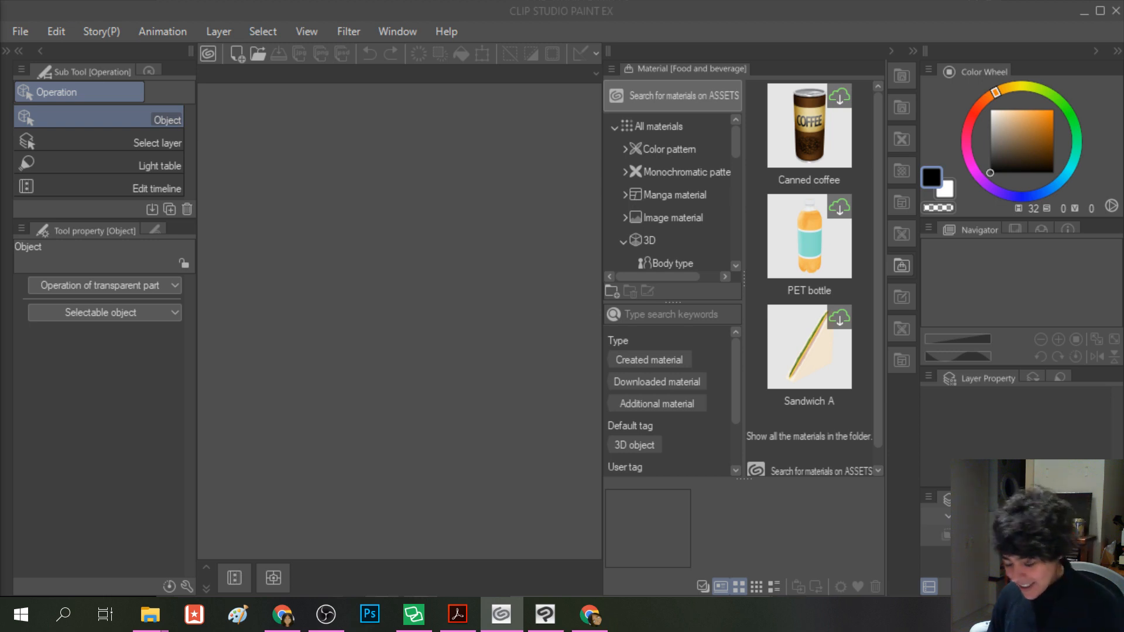
- Collapse the material palette to widen the empty canvas area
{"action": "left_click", "coordinate": [880, 36]}
{"action": "left_click", "coordinate": [892, 52]}
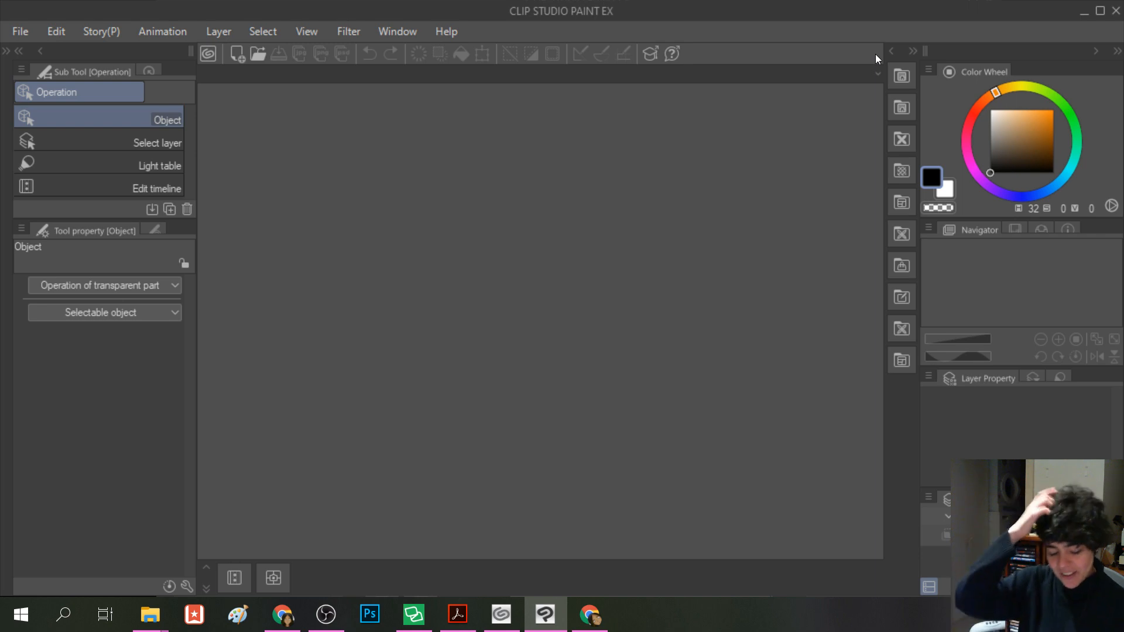
- Examine the file commands for creating, opening, saving duplicates and exporting, then dismiss them
{"action": "left_click", "coordinate": [20, 32]}
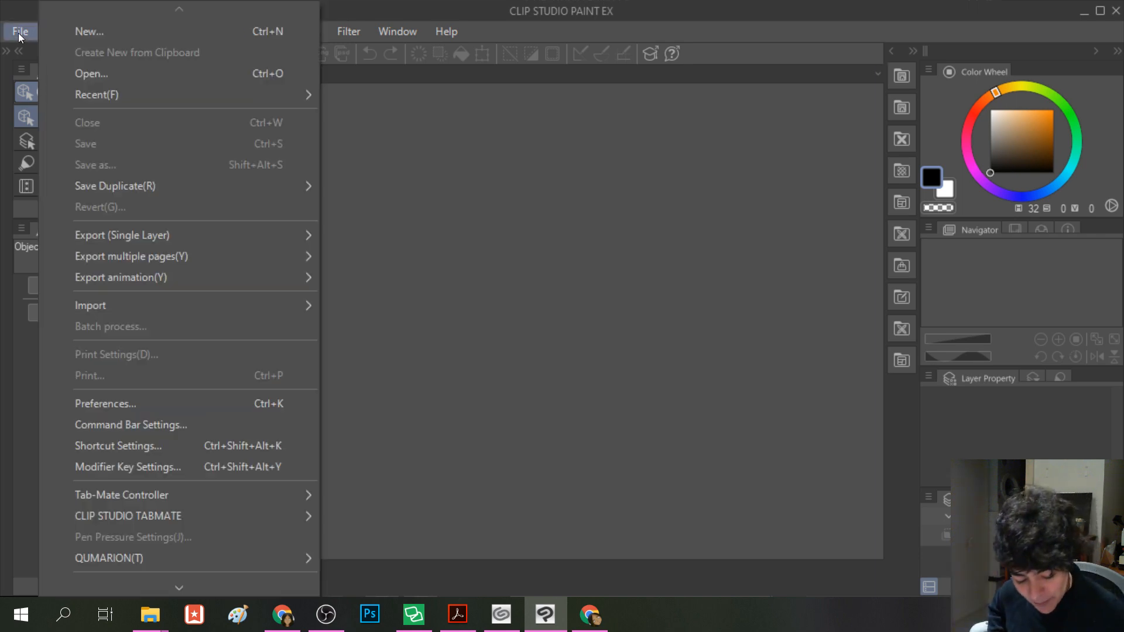
{"action": "left_click", "coordinate": [26, 37]}
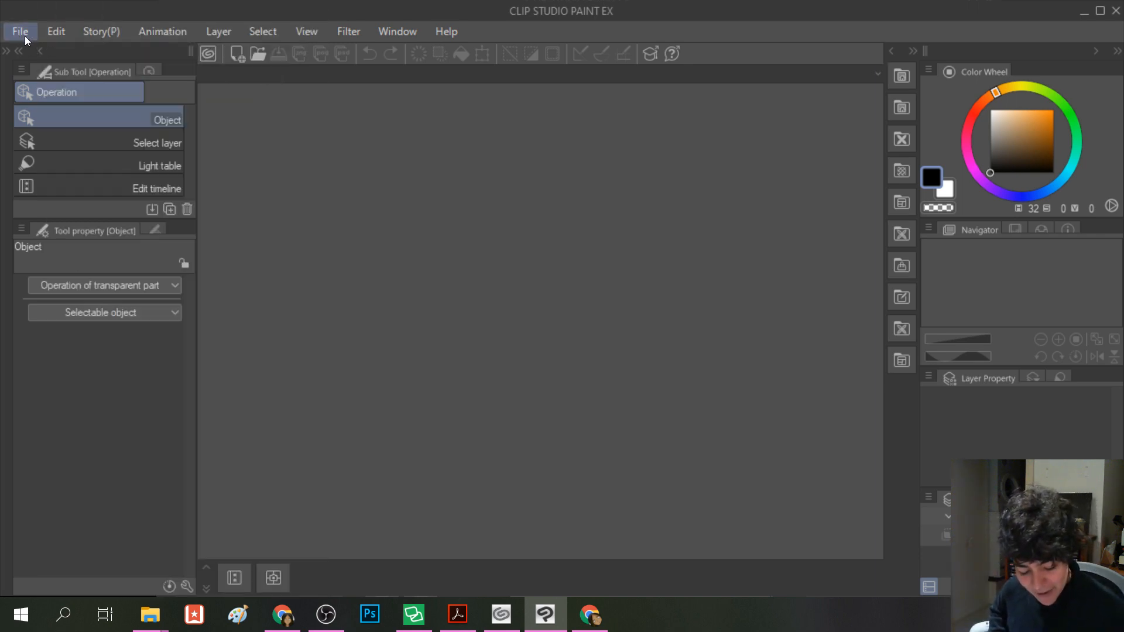
{"action": "left_click", "coordinate": [21, 36]}
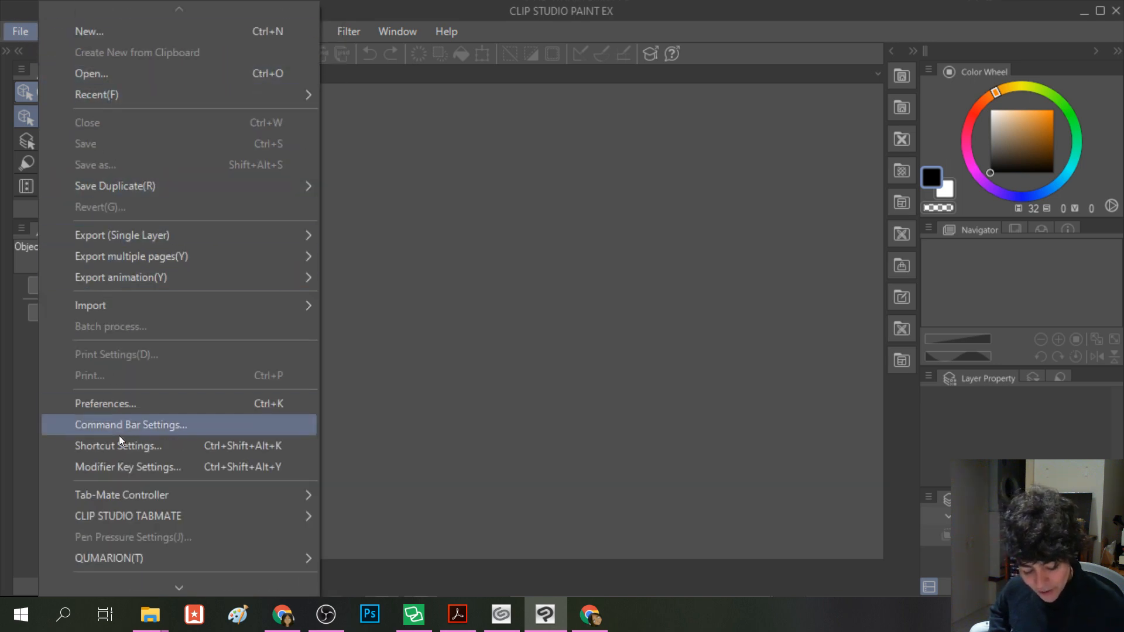
{"action": "mouse_move", "coordinate": [129, 579]}
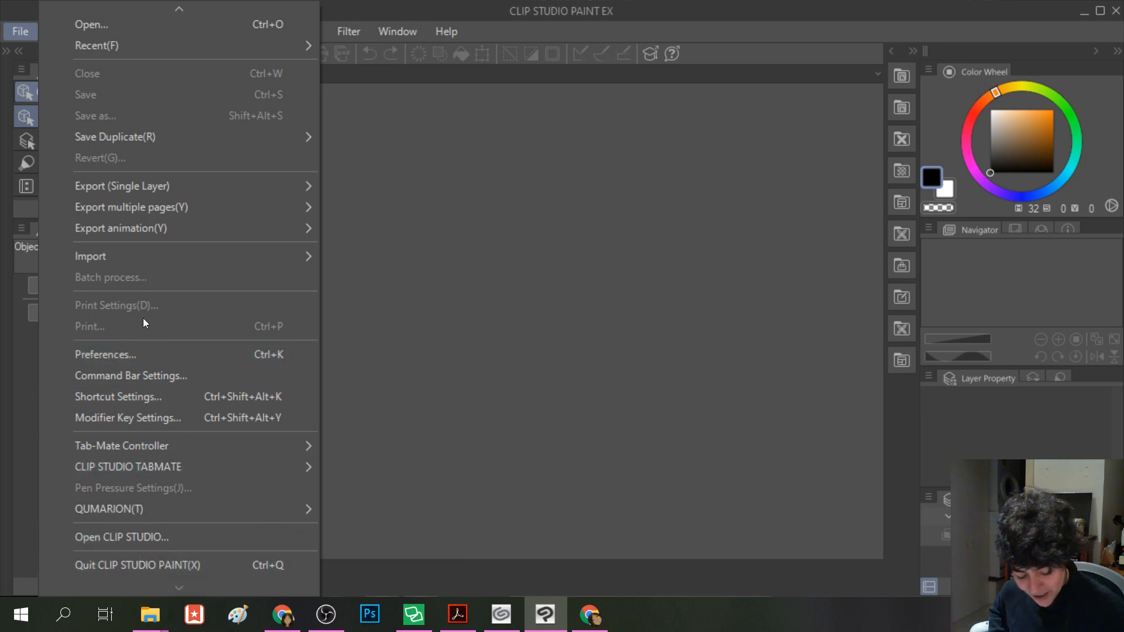
{"action": "mouse_move", "coordinate": [108, 13]}
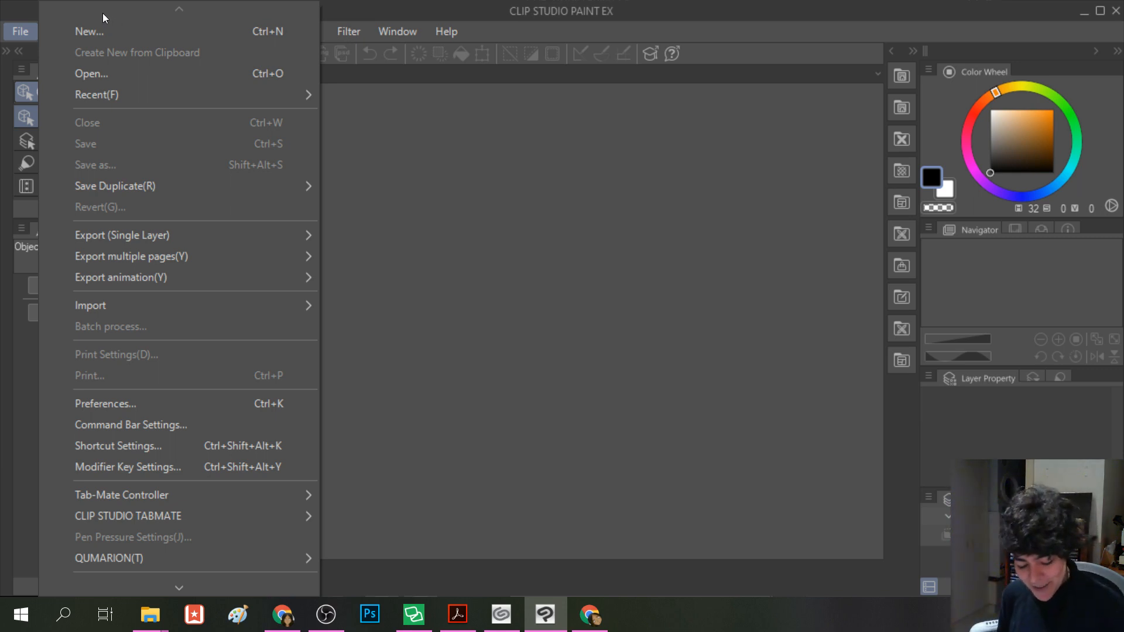
{"action": "mouse_move", "coordinate": [102, 94]}
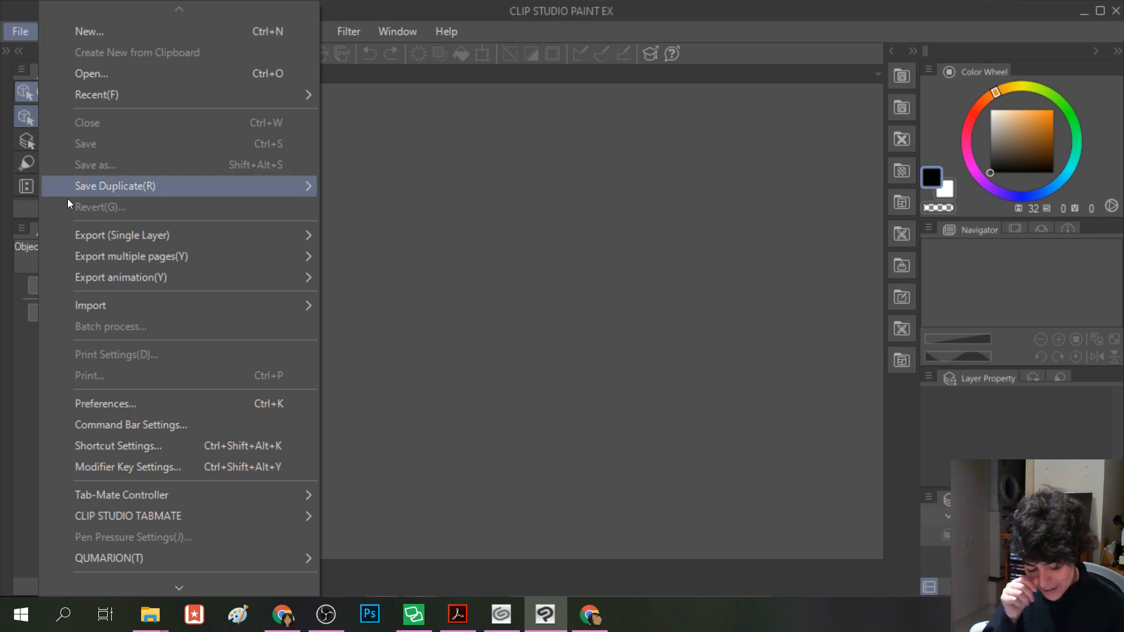
{"action": "mouse_move", "coordinate": [101, 180]}
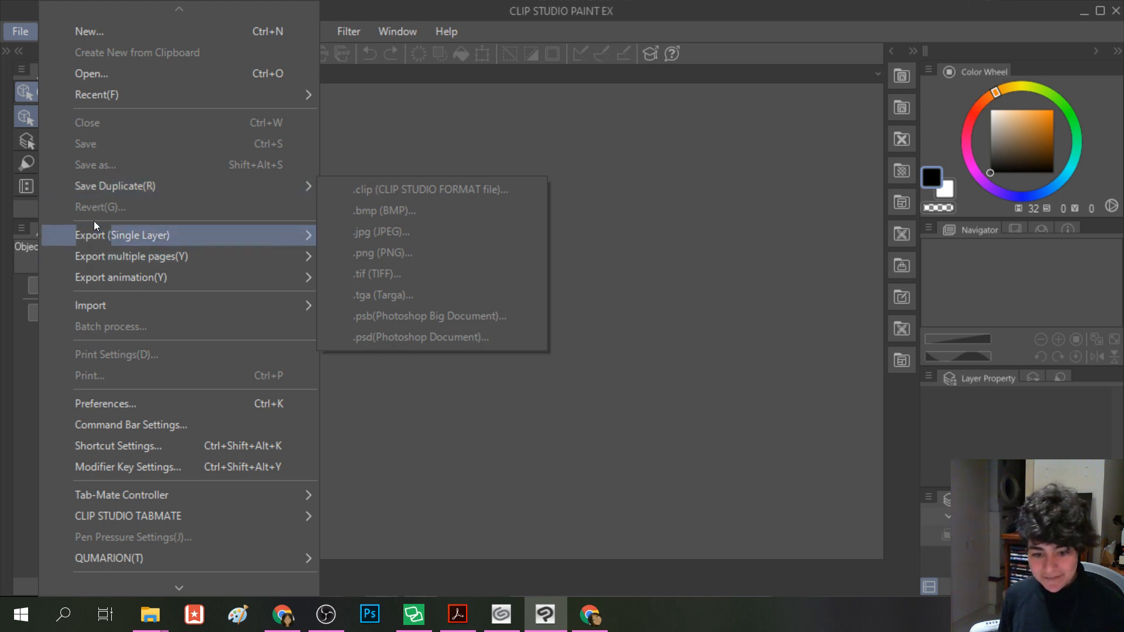
{"action": "mouse_move", "coordinate": [103, 258]}
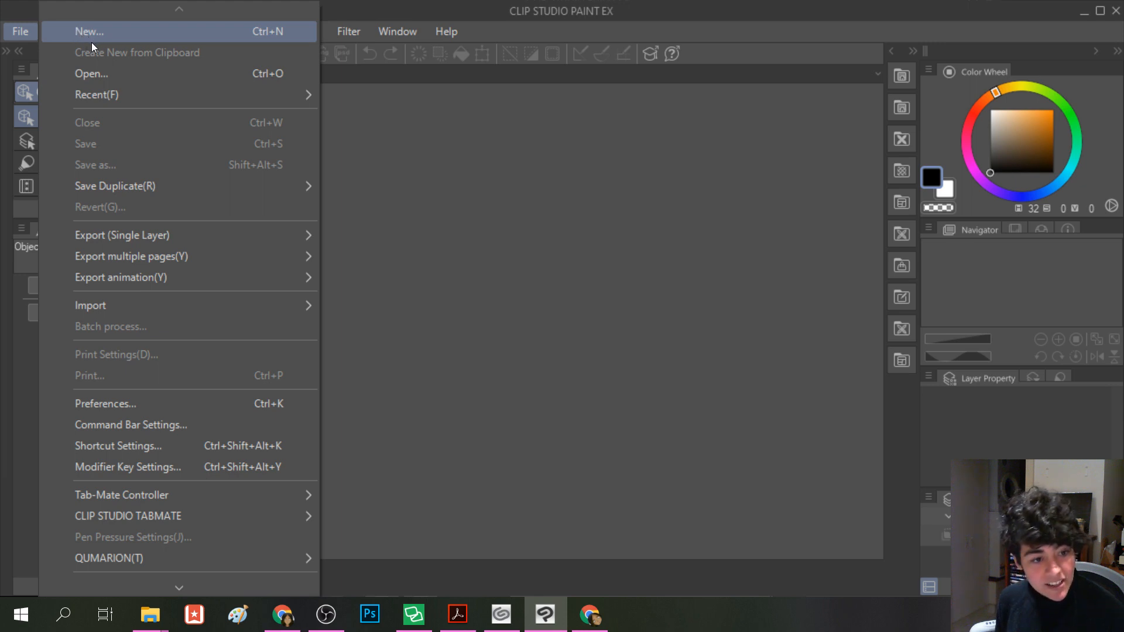
{"action": "left_click", "coordinate": [466, 232]}
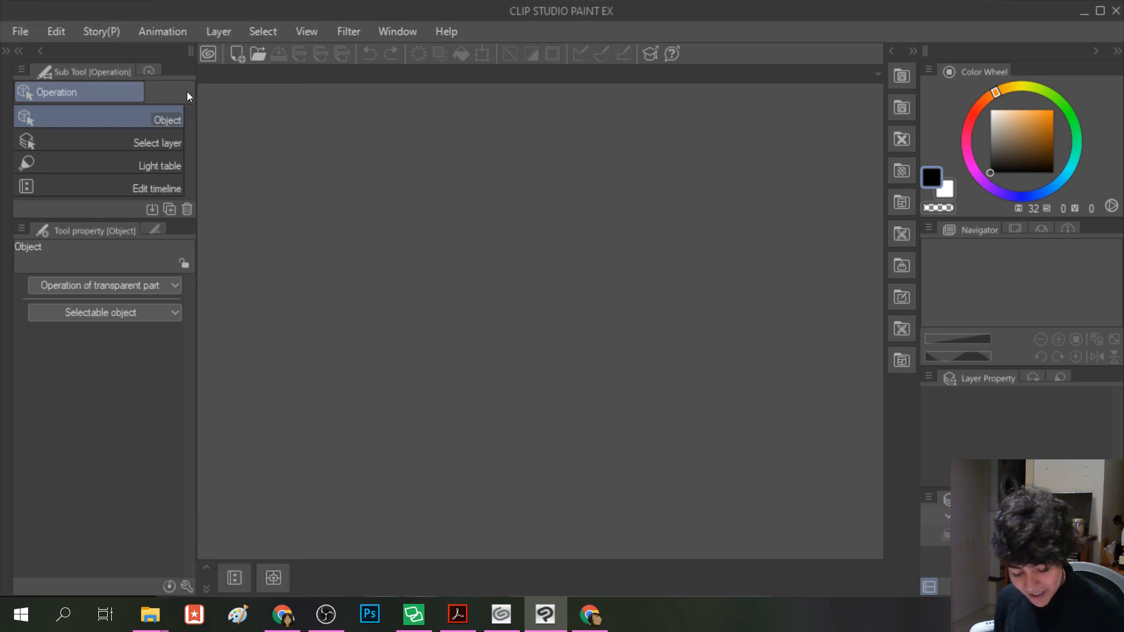
- Start a new comic document and choose the A4 Monochrome (600dpi) preset
{"action": "left_click", "coordinate": [237, 55]}
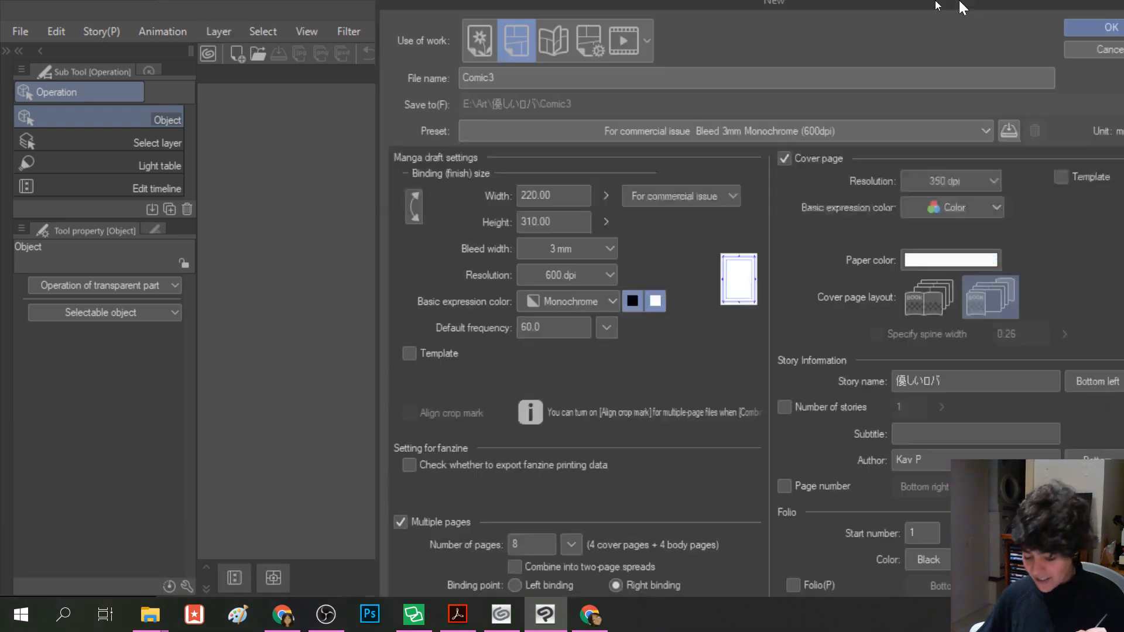
{"action": "left_click_drag", "start_coordinate": [960, 7], "coordinate": [640, 6]}
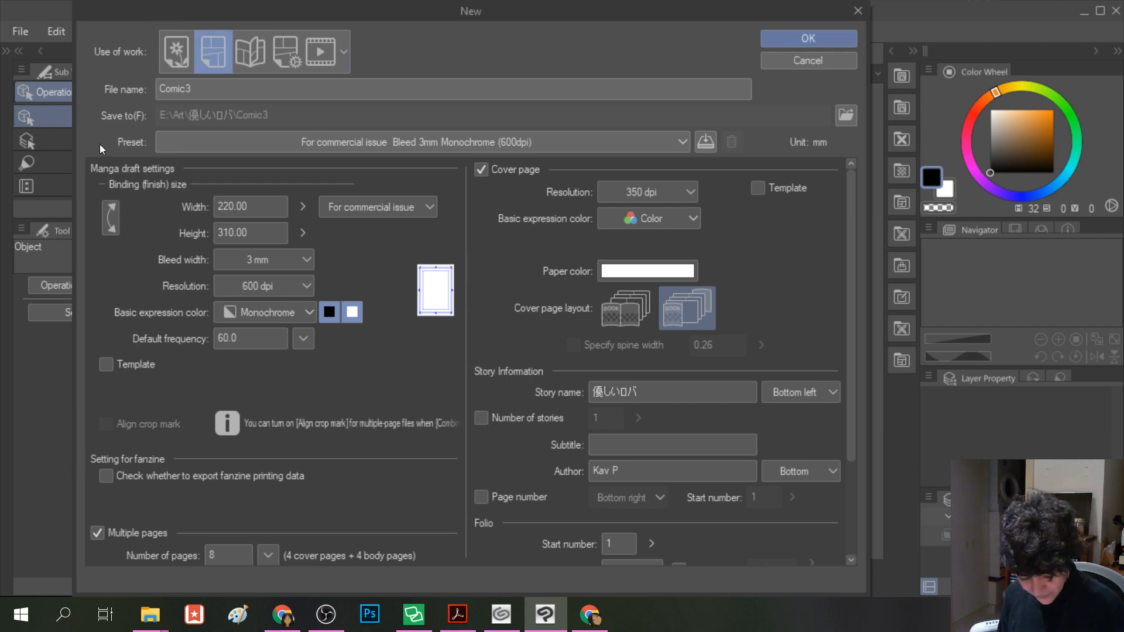
{"action": "left_click", "coordinate": [208, 144]}
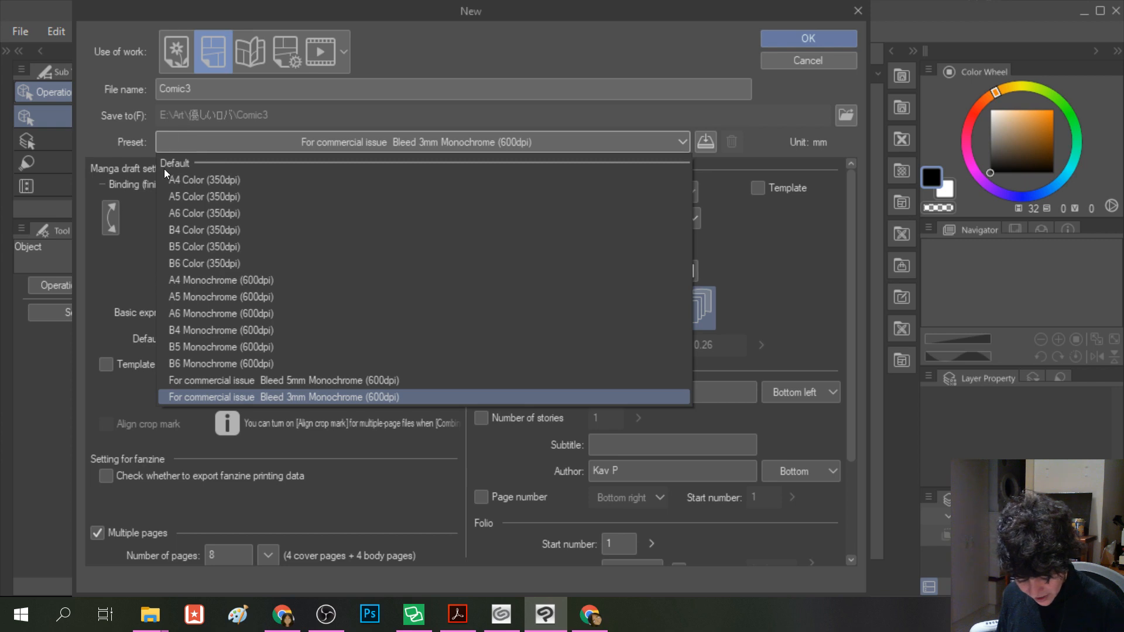
{"action": "left_click", "coordinate": [198, 280]}
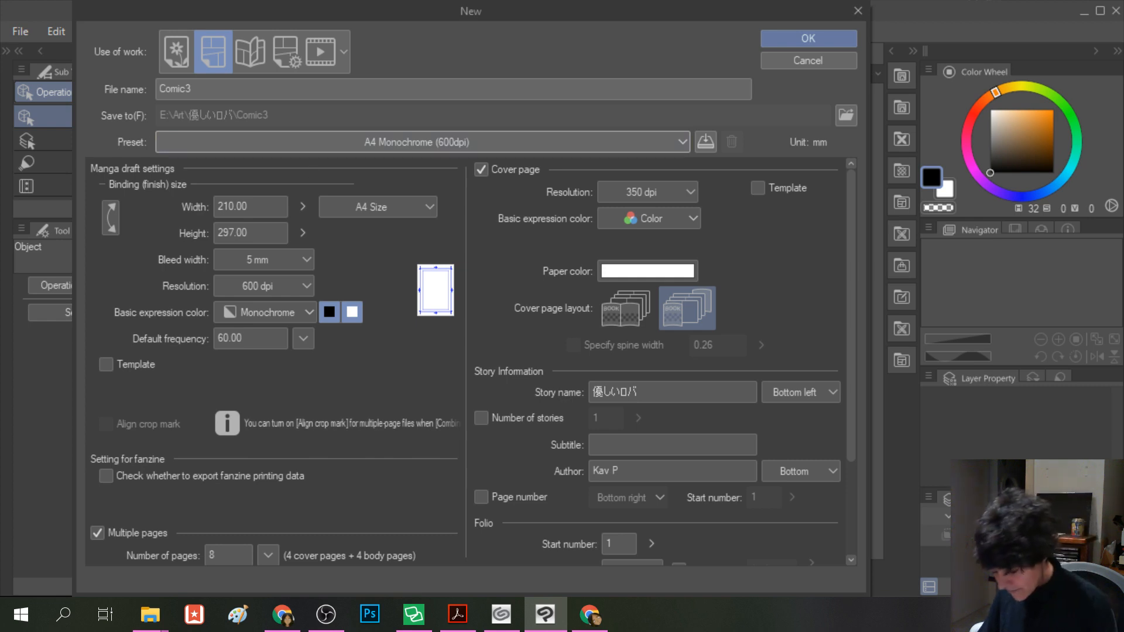
- Create a folder named Honkpocalypse Now inside the Art folder on drive E and use it as the save location
{"action": "left_click", "coordinate": [204, 91]}
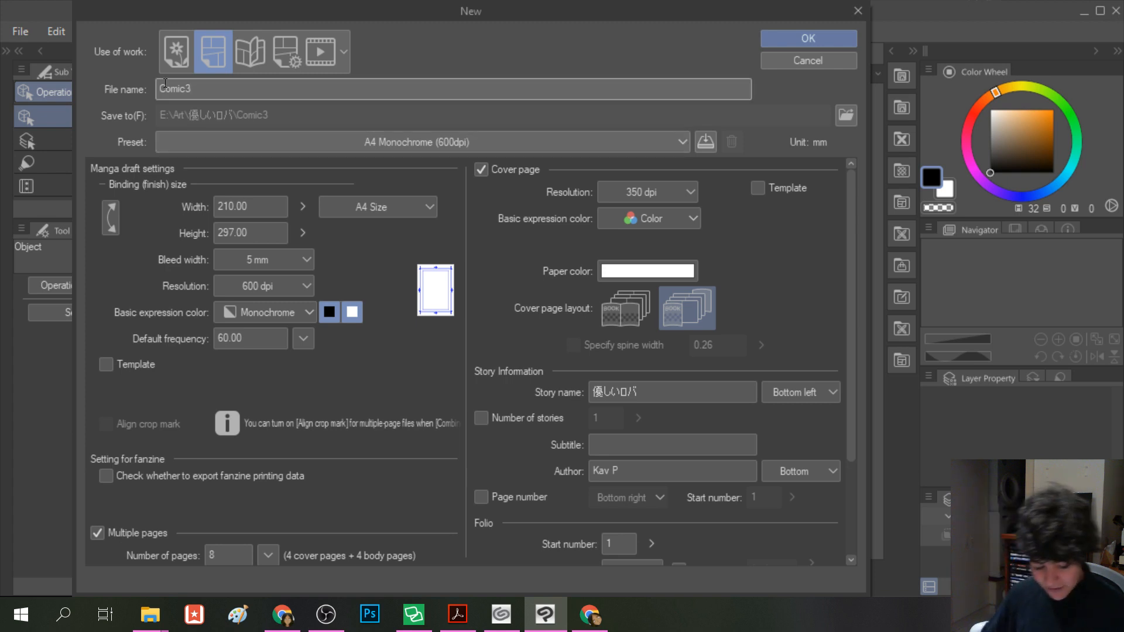
{"action": "left_click", "coordinate": [844, 120]}
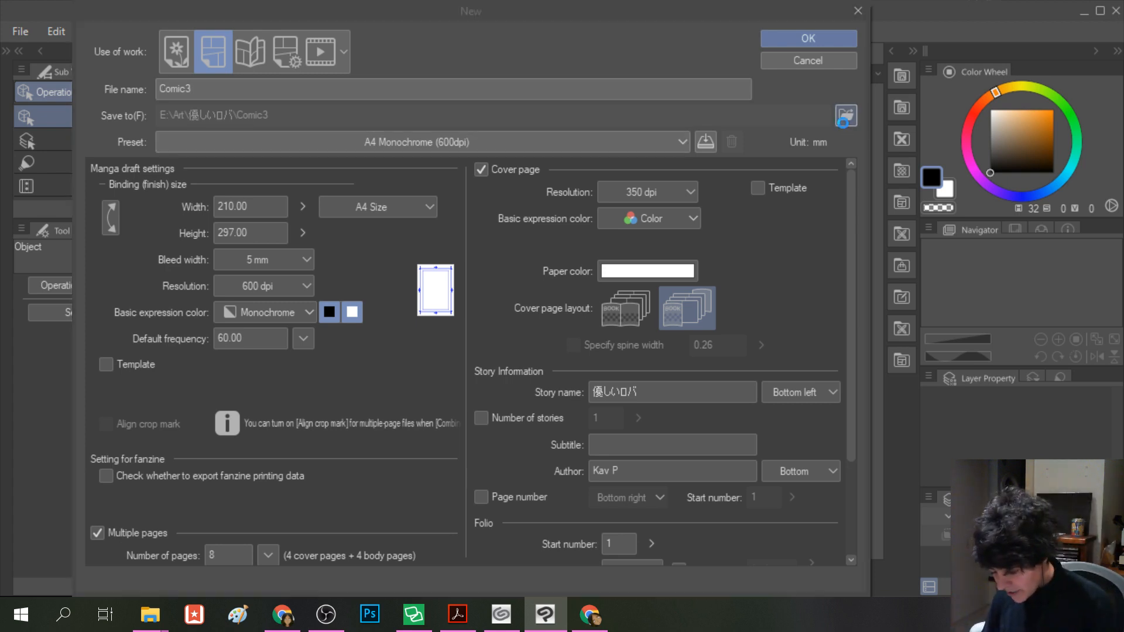
{"action": "left_click", "coordinate": [512, 329]}
{"action": "left_click", "coordinate": [484, 409]}
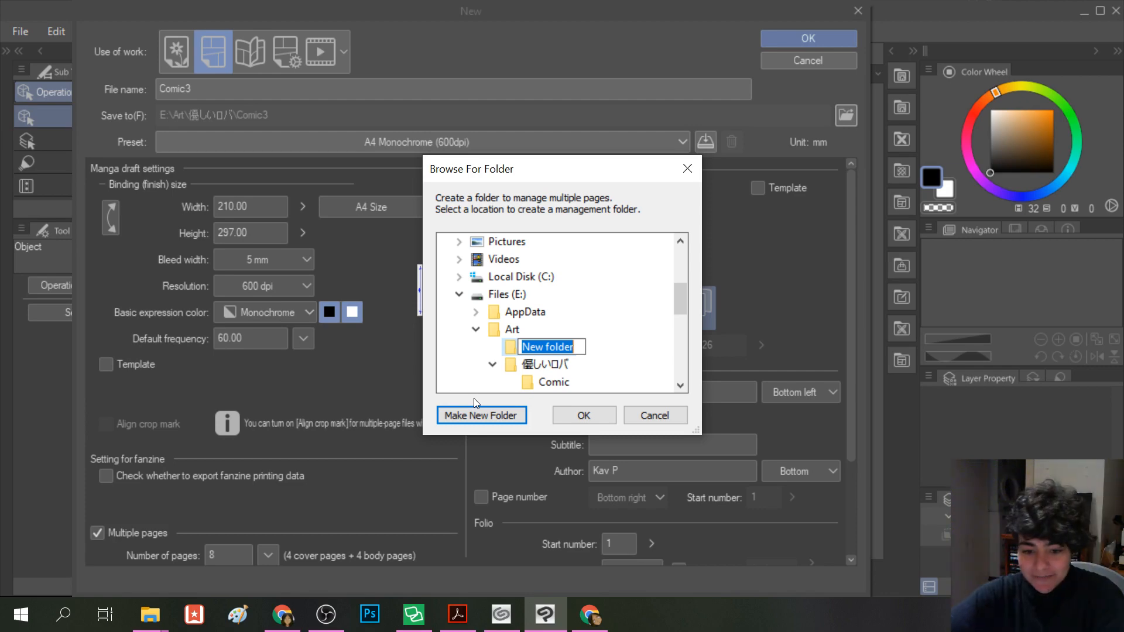
{"action": "type", "text": "Honkpoca"}
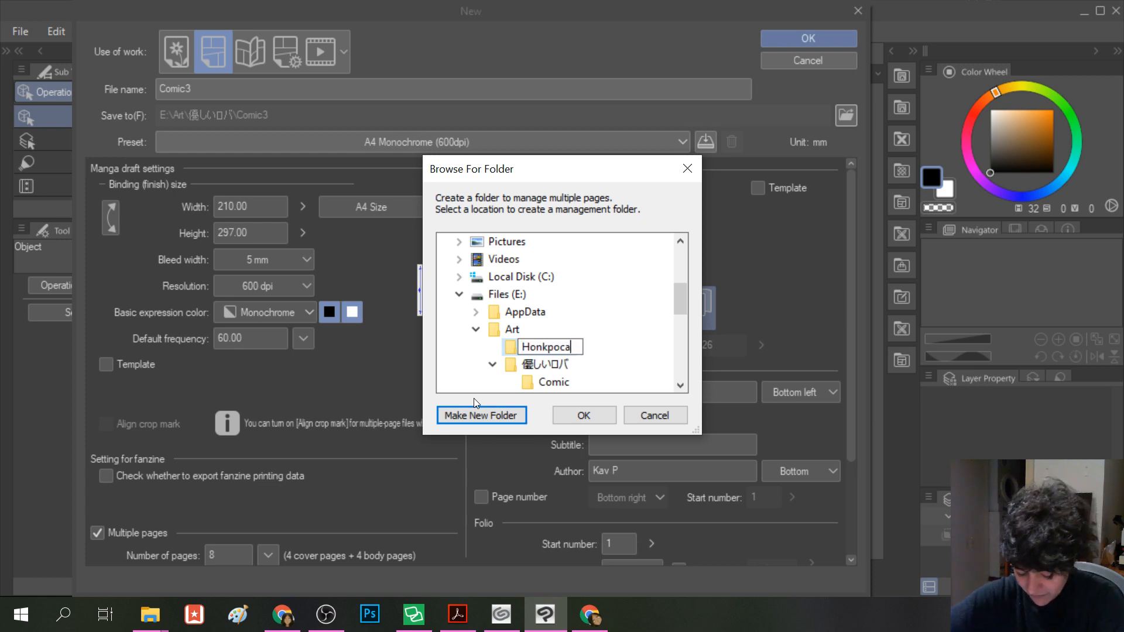
{"action": "type", "text": "lypse Now"}
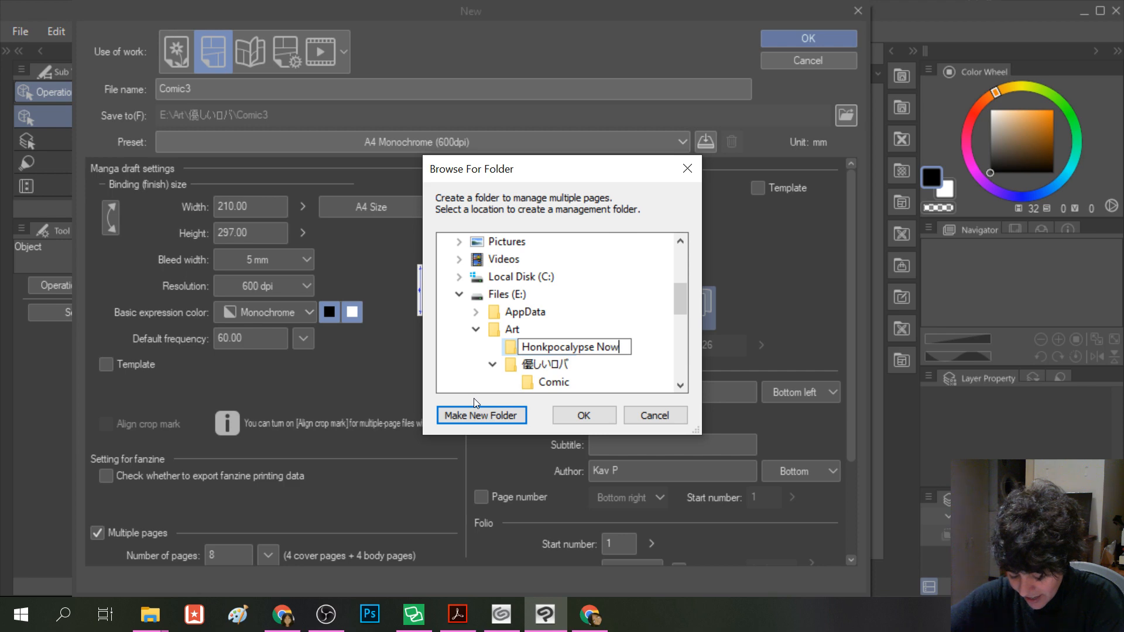
{"action": "key", "text": "Return"}
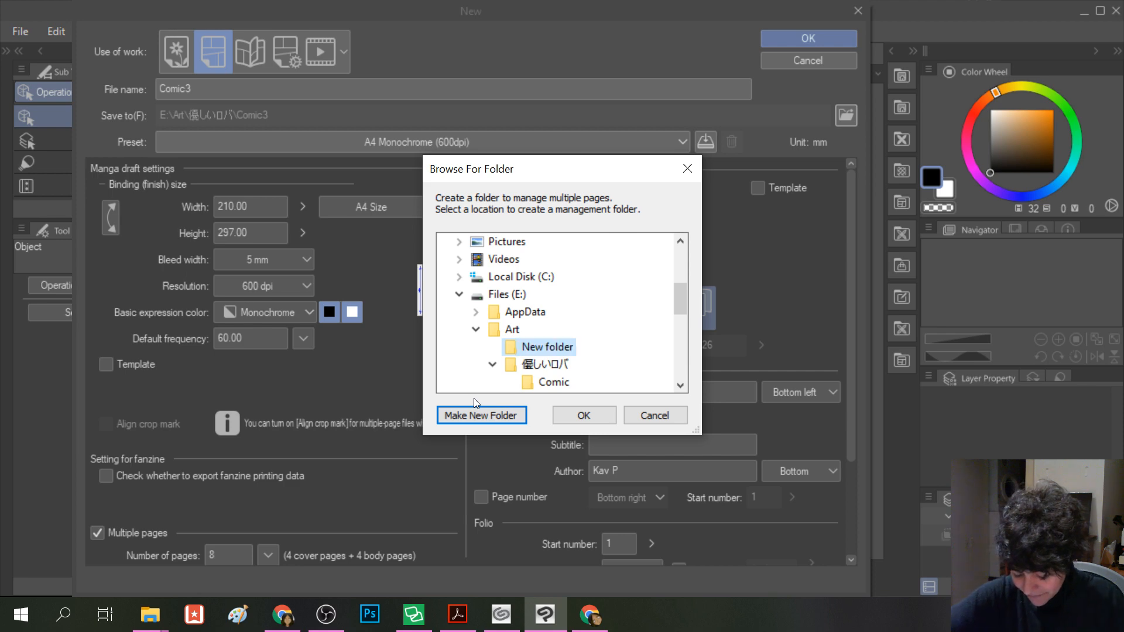
{"action": "left_click", "coordinate": [568, 416]}
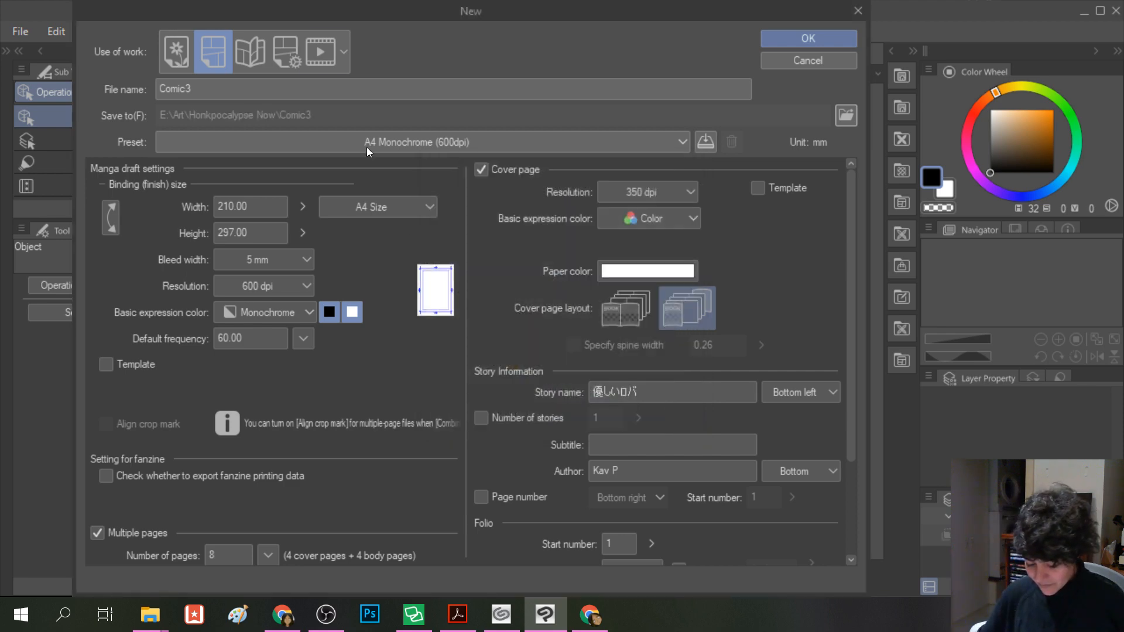
- Set the new comic's file name to Honkpocalypse Now
{"action": "double_click", "coordinate": [255, 82]}
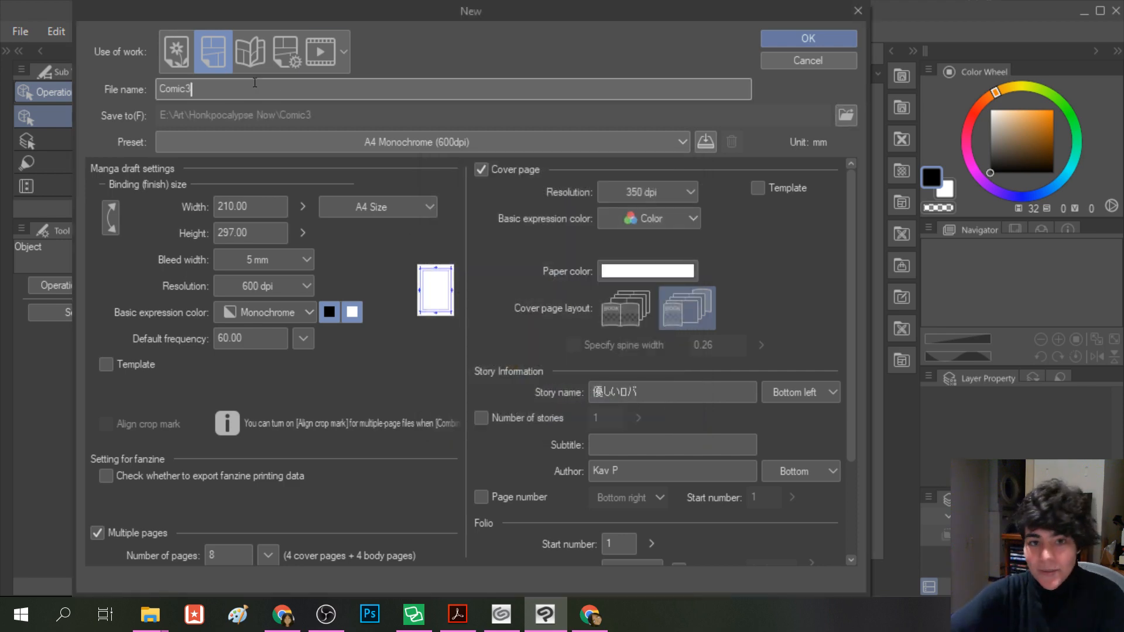
{"action": "type", "text": "Honk"}
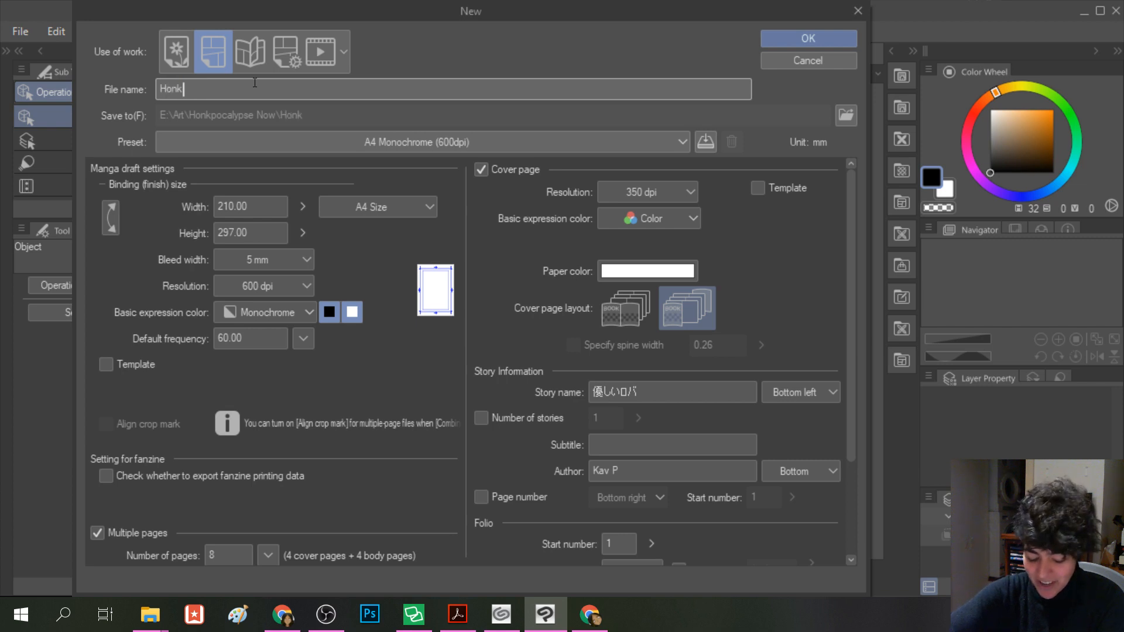
{"action": "type", "text": "po"}
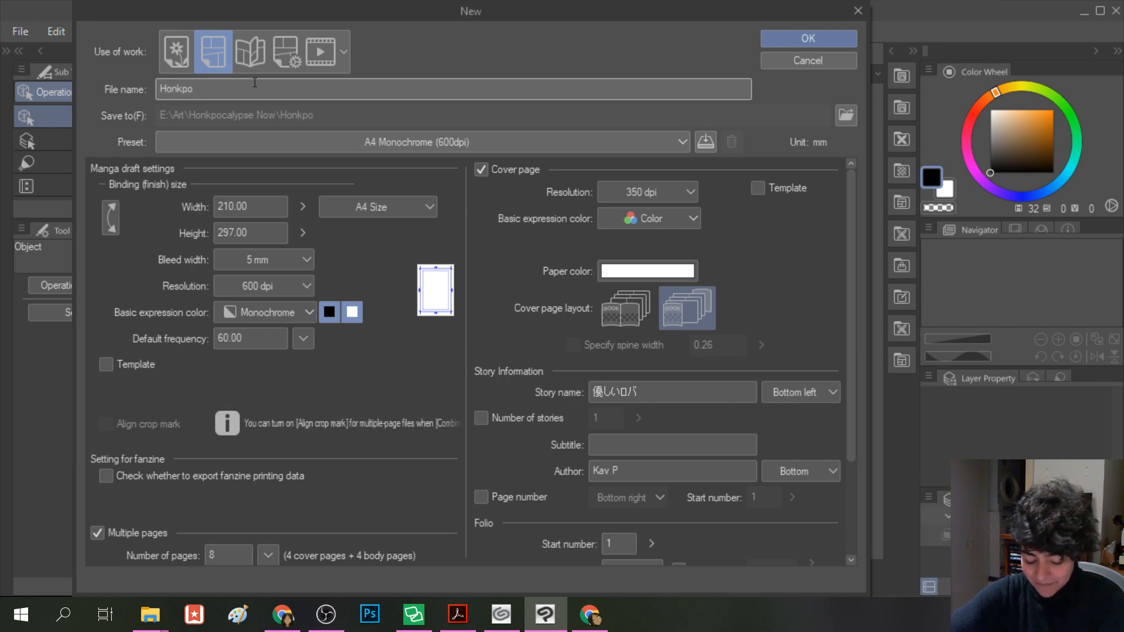
{"action": "type", "text": "calypse Now"}
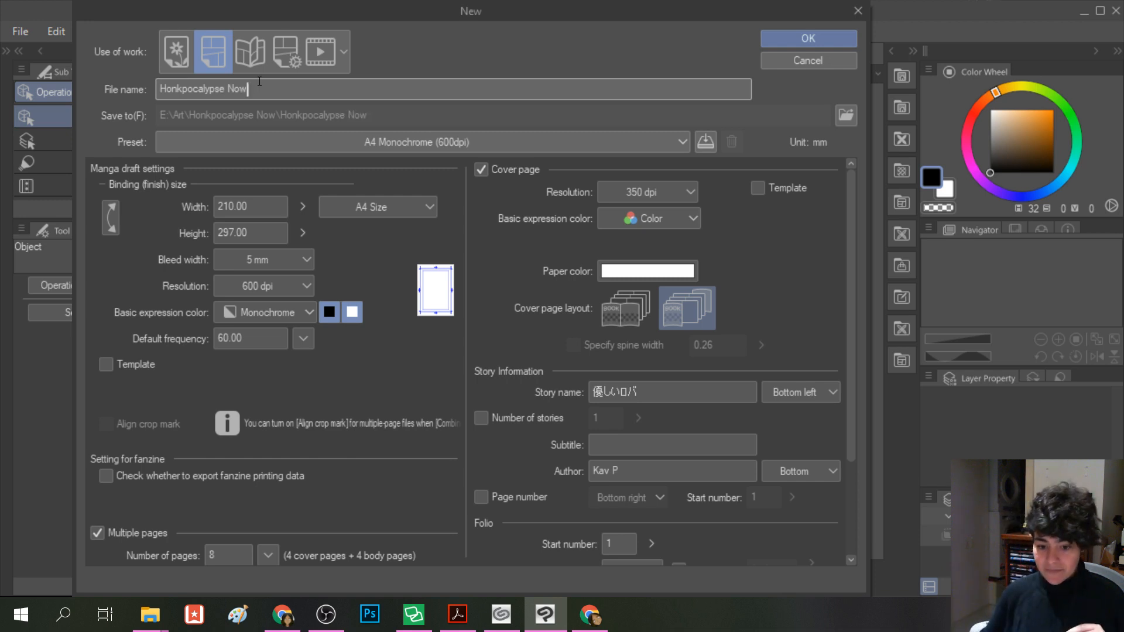
- Create the multi-page comic with these settings and open its cover page for editing
{"action": "left_click", "coordinate": [797, 38]}
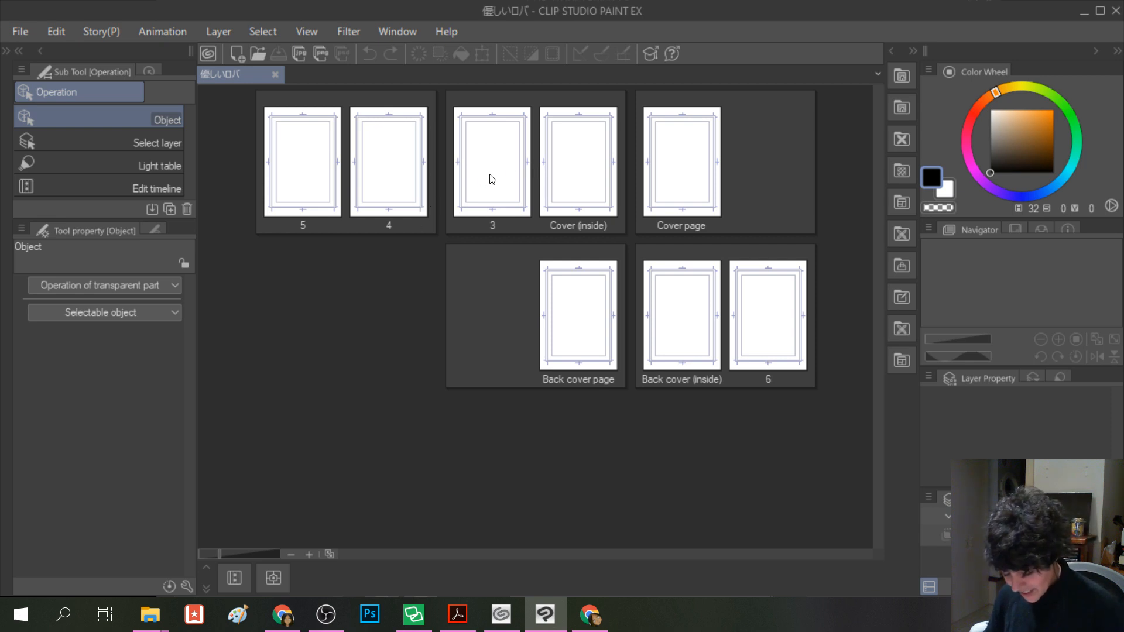
{"action": "double_click", "coordinate": [674, 158]}
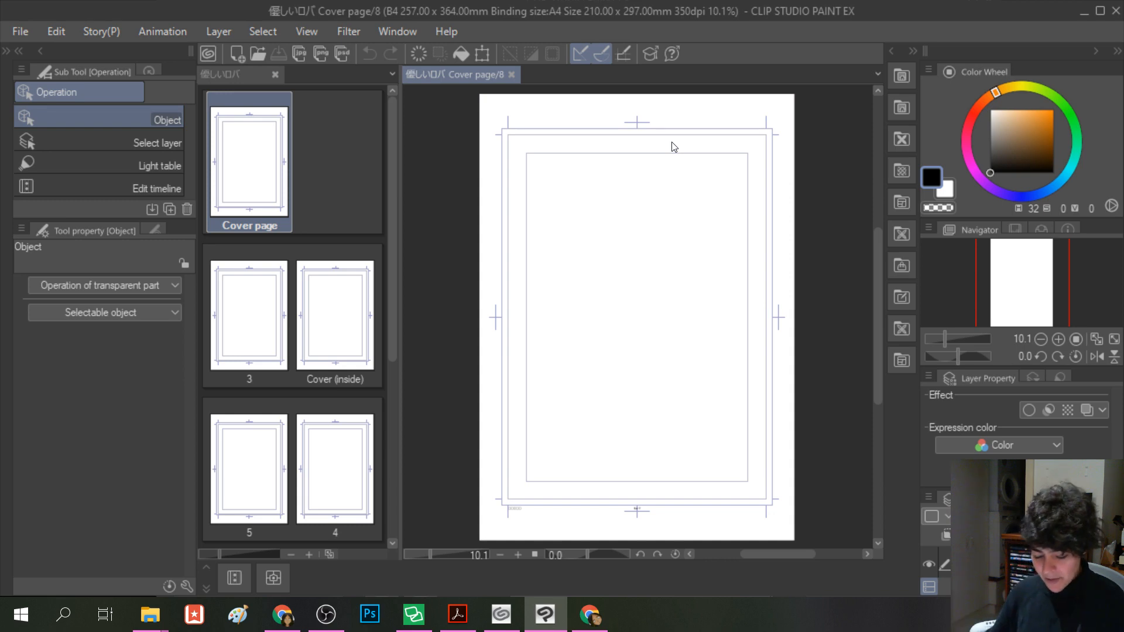
- Set the unit of length to mm in the Ruler/Unit preferences
{"action": "left_click", "coordinate": [13, 33]}
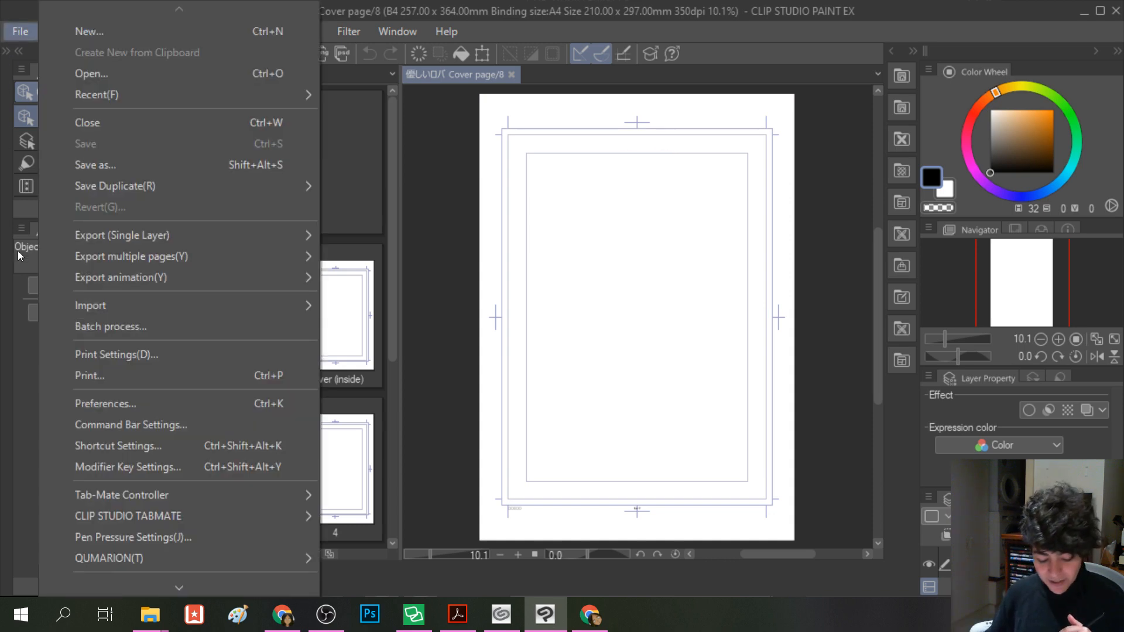
{"action": "left_click", "coordinate": [118, 402]}
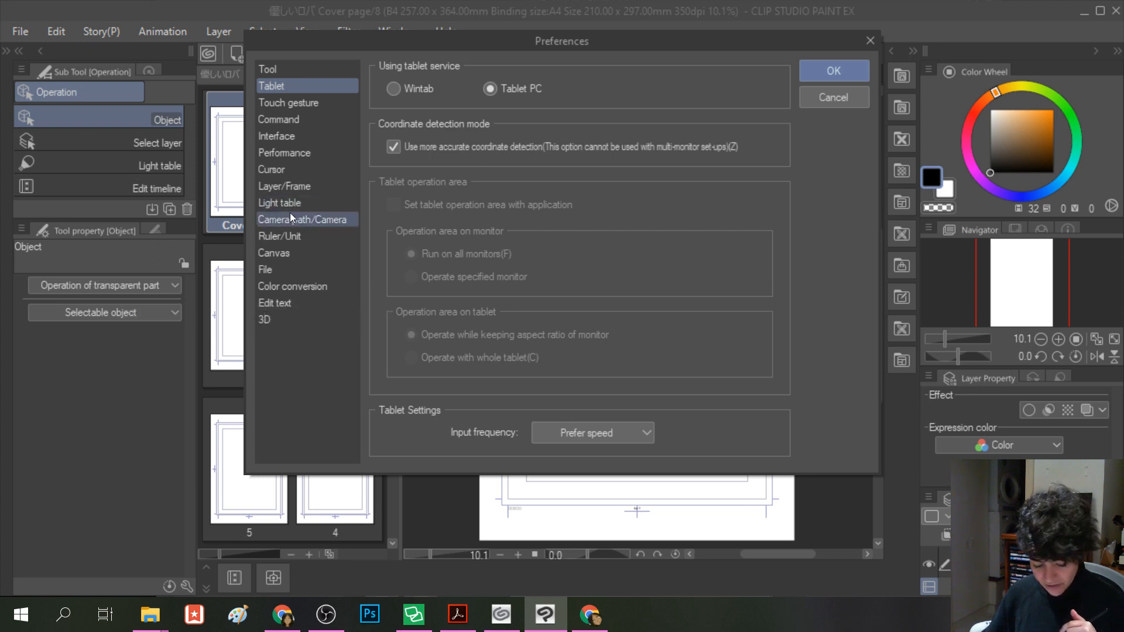
{"action": "left_click", "coordinate": [290, 234]}
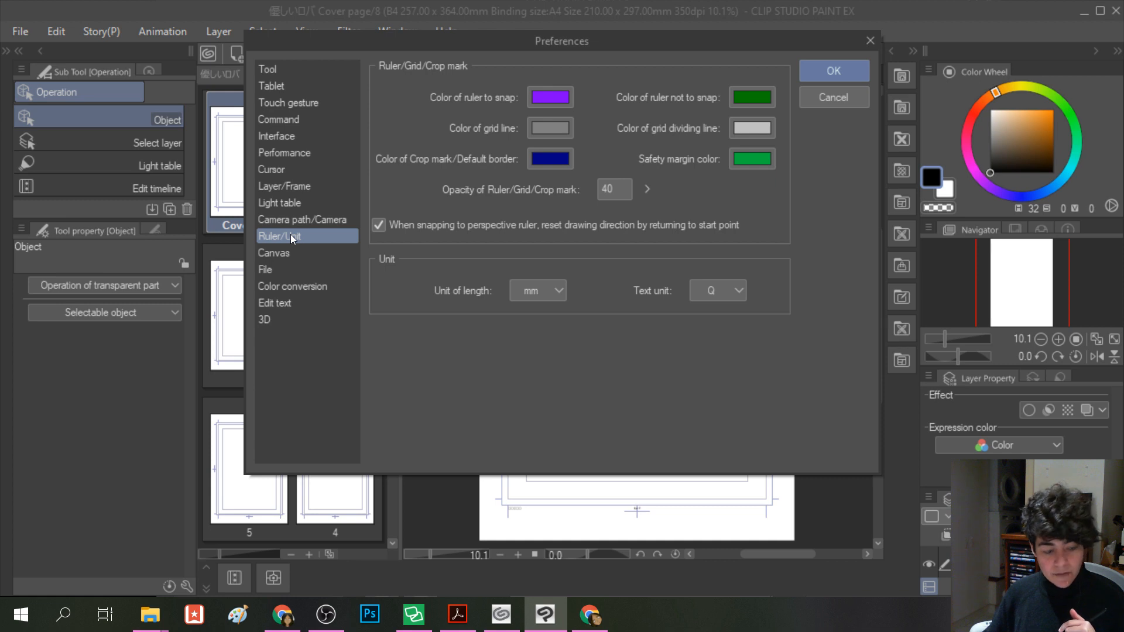
{"action": "left_click", "coordinate": [549, 296]}
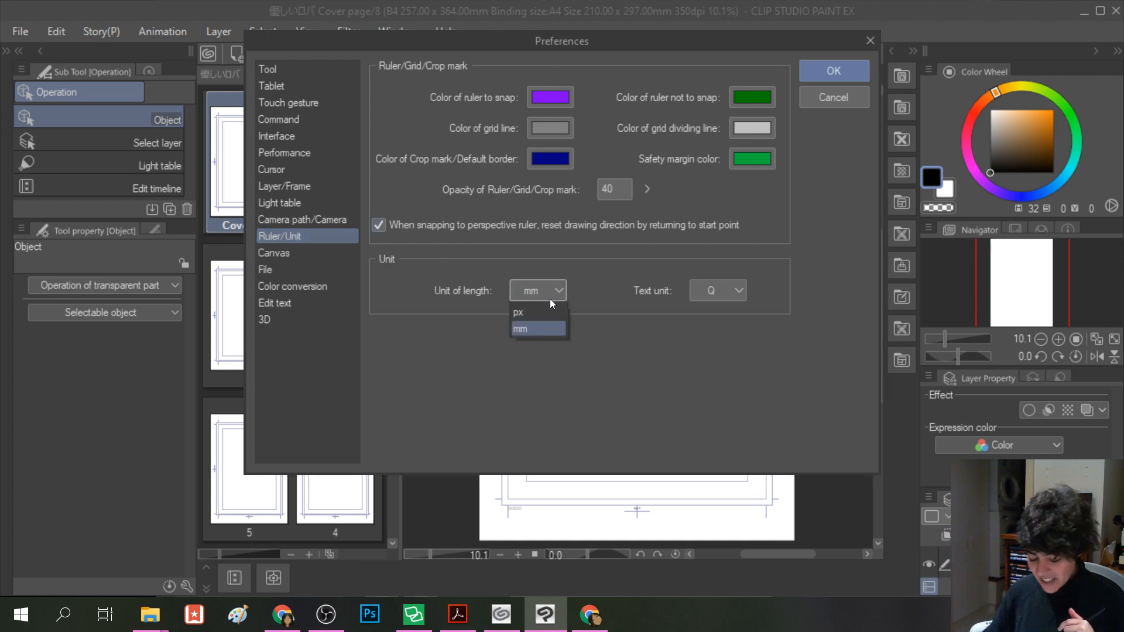
{"action": "left_click", "coordinate": [542, 330]}
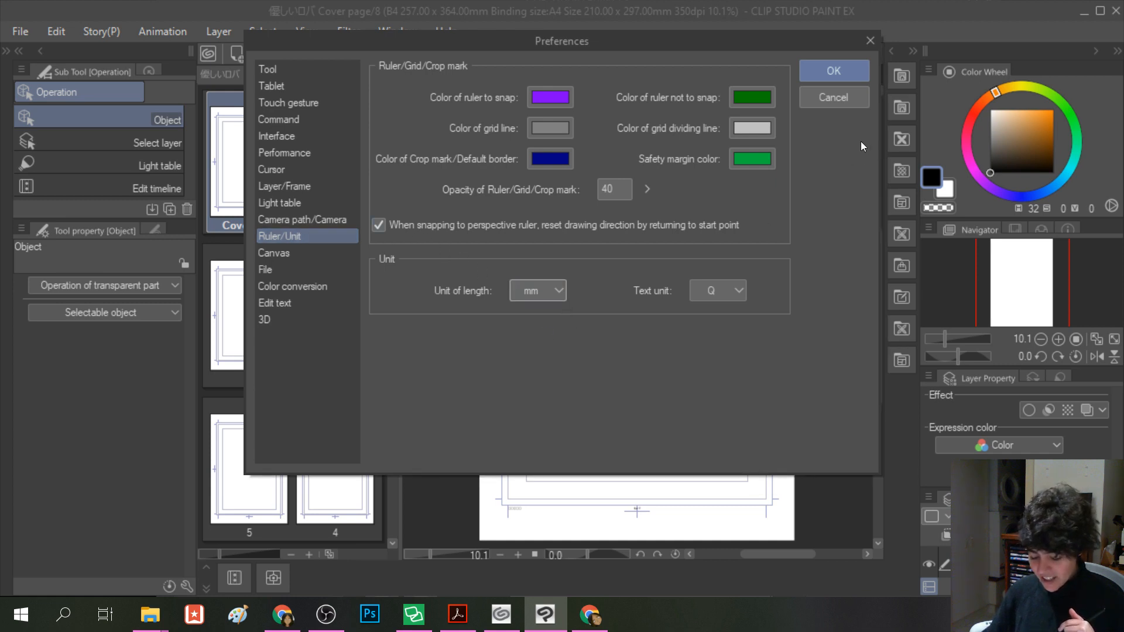
{"action": "left_click", "coordinate": [821, 70]}
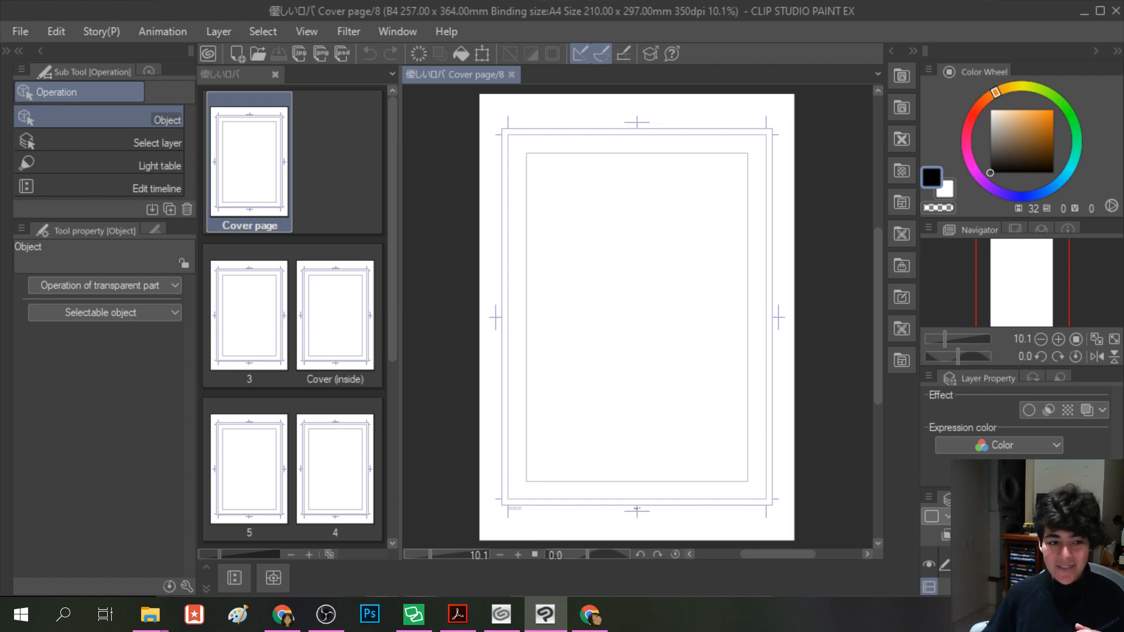
- Show the Background materials of the Color pattern category beside the cover page
{"action": "key", "text": "alt+Tab"}
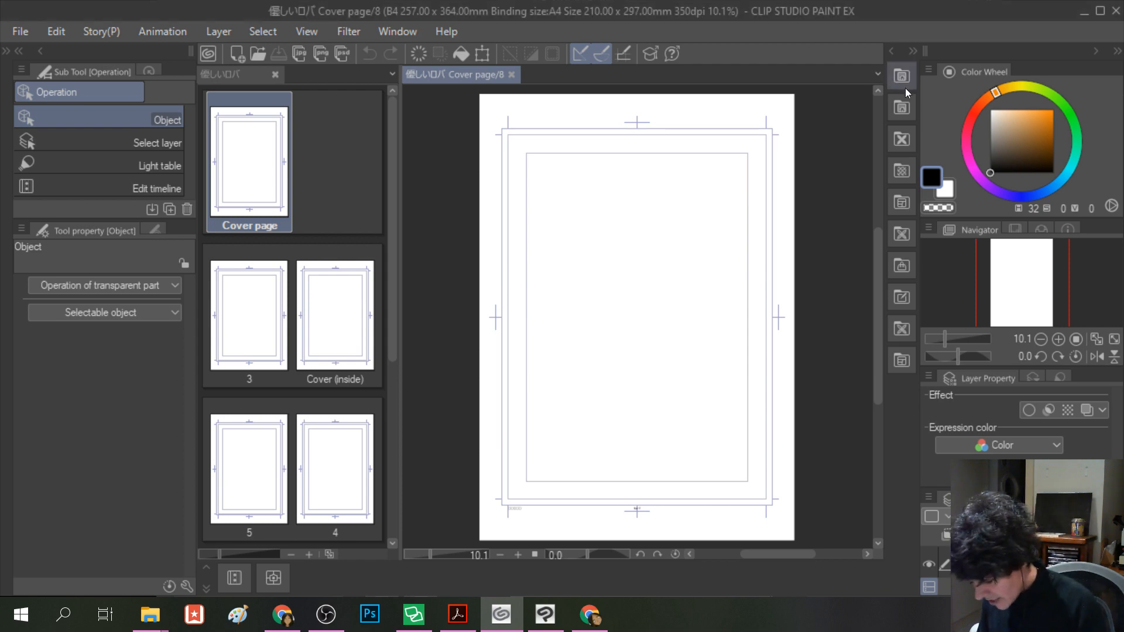
{"action": "left_click", "coordinate": [902, 108]}
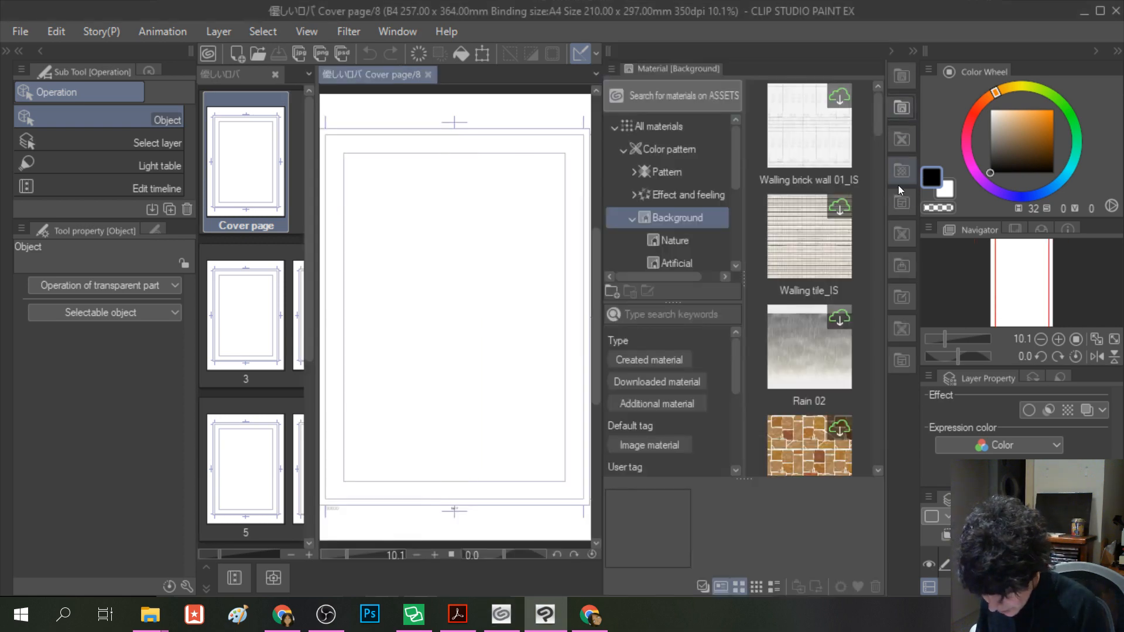
- Show the Framing template materials of the Manga material category beside the cover page
{"action": "left_click", "coordinate": [902, 170]}
{"action": "left_click", "coordinate": [905, 203]}
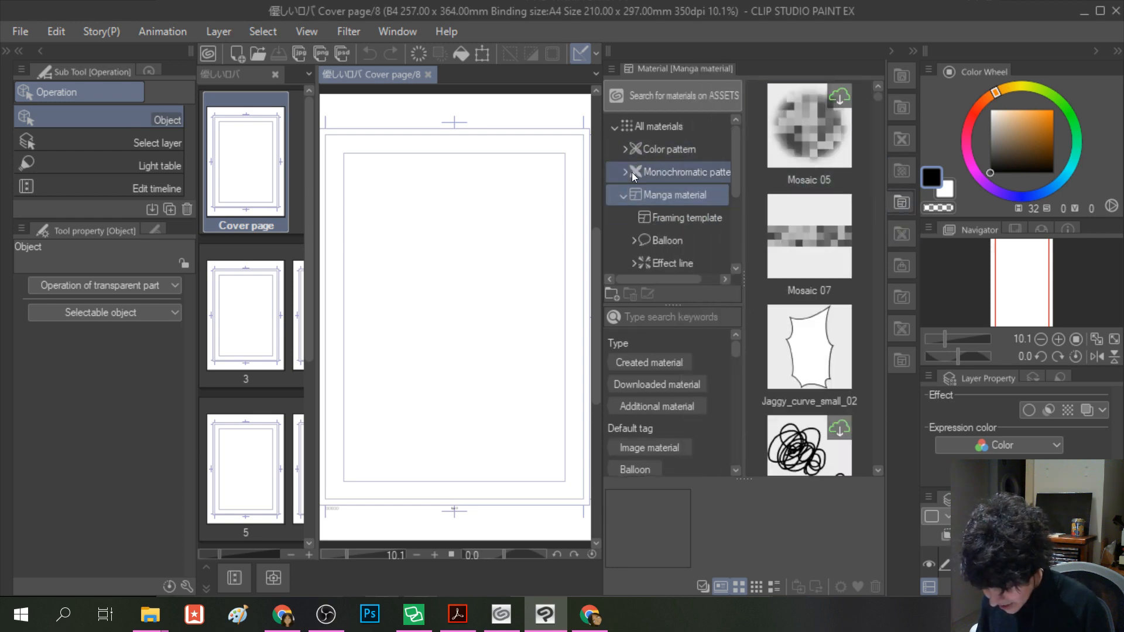
{"action": "left_click", "coordinate": [657, 219]}
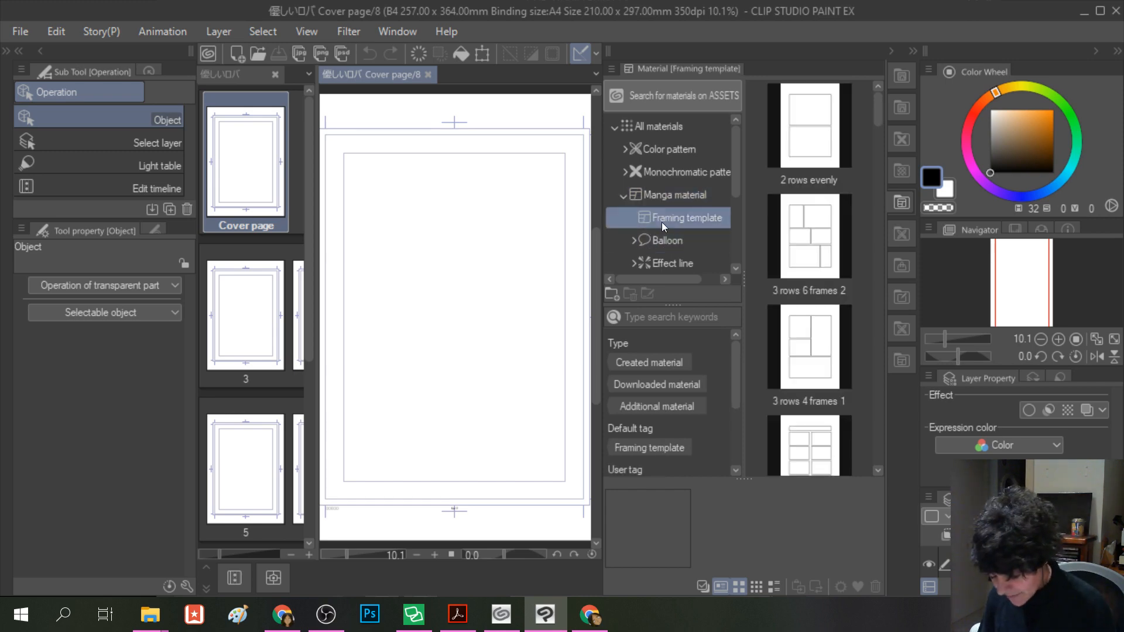
- Examine the available framing templates and compare their panel layouts for the comic pages
{"action": "scroll", "coordinate": [812, 266], "scroll_direction": "down", "scroll_amount": 5}
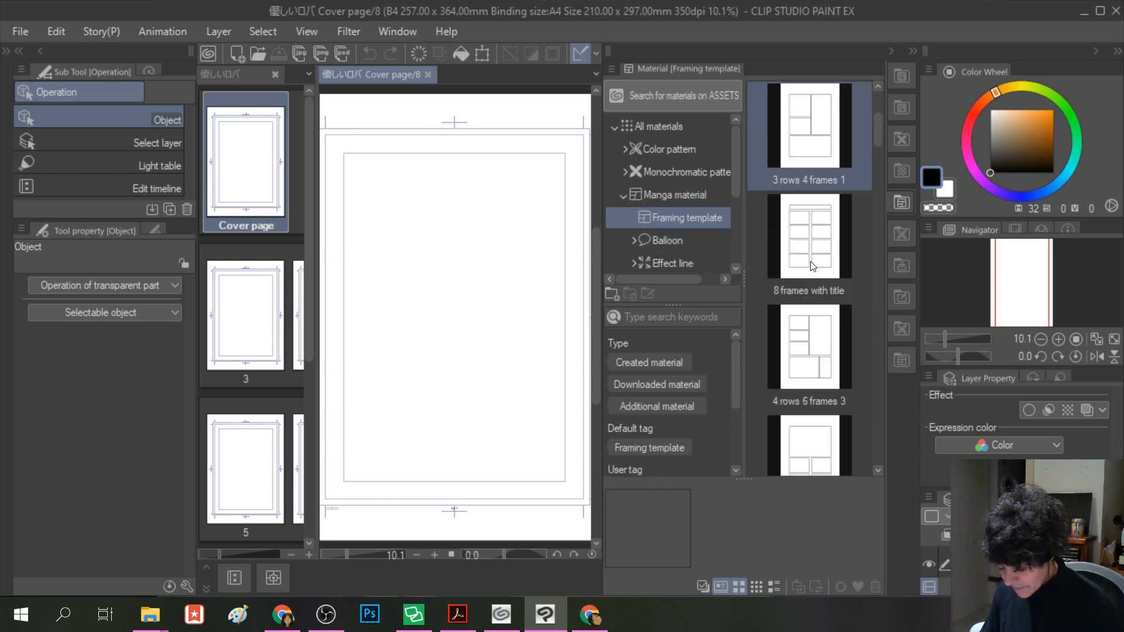
{"action": "scroll", "coordinate": [812, 266], "scroll_direction": "down", "scroll_amount": 2}
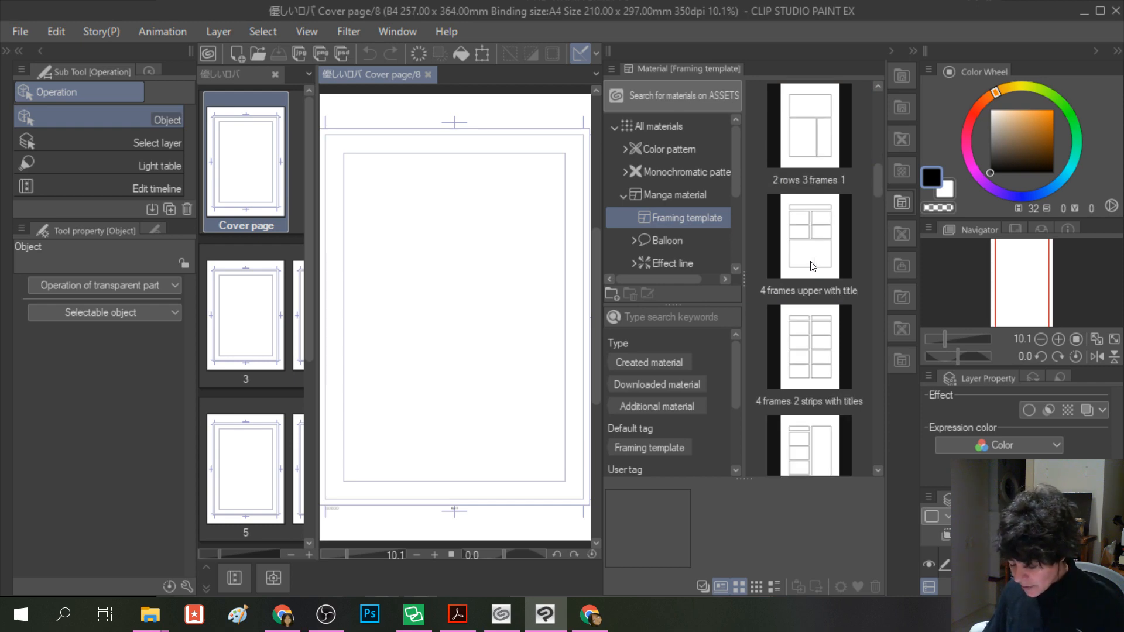
{"action": "scroll", "coordinate": [812, 266], "scroll_direction": "up", "scroll_amount": 3}
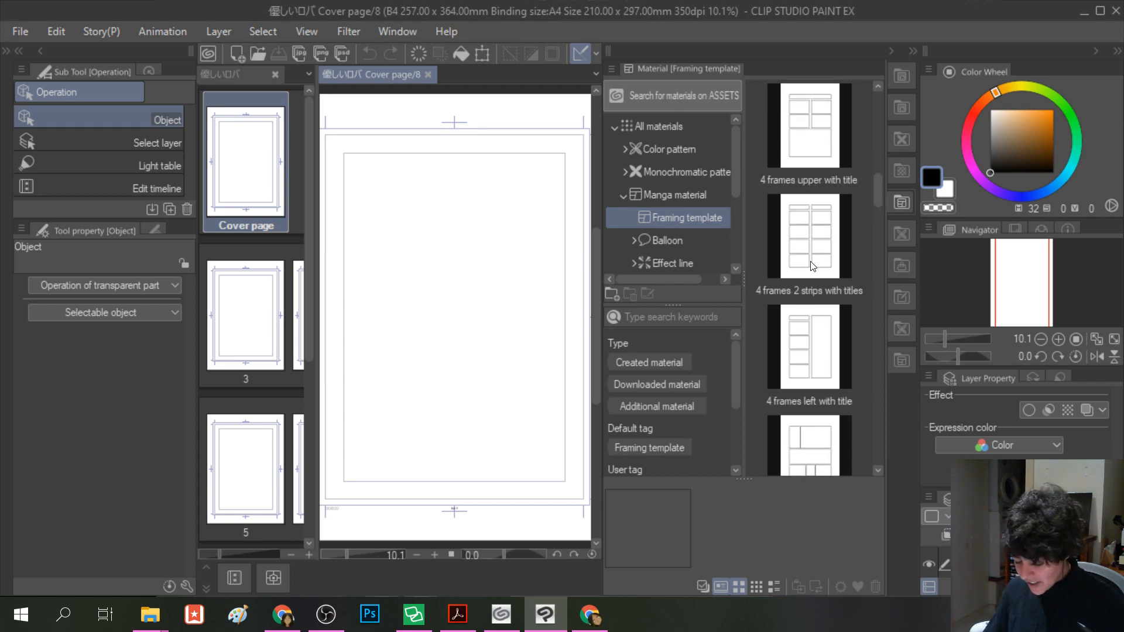
{"action": "scroll", "coordinate": [813, 266], "scroll_direction": "up", "scroll_amount": 3}
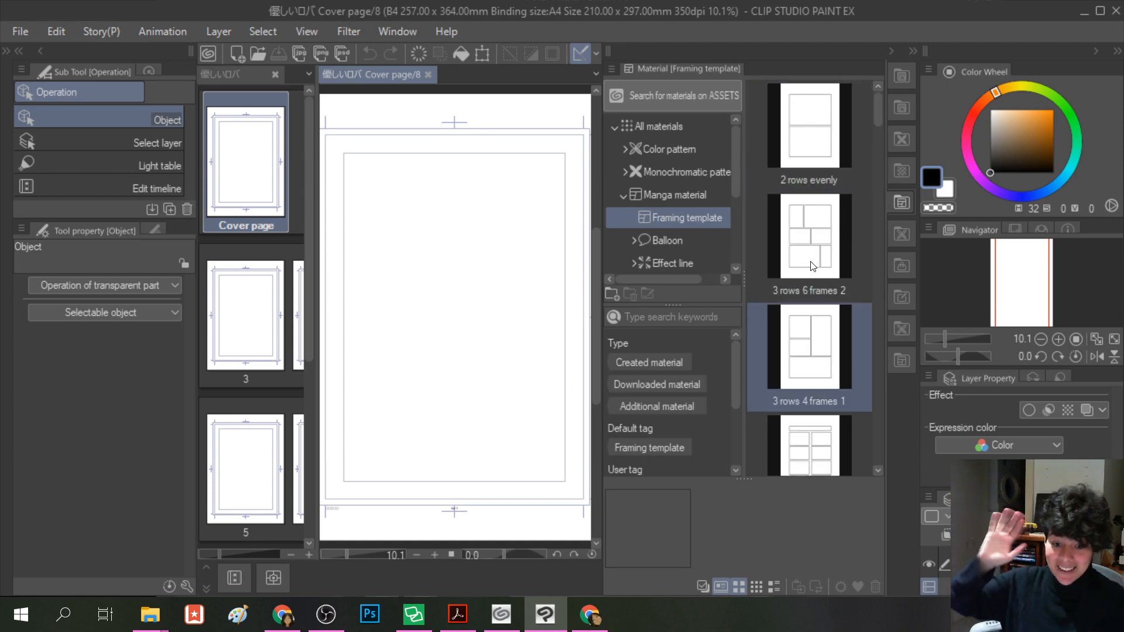
{"action": "left_click", "coordinate": [816, 267]}
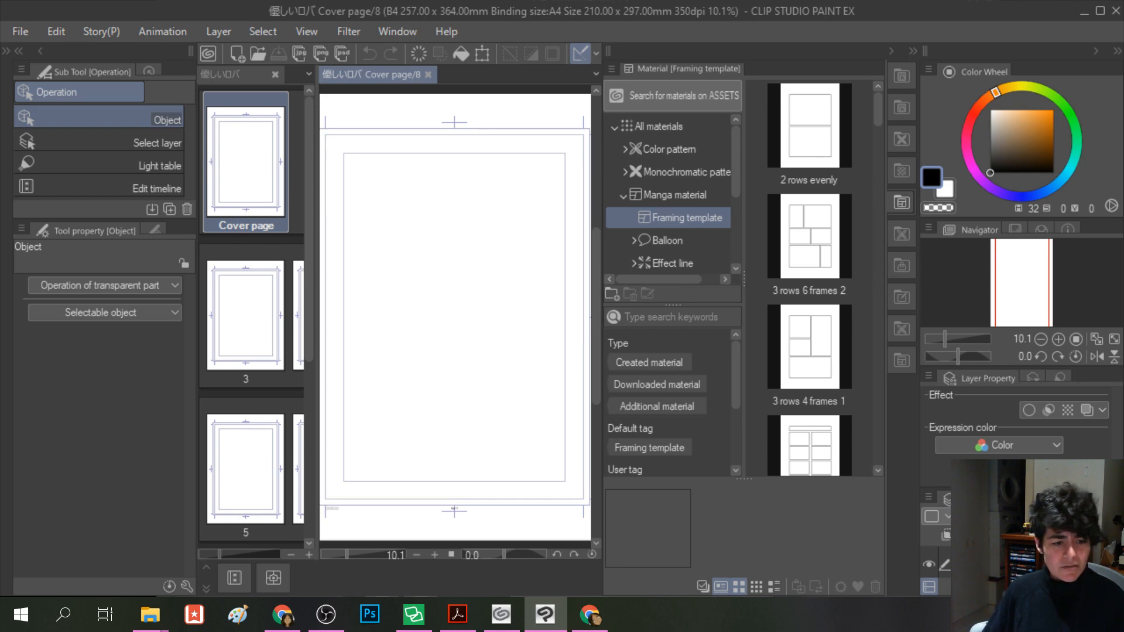
{"action": "left_click", "coordinate": [672, 96]}
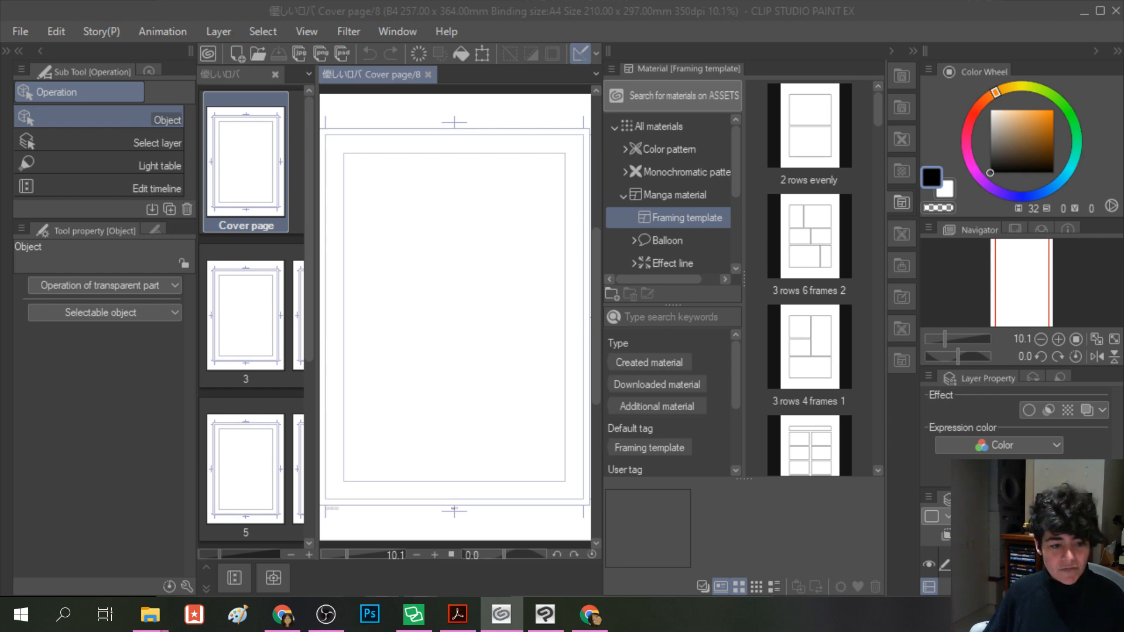
{"action": "left_click", "coordinate": [816, 345]}
{"action": "scroll", "coordinate": [817, 338], "scroll_direction": "down", "scroll_amount": 2}
{"action": "scroll", "coordinate": [817, 339], "scroll_direction": "down", "scroll_amount": 2}
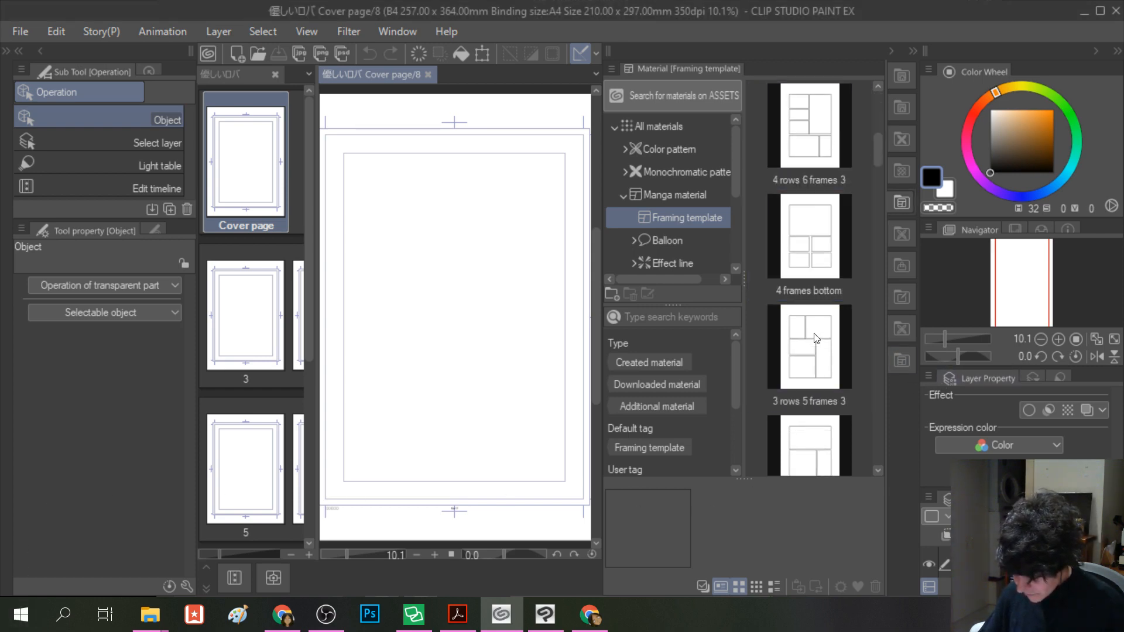
{"action": "scroll", "coordinate": [817, 338], "scroll_direction": "down", "scroll_amount": 4}
{"action": "scroll", "coordinate": [816, 338], "scroll_direction": "down", "scroll_amount": 5}
{"action": "scroll", "coordinate": [817, 338], "scroll_direction": "down", "scroll_amount": 3}
{"action": "scroll", "coordinate": [816, 339], "scroll_direction": "up", "scroll_amount": 1}
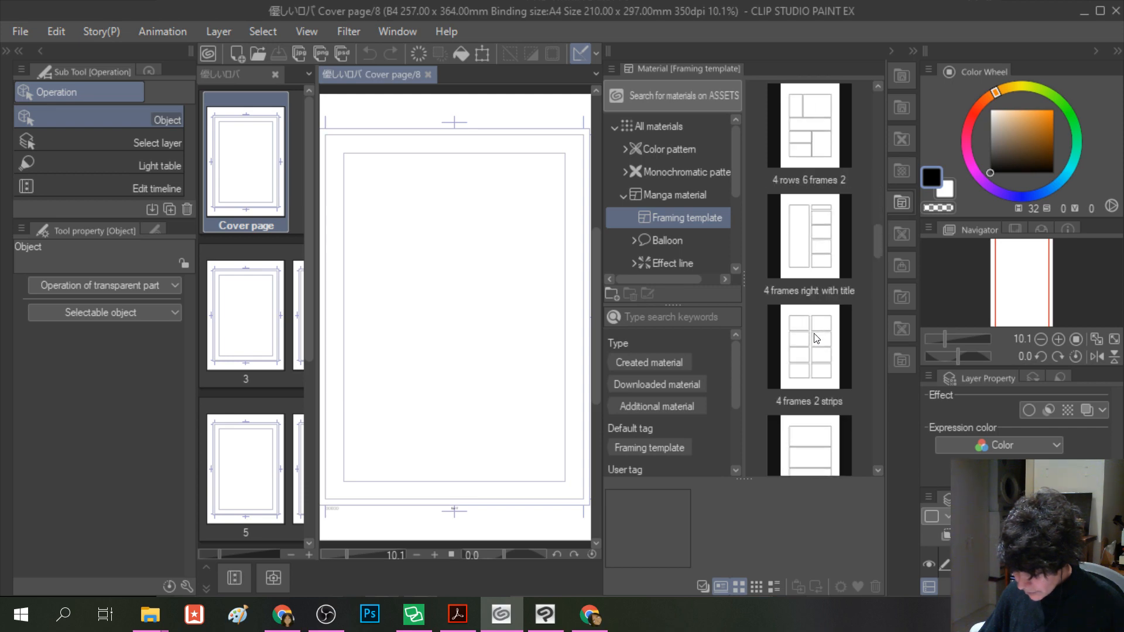
{"action": "left_click", "coordinate": [820, 349]}
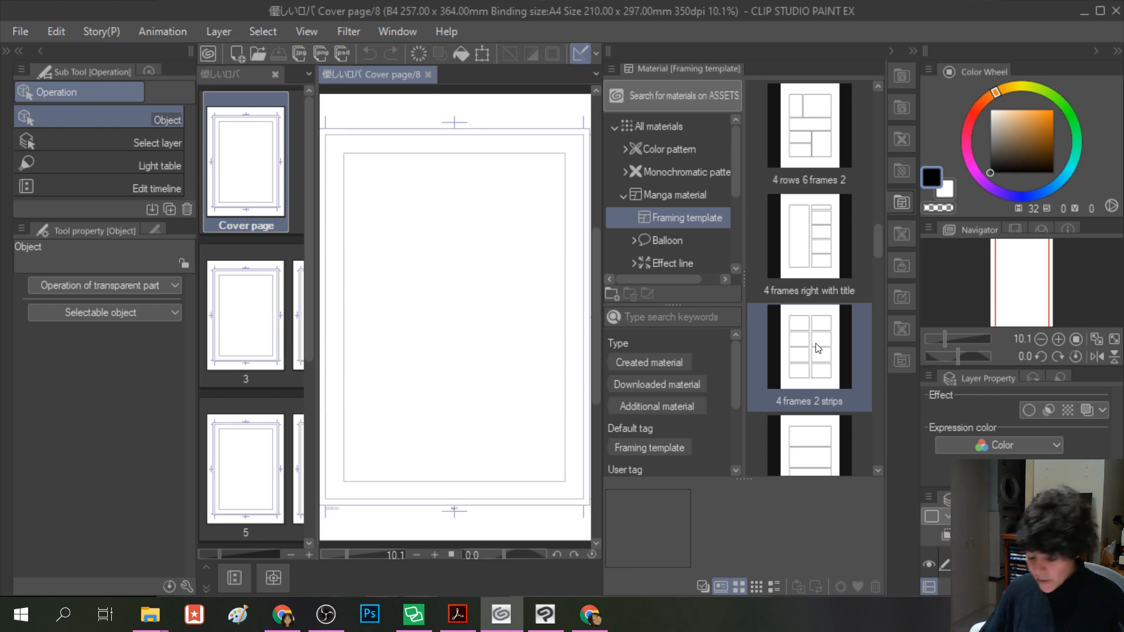
{"action": "scroll", "coordinate": [819, 345], "scroll_direction": "down", "scroll_amount": 1}
{"action": "scroll", "coordinate": [819, 345], "scroll_direction": "down", "scroll_amount": 4}
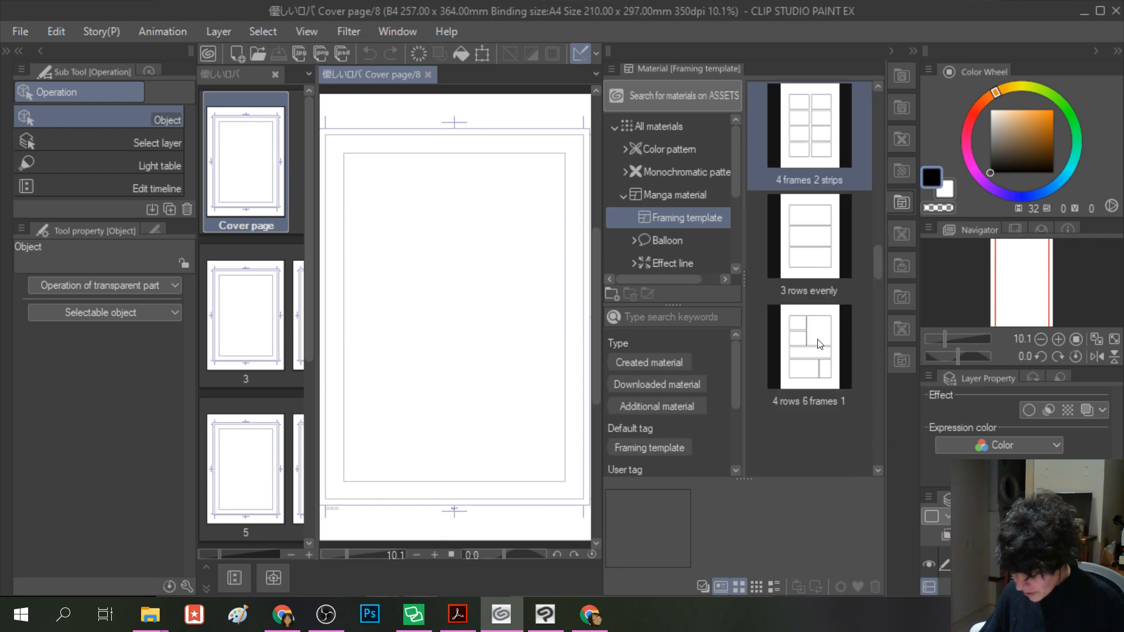
{"action": "scroll", "coordinate": [819, 344], "scroll_direction": "down", "scroll_amount": 5}
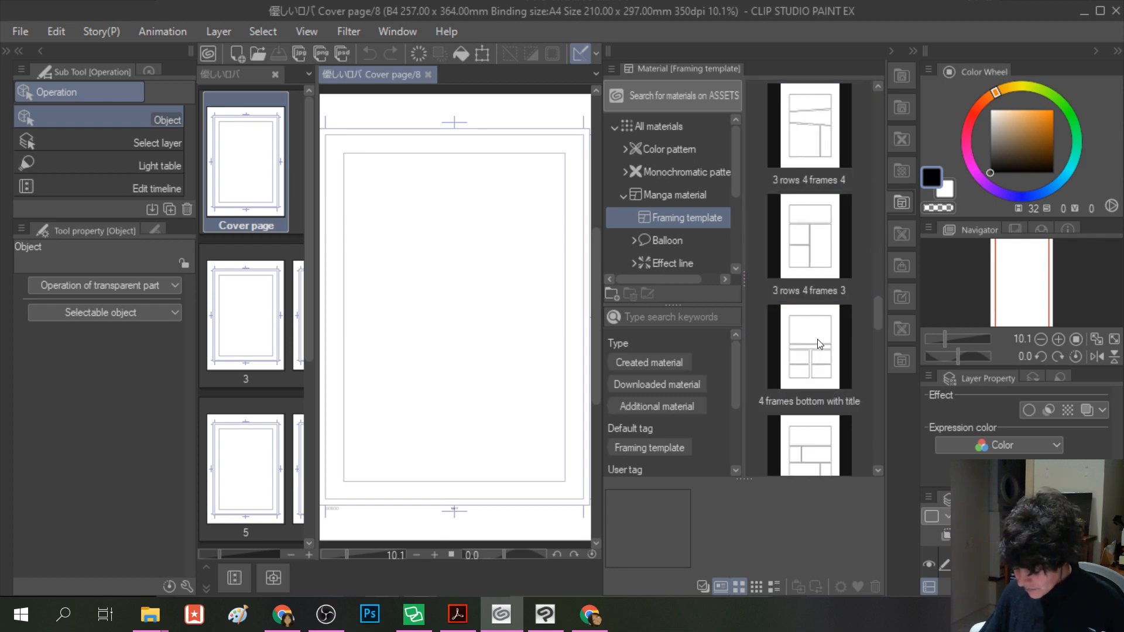
{"action": "scroll", "coordinate": [819, 344], "scroll_direction": "down", "scroll_amount": 4}
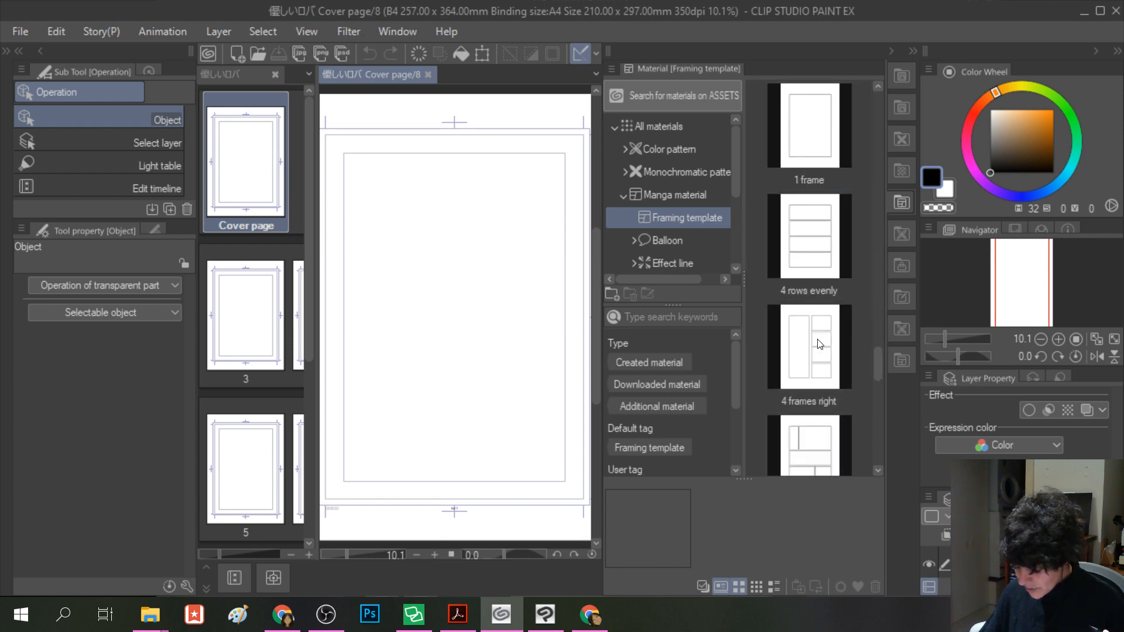
{"action": "scroll", "coordinate": [819, 344], "scroll_direction": "down", "scroll_amount": 5}
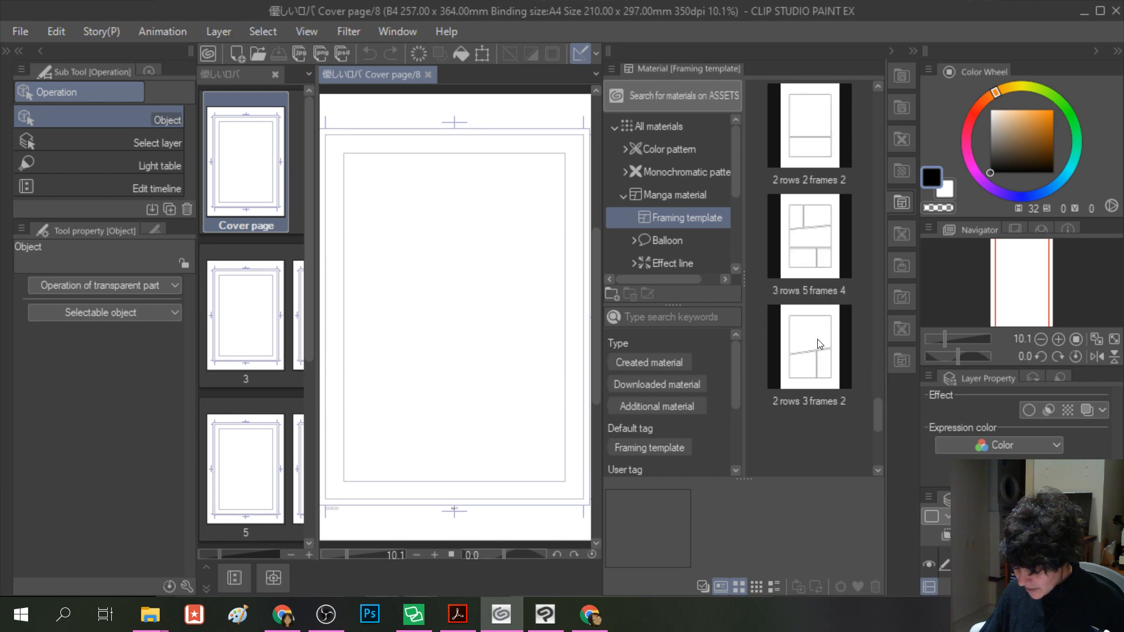
{"action": "scroll", "coordinate": [819, 344], "scroll_direction": "up", "scroll_amount": 4}
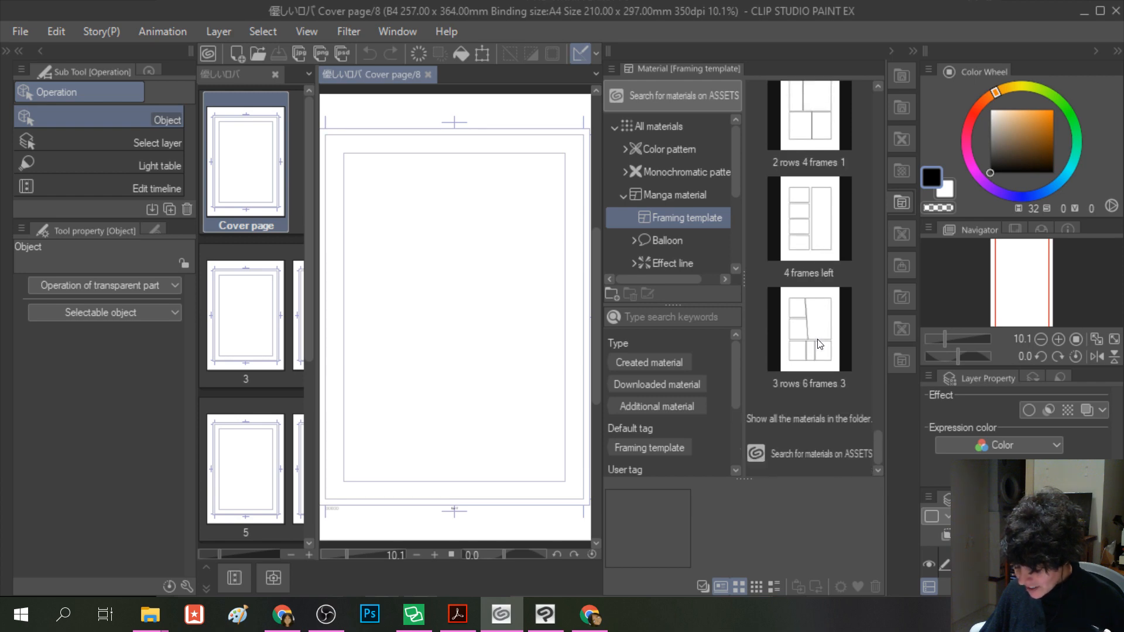
{"action": "scroll", "coordinate": [819, 344], "scroll_direction": "up", "scroll_amount": 3}
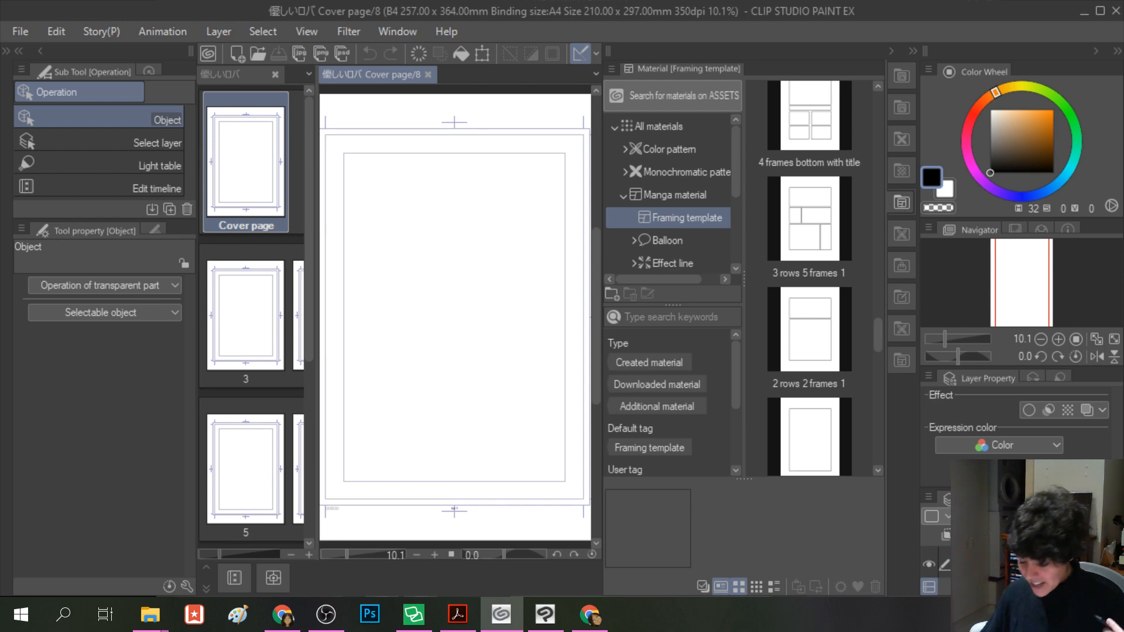
{"action": "left_click", "coordinate": [441, 31]}
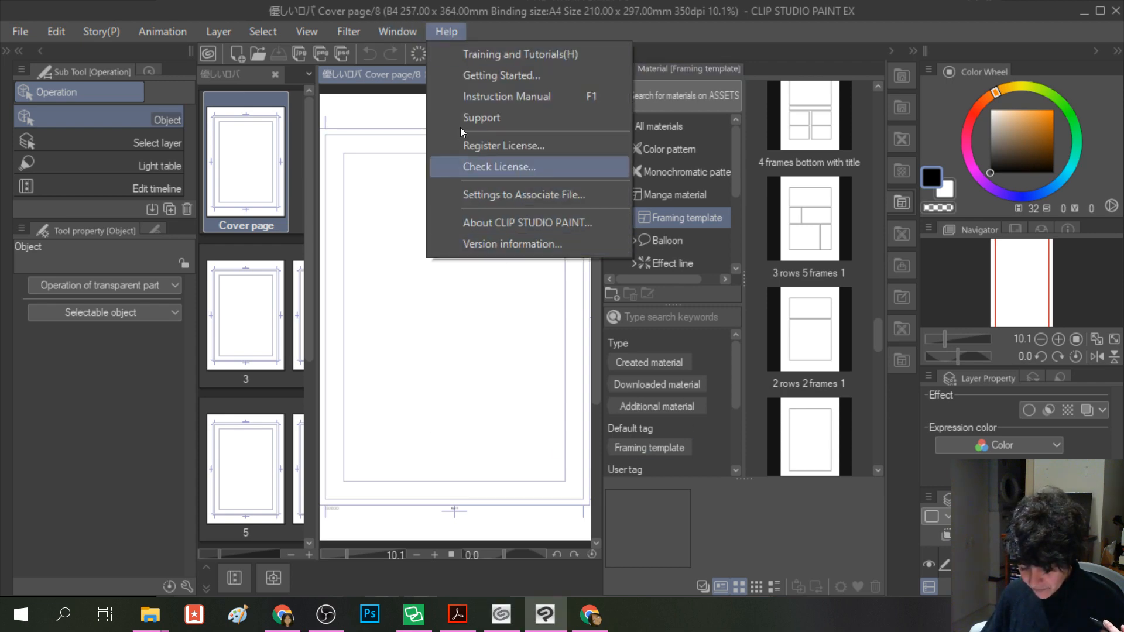
{"action": "mouse_move", "coordinate": [60, 34]}
{"action": "mouse_move", "coordinate": [21, 31]}
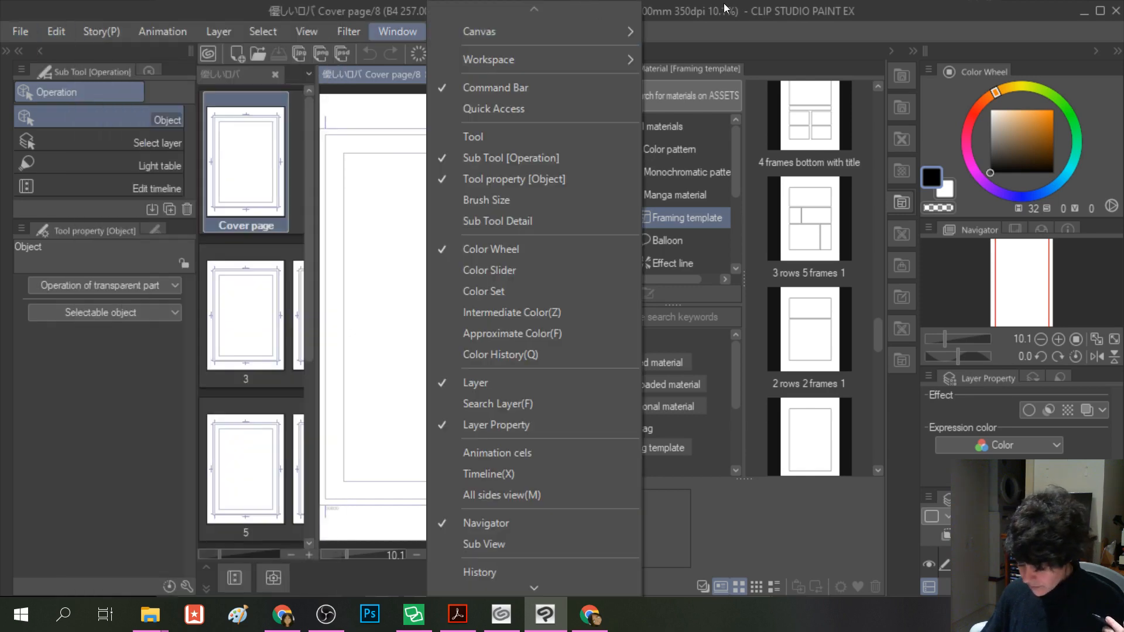
{"action": "left_click", "coordinate": [806, 3]}
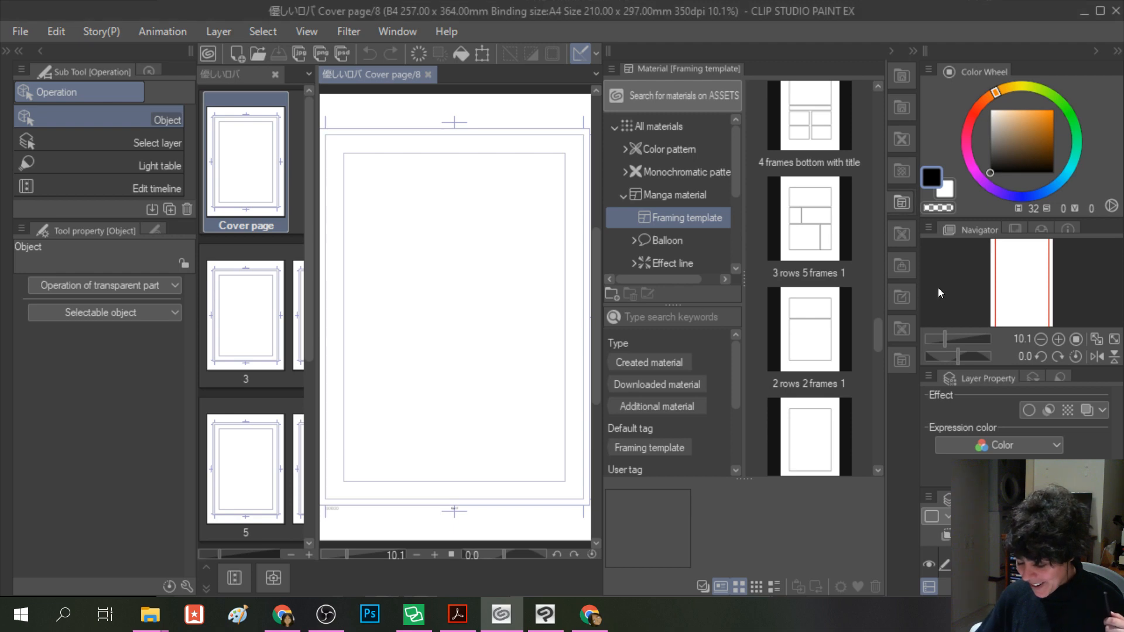
- Place the 4 frames 2 strips framing template on the cover page and enlarge the Layer palette to list its frame folders
{"action": "scroll", "coordinate": [807, 261], "scroll_direction": "up", "scroll_amount": 3}
{"action": "scroll", "coordinate": [822, 268], "scroll_direction": "up", "scroll_amount": 5}
{"action": "left_click", "coordinate": [805, 223]}
{"action": "left_click_drag", "start_coordinate": [806, 223], "coordinate": [433, 266]}
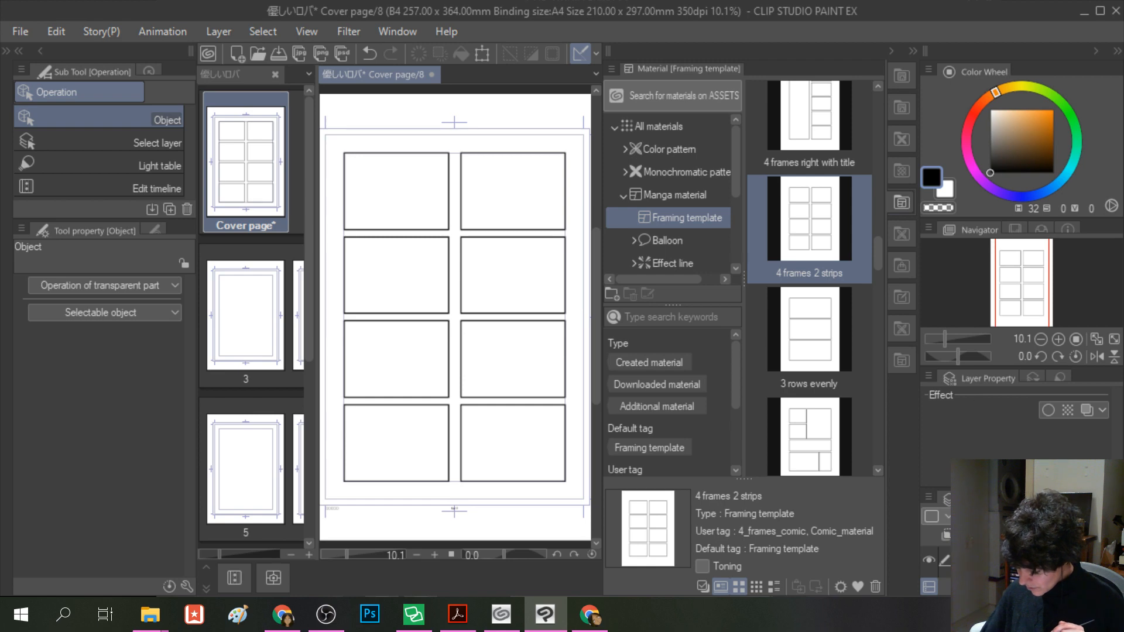
{"action": "left_click_drag", "start_coordinate": [1033, 490], "coordinate": [1033, 332]}
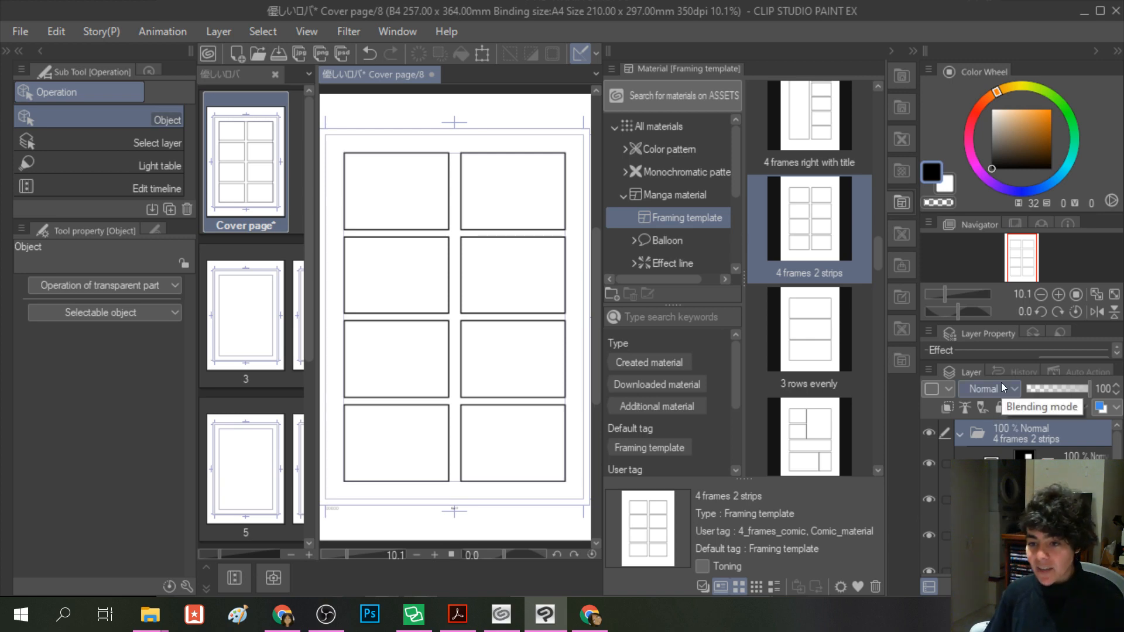
{"action": "left_click", "coordinate": [320, 626]}
{"action": "left_click", "coordinate": [319, 624]}
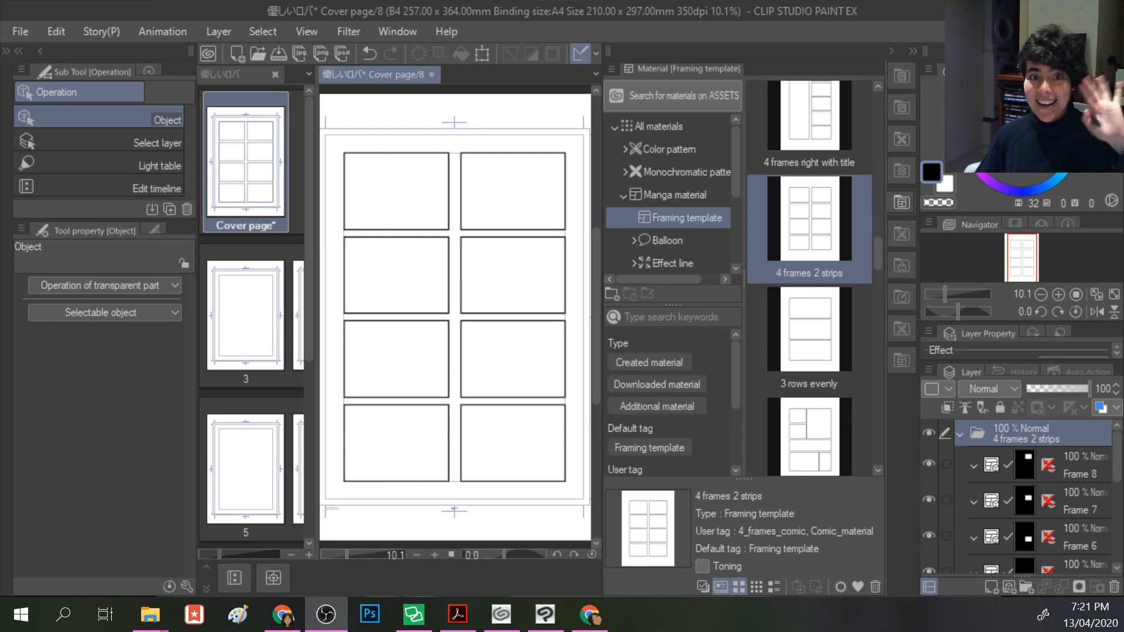
{"action": "key", "text": "alt+Tab"}
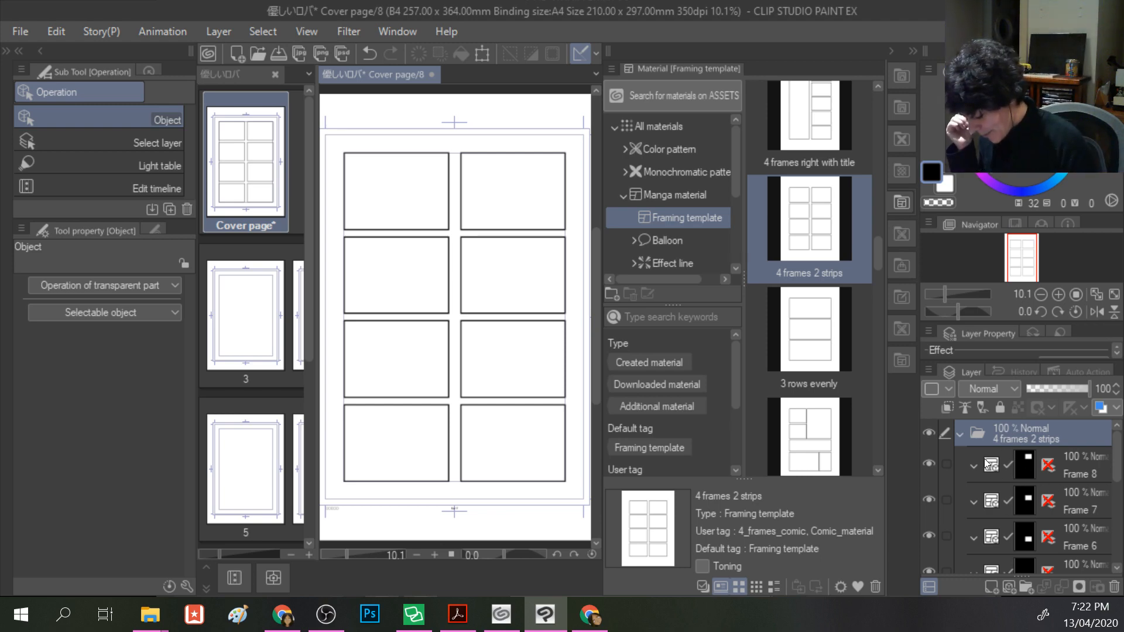
{"action": "left_click", "coordinate": [961, 435]}
{"action": "left_click", "coordinate": [963, 433]}
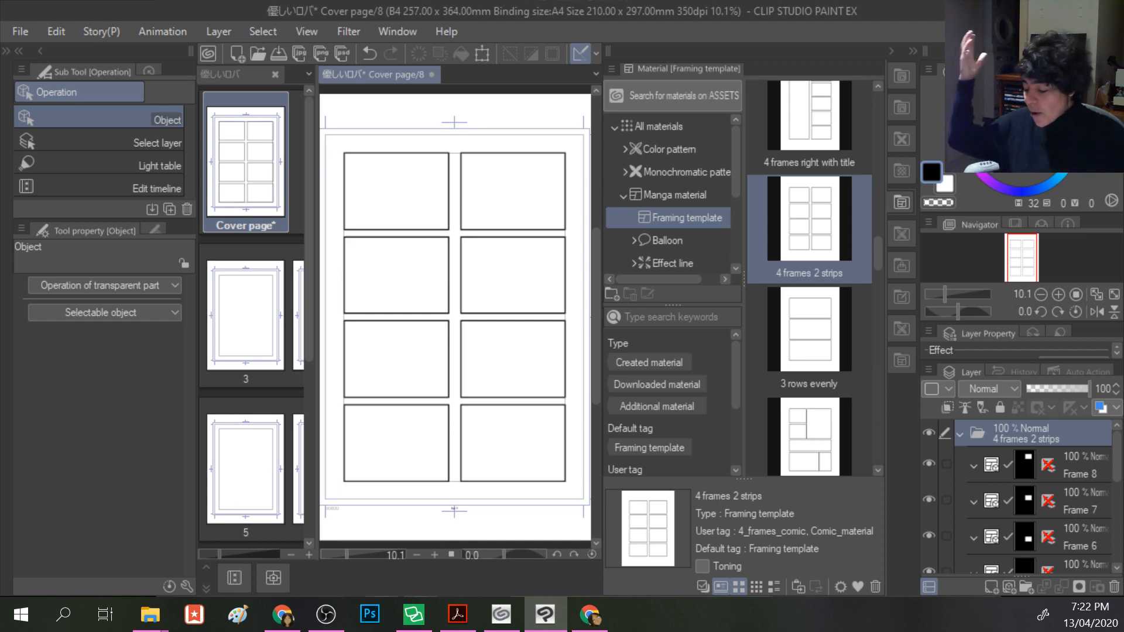
{"action": "key", "text": "alt+Tab"}
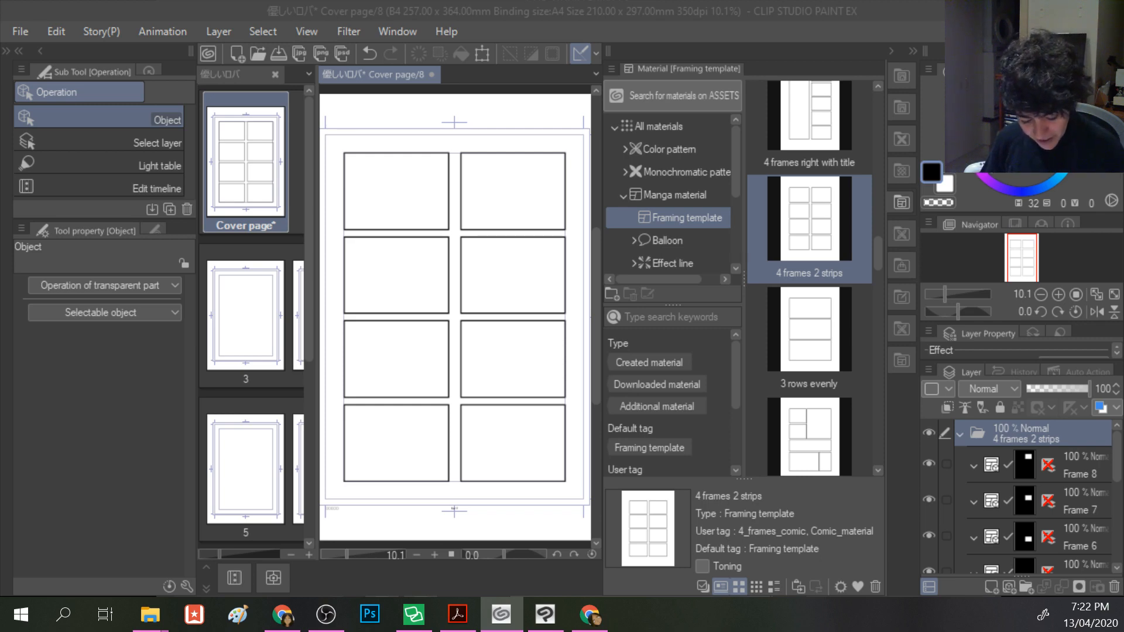
- Collapse the sub tool, tool property and material palettes and narrow the page list to enlarge the canvas area
{"action": "left_click", "coordinate": [19, 51]}
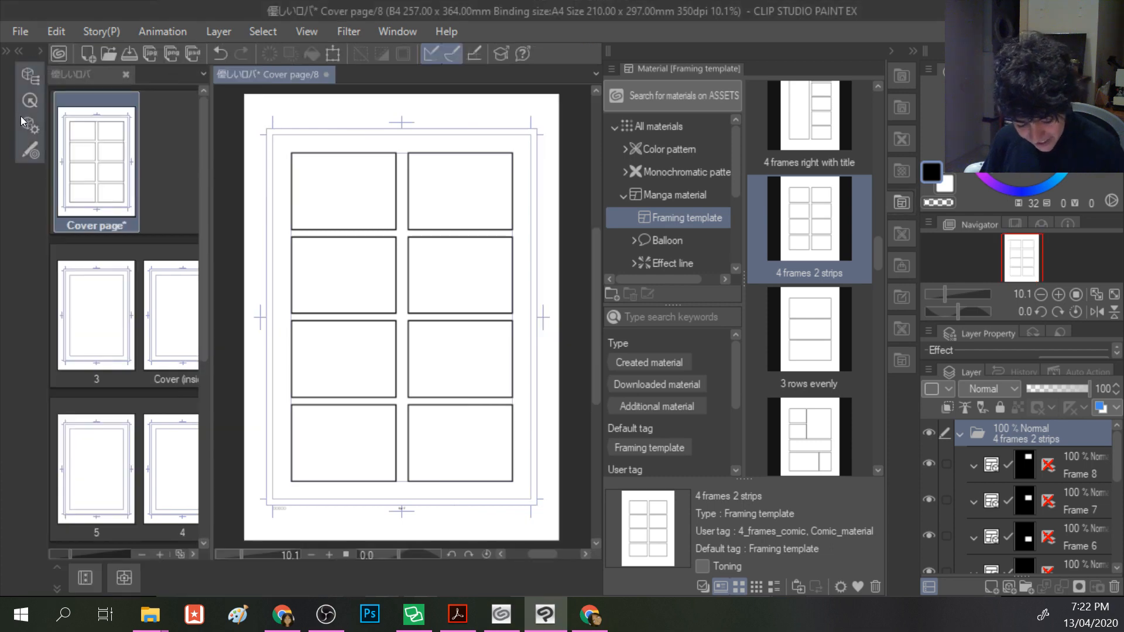
{"action": "left_click", "coordinate": [303, 32]}
{"action": "left_click", "coordinate": [303, 32]}
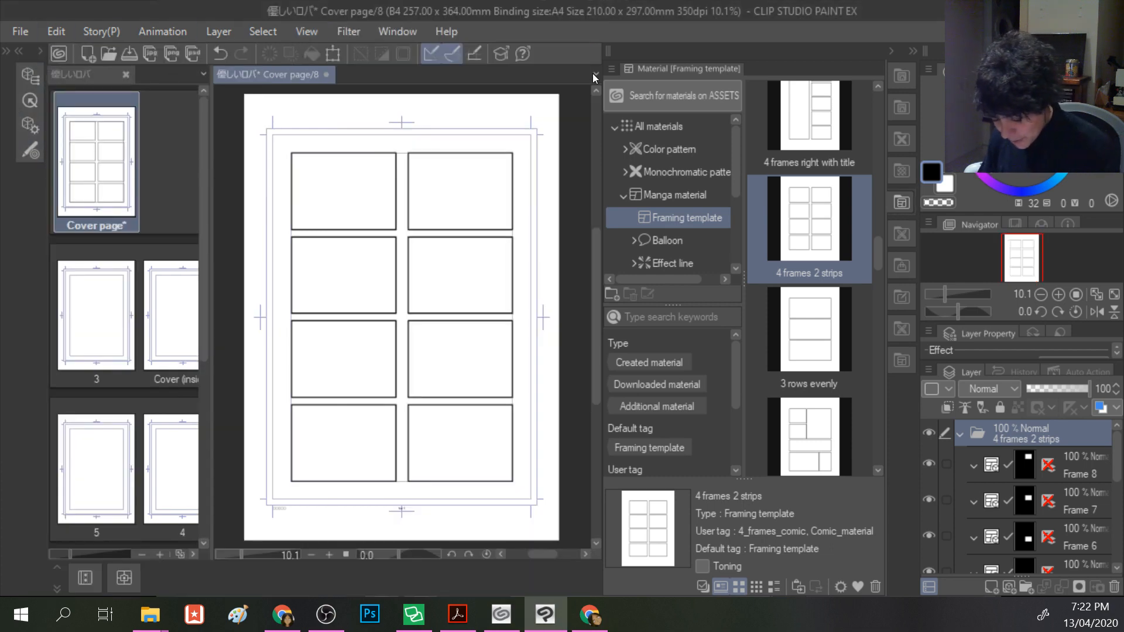
{"action": "left_click", "coordinate": [887, 52]}
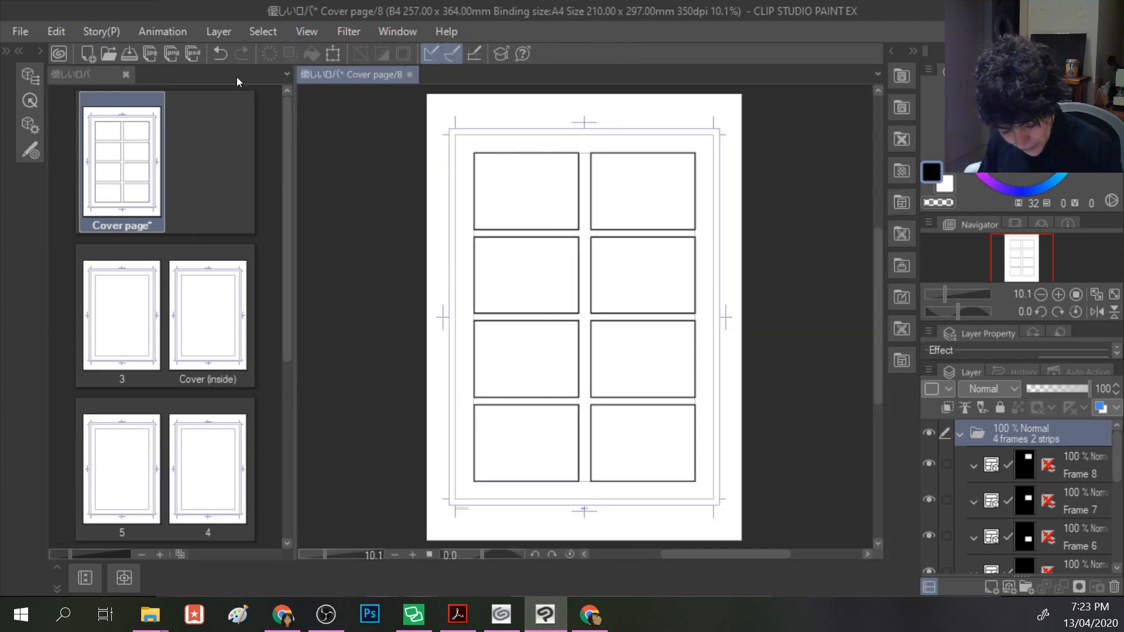
{"action": "left_click", "coordinate": [283, 72]}
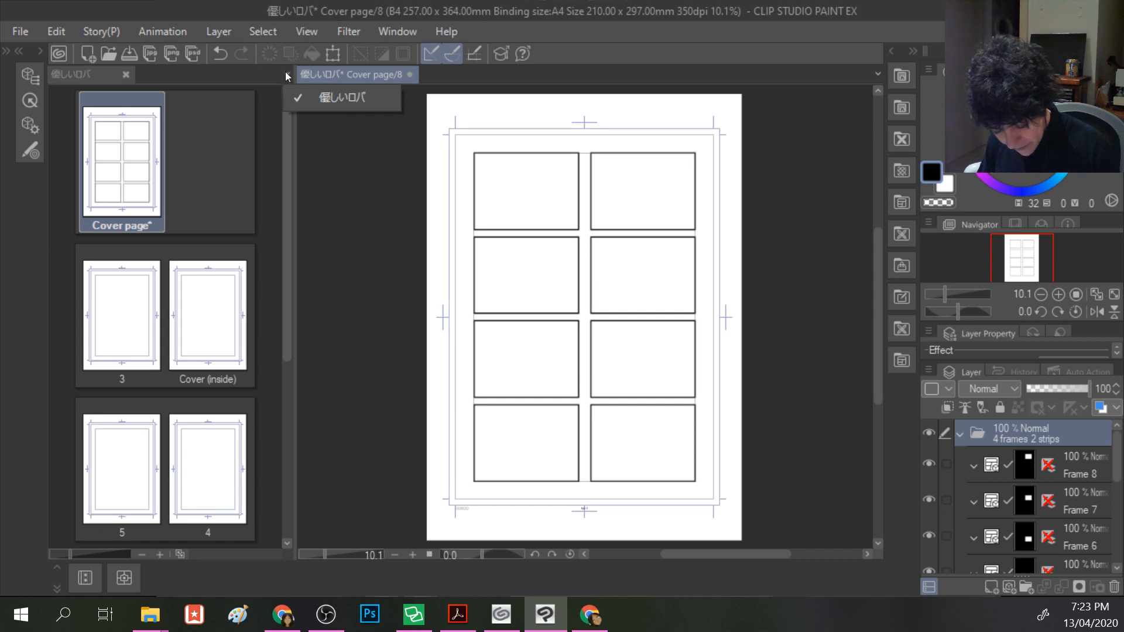
{"action": "left_click", "coordinate": [285, 73]}
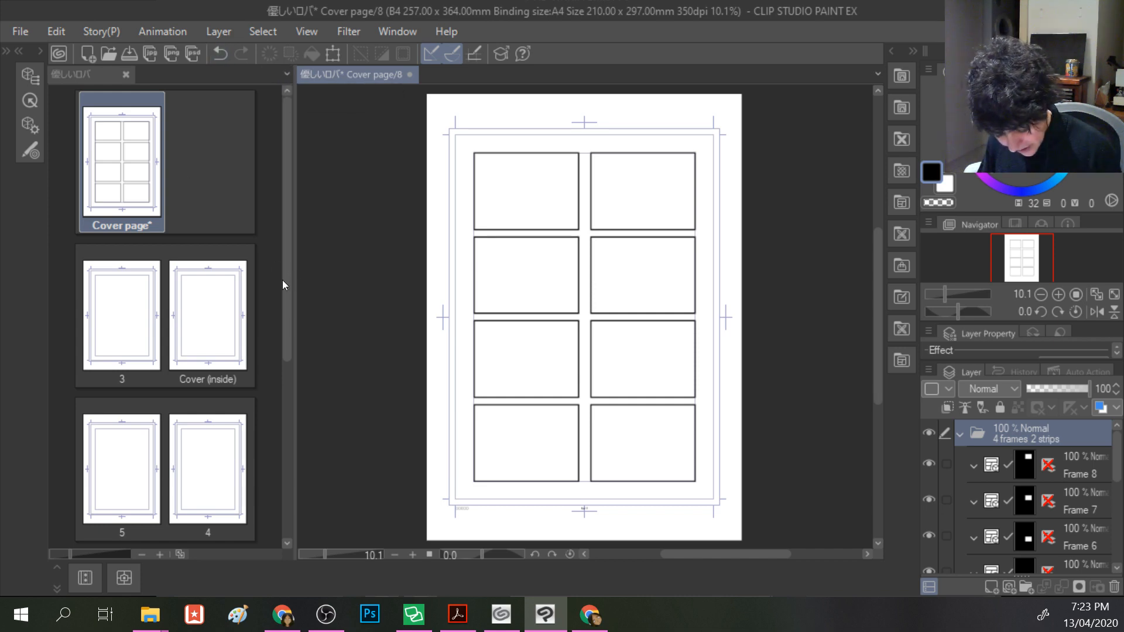
{"action": "left_click_drag", "start_coordinate": [292, 279], "coordinate": [92, 279]}
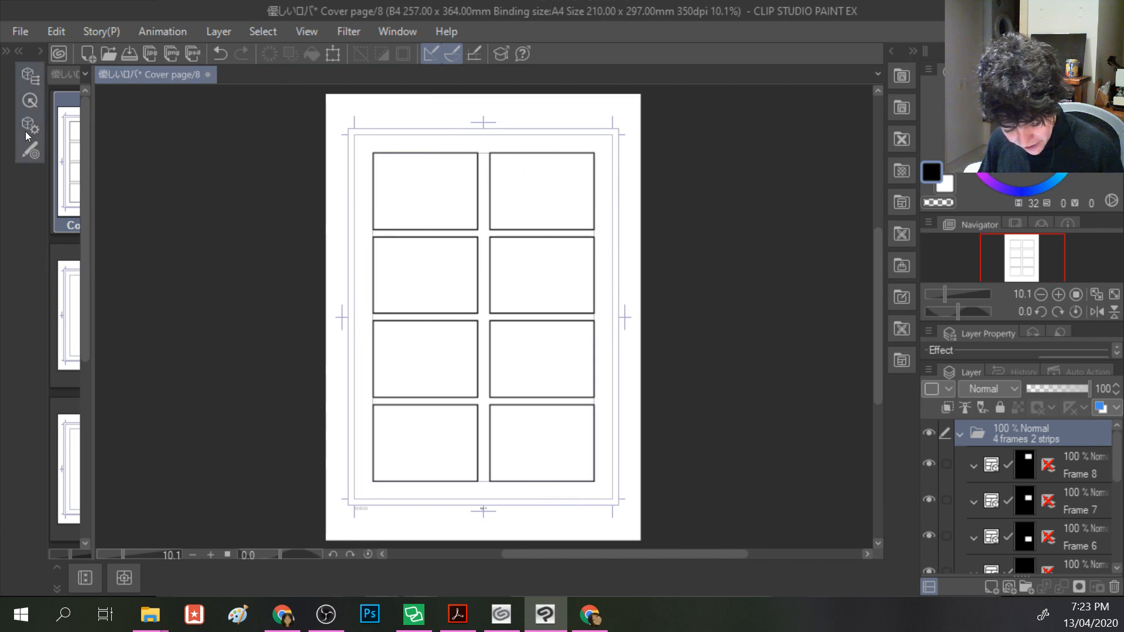
{"action": "left_click", "coordinate": [310, 32]}
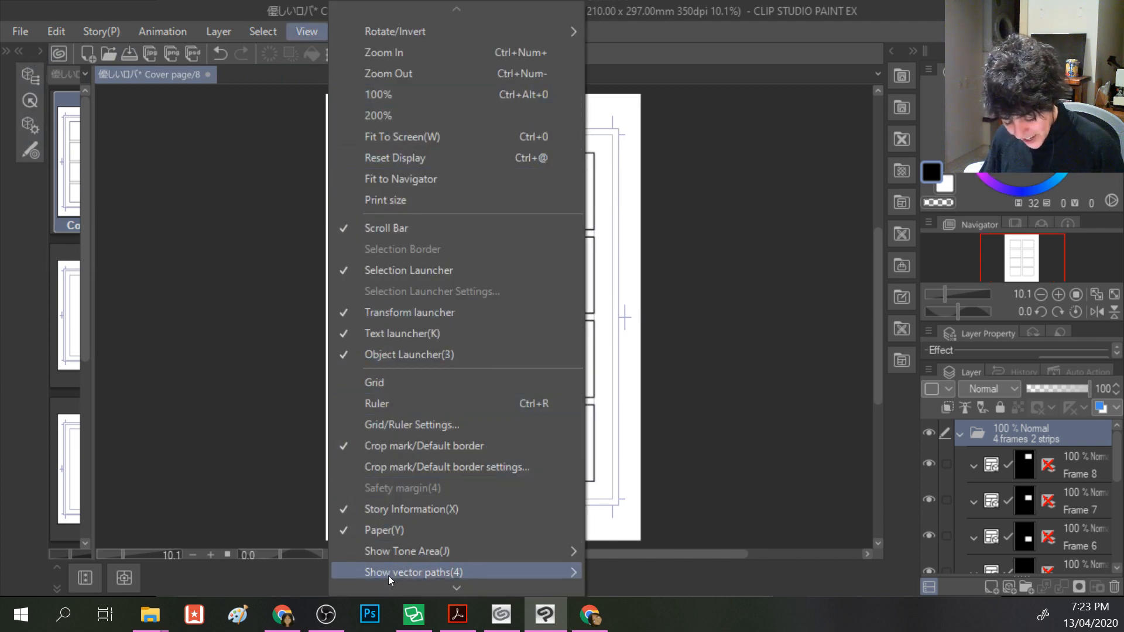
{"action": "mouse_move", "coordinate": [384, 583]}
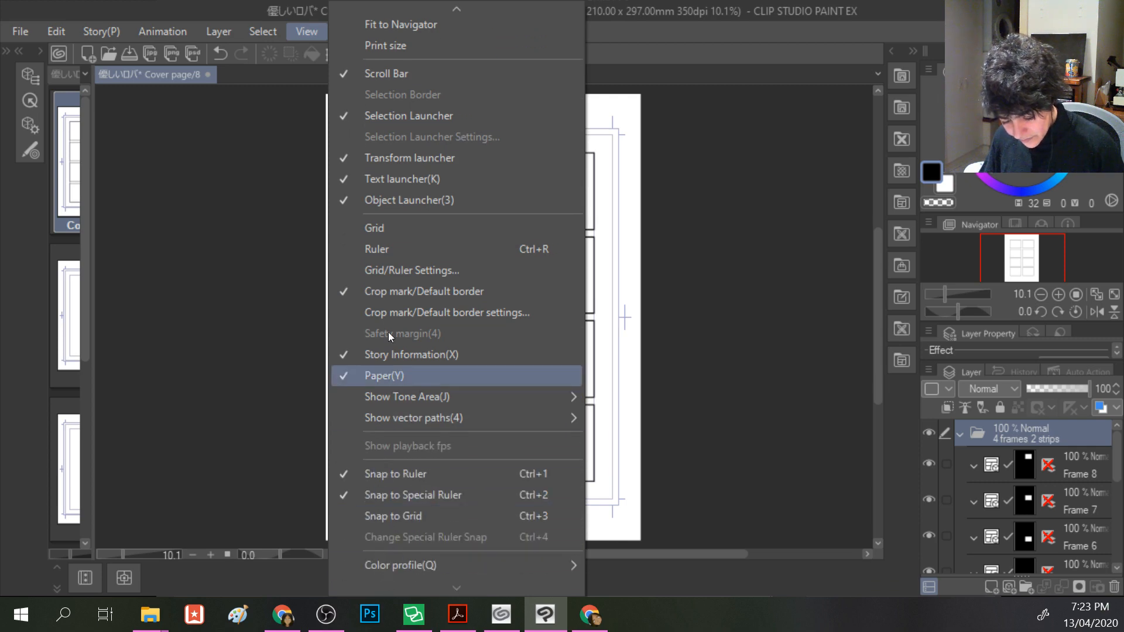
{"action": "mouse_move", "coordinate": [382, 9]}
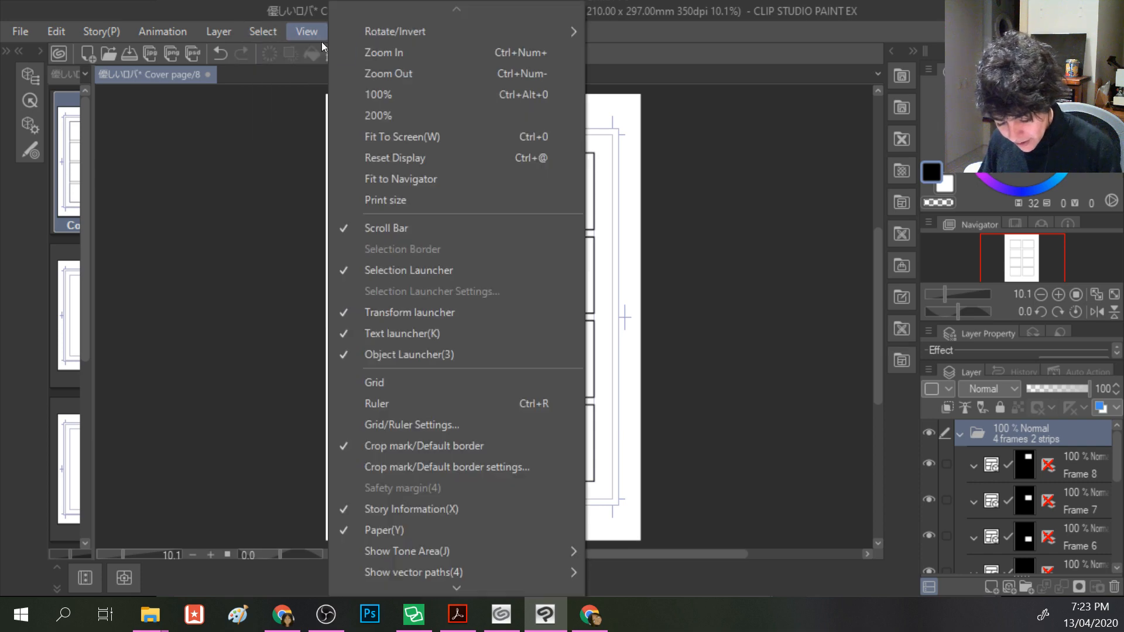
{"action": "mouse_move", "coordinate": [450, 28]}
{"action": "left_click", "coordinate": [746, 34]}
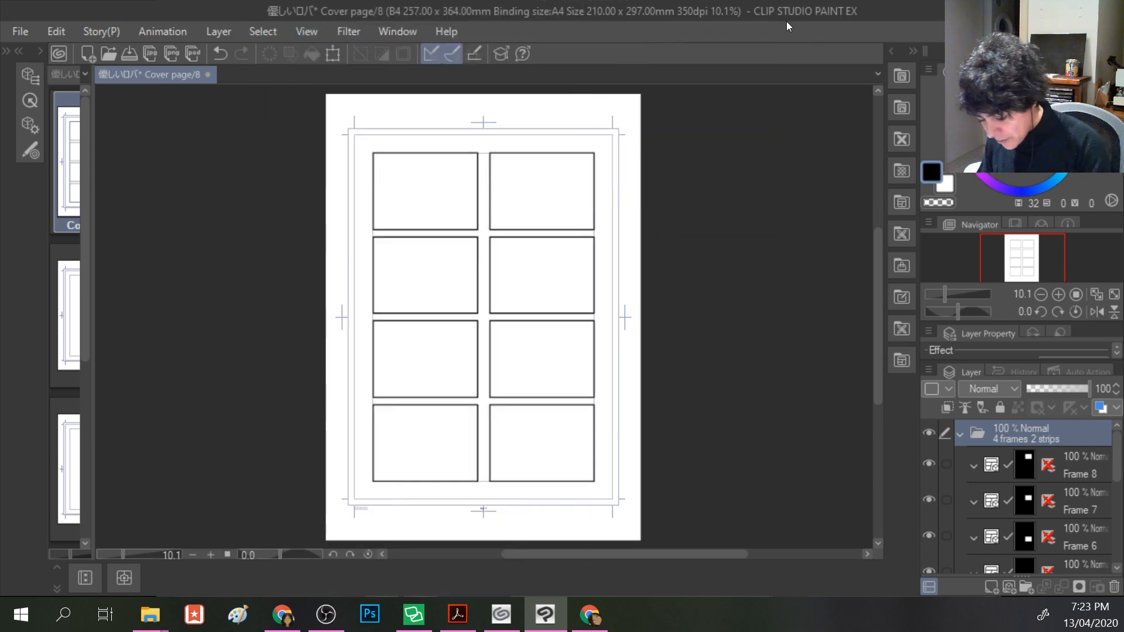
- Display the Tool palette and open the sub tools of the Pencil tool
{"action": "left_click", "coordinate": [416, 32]}
{"action": "left_click", "coordinate": [454, 138]}
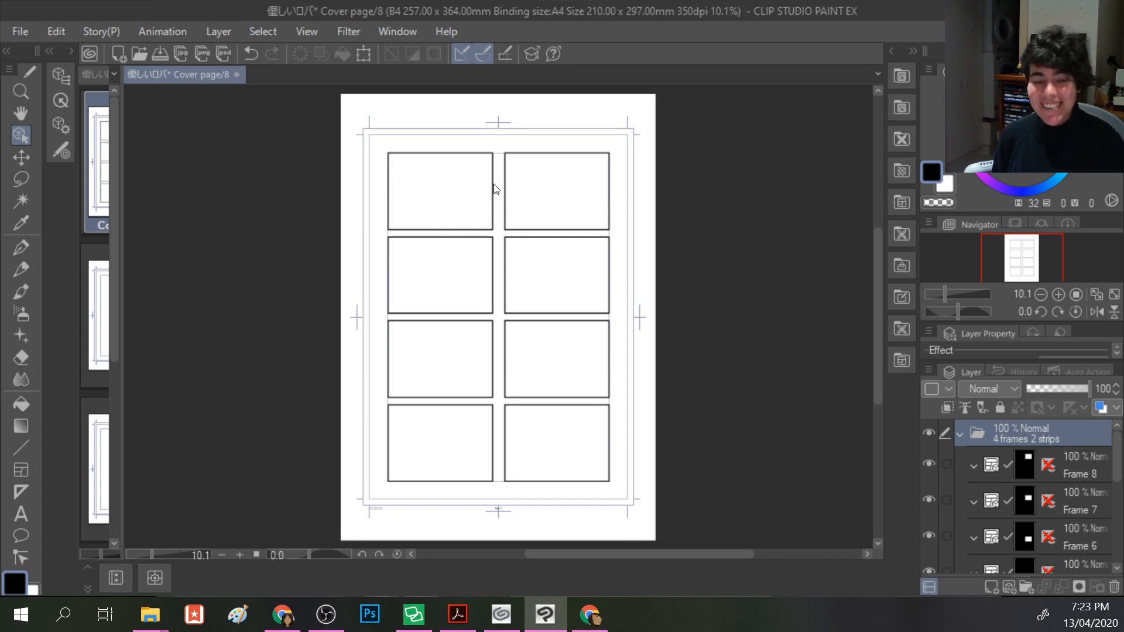
{"action": "left_click", "coordinate": [22, 271]}
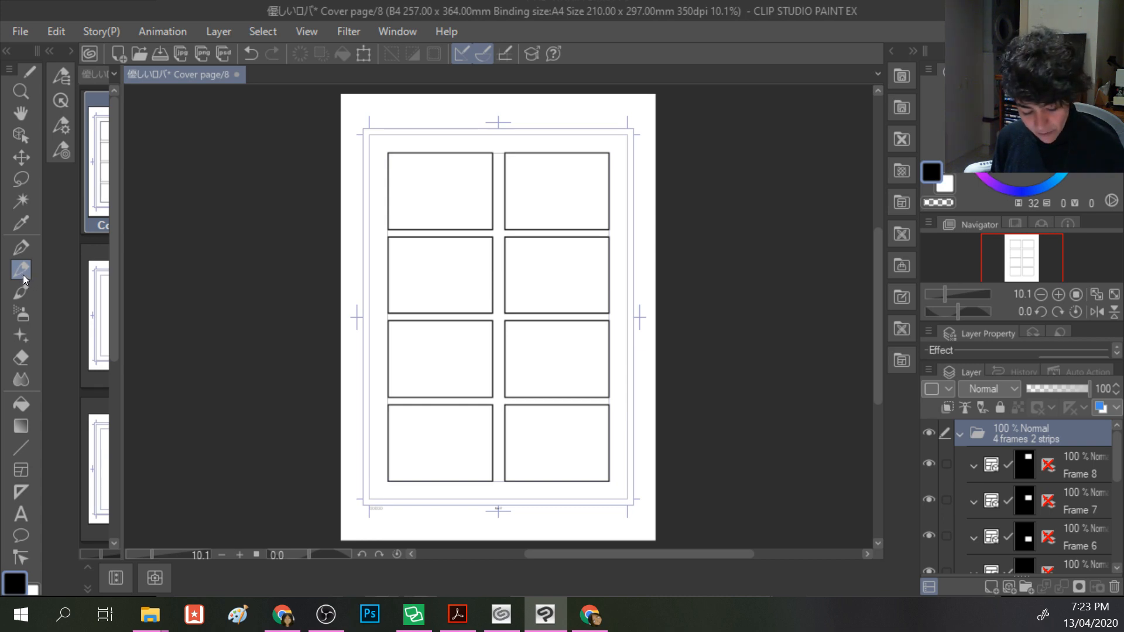
{"action": "left_click", "coordinate": [393, 31]}
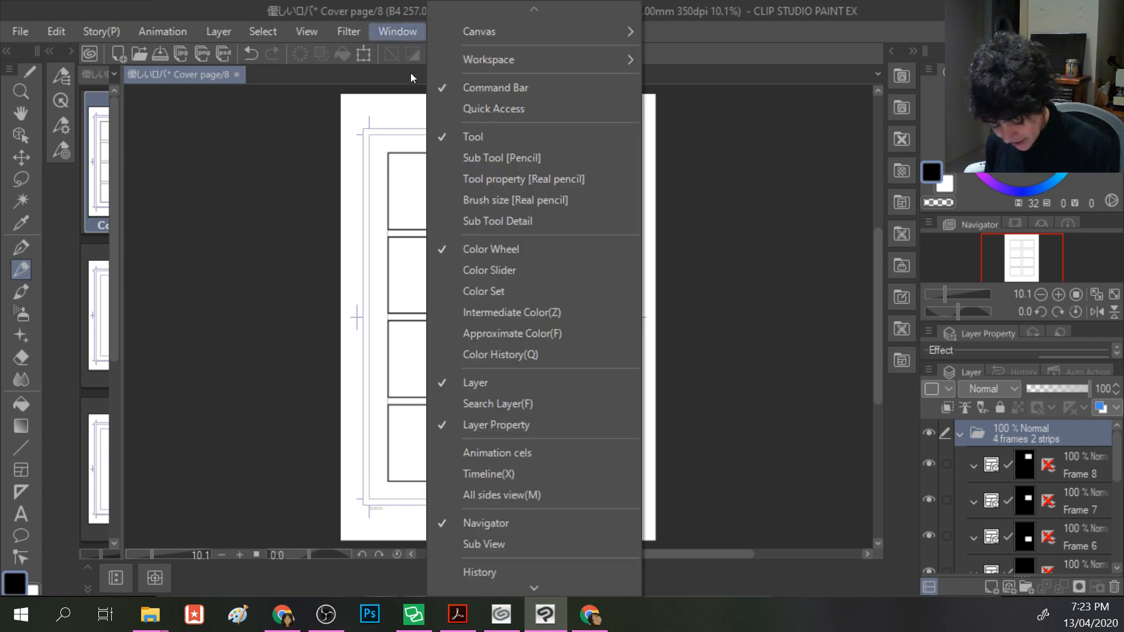
{"action": "left_click", "coordinate": [472, 161]}
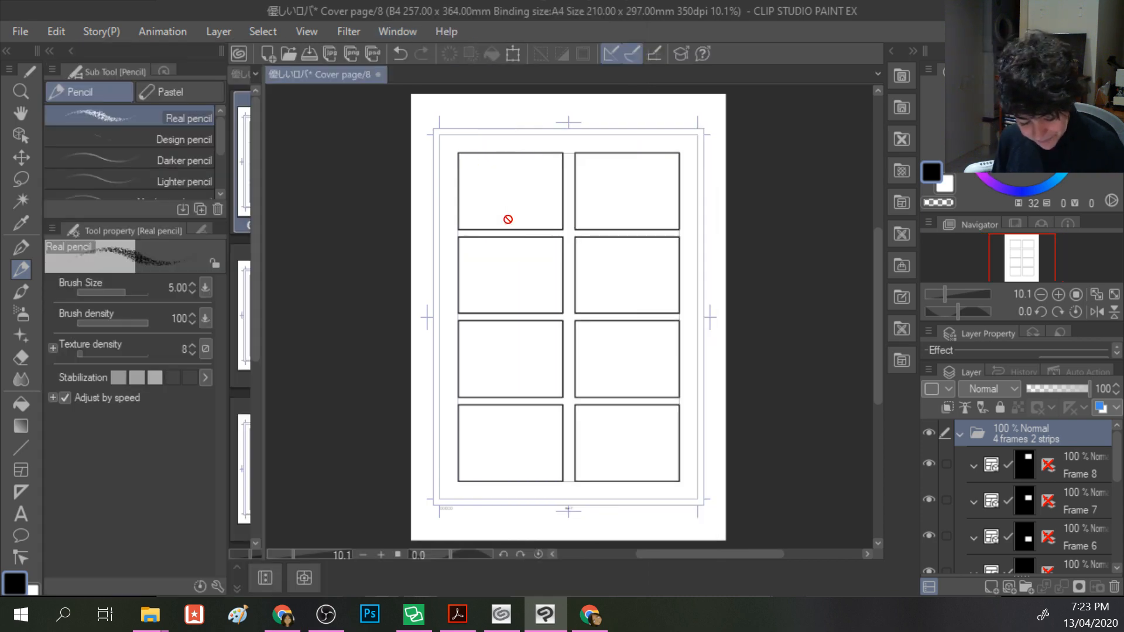
- Choose the Darker pencil sub tool and set its brush size to 1
{"action": "left_click", "coordinate": [99, 156]}
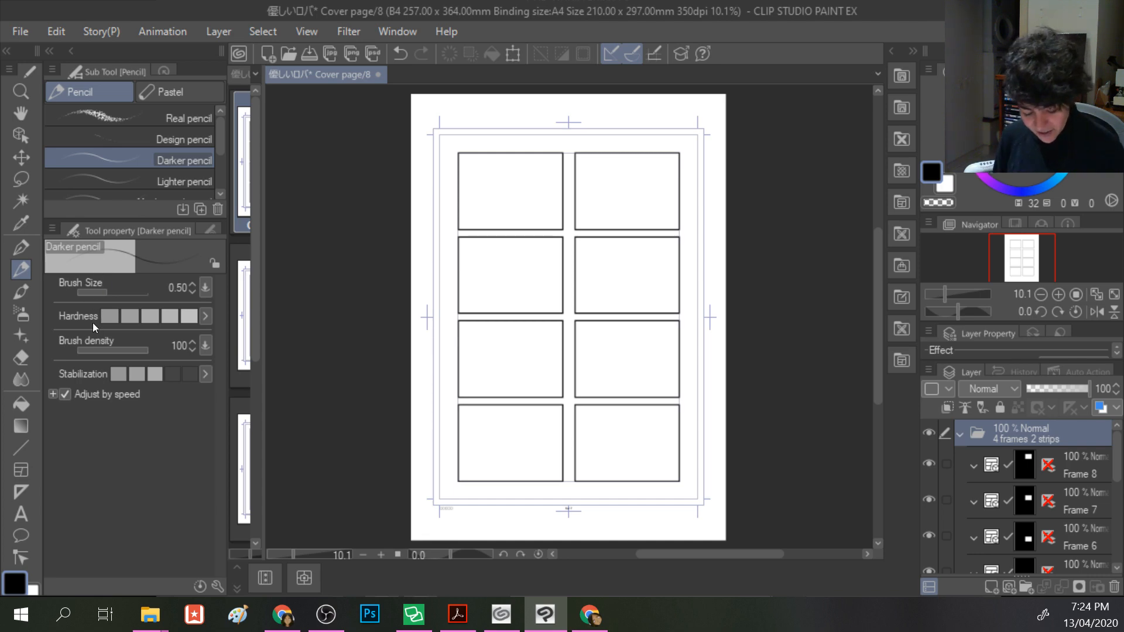
{"action": "mouse_move", "coordinate": [106, 297]}
{"action": "left_mouse_down"}
{"action": "mouse_move", "coordinate": [123, 298]}
{"action": "mouse_move", "coordinate": [113, 300]}
{"action": "left_mouse_up"}
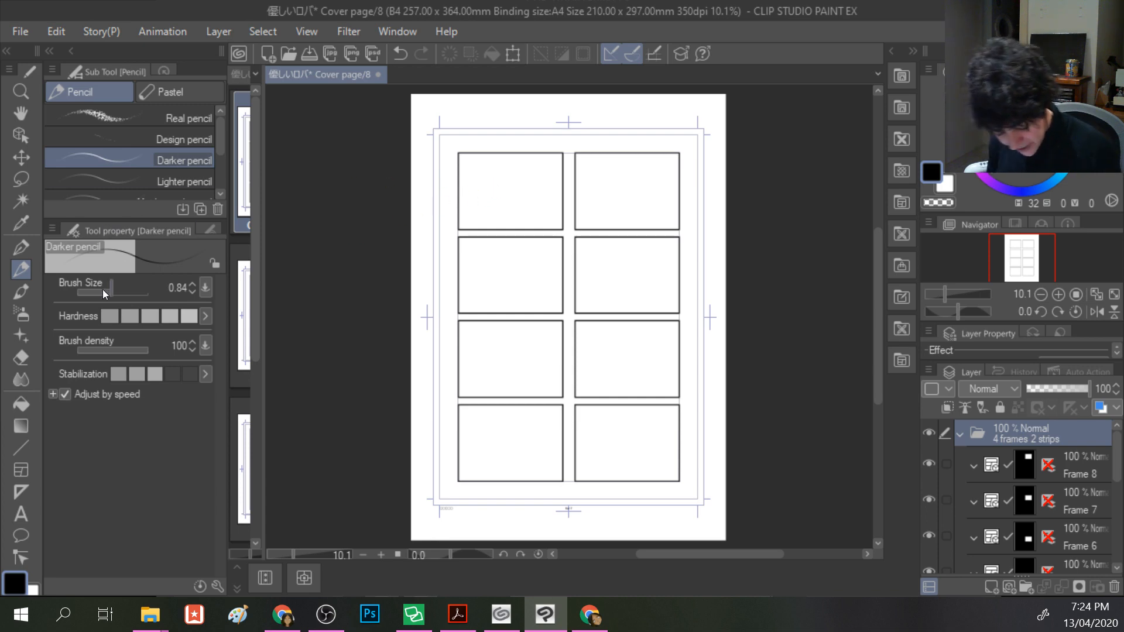
{"action": "left_click", "coordinate": [157, 291]}
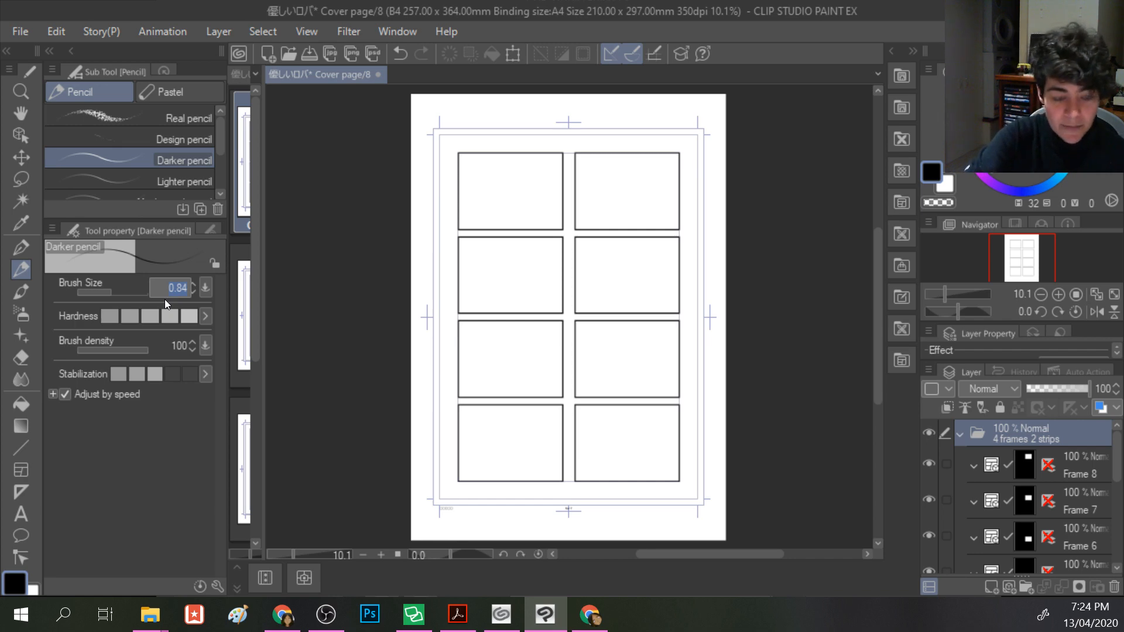
{"action": "type", "text": "1"}
{"action": "key", "text": "Return"}
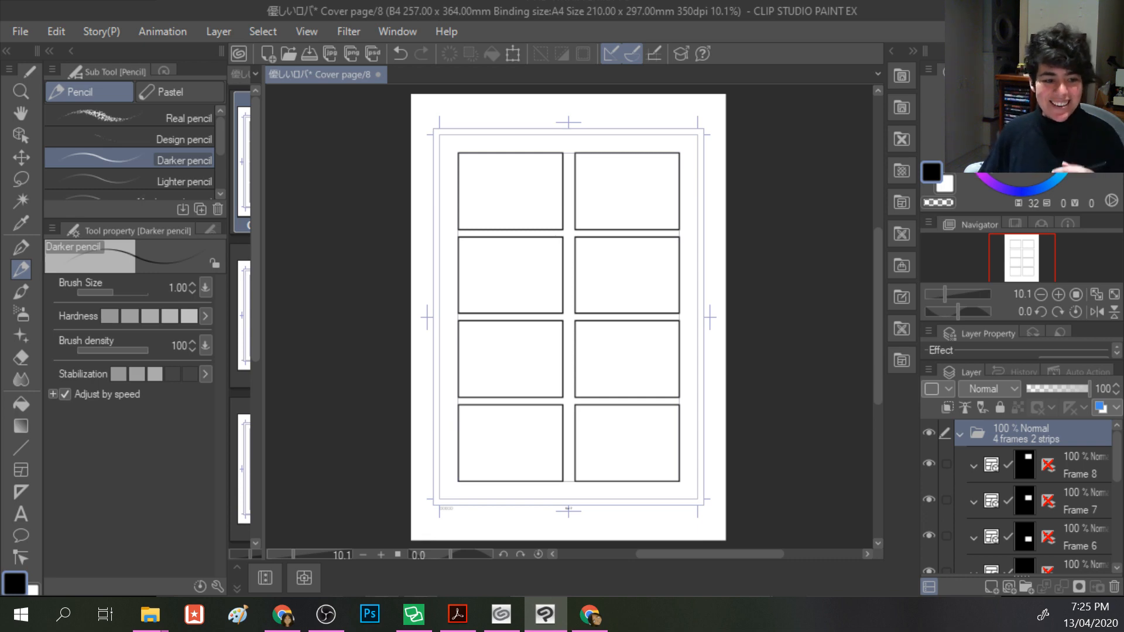
- Select the Frame 8 folder and turn on the display of its frame ruler
{"action": "left_click", "coordinate": [501, 614]}
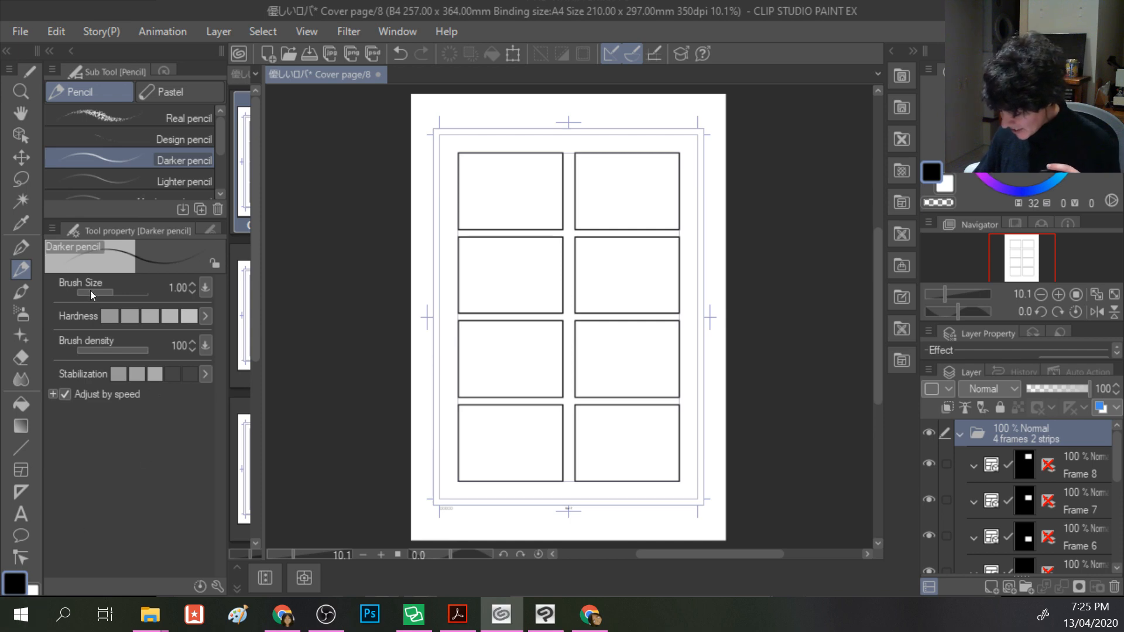
{"action": "left_click", "coordinate": [974, 466]}
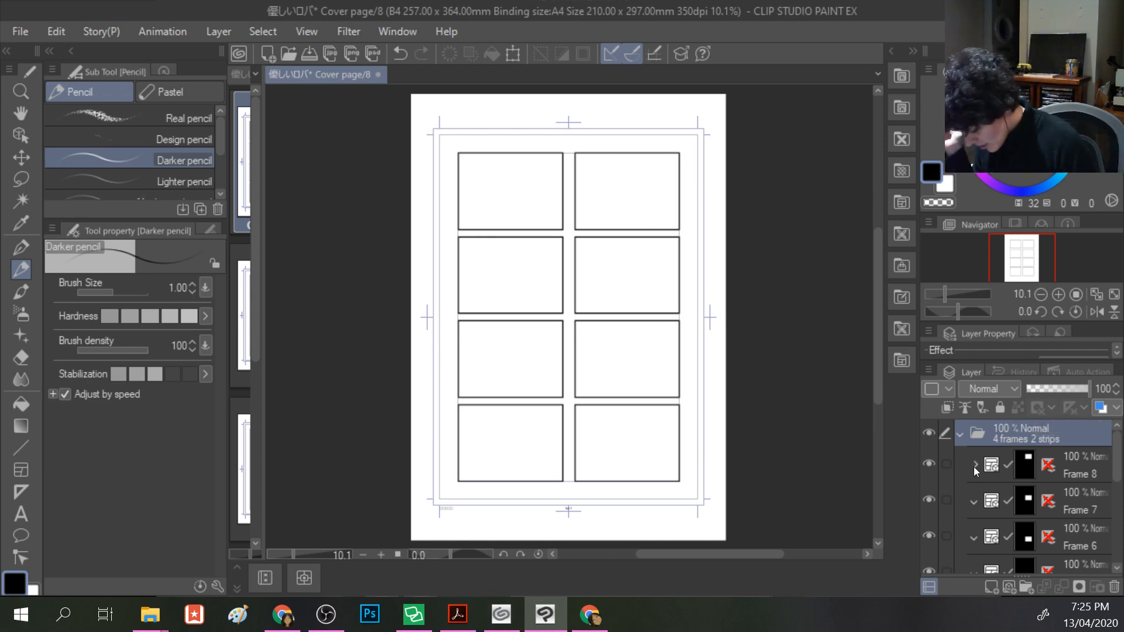
{"action": "left_click", "coordinate": [1020, 464]}
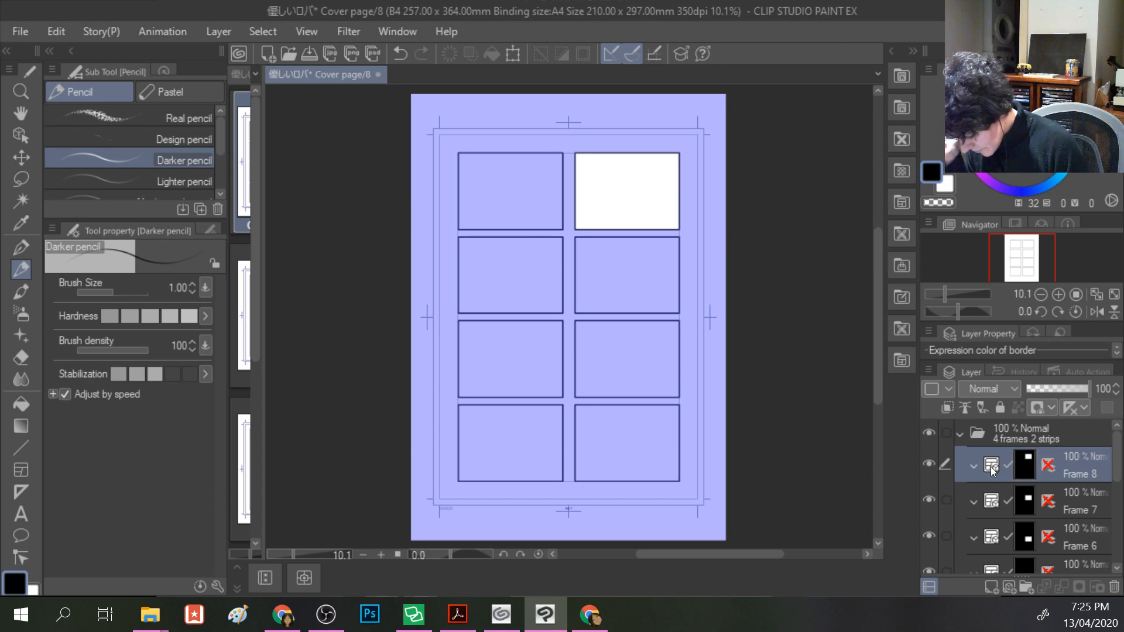
{"action": "left_click", "coordinate": [1042, 471]}
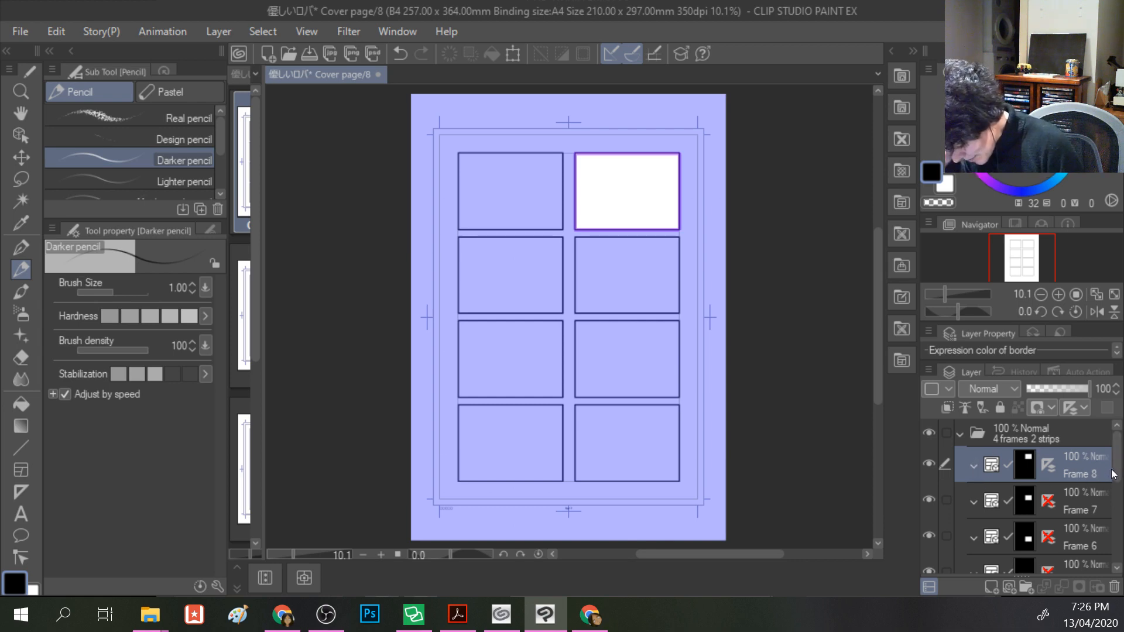
- Draw a curved test stroke across the two uppermost panels on Layer 1, then undo it
{"action": "scroll", "coordinate": [1118, 491], "scroll_direction": "down", "scroll_amount": 1}
{"action": "scroll", "coordinate": [1119, 491], "scroll_direction": "down", "scroll_amount": 5}
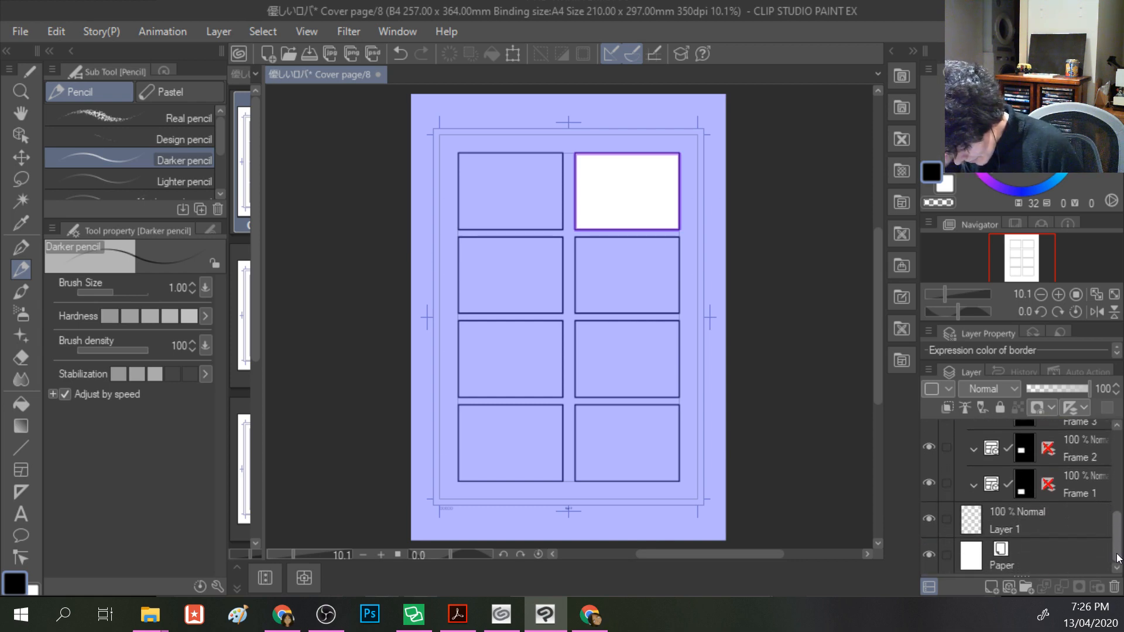
{"action": "left_click", "coordinate": [974, 518]}
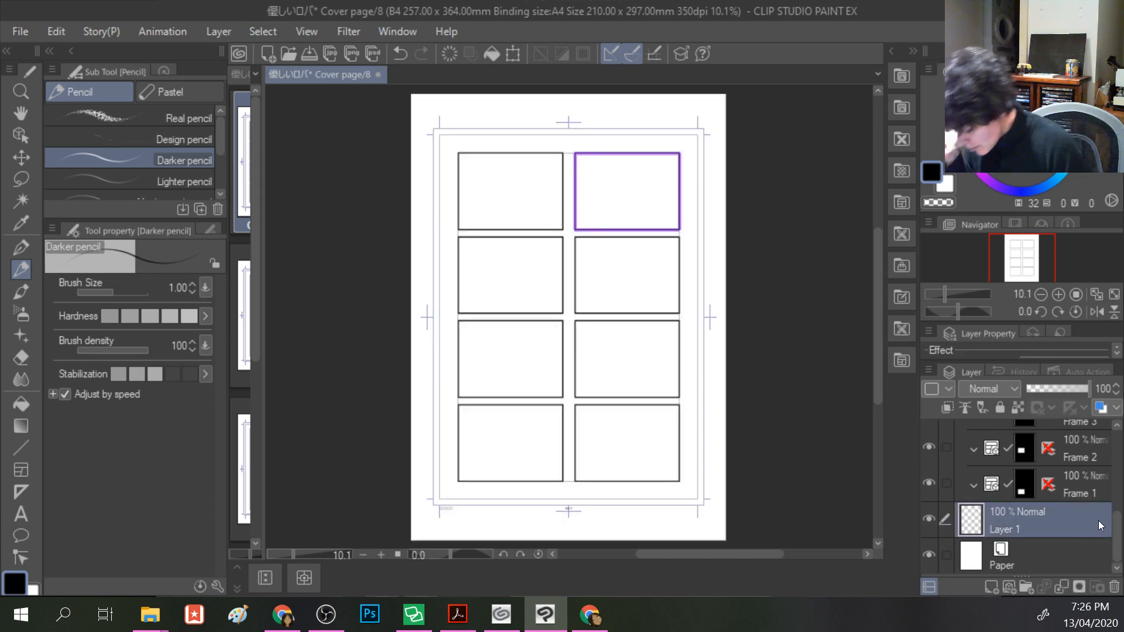
{"action": "left_click_drag", "start_coordinate": [1114, 534], "coordinate": [1104, 436]}
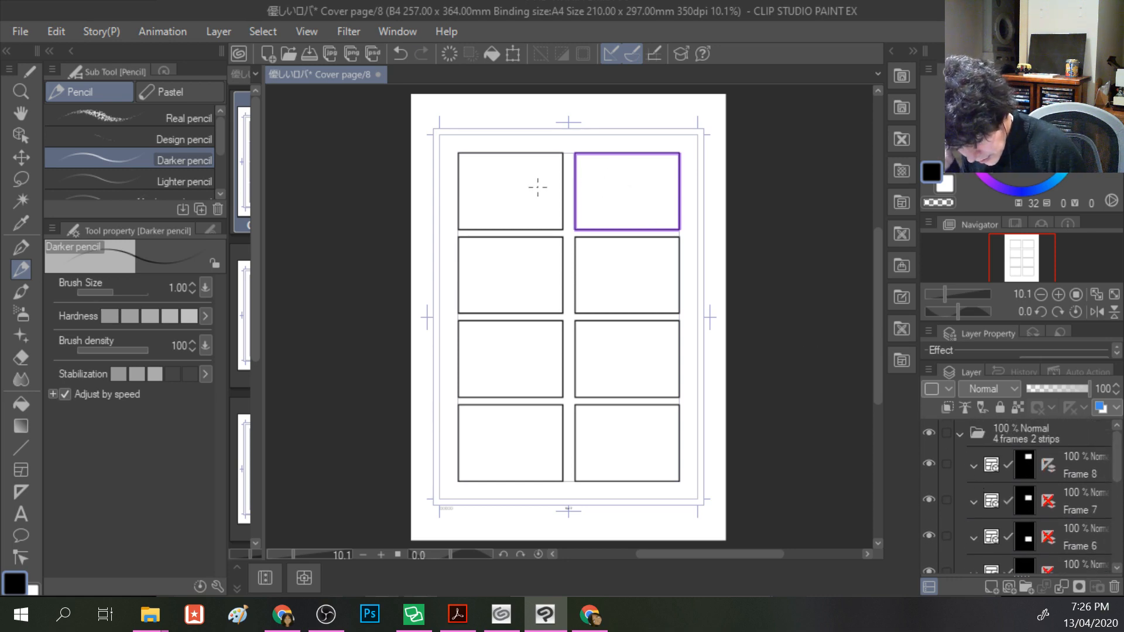
{"action": "mouse_move", "coordinate": [613, 186]}
{"action": "left_mouse_down"}
{"action": "mouse_move", "coordinate": [551, 185]}
{"action": "mouse_move", "coordinate": [493, 220]}
{"action": "left_mouse_up"}
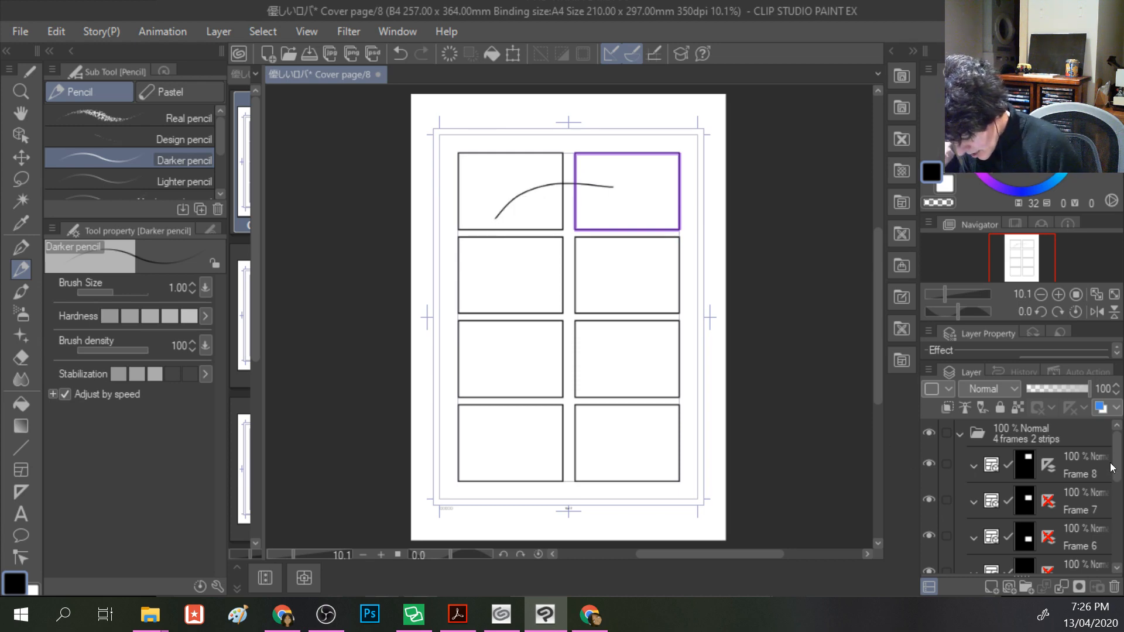
{"action": "left_click", "coordinate": [51, 34]}
{"action": "left_click", "coordinate": [111, 17]}
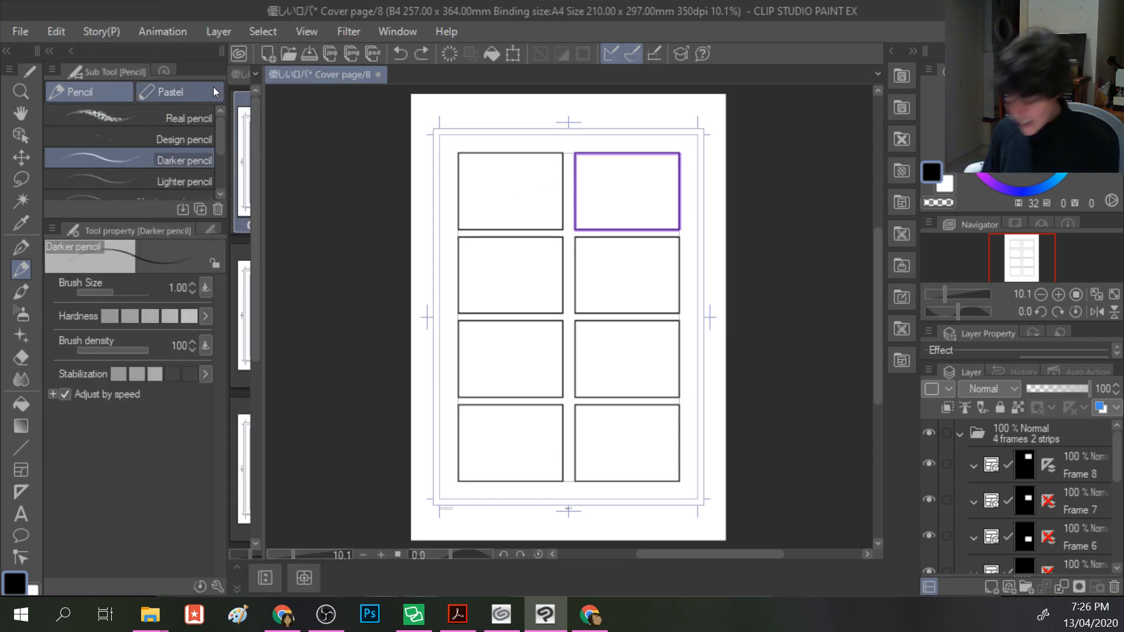
- Rename Layer 1, just above the Paper layer, as Sketch
{"action": "scroll", "coordinate": [1117, 530], "scroll_direction": "down", "scroll_amount": 5}
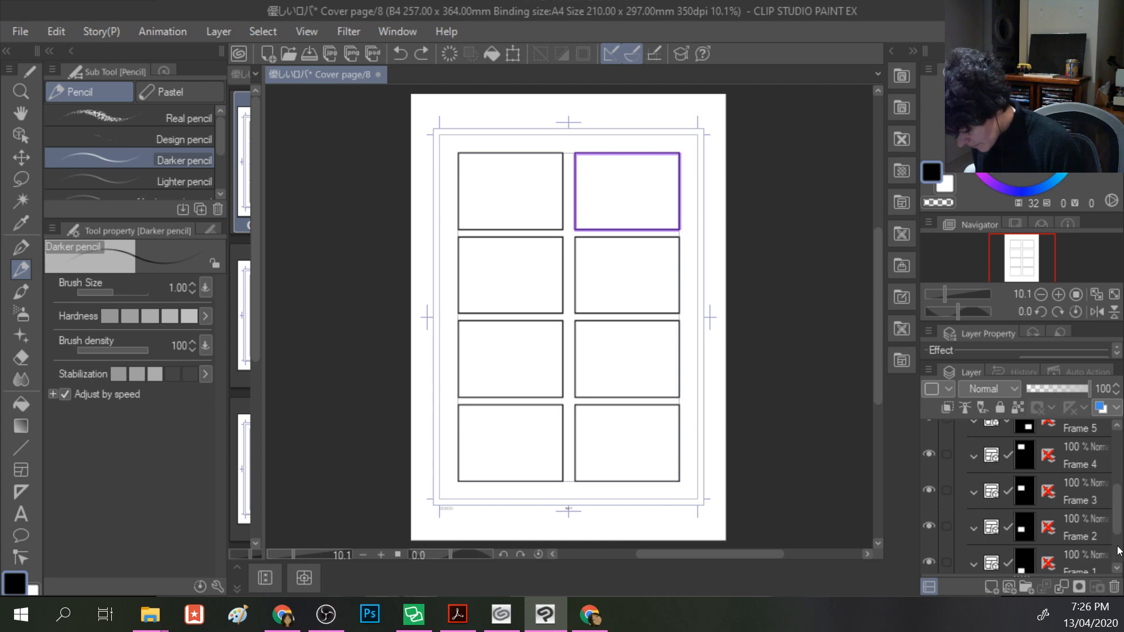
{"action": "left_click", "coordinate": [1033, 530]}
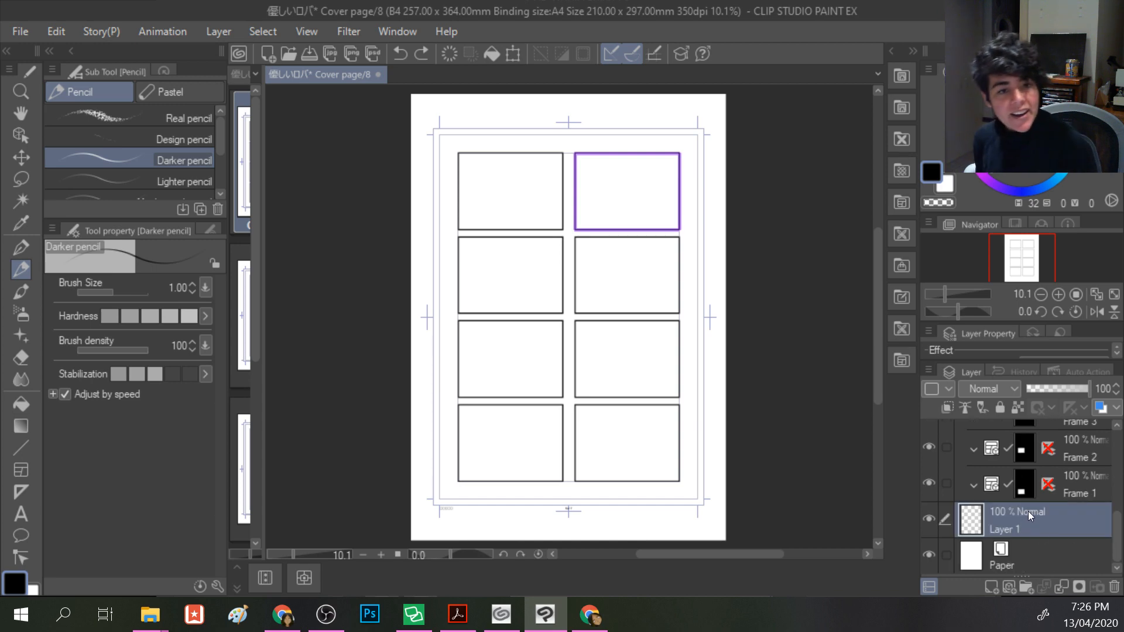
{"action": "double_click", "coordinate": [1001, 525]}
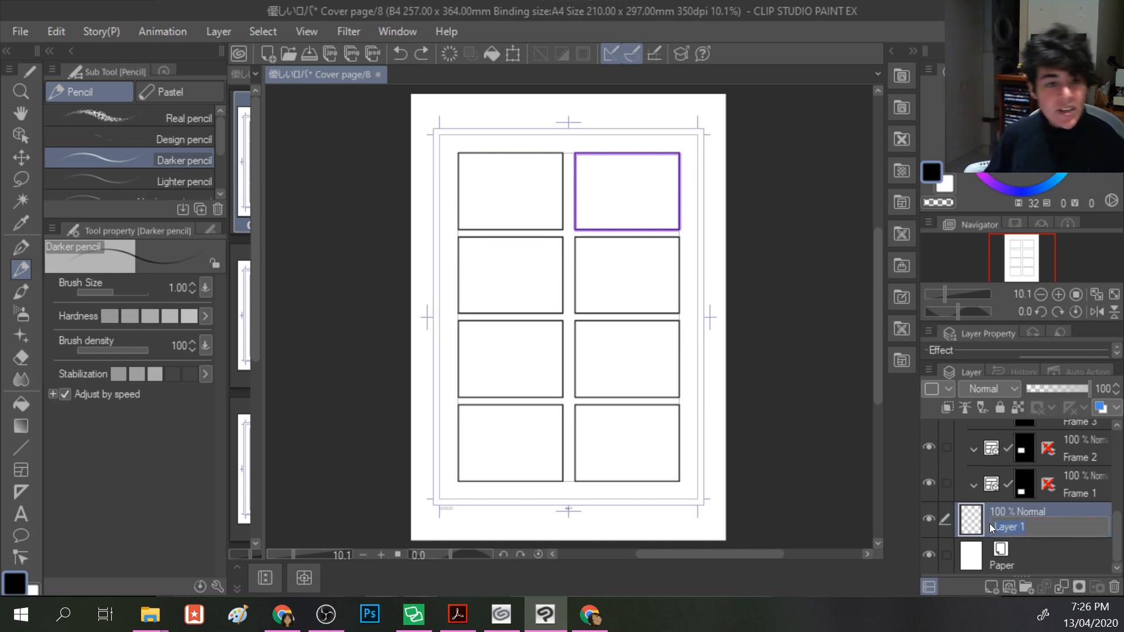
{"action": "type", "text": "Sketch"}
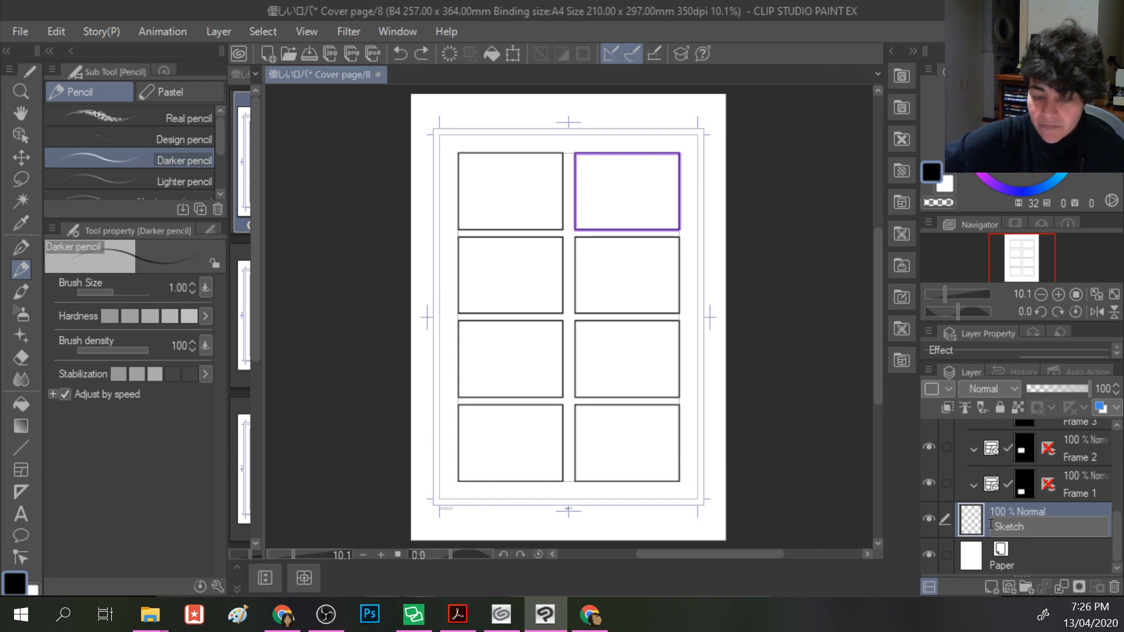
{"action": "key", "text": "Return"}
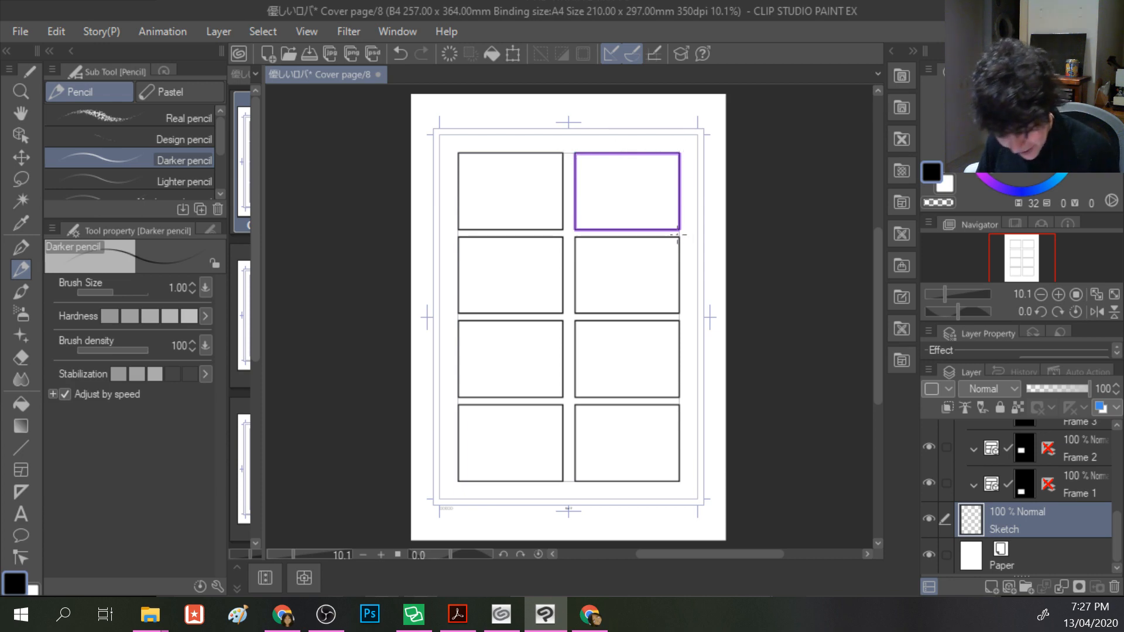
- Inspect the layer mask of the Frame 8 folder, then return to the Sketch layer
{"action": "scroll", "coordinate": [1042, 479], "scroll_direction": "up", "scroll_amount": 5}
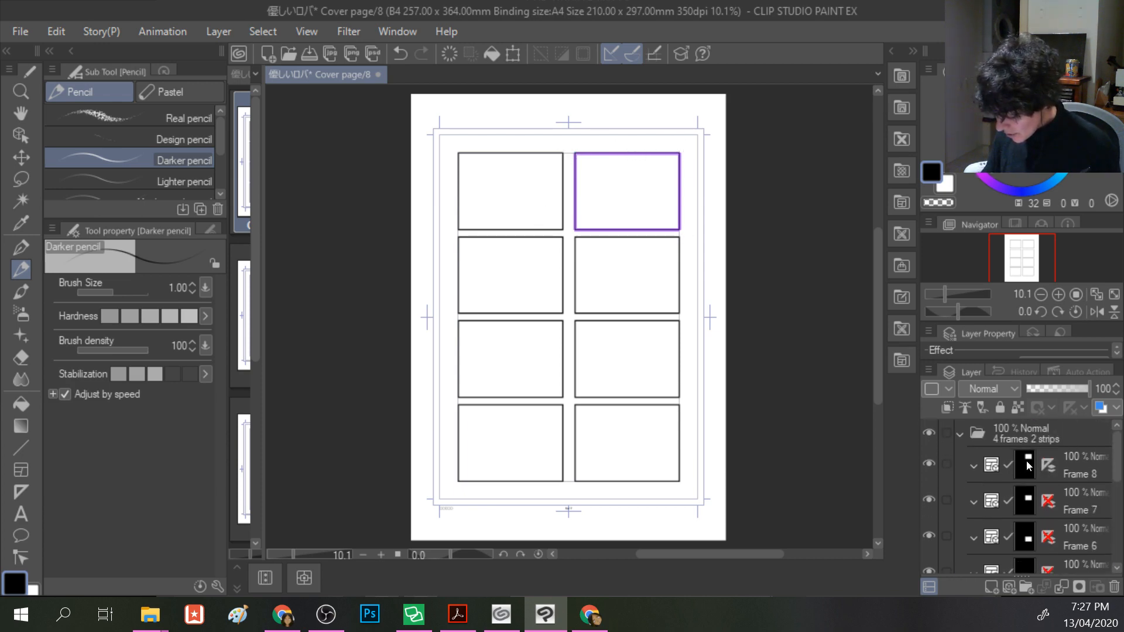
{"action": "left_click", "coordinate": [1042, 466]}
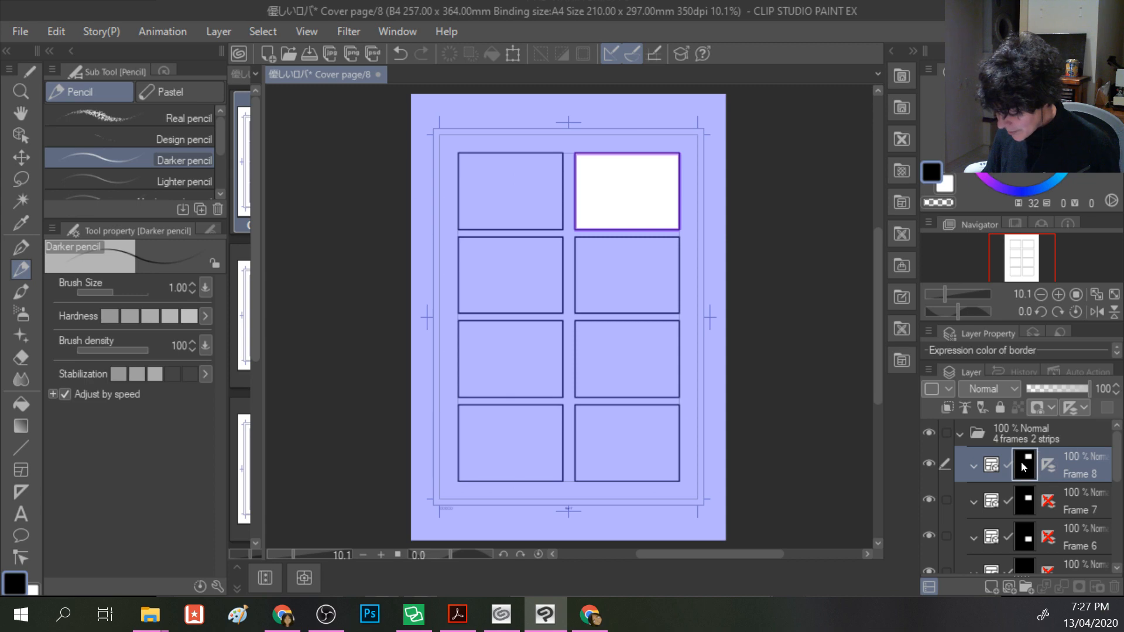
{"action": "left_click", "coordinate": [1025, 462]}
{"action": "scroll", "coordinate": [1028, 463], "scroll_direction": "down", "scroll_amount": 3}
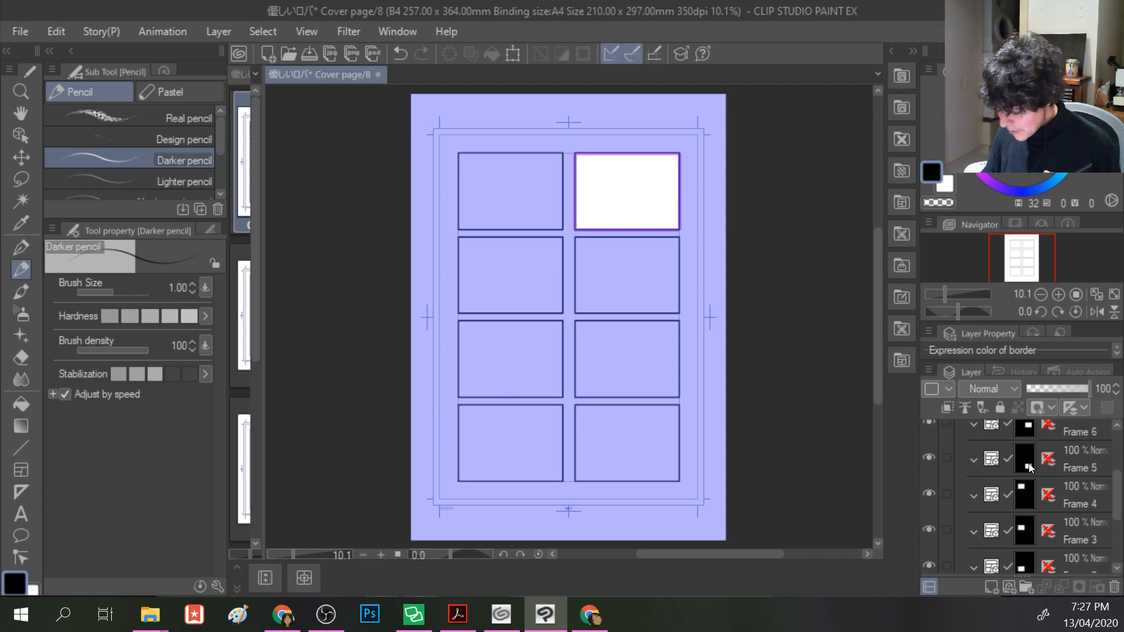
{"action": "left_click", "coordinate": [1006, 533]}
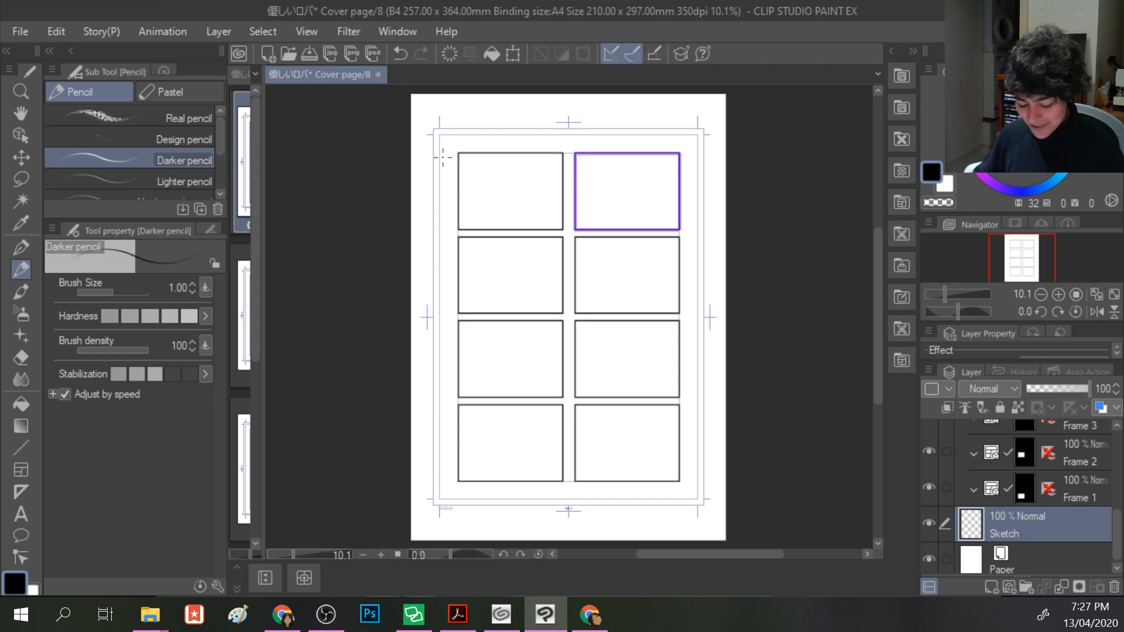
- Sketch the bird's round head with a pointed beak and small nostril in the first panel on the Sketch layer
{"action": "scroll", "coordinate": [484, 185], "scroll_direction": "up", "scroll_amount": 5}
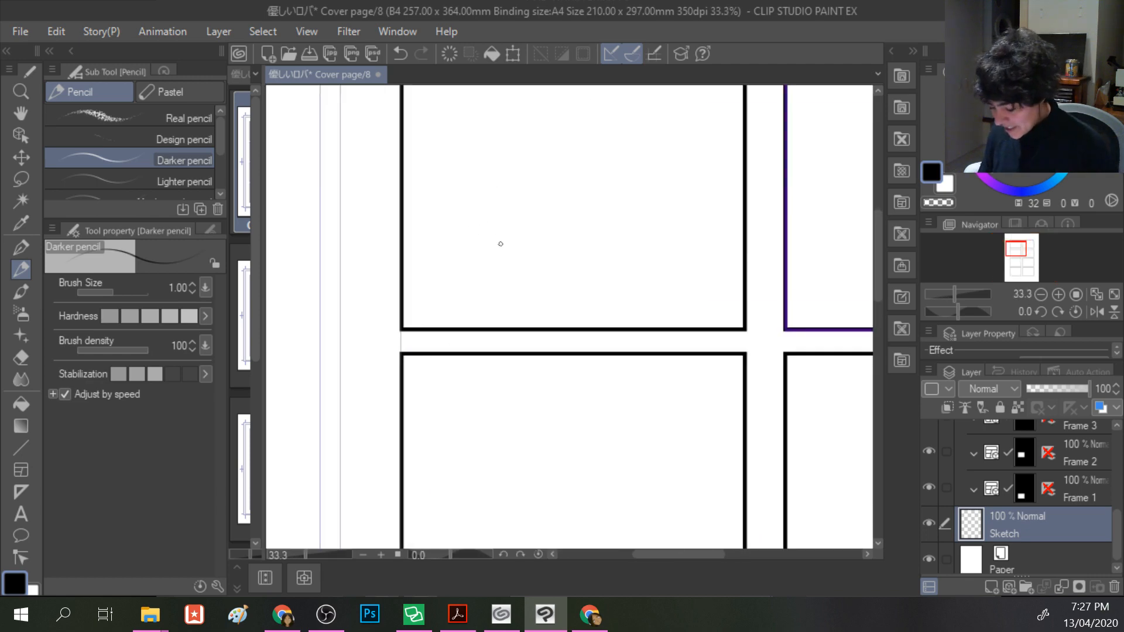
{"action": "left_click_drag", "start_coordinate": [514, 170], "coordinate": [509, 247]}
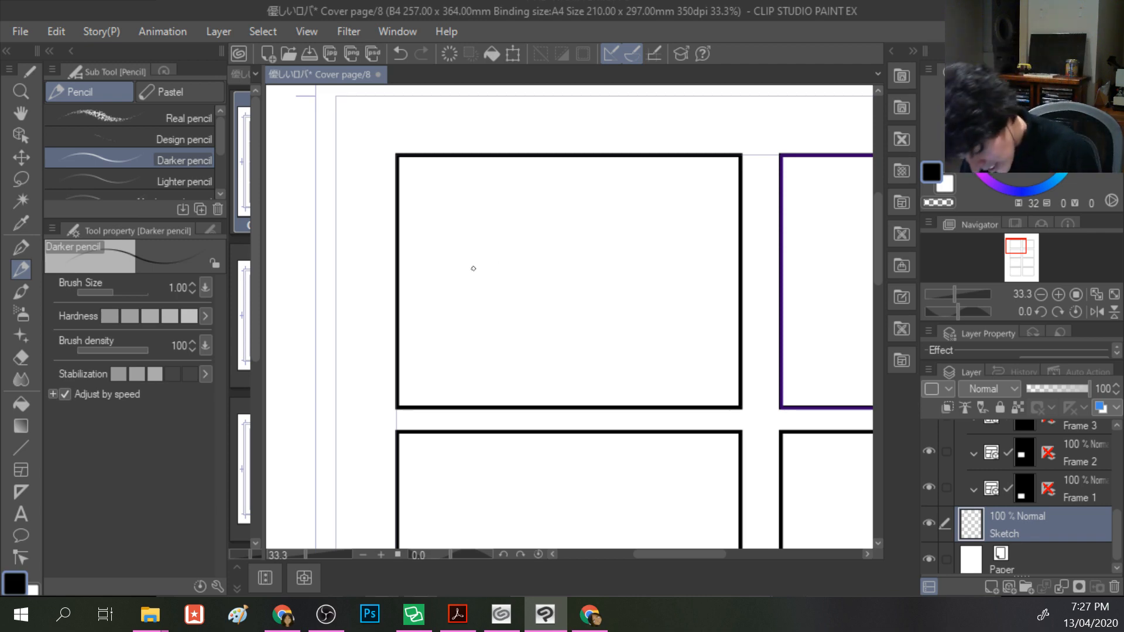
{"action": "mouse_move", "coordinate": [467, 269]}
{"action": "left_mouse_down"}
{"action": "mouse_move", "coordinate": [588, 270]}
{"action": "mouse_move", "coordinate": [573, 354]}
{"action": "mouse_move", "coordinate": [482, 367]}
{"action": "mouse_move", "coordinate": [436, 305]}
{"action": "mouse_move", "coordinate": [480, 242]}
{"action": "left_mouse_up"}
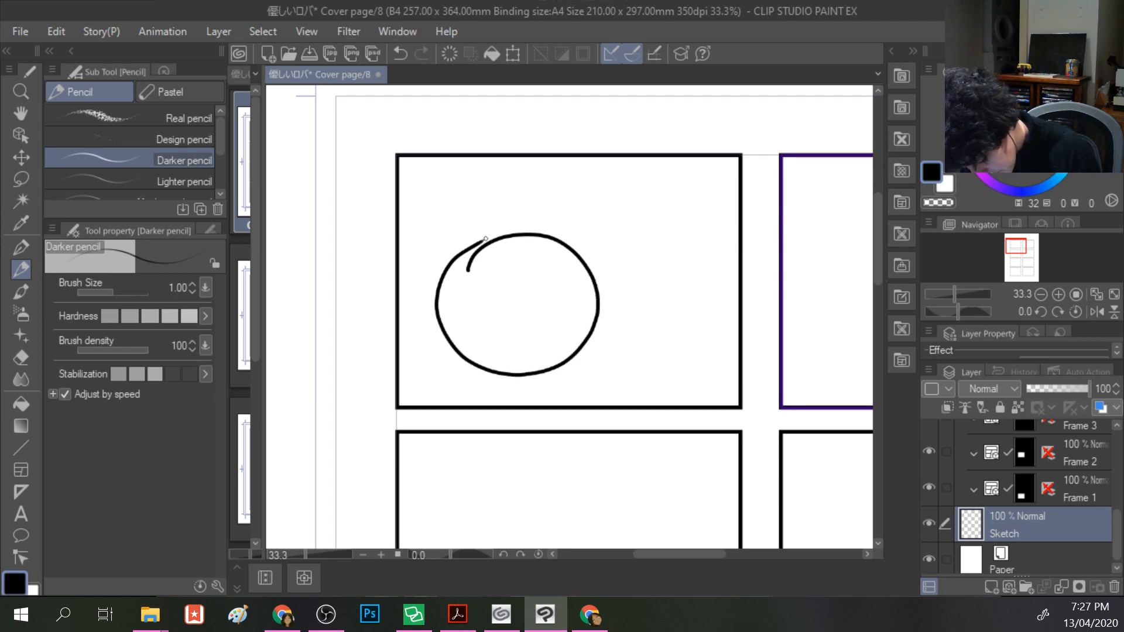
{"action": "mouse_move", "coordinate": [596, 291]}
{"action": "left_mouse_down"}
{"action": "mouse_move", "coordinate": [666, 320]}
{"action": "mouse_move", "coordinate": [687, 348]}
{"action": "mouse_move", "coordinate": [610, 340]}
{"action": "mouse_move", "coordinate": [571, 351]}
{"action": "left_mouse_up"}
{"action": "left_click_drag", "start_coordinate": [659, 347], "coordinate": [561, 367]}
{"action": "left_click_drag", "start_coordinate": [632, 312], "coordinate": [625, 312]}
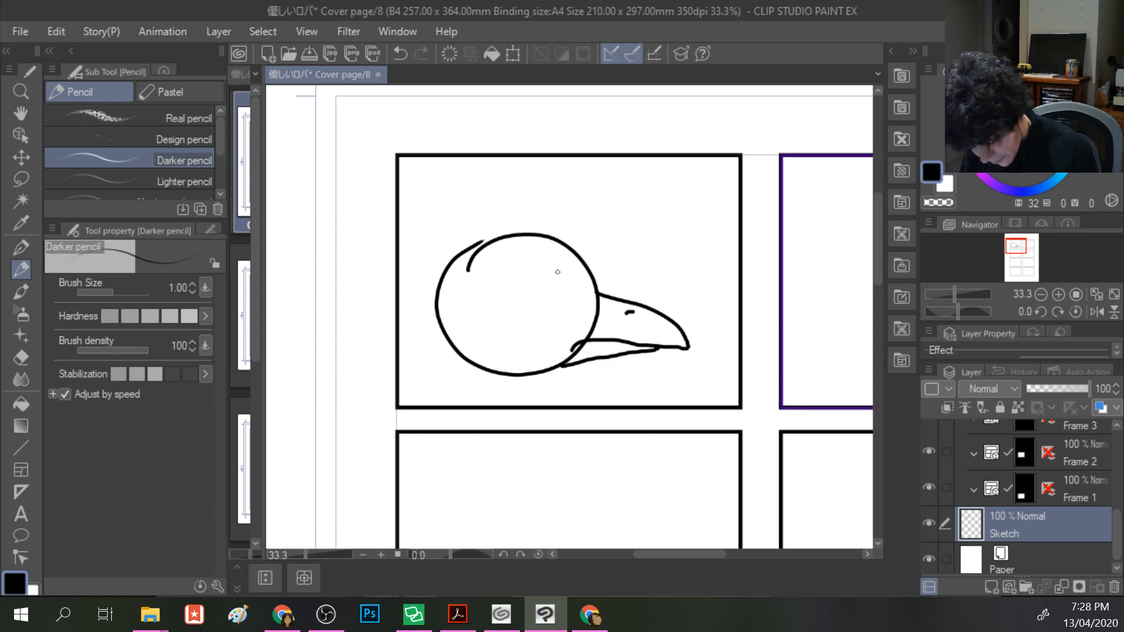
- Draw the bird's angry eye with a slanted upper lid and short curves at both corners
{"action": "left_click_drag", "start_coordinate": [582, 280], "coordinate": [500, 273]}
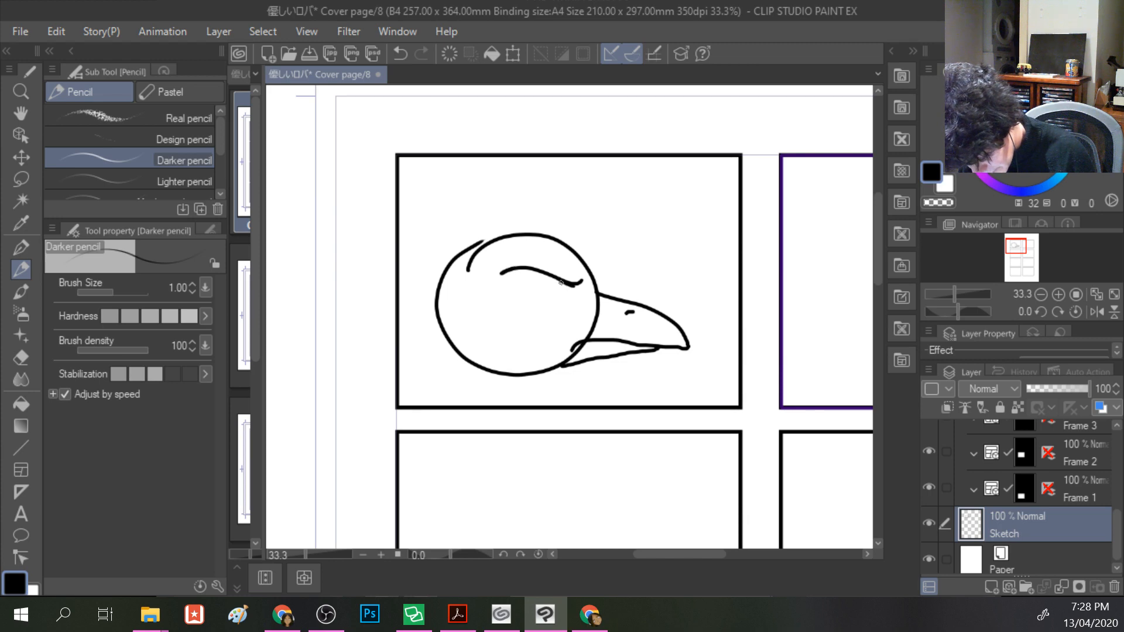
{"action": "left_click_drag", "start_coordinate": [570, 286], "coordinate": [555, 297]}
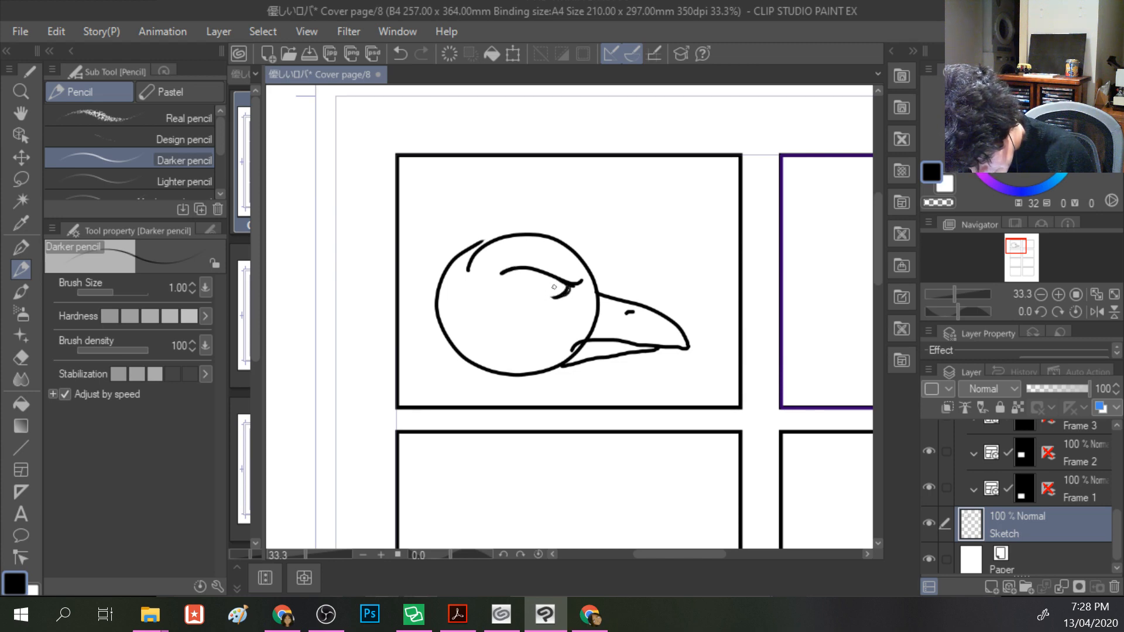
{"action": "mouse_move", "coordinate": [507, 269]}
{"action": "left_mouse_down"}
{"action": "mouse_move", "coordinate": [513, 293]}
{"action": "mouse_move", "coordinate": [504, 279]}
{"action": "left_mouse_up"}
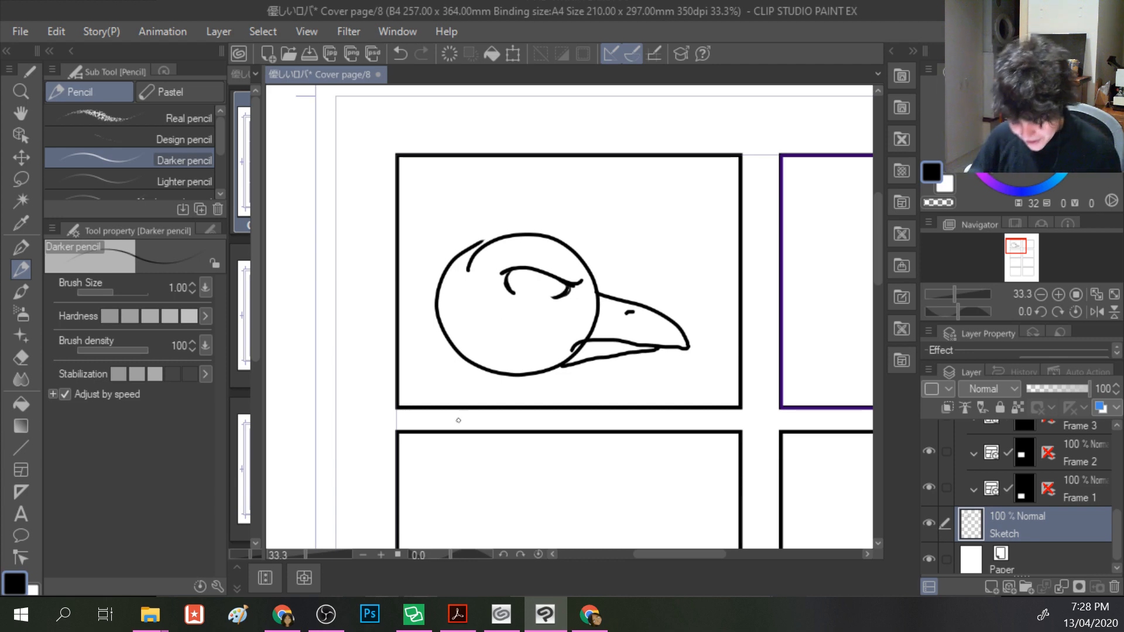
{"action": "left_click_drag", "start_coordinate": [643, 306], "coordinate": [668, 354]}
{"action": "left_click_drag", "start_coordinate": [668, 351], "coordinate": [637, 343]}
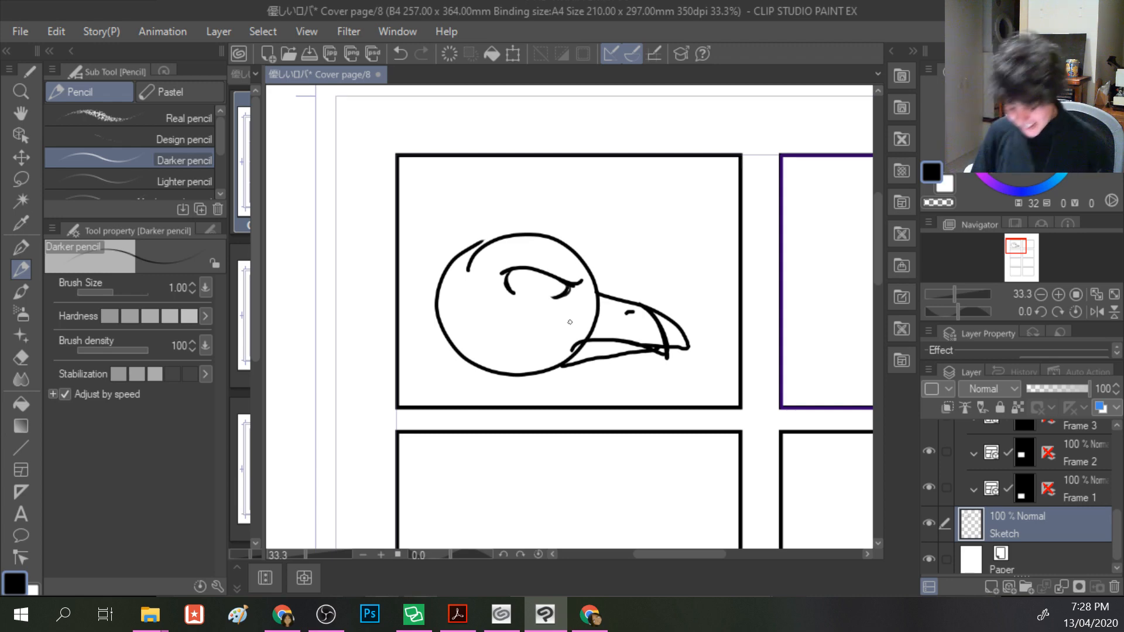
{"action": "left_click", "coordinate": [57, 31]}
{"action": "left_click", "coordinate": [120, 15]}
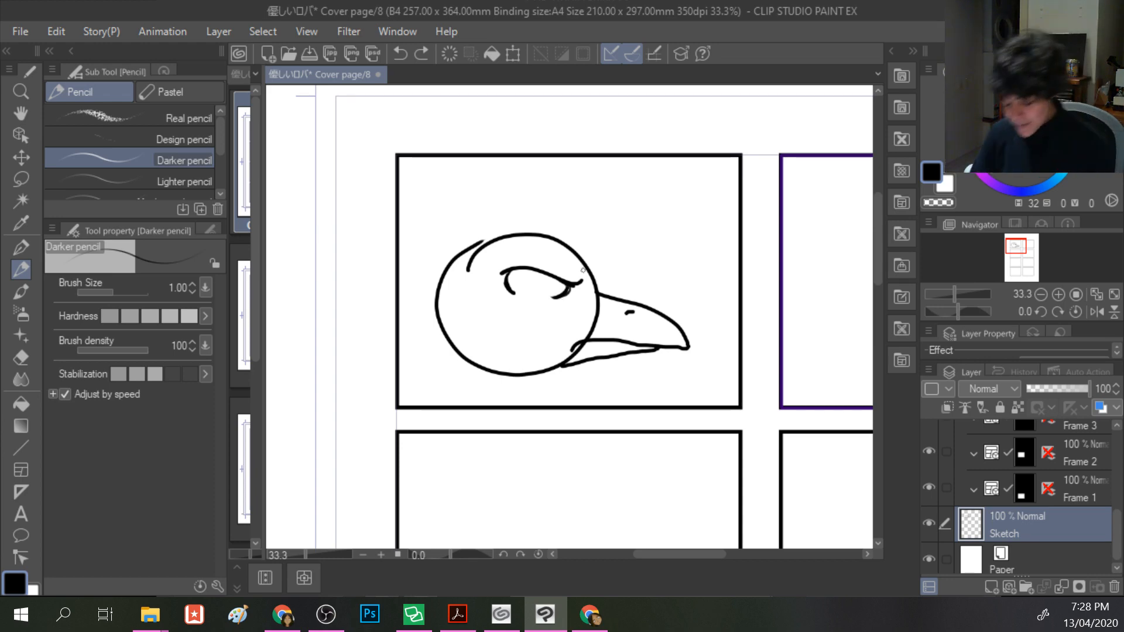
- Add brow creases above the bird's eye and give it a small vertical oval pupil
{"action": "left_click_drag", "start_coordinate": [559, 268], "coordinate": [504, 267]}
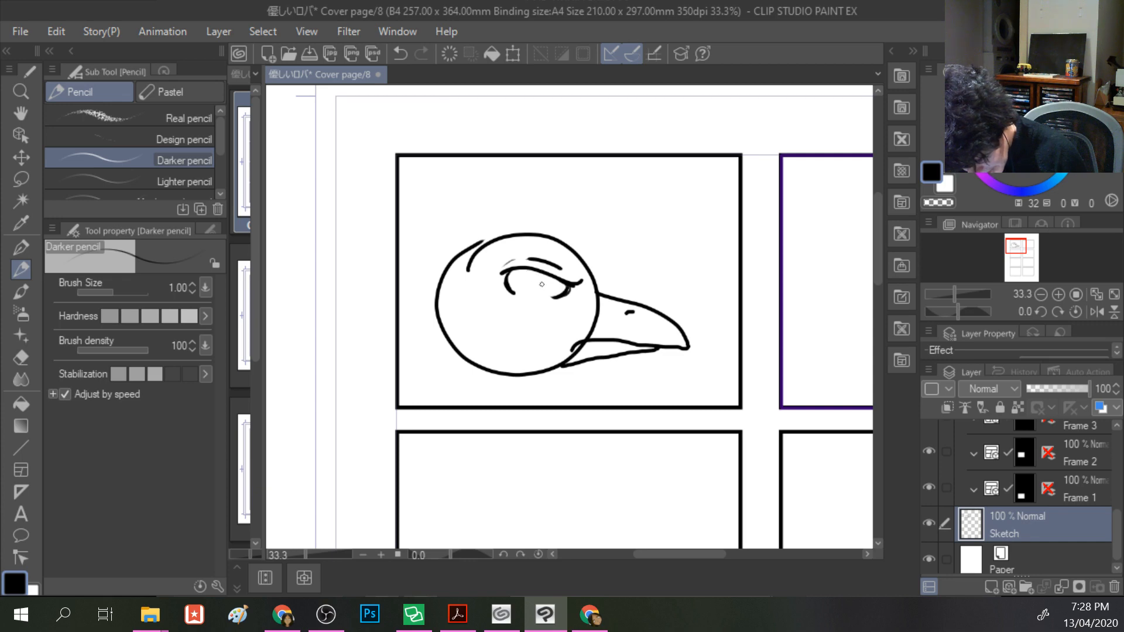
{"action": "left_click_drag", "start_coordinate": [542, 285], "coordinate": [533, 285]}
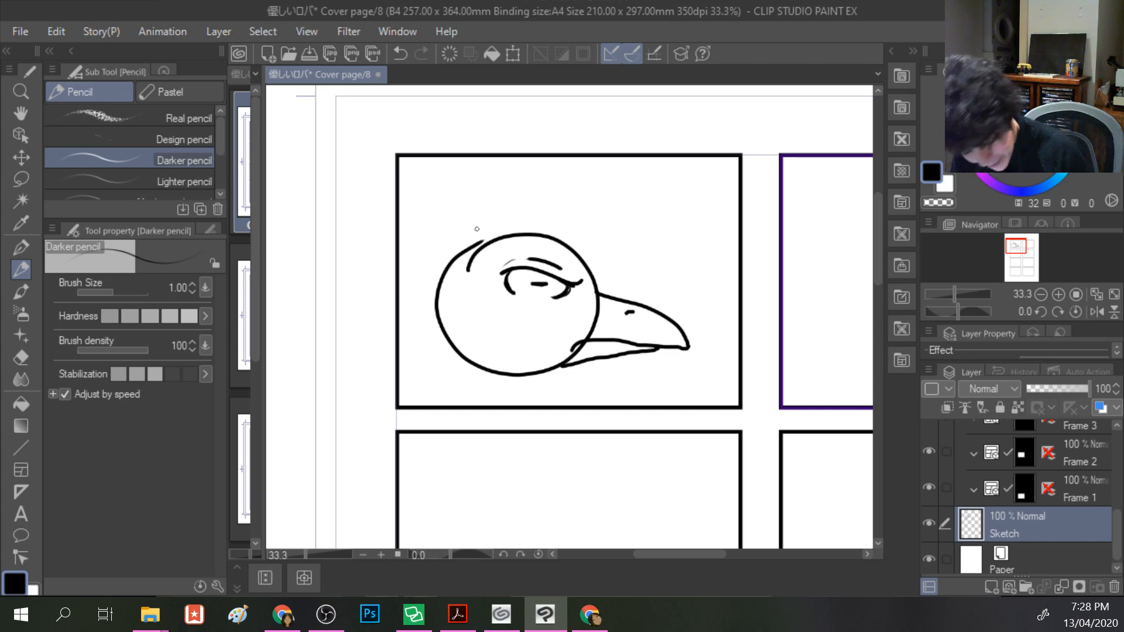
{"action": "left_click", "coordinate": [59, 32]}
{"action": "left_click", "coordinate": [118, 21]}
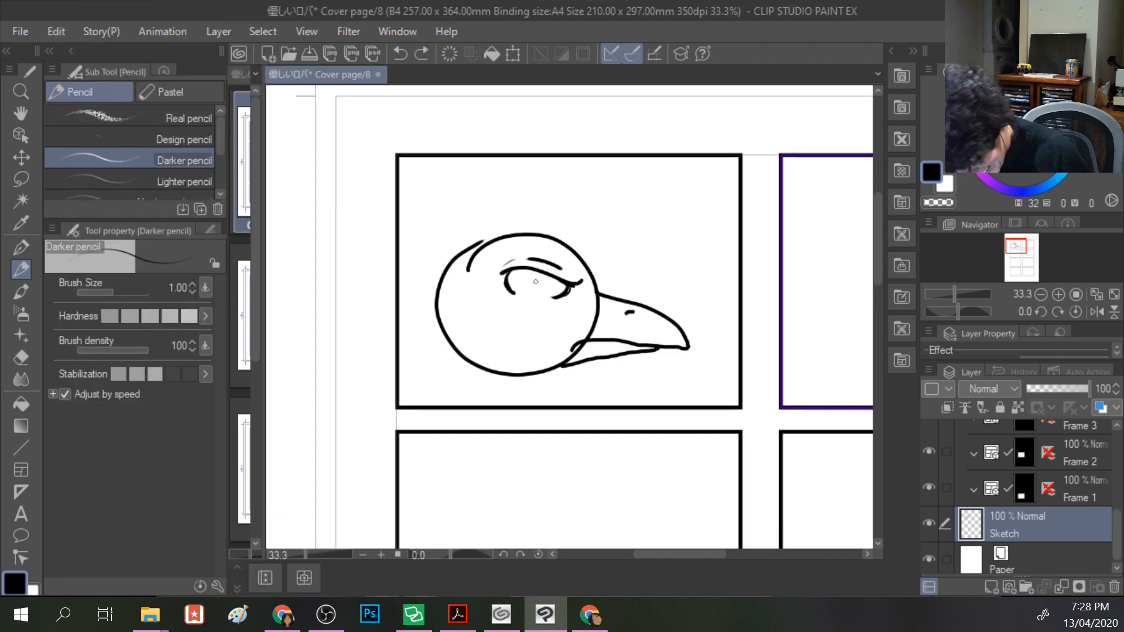
{"action": "left_click_drag", "start_coordinate": [534, 279], "coordinate": [533, 281]}
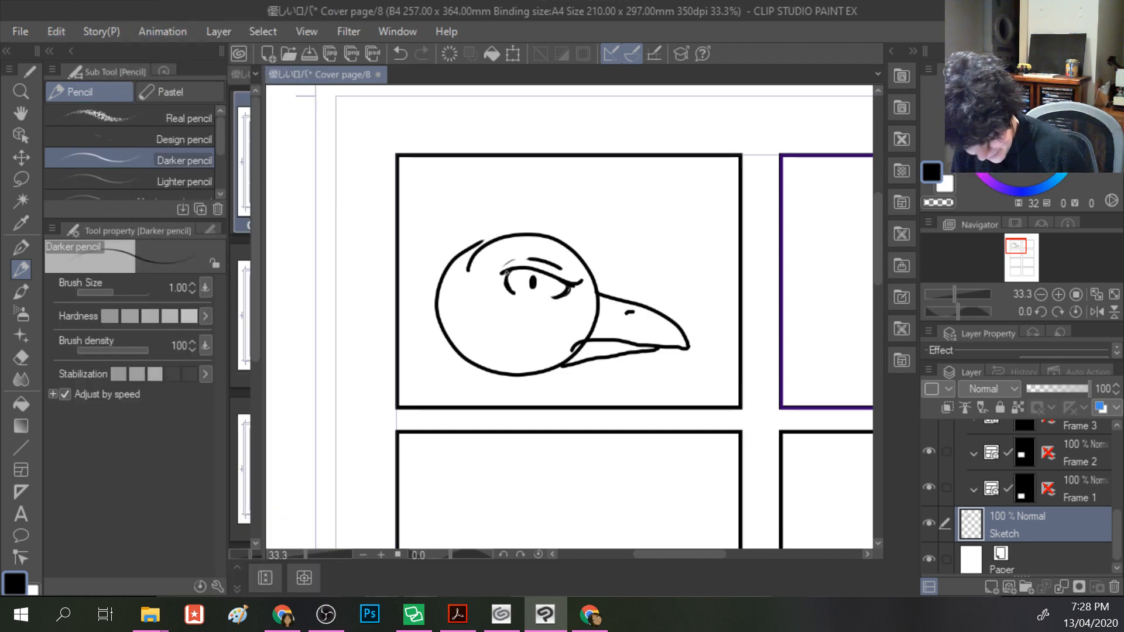
- Add a bump on the bird's forehead, thicken the back of its head and draw the curved cheek line towards the beak
{"action": "left_click_drag", "start_coordinate": [597, 287], "coordinate": [587, 254]}
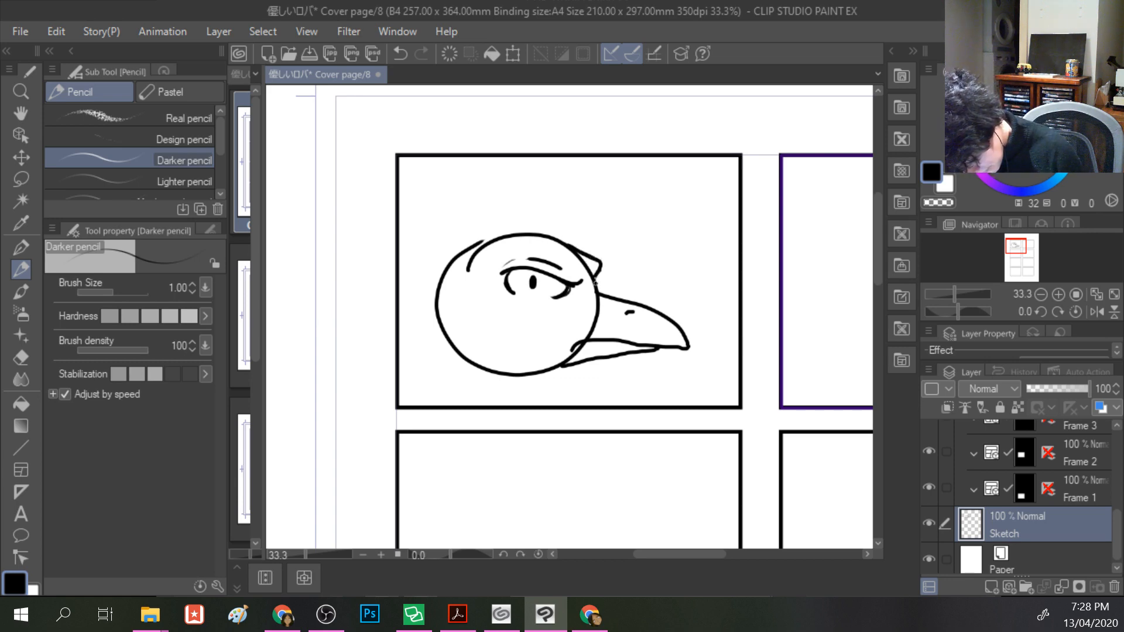
{"action": "left_click_drag", "start_coordinate": [462, 253], "coordinate": [439, 330]}
{"action": "mouse_move", "coordinate": [596, 291]}
{"action": "left_mouse_down"}
{"action": "mouse_move", "coordinate": [521, 332]}
{"action": "mouse_move", "coordinate": [536, 326]}
{"action": "mouse_move", "coordinate": [511, 362]}
{"action": "mouse_move", "coordinate": [528, 375]}
{"action": "mouse_move", "coordinate": [510, 347]}
{"action": "mouse_move", "coordinate": [533, 376]}
{"action": "mouse_move", "coordinate": [609, 360]}
{"action": "left_mouse_up"}
{"action": "left_click_drag", "start_coordinate": [609, 358], "coordinate": [597, 342]}
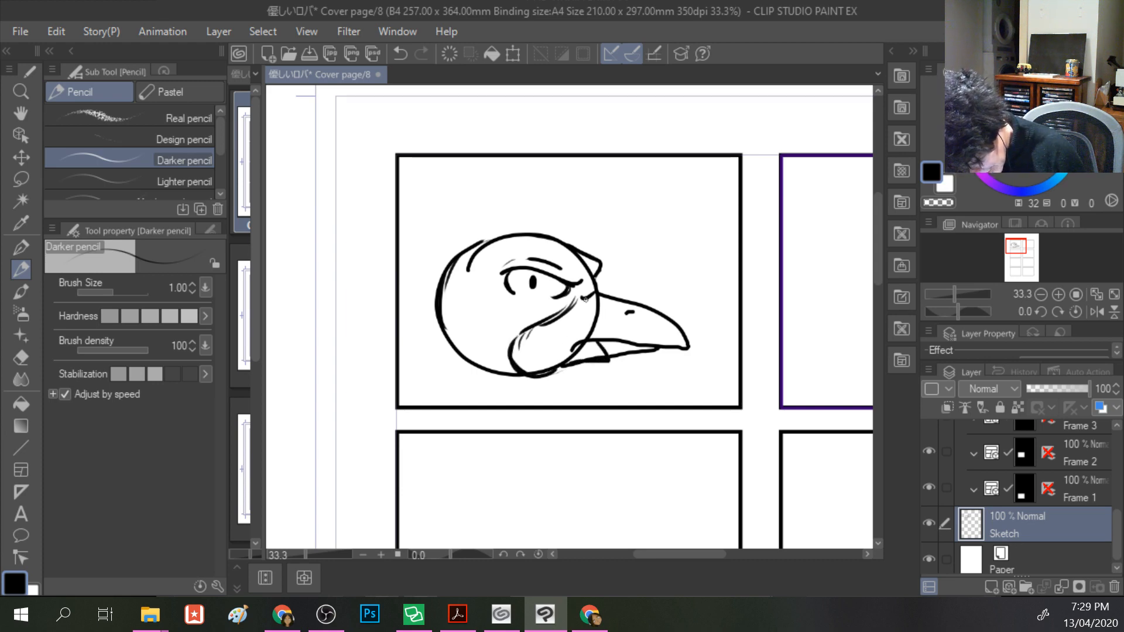
- Try a drooping beak outline, undo it, and erase the original beak with the Hard eraser
{"action": "mouse_move", "coordinate": [597, 296]}
{"action": "left_mouse_down"}
{"action": "mouse_move", "coordinate": [639, 353]}
{"action": "mouse_move", "coordinate": [633, 373]}
{"action": "mouse_move", "coordinate": [601, 364]}
{"action": "left_mouse_up"}
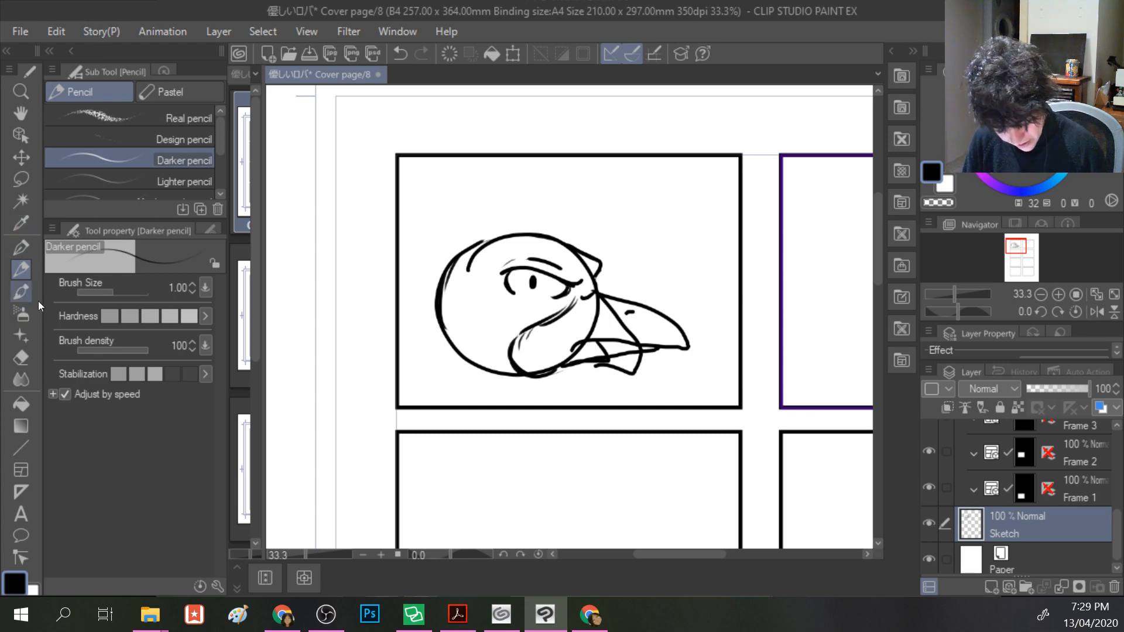
{"action": "key", "text": "ctrl+z"}
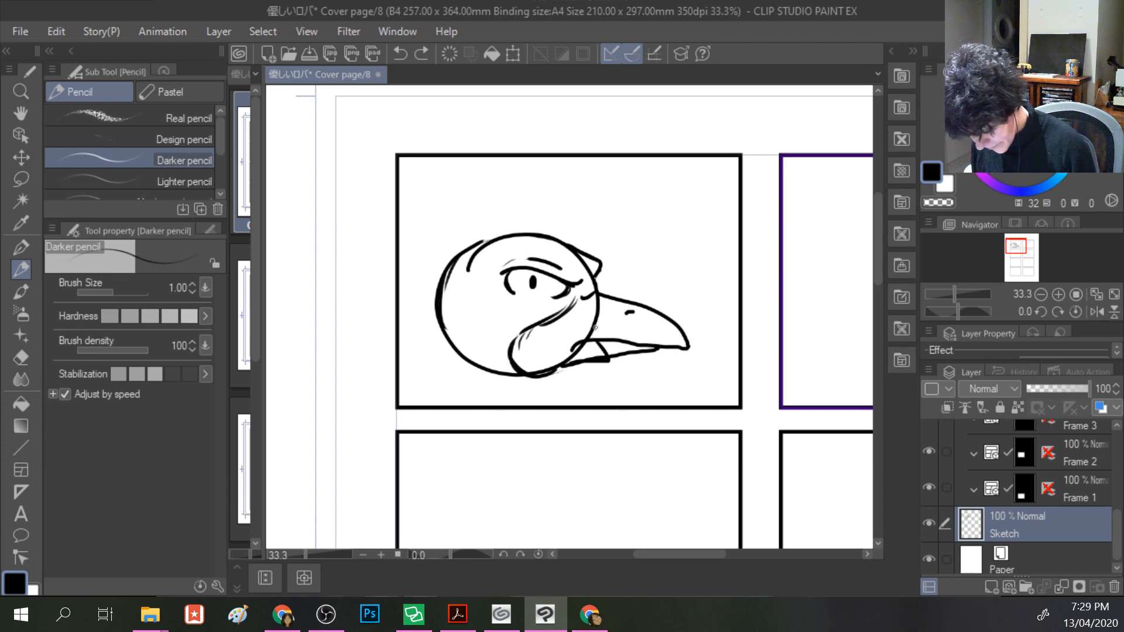
{"action": "key", "text": "e"}
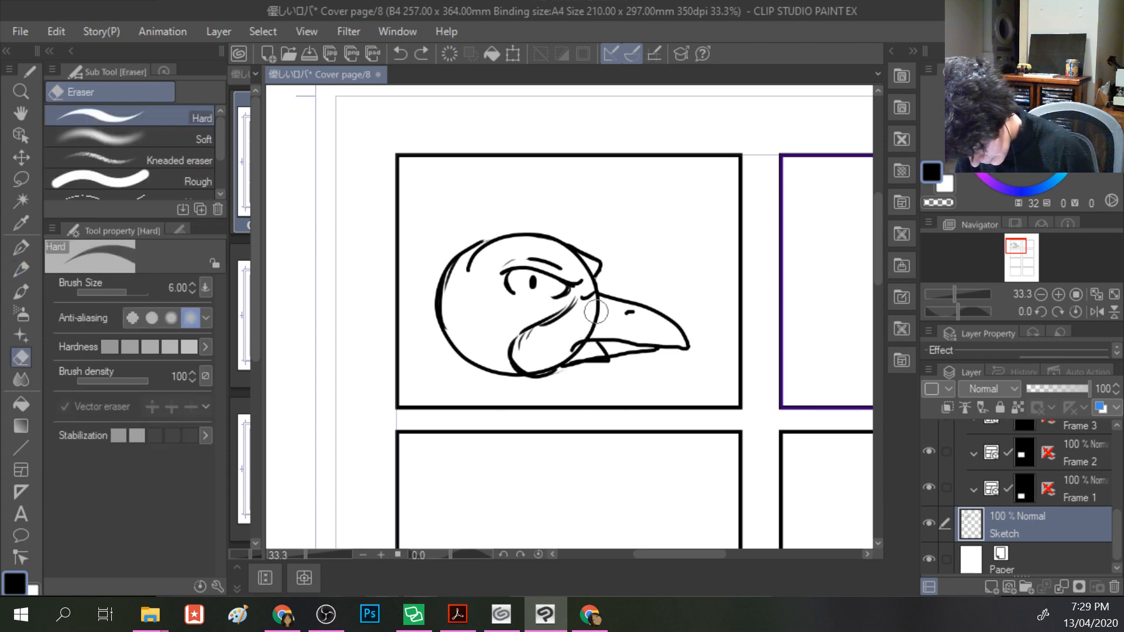
{"action": "mouse_move", "coordinate": [610, 291]}
{"action": "left_mouse_down"}
{"action": "mouse_move", "coordinate": [674, 321]}
{"action": "mouse_move", "coordinate": [692, 346]}
{"action": "mouse_move", "coordinate": [677, 357]}
{"action": "mouse_move", "coordinate": [613, 338]}
{"action": "mouse_move", "coordinate": [605, 358]}
{"action": "mouse_move", "coordinate": [570, 367]}
{"action": "mouse_move", "coordinate": [548, 358]}
{"action": "left_mouse_up"}
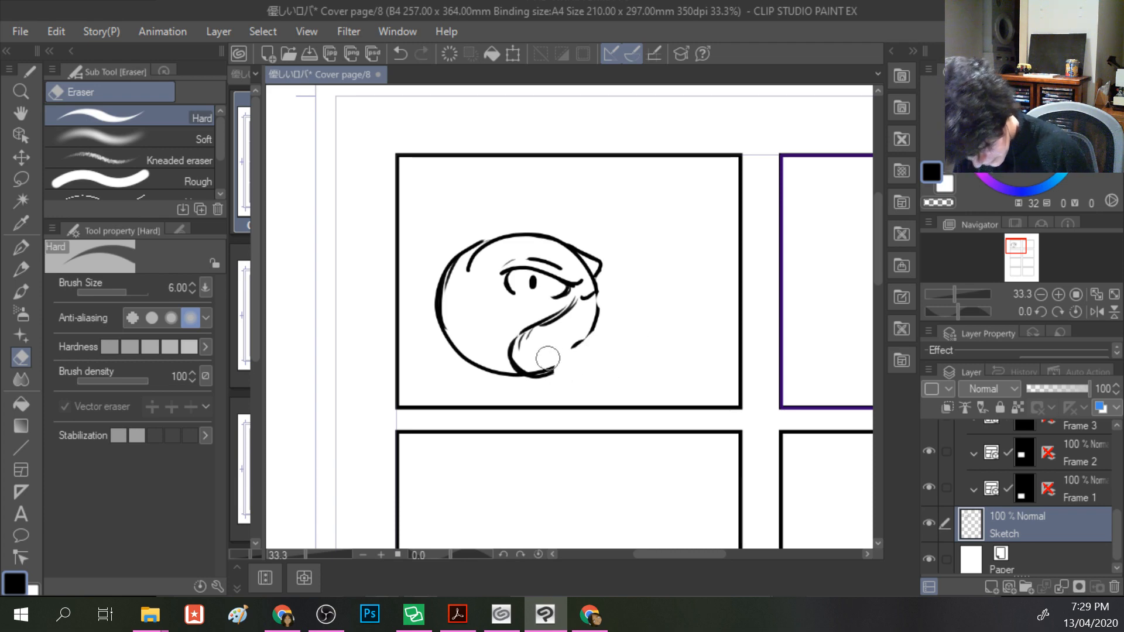
- Redraw the beak with the Darker pencil as a shorter shape sloping down to a point, undoing the stray stroke at the mouth
{"action": "left_click", "coordinate": [18, 273]}
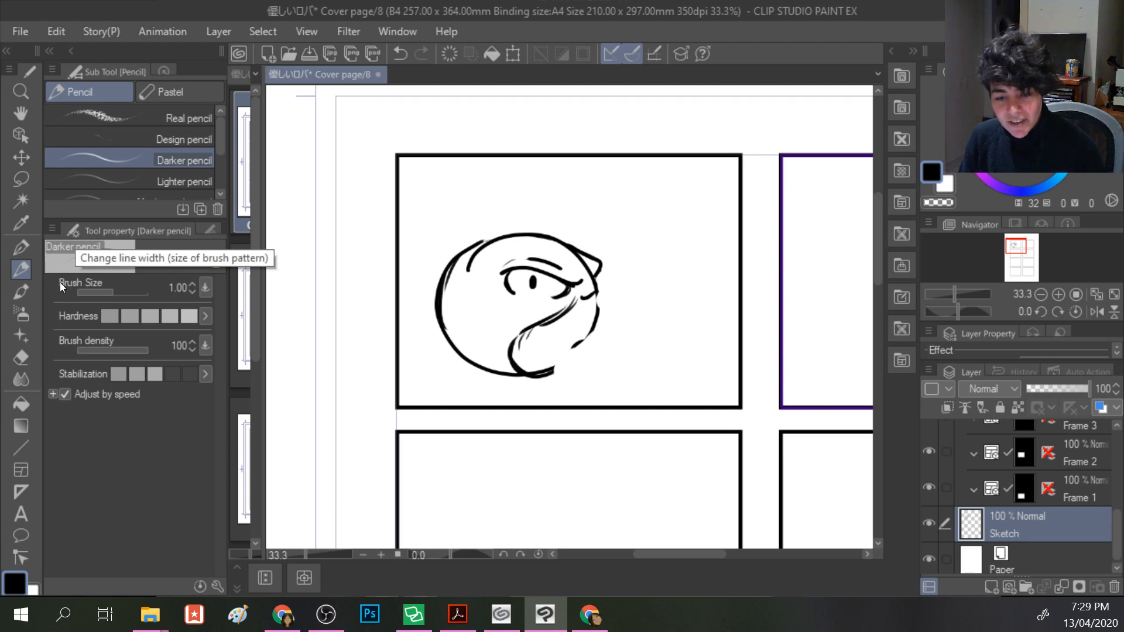
{"action": "mouse_move", "coordinate": [596, 290]}
{"action": "left_mouse_down"}
{"action": "mouse_move", "coordinate": [651, 372]}
{"action": "mouse_move", "coordinate": [539, 344]}
{"action": "left_mouse_up"}
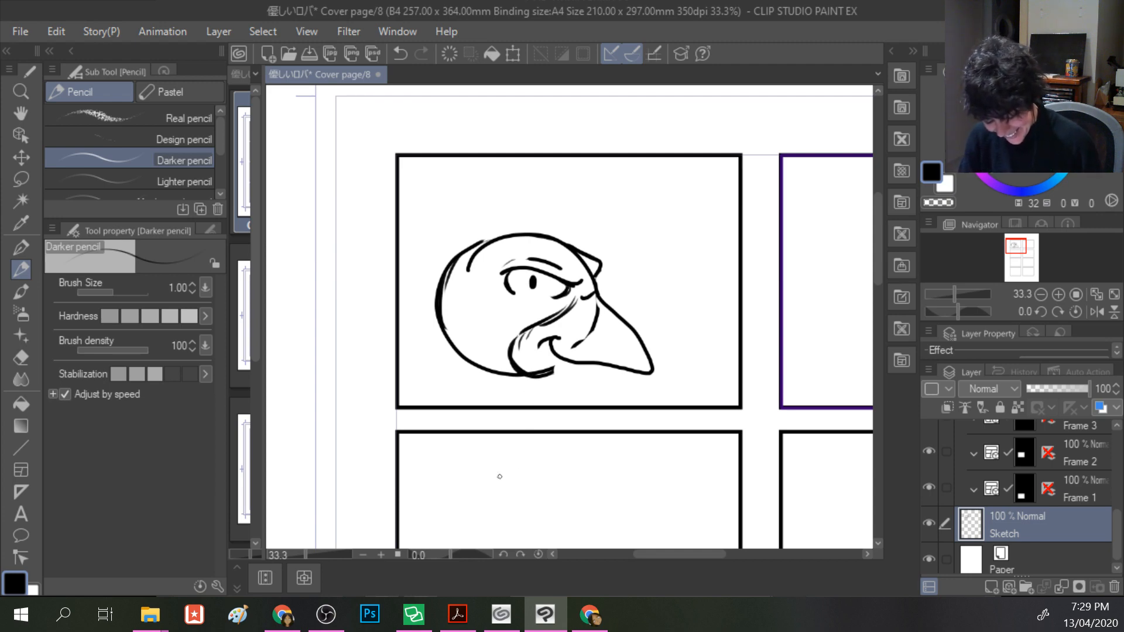
{"action": "key", "text": "ctrl+z"}
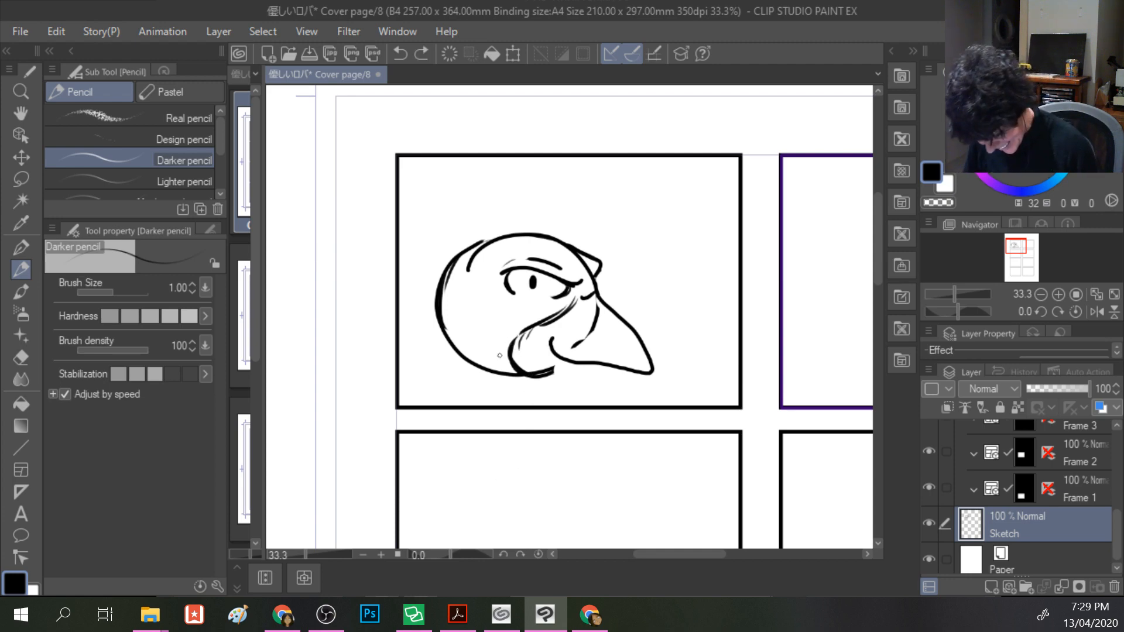
- Erase the leftover head outline inside the beak, then draw the nostril and the lower jaw
{"action": "key", "text": "e"}
{"action": "mouse_move", "coordinate": [546, 339]}
{"action": "left_mouse_down"}
{"action": "mouse_move", "coordinate": [553, 348]}
{"action": "mouse_move", "coordinate": [582, 336]}
{"action": "mouse_move", "coordinate": [587, 312]}
{"action": "left_mouse_up"}
{"action": "key", "text": "p"}
{"action": "mouse_move", "coordinate": [609, 325]}
{"action": "left_mouse_down"}
{"action": "mouse_move", "coordinate": [575, 362]}
{"action": "mouse_move", "coordinate": [533, 370]}
{"action": "left_mouse_up"}
{"action": "left_click_drag", "start_coordinate": [603, 367], "coordinate": [518, 378]}
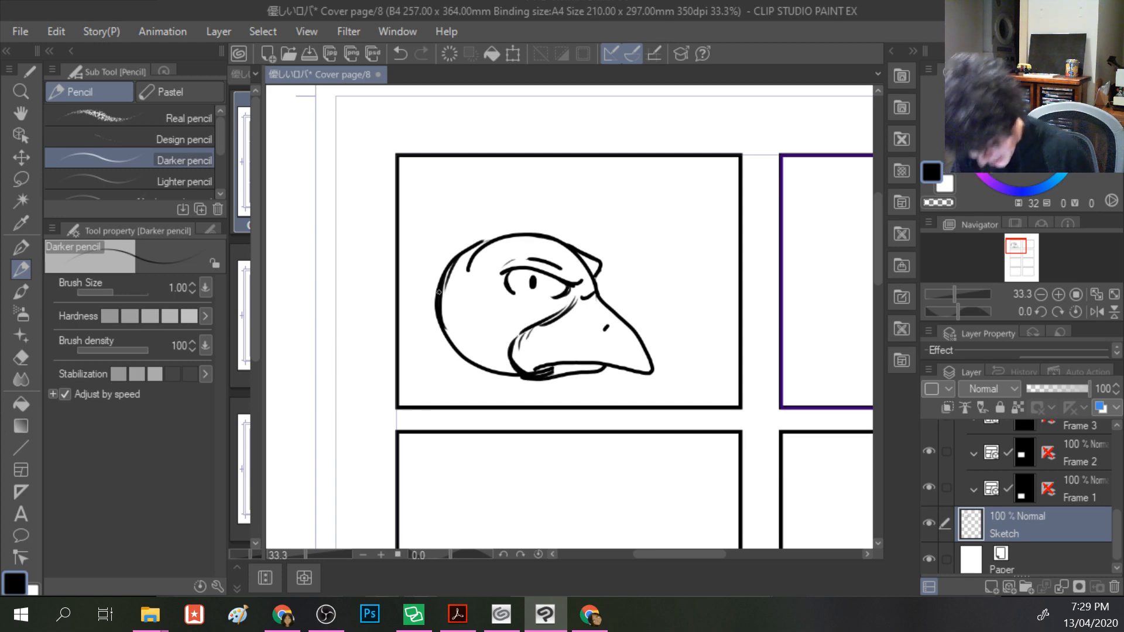
- Darken the bird's eye corners and head outline, and draw two neck lines down to the panel's lower border
{"action": "mouse_move", "coordinate": [509, 272]}
{"action": "left_mouse_down"}
{"action": "mouse_move", "coordinate": [513, 294]}
{"action": "mouse_move", "coordinate": [557, 295]}
{"action": "left_mouse_up"}
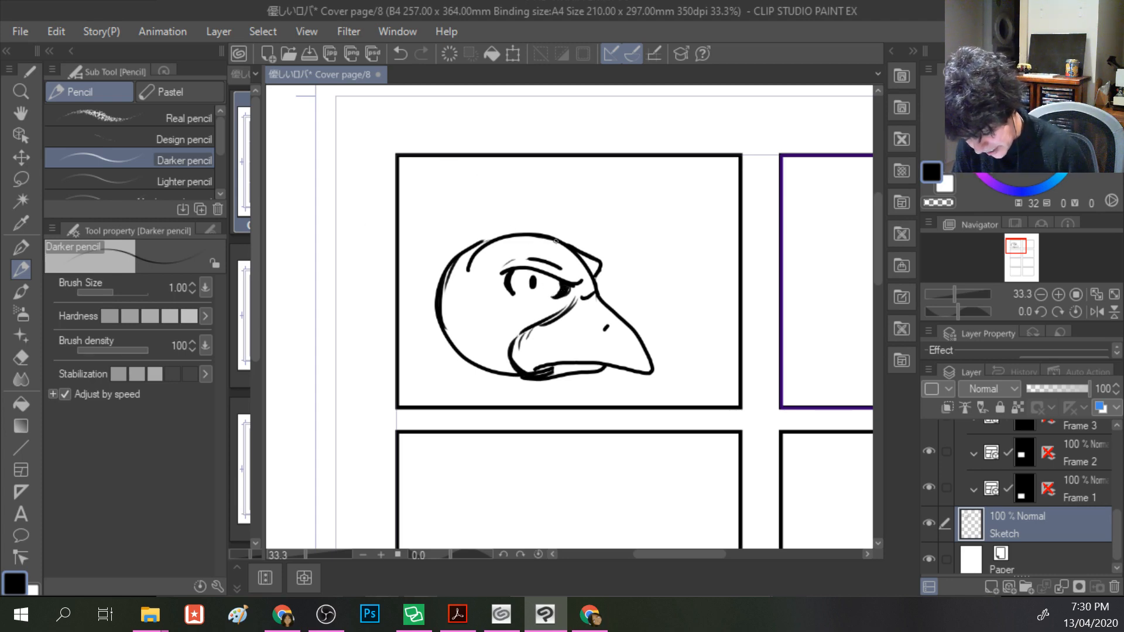
{"action": "mouse_move", "coordinate": [561, 240]}
{"action": "left_mouse_down"}
{"action": "mouse_move", "coordinate": [517, 230]}
{"action": "mouse_move", "coordinate": [462, 251]}
{"action": "mouse_move", "coordinate": [442, 275]}
{"action": "left_mouse_up"}
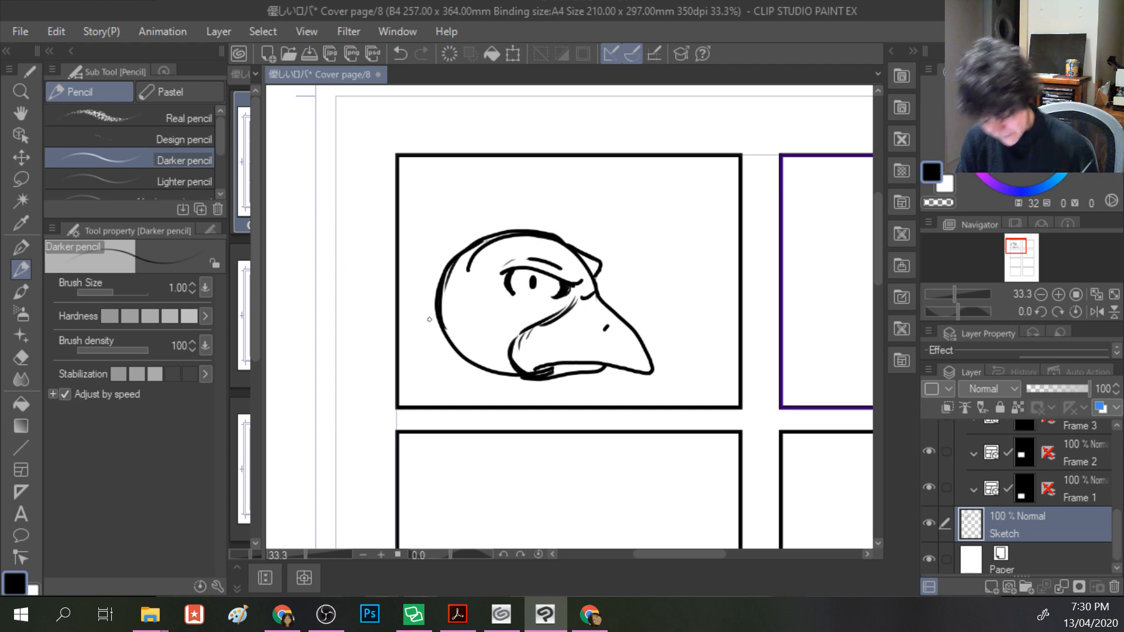
{"action": "mouse_move", "coordinate": [439, 318]}
{"action": "left_mouse_down"}
{"action": "mouse_move", "coordinate": [486, 405]}
{"action": "mouse_move", "coordinate": [540, 388]}
{"action": "mouse_move", "coordinate": [560, 409]}
{"action": "left_mouse_up"}
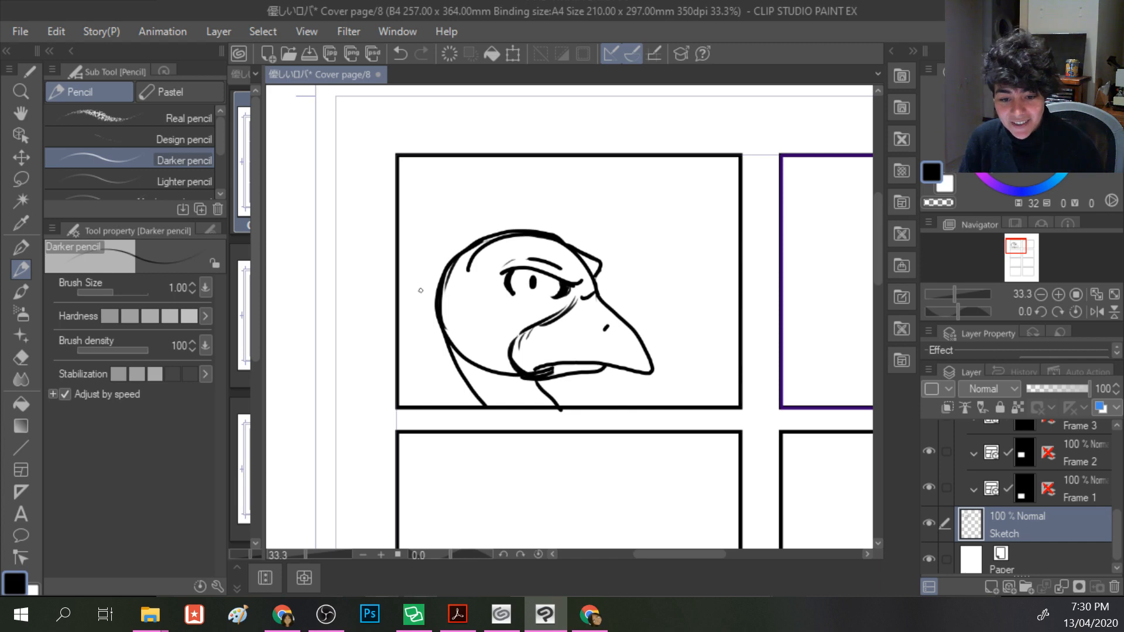
{"action": "left_click_drag", "start_coordinate": [449, 353], "coordinate": [437, 317]}
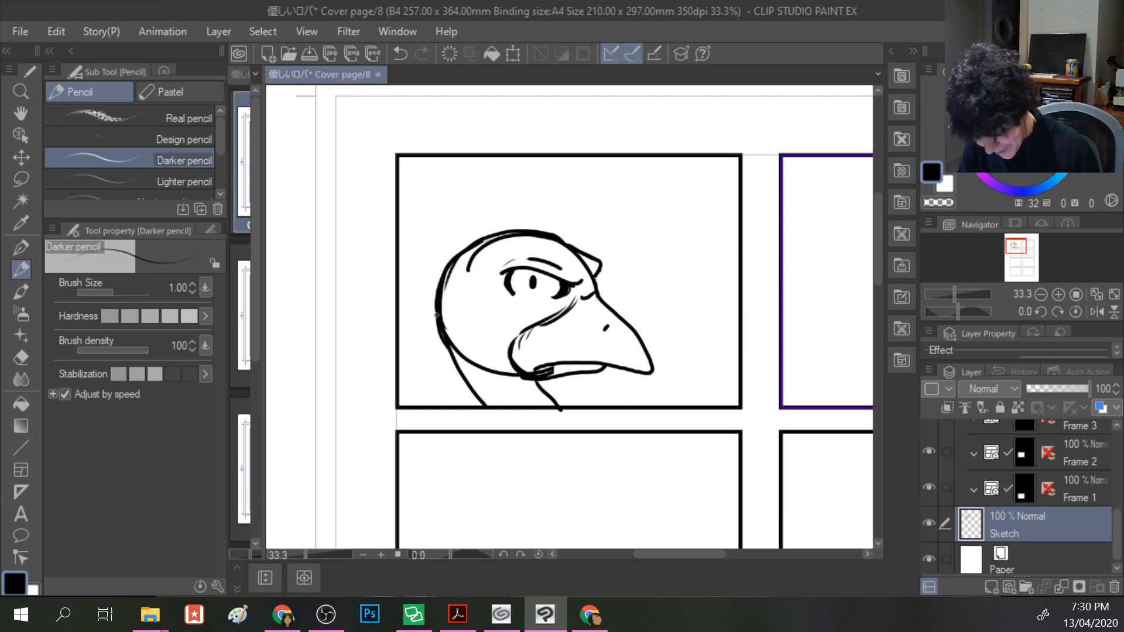
{"action": "left_click_drag", "start_coordinate": [457, 367], "coordinate": [445, 331]}
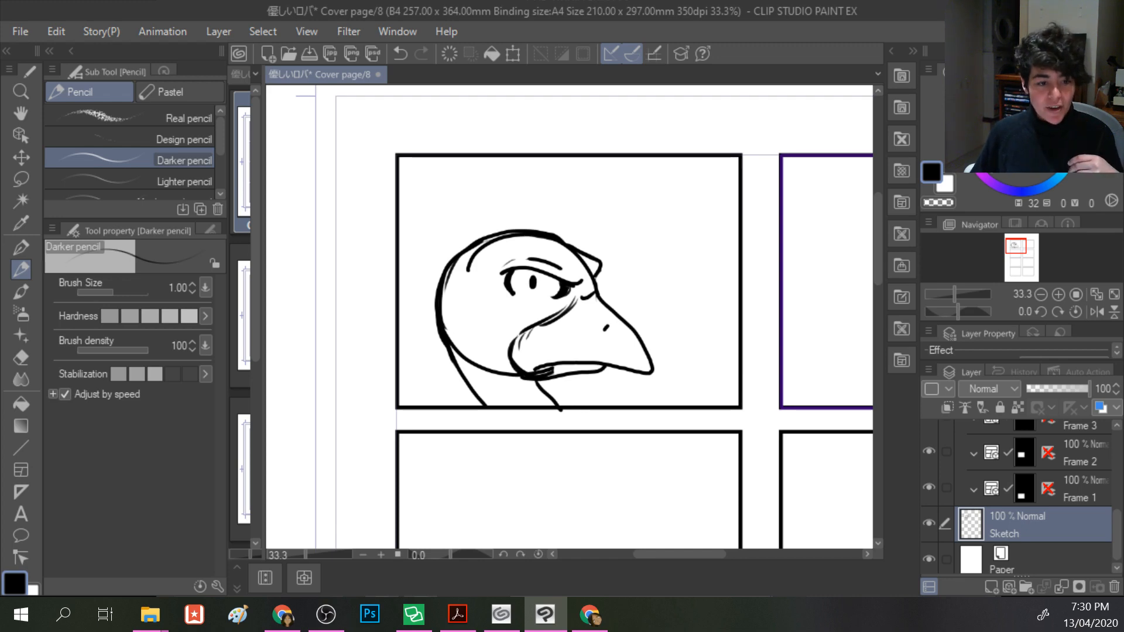
- Draw a speech bubble with a tail above the bird's beak and hand-letter "HONK." inside it
{"action": "mouse_move", "coordinate": [630, 295]}
{"action": "left_mouse_down"}
{"action": "mouse_move", "coordinate": [633, 268]}
{"action": "mouse_move", "coordinate": [639, 294]}
{"action": "mouse_move", "coordinate": [609, 233]}
{"action": "mouse_move", "coordinate": [629, 175]}
{"action": "mouse_move", "coordinate": [654, 164]}
{"action": "left_mouse_up"}
{"action": "mouse_move", "coordinate": [664, 280]}
{"action": "left_mouse_down"}
{"action": "mouse_move", "coordinate": [695, 281]}
{"action": "mouse_move", "coordinate": [741, 236]}
{"action": "mouse_move", "coordinate": [700, 161]}
{"action": "left_mouse_up"}
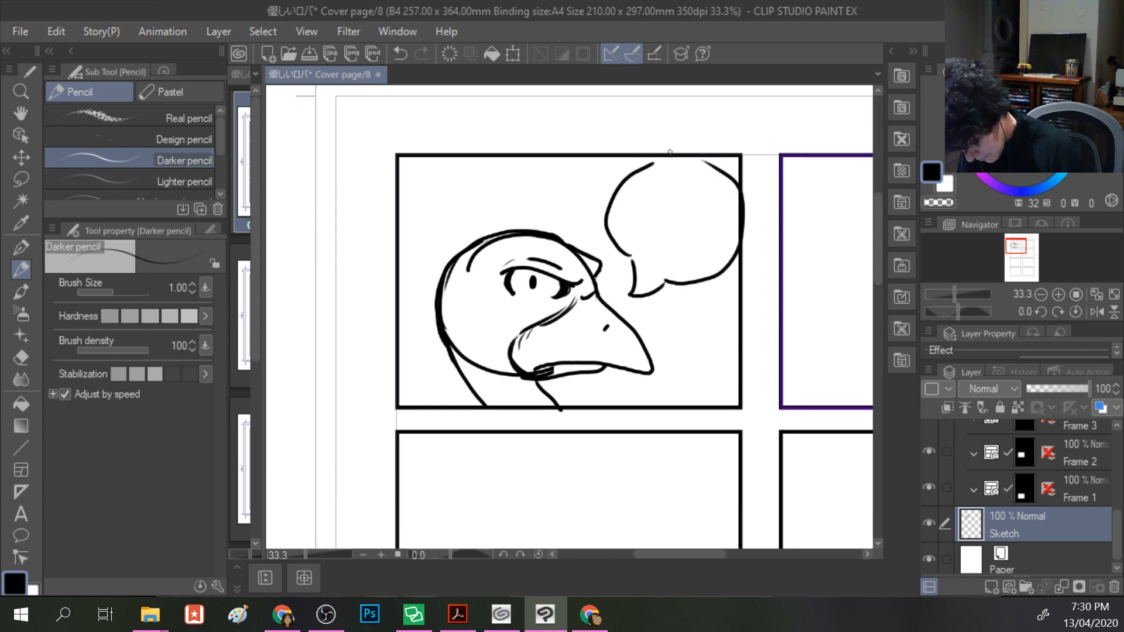
{"action": "left_click_drag", "start_coordinate": [631, 202], "coordinate": [639, 228]}
{"action": "left_click_drag", "start_coordinate": [631, 215], "coordinate": [651, 222]}
{"action": "mouse_move", "coordinate": [657, 230]}
{"action": "left_mouse_down"}
{"action": "mouse_move", "coordinate": [659, 211]}
{"action": "mouse_move", "coordinate": [678, 229]}
{"action": "mouse_move", "coordinate": [679, 200]}
{"action": "left_mouse_up"}
{"action": "mouse_move", "coordinate": [687, 199]}
{"action": "left_mouse_down"}
{"action": "mouse_move", "coordinate": [686, 231]}
{"action": "mouse_move", "coordinate": [710, 233]}
{"action": "left_mouse_up"}
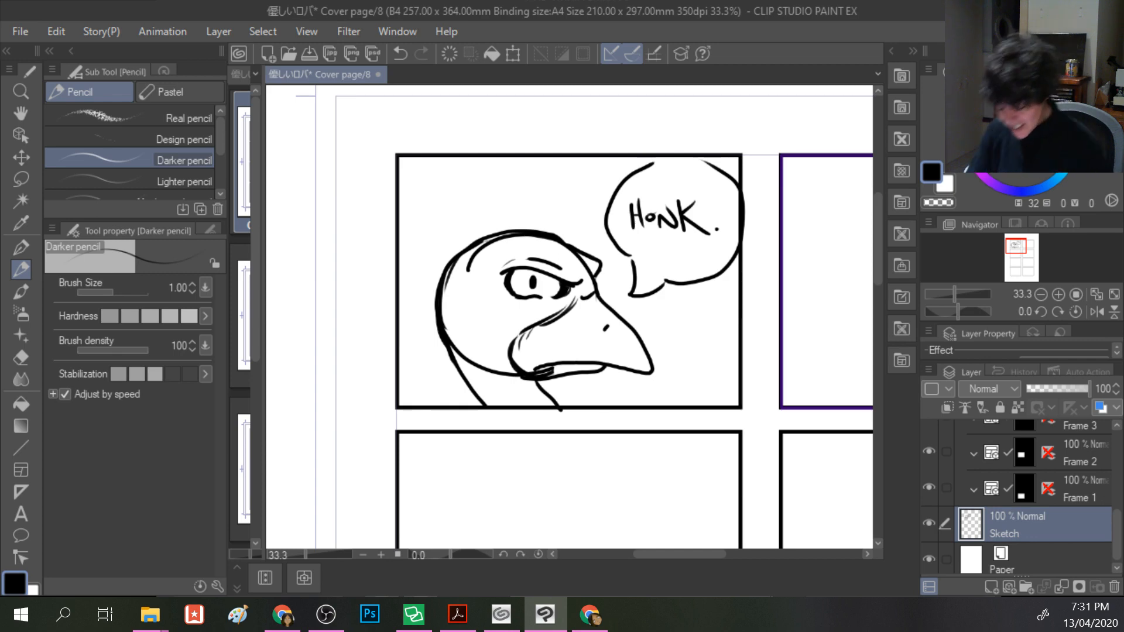
- Erase the beak's sharp tip and redraw it as a rounded end with the Darker pencil
{"action": "mouse_move", "coordinate": [642, 347]}
{"action": "left_mouse_down"}
{"action": "mouse_move", "coordinate": [644, 369]}
{"action": "mouse_move", "coordinate": [640, 341]}
{"action": "mouse_move", "coordinate": [636, 369]}
{"action": "mouse_move", "coordinate": [643, 363]}
{"action": "mouse_move", "coordinate": [615, 366]}
{"action": "mouse_move", "coordinate": [644, 363]}
{"action": "left_mouse_up"}
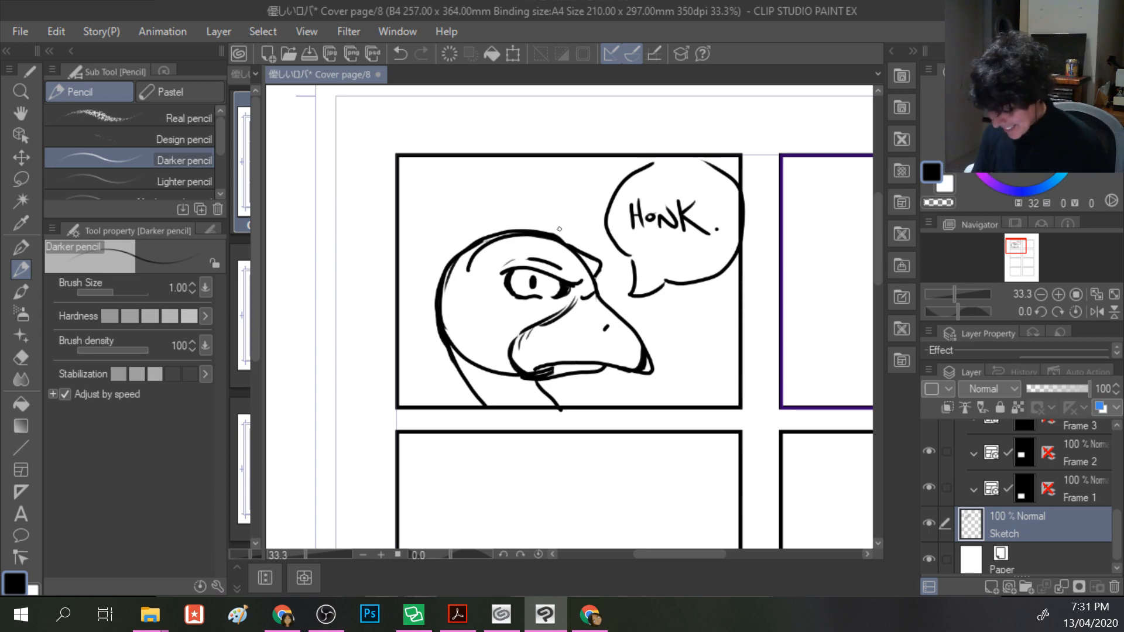
{"action": "key", "text": "e"}
{"action": "mouse_move", "coordinate": [657, 371]}
{"action": "left_mouse_down"}
{"action": "mouse_move", "coordinate": [611, 386]}
{"action": "mouse_move", "coordinate": [647, 376]}
{"action": "mouse_move", "coordinate": [651, 339]}
{"action": "left_mouse_up"}
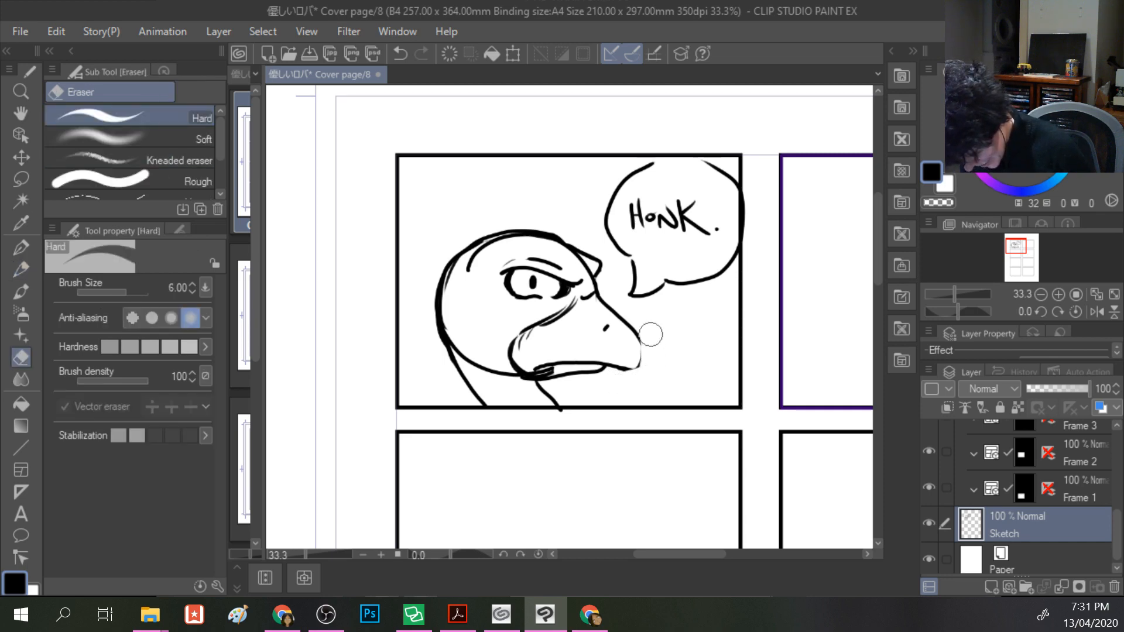
{"action": "left_click", "coordinate": [21, 269]}
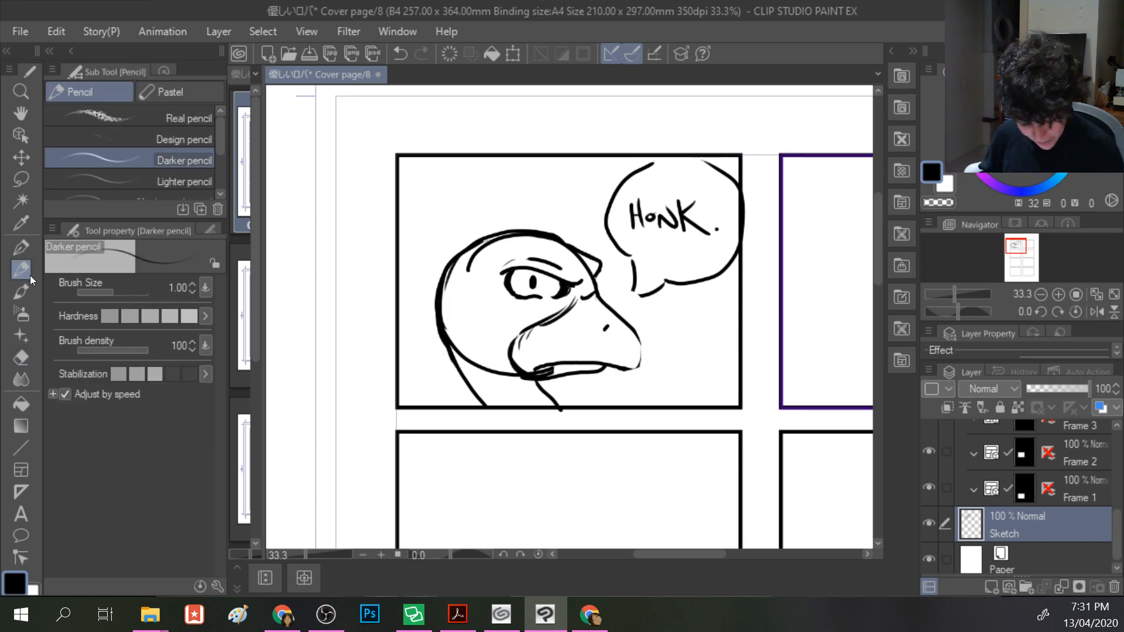
{"action": "mouse_move", "coordinate": [631, 328]}
{"action": "left_mouse_down"}
{"action": "mouse_move", "coordinate": [632, 372]}
{"action": "mouse_move", "coordinate": [612, 366]}
{"action": "mouse_move", "coordinate": [638, 365]}
{"action": "left_mouse_up"}
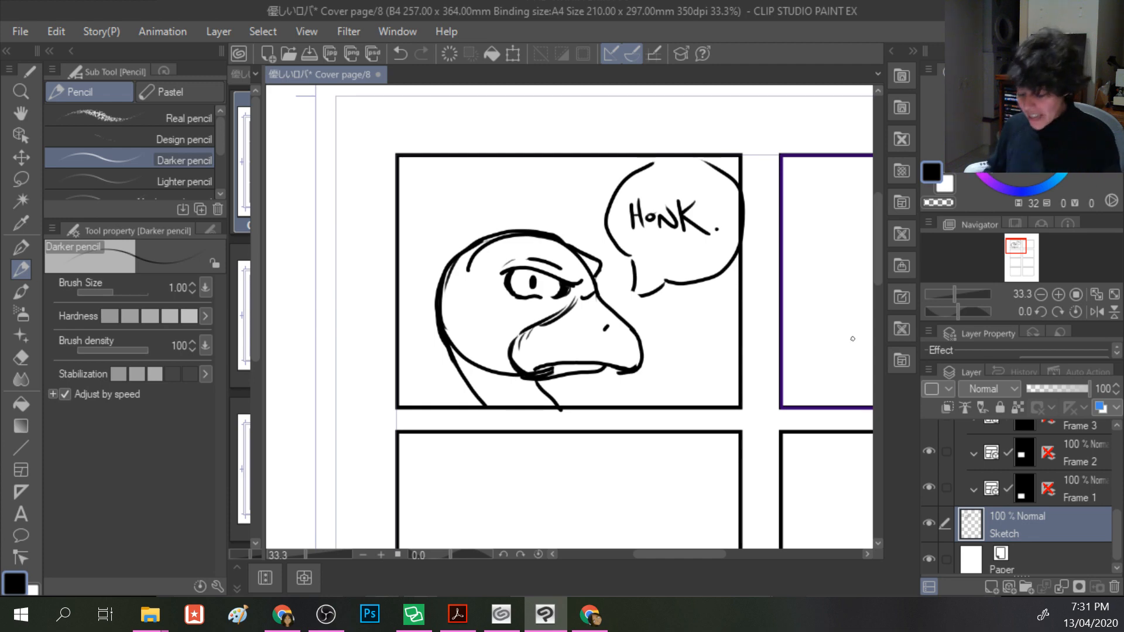
- Draw a round head in the upper second panel, with an inner eye curve on each side and a wide lower jaw
{"action": "left_click_drag", "start_coordinate": [672, 560], "coordinate": [734, 556]}
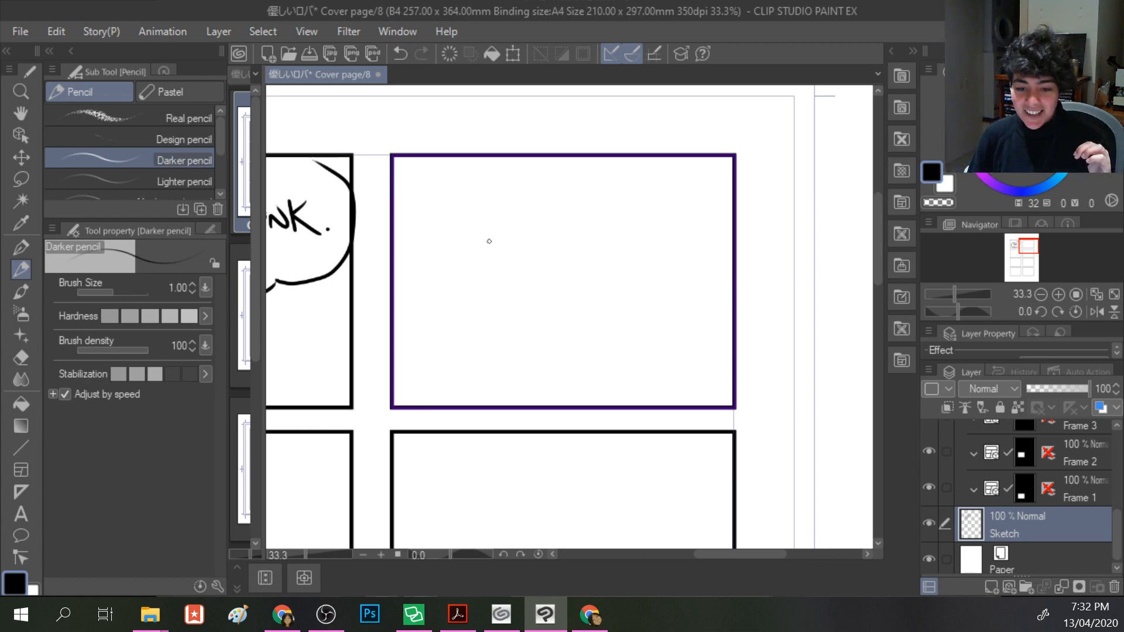
{"action": "mouse_move", "coordinate": [481, 262]}
{"action": "left_mouse_down"}
{"action": "mouse_move", "coordinate": [494, 227]}
{"action": "mouse_move", "coordinate": [609, 218]}
{"action": "mouse_move", "coordinate": [639, 317]}
{"action": "mouse_move", "coordinate": [580, 372]}
{"action": "mouse_move", "coordinate": [506, 360]}
{"action": "mouse_move", "coordinate": [468, 307]}
{"action": "mouse_move", "coordinate": [470, 262]}
{"action": "mouse_move", "coordinate": [493, 229]}
{"action": "left_mouse_up"}
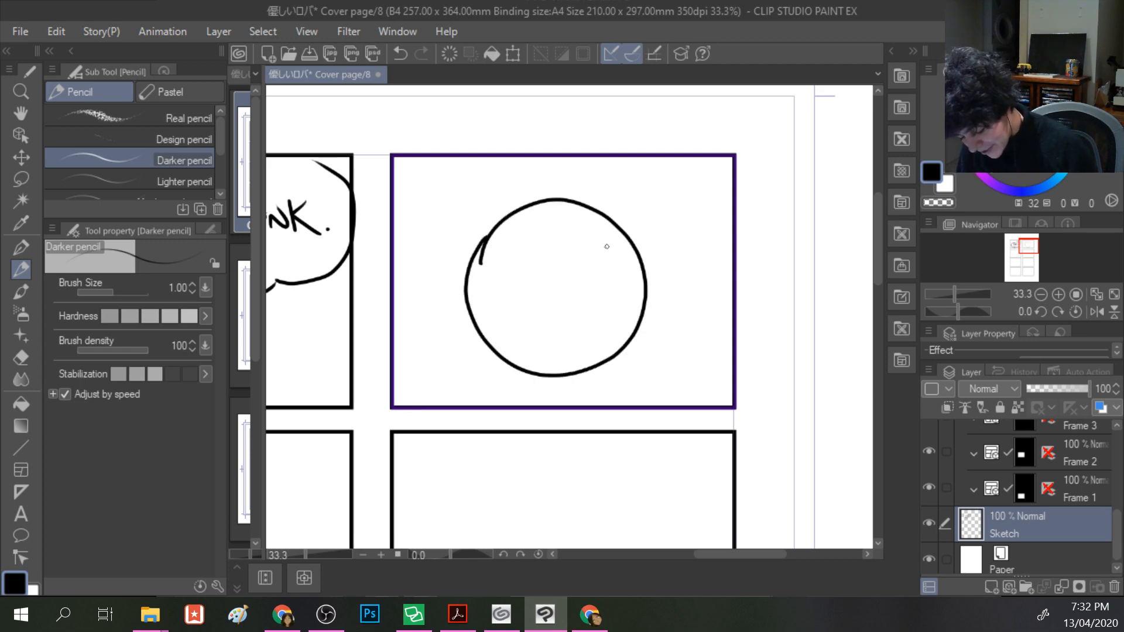
{"action": "mouse_move", "coordinate": [627, 242]}
{"action": "left_mouse_down"}
{"action": "mouse_move", "coordinate": [612, 271]}
{"action": "mouse_move", "coordinate": [640, 291]}
{"action": "left_mouse_up"}
{"action": "mouse_move", "coordinate": [485, 241]}
{"action": "left_mouse_down"}
{"action": "mouse_move", "coordinate": [499, 277]}
{"action": "mouse_move", "coordinate": [468, 300]}
{"action": "mouse_move", "coordinate": [495, 381]}
{"action": "mouse_move", "coordinate": [578, 389]}
{"action": "mouse_move", "coordinate": [612, 337]}
{"action": "left_mouse_up"}
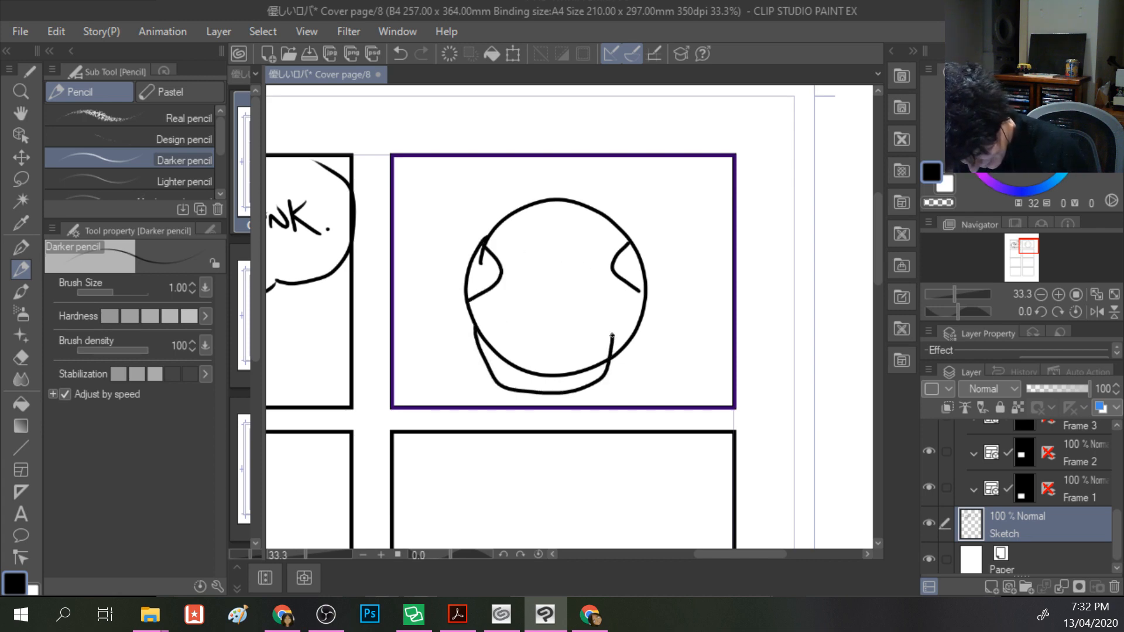
- Add bulging eye outlines, angry brow curves and small dark pupils on both sides of the front-facing bird's head
{"action": "mouse_move", "coordinate": [482, 249]}
{"action": "left_mouse_down"}
{"action": "mouse_move", "coordinate": [462, 246]}
{"action": "mouse_move", "coordinate": [454, 285]}
{"action": "mouse_move", "coordinate": [466, 298]}
{"action": "left_mouse_up"}
{"action": "mouse_move", "coordinate": [625, 242]}
{"action": "left_mouse_down"}
{"action": "mouse_move", "coordinate": [662, 266]}
{"action": "mouse_move", "coordinate": [643, 293]}
{"action": "left_mouse_up"}
{"action": "mouse_move", "coordinate": [472, 246]}
{"action": "left_mouse_down"}
{"action": "mouse_move", "coordinate": [462, 231]}
{"action": "mouse_move", "coordinate": [492, 228]}
{"action": "mouse_move", "coordinate": [511, 275]}
{"action": "mouse_move", "coordinate": [520, 246]}
{"action": "left_mouse_up"}
{"action": "mouse_move", "coordinate": [622, 241]}
{"action": "left_mouse_down"}
{"action": "mouse_move", "coordinate": [585, 276]}
{"action": "mouse_move", "coordinate": [592, 240]}
{"action": "mouse_move", "coordinate": [643, 238]}
{"action": "mouse_move", "coordinate": [638, 222]}
{"action": "mouse_move", "coordinate": [610, 214]}
{"action": "left_mouse_up"}
{"action": "left_click_drag", "start_coordinate": [483, 270], "coordinate": [482, 281]}
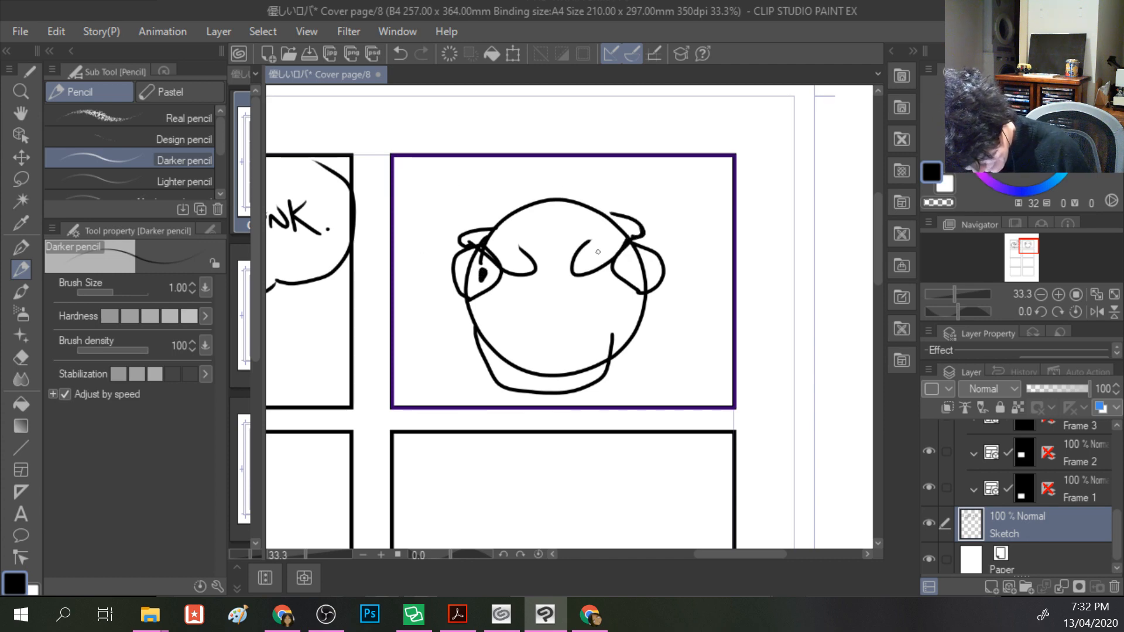
{"action": "left_click_drag", "start_coordinate": [621, 266], "coordinate": [624, 272]}
{"action": "left_click_drag", "start_coordinate": [479, 272], "coordinate": [481, 278]}
- Draw the pointed upper beak line with two nostrils, and two neck lines running down to the panel's lower border
{"action": "mouse_move", "coordinate": [549, 288]}
{"action": "left_mouse_down"}
{"action": "mouse_move", "coordinate": [485, 326]}
{"action": "mouse_move", "coordinate": [558, 291]}
{"action": "mouse_move", "coordinate": [592, 306]}
{"action": "mouse_move", "coordinate": [612, 334]}
{"action": "left_mouse_up"}
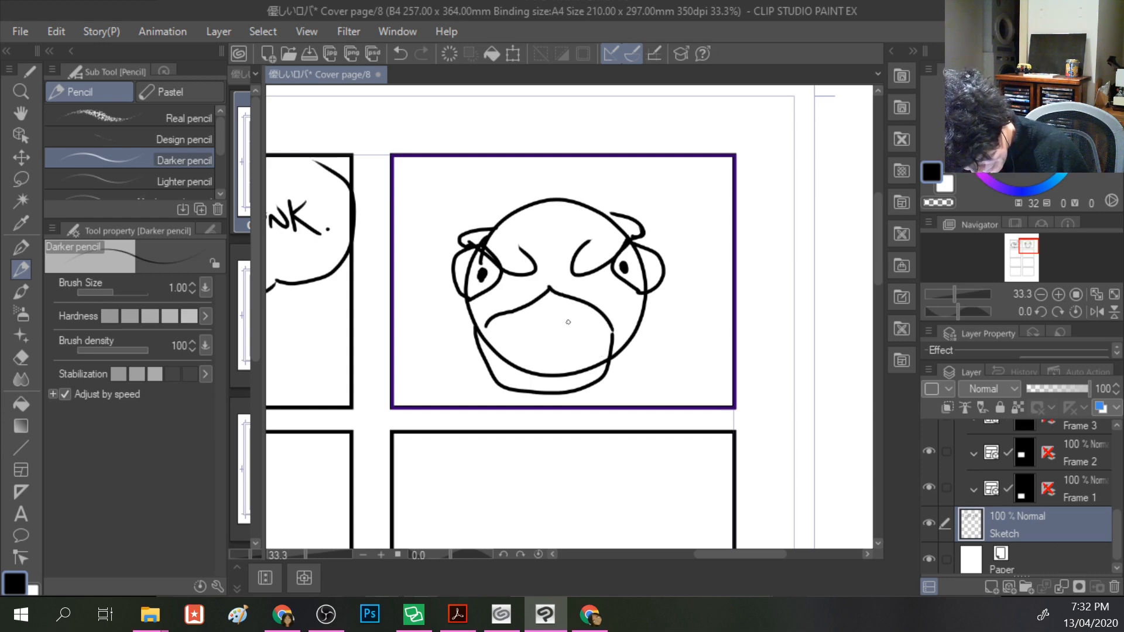
{"action": "left_click_drag", "start_coordinate": [571, 312], "coordinate": [531, 314]}
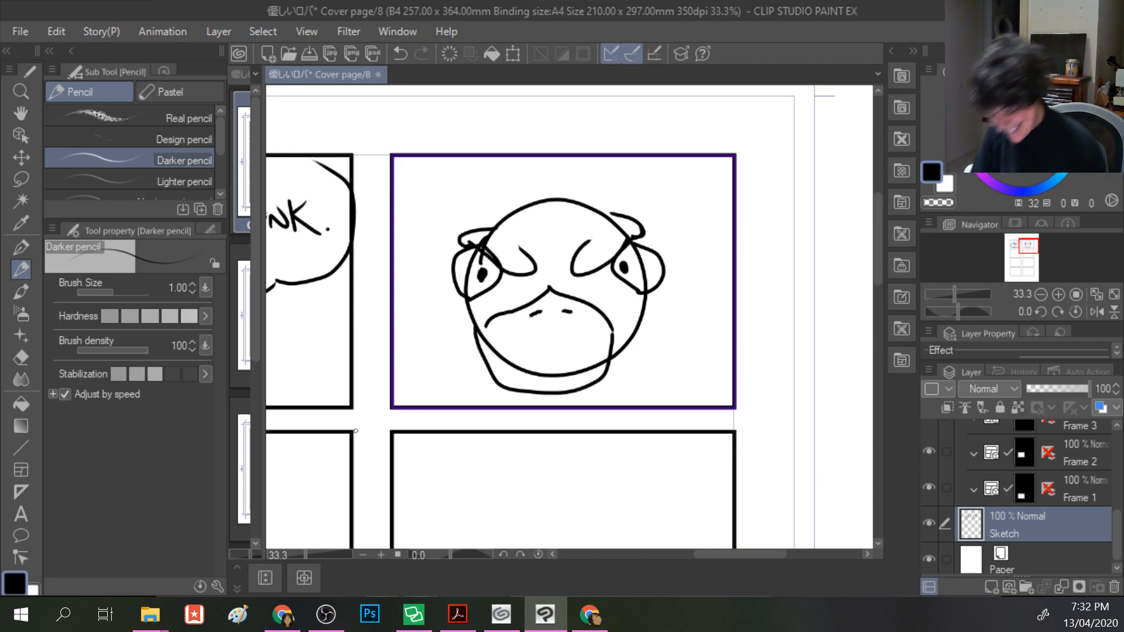
{"action": "left_click_drag", "start_coordinate": [609, 362], "coordinate": [608, 408]}
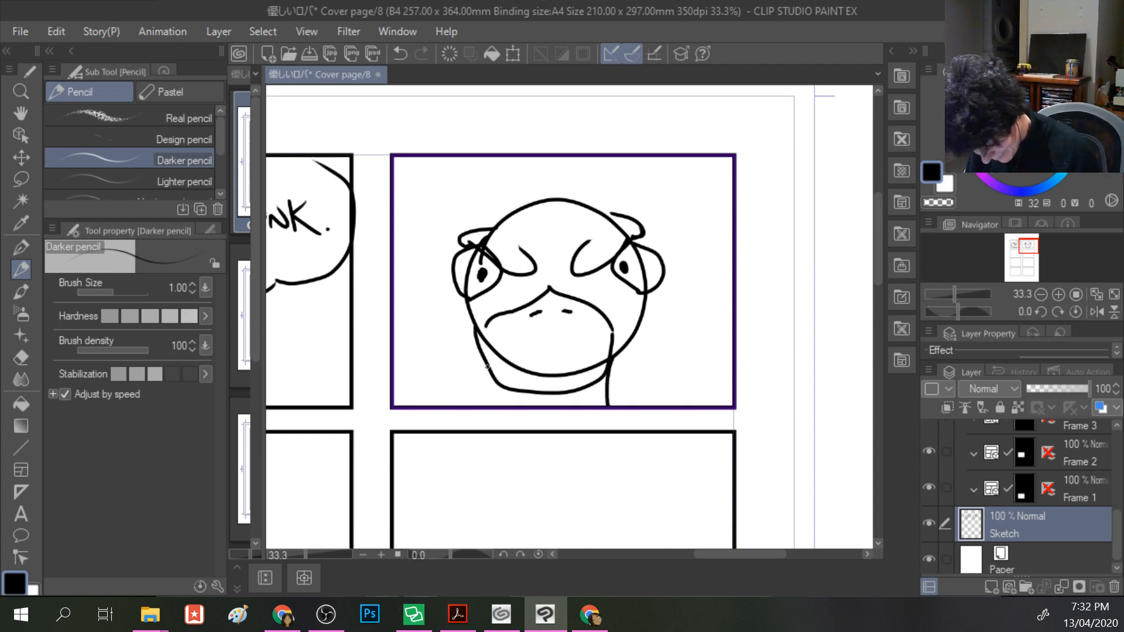
{"action": "left_click_drag", "start_coordinate": [481, 355], "coordinate": [483, 406]}
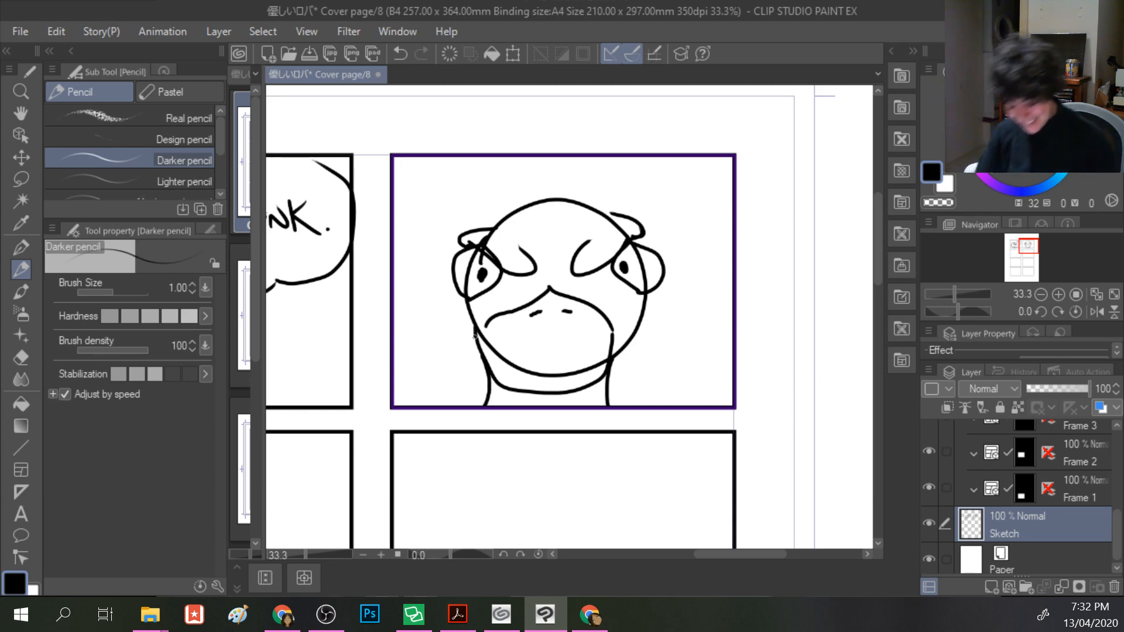
{"action": "mouse_move", "coordinate": [486, 347]}
{"action": "left_mouse_down"}
{"action": "mouse_move", "coordinate": [483, 396]}
{"action": "mouse_move", "coordinate": [473, 331]}
{"action": "mouse_move", "coordinate": [486, 365]}
{"action": "left_mouse_up"}
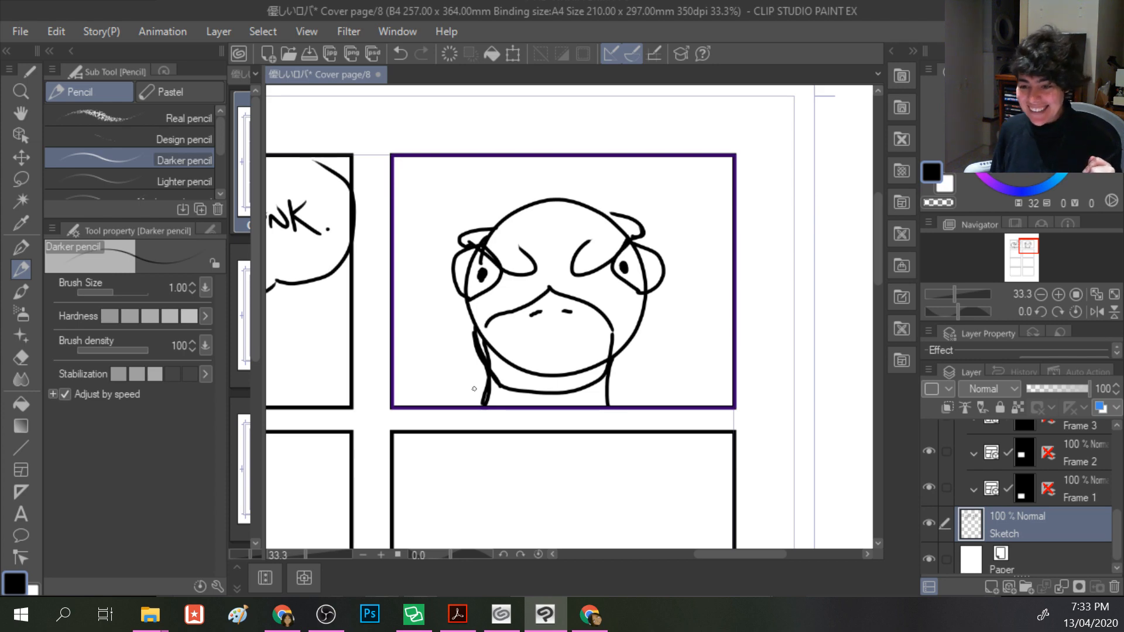
- Draw a wide speech bubble with a tail behind the bird's head, and letter "HON" plus the K's upright at its start
{"action": "mouse_move", "coordinate": [450, 253]}
{"action": "left_mouse_down"}
{"action": "mouse_move", "coordinate": [434, 218]}
{"action": "mouse_move", "coordinate": [436, 251]}
{"action": "mouse_move", "coordinate": [391, 230]}
{"action": "mouse_move", "coordinate": [698, 178]}
{"action": "mouse_move", "coordinate": [691, 157]}
{"action": "left_mouse_up"}
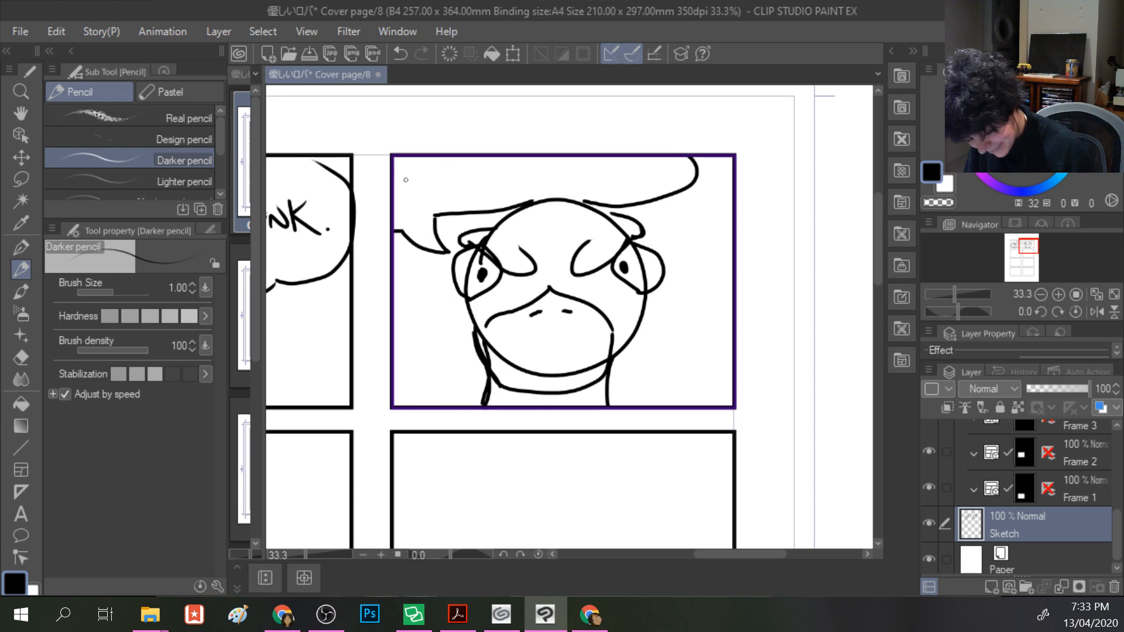
{"action": "left_click_drag", "start_coordinate": [449, 190], "coordinate": [413, 215]}
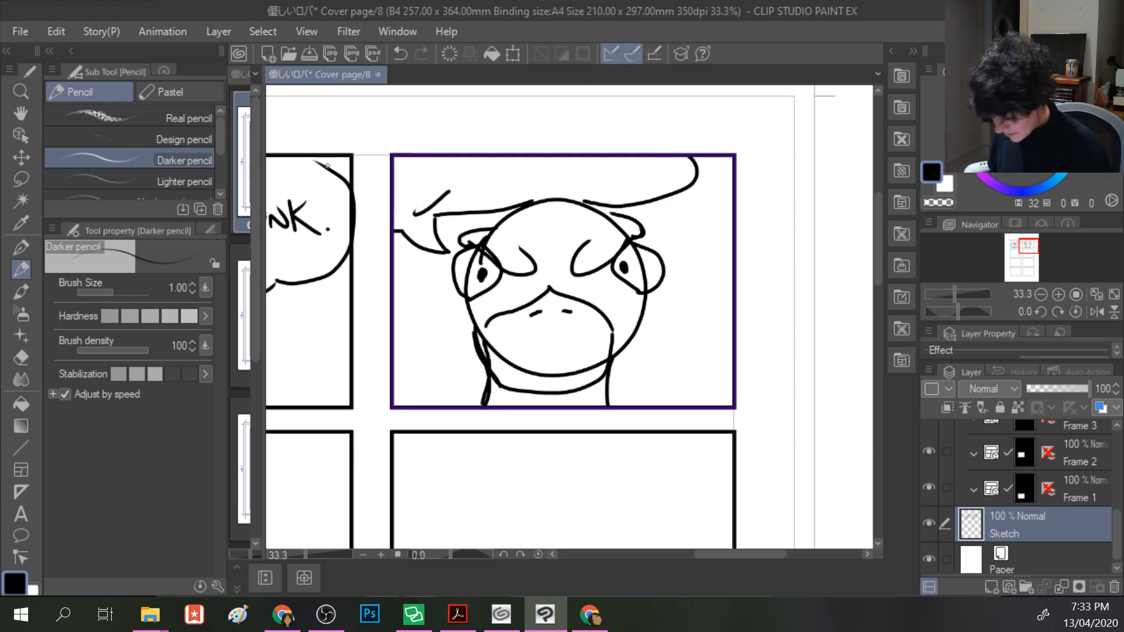
{"action": "key", "text": "ctrl+z"}
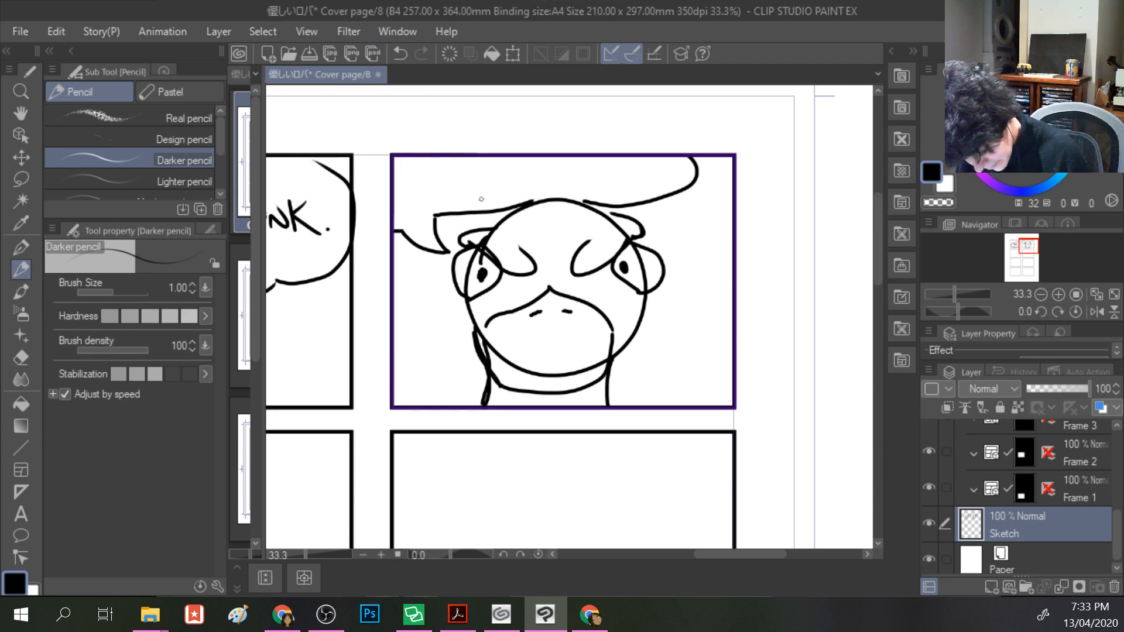
{"action": "left_click_drag", "start_coordinate": [426, 204], "coordinate": [394, 168]}
{"action": "left_click_drag", "start_coordinate": [437, 199], "coordinate": [410, 158]}
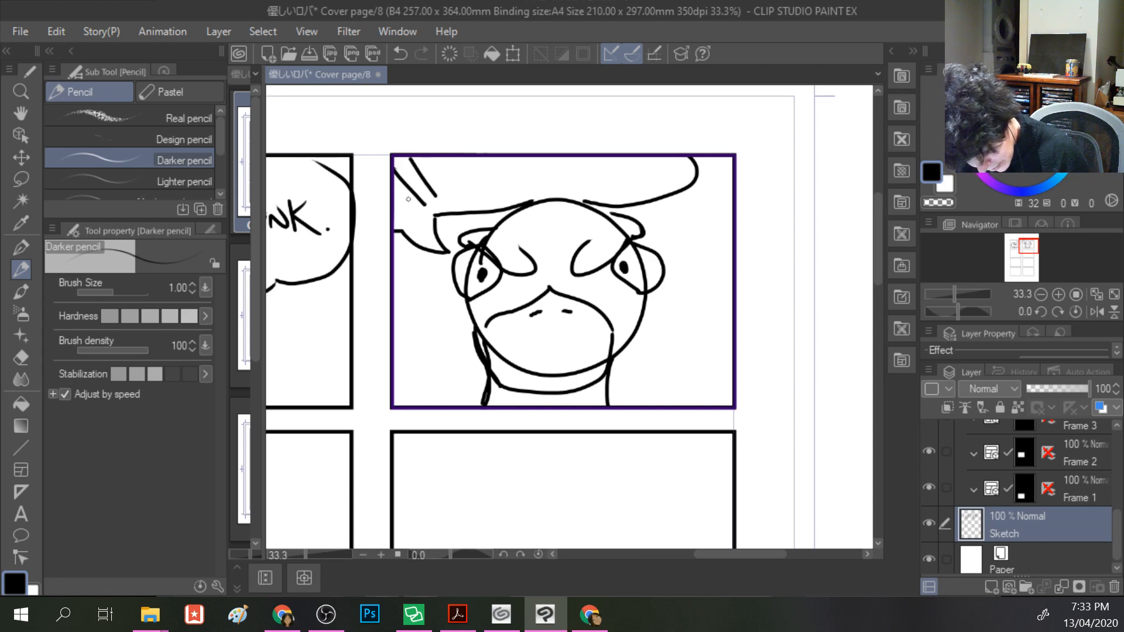
{"action": "left_click_drag", "start_coordinate": [433, 181], "coordinate": [387, 202]}
{"action": "mouse_move", "coordinate": [449, 174]}
{"action": "left_mouse_down"}
{"action": "mouse_move", "coordinate": [440, 186]}
{"action": "mouse_move", "coordinate": [476, 171]}
{"action": "mouse_move", "coordinate": [485, 195]}
{"action": "left_mouse_up"}
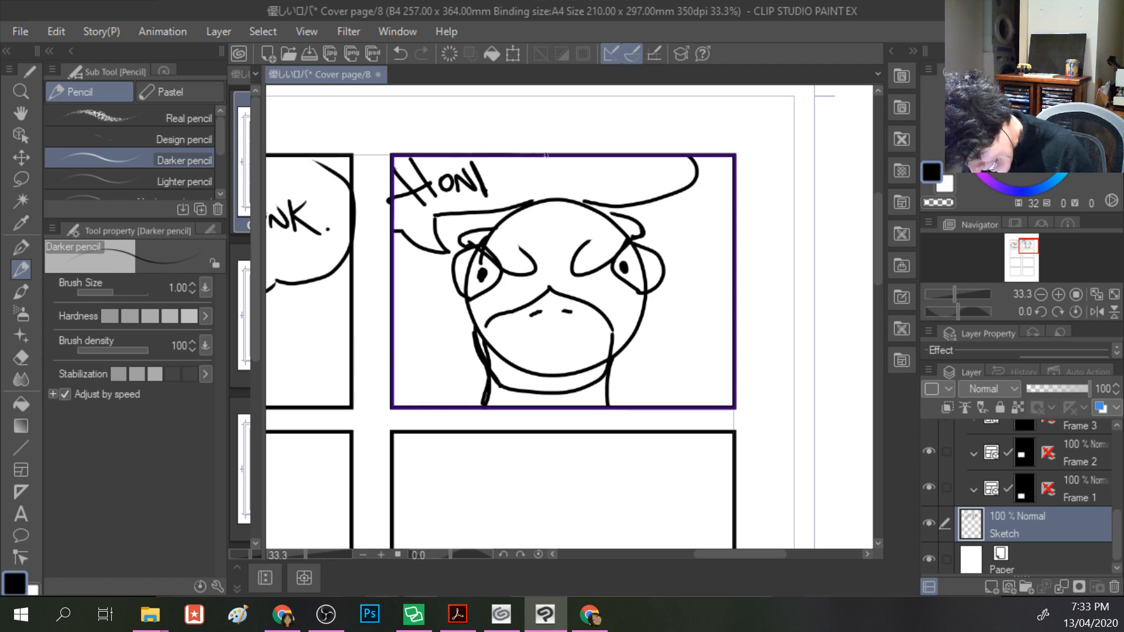
{"action": "mouse_move", "coordinate": [535, 197]}
{"action": "left_mouse_down"}
{"action": "mouse_move", "coordinate": [519, 143]}
{"action": "mouse_move", "coordinate": [500, 190]}
{"action": "left_mouse_up"}
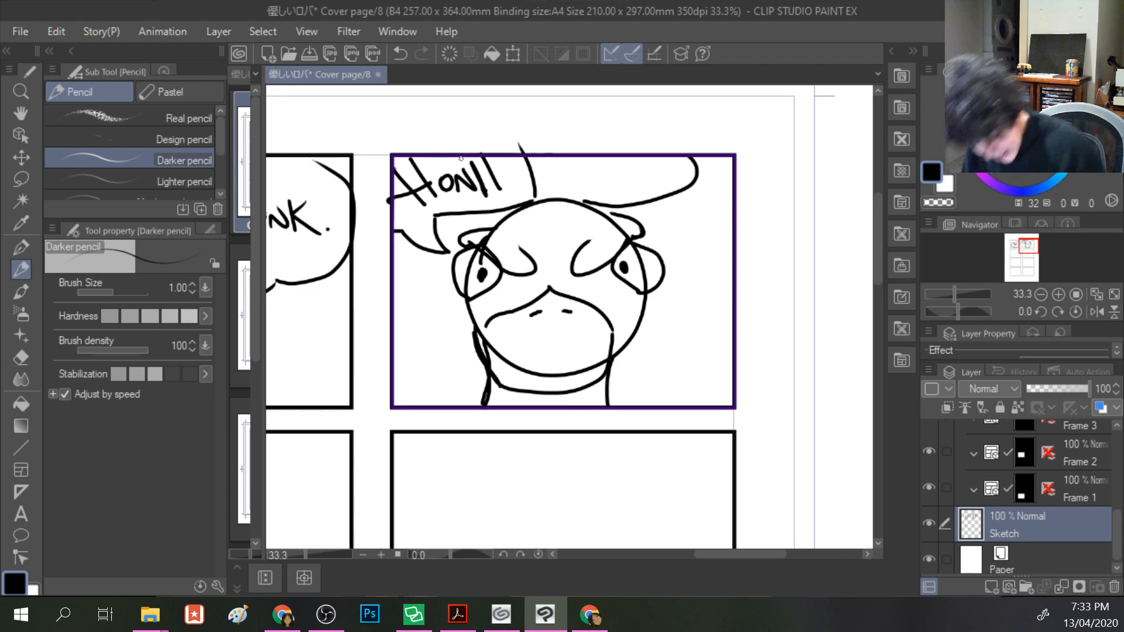
{"action": "key", "text": "ctrl+z"}
{"action": "key", "text": "ctrl+z"}
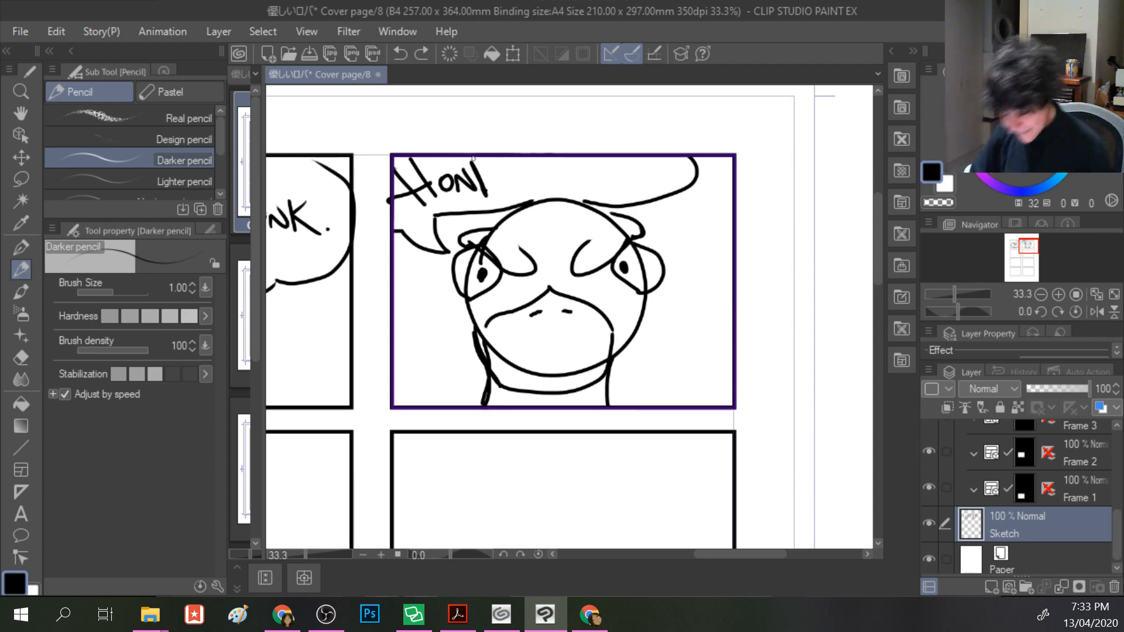
{"action": "left_click", "coordinate": [515, 177]}
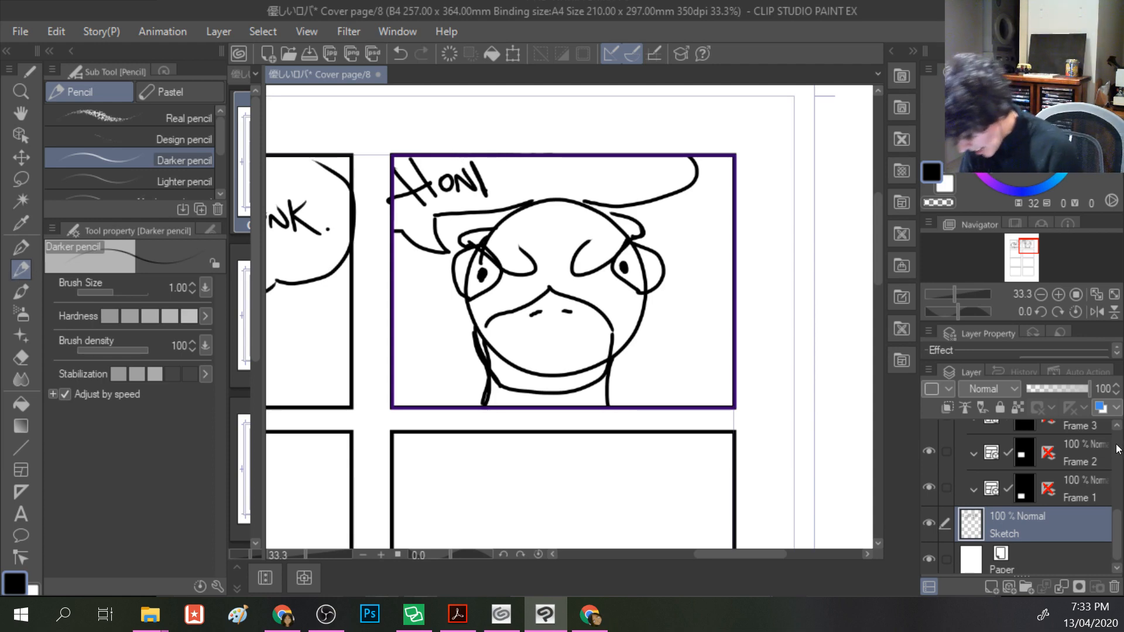
{"action": "scroll", "coordinate": [1117, 449], "scroll_direction": "up", "scroll_amount": 3}
{"action": "left_click", "coordinate": [1030, 438]}
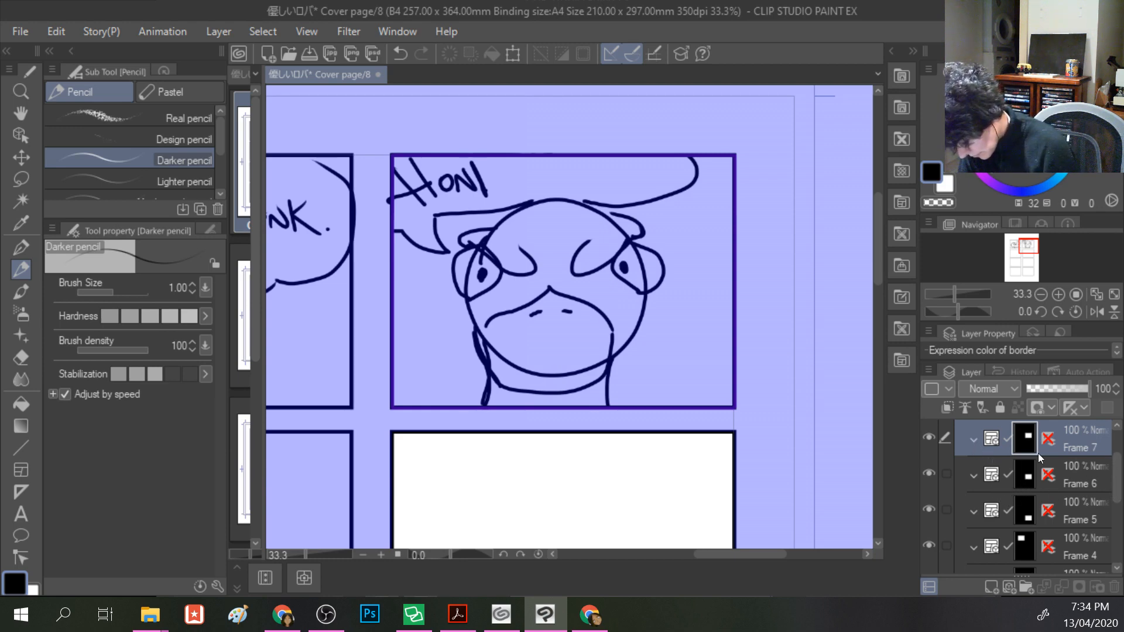
{"action": "left_click_drag", "start_coordinate": [1117, 483], "coordinate": [1119, 524]}
{"action": "scroll", "coordinate": [1031, 508], "scroll_direction": "down", "scroll_amount": 2}
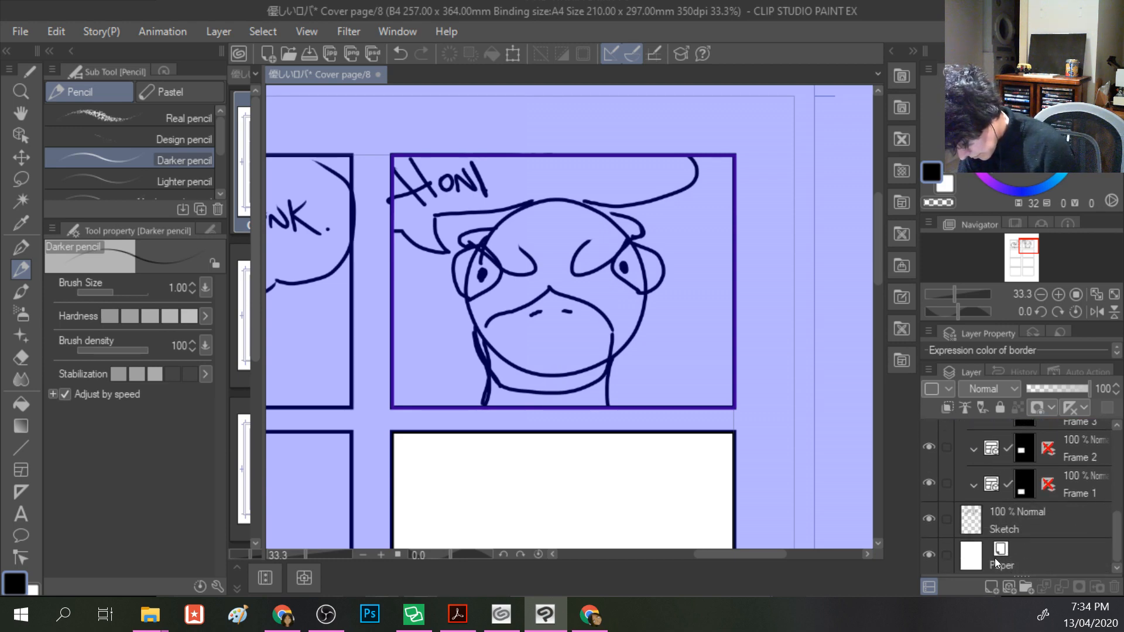
{"action": "left_click", "coordinate": [1001, 518]}
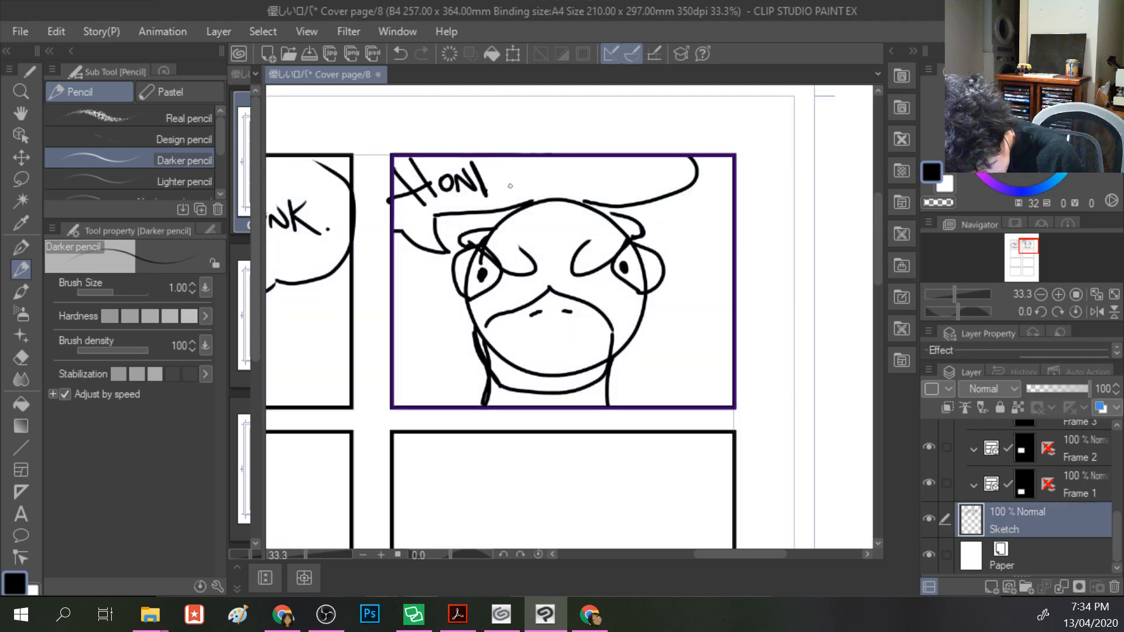
- Fill the rest of the speech bubble on the Sketch layer with crossed strokes and a row of slanted lines past the panel's upper border
{"action": "mouse_move", "coordinate": [502, 158]}
{"action": "left_mouse_down"}
{"action": "mouse_move", "coordinate": [555, 188]}
{"action": "mouse_move", "coordinate": [547, 147]}
{"action": "left_mouse_up"}
{"action": "left_click_drag", "start_coordinate": [535, 189], "coordinate": [571, 151]}
{"action": "mouse_move", "coordinate": [598, 187]}
{"action": "left_mouse_down"}
{"action": "mouse_move", "coordinate": [583, 145]}
{"action": "mouse_move", "coordinate": [609, 139]}
{"action": "left_mouse_up"}
{"action": "mouse_move", "coordinate": [642, 193]}
{"action": "left_mouse_down"}
{"action": "mouse_move", "coordinate": [627, 141]}
{"action": "mouse_move", "coordinate": [647, 139]}
{"action": "left_mouse_up"}
{"action": "left_click_drag", "start_coordinate": [688, 187], "coordinate": [668, 139]}
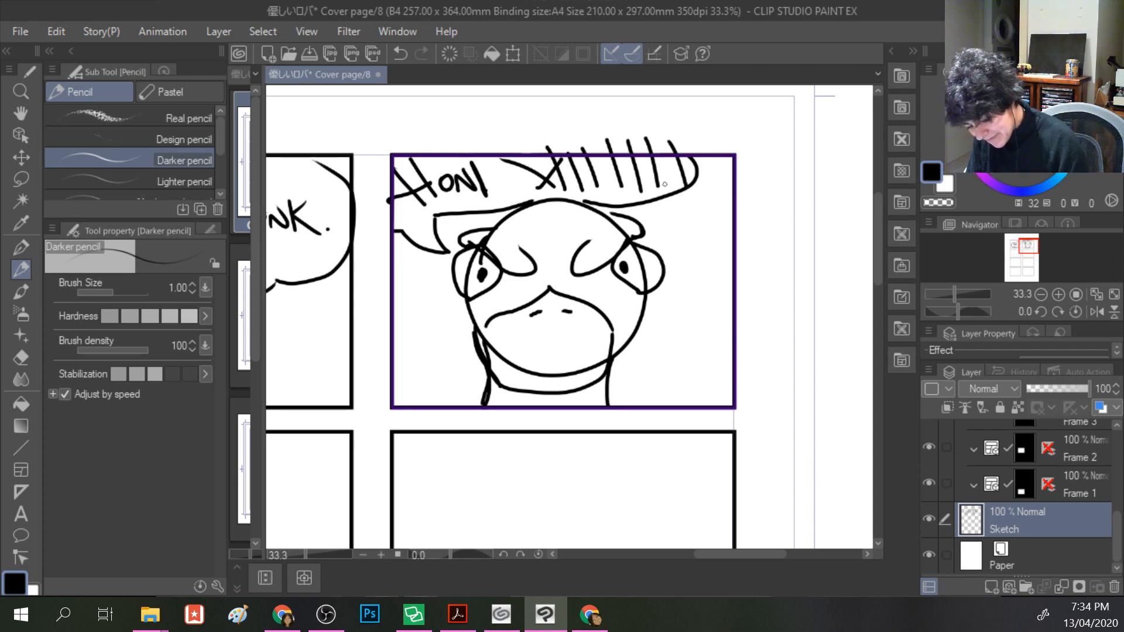
{"action": "left_click_drag", "start_coordinate": [673, 192], "coordinate": [656, 133]}
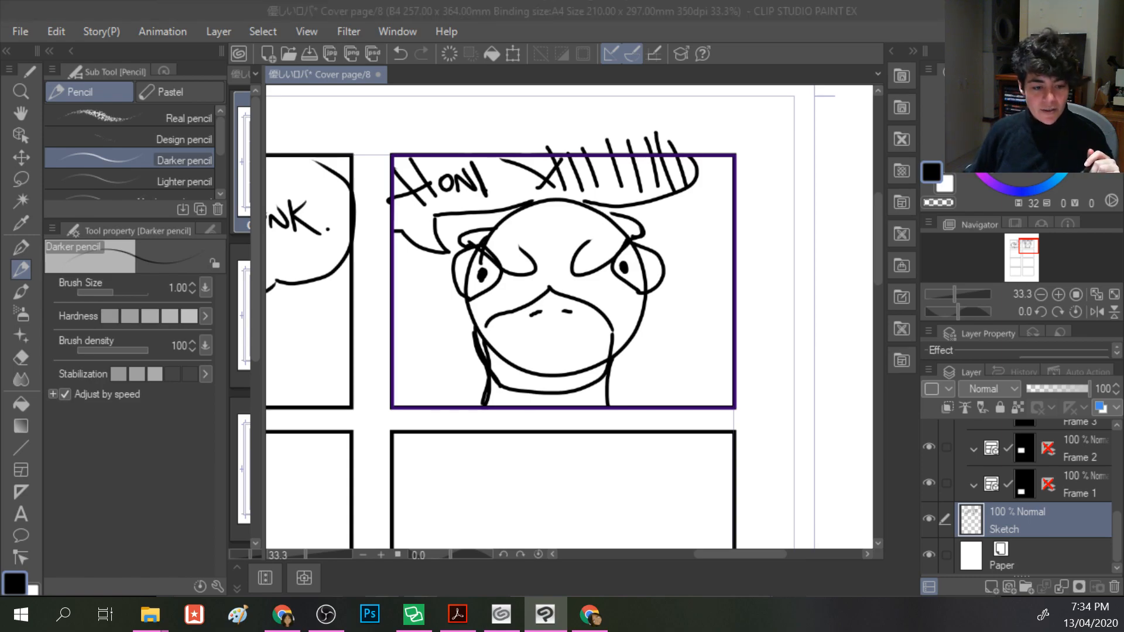
{"action": "key", "text": "super+d"}
{"action": "key", "text": "super+d"}
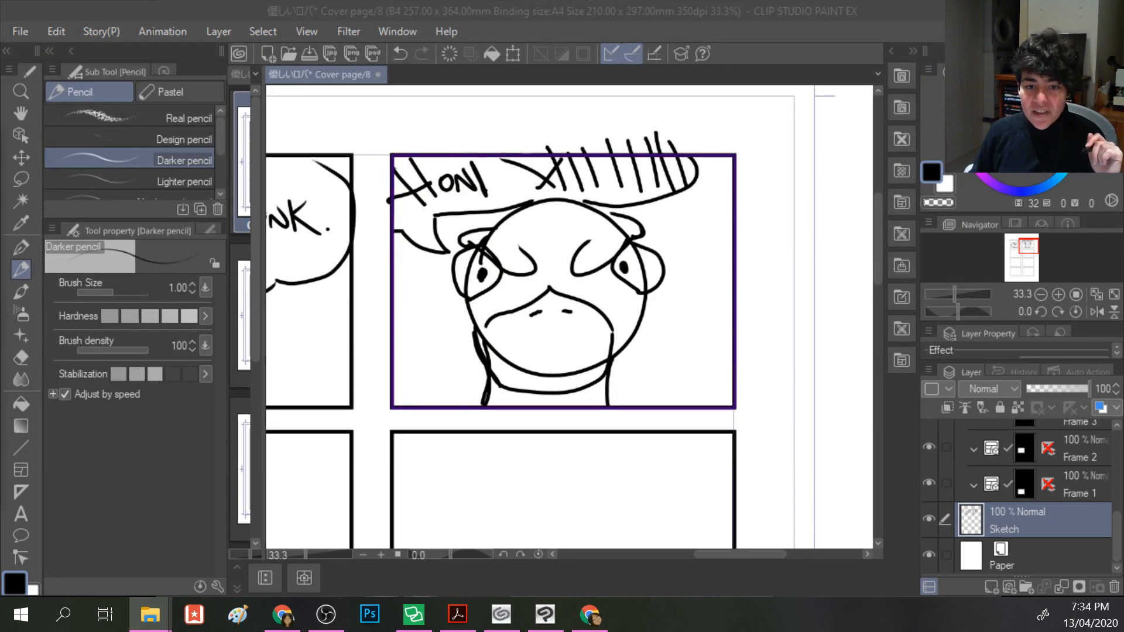
{"action": "key", "text": "alt+Tab"}
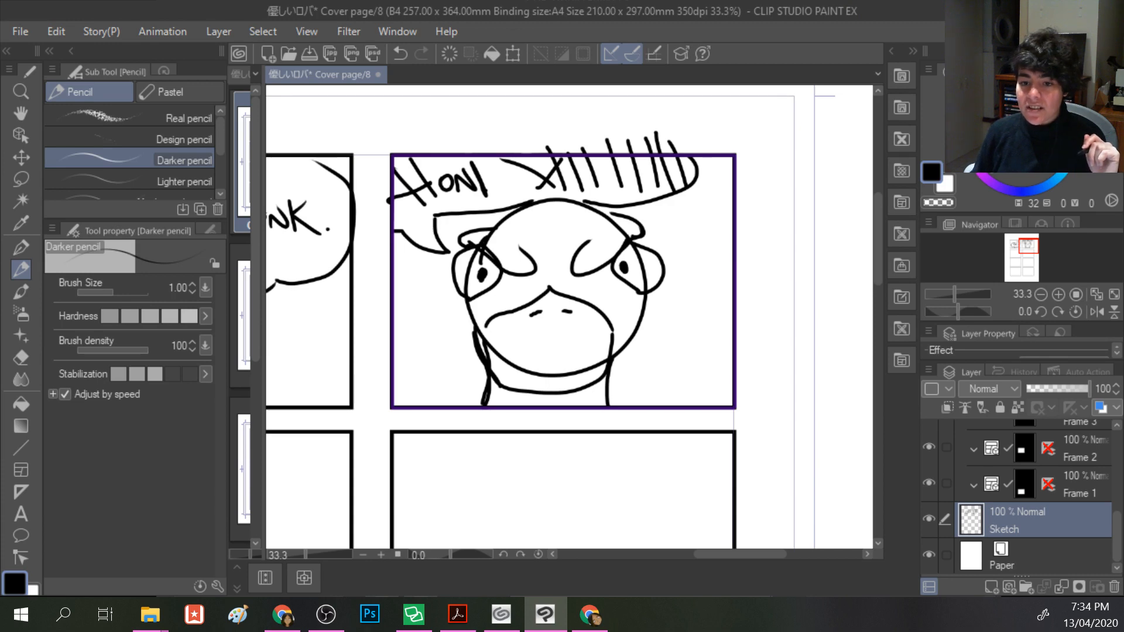
{"action": "key", "text": "alt+Tab"}
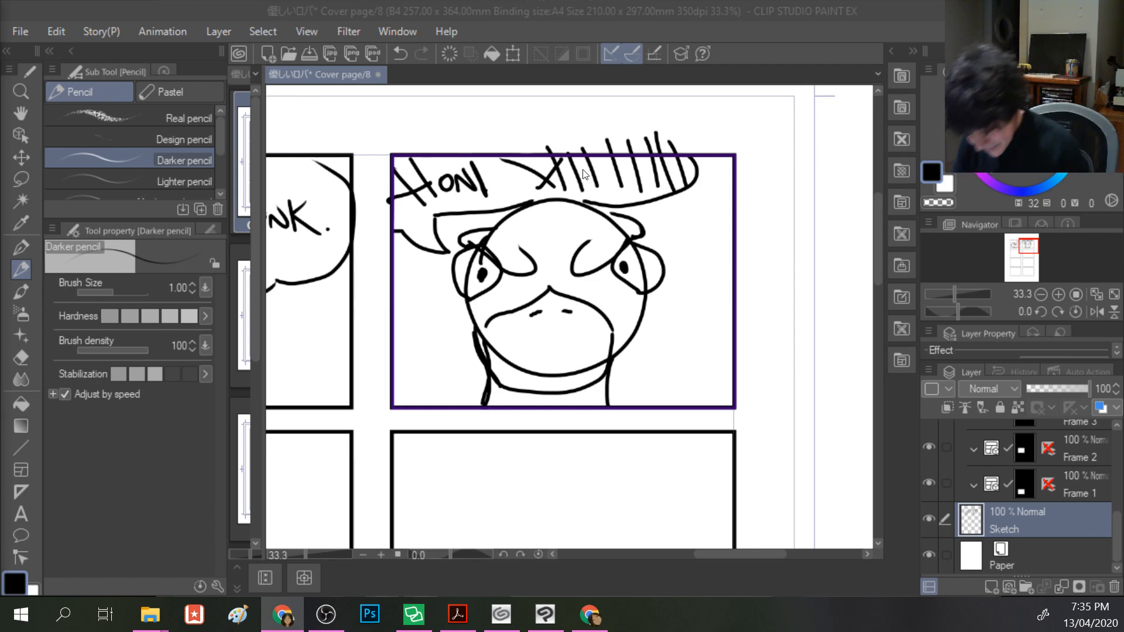
{"action": "left_click", "coordinate": [68, 246]}
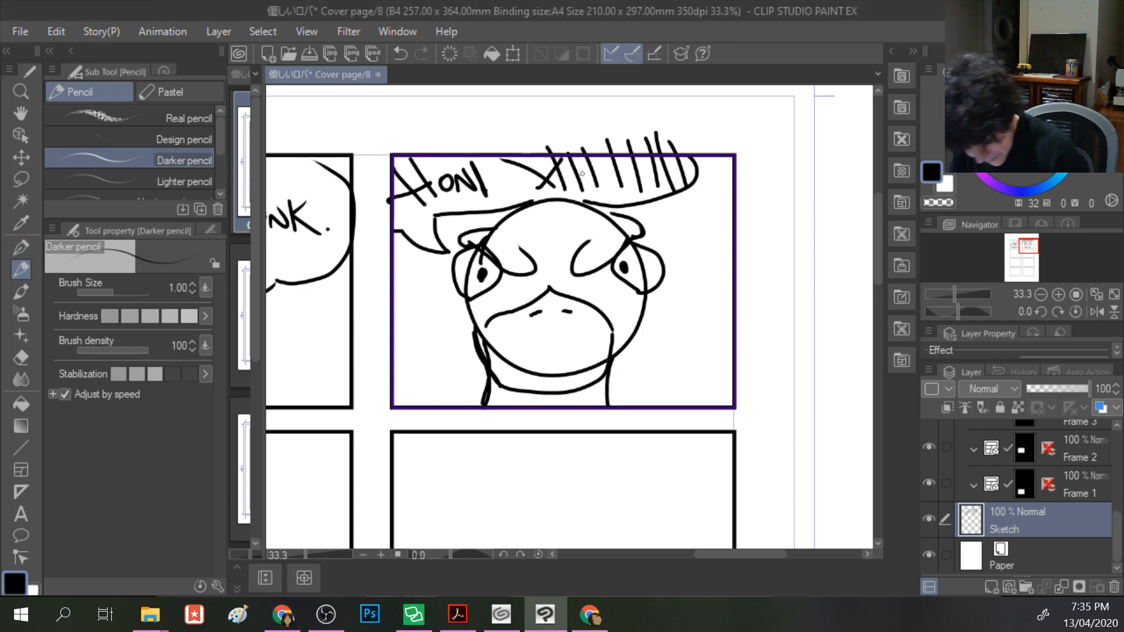
{"action": "mouse_move", "coordinate": [538, 492]}
{"action": "left_mouse_down"}
{"action": "mouse_move", "coordinate": [481, 474]}
{"action": "mouse_move", "coordinate": [491, 477]}
{"action": "left_mouse_up"}
{"action": "left_click_drag", "start_coordinate": [586, 466], "coordinate": [603, 528]}
{"action": "key", "text": "ctrl+z"}
{"action": "key", "text": "ctrl+z"}
{"action": "key", "text": "ctrl+z"}
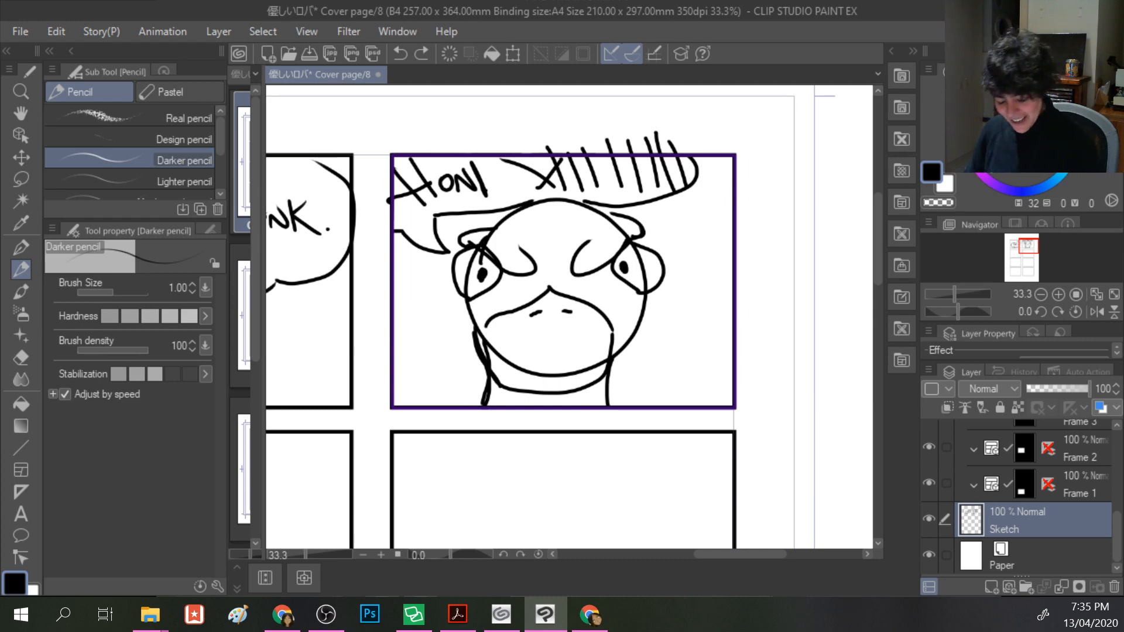
- Thicken the lower inner outlines of both eyes on the front-facing bird in the second panel
{"action": "left_click_drag", "start_coordinate": [714, 556], "coordinate": [658, 558]}
{"action": "scroll", "coordinate": [609, 438], "scroll_direction": "down", "scroll_amount": 2}
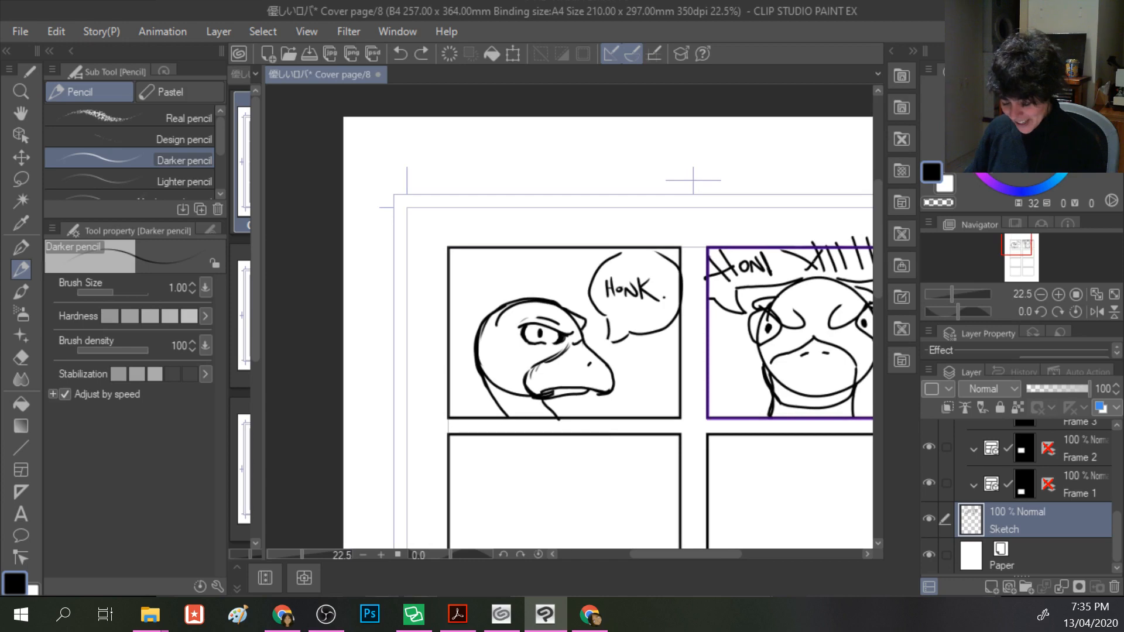
{"action": "scroll", "coordinate": [645, 432], "scroll_direction": "down", "scroll_amount": 2}
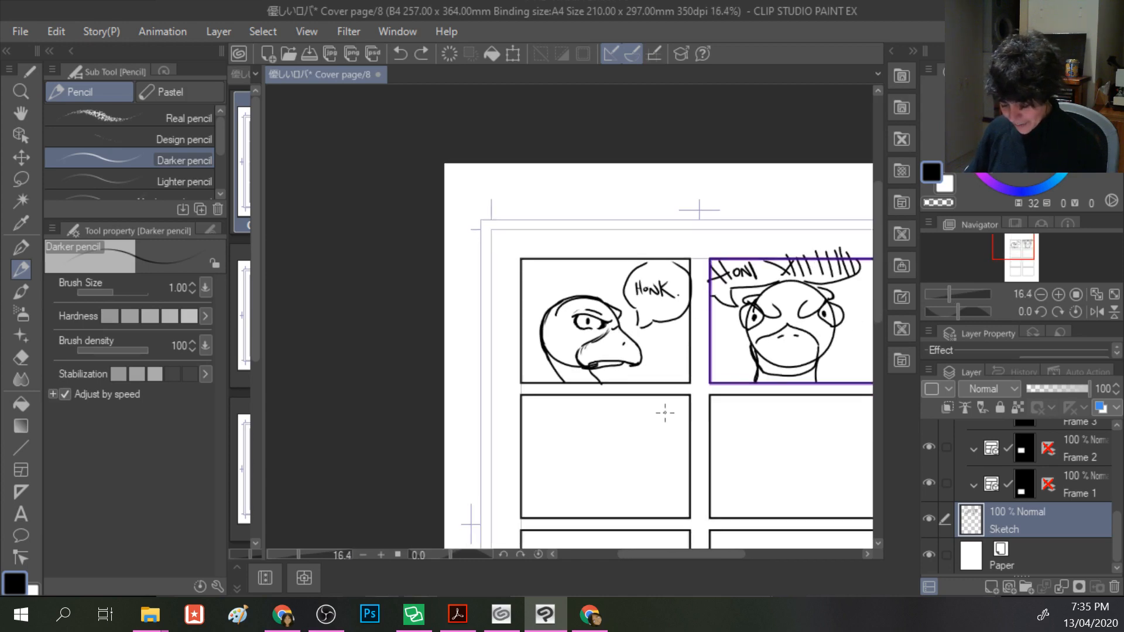
{"action": "scroll", "coordinate": [645, 432], "scroll_direction": "up", "scroll_amount": 4}
{"action": "left_click_drag", "start_coordinate": [544, 444], "coordinate": [442, 387]}
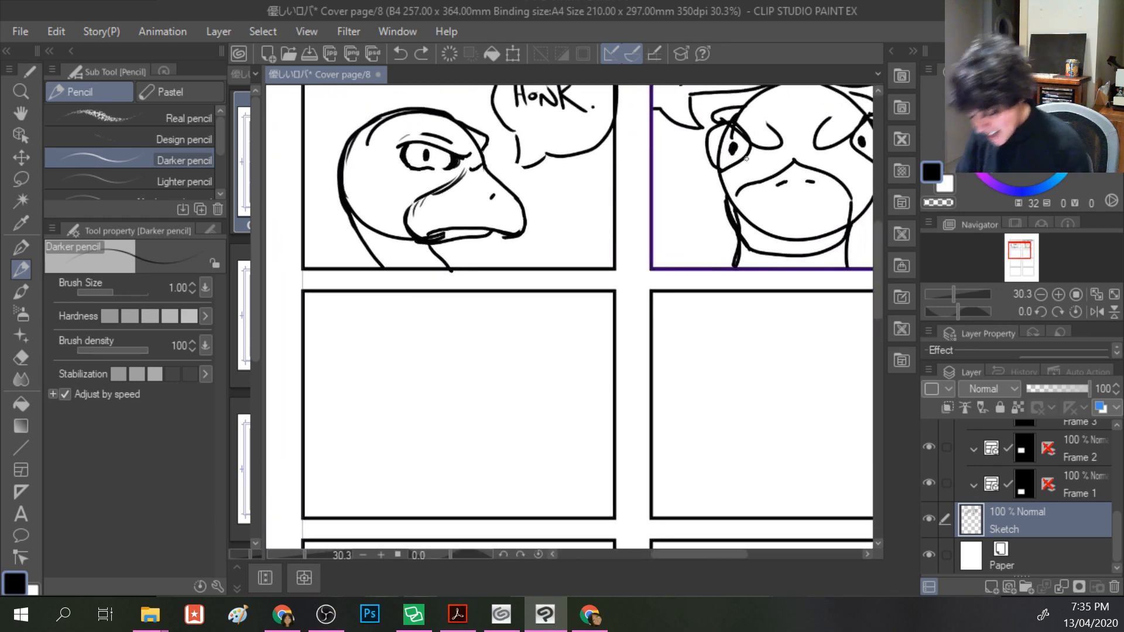
{"action": "mouse_move", "coordinate": [757, 140]}
{"action": "left_mouse_down"}
{"action": "mouse_move", "coordinate": [714, 166]}
{"action": "mouse_move", "coordinate": [722, 174]}
{"action": "mouse_move", "coordinate": [741, 165]}
{"action": "left_mouse_up"}
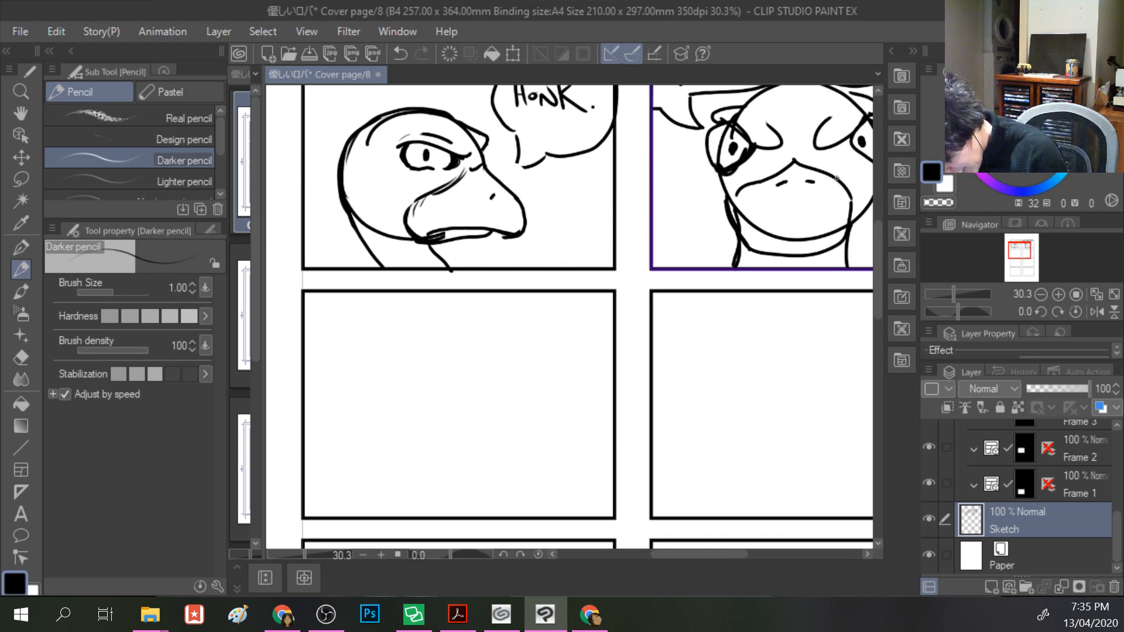
{"action": "mouse_move", "coordinate": [835, 168]}
{"action": "left_mouse_down"}
{"action": "mouse_move", "coordinate": [786, 160]}
{"action": "mouse_move", "coordinate": [830, 162]}
{"action": "mouse_move", "coordinate": [811, 149]}
{"action": "mouse_move", "coordinate": [823, 159]}
{"action": "left_mouse_up"}
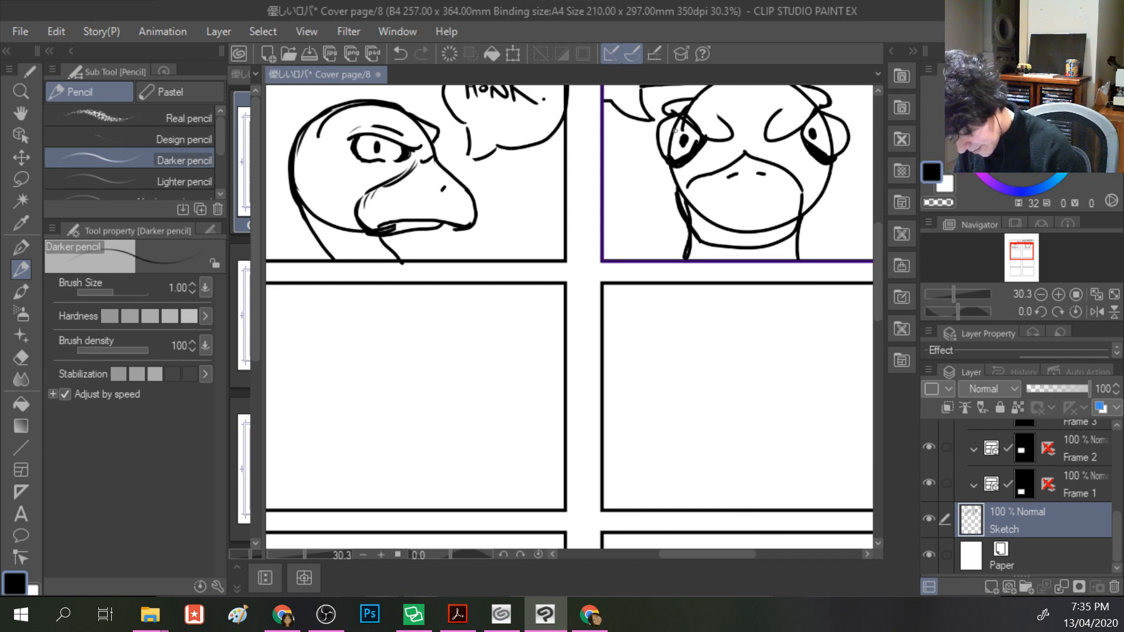
- Draw a small solid black bird silhouette with beak, body and two feet in the empty panel below the first bird
{"action": "mouse_move", "coordinate": [348, 316]}
{"action": "left_mouse_down"}
{"action": "mouse_move", "coordinate": [456, 283]}
{"action": "mouse_move", "coordinate": [522, 284]}
{"action": "left_mouse_up"}
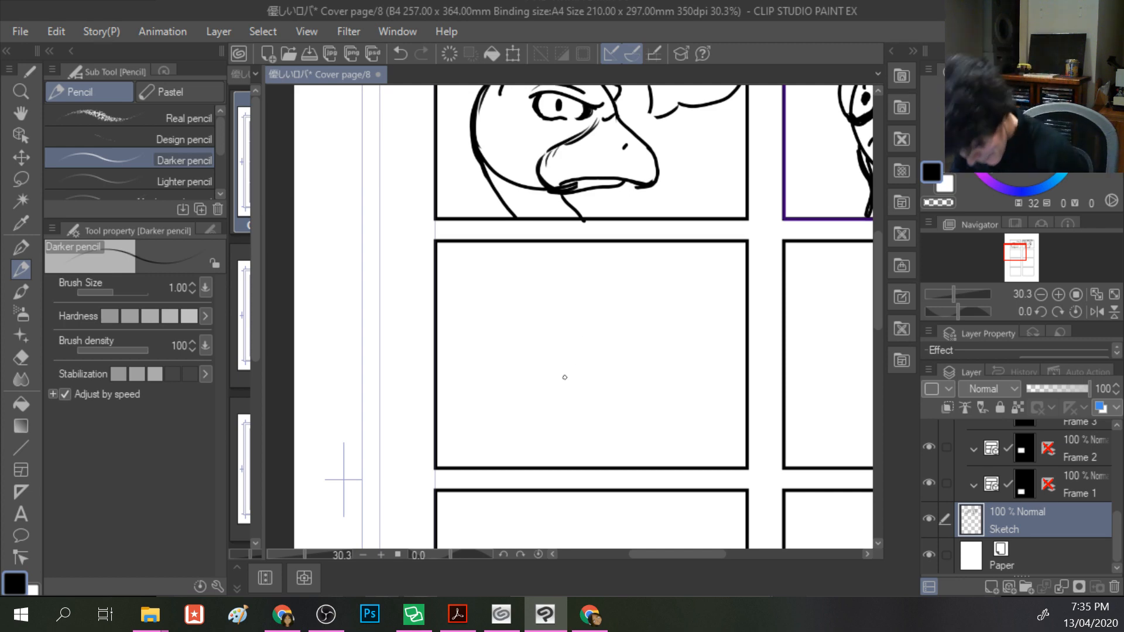
{"action": "mouse_move", "coordinate": [556, 374]}
{"action": "left_mouse_down"}
{"action": "mouse_move", "coordinate": [584, 381]}
{"action": "mouse_move", "coordinate": [573, 392]}
{"action": "mouse_move", "coordinate": [562, 373]}
{"action": "mouse_move", "coordinate": [551, 402]}
{"action": "mouse_move", "coordinate": [570, 373]}
{"action": "mouse_move", "coordinate": [579, 399]}
{"action": "mouse_move", "coordinate": [584, 382]}
{"action": "mouse_move", "coordinate": [581, 420]}
{"action": "left_mouse_up"}
{"action": "mouse_move", "coordinate": [594, 370]}
{"action": "left_mouse_down"}
{"action": "mouse_move", "coordinate": [579, 407]}
{"action": "mouse_move", "coordinate": [591, 385]}
{"action": "mouse_move", "coordinate": [580, 395]}
{"action": "mouse_move", "coordinate": [586, 385]}
{"action": "mouse_move", "coordinate": [580, 409]}
{"action": "mouse_move", "coordinate": [597, 382]}
{"action": "mouse_move", "coordinate": [584, 414]}
{"action": "mouse_move", "coordinate": [577, 439]}
{"action": "left_mouse_up"}
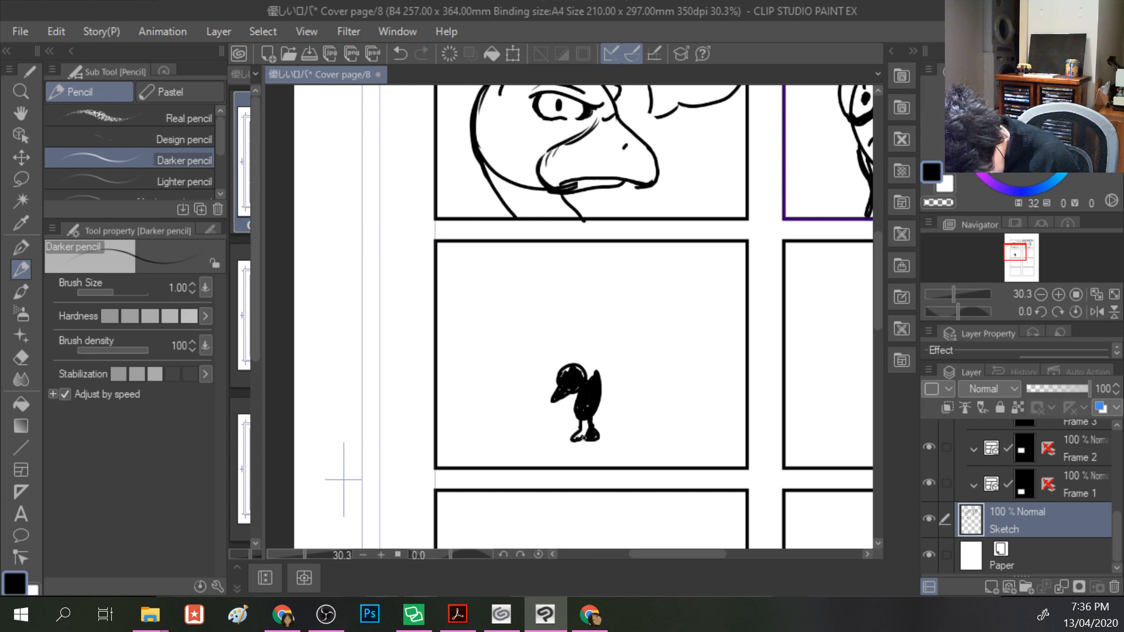
{"action": "left_click_drag", "start_coordinate": [589, 419], "coordinate": [597, 384]}
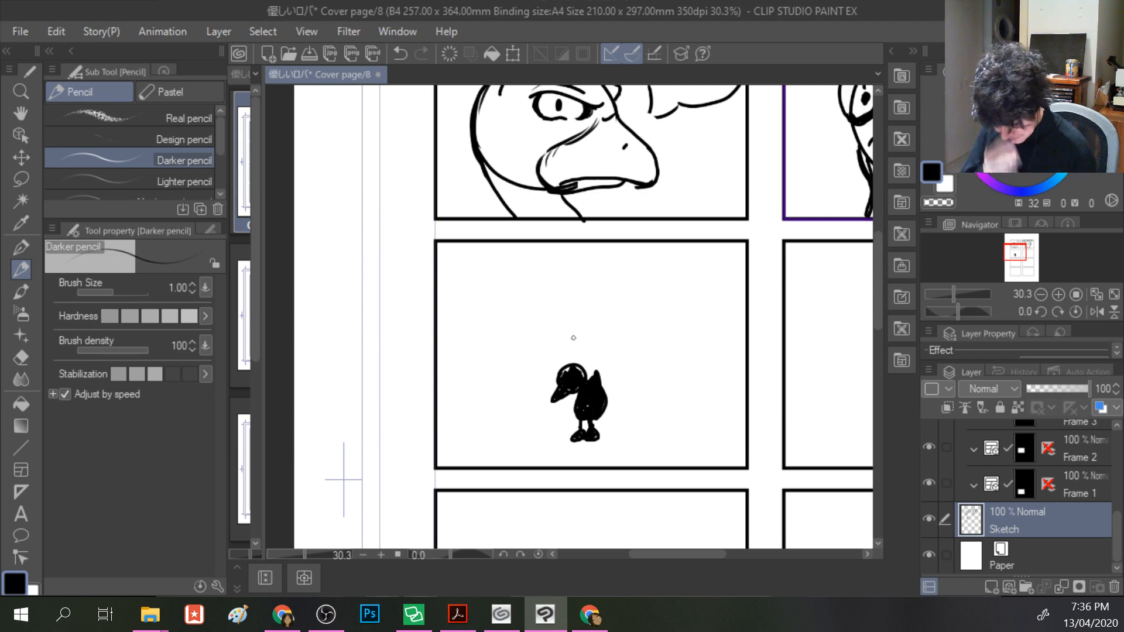
- Draw wavy noise lines around the bird silhouette's head and a speech bubble tail just above its back
{"action": "mouse_move", "coordinate": [547, 364]}
{"action": "left_mouse_down"}
{"action": "mouse_move", "coordinate": [531, 351]}
{"action": "mouse_move", "coordinate": [564, 346]}
{"action": "mouse_move", "coordinate": [558, 329]}
{"action": "mouse_move", "coordinate": [599, 335]}
{"action": "left_mouse_up"}
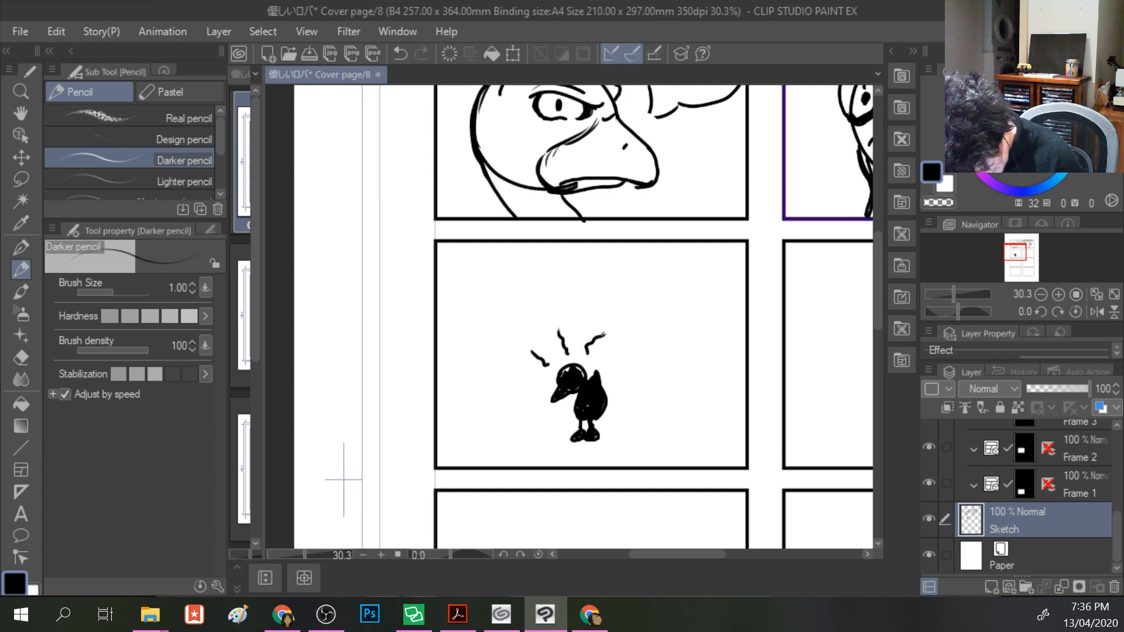
{"action": "left_click_drag", "start_coordinate": [540, 380], "coordinate": [520, 379]}
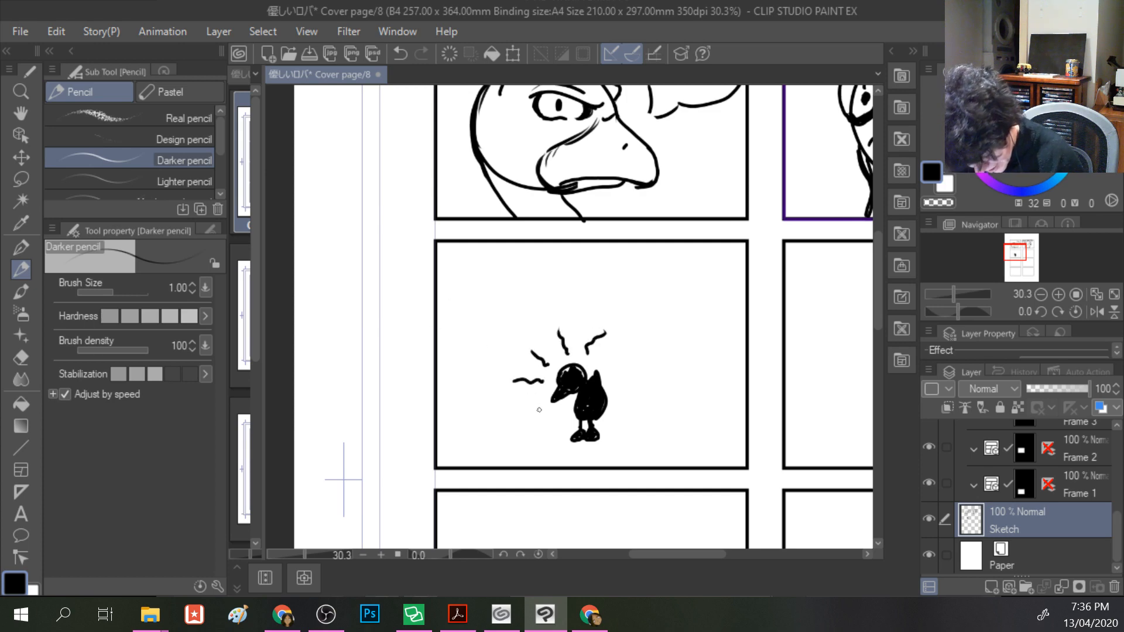
{"action": "mouse_move", "coordinate": [611, 366]}
{"action": "left_mouse_down"}
{"action": "mouse_move", "coordinate": [616, 339]}
{"action": "mouse_move", "coordinate": [644, 356]}
{"action": "left_mouse_up"}
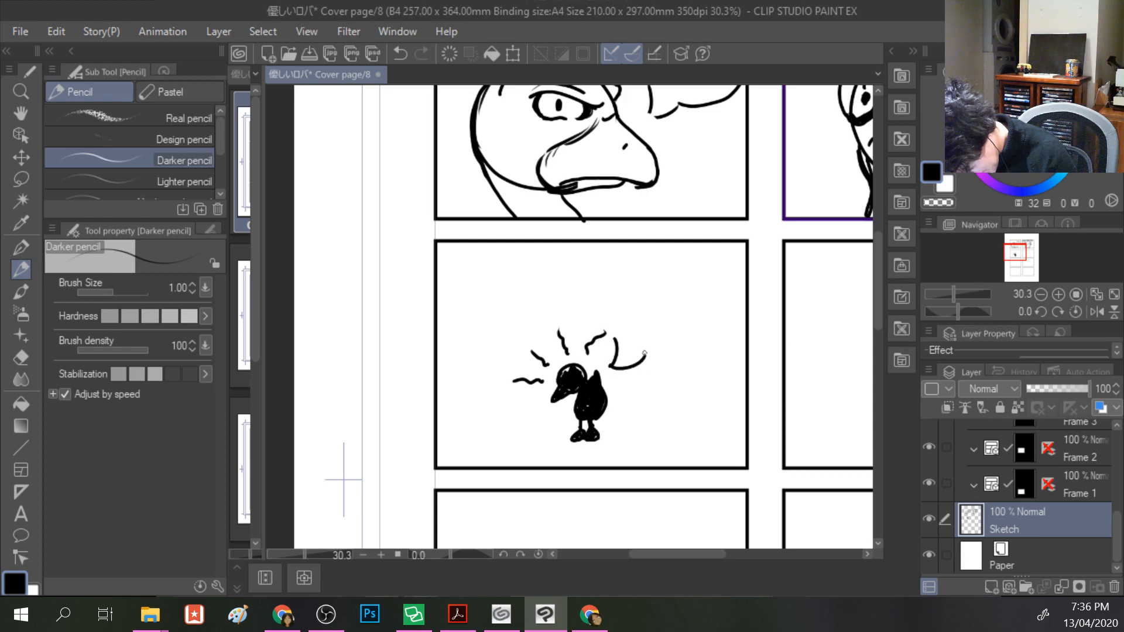
- Letter two rows of "HONK HONK" above the bubble tail in the silhouette's panel
{"action": "mouse_move", "coordinate": [615, 258]}
{"action": "left_mouse_down"}
{"action": "mouse_move", "coordinate": [616, 275]}
{"action": "mouse_move", "coordinate": [624, 271]}
{"action": "left_mouse_up"}
{"action": "left_click_drag", "start_coordinate": [616, 268], "coordinate": [646, 261]}
{"action": "left_click", "coordinate": [650, 267]}
{"action": "left_click_drag", "start_coordinate": [651, 255], "coordinate": [650, 264]}
{"action": "left_click_drag", "start_coordinate": [652, 263], "coordinate": [679, 271]}
{"action": "left_click_drag", "start_coordinate": [672, 262], "coordinate": [685, 260]}
{"action": "left_click_drag", "start_coordinate": [692, 269], "coordinate": [706, 264]}
{"action": "left_click_drag", "start_coordinate": [707, 262], "coordinate": [725, 270]}
{"action": "left_click_drag", "start_coordinate": [614, 284], "coordinate": [622, 296]}
{"action": "mouse_move", "coordinate": [615, 291]}
{"action": "left_mouse_down"}
{"action": "mouse_move", "coordinate": [650, 281]}
{"action": "mouse_move", "coordinate": [652, 295]}
{"action": "left_mouse_up"}
{"action": "mouse_move", "coordinate": [662, 280]}
{"action": "left_mouse_down"}
{"action": "mouse_move", "coordinate": [662, 295]}
{"action": "mouse_move", "coordinate": [671, 292]}
{"action": "left_mouse_up"}
{"action": "left_click_drag", "start_coordinate": [679, 274], "coordinate": [679, 291]}
{"action": "mouse_move", "coordinate": [672, 285]}
{"action": "left_mouse_down"}
{"action": "mouse_move", "coordinate": [707, 276]}
{"action": "mouse_move", "coordinate": [708, 287]}
{"action": "left_mouse_up"}
{"action": "left_click_drag", "start_coordinate": [709, 285], "coordinate": [720, 293]}
- Letter a third and fourth row of "HONK HONK" beneath the first two rows
{"action": "left_click_drag", "start_coordinate": [626, 309], "coordinate": [633, 320]}
{"action": "left_click_drag", "start_coordinate": [626, 315], "coordinate": [634, 315]}
{"action": "left_click_drag", "start_coordinate": [637, 312], "coordinate": [651, 316]}
{"action": "left_click_drag", "start_coordinate": [653, 305], "coordinate": [658, 319]}
{"action": "left_click_drag", "start_coordinate": [672, 305], "coordinate": [683, 319]}
{"action": "left_click_drag", "start_coordinate": [691, 302], "coordinate": [694, 311]}
{"action": "left_click_drag", "start_coordinate": [700, 307], "coordinate": [716, 304]}
{"action": "mouse_move", "coordinate": [719, 296]}
{"action": "left_mouse_down"}
{"action": "mouse_move", "coordinate": [720, 311]}
{"action": "mouse_move", "coordinate": [730, 295]}
{"action": "left_mouse_up"}
{"action": "left_click_drag", "start_coordinate": [723, 303], "coordinate": [732, 316]}
{"action": "left_click_drag", "start_coordinate": [635, 327], "coordinate": [637, 342]}
{"action": "mouse_move", "coordinate": [644, 325]}
{"action": "left_mouse_down"}
{"action": "mouse_move", "coordinate": [646, 341]}
{"action": "mouse_move", "coordinate": [650, 331]}
{"action": "left_mouse_up"}
{"action": "left_click_drag", "start_coordinate": [654, 332], "coordinate": [667, 340]}
{"action": "mouse_move", "coordinate": [669, 339]}
{"action": "left_mouse_down"}
{"action": "mouse_move", "coordinate": [672, 322]}
{"action": "mouse_move", "coordinate": [673, 342]}
{"action": "left_mouse_up"}
{"action": "left_click_drag", "start_coordinate": [684, 324], "coordinate": [698, 340]}
{"action": "left_click_drag", "start_coordinate": [706, 323], "coordinate": [707, 338]}
{"action": "left_click_drag", "start_coordinate": [697, 332], "coordinate": [720, 336]}
{"action": "mouse_move", "coordinate": [720, 326]}
{"action": "left_mouse_down"}
{"action": "mouse_move", "coordinate": [729, 322]}
{"action": "mouse_move", "coordinate": [732, 337]}
{"action": "left_mouse_up"}
{"action": "left_click_drag", "start_coordinate": [741, 319], "coordinate": [742, 338]}
- Letter a last single "HONK" under the rows and outline the speech bubble with curves along its side and underside
{"action": "mouse_move", "coordinate": [665, 351]}
{"action": "left_mouse_down"}
{"action": "mouse_move", "coordinate": [663, 368]}
{"action": "mouse_move", "coordinate": [673, 364]}
{"action": "left_mouse_up"}
{"action": "left_click_drag", "start_coordinate": [667, 360], "coordinate": [682, 358]}
{"action": "left_click_drag", "start_coordinate": [687, 361], "coordinate": [702, 342]}
{"action": "left_click_drag", "start_coordinate": [702, 344], "coordinate": [700, 359]}
{"action": "left_click_drag", "start_coordinate": [712, 341], "coordinate": [717, 359]}
{"action": "mouse_move", "coordinate": [616, 333]}
{"action": "left_mouse_down"}
{"action": "mouse_move", "coordinate": [597, 255]}
{"action": "mouse_move", "coordinate": [609, 251]}
{"action": "left_mouse_up"}
{"action": "mouse_move", "coordinate": [644, 355]}
{"action": "left_mouse_down"}
{"action": "mouse_move", "coordinate": [737, 375]}
{"action": "mouse_move", "coordinate": [741, 360]}
{"action": "left_mouse_up"}
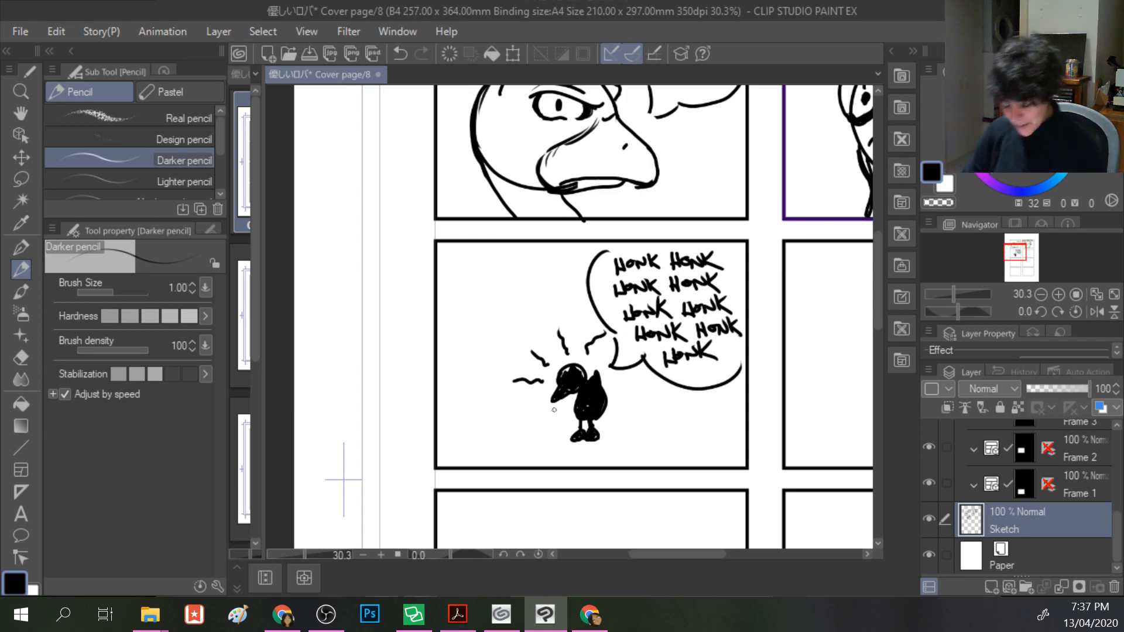
- Sketch the building scenery around the bird silhouette with upright walls, window frames and curved, crossed ground lines
{"action": "mouse_move", "coordinate": [573, 408]}
{"action": "left_mouse_down"}
{"action": "mouse_move", "coordinate": [521, 413]}
{"action": "mouse_move", "coordinate": [518, 337]}
{"action": "left_mouse_up"}
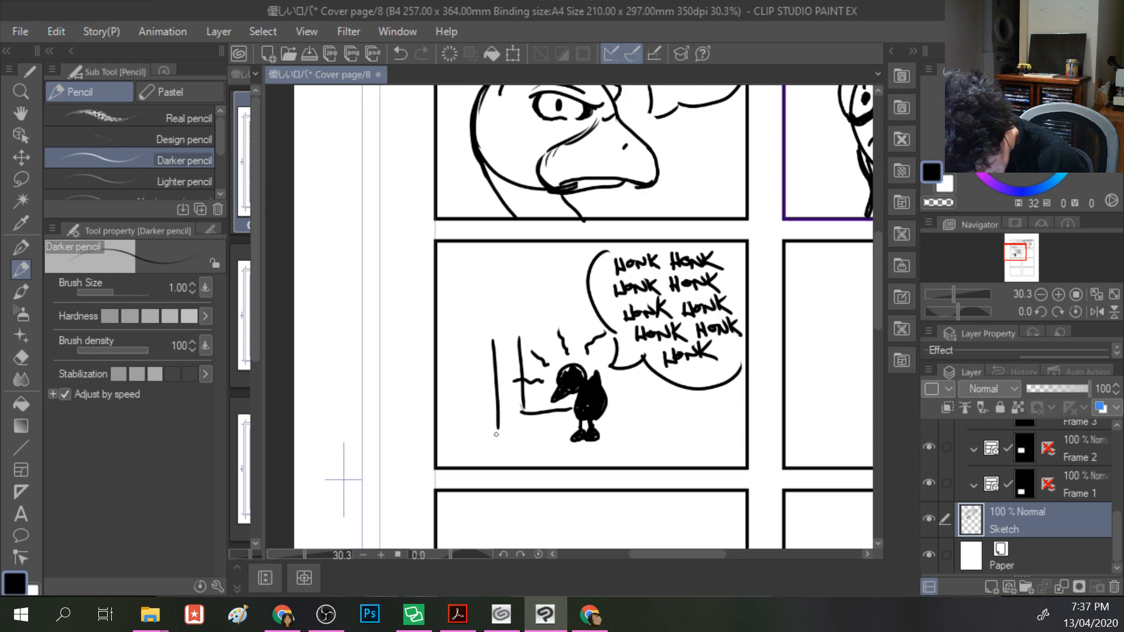
{"action": "left_click_drag", "start_coordinate": [496, 433], "coordinate": [501, 467]}
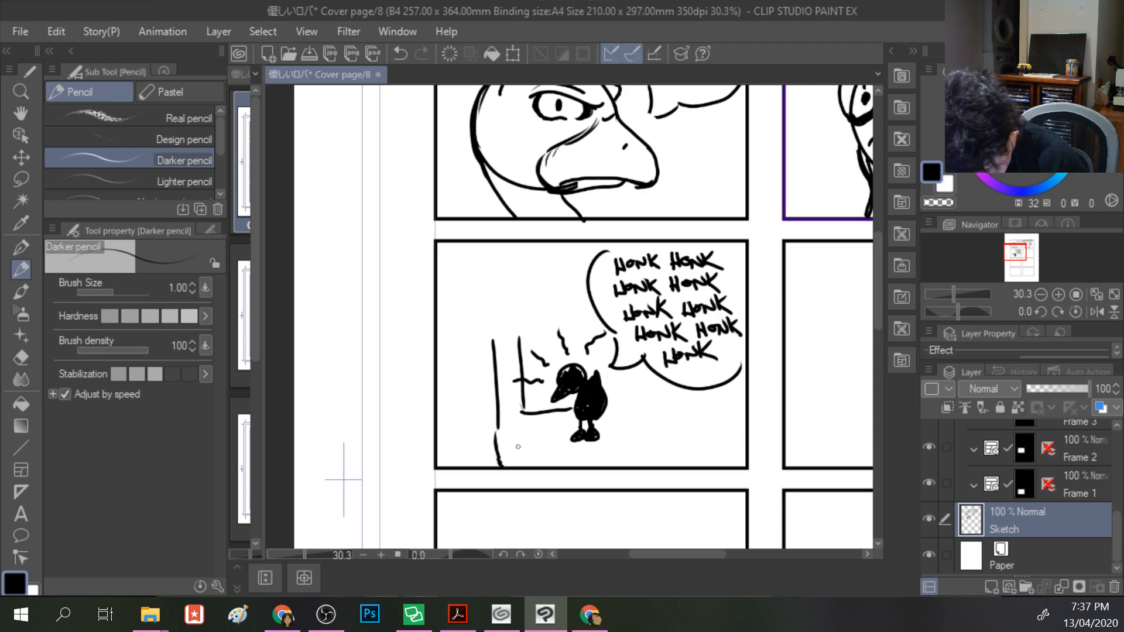
{"action": "mouse_move", "coordinate": [615, 404]}
{"action": "left_mouse_down"}
{"action": "mouse_move", "coordinate": [635, 403]}
{"action": "mouse_move", "coordinate": [627, 378]}
{"action": "mouse_move", "coordinate": [646, 362]}
{"action": "mouse_move", "coordinate": [687, 398]}
{"action": "mouse_move", "coordinate": [706, 379]}
{"action": "mouse_move", "coordinate": [726, 452]}
{"action": "left_mouse_up"}
{"action": "mouse_move", "coordinate": [523, 434]}
{"action": "left_mouse_down"}
{"action": "mouse_move", "coordinate": [684, 432]}
{"action": "mouse_move", "coordinate": [552, 443]}
{"action": "left_mouse_up"}
{"action": "left_click_drag", "start_coordinate": [667, 405], "coordinate": [647, 450]}
{"action": "left_click_drag", "start_coordinate": [564, 417], "coordinate": [549, 465]}
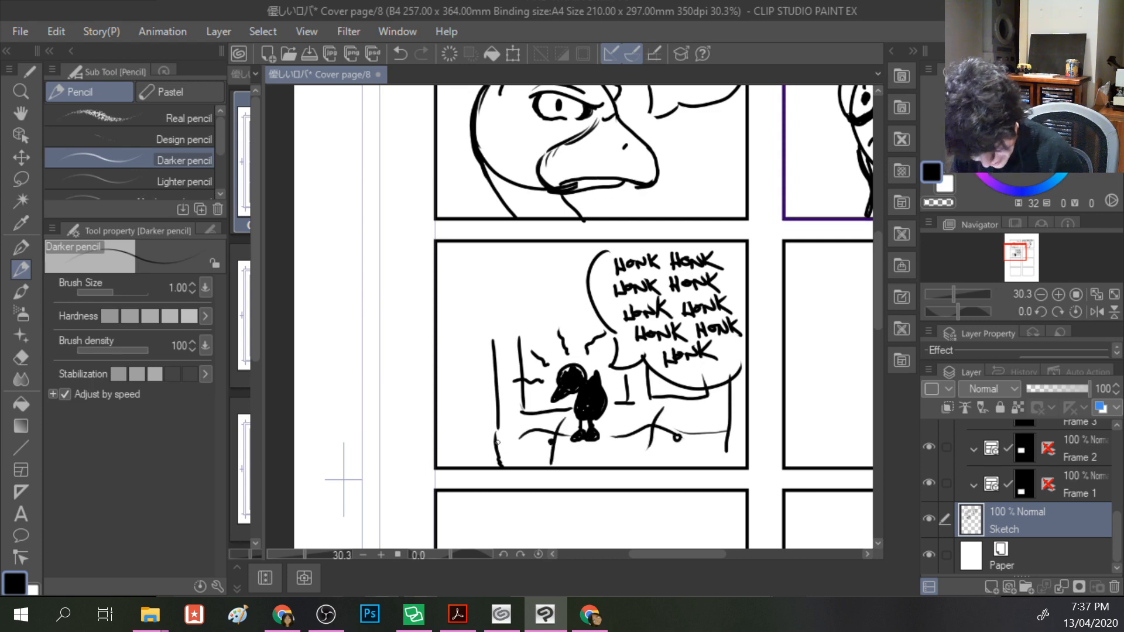
- Draw two pointed tower roofs above the walls, fill them with curved tile lines and add bars to the windows
{"action": "mouse_move", "coordinate": [494, 338]}
{"action": "left_mouse_down"}
{"action": "mouse_move", "coordinate": [459, 345]}
{"action": "mouse_move", "coordinate": [491, 246]}
{"action": "mouse_move", "coordinate": [559, 306]}
{"action": "mouse_move", "coordinate": [535, 333]}
{"action": "left_mouse_up"}
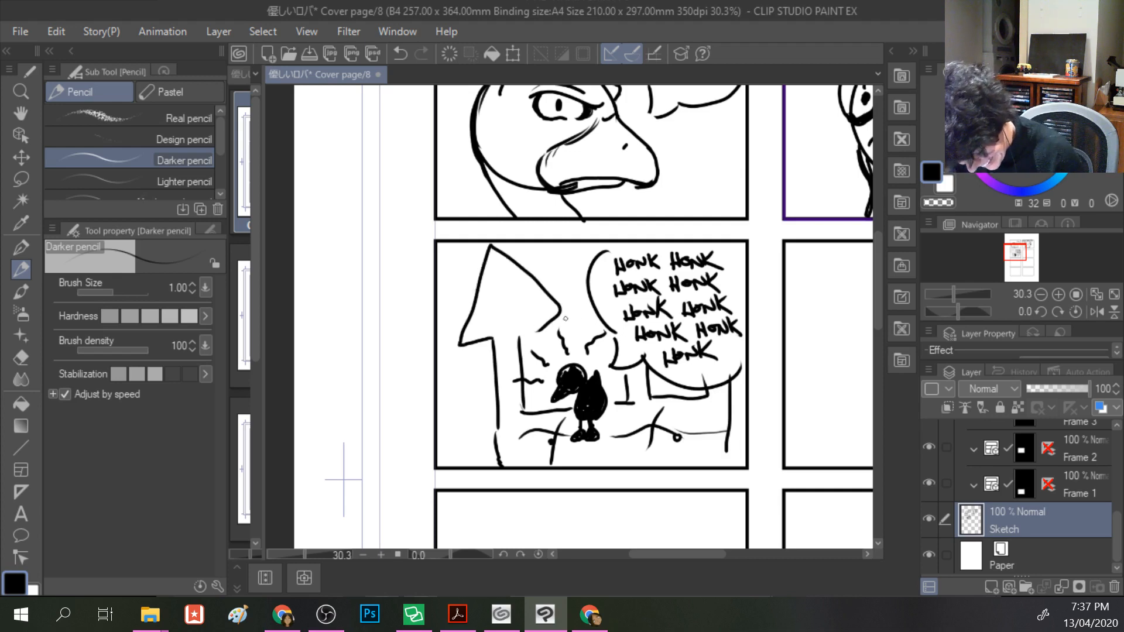
{"action": "mouse_move", "coordinate": [603, 321]}
{"action": "left_mouse_down"}
{"action": "mouse_move", "coordinate": [581, 284]}
{"action": "mouse_move", "coordinate": [603, 253]}
{"action": "left_mouse_up"}
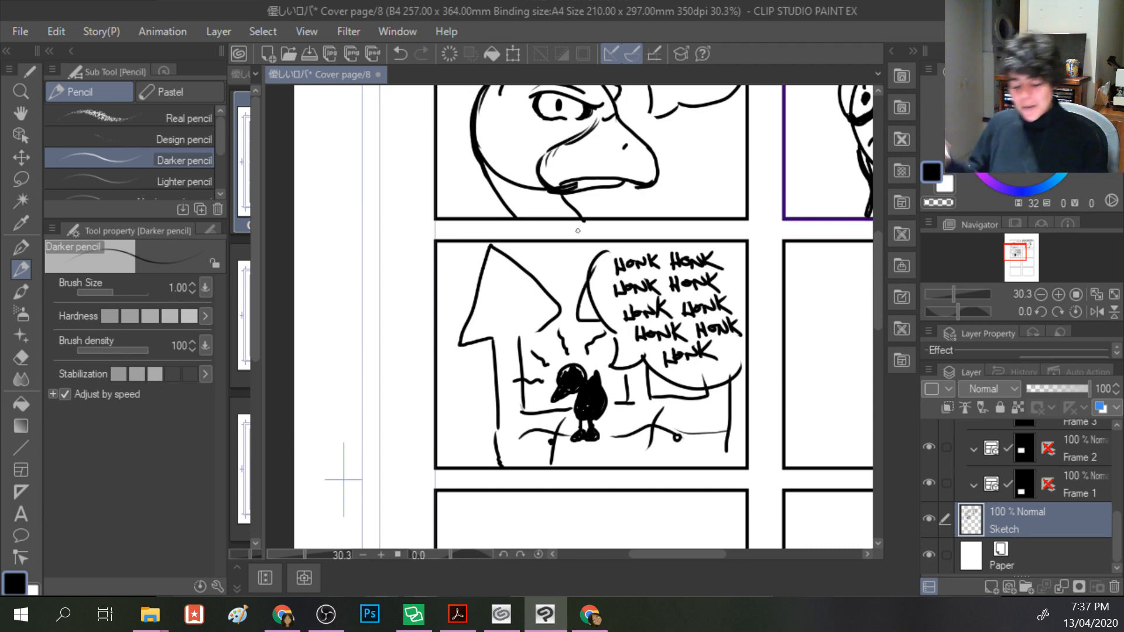
{"action": "mouse_move", "coordinate": [546, 295]}
{"action": "left_mouse_down"}
{"action": "mouse_move", "coordinate": [460, 324]}
{"action": "mouse_move", "coordinate": [476, 302]}
{"action": "left_mouse_up"}
{"action": "mouse_move", "coordinate": [521, 272]}
{"action": "left_mouse_down"}
{"action": "mouse_move", "coordinate": [499, 255]}
{"action": "mouse_move", "coordinate": [488, 271]}
{"action": "mouse_move", "coordinate": [491, 257]}
{"action": "mouse_move", "coordinate": [496, 295]}
{"action": "mouse_move", "coordinate": [522, 274]}
{"action": "mouse_move", "coordinate": [604, 295]}
{"action": "mouse_move", "coordinate": [579, 307]}
{"action": "left_mouse_up"}
{"action": "mouse_move", "coordinate": [593, 301]}
{"action": "left_mouse_down"}
{"action": "mouse_move", "coordinate": [581, 306]}
{"action": "mouse_move", "coordinate": [594, 308]}
{"action": "left_mouse_up"}
{"action": "mouse_move", "coordinate": [530, 336]}
{"action": "left_mouse_down"}
{"action": "mouse_move", "coordinate": [542, 407]}
{"action": "mouse_move", "coordinate": [574, 403]}
{"action": "left_mouse_up"}
{"action": "left_click_drag", "start_coordinate": [654, 376], "coordinate": [663, 398]}
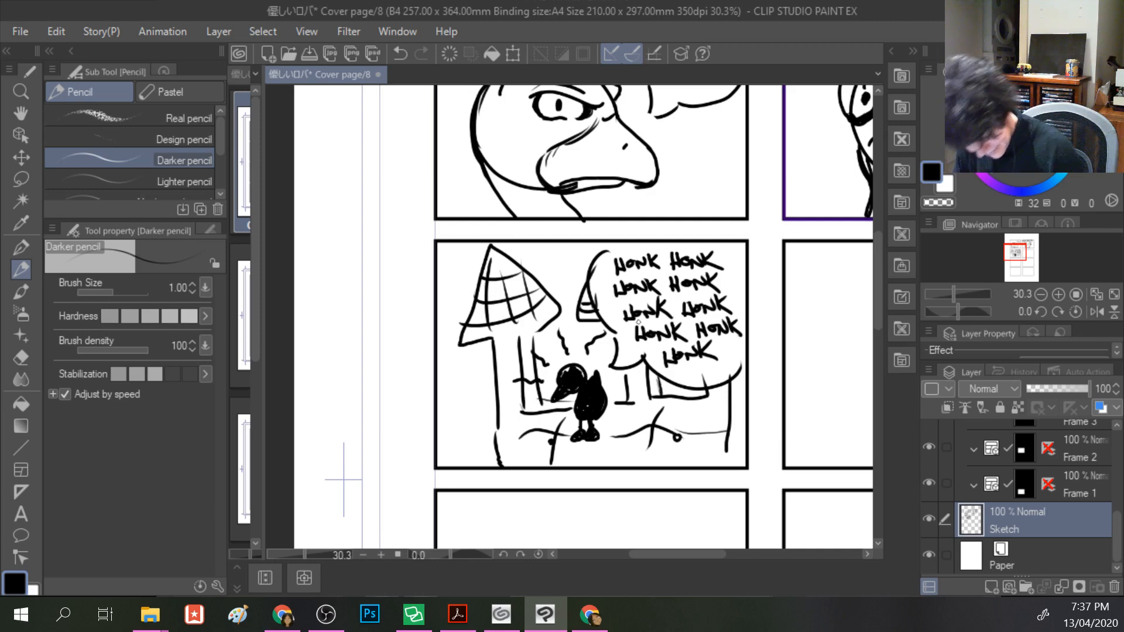
- Add a long ground line beneath the silhouette and rough shading strokes beside both outer walls and the pointed roof
{"action": "mouse_move", "coordinate": [492, 437]}
{"action": "left_mouse_down"}
{"action": "mouse_move", "coordinate": [553, 456]}
{"action": "mouse_move", "coordinate": [736, 436]}
{"action": "left_mouse_up"}
{"action": "left_click_drag", "start_coordinate": [501, 446], "coordinate": [497, 451]}
{"action": "left_click_drag", "start_coordinate": [732, 393], "coordinate": [743, 469]}
{"action": "left_click_drag", "start_coordinate": [739, 410], "coordinate": [740, 352]}
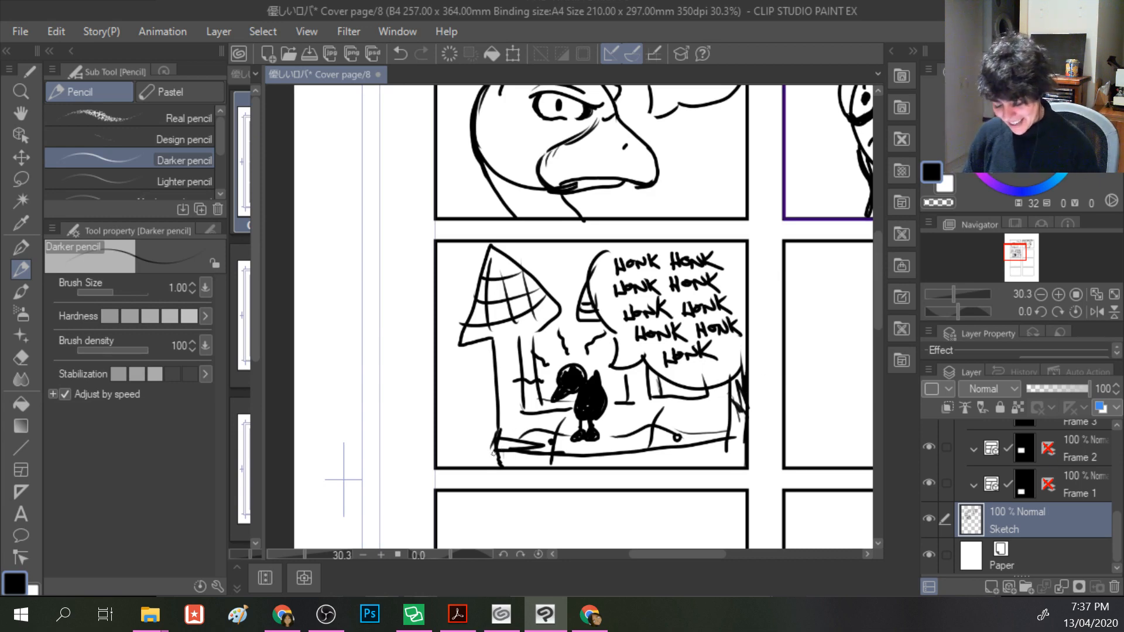
{"action": "left_click_drag", "start_coordinate": [487, 378], "coordinate": [478, 439]}
{"action": "left_click_drag", "start_coordinate": [528, 262], "coordinate": [560, 284]}
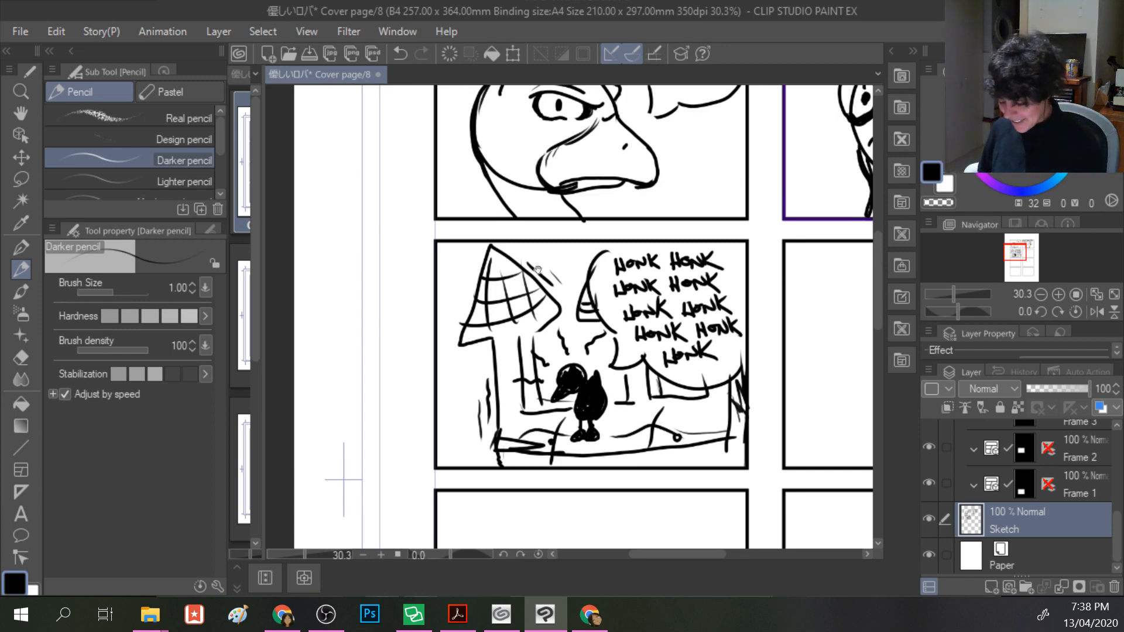
- Draw two round bird heads, a smaller and a larger one, facing each other with touching beaks in the empty fourth panel
{"action": "left_click_drag", "start_coordinate": [678, 352], "coordinate": [424, 310]}
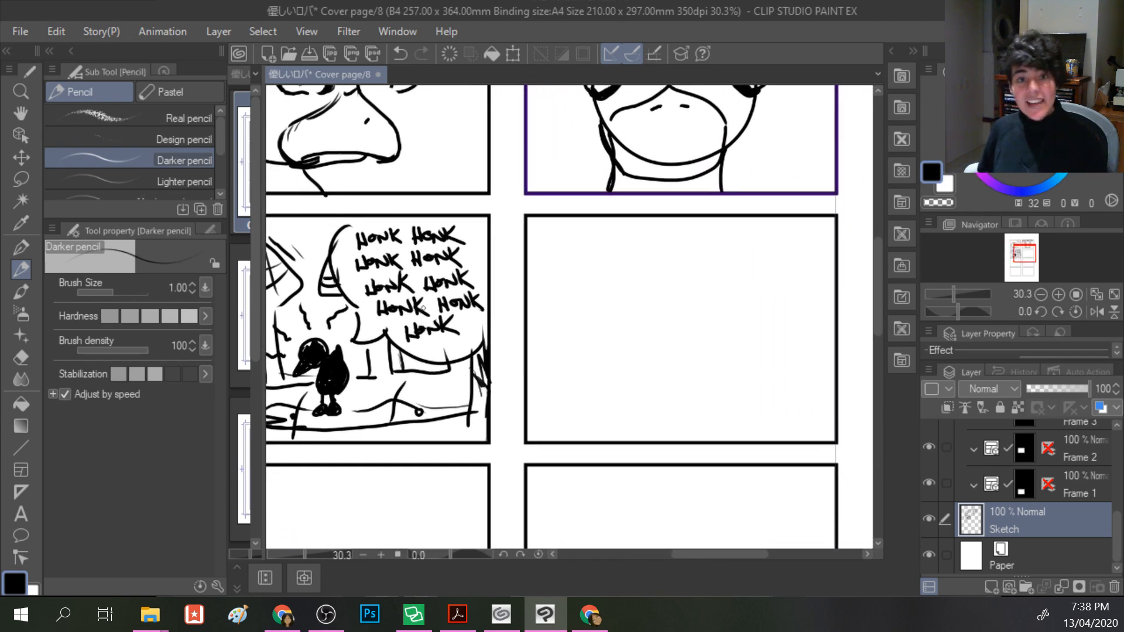
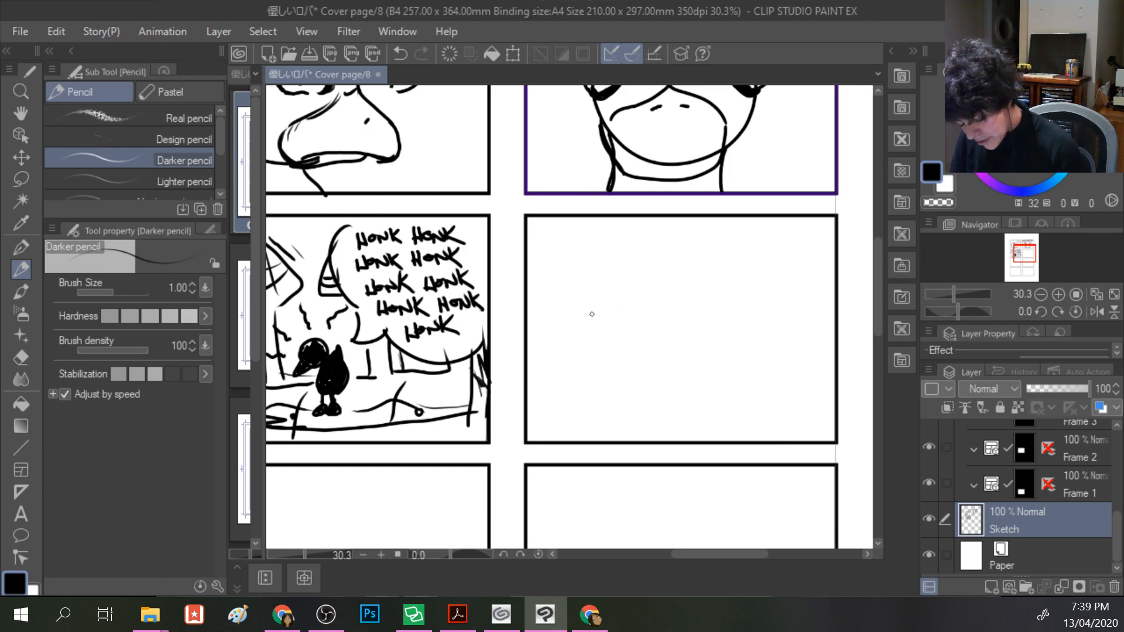
{"action": "mouse_move", "coordinate": [579, 311]}
{"action": "left_mouse_down"}
{"action": "mouse_move", "coordinate": [639, 304]}
{"action": "mouse_move", "coordinate": [594, 360]}
{"action": "mouse_move", "coordinate": [580, 300]}
{"action": "left_mouse_up"}
{"action": "mouse_move", "coordinate": [701, 307]}
{"action": "left_mouse_down"}
{"action": "mouse_move", "coordinate": [783, 333]}
{"action": "mouse_move", "coordinate": [703, 280]}
{"action": "mouse_move", "coordinate": [662, 355]}
{"action": "mouse_move", "coordinate": [716, 342]}
{"action": "mouse_move", "coordinate": [701, 354]}
{"action": "mouse_move", "coordinate": [723, 351]}
{"action": "left_mouse_up"}
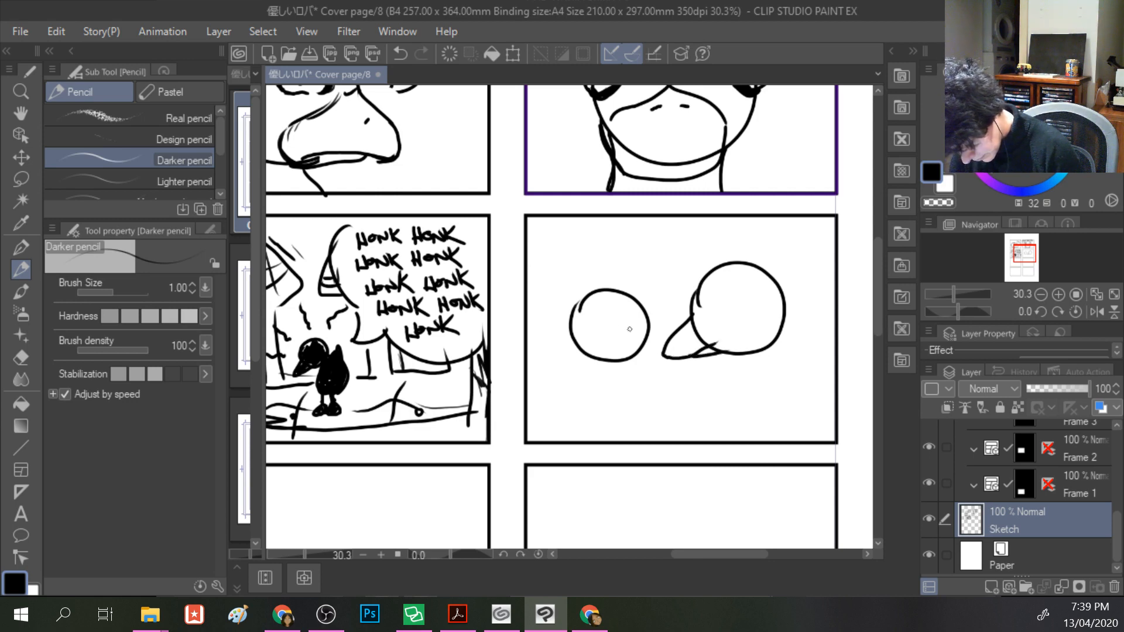
{"action": "mouse_move", "coordinate": [638, 322]}
{"action": "left_mouse_down"}
{"action": "mouse_move", "coordinate": [664, 354]}
{"action": "mouse_move", "coordinate": [627, 355]}
{"action": "mouse_move", "coordinate": [610, 344]}
{"action": "mouse_move", "coordinate": [619, 340]}
{"action": "mouse_move", "coordinate": [632, 360]}
{"action": "mouse_move", "coordinate": [608, 359]}
{"action": "left_mouse_up"}
{"action": "left_click_drag", "start_coordinate": [711, 342], "coordinate": [737, 344]}
{"action": "mouse_move", "coordinate": [648, 323]}
{"action": "left_mouse_down"}
{"action": "mouse_move", "coordinate": [617, 319]}
{"action": "mouse_move", "coordinate": [596, 358]}
{"action": "left_mouse_up"}
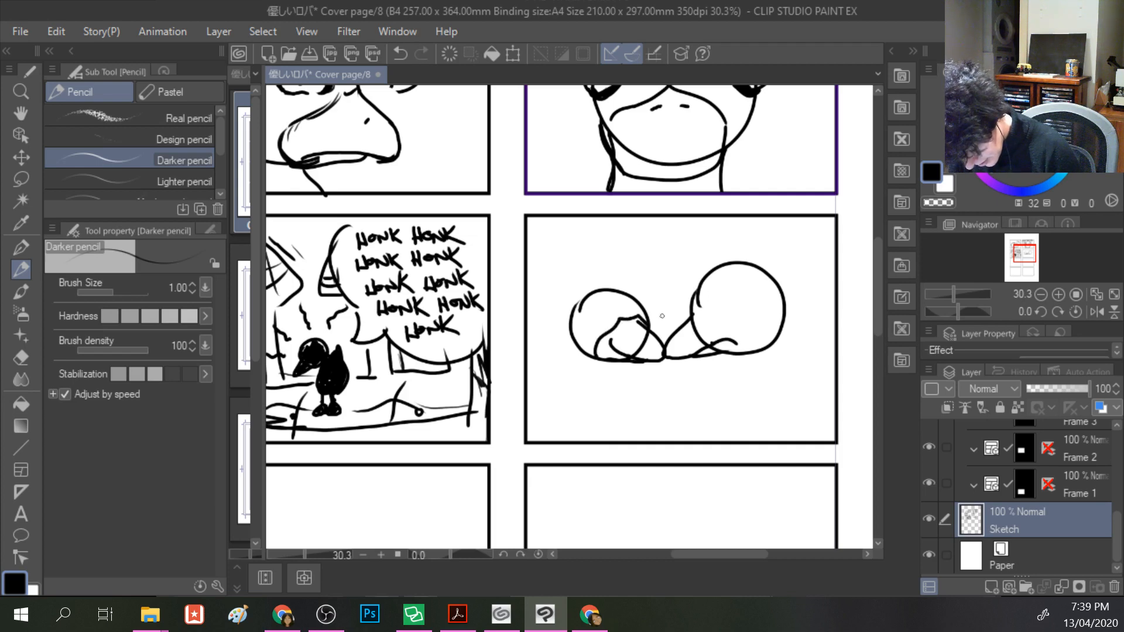
{"action": "mouse_move", "coordinate": [692, 310]}
{"action": "left_mouse_down"}
{"action": "mouse_move", "coordinate": [717, 312]}
{"action": "mouse_move", "coordinate": [760, 342]}
{"action": "mouse_move", "coordinate": [755, 356]}
{"action": "left_mouse_up"}
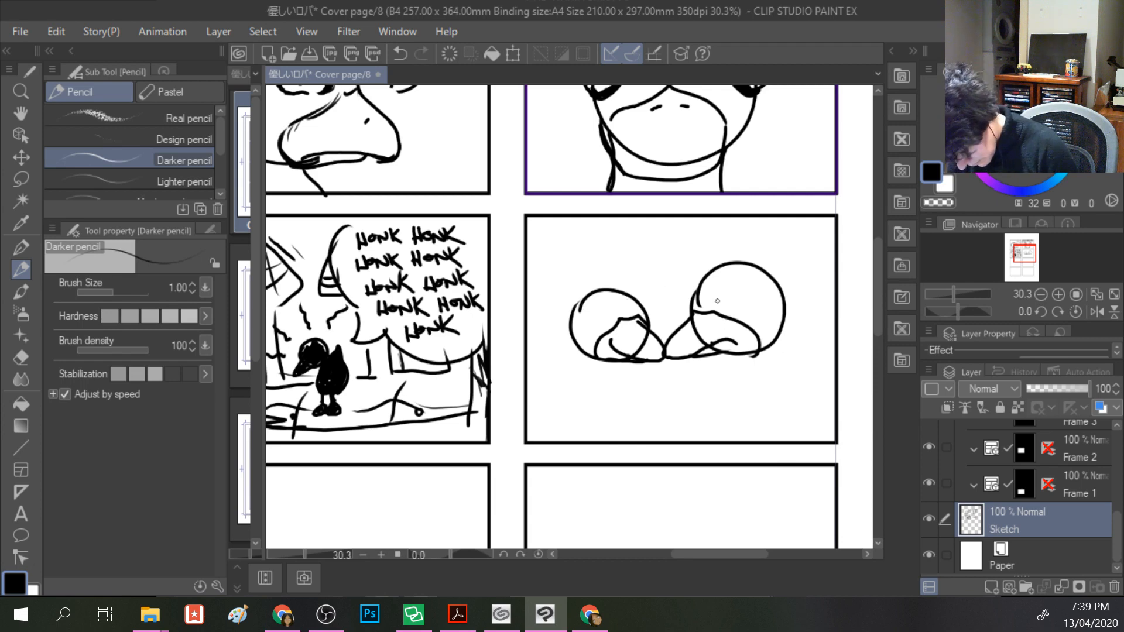
- Add a scowling eye to the larger bird, closed eyes to the smaller one, and curved necks and backs to both
{"action": "mouse_move", "coordinate": [717, 290]}
{"action": "left_mouse_down"}
{"action": "mouse_move", "coordinate": [758, 307]}
{"action": "mouse_move", "coordinate": [720, 311]}
{"action": "mouse_move", "coordinate": [740, 321]}
{"action": "mouse_move", "coordinate": [726, 304]}
{"action": "left_mouse_up"}
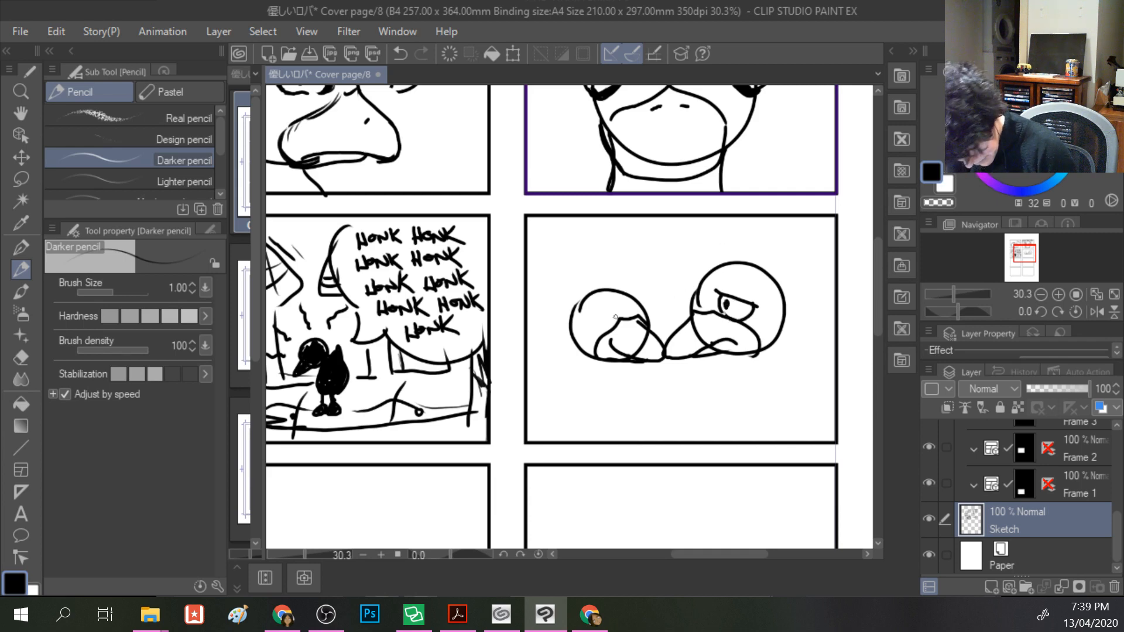
{"action": "left_click_drag", "start_coordinate": [613, 309], "coordinate": [600, 322]}
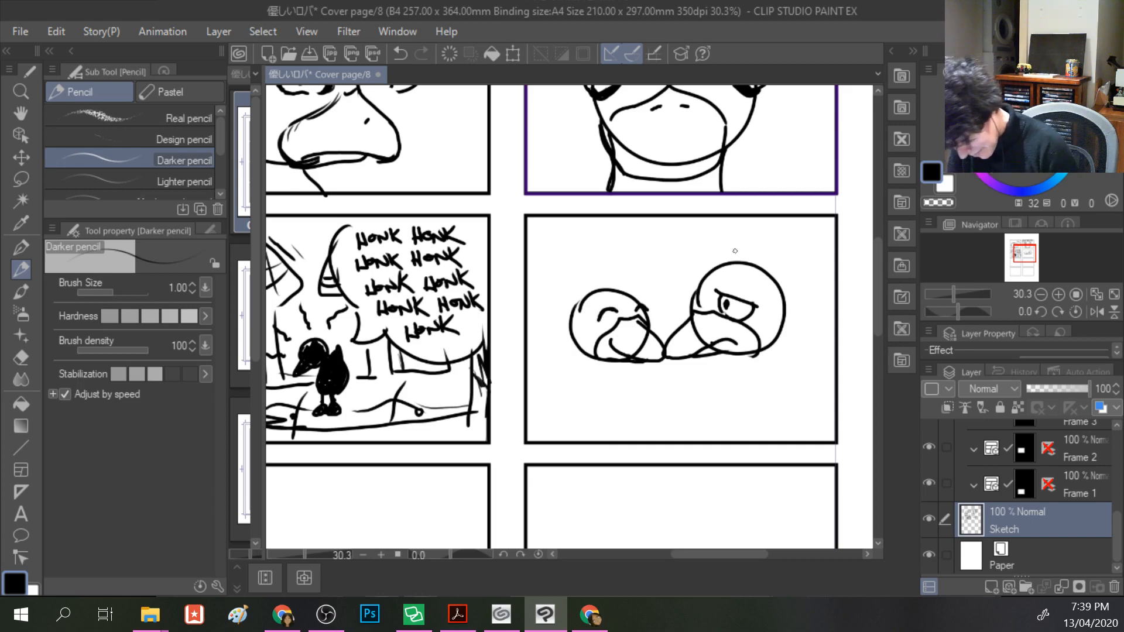
{"action": "left_click_drag", "start_coordinate": [615, 361], "coordinate": [632, 430]}
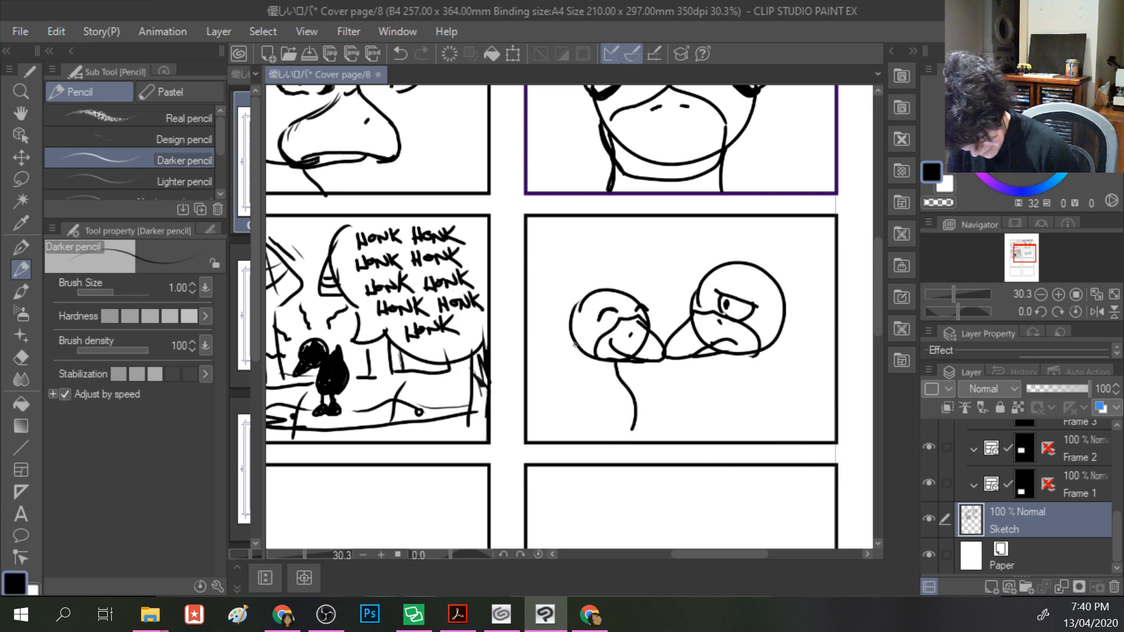
{"action": "mouse_move", "coordinate": [580, 349]}
{"action": "left_mouse_down"}
{"action": "mouse_move", "coordinate": [590, 380]}
{"action": "mouse_move", "coordinate": [529, 376]}
{"action": "mouse_move", "coordinate": [582, 391]}
{"action": "mouse_move", "coordinate": [525, 372]}
{"action": "left_mouse_up"}
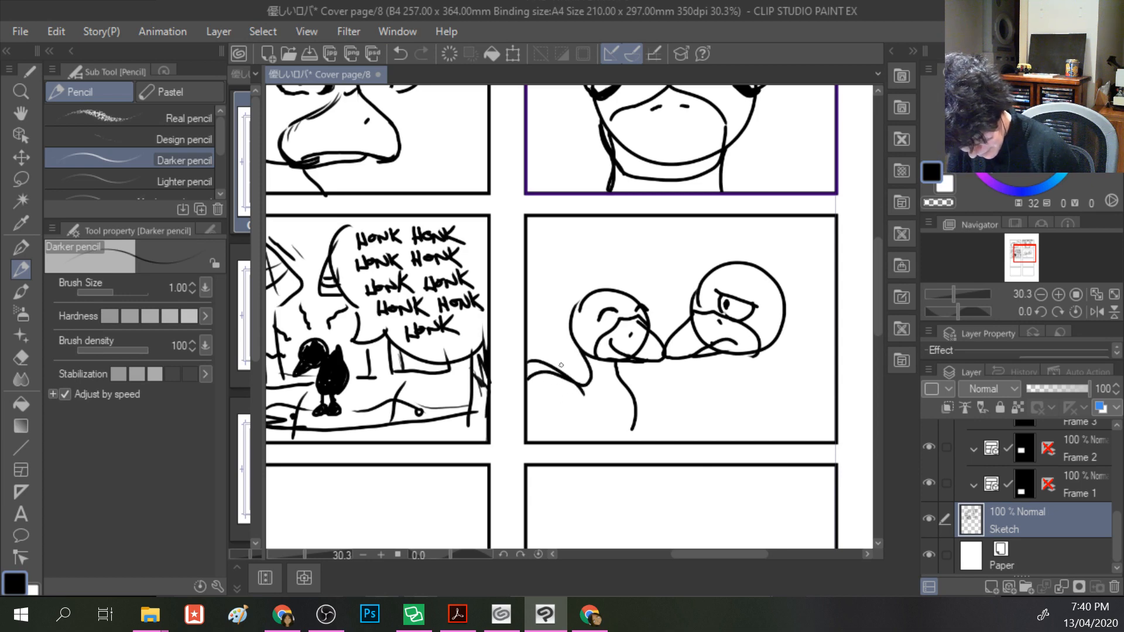
{"action": "mouse_move", "coordinate": [739, 354]}
{"action": "left_mouse_down"}
{"action": "mouse_move", "coordinate": [747, 364]}
{"action": "mouse_move", "coordinate": [707, 440]}
{"action": "left_mouse_up"}
{"action": "mouse_move", "coordinate": [783, 307]}
{"action": "left_mouse_down"}
{"action": "mouse_move", "coordinate": [783, 368]}
{"action": "mouse_move", "coordinate": [798, 391]}
{"action": "mouse_move", "coordinate": [833, 397]}
{"action": "left_mouse_up"}
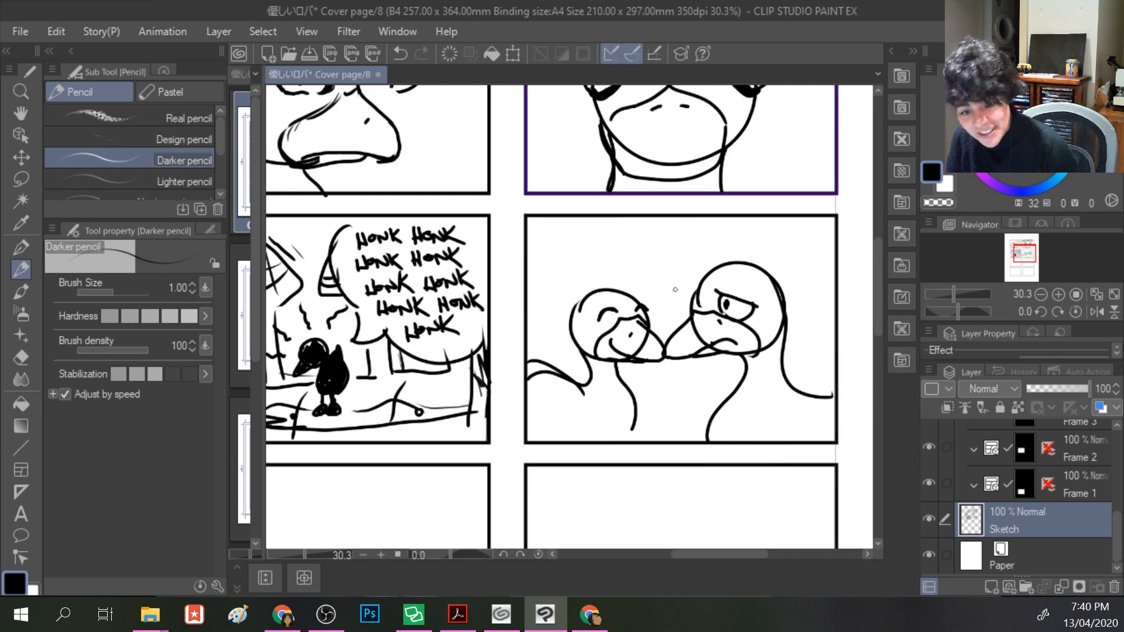
- Draw a speech bubble with a tail to the larger bird's head and letter "HONK..." inside it
{"action": "mouse_move", "coordinate": [684, 293]}
{"action": "left_mouse_down"}
{"action": "mouse_move", "coordinate": [681, 273]}
{"action": "mouse_move", "coordinate": [646, 256]}
{"action": "mouse_move", "coordinate": [689, 263]}
{"action": "left_mouse_up"}
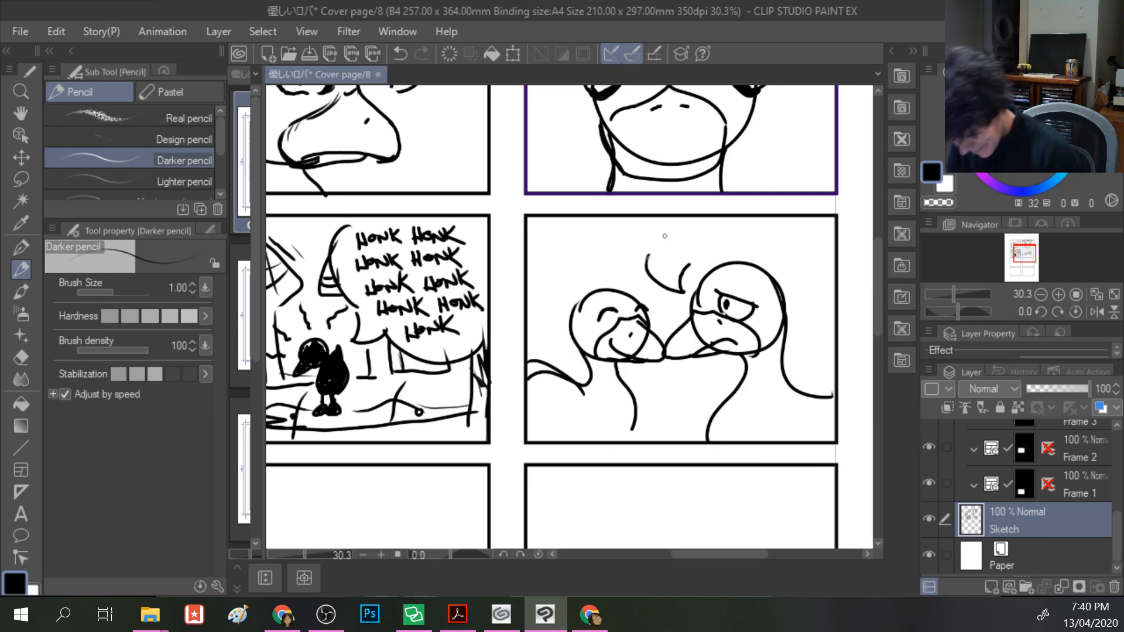
{"action": "mouse_move", "coordinate": [668, 227]}
{"action": "left_mouse_down"}
{"action": "mouse_move", "coordinate": [669, 249]}
{"action": "mouse_move", "coordinate": [680, 249]}
{"action": "mouse_move", "coordinate": [686, 229]}
{"action": "mouse_move", "coordinate": [714, 224]}
{"action": "mouse_move", "coordinate": [723, 235]}
{"action": "mouse_move", "coordinate": [719, 215]}
{"action": "left_mouse_up"}
{"action": "mouse_move", "coordinate": [724, 237]}
{"action": "left_mouse_down"}
{"action": "mouse_move", "coordinate": [739, 213]}
{"action": "mouse_move", "coordinate": [722, 234]}
{"action": "mouse_move", "coordinate": [754, 253]}
{"action": "left_mouse_up"}
{"action": "left_click_drag", "start_coordinate": [649, 253], "coordinate": [641, 217]}
{"action": "mouse_move", "coordinate": [696, 255]}
{"action": "left_mouse_down"}
{"action": "mouse_move", "coordinate": [688, 262]}
{"action": "mouse_move", "coordinate": [720, 270]}
{"action": "mouse_move", "coordinate": [787, 231]}
{"action": "mouse_move", "coordinate": [776, 215]}
{"action": "left_mouse_up"}
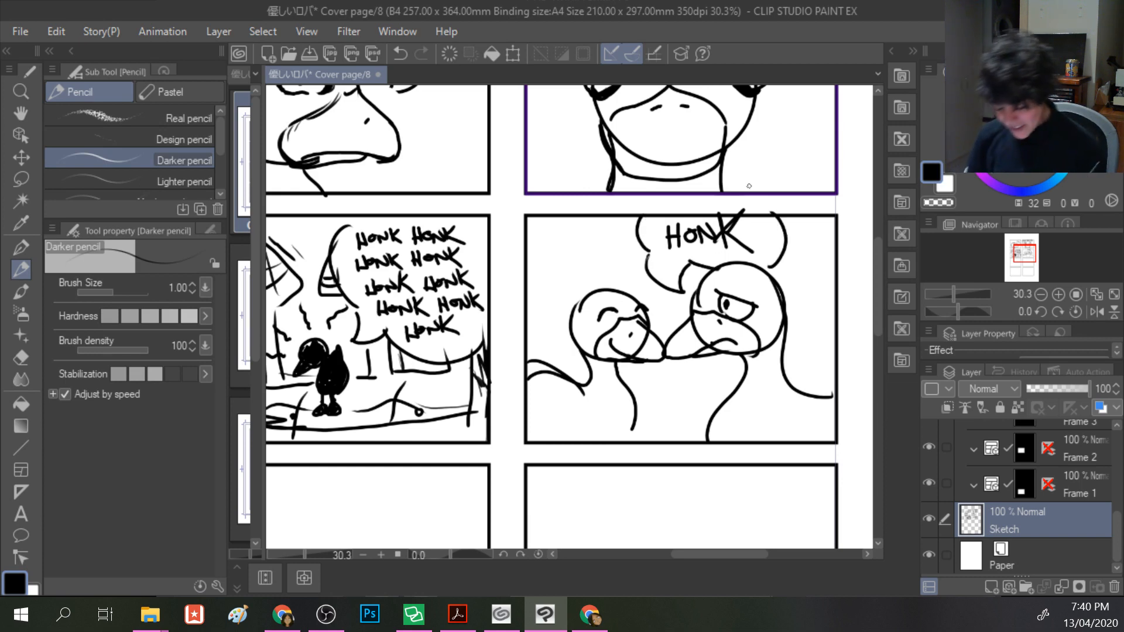
{"action": "left_click_drag", "start_coordinate": [644, 250], "coordinate": [647, 269]}
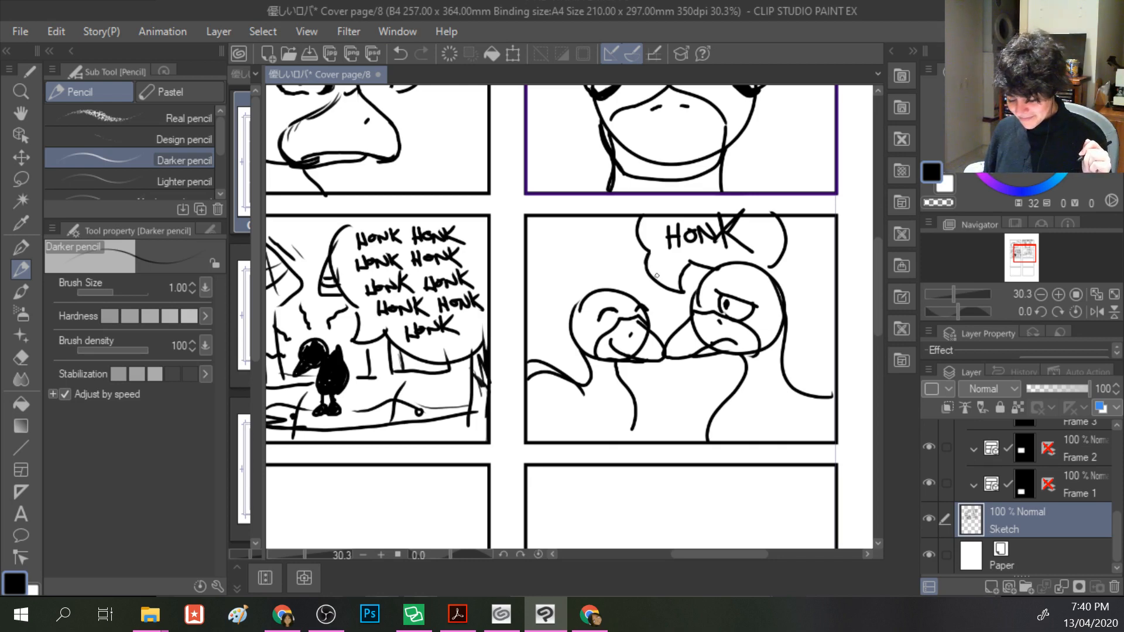
{"action": "left_click", "coordinate": [760, 245]}
{"action": "left_click", "coordinate": [769, 244]}
{"action": "left_click", "coordinate": [776, 244]}
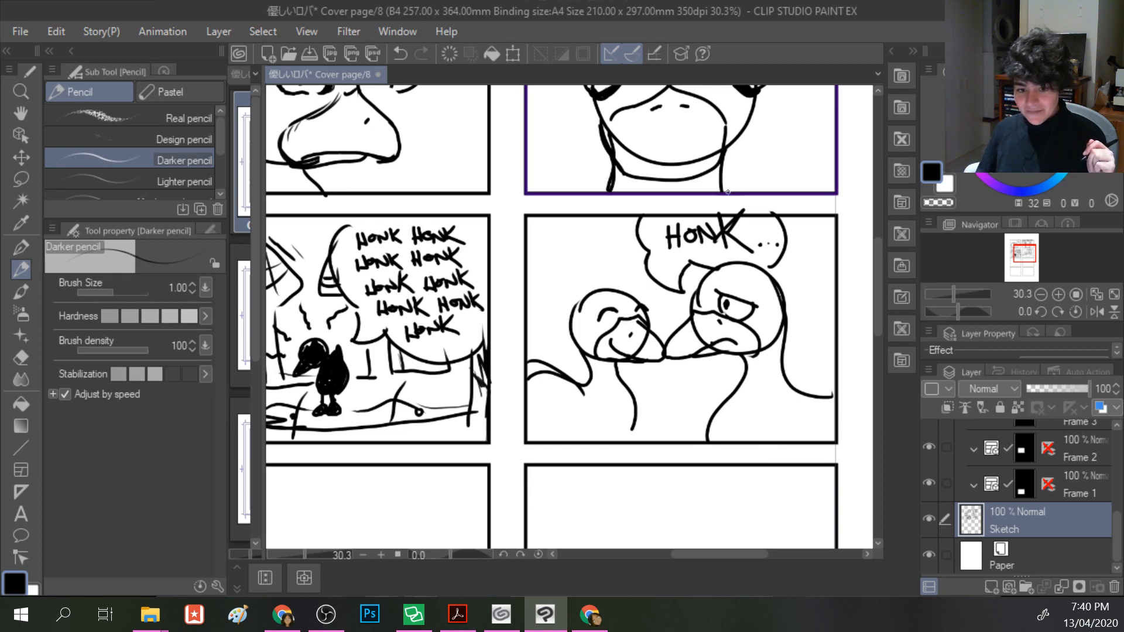
- Rework both birds' necks and backs, erasing the doubled back lines with the Hard eraser and redrawing them with the Darker pencil
{"action": "mouse_move", "coordinate": [615, 364]}
{"action": "left_mouse_down"}
{"action": "mouse_move", "coordinate": [639, 429]}
{"action": "mouse_move", "coordinate": [616, 441]}
{"action": "mouse_move", "coordinate": [594, 393]}
{"action": "mouse_move", "coordinate": [587, 404]}
{"action": "mouse_move", "coordinate": [562, 384]}
{"action": "left_mouse_up"}
{"action": "mouse_move", "coordinate": [783, 334]}
{"action": "left_mouse_down"}
{"action": "mouse_move", "coordinate": [776, 404]}
{"action": "mouse_move", "coordinate": [808, 418]}
{"action": "mouse_move", "coordinate": [836, 396]}
{"action": "left_mouse_up"}
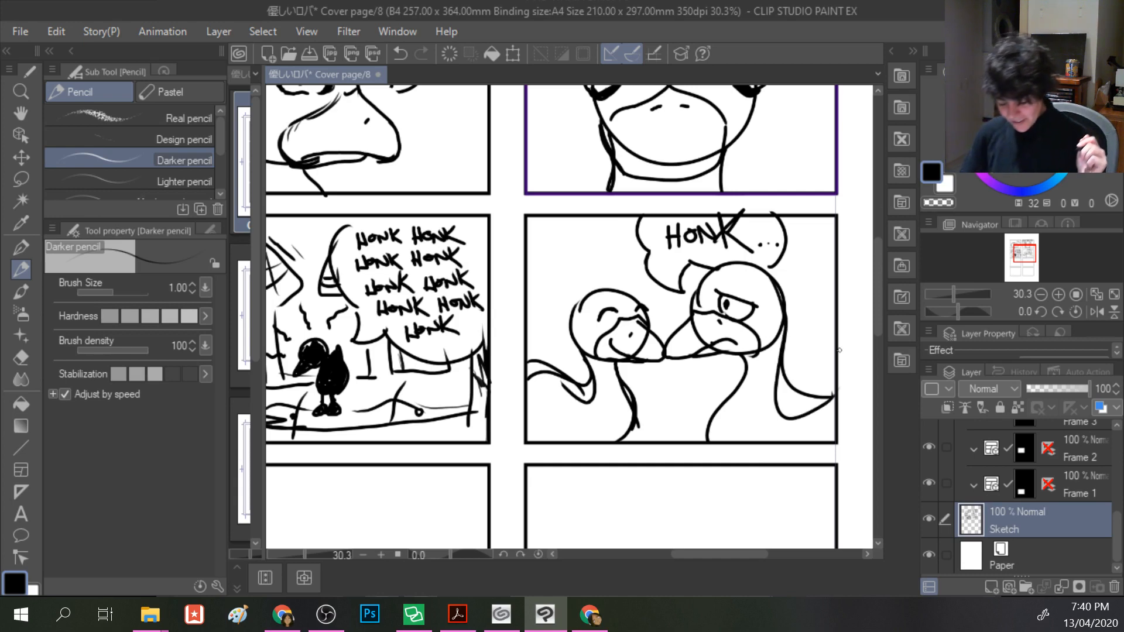
{"action": "mouse_move", "coordinate": [571, 385]}
{"action": "left_mouse_down"}
{"action": "mouse_move", "coordinate": [544, 363]}
{"action": "mouse_move", "coordinate": [580, 392]}
{"action": "mouse_move", "coordinate": [581, 370]}
{"action": "mouse_move", "coordinate": [576, 392]}
{"action": "left_mouse_up"}
{"action": "key", "text": "e"}
{"action": "mouse_move", "coordinate": [808, 382]}
{"action": "left_mouse_down"}
{"action": "mouse_move", "coordinate": [792, 386]}
{"action": "mouse_move", "coordinate": [793, 367]}
{"action": "mouse_move", "coordinate": [791, 381]}
{"action": "mouse_move", "coordinate": [830, 389]}
{"action": "left_mouse_up"}
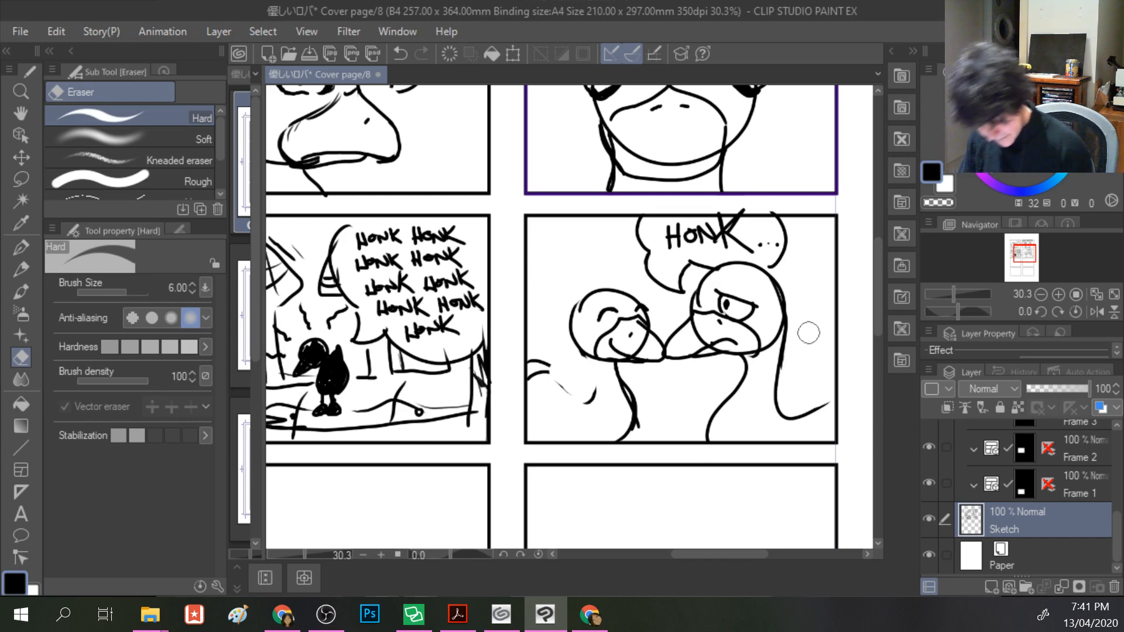
{"action": "left_click", "coordinate": [21, 273]}
{"action": "mouse_move", "coordinate": [596, 358]}
{"action": "left_mouse_down"}
{"action": "mouse_move", "coordinate": [579, 397]}
{"action": "mouse_move", "coordinate": [527, 356]}
{"action": "left_mouse_up"}
{"action": "left_click_drag", "start_coordinate": [819, 403], "coordinate": [834, 401]}
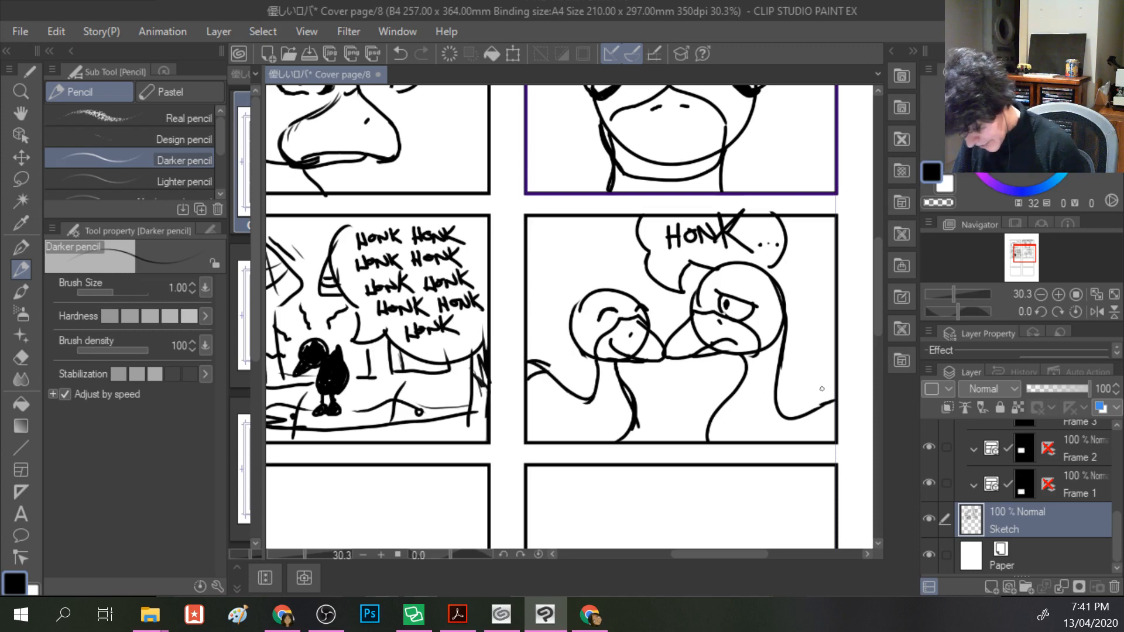
{"action": "left_click_drag", "start_coordinate": [596, 354], "coordinate": [595, 379]}
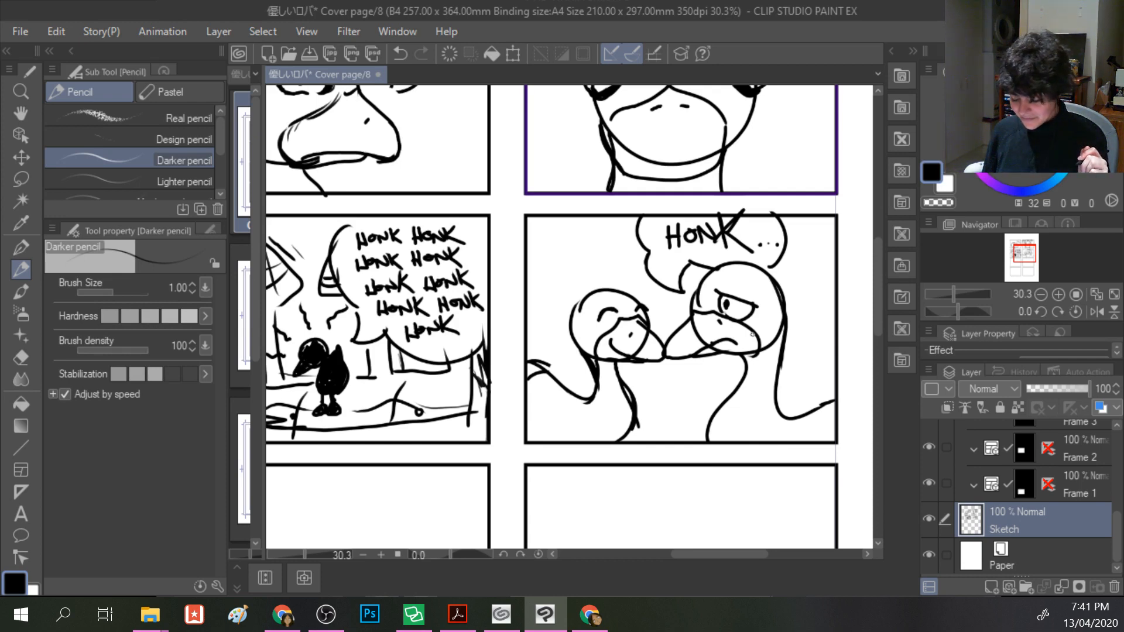
- Thicken the lower outline of the larger bird's scowling eye and add its second eye at the head's edge
{"action": "mouse_move", "coordinate": [736, 316]}
{"action": "left_mouse_down"}
{"action": "mouse_move", "coordinate": [727, 314]}
{"action": "mouse_move", "coordinate": [747, 315]}
{"action": "left_mouse_up"}
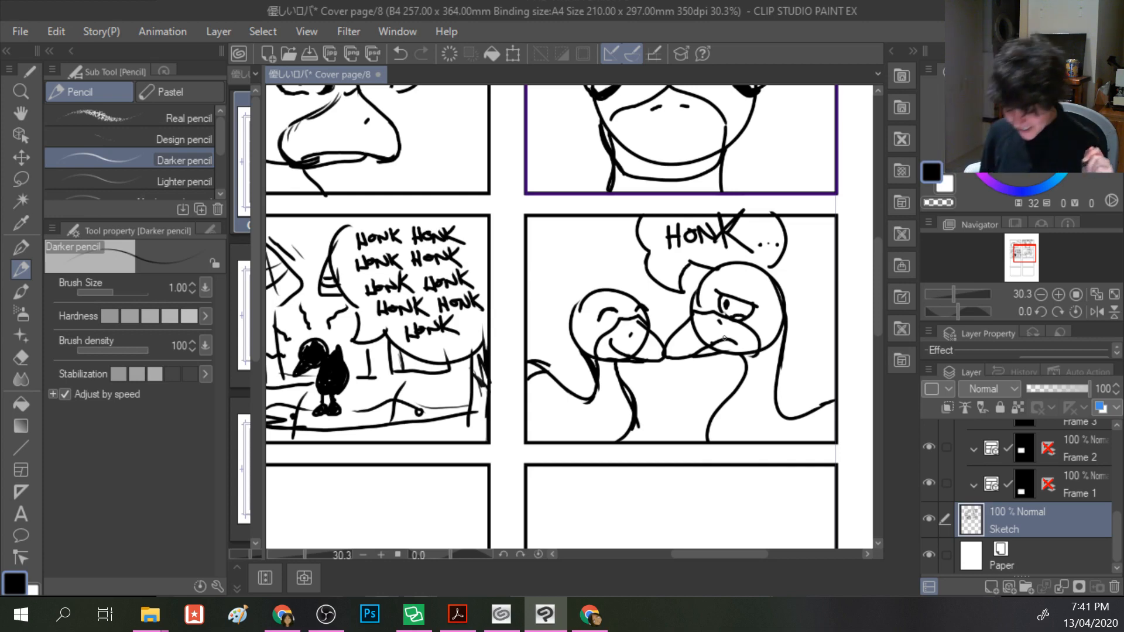
{"action": "mouse_move", "coordinate": [697, 306]}
{"action": "left_mouse_down"}
{"action": "mouse_move", "coordinate": [698, 287]}
{"action": "mouse_move", "coordinate": [689, 310]}
{"action": "mouse_move", "coordinate": [746, 324]}
{"action": "mouse_move", "coordinate": [757, 306]}
{"action": "mouse_move", "coordinate": [747, 322]}
{"action": "left_mouse_up"}
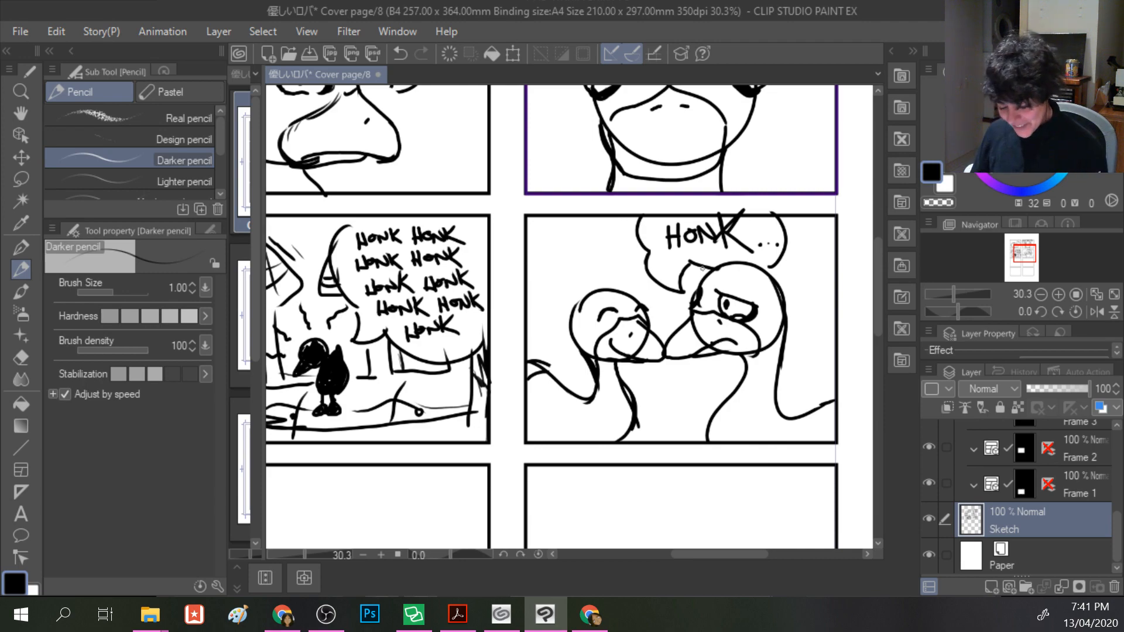
{"action": "scroll", "coordinate": [703, 269], "scroll_direction": "down", "scroll_amount": 3}
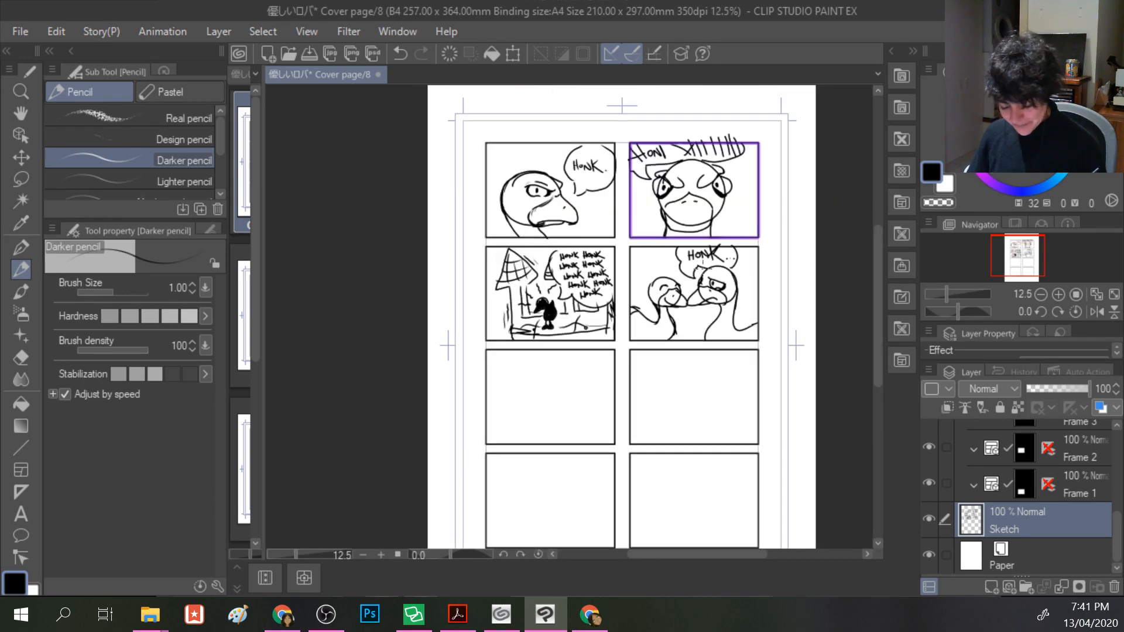
{"action": "scroll", "coordinate": [703, 269], "scroll_direction": "up", "scroll_amount": 1}
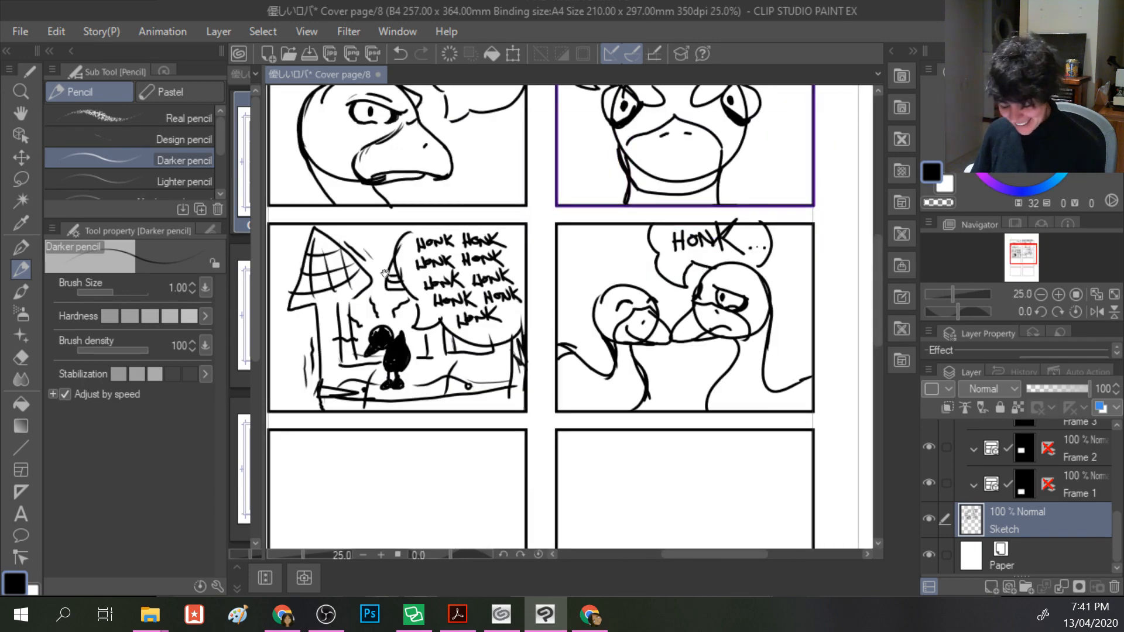
{"action": "left_click_drag", "start_coordinate": [368, 250], "coordinate": [388, 334]}
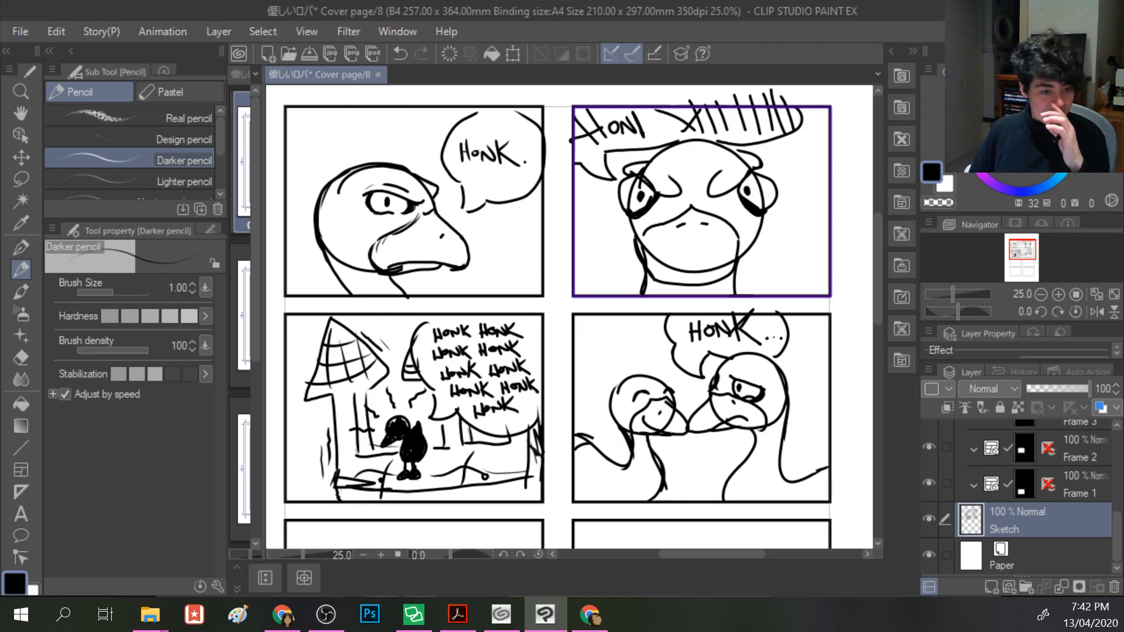
- Display the Sketch layer in blue with the layer color effect and lower its opacity to 31%
{"action": "left_click", "coordinate": [1101, 408]}
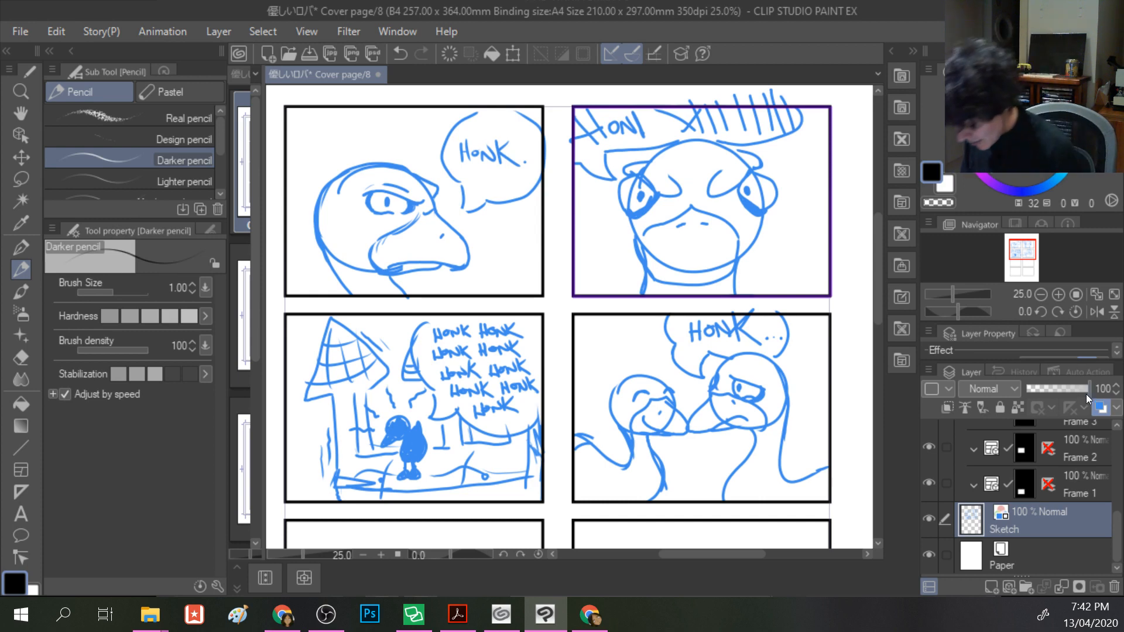
{"action": "left_click_drag", "start_coordinate": [1084, 391], "coordinate": [1046, 392]}
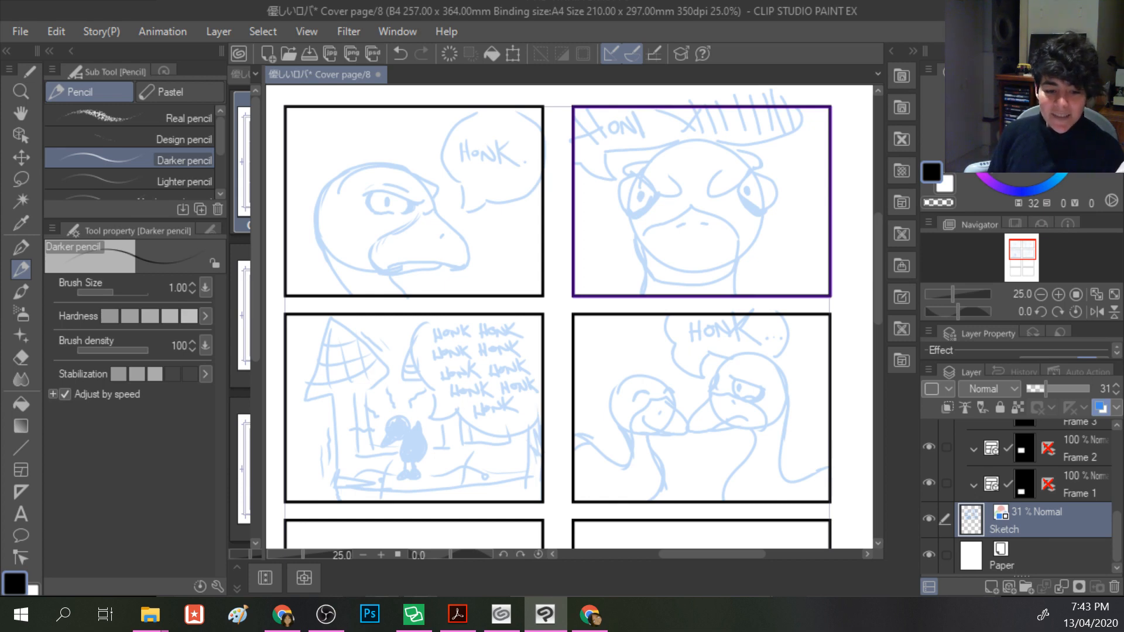
- Add a new raster layer inside the Frame 4 folder, which holds the page's first panel
{"action": "left_click", "coordinate": [1116, 426]}
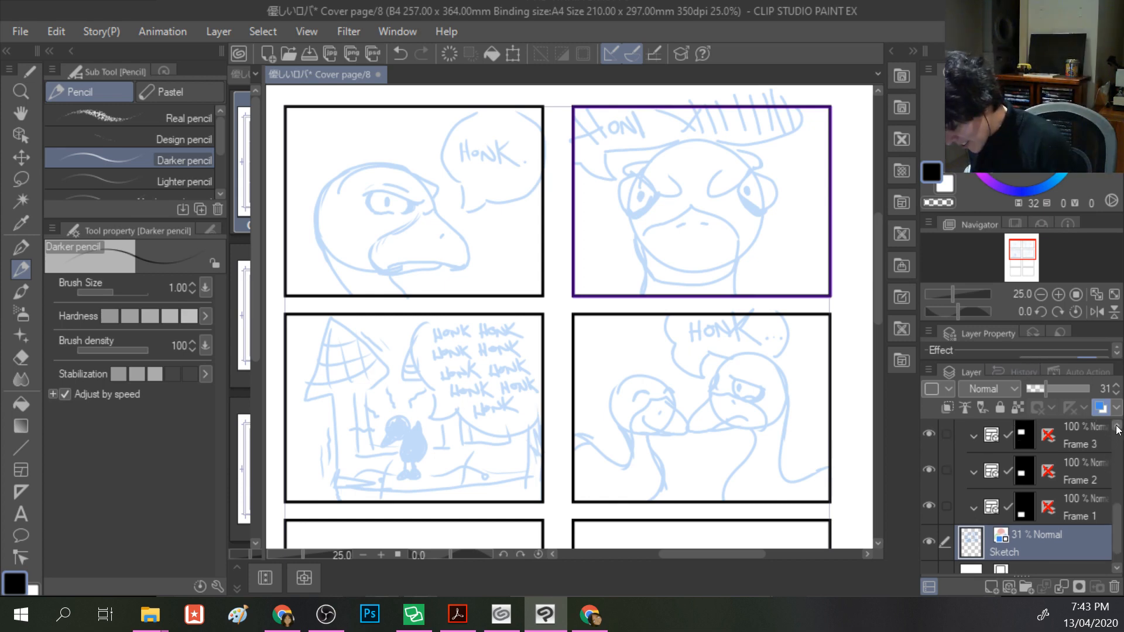
{"action": "left_click", "coordinate": [1116, 426]}
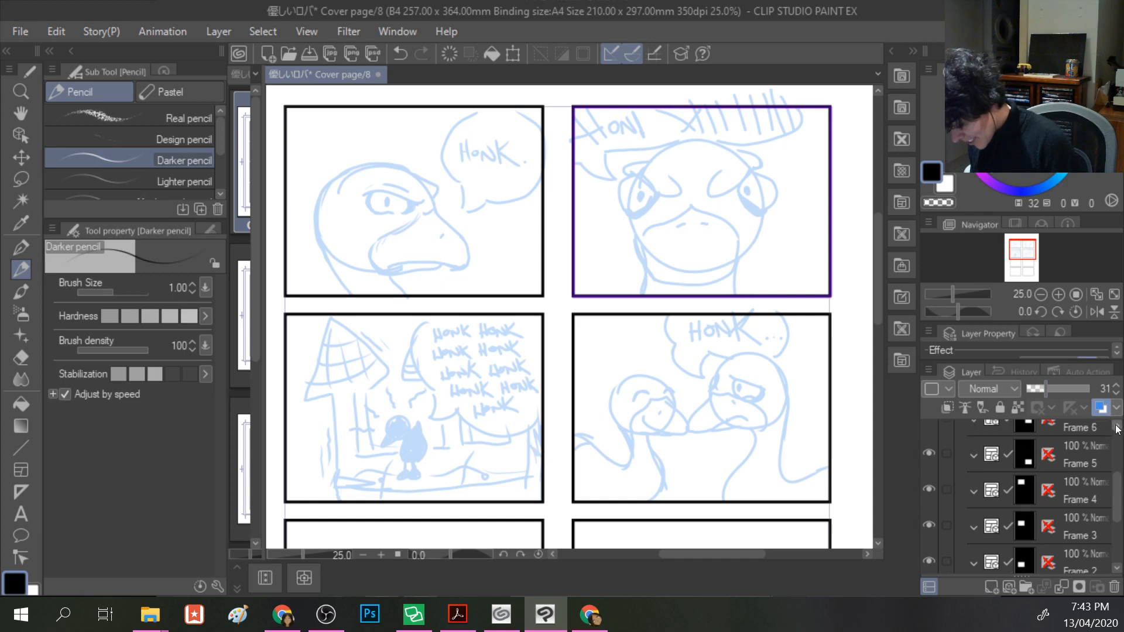
{"action": "left_click", "coordinate": [1116, 426]}
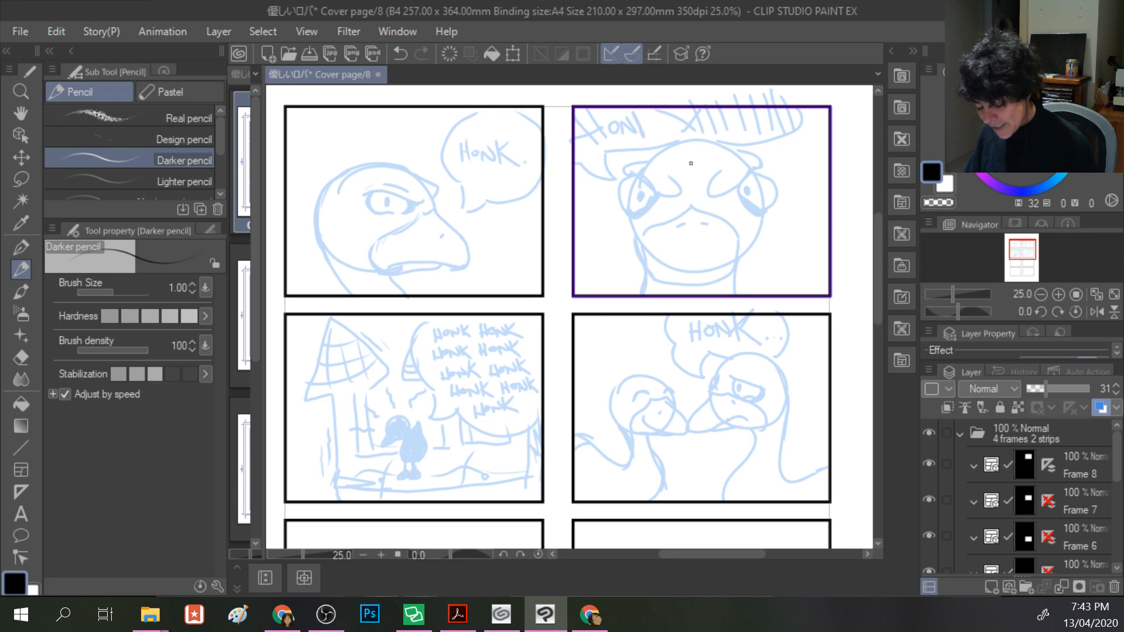
{"action": "scroll", "coordinate": [670, 403], "scroll_direction": "down", "scroll_amount": 2}
{"action": "scroll", "coordinate": [669, 407], "scroll_direction": "up", "scroll_amount": 2}
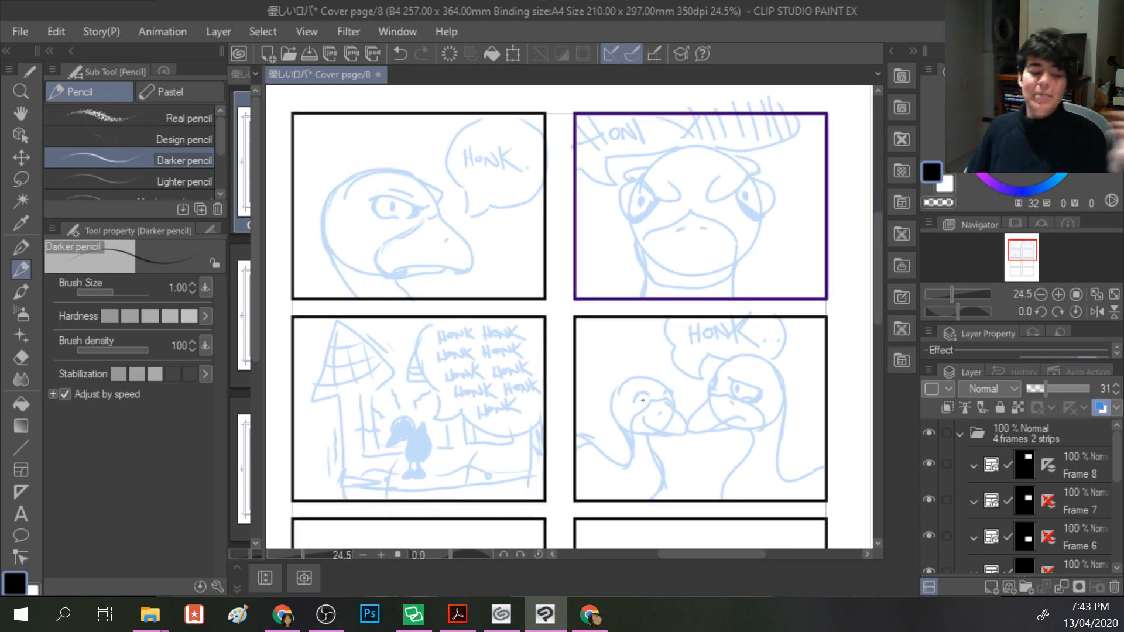
{"action": "left_click_drag", "start_coordinate": [1115, 475], "coordinate": [1111, 521]}
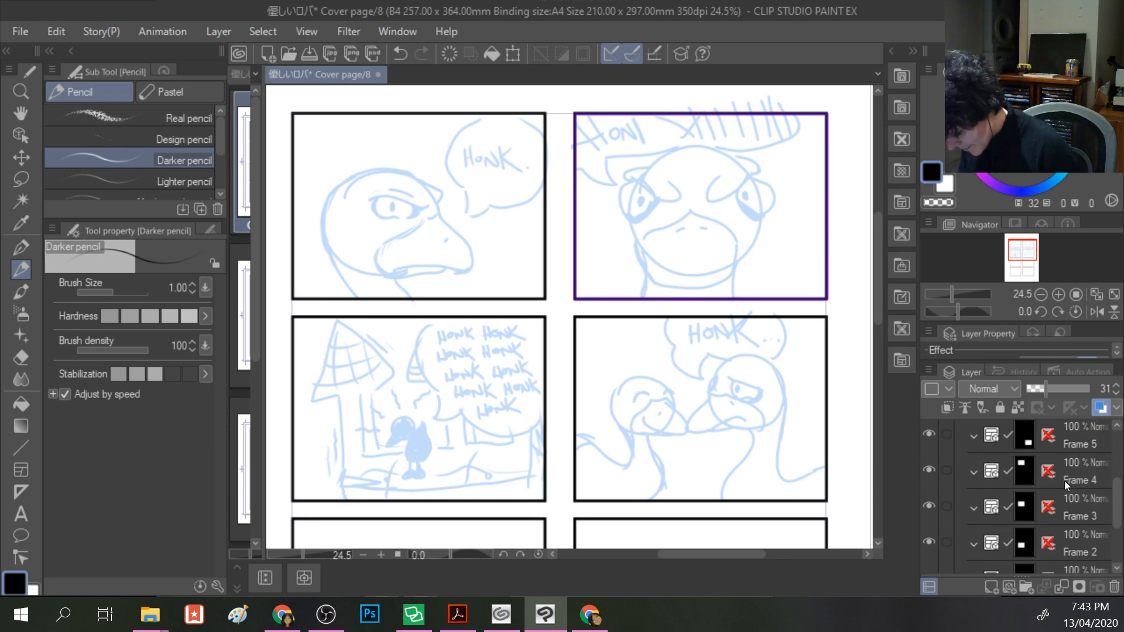
{"action": "left_click", "coordinate": [1024, 470]}
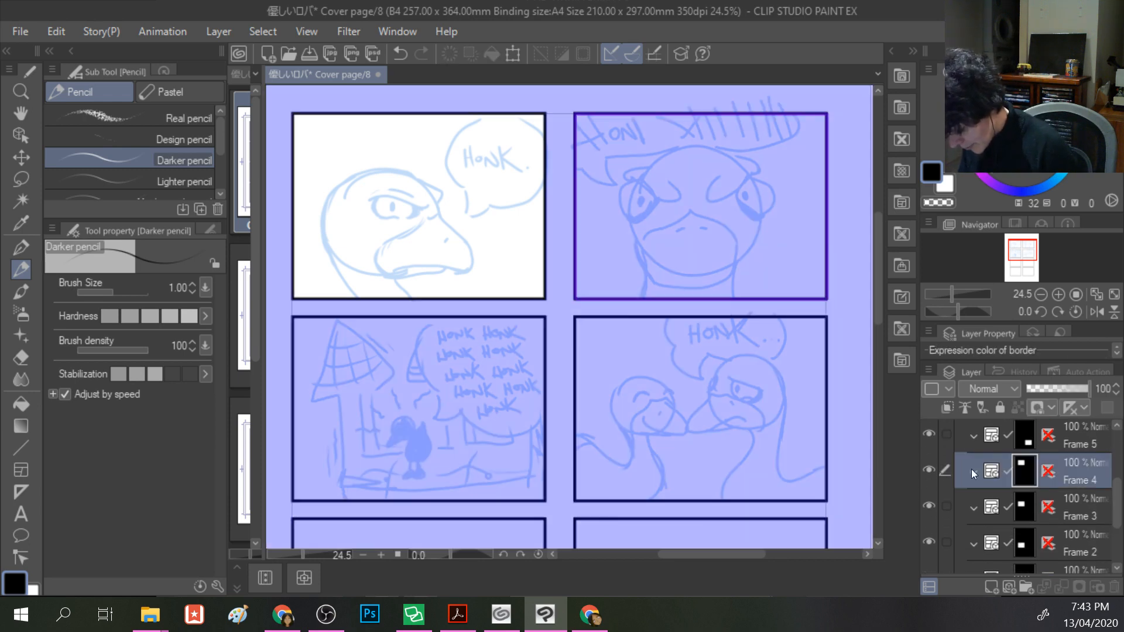
{"action": "left_click", "coordinate": [990, 587]}
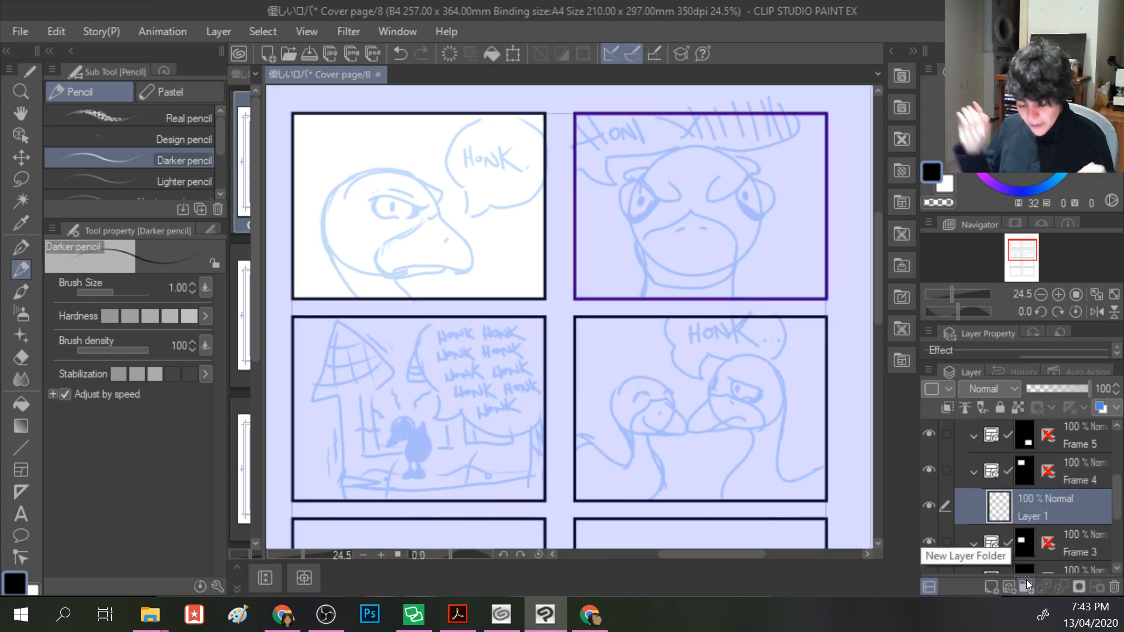
- Try two quick pencil strokes across the first panel's speech bubble on the new layer, and undo them
{"action": "left_click_drag", "start_coordinate": [458, 201], "coordinate": [542, 206]}
{"action": "left_click_drag", "start_coordinate": [504, 121], "coordinate": [518, 115]}
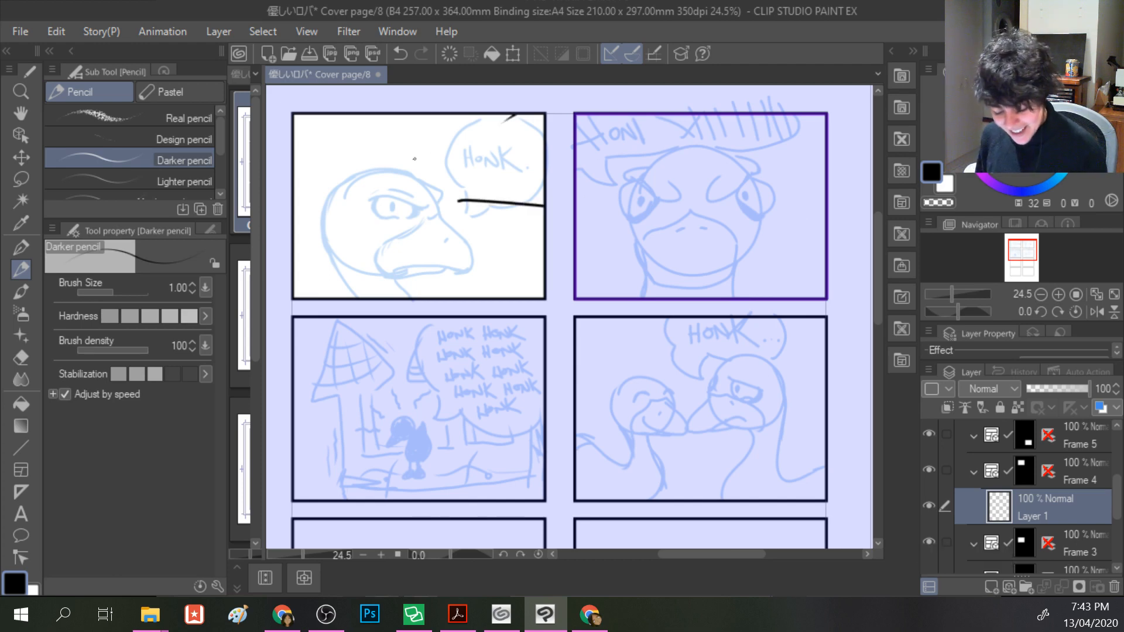
{"action": "left_click", "coordinate": [53, 32]}
{"action": "left_click", "coordinate": [121, 17]}
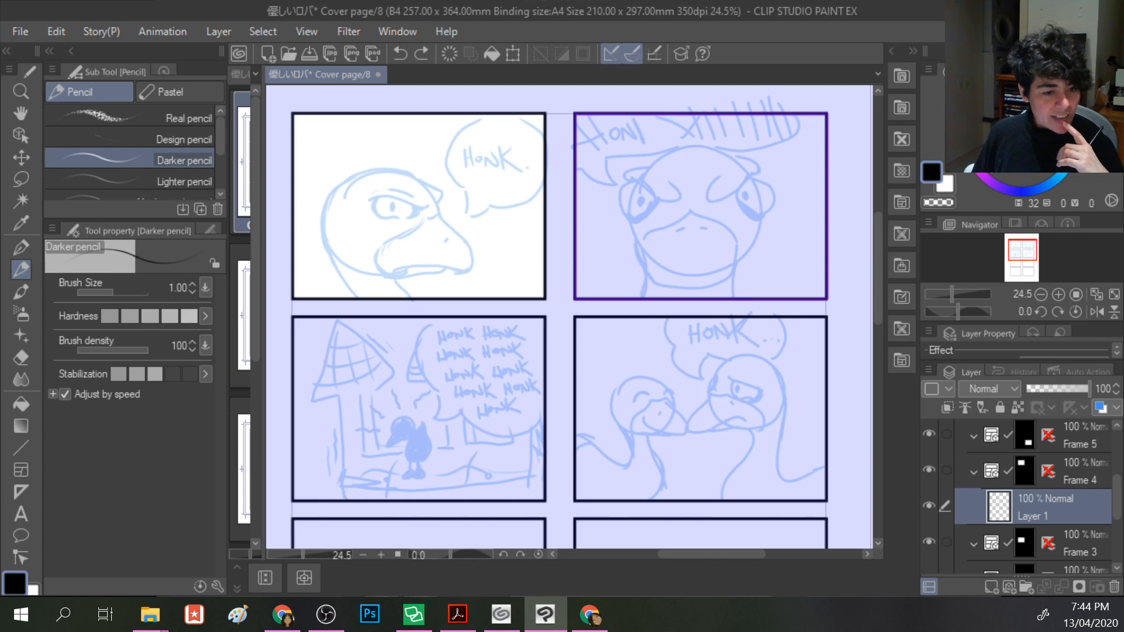
- Select the first panel's frame border with the Object tool
{"action": "left_click", "coordinate": [19, 135]}
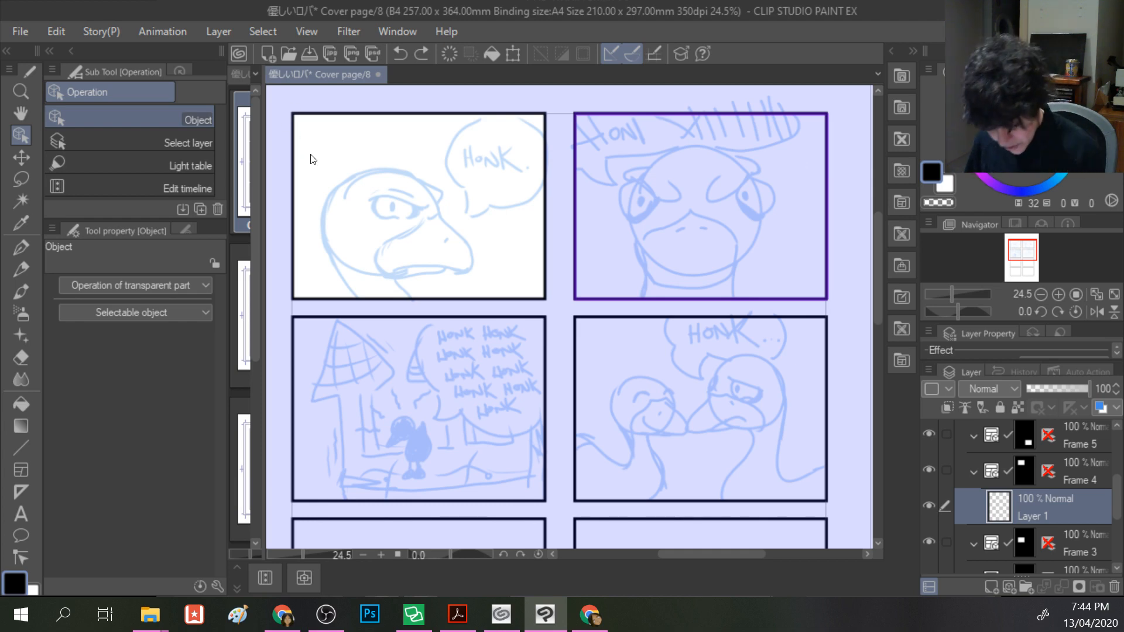
{"action": "left_click", "coordinate": [284, 147]}
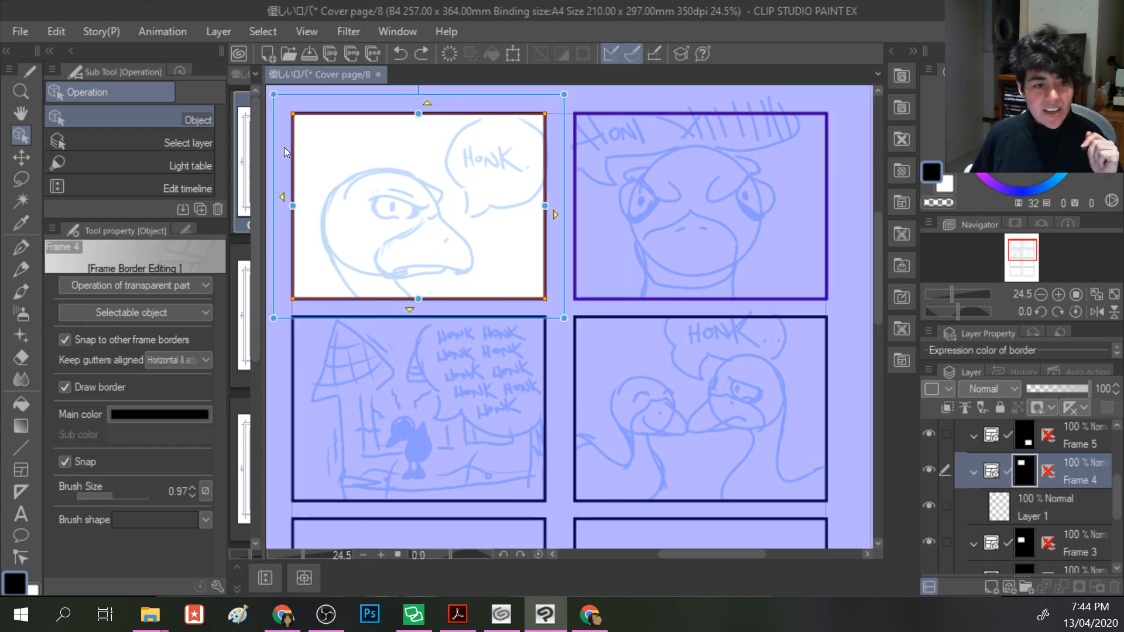
{"action": "scroll", "coordinate": [283, 146], "scroll_direction": "down", "scroll_amount": 2}
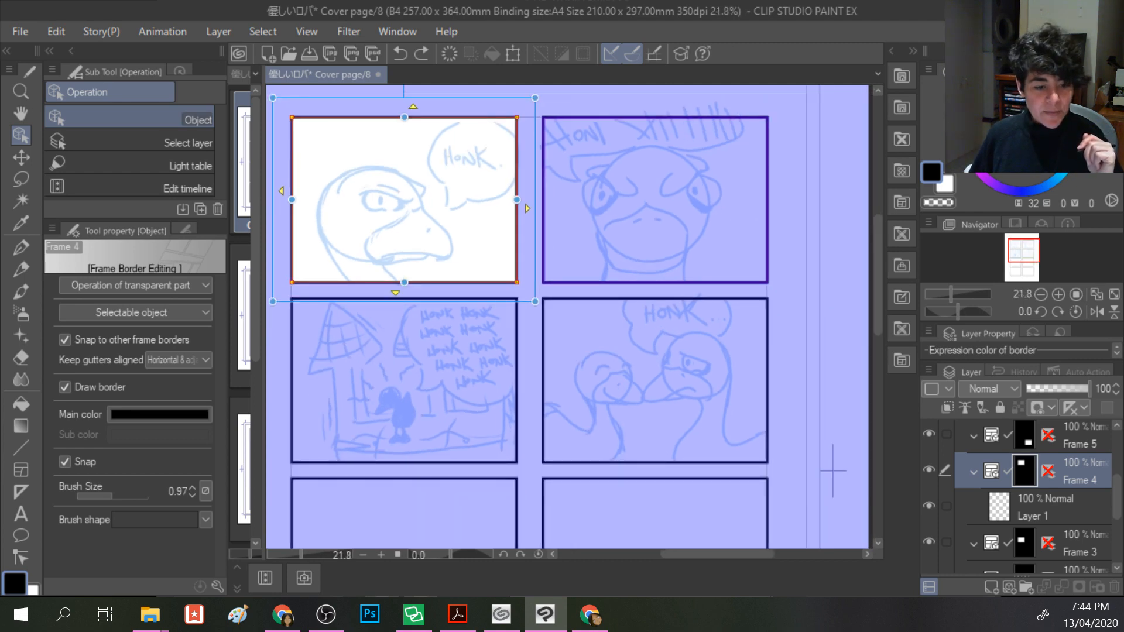
{"action": "key", "text": "alt+Tab"}
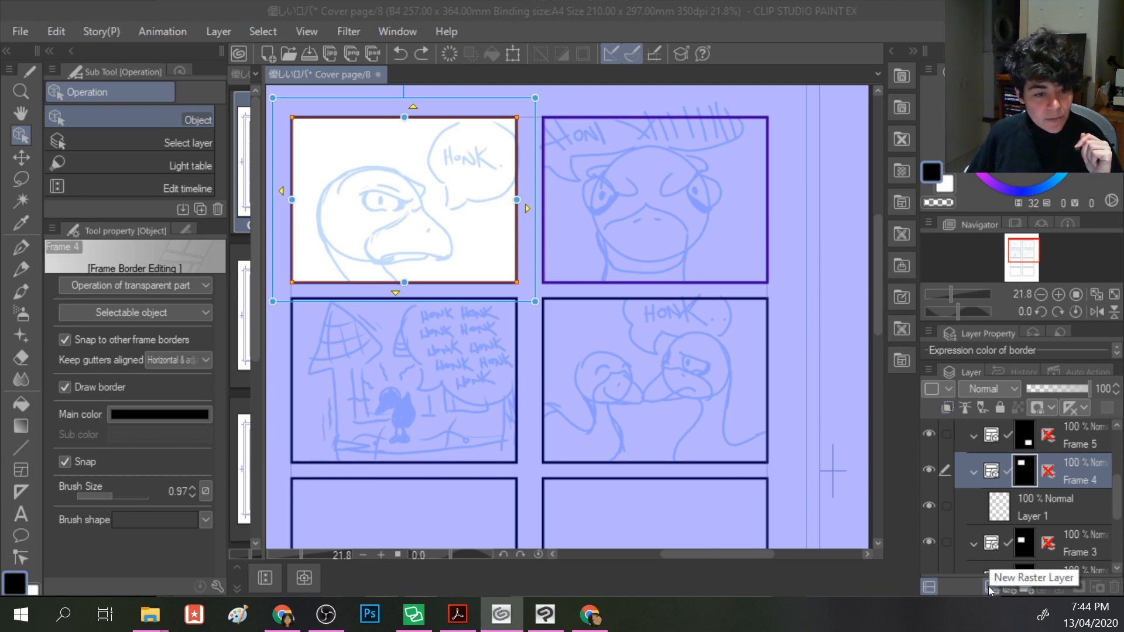
{"action": "left_click", "coordinate": [961, 586]}
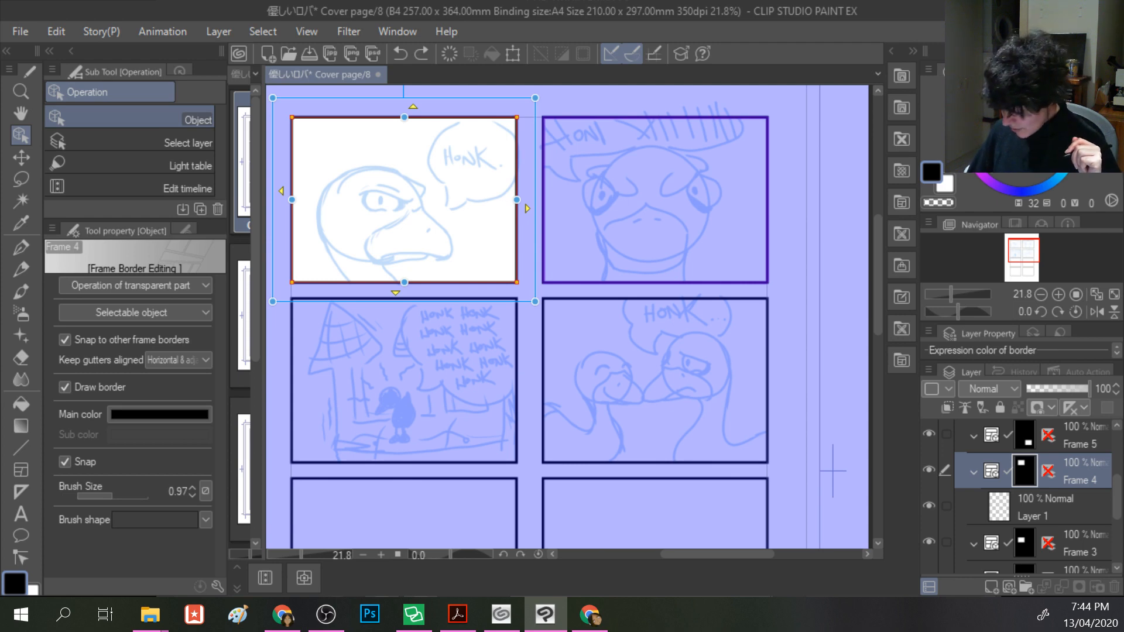
- Rename the new layer in Frame 4 as "Line Drawing"
{"action": "double_click", "coordinate": [1030, 518]}
{"action": "type", "text": "L"}
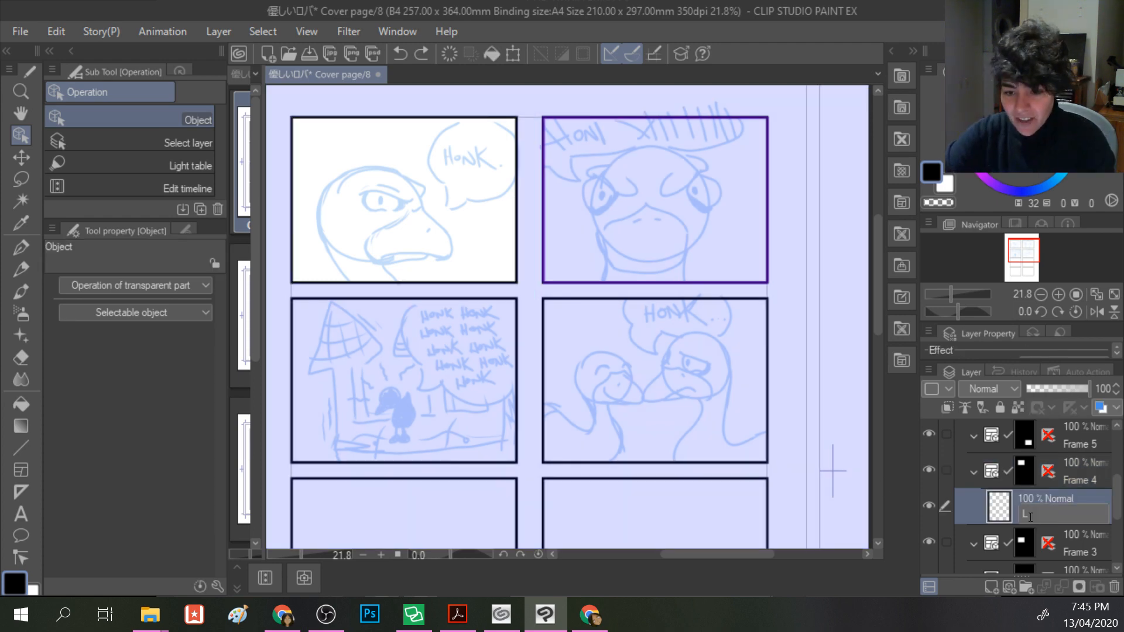
{"action": "type", "text": "ine Drawing"}
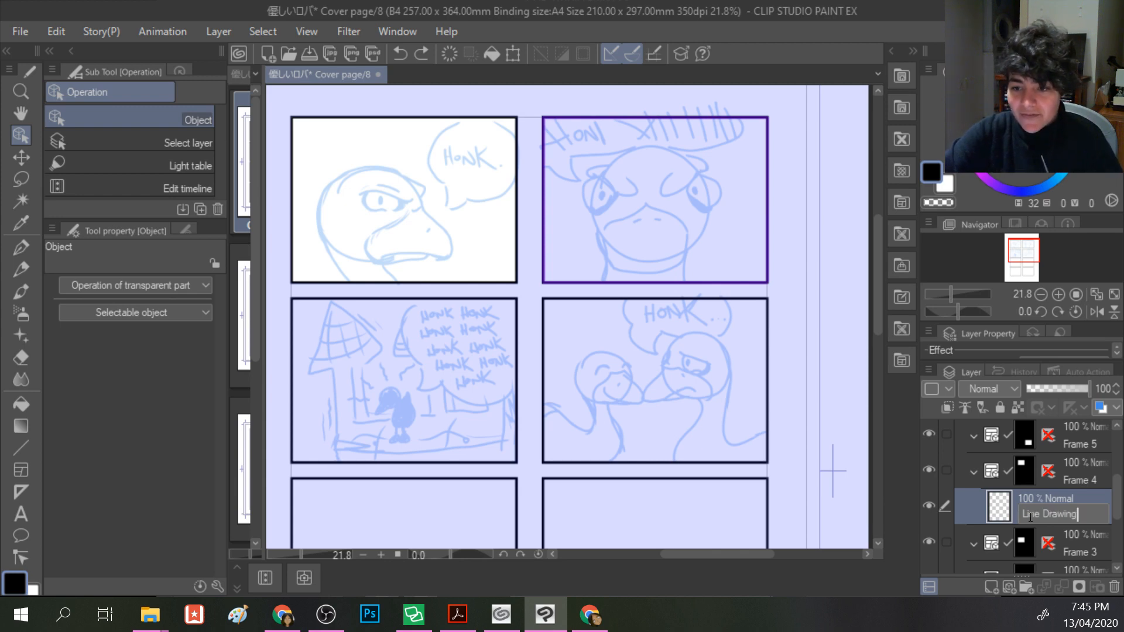
{"action": "key", "text": "Return"}
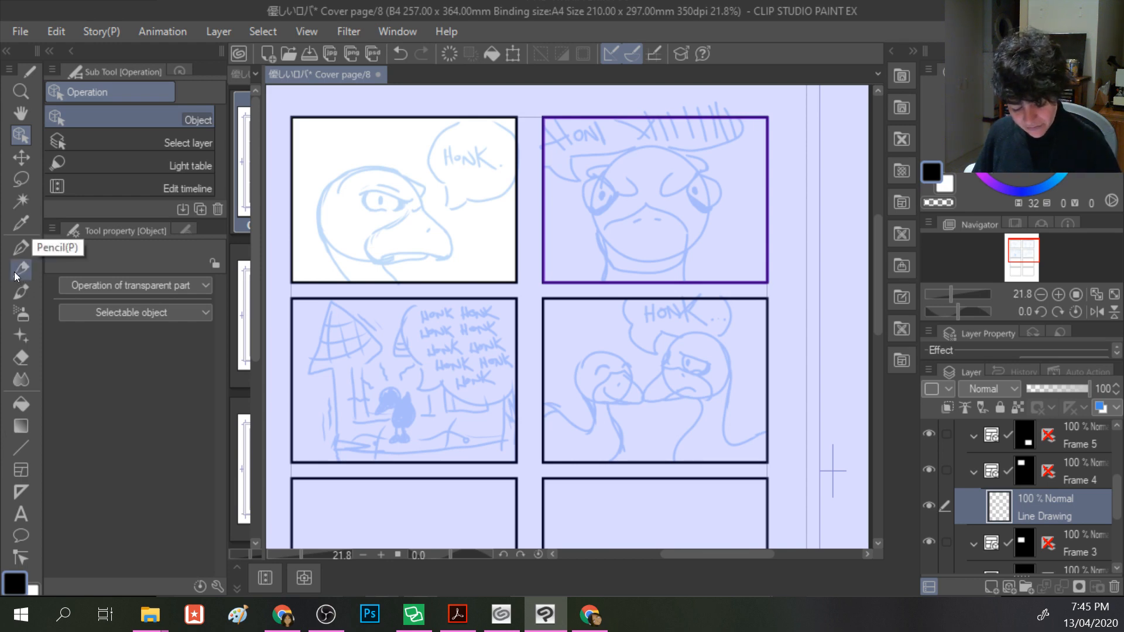
- Ink the first panel bird's scowling eye with the Real G-Pen, including its upper lid, corners, oval pupil and brow crease
{"action": "left_click", "coordinate": [18, 248]}
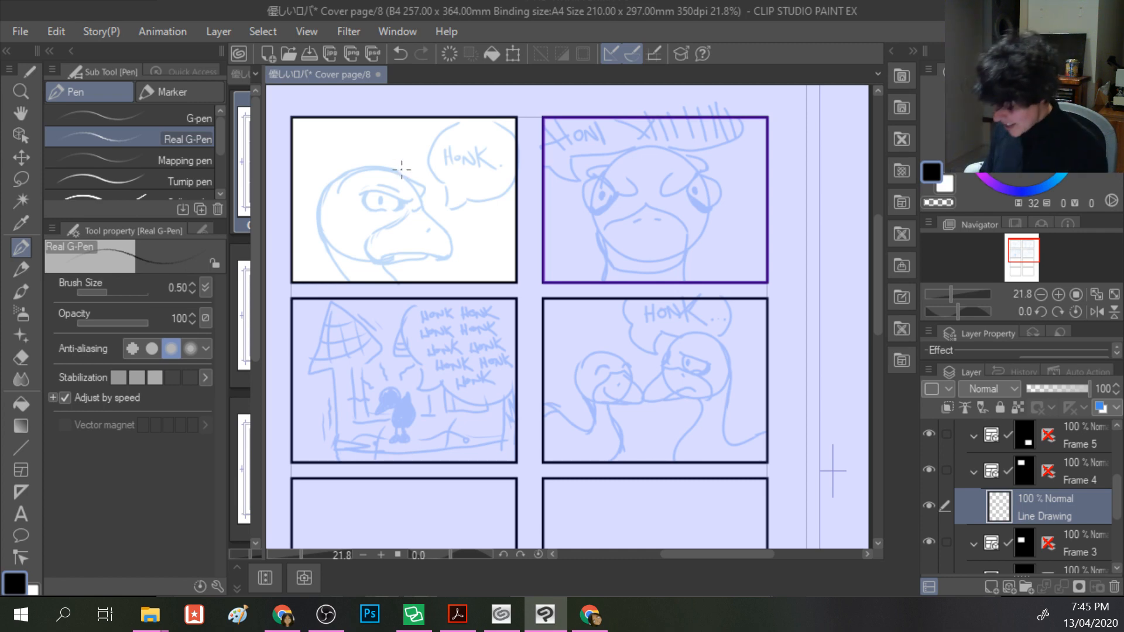
{"action": "scroll", "coordinate": [401, 169], "scroll_direction": "up", "scroll_amount": 3}
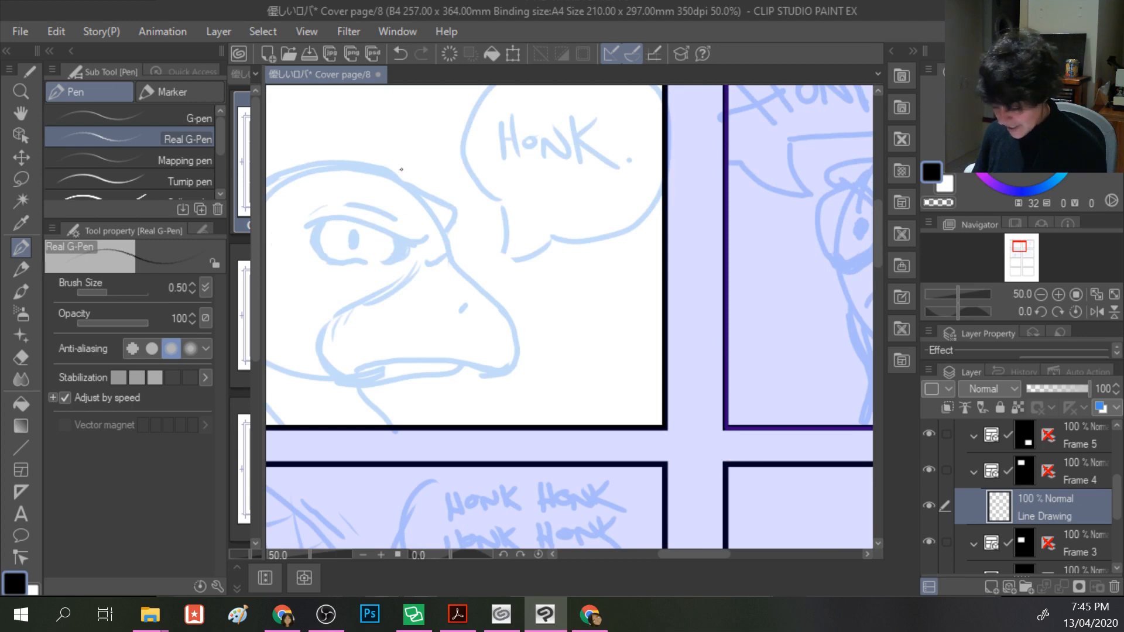
{"action": "left_click_drag", "start_coordinate": [368, 304], "coordinate": [492, 292]}
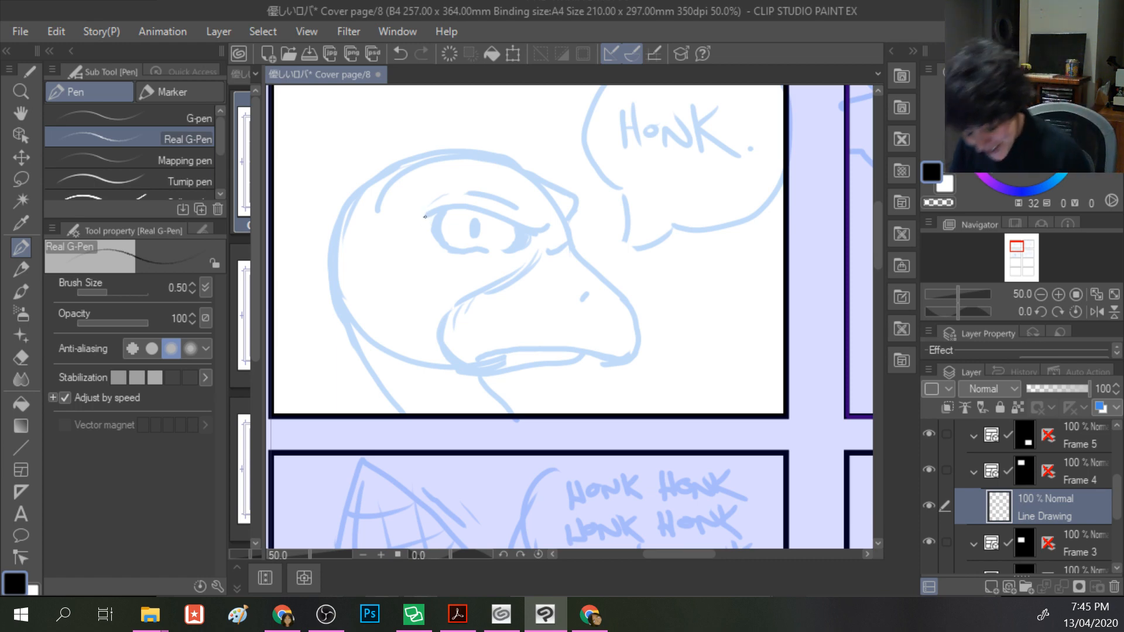
{"action": "mouse_move", "coordinate": [425, 214]}
{"action": "left_mouse_down"}
{"action": "mouse_move", "coordinate": [473, 208]}
{"action": "mouse_move", "coordinate": [531, 230]}
{"action": "mouse_move", "coordinate": [550, 217]}
{"action": "left_mouse_up"}
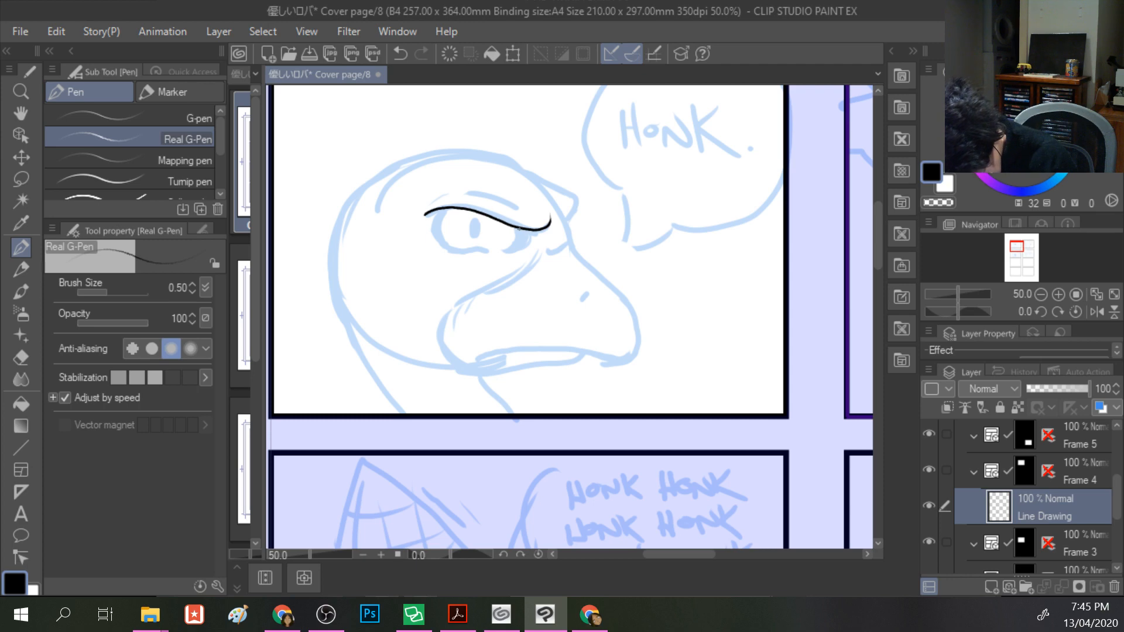
{"action": "mouse_move", "coordinate": [516, 230]}
{"action": "left_mouse_down"}
{"action": "mouse_move", "coordinate": [500, 252]}
{"action": "mouse_move", "coordinate": [531, 230]}
{"action": "left_mouse_up"}
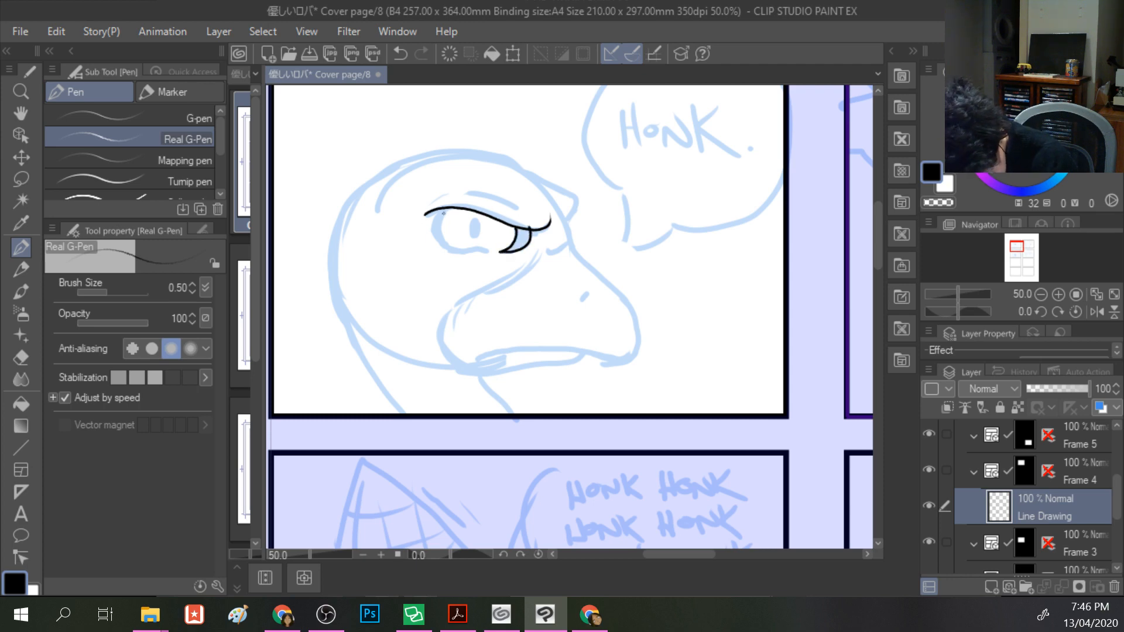
{"action": "mouse_move", "coordinate": [448, 208]}
{"action": "left_mouse_down"}
{"action": "mouse_move", "coordinate": [439, 234]}
{"action": "mouse_move", "coordinate": [449, 247]}
{"action": "mouse_move", "coordinate": [486, 252]}
{"action": "mouse_move", "coordinate": [439, 245]}
{"action": "mouse_move", "coordinate": [433, 213]}
{"action": "left_mouse_up"}
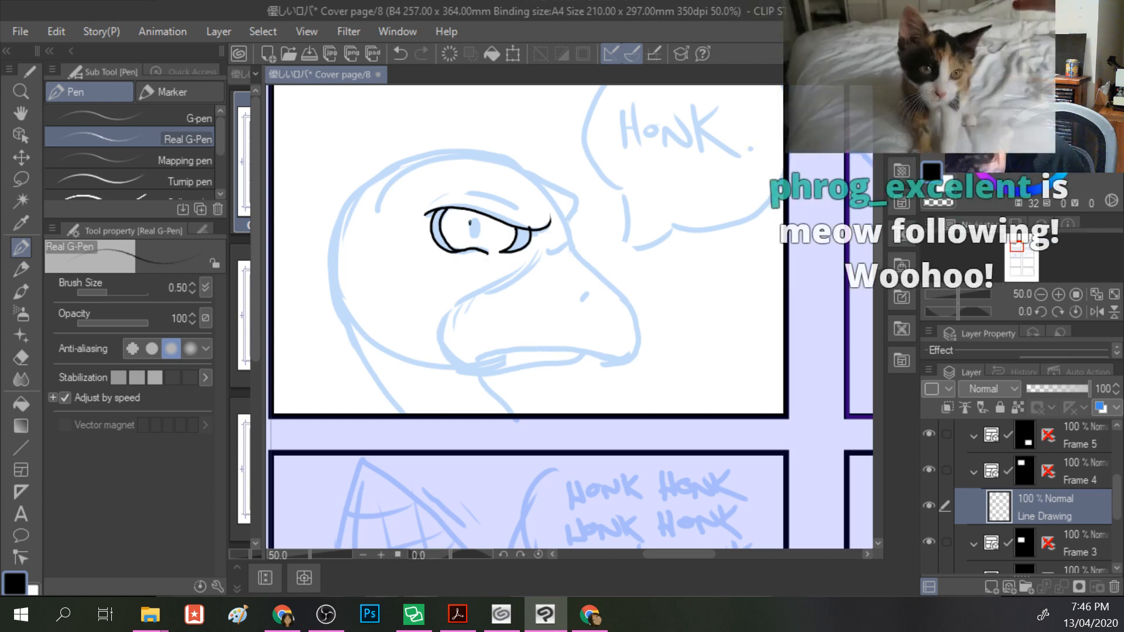
{"action": "left_click_drag", "start_coordinate": [470, 225], "coordinate": [472, 235]}
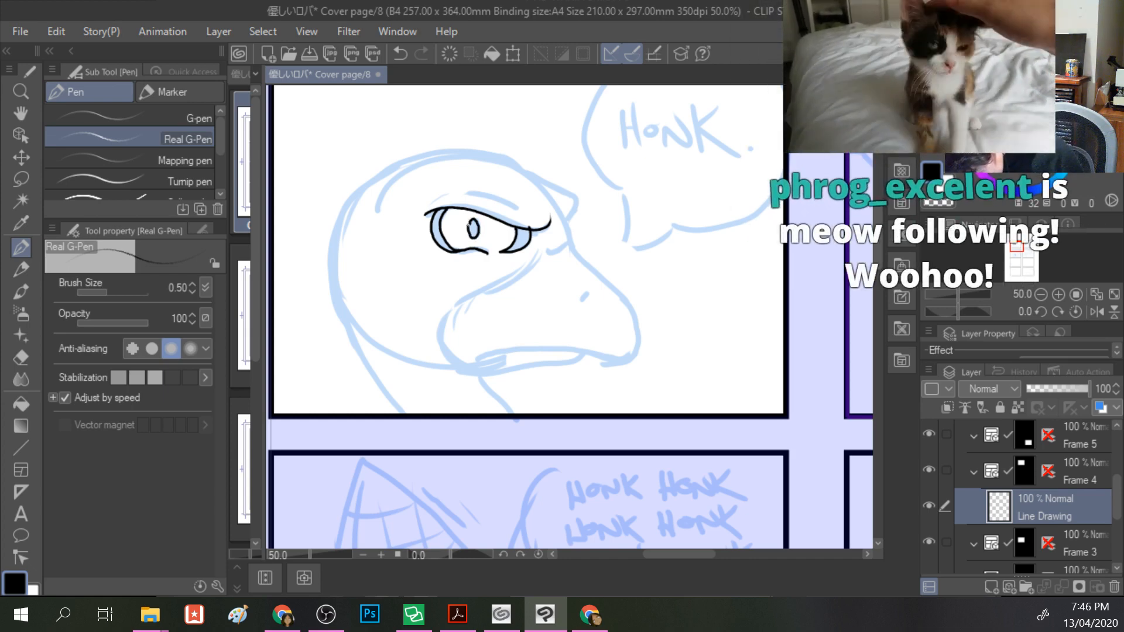
{"action": "key", "text": "ctrl+z"}
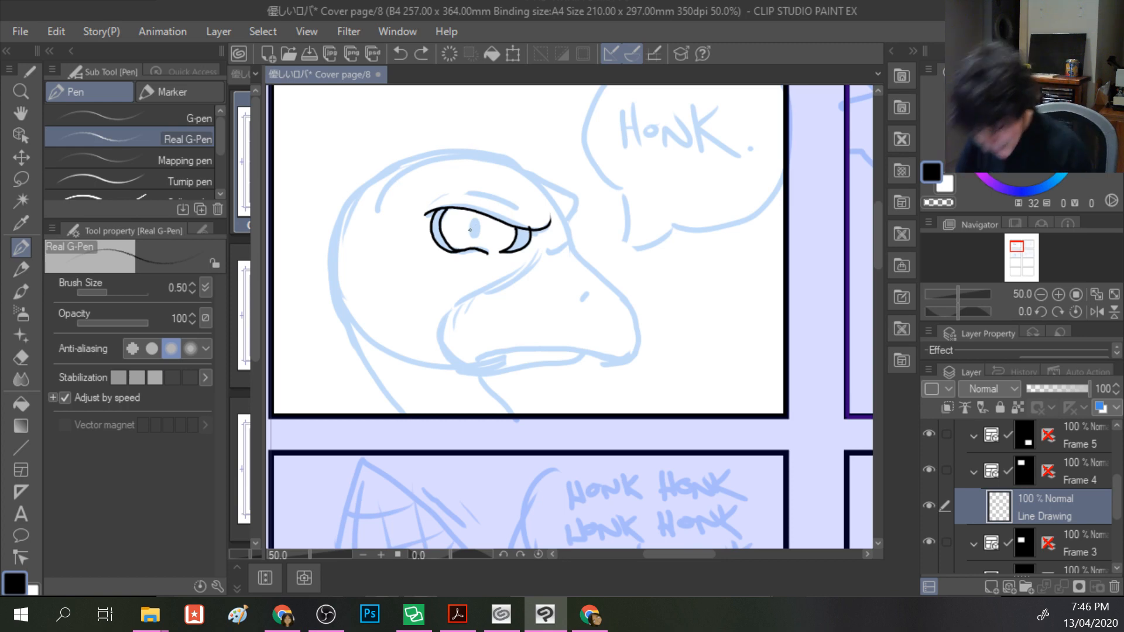
{"action": "mouse_move", "coordinate": [469, 229]}
{"action": "left_mouse_down"}
{"action": "mouse_move", "coordinate": [473, 216]}
{"action": "mouse_move", "coordinate": [480, 228]}
{"action": "mouse_move", "coordinate": [468, 233]}
{"action": "mouse_move", "coordinate": [468, 221]}
{"action": "left_mouse_up"}
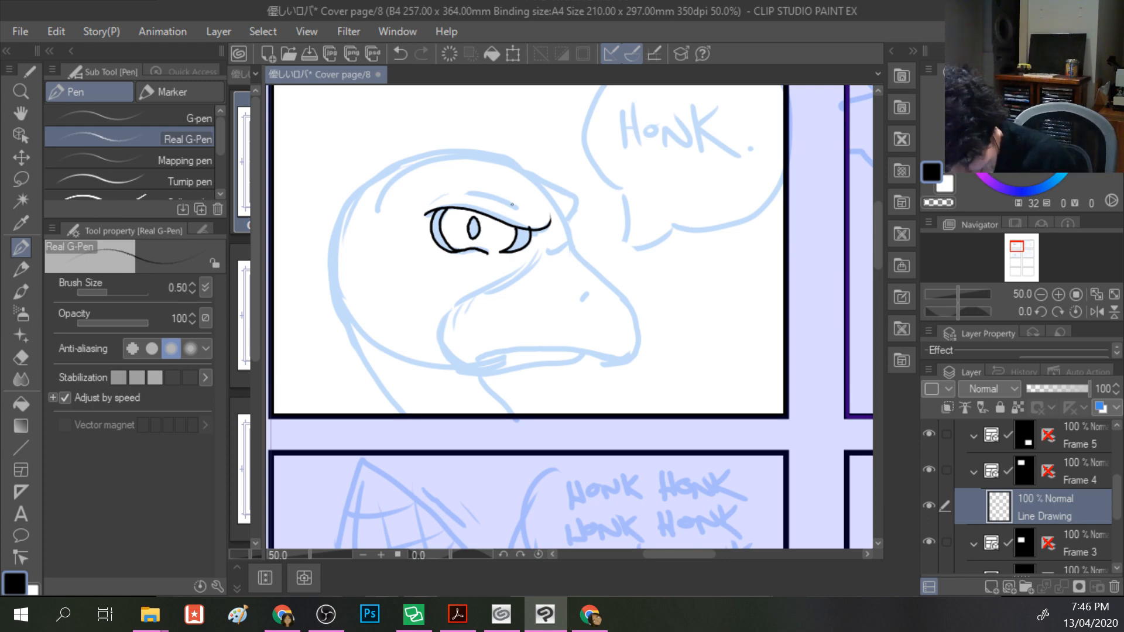
{"action": "left_click_drag", "start_coordinate": [518, 209], "coordinate": [448, 198]}
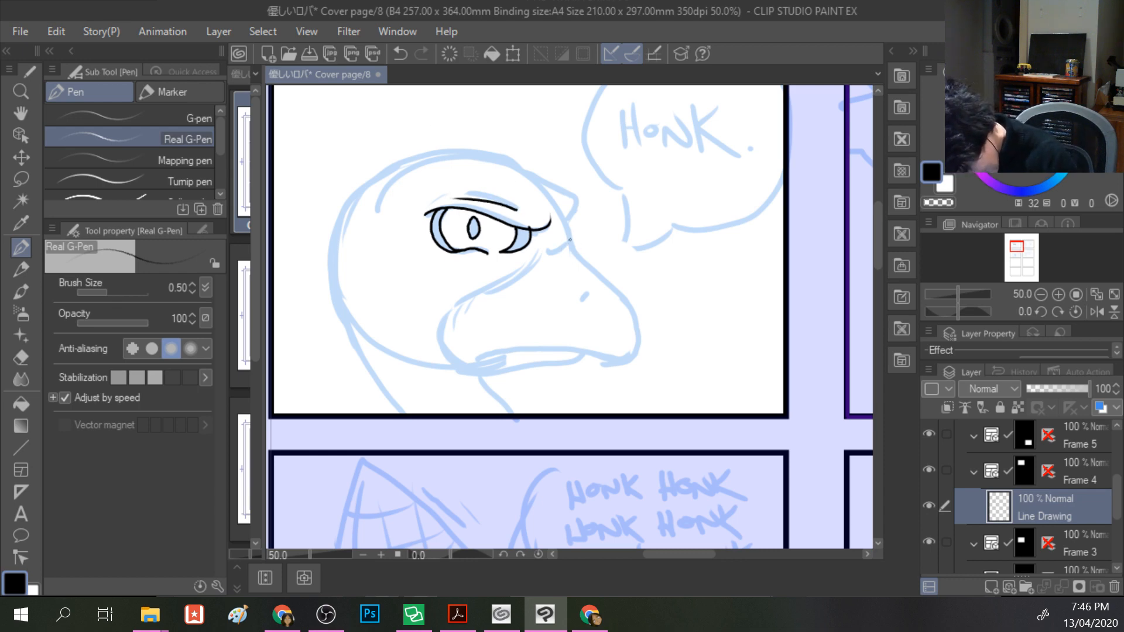
- Try inking the bird's outline from the brow bump over the head and down the neck, and undo it
{"action": "mouse_move", "coordinate": [568, 240]}
{"action": "left_mouse_down"}
{"action": "mouse_move", "coordinate": [560, 226]}
{"action": "mouse_move", "coordinate": [577, 199]}
{"action": "mouse_move", "coordinate": [492, 153]}
{"action": "mouse_move", "coordinate": [410, 152]}
{"action": "mouse_move", "coordinate": [370, 171]}
{"action": "mouse_move", "coordinate": [340, 212]}
{"action": "mouse_move", "coordinate": [326, 266]}
{"action": "mouse_move", "coordinate": [332, 316]}
{"action": "mouse_move", "coordinate": [359, 345]}
{"action": "left_mouse_up"}
{"action": "left_click_drag", "start_coordinate": [385, 387], "coordinate": [398, 413]}
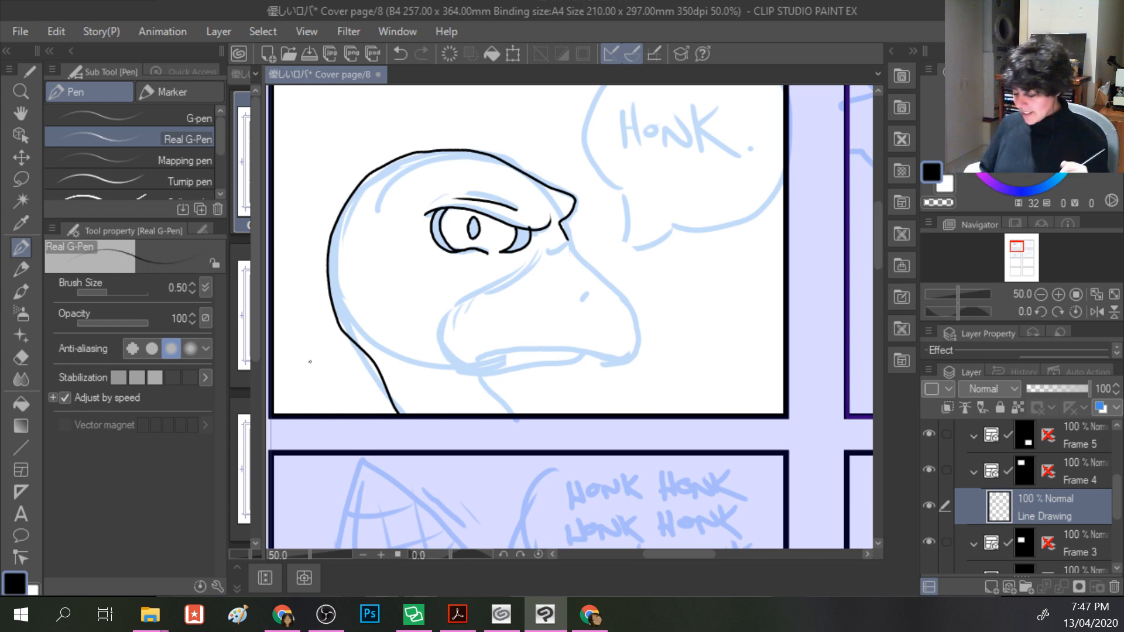
{"action": "key", "text": "ctrl+z"}
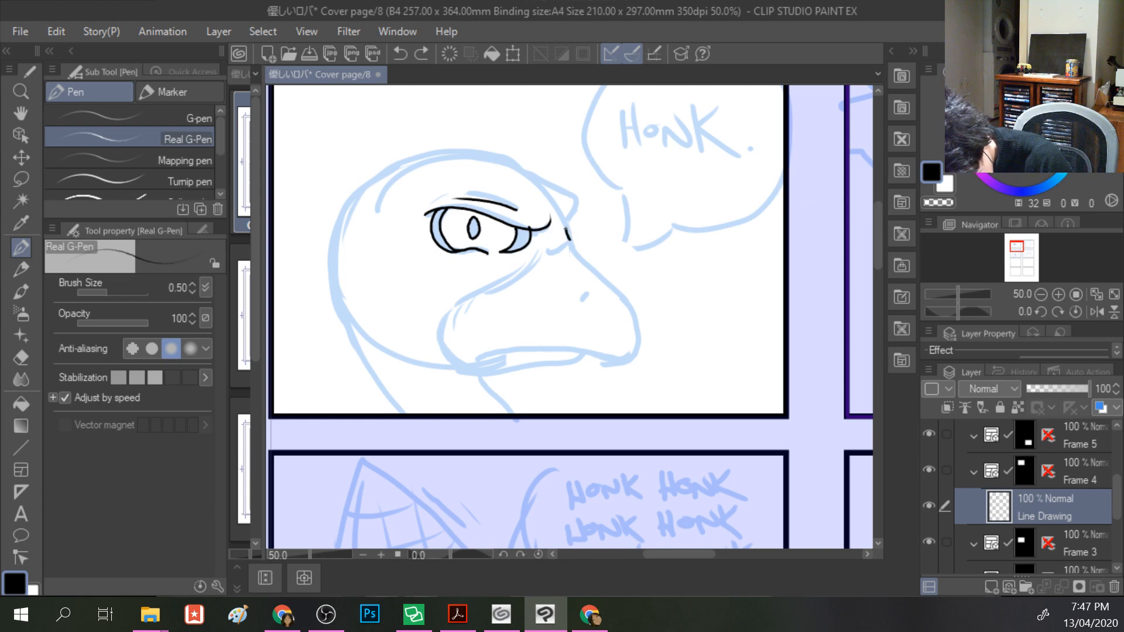
- Ink the first panel bird's brow bump, head and back of the neck, plus the beak's cheek-side and lower edges
{"action": "left_click_drag", "start_coordinate": [574, 198], "coordinate": [518, 167]}
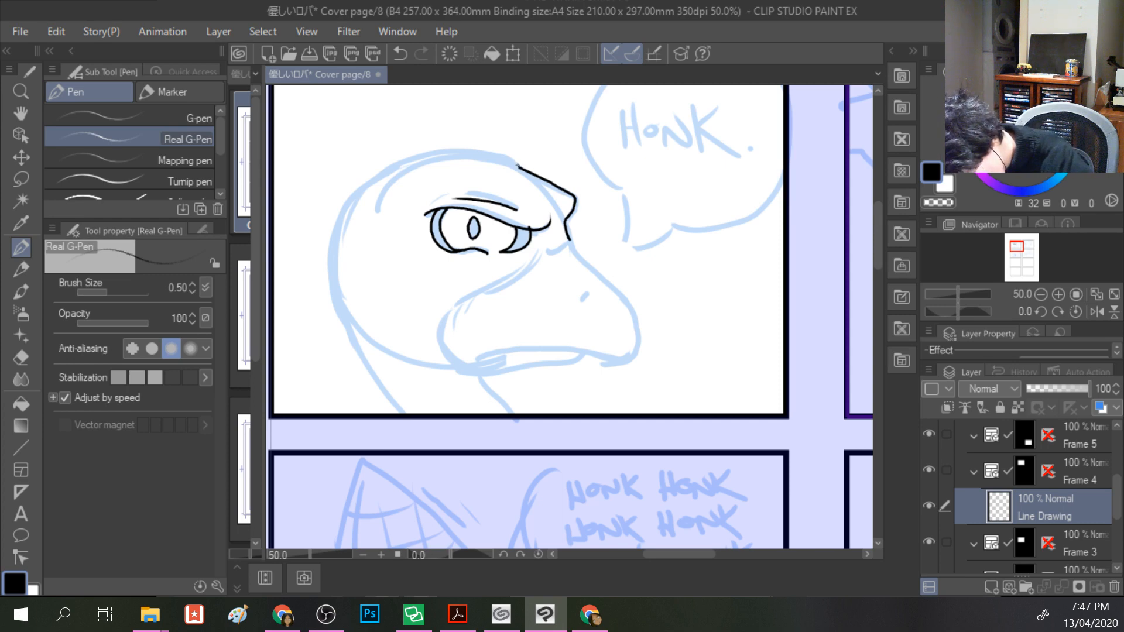
{"action": "mouse_move", "coordinate": [509, 157]}
{"action": "left_mouse_down"}
{"action": "mouse_move", "coordinate": [434, 153]}
{"action": "mouse_move", "coordinate": [376, 169]}
{"action": "mouse_move", "coordinate": [330, 229]}
{"action": "mouse_move", "coordinate": [331, 305]}
{"action": "mouse_move", "coordinate": [397, 405]}
{"action": "left_mouse_up"}
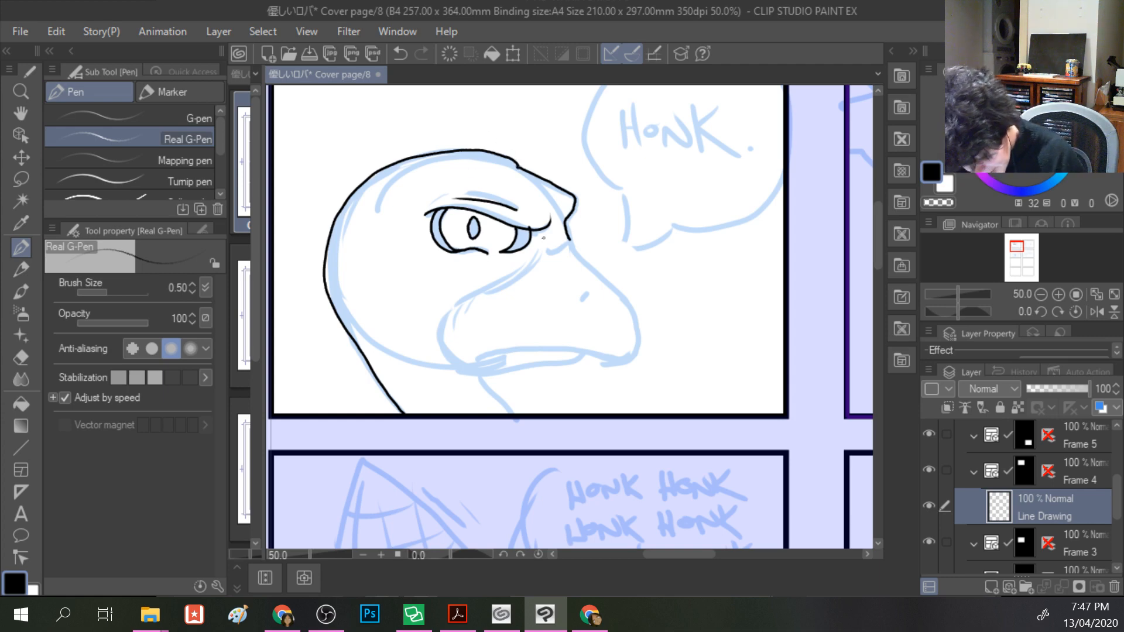
{"action": "mouse_move", "coordinate": [561, 248]}
{"action": "left_mouse_down"}
{"action": "mouse_move", "coordinate": [455, 311]}
{"action": "mouse_move", "coordinate": [448, 346]}
{"action": "mouse_move", "coordinate": [463, 369]}
{"action": "mouse_move", "coordinate": [483, 372]}
{"action": "mouse_move", "coordinate": [583, 353]}
{"action": "left_mouse_up"}
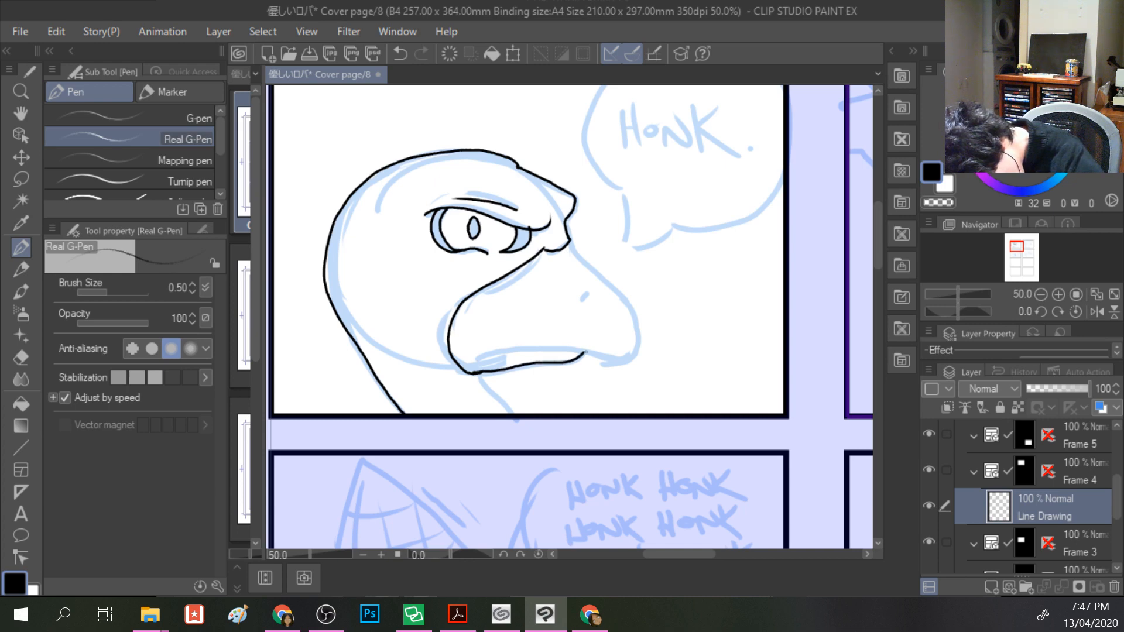
{"action": "key", "text": "ctrl+z"}
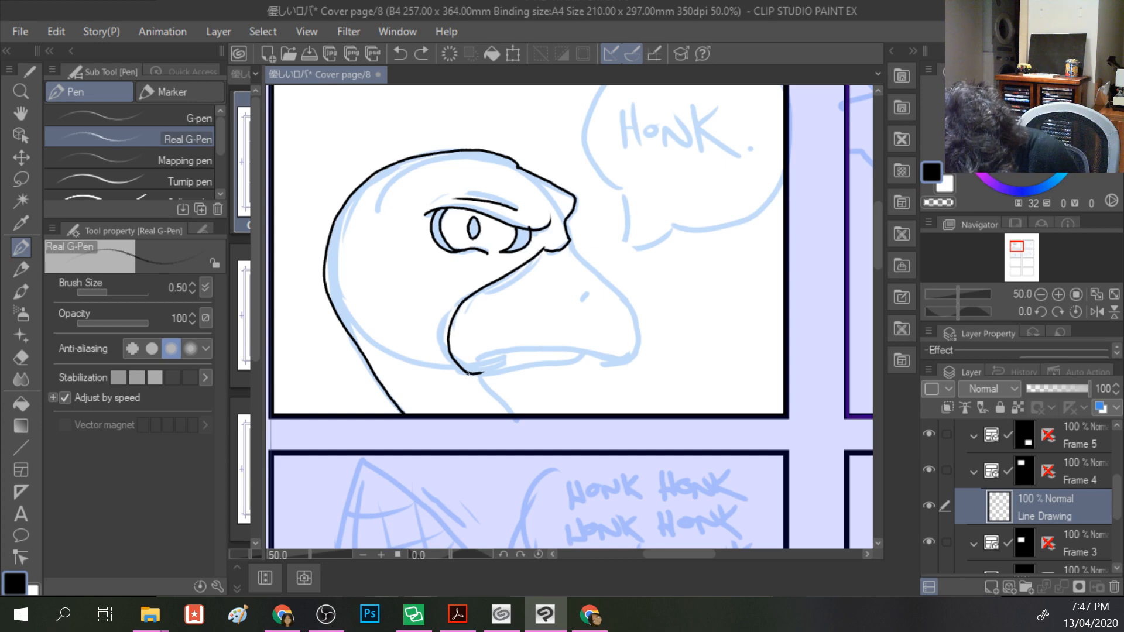
{"action": "left_click_drag", "start_coordinate": [477, 374], "coordinate": [586, 353]}
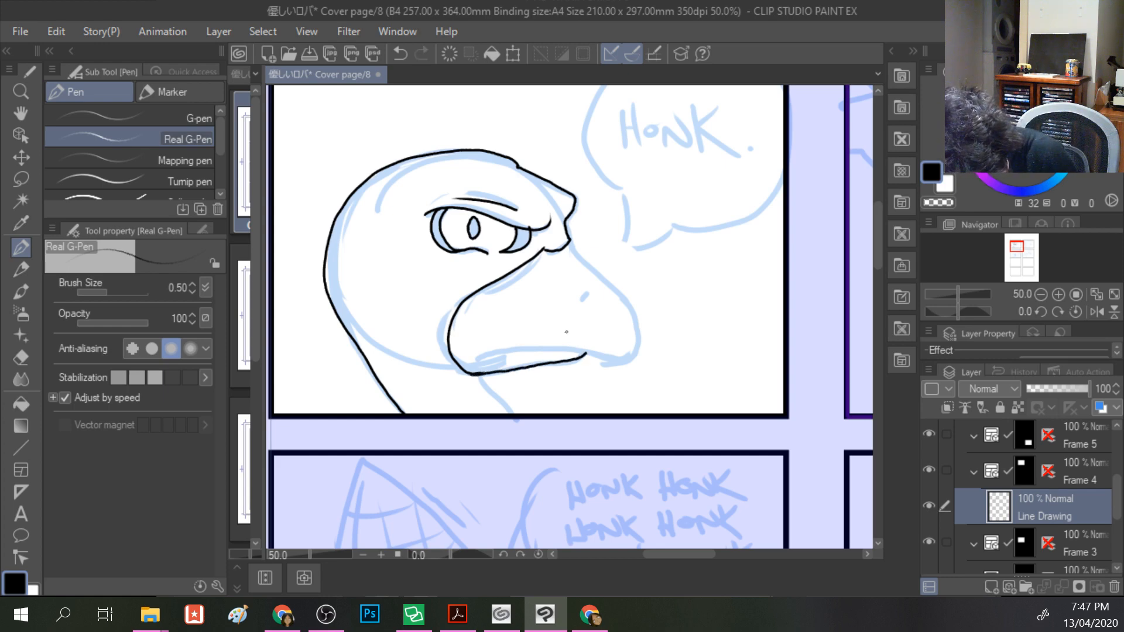
- Finish inking the first panel bird with the beak's upper edge and tip, mouth line, nostril and front of the neck
{"action": "mouse_move", "coordinate": [569, 240]}
{"action": "left_mouse_down"}
{"action": "mouse_move", "coordinate": [635, 309]}
{"action": "mouse_move", "coordinate": [641, 352]}
{"action": "mouse_move", "coordinate": [598, 364]}
{"action": "left_mouse_up"}
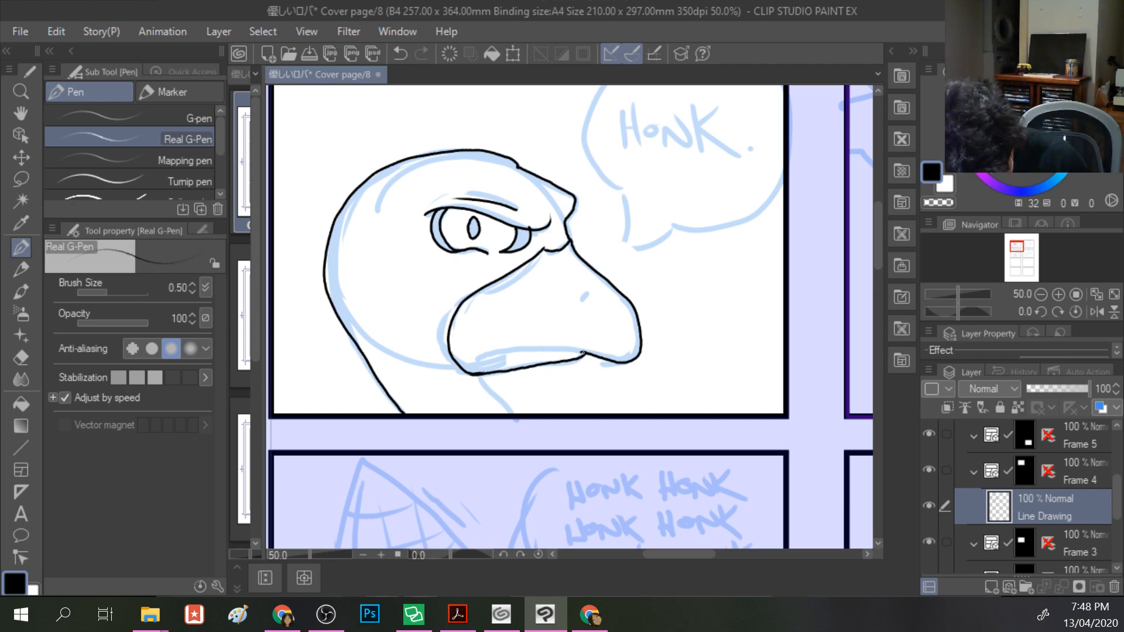
{"action": "left_click_drag", "start_coordinate": [585, 353], "coordinate": [489, 349]}
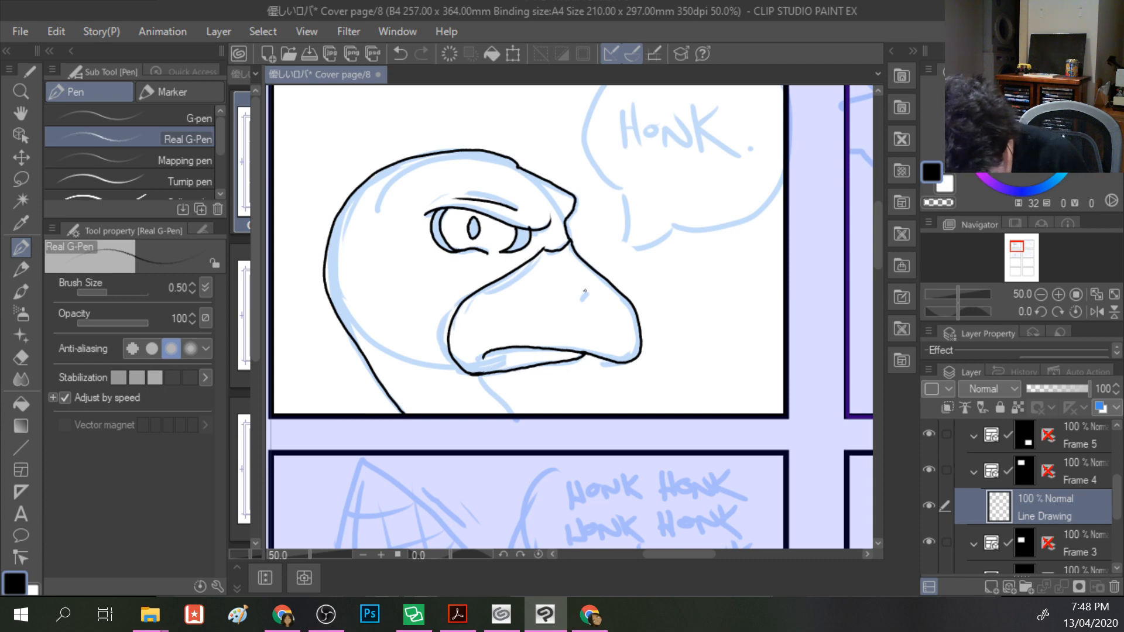
{"action": "left_click_drag", "start_coordinate": [587, 295], "coordinate": [575, 306]}
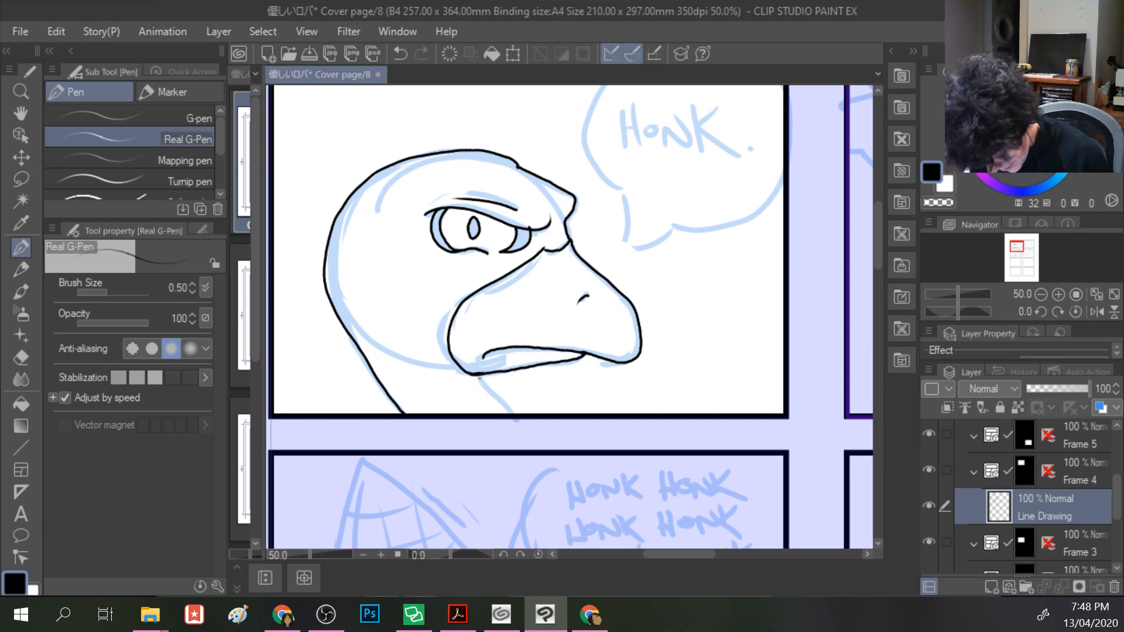
{"action": "left_click_drag", "start_coordinate": [478, 377], "coordinate": [517, 418]}
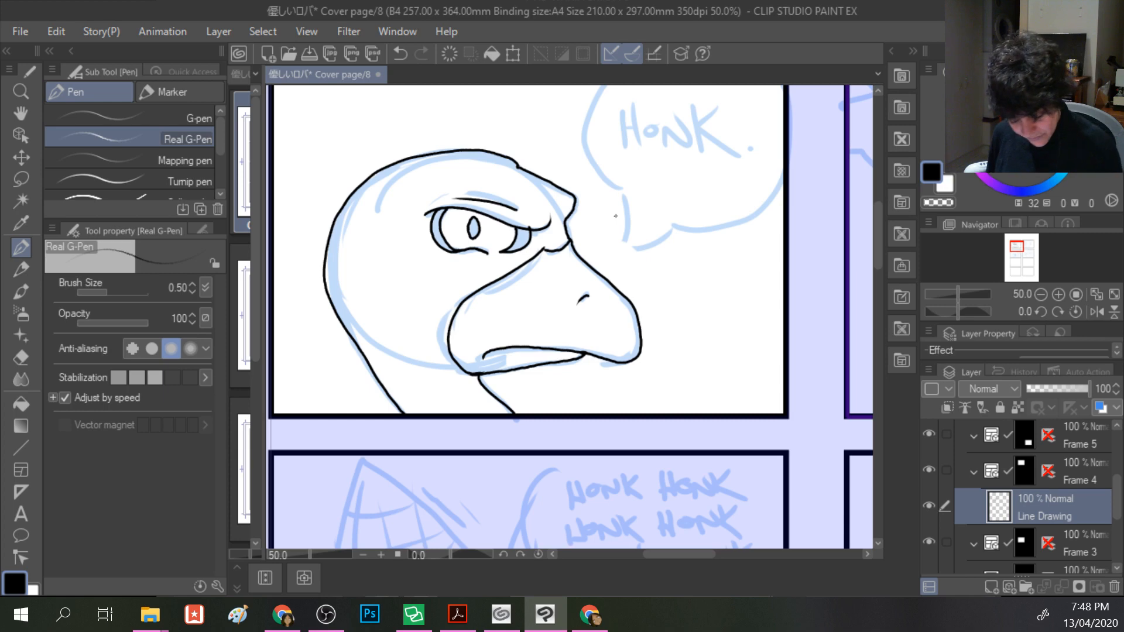
- Collapse the Frame 4 folder and add a new raster layer inside the Frame 8 folder
{"action": "left_click", "coordinate": [978, 470]}
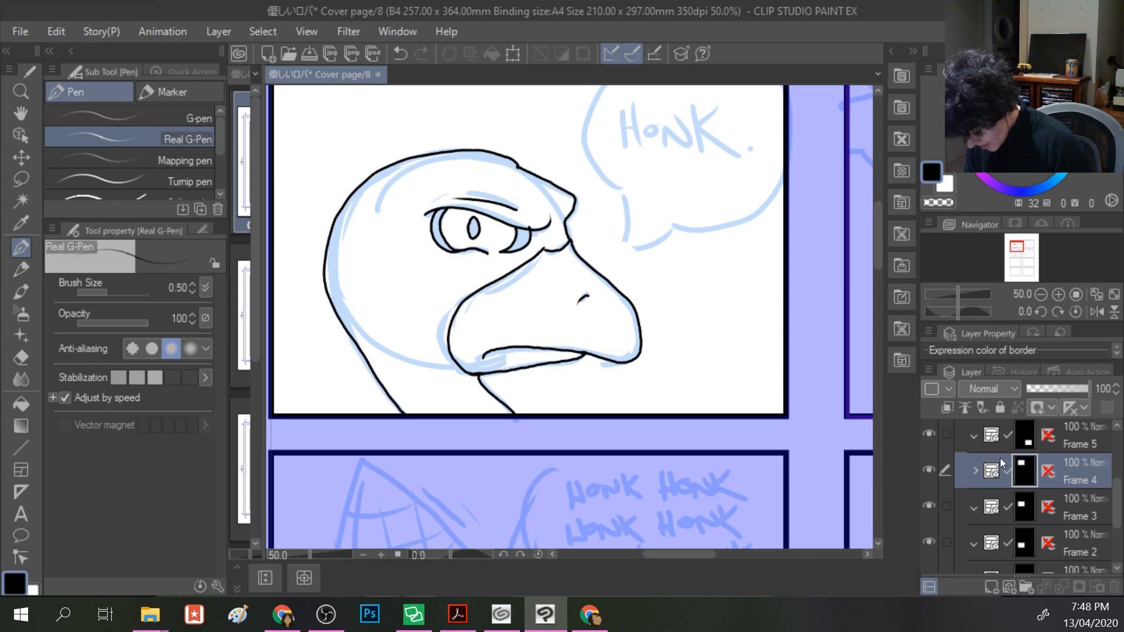
{"action": "left_click", "coordinate": [1117, 443]}
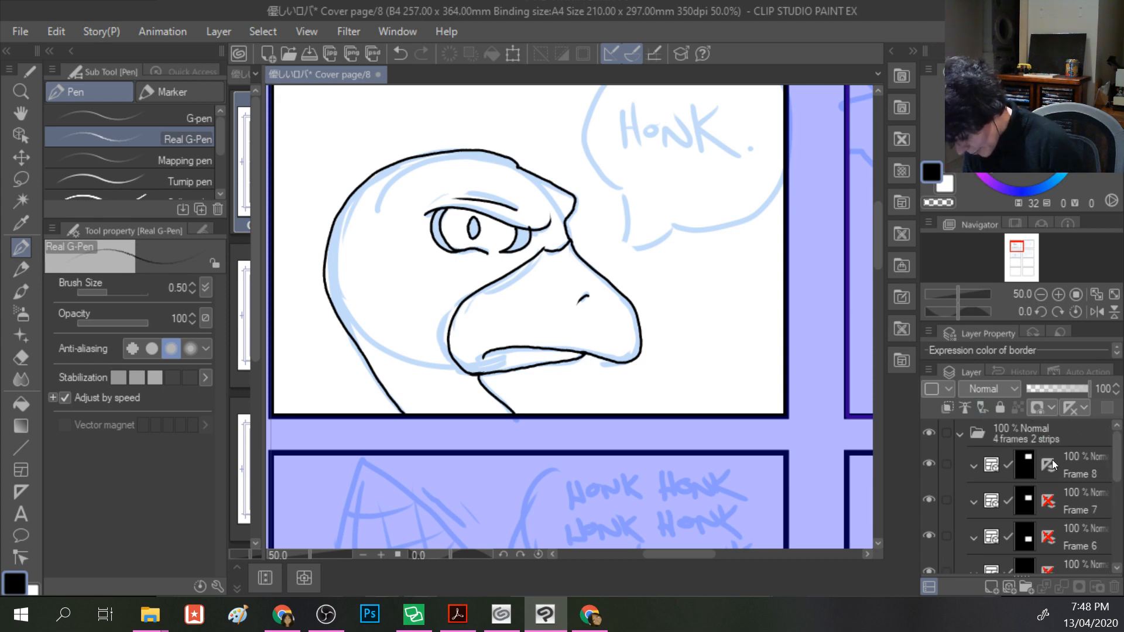
{"action": "left_click", "coordinate": [1052, 462]}
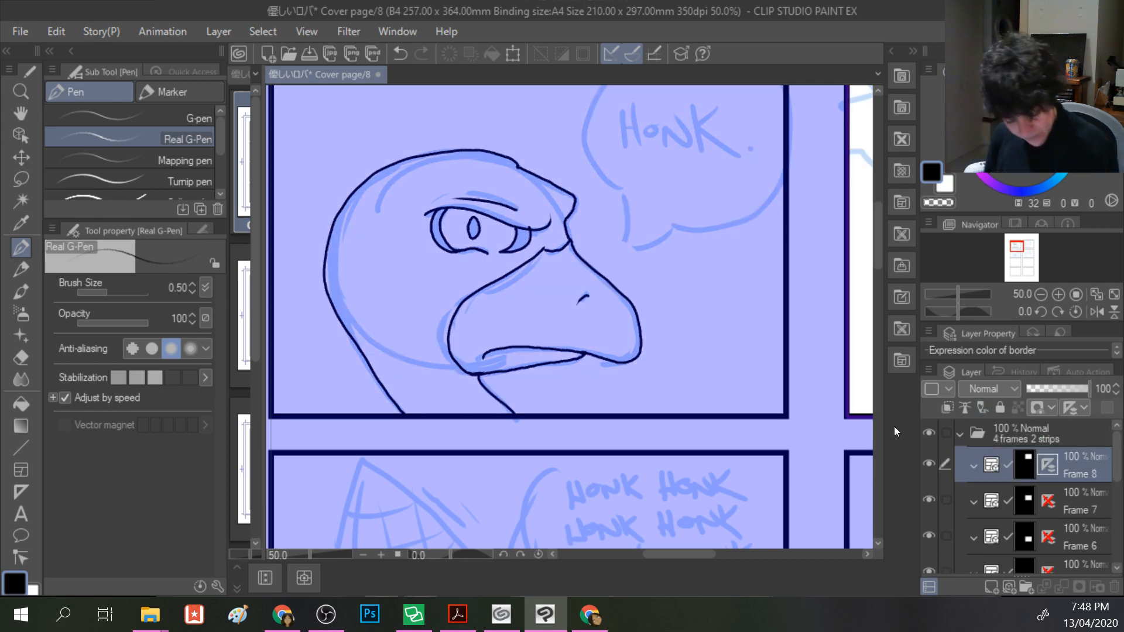
{"action": "left_click", "coordinate": [20, 131]}
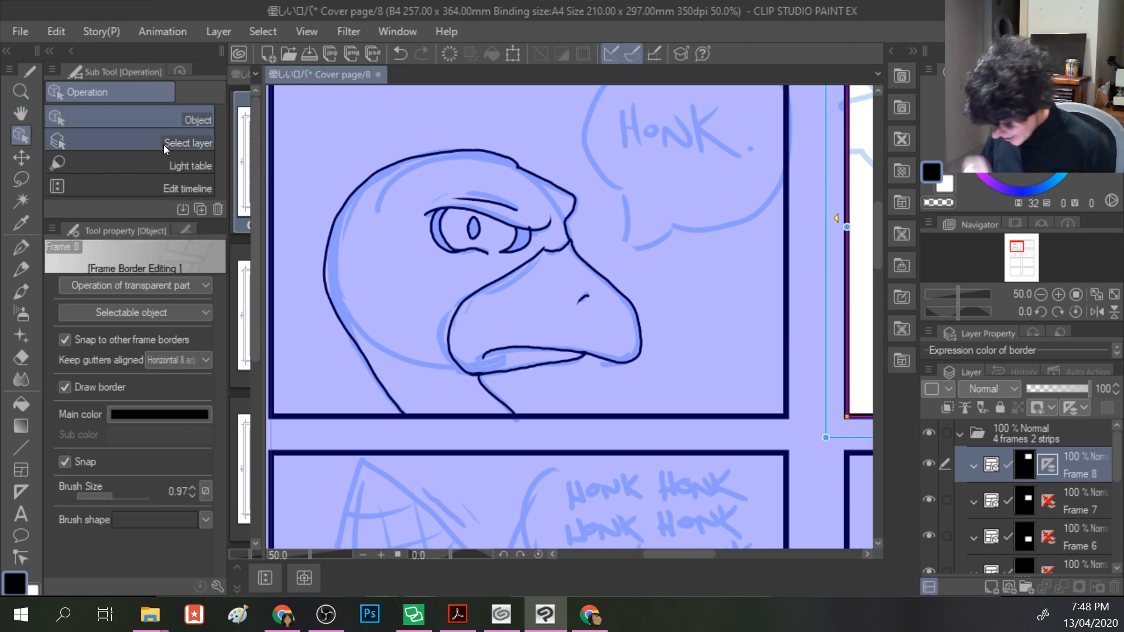
{"action": "left_click", "coordinate": [989, 586]}
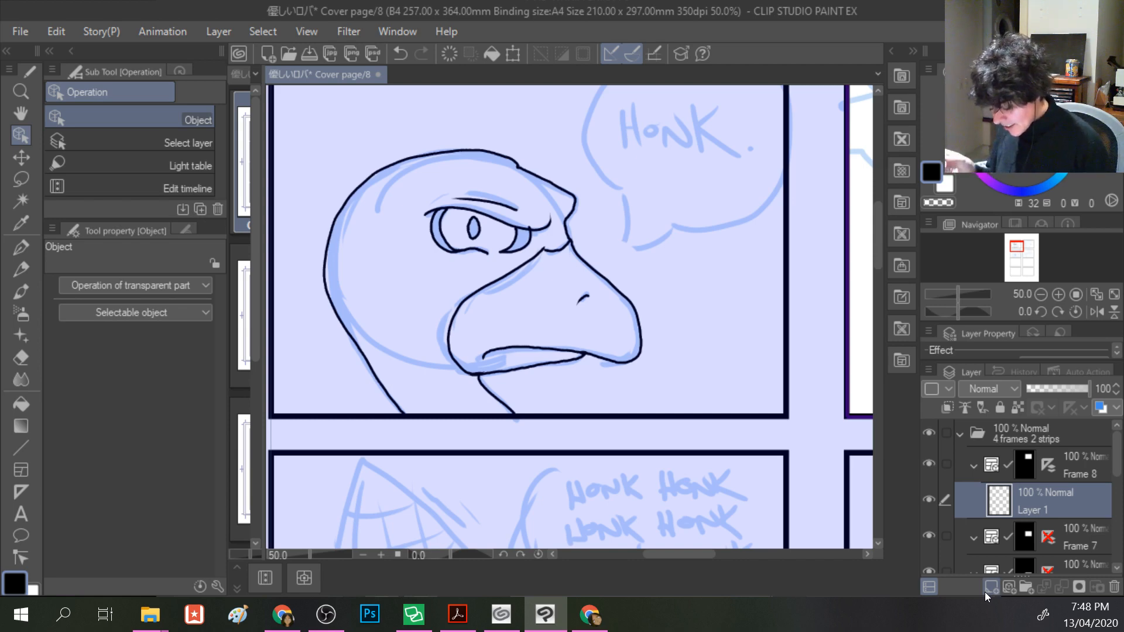
- Ink the front-facing bird's two heavy brows and the crown of its head with the Real G-Pen in the second panel
{"action": "left_click_drag", "start_coordinate": [707, 319], "coordinate": [336, 328]}
{"action": "left_click_drag", "start_coordinate": [564, 306], "coordinate": [443, 351]}
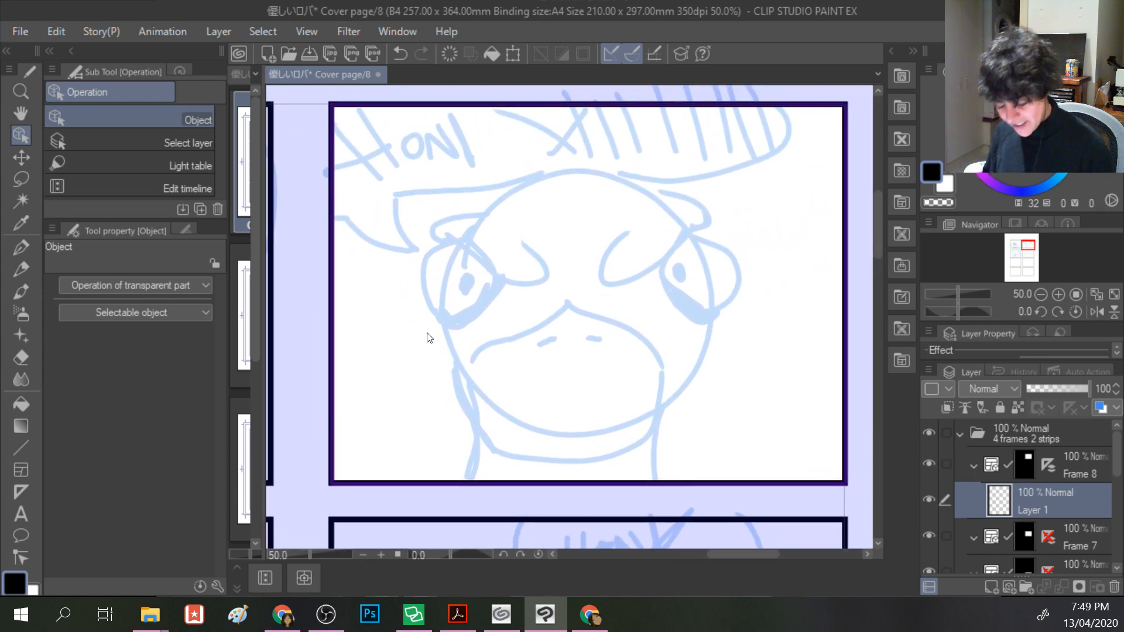
{"action": "left_click", "coordinate": [19, 244]}
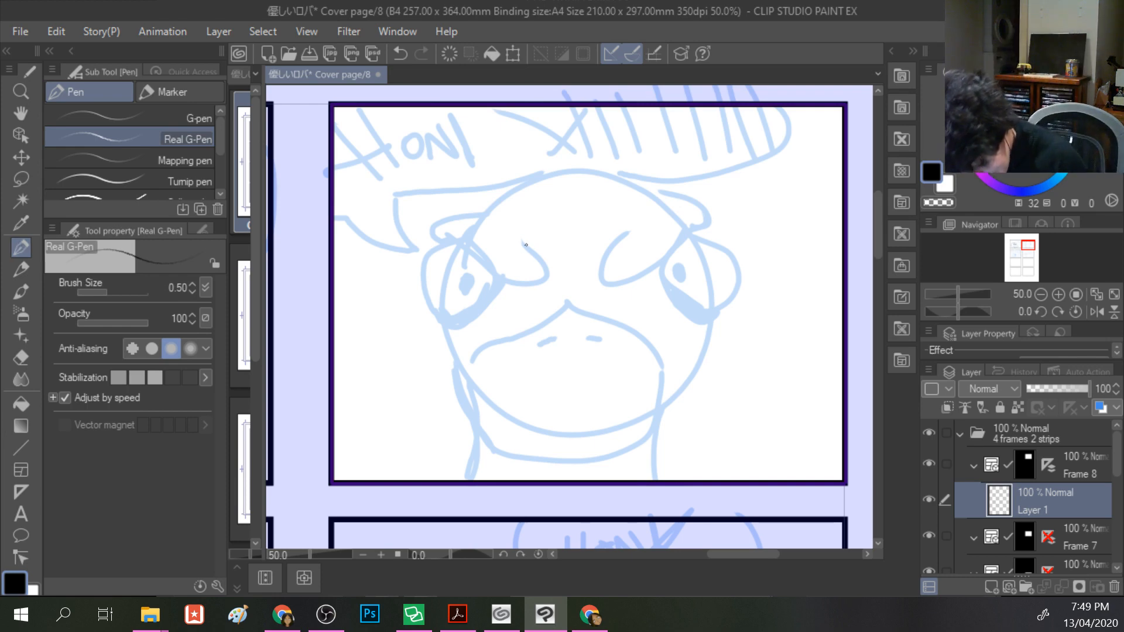
{"action": "mouse_move", "coordinate": [526, 245]}
{"action": "left_mouse_down"}
{"action": "mouse_move", "coordinate": [542, 272]}
{"action": "mouse_move", "coordinate": [523, 287]}
{"action": "mouse_move", "coordinate": [433, 237]}
{"action": "mouse_move", "coordinate": [442, 218]}
{"action": "mouse_move", "coordinate": [483, 213]}
{"action": "left_mouse_up"}
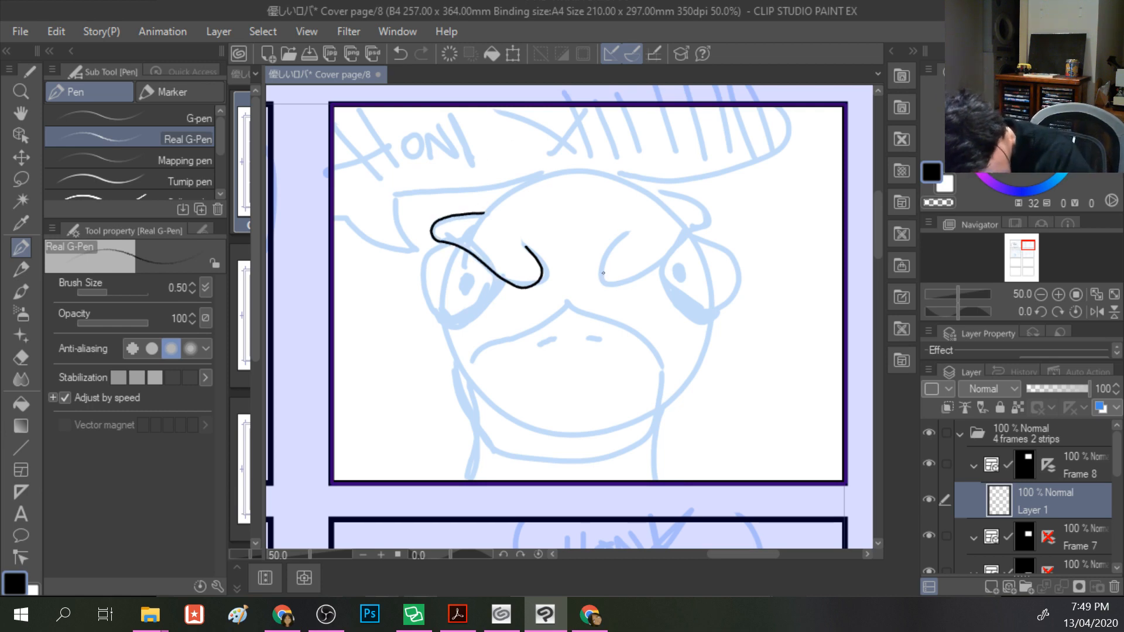
{"action": "left_click_drag", "start_coordinate": [603, 278], "coordinate": [637, 229]}
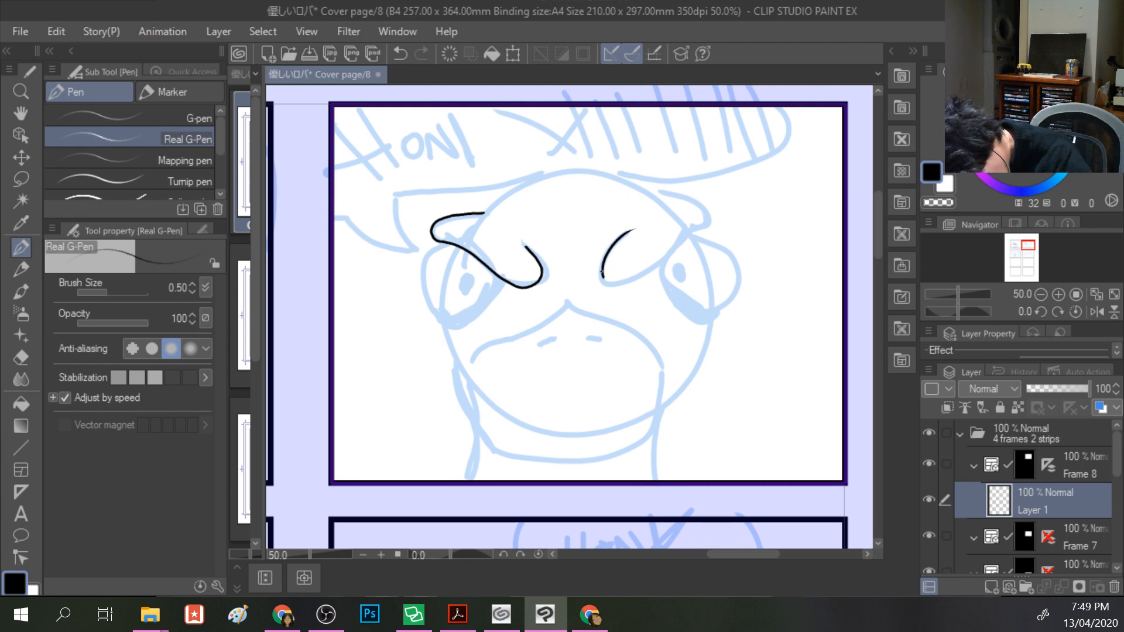
{"action": "mouse_move", "coordinate": [610, 281]}
{"action": "left_mouse_down"}
{"action": "mouse_move", "coordinate": [656, 269]}
{"action": "mouse_move", "coordinate": [702, 224]}
{"action": "mouse_move", "coordinate": [708, 202]}
{"action": "mouse_move", "coordinate": [647, 190]}
{"action": "left_mouse_up"}
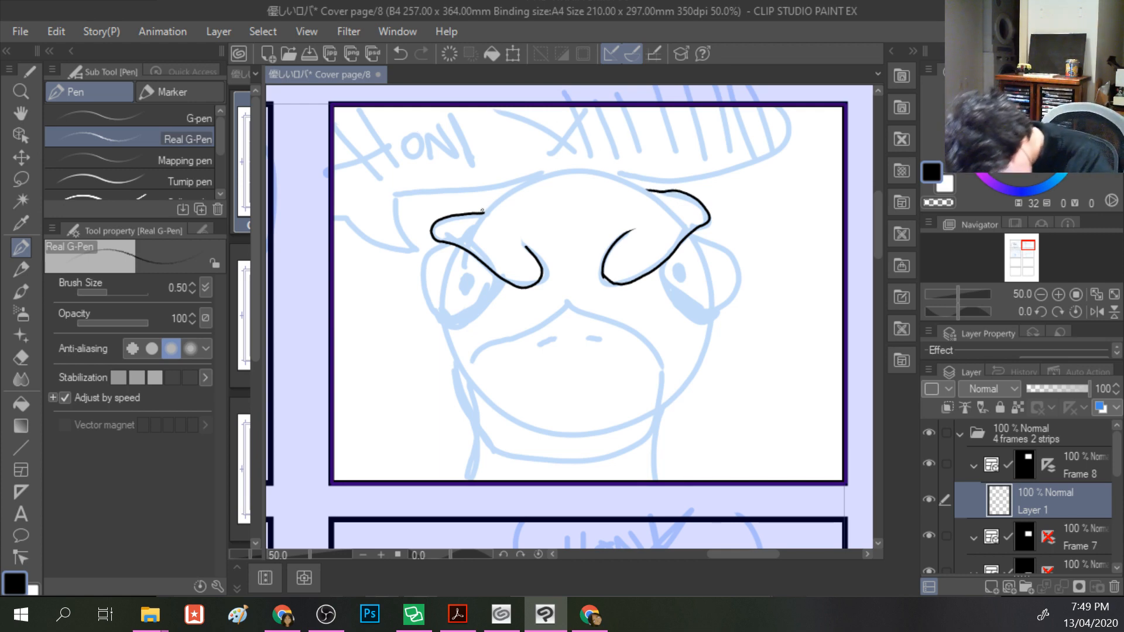
{"action": "mouse_move", "coordinate": [482, 213]}
{"action": "left_mouse_down"}
{"action": "mouse_move", "coordinate": [547, 173]}
{"action": "mouse_move", "coordinate": [592, 170]}
{"action": "mouse_move", "coordinate": [645, 187]}
{"action": "left_mouse_up"}
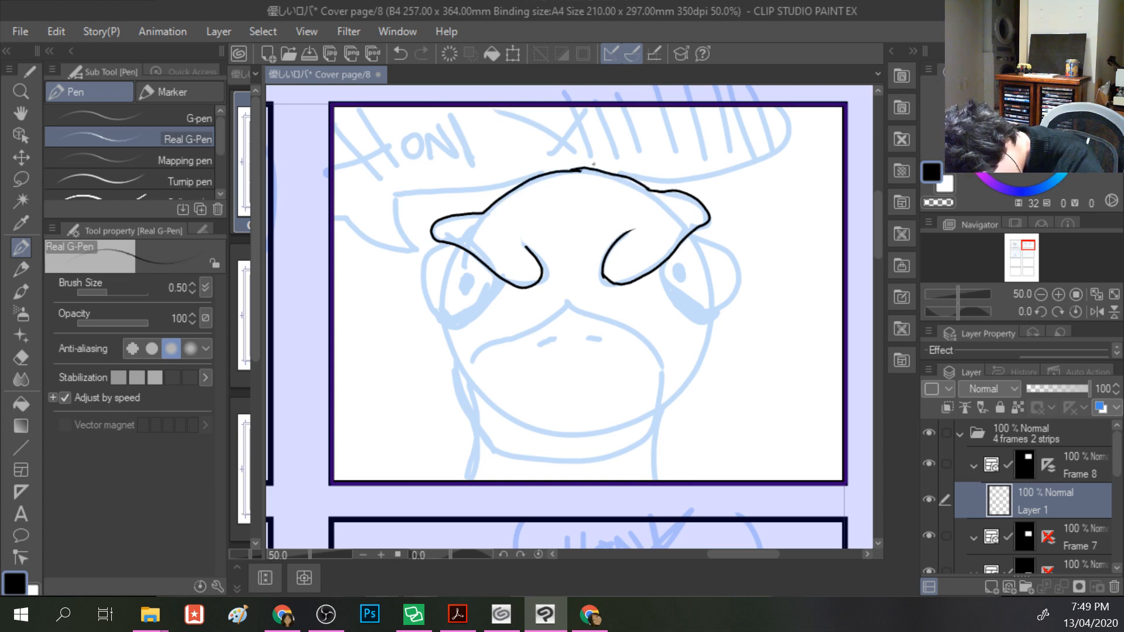
{"action": "left_click_drag", "start_coordinate": [576, 169], "coordinate": [537, 176]}
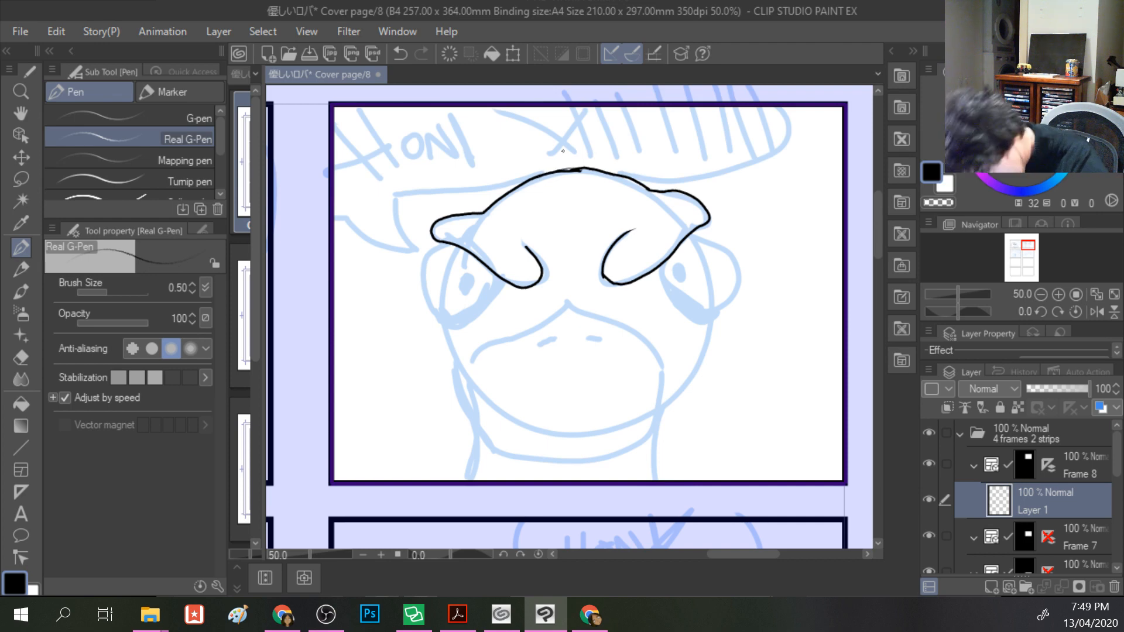
{"action": "key", "text": "ctrl+z"}
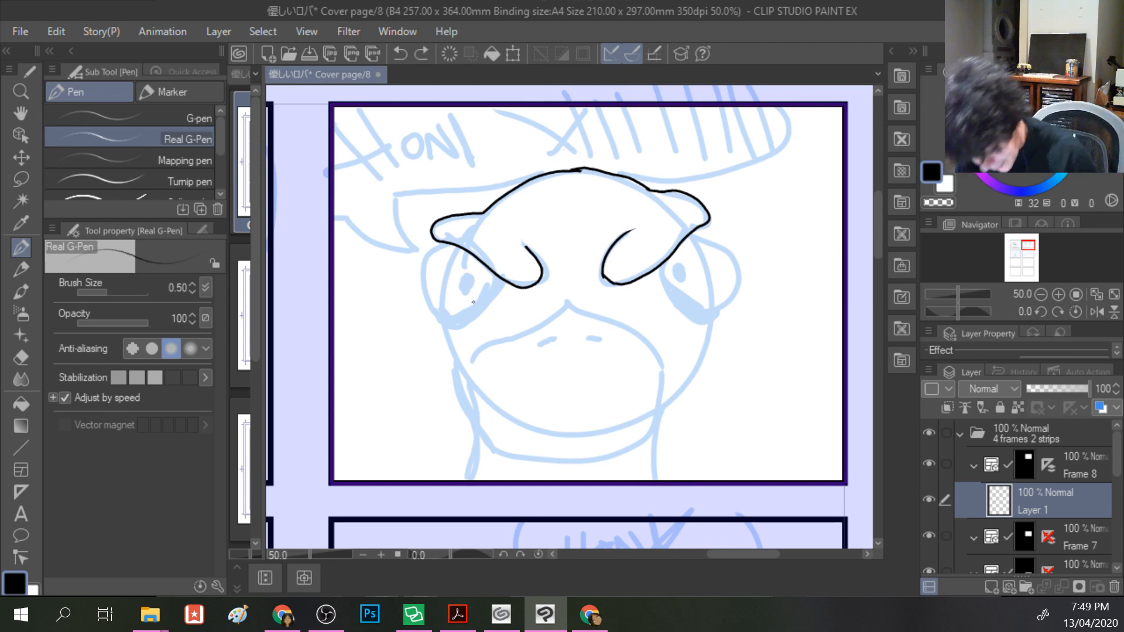
- Ink the front-facing bird's two bulging eyes, with lower lids and small oval pupils near the outer edges
{"action": "mouse_move", "coordinate": [495, 276]}
{"action": "left_mouse_down"}
{"action": "mouse_move", "coordinate": [470, 313]}
{"action": "mouse_move", "coordinate": [444, 318]}
{"action": "mouse_move", "coordinate": [425, 286]}
{"action": "mouse_move", "coordinate": [449, 238]}
{"action": "left_mouse_up"}
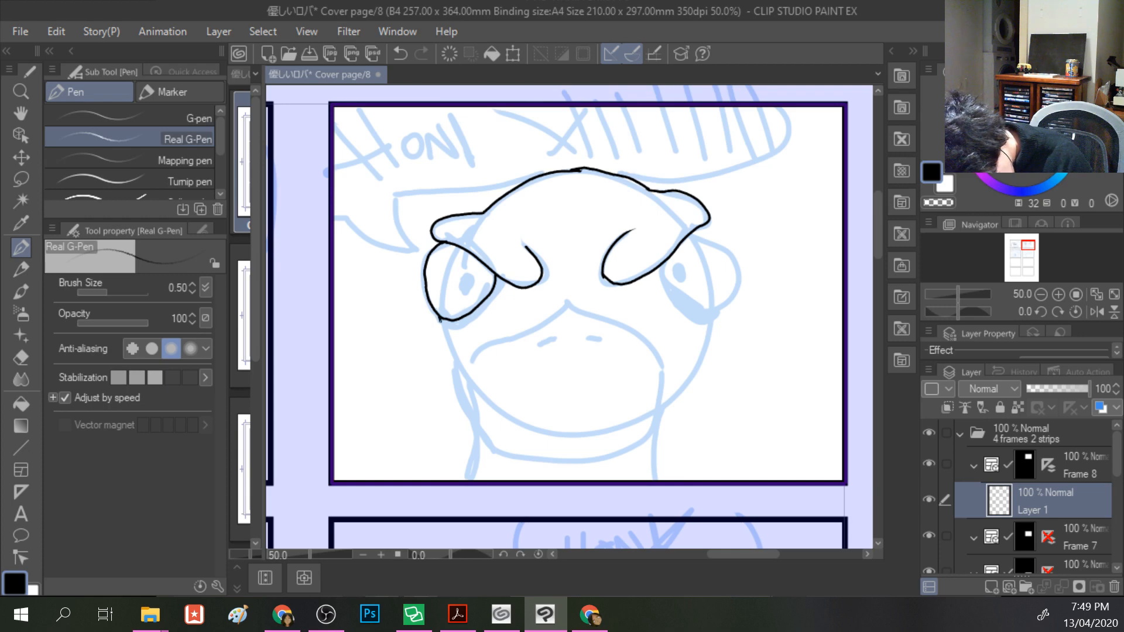
{"action": "mouse_move", "coordinate": [451, 329]}
{"action": "left_mouse_down"}
{"action": "mouse_move", "coordinate": [490, 306]}
{"action": "mouse_move", "coordinate": [496, 273]}
{"action": "left_mouse_up"}
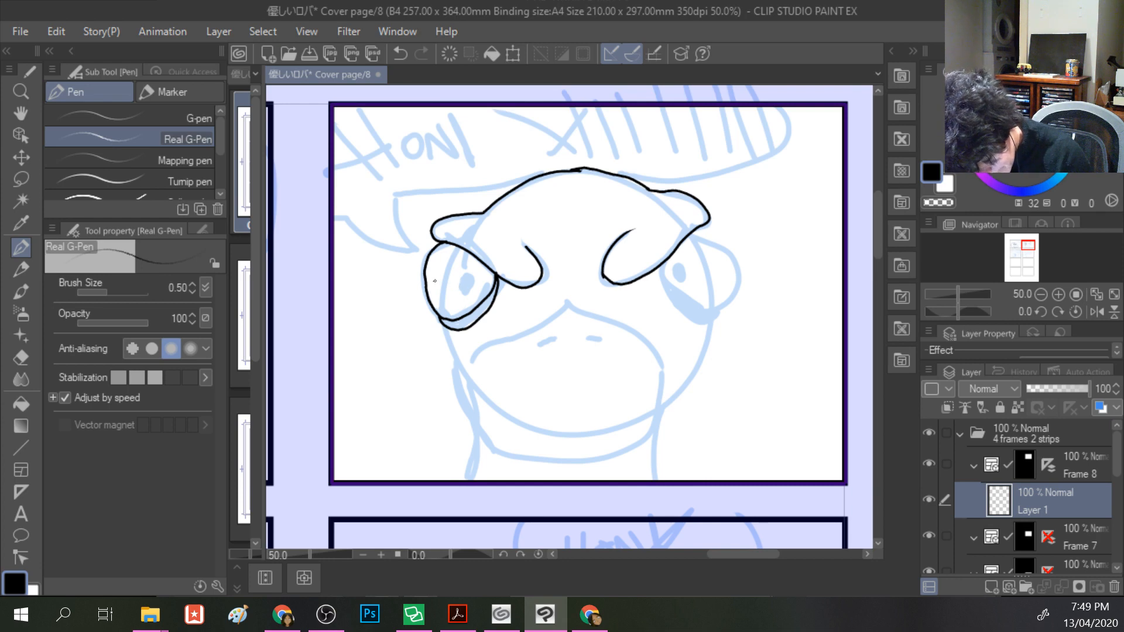
{"action": "left_click_drag", "start_coordinate": [431, 273], "coordinate": [432, 281]}
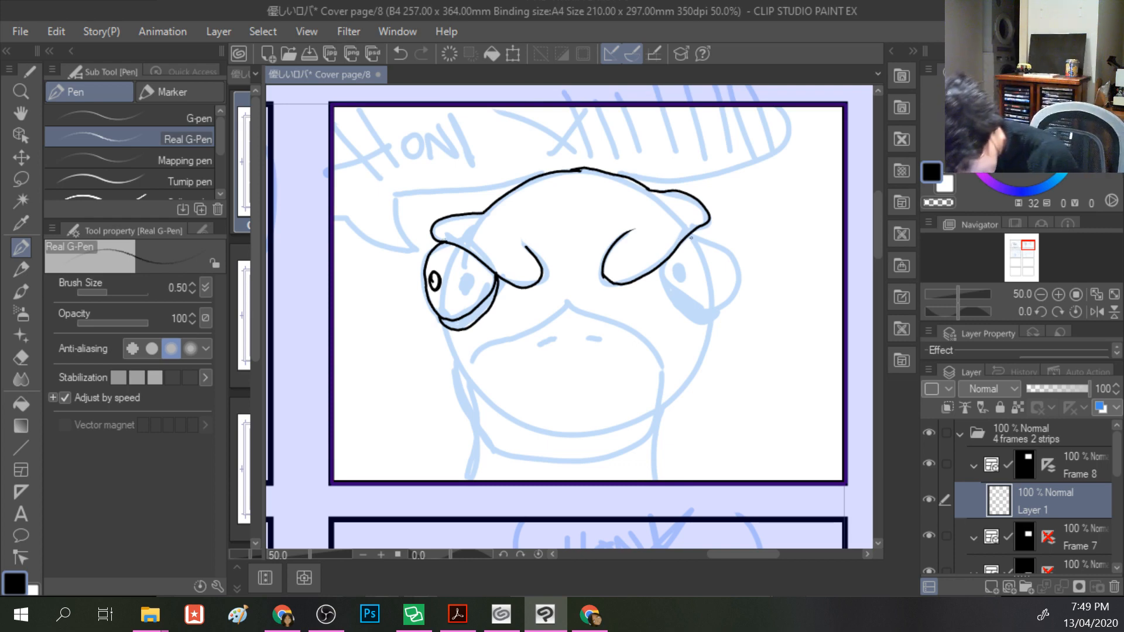
{"action": "mouse_move", "coordinate": [661, 268]}
{"action": "left_mouse_down"}
{"action": "mouse_move", "coordinate": [682, 304]}
{"action": "mouse_move", "coordinate": [703, 312]}
{"action": "mouse_move", "coordinate": [728, 300]}
{"action": "mouse_move", "coordinate": [734, 254]}
{"action": "mouse_move", "coordinate": [695, 233]}
{"action": "left_mouse_up"}
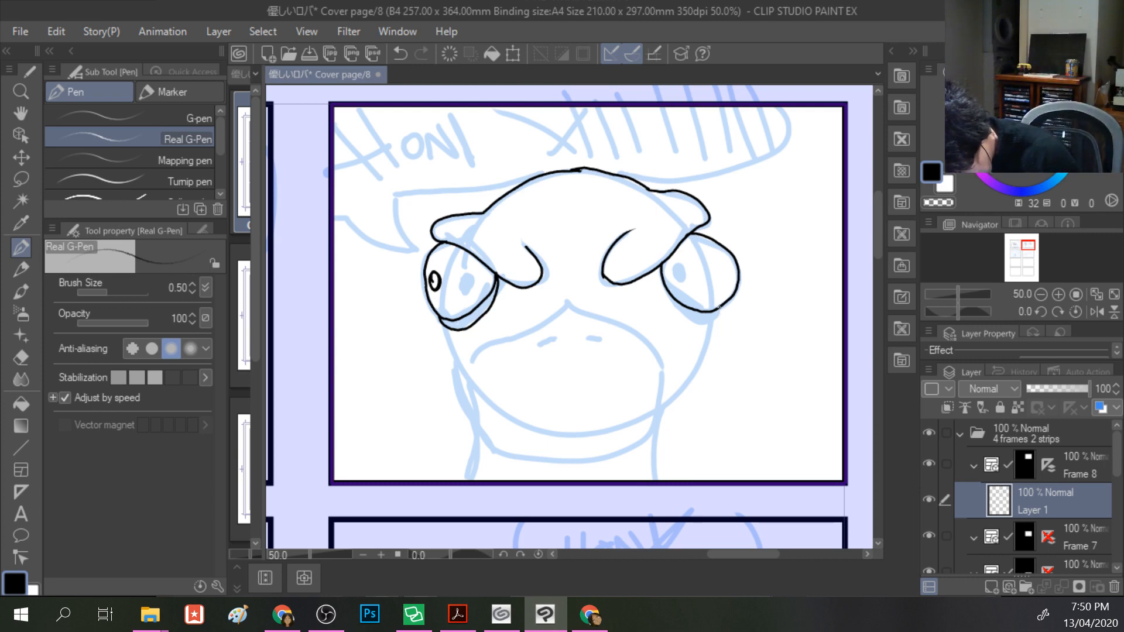
{"action": "mouse_move", "coordinate": [713, 317]}
{"action": "left_mouse_down"}
{"action": "mouse_move", "coordinate": [693, 324]}
{"action": "mouse_move", "coordinate": [672, 311]}
{"action": "mouse_move", "coordinate": [656, 267]}
{"action": "left_mouse_up"}
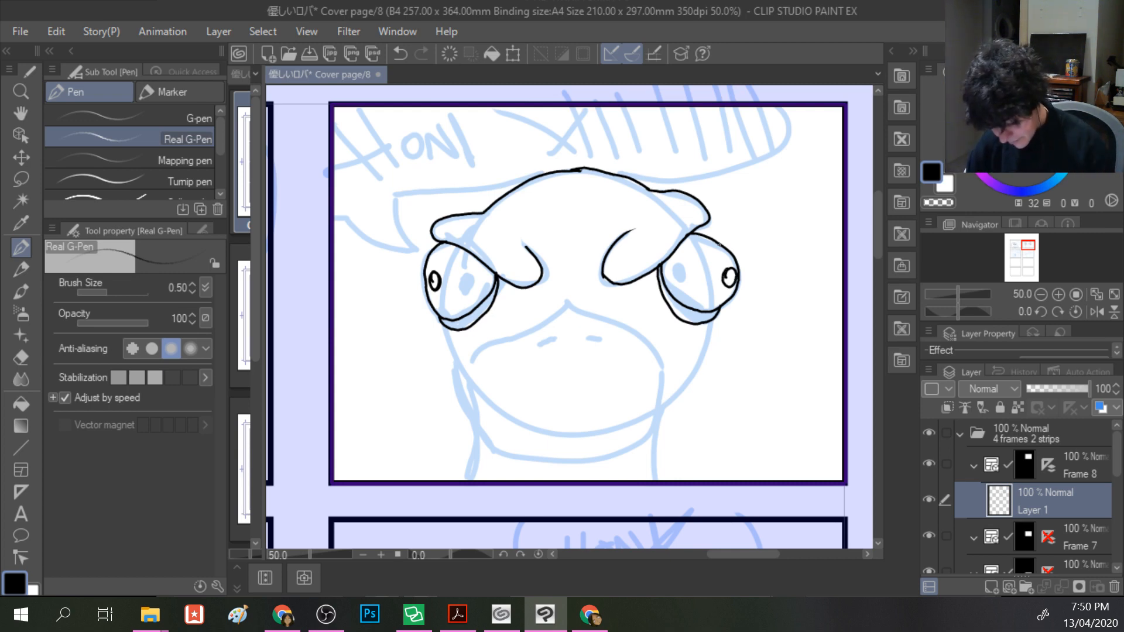
- Ink the upper edge of the front-facing bird's beak, from the notched peak between the eyes out to both corners
{"action": "mouse_move", "coordinate": [560, 303]}
{"action": "left_mouse_down"}
{"action": "mouse_move", "coordinate": [530, 331]}
{"action": "mouse_move", "coordinate": [588, 300]}
{"action": "mouse_move", "coordinate": [678, 378]}
{"action": "left_mouse_up"}
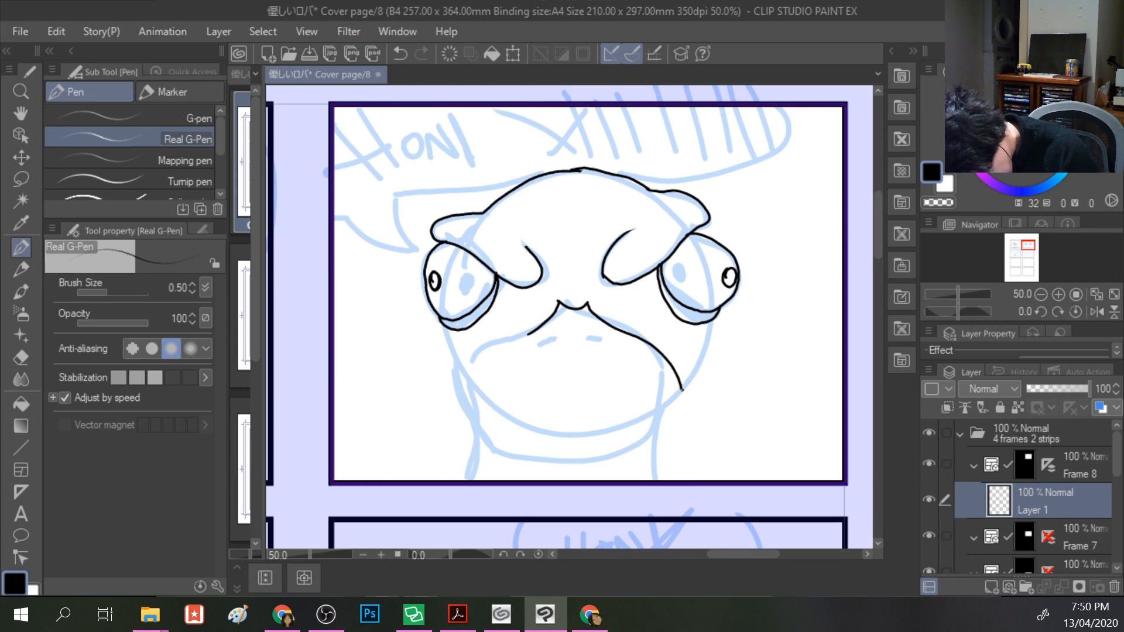
{"action": "left_click_drag", "start_coordinate": [525, 332], "coordinate": [510, 338]}
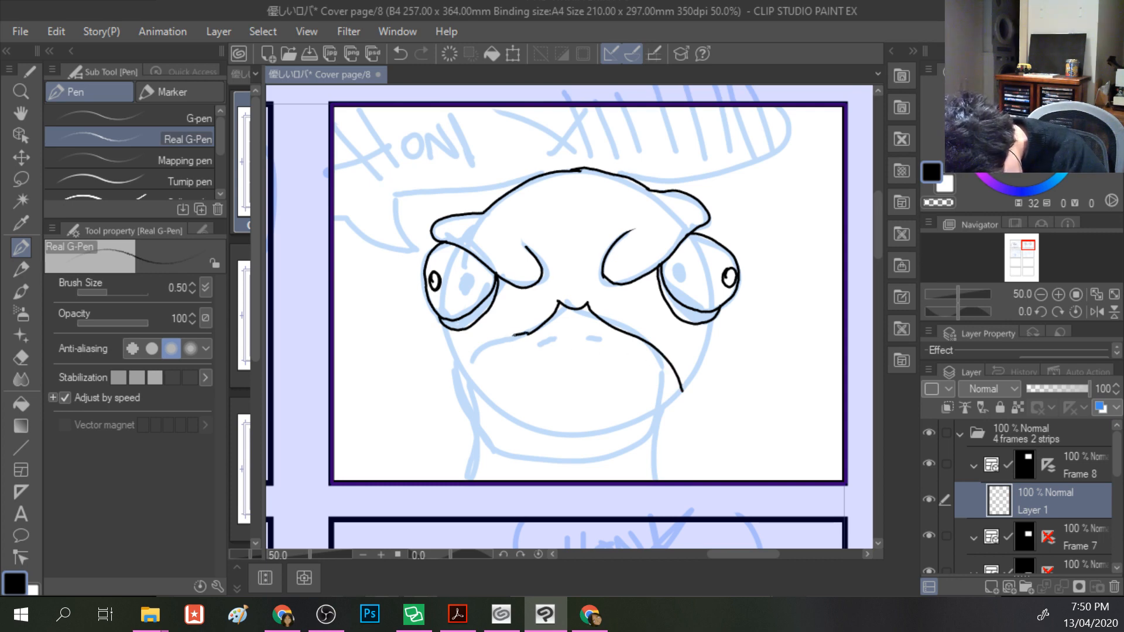
{"action": "key", "text": "ctrl+z"}
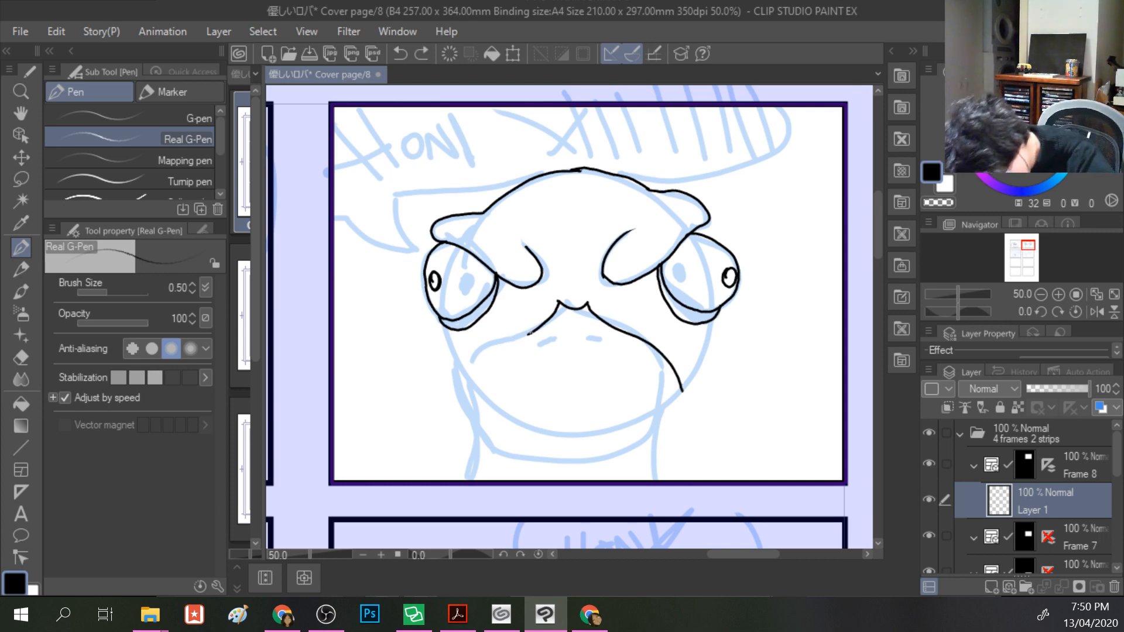
{"action": "left_click_drag", "start_coordinate": [525, 334], "coordinate": [457, 382]}
{"action": "key", "text": "ctrl+z"}
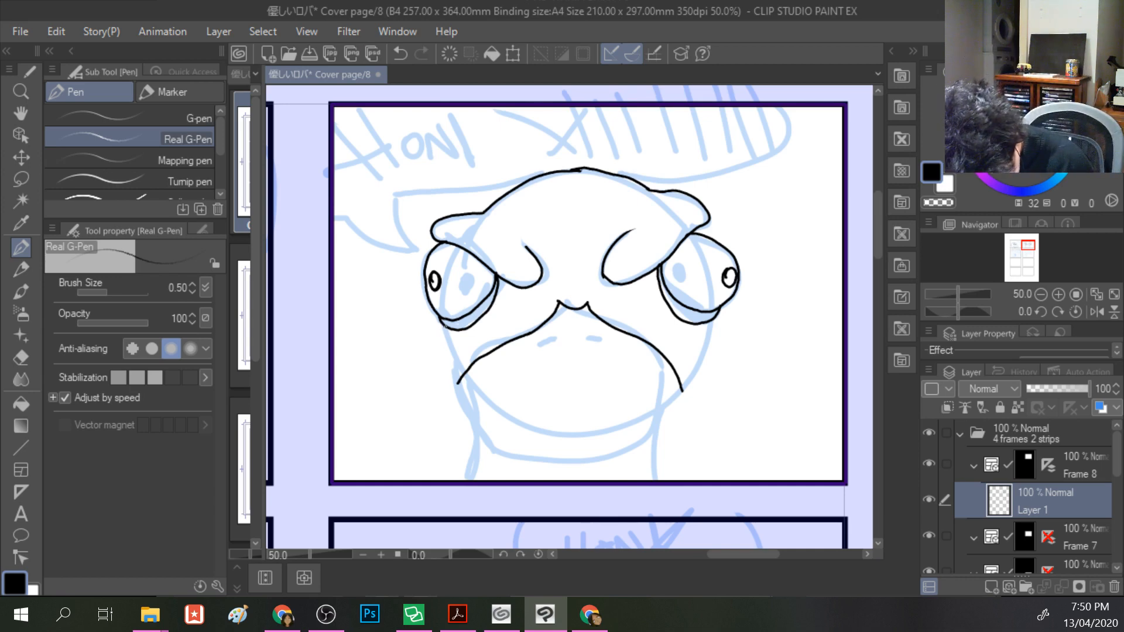
- Ink the front-facing bird's cheeks from the eyes to the beak corners, and the beak's pointed lower outline
{"action": "left_click_drag", "start_coordinate": [444, 326], "coordinate": [466, 371]}
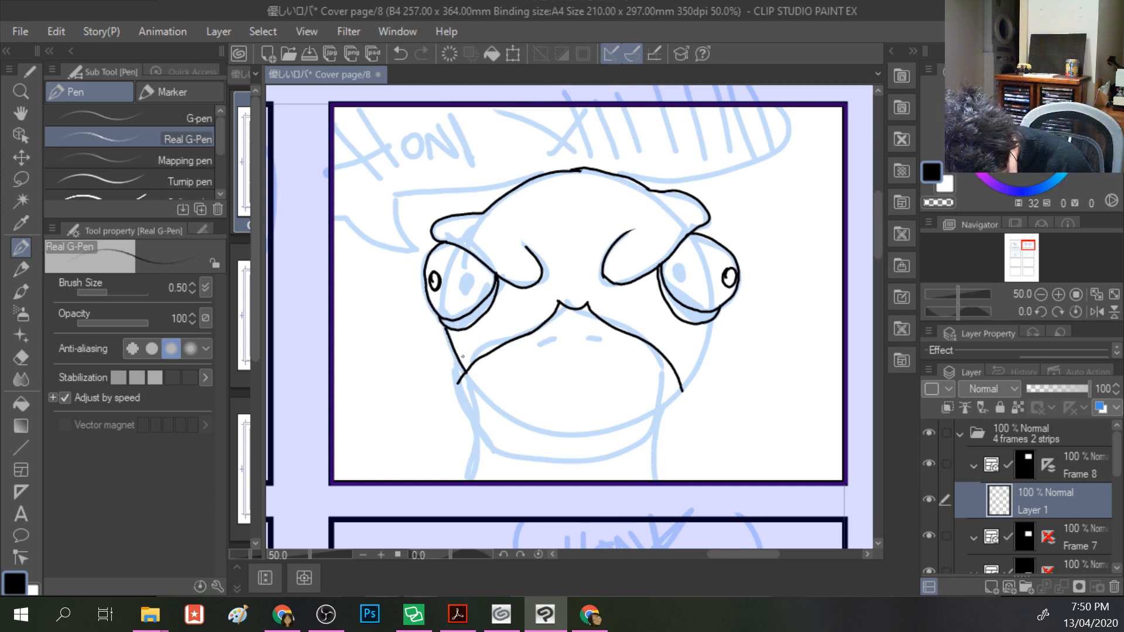
{"action": "left_click_drag", "start_coordinate": [713, 315], "coordinate": [705, 370]}
{"action": "key", "text": "ctrl+z"}
{"action": "left_click_drag", "start_coordinate": [713, 316], "coordinate": [681, 390]}
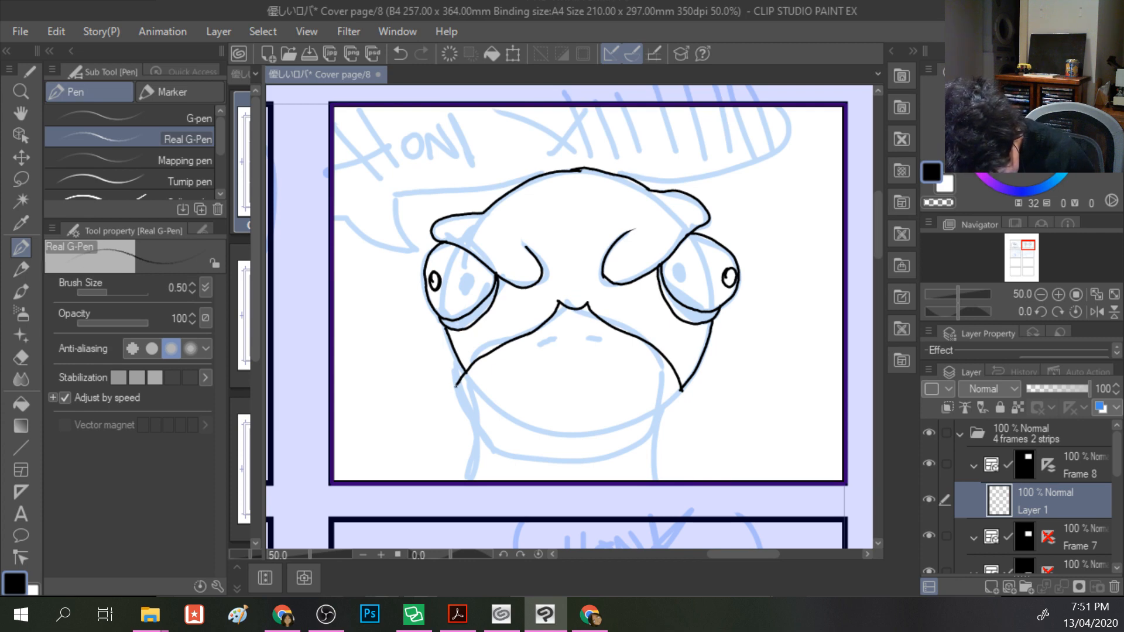
{"action": "mouse_move", "coordinate": [459, 400]}
{"action": "left_mouse_down"}
{"action": "mouse_move", "coordinate": [490, 437]}
{"action": "mouse_move", "coordinate": [547, 466]}
{"action": "mouse_move", "coordinate": [592, 456]}
{"action": "mouse_move", "coordinate": [680, 397]}
{"action": "left_mouse_up"}
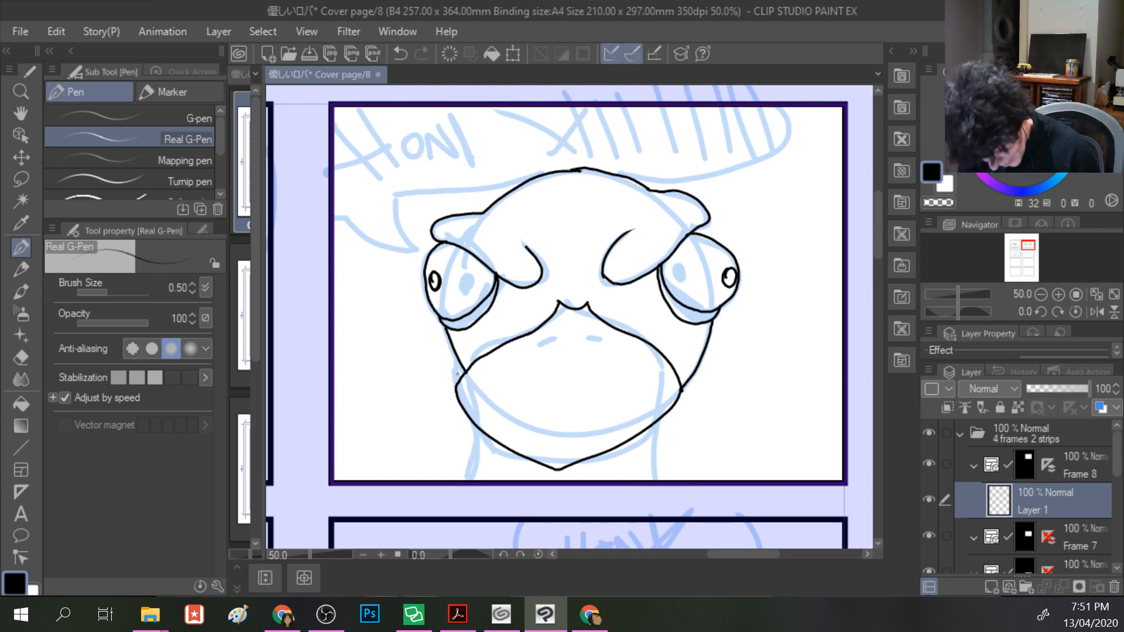
{"action": "left_click_drag", "start_coordinate": [461, 378], "coordinate": [482, 427]}
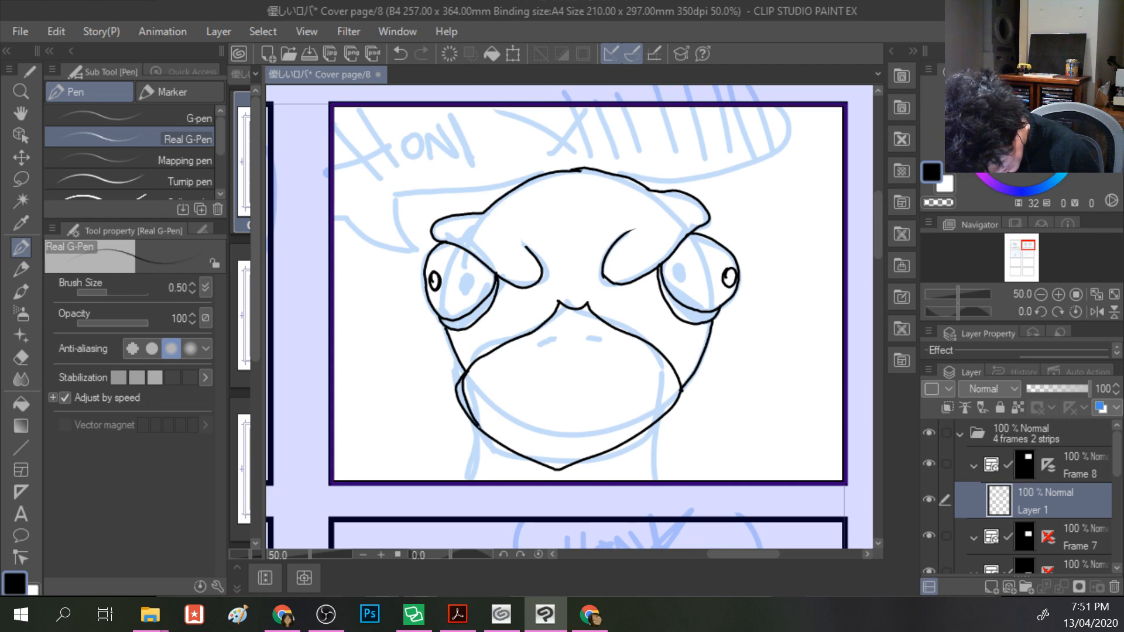
- Erase the front-facing bird's left beak corner and re-ink it, running the lower edge to the beak's tip and joining the cheek line
{"action": "key", "text": "e"}
{"action": "mouse_move", "coordinate": [450, 378]}
{"action": "left_mouse_down"}
{"action": "mouse_move", "coordinate": [472, 436]}
{"action": "mouse_move", "coordinate": [458, 392]}
{"action": "left_mouse_up"}
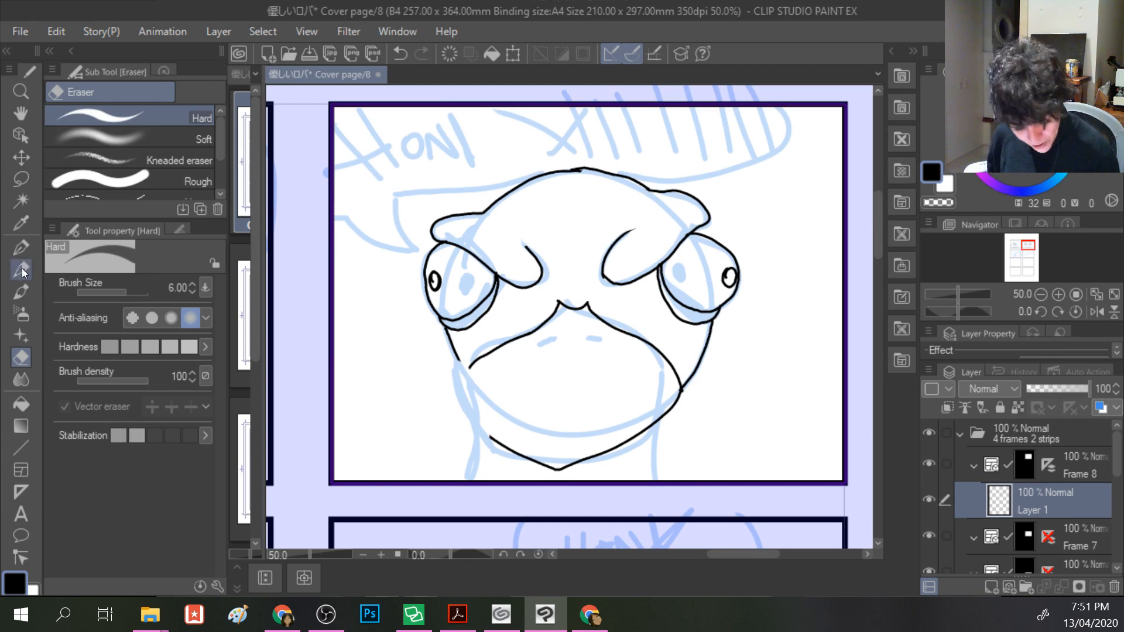
{"action": "left_click", "coordinate": [22, 252]}
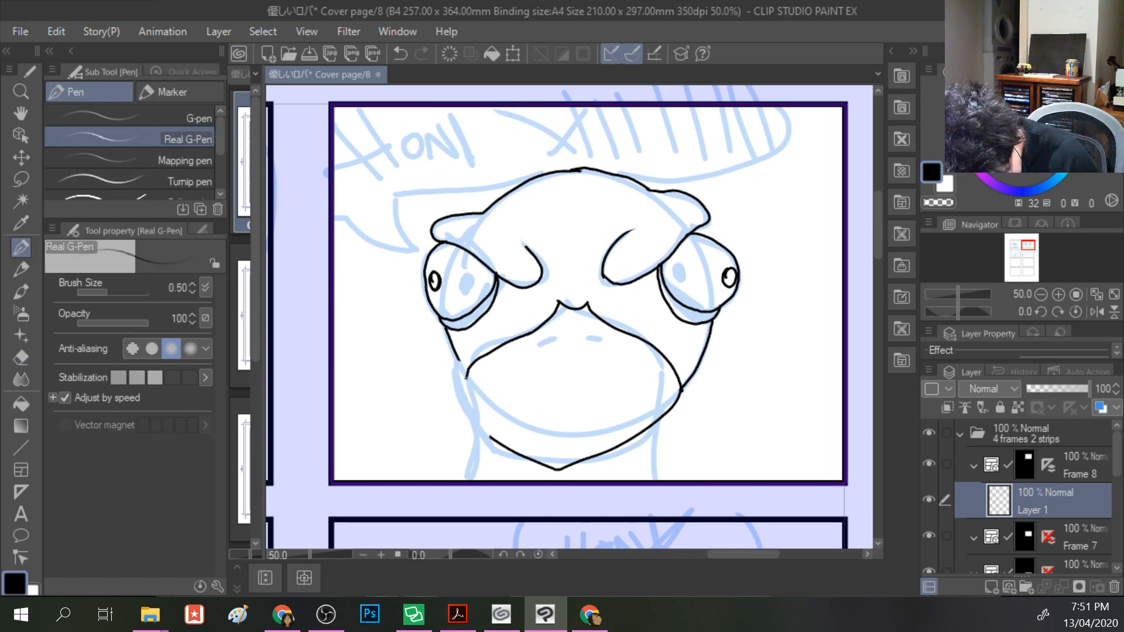
{"action": "left_click_drag", "start_coordinate": [468, 391], "coordinate": [478, 413]}
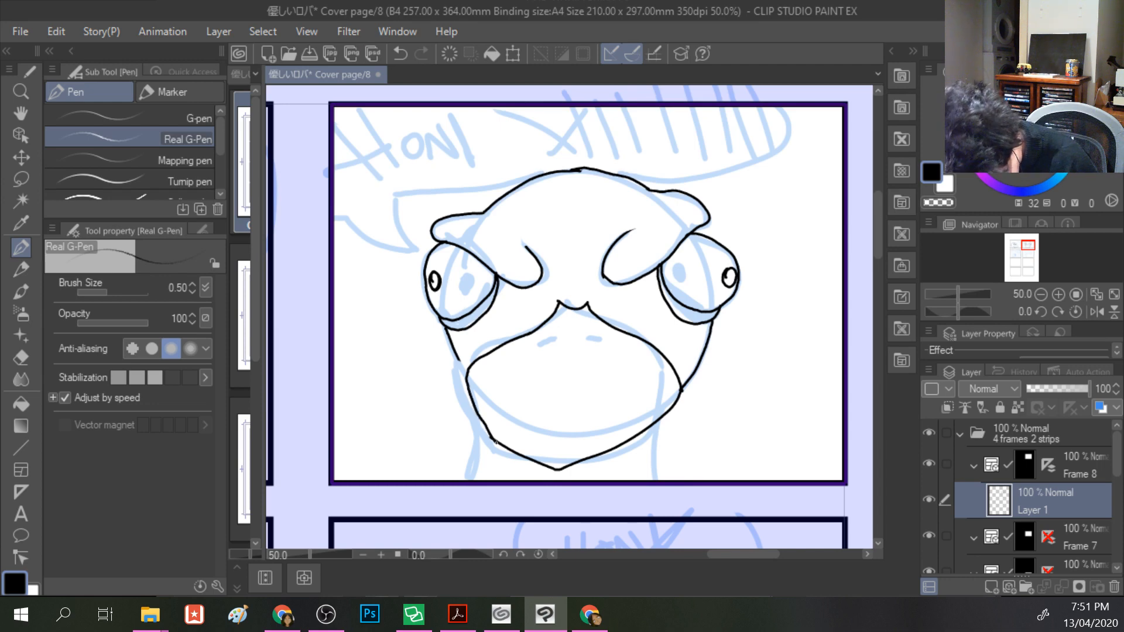
{"action": "key", "text": "ctrl+z"}
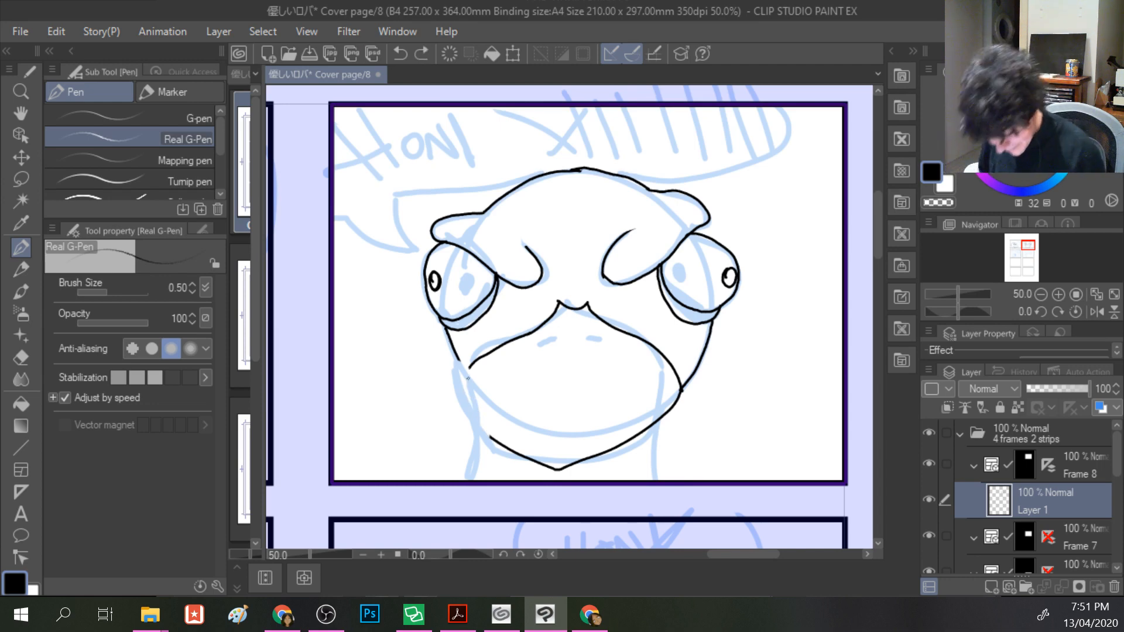
{"action": "left_click_drag", "start_coordinate": [470, 388], "coordinate": [505, 445]}
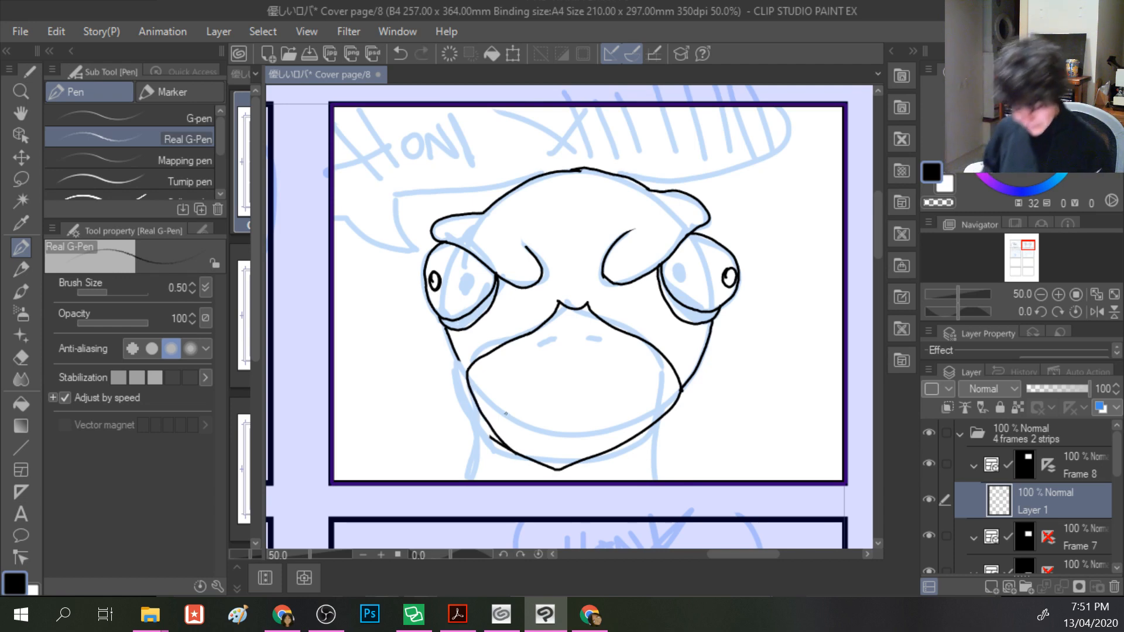
{"action": "key", "text": "ctrl+z"}
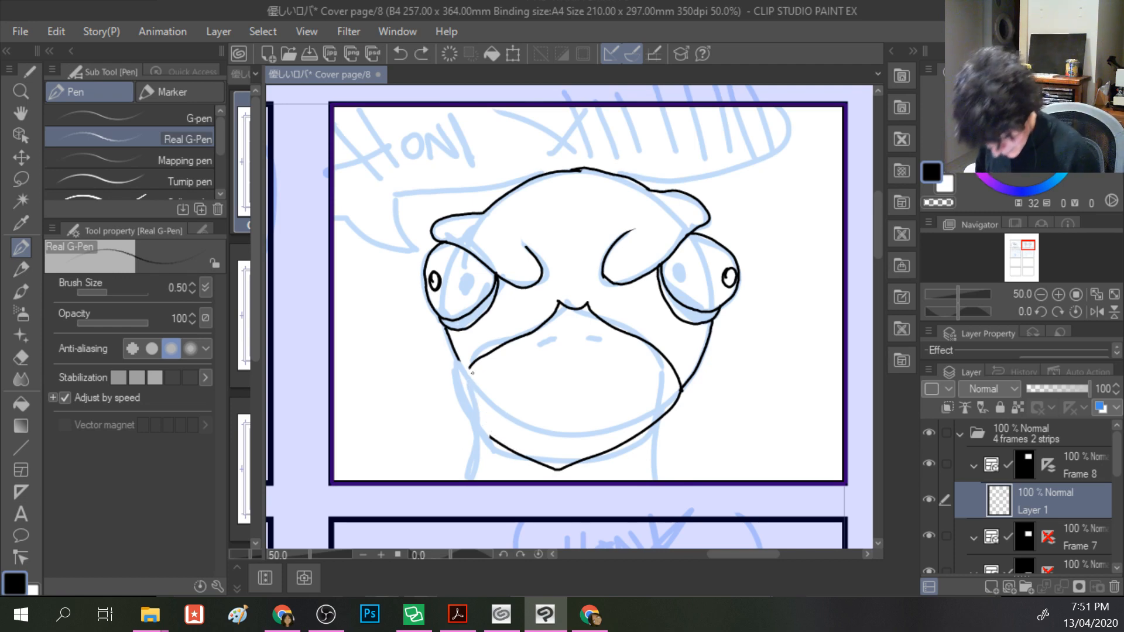
{"action": "left_click_drag", "start_coordinate": [465, 380], "coordinate": [550, 469]}
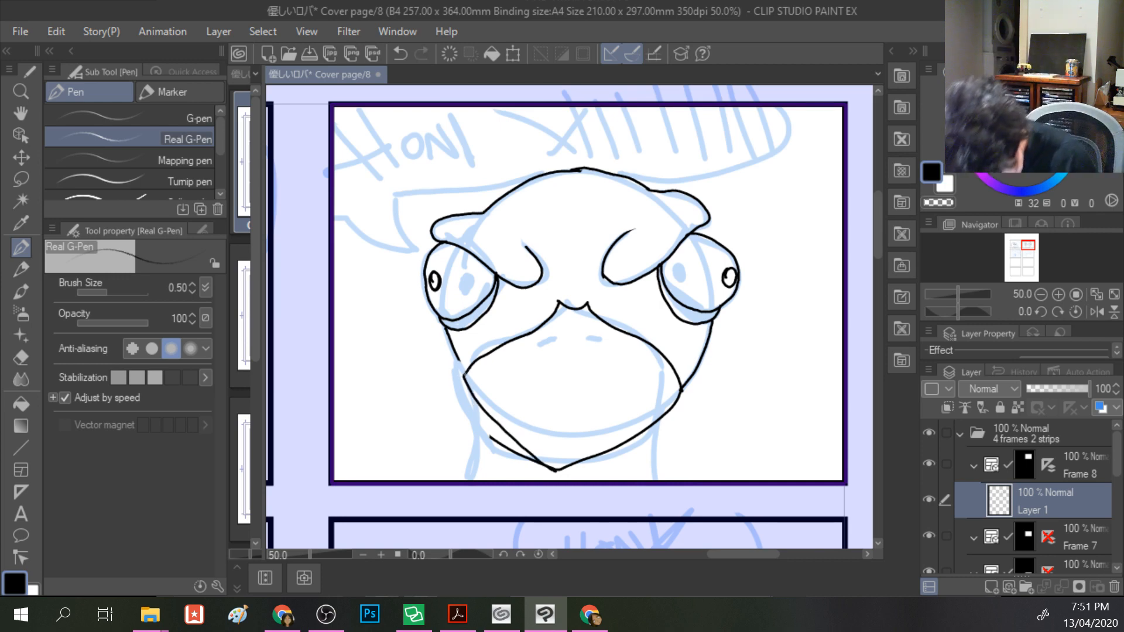
{"action": "mouse_move", "coordinate": [465, 374]}
{"action": "left_mouse_down"}
{"action": "mouse_move", "coordinate": [455, 353]}
{"action": "mouse_move", "coordinate": [463, 370]}
{"action": "left_mouse_up"}
{"action": "key", "text": "ctrl+z"}
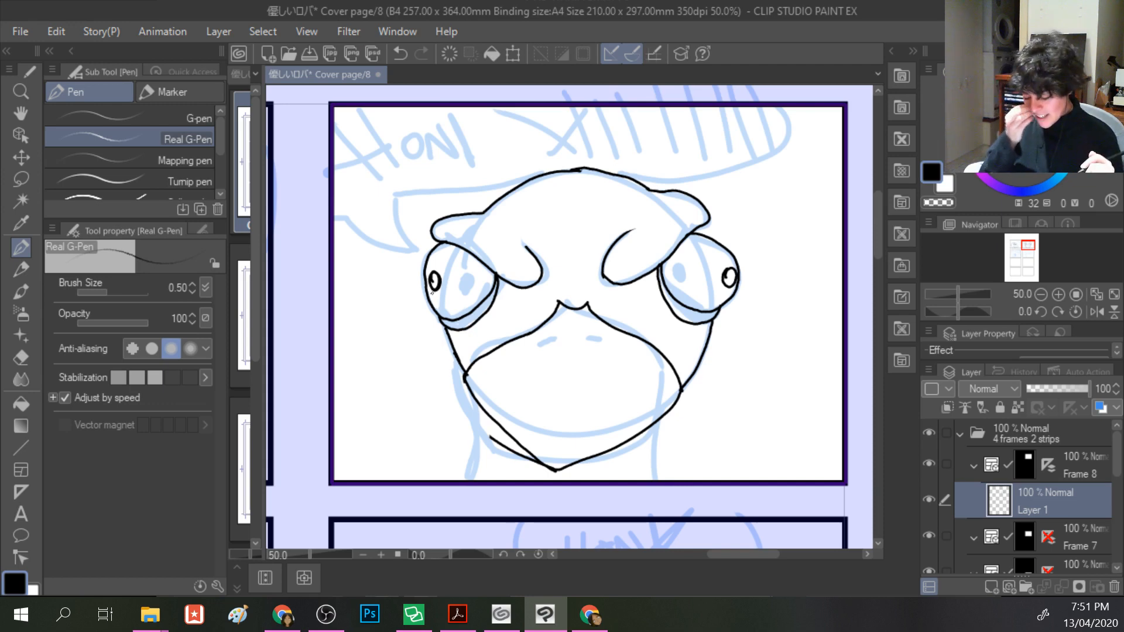
- Ink the left nostril on the beak and erase the leftover lower beak line with the Hard eraser at size 1.20
{"action": "mouse_move", "coordinate": [553, 337]}
{"action": "left_mouse_down"}
{"action": "mouse_move", "coordinate": [539, 344]}
{"action": "mouse_move", "coordinate": [599, 344]}
{"action": "left_mouse_up"}
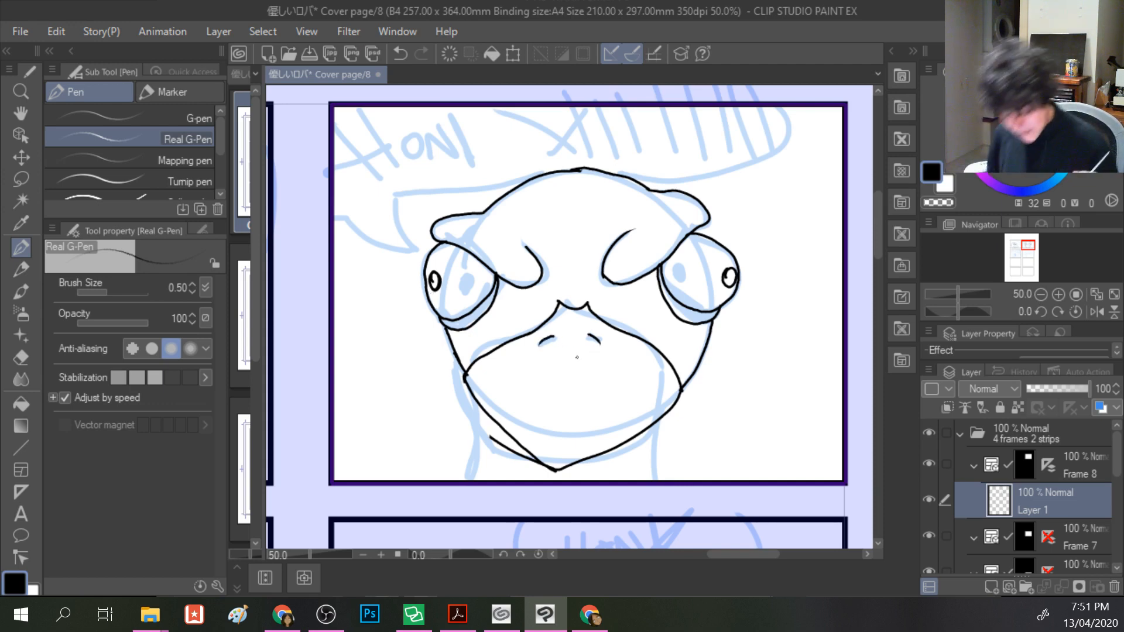
{"action": "key", "text": "ctrl+z"}
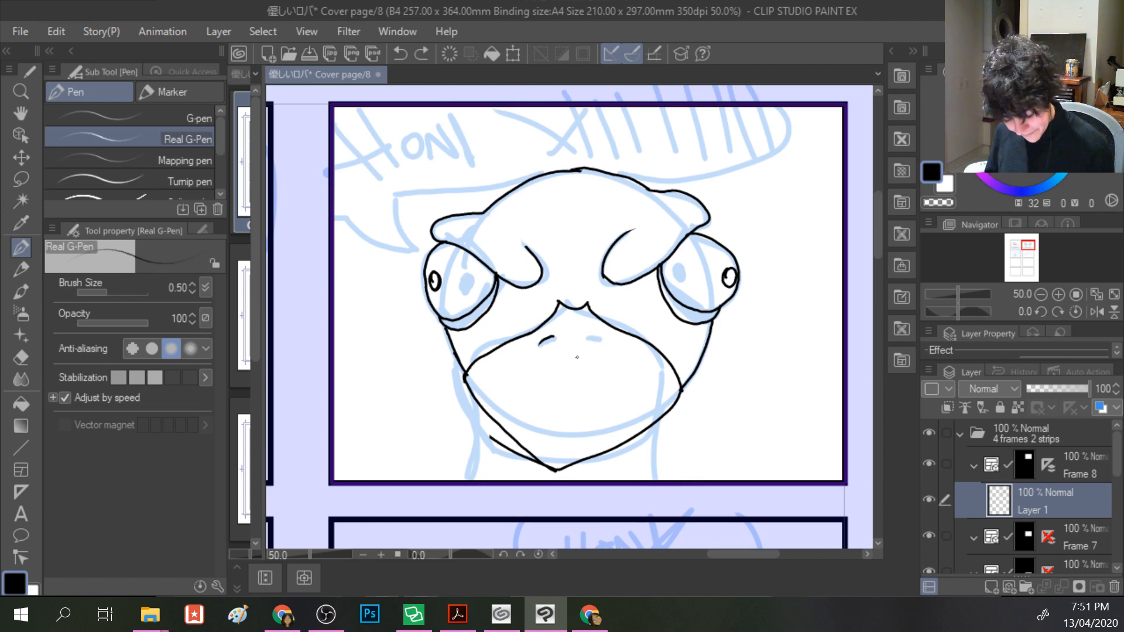
{"action": "key", "text": "e"}
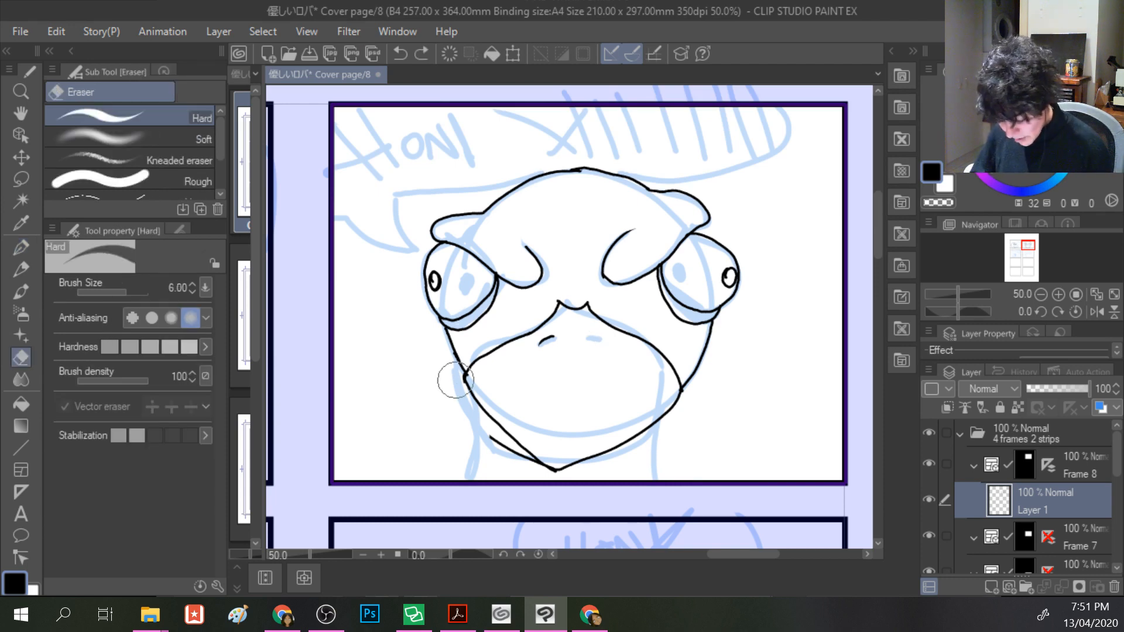
{"action": "key", "text": "bracketright"}
{"action": "key", "text": "bracketleft"}
{"action": "key", "text": "bracketleft"}
{"action": "key", "text": "bracketleft"}
{"action": "key", "text": "bracketleft"}
{"action": "key", "text": "bracketleft"}
{"action": "key", "text": "bracketleft"}
{"action": "key", "text": "bracketleft"}
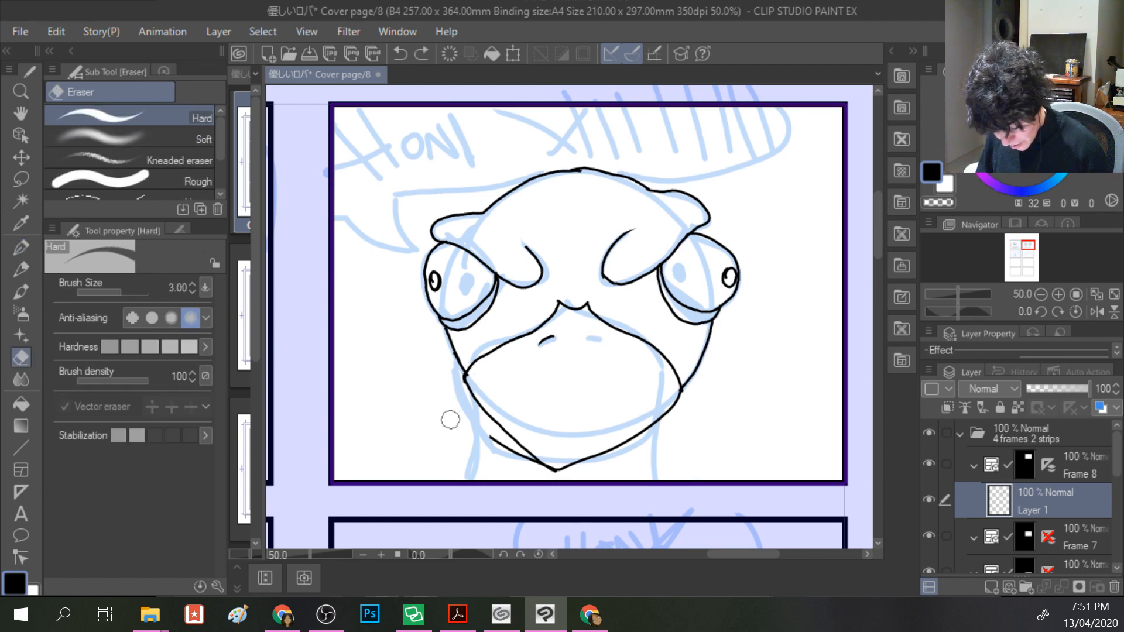
{"action": "key", "text": "bracketleft"}
{"action": "key", "text": "bracketleft"}
{"action": "left_click_drag", "start_coordinate": [483, 433], "coordinate": [547, 475]}
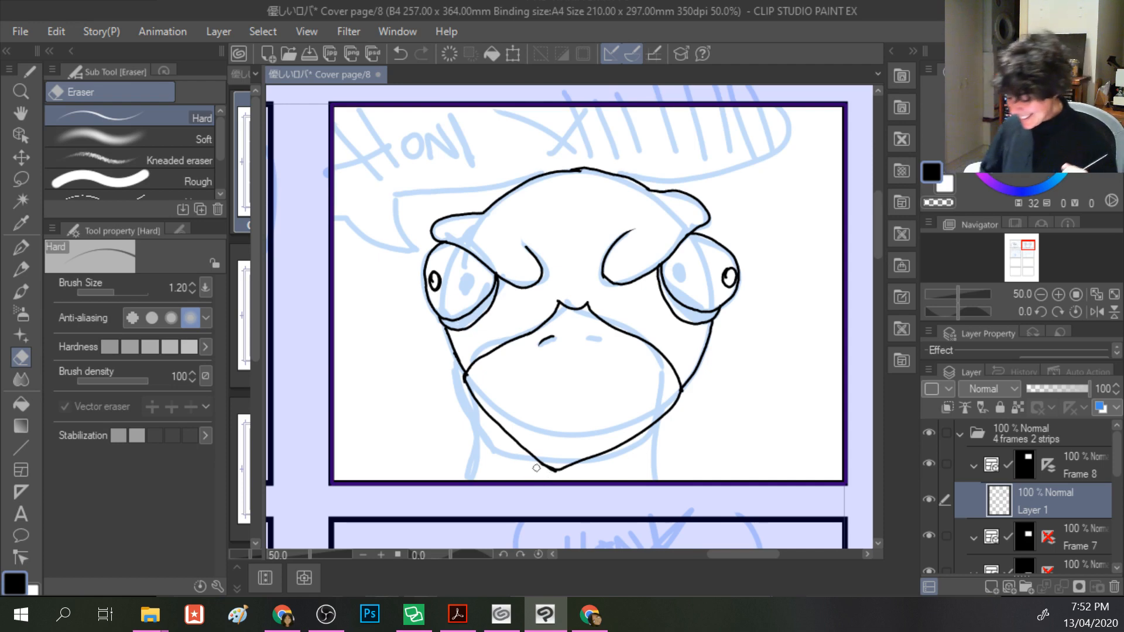
- Ink both sides of the front-facing bird's neck down to the panel border and the beak's right nostril with the Real G-Pen
{"action": "left_click", "coordinate": [22, 271]}
{"action": "left_click", "coordinate": [23, 248]}
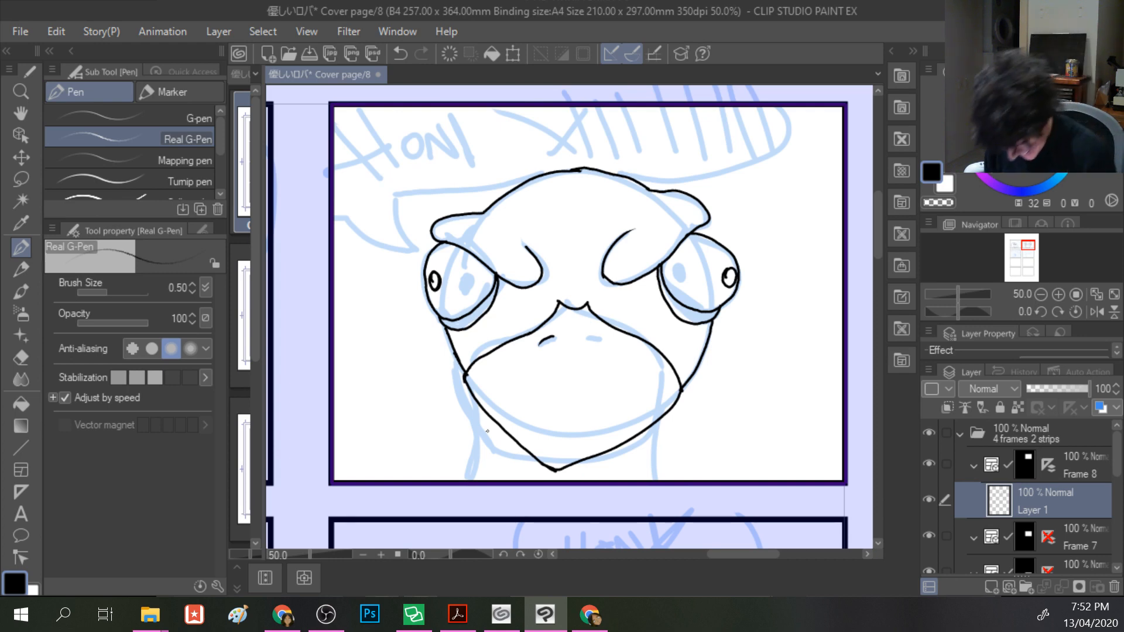
{"action": "left_click_drag", "start_coordinate": [490, 419], "coordinate": [484, 481]}
{"action": "left_click_drag", "start_coordinate": [655, 421], "coordinate": [662, 482]}
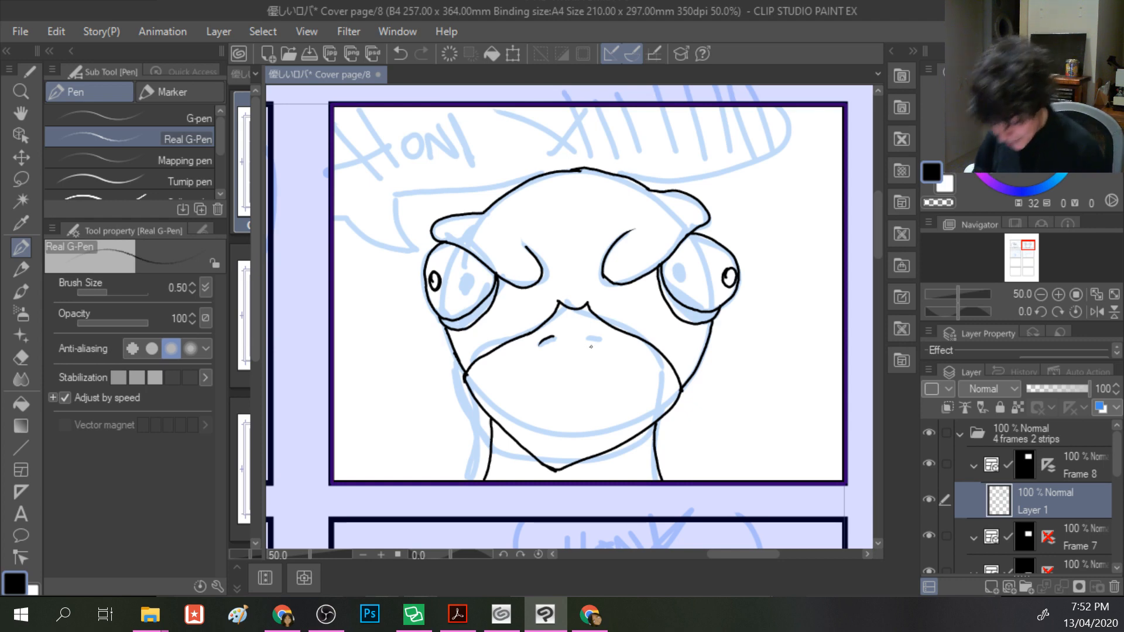
{"action": "left_click_drag", "start_coordinate": [587, 338], "coordinate": [602, 346]}
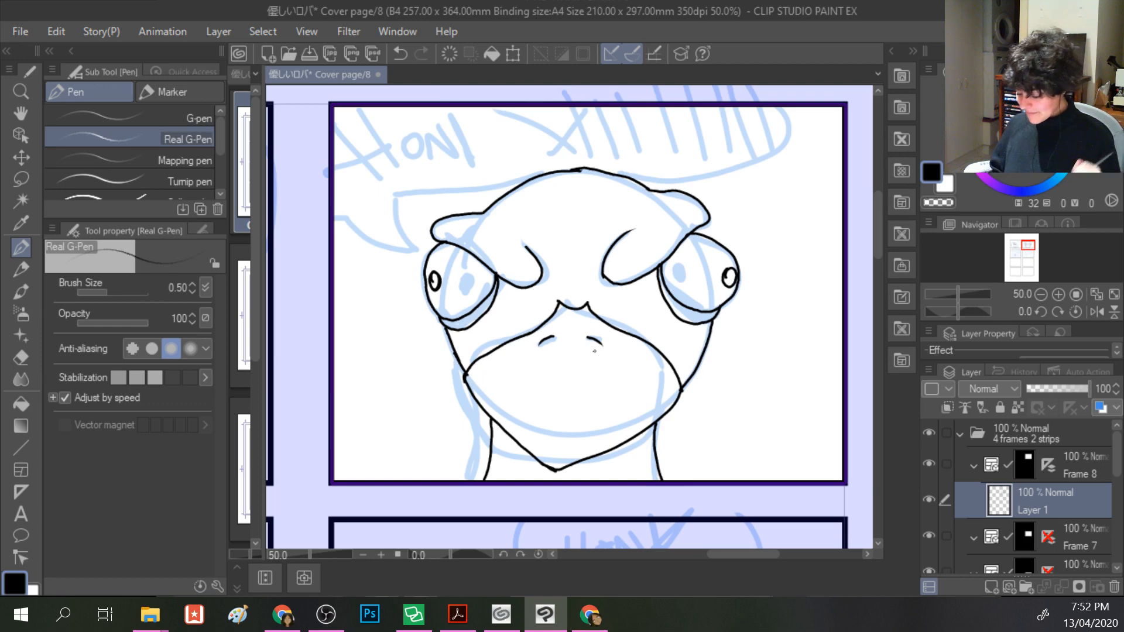
- Collapse Frame 8 and add a new layer inside Frame 3 for the panel with the tower and small bird
{"action": "mouse_move", "coordinate": [384, 396]}
{"action": "left_mouse_down"}
{"action": "mouse_move", "coordinate": [412, 381]}
{"action": "mouse_move", "coordinate": [387, 324]}
{"action": "mouse_move", "coordinate": [371, 425]}
{"action": "mouse_move", "coordinate": [477, 337]}
{"action": "left_mouse_up"}
{"action": "left_click_drag", "start_coordinate": [376, 416], "coordinate": [487, 346]}
{"action": "mouse_move", "coordinate": [348, 439]}
{"action": "left_mouse_down"}
{"action": "mouse_move", "coordinate": [415, 383]}
{"action": "mouse_move", "coordinate": [451, 331]}
{"action": "mouse_move", "coordinate": [511, 331]}
{"action": "left_mouse_up"}
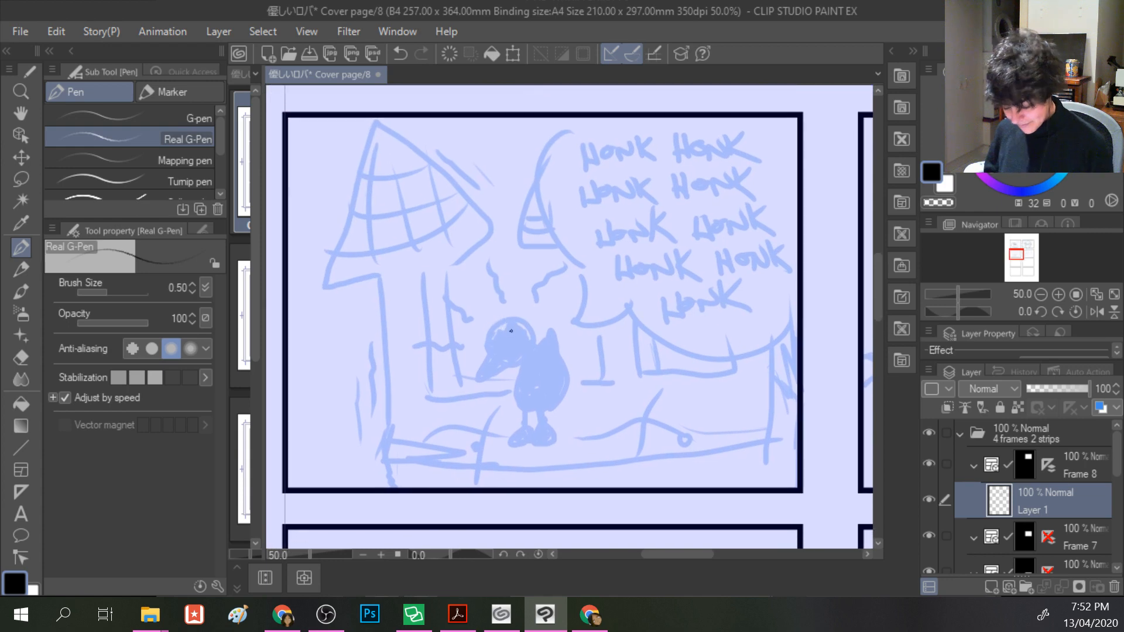
{"action": "left_click", "coordinate": [974, 467]}
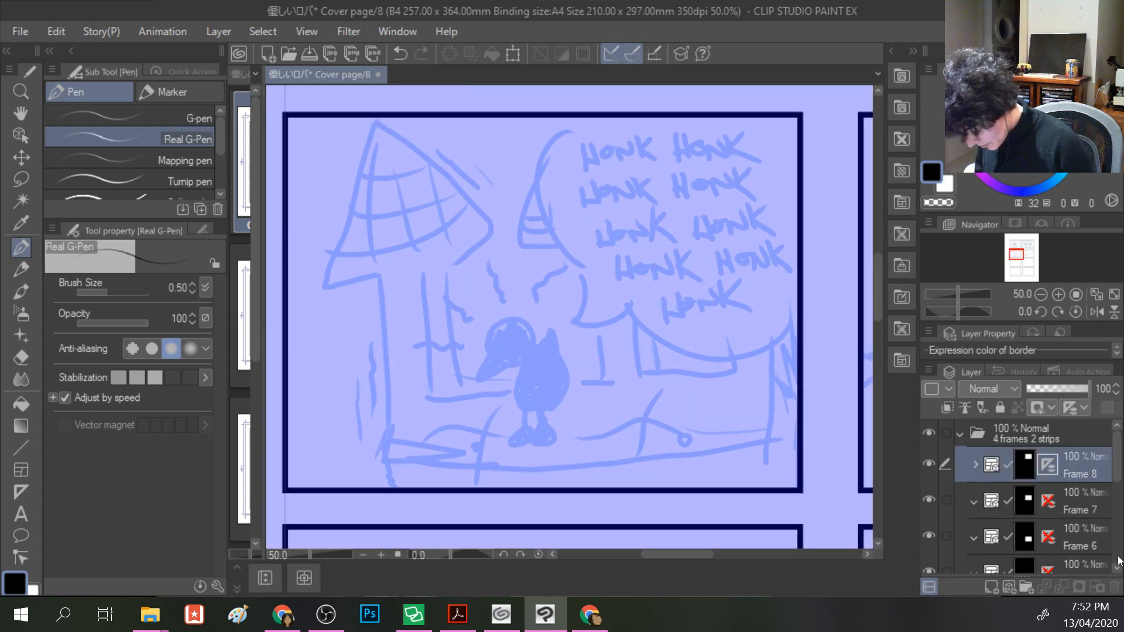
{"action": "scroll", "coordinate": [1112, 570], "scroll_direction": "down", "scroll_amount": 3}
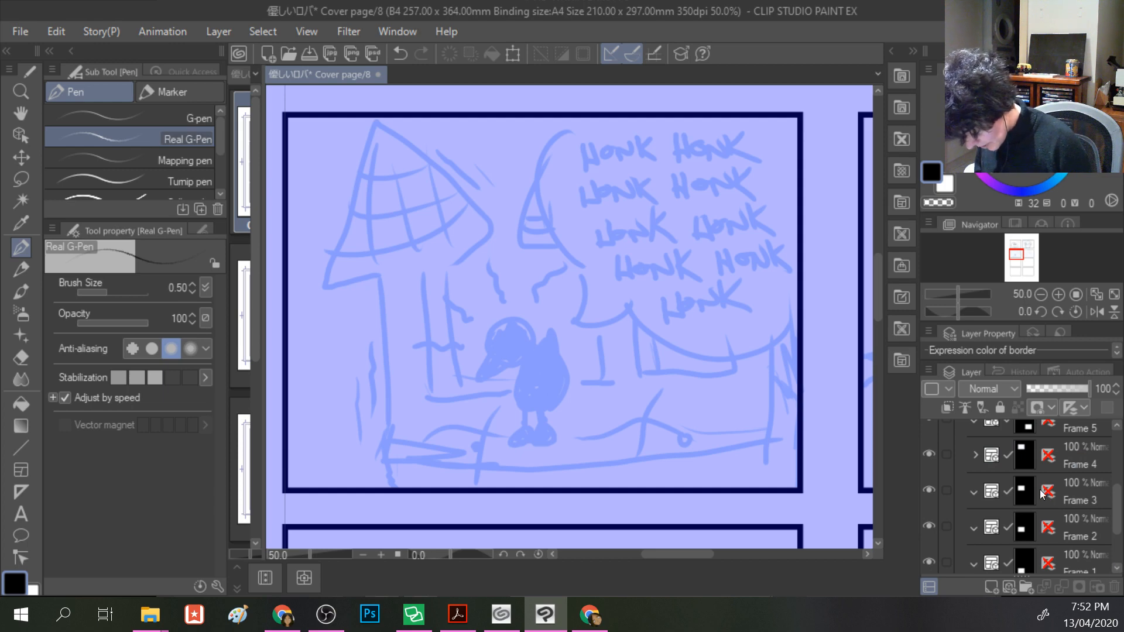
{"action": "left_click", "coordinate": [999, 495]}
{"action": "left_click", "coordinate": [991, 587]}
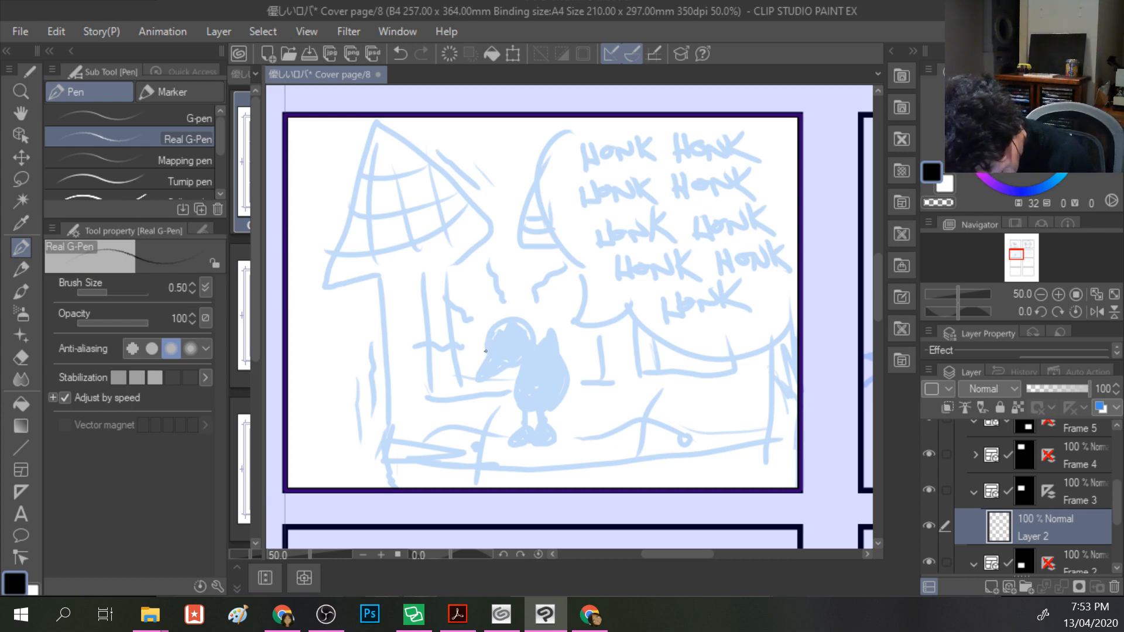
- Ink the small standing bird's outline with the gap between its legs, and clean up its beak with the eraser
{"action": "mouse_move", "coordinate": [486, 353]}
{"action": "left_mouse_down"}
{"action": "mouse_move", "coordinate": [514, 317]}
{"action": "mouse_move", "coordinate": [535, 335]}
{"action": "mouse_move", "coordinate": [533, 350]}
{"action": "mouse_move", "coordinate": [550, 320]}
{"action": "mouse_move", "coordinate": [568, 381]}
{"action": "mouse_move", "coordinate": [544, 415]}
{"action": "mouse_move", "coordinate": [557, 444]}
{"action": "mouse_move", "coordinate": [504, 446]}
{"action": "mouse_move", "coordinate": [523, 412]}
{"action": "mouse_move", "coordinate": [519, 367]}
{"action": "mouse_move", "coordinate": [488, 379]}
{"action": "left_mouse_up"}
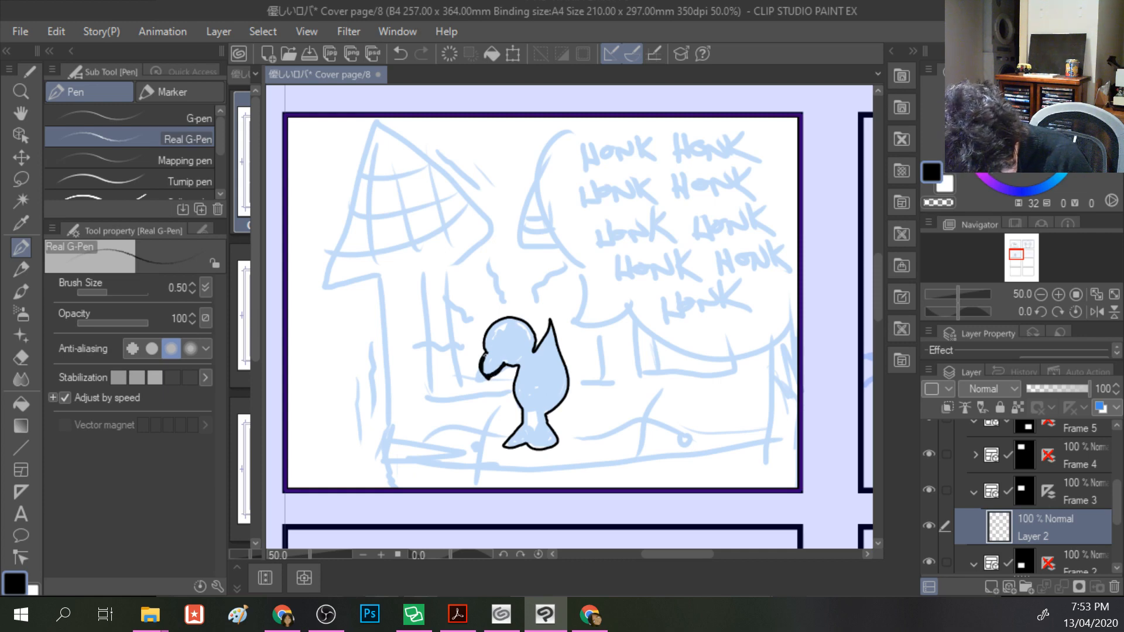
{"action": "key", "text": "e"}
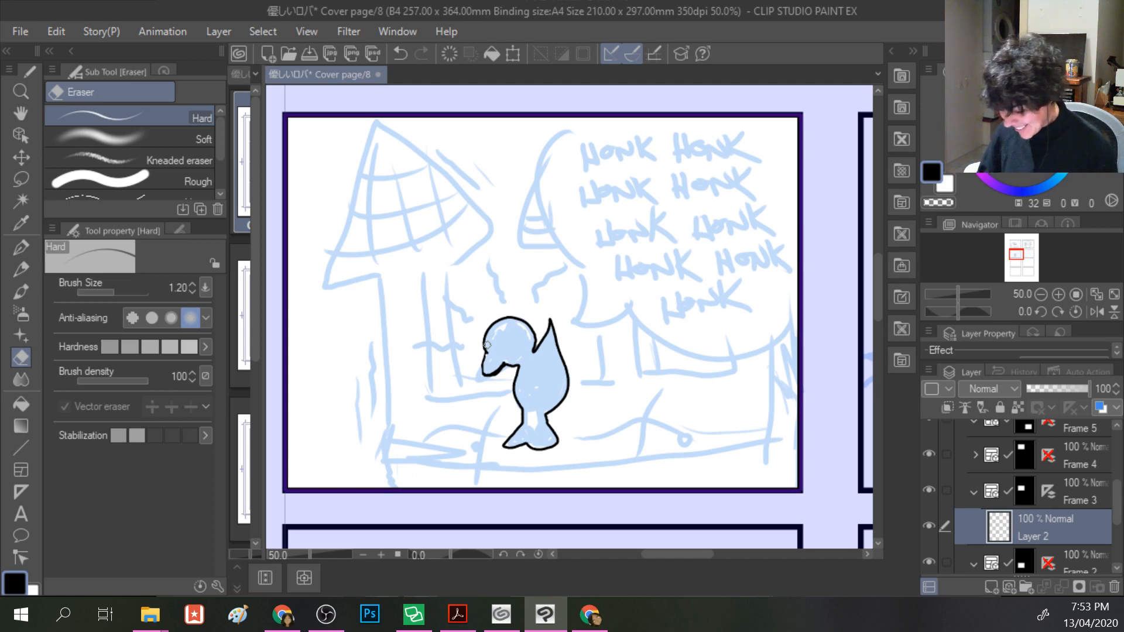
{"action": "left_click", "coordinate": [21, 248]}
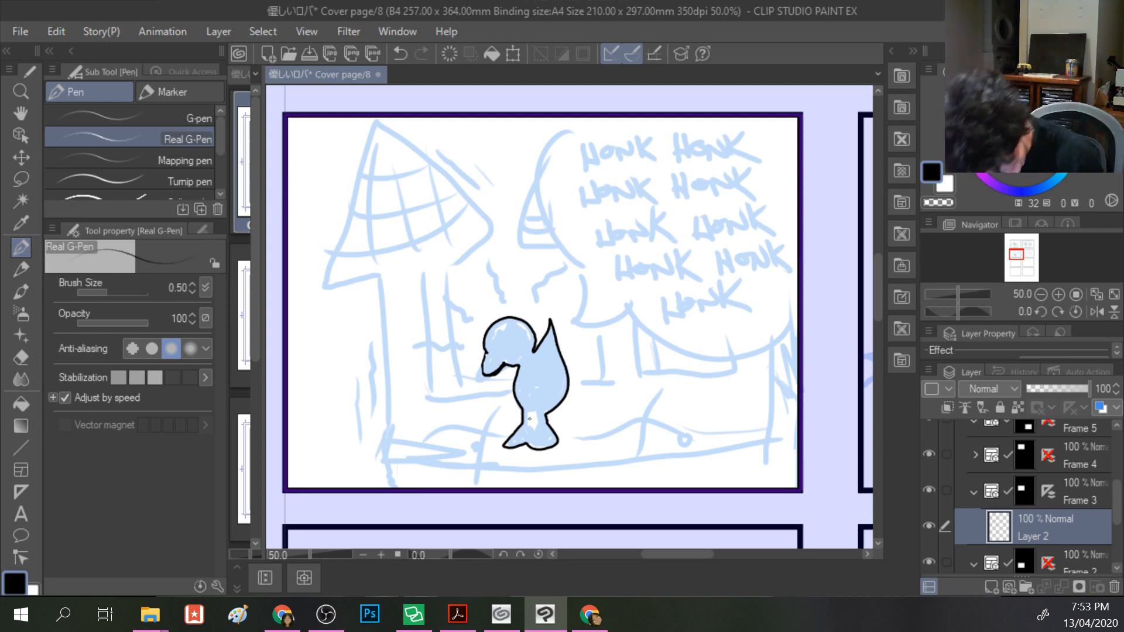
{"action": "mouse_move", "coordinate": [531, 416]}
{"action": "left_mouse_down"}
{"action": "mouse_move", "coordinate": [538, 433]}
{"action": "mouse_move", "coordinate": [538, 421]}
{"action": "left_mouse_up"}
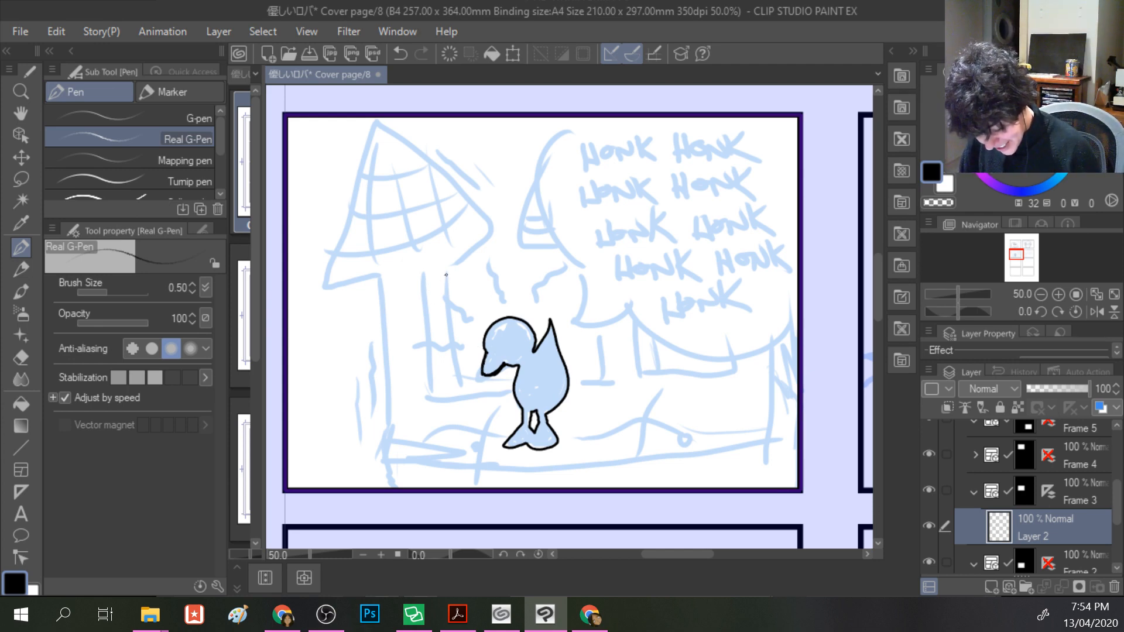
- Ink the U-shaped opening behind the small bird and the tower's conical roof outline, cleaning up the roof's right corner
{"action": "mouse_move", "coordinate": [445, 272]}
{"action": "left_mouse_down"}
{"action": "mouse_move", "coordinate": [470, 393]}
{"action": "mouse_move", "coordinate": [603, 381]}
{"action": "mouse_move", "coordinate": [598, 324]}
{"action": "left_mouse_up"}
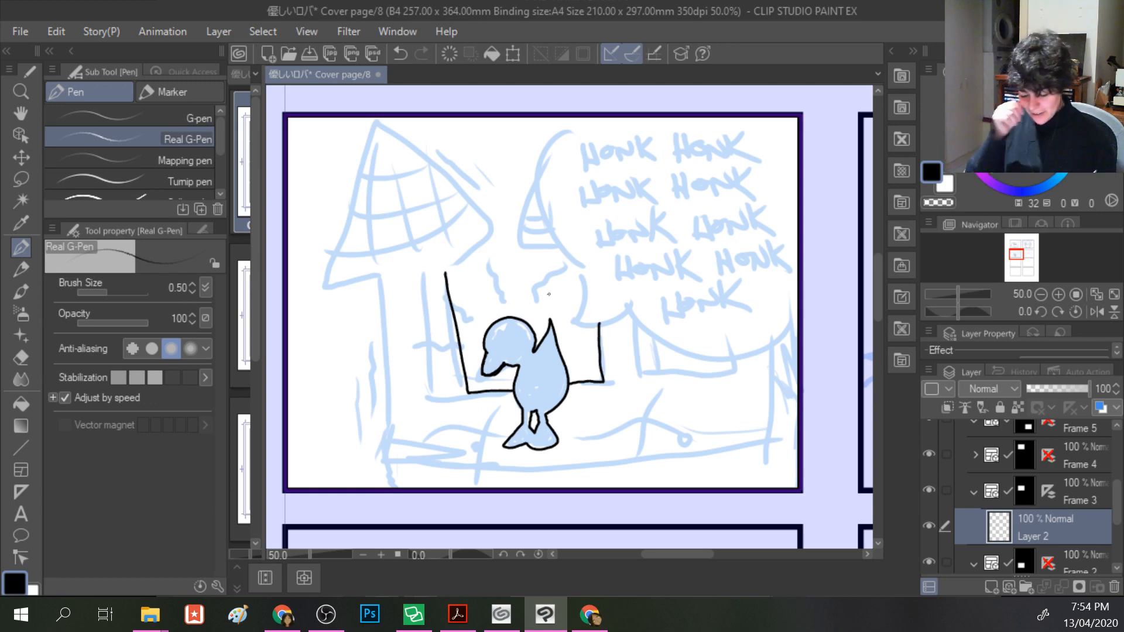
{"action": "mouse_move", "coordinate": [489, 227]}
{"action": "left_mouse_down"}
{"action": "mouse_move", "coordinate": [463, 256]}
{"action": "mouse_move", "coordinate": [402, 279]}
{"action": "mouse_move", "coordinate": [316, 258]}
{"action": "mouse_move", "coordinate": [367, 113]}
{"action": "mouse_move", "coordinate": [420, 145]}
{"action": "mouse_move", "coordinate": [489, 235]}
{"action": "left_mouse_up"}
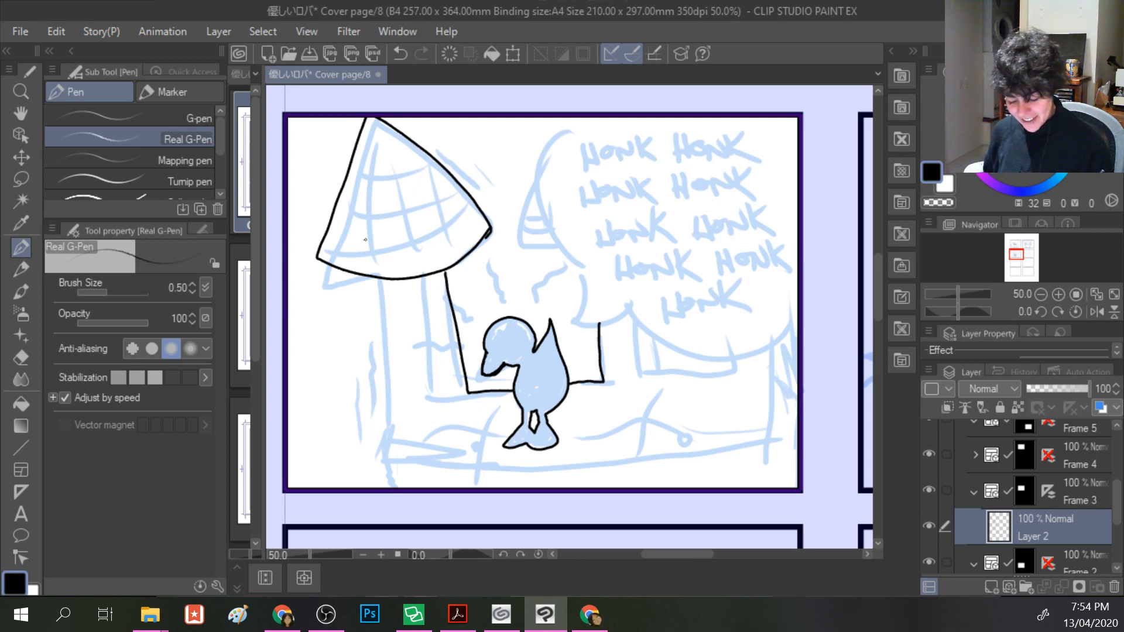
{"action": "key", "text": "e"}
{"action": "left_click_drag", "start_coordinate": [488, 236], "coordinate": [491, 215]}
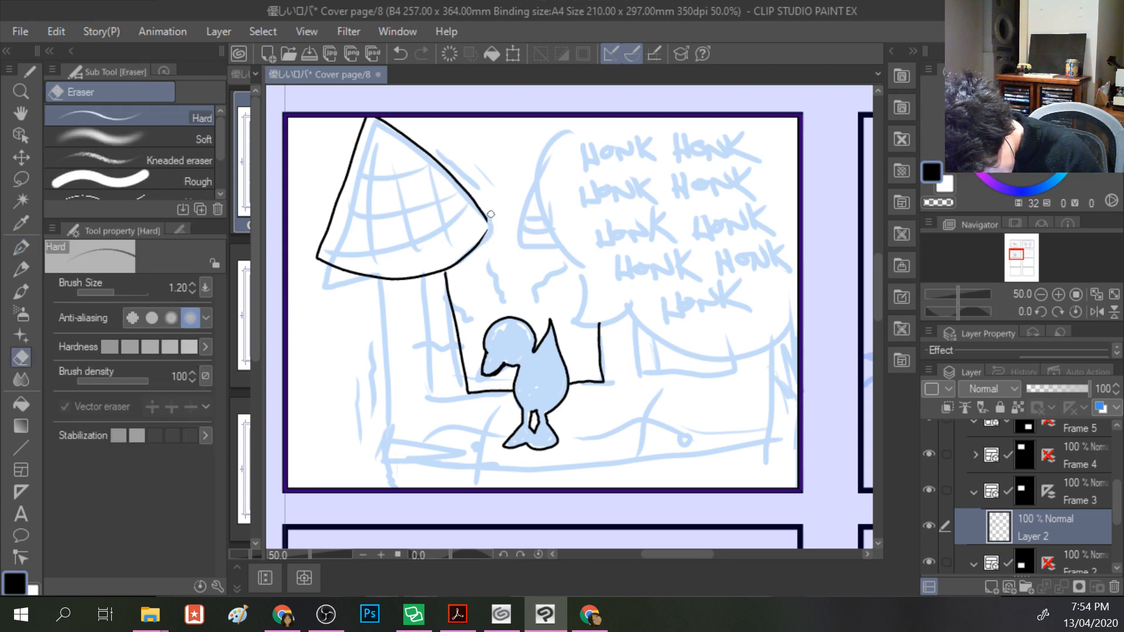
{"action": "left_click", "coordinate": [20, 248]}
{"action": "left_click_drag", "start_coordinate": [485, 215], "coordinate": [475, 245]}
- Ink the roof's tile grid with three curved bands across and three lines running up toward the peak
{"action": "mouse_move", "coordinate": [472, 200]}
{"action": "left_mouse_down"}
{"action": "mouse_move", "coordinate": [389, 234]}
{"action": "mouse_move", "coordinate": [328, 218]}
{"action": "left_mouse_up"}
{"action": "mouse_move", "coordinate": [444, 173]}
{"action": "left_mouse_down"}
{"action": "mouse_move", "coordinate": [409, 194]}
{"action": "mouse_move", "coordinate": [338, 187]}
{"action": "left_mouse_up"}
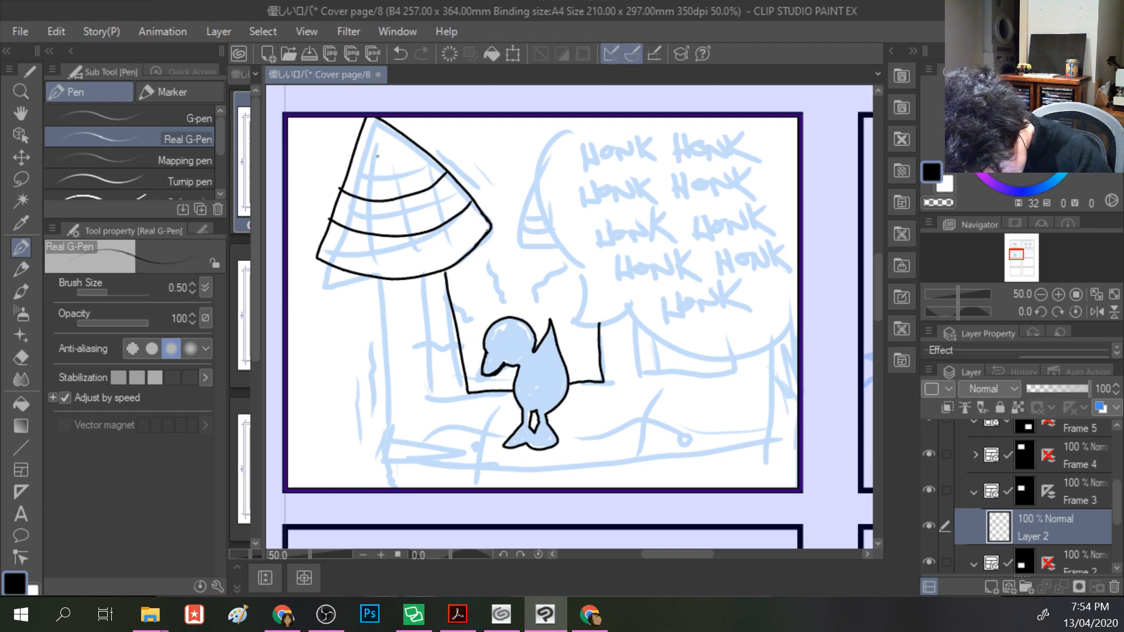
{"action": "left_click_drag", "start_coordinate": [408, 143], "coordinate": [350, 155]}
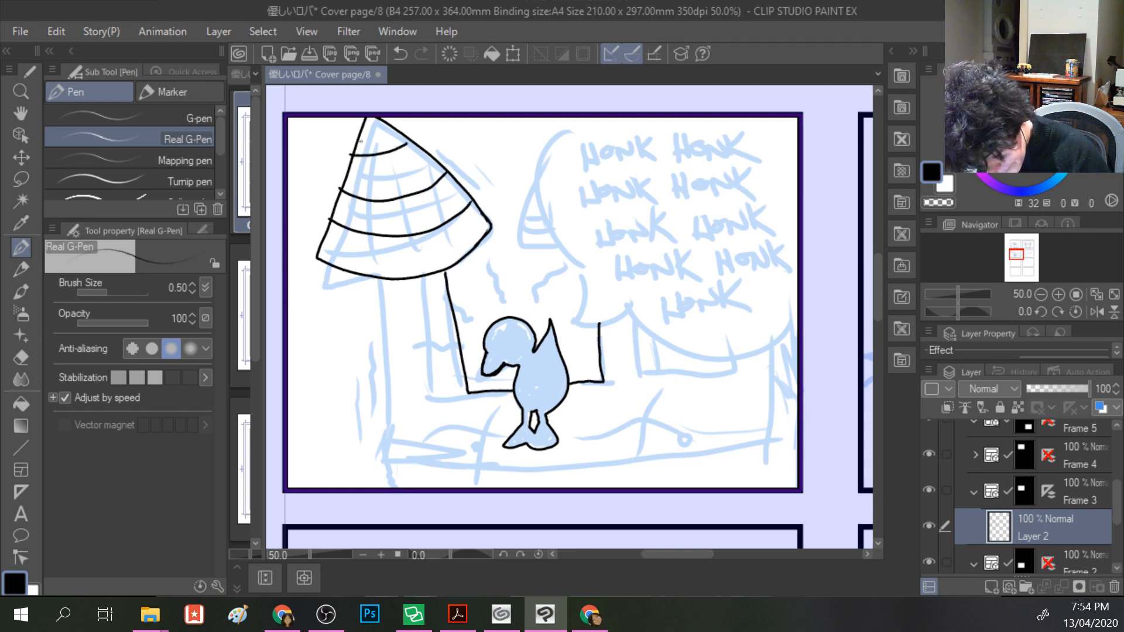
{"action": "left_click_drag", "start_coordinate": [366, 264], "coordinate": [355, 156]}
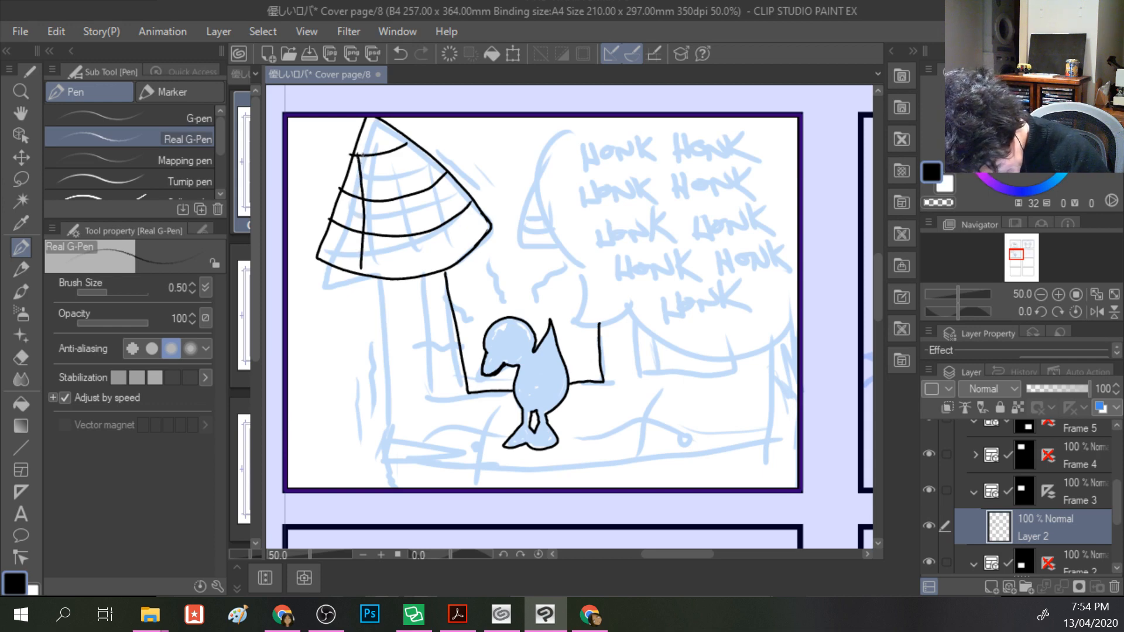
{"action": "left_click_drag", "start_coordinate": [414, 267], "coordinate": [379, 119]}
{"action": "left_click_drag", "start_coordinate": [454, 253], "coordinate": [423, 152]}
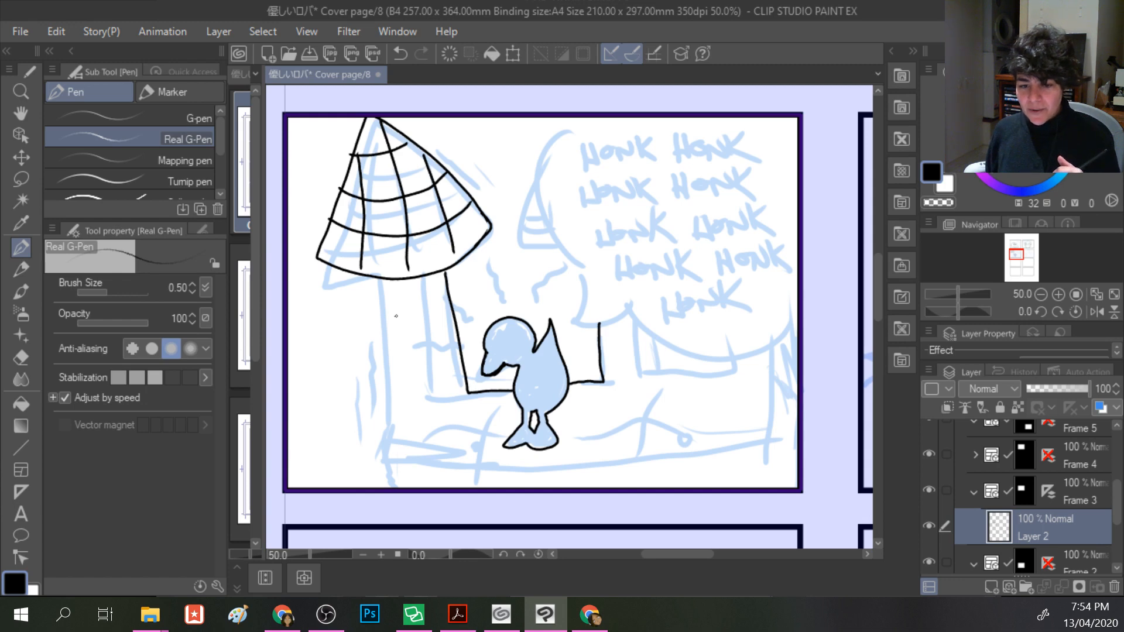
- Ink the tower's left wall below the roof and the inner edge and ledge of the opening beside the small bird
{"action": "left_click_drag", "start_coordinate": [378, 277], "coordinate": [394, 452]}
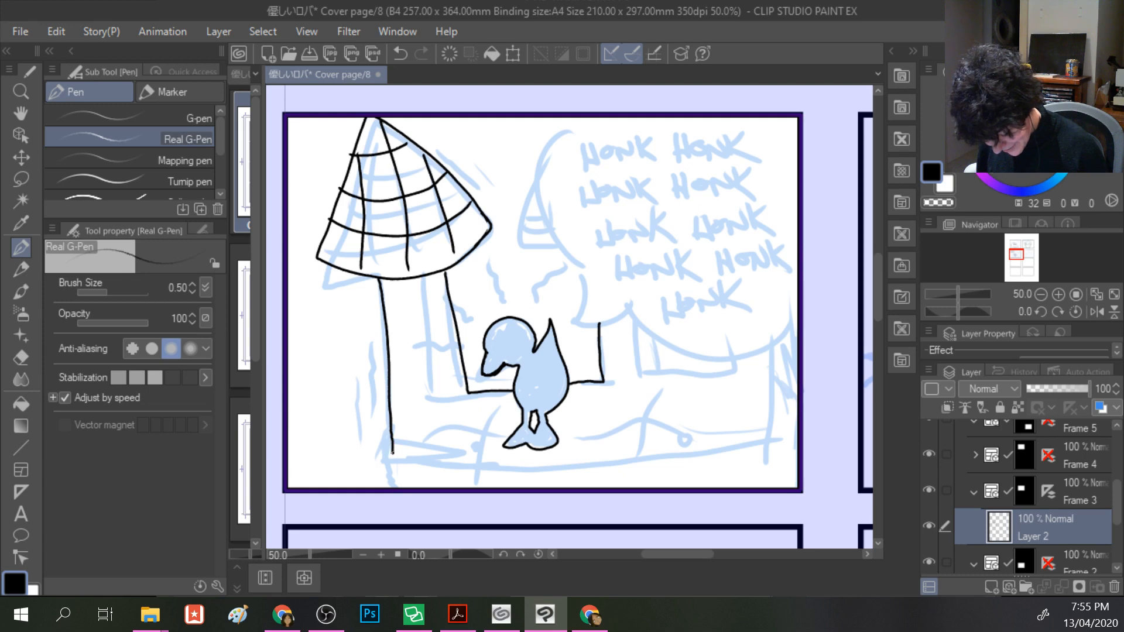
{"action": "mouse_move", "coordinate": [419, 277]}
{"action": "left_mouse_down"}
{"action": "mouse_move", "coordinate": [434, 417]}
{"action": "mouse_move", "coordinate": [475, 393]}
{"action": "left_mouse_up"}
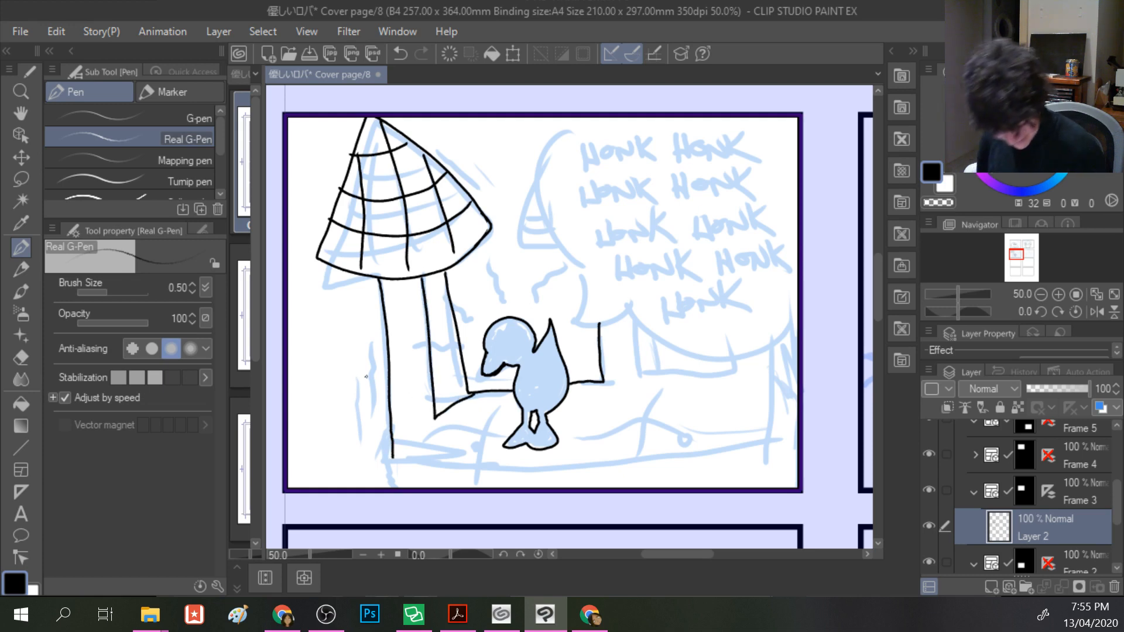
{"action": "left_click_drag", "start_coordinate": [472, 393], "coordinate": [455, 408]}
- Ink the opening right of the small bird and the curved front edge of the balcony, rising into its right side
{"action": "mouse_move", "coordinate": [635, 322]}
{"action": "left_mouse_down"}
{"action": "mouse_move", "coordinate": [645, 373]}
{"action": "mouse_move", "coordinate": [662, 372]}
{"action": "left_mouse_up"}
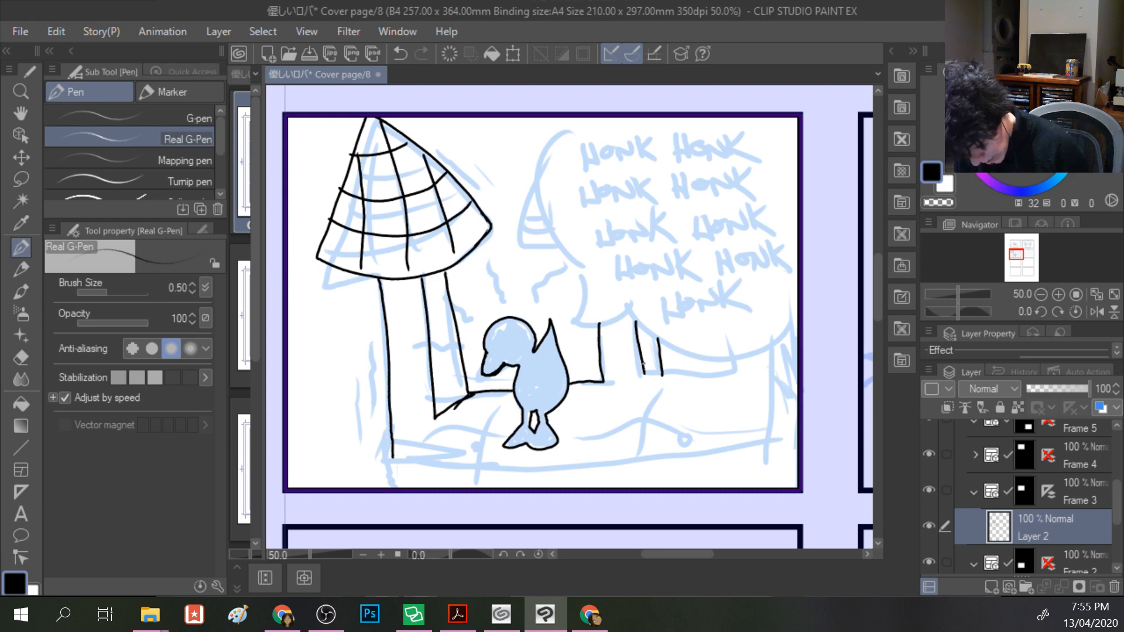
{"action": "mouse_move", "coordinate": [643, 372]}
{"action": "left_mouse_down"}
{"action": "mouse_move", "coordinate": [737, 369]}
{"action": "mouse_move", "coordinate": [735, 356]}
{"action": "left_mouse_up"}
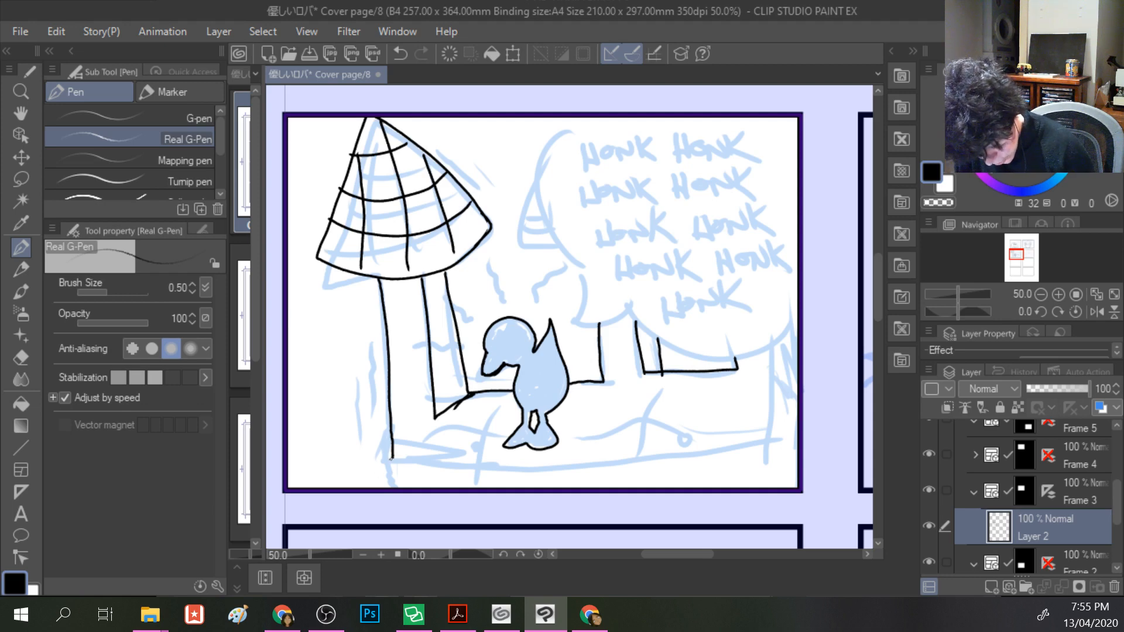
{"action": "mouse_move", "coordinate": [391, 458]}
{"action": "left_mouse_down"}
{"action": "mouse_move", "coordinate": [542, 472]}
{"action": "mouse_move", "coordinate": [771, 442]}
{"action": "mouse_move", "coordinate": [776, 337]}
{"action": "left_mouse_up"}
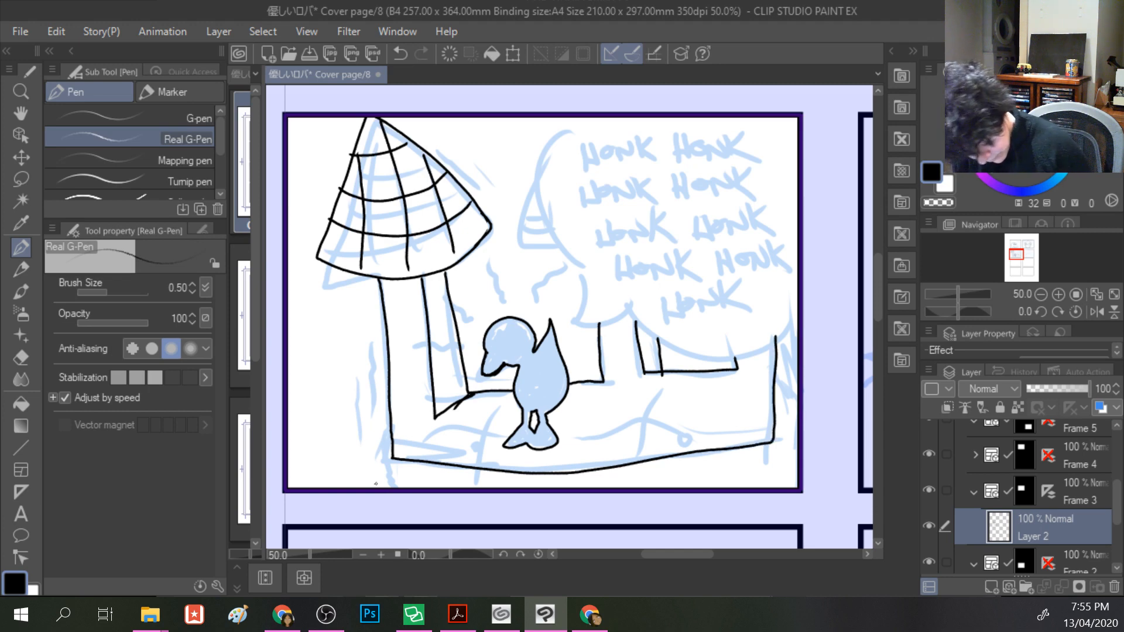
- Try to connect the opening's lower left corner to the balcony's front corner with a diagonal line, erasing the old corner strokes
{"action": "mouse_move", "coordinate": [391, 457]}
{"action": "left_mouse_down"}
{"action": "mouse_move", "coordinate": [401, 488]}
{"action": "mouse_move", "coordinate": [400, 448]}
{"action": "mouse_move", "coordinate": [437, 418]}
{"action": "left_mouse_up"}
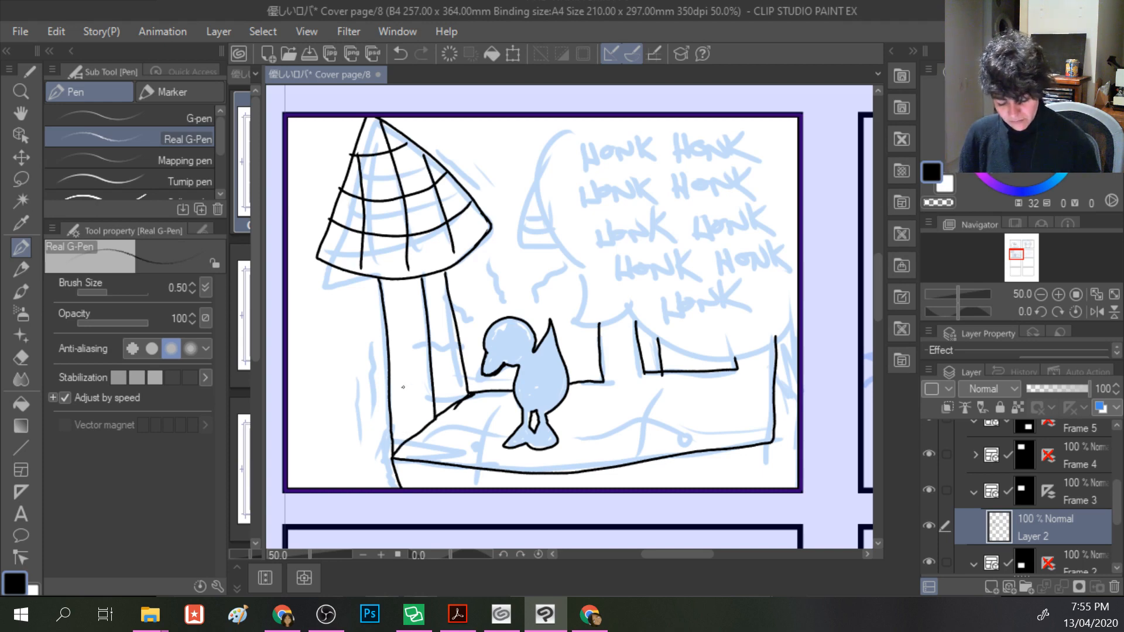
{"action": "key", "text": "ctrl+z"}
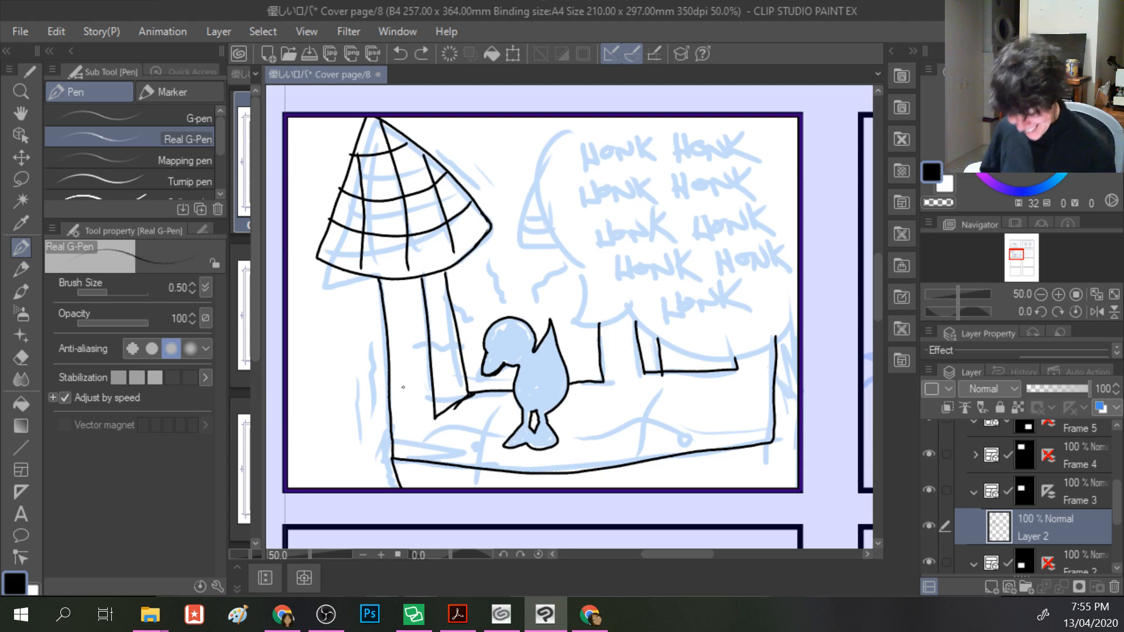
{"action": "left_click_drag", "start_coordinate": [435, 418], "coordinate": [386, 456]}
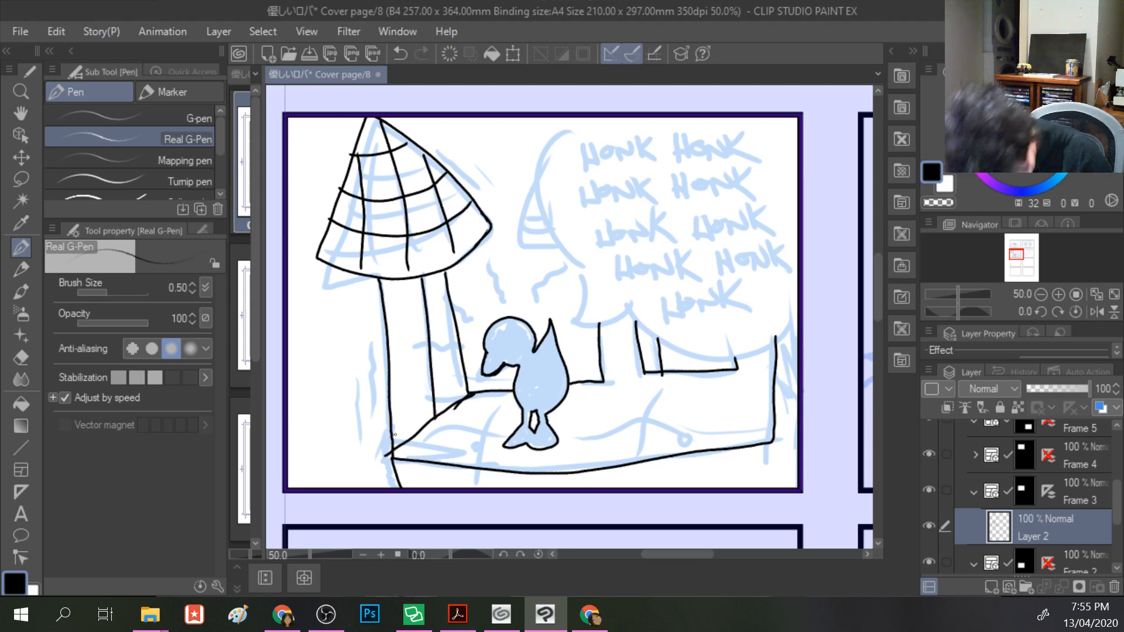
{"action": "key", "text": "ctrl+z"}
{"action": "mouse_move", "coordinate": [433, 406]}
{"action": "left_mouse_down"}
{"action": "mouse_move", "coordinate": [436, 437]}
{"action": "mouse_move", "coordinate": [470, 394]}
{"action": "left_mouse_up"}
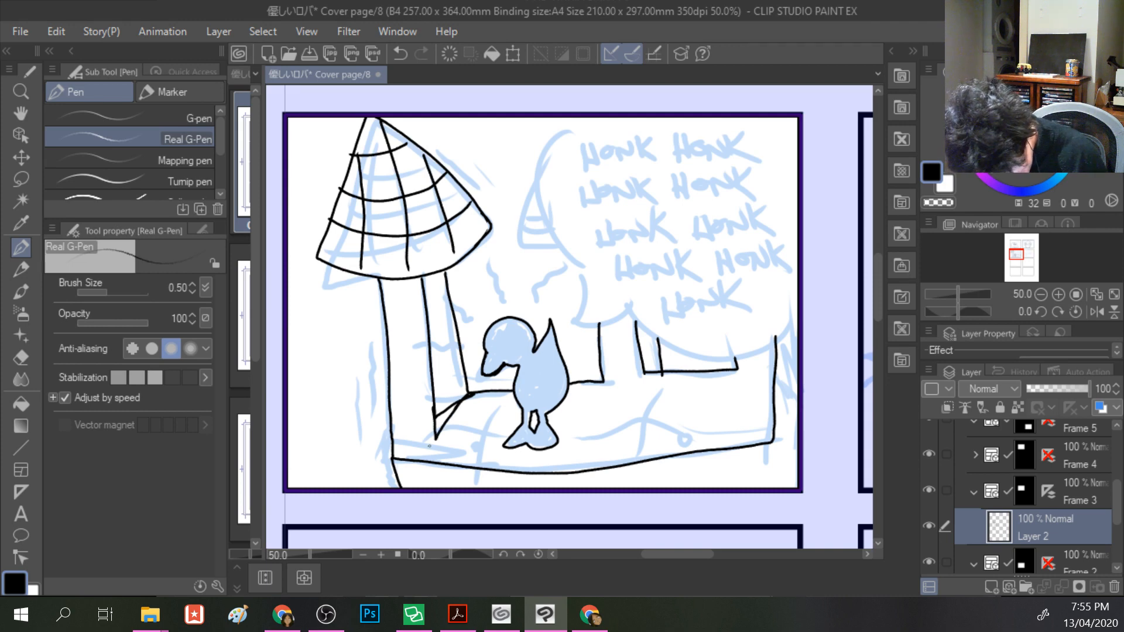
{"action": "left_click_drag", "start_coordinate": [392, 459], "coordinate": [431, 440]}
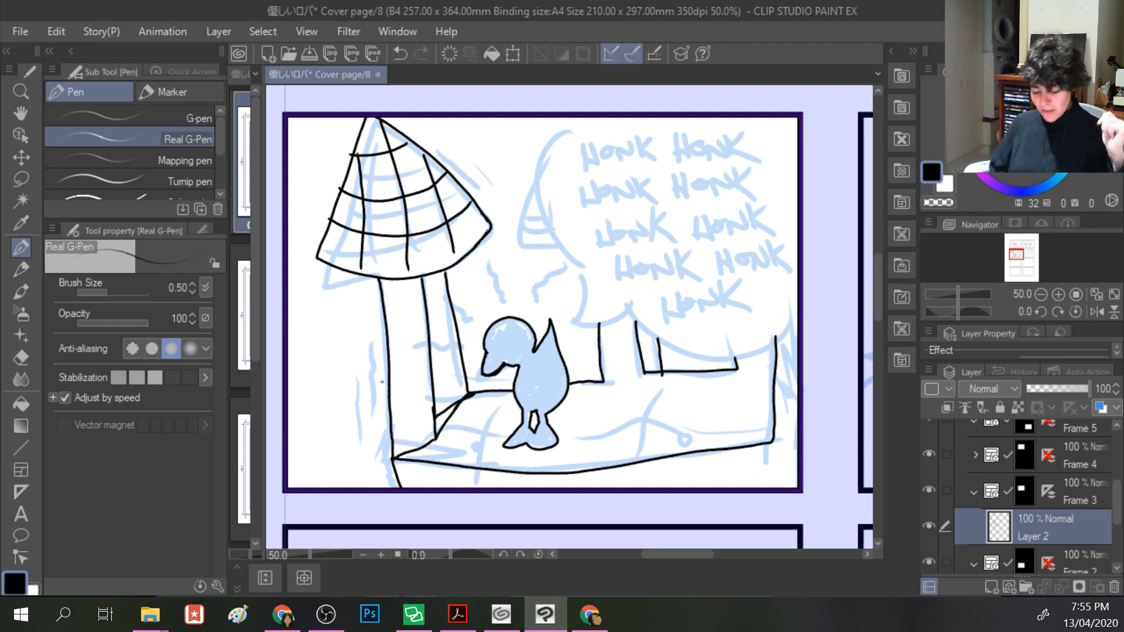
{"action": "left_click_drag", "start_coordinate": [439, 402], "coordinate": [437, 415]}
{"action": "key", "text": "e"}
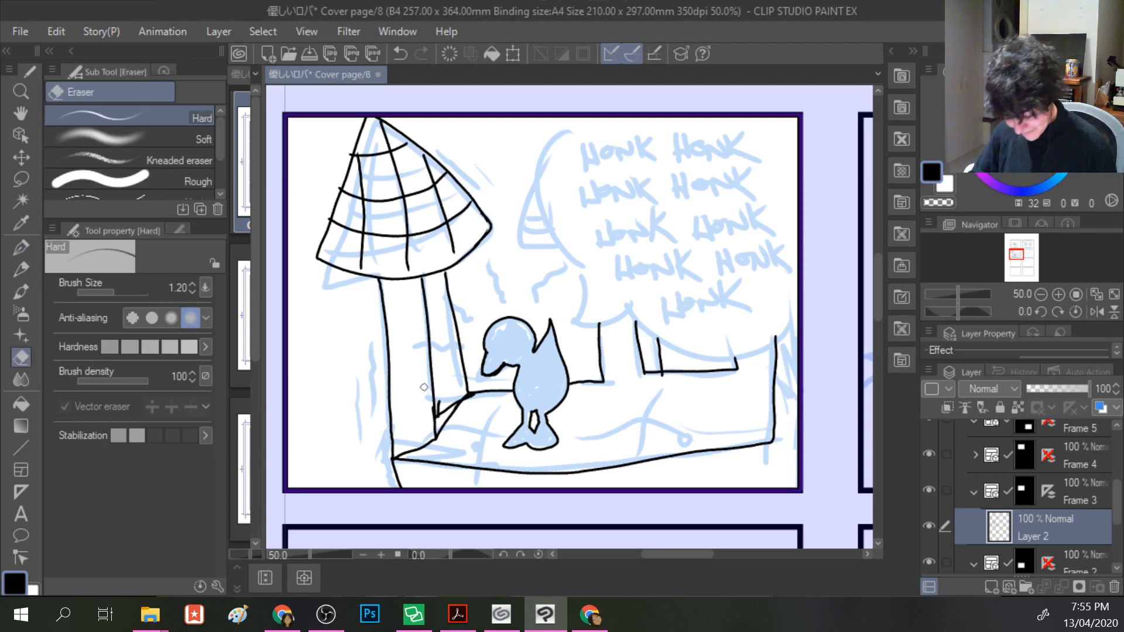
{"action": "left_click_drag", "start_coordinate": [439, 419], "coordinate": [455, 399]}
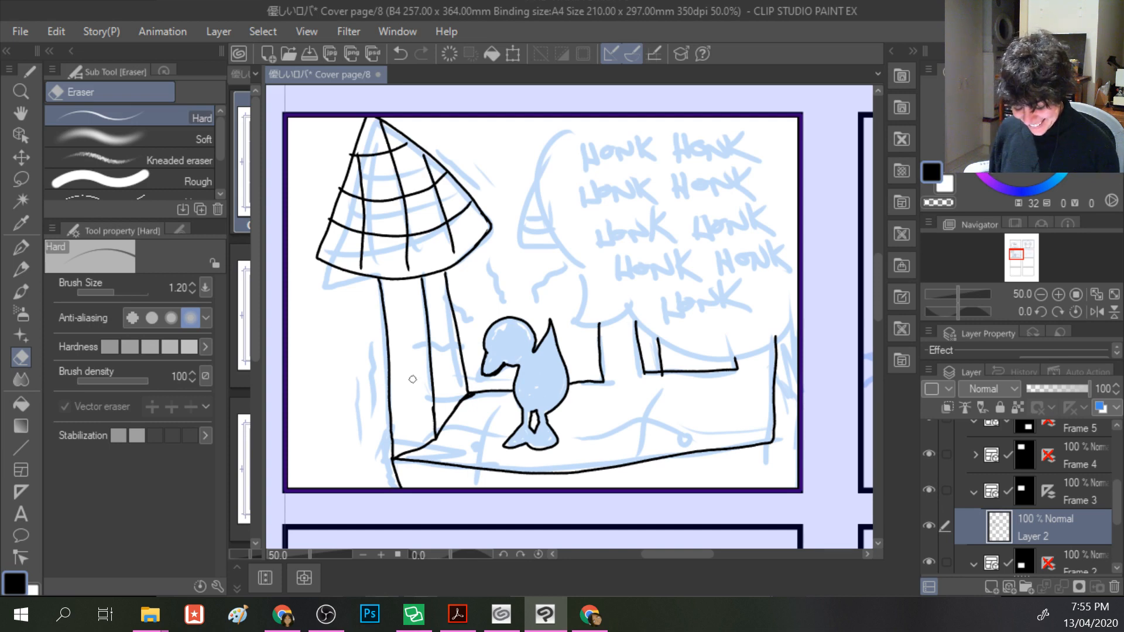
- Undo the corner strokes and erasing, and restore the balcony's curved front edge
{"action": "key", "text": "ctrl+z"}
{"action": "key", "text": "ctrl+z"}
{"action": "key", "text": "ctrl+z"}
{"action": "key", "text": "ctrl+z"}
{"action": "key", "text": "ctrl+z"}
{"action": "key", "text": "ctrl+z"}
{"action": "key", "text": "ctrl+z"}
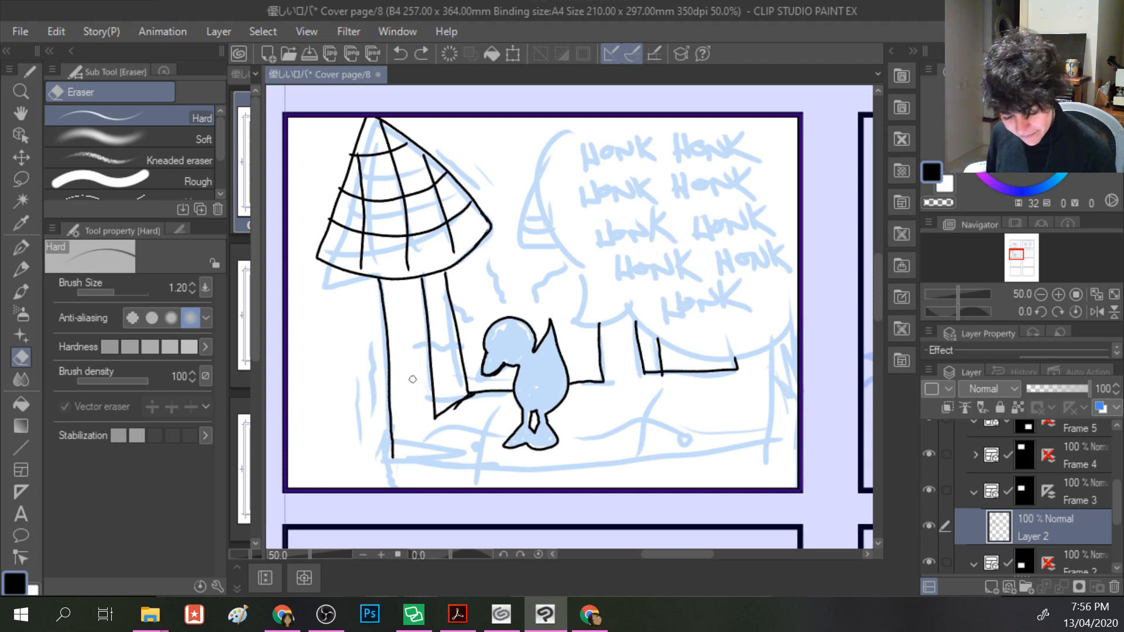
{"action": "left_click", "coordinate": [56, 31]}
{"action": "left_click", "coordinate": [125, 34]}
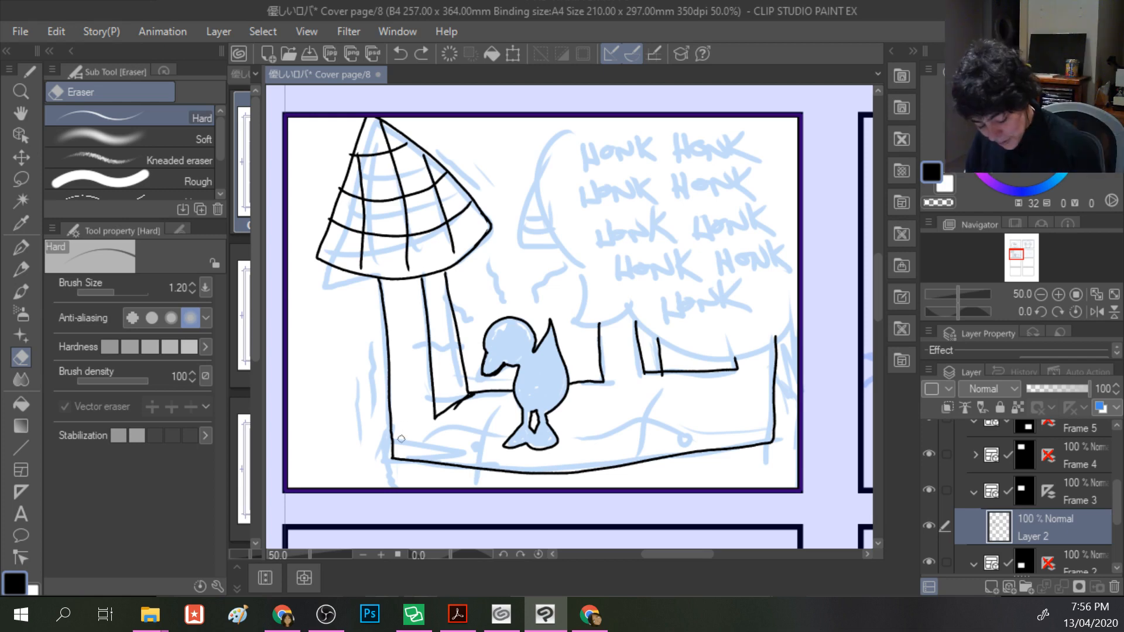
- Ink the wall lines below the balcony's front corners down to the panel border, with a short diagonal at the right corner
{"action": "key", "text": "p"}
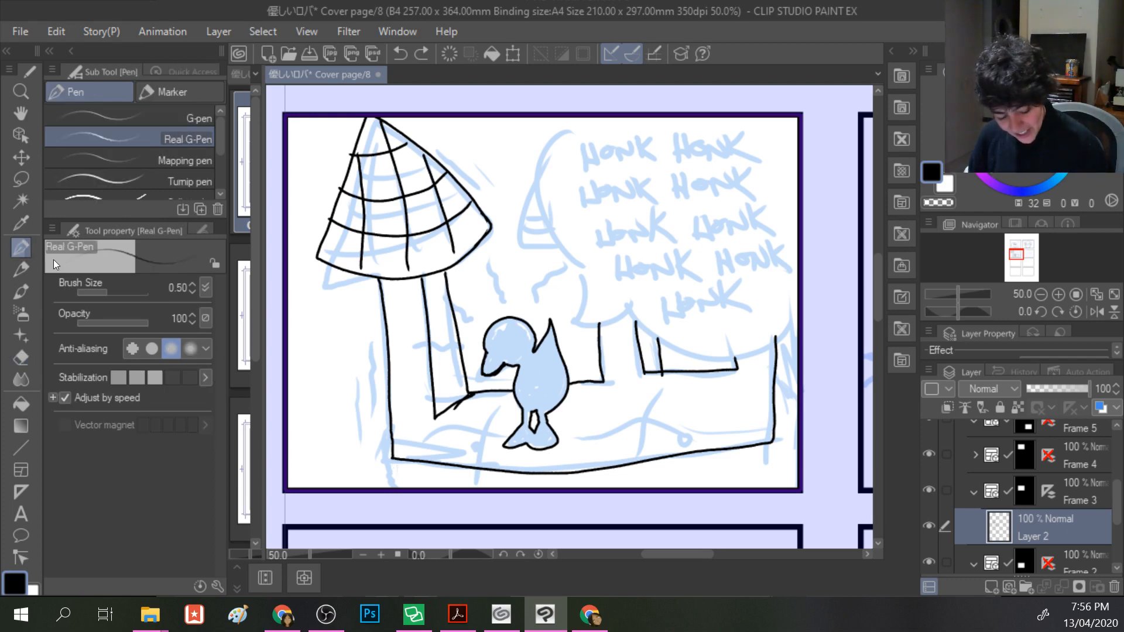
{"action": "left_click_drag", "start_coordinate": [391, 461], "coordinate": [398, 487]}
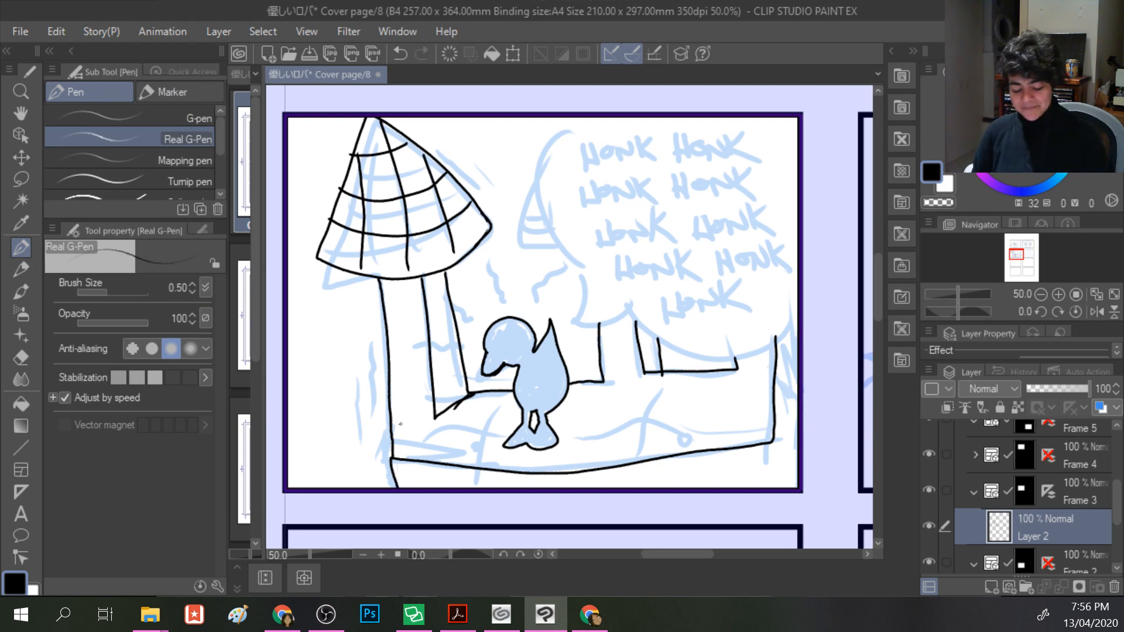
{"action": "mouse_move", "coordinate": [432, 420]}
{"action": "left_mouse_down"}
{"action": "mouse_move", "coordinate": [479, 449]}
{"action": "mouse_move", "coordinate": [528, 457]}
{"action": "mouse_move", "coordinate": [776, 427]}
{"action": "left_mouse_up"}
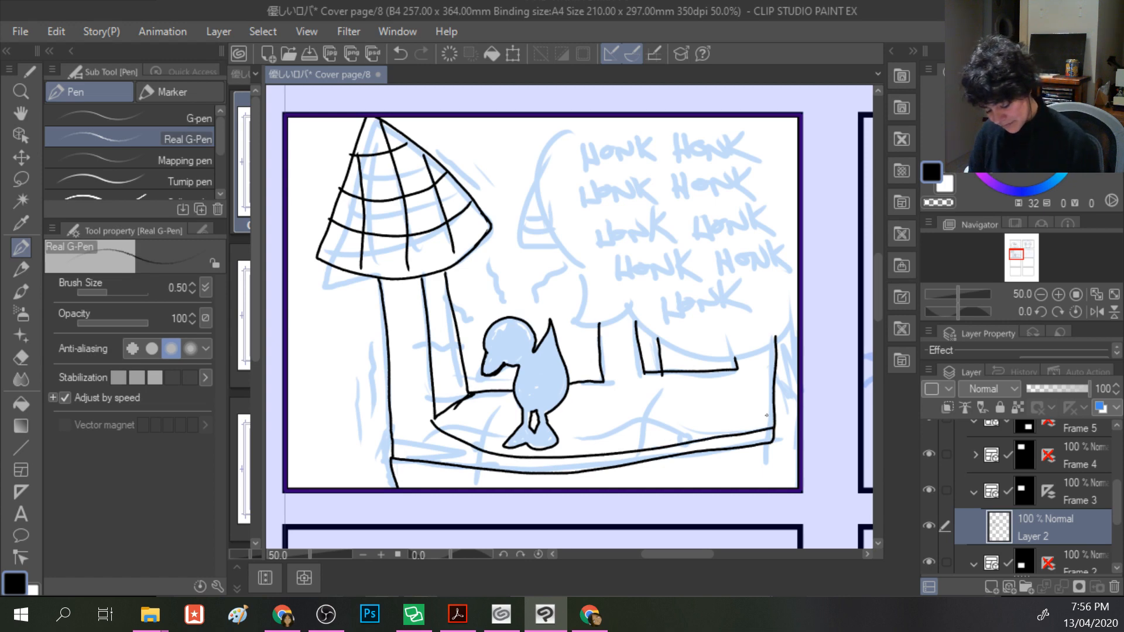
{"action": "key", "text": "ctrl+z"}
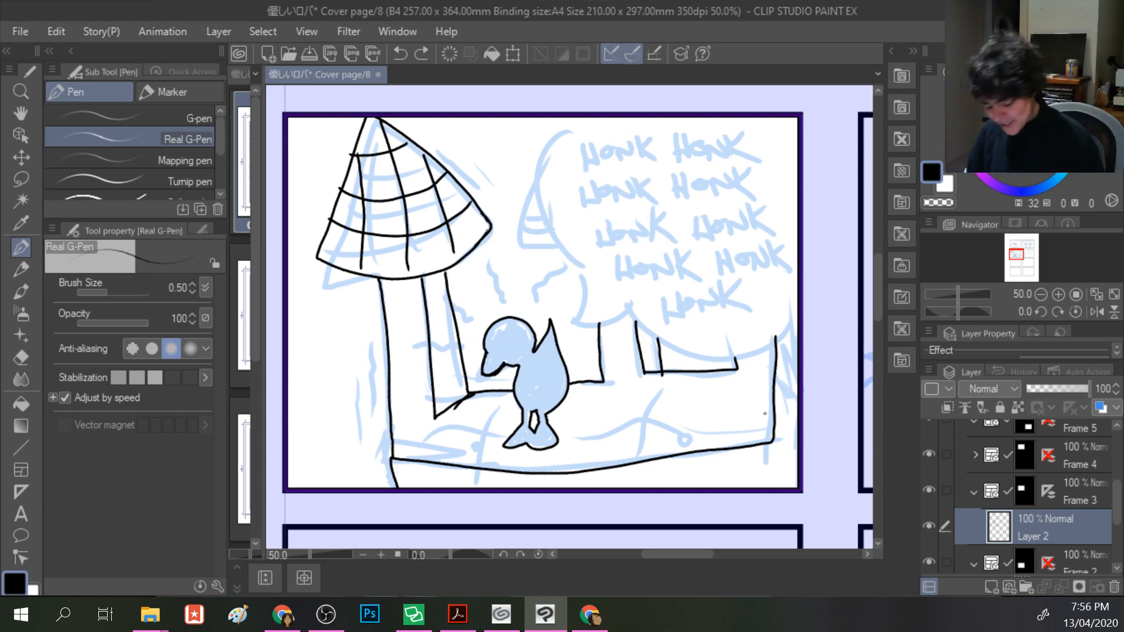
{"action": "mouse_move", "coordinate": [773, 439]}
{"action": "left_mouse_down"}
{"action": "mouse_move", "coordinate": [762, 451]}
{"action": "mouse_move", "coordinate": [777, 488]}
{"action": "left_mouse_up"}
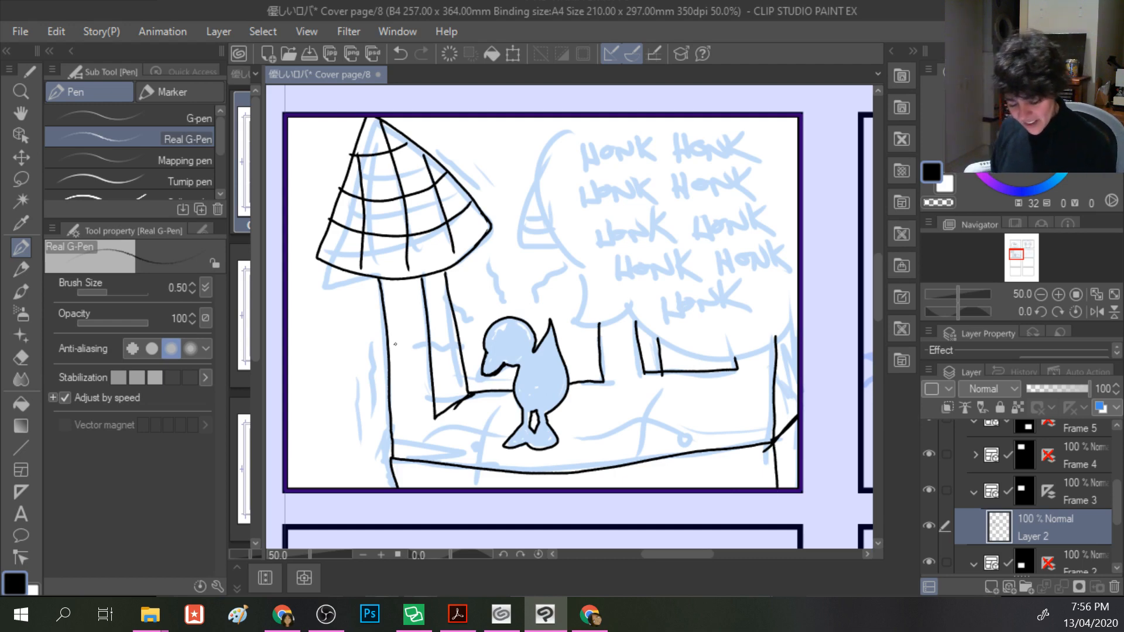
- Ink the distant tower roof beside the large speech bubble, with its slanted edge, base and short tile lines
{"action": "mouse_move", "coordinate": [559, 242]}
{"action": "left_mouse_down"}
{"action": "mouse_move", "coordinate": [515, 233]}
{"action": "mouse_move", "coordinate": [566, 123]}
{"action": "left_mouse_up"}
{"action": "mouse_move", "coordinate": [517, 209]}
{"action": "left_mouse_down"}
{"action": "mouse_move", "coordinate": [548, 216]}
{"action": "mouse_move", "coordinate": [539, 190]}
{"action": "mouse_move", "coordinate": [544, 237]}
{"action": "left_mouse_up"}
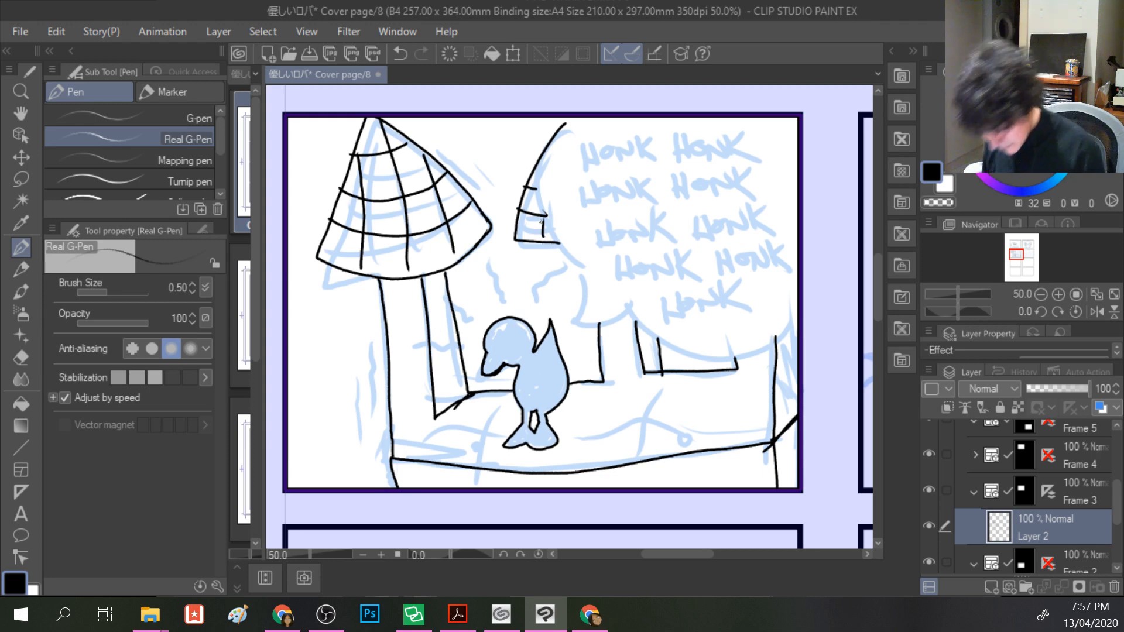
{"action": "left_click_drag", "start_coordinate": [542, 230], "coordinate": [542, 206]}
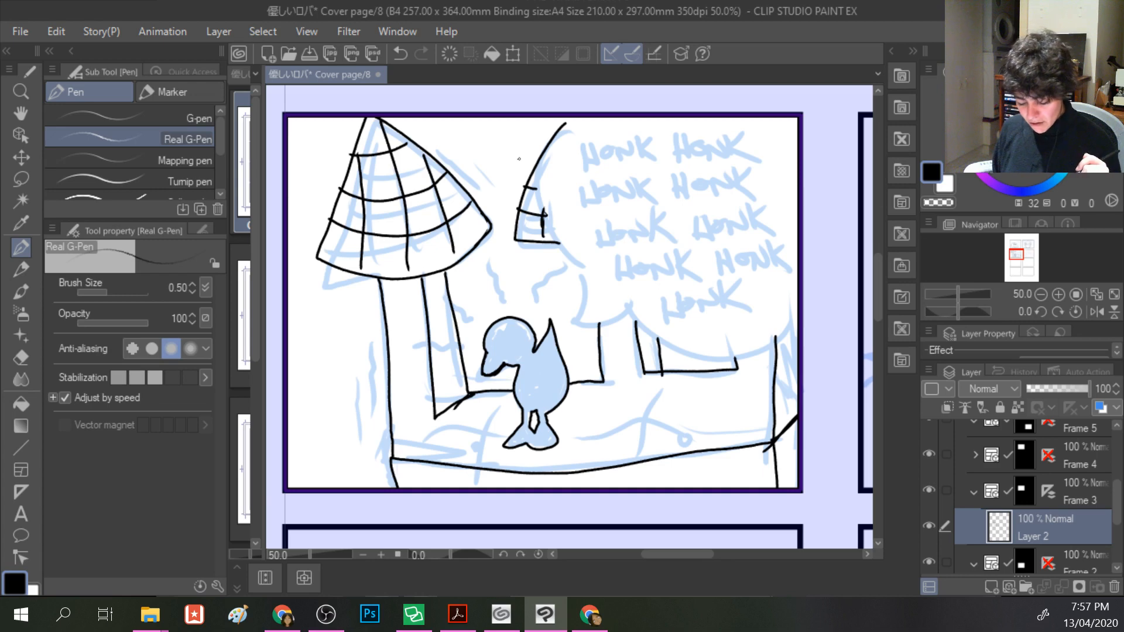
- Try a vertical stroke beside the tower's left wall and an angled corner under the right-hand opening, and undo both
{"action": "left_click_drag", "start_coordinate": [379, 340], "coordinate": [376, 388]}
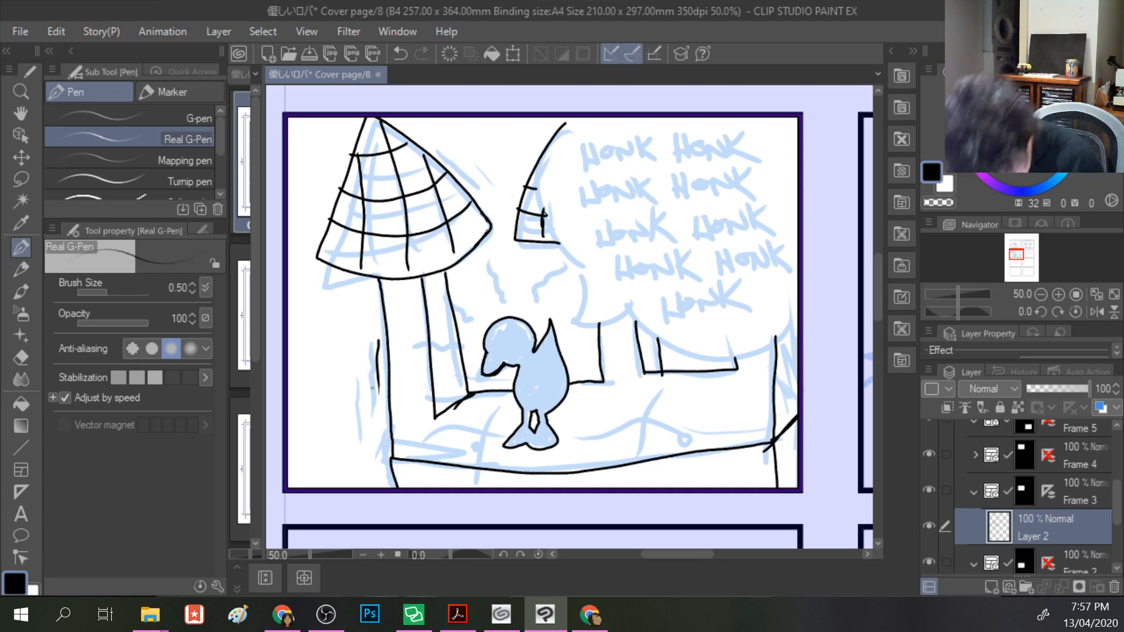
{"action": "key", "text": "ctrl+z"}
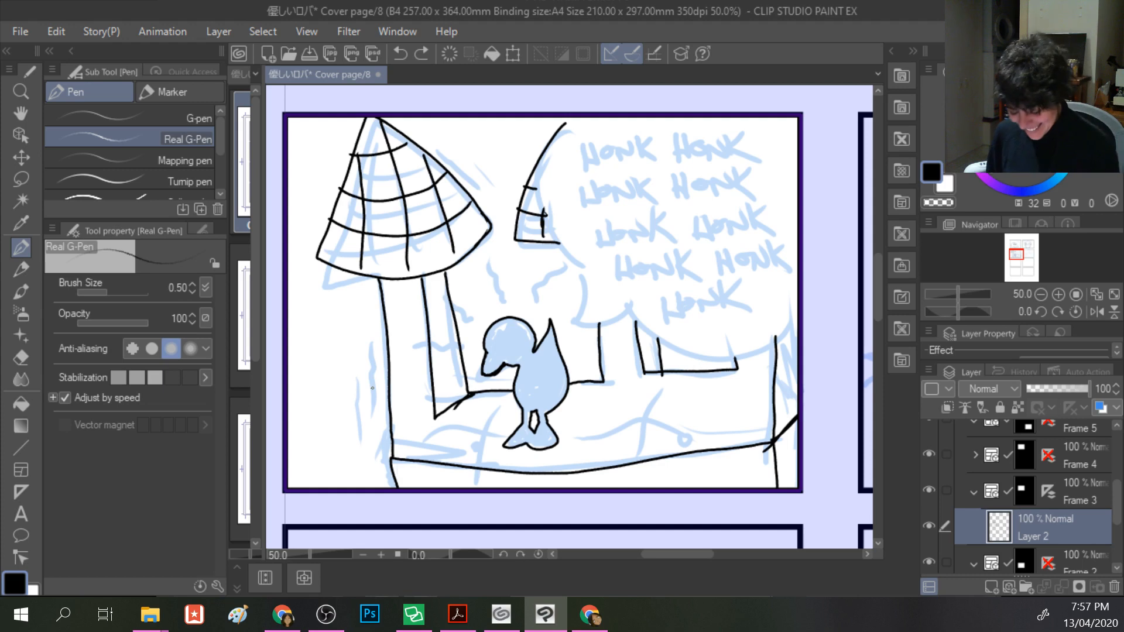
{"action": "mouse_move", "coordinate": [642, 360]}
{"action": "left_mouse_down"}
{"action": "mouse_move", "coordinate": [643, 380]}
{"action": "mouse_move", "coordinate": [612, 379]}
{"action": "mouse_move", "coordinate": [662, 373]}
{"action": "left_mouse_up"}
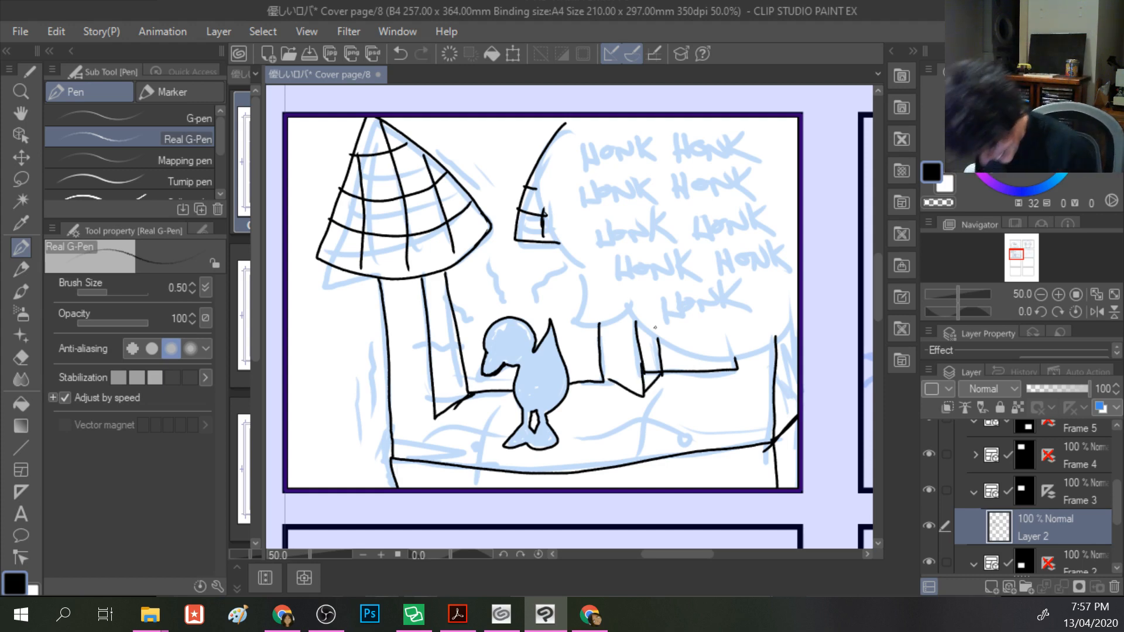
{"action": "key", "text": "ctrl+z"}
{"action": "key", "text": "ctrl+z"}
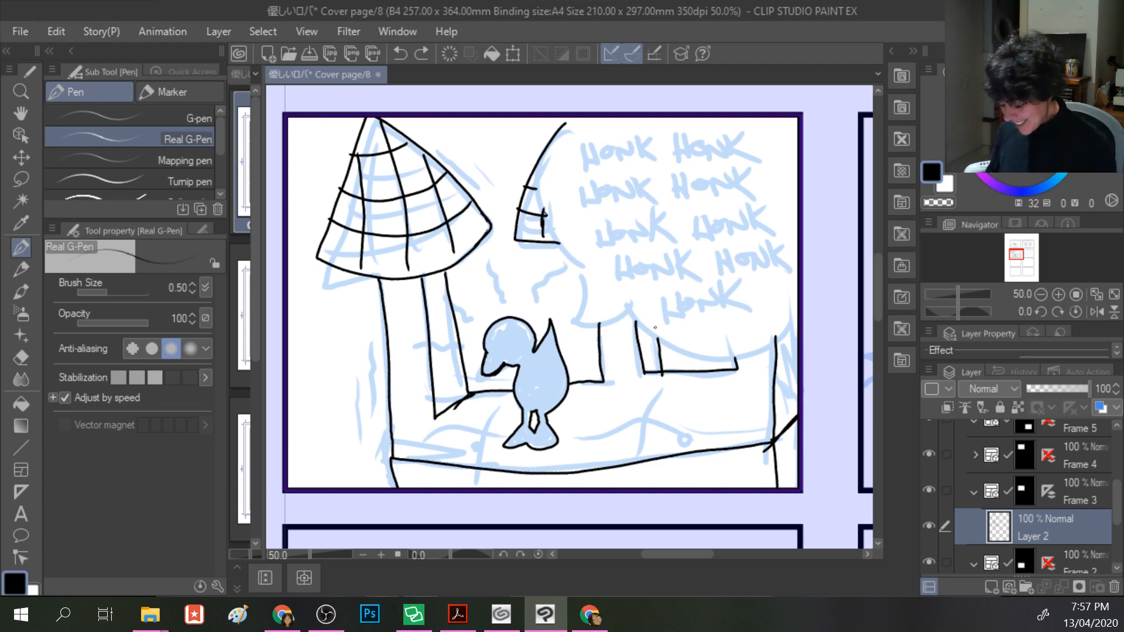
- Go to the panel with the two facing birds and add a new layer inside its Frame 7 folder
{"action": "left_click_drag", "start_coordinate": [697, 388], "coordinate": [518, 399]}
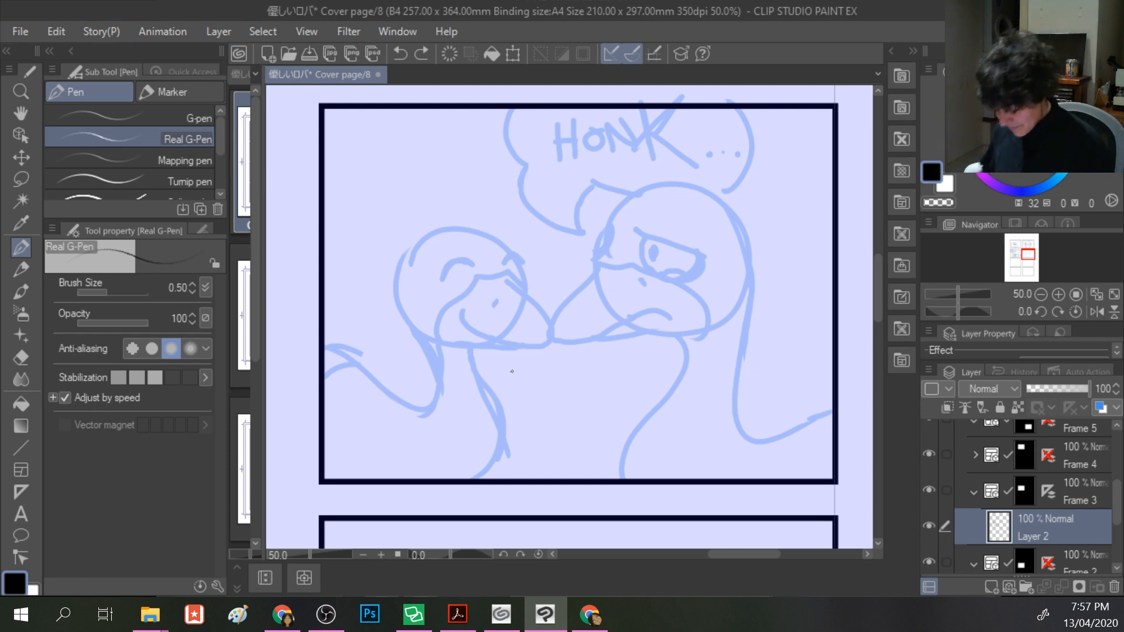
{"action": "left_click", "coordinate": [985, 495]}
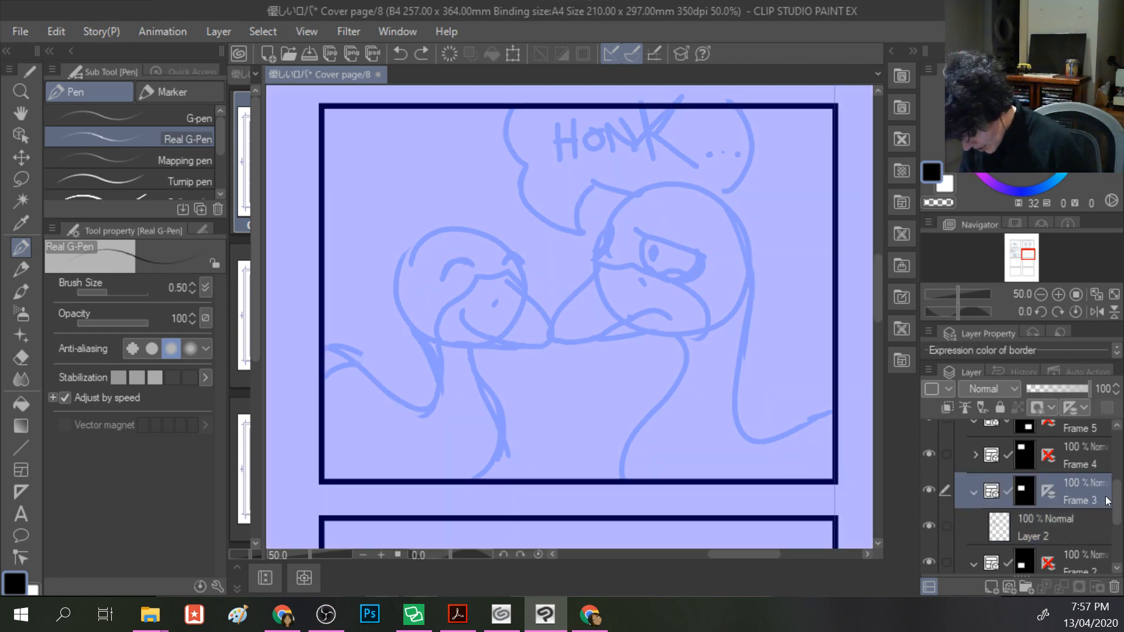
{"action": "left_click_drag", "start_coordinate": [1117, 497], "coordinate": [1118, 467]}
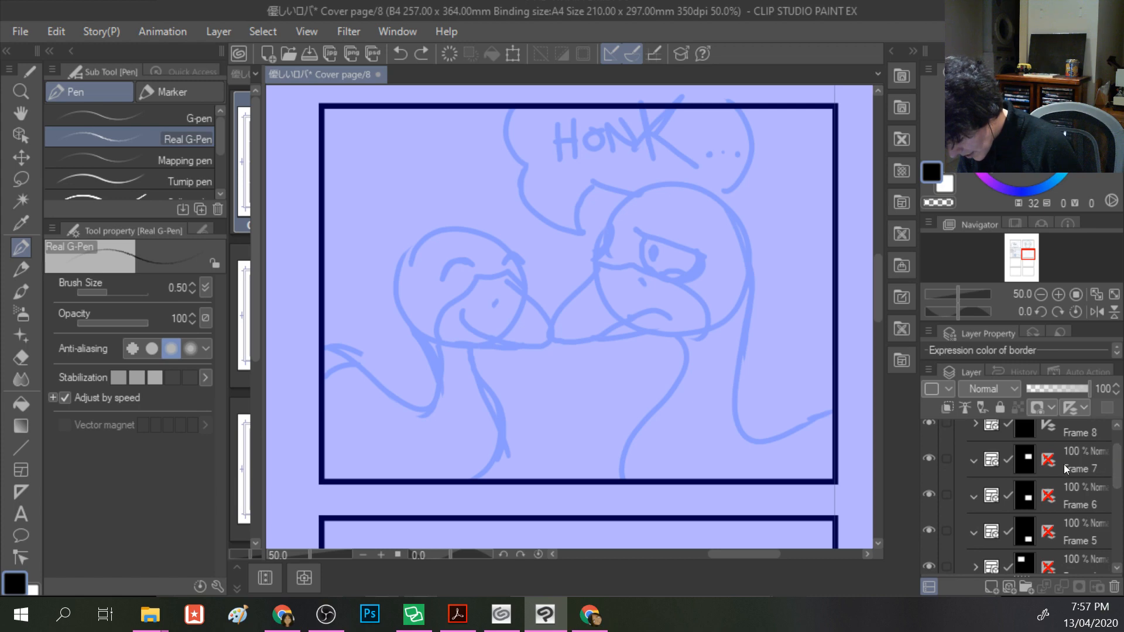
{"action": "left_click", "coordinate": [1058, 455]}
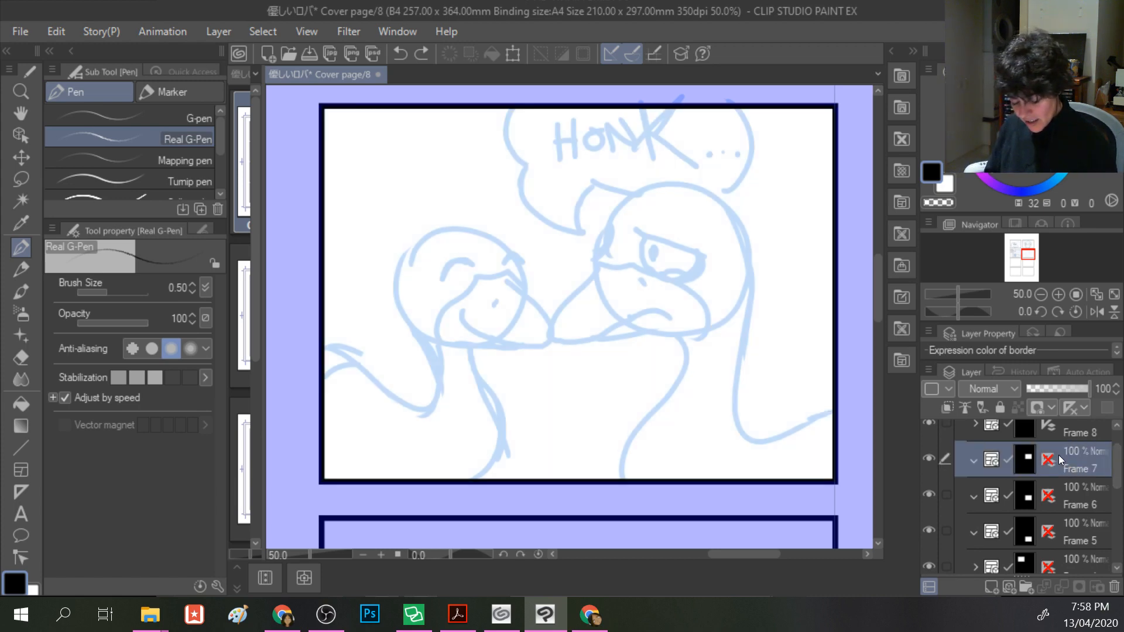
{"action": "left_click", "coordinate": [991, 585]}
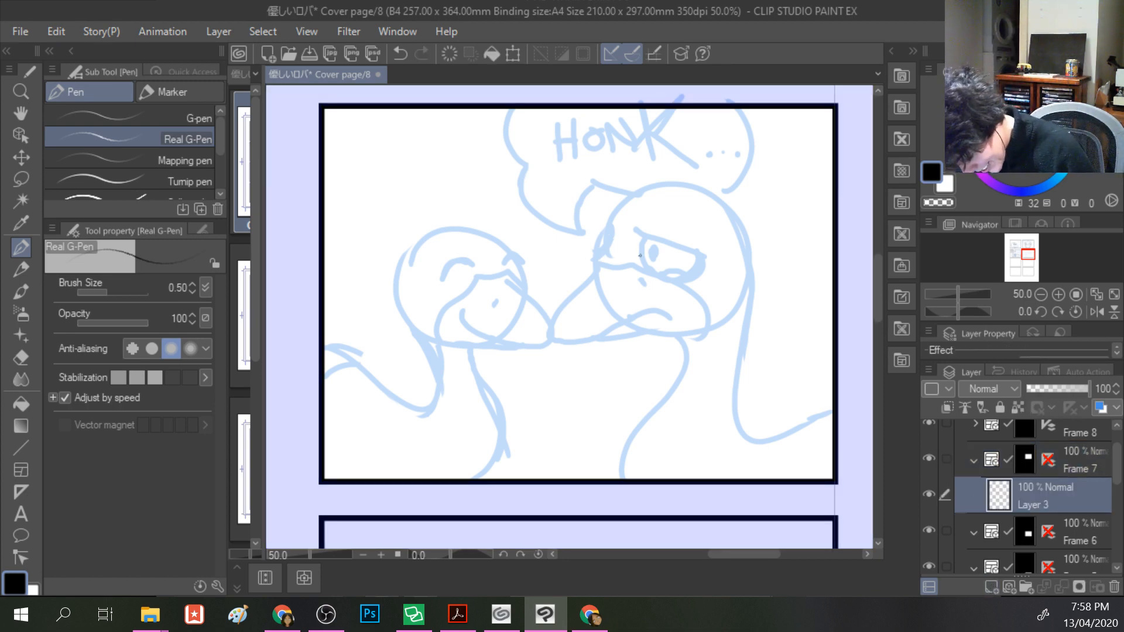
- Ink the right bird's head from the brow over the crown and down the back of its neck to the panel border
{"action": "mouse_move", "coordinate": [612, 226]}
{"action": "left_mouse_down"}
{"action": "mouse_move", "coordinate": [597, 264]}
{"action": "mouse_move", "coordinate": [613, 215]}
{"action": "mouse_move", "coordinate": [658, 185]}
{"action": "left_mouse_up"}
{"action": "key", "text": "ctrl+z"}
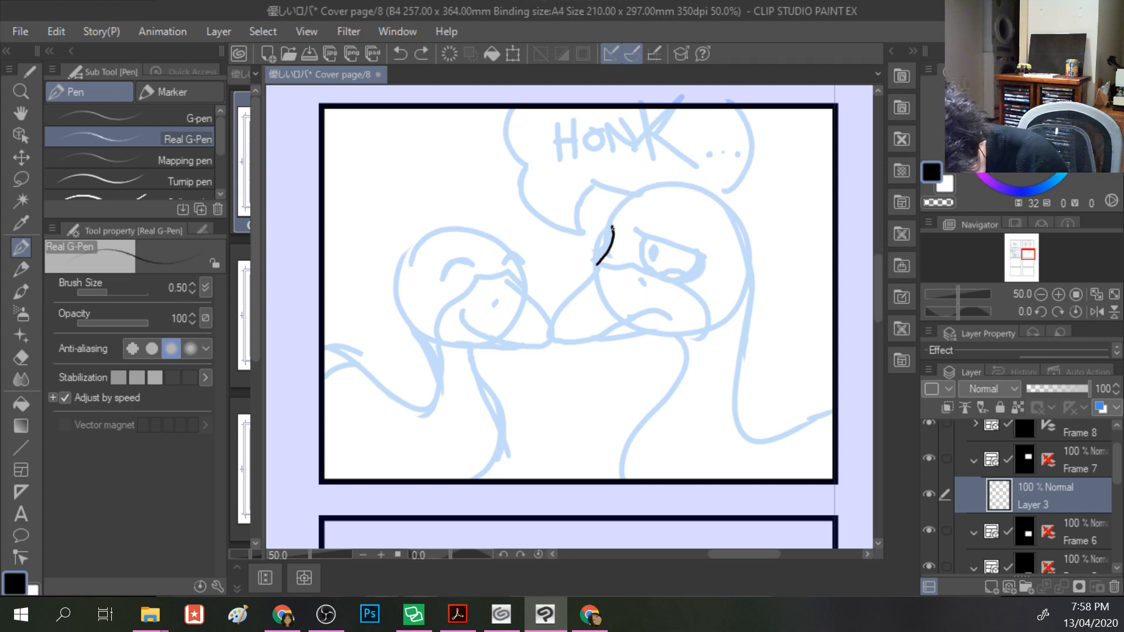
{"action": "mouse_move", "coordinate": [613, 226]}
{"action": "left_mouse_down"}
{"action": "mouse_move", "coordinate": [645, 187]}
{"action": "mouse_move", "coordinate": [676, 179]}
{"action": "mouse_move", "coordinate": [714, 193]}
{"action": "mouse_move", "coordinate": [752, 251]}
{"action": "mouse_move", "coordinate": [759, 291]}
{"action": "mouse_move", "coordinate": [736, 393]}
{"action": "mouse_move", "coordinate": [740, 436]}
{"action": "mouse_move", "coordinate": [773, 438]}
{"action": "mouse_move", "coordinate": [832, 413]}
{"action": "left_mouse_up"}
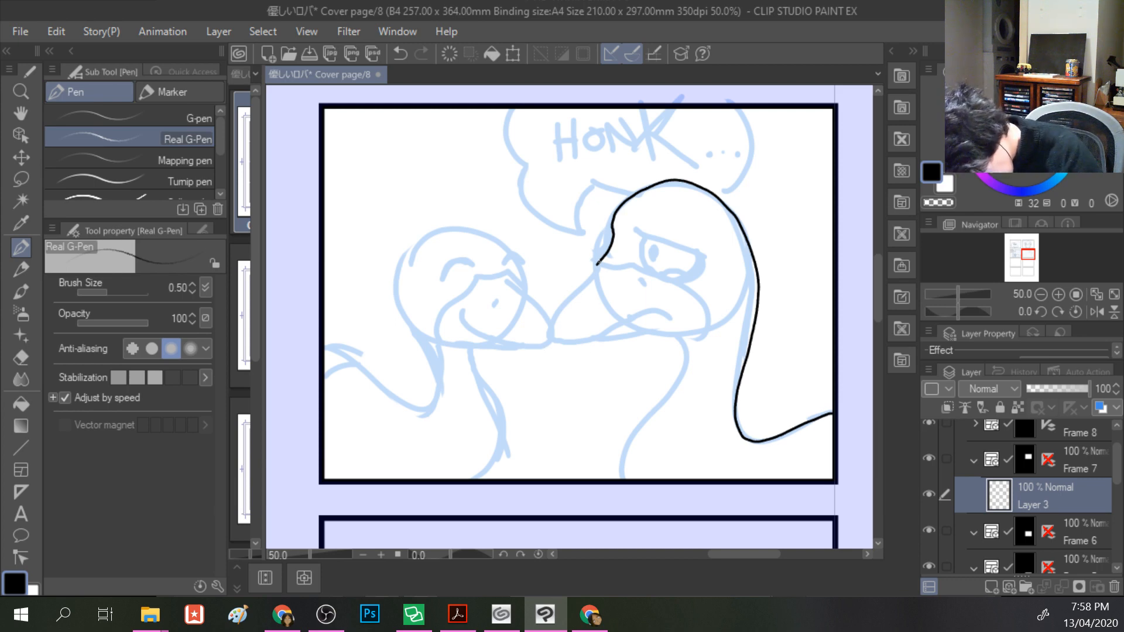
- Ink the right bird's beak outline with its downturned mouth
{"action": "mouse_move", "coordinate": [597, 265]}
{"action": "left_mouse_down"}
{"action": "mouse_move", "coordinate": [551, 331]}
{"action": "mouse_move", "coordinate": [580, 348]}
{"action": "mouse_move", "coordinate": [647, 306]}
{"action": "mouse_move", "coordinate": [670, 316]}
{"action": "left_mouse_up"}
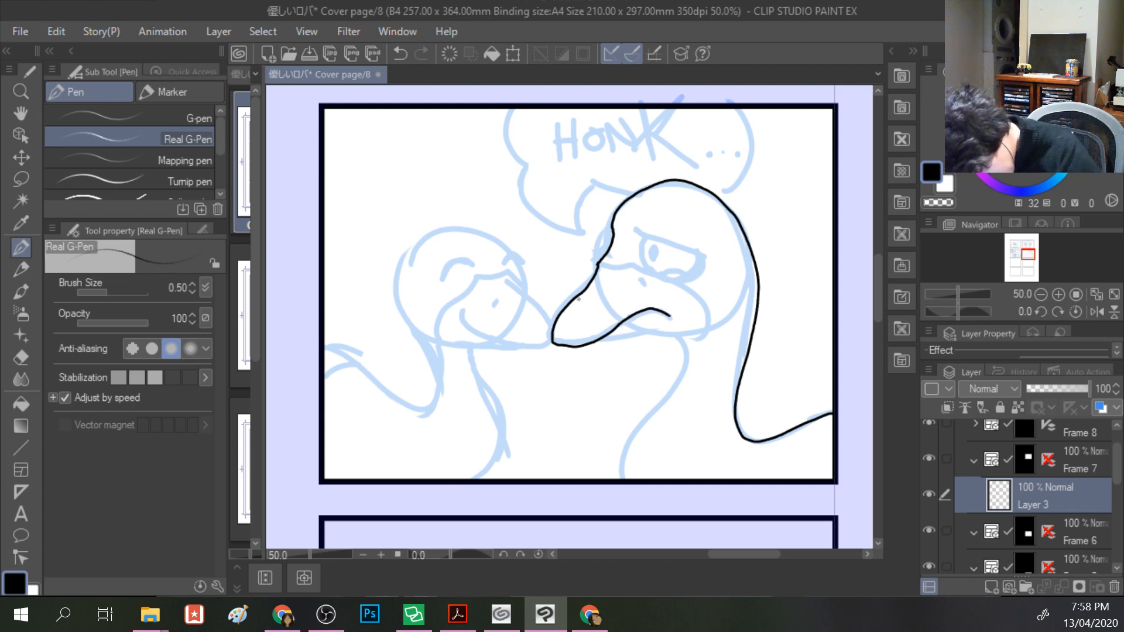
{"action": "mouse_move", "coordinate": [598, 262]}
{"action": "left_mouse_down"}
{"action": "mouse_move", "coordinate": [632, 259]}
{"action": "mouse_move", "coordinate": [700, 306]}
{"action": "mouse_move", "coordinate": [703, 322]}
{"action": "mouse_move", "coordinate": [698, 336]}
{"action": "mouse_move", "coordinate": [603, 341]}
{"action": "left_mouse_up"}
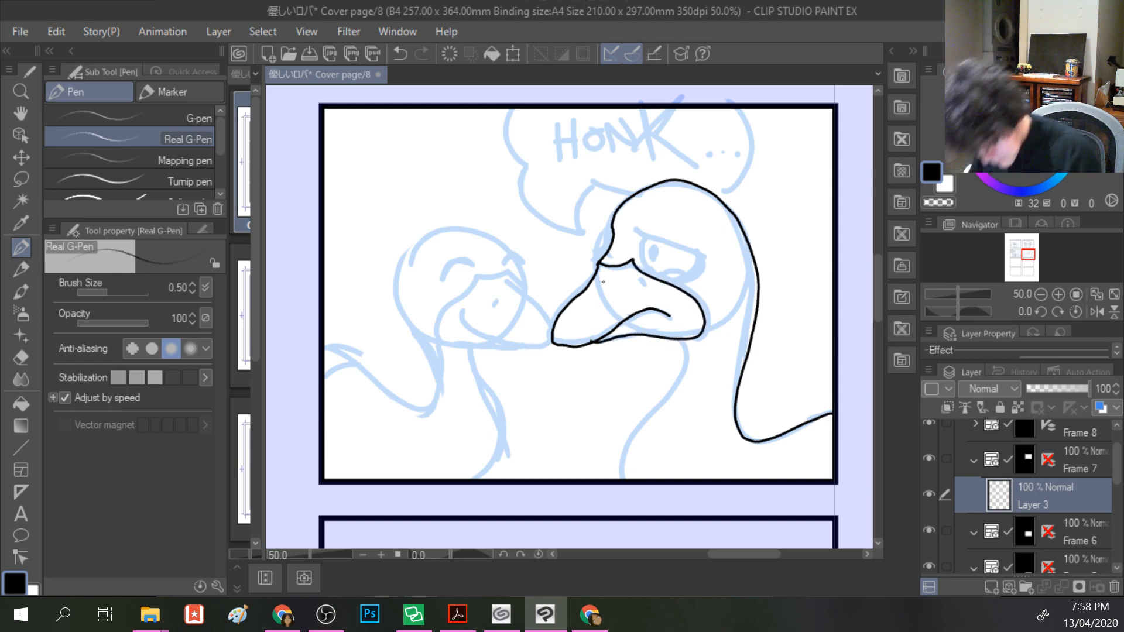
{"action": "key", "text": "e"}
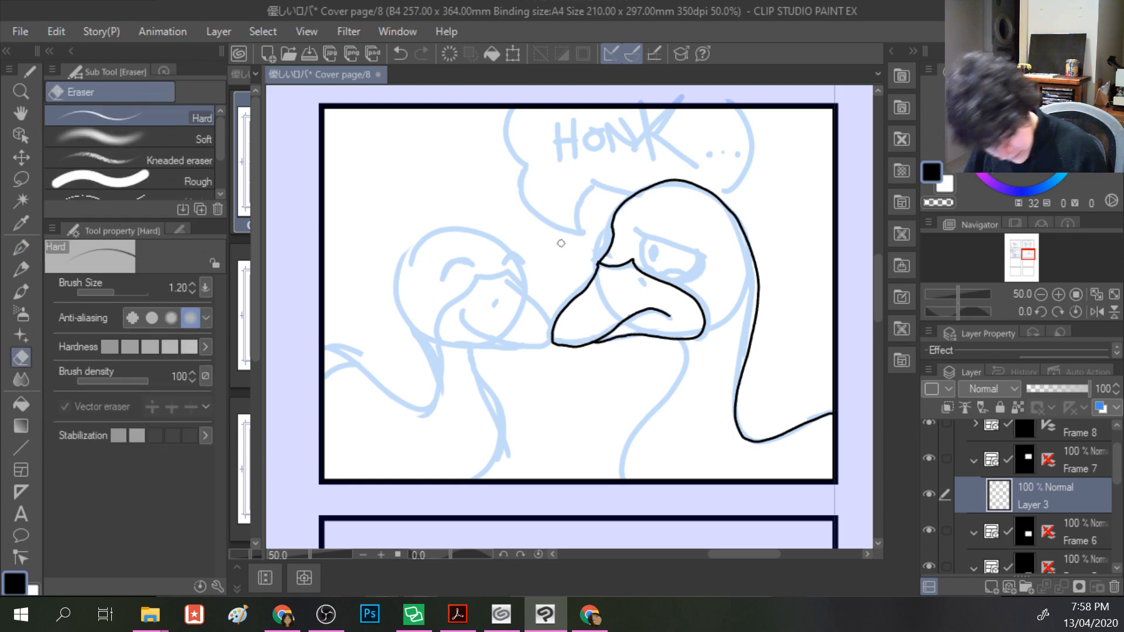
- Ink the nostril on the right bird's beak and the outline of its eye under a slanted heavy lid
{"action": "left_click", "coordinate": [30, 249]}
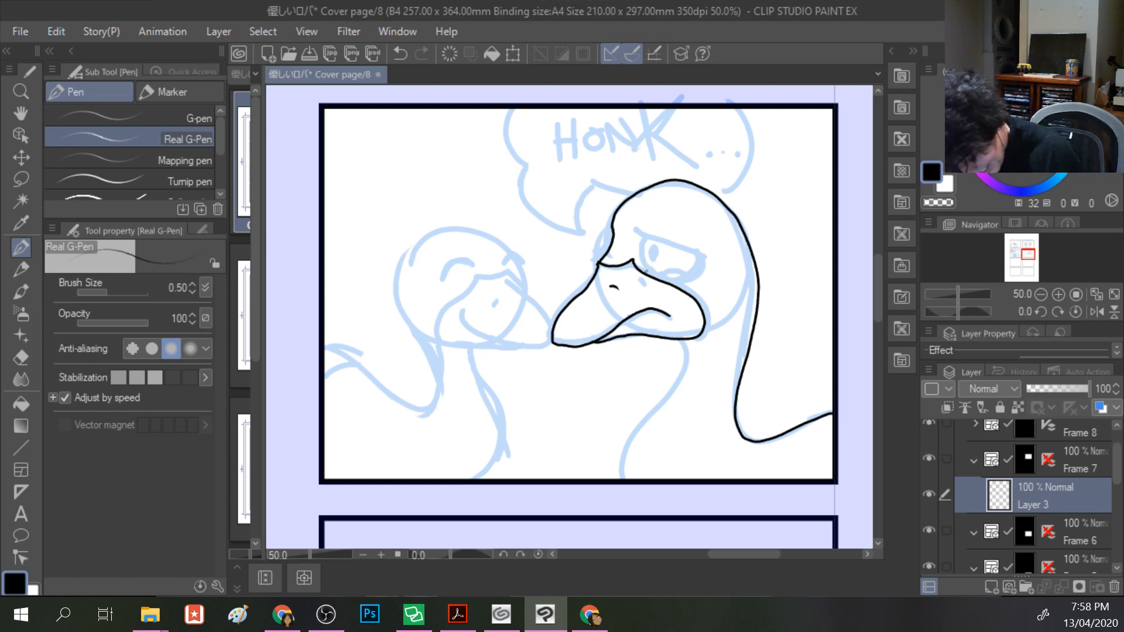
{"action": "mouse_move", "coordinate": [647, 273]}
{"action": "left_mouse_down"}
{"action": "mouse_move", "coordinate": [634, 227]}
{"action": "mouse_move", "coordinate": [704, 256]}
{"action": "mouse_move", "coordinate": [668, 281]}
{"action": "left_mouse_up"}
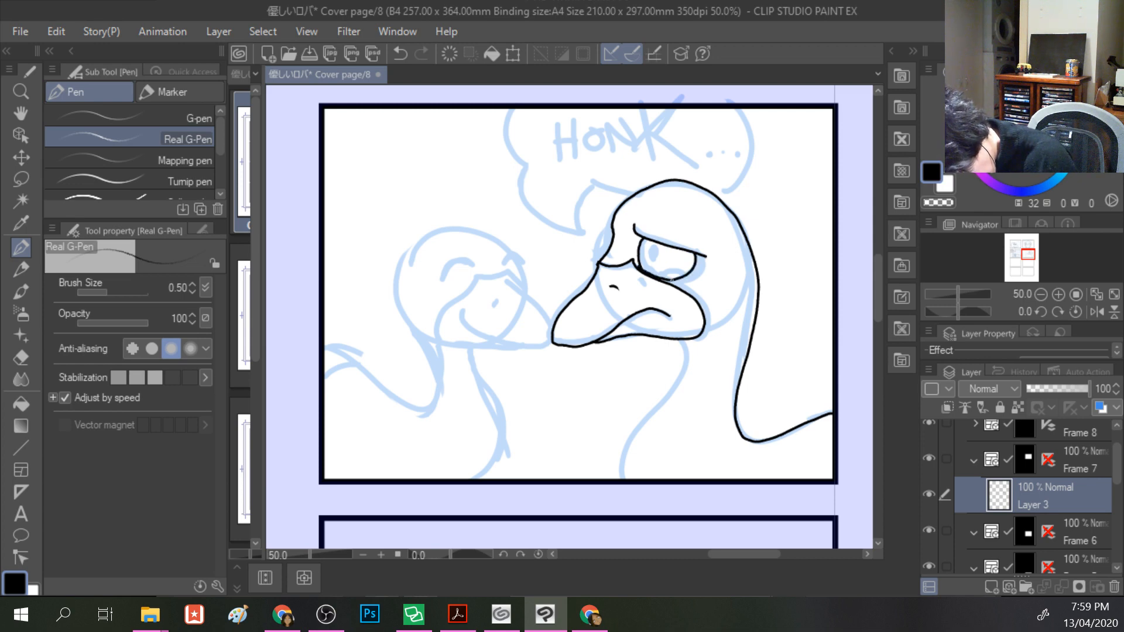
- Ink the right bird's lower eyelid and pupils, plus the front of its neck down to the panel's bottom border
{"action": "mouse_move", "coordinate": [671, 283]}
{"action": "left_mouse_down"}
{"action": "mouse_move", "coordinate": [698, 274]}
{"action": "mouse_move", "coordinate": [703, 253]}
{"action": "left_mouse_up"}
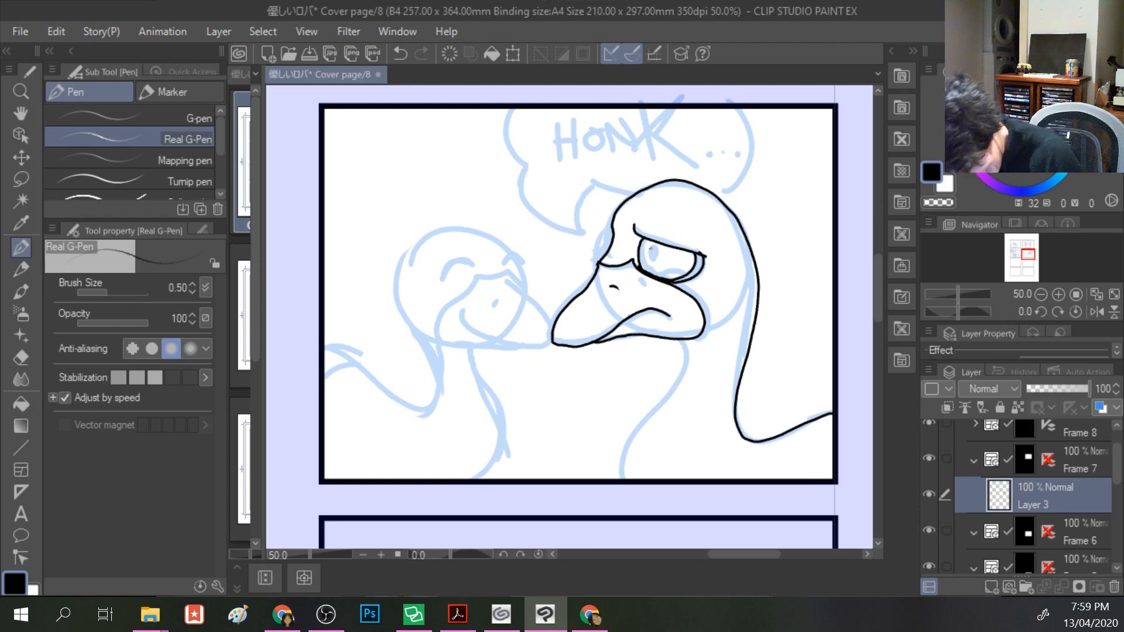
{"action": "left_click_drag", "start_coordinate": [653, 250], "coordinate": [648, 264]}
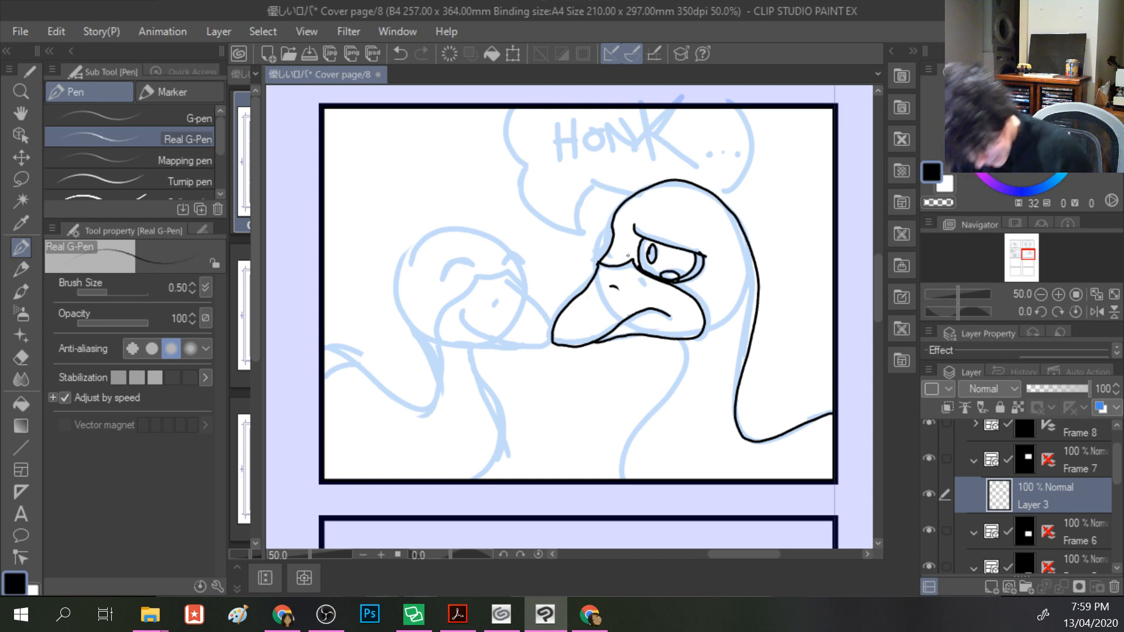
{"action": "mouse_move", "coordinate": [680, 340]}
{"action": "left_mouse_down"}
{"action": "mouse_move", "coordinate": [675, 387]}
{"action": "mouse_move", "coordinate": [624, 474]}
{"action": "left_mouse_up"}
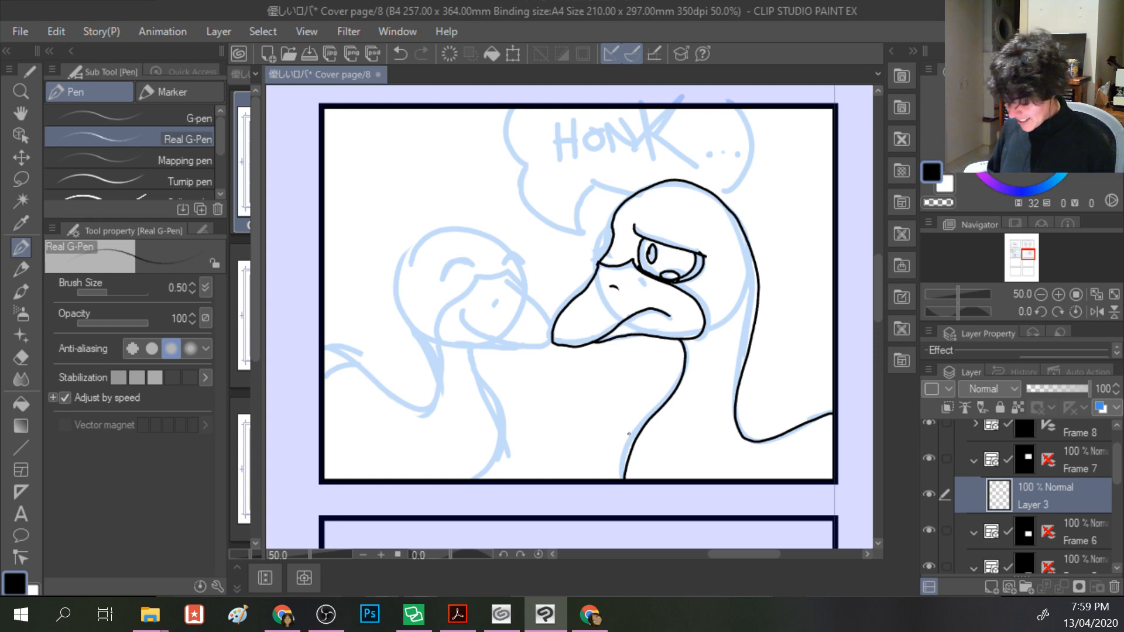
- Ink the left bird's beak outline with its upturned smiling mouth
{"action": "left_click_drag", "start_coordinate": [477, 304], "coordinate": [576, 292]}
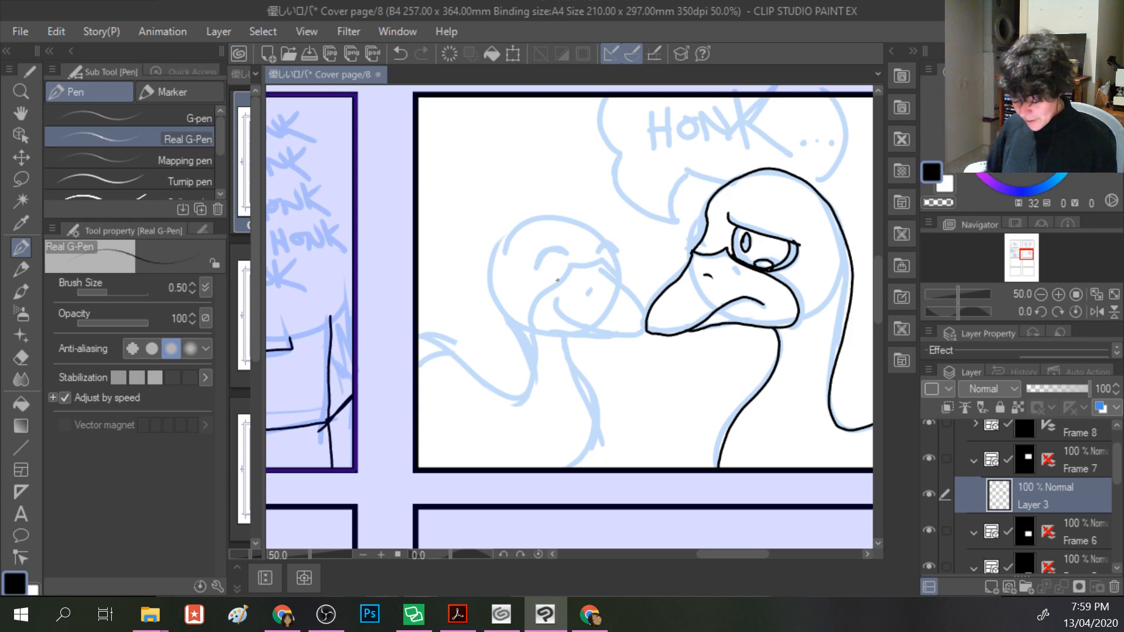
{"action": "mouse_move", "coordinate": [569, 264]}
{"action": "left_mouse_down"}
{"action": "mouse_move", "coordinate": [598, 260]}
{"action": "mouse_move", "coordinate": [629, 286]}
{"action": "mouse_move", "coordinate": [640, 328]}
{"action": "mouse_move", "coordinate": [596, 332]}
{"action": "mouse_move", "coordinate": [562, 318]}
{"action": "mouse_move", "coordinate": [559, 302]}
{"action": "left_mouse_up"}
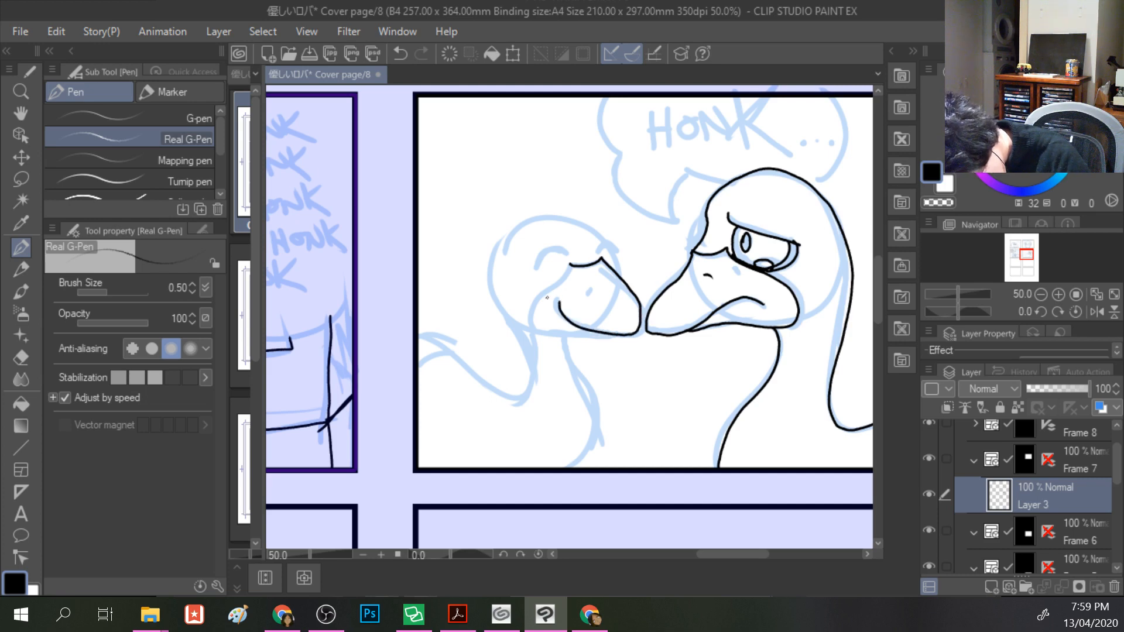
{"action": "mouse_move", "coordinate": [571, 264]}
{"action": "left_mouse_down"}
{"action": "mouse_move", "coordinate": [531, 310]}
{"action": "mouse_move", "coordinate": [533, 331]}
{"action": "mouse_move", "coordinate": [586, 334]}
{"action": "left_mouse_up"}
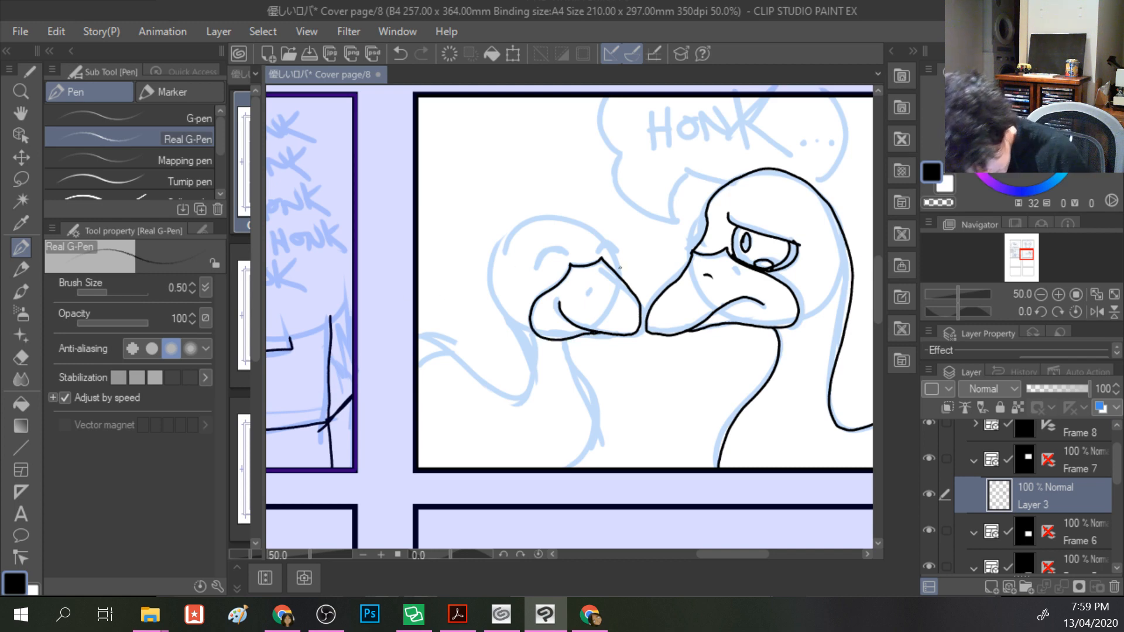
- Ink the left bird's head, both sides of its neck, closed arched eyes and nostrils over the sketch
{"action": "mouse_move", "coordinate": [617, 272]}
{"action": "left_mouse_down"}
{"action": "mouse_move", "coordinate": [612, 243]}
{"action": "mouse_move", "coordinate": [581, 222]}
{"action": "mouse_move", "coordinate": [525, 218]}
{"action": "mouse_move", "coordinate": [496, 253]}
{"action": "mouse_move", "coordinate": [495, 293]}
{"action": "mouse_move", "coordinate": [530, 371]}
{"action": "mouse_move", "coordinate": [516, 398]}
{"action": "mouse_move", "coordinate": [501, 400]}
{"action": "mouse_move", "coordinate": [420, 338]}
{"action": "left_mouse_up"}
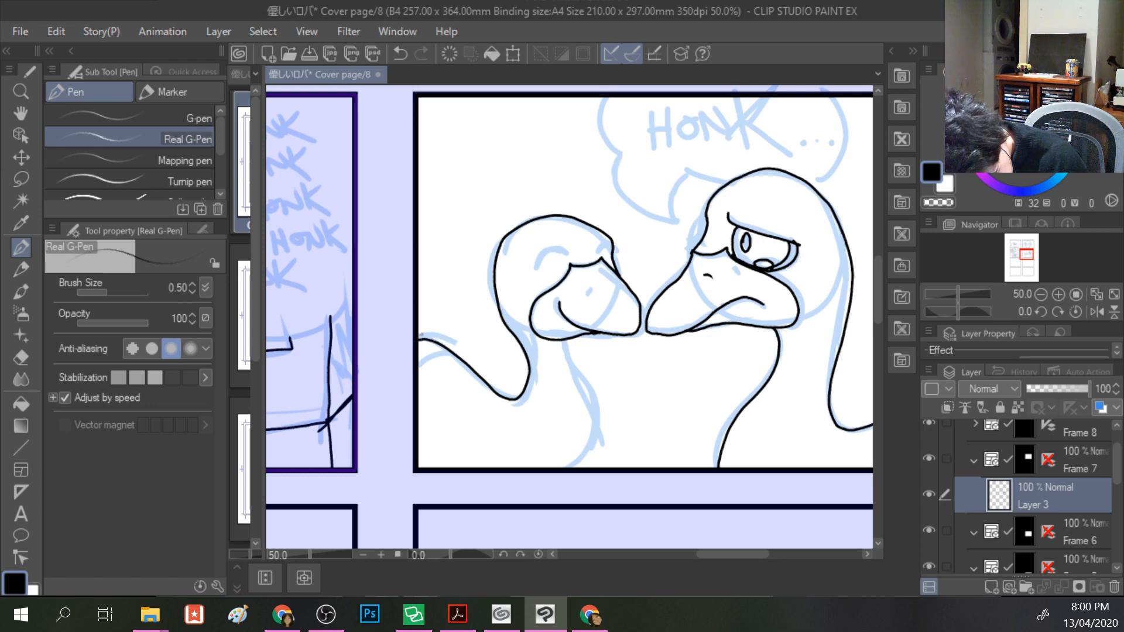
{"action": "mouse_move", "coordinate": [563, 338]}
{"action": "left_mouse_down"}
{"action": "mouse_move", "coordinate": [593, 396]}
{"action": "mouse_move", "coordinate": [576, 470]}
{"action": "left_mouse_up"}
{"action": "mouse_move", "coordinate": [567, 256]}
{"action": "left_mouse_down"}
{"action": "mouse_move", "coordinate": [535, 270]}
{"action": "mouse_move", "coordinate": [552, 247]}
{"action": "mouse_move", "coordinate": [568, 256]}
{"action": "mouse_move", "coordinate": [613, 246]}
{"action": "mouse_move", "coordinate": [598, 249]}
{"action": "left_mouse_up"}
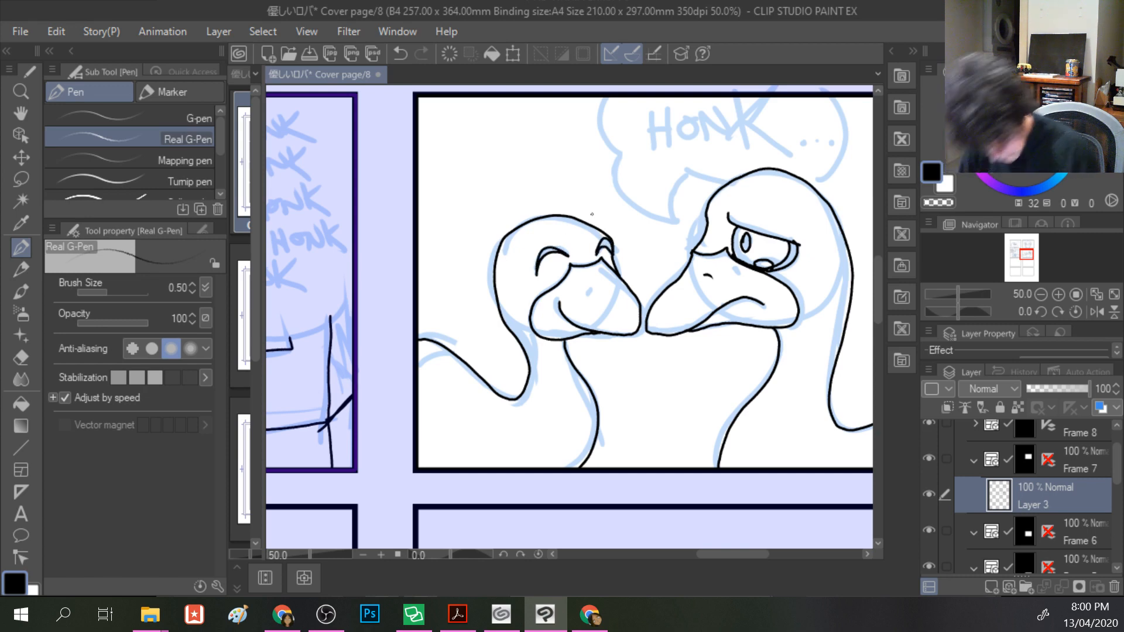
{"action": "left_click_drag", "start_coordinate": [586, 284], "coordinate": [582, 291]}
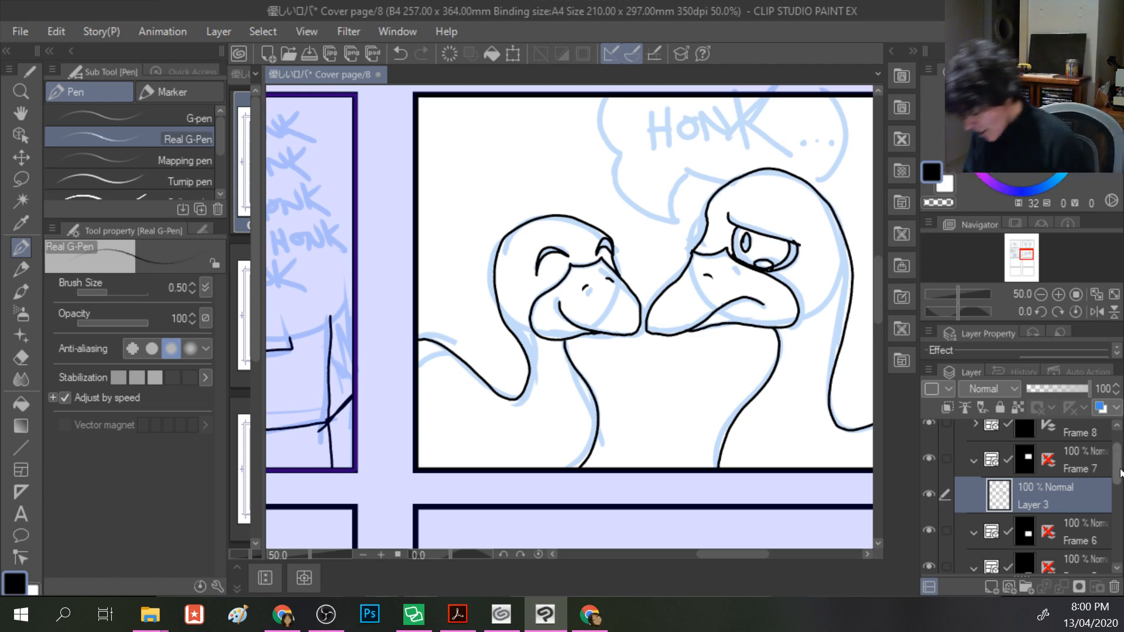
- Hide the Sketch layer and look over the inked panels of the page
{"action": "scroll", "coordinate": [1074, 536], "scroll_direction": "down", "scroll_amount": 5}
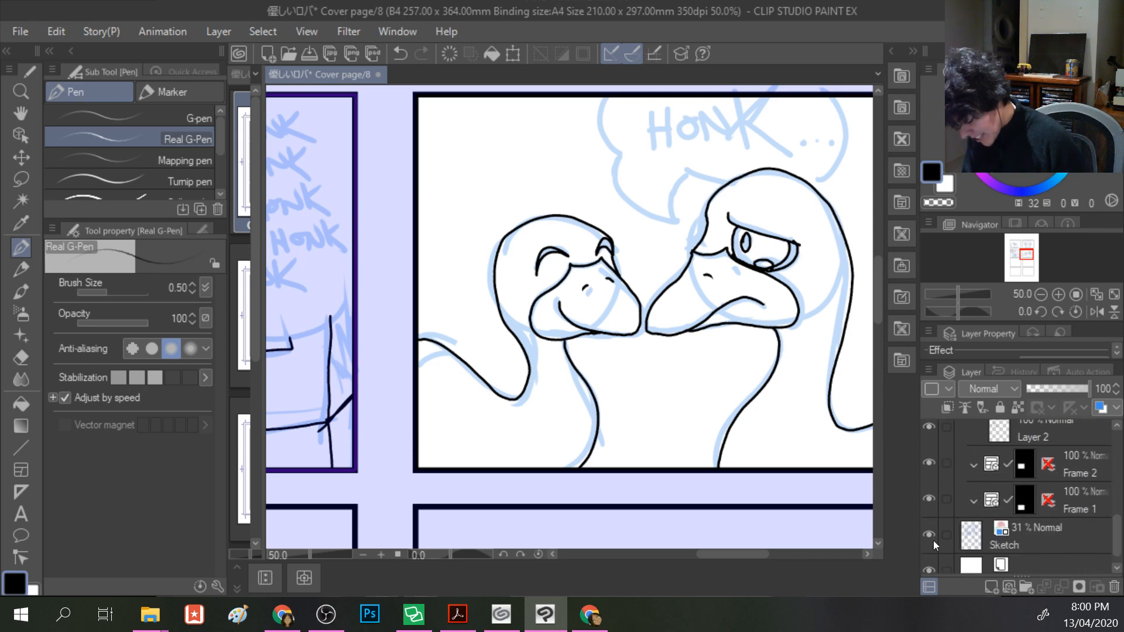
{"action": "left_click", "coordinate": [930, 535]}
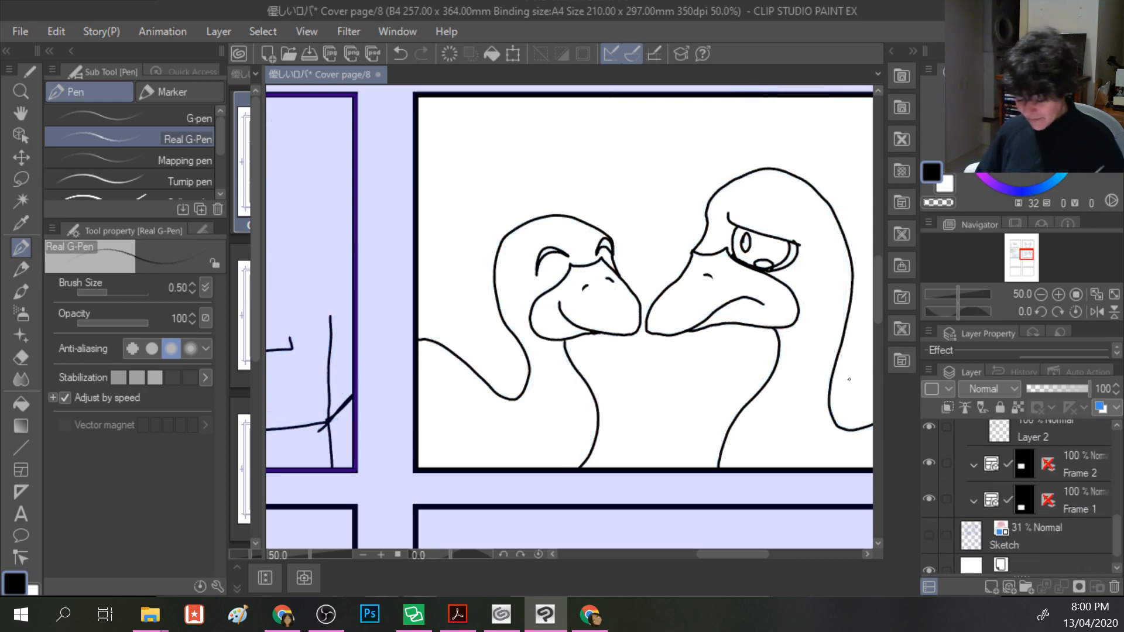
{"action": "scroll", "coordinate": [849, 379], "scroll_direction": "up", "scroll_amount": 2}
{"action": "scroll", "coordinate": [850, 381], "scroll_direction": "down", "scroll_amount": 4}
{"action": "scroll", "coordinate": [853, 385], "scroll_direction": "down", "scroll_amount": 1}
{"action": "scroll", "coordinate": [850, 379], "scroll_direction": "up", "scroll_amount": 1}
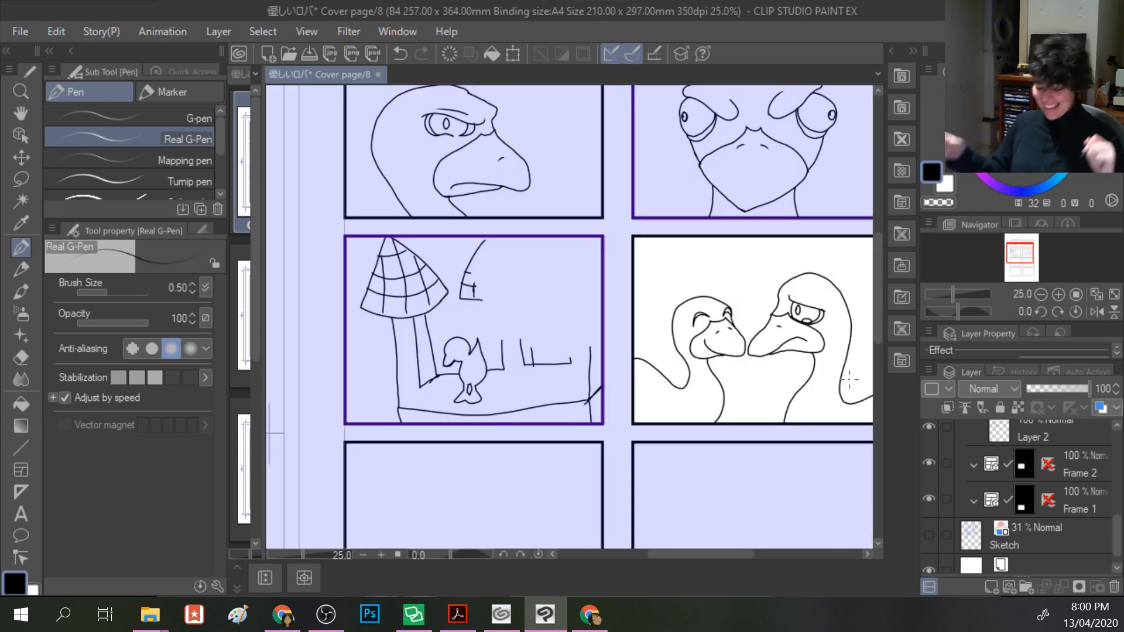
{"action": "left_click_drag", "start_coordinate": [654, 166], "coordinate": [563, 232]}
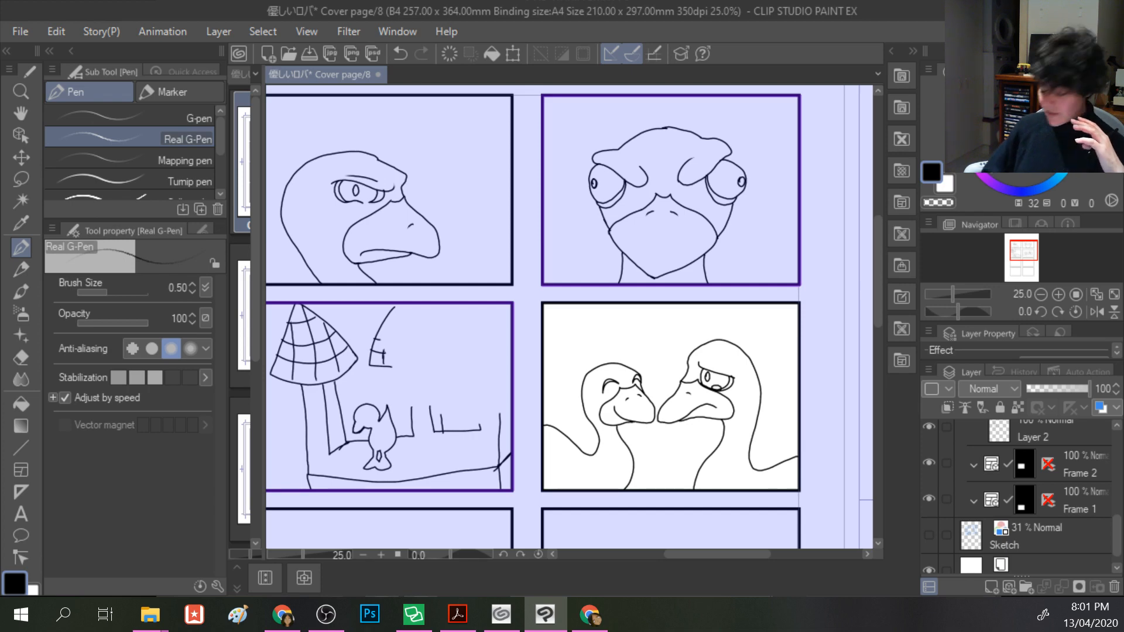
- Try a loose test curve on the layer inside the Frame 3 folder, in the castle panel, and undo it
{"action": "left_click", "coordinate": [1029, 468]}
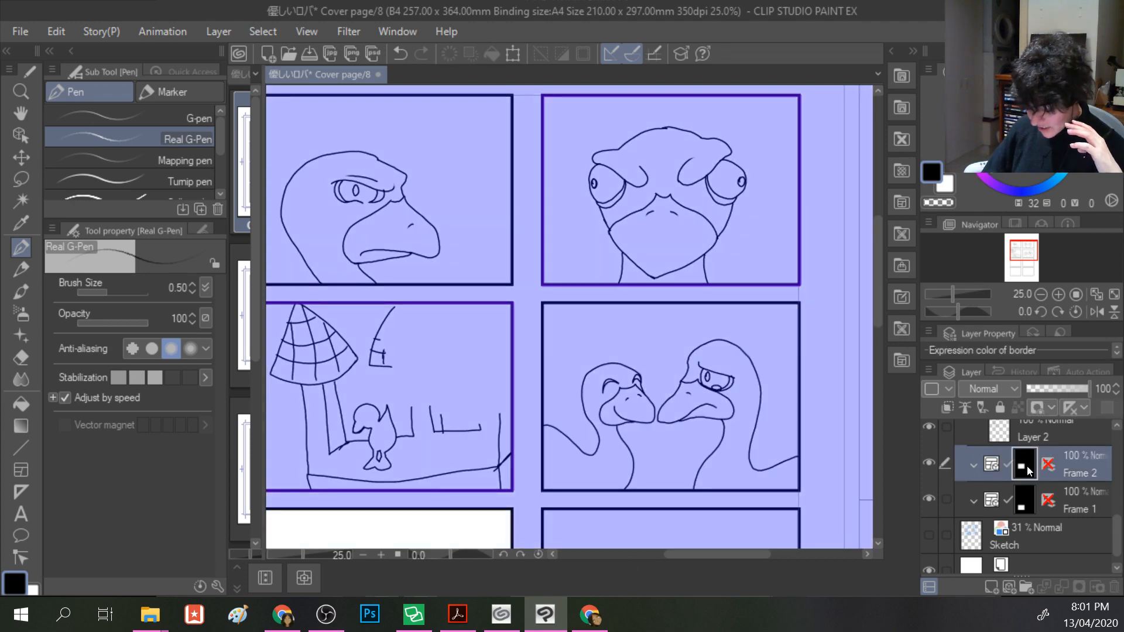
{"action": "left_click", "coordinate": [999, 437]}
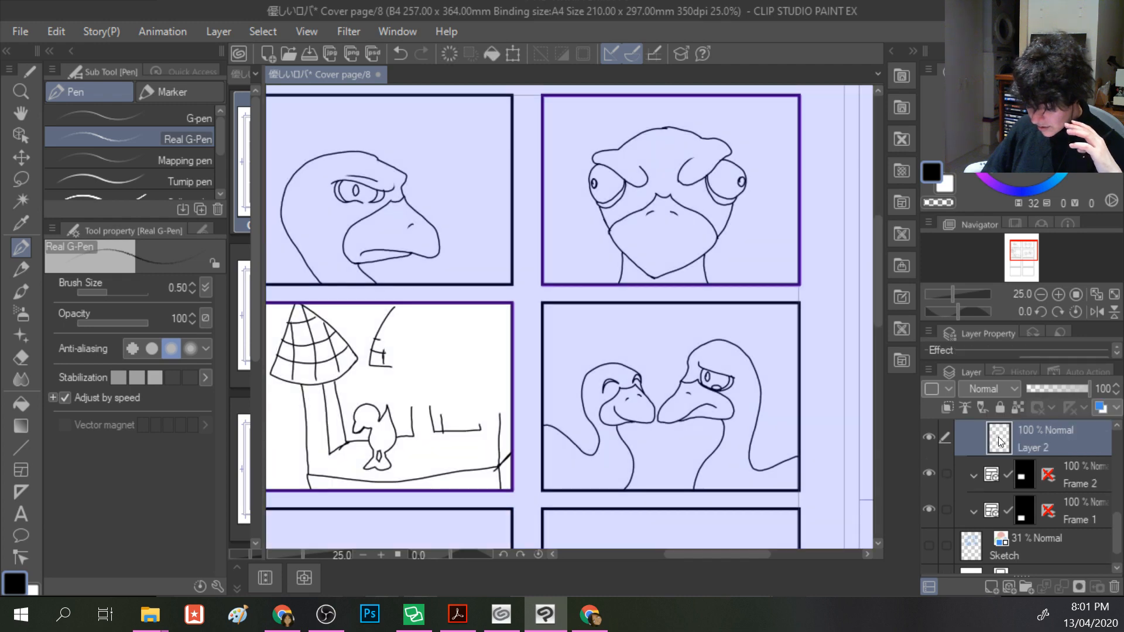
{"action": "scroll", "coordinate": [999, 437], "scroll_direction": "up", "scroll_amount": 1}
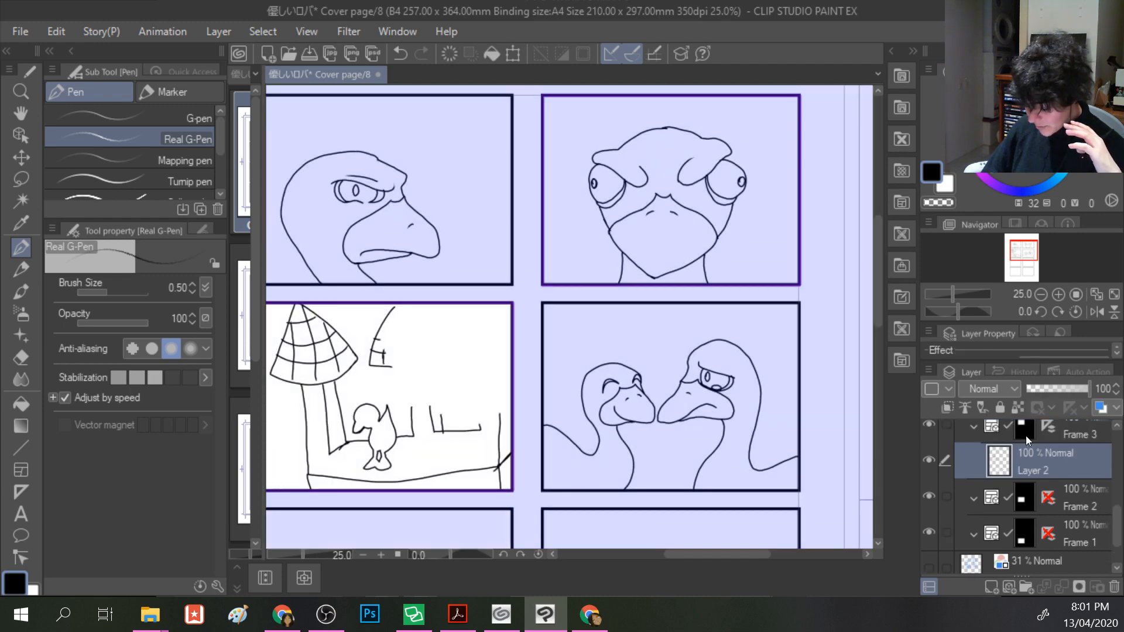
{"action": "left_click", "coordinate": [1026, 437]}
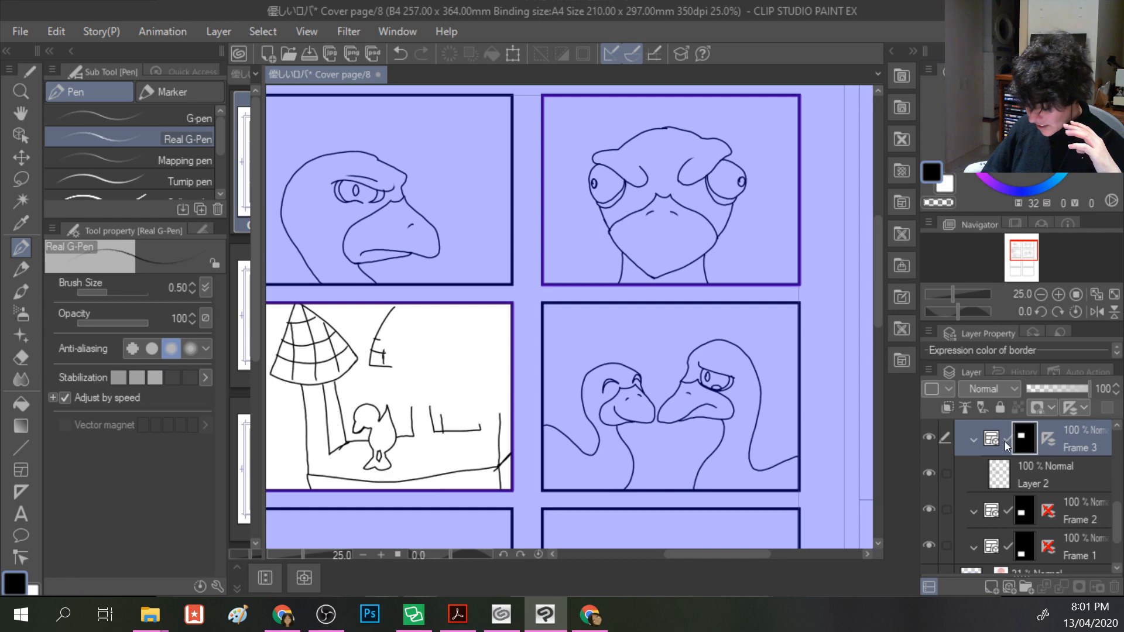
{"action": "left_click", "coordinate": [998, 478]}
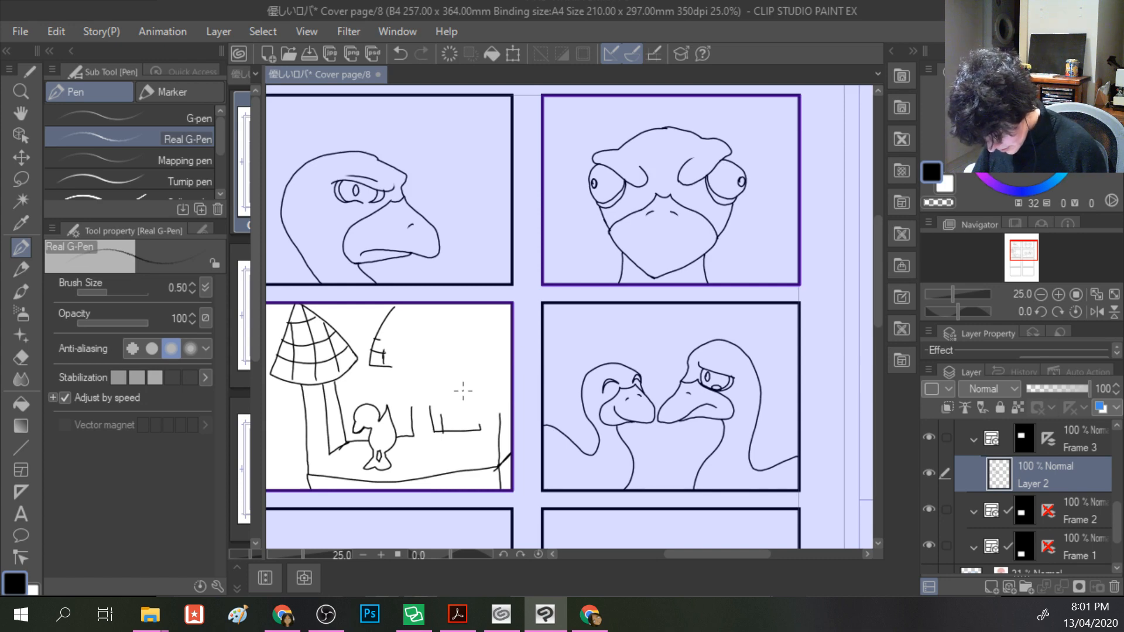
{"action": "mouse_move", "coordinate": [470, 388]}
{"action": "left_mouse_down"}
{"action": "mouse_move", "coordinate": [480, 342]}
{"action": "mouse_move", "coordinate": [510, 339]}
{"action": "left_mouse_up"}
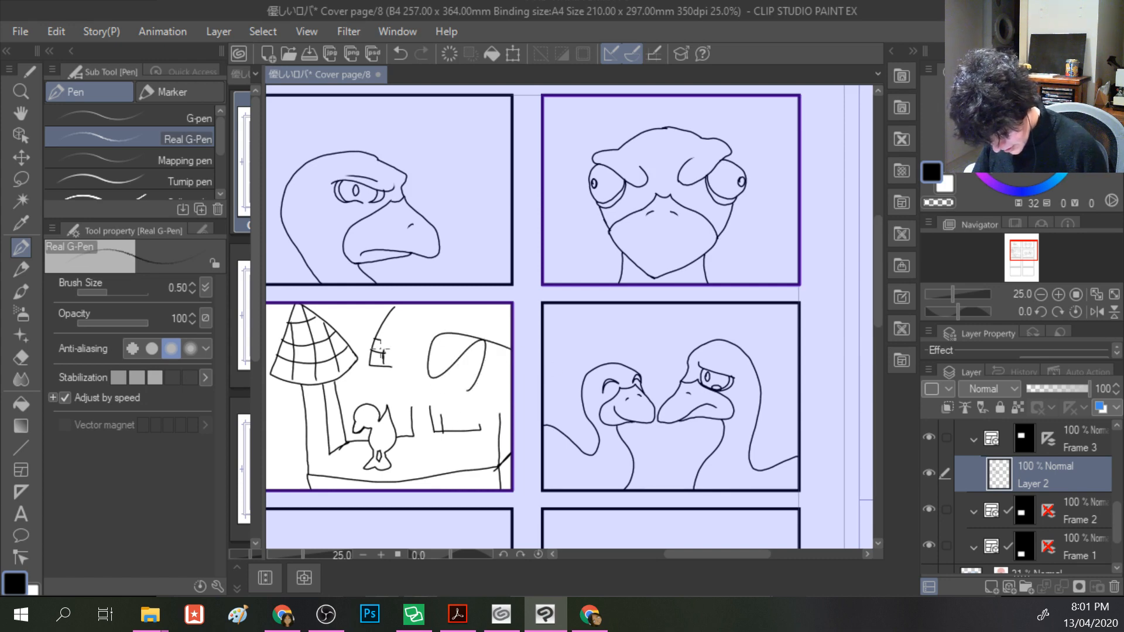
{"action": "key", "text": "ctrl+z"}
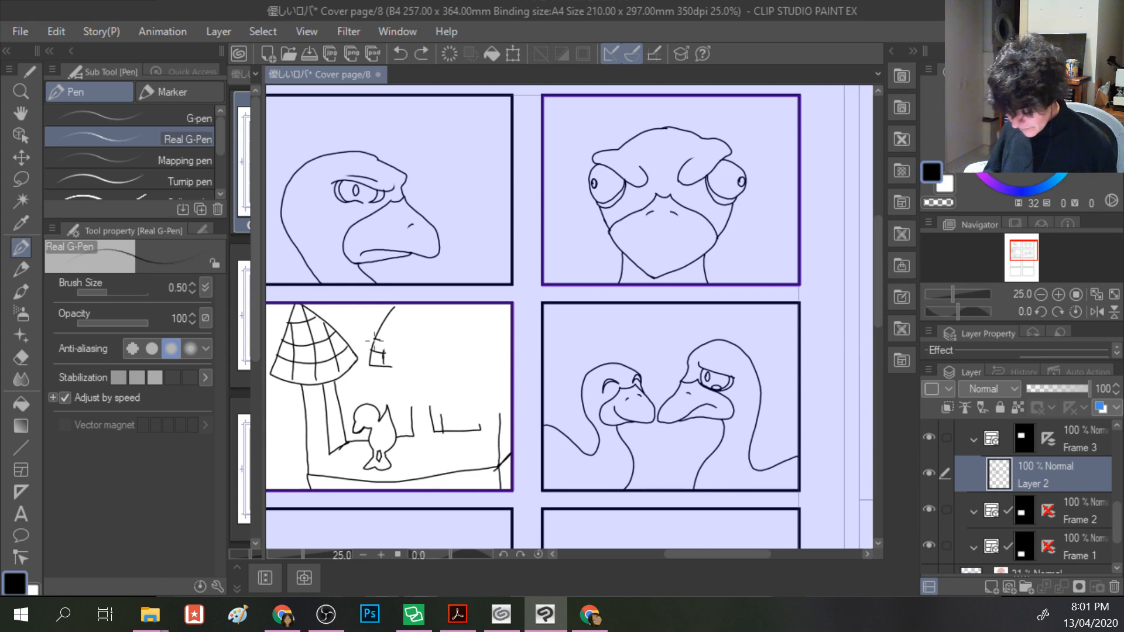
{"action": "left_click", "coordinate": [1008, 439]}
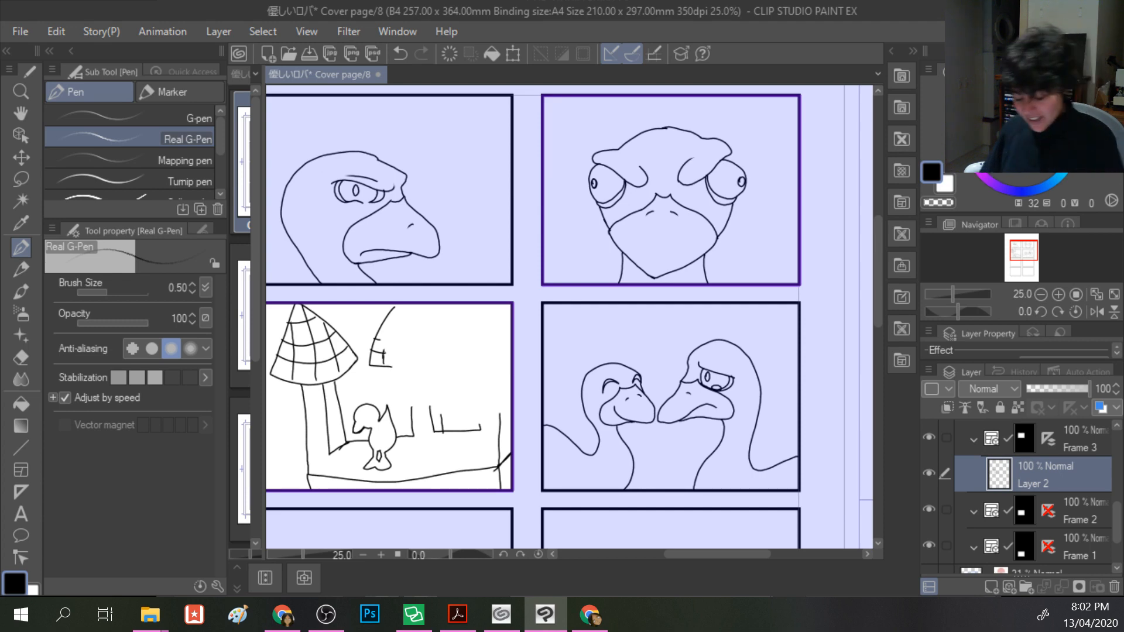
- Select the panel with the scowling bird in profile as an object and add a new layer above its Frame 4 folder
{"action": "left_click", "coordinate": [21, 135]}
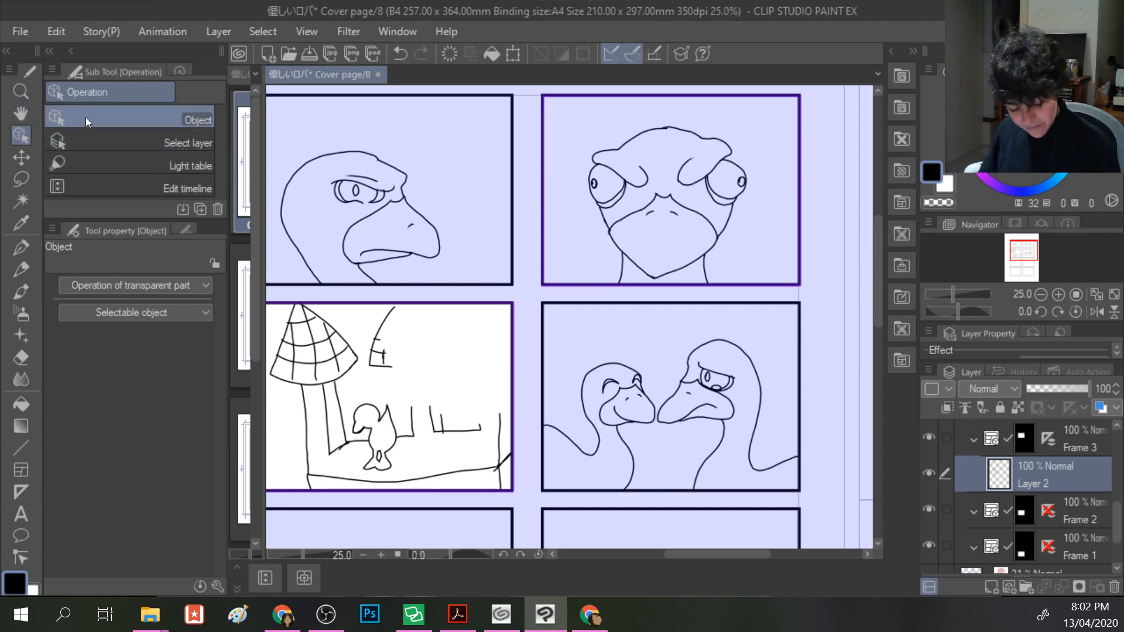
{"action": "left_click", "coordinate": [326, 158]}
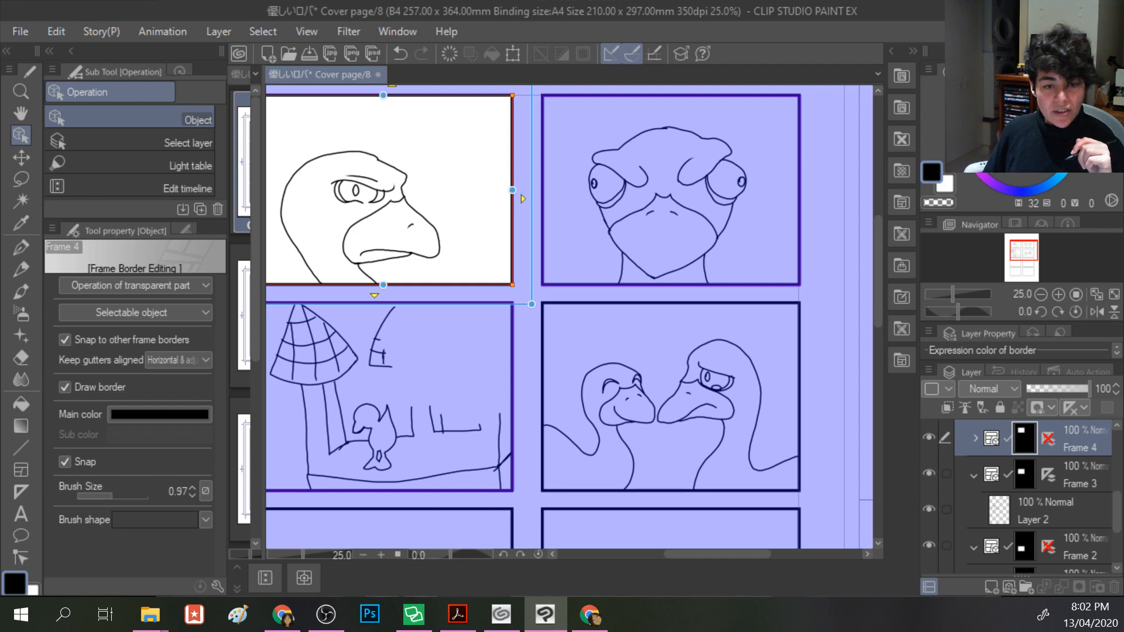
{"action": "left_click", "coordinate": [996, 585]}
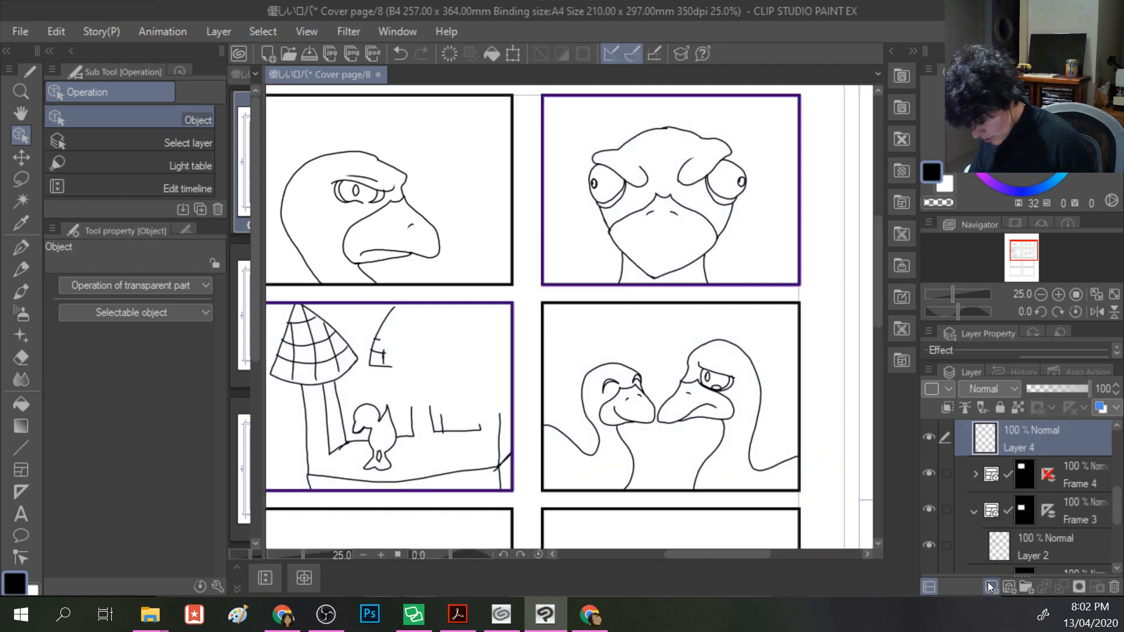
{"action": "scroll", "coordinate": [976, 453], "scroll_direction": "up", "scroll_amount": 2}
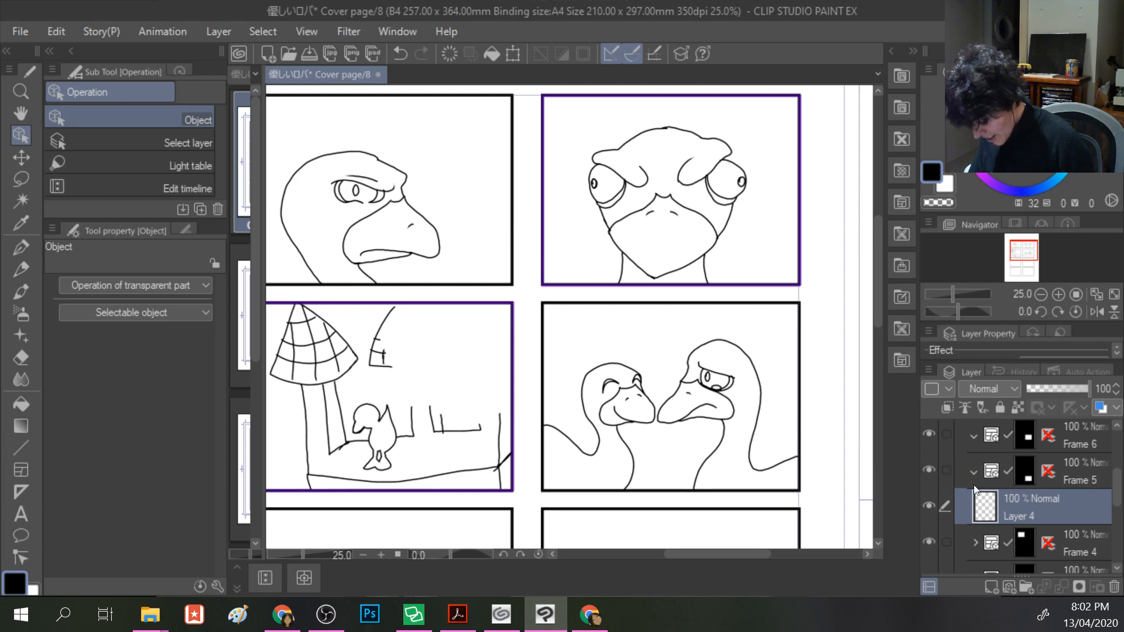
{"action": "scroll", "coordinate": [960, 477], "scroll_direction": "up", "scroll_amount": 4}
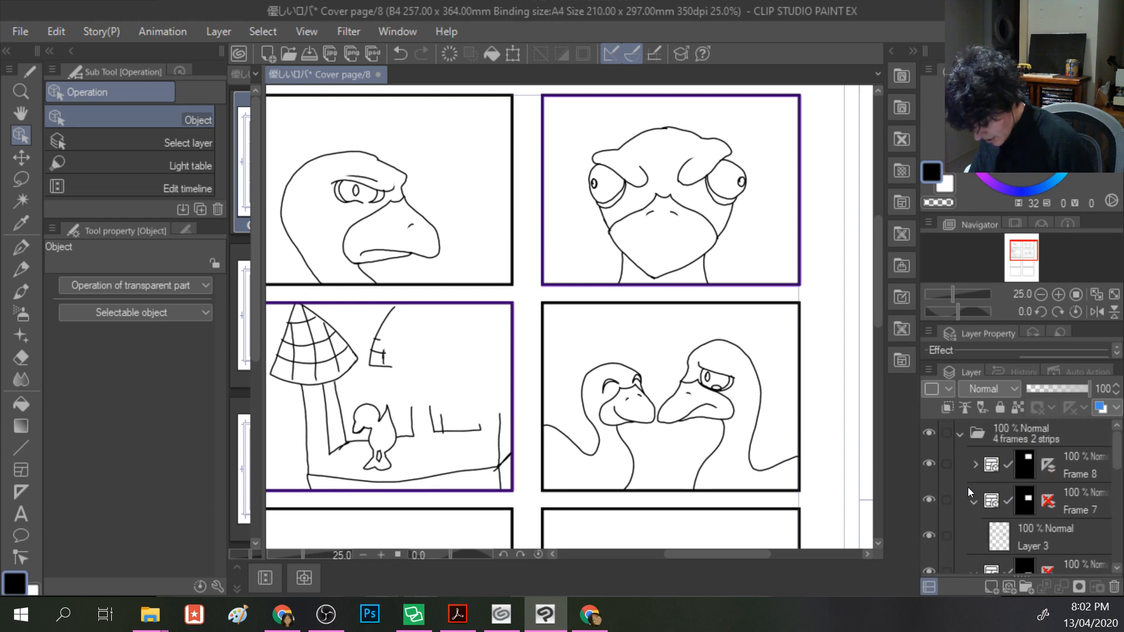
{"action": "scroll", "coordinate": [974, 482], "scroll_direction": "down", "scroll_amount": 5}
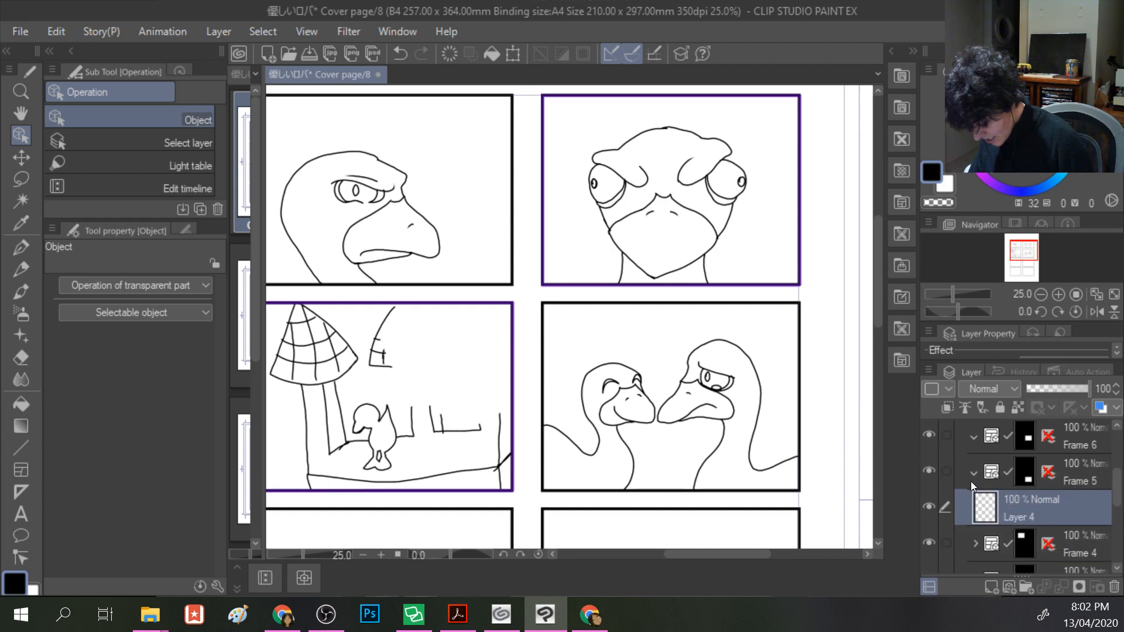
{"action": "scroll", "coordinate": [981, 497], "scroll_direction": "down", "scroll_amount": 1}
- Add another new layer above Frame 4, move it into the Frame 4 folder and expand that folder
{"action": "left_click", "coordinate": [998, 504]}
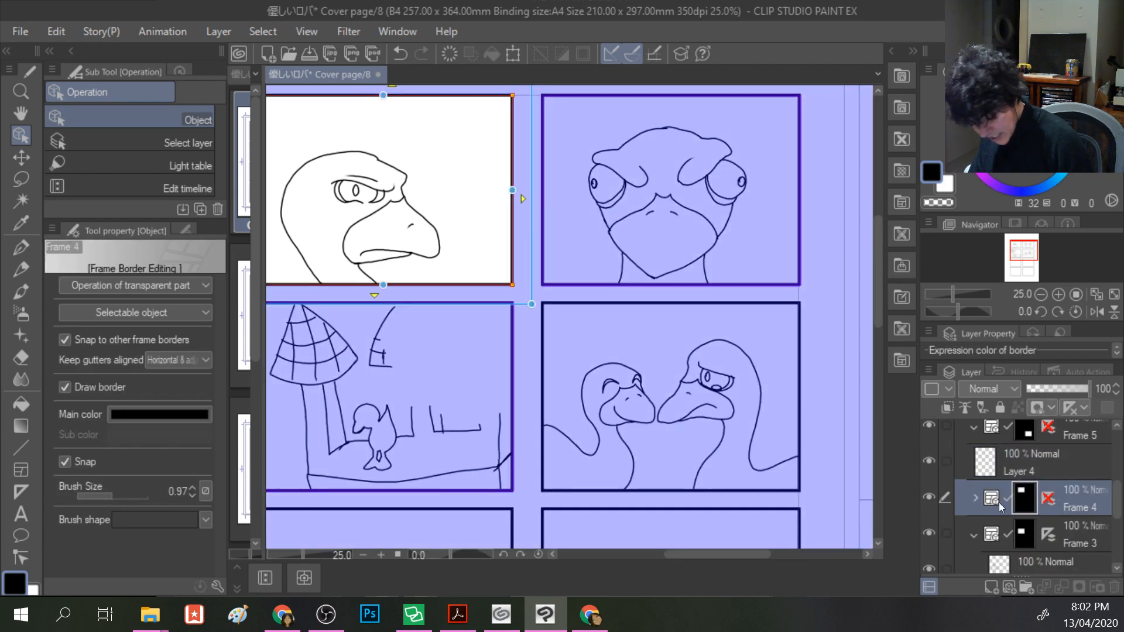
{"action": "left_click", "coordinate": [991, 585]}
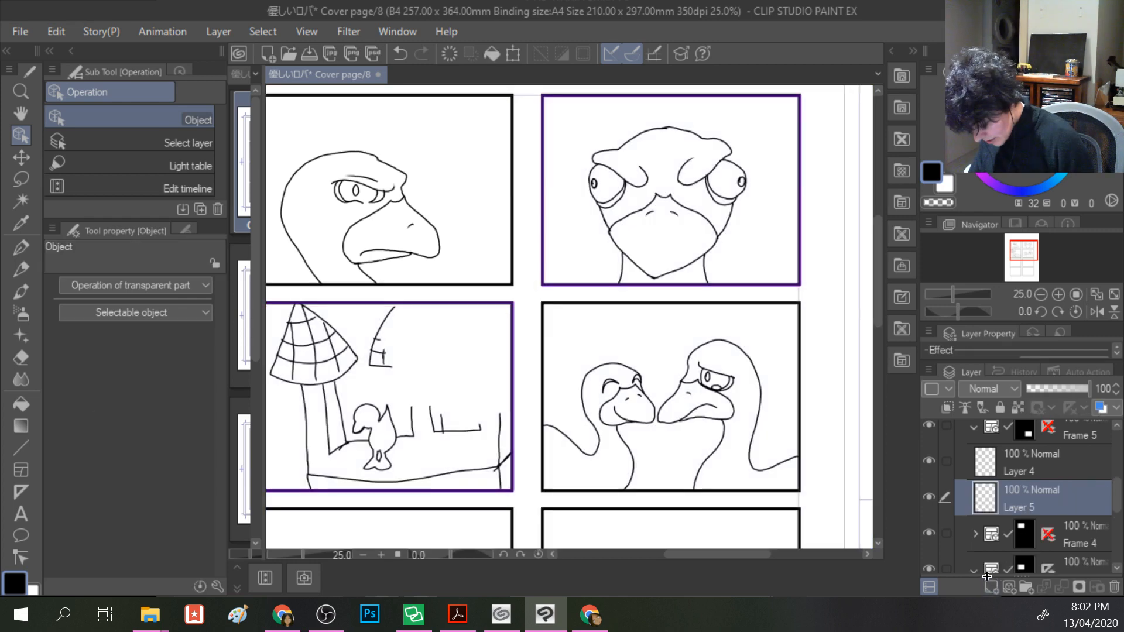
{"action": "scroll", "coordinate": [969, 557], "scroll_direction": "down", "scroll_amount": 1}
{"action": "left_click_drag", "start_coordinate": [995, 496], "coordinate": [996, 515]}
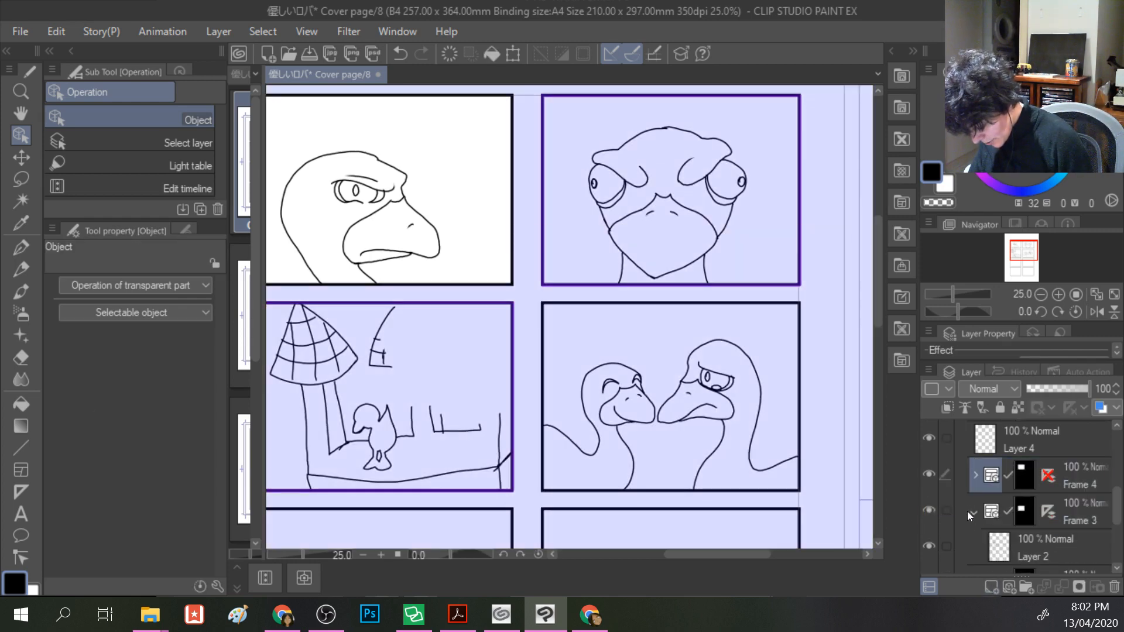
{"action": "left_click", "coordinate": [975, 477]}
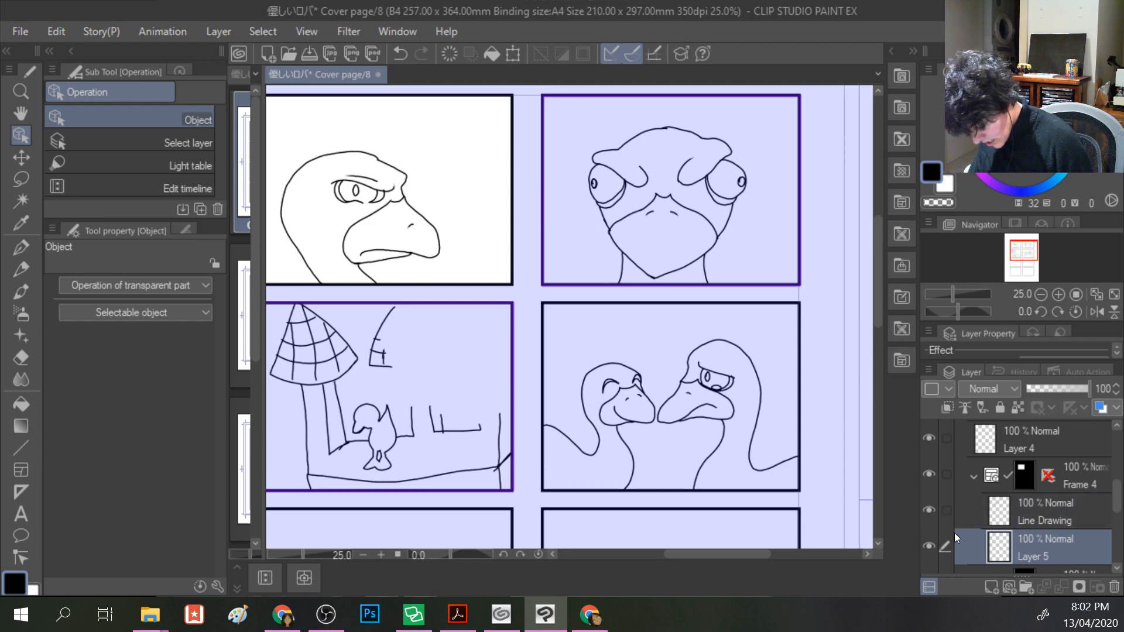
- Toggle the visibility of Frame 4's two inner layers to check them, and move Layer 5 above Line Drawing
{"action": "left_click", "coordinate": [995, 509]}
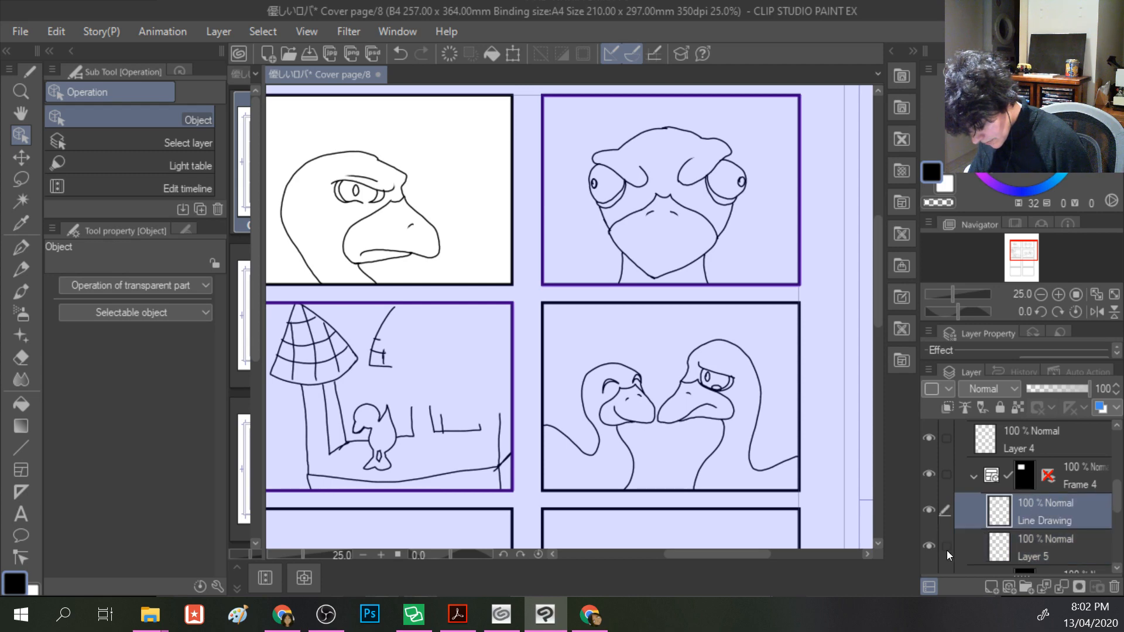
{"action": "left_click", "coordinate": [929, 546]}
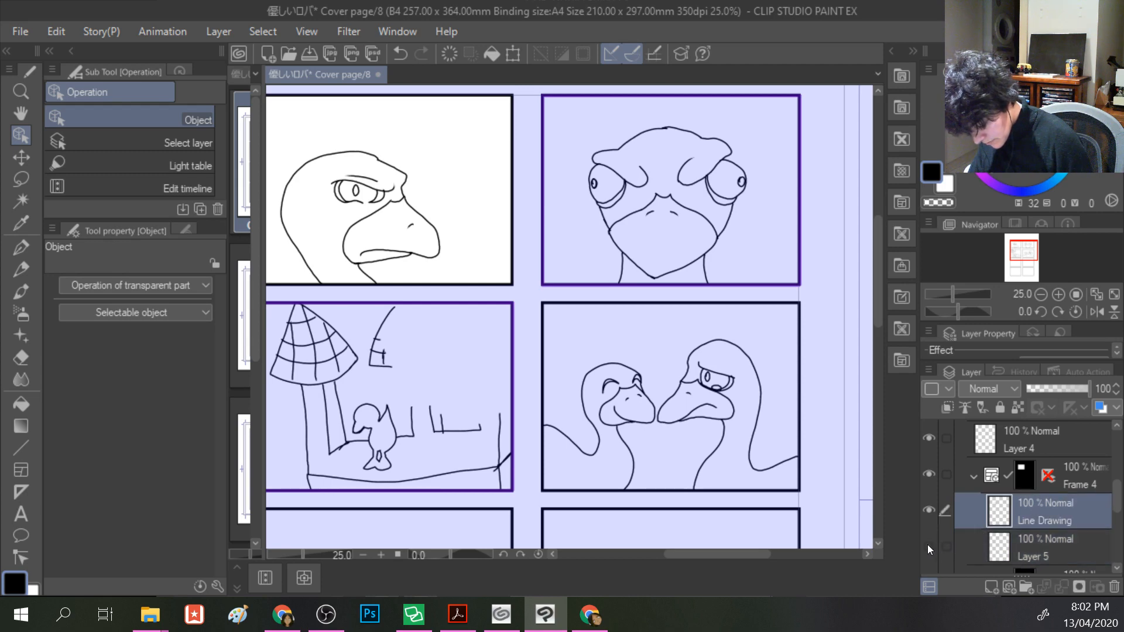
{"action": "left_click", "coordinate": [930, 546]}
{"action": "left_click", "coordinate": [929, 509]}
{"action": "left_click", "coordinate": [927, 508]}
{"action": "left_click_drag", "start_coordinate": [1013, 544], "coordinate": [946, 472]}
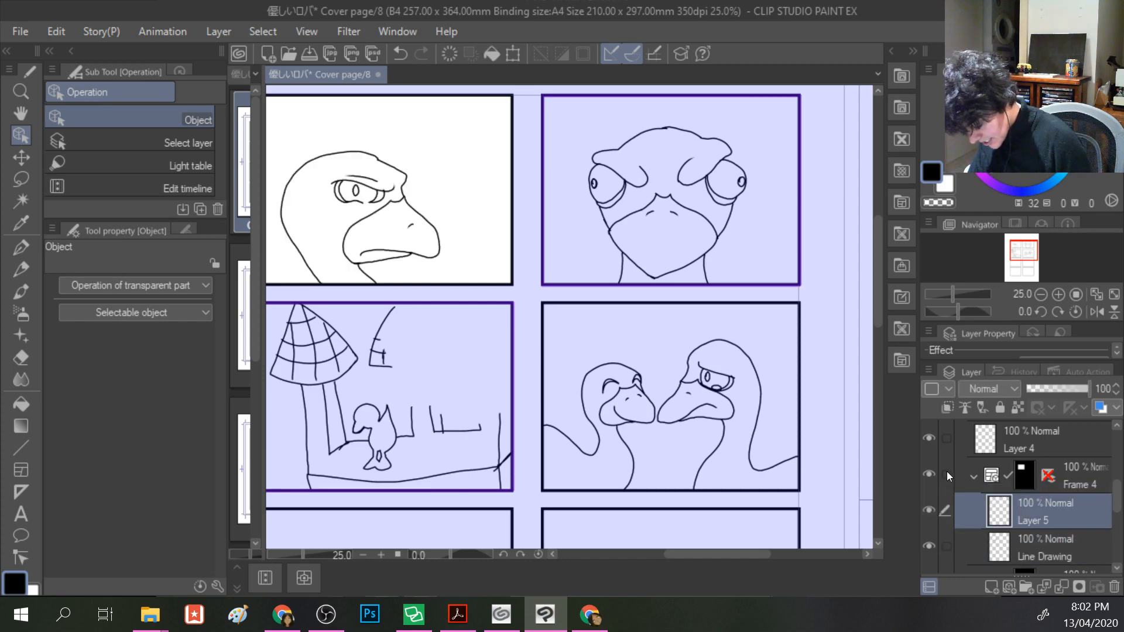
- Collapse the Frame 4 folder in the layer stack
{"action": "key", "text": "b"}
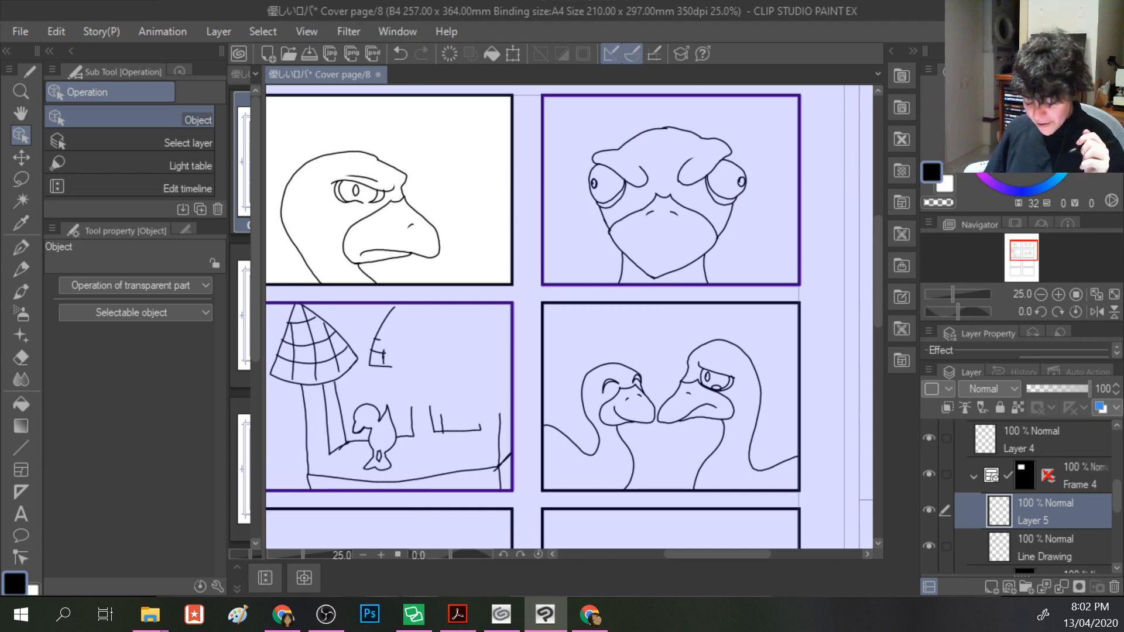
{"action": "left_click", "coordinate": [974, 476]}
{"action": "scroll", "coordinate": [975, 477], "scroll_direction": "up", "scroll_amount": 5}
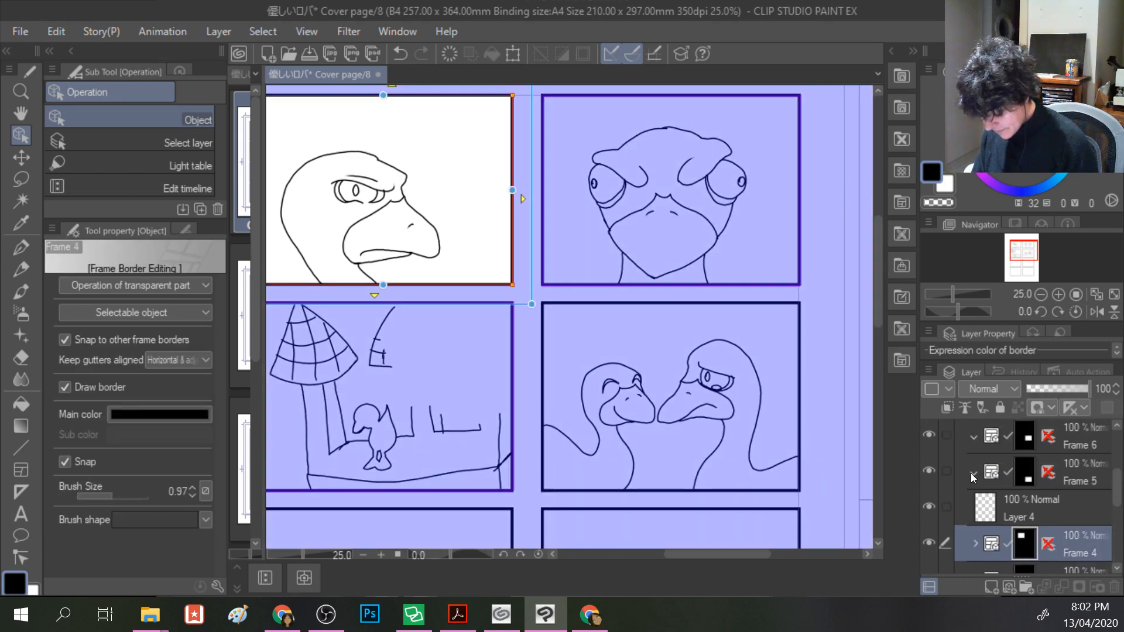
- Add a new raster layer above Layer 2 in the Frame 3 folder and name it Scenery
{"action": "scroll", "coordinate": [951, 450], "scroll_direction": "down", "scroll_amount": 5}
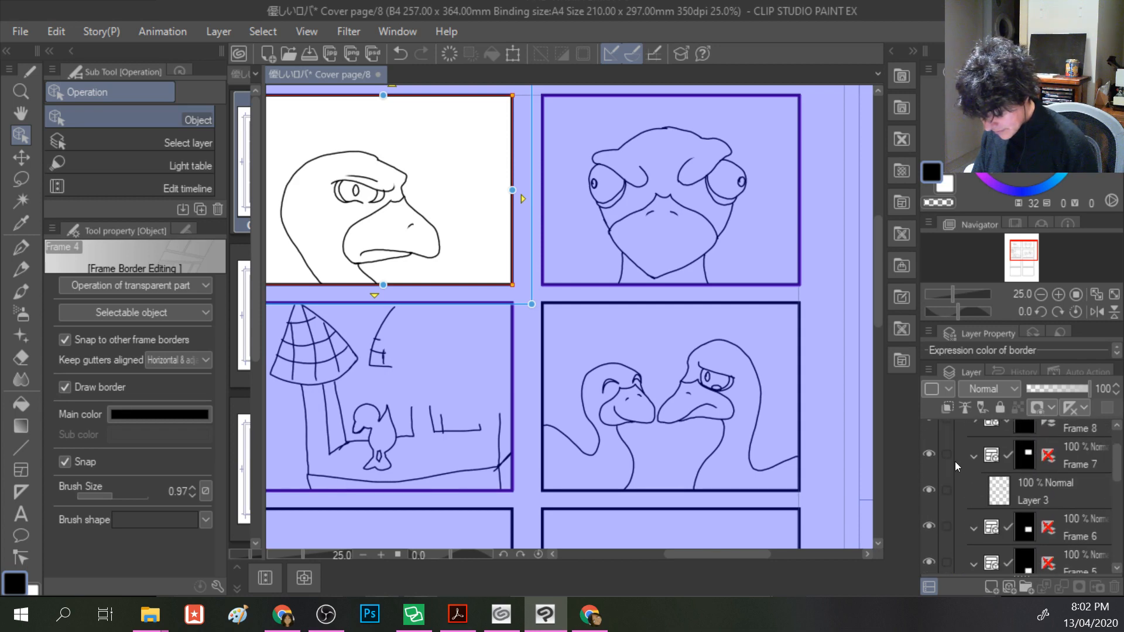
{"action": "scroll", "coordinate": [974, 493], "scroll_direction": "down", "scroll_amount": 2}
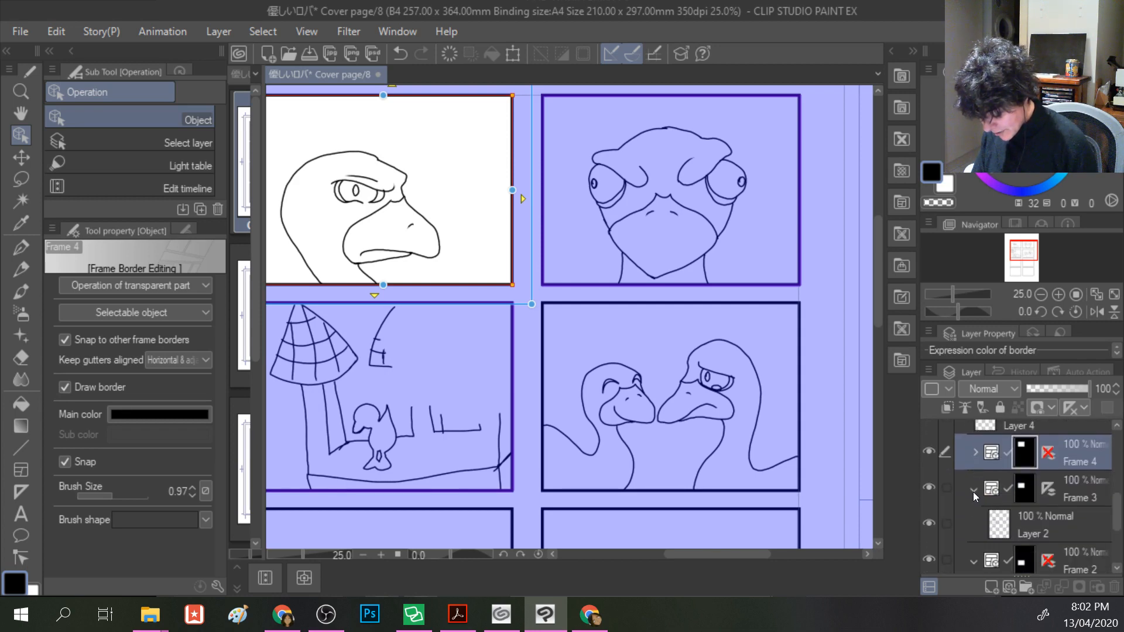
{"action": "left_click", "coordinate": [1008, 519]}
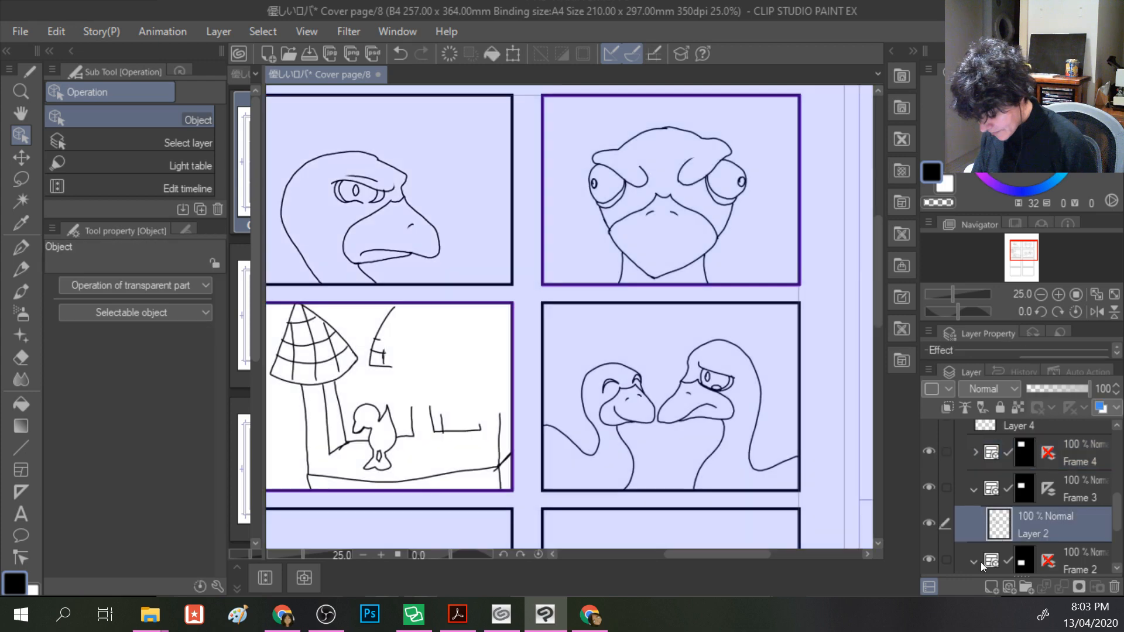
{"action": "left_click", "coordinate": [991, 586]}
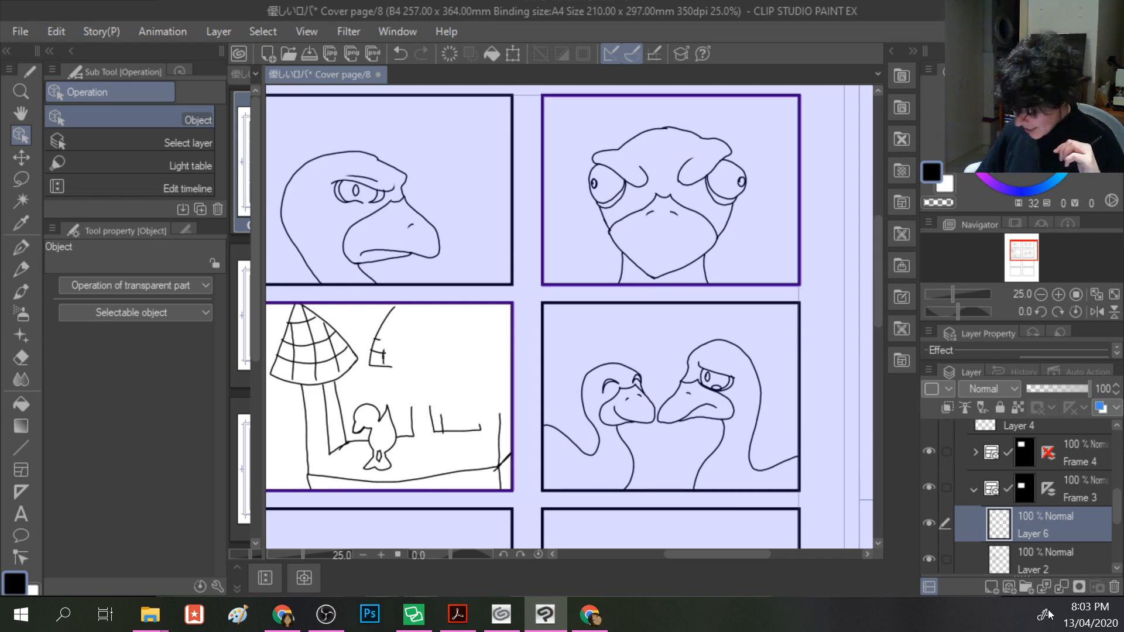
{"action": "double_click", "coordinate": [1035, 532]}
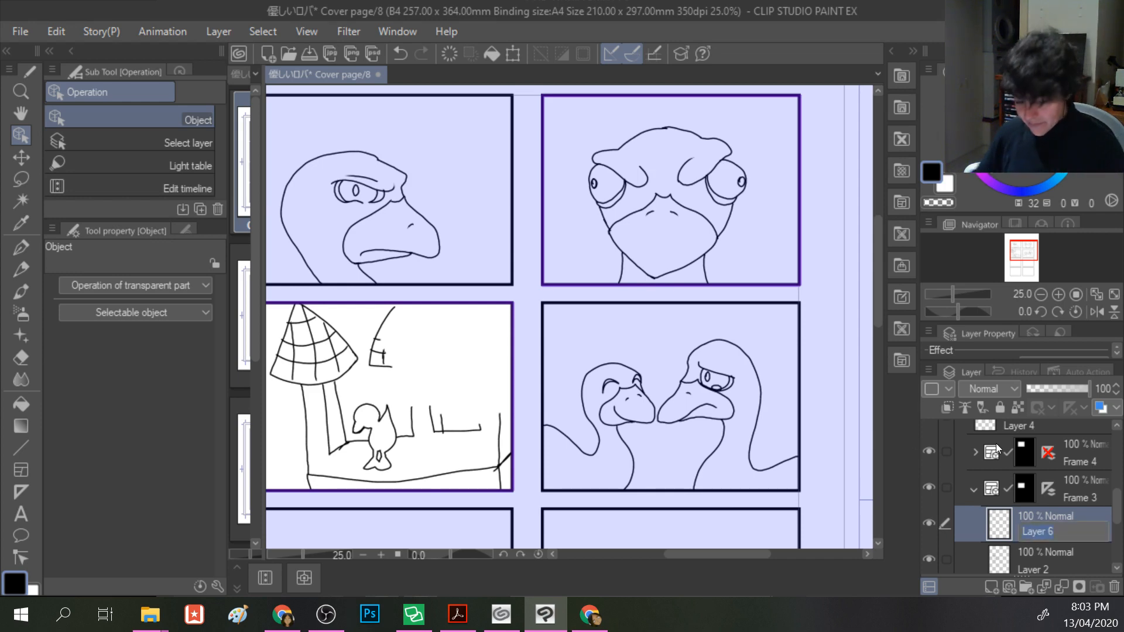
{"action": "type", "text": "Scenery"}
{"action": "key", "text": "Return"}
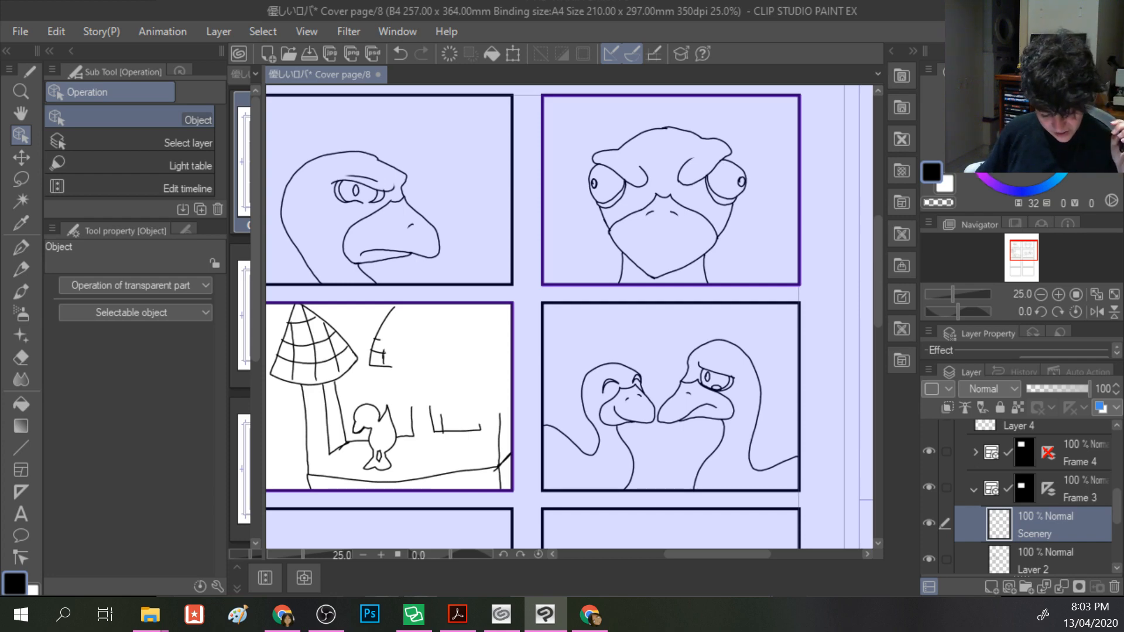
- Paint small tufts of grass beside the tower on the Scenery layer with the Grassland vegetation decoration brush
{"action": "left_click", "coordinate": [20, 338]}
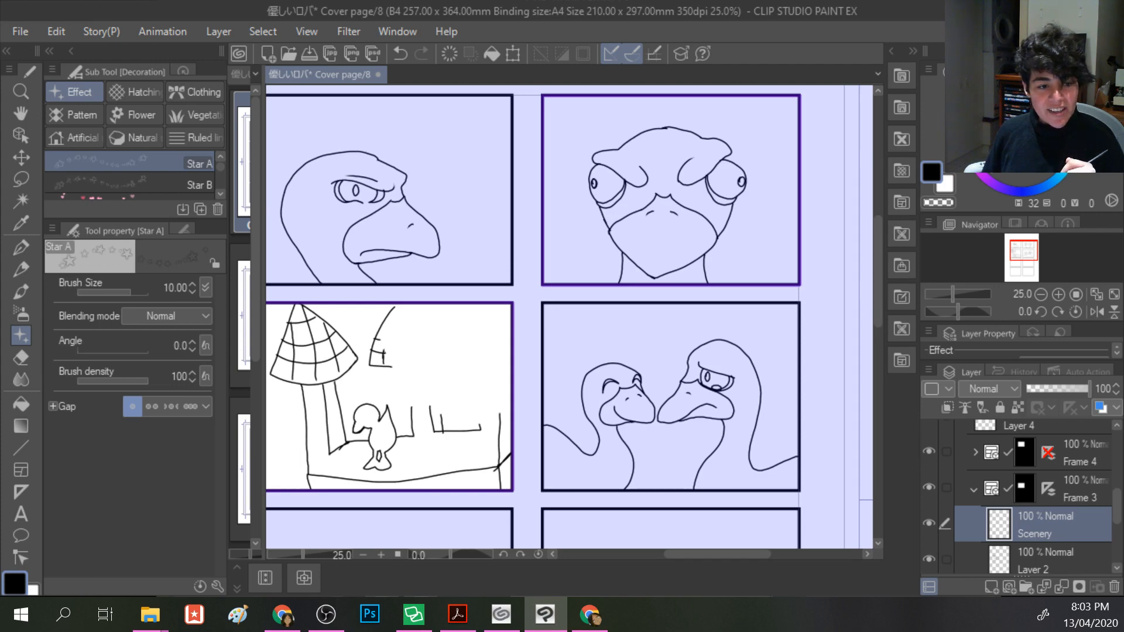
{"action": "left_click", "coordinate": [187, 112]}
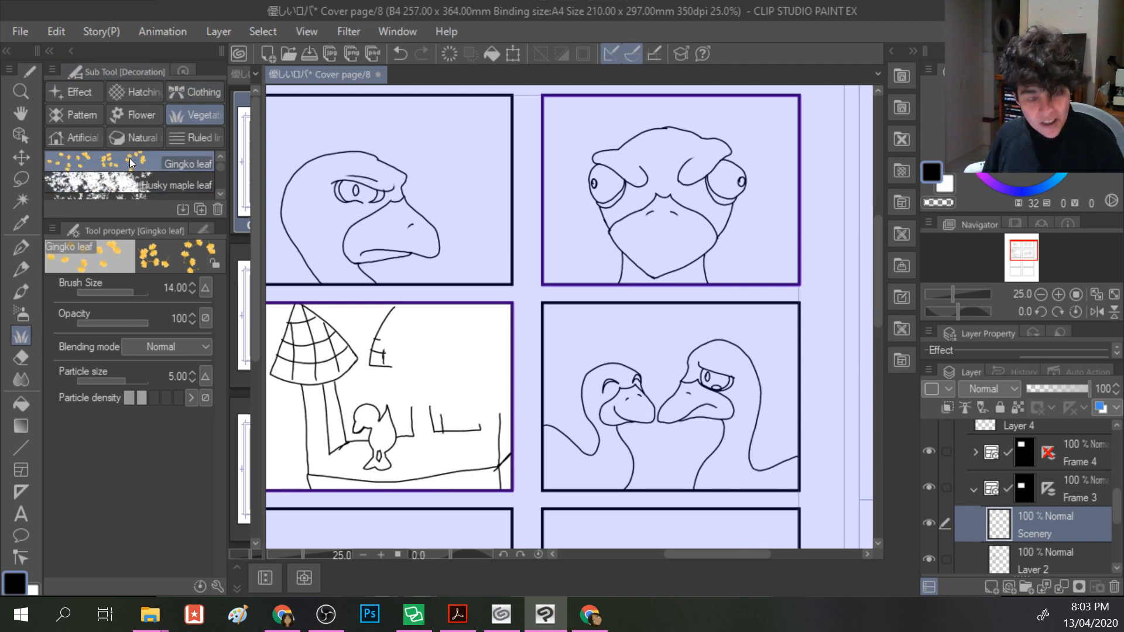
{"action": "left_click_drag", "start_coordinate": [108, 218], "coordinate": [120, 354]}
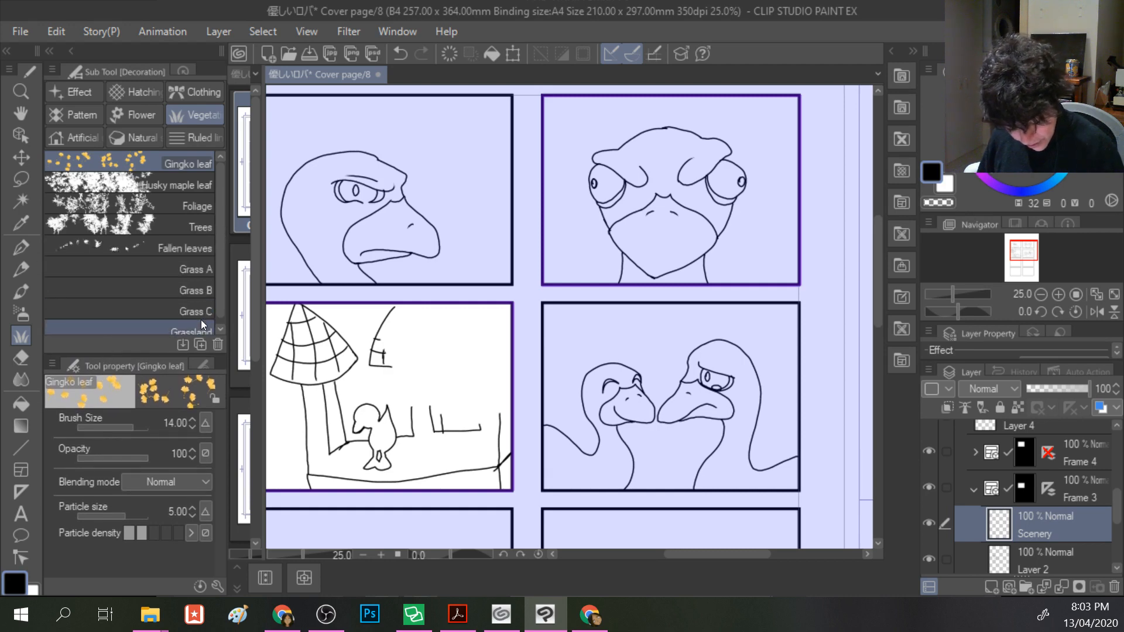
{"action": "left_click", "coordinate": [187, 332]}
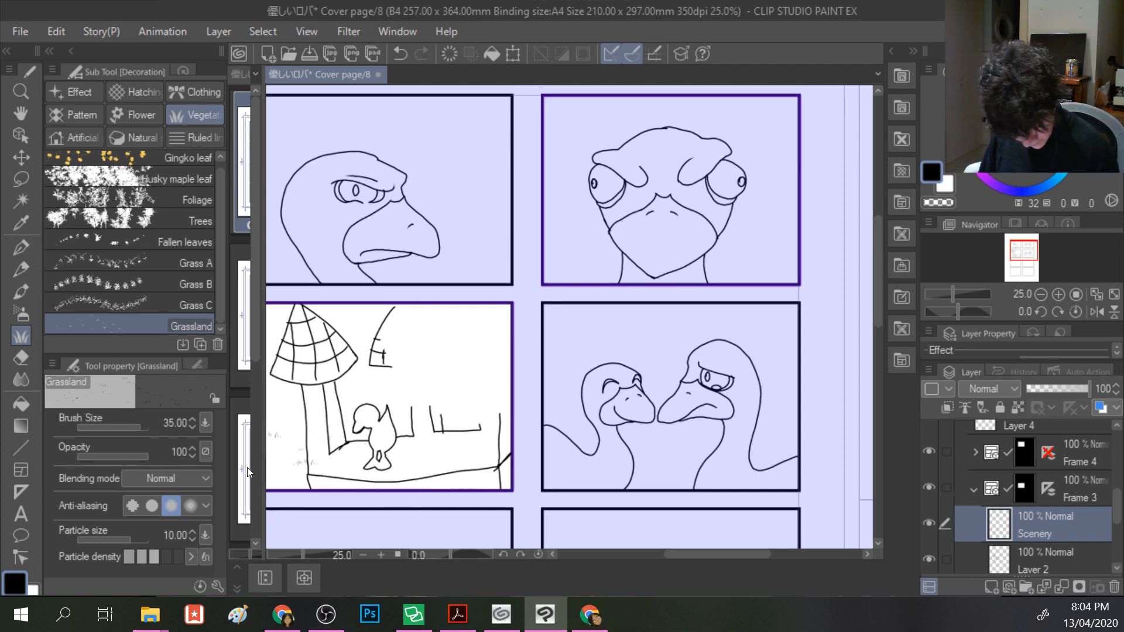
{"action": "left_click_drag", "start_coordinate": [312, 475], "coordinate": [443, 462]}
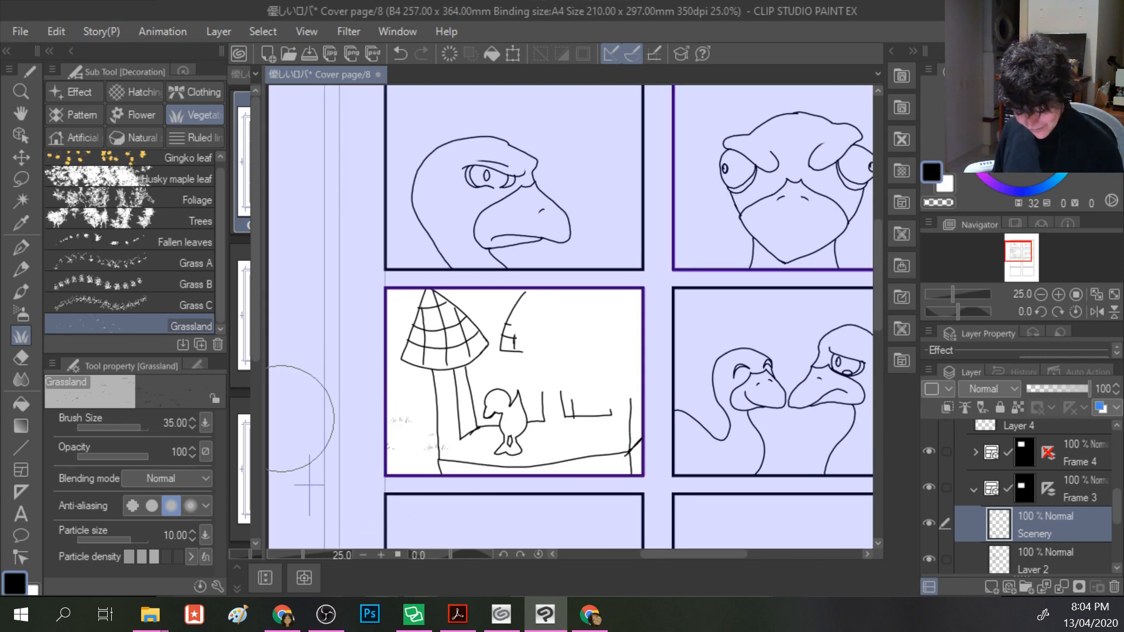
- Switch to the Hard eraser and inspect the grass tufts beside the tower up close
{"action": "key", "text": "e"}
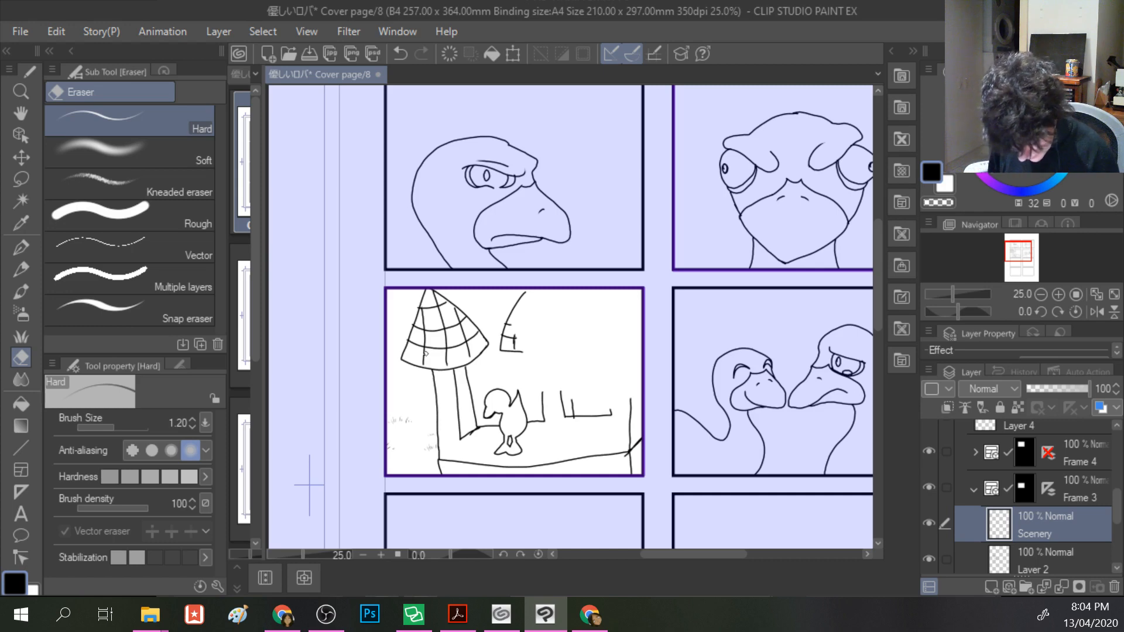
{"action": "scroll", "coordinate": [411, 468], "scroll_direction": "up", "scroll_amount": 3}
{"action": "scroll", "coordinate": [445, 457], "scroll_direction": "up", "scroll_amount": 1}
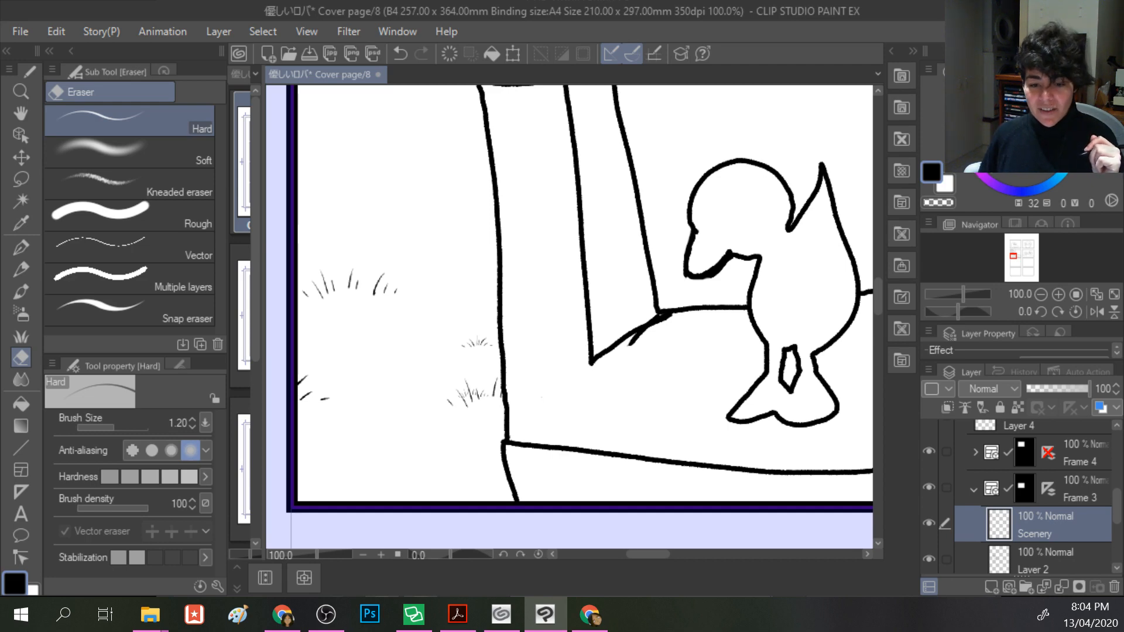
{"action": "key", "text": "alt+Tab"}
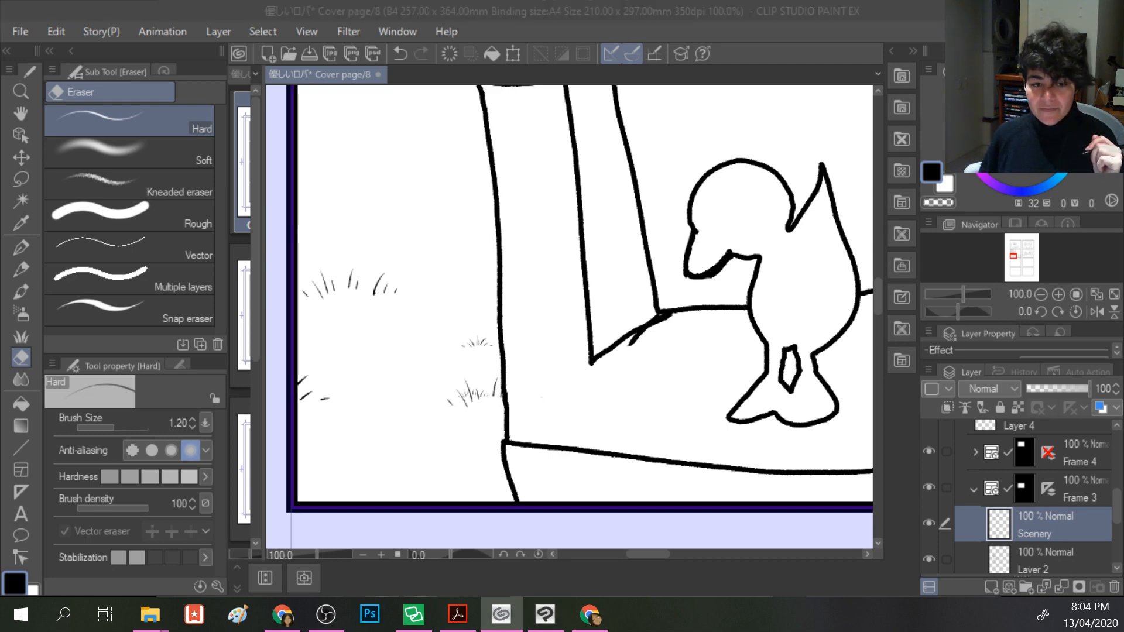
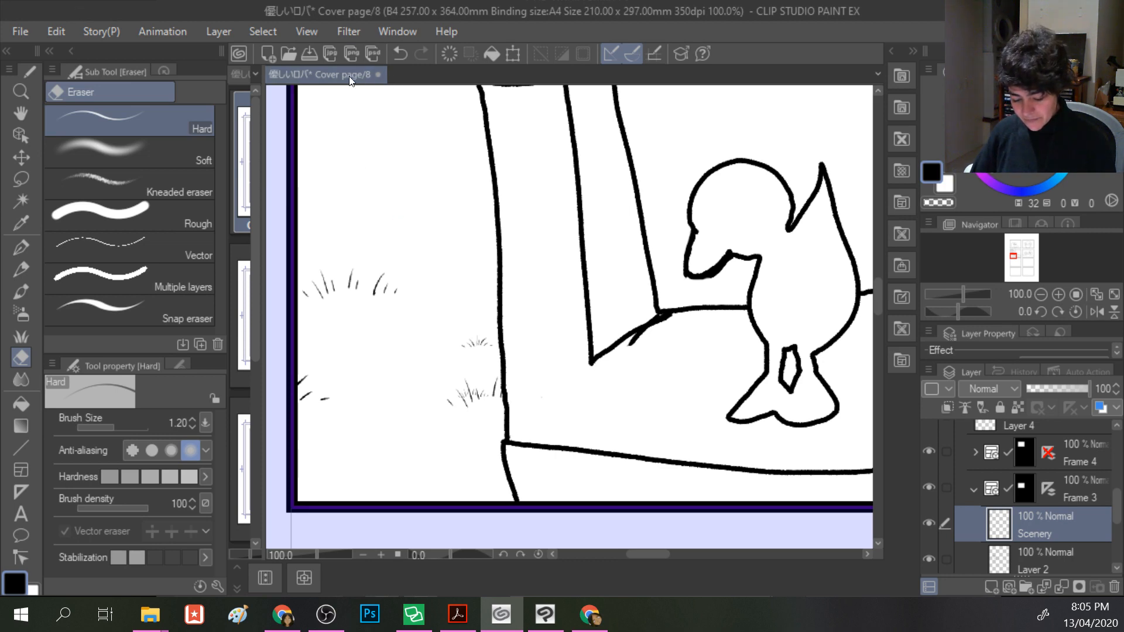
- Examine the panel with the bird's head in profile, directly above the tower panel
{"action": "left_click_drag", "start_coordinate": [398, 192], "coordinate": [398, 380]}
{"action": "mouse_move", "coordinate": [405, 173]}
{"action": "left_mouse_down"}
{"action": "mouse_move", "coordinate": [451, 394]}
{"action": "mouse_move", "coordinate": [472, 394]}
{"action": "mouse_move", "coordinate": [471, 421]}
{"action": "left_mouse_up"}
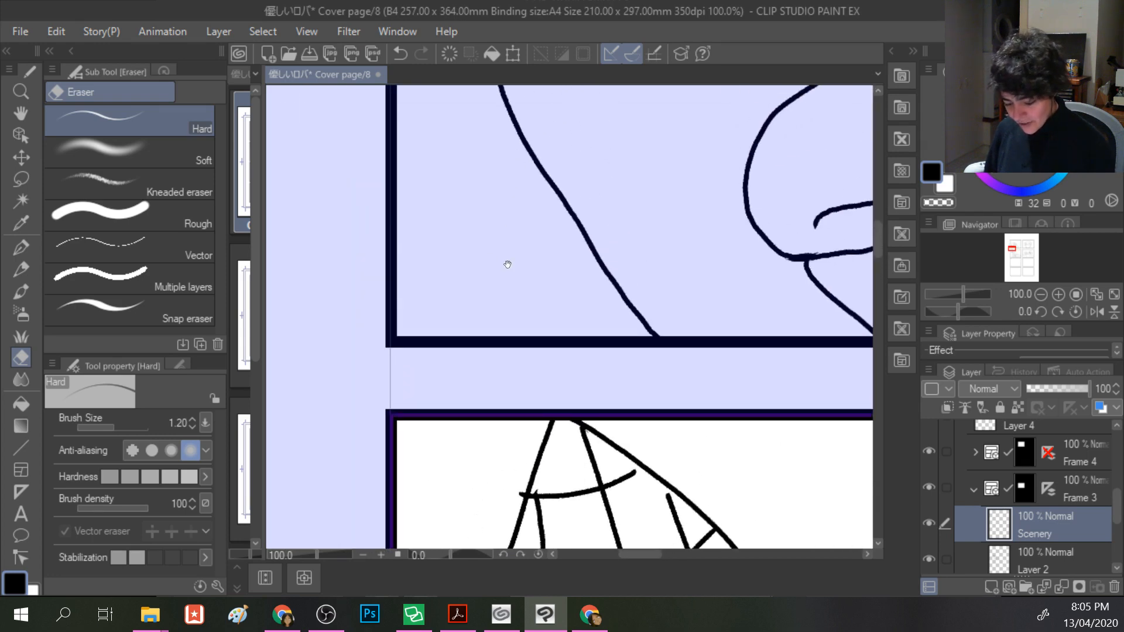
{"action": "left_click_drag", "start_coordinate": [511, 225], "coordinate": [468, 498]}
{"action": "left_click_drag", "start_coordinate": [586, 264], "coordinate": [456, 232]}
{"action": "scroll", "coordinate": [470, 231], "scroll_direction": "up", "scroll_amount": 1}
{"action": "scroll", "coordinate": [470, 232], "scroll_direction": "down", "scroll_amount": 1}
{"action": "scroll", "coordinate": [468, 231], "scroll_direction": "down", "scroll_amount": 3}
{"action": "left_click_drag", "start_coordinate": [489, 246], "coordinate": [497, 320]}
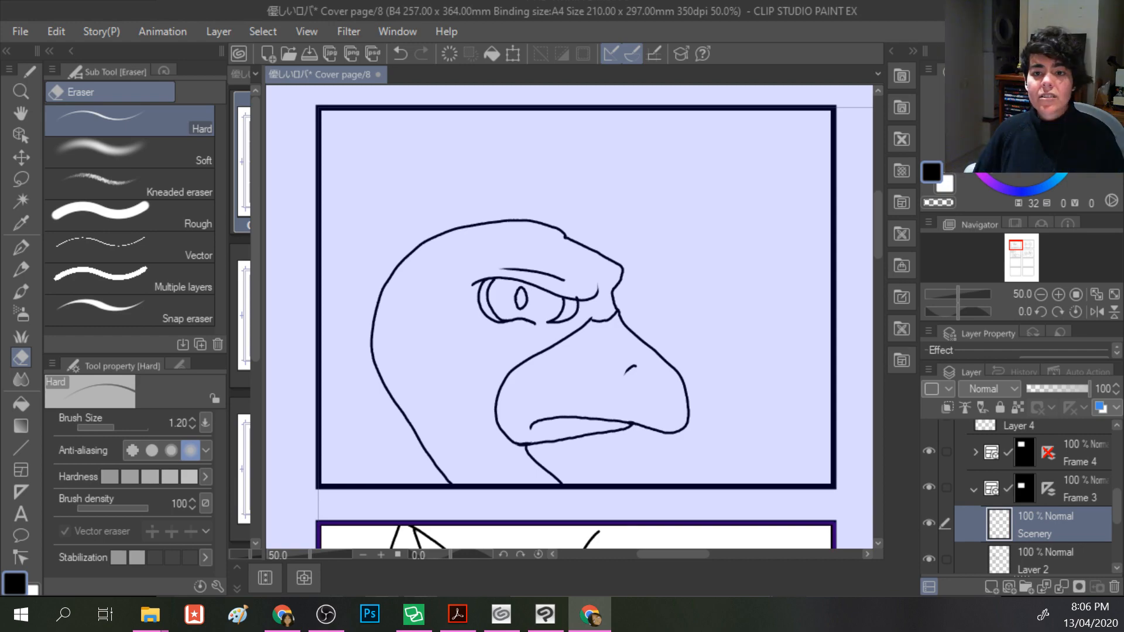
- Switch to Google Play Music in Chrome and browse the genres in the music library
{"action": "key", "text": "alt+Tab"}
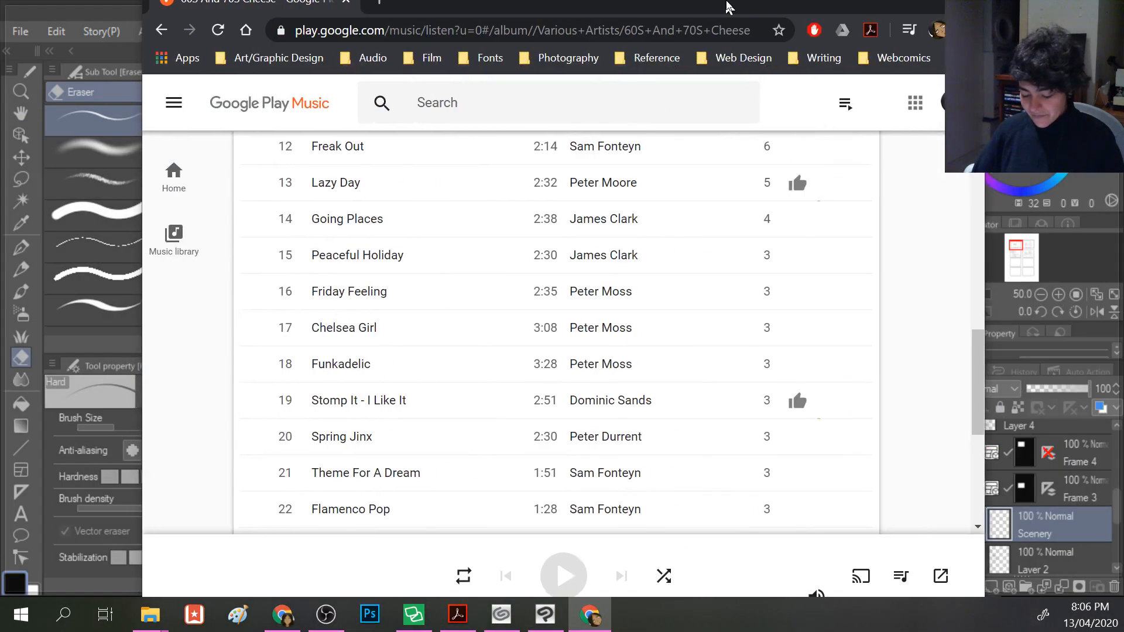
{"action": "scroll", "coordinate": [563, 468], "scroll_direction": "up", "scroll_amount": 9}
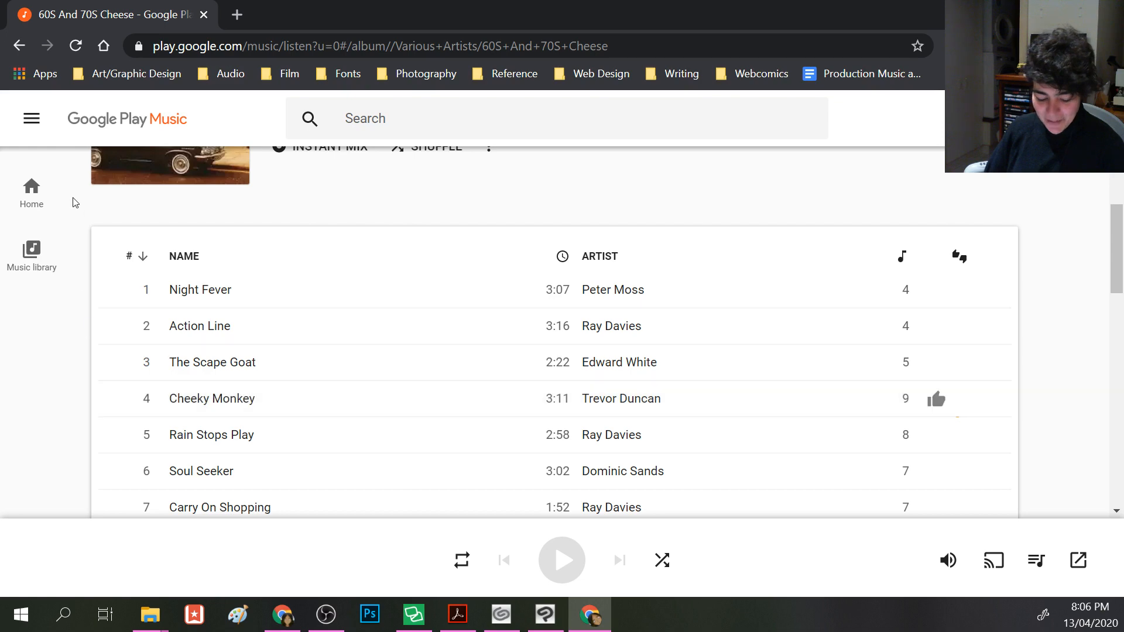
{"action": "left_click", "coordinate": [36, 252]}
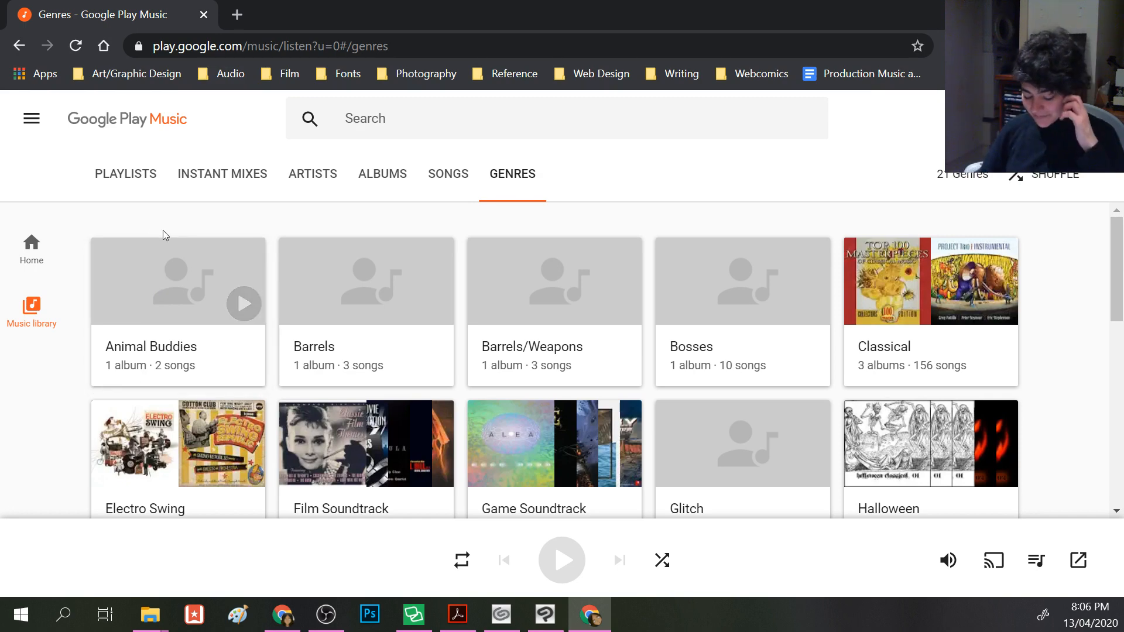
{"action": "scroll", "coordinate": [258, 322], "scroll_direction": "down", "scroll_amount": 1}
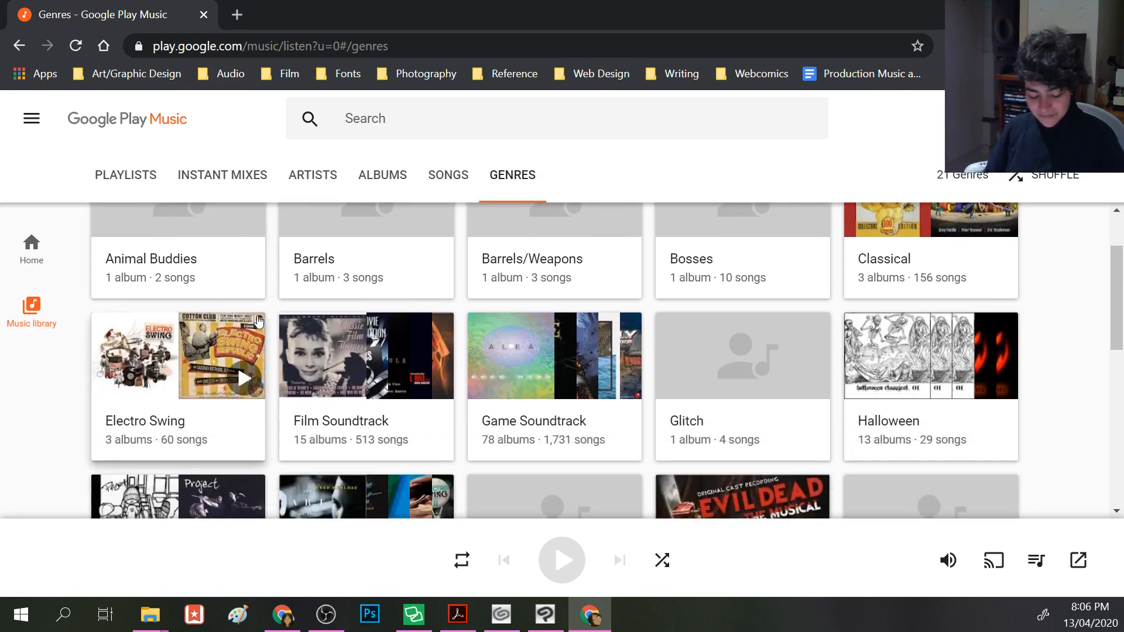
{"action": "scroll", "coordinate": [258, 322], "scroll_direction": "up", "scroll_amount": 1}
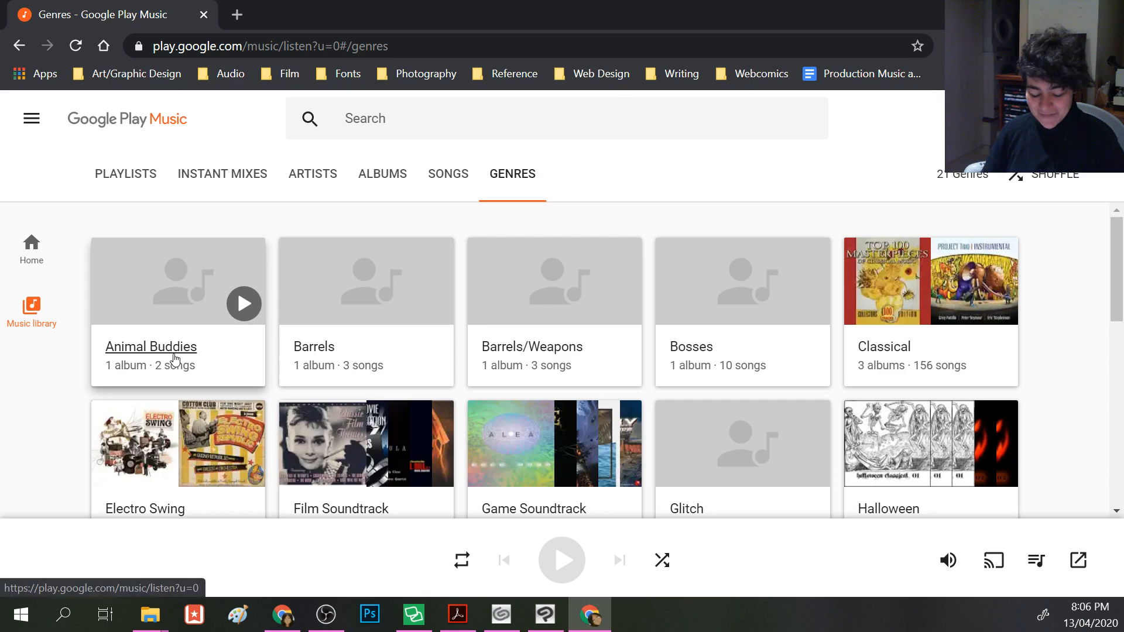
{"action": "scroll", "coordinate": [175, 359], "scroll_direction": "down", "scroll_amount": 1}
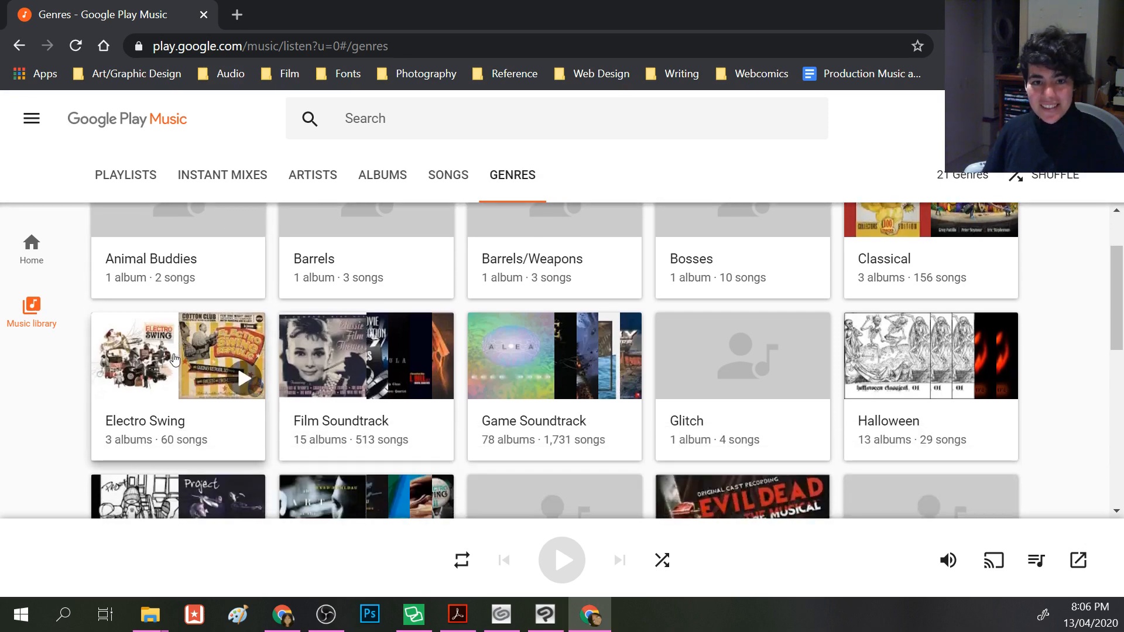
{"action": "scroll", "coordinate": [175, 359], "scroll_direction": "down", "scroll_amount": 2}
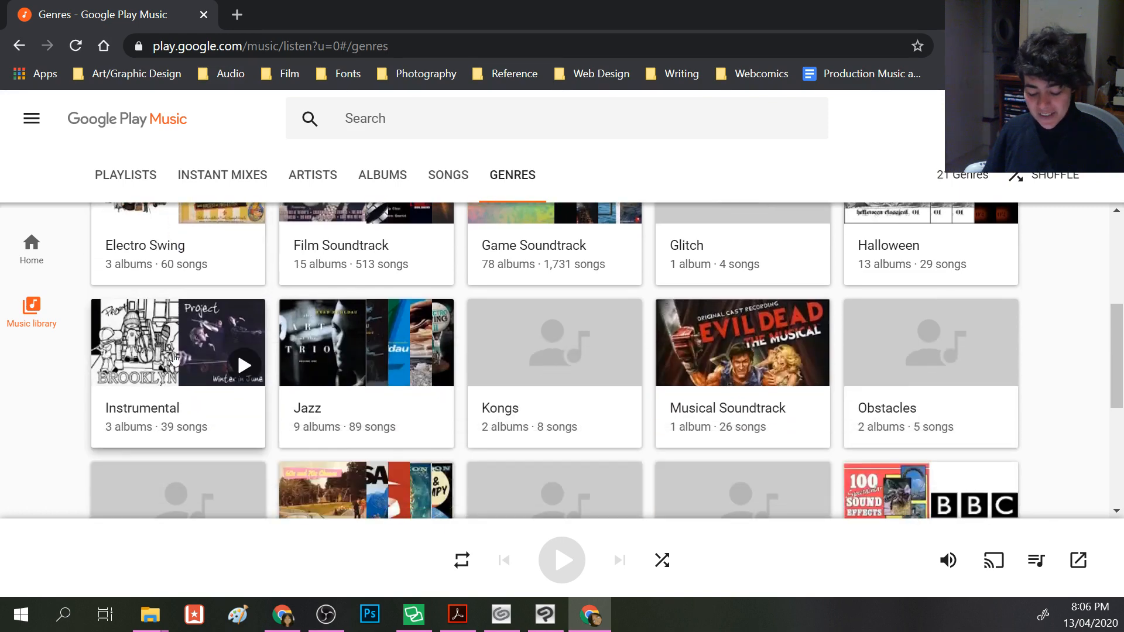
{"action": "scroll", "coordinate": [613, 337], "scroll_direction": "up", "scroll_amount": 1}
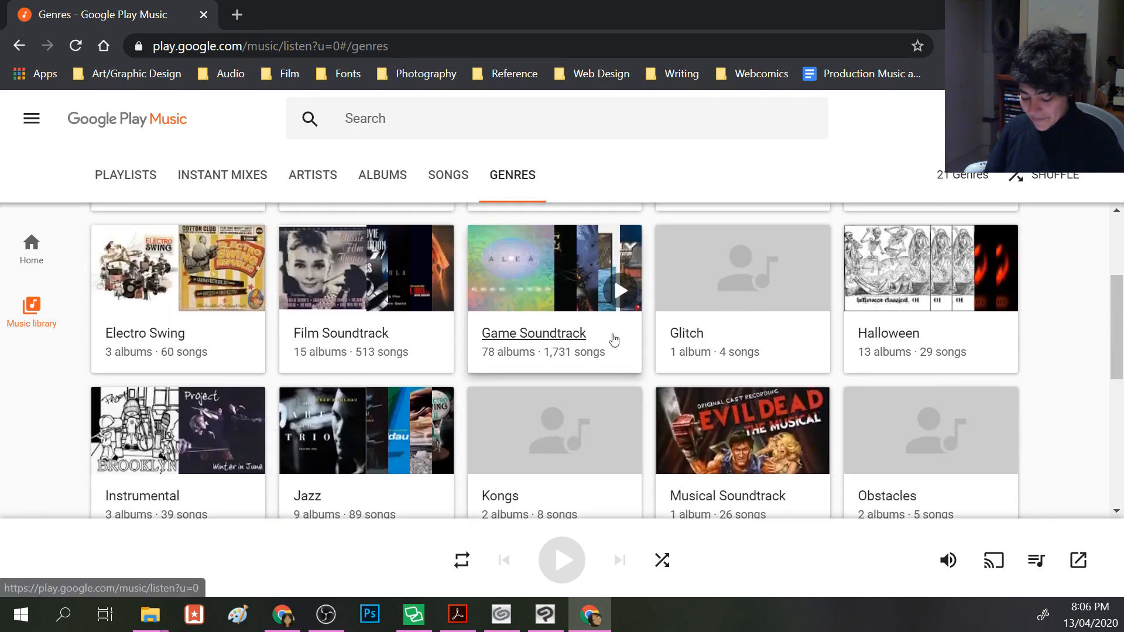
{"action": "scroll", "coordinate": [613, 336], "scroll_direction": "down", "scroll_amount": 1}
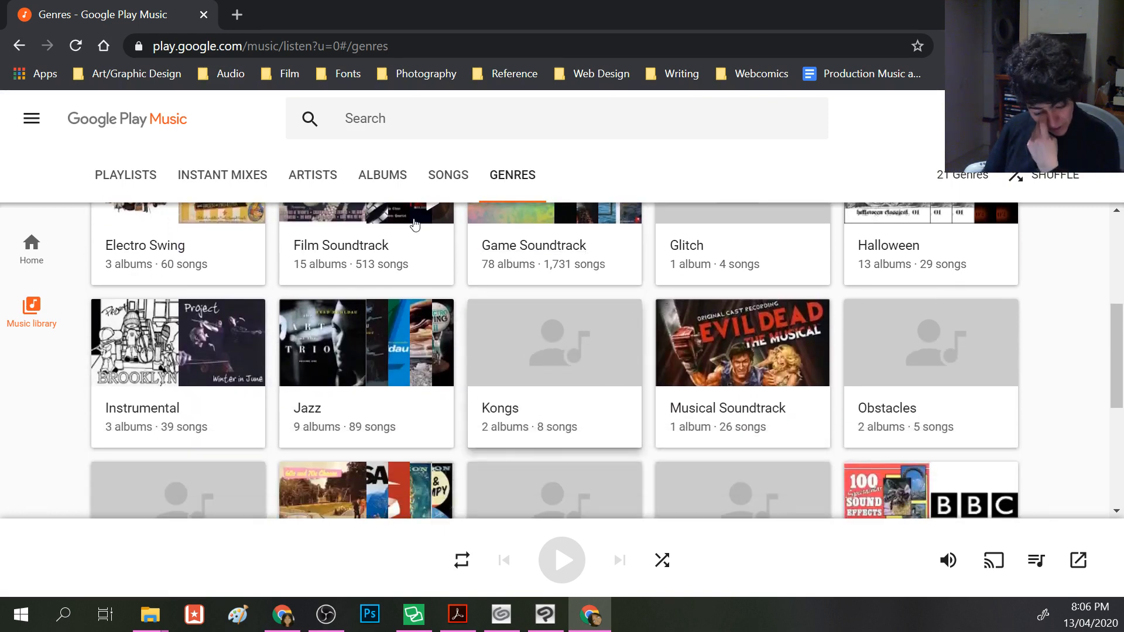
- Open the album 100 Spectacular Sound Effects from the library's albums
{"action": "left_click", "coordinate": [388, 179]}
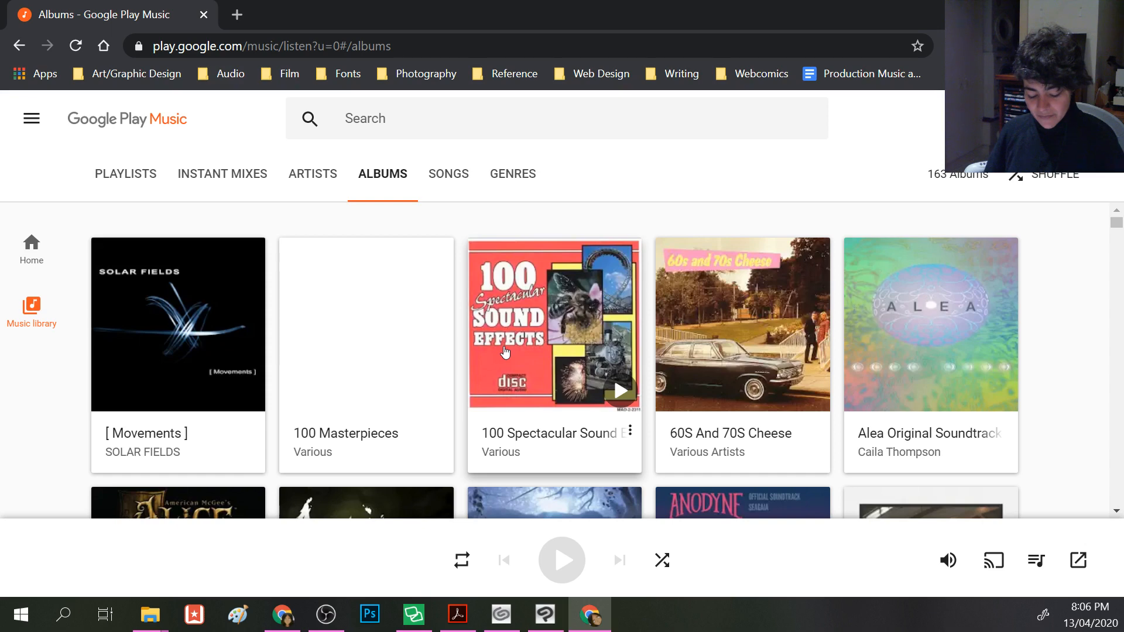
{"action": "scroll", "coordinate": [176, 398], "scroll_direction": "down", "scroll_amount": 1}
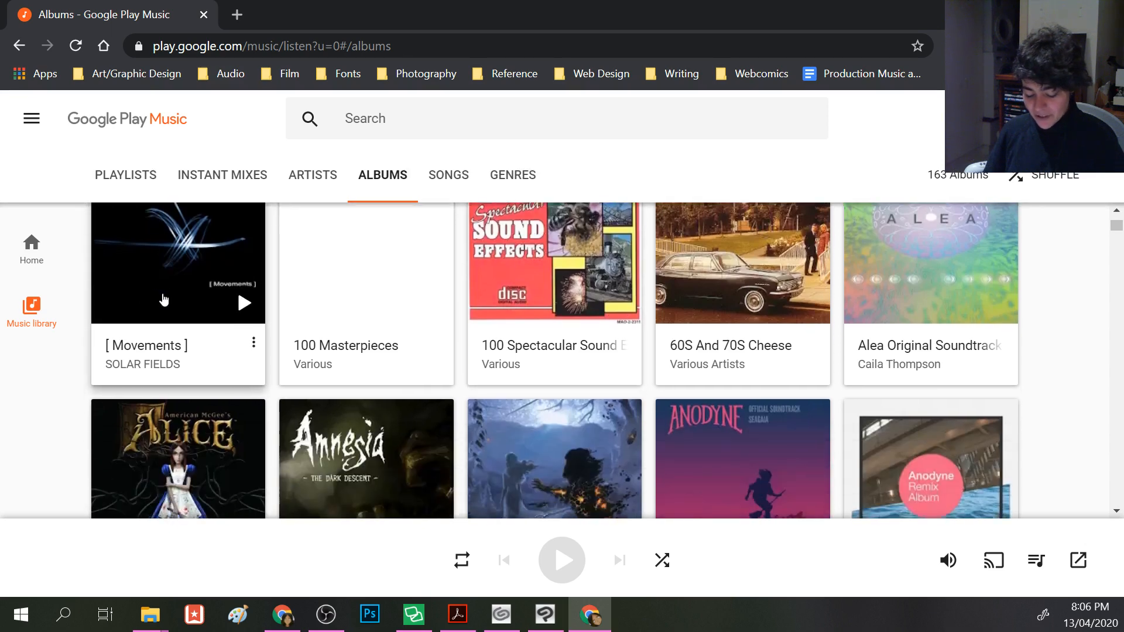
{"action": "left_click", "coordinate": [559, 347]}
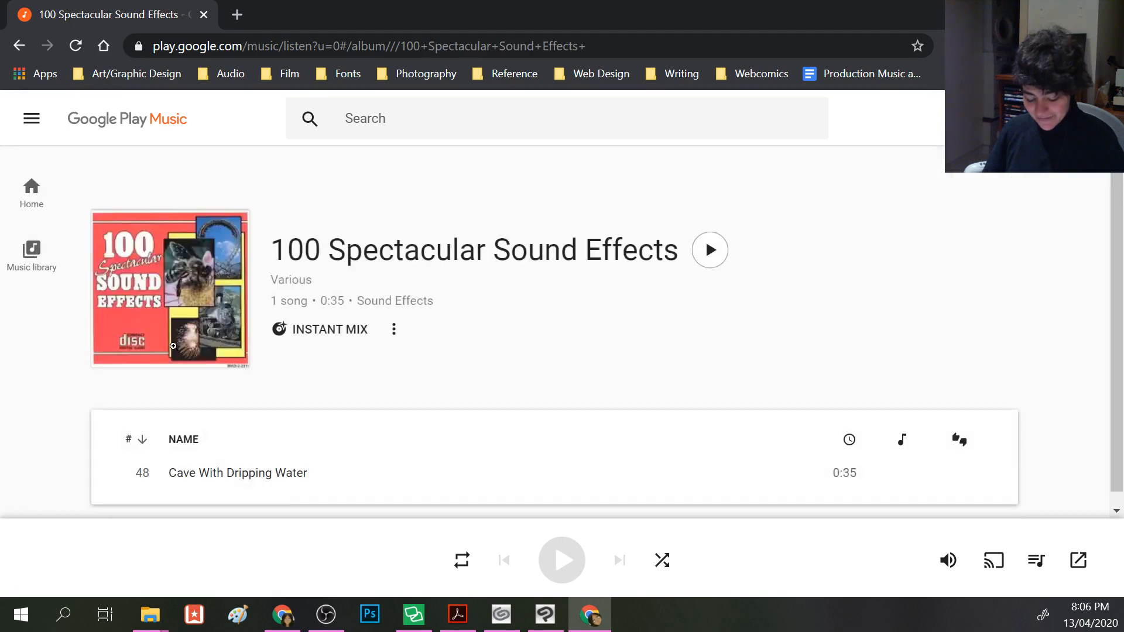
{"action": "scroll", "coordinate": [167, 355], "scroll_direction": "down", "scroll_amount": 1}
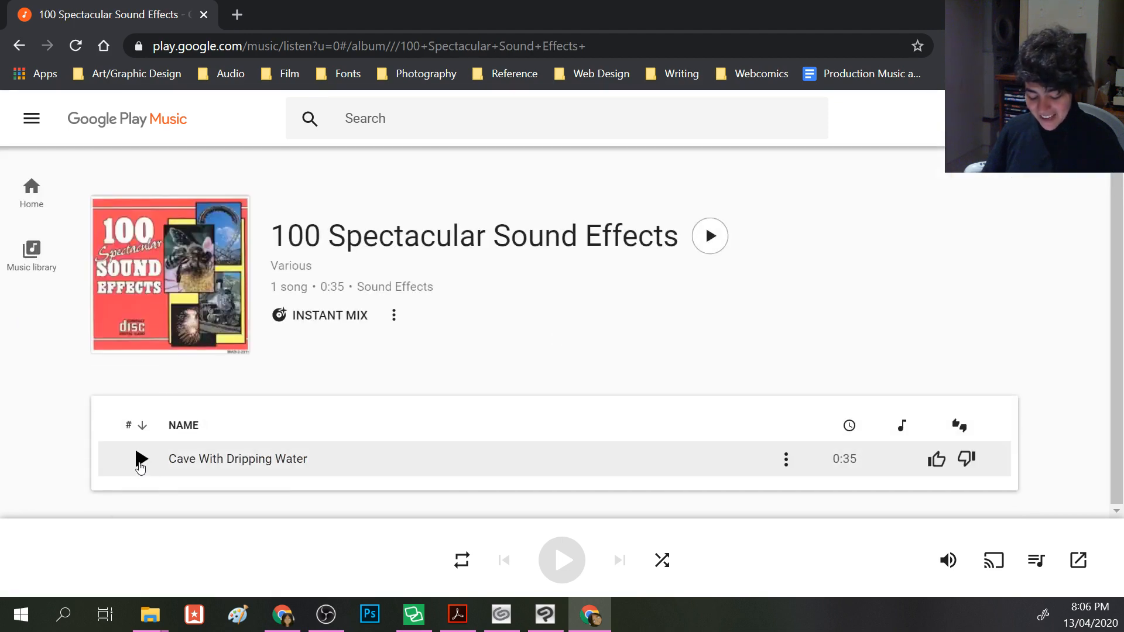
- Play the track Cave With Dripping Water, return to the album library and turn on repeat
{"action": "left_click", "coordinate": [138, 463]}
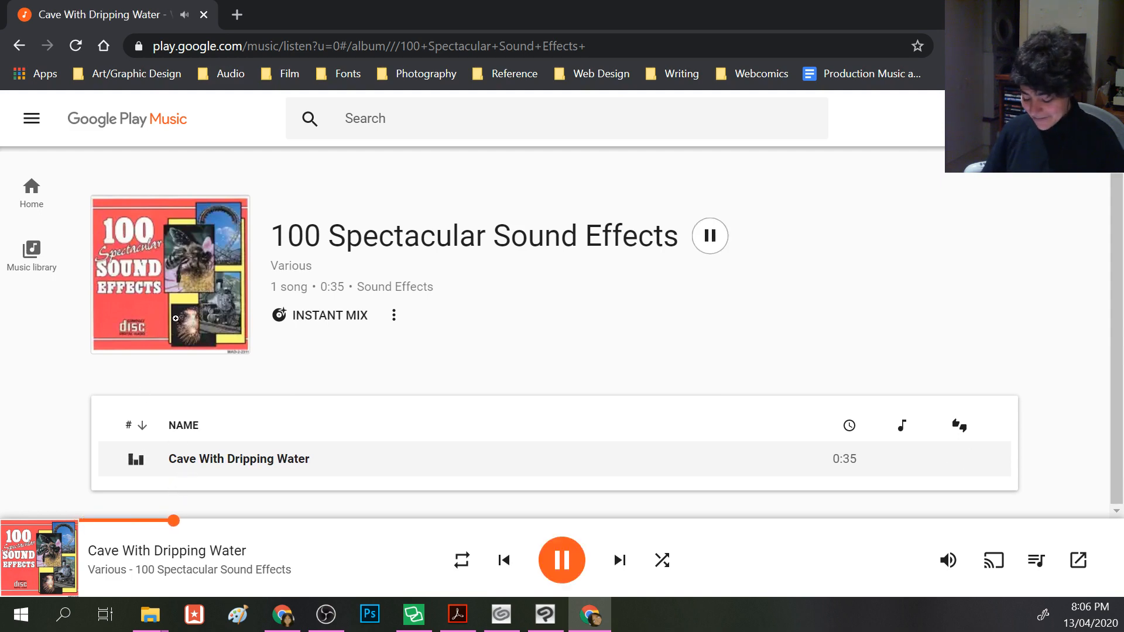
{"action": "left_click", "coordinate": [33, 248]}
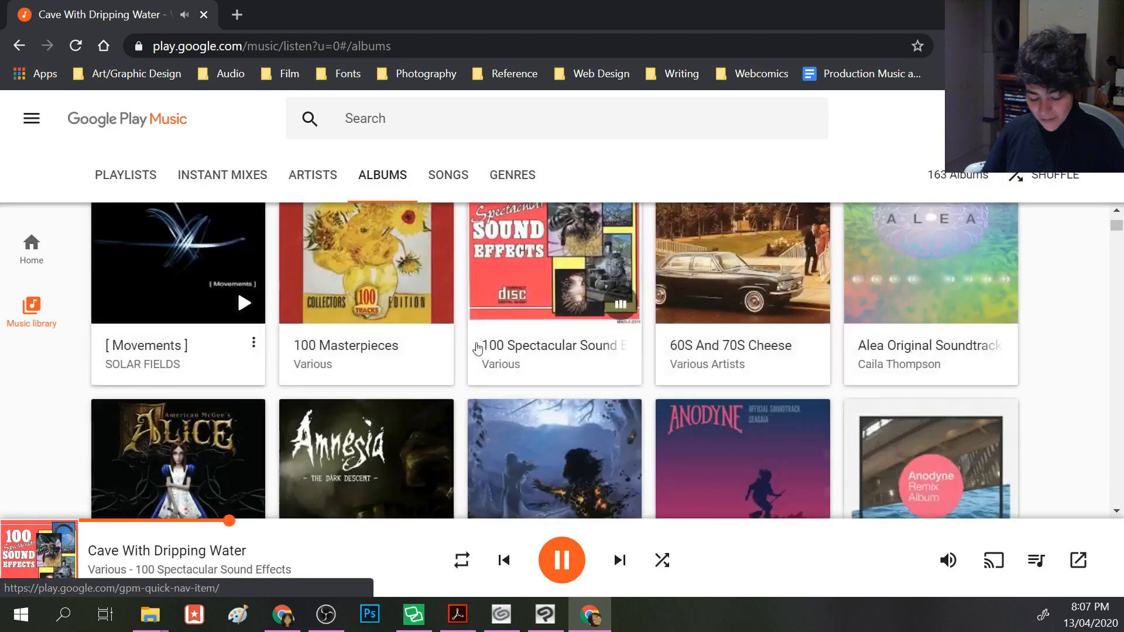
{"action": "left_click", "coordinate": [461, 560]}
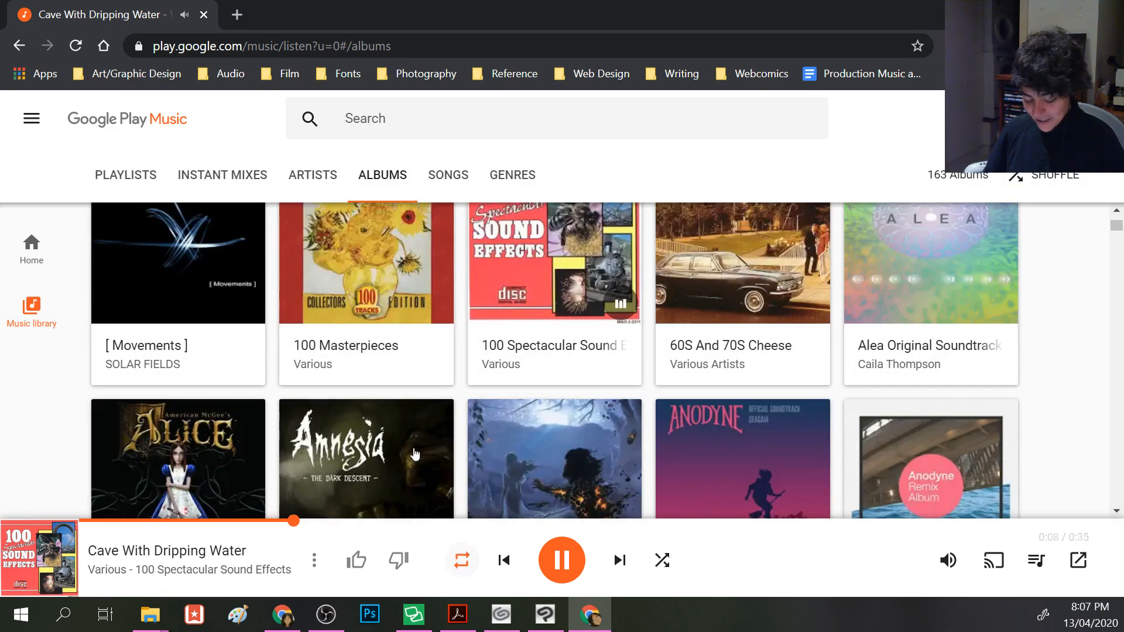
- Browse the music library's albums from 100 Spectacular Sound Effects down to the titles beginning with G
{"action": "scroll", "coordinate": [411, 451], "scroll_direction": "down", "scroll_amount": 2}
{"action": "scroll", "coordinate": [412, 451], "scroll_direction": "down", "scroll_amount": 2}
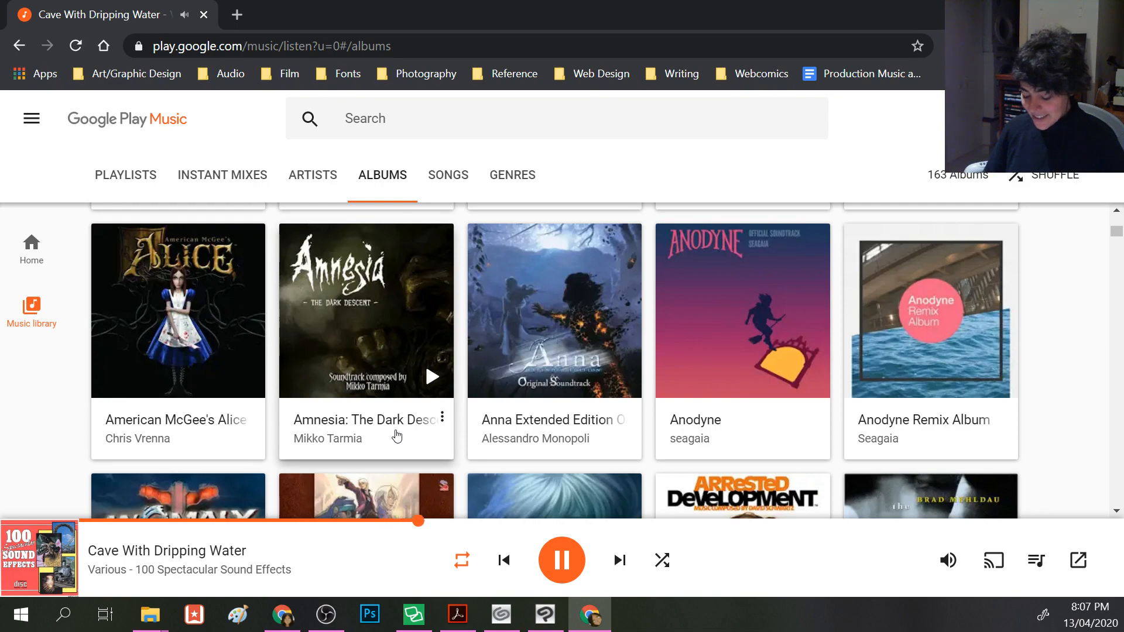
{"action": "scroll", "coordinate": [397, 436], "scroll_direction": "down", "scroll_amount": 2}
{"action": "scroll", "coordinate": [395, 434], "scroll_direction": "down", "scroll_amount": 1}
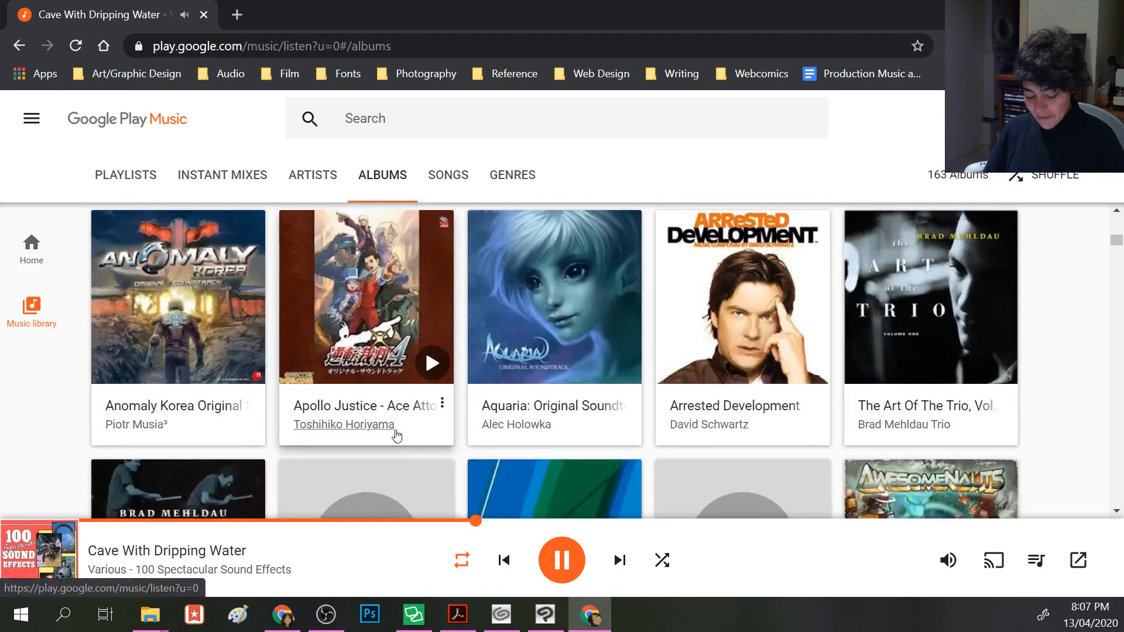
{"action": "scroll", "coordinate": [396, 434], "scroll_direction": "down", "scroll_amount": 2}
{"action": "scroll", "coordinate": [396, 435], "scroll_direction": "down", "scroll_amount": 1}
{"action": "scroll", "coordinate": [396, 434], "scroll_direction": "down", "scroll_amount": 1}
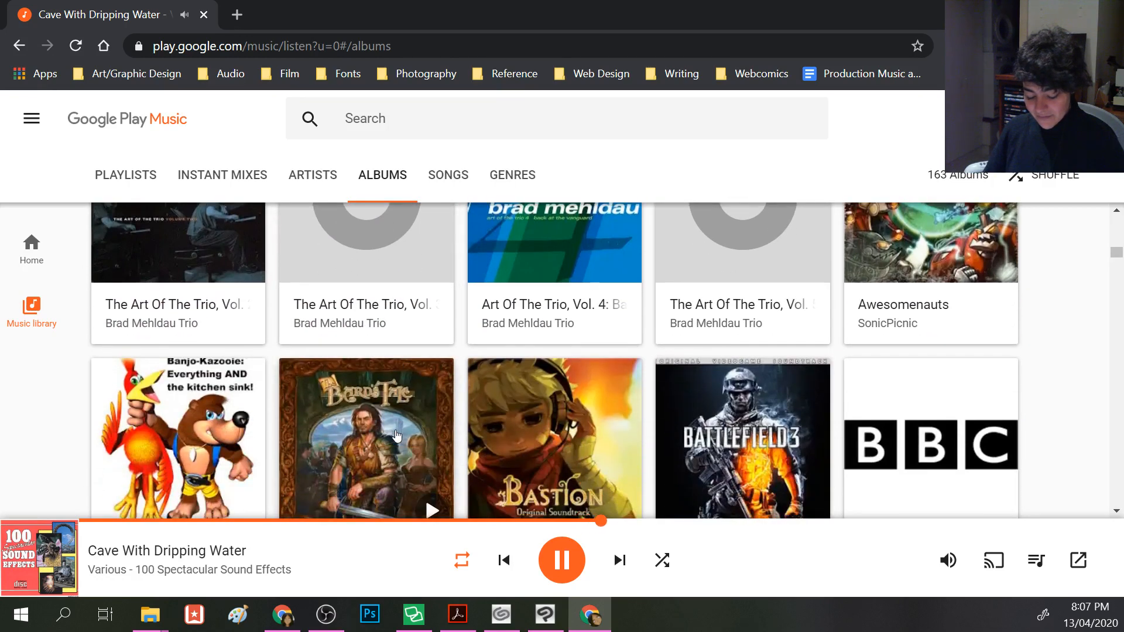
{"action": "scroll", "coordinate": [396, 434], "scroll_direction": "down", "scroll_amount": 1}
{"action": "scroll", "coordinate": [396, 434], "scroll_direction": "down", "scroll_amount": 2}
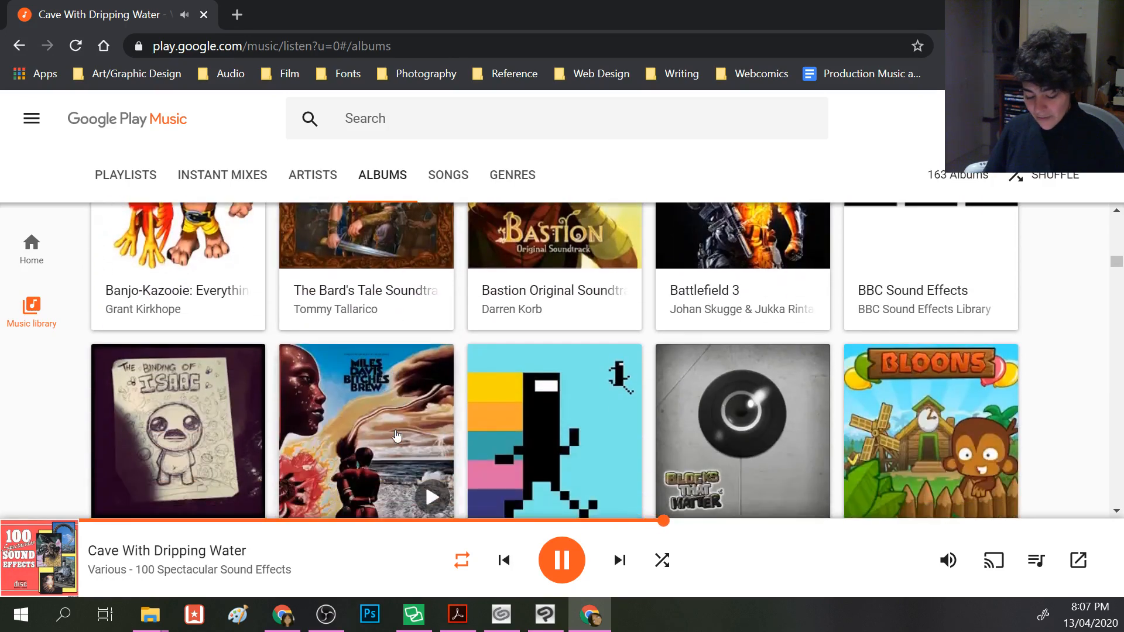
{"action": "scroll", "coordinate": [396, 434], "scroll_direction": "down", "scroll_amount": 2}
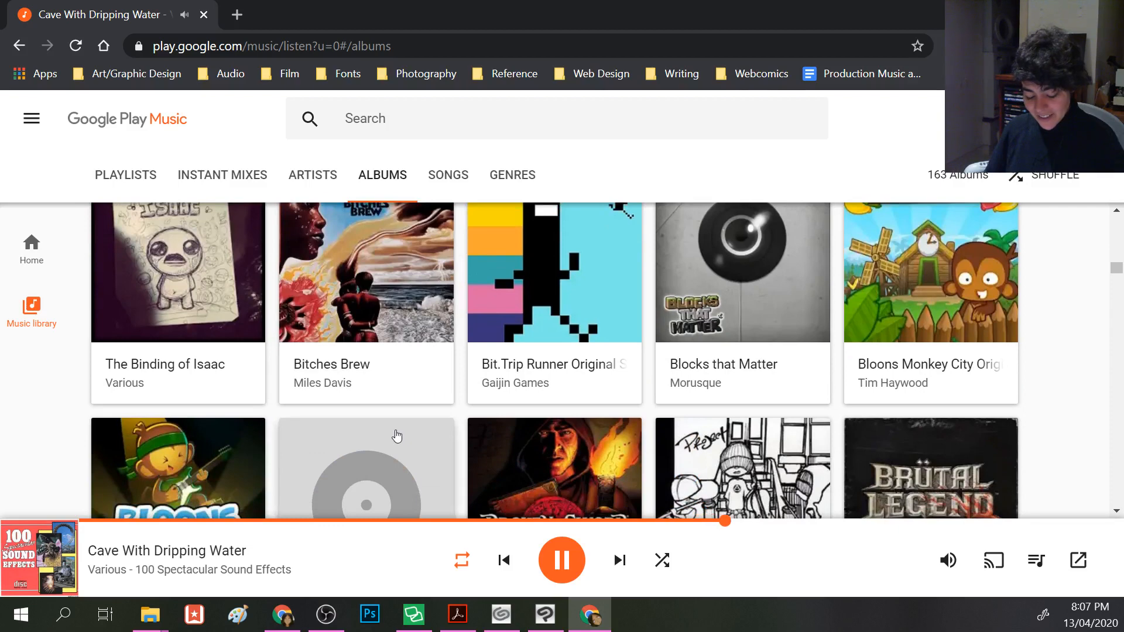
{"action": "scroll", "coordinate": [395, 435], "scroll_direction": "down", "scroll_amount": 1}
{"action": "scroll", "coordinate": [395, 435], "scroll_direction": "down", "scroll_amount": 1}
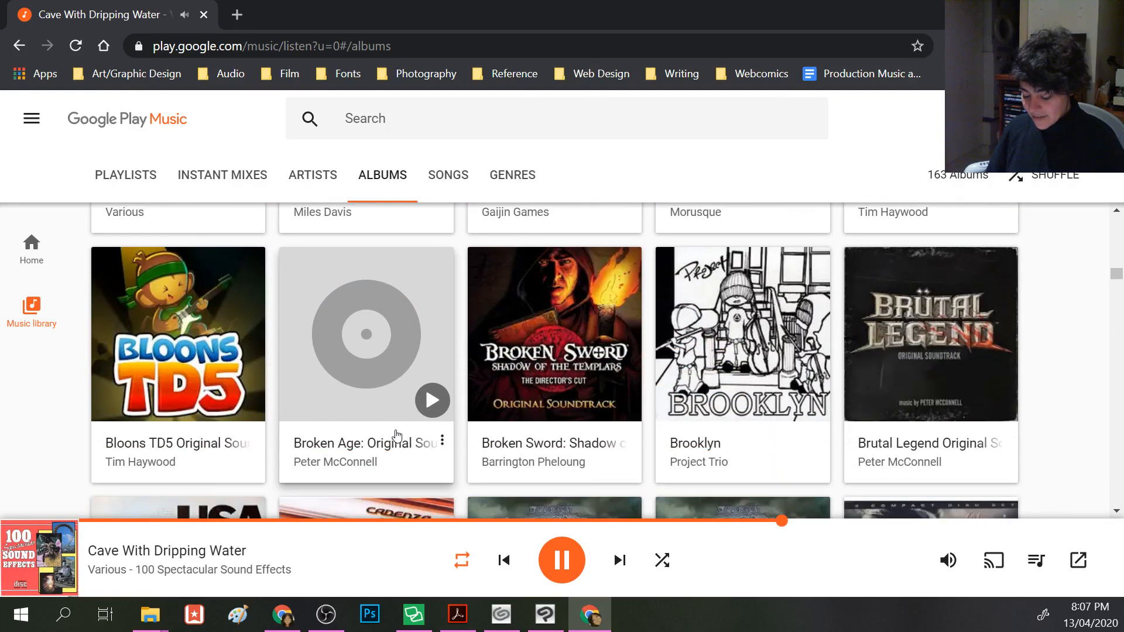
{"action": "scroll", "coordinate": [396, 434], "scroll_direction": "down", "scroll_amount": 2}
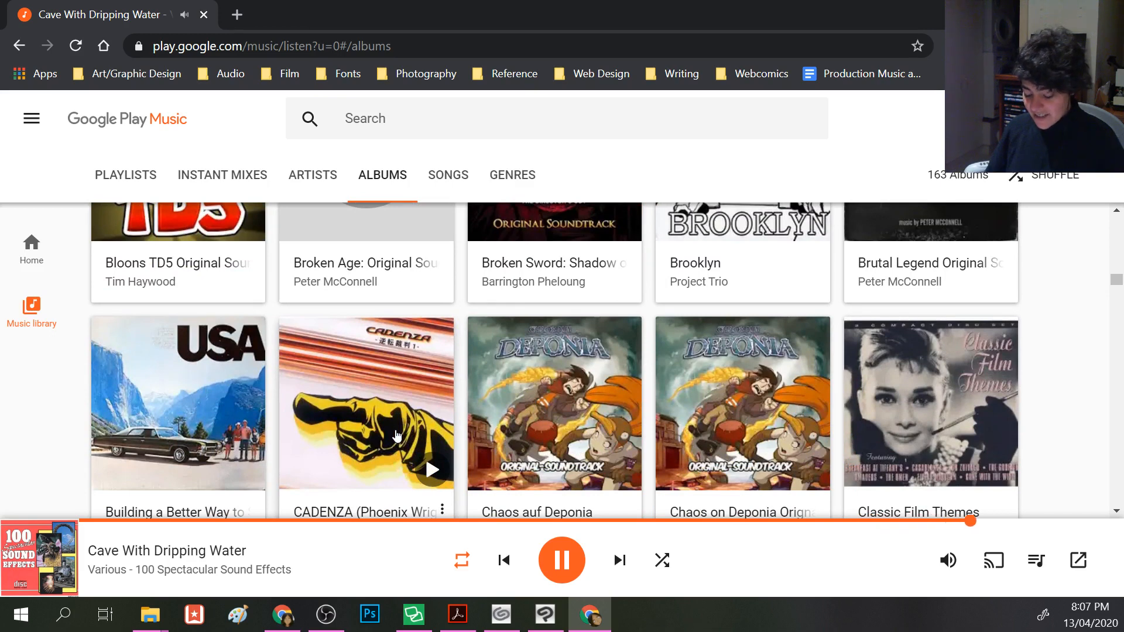
{"action": "scroll", "coordinate": [396, 435], "scroll_direction": "down", "scroll_amount": 1}
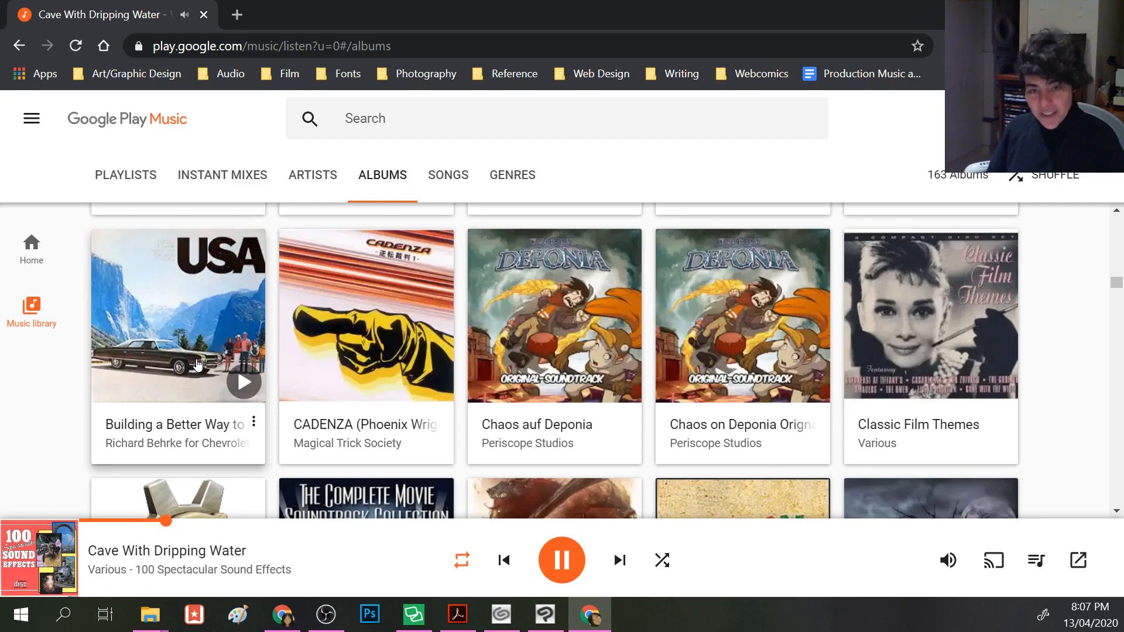
{"action": "scroll", "coordinate": [197, 365], "scroll_direction": "down", "scroll_amount": 3}
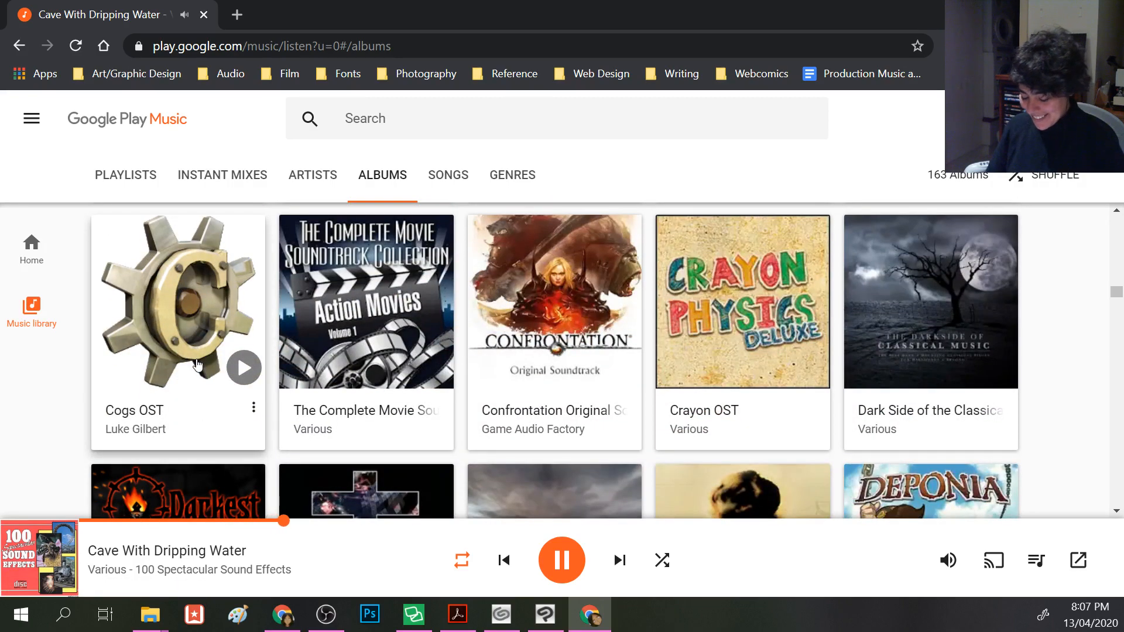
{"action": "scroll", "coordinate": [198, 364], "scroll_direction": "down", "scroll_amount": 3}
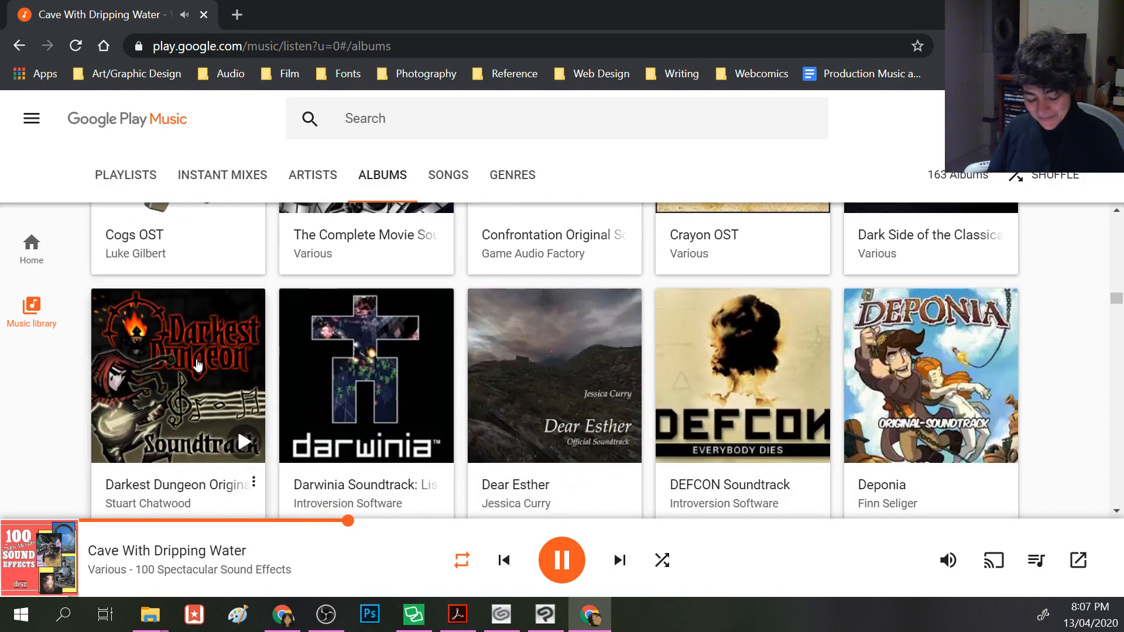
{"action": "scroll", "coordinate": [198, 364], "scroll_direction": "down", "scroll_amount": 1}
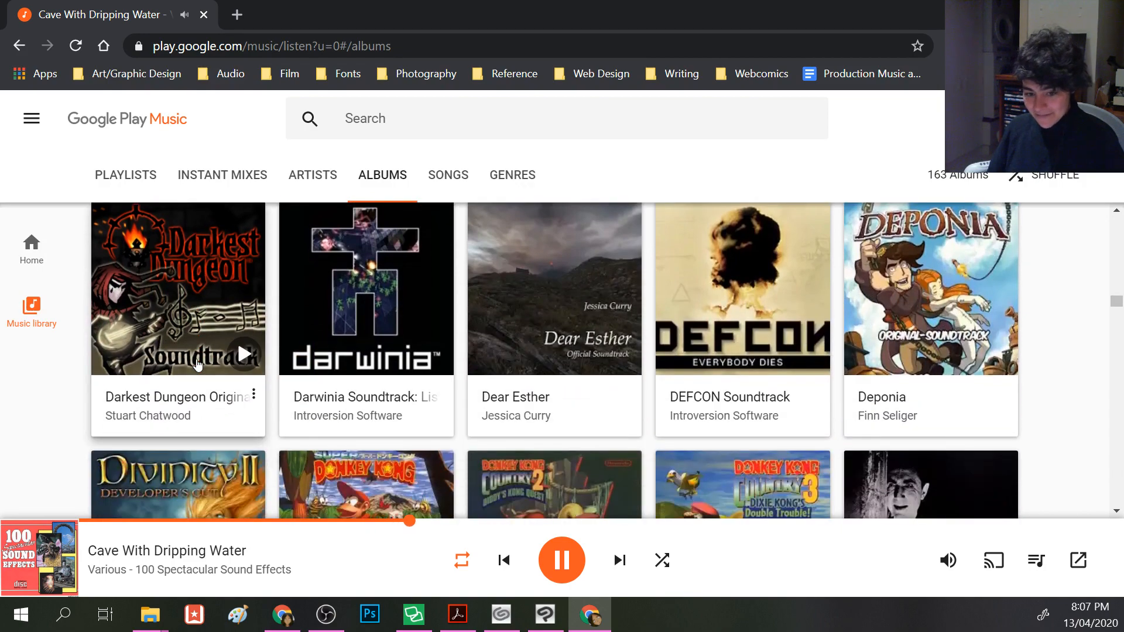
{"action": "scroll", "coordinate": [198, 364], "scroll_direction": "down", "scroll_amount": 1}
{"action": "scroll", "coordinate": [195, 359], "scroll_direction": "down", "scroll_amount": 2}
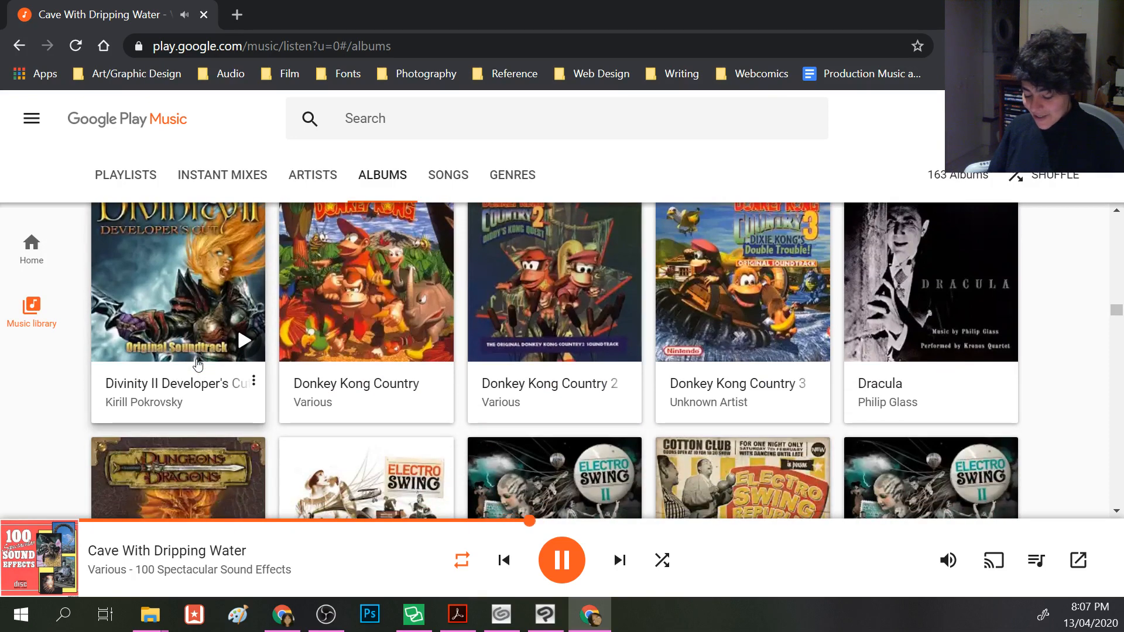
{"action": "scroll", "coordinate": [198, 364], "scroll_direction": "down", "scroll_amount": 3}
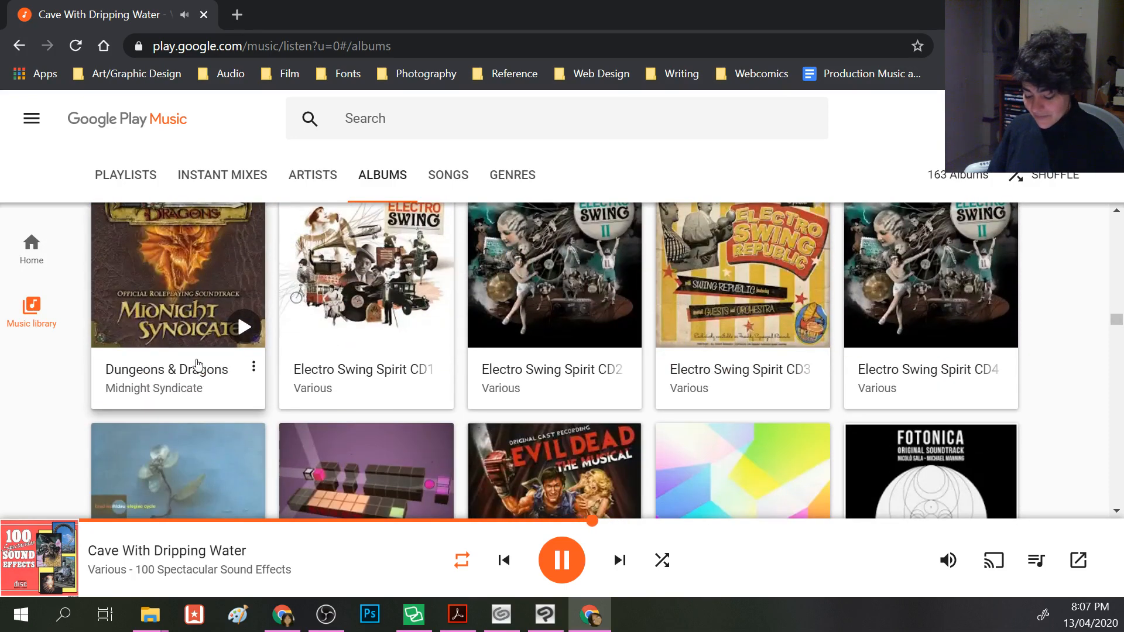
{"action": "scroll", "coordinate": [198, 364], "scroll_direction": "down", "scroll_amount": 2}
{"action": "scroll", "coordinate": [198, 366], "scroll_direction": "down", "scroll_amount": 1}
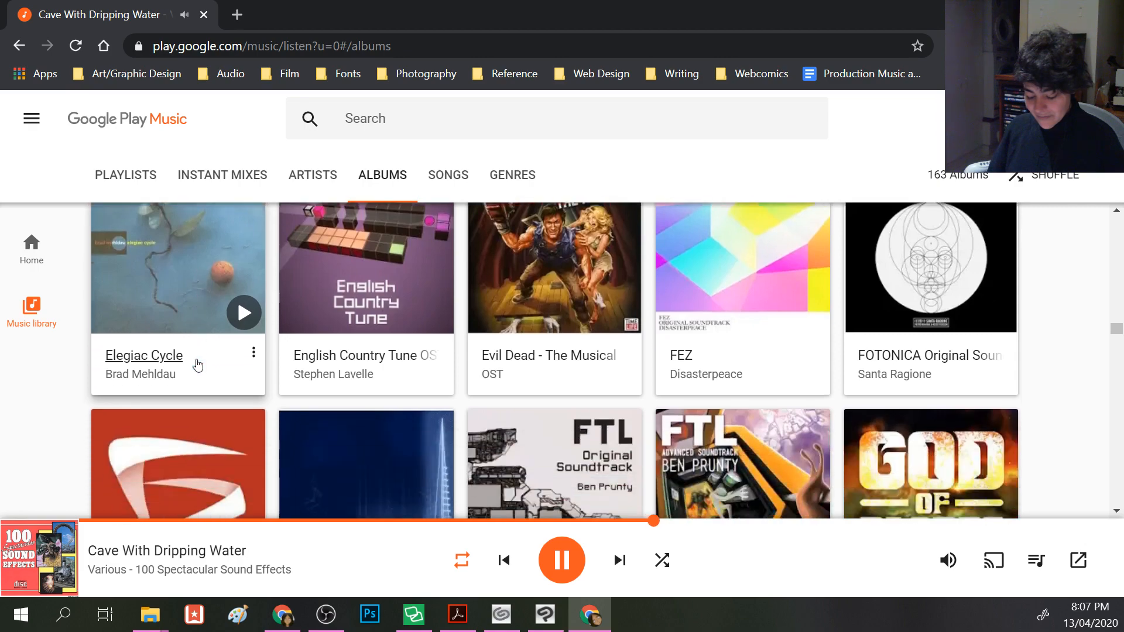
{"action": "scroll", "coordinate": [198, 365], "scroll_direction": "down", "scroll_amount": 1}
{"action": "scroll", "coordinate": [197, 366], "scroll_direction": "down", "scroll_amount": 1}
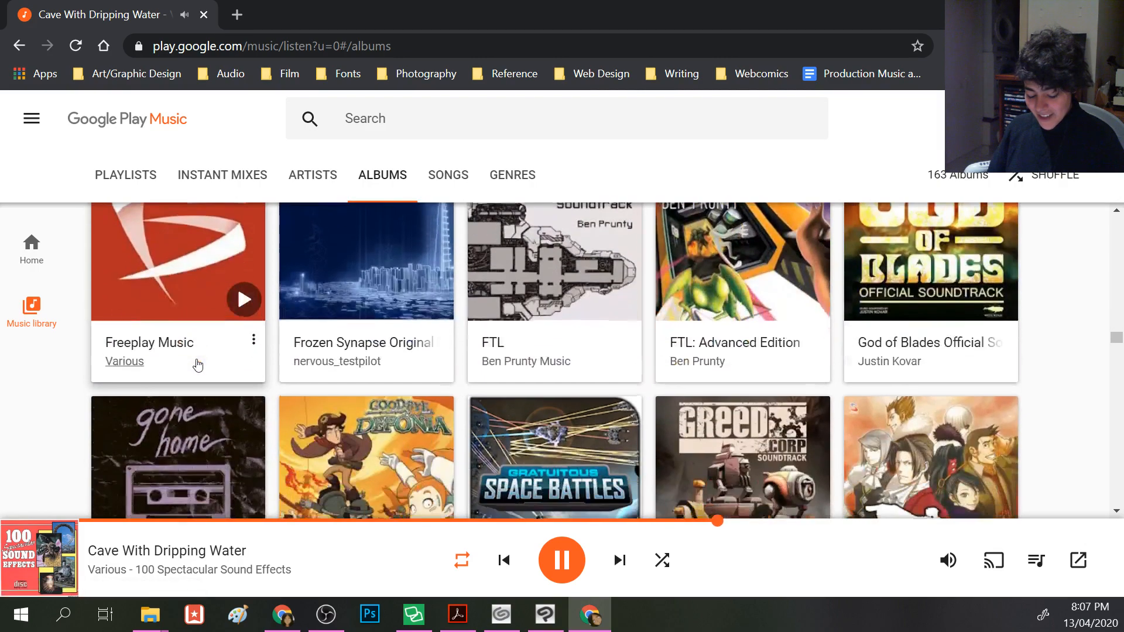
- Go back up to the albums beginning with A and open Arrested Development
{"action": "scroll", "coordinate": [197, 366], "scroll_direction": "up", "scroll_amount": 20}
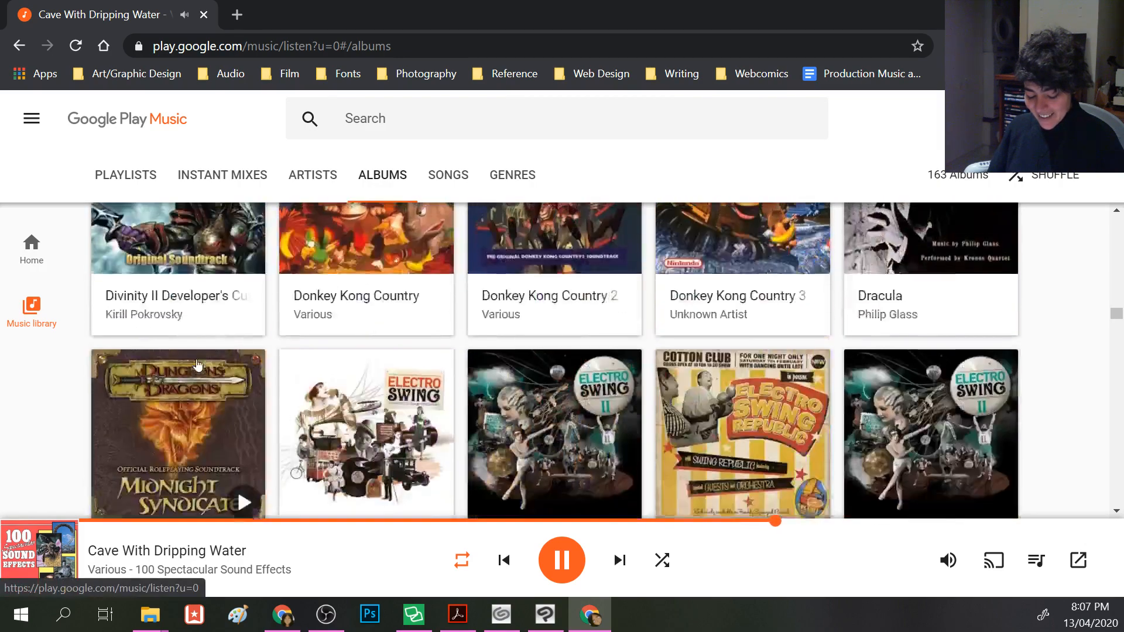
{"action": "scroll", "coordinate": [197, 365], "scroll_direction": "up", "scroll_amount": 20}
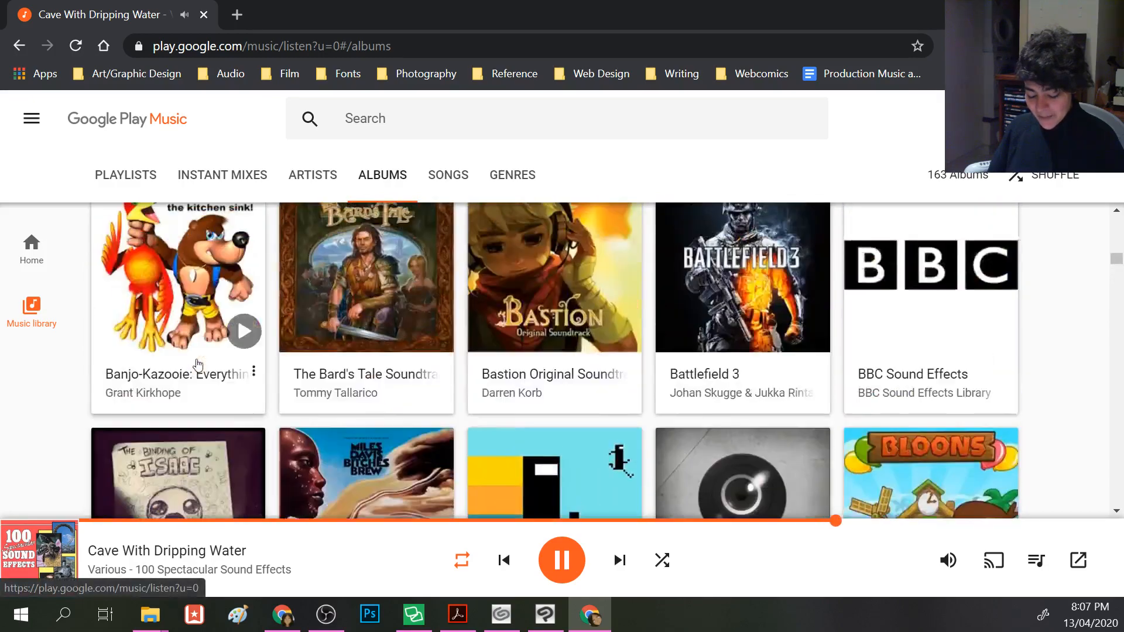
{"action": "scroll", "coordinate": [197, 365], "scroll_direction": "down", "scroll_amount": 3}
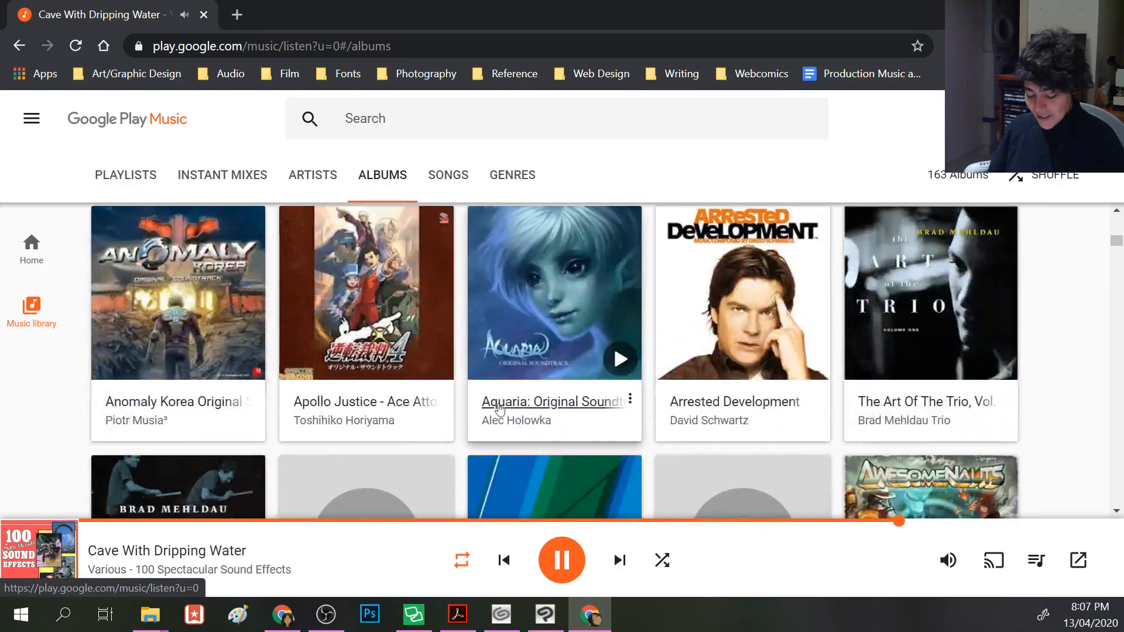
{"action": "left_click", "coordinate": [731, 404]}
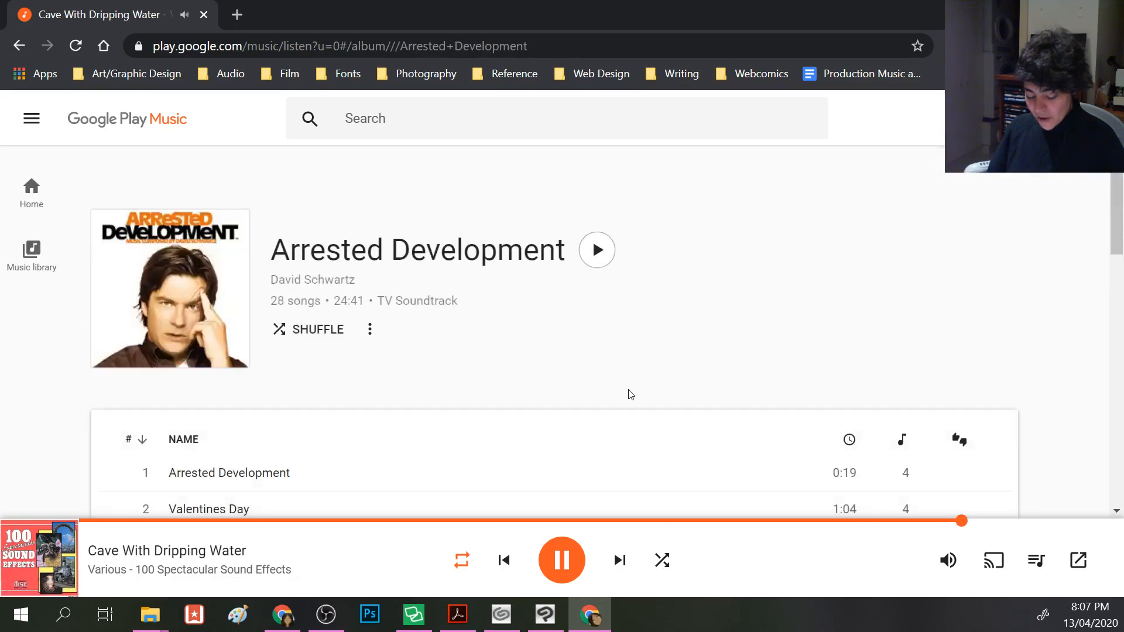
- Look through the Arrested Development track list and play its first track, Arrested Development
{"action": "scroll", "coordinate": [385, 385], "scroll_direction": "down", "scroll_amount": 6}
{"action": "scroll", "coordinate": [387, 384], "scroll_direction": "down", "scroll_amount": 10}
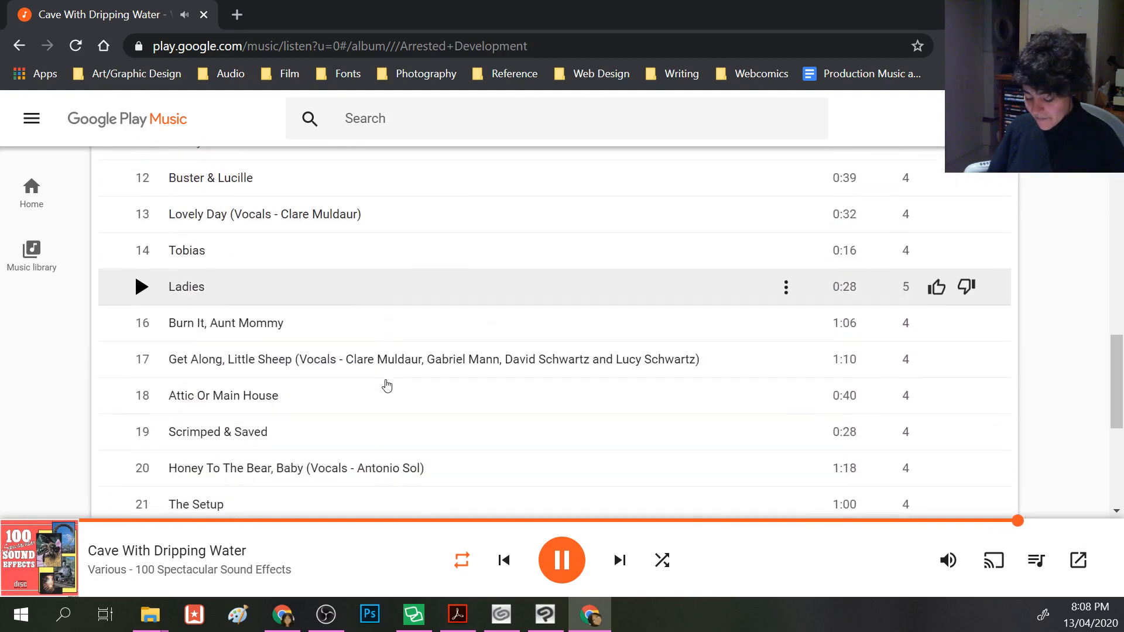
{"action": "scroll", "coordinate": [387, 385], "scroll_direction": "up", "scroll_amount": 15}
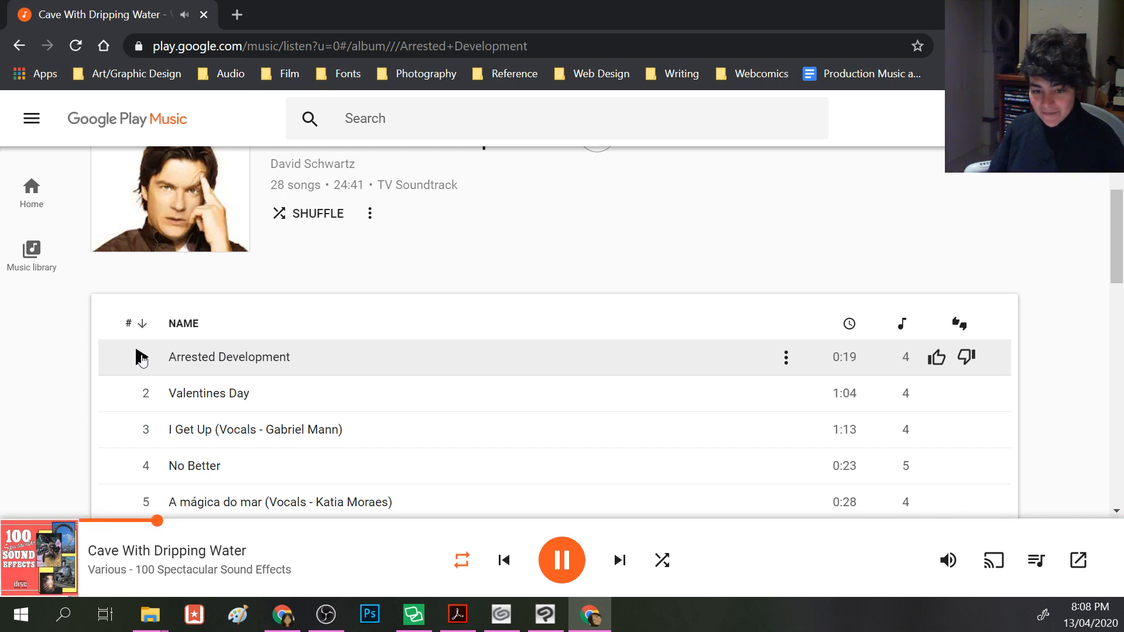
{"action": "left_click", "coordinate": [141, 357]}
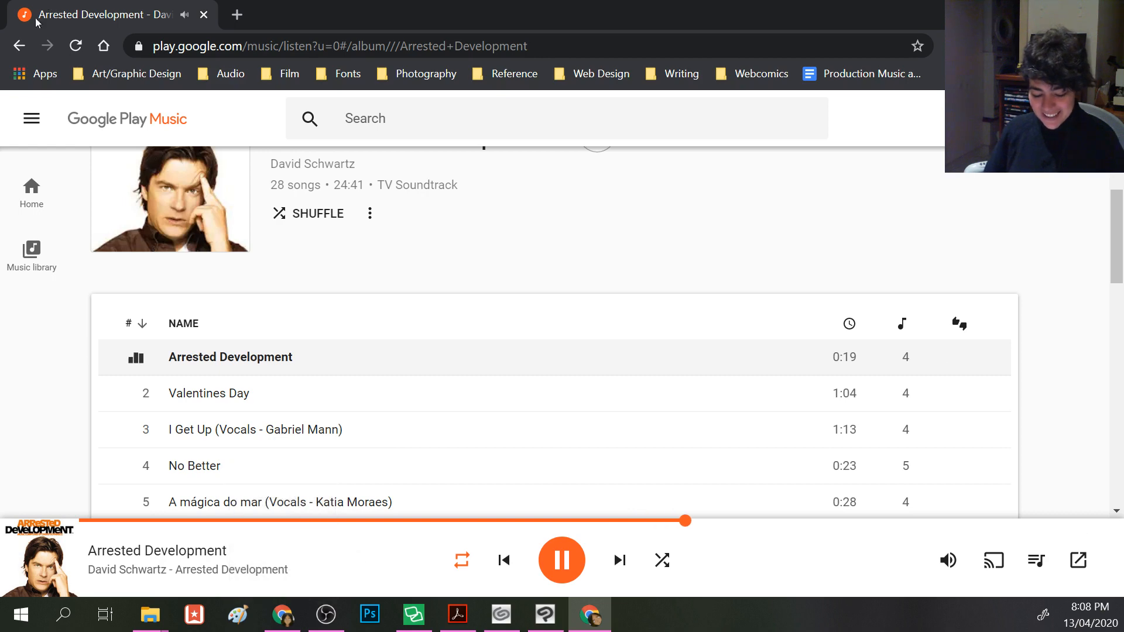
- Return to the album library, open The Art Of The Trio, Vol. 1 and look through its track list
{"action": "left_click", "coordinate": [20, 46]}
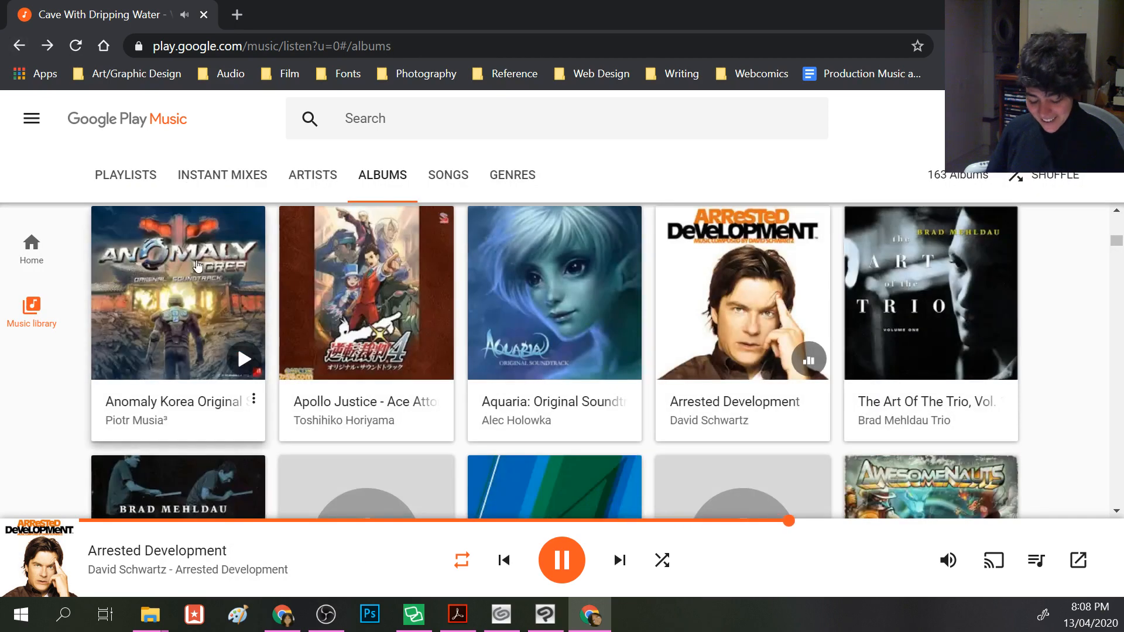
{"action": "scroll", "coordinate": [671, 358], "scroll_direction": "down", "scroll_amount": 2}
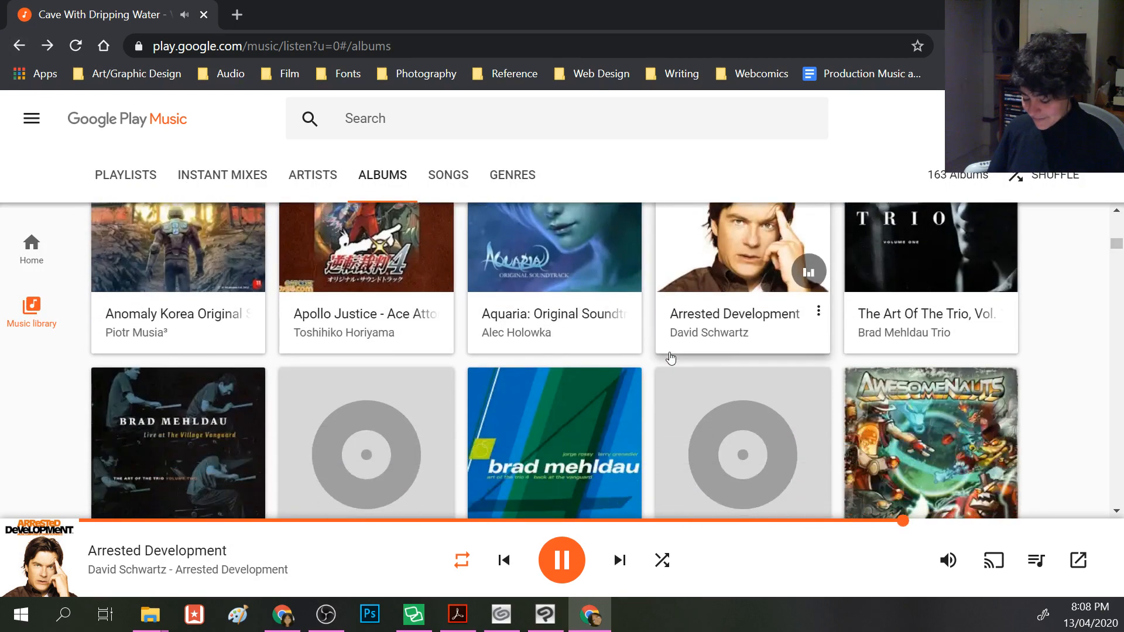
{"action": "left_click", "coordinate": [885, 319]}
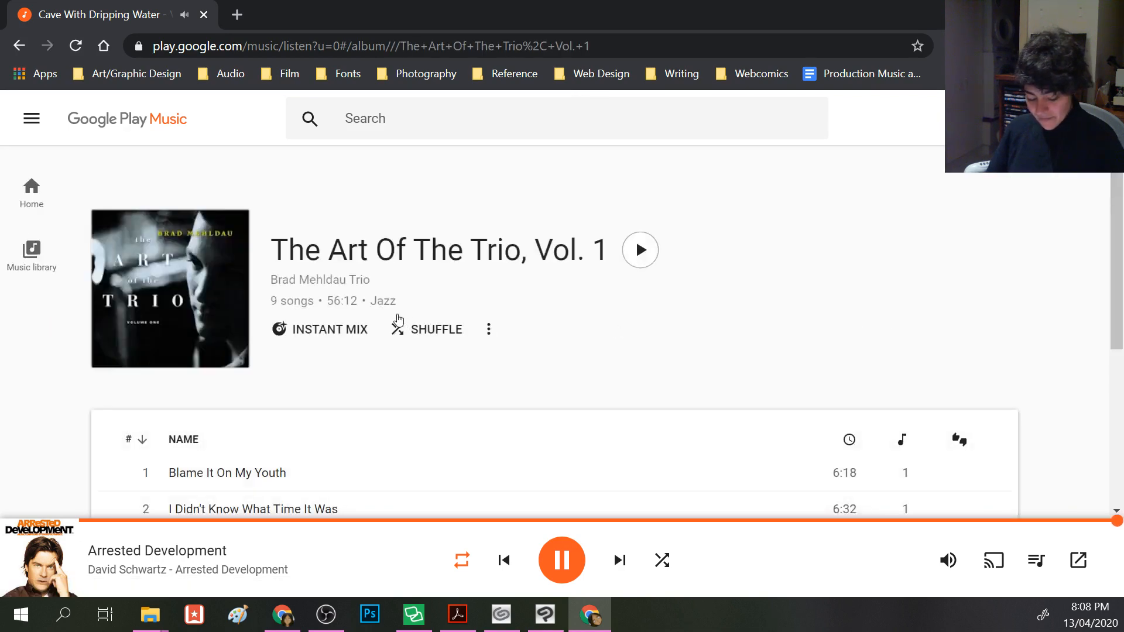
{"action": "scroll", "coordinate": [396, 319], "scroll_direction": "down", "scroll_amount": 4}
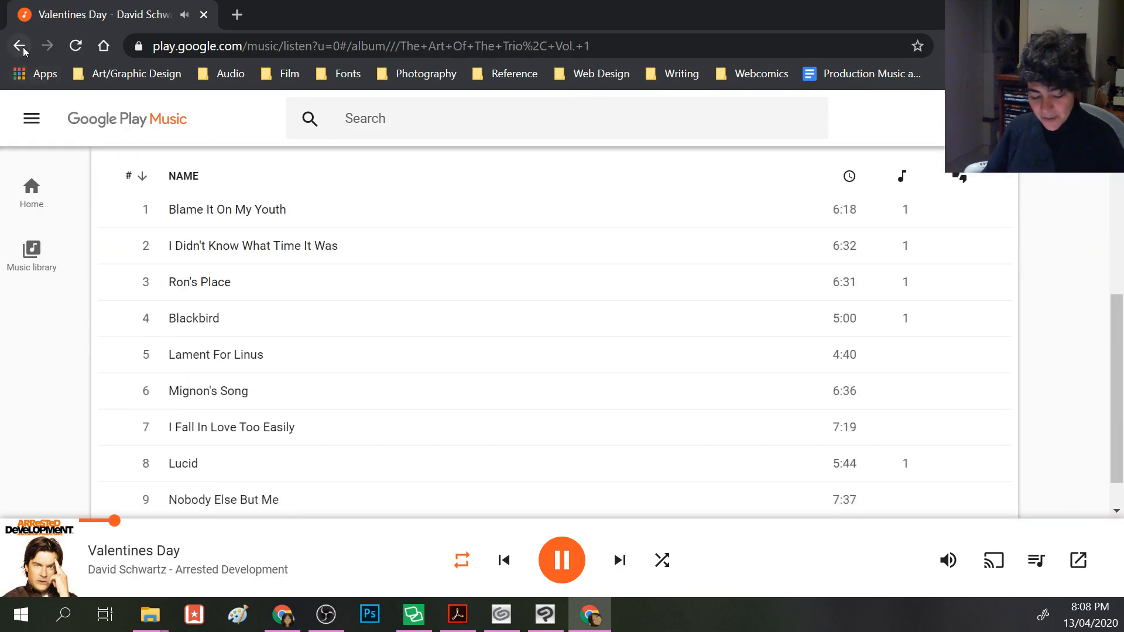
- Return to the album library and browse from The Art Of The Trio albums down to the titles beginning with G
{"action": "left_click", "coordinate": [19, 46]}
{"action": "scroll", "coordinate": [431, 348], "scroll_direction": "down", "scroll_amount": 3}
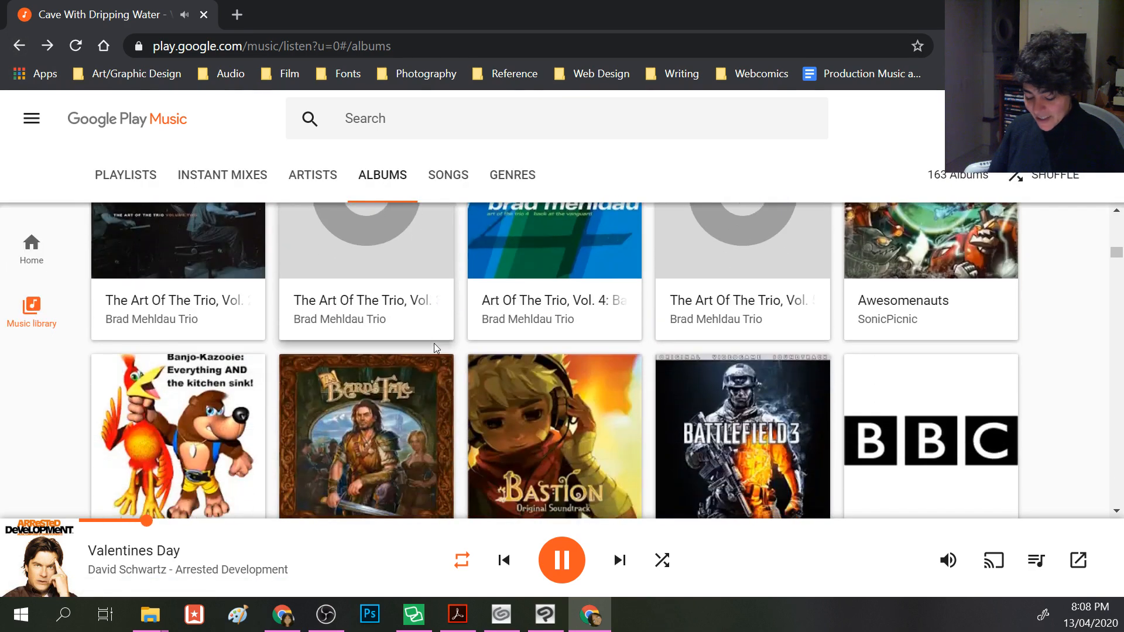
{"action": "scroll", "coordinate": [436, 348], "scroll_direction": "down", "scroll_amount": 2}
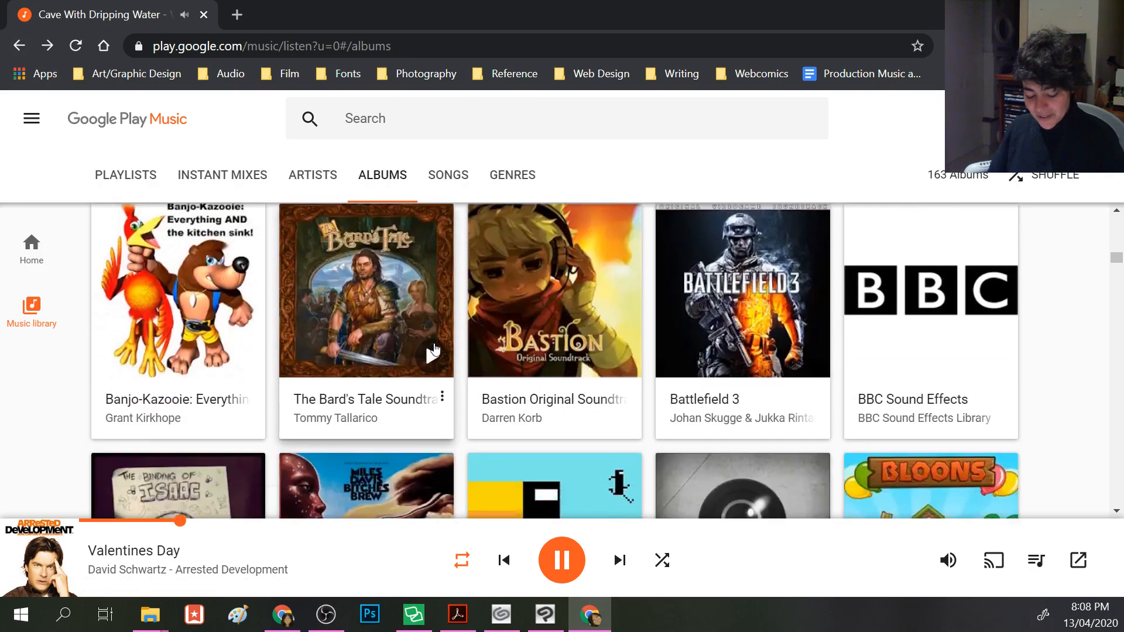
{"action": "scroll", "coordinate": [436, 349], "scroll_direction": "down", "scroll_amount": 3}
{"action": "scroll", "coordinate": [435, 349], "scroll_direction": "down", "scroll_amount": 2}
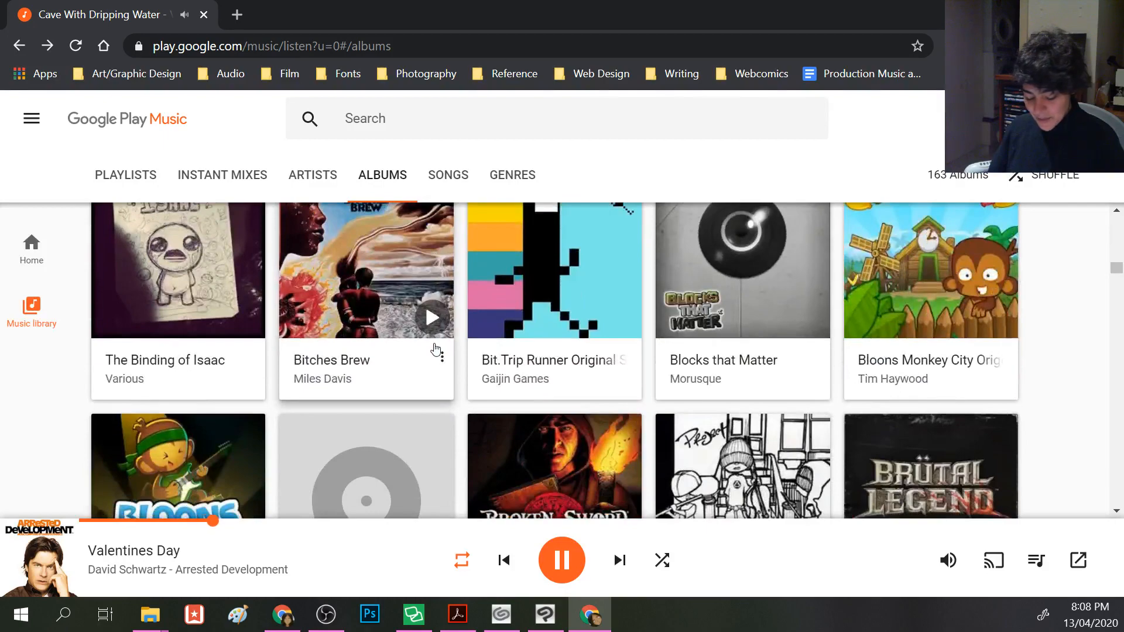
{"action": "scroll", "coordinate": [435, 350], "scroll_direction": "down", "scroll_amount": 2}
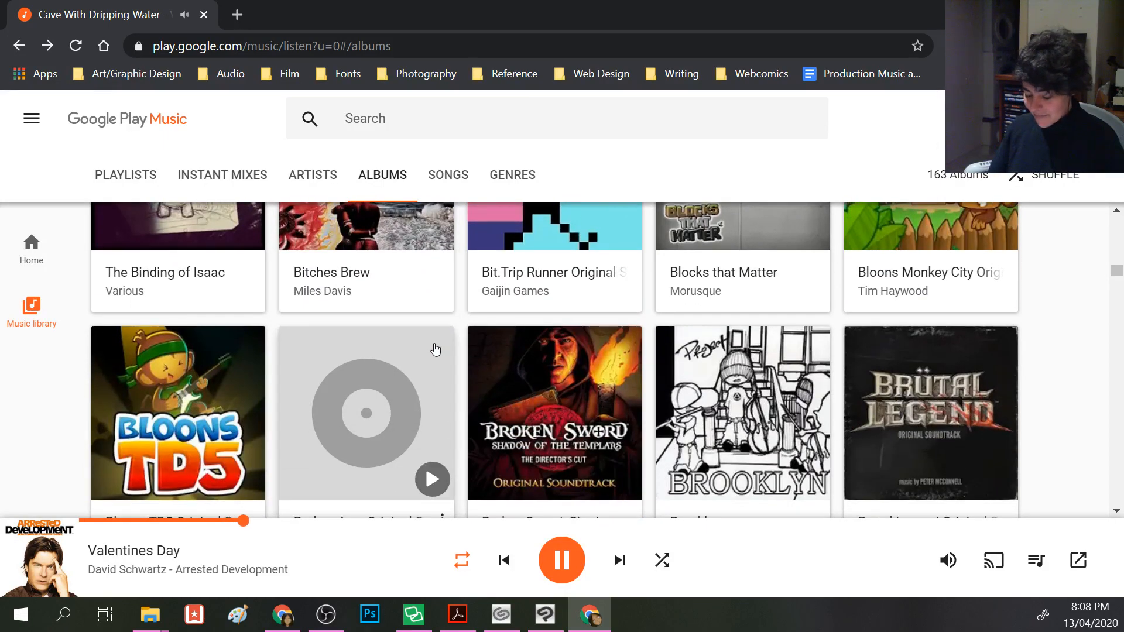
{"action": "scroll", "coordinate": [435, 349], "scroll_direction": "down", "scroll_amount": 6}
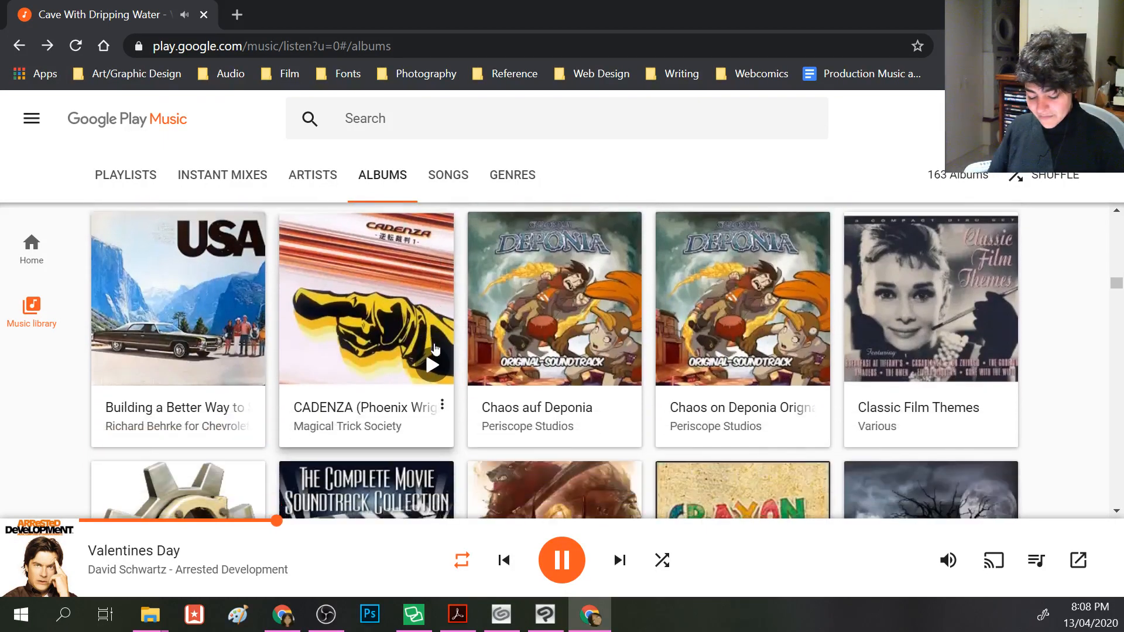
{"action": "scroll", "coordinate": [435, 350], "scroll_direction": "down", "scroll_amount": 7}
{"action": "scroll", "coordinate": [435, 350], "scroll_direction": "down", "scroll_amount": 7}
{"action": "scroll", "coordinate": [435, 349], "scroll_direction": "down", "scroll_amount": 5}
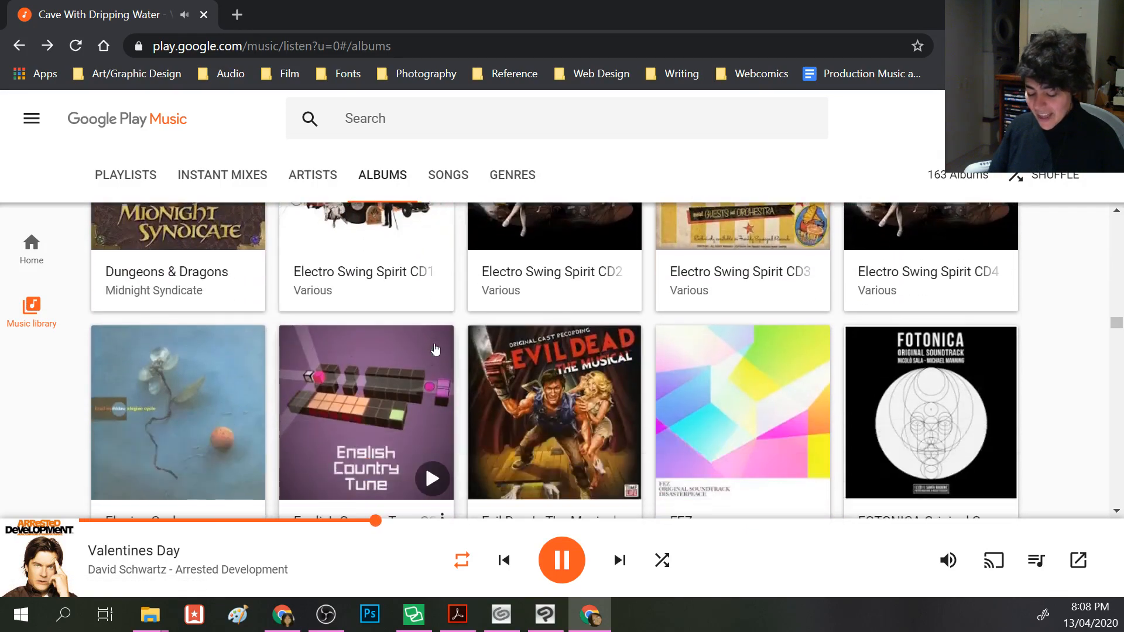
{"action": "scroll", "coordinate": [435, 349], "scroll_direction": "down", "scroll_amount": 2}
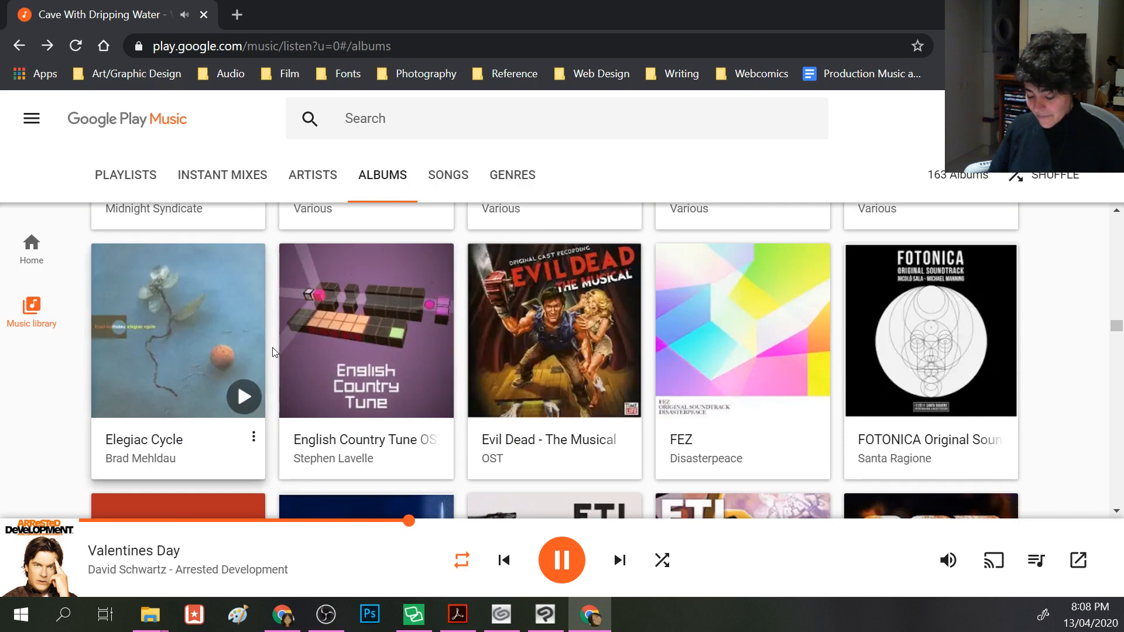
{"action": "scroll", "coordinate": [170, 422], "scroll_direction": "down", "scroll_amount": 6}
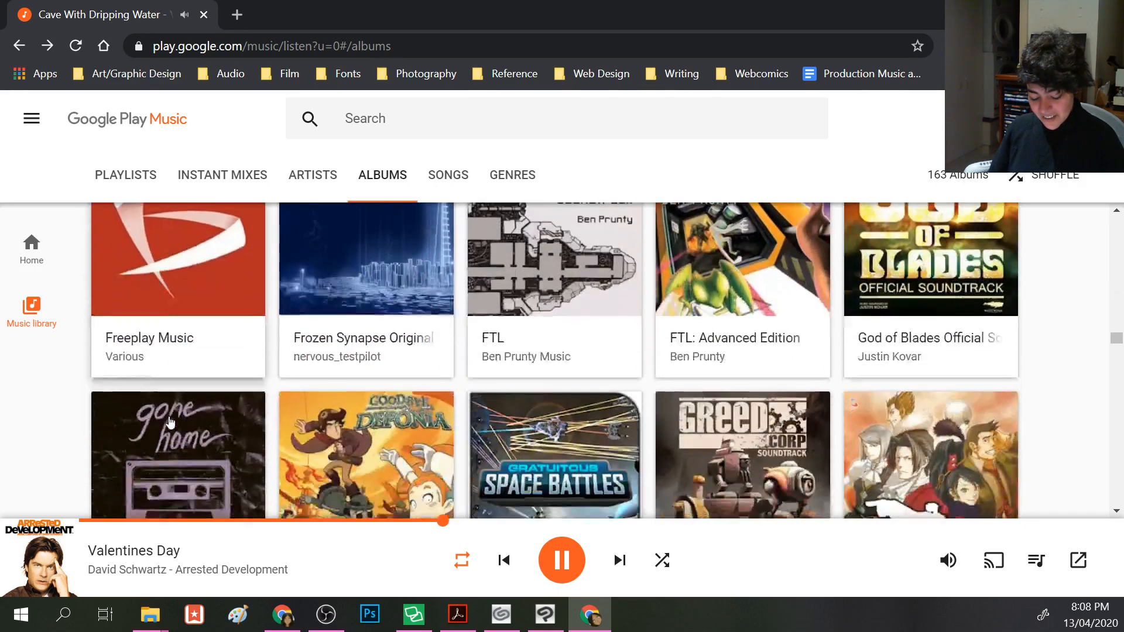
{"action": "scroll", "coordinate": [201, 426], "scroll_direction": "down", "scroll_amount": 8}
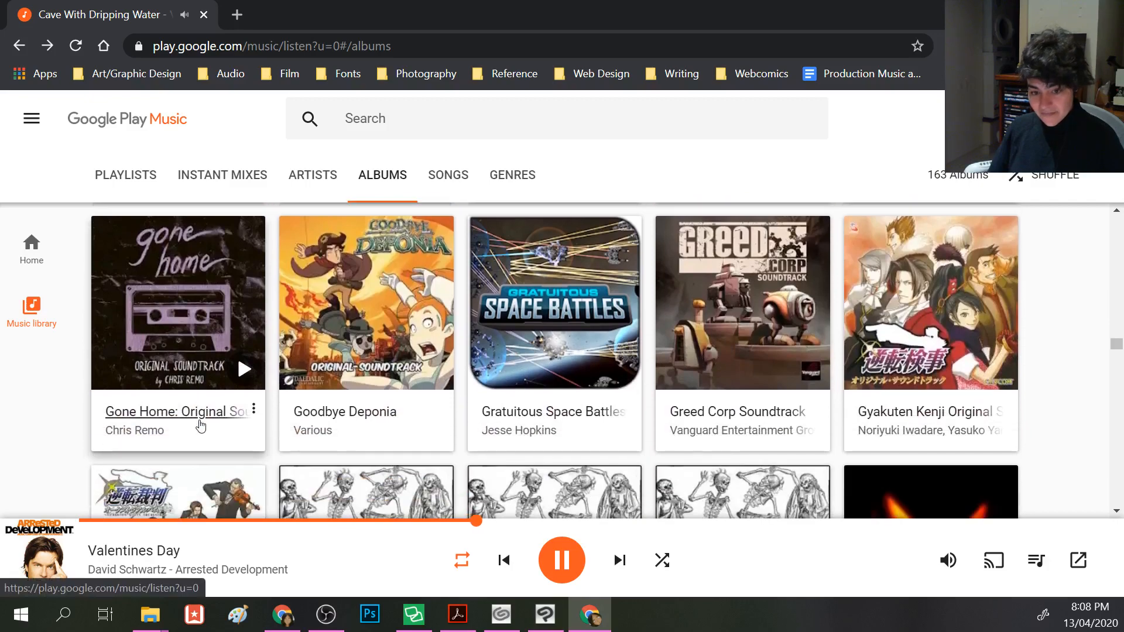
- Browse the albums from the Halloween Classical collections through Kill Bill to The Mask and Mibibli's Quest
{"action": "scroll", "coordinate": [200, 425], "scroll_direction": "down", "scroll_amount": 5}
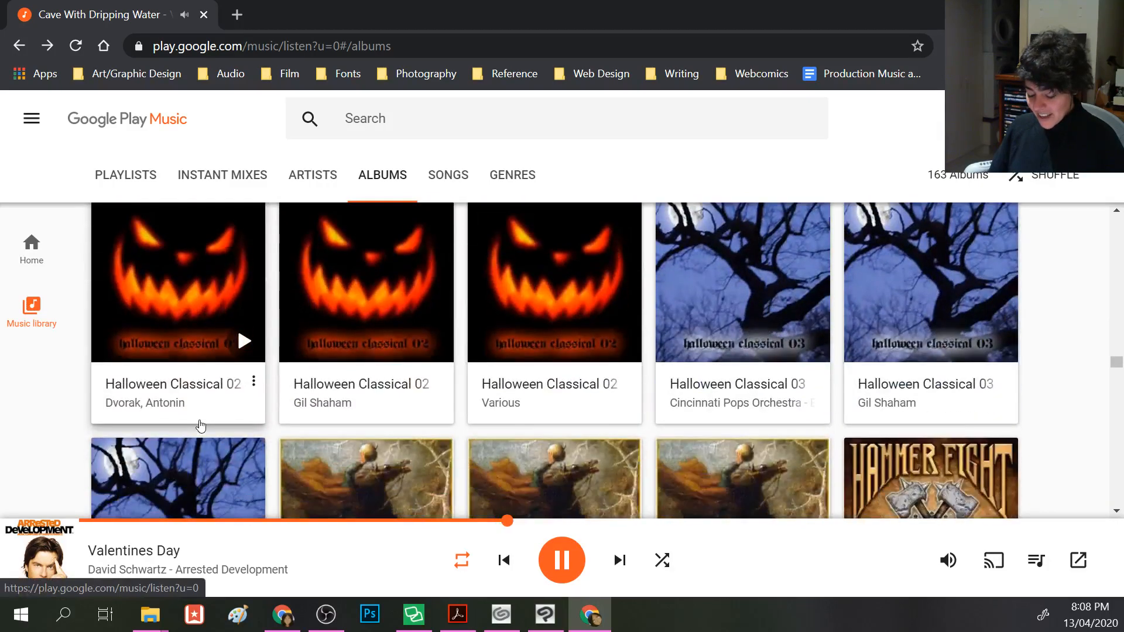
{"action": "scroll", "coordinate": [201, 426], "scroll_direction": "down", "scroll_amount": 1}
{"action": "scroll", "coordinate": [200, 425], "scroll_direction": "down", "scroll_amount": 6}
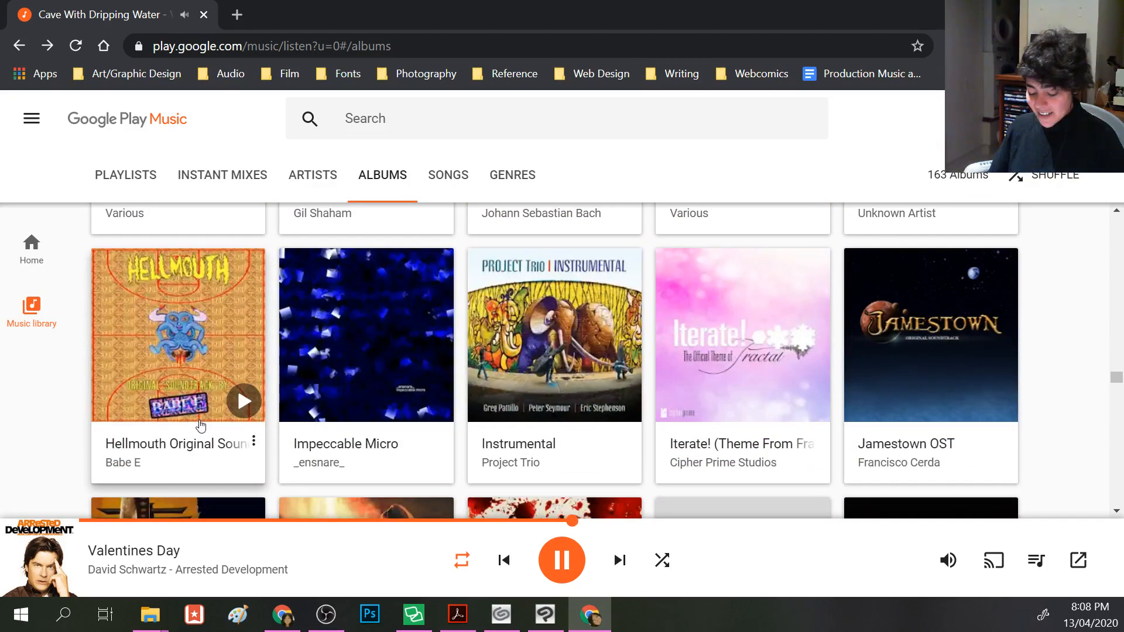
{"action": "scroll", "coordinate": [507, 446], "scroll_direction": "down", "scroll_amount": 2}
{"action": "scroll", "coordinate": [507, 446], "scroll_direction": "down", "scroll_amount": 3}
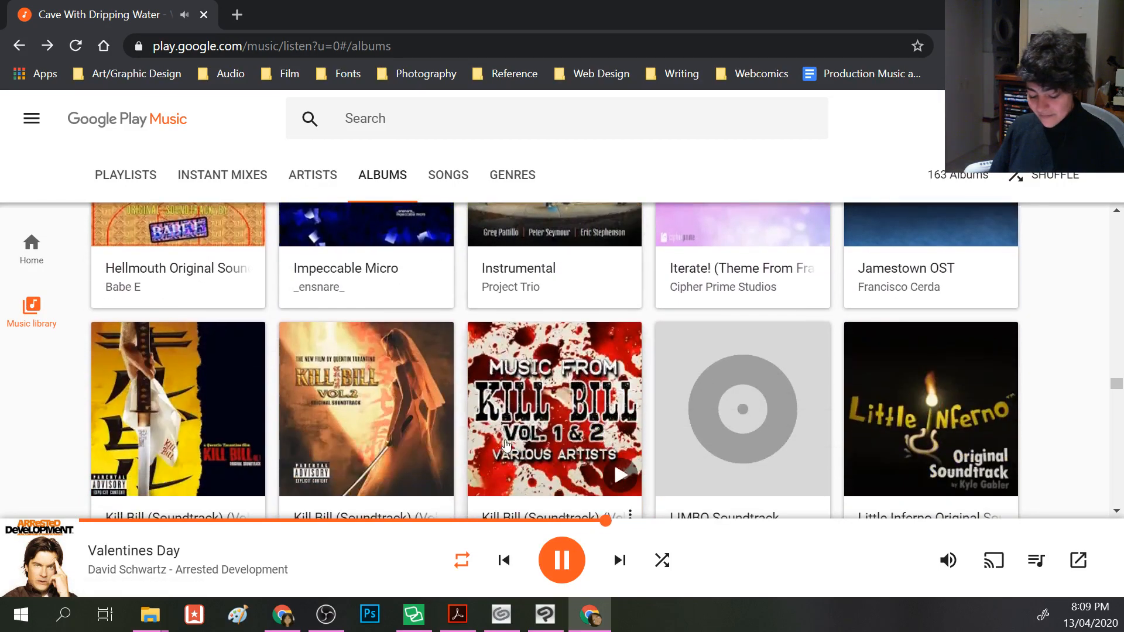
{"action": "scroll", "coordinate": [507, 446], "scroll_direction": "down", "scroll_amount": 2}
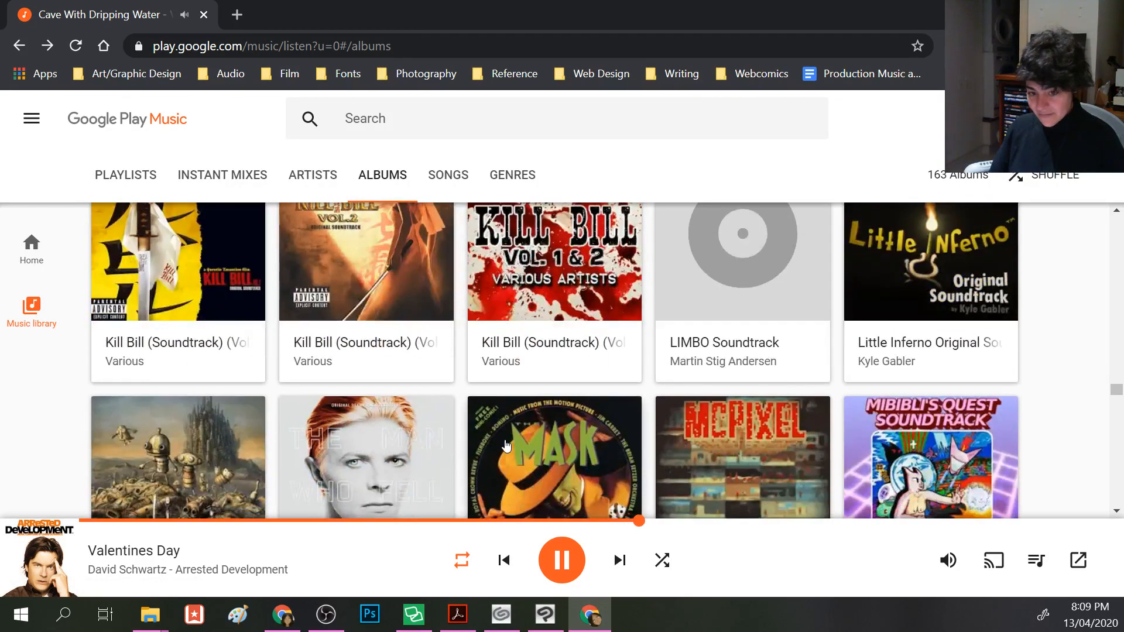
{"action": "scroll", "coordinate": [507, 446], "scroll_direction": "down", "scroll_amount": 2}
{"action": "scroll", "coordinate": [507, 447], "scroll_direction": "down", "scroll_amount": 2}
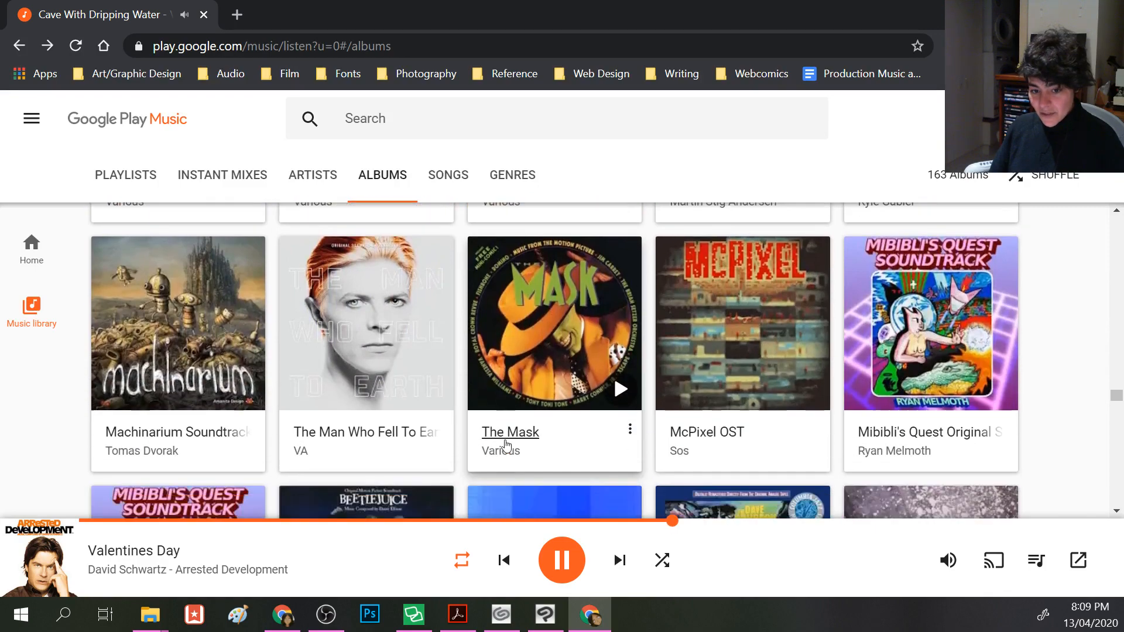
{"action": "scroll", "coordinate": [507, 446], "scroll_direction": "up", "scroll_amount": 2}
{"action": "scroll", "coordinate": [507, 446], "scroll_direction": "down", "scroll_amount": 4}
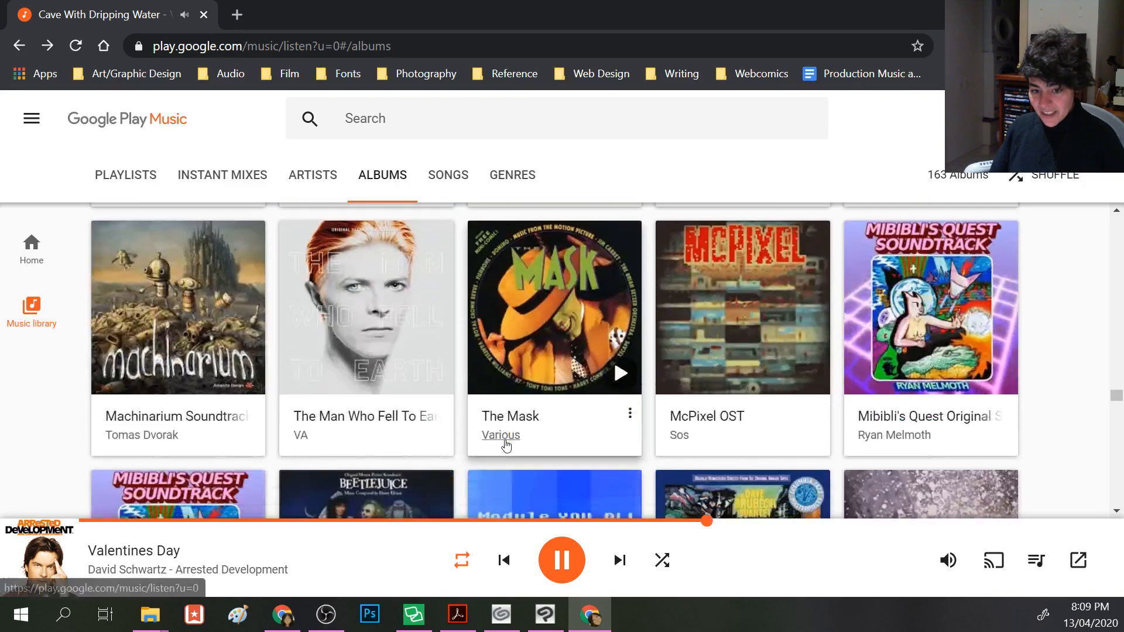
- Look through the albums from Organ Trail and Psychonauts down to Star Command and Stealth Bastard Deluxe
{"action": "scroll", "coordinate": [507, 446], "scroll_direction": "down", "scroll_amount": 7}
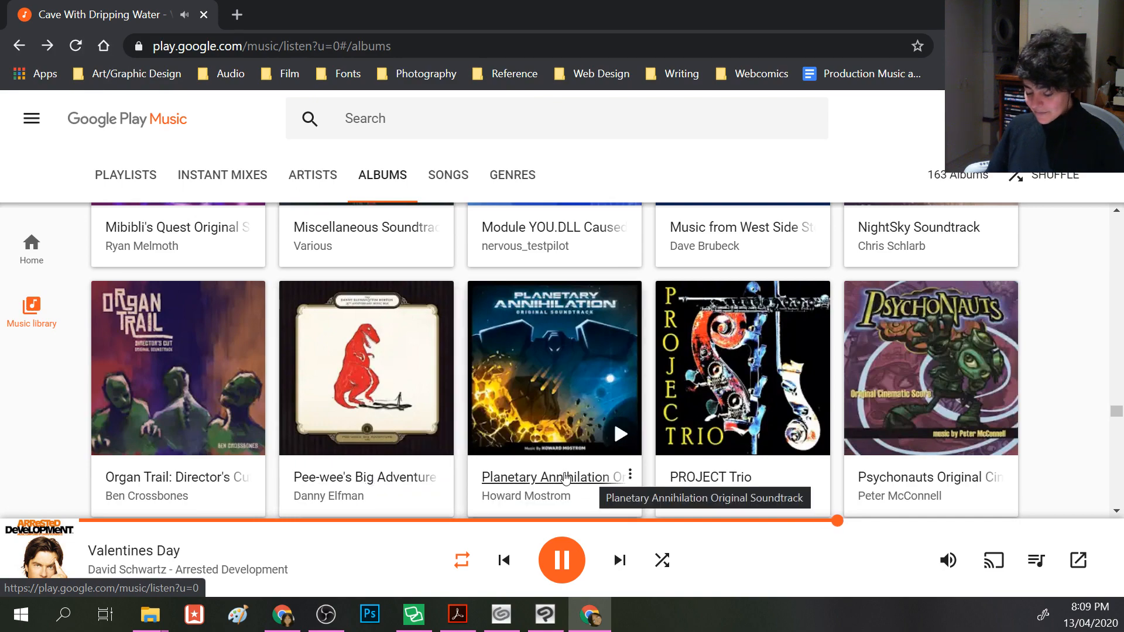
{"action": "scroll", "coordinate": [559, 474], "scroll_direction": "down", "scroll_amount": 4}
{"action": "scroll", "coordinate": [557, 468], "scroll_direction": "down", "scroll_amount": 1}
{"action": "scroll", "coordinate": [558, 468], "scroll_direction": "down", "scroll_amount": 2}
{"action": "scroll", "coordinate": [557, 468], "scroll_direction": "down", "scroll_amount": 3}
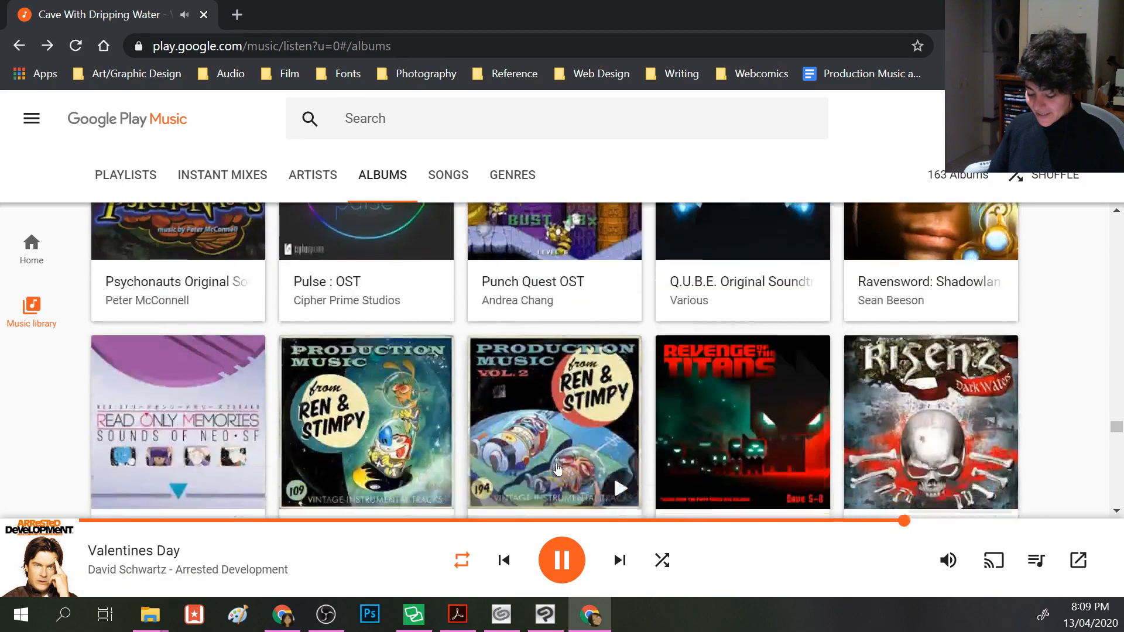
{"action": "scroll", "coordinate": [557, 468], "scroll_direction": "down", "scroll_amount": 1}
{"action": "scroll", "coordinate": [557, 468], "scroll_direction": "down", "scroll_amount": 2}
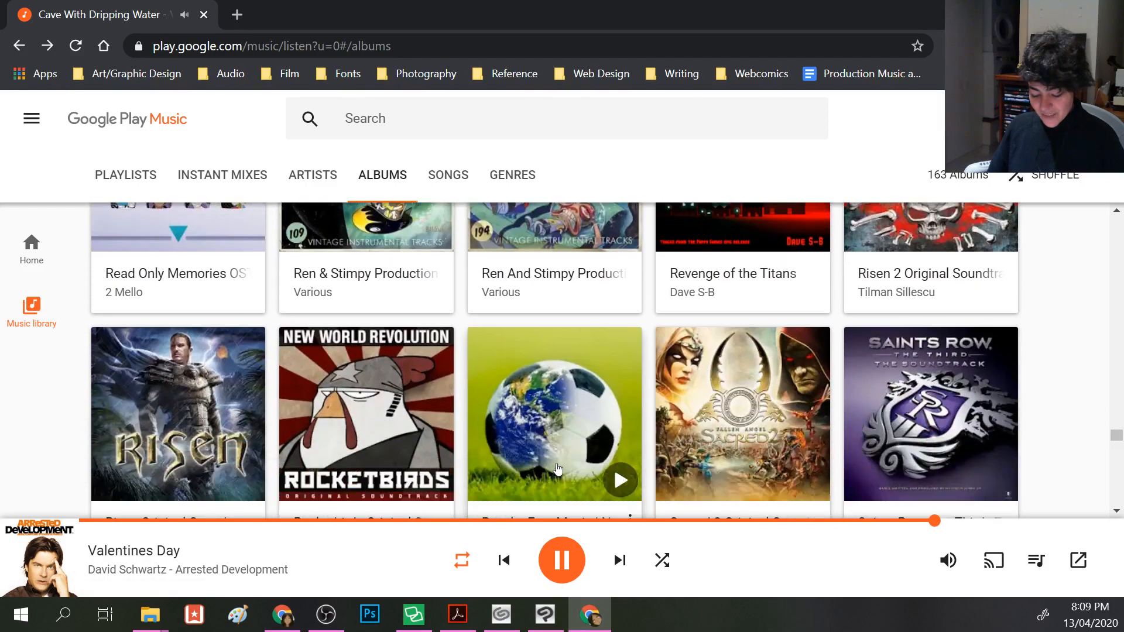
{"action": "scroll", "coordinate": [558, 468], "scroll_direction": "down", "scroll_amount": 2}
{"action": "scroll", "coordinate": [557, 469], "scroll_direction": "down", "scroll_amount": 6}
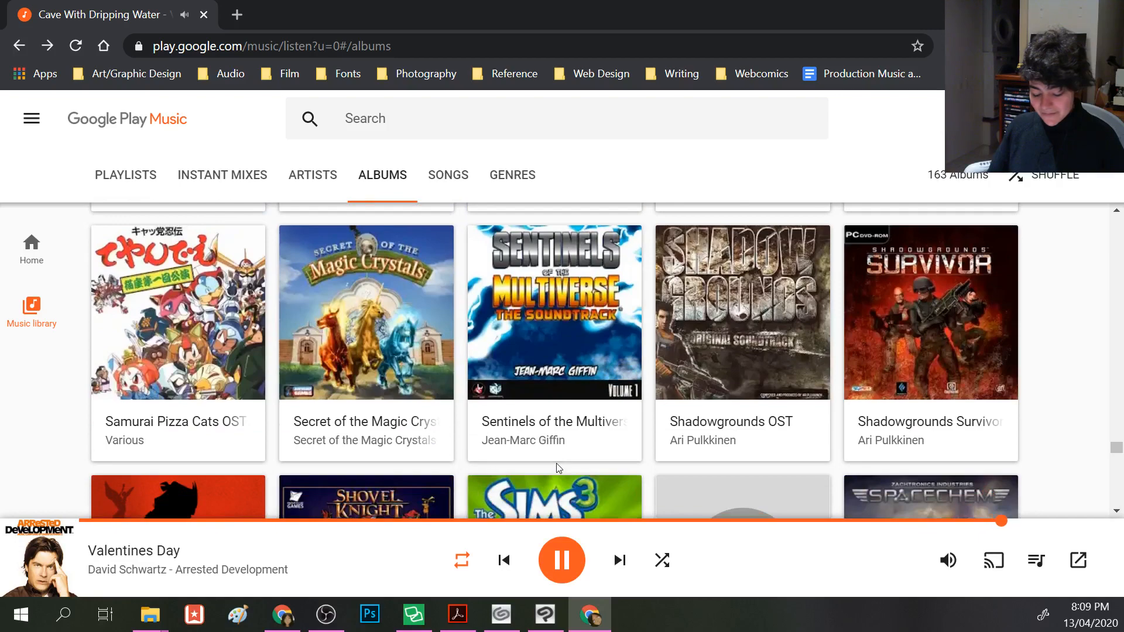
{"action": "scroll", "coordinate": [556, 463], "scroll_direction": "down", "scroll_amount": 6}
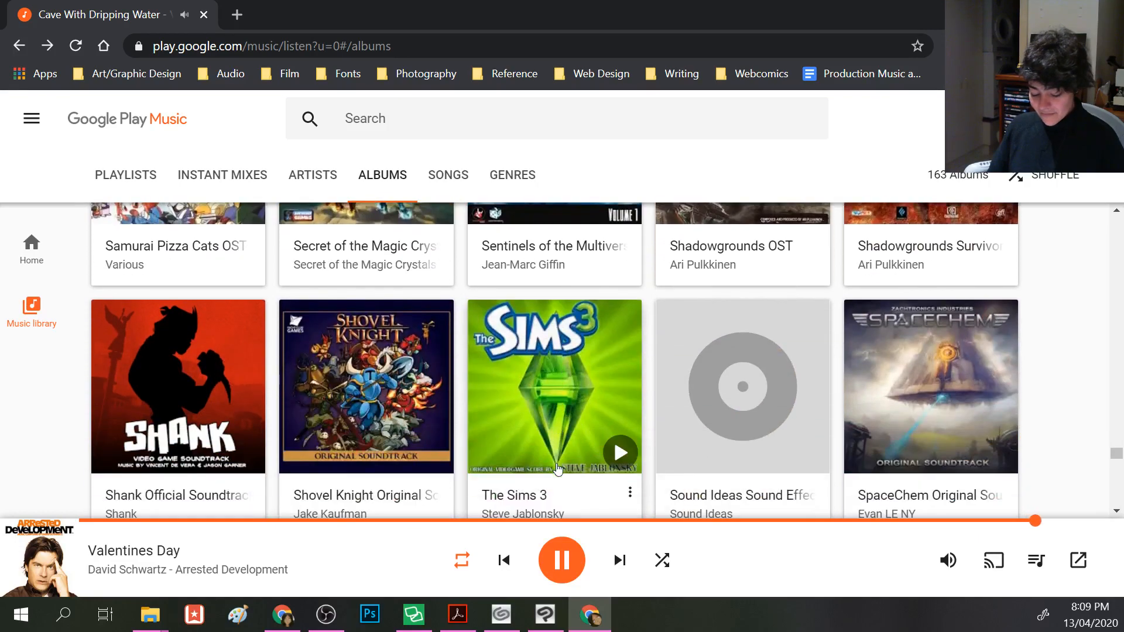
{"action": "scroll", "coordinate": [557, 468], "scroll_direction": "down", "scroll_amount": 5}
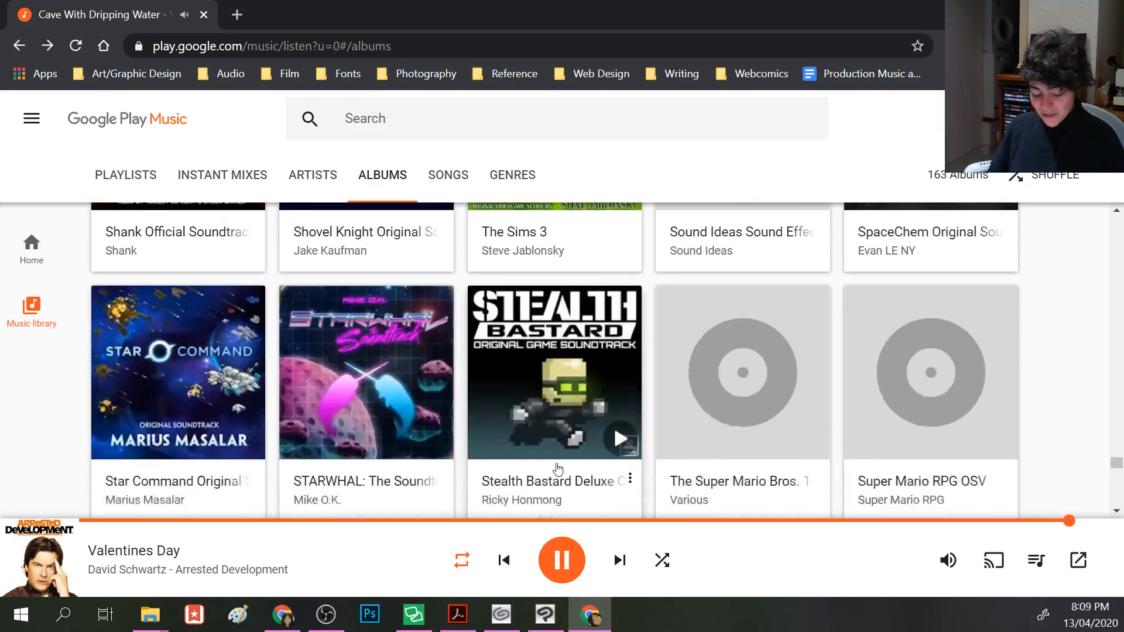
- Examine the remaining albums from the Super Mario titles to the end of the library
{"action": "scroll", "coordinate": [558, 468], "scroll_direction": "up", "scroll_amount": 3}
{"action": "scroll", "coordinate": [557, 469], "scroll_direction": "down", "scroll_amount": 3}
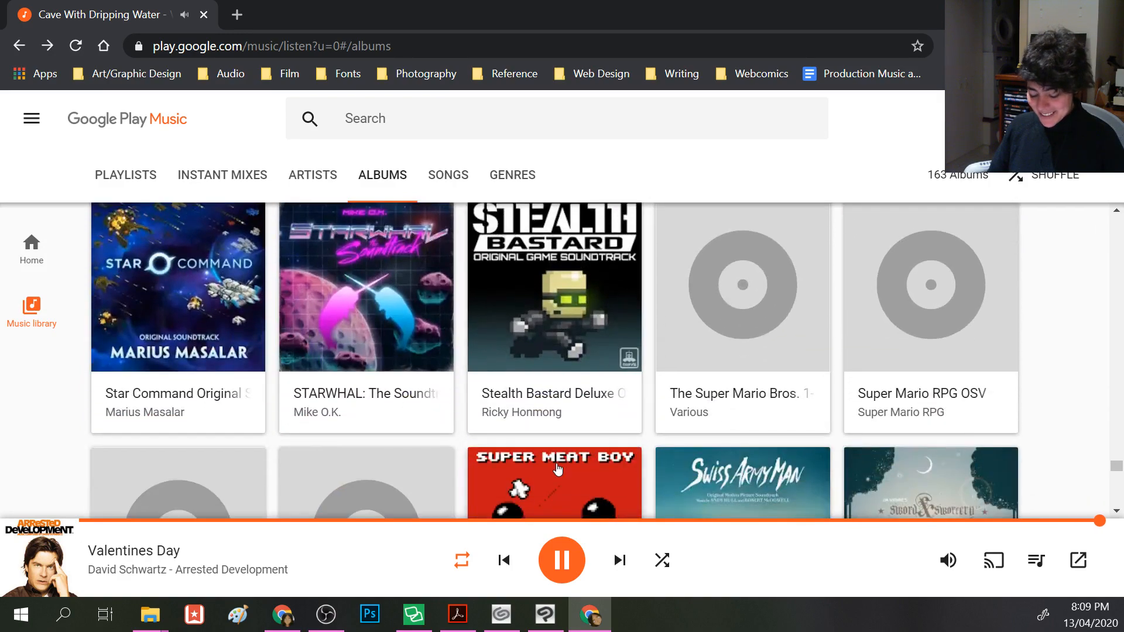
{"action": "scroll", "coordinate": [557, 469], "scroll_direction": "down", "scroll_amount": 3}
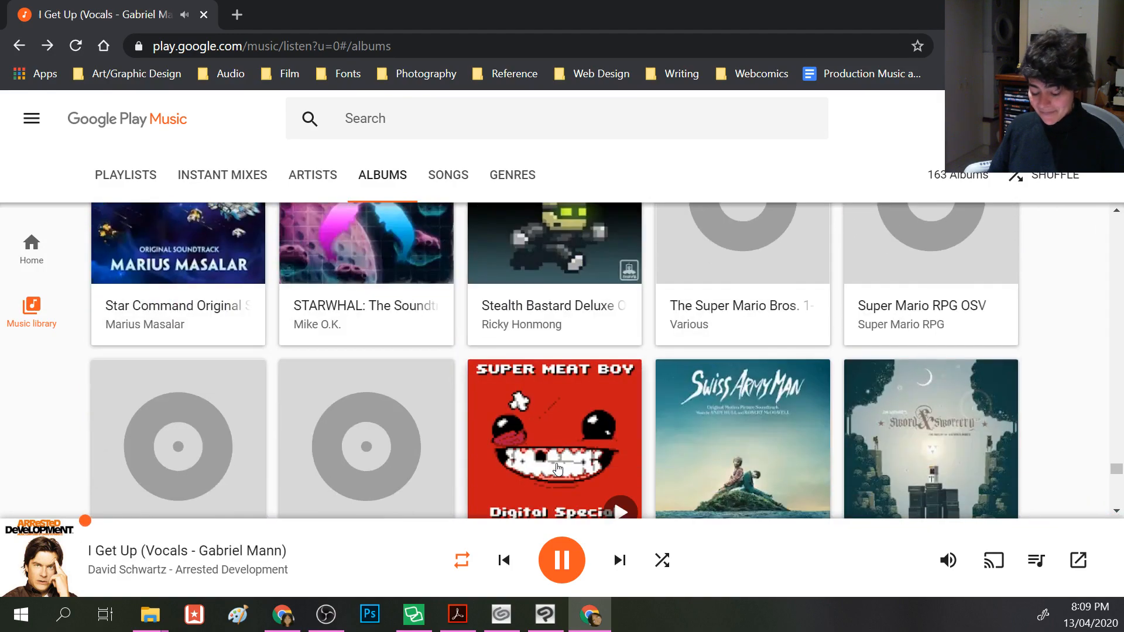
{"action": "scroll", "coordinate": [557, 467], "scroll_direction": "down", "scroll_amount": 2}
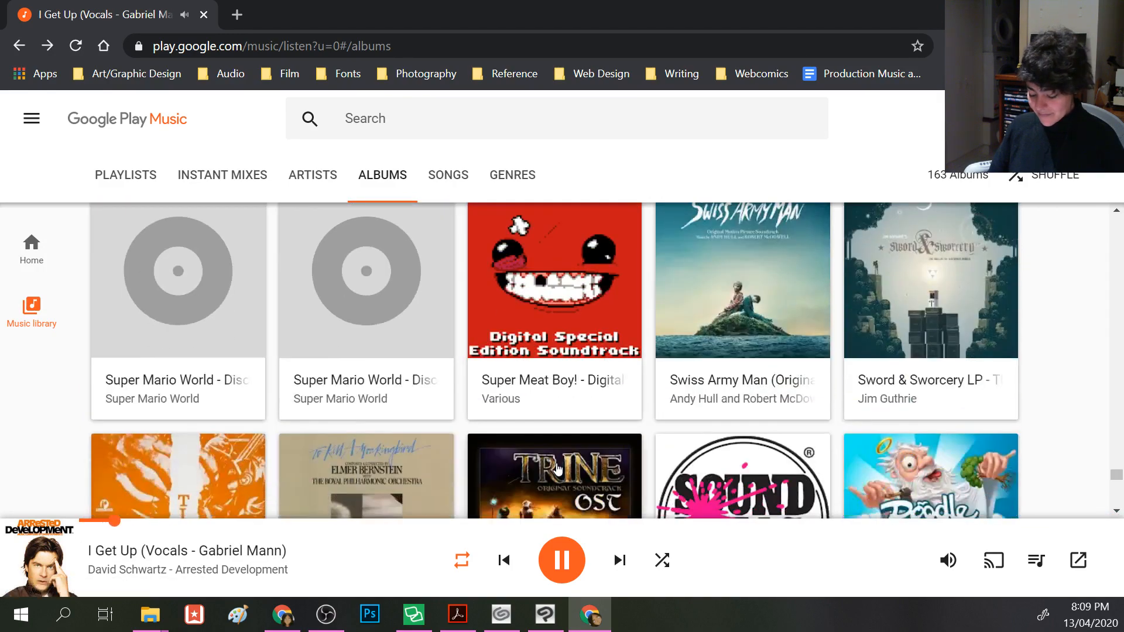
{"action": "scroll", "coordinate": [556, 467], "scroll_direction": "down", "scroll_amount": 3}
{"action": "scroll", "coordinate": [557, 469], "scroll_direction": "down", "scroll_amount": 1}
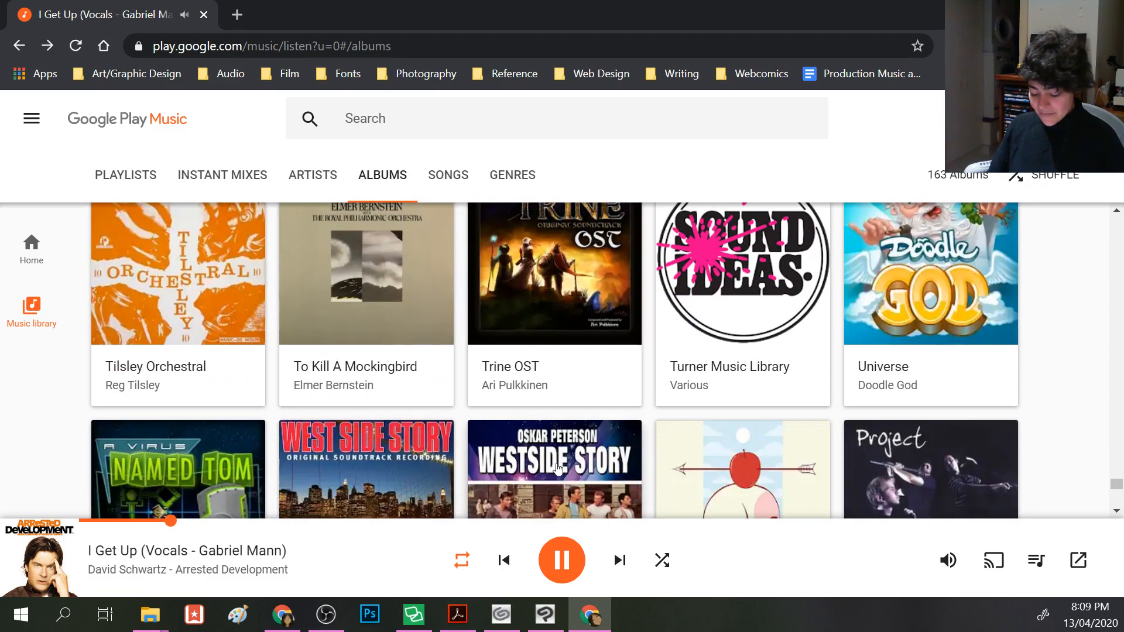
{"action": "scroll", "coordinate": [557, 469], "scroll_direction": "down", "scroll_amount": 1}
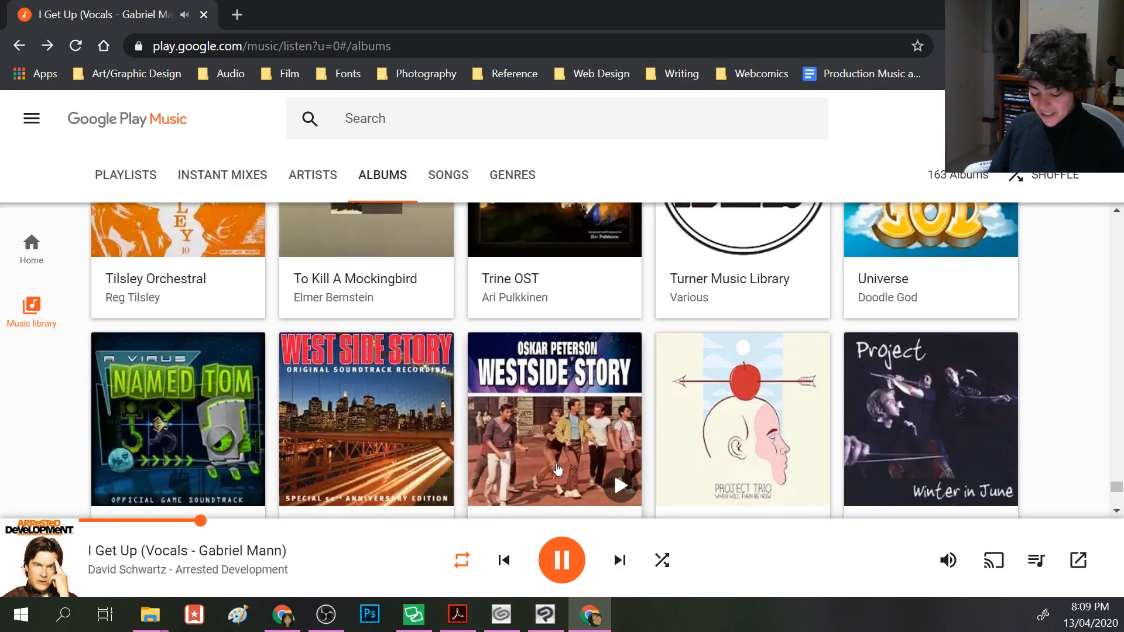
{"action": "scroll", "coordinate": [557, 469], "scroll_direction": "down", "scroll_amount": 1}
{"action": "scroll", "coordinate": [558, 469], "scroll_direction": "down", "scroll_amount": 3}
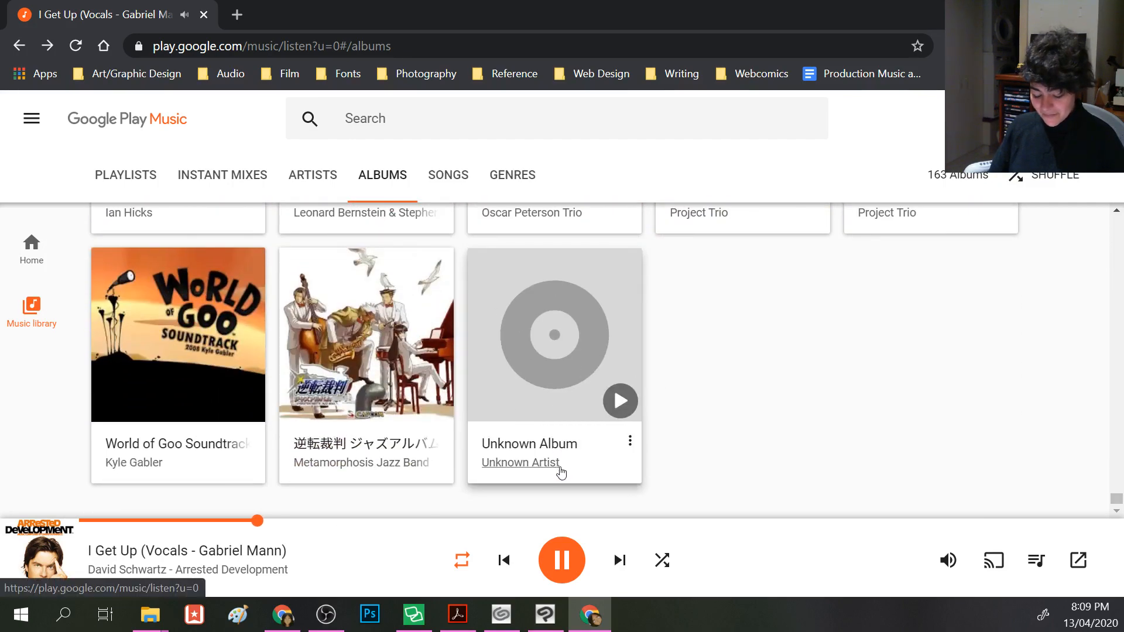
- Go back up to the Tilsley Orchestral album, open it and look down its track list past The Syndicate
{"action": "scroll", "coordinate": [561, 472], "scroll_direction": "up", "scroll_amount": 4}
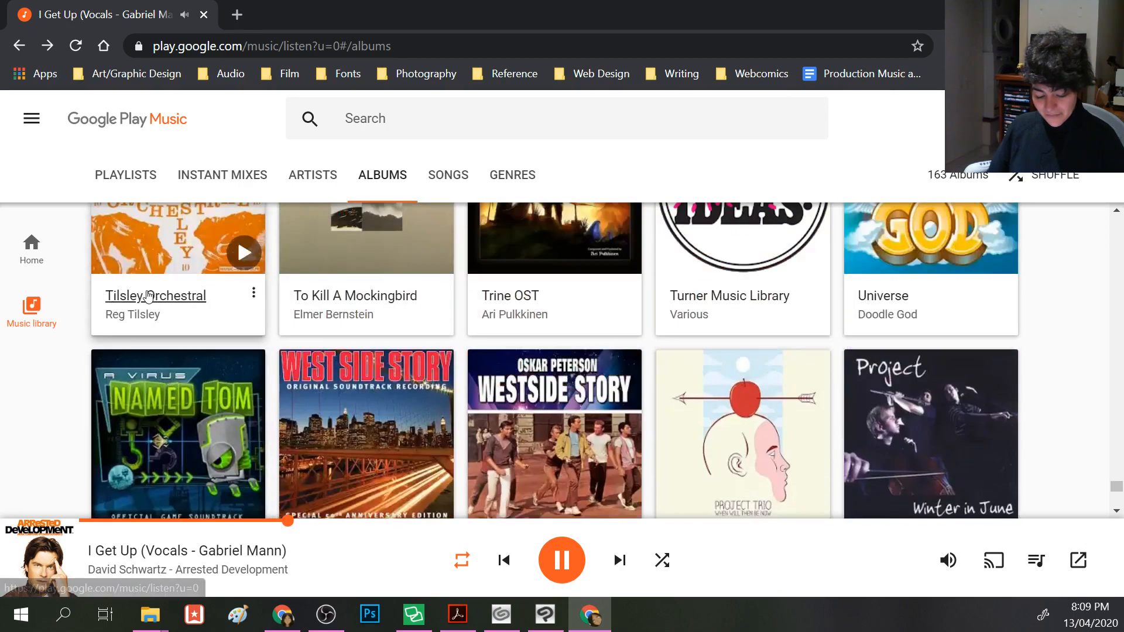
{"action": "left_click", "coordinate": [147, 298]}
{"action": "scroll", "coordinate": [170, 351], "scroll_direction": "down", "scroll_amount": 5}
{"action": "scroll", "coordinate": [182, 308], "scroll_direction": "down", "scroll_amount": 3}
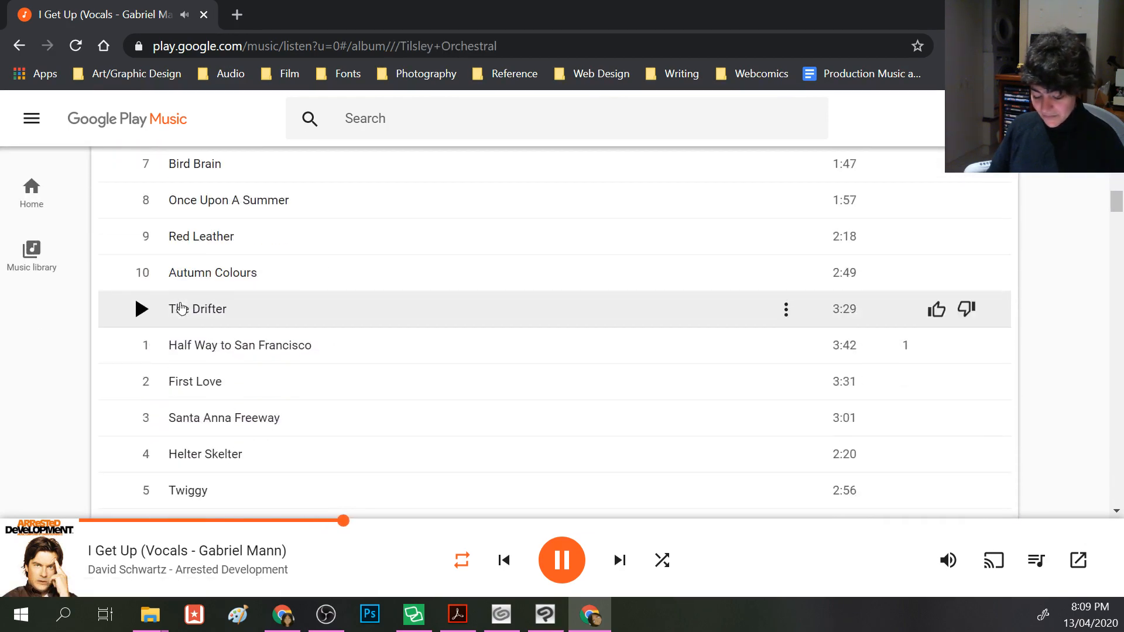
{"action": "scroll", "coordinate": [181, 309], "scroll_direction": "down", "scroll_amount": 9}
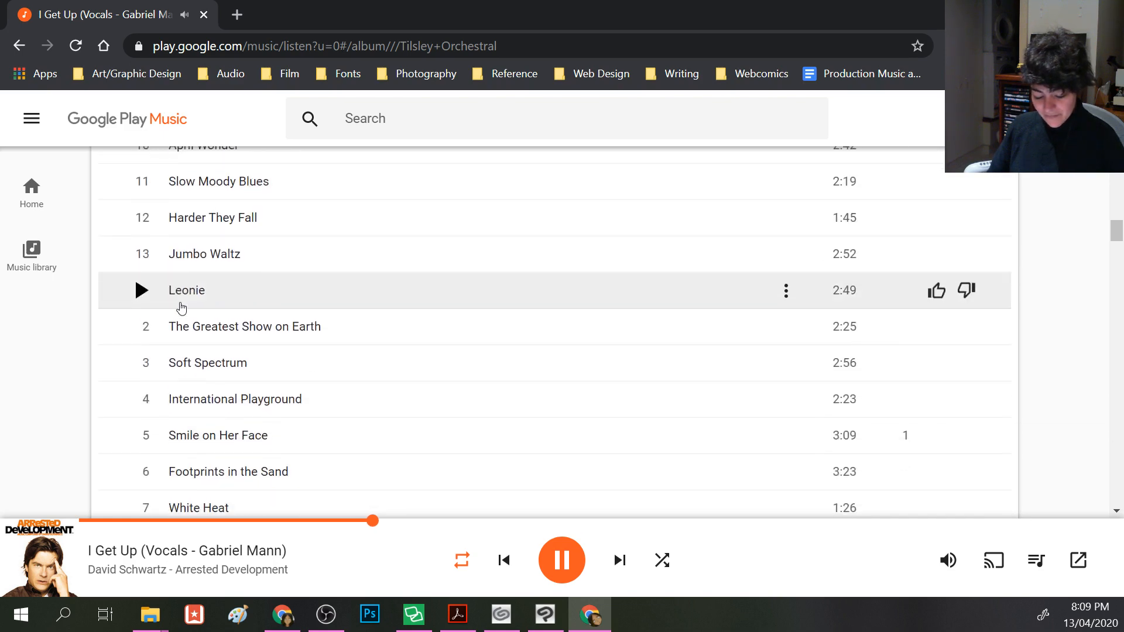
{"action": "scroll", "coordinate": [181, 308], "scroll_direction": "down", "scroll_amount": 7}
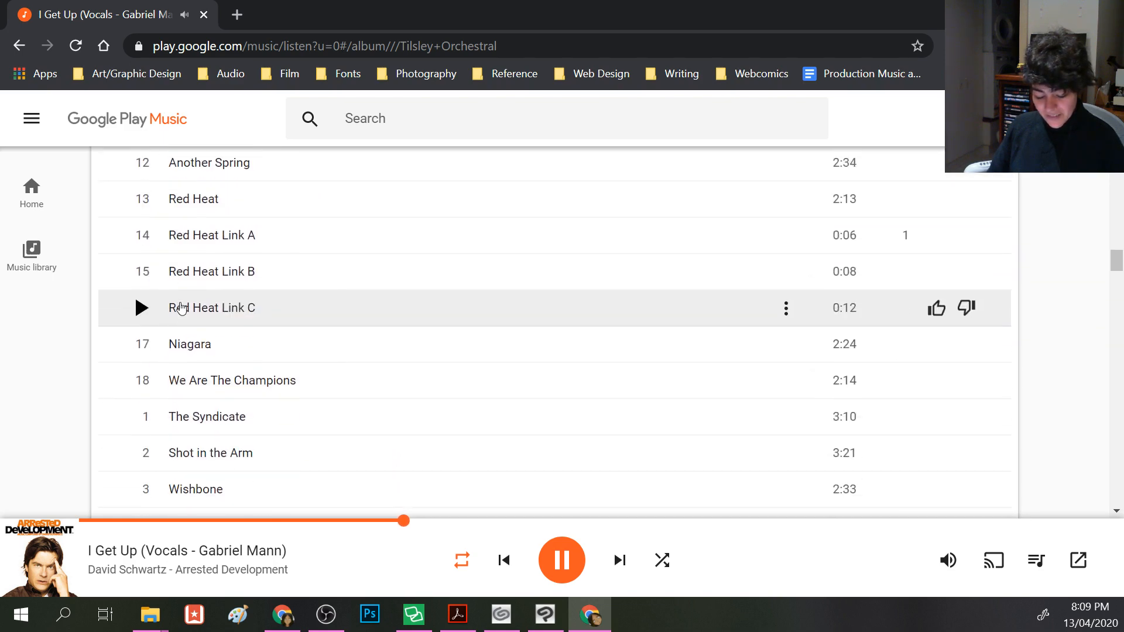
{"action": "scroll", "coordinate": [181, 308], "scroll_direction": "down", "scroll_amount": 6}
- Look through the Tilsley Orchestral track list from Tracy Baby down past the Comedy Set variations to Blue Eyes
{"action": "scroll", "coordinate": [181, 309], "scroll_direction": "up", "scroll_amount": 20}
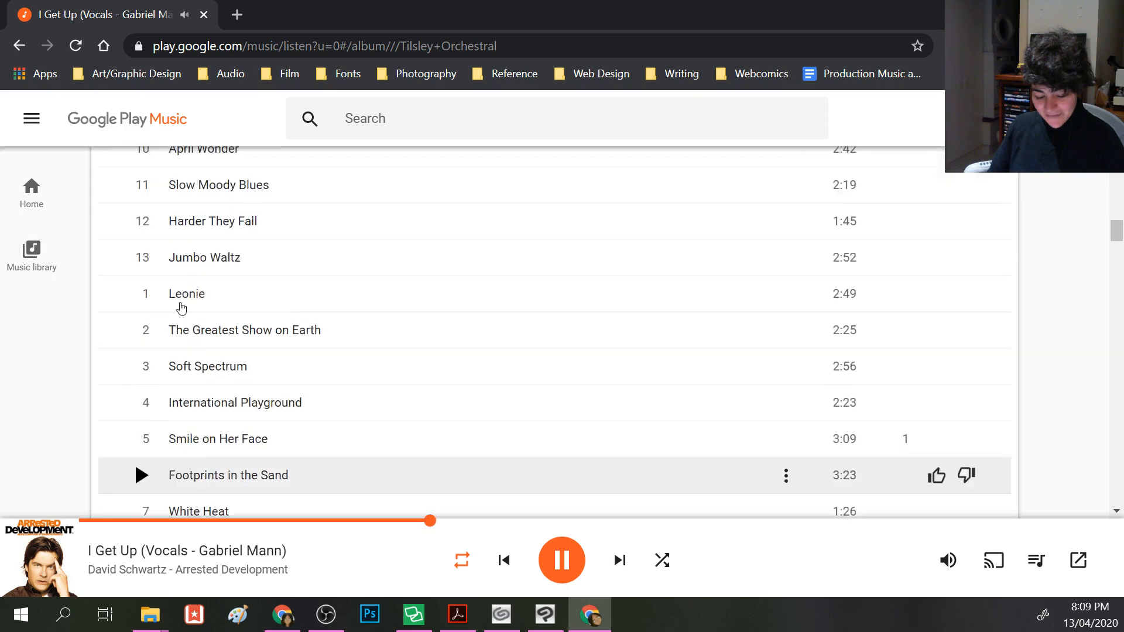
{"action": "scroll", "coordinate": [181, 308], "scroll_direction": "up", "scroll_amount": 3}
{"action": "scroll", "coordinate": [183, 308], "scroll_direction": "down", "scroll_amount": 20}
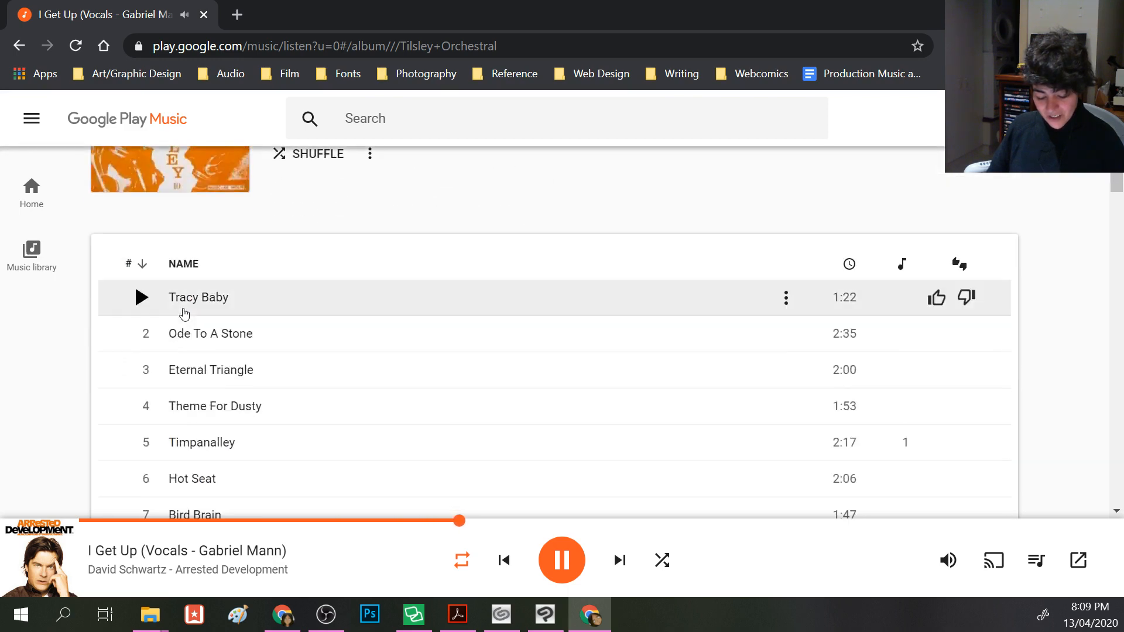
{"action": "scroll", "coordinate": [184, 315], "scroll_direction": "down", "scroll_amount": 20}
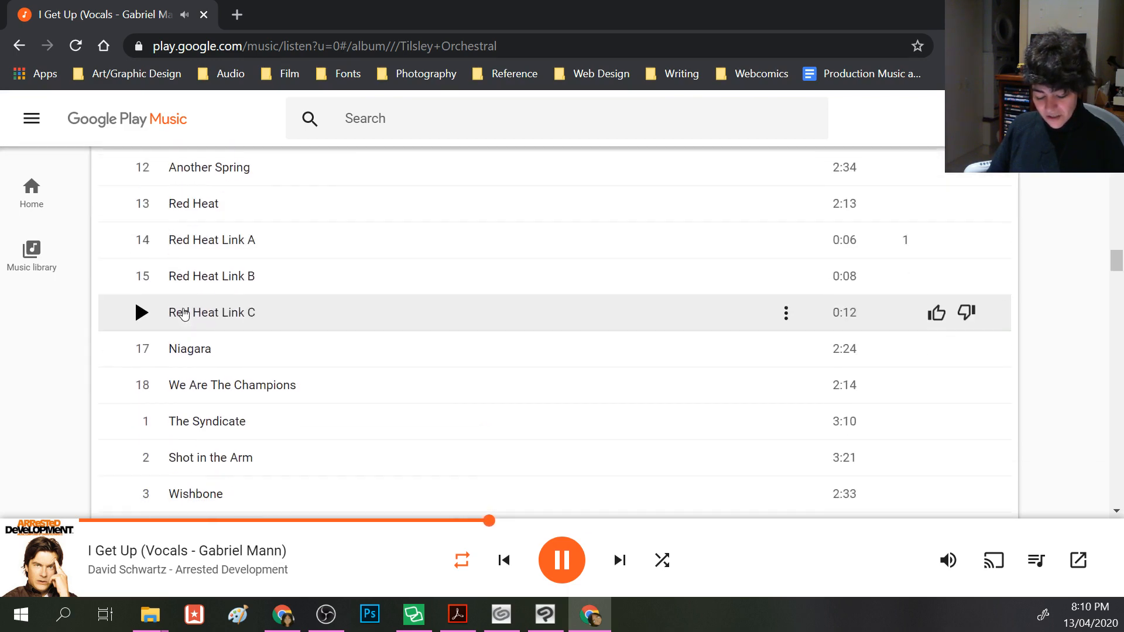
{"action": "scroll", "coordinate": [184, 315], "scroll_direction": "down", "scroll_amount": 20}
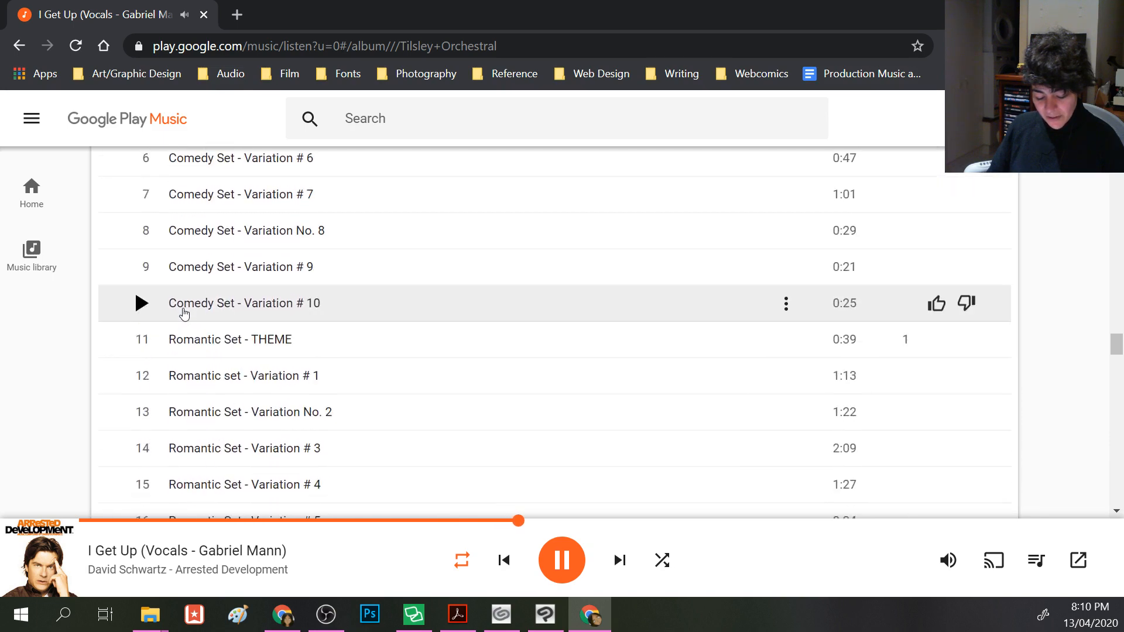
{"action": "scroll", "coordinate": [183, 314], "scroll_direction": "down", "scroll_amount": 20}
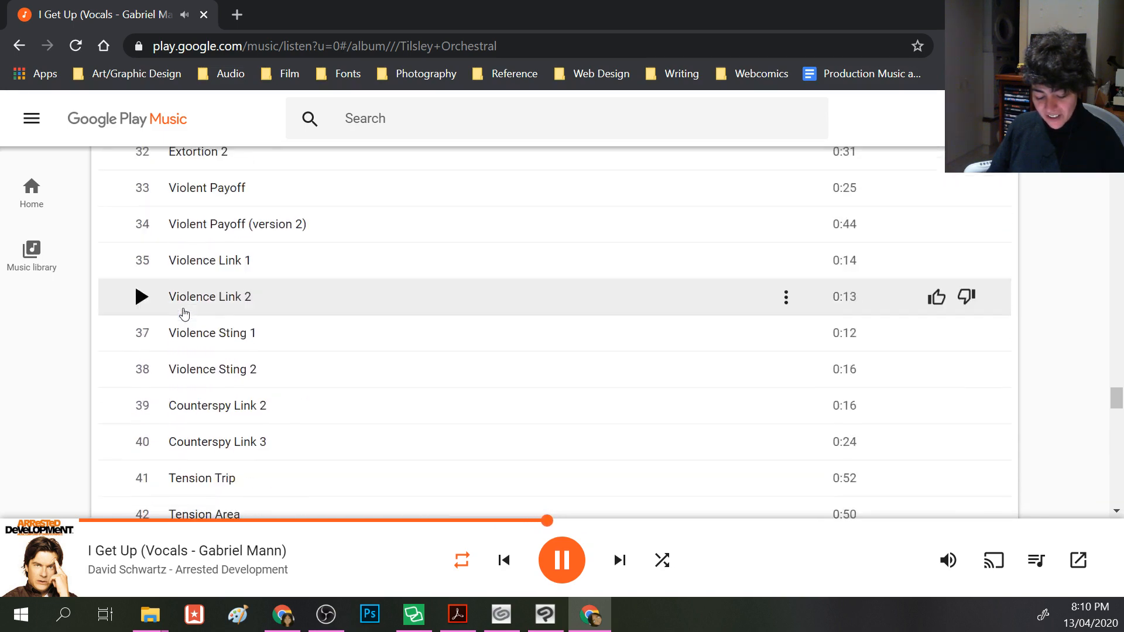
{"action": "scroll", "coordinate": [183, 314], "scroll_direction": "down", "scroll_amount": 15}
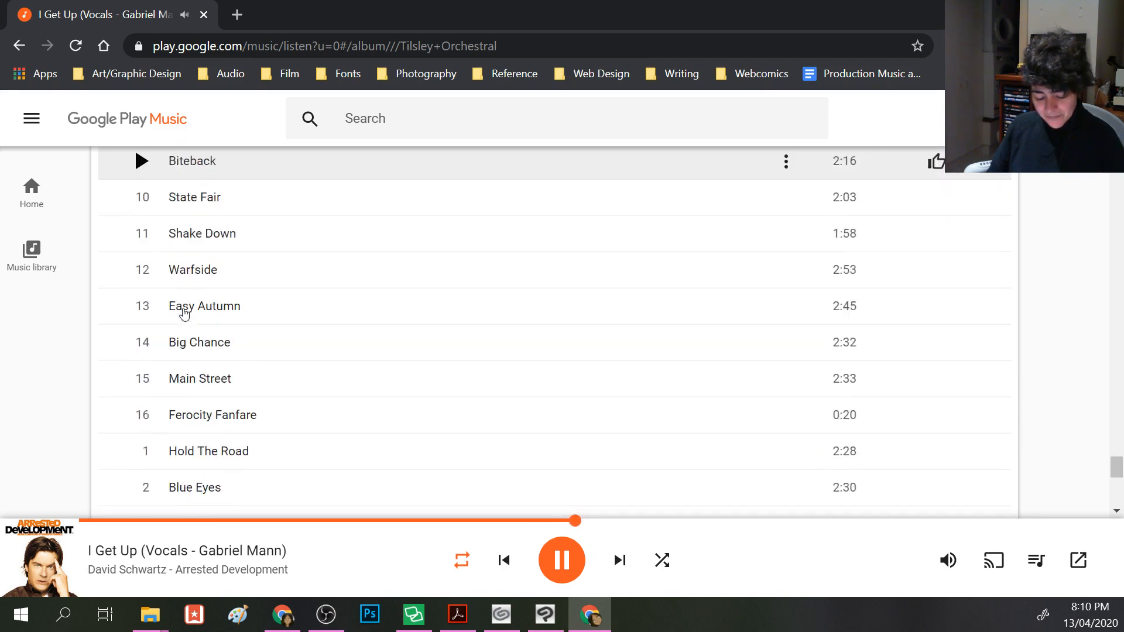
- Return to the albums, open the Turner Music Library album and look at its first tracks
{"action": "left_click", "coordinate": [18, 45]}
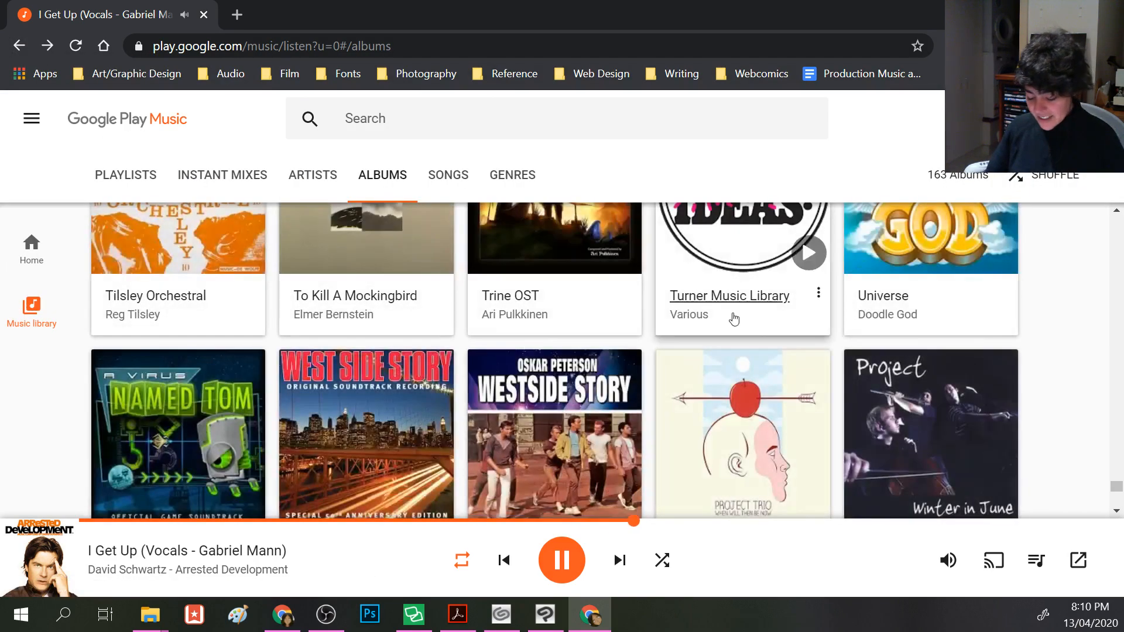
{"action": "left_click", "coordinate": [726, 297]}
{"action": "scroll", "coordinate": [434, 302], "scroll_direction": "down", "scroll_amount": 3}
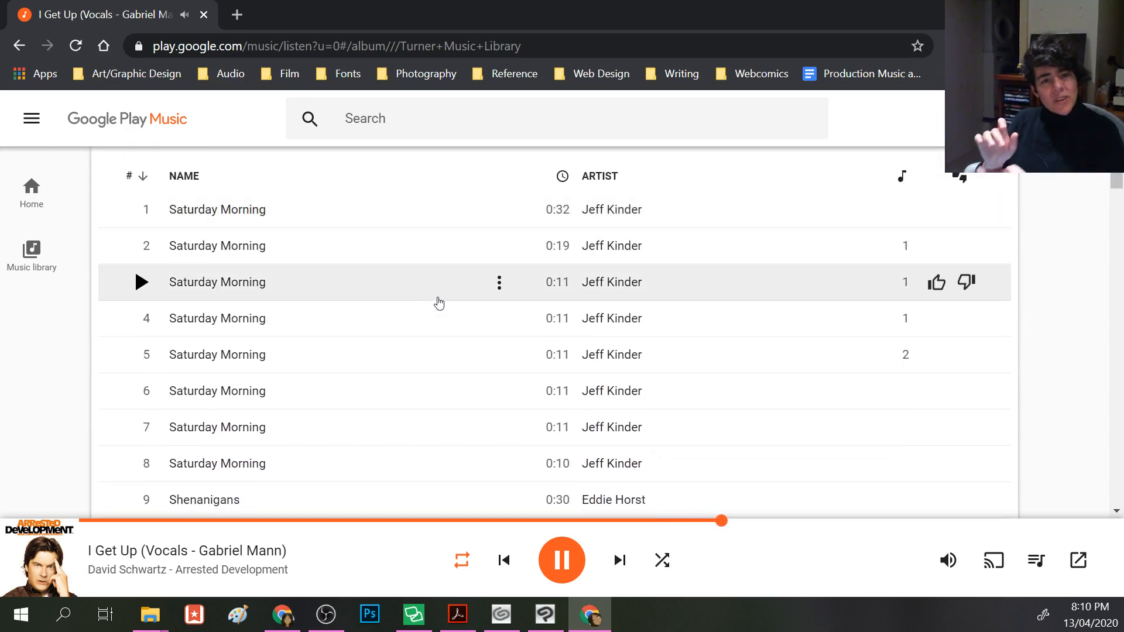
- Search the music library for "blues" and play the song Slow Moody Blues
{"action": "left_click", "coordinate": [422, 121]}
{"action": "type", "text": "blues"}
{"action": "key", "text": "Return"}
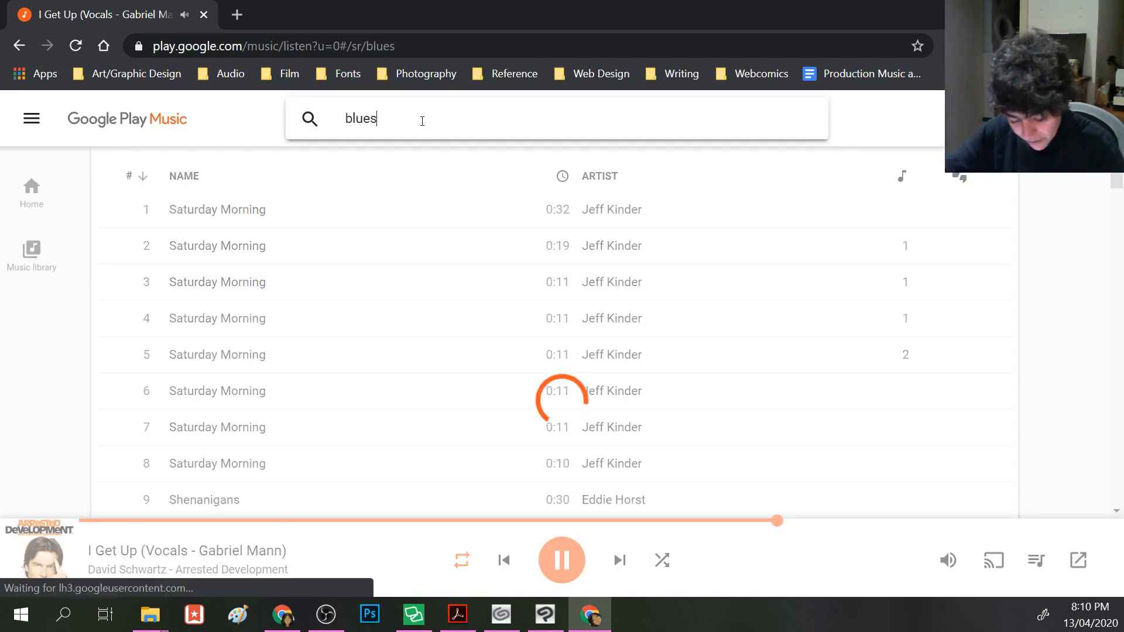
{"action": "scroll", "coordinate": [263, 384], "scroll_direction": "down", "scroll_amount": 9}
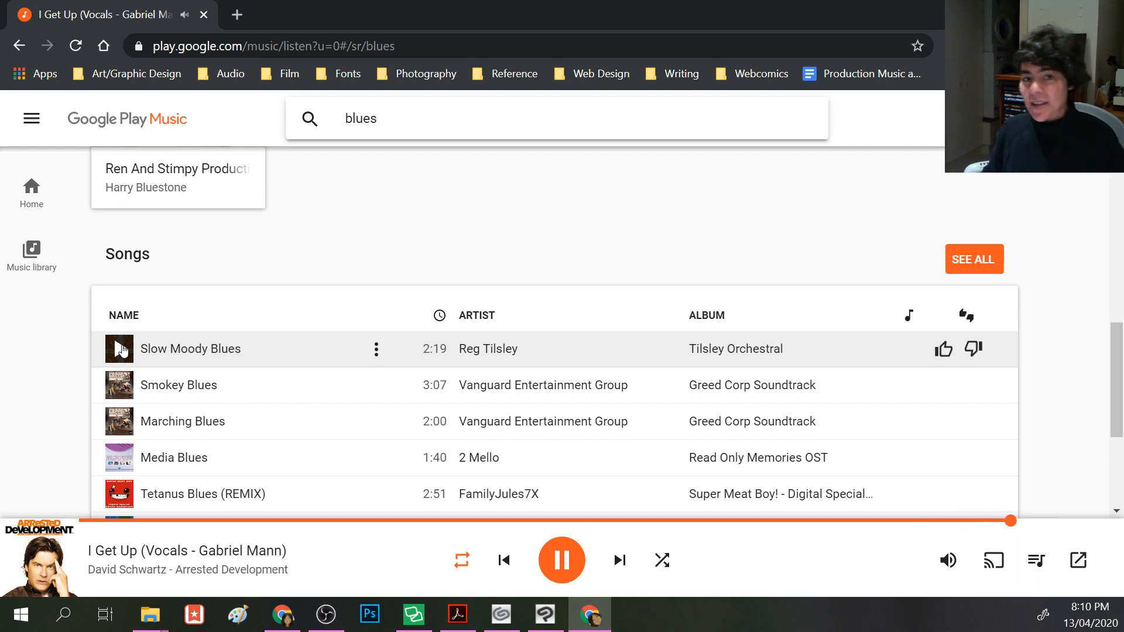
{"action": "left_click", "coordinate": [121, 350]}
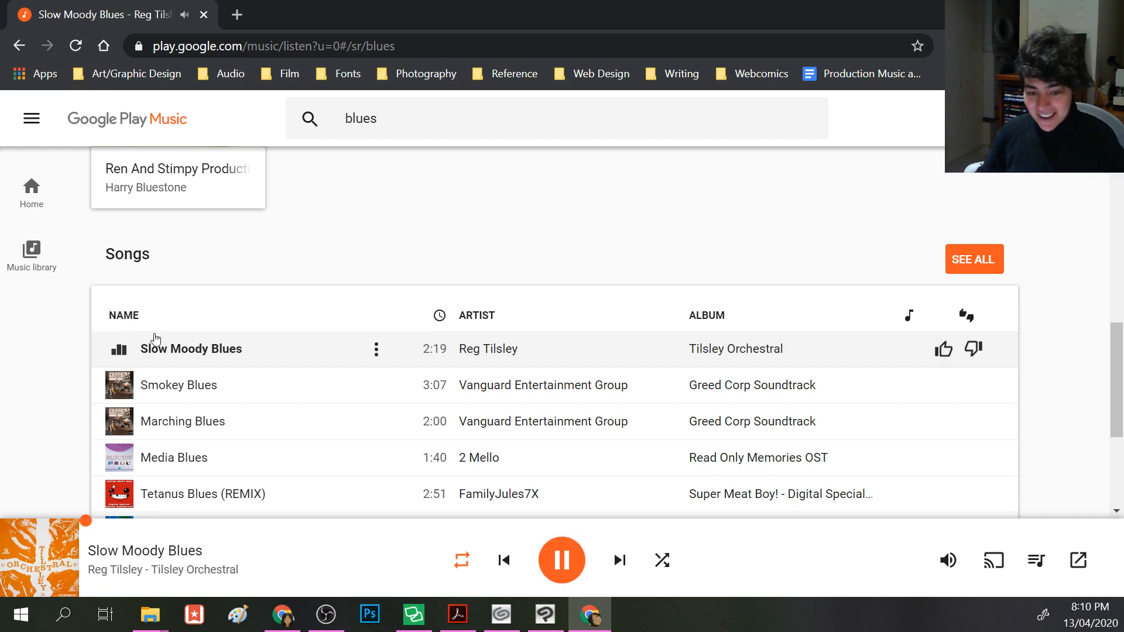
- Switch to Clip Studio Paint, add a new layer above Layer 5 in Frame 4 and move the Line Drawing layer above it
{"action": "mouse_move", "coordinate": [311, 524]}
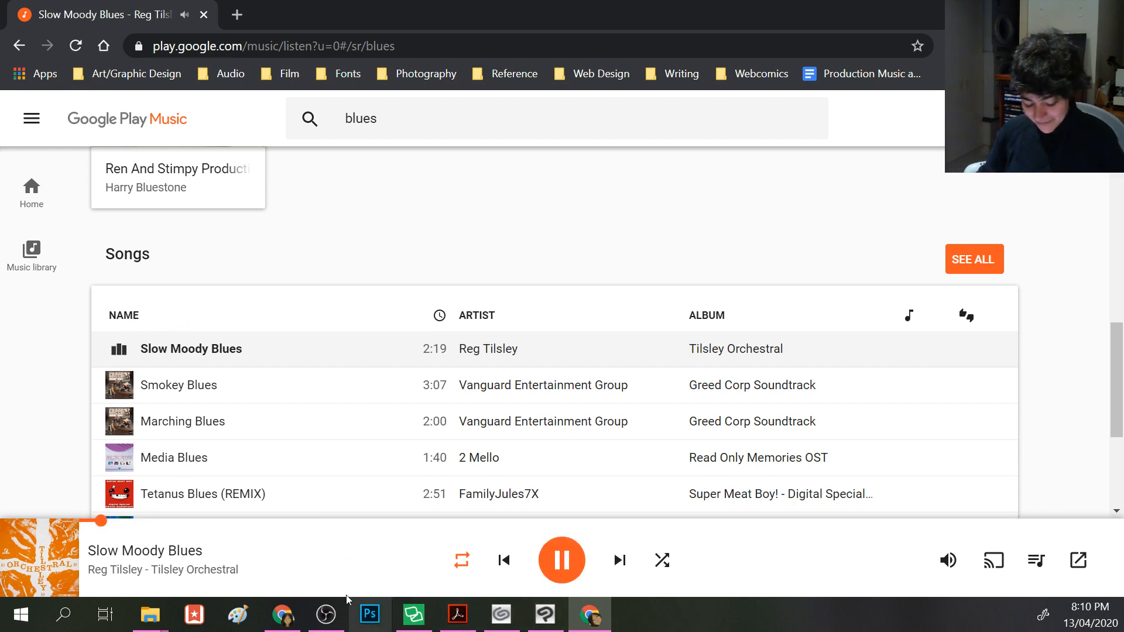
{"action": "left_click", "coordinate": [545, 615]}
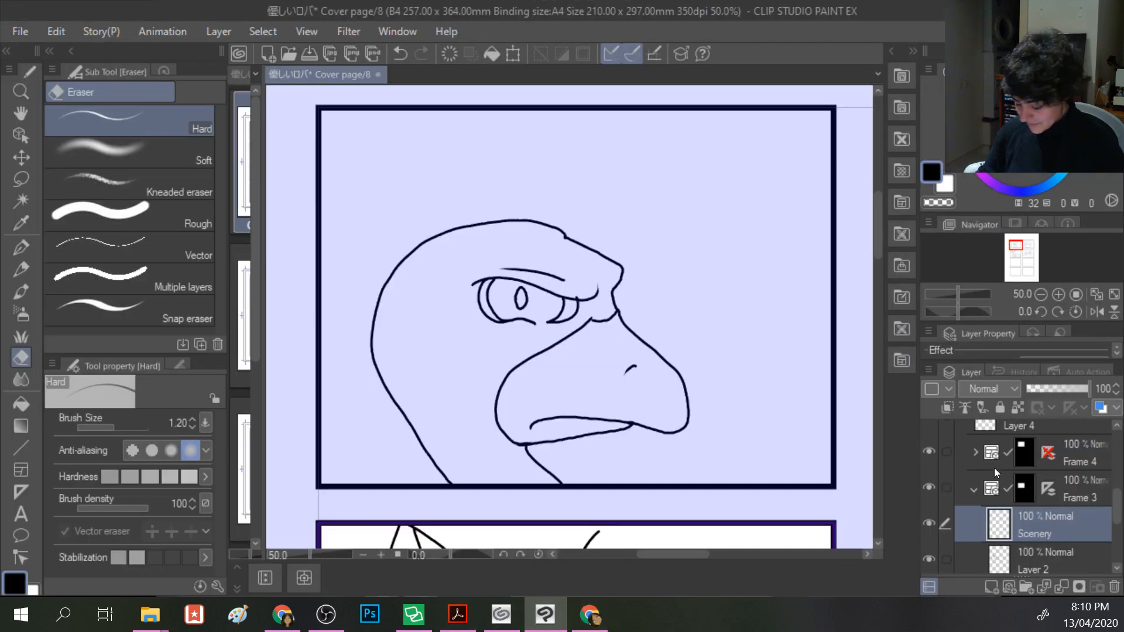
{"action": "scroll", "coordinate": [1007, 476], "scroll_direction": "up", "scroll_amount": 1}
{"action": "left_click", "coordinate": [995, 477]}
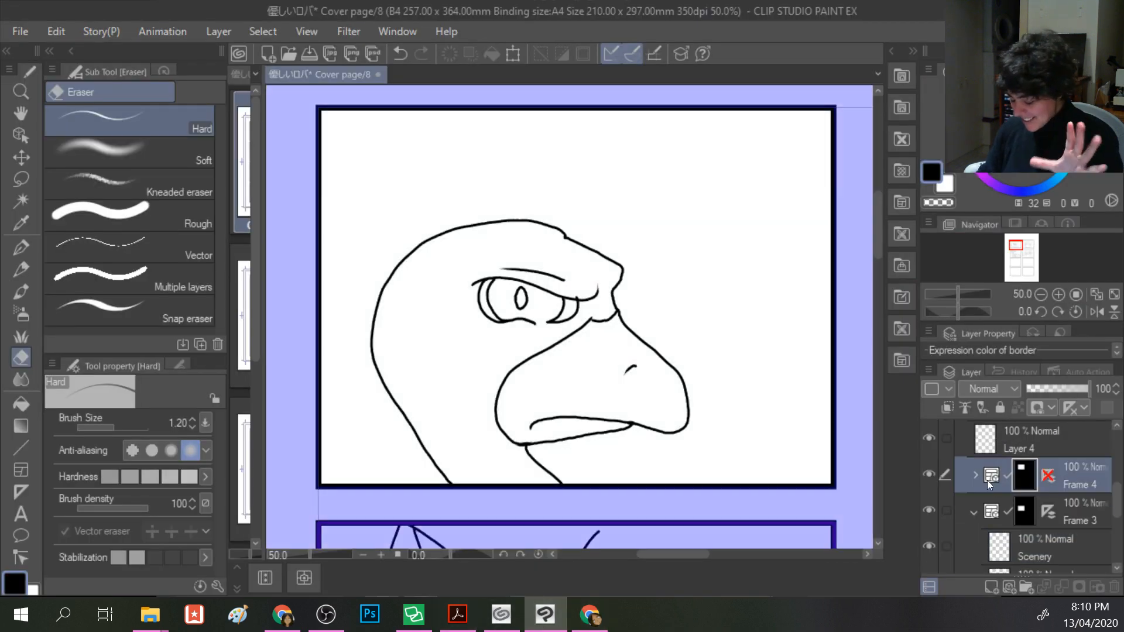
{"action": "left_click", "coordinate": [974, 474]}
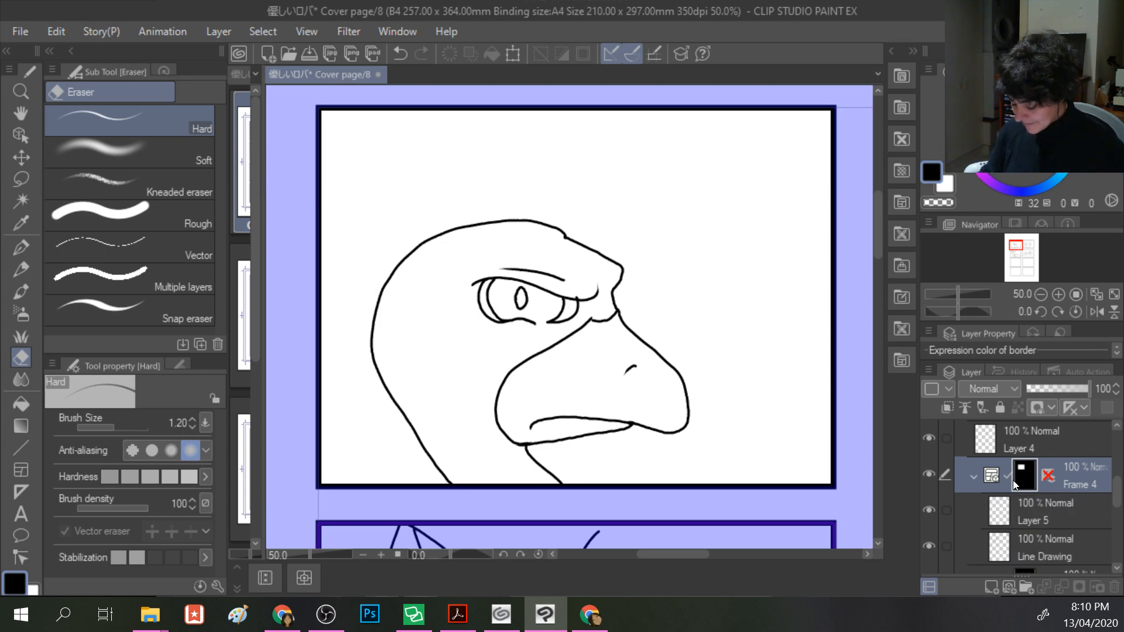
{"action": "left_click", "coordinate": [1034, 520]}
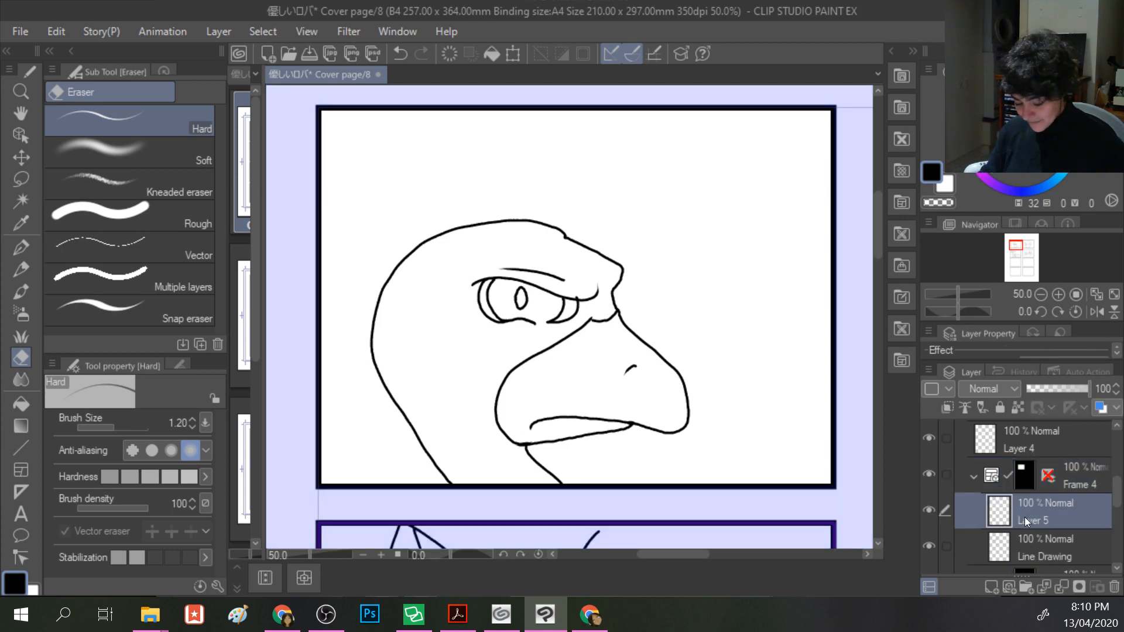
{"action": "left_click", "coordinate": [995, 588]}
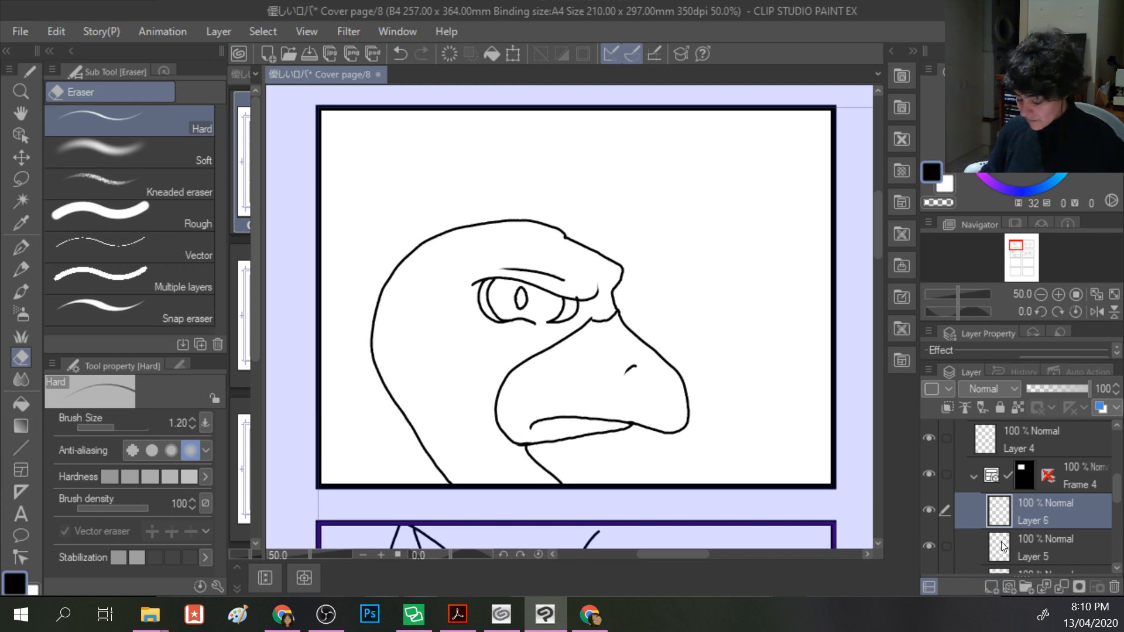
{"action": "scroll", "coordinate": [1001, 542], "scroll_direction": "down", "scroll_amount": 1}
{"action": "left_click_drag", "start_coordinate": [1000, 553], "coordinate": [1006, 479]}
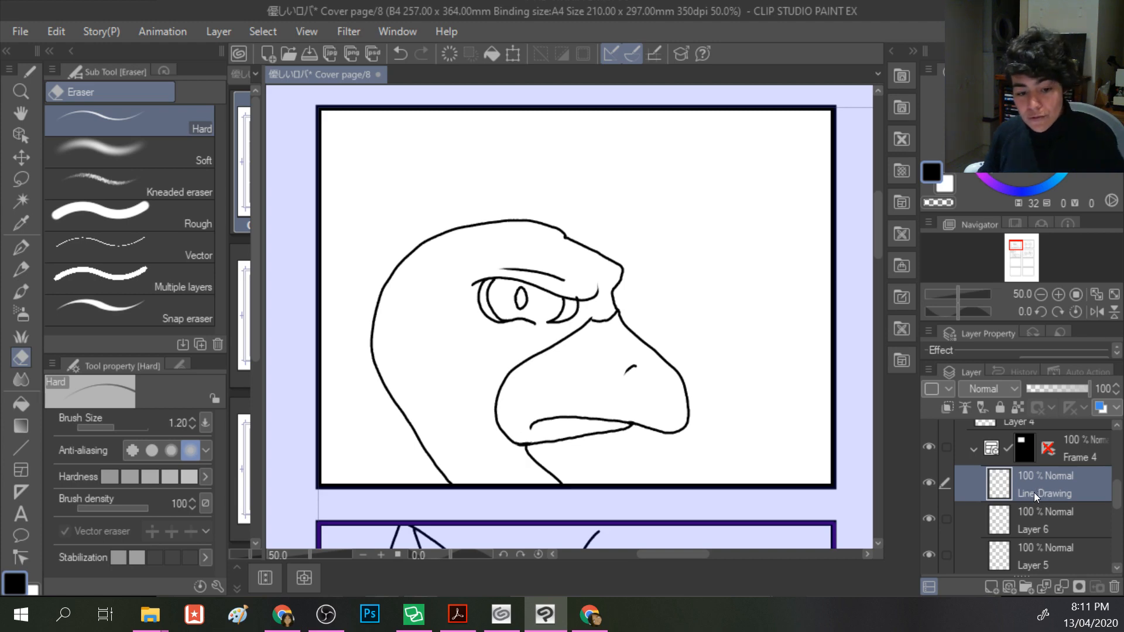
{"action": "mouse_move", "coordinate": [964, 490]}
{"action": "left_mouse_down"}
{"action": "mouse_move", "coordinate": [974, 500]}
{"action": "mouse_move", "coordinate": [977, 490]}
{"action": "mouse_move", "coordinate": [979, 560]}
{"action": "mouse_move", "coordinate": [990, 569]}
{"action": "mouse_move", "coordinate": [992, 506]}
{"action": "mouse_move", "coordinate": [1023, 500]}
{"action": "left_mouse_up"}
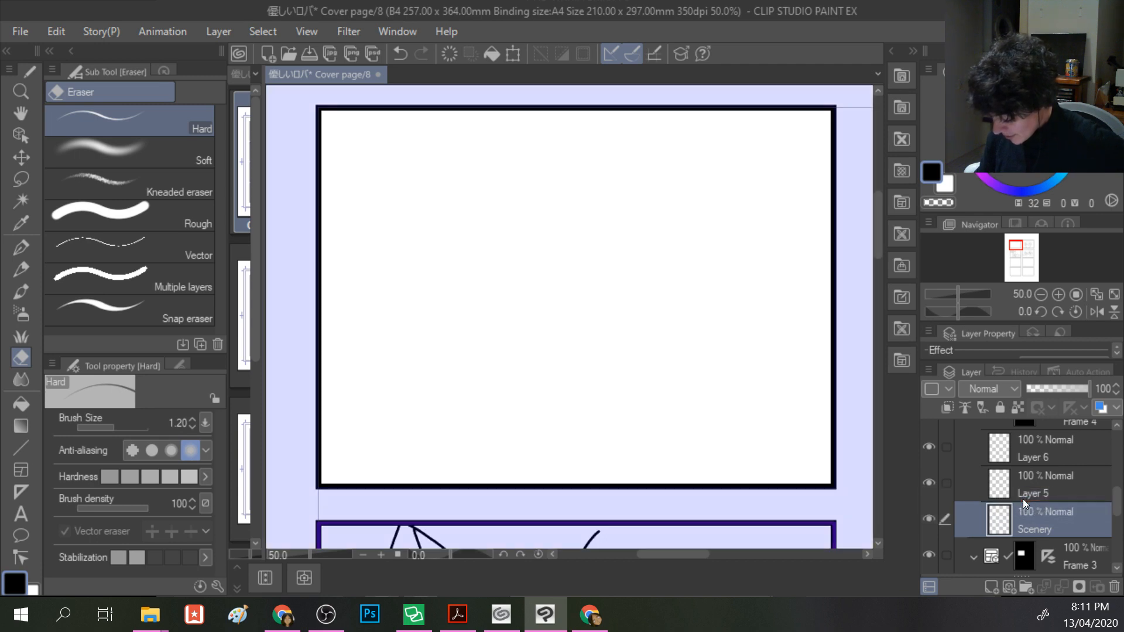
{"action": "left_click", "coordinate": [1006, 451]}
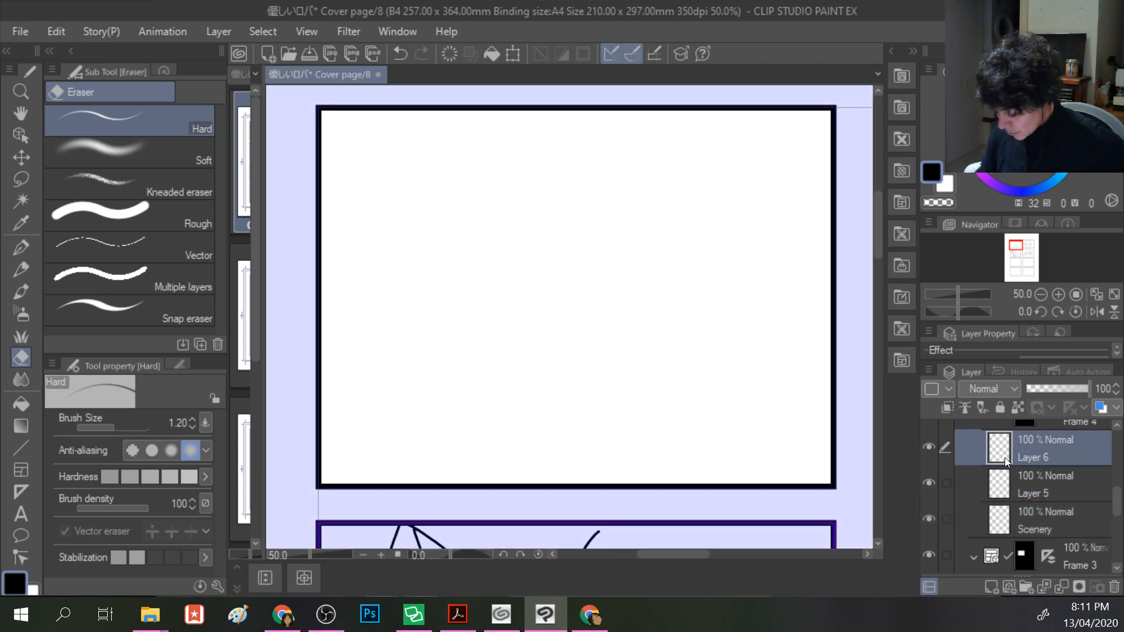
{"action": "scroll", "coordinate": [1004, 457], "scroll_direction": "up", "scroll_amount": 1}
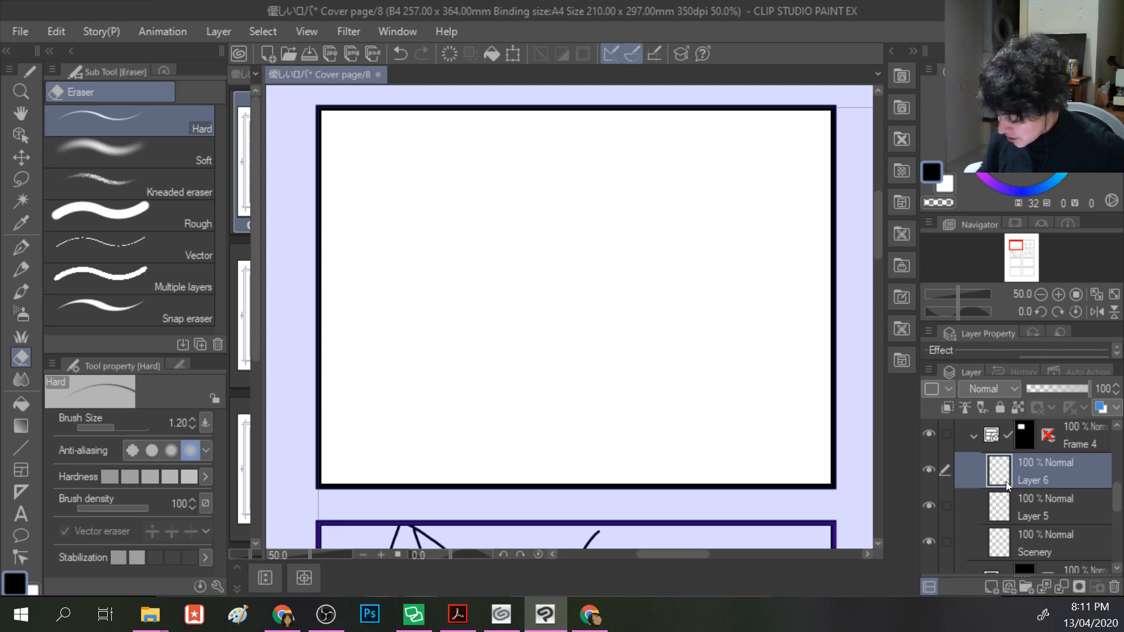
{"action": "left_click", "coordinate": [926, 467]}
{"action": "left_click", "coordinate": [926, 467]}
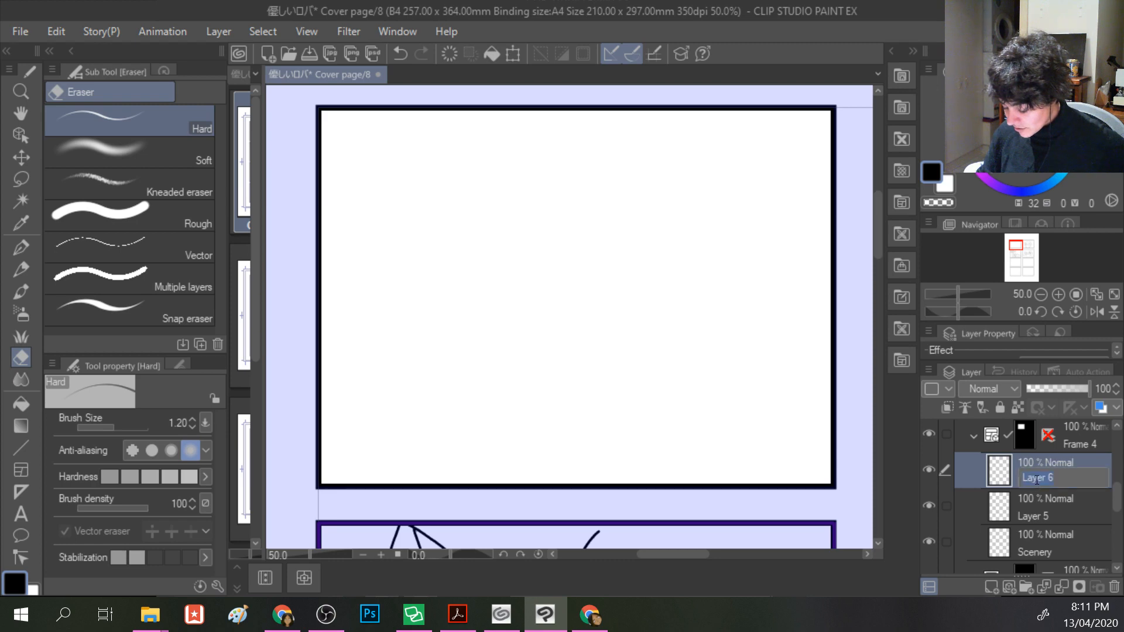
{"action": "left_click_drag", "start_coordinate": [1032, 550], "coordinate": [1024, 465]}
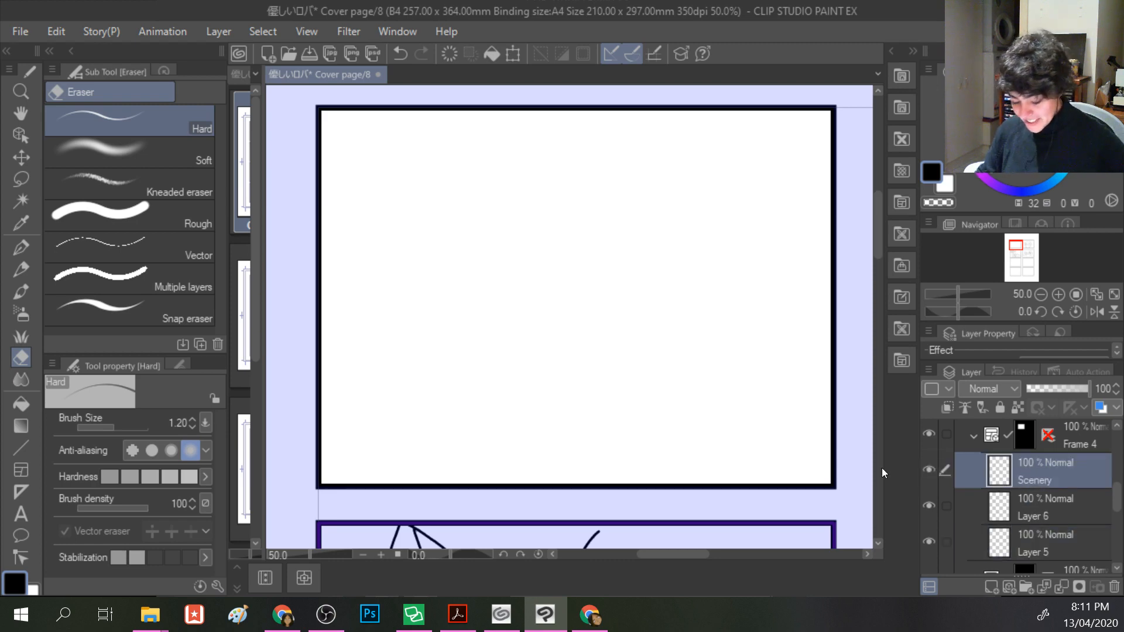
{"action": "key", "text": "ctrl+z"}
{"action": "key", "text": "ctrl+z"}
{"action": "key", "text": "ctrl+z"}
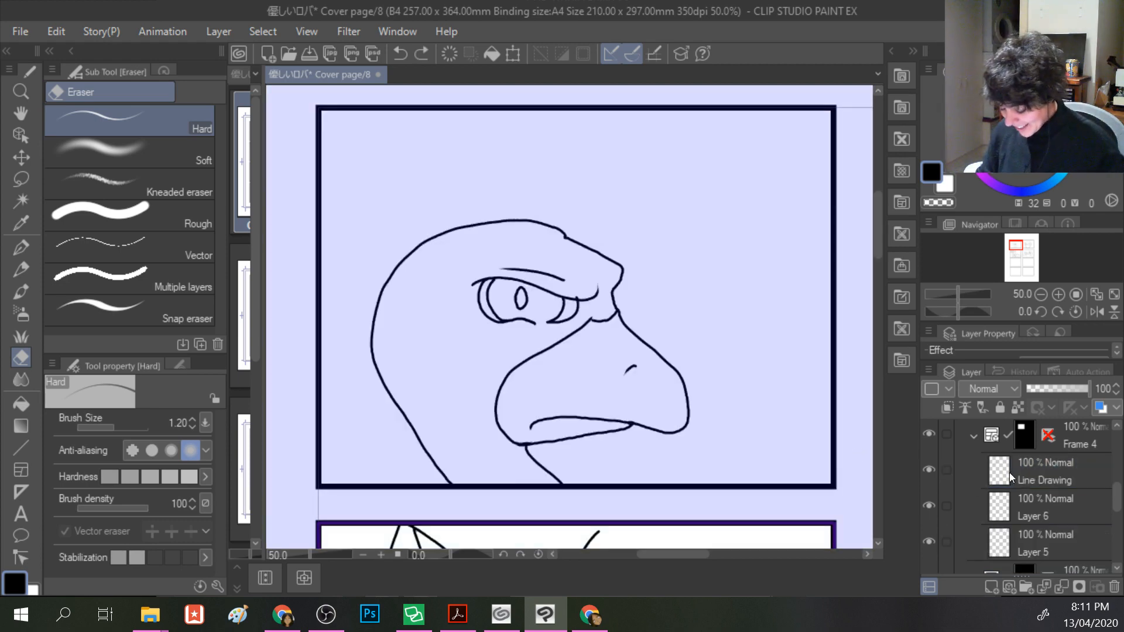
- Move the Line Drawing layer between Layer 6 and Layer 5 inside Frame 4
{"action": "left_click", "coordinate": [957, 472]}
{"action": "left_click", "coordinate": [931, 469]}
{"action": "left_click", "coordinate": [931, 469]}
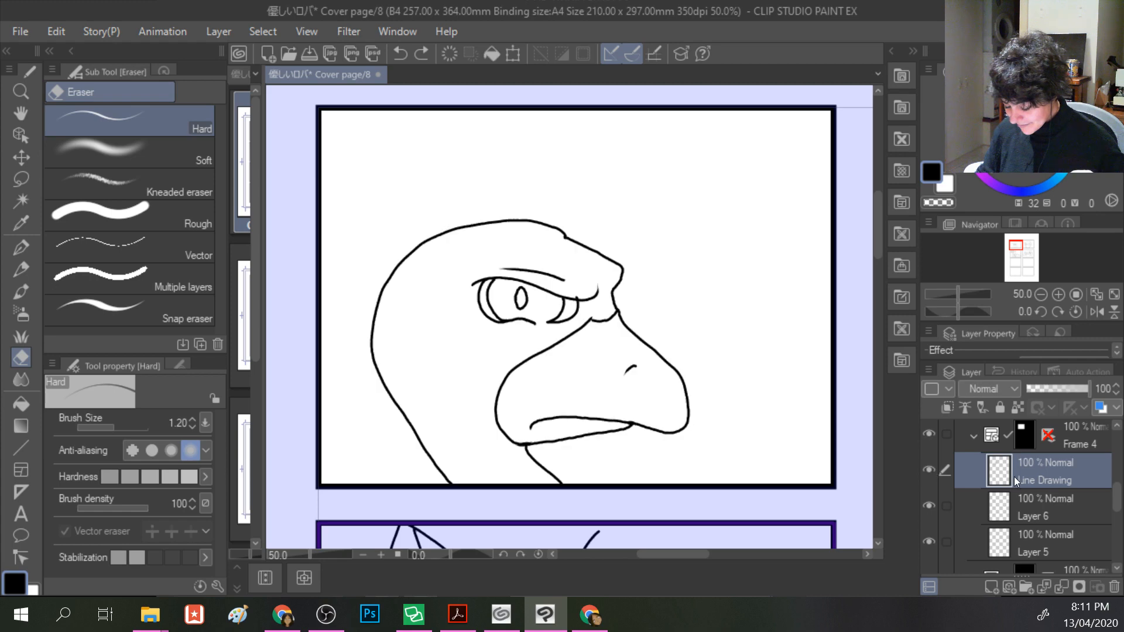
{"action": "left_click_drag", "start_coordinate": [997, 471], "coordinate": [1019, 518]}
- Rename Layer 6 in Frame 4 as Black
{"action": "left_click", "coordinate": [1030, 479]}
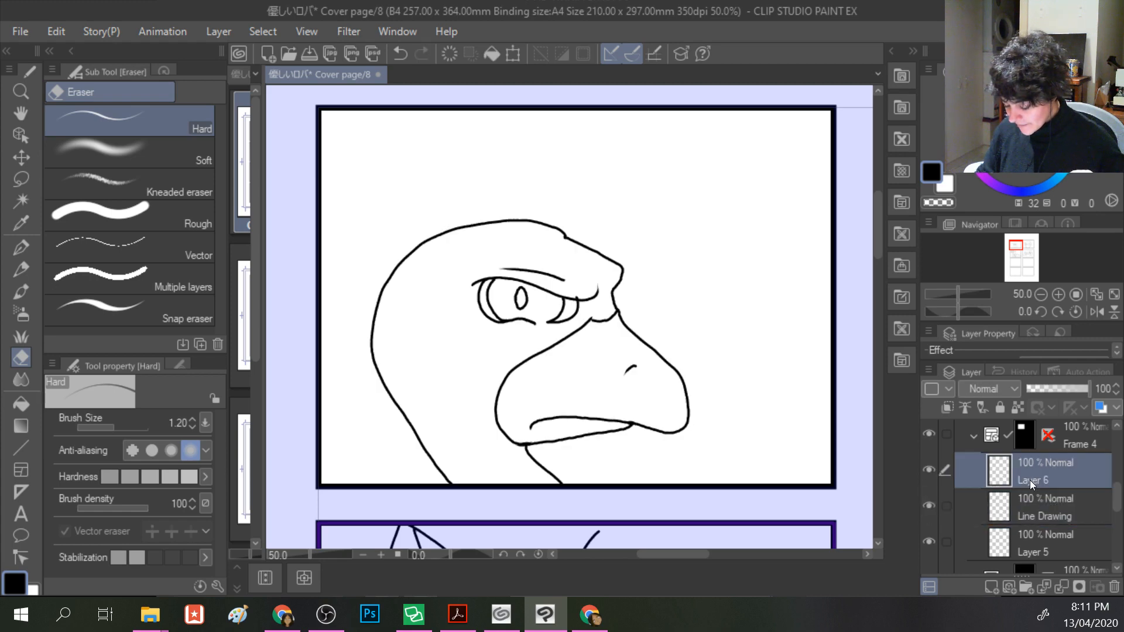
{"action": "double_click", "coordinate": [1030, 480]}
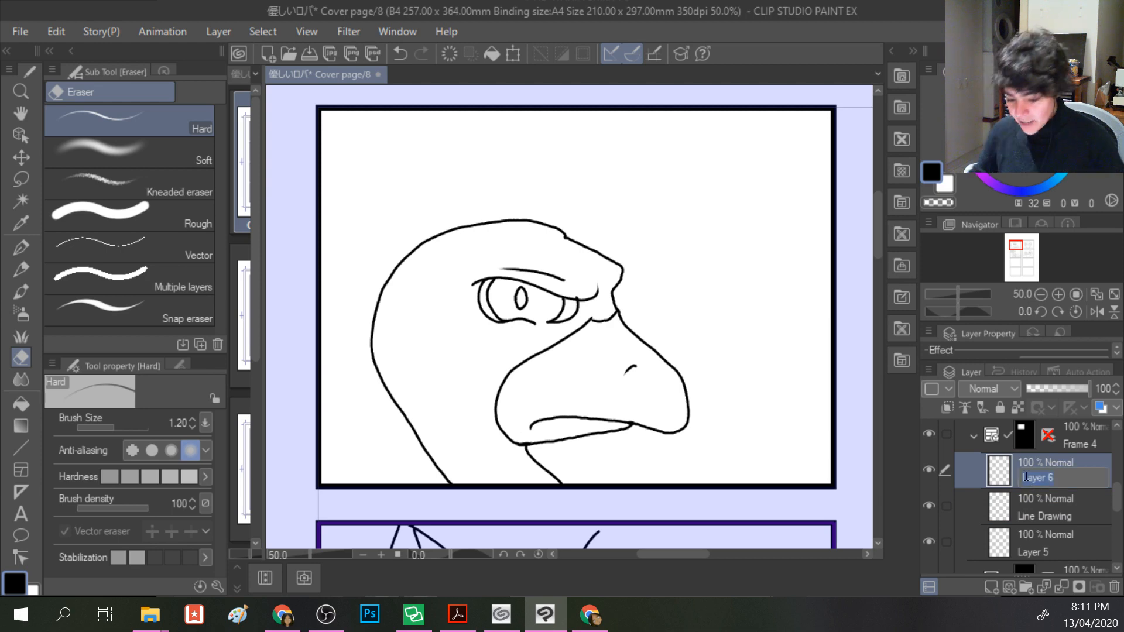
{"action": "type", "text": "Black"}
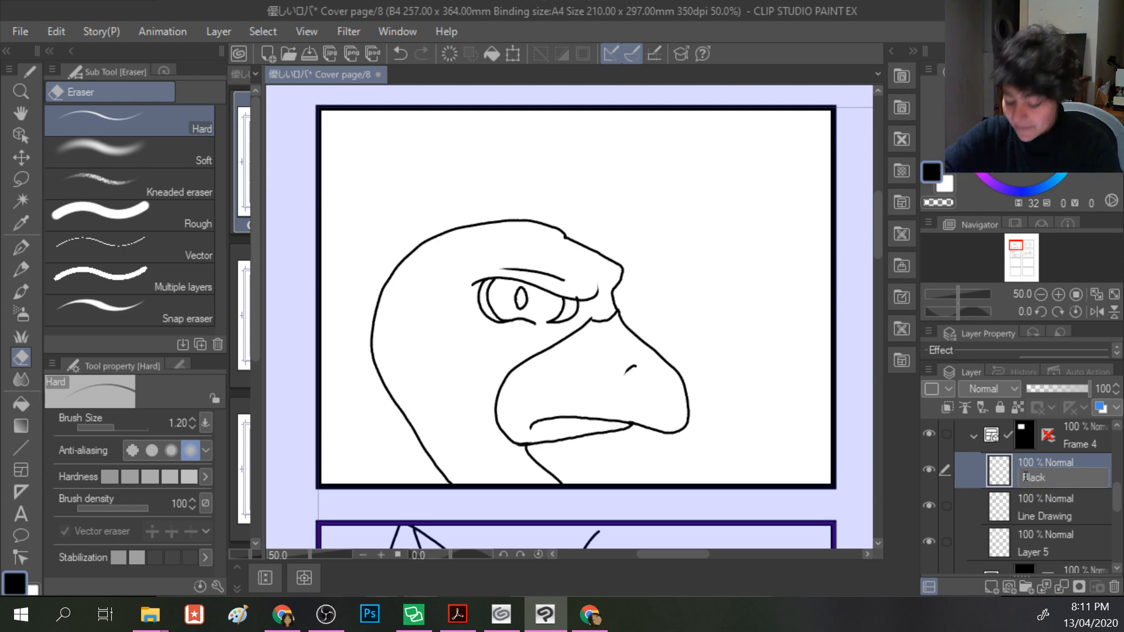
{"action": "key", "text": "Return"}
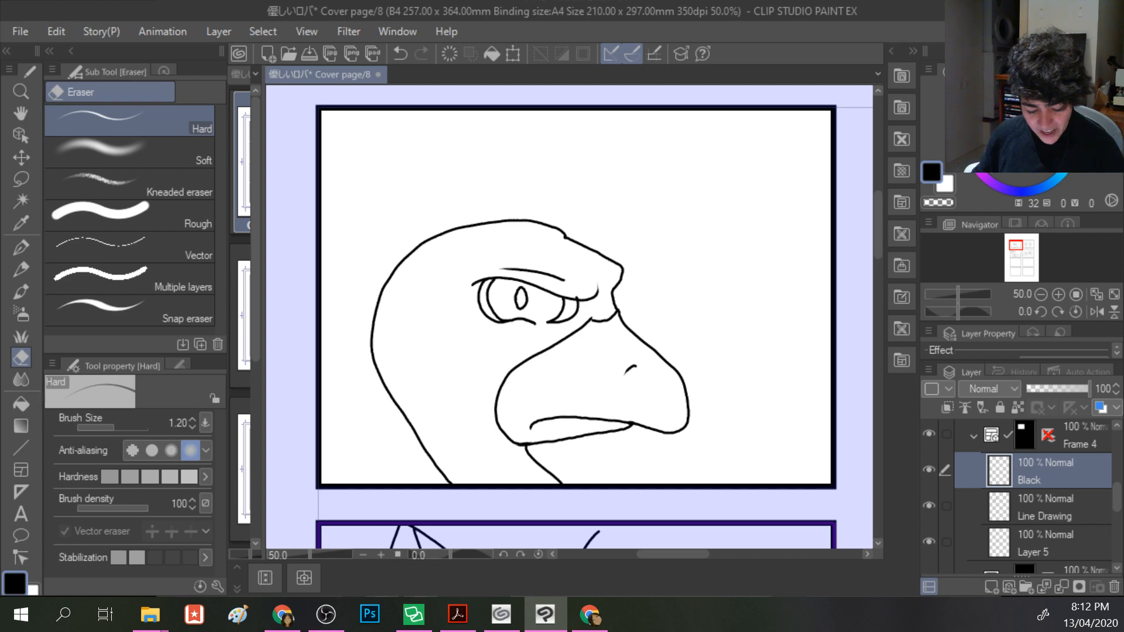
{"action": "left_click", "coordinate": [23, 136]}
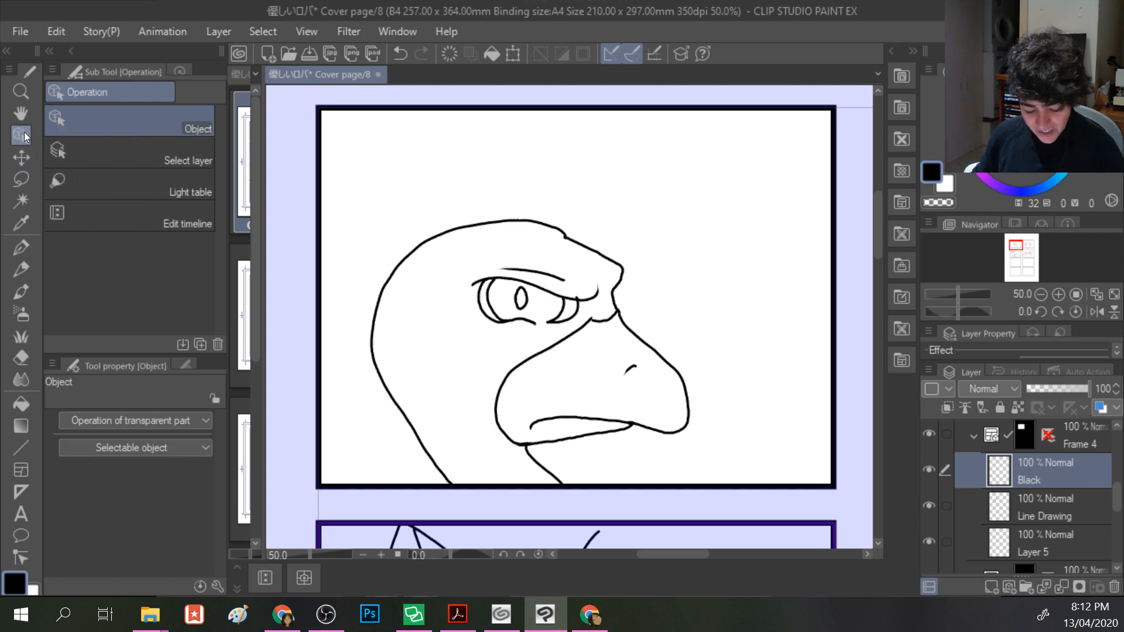
{"action": "left_click", "coordinate": [67, 156]}
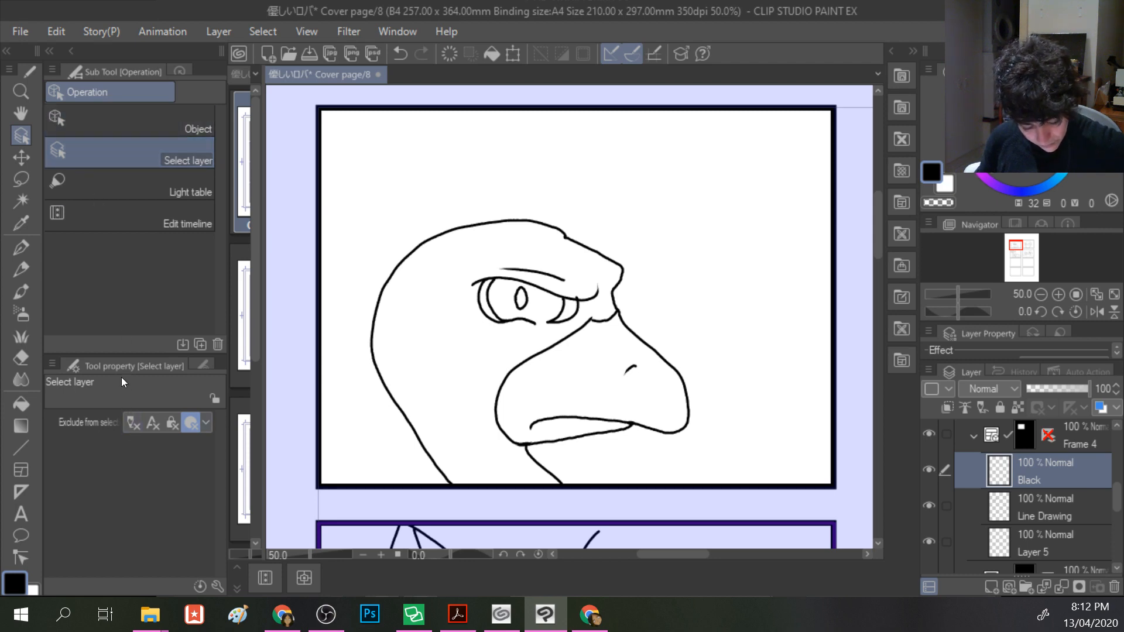
{"action": "left_click", "coordinate": [121, 118]}
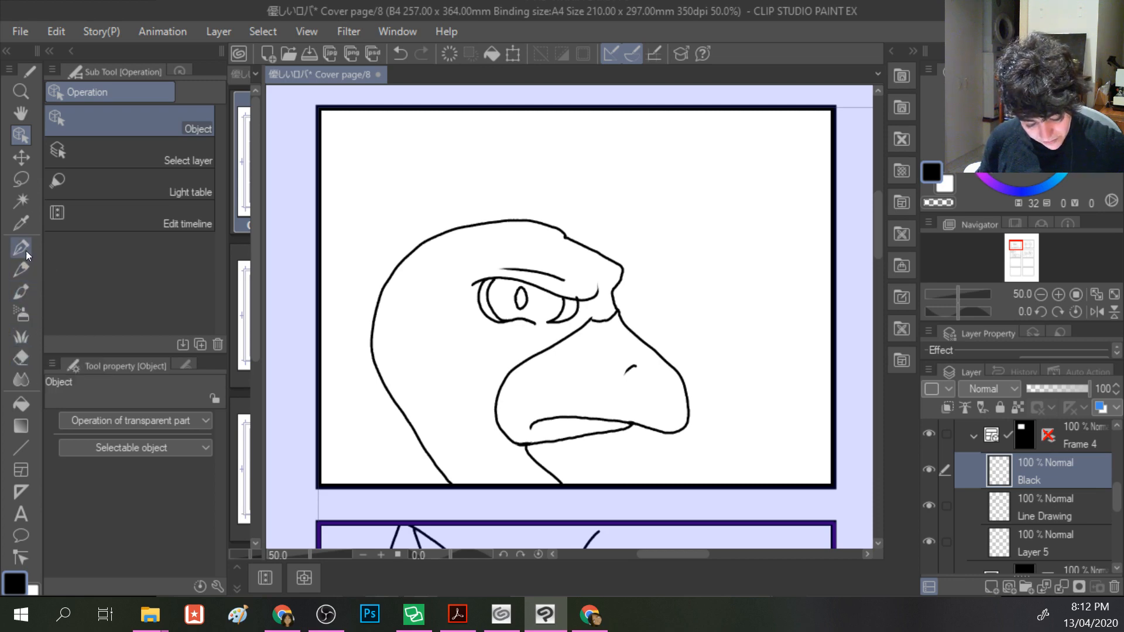
- Fill the two outer crescents of the bird's eye with black on the Black layer, using the Fill tool's Refer other layers variant
{"action": "left_click", "coordinate": [21, 405]}
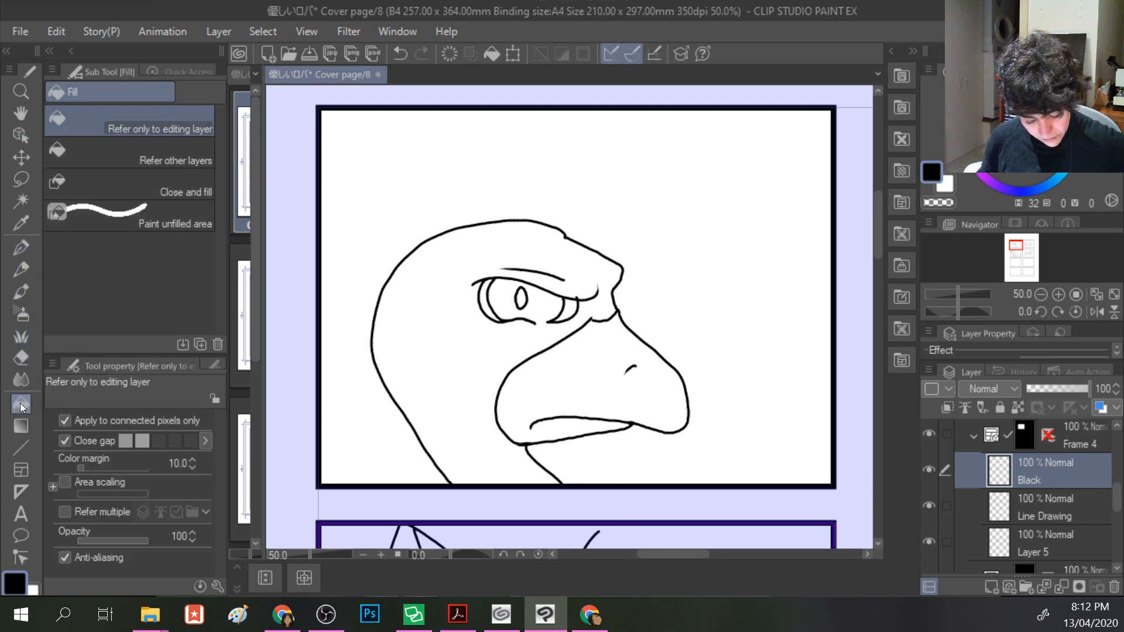
{"action": "left_click", "coordinate": [128, 146]}
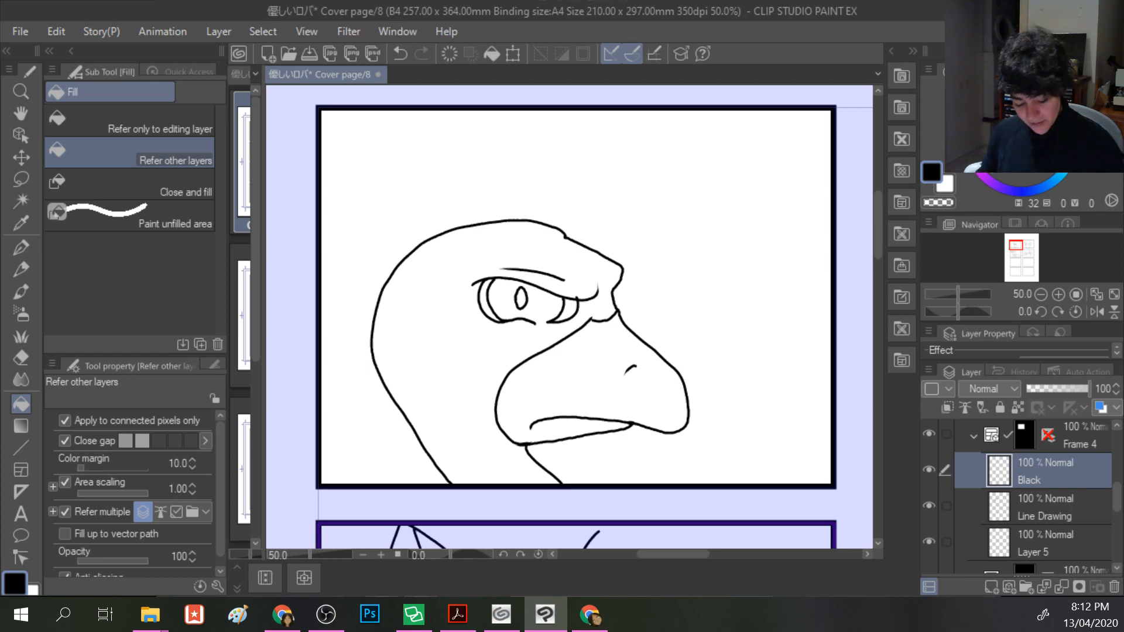
{"action": "left_click", "coordinate": [487, 299]}
{"action": "left_click", "coordinate": [562, 304]}
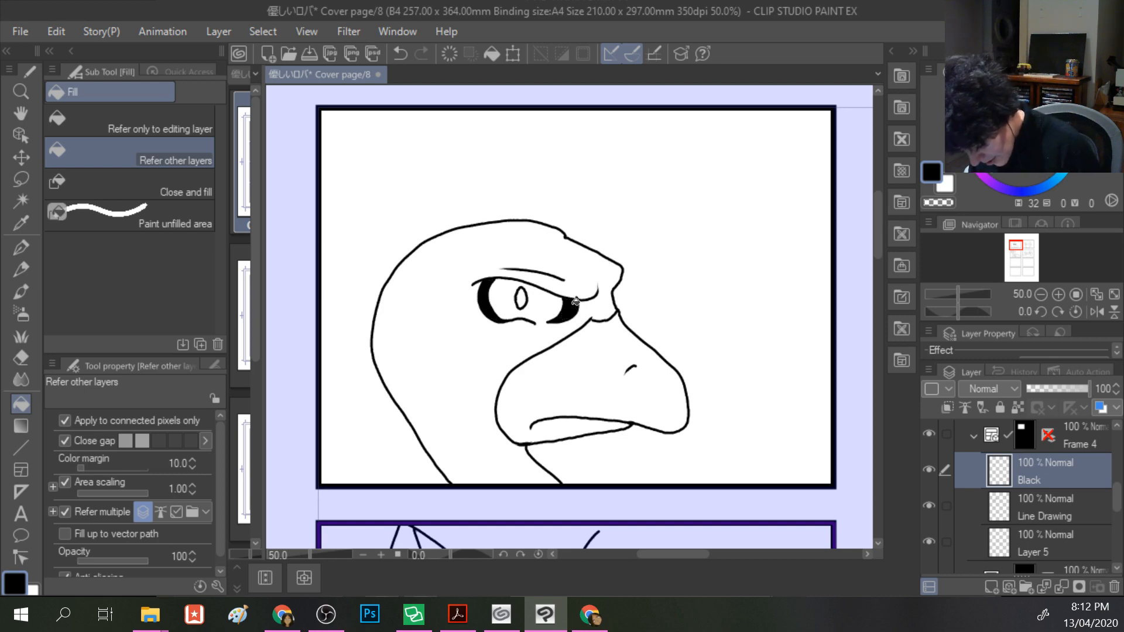
- Fill the pupil of the bird's eye in Frame 4 with black on the Black layer
{"action": "left_click", "coordinate": [520, 297]}
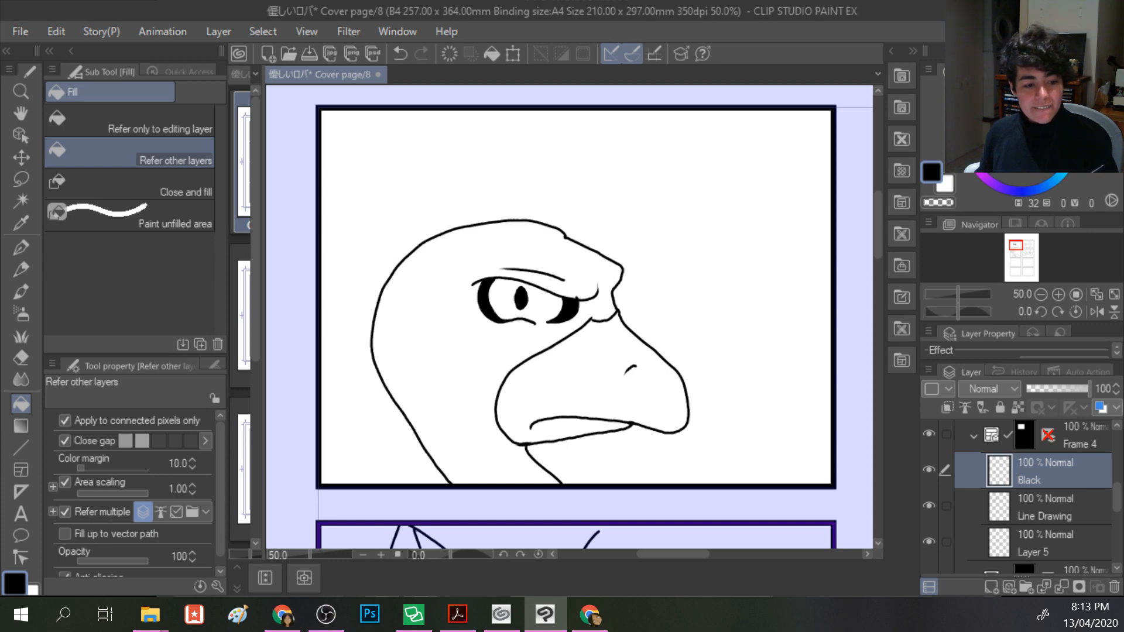
- Expand Frame 8 and add a new layer above Layer 1 inside it
{"action": "left_click_drag", "start_coordinate": [681, 557], "coordinate": [751, 552]}
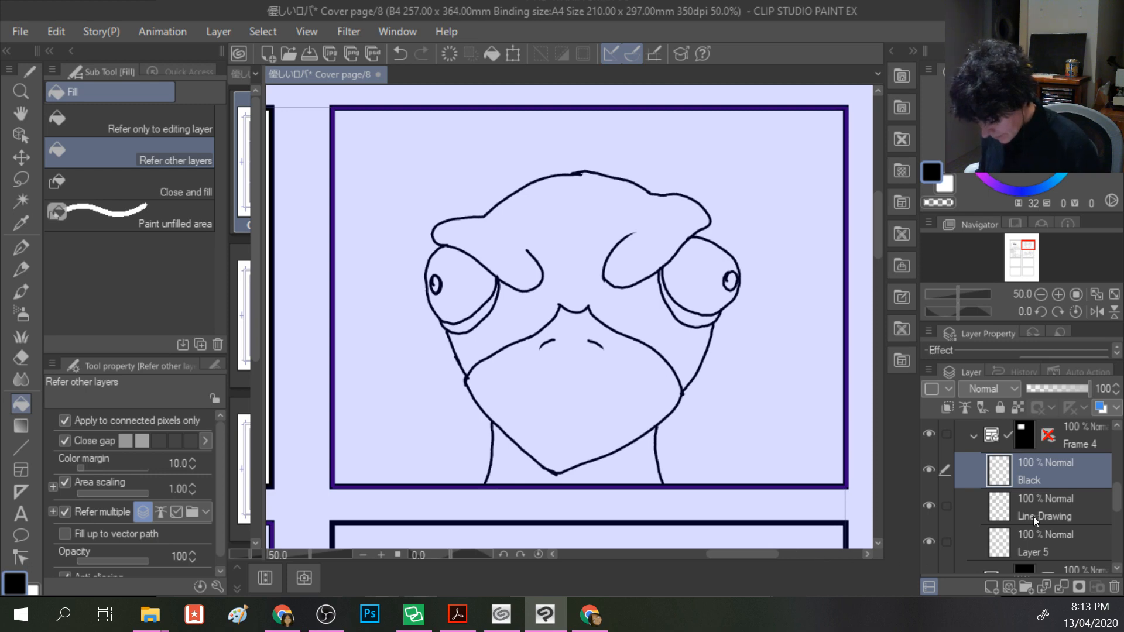
{"action": "left_click_drag", "start_coordinate": [1117, 503], "coordinate": [1112, 454]}
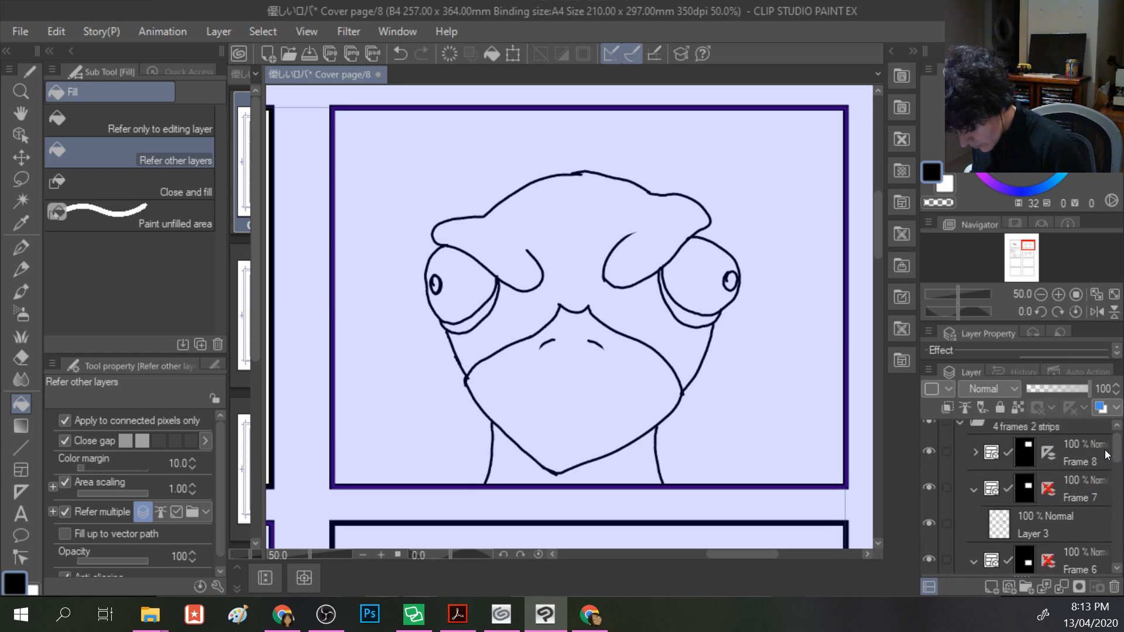
{"action": "left_click", "coordinate": [983, 457]}
{"action": "left_click", "coordinate": [976, 452]}
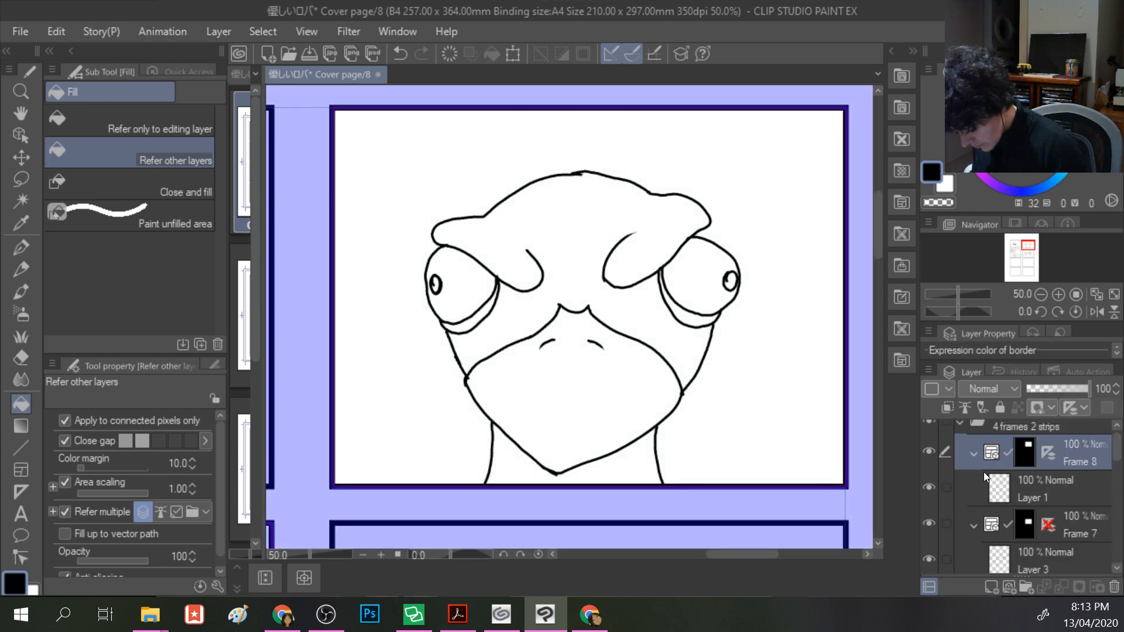
{"action": "left_click", "coordinate": [1023, 490]}
{"action": "left_click", "coordinate": [991, 586]}
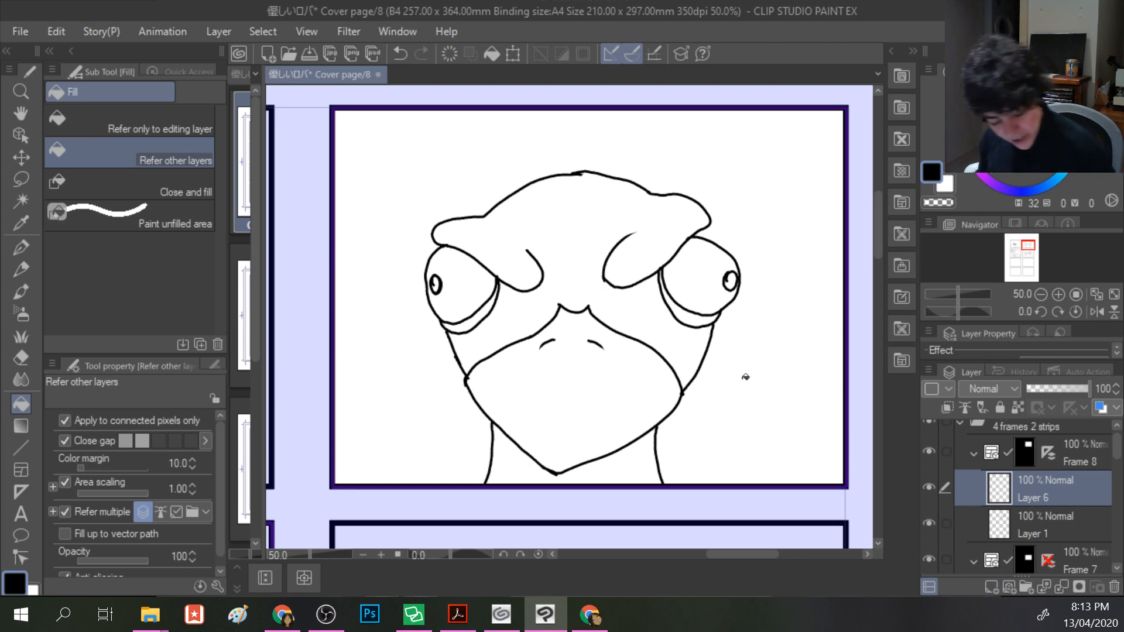
- Fill both pupils and the crescents under both eyes of the front-facing bird with black on Layer 6
{"action": "left_click", "coordinate": [436, 284]}
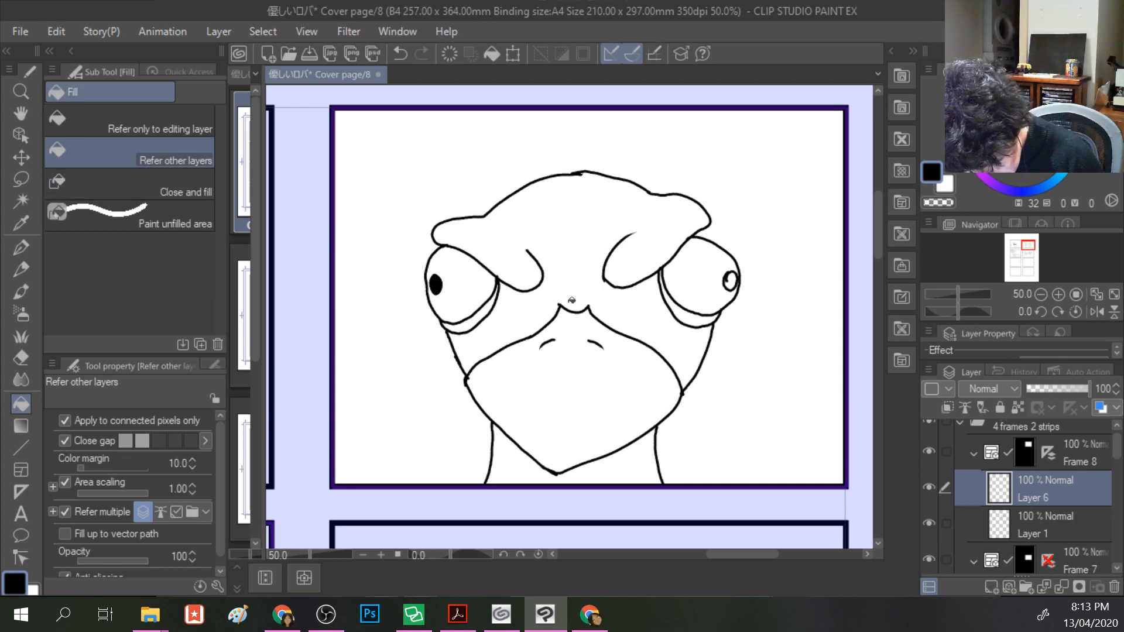
{"action": "left_click", "coordinate": [731, 280]}
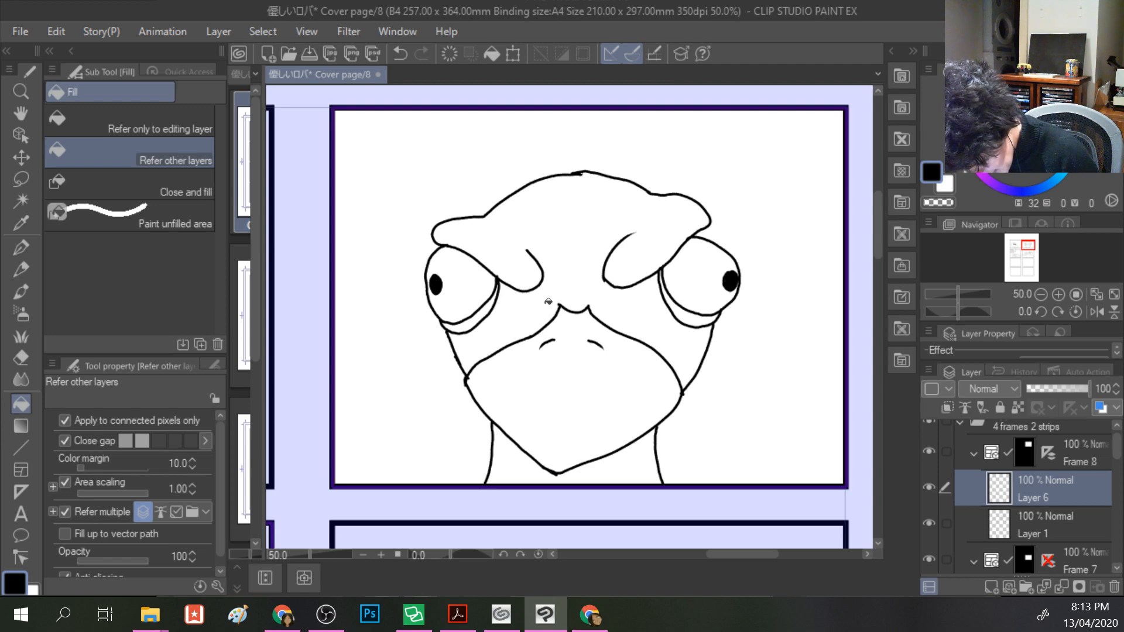
{"action": "left_click", "coordinate": [487, 313]}
{"action": "left_click", "coordinate": [697, 314]}
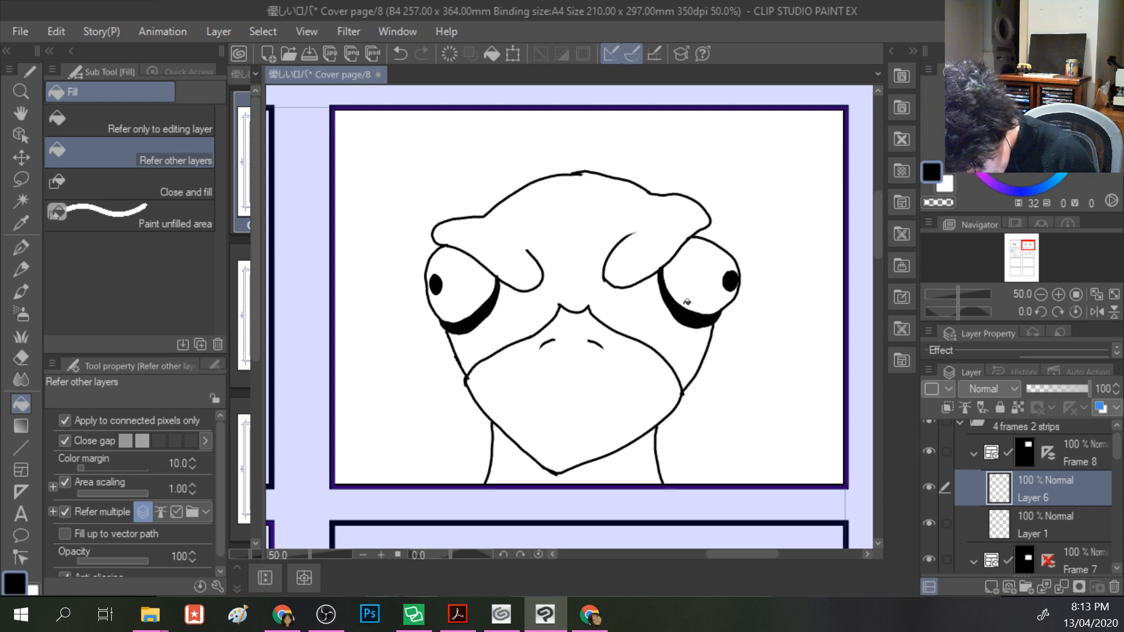
- Add a new layer above Scenery in Frame 3 and fill the small standing bird with black on it
{"action": "scroll", "coordinate": [557, 271], "scroll_direction": "down", "scroll_amount": 5}
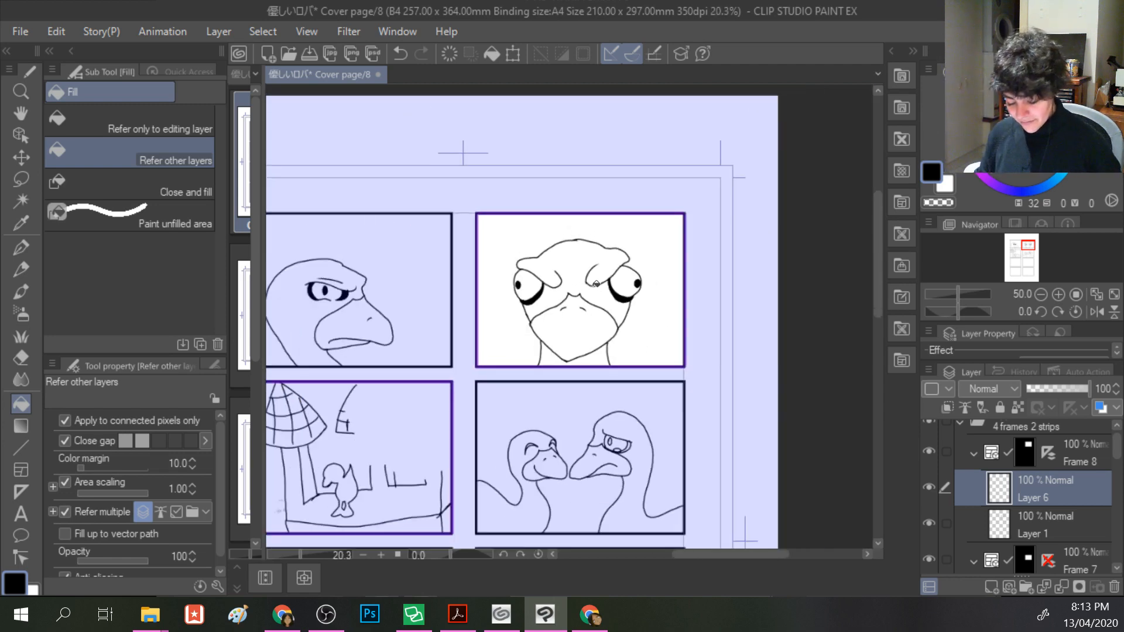
{"action": "left_click_drag", "start_coordinate": [717, 557], "coordinate": [670, 556]}
{"action": "scroll", "coordinate": [658, 491], "scroll_direction": "down", "scroll_amount": 1}
{"action": "left_click_drag", "start_coordinate": [875, 231], "coordinate": [877, 268]}
{"action": "scroll", "coordinate": [1020, 480], "scroll_direction": "down", "scroll_amount": 3}
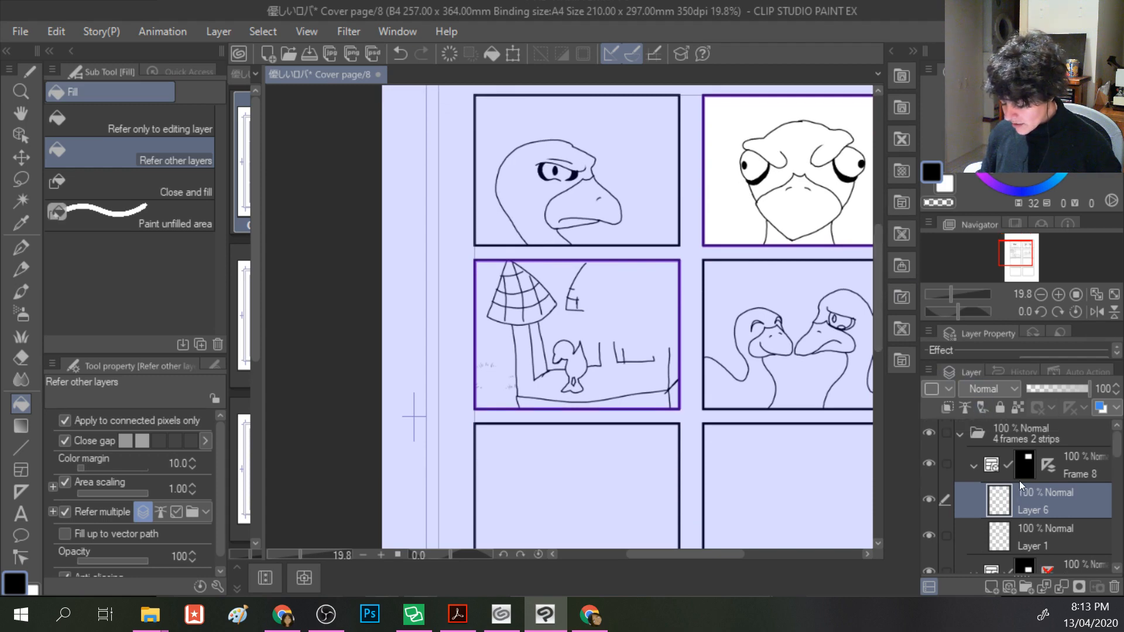
{"action": "scroll", "coordinate": [1020, 480], "scroll_direction": "down", "scroll_amount": 6}
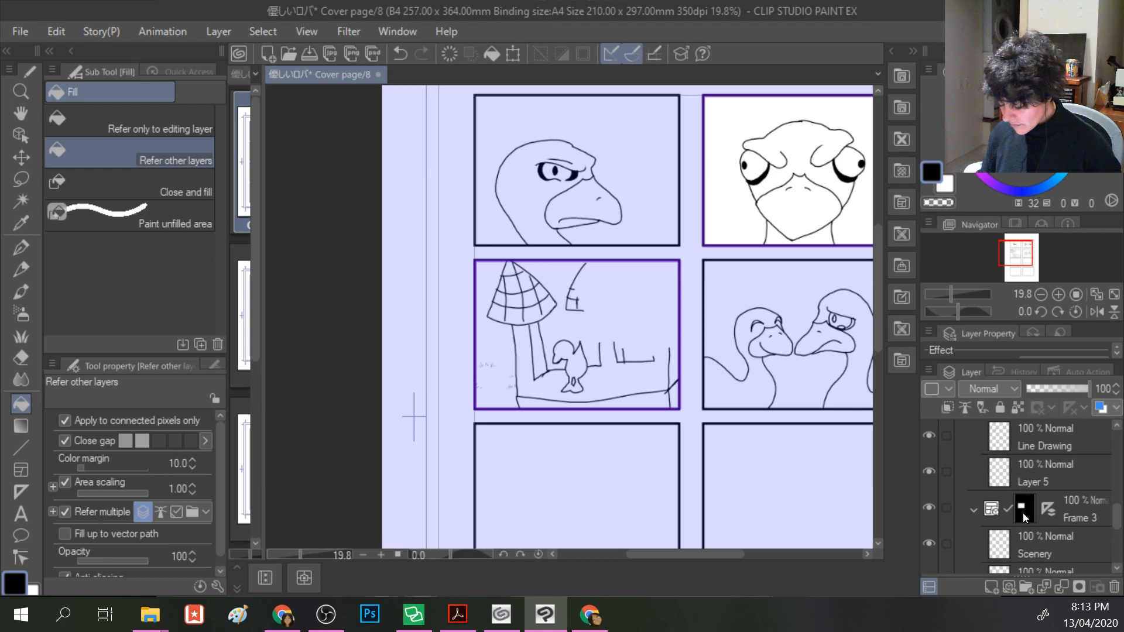
{"action": "left_click", "coordinate": [1024, 513]}
{"action": "scroll", "coordinate": [1022, 513], "scroll_direction": "down", "scroll_amount": 2}
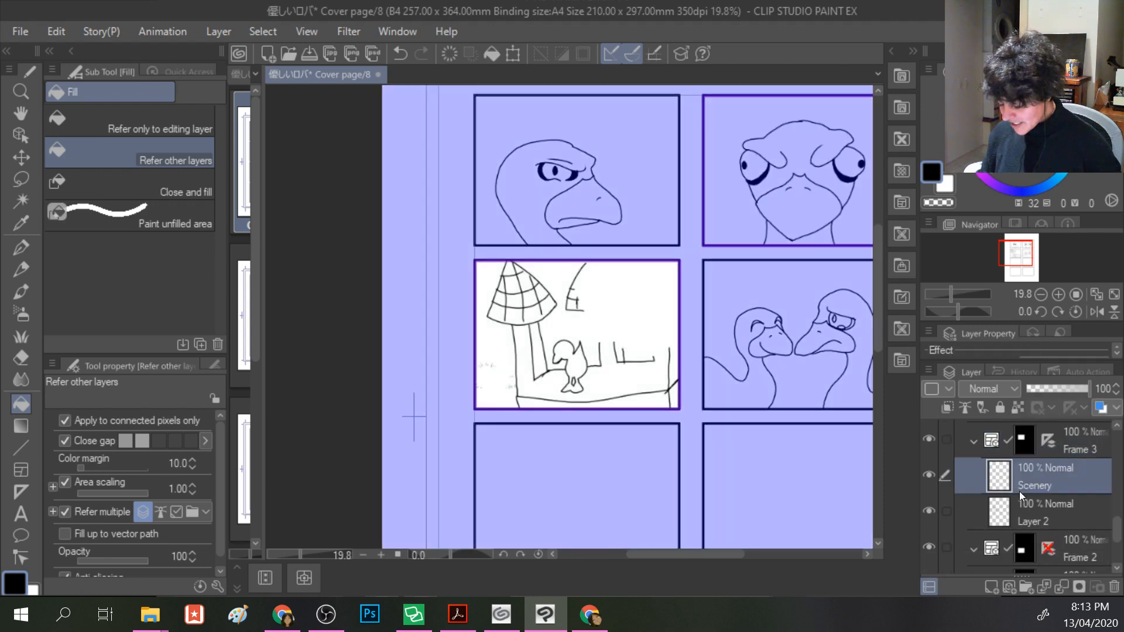
{"action": "left_click", "coordinate": [1020, 486]}
{"action": "left_click", "coordinate": [992, 587]}
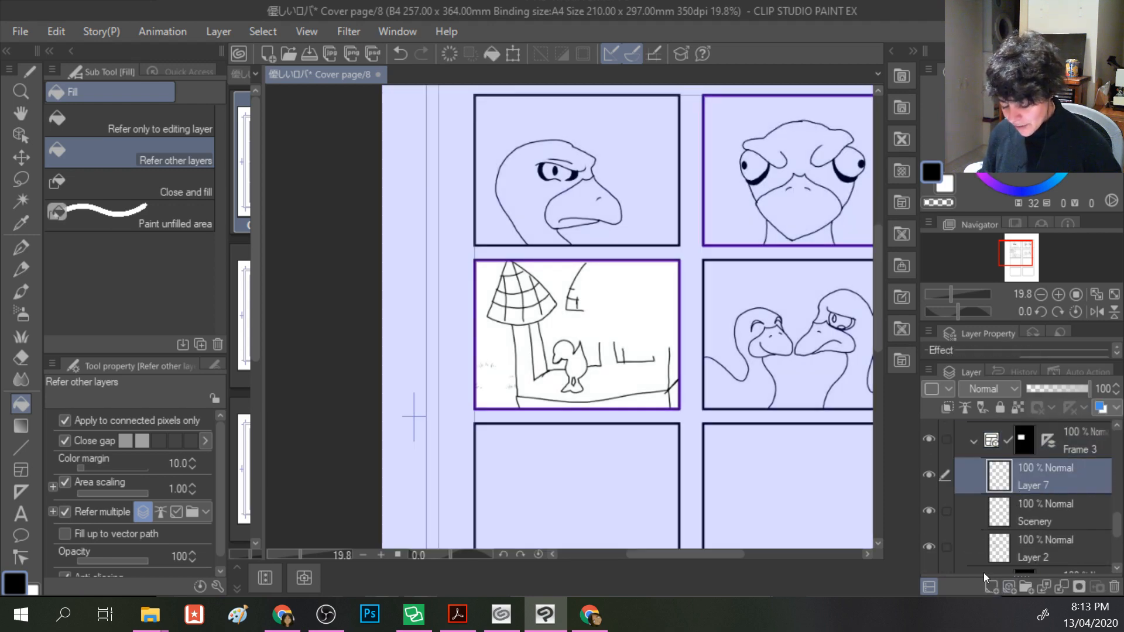
{"action": "left_click", "coordinate": [582, 360]}
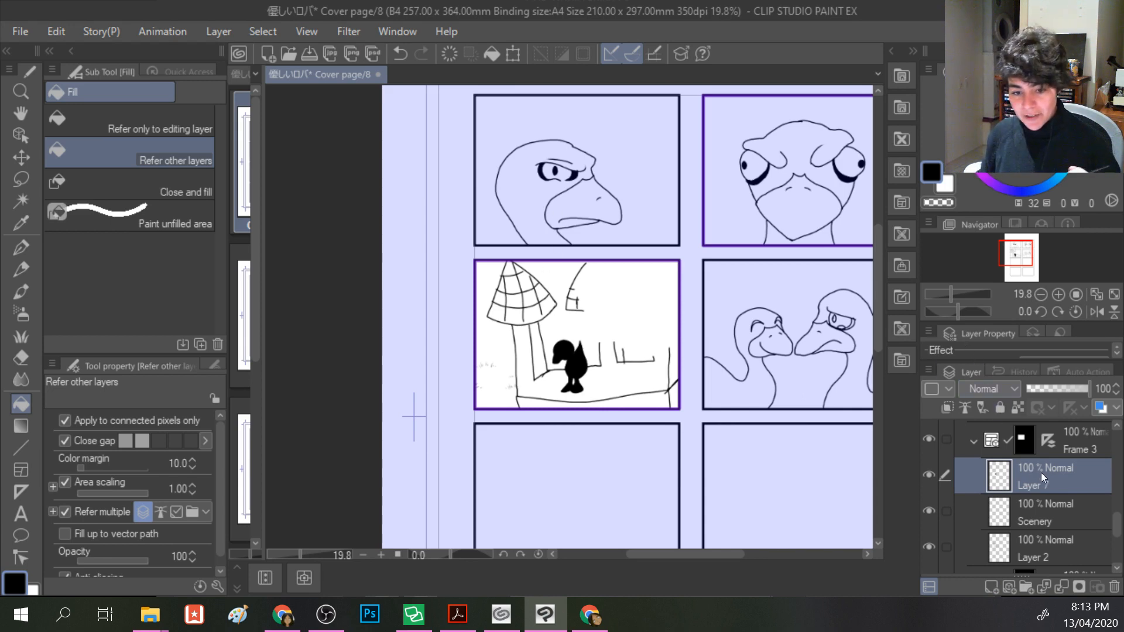
- Add a new layer above Layer 3 in Frame 7
{"action": "scroll", "coordinate": [1028, 473], "scroll_direction": "up", "scroll_amount": 5}
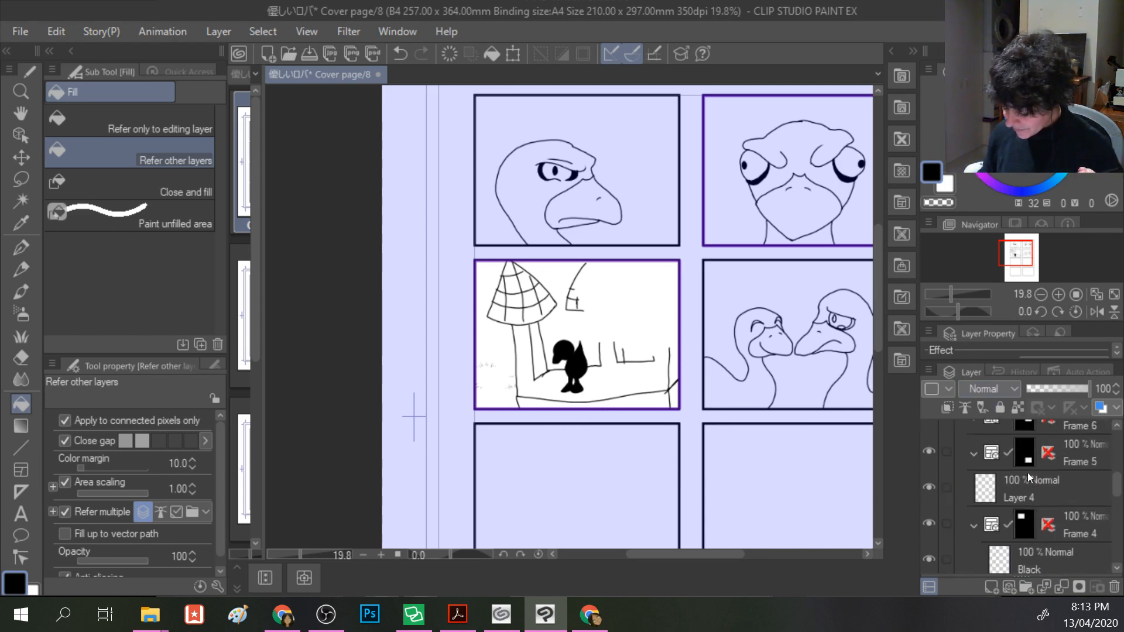
{"action": "scroll", "coordinate": [1027, 472], "scroll_direction": "up", "scroll_amount": 1}
{"action": "scroll", "coordinate": [1027, 472], "scroll_direction": "up", "scroll_amount": 2}
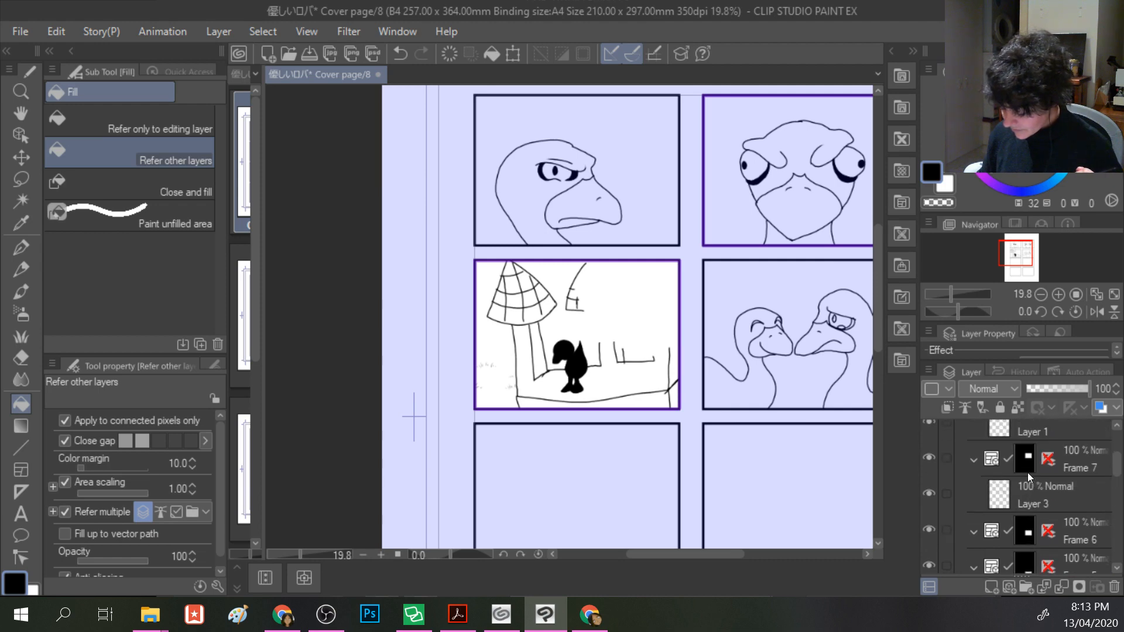
{"action": "left_click", "coordinate": [1030, 497]}
{"action": "left_click", "coordinate": [989, 587]}
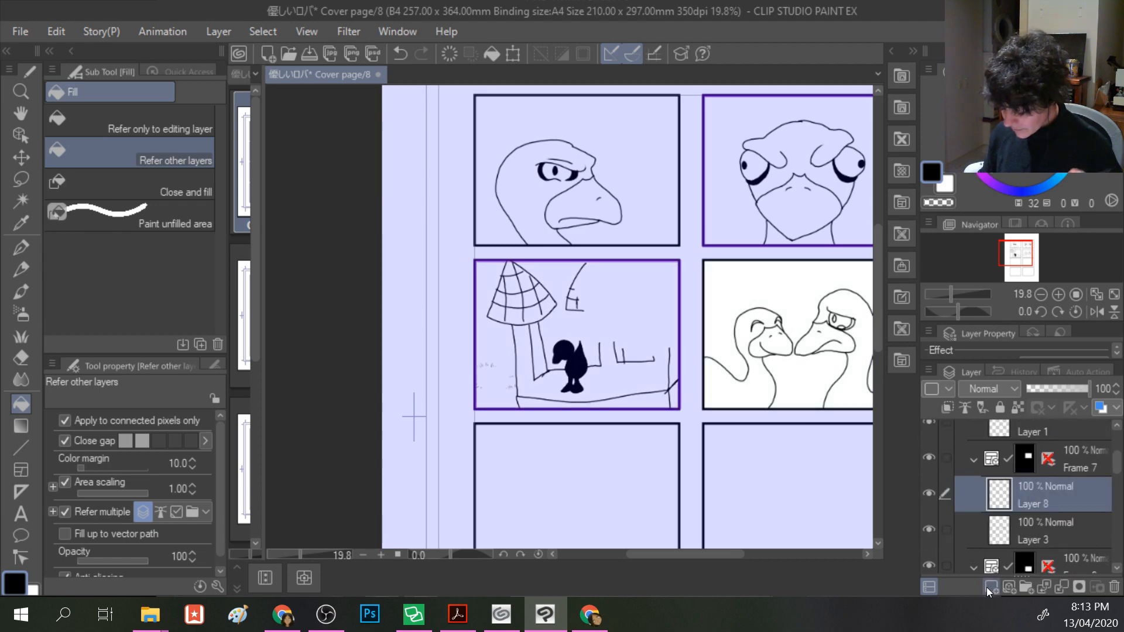
- Fill the smiling bird's eye arcs and the frowning bird's pupil and lower eye crescent with black on Layer 8
{"action": "scroll", "coordinate": [823, 348], "scroll_direction": "up", "scroll_amount": 4}
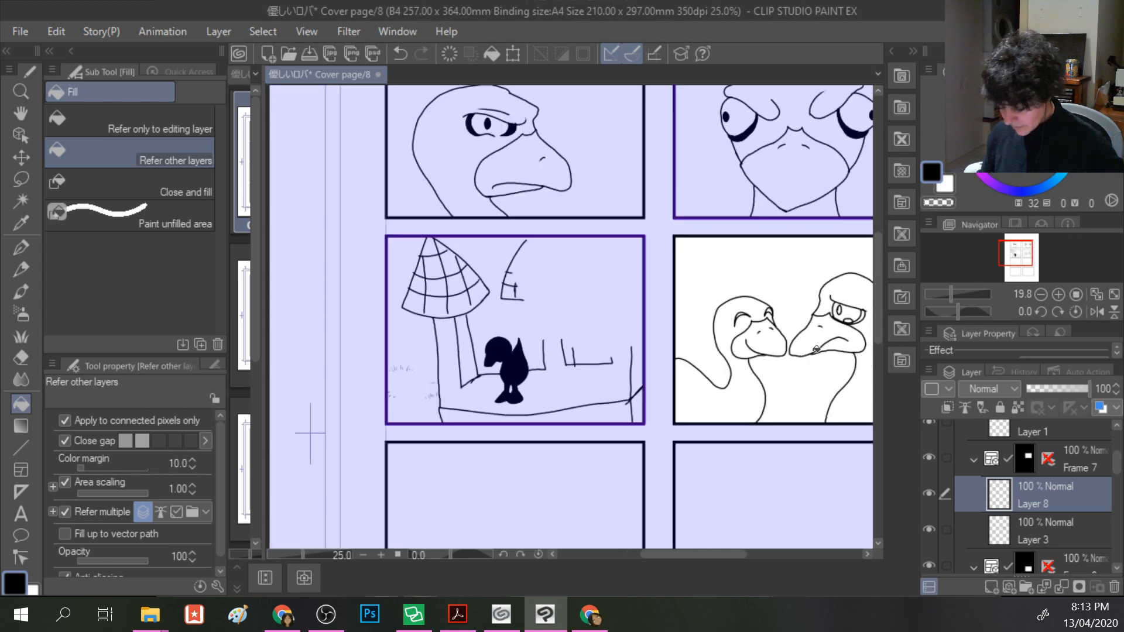
{"action": "left_click", "coordinate": [622, 255]}
{"action": "left_click", "coordinate": [699, 240]}
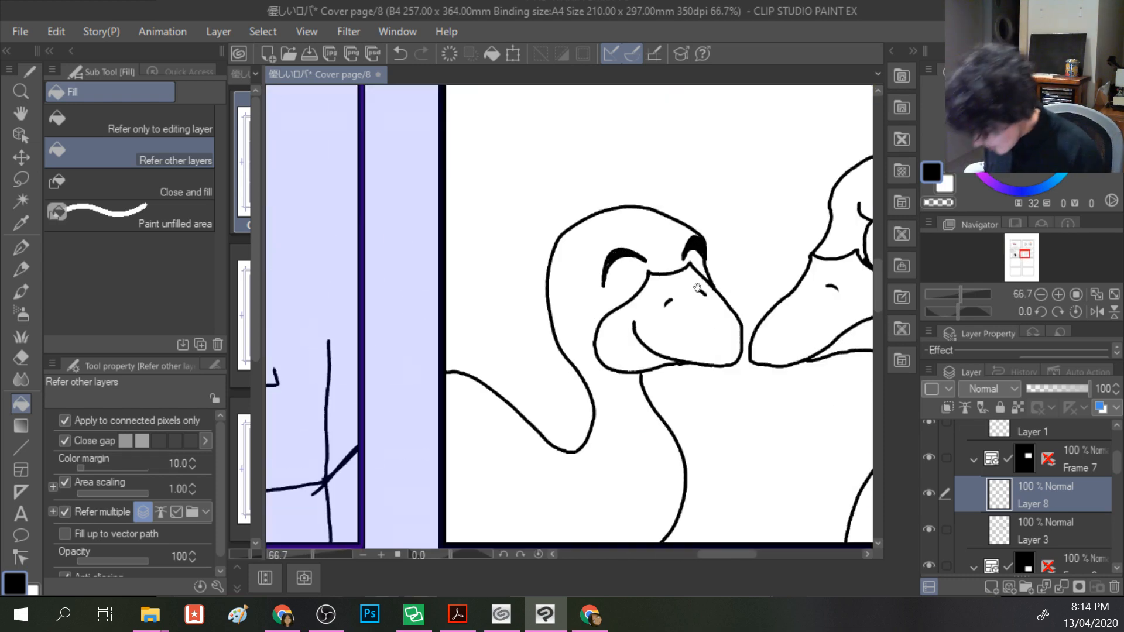
{"action": "left_click_drag", "start_coordinate": [726, 301], "coordinate": [570, 295]}
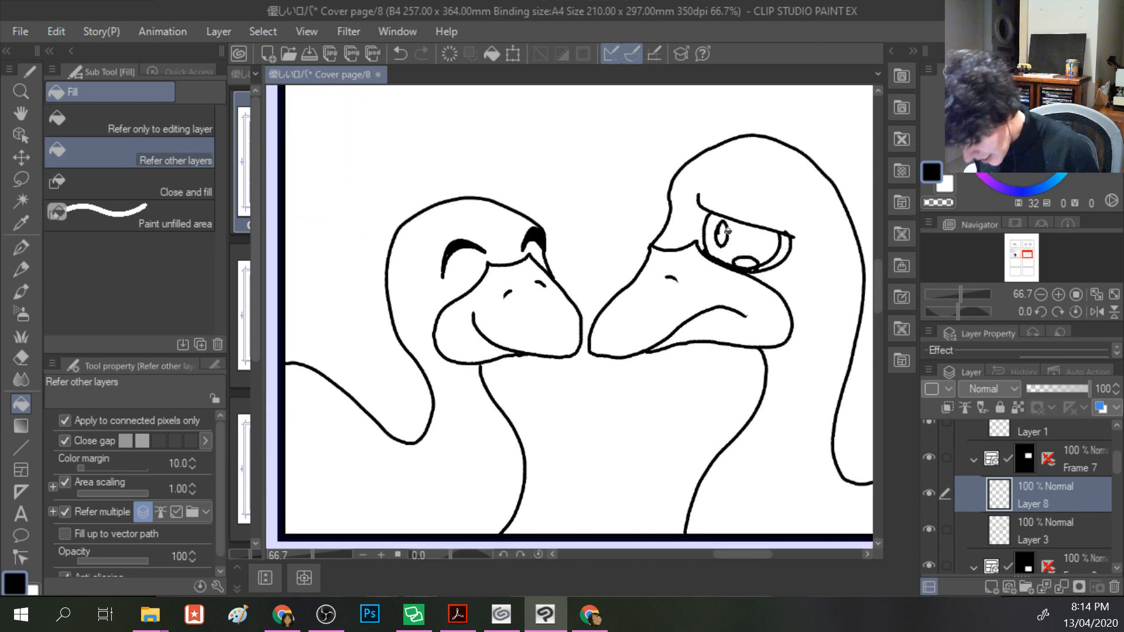
{"action": "left_click", "coordinate": [791, 238]}
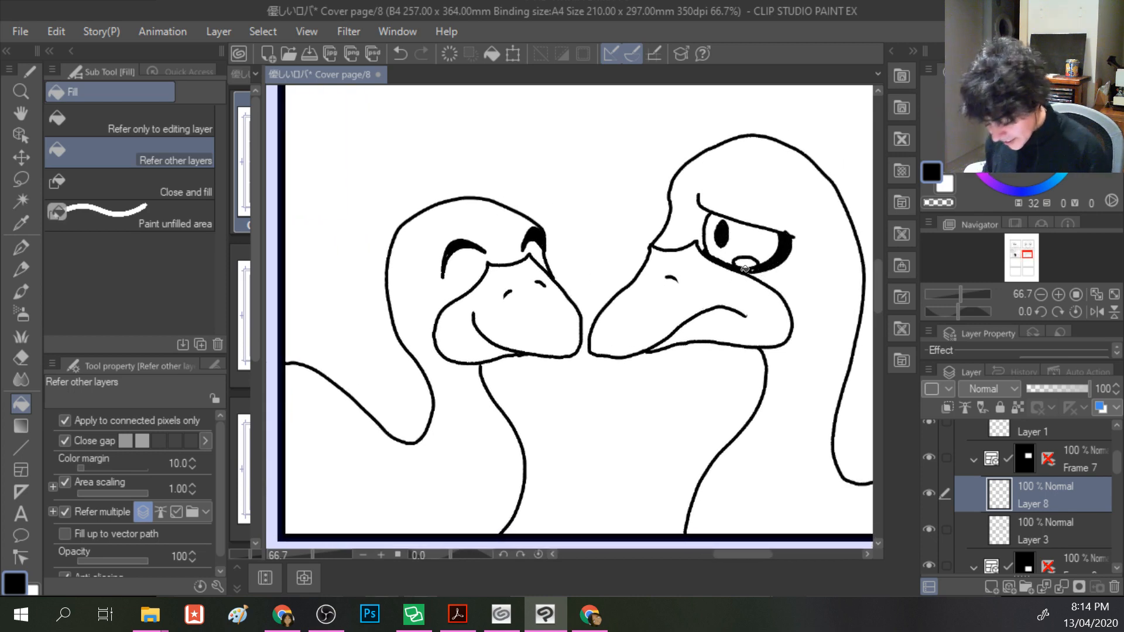
- Switch from the Fill tool to the Pen tool's Real G-Pen
{"action": "left_click", "coordinate": [20, 271]}
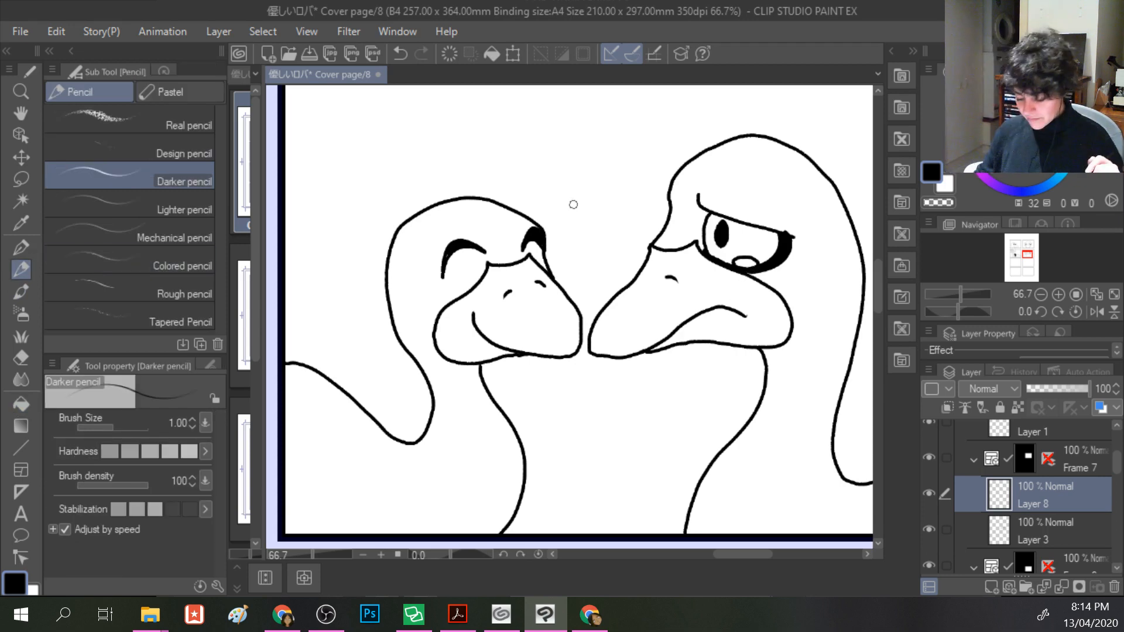
{"action": "scroll", "coordinate": [573, 205], "scroll_direction": "down", "scroll_amount": 3}
{"action": "scroll", "coordinate": [567, 203], "scroll_direction": "up", "scroll_amount": 5}
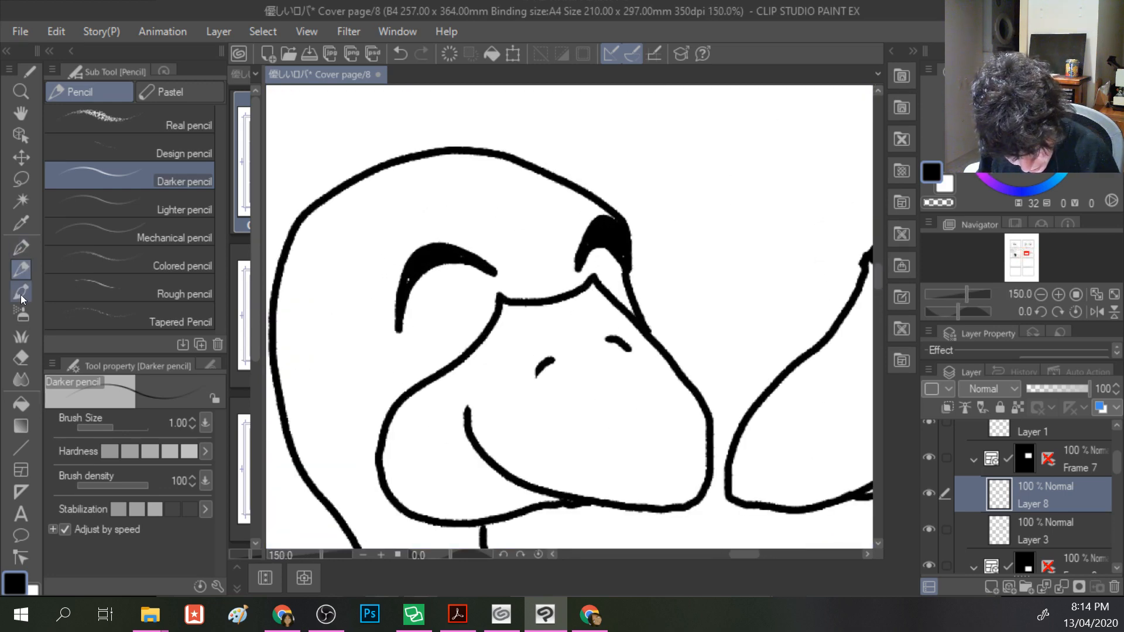
{"action": "left_click", "coordinate": [21, 247]}
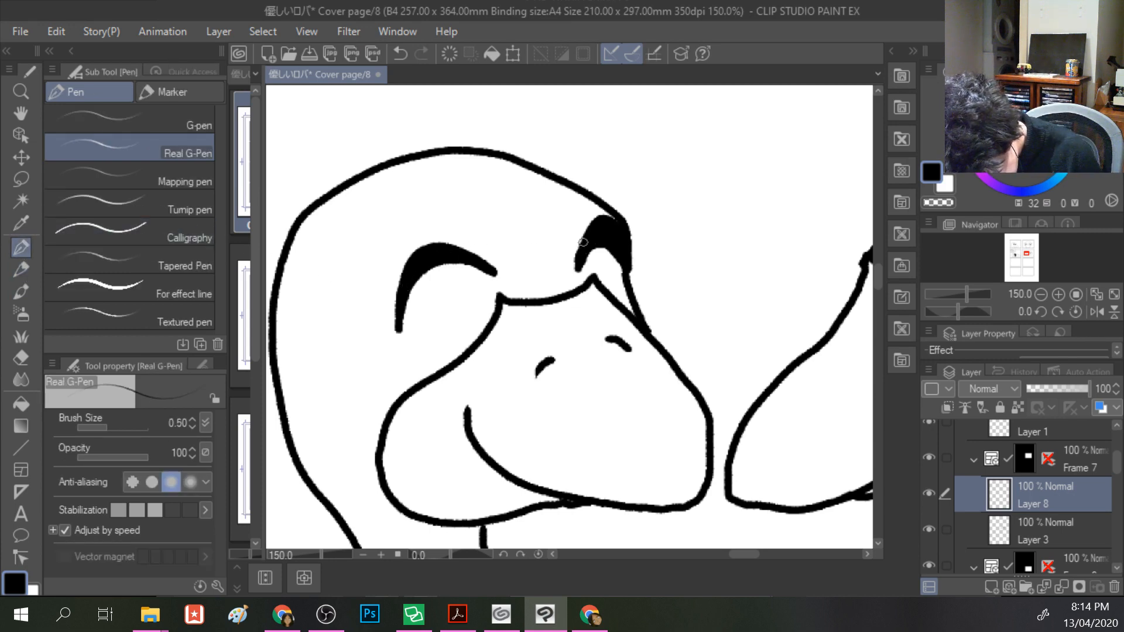
- Examine the black fills in Frames 7, 3, 4 and 8 up close for gaps
{"action": "scroll", "coordinate": [570, 201], "scroll_direction": "up", "scroll_amount": 5}
{"action": "scroll", "coordinate": [569, 201], "scroll_direction": "down", "scroll_amount": 12}
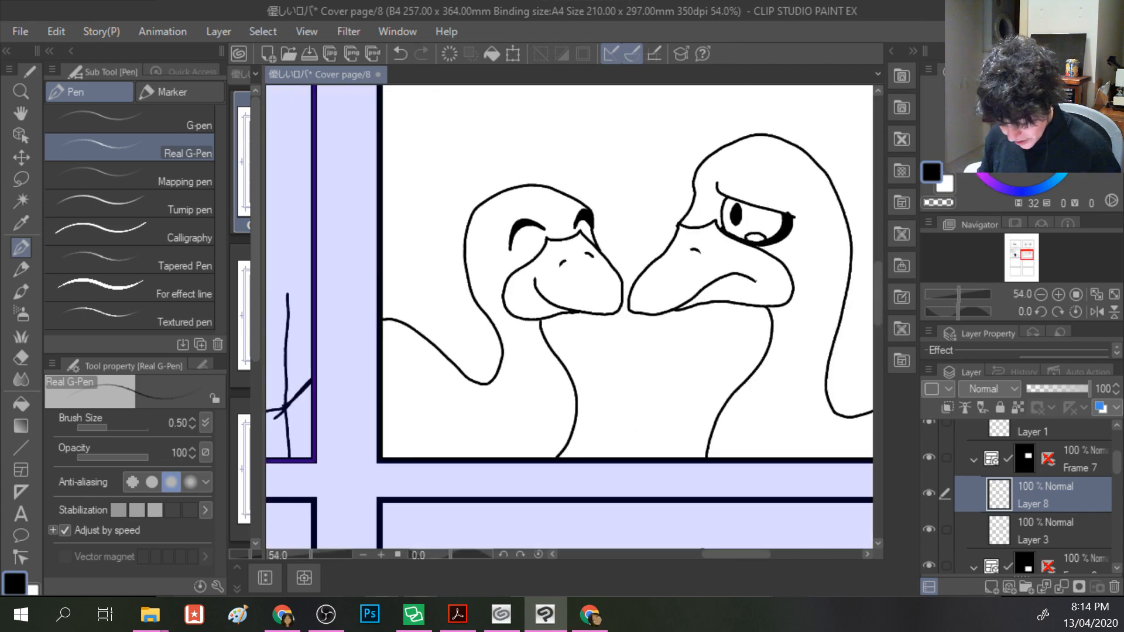
{"action": "left_click_drag", "start_coordinate": [732, 558], "coordinate": [664, 553]}
{"action": "scroll", "coordinate": [664, 389], "scroll_direction": "up", "scroll_amount": 4}
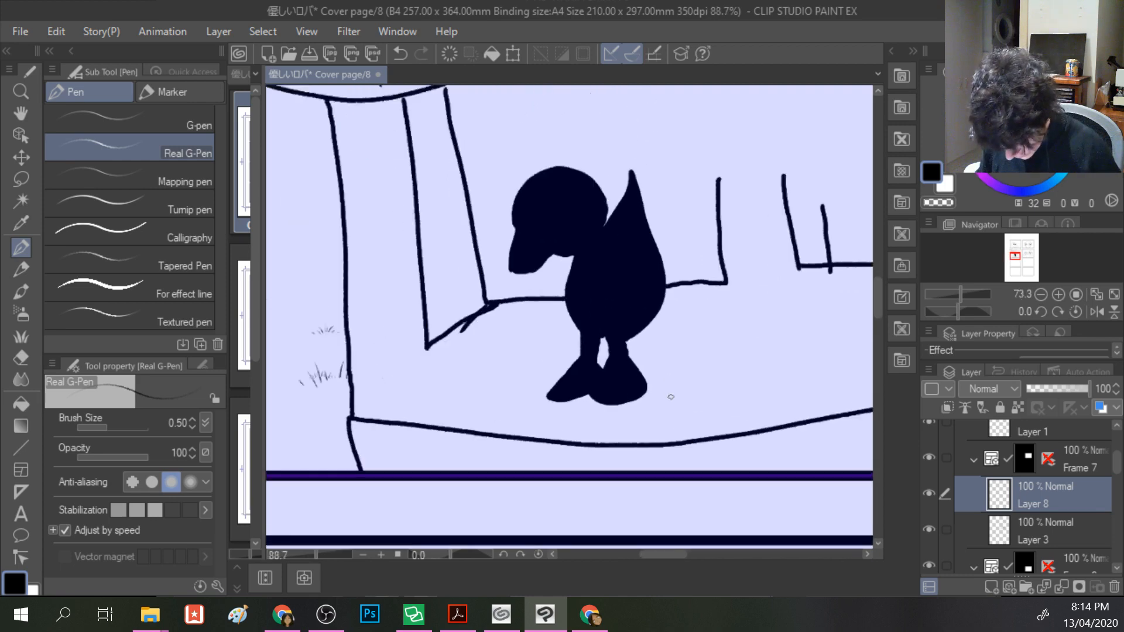
{"action": "left_click_drag", "start_coordinate": [880, 297], "coordinate": [873, 213]}
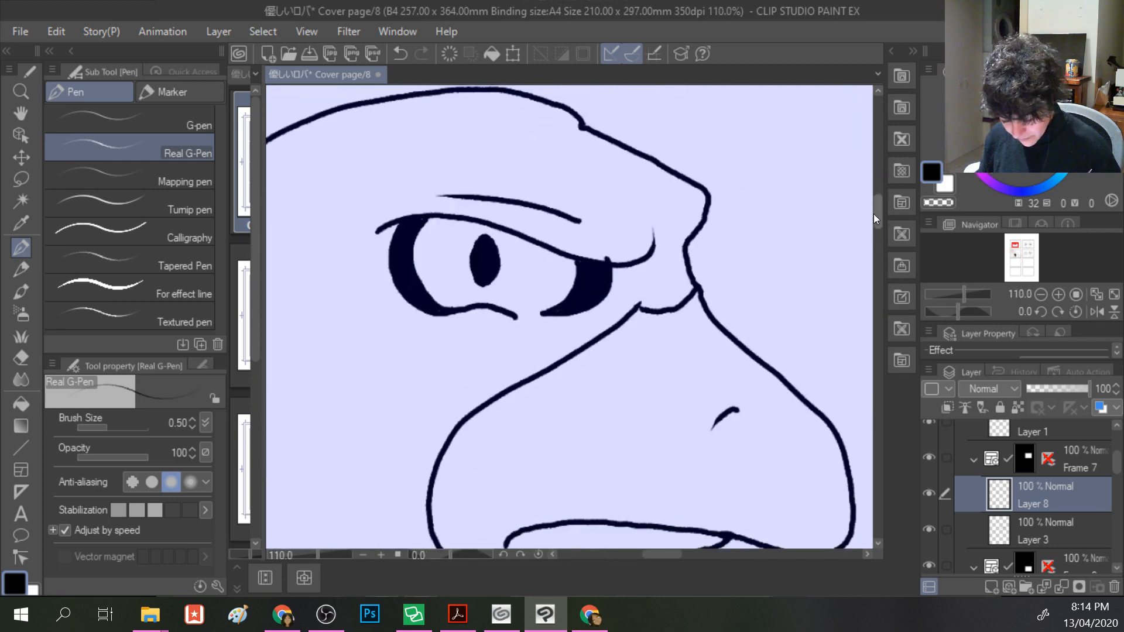
{"action": "left_click_drag", "start_coordinate": [665, 553], "coordinate": [748, 544]}
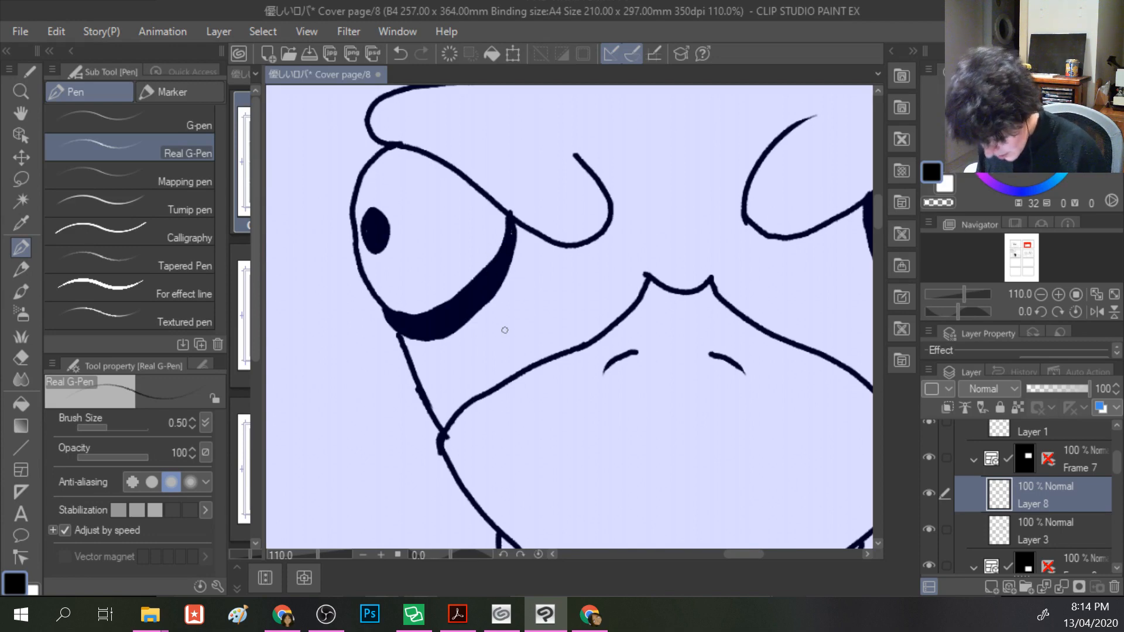
- Make Layer 6 in Frame 8 the active drawing layer
{"action": "scroll", "coordinate": [1028, 501], "scroll_direction": "up", "scroll_amount": 3}
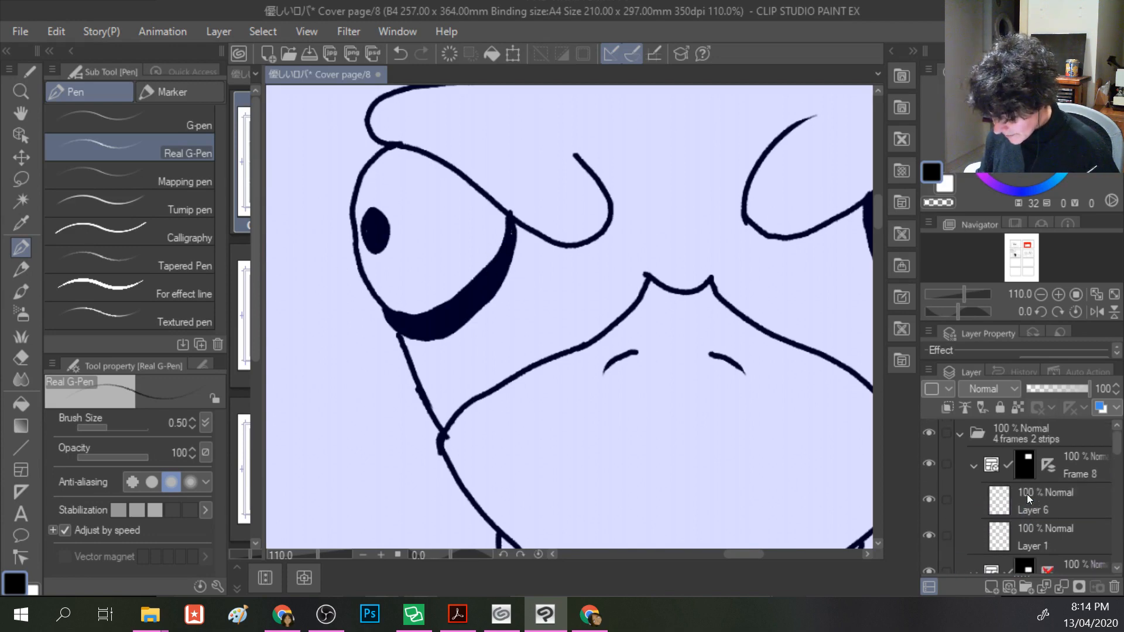
{"action": "scroll", "coordinate": [1026, 494], "scroll_direction": "down", "scroll_amount": 5}
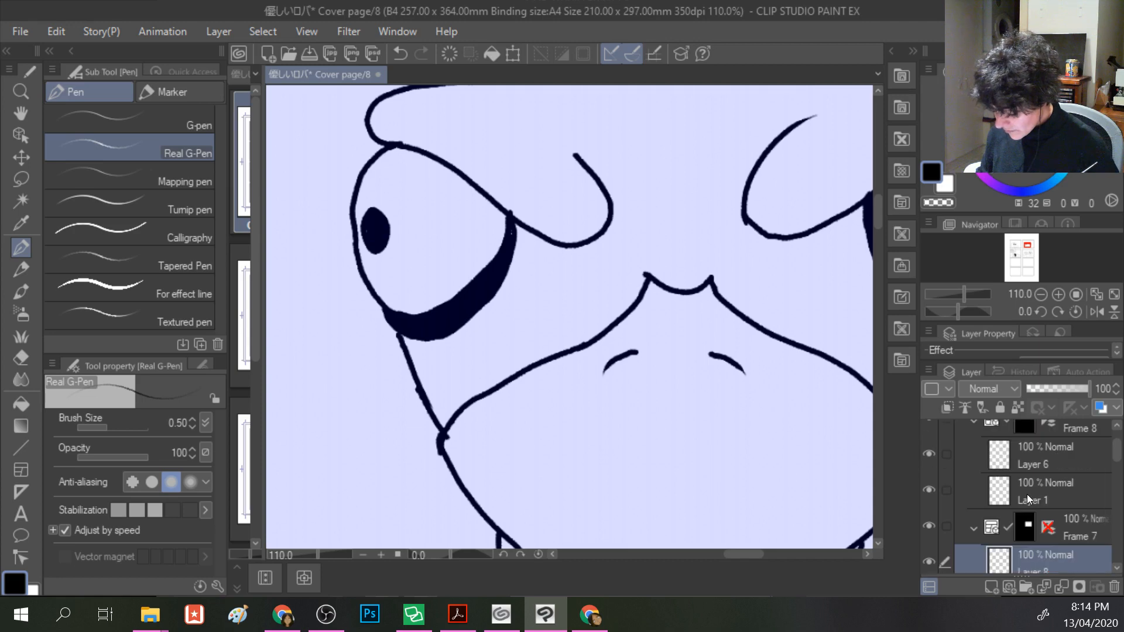
{"action": "scroll", "coordinate": [1026, 494], "scroll_direction": "down", "scroll_amount": 1}
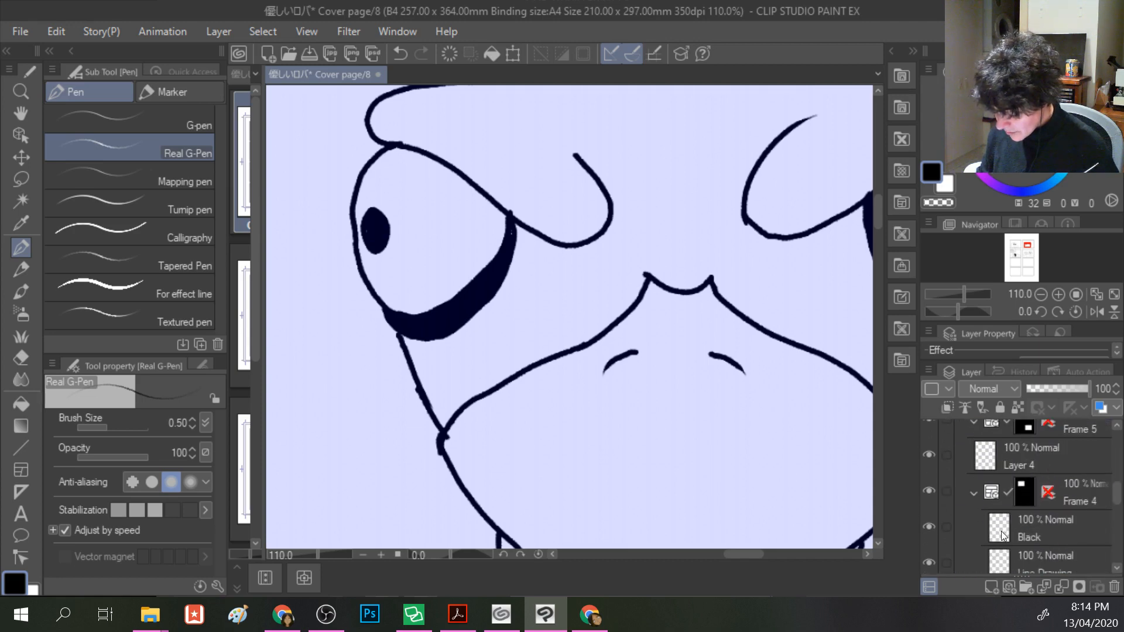
{"action": "left_click", "coordinate": [1025, 528]}
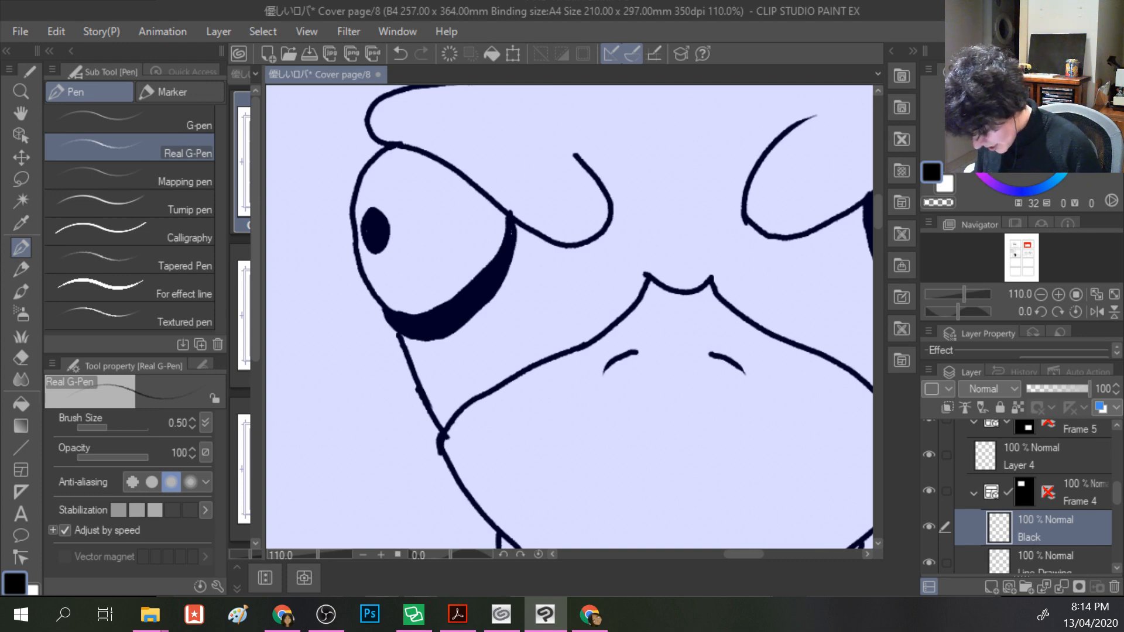
{"action": "scroll", "coordinate": [1017, 480], "scroll_direction": "up", "scroll_amount": 8}
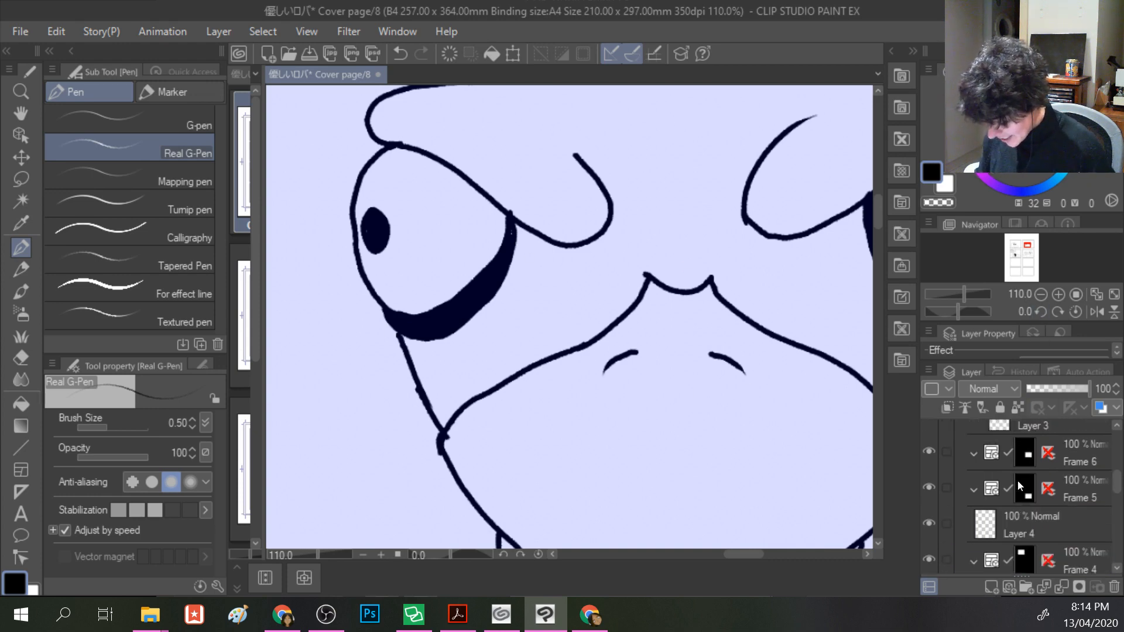
{"action": "scroll", "coordinate": [1018, 482], "scroll_direction": "up", "scroll_amount": 1}
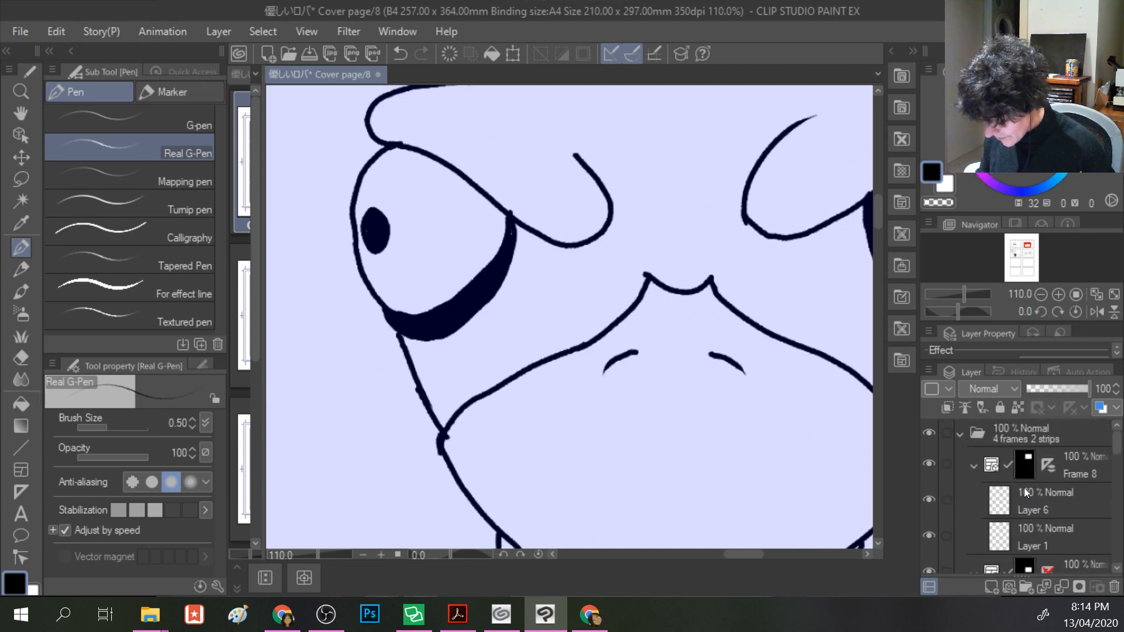
{"action": "left_click", "coordinate": [1040, 504]}
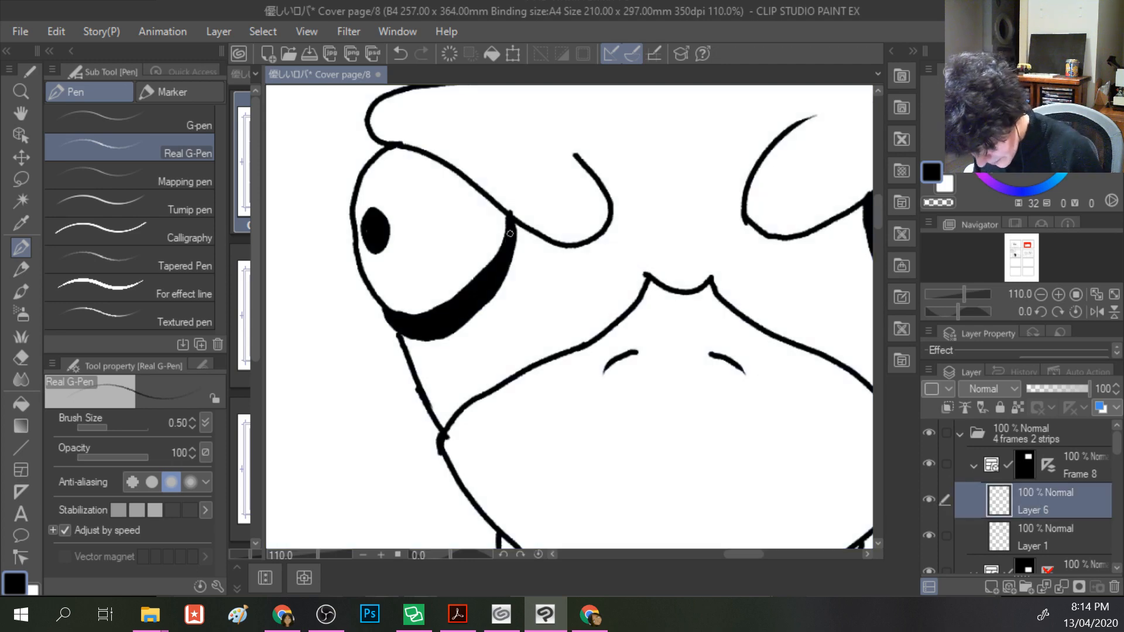
- Make the Sketch layer just above the Paper layer the active layer
{"action": "left_click_drag", "start_coordinate": [736, 556], "coordinate": [757, 555]}
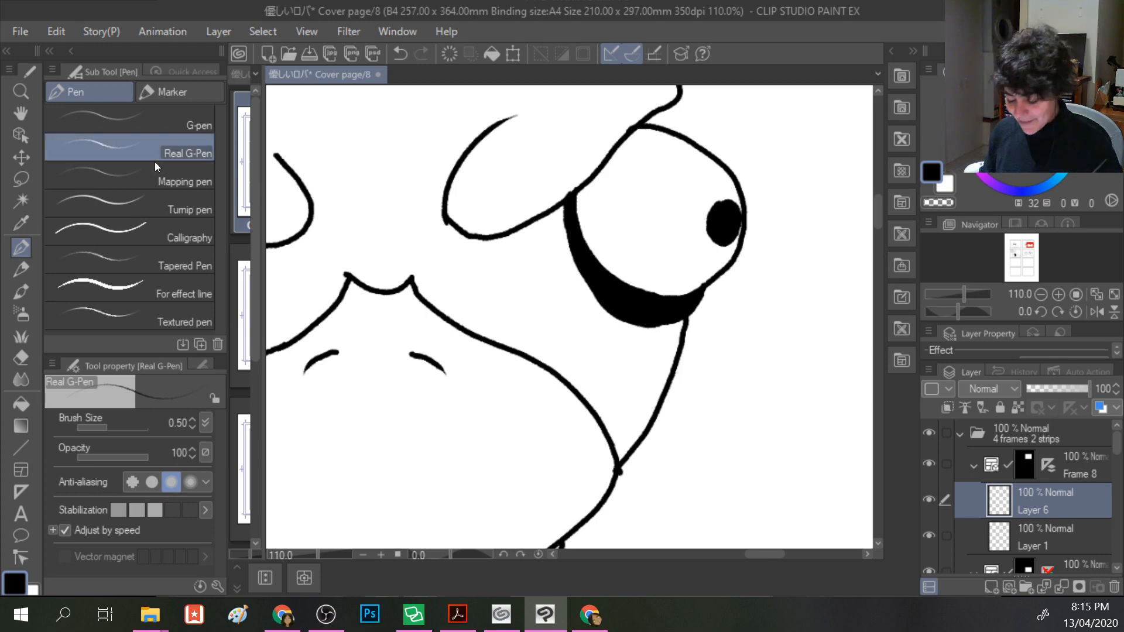
{"action": "scroll", "coordinate": [381, 133], "scroll_direction": "down", "scroll_amount": 7}
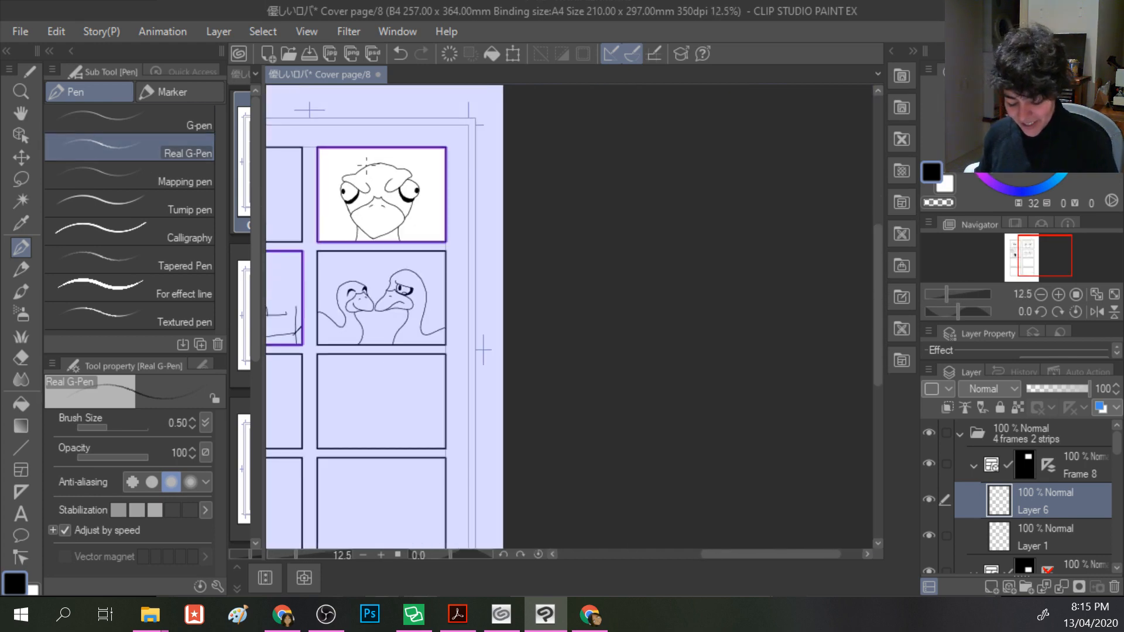
{"action": "left_click_drag", "start_coordinate": [711, 555], "coordinate": [649, 553]}
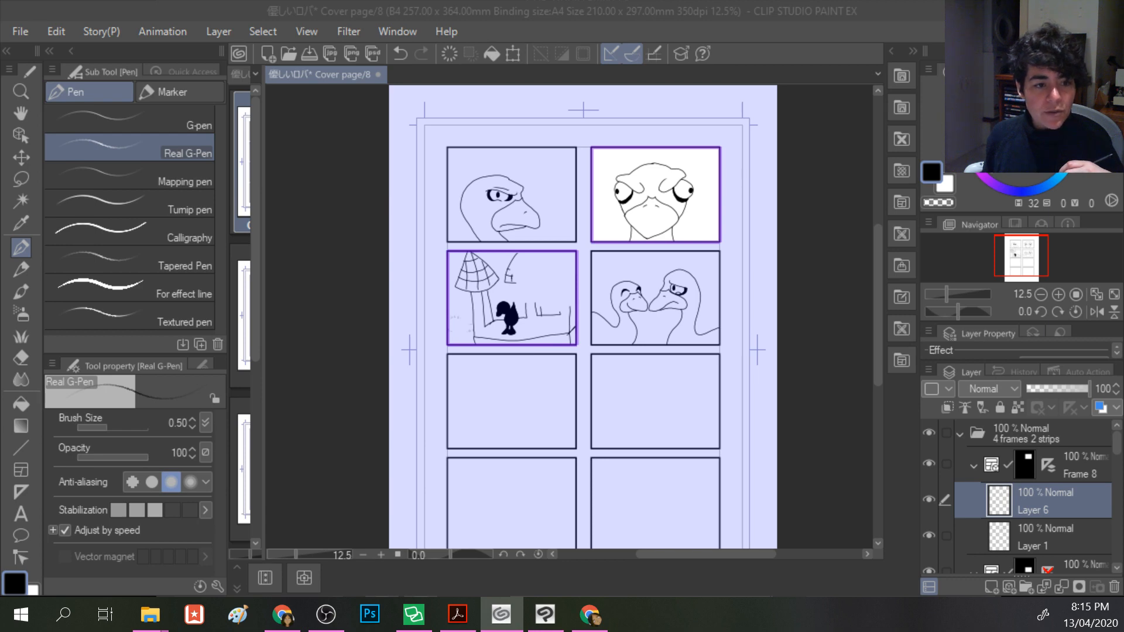
{"action": "left_click", "coordinate": [1006, 525]}
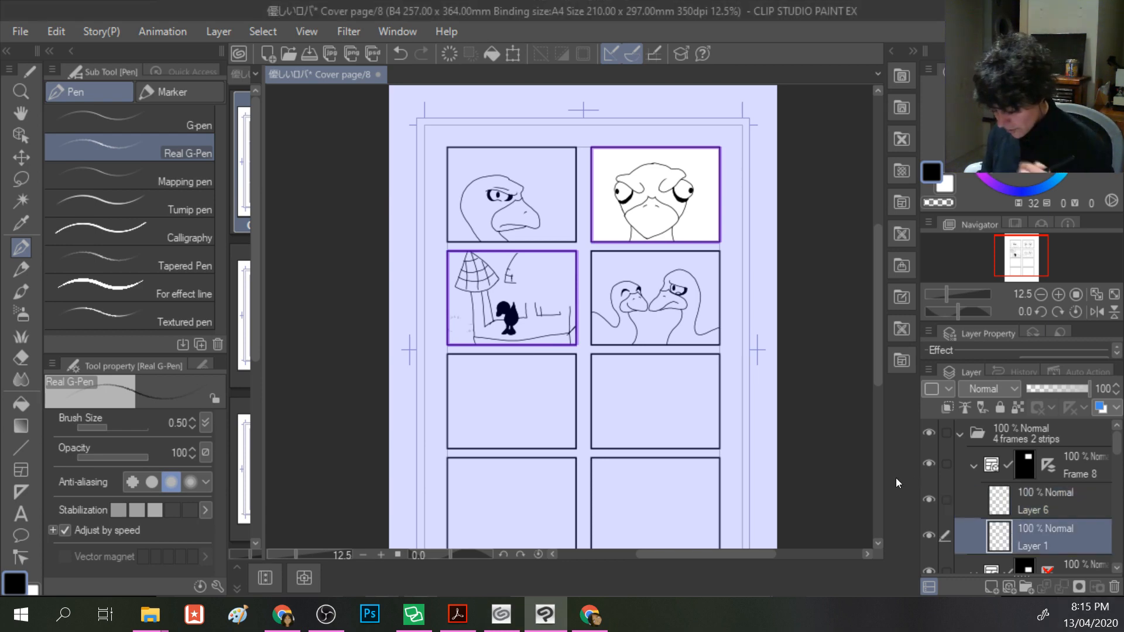
{"action": "scroll", "coordinate": [1072, 490], "scroll_direction": "down", "scroll_amount": 5}
{"action": "scroll", "coordinate": [1073, 489], "scroll_direction": "down", "scroll_amount": 5}
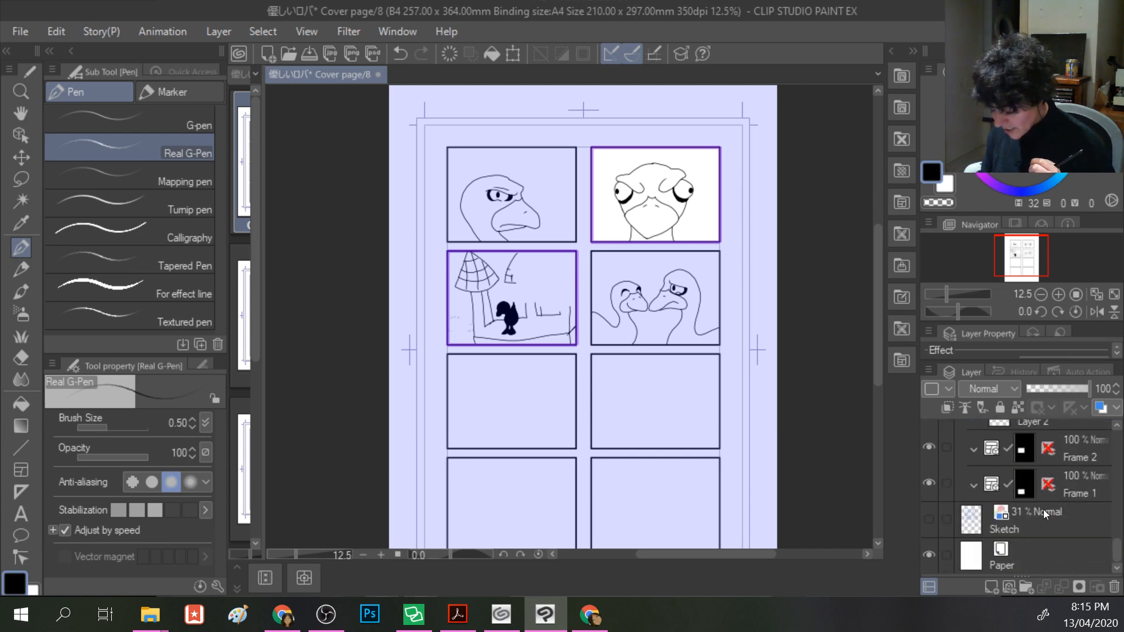
{"action": "left_click", "coordinate": [1017, 525]}
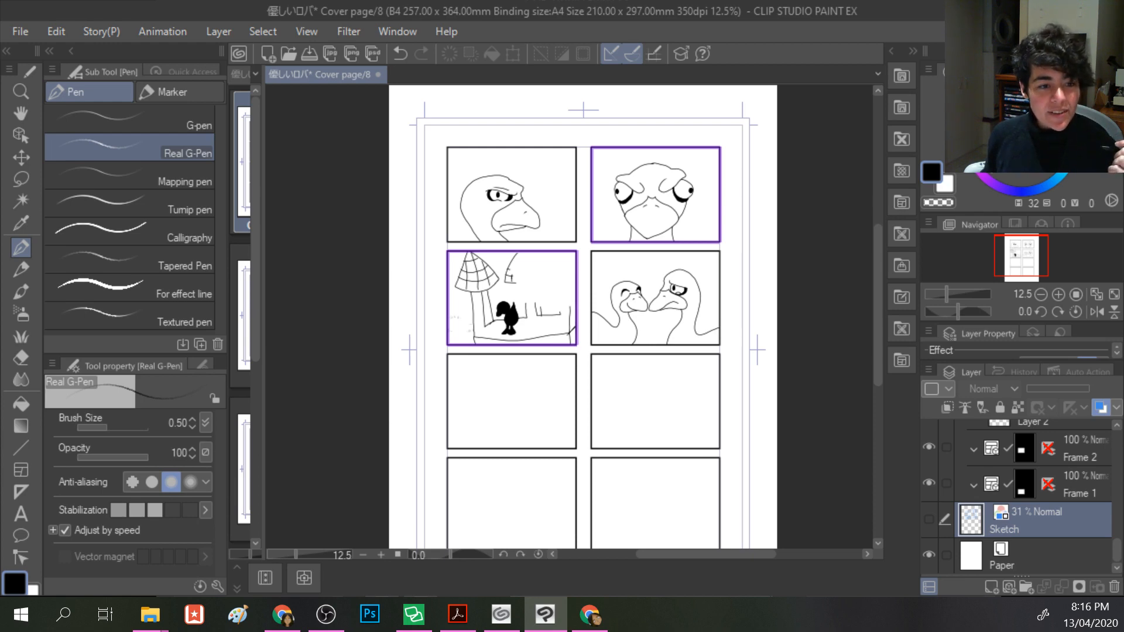
- Select the smiling bird's head and body with Auto select, referring to all layers
{"action": "left_click", "coordinate": [21, 200]}
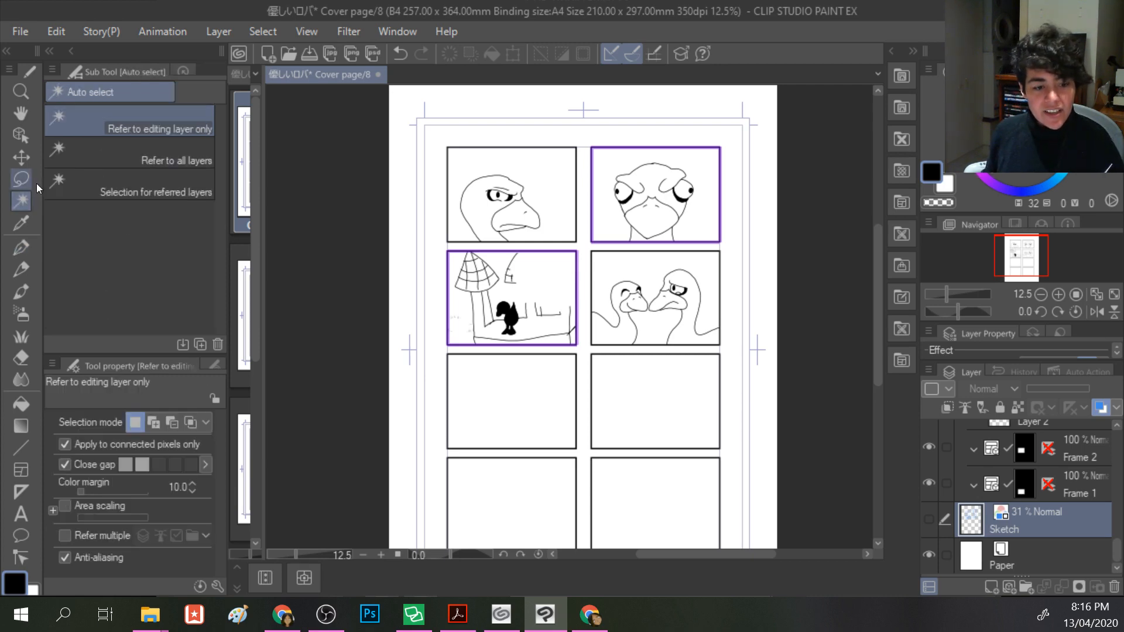
{"action": "left_click", "coordinate": [136, 148]}
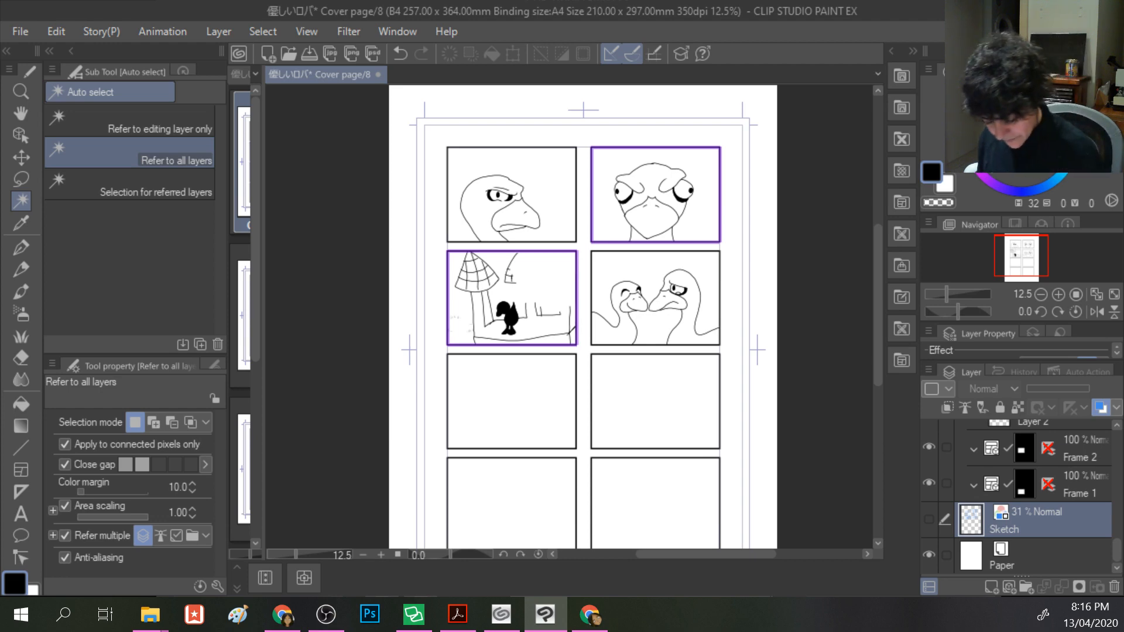
{"action": "left_click", "coordinate": [614, 333]}
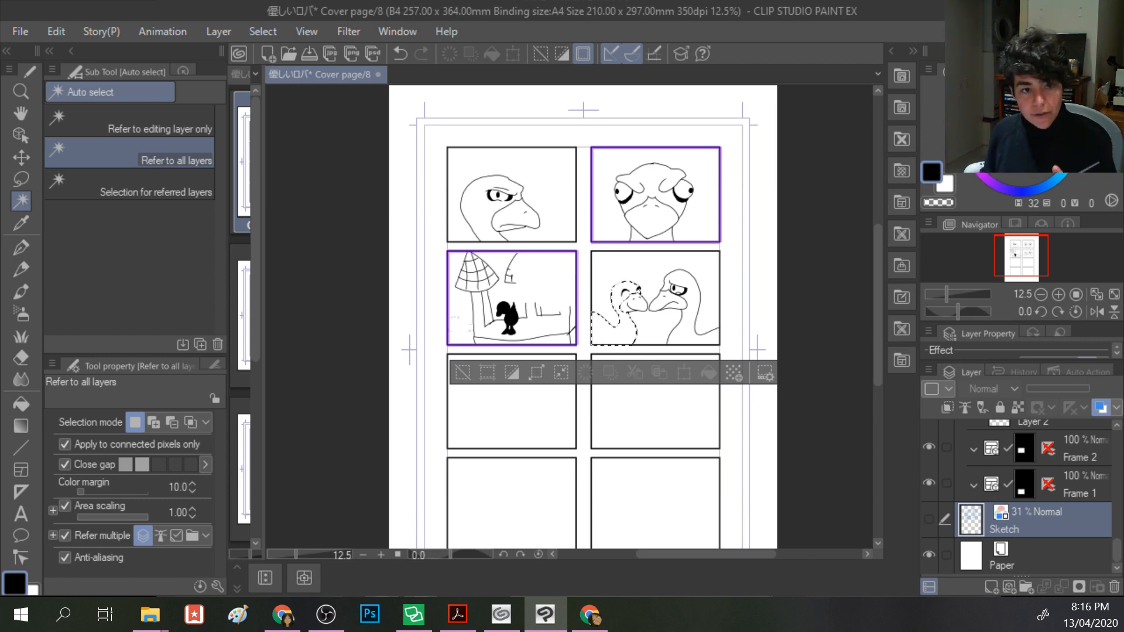
- Start a simple tone for the selected bird and set its density to 50%
{"action": "left_click", "coordinate": [734, 374]}
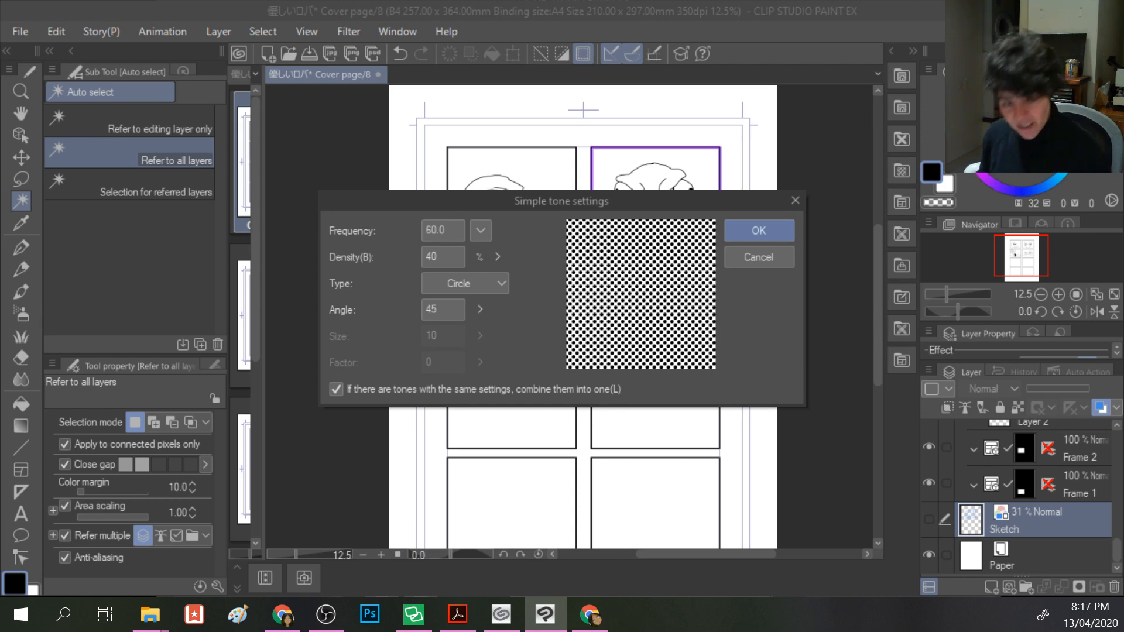
{"action": "left_click", "coordinate": [448, 257]}
{"action": "type", "text": "50"}
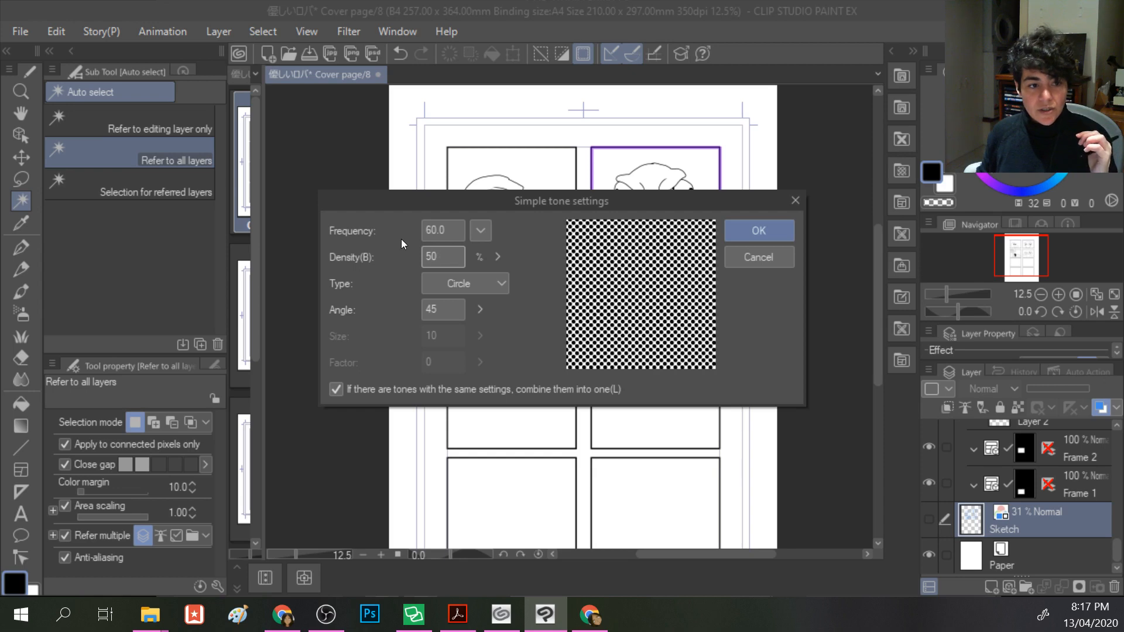
- Try the tone types Lozenge, Sugar plum, Cherry (thin), Diamond, Spades, Heart, Noise and Asterisk in the tone preview
{"action": "left_click", "coordinate": [457, 288]}
{"action": "left_click", "coordinate": [462, 337]}
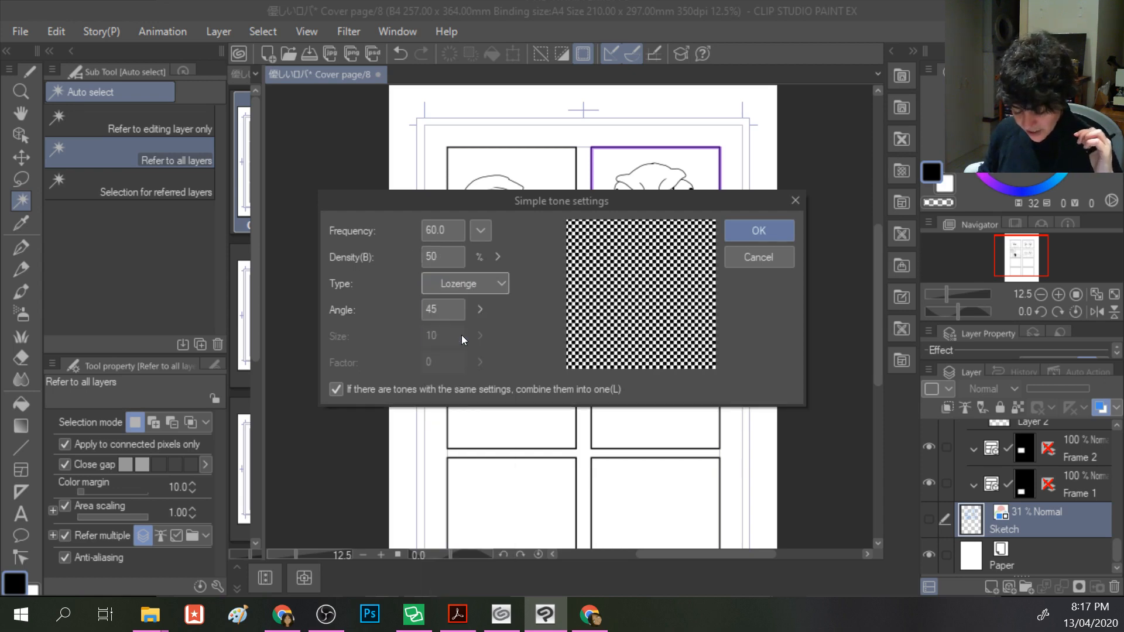
{"action": "left_click", "coordinate": [469, 285]}
{"action": "left_click", "coordinate": [463, 386]}
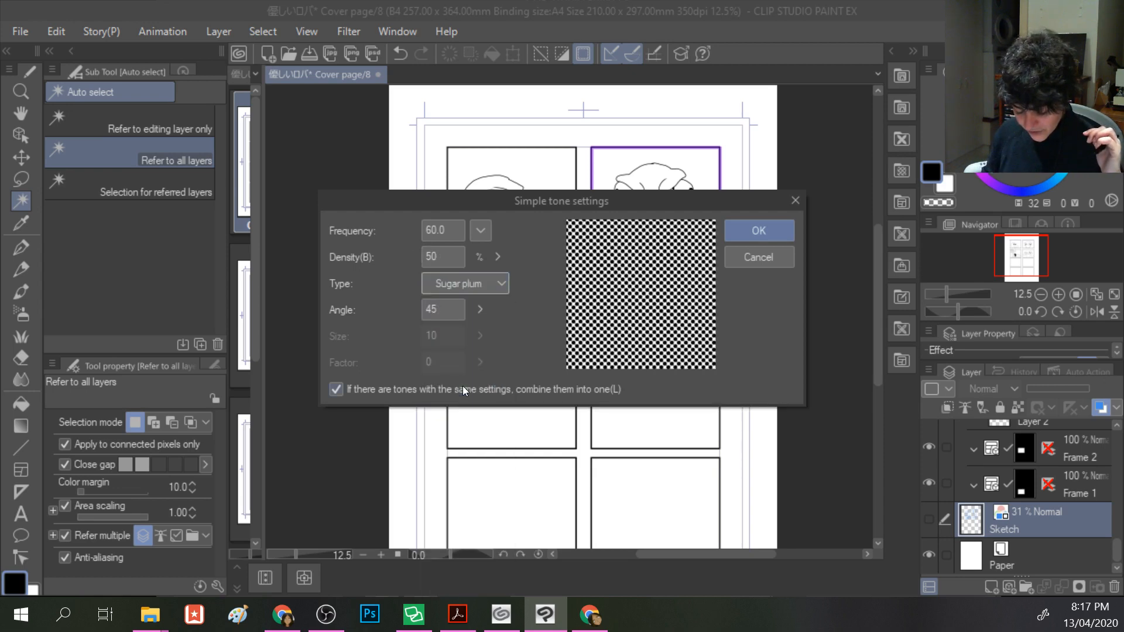
{"action": "left_click", "coordinate": [482, 284]}
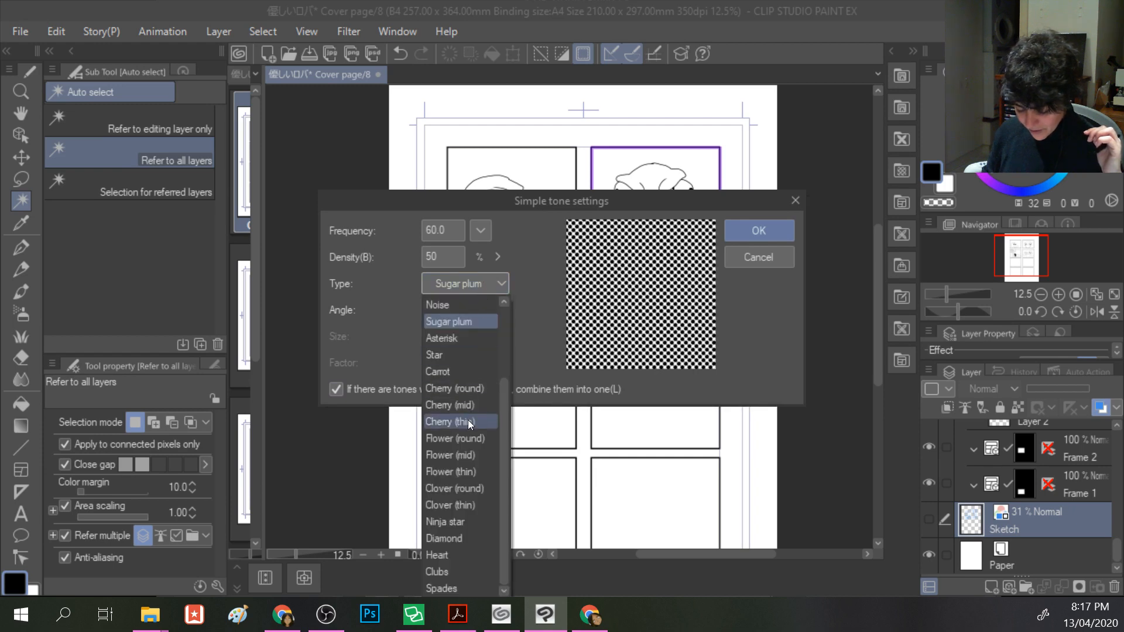
{"action": "left_click", "coordinate": [468, 420]}
{"action": "left_click", "coordinate": [465, 282]}
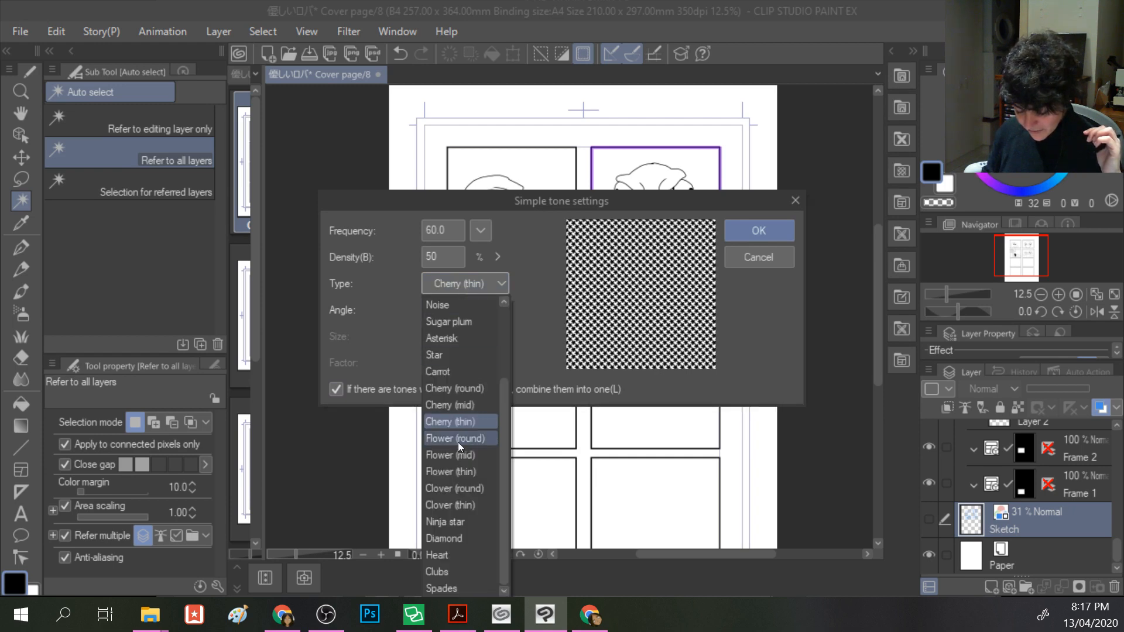
{"action": "left_click", "coordinate": [452, 532]}
{"action": "left_click", "coordinate": [470, 286]}
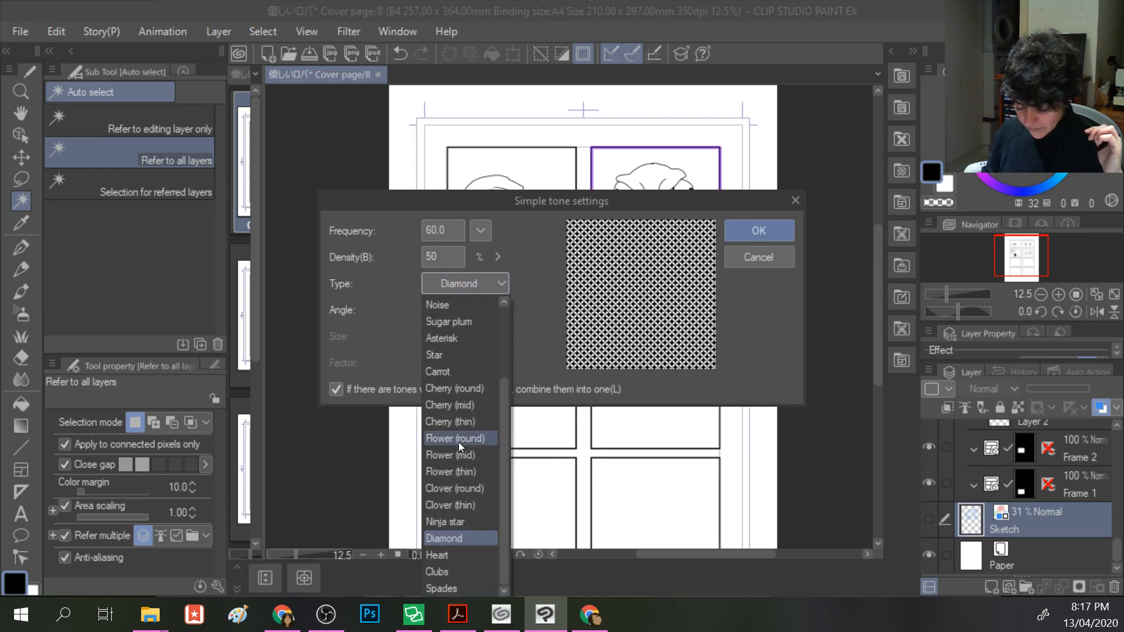
{"action": "left_click", "coordinate": [456, 587]}
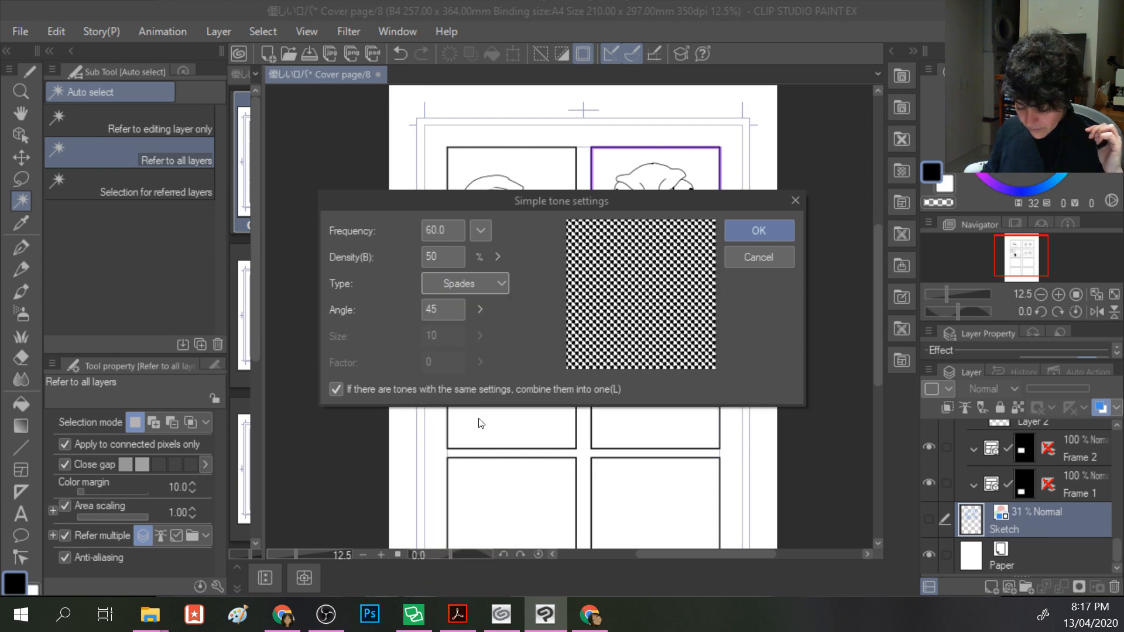
{"action": "left_click", "coordinate": [477, 283]}
{"action": "left_click", "coordinate": [456, 557]}
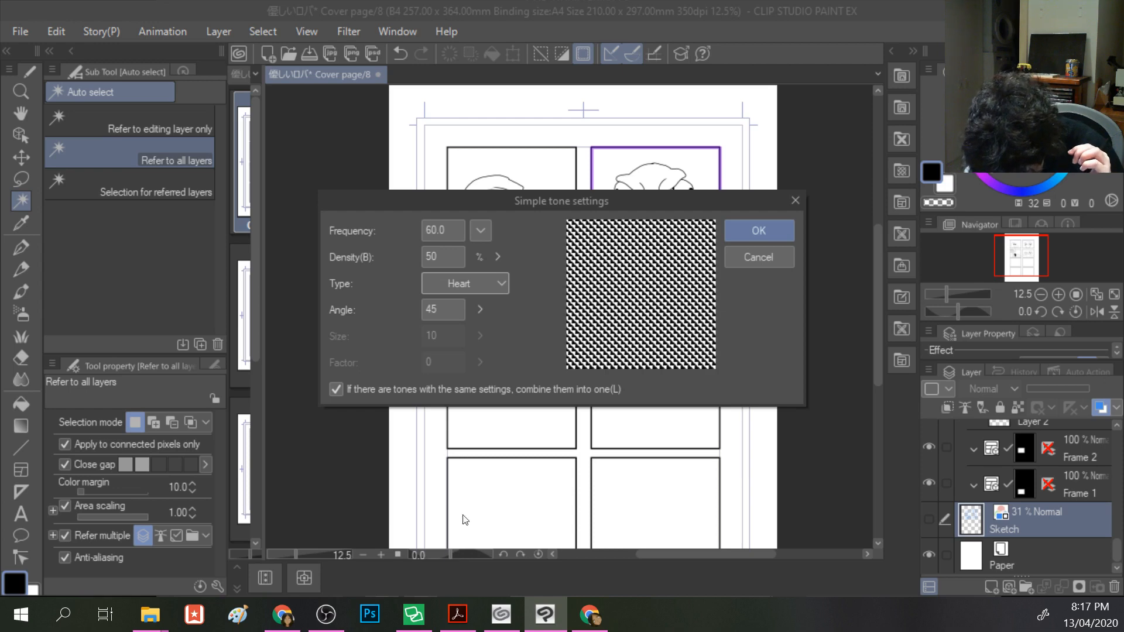
{"action": "left_click", "coordinate": [459, 287]}
{"action": "scroll", "coordinate": [459, 333], "scroll_direction": "up", "scroll_amount": 2}
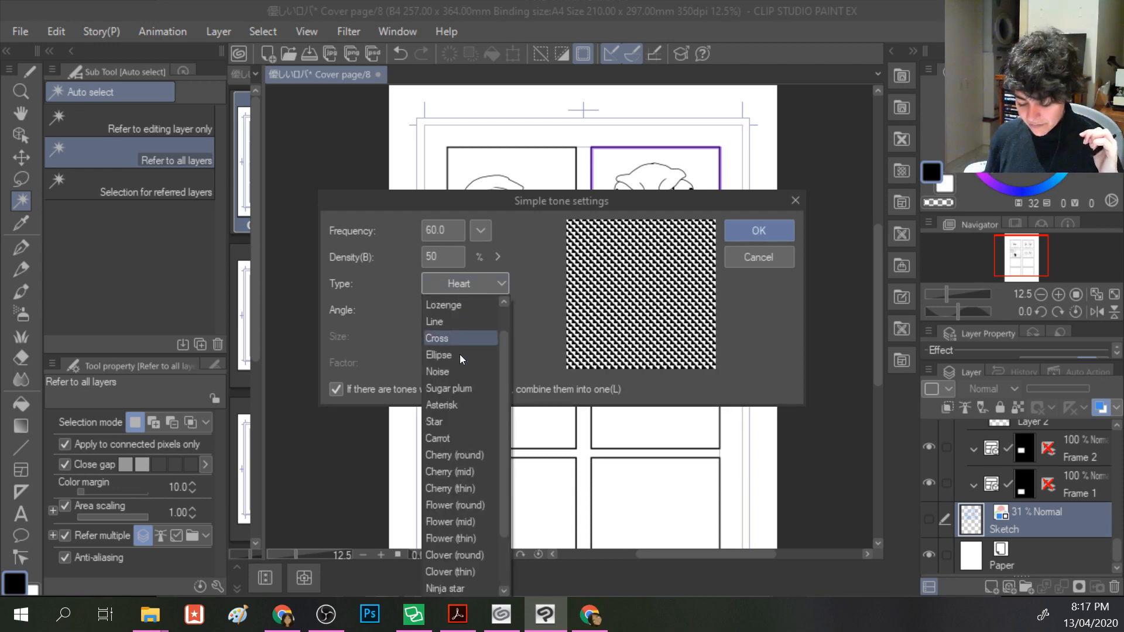
{"action": "left_click", "coordinate": [458, 373]}
{"action": "left_click", "coordinate": [479, 282]}
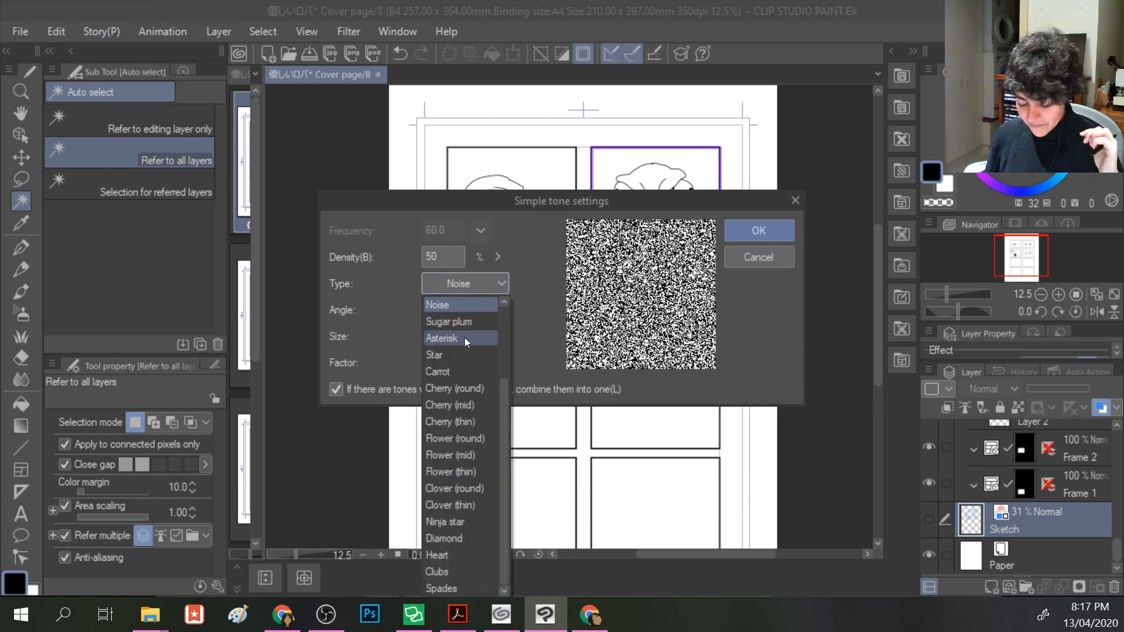
{"action": "scroll", "coordinate": [465, 338], "scroll_direction": "up", "scroll_amount": 2}
{"action": "left_click", "coordinate": [465, 408]}
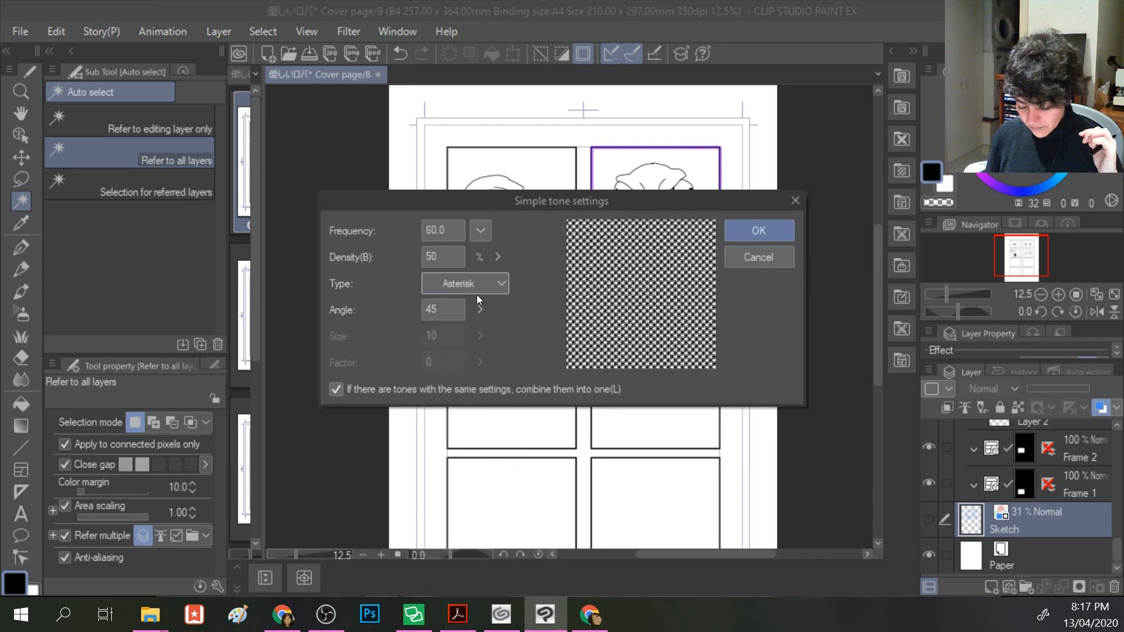
- Set the tone type to Circle, apply the tone to the smiling bird and check it up close
{"action": "left_click", "coordinate": [475, 291]}
{"action": "scroll", "coordinate": [462, 338], "scroll_direction": "up", "scroll_amount": 3}
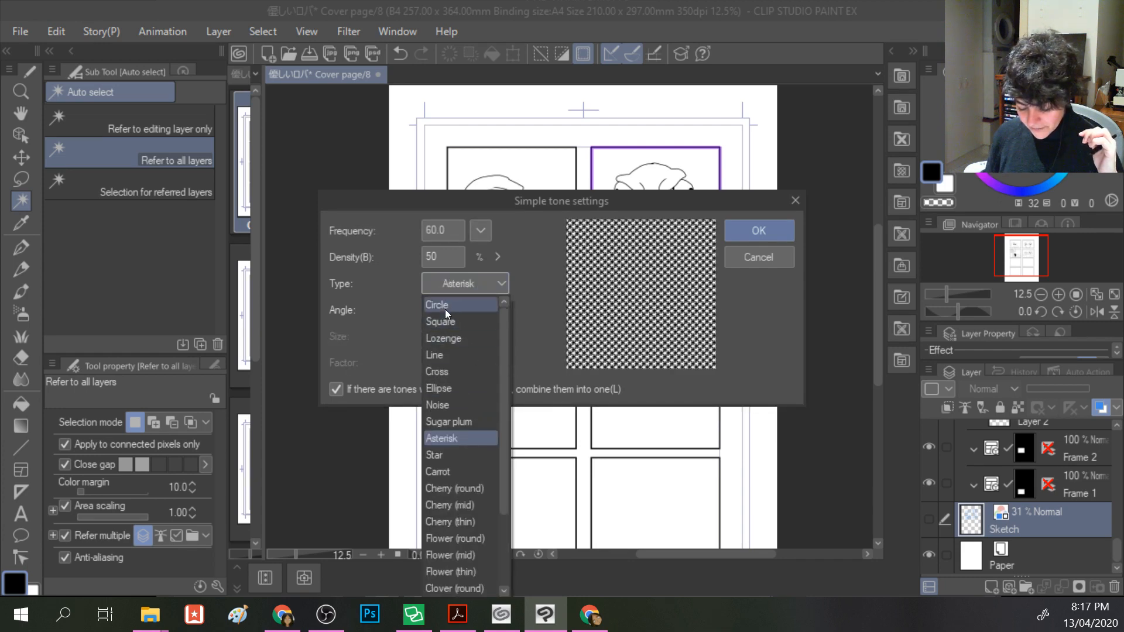
{"action": "left_click", "coordinate": [445, 305]}
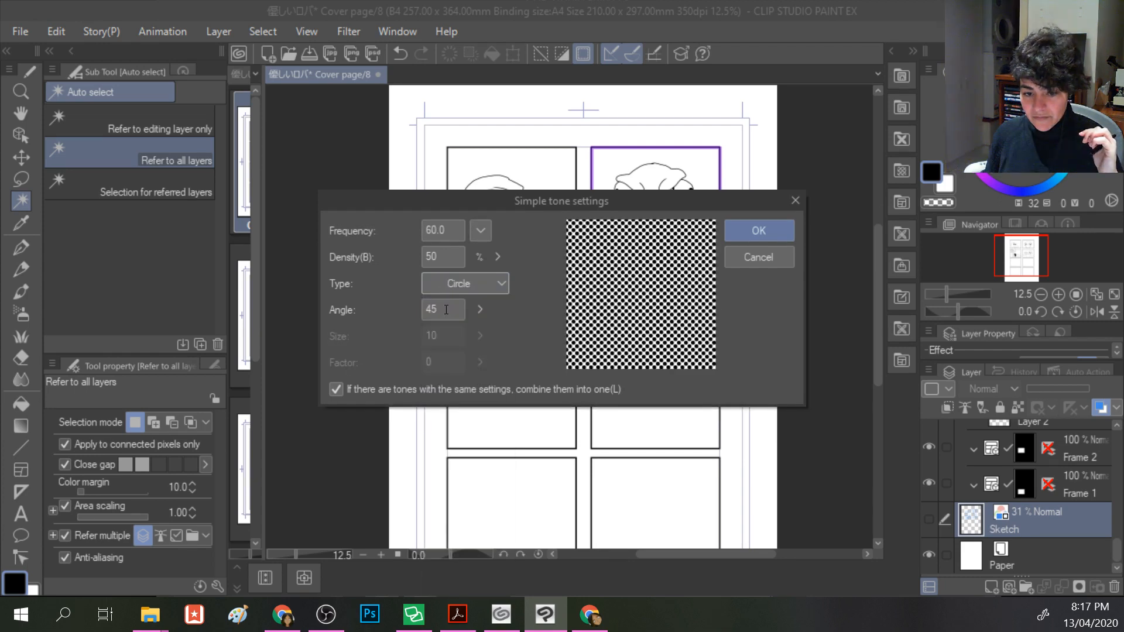
{"action": "left_click", "coordinate": [758, 231]}
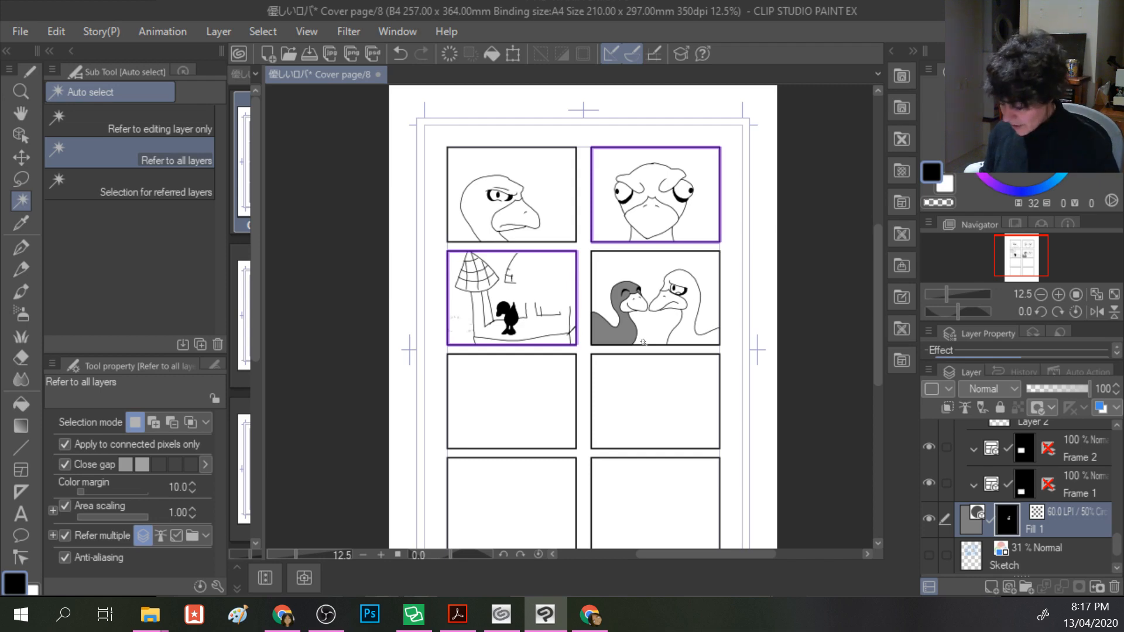
{"action": "scroll", "coordinate": [643, 342], "scroll_direction": "up", "scroll_amount": 4}
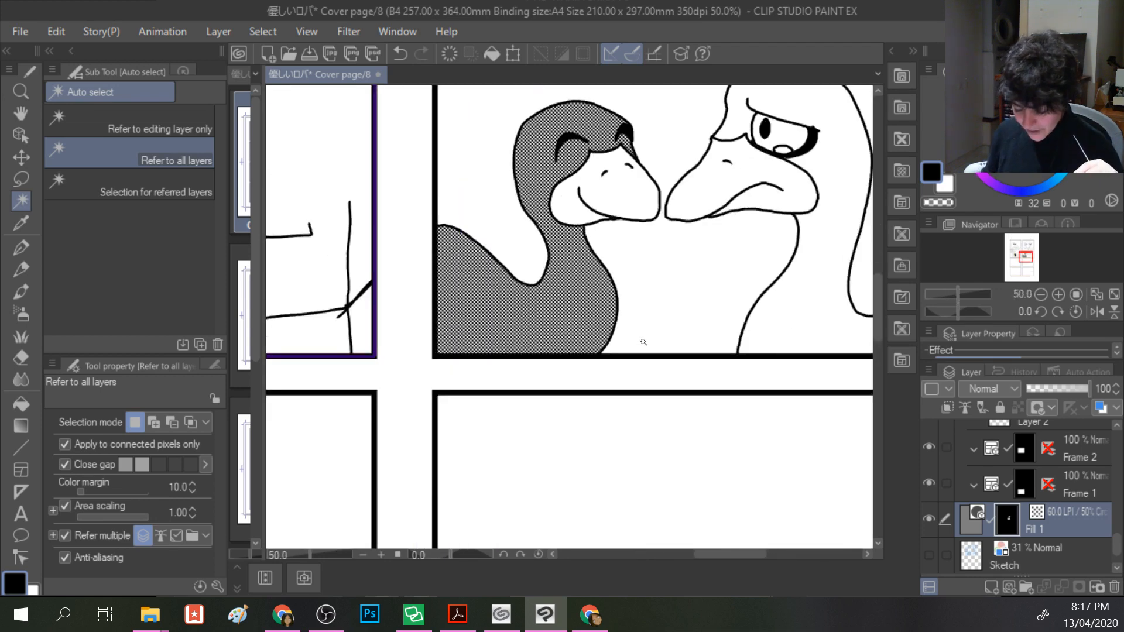
{"action": "scroll", "coordinate": [643, 342], "scroll_direction": "down", "scroll_amount": 1}
{"action": "scroll", "coordinate": [643, 342], "scroll_direction": "up", "scroll_amount": 1}
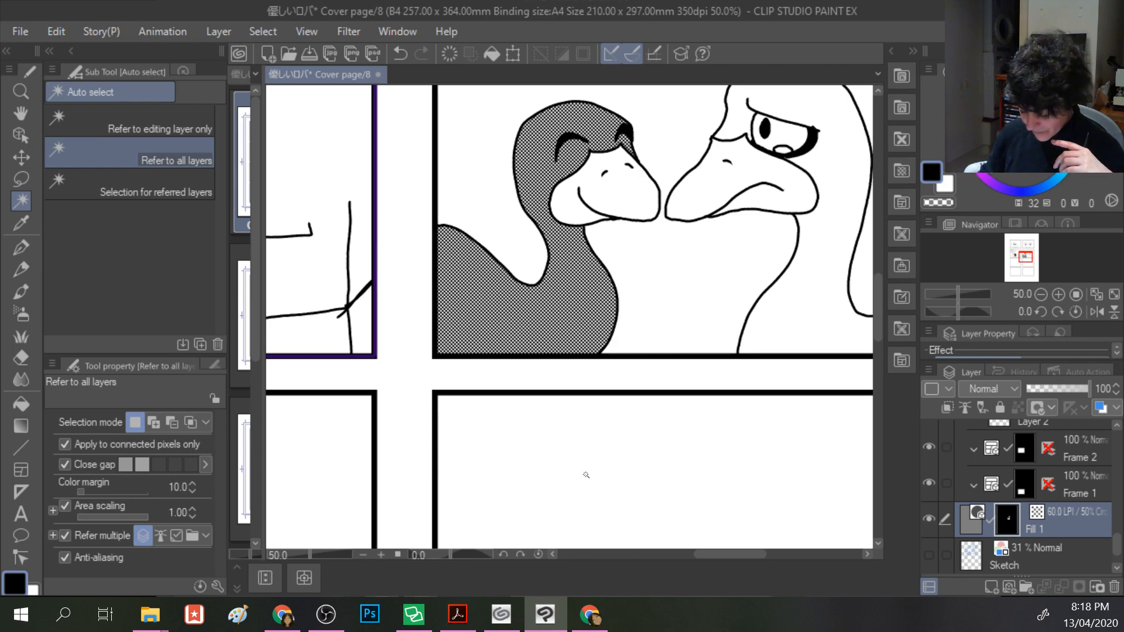
- Switch to the Lasso selection tool and reactivate the Sketch layer for work on the frame with the black bird silhouette
{"action": "left_click_drag", "start_coordinate": [744, 554], "coordinate": [684, 553]}
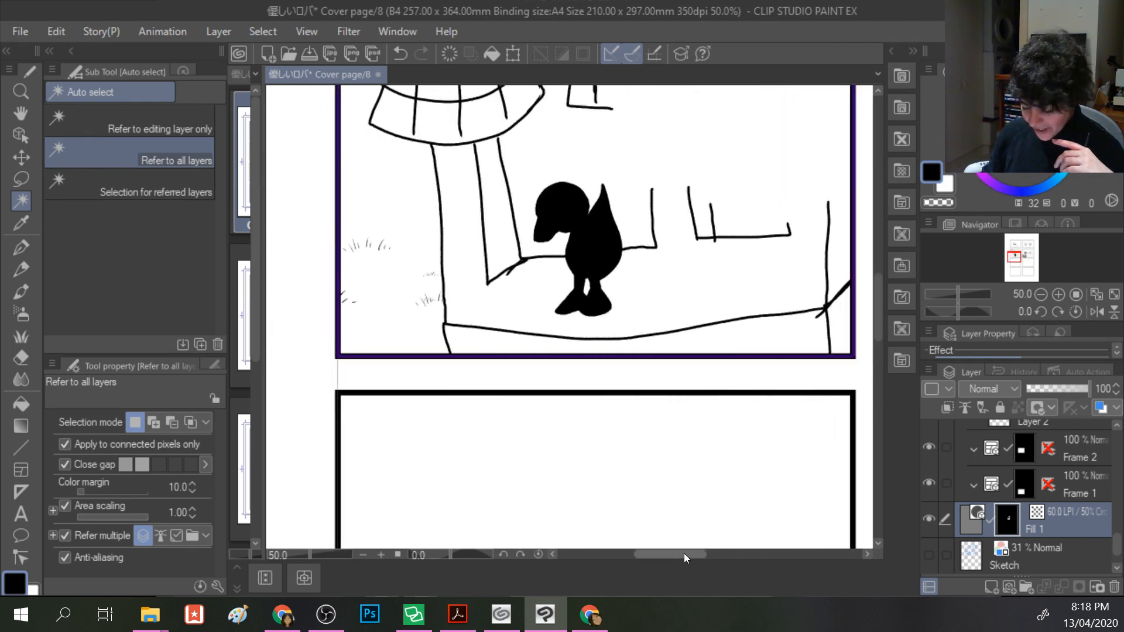
{"action": "scroll", "coordinate": [700, 431], "scroll_direction": "up", "scroll_amount": 1}
{"action": "scroll", "coordinate": [699, 431], "scroll_direction": "down", "scroll_amount": 1}
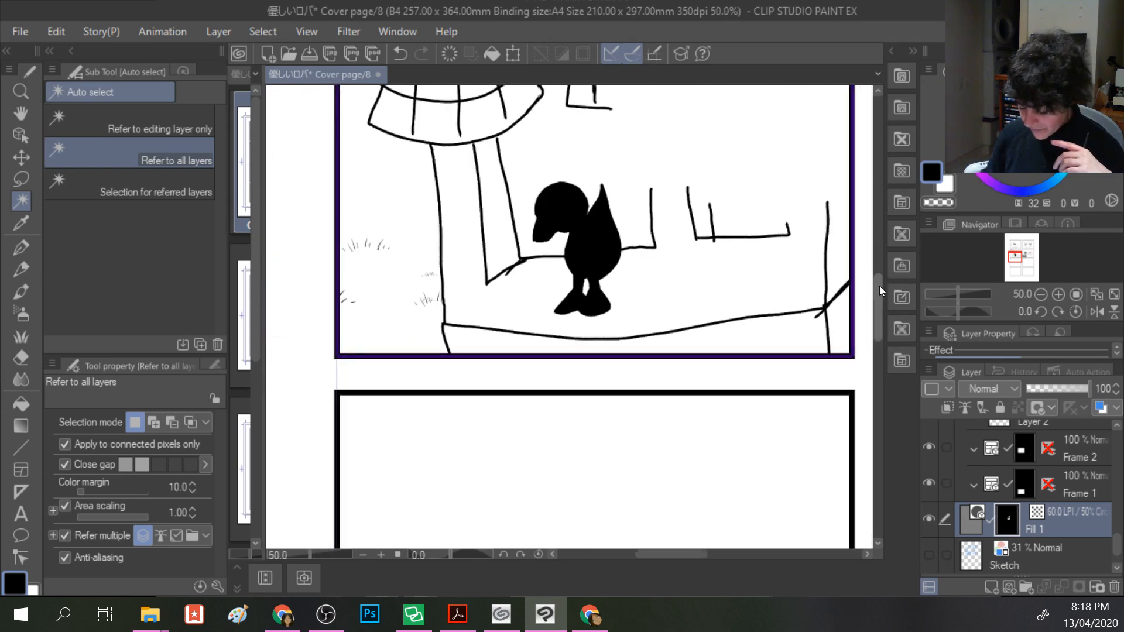
{"action": "scroll", "coordinate": [879, 282], "scroll_direction": "up", "scroll_amount": 3}
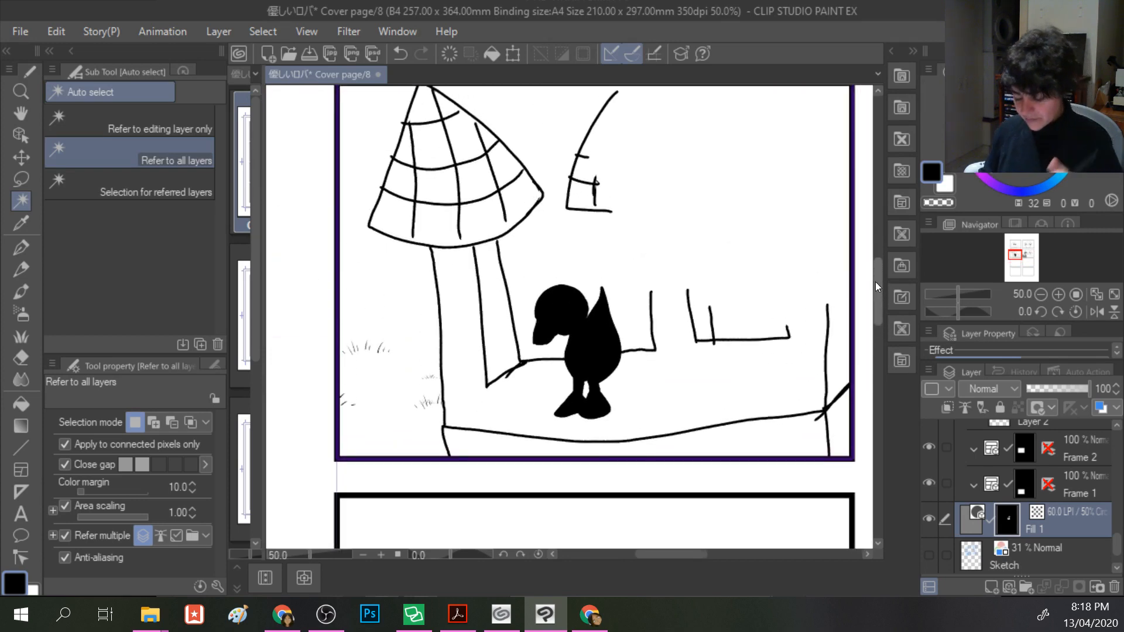
{"action": "left_click", "coordinate": [21, 179]}
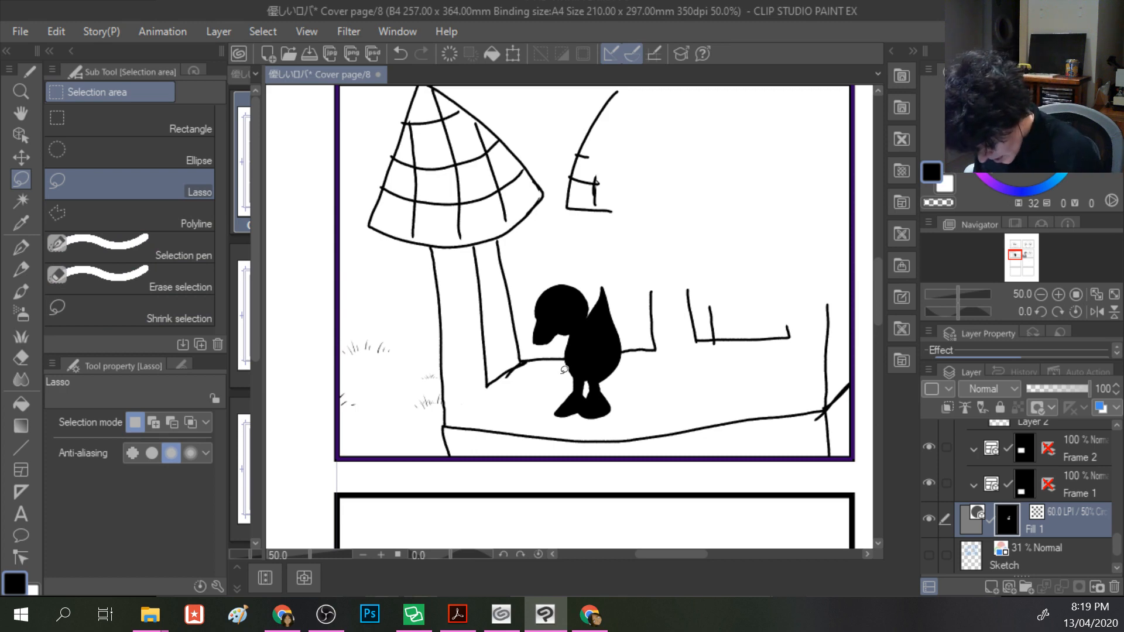
{"action": "left_click", "coordinate": [1005, 564]}
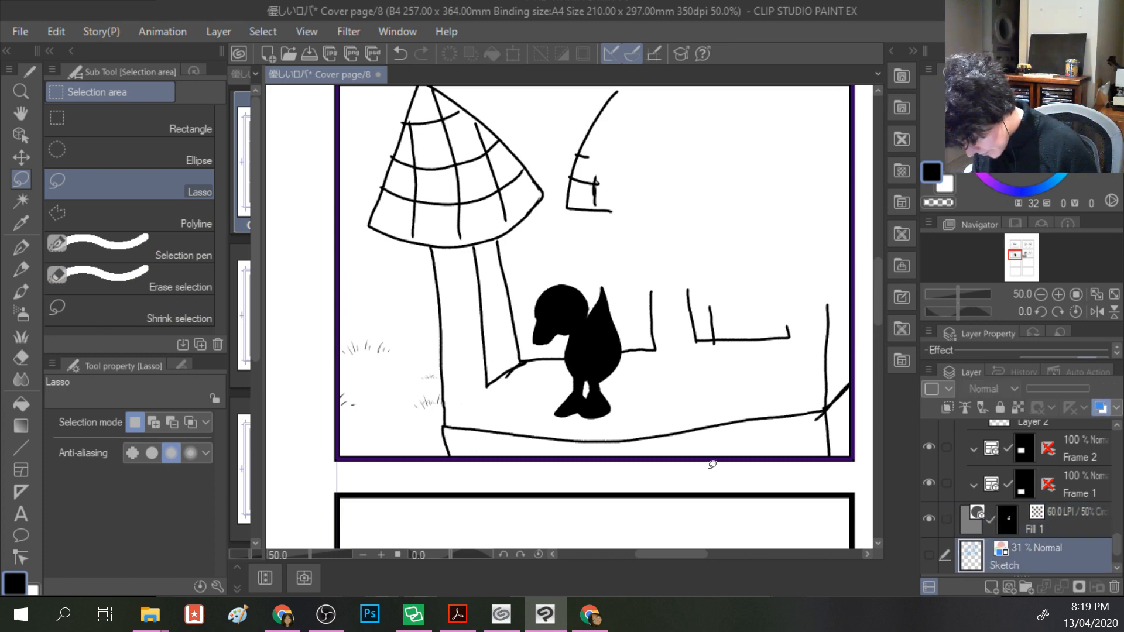
- Try lasso selections for a shadow shape around the silhouette's feet and the ground below, undoing each one
{"action": "mouse_move", "coordinate": [568, 358]}
{"action": "left_mouse_down"}
{"action": "mouse_move", "coordinate": [515, 397]}
{"action": "mouse_move", "coordinate": [512, 418]}
{"action": "mouse_move", "coordinate": [530, 432]}
{"action": "mouse_move", "coordinate": [569, 433]}
{"action": "mouse_move", "coordinate": [623, 413]}
{"action": "mouse_move", "coordinate": [634, 374]}
{"action": "mouse_move", "coordinate": [621, 352]}
{"action": "left_mouse_up"}
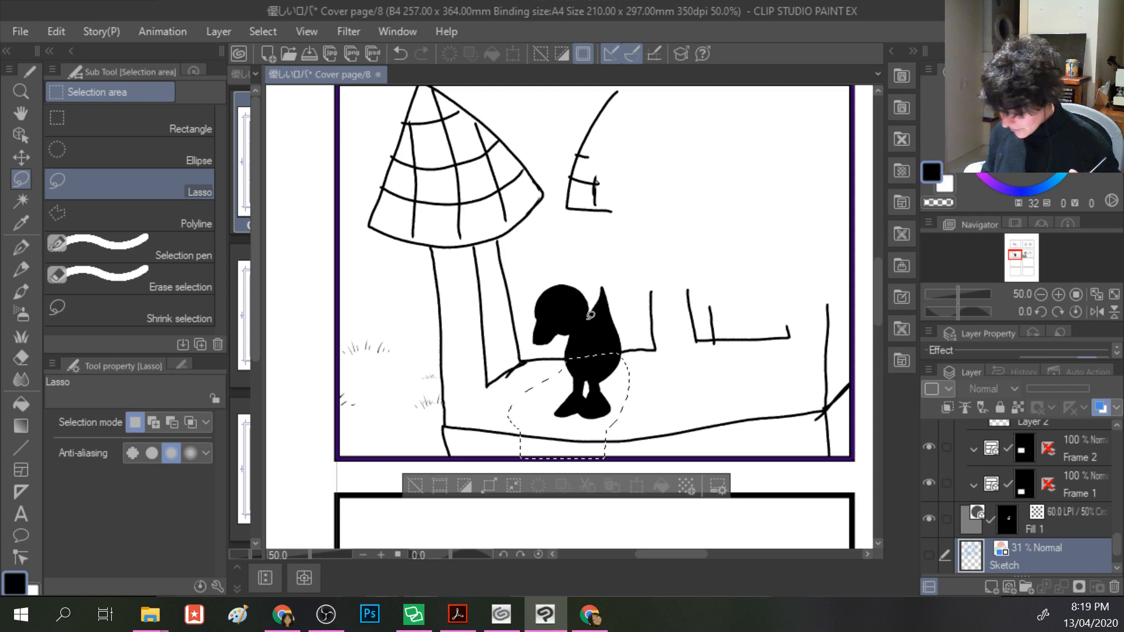
{"action": "key", "text": "ctrl+z"}
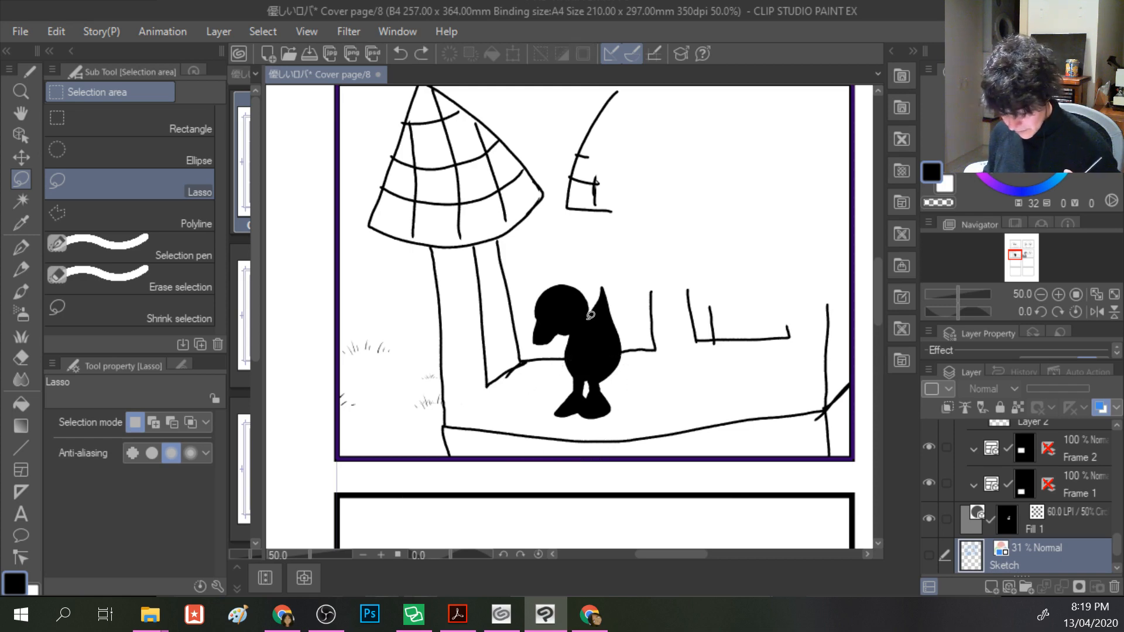
{"action": "mouse_move", "coordinate": [574, 396]}
{"action": "left_mouse_down"}
{"action": "mouse_move", "coordinate": [522, 439]}
{"action": "mouse_move", "coordinate": [530, 455]}
{"action": "mouse_move", "coordinate": [610, 459]}
{"action": "mouse_move", "coordinate": [603, 398]}
{"action": "left_mouse_up"}
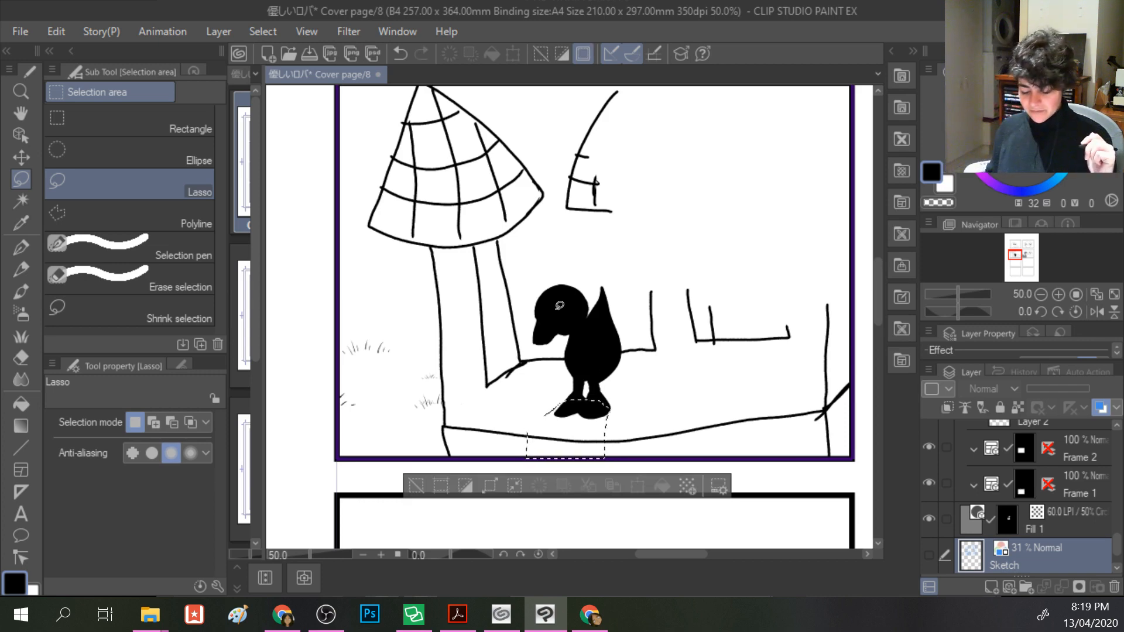
{"action": "key", "text": "ctrl+z"}
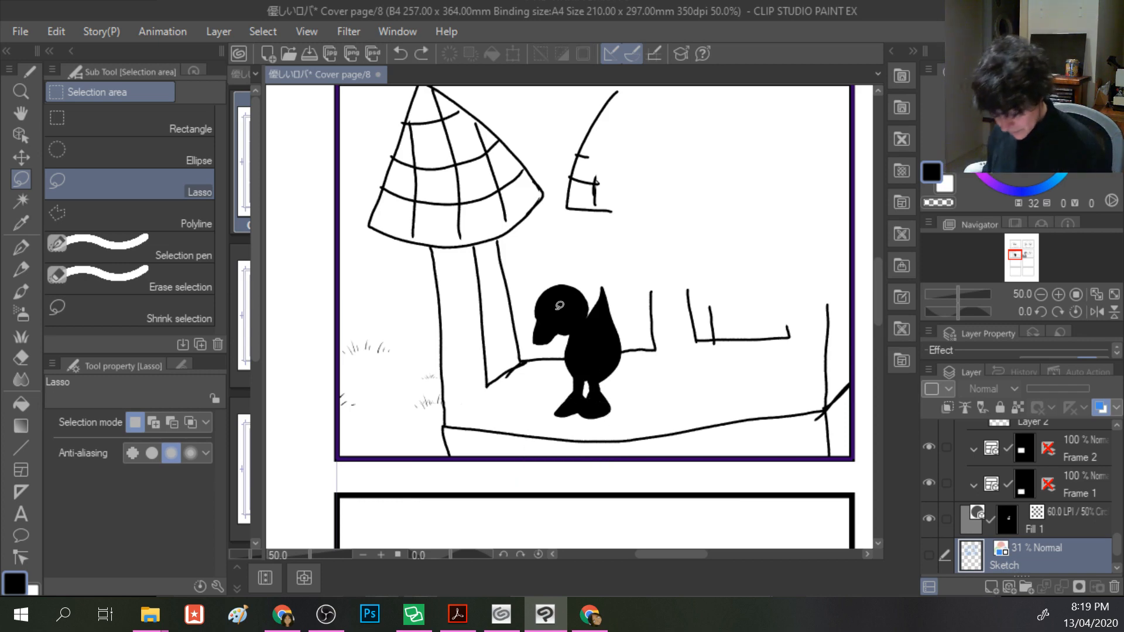
- Lasso a shadow shape on the ground behind the bird silhouette and apply a Circle tone at 10% density
{"action": "mouse_move", "coordinate": [575, 398]}
{"action": "left_mouse_down"}
{"action": "mouse_move", "coordinate": [608, 350]}
{"action": "mouse_move", "coordinate": [647, 344]}
{"action": "mouse_move", "coordinate": [696, 360]}
{"action": "mouse_move", "coordinate": [685, 392]}
{"action": "mouse_move", "coordinate": [665, 402]}
{"action": "mouse_move", "coordinate": [559, 410]}
{"action": "left_mouse_up"}
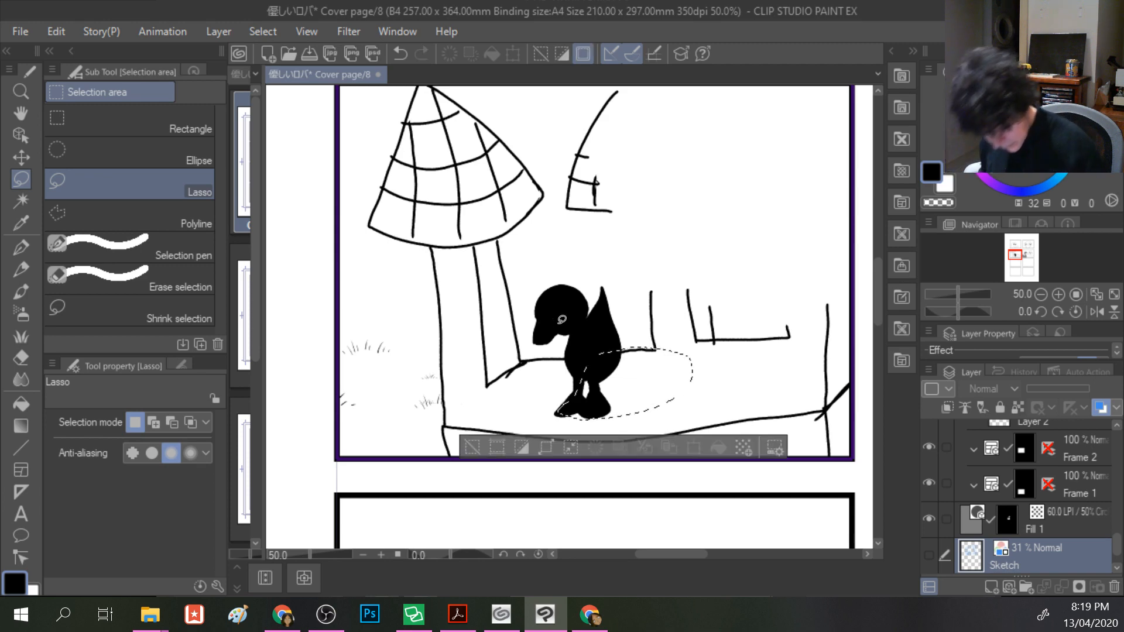
{"action": "left_click", "coordinate": [743, 446]}
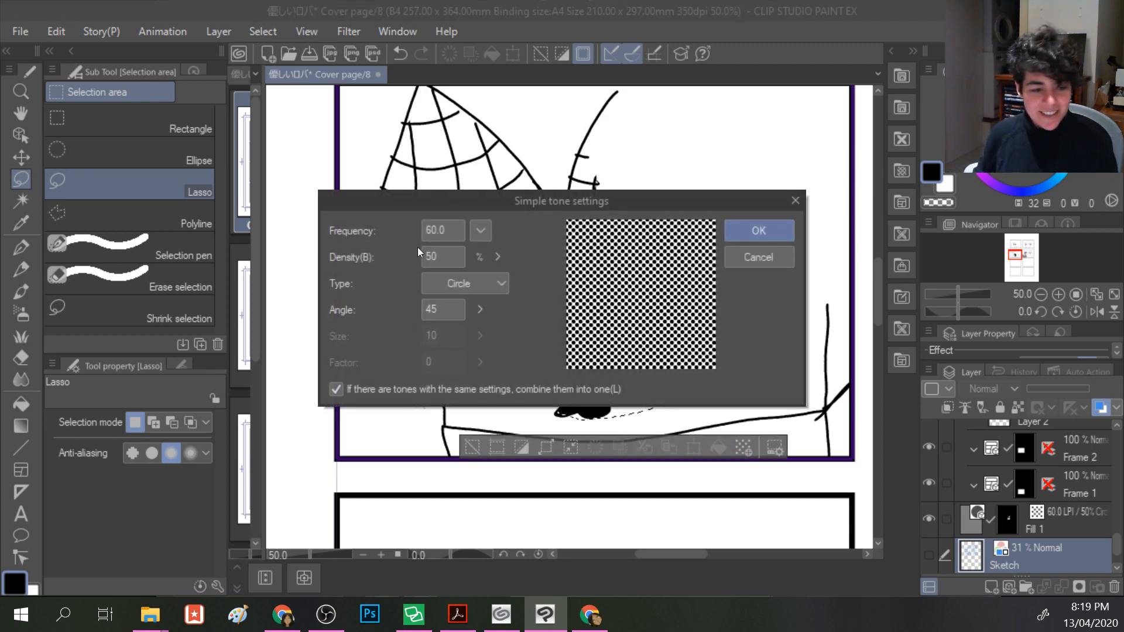
{"action": "left_click", "coordinate": [436, 256]}
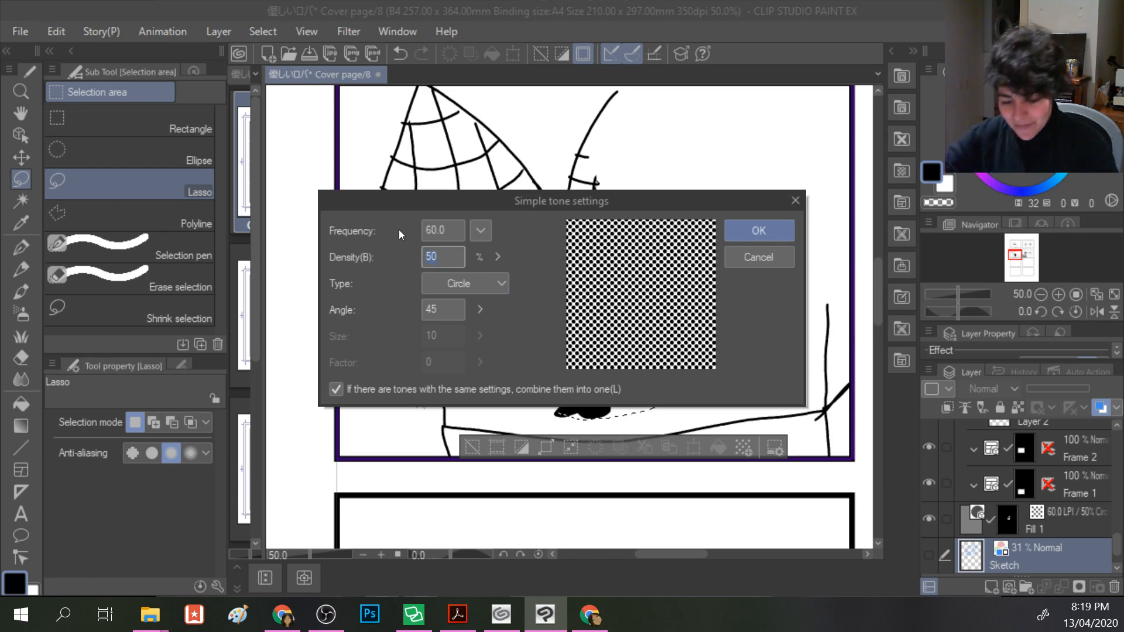
{"action": "type", "text": "10"}
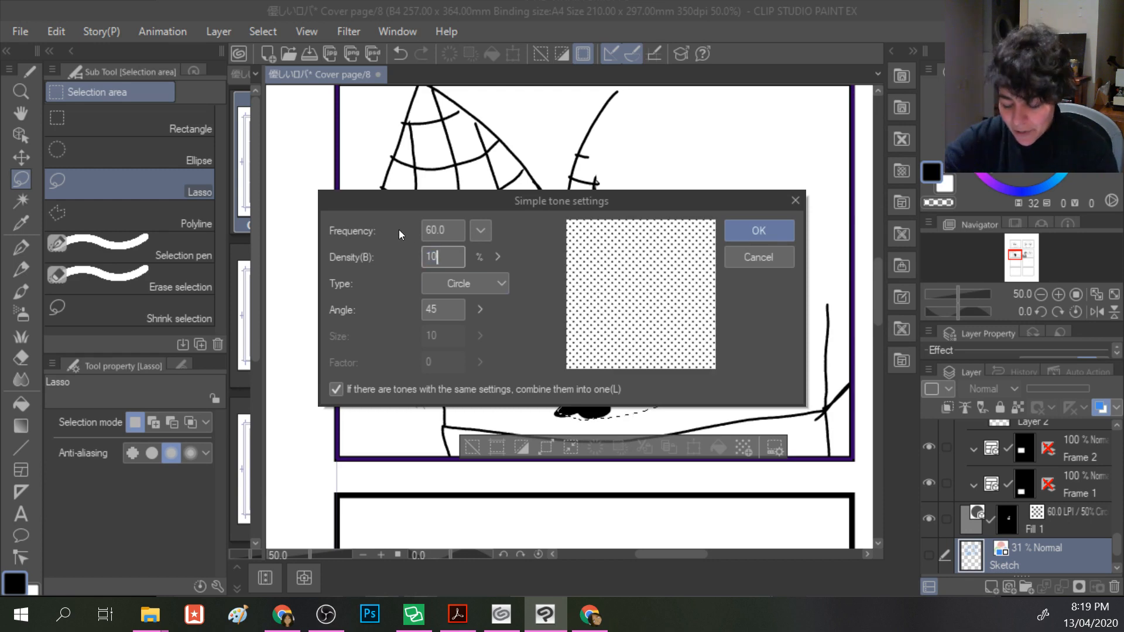
{"action": "left_click", "coordinate": [757, 231]}
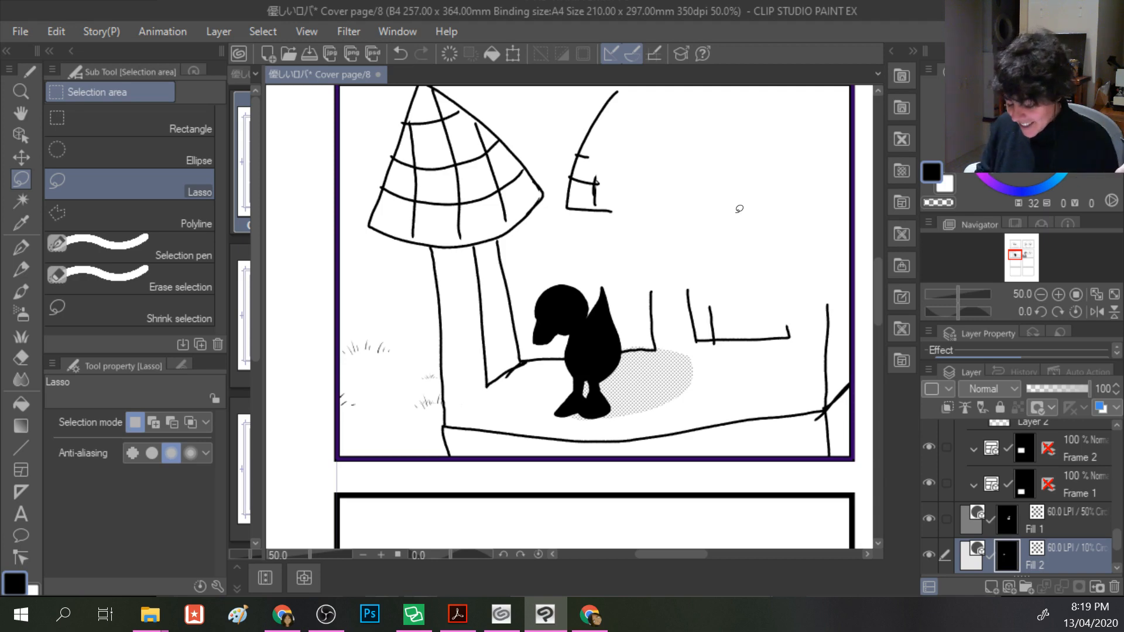
- Erase the shadow tone that spills above the ground line behind the silhouette with the Hard eraser
{"action": "left_click", "coordinate": [21, 361]}
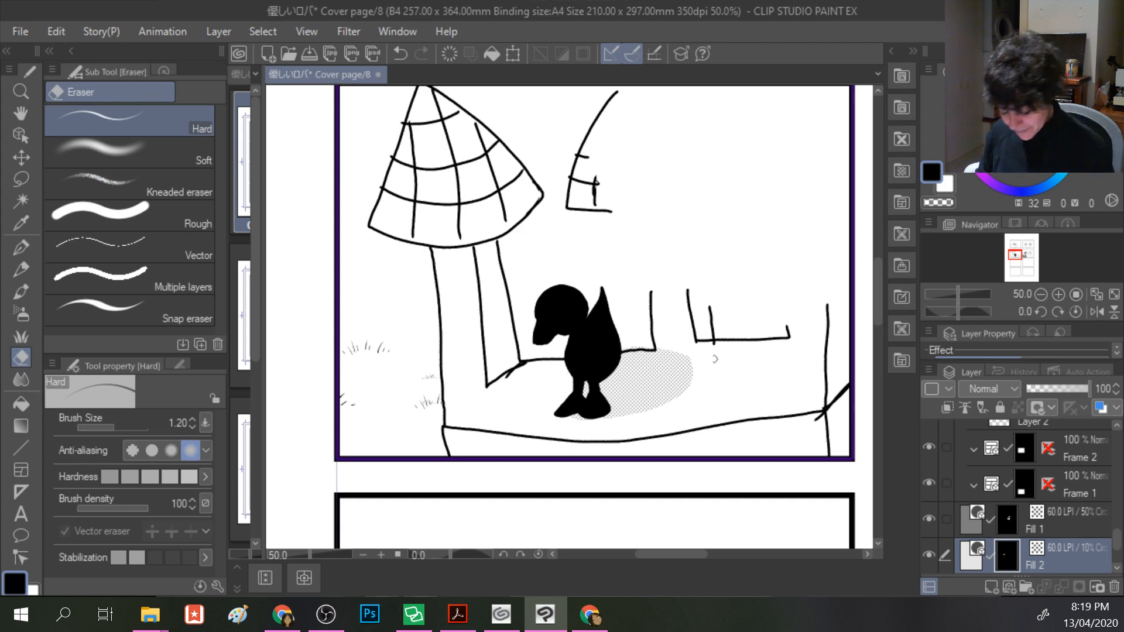
{"action": "scroll", "coordinate": [676, 358], "scroll_direction": "up", "scroll_amount": 3}
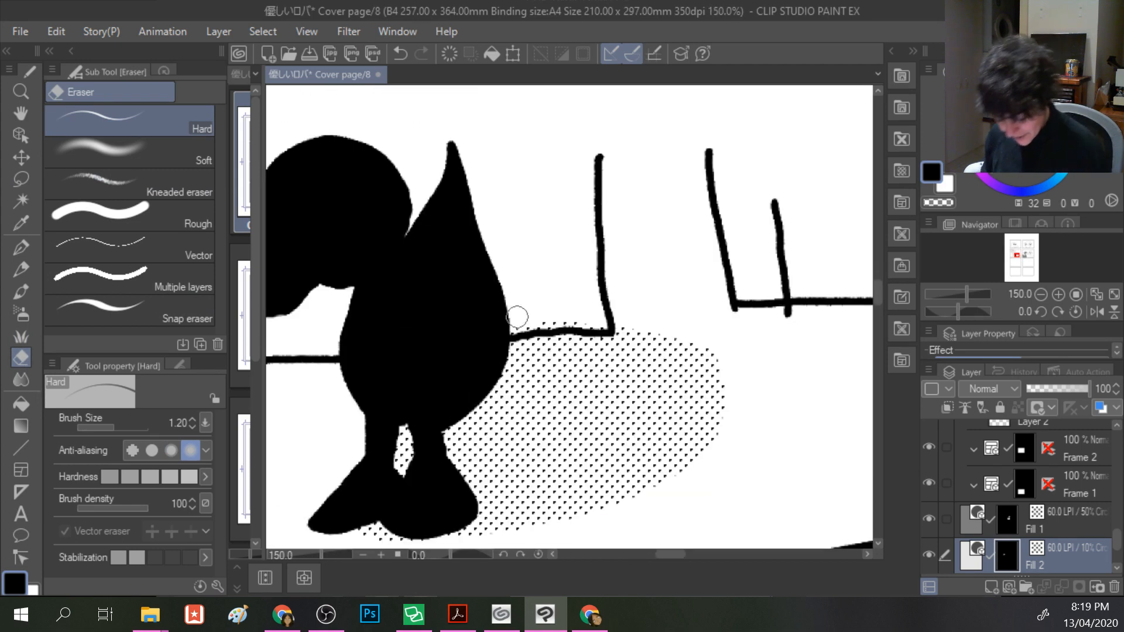
{"action": "left_click_drag", "start_coordinate": [505, 326], "coordinate": [579, 319]}
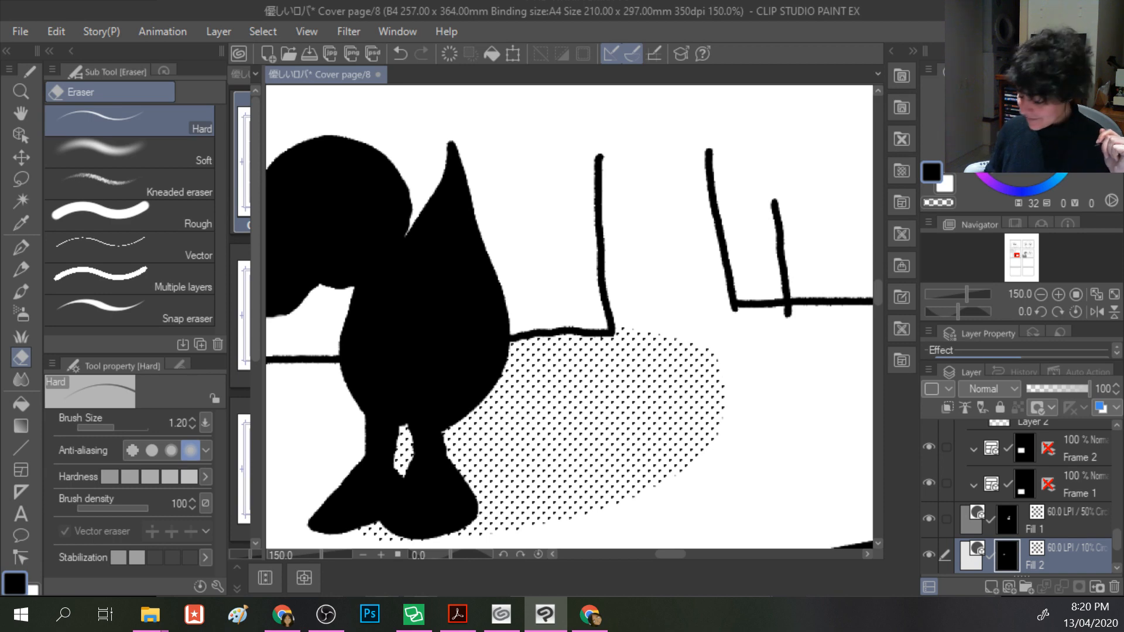
{"action": "scroll", "coordinate": [341, 385], "scroll_direction": "down", "scroll_amount": 5}
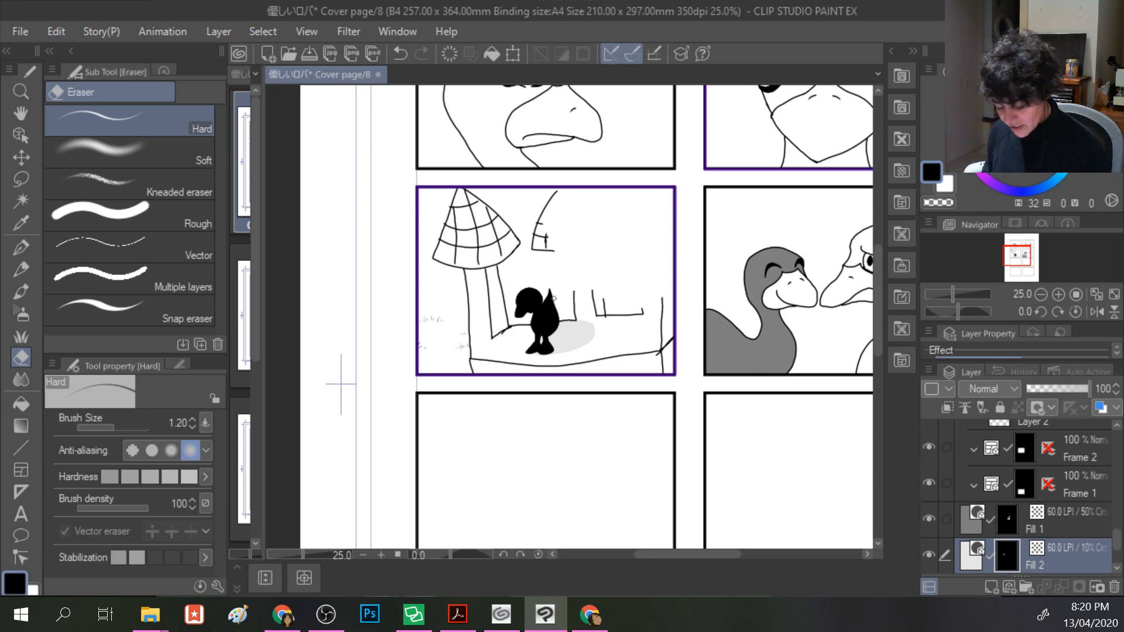
- Auto-select the narrow side wall of the tower, referring to all layers, and apply the 10% Circle tone
{"action": "scroll", "coordinate": [445, 317], "scroll_direction": "up", "scroll_amount": 3}
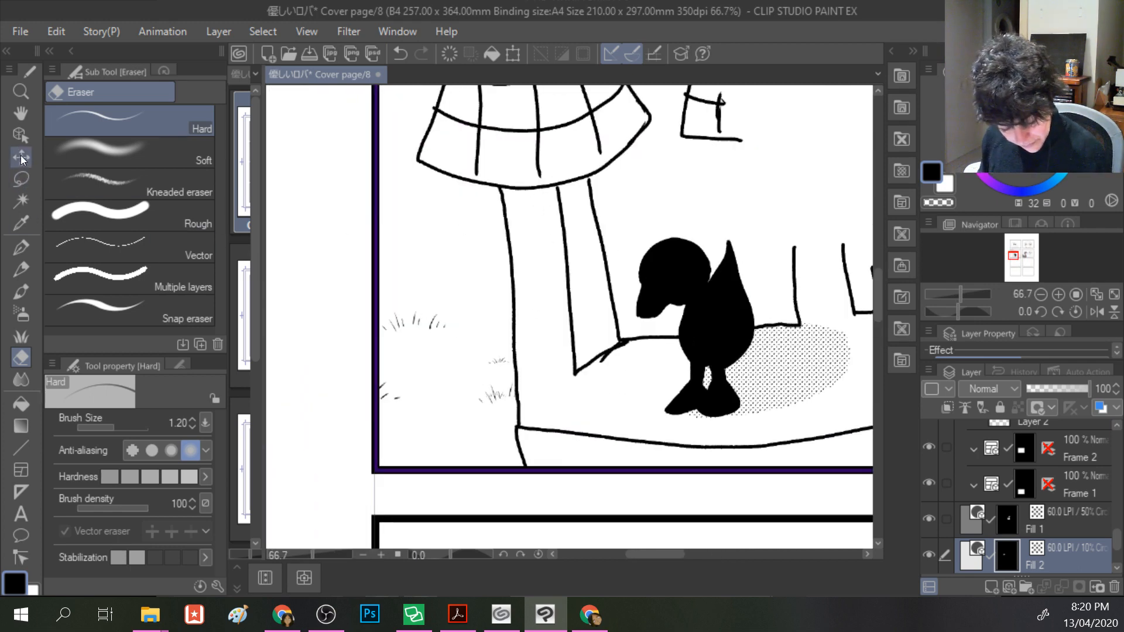
{"action": "left_click", "coordinate": [21, 201]}
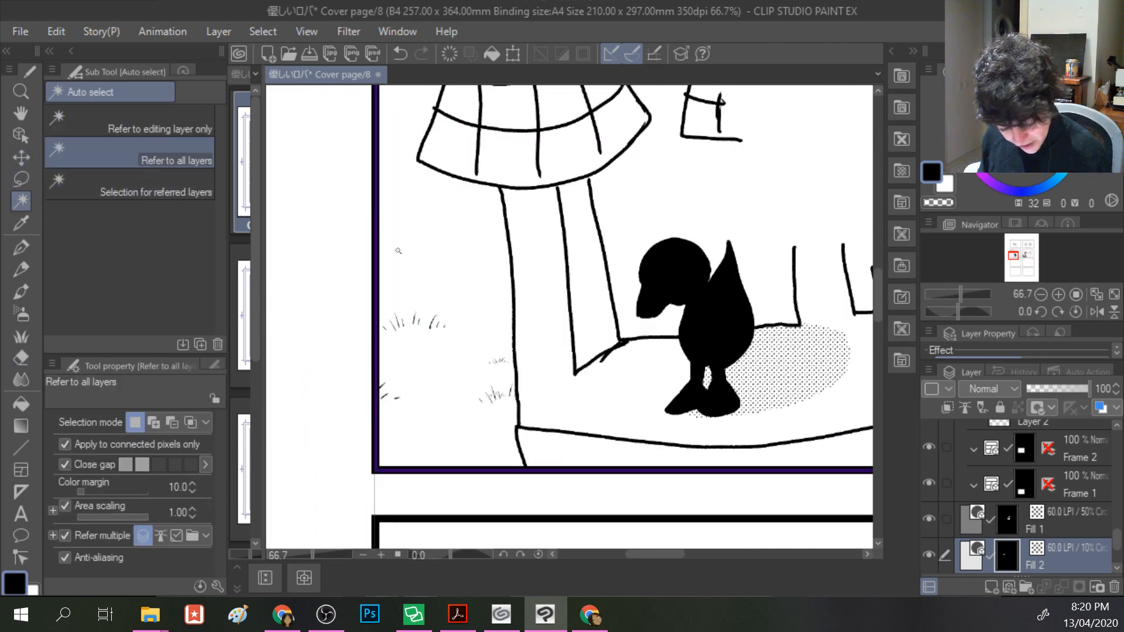
{"action": "left_click", "coordinate": [587, 262]}
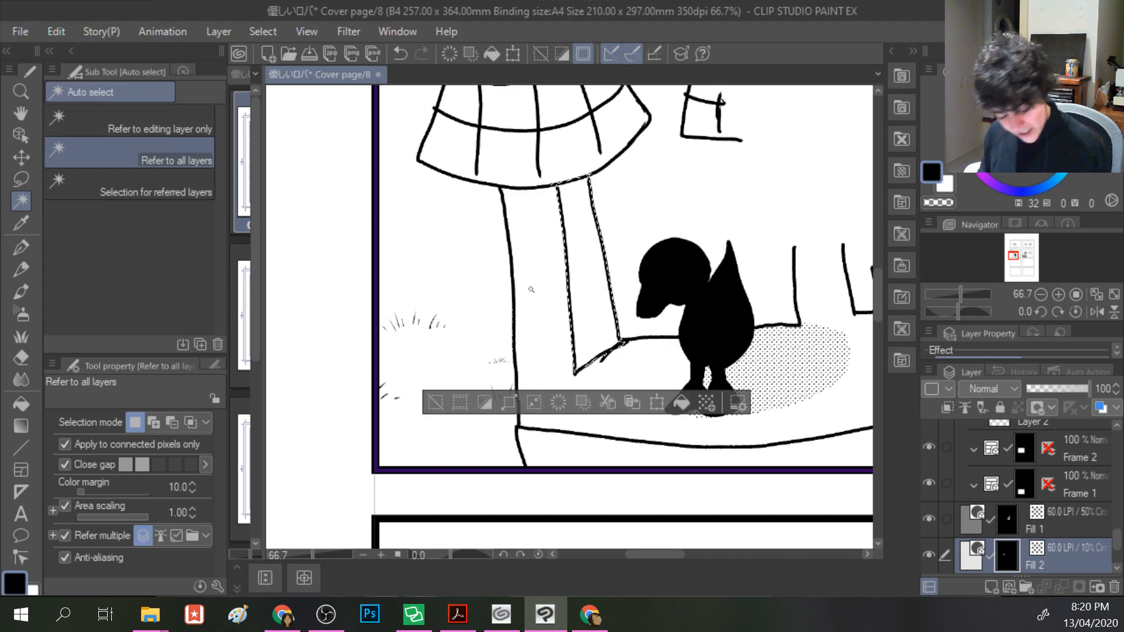
{"action": "left_click", "coordinate": [707, 402]}
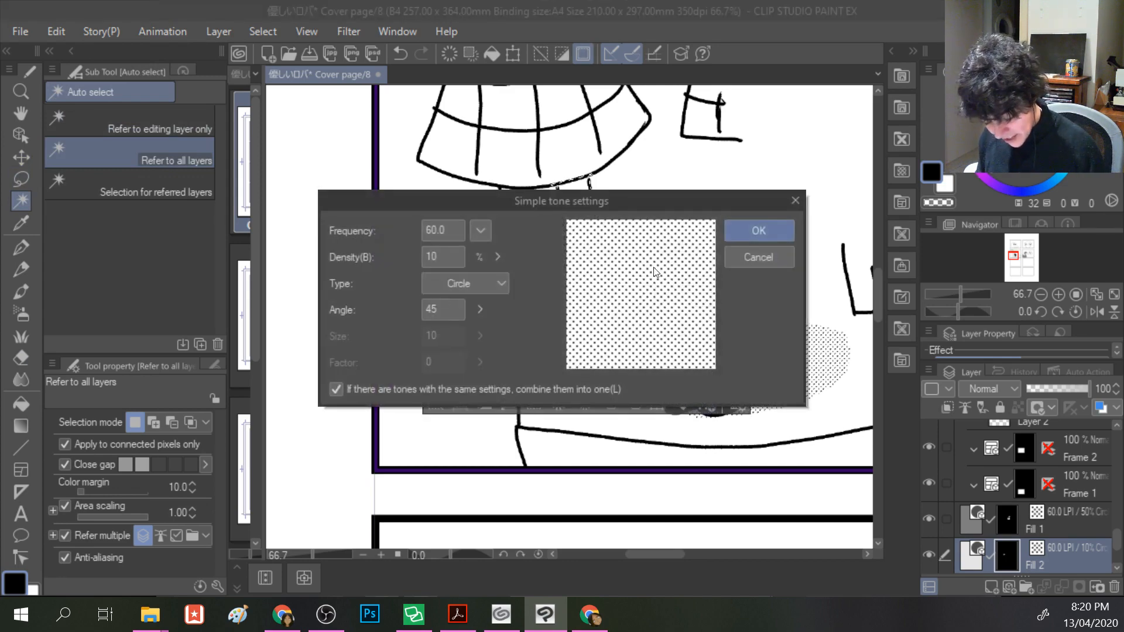
{"action": "left_click", "coordinate": [733, 232]}
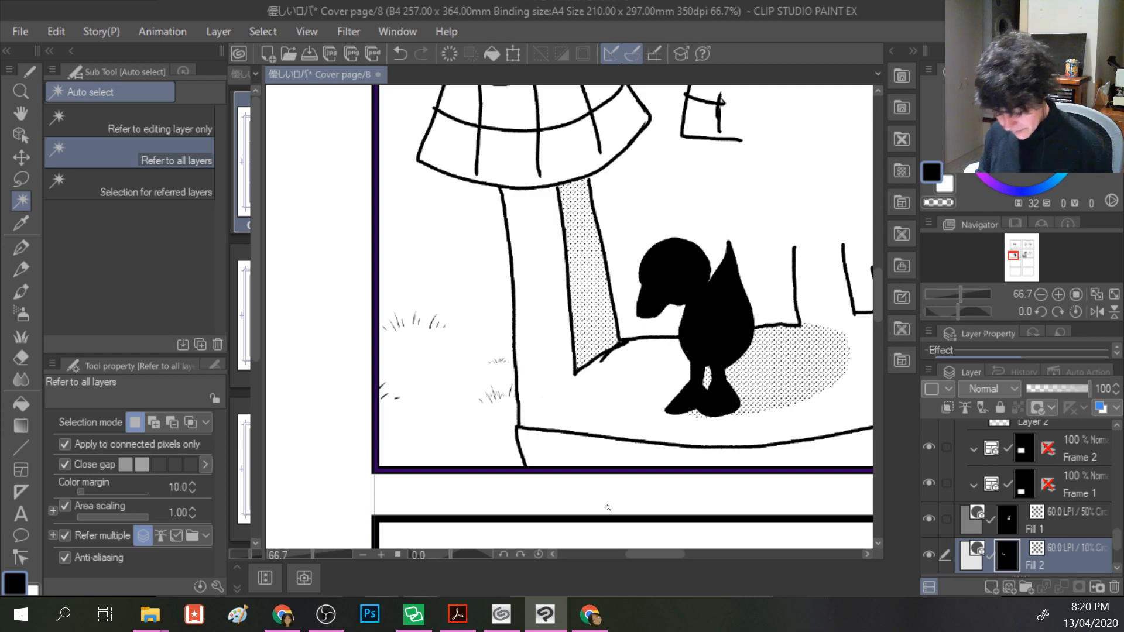
- Lasso the gap between the two upright lines behind the silhouette and apply the 10% Circle tone
{"action": "left_click_drag", "start_coordinate": [643, 556], "coordinate": [676, 554]}
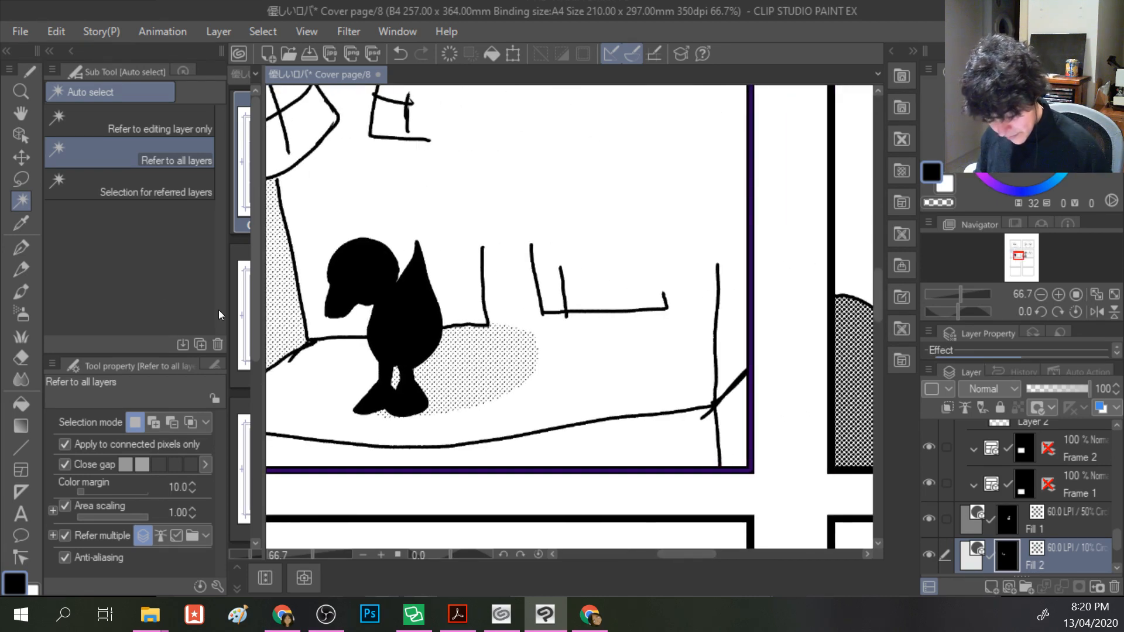
{"action": "left_click", "coordinate": [22, 186]}
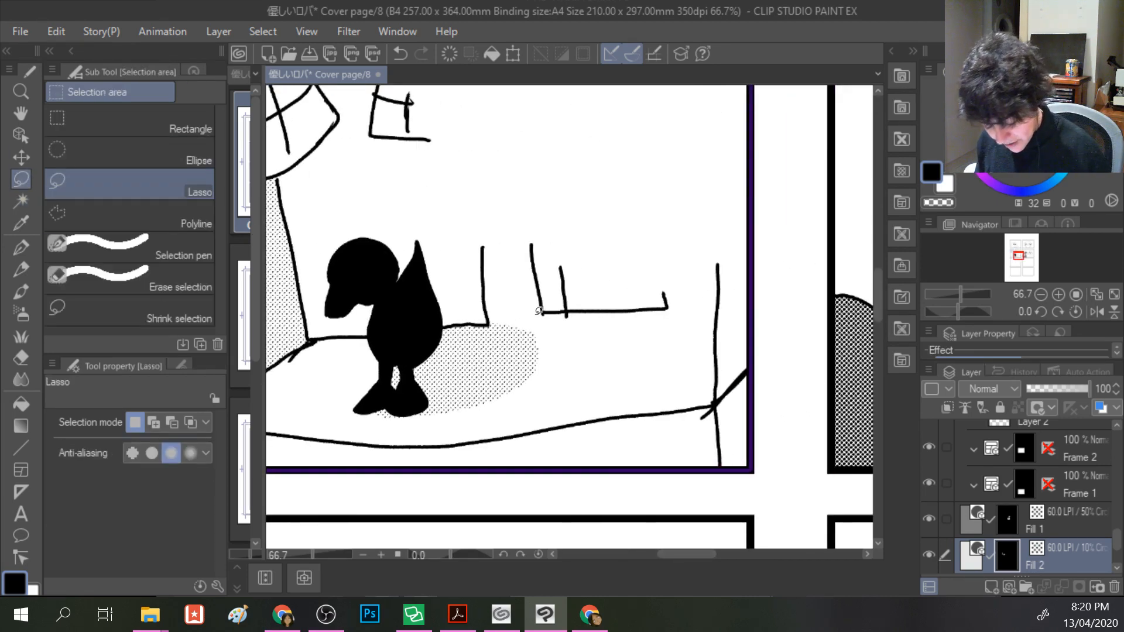
{"action": "mouse_move", "coordinate": [546, 313]}
{"action": "left_mouse_down"}
{"action": "mouse_move", "coordinate": [488, 325]}
{"action": "mouse_move", "coordinate": [483, 245]}
{"action": "mouse_move", "coordinate": [534, 242]}
{"action": "mouse_move", "coordinate": [545, 314]}
{"action": "left_mouse_up"}
{"action": "left_click", "coordinate": [620, 355]}
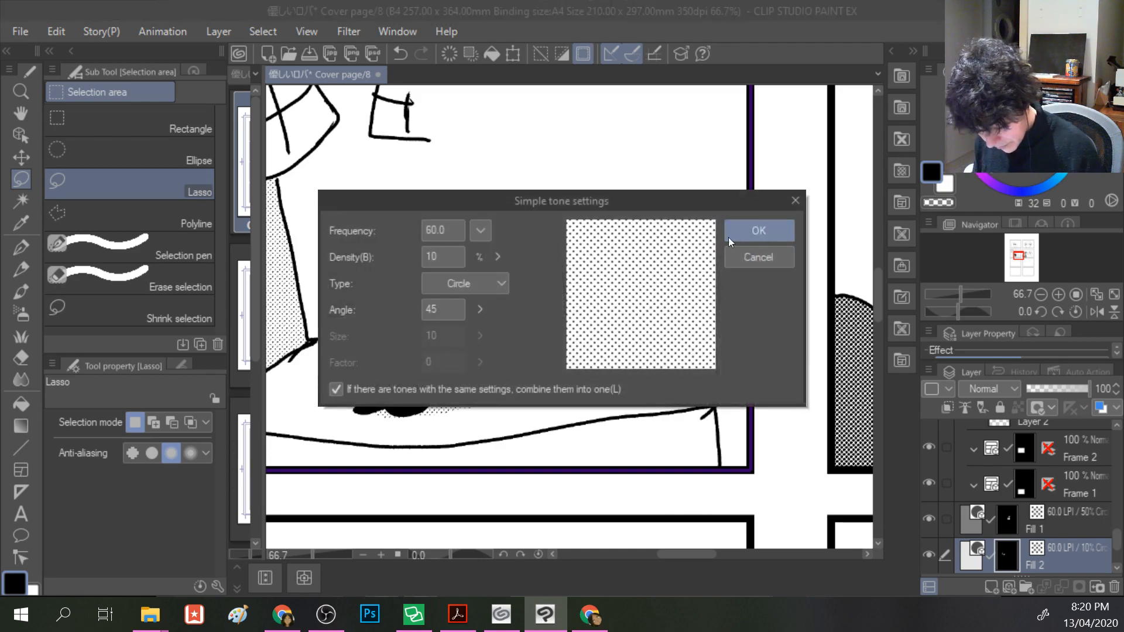
{"action": "left_click", "coordinate": [737, 233]}
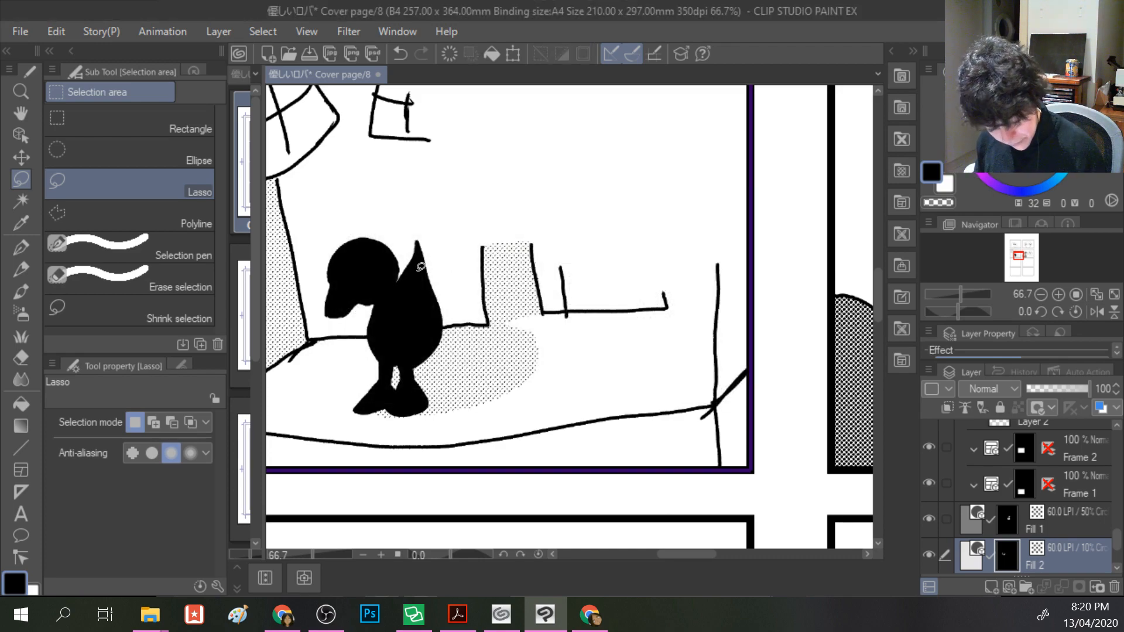
- Try painting a tone stroke with the Darker pencil from the toned gap to the silhouette's tail, and undo it
{"action": "scroll", "coordinate": [460, 280], "scroll_direction": "up", "scroll_amount": 3}
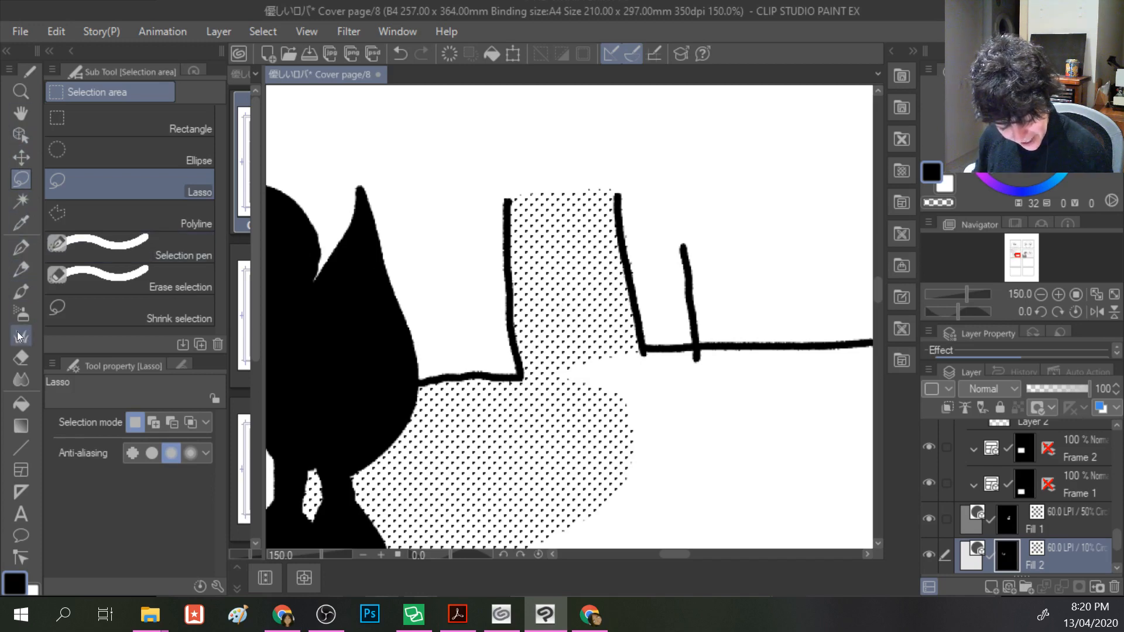
{"action": "left_click", "coordinate": [21, 357]}
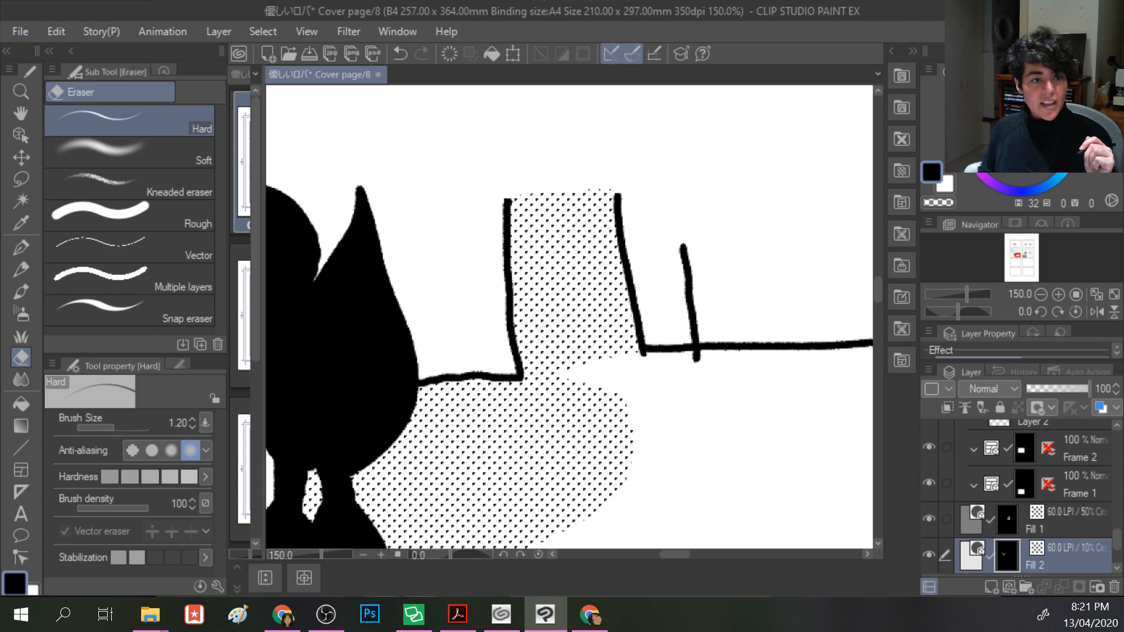
{"action": "key", "text": "p"}
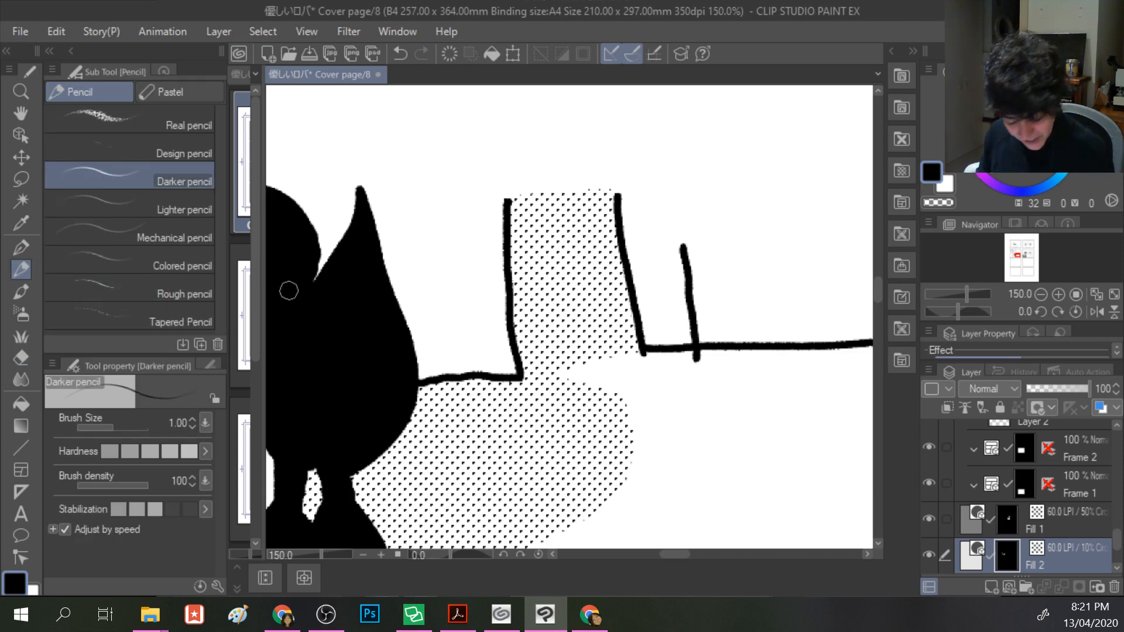
{"action": "left_click_drag", "start_coordinate": [530, 288], "coordinate": [367, 207]}
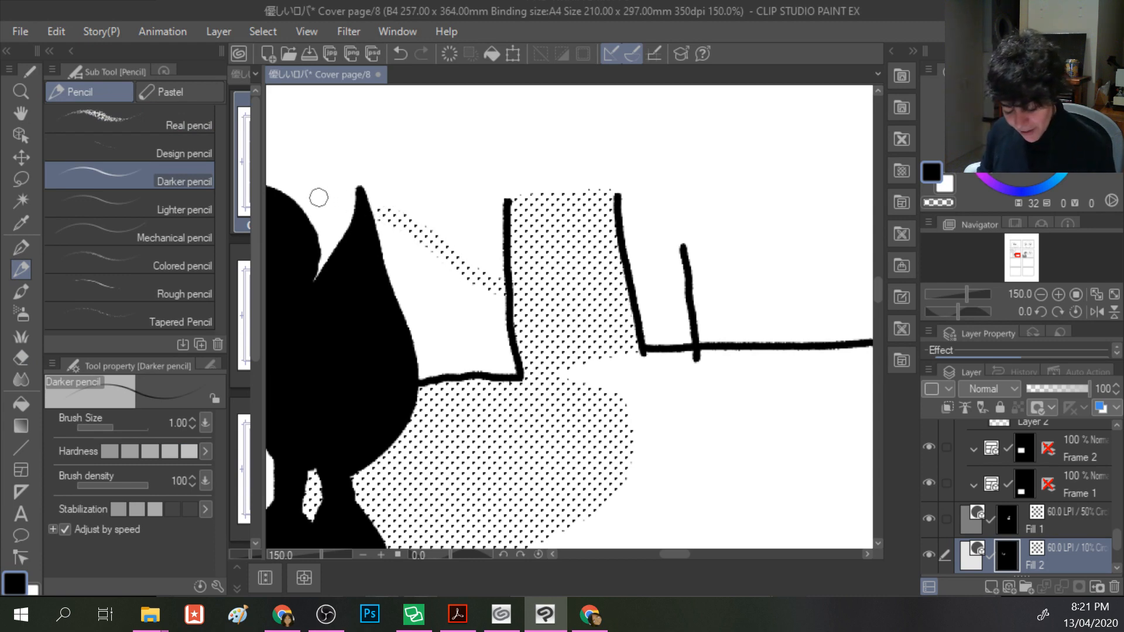
{"action": "left_click", "coordinate": [17, 33]}
{"action": "mouse_move", "coordinate": [48, 26]}
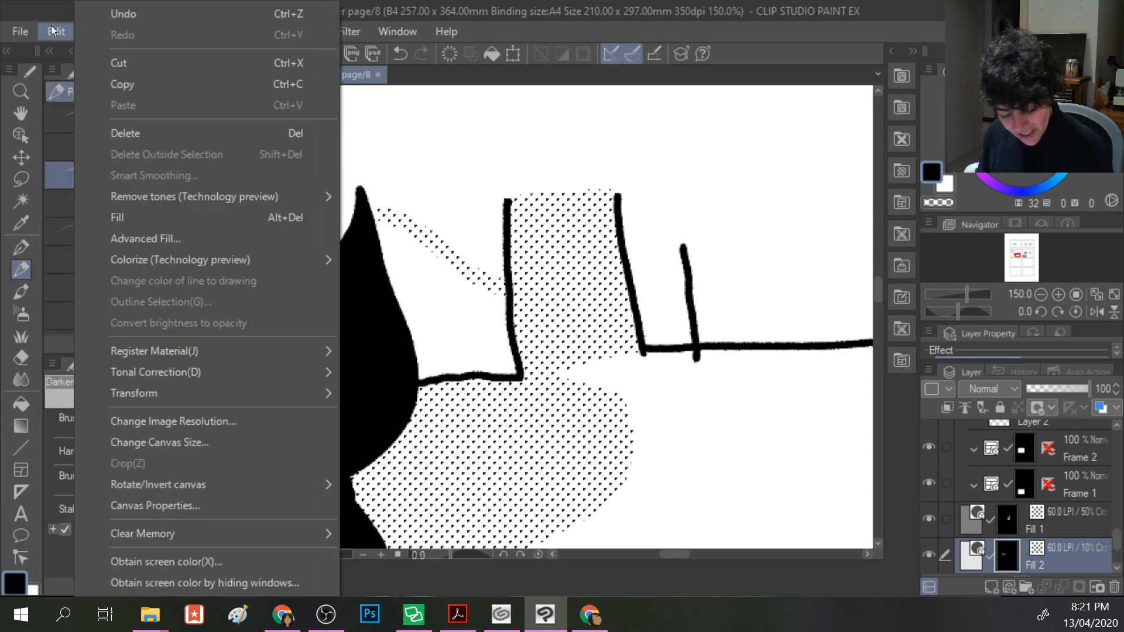
{"action": "left_click", "coordinate": [26, 48]}
{"action": "key", "text": "ctrl+z"}
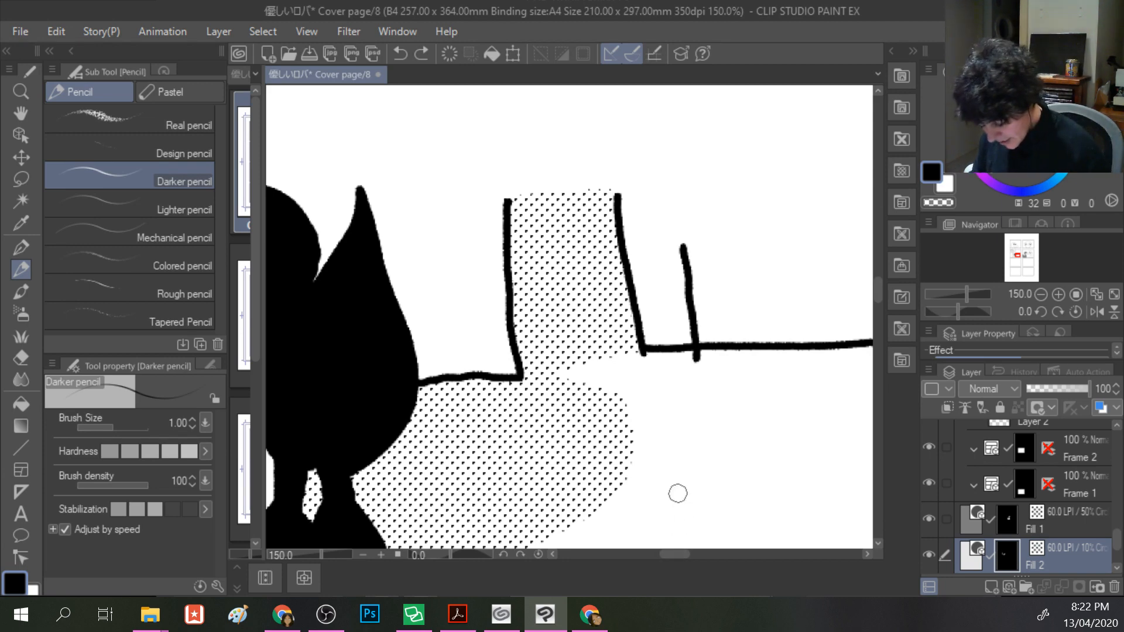
- Select the sections of the tower's conical roof with Auto select, referring to all layers
{"action": "scroll", "coordinate": [551, 352], "scroll_direction": "down", "scroll_amount": 5}
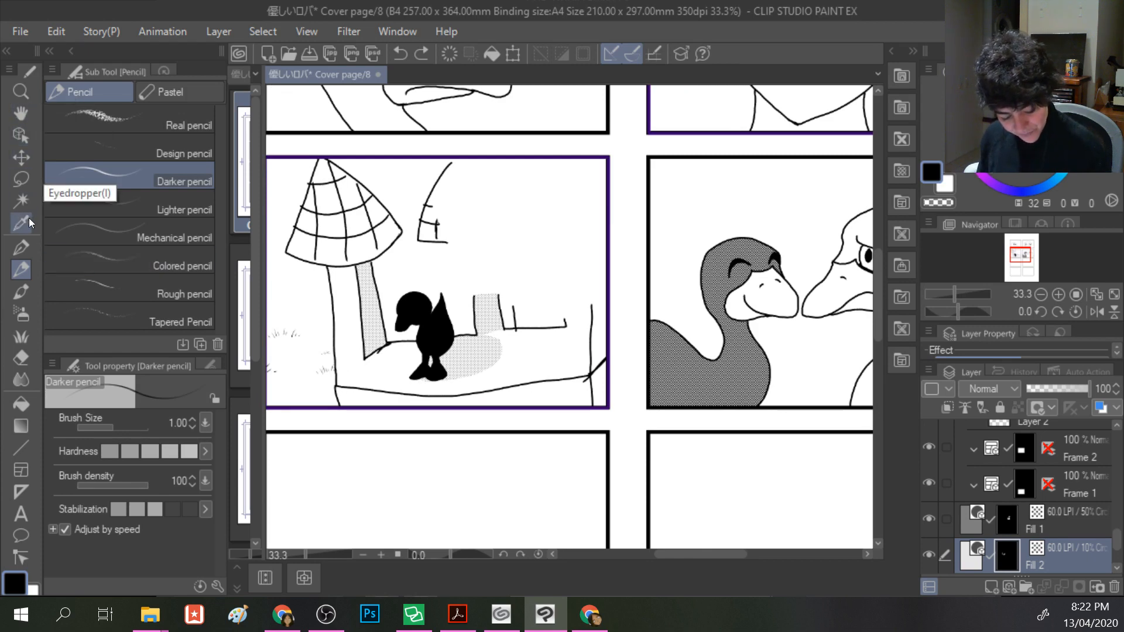
{"action": "left_click", "coordinate": [21, 200]}
{"action": "left_click", "coordinate": [387, 368]}
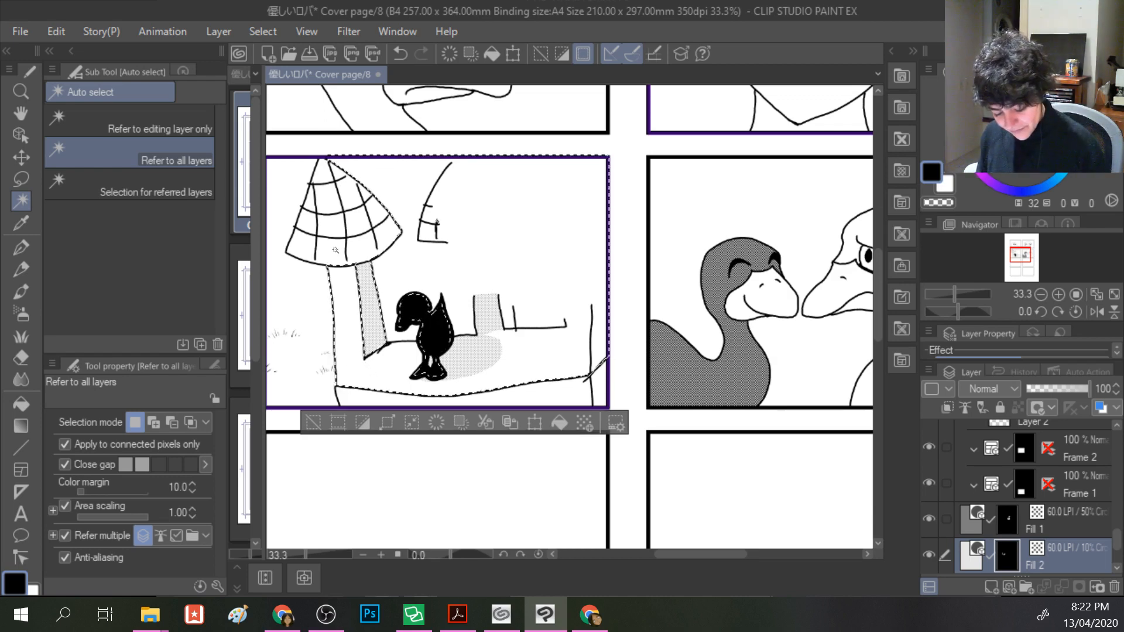
{"action": "left_click", "coordinate": [307, 240]}
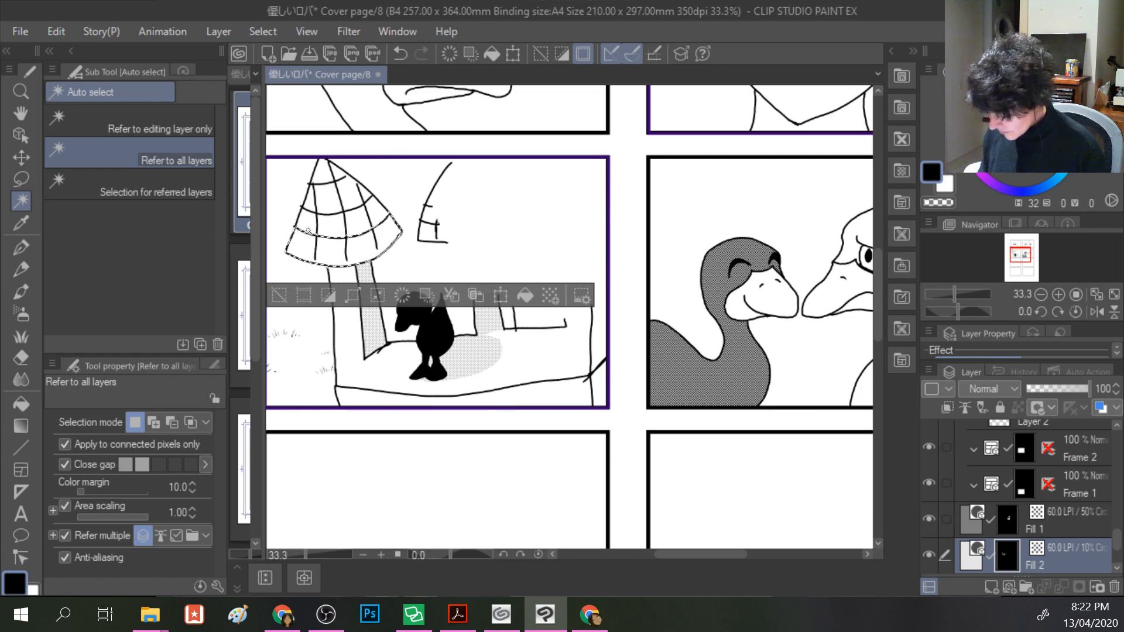
{"action": "key", "text": "Tab"}
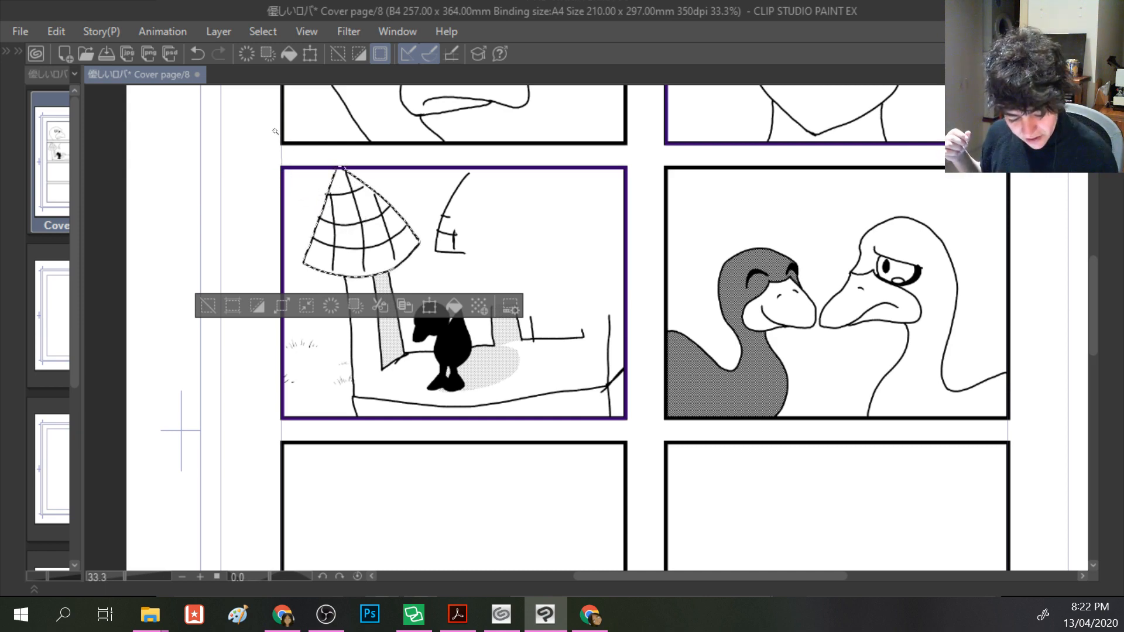
{"action": "key", "text": "Tab"}
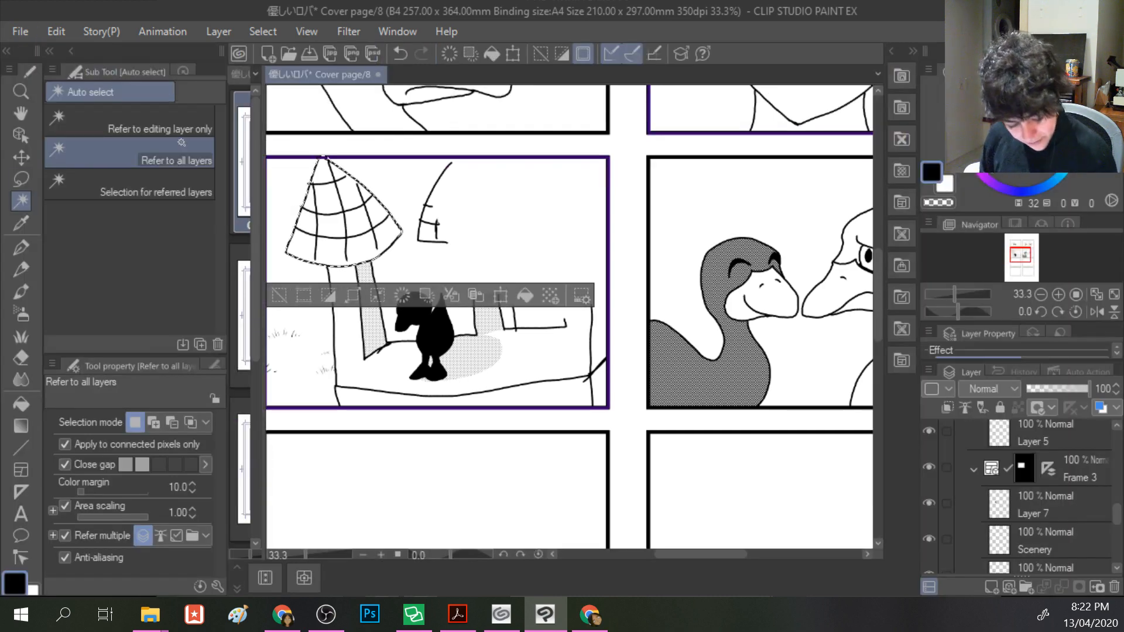
- Draw a lasso selection around the unfinished second roof beside the tower
{"action": "key", "text": "m"}
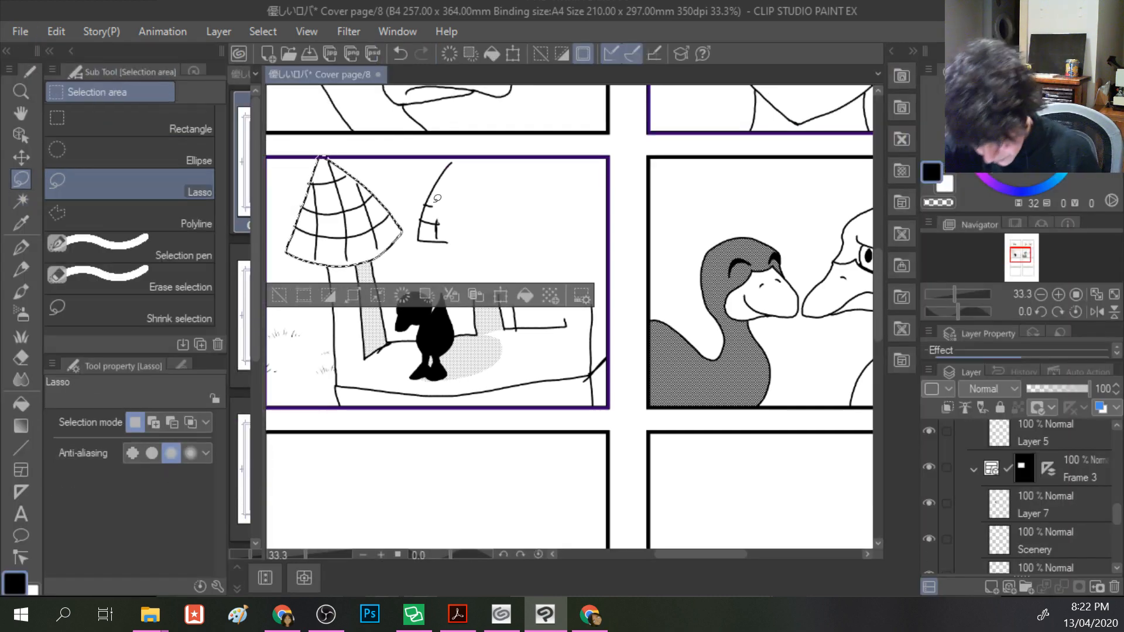
{"action": "key", "text": "shift"}
{"action": "mouse_move", "coordinate": [456, 158]}
{"action": "left_mouse_down"}
{"action": "mouse_move", "coordinate": [466, 158]}
{"action": "mouse_move", "coordinate": [476, 226]}
{"action": "mouse_move", "coordinate": [469, 241]}
{"action": "mouse_move", "coordinate": [420, 237]}
{"action": "left_mouse_up"}
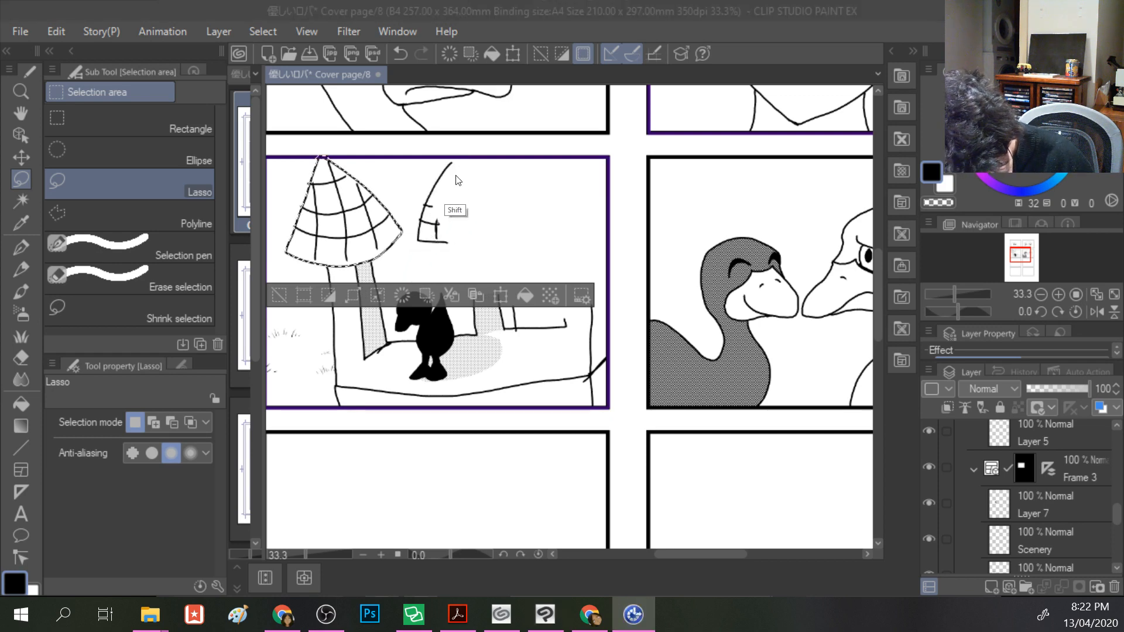
{"action": "mouse_move", "coordinate": [455, 159]}
{"action": "left_mouse_down"}
{"action": "mouse_move", "coordinate": [467, 157]}
{"action": "mouse_move", "coordinate": [477, 182]}
{"action": "mouse_move", "coordinate": [471, 234]}
{"action": "mouse_move", "coordinate": [433, 241]}
{"action": "mouse_move", "coordinate": [418, 225]}
{"action": "mouse_move", "coordinate": [456, 158]}
{"action": "left_mouse_up"}
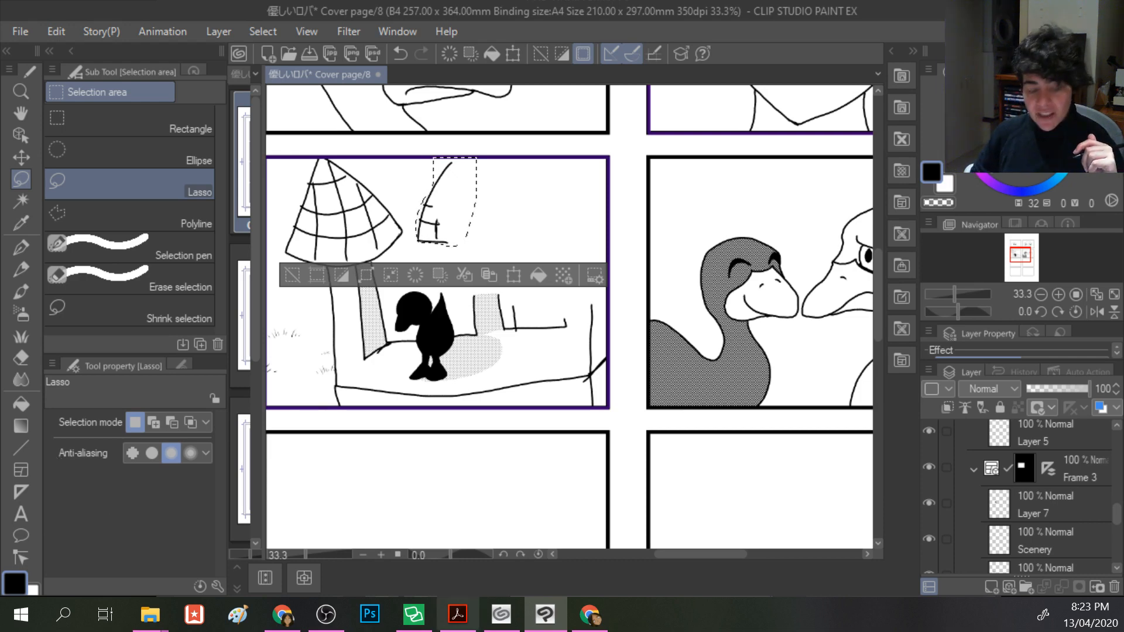
- Show the Cross-hatching materials among the monochromatic patterns
{"action": "left_click", "coordinate": [901, 171]}
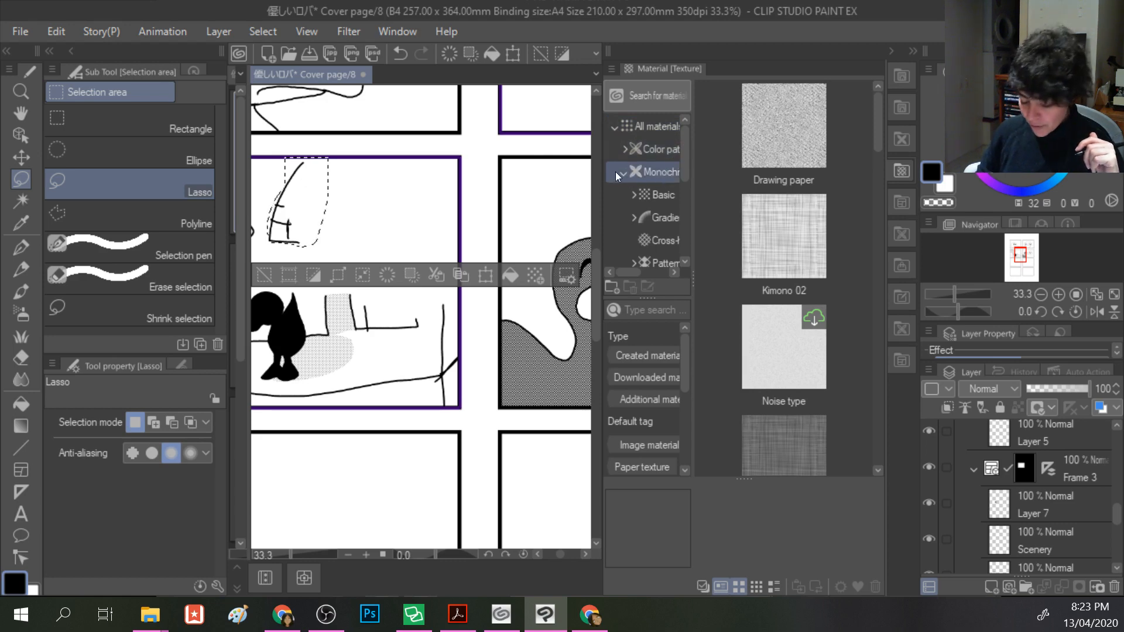
{"action": "left_click", "coordinate": [666, 178]}
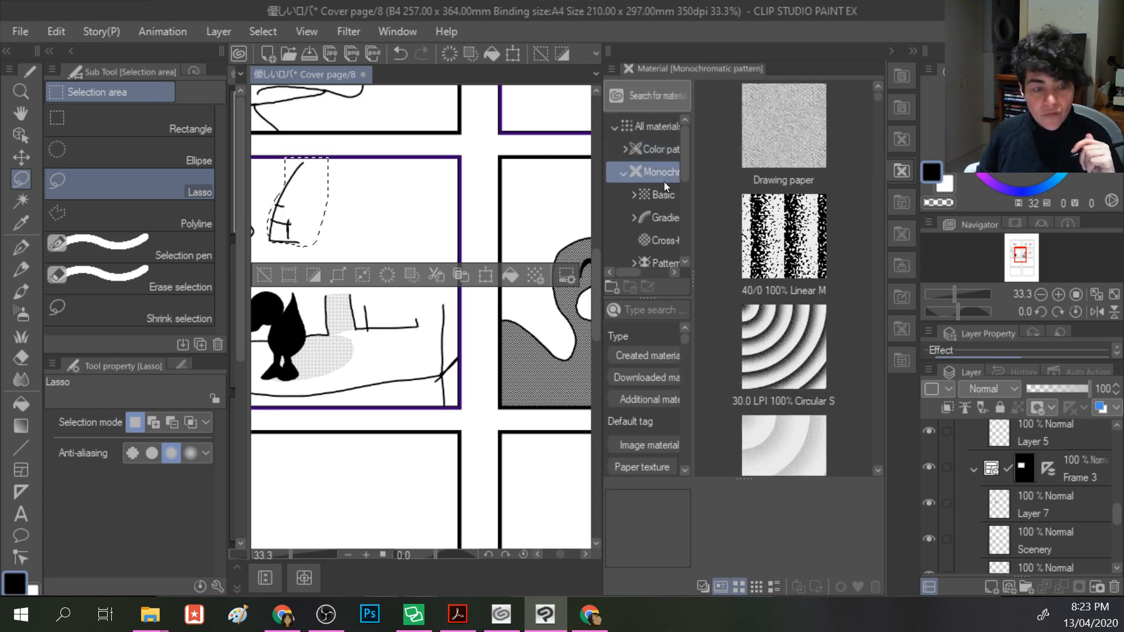
{"action": "left_click", "coordinate": [650, 243]}
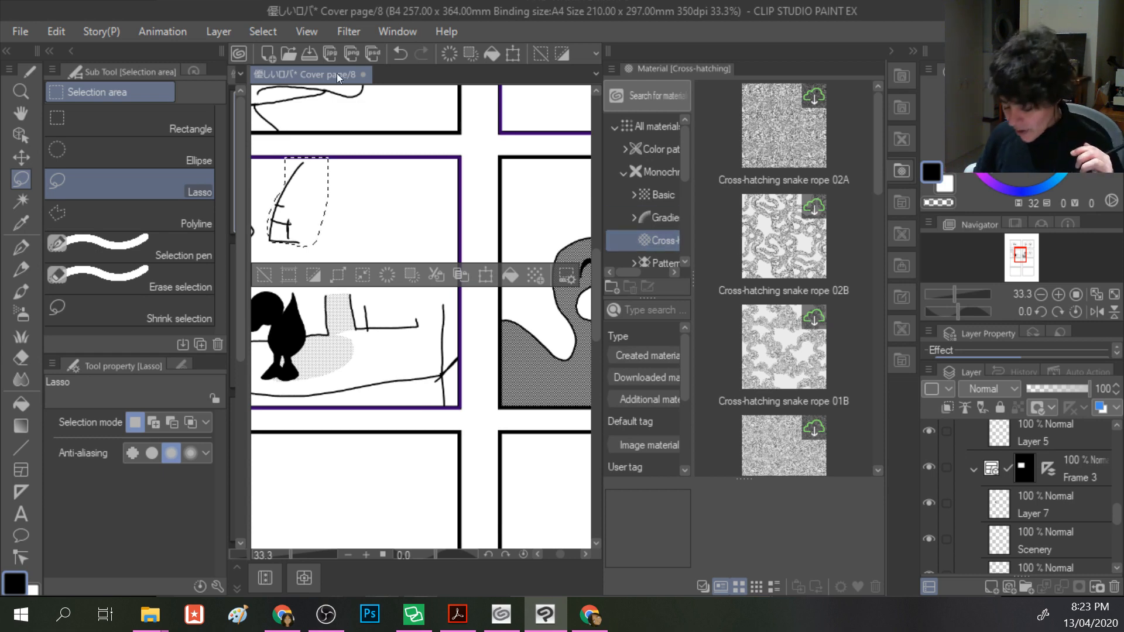
- Try applying the White cross-line 05 material to the second roof's lasso selection, downloading it from the cloud, and undo it
{"action": "left_click", "coordinate": [831, 278]}
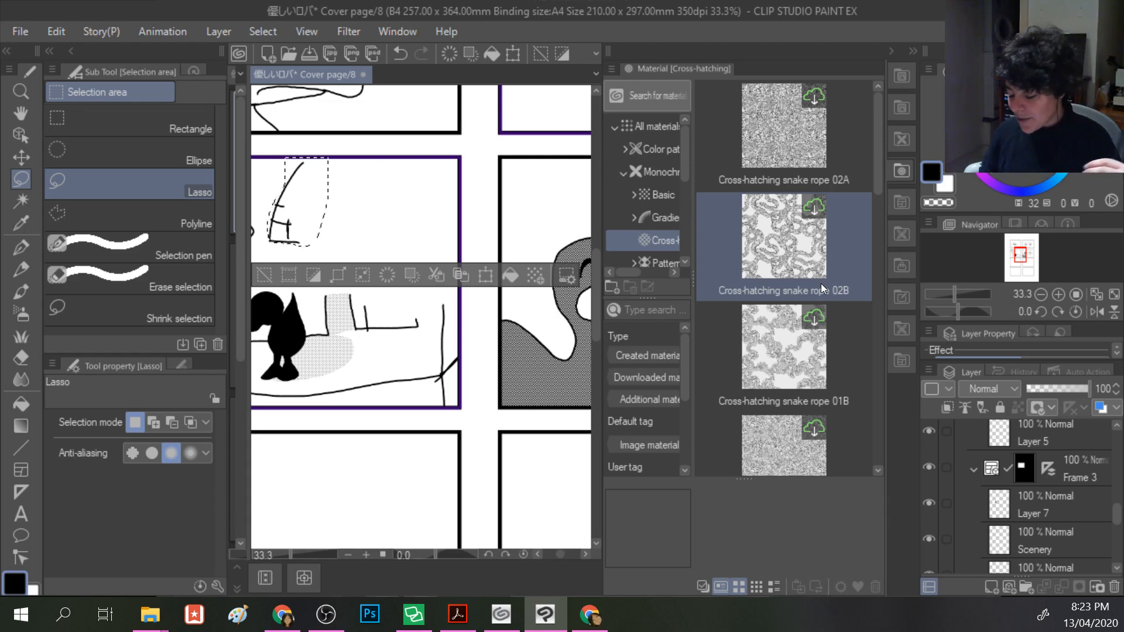
{"action": "scroll", "coordinate": [821, 283], "scroll_direction": "down", "scroll_amount": 3}
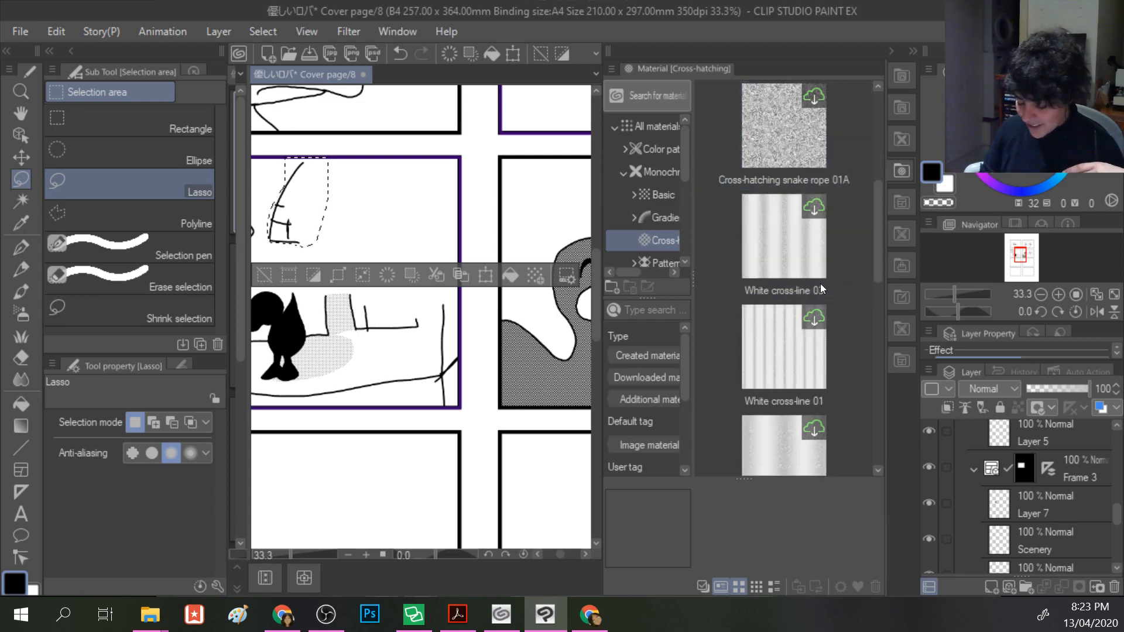
{"action": "scroll", "coordinate": [820, 284], "scroll_direction": "up", "scroll_amount": 1}
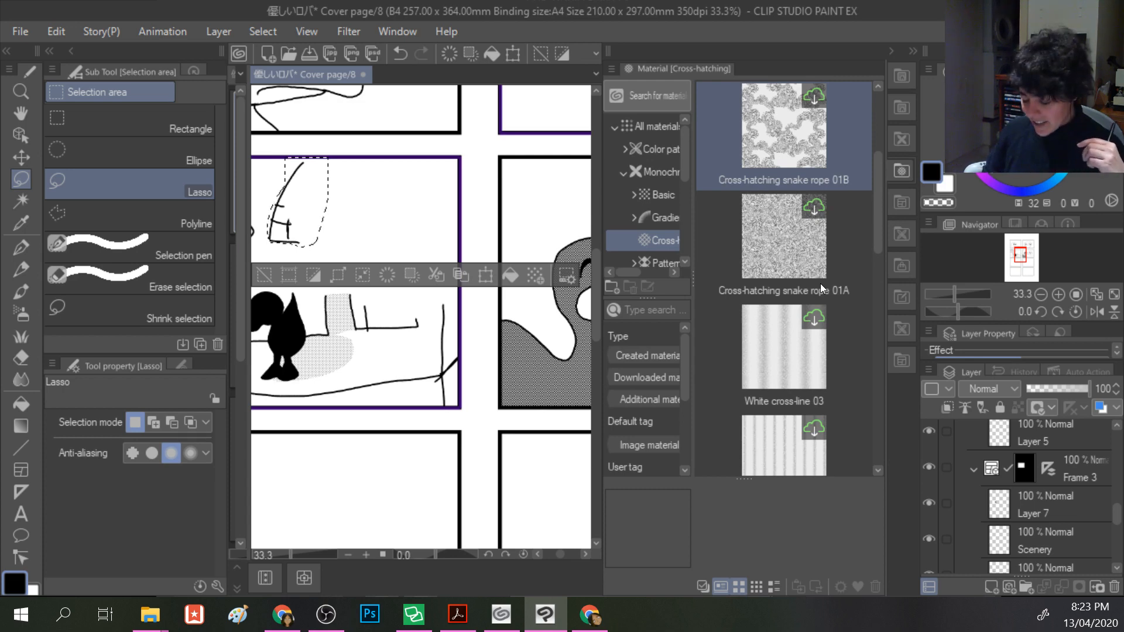
{"action": "scroll", "coordinate": [820, 283], "scroll_direction": "down", "scroll_amount": 3}
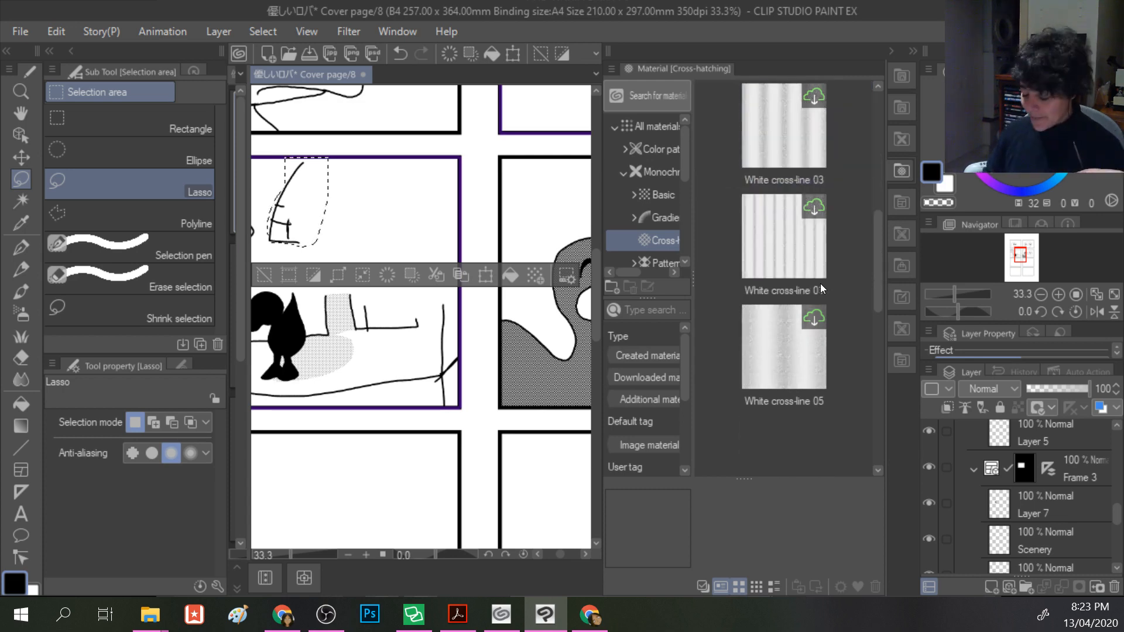
{"action": "scroll", "coordinate": [821, 284], "scroll_direction": "down", "scroll_amount": 3}
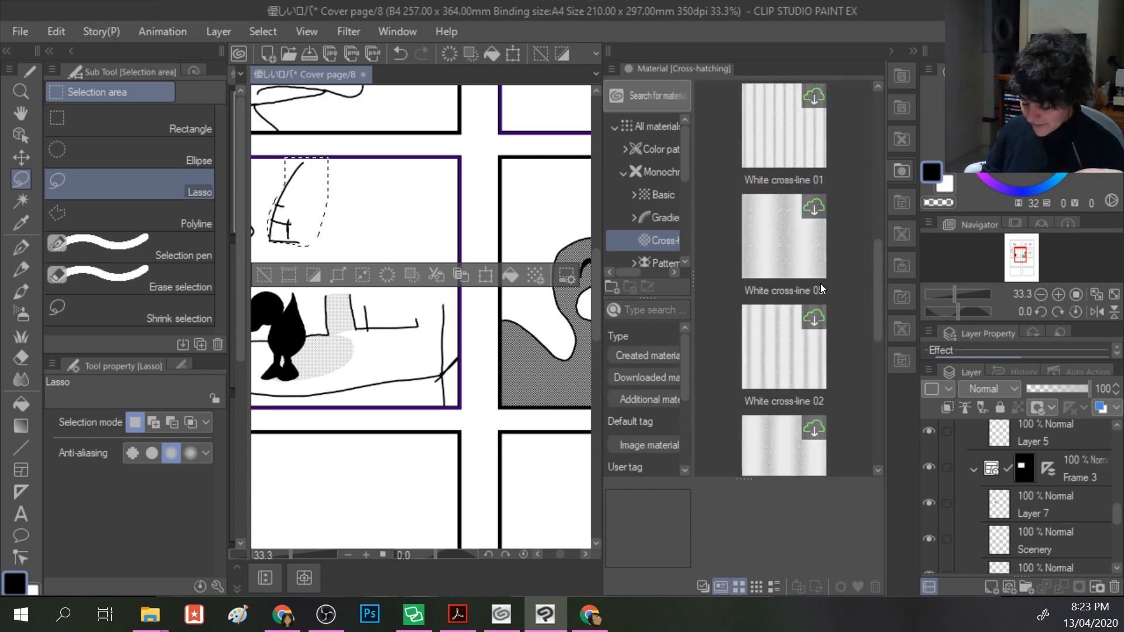
{"action": "scroll", "coordinate": [820, 283], "scroll_direction": "down", "scroll_amount": 3}
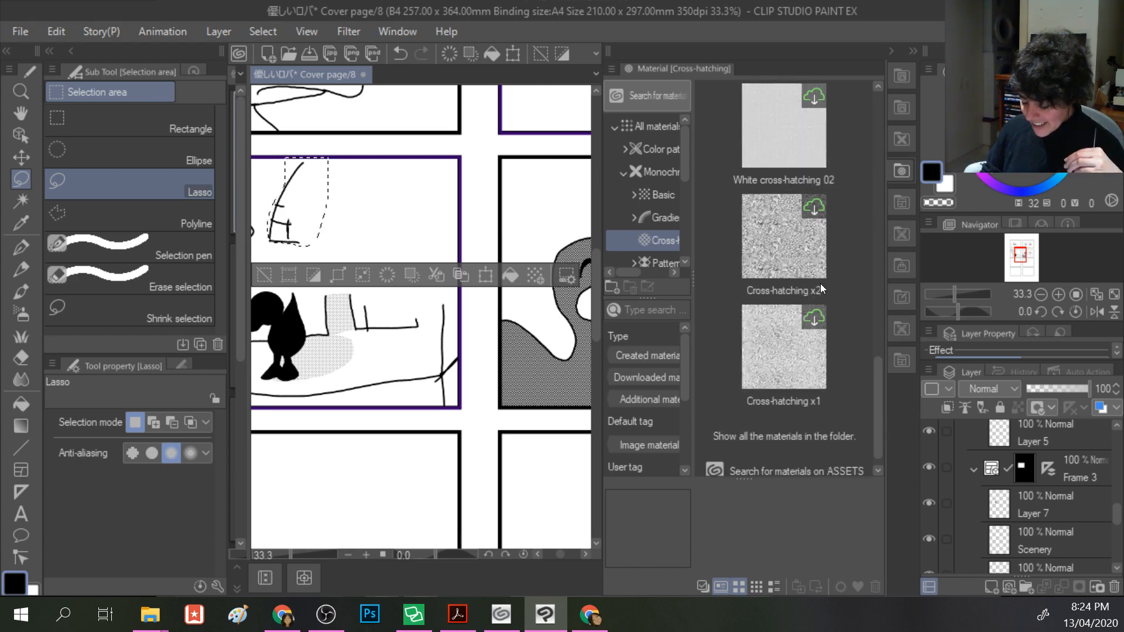
{"action": "scroll", "coordinate": [821, 284], "scroll_direction": "up", "scroll_amount": 4}
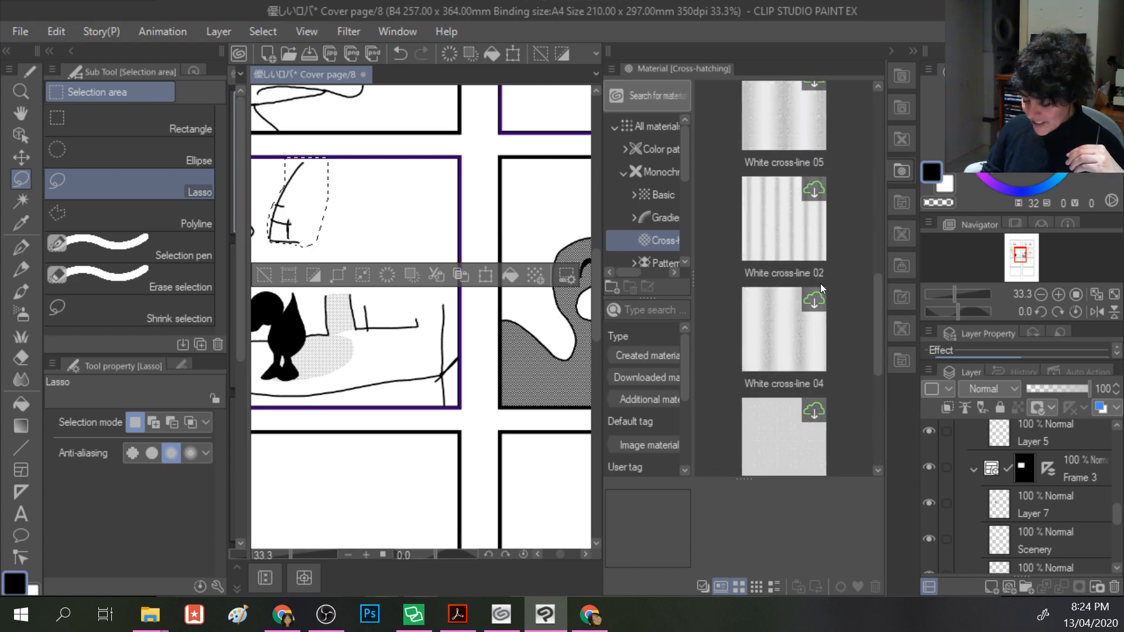
{"action": "left_click", "coordinate": [787, 244]}
{"action": "left_click_drag", "start_coordinate": [786, 241], "coordinate": [307, 206]}
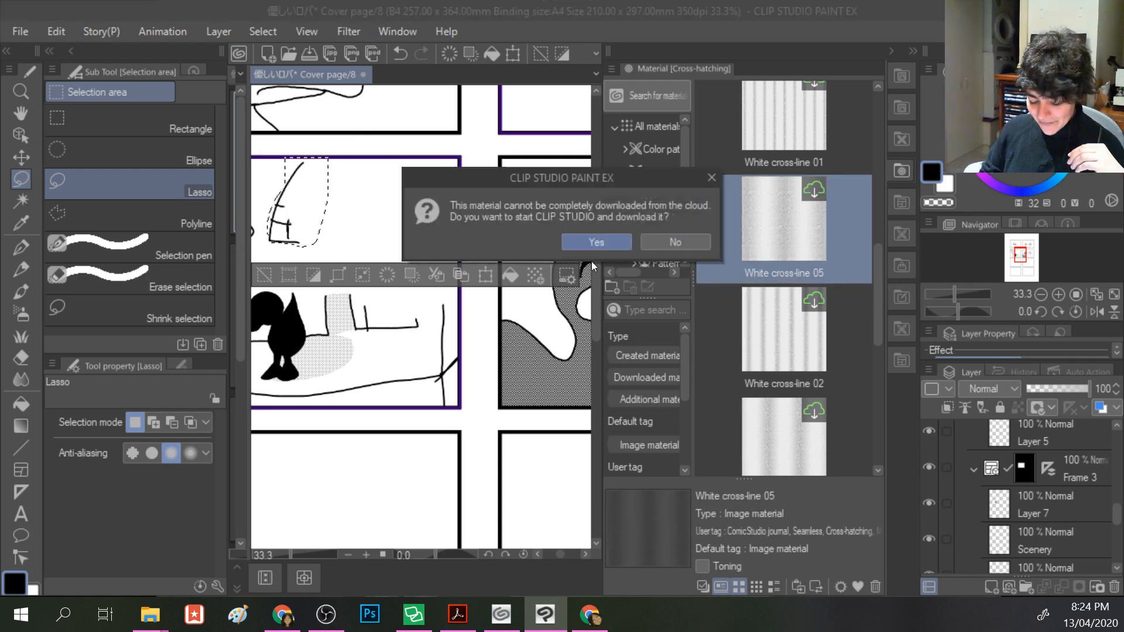
{"action": "left_click", "coordinate": [599, 244]}
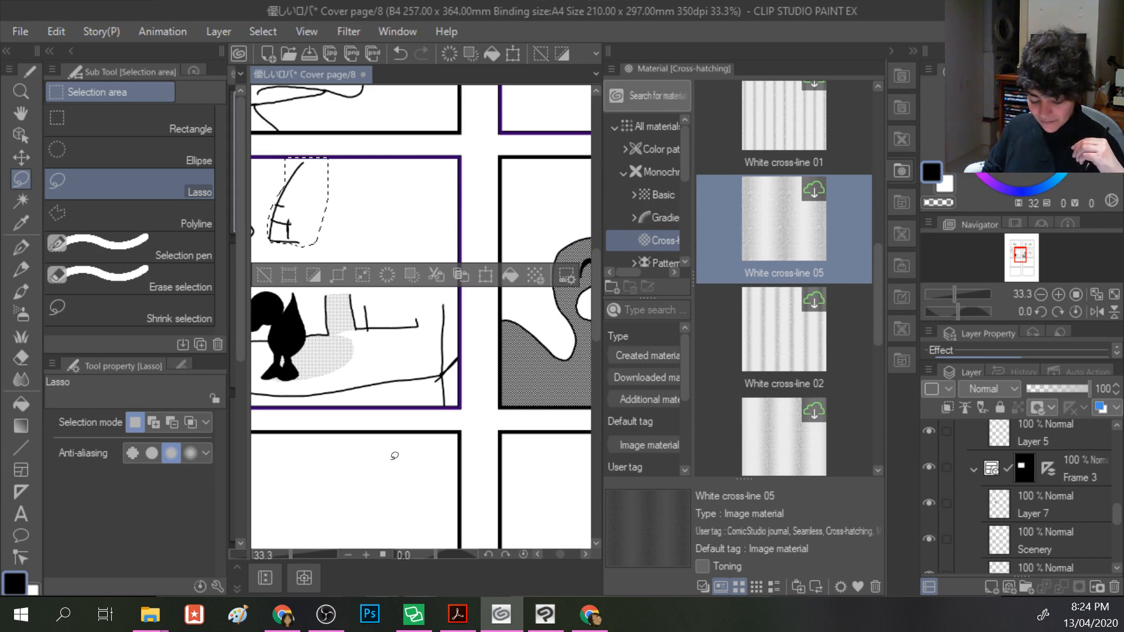
{"action": "left_click_drag", "start_coordinate": [783, 226], "coordinate": [314, 204]}
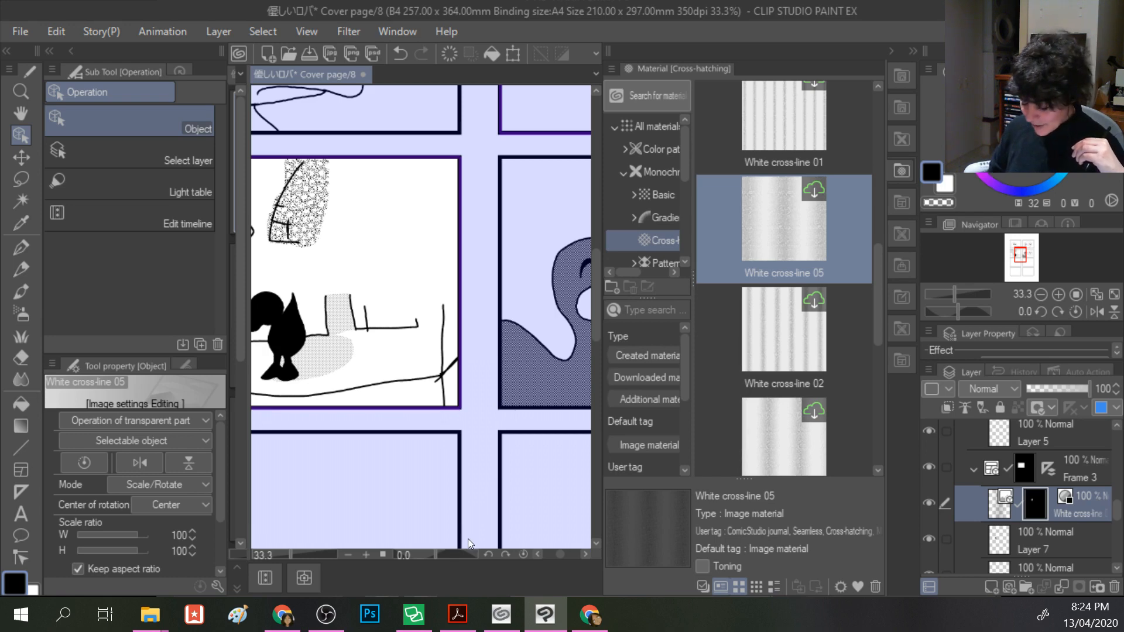
{"action": "key", "text": "ctrl+z"}
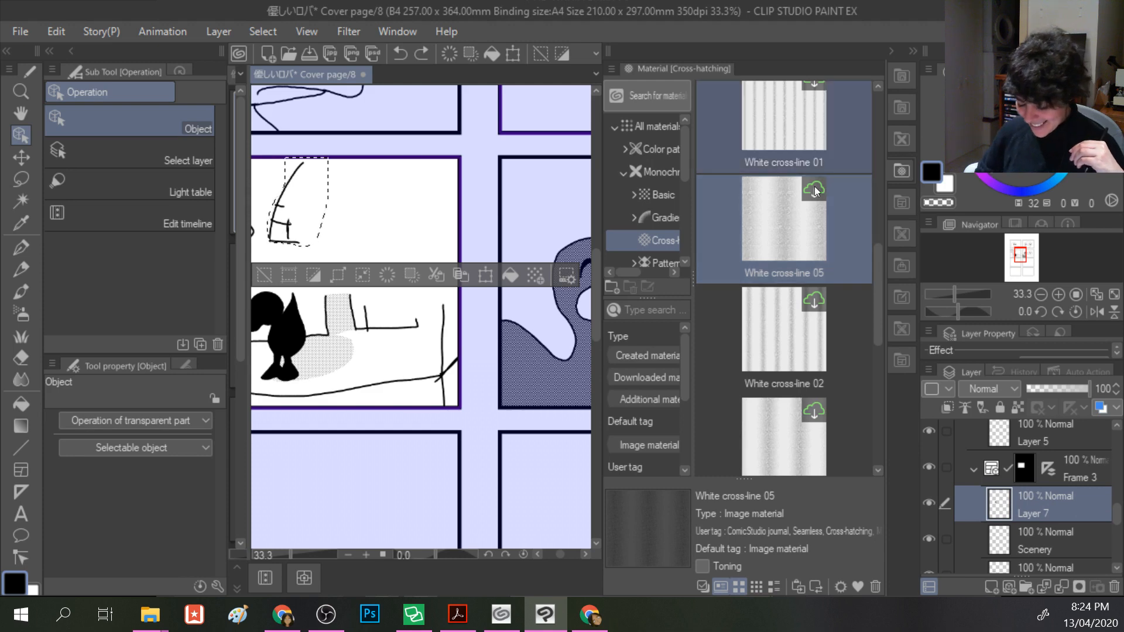
- Browse the monochromatic Pattern materials for a design to use on the selected roof
{"action": "scroll", "coordinate": [806, 204], "scroll_direction": "up", "scroll_amount": 2}
{"action": "scroll", "coordinate": [806, 203], "scroll_direction": "up", "scroll_amount": 2}
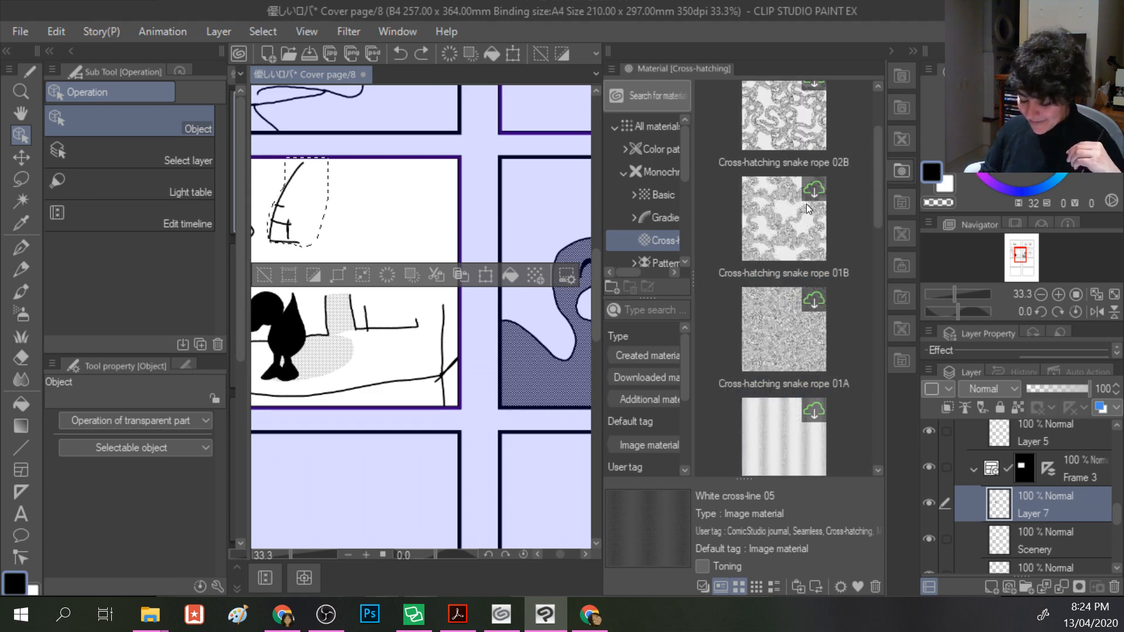
{"action": "left_click", "coordinate": [667, 258]}
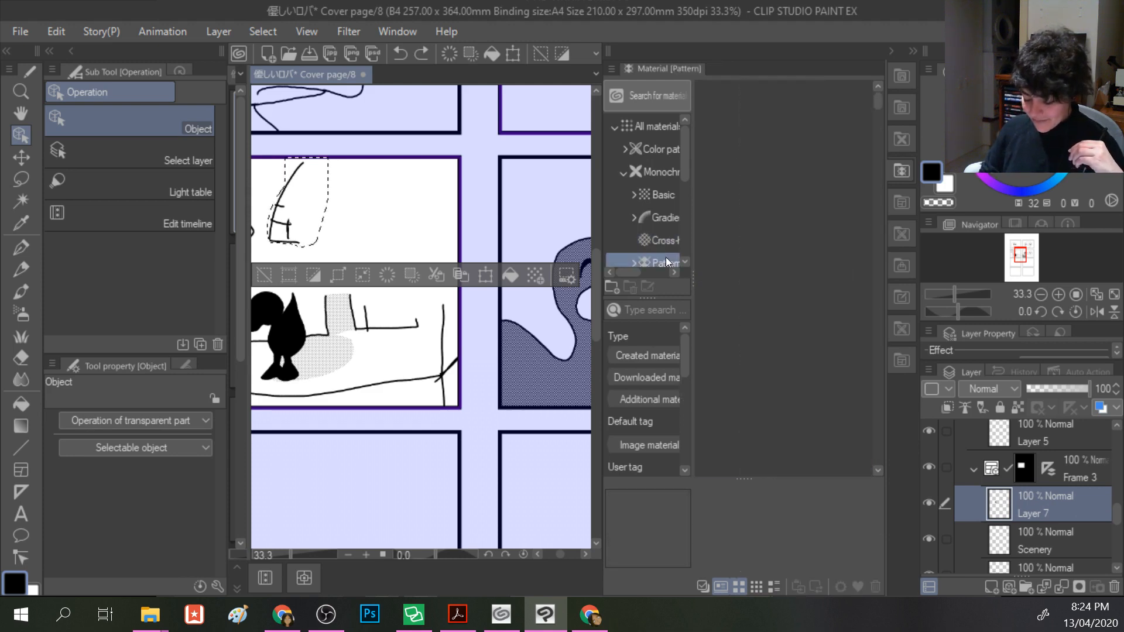
{"action": "scroll", "coordinate": [753, 245], "scroll_direction": "down", "scroll_amount": 3}
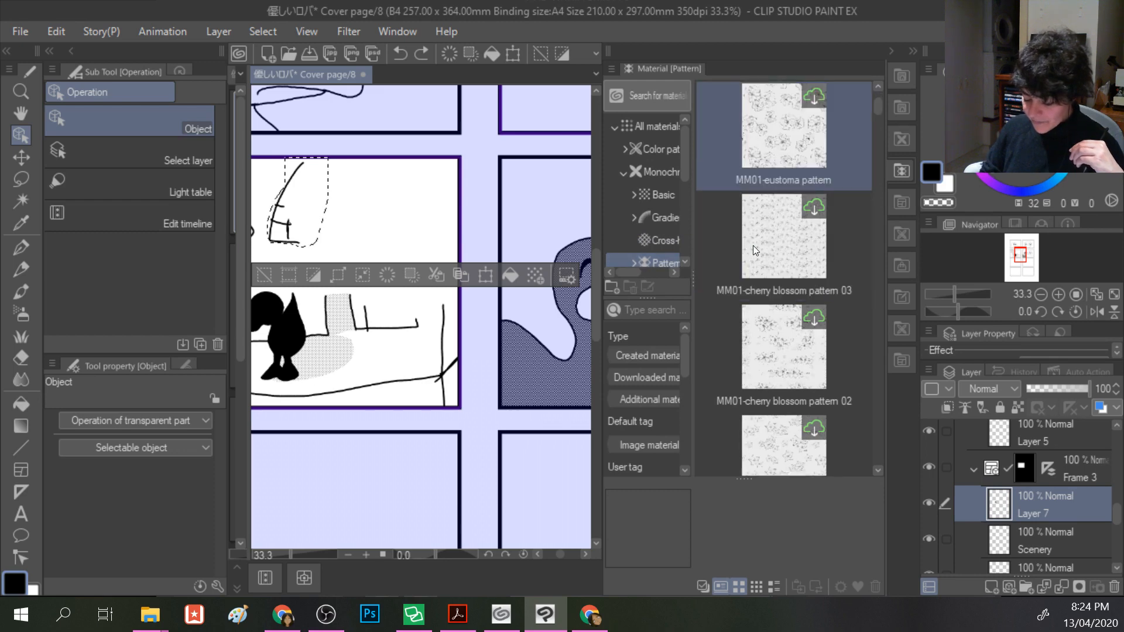
{"action": "scroll", "coordinate": [753, 244], "scroll_direction": "down", "scroll_amount": 3}
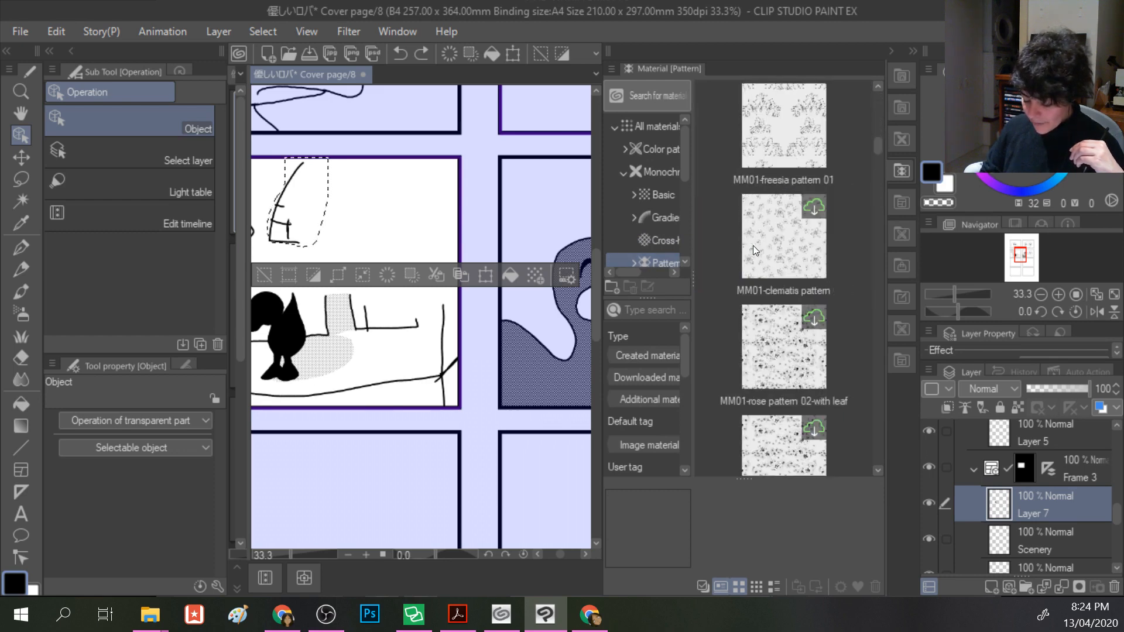
{"action": "scroll", "coordinate": [754, 249], "scroll_direction": "down", "scroll_amount": 5}
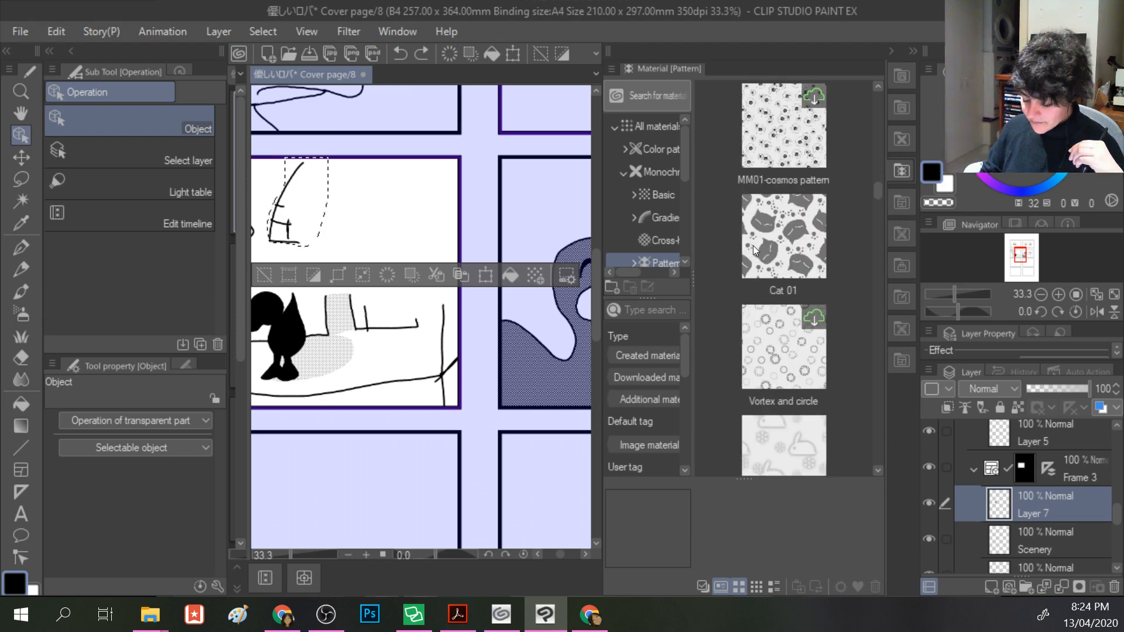
{"action": "left_click", "coordinate": [764, 244]}
{"action": "scroll", "coordinate": [780, 240], "scroll_direction": "down", "scroll_amount": 1}
{"action": "left_click", "coordinate": [780, 240]}
{"action": "left_click", "coordinate": [774, 325]}
{"action": "scroll", "coordinate": [799, 360], "scroll_direction": "down", "scroll_amount": 1}
{"action": "left_click", "coordinate": [799, 361]}
{"action": "scroll", "coordinate": [799, 361], "scroll_direction": "down", "scroll_amount": 2}
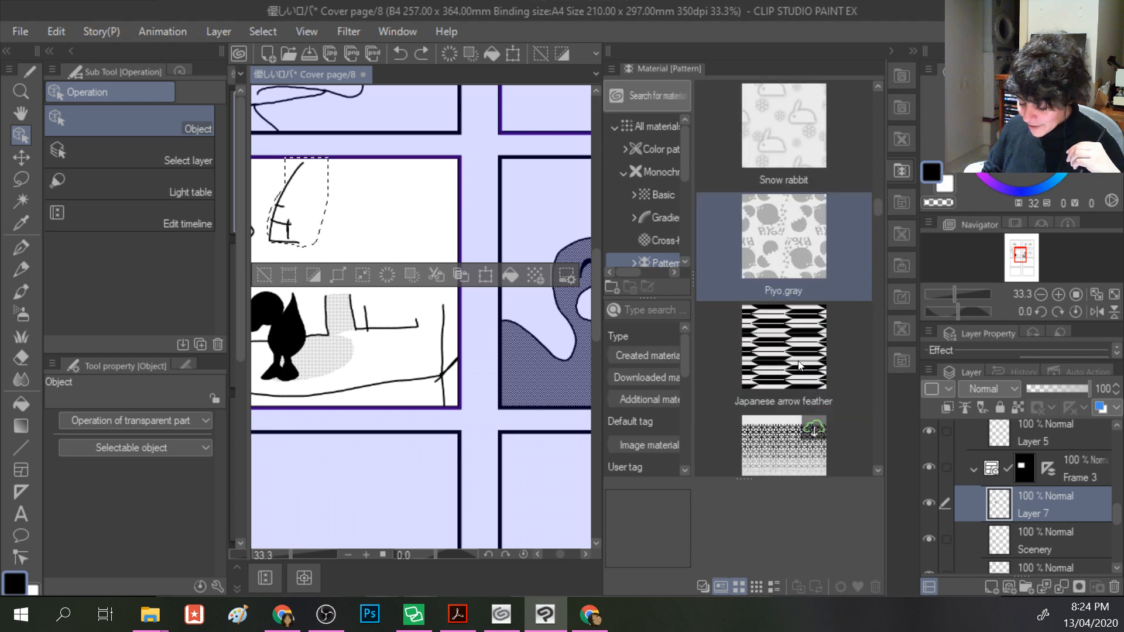
{"action": "scroll", "coordinate": [799, 360], "scroll_direction": "down", "scroll_amount": 1}
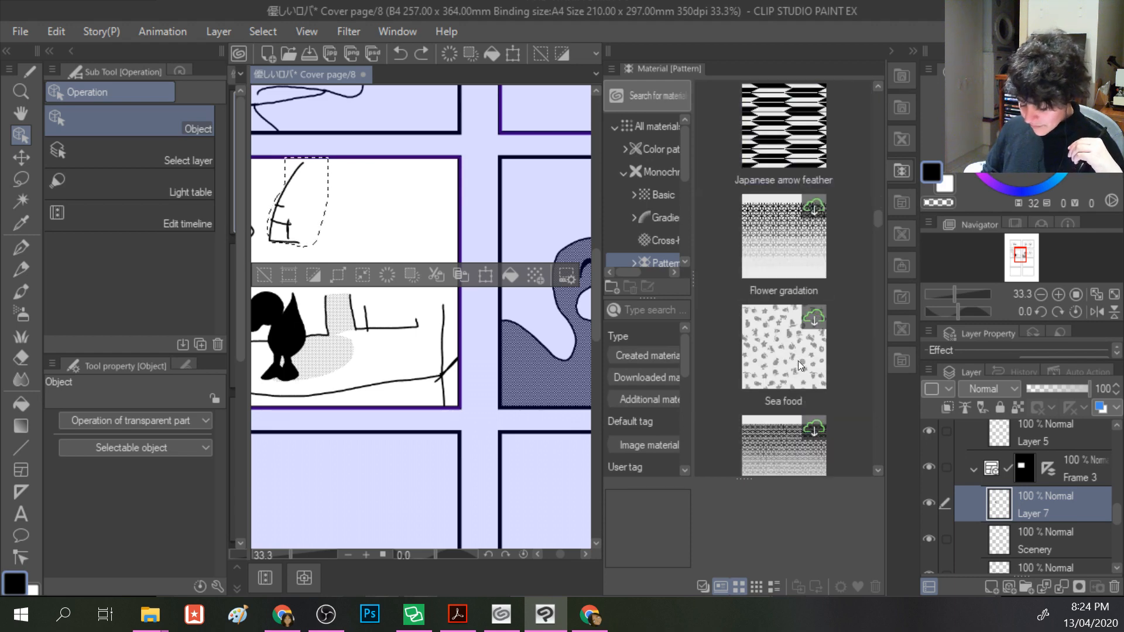
{"action": "left_click", "coordinate": [796, 360]}
{"action": "scroll", "coordinate": [796, 361], "scroll_direction": "down", "scroll_amount": 1}
{"action": "scroll", "coordinate": [796, 361], "scroll_direction": "down", "scroll_amount": 2}
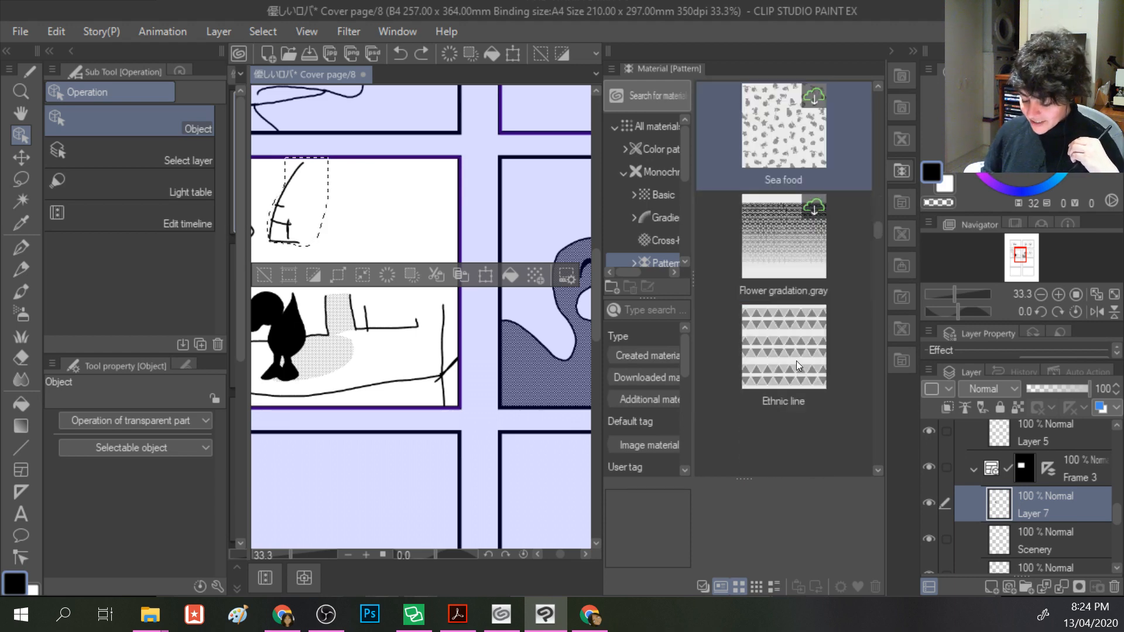
{"action": "left_click", "coordinate": [782, 279]}
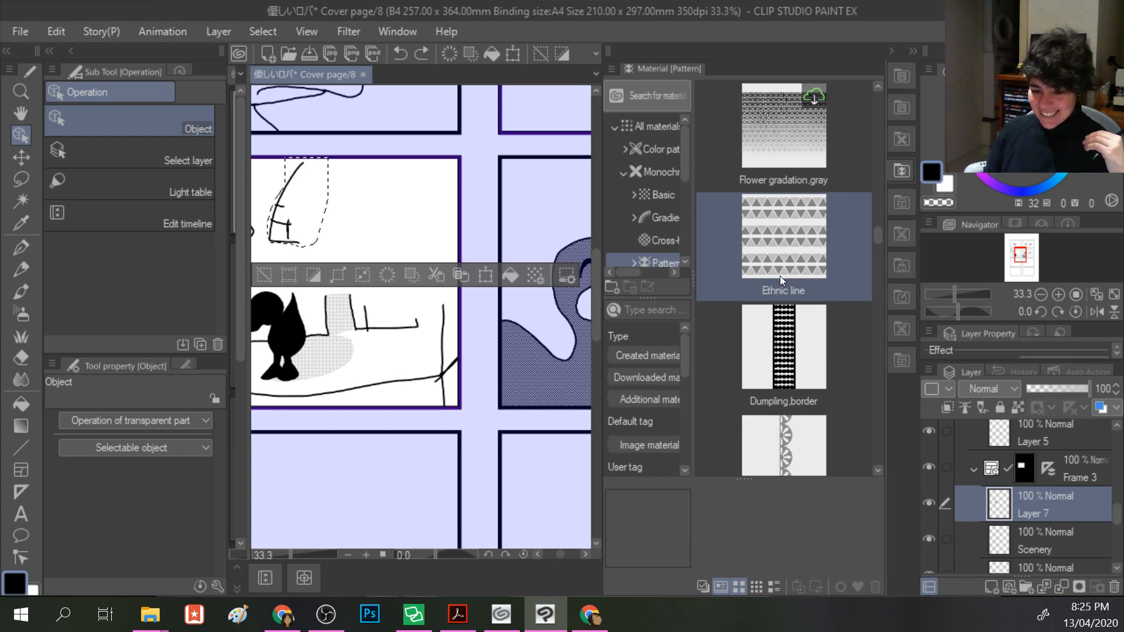
{"action": "scroll", "coordinate": [780, 276], "scroll_direction": "down", "scroll_amount": 2}
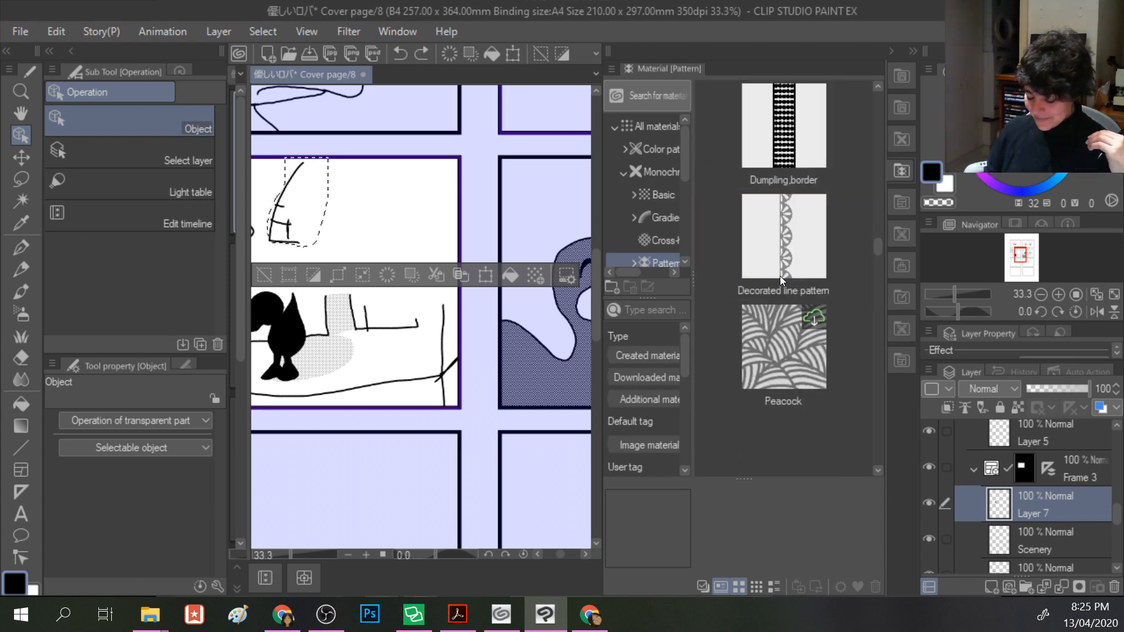
{"action": "scroll", "coordinate": [780, 276], "scroll_direction": "down", "scroll_amount": 1}
{"action": "scroll", "coordinate": [780, 275], "scroll_direction": "down", "scroll_amount": 1}
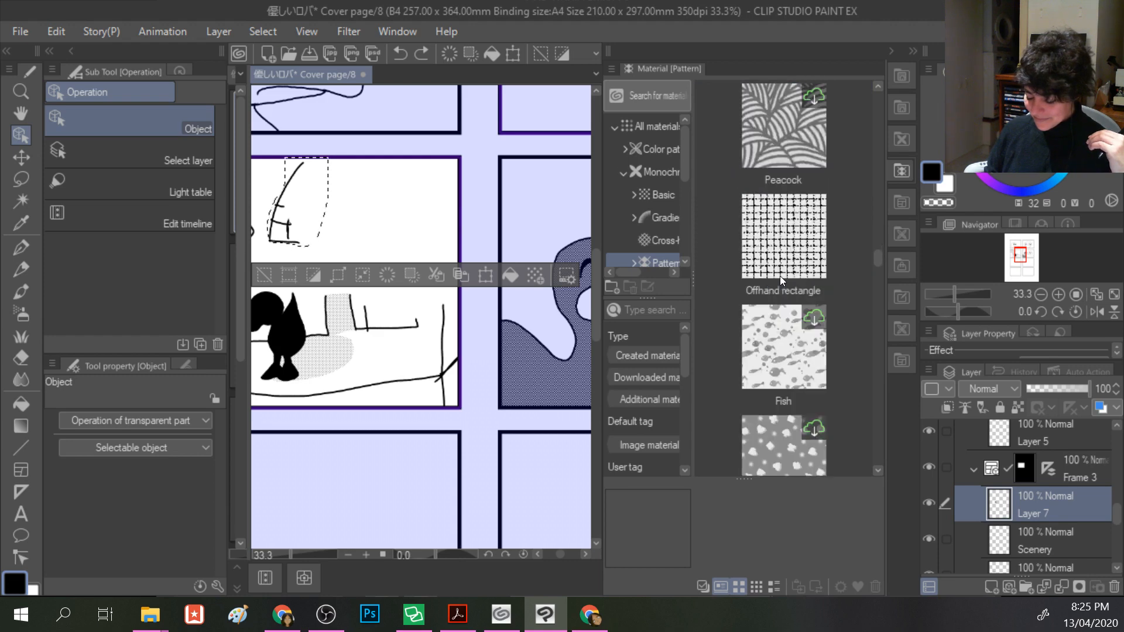
{"action": "left_click", "coordinate": [781, 273]}
{"action": "scroll", "coordinate": [782, 270], "scroll_direction": "down", "scroll_amount": 1}
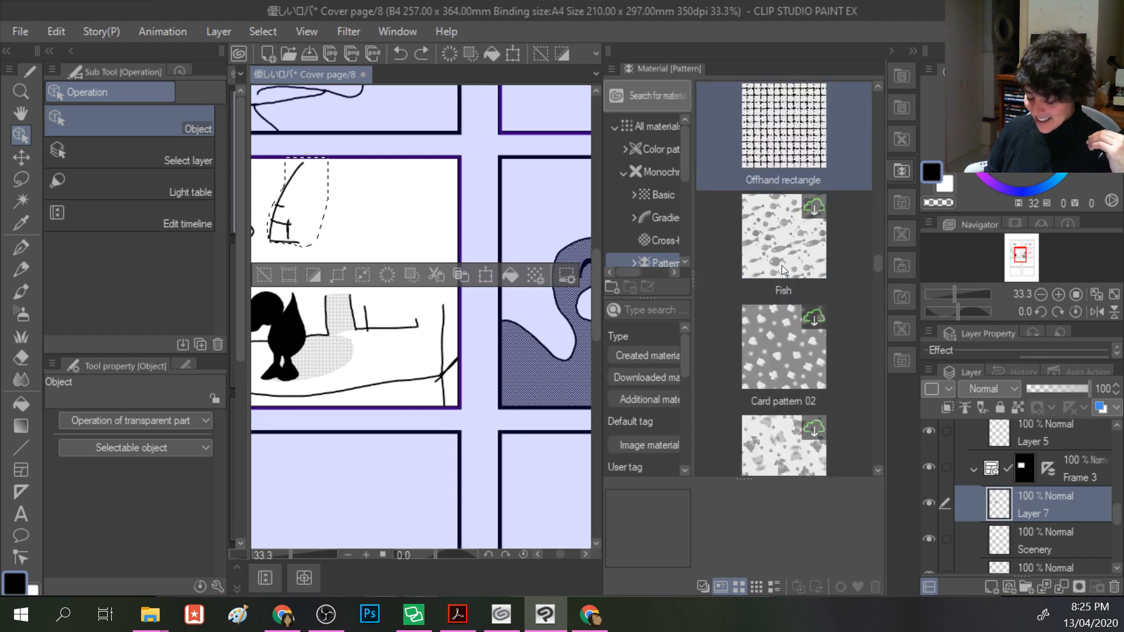
- Download the Bear 02 pattern material from the cloud
{"action": "scroll", "coordinate": [781, 269], "scroll_direction": "down", "scroll_amount": 1}
{"action": "scroll", "coordinate": [781, 265], "scroll_direction": "down", "scroll_amount": 1}
{"action": "left_click_drag", "start_coordinate": [782, 265], "coordinate": [293, 185]}
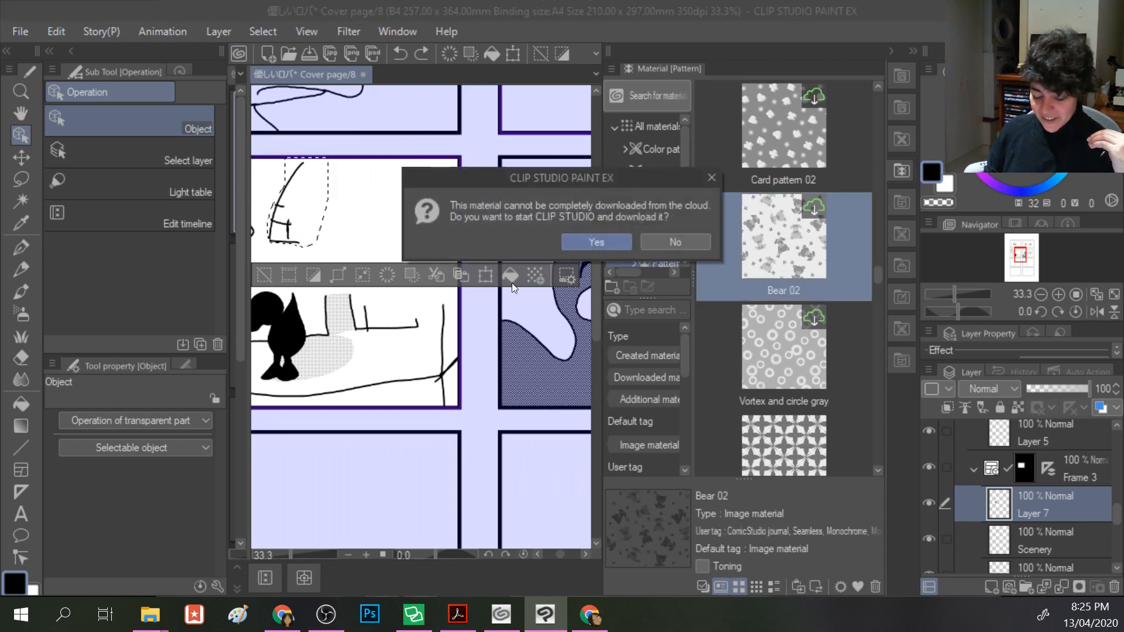
{"action": "left_click", "coordinate": [580, 242]}
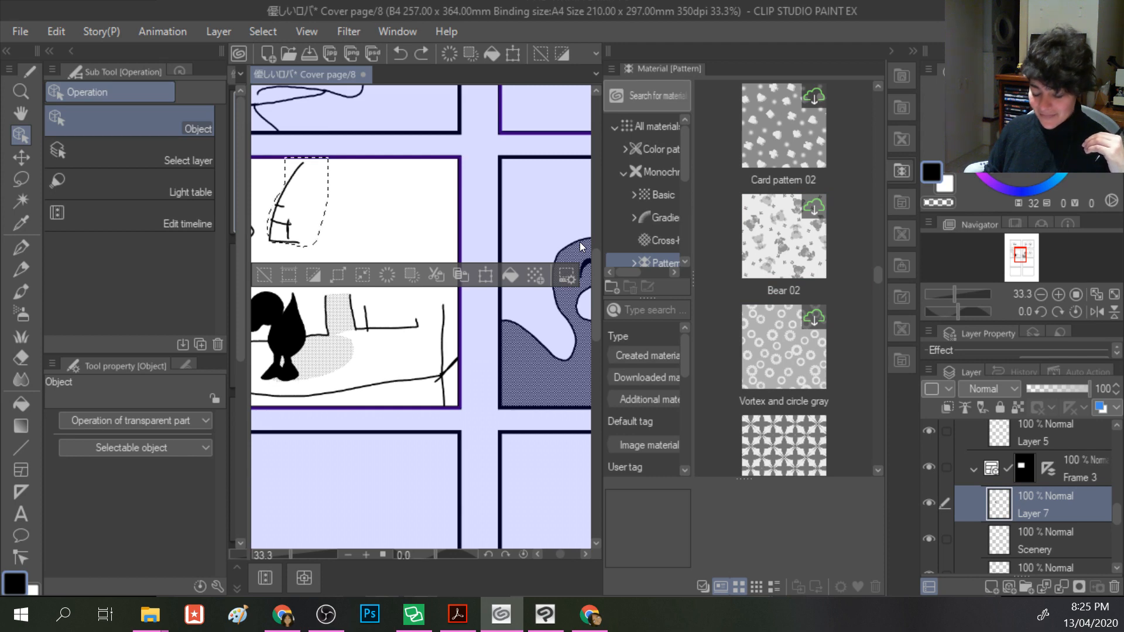
- Try applying the Bear 02 pattern to the lasso selection around the second roof, and undo it
{"action": "left_click", "coordinate": [756, 253]}
{"action": "left_click_drag", "start_coordinate": [778, 246], "coordinate": [317, 209]}
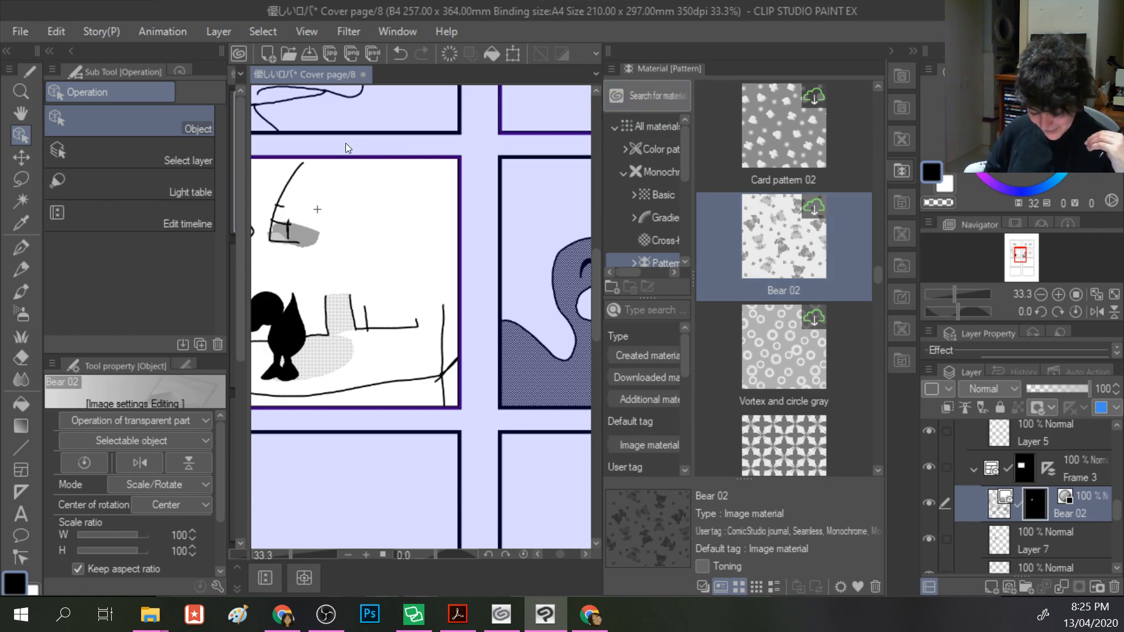
{"action": "scroll", "coordinate": [346, 143], "scroll_direction": "up", "scroll_amount": 1}
{"action": "scroll", "coordinate": [345, 143], "scroll_direction": "down", "scroll_amount": 4}
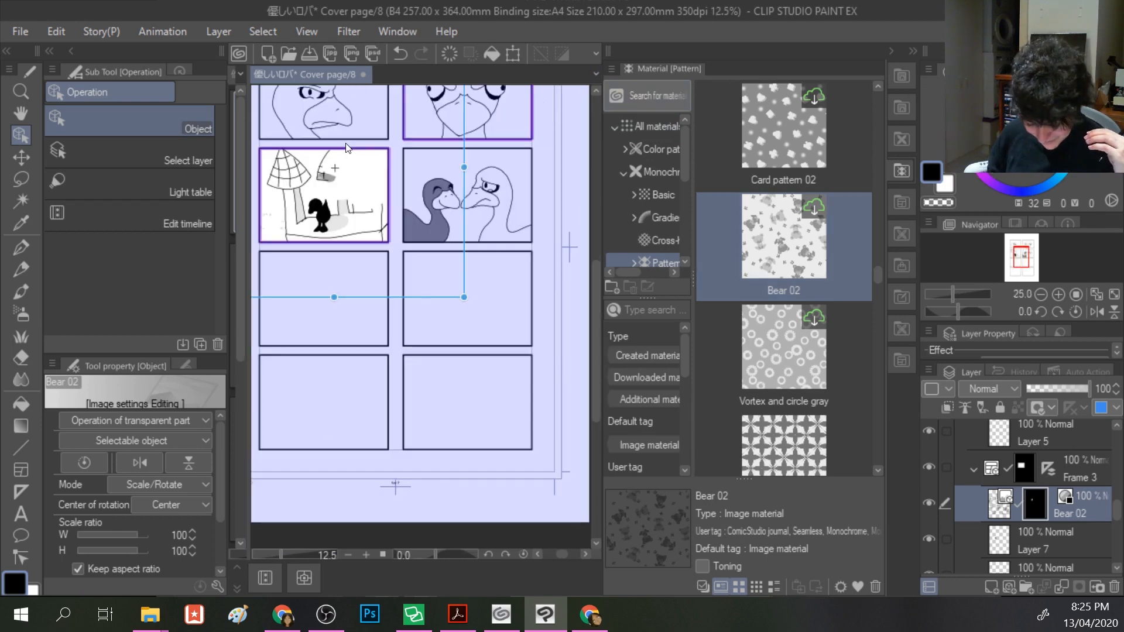
{"action": "scroll", "coordinate": [346, 147], "scroll_direction": "up", "scroll_amount": 1}
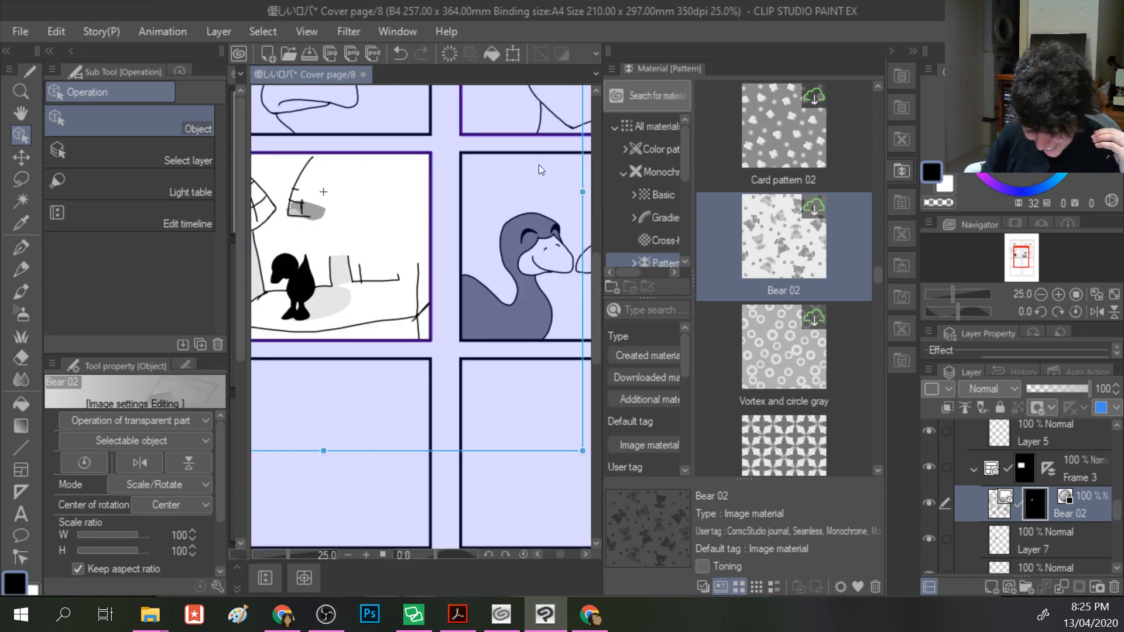
{"action": "key", "text": "ctrl+z"}
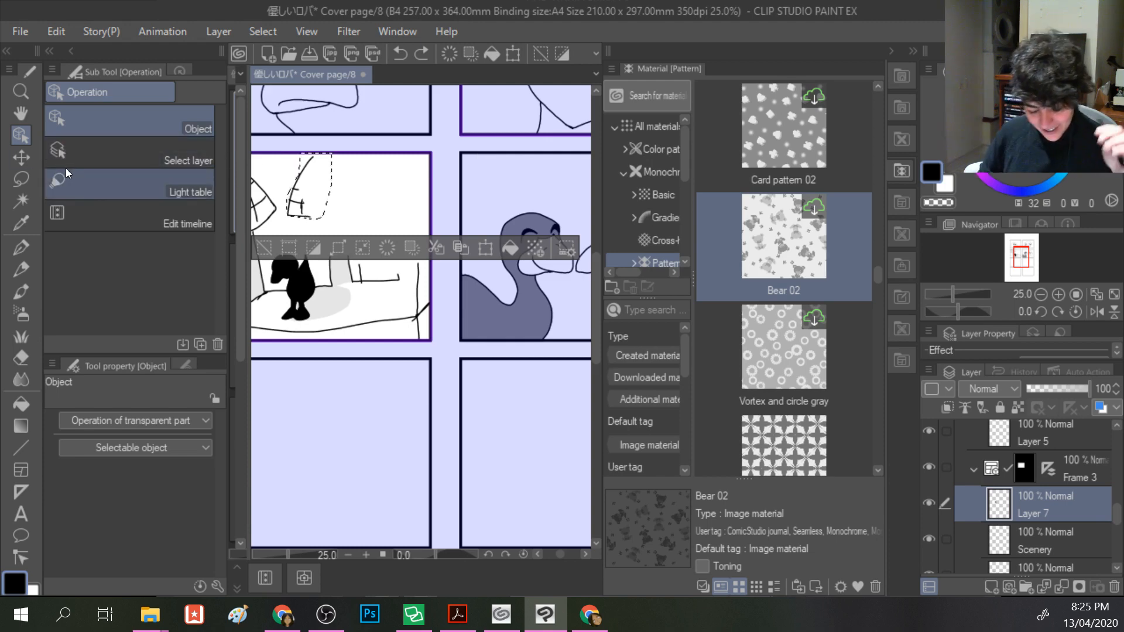
- Add the sections of the tower's conical roof to the selection, referring to all layers, and apply the Bear 02 pattern to both roofs
{"action": "left_click", "coordinate": [28, 199]}
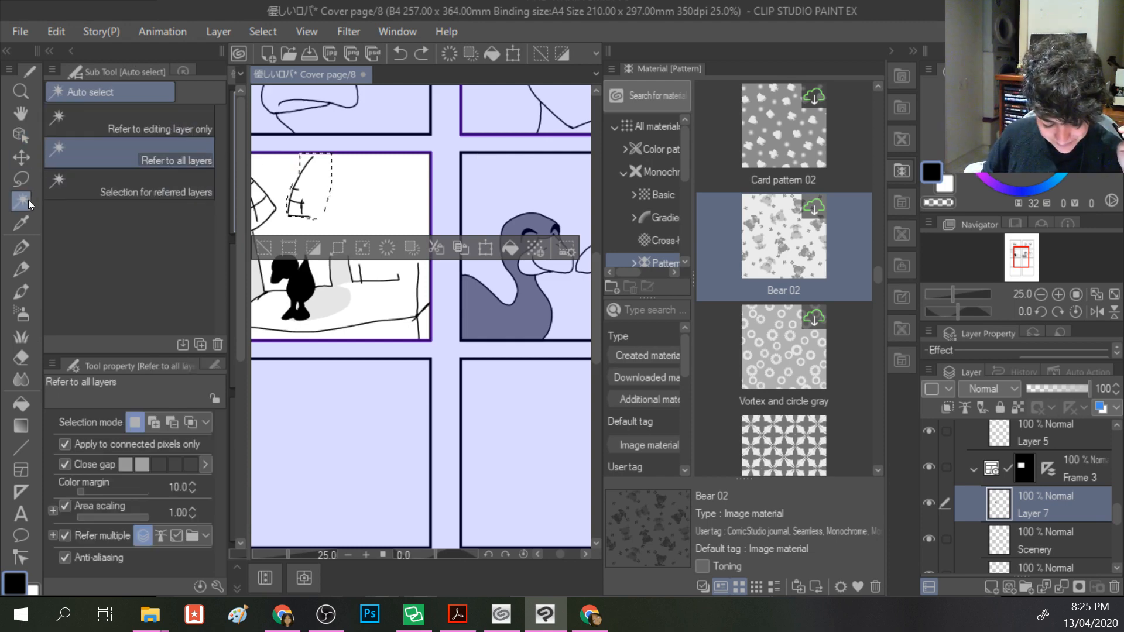
{"action": "left_click", "coordinate": [264, 205], "text": "shift"}
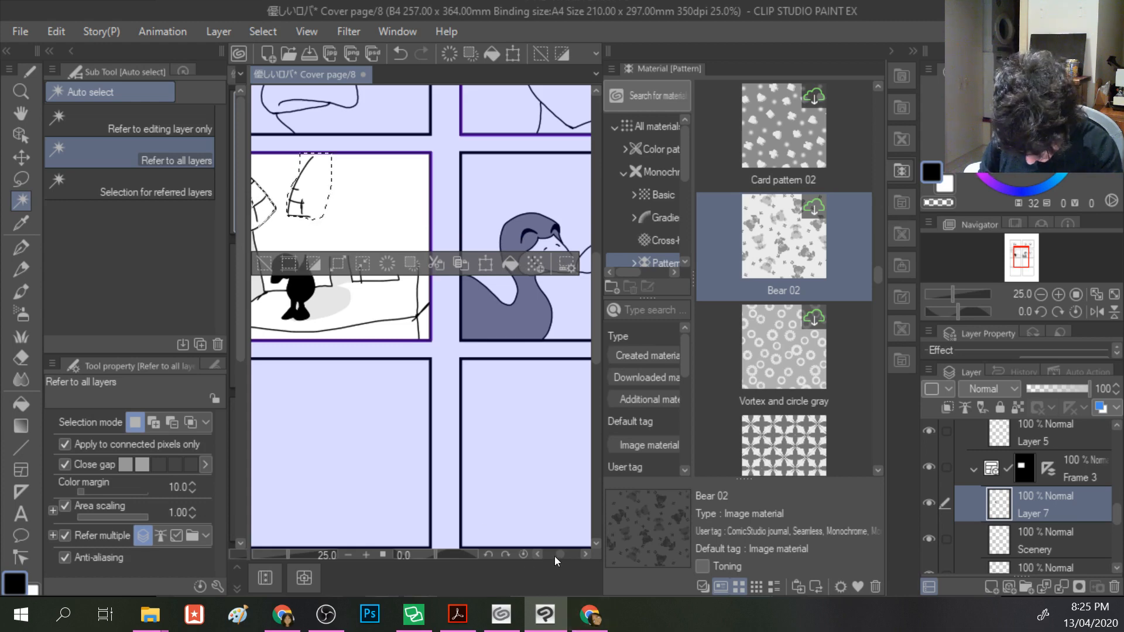
{"action": "left_click_drag", "start_coordinate": [558, 556], "coordinate": [552, 555]}
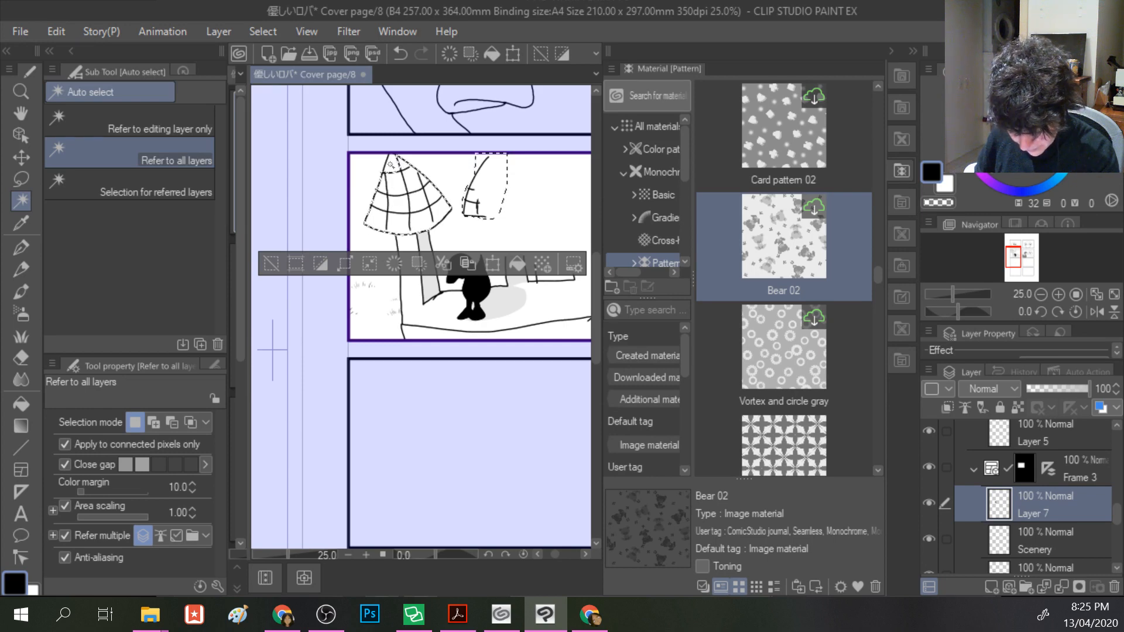
{"action": "left_click_drag", "start_coordinate": [784, 236], "coordinate": [440, 216]}
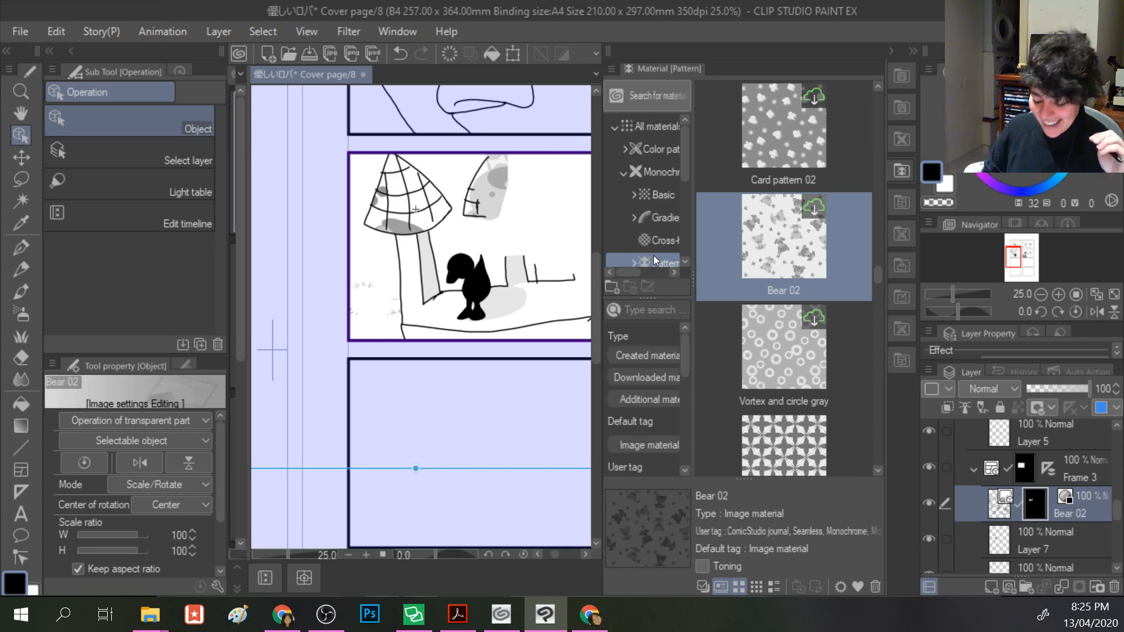
- Try placing a second copy of the Bear 02 pattern in the tower's frame, and undo it
{"action": "left_click_drag", "start_coordinate": [761, 247], "coordinate": [420, 211]}
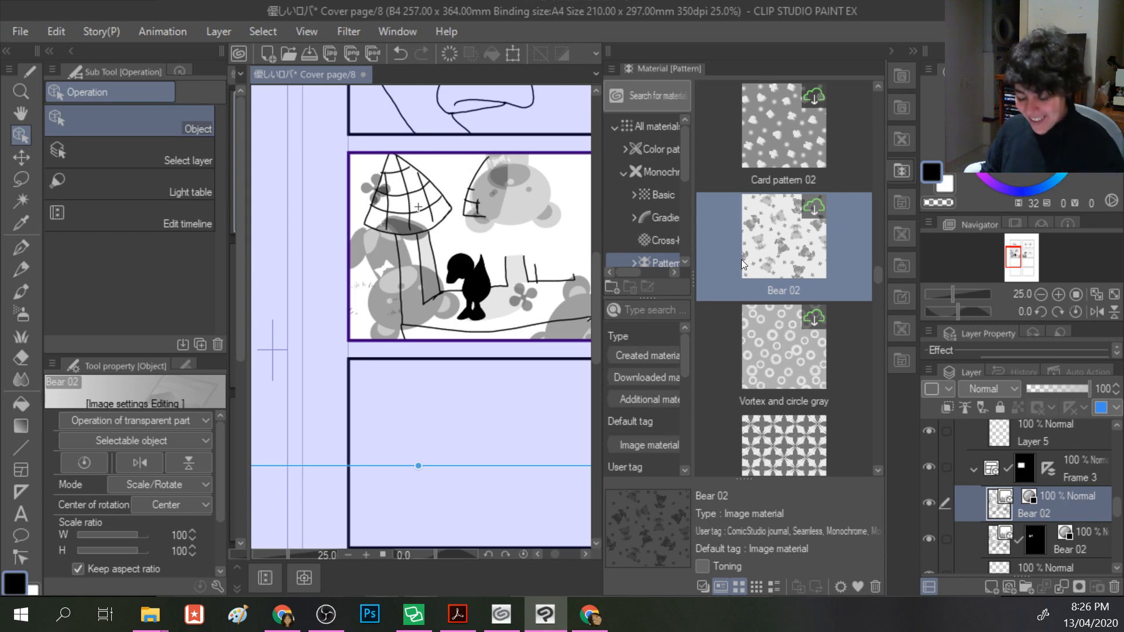
{"action": "key", "text": "ctrl+z"}
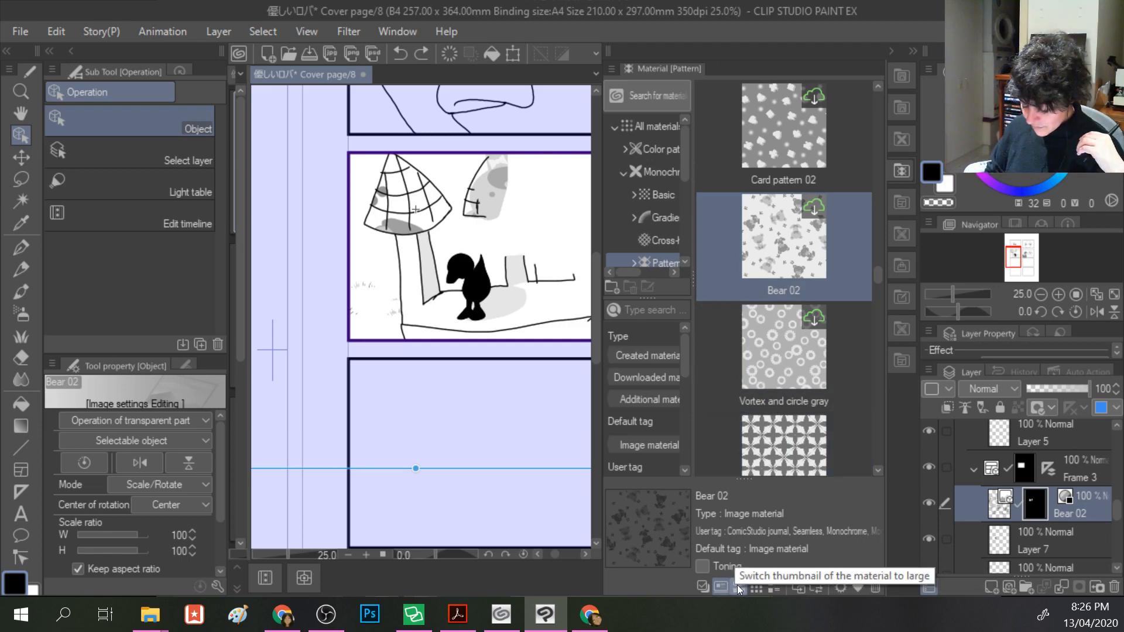
{"action": "left_click", "coordinate": [769, 586]}
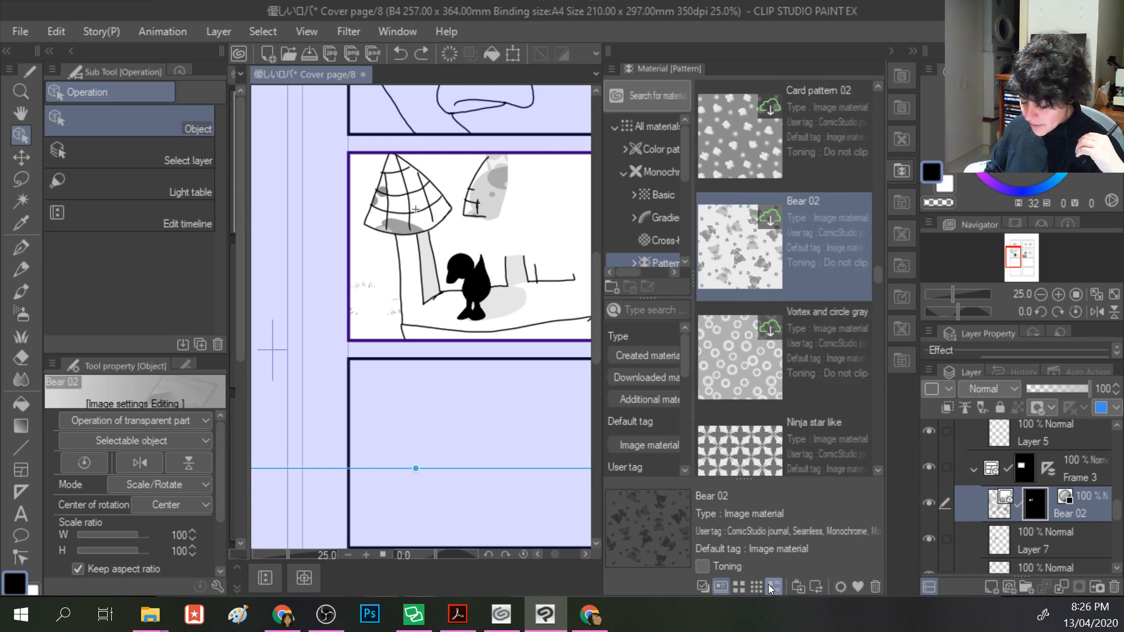
{"action": "left_click", "coordinate": [738, 587]}
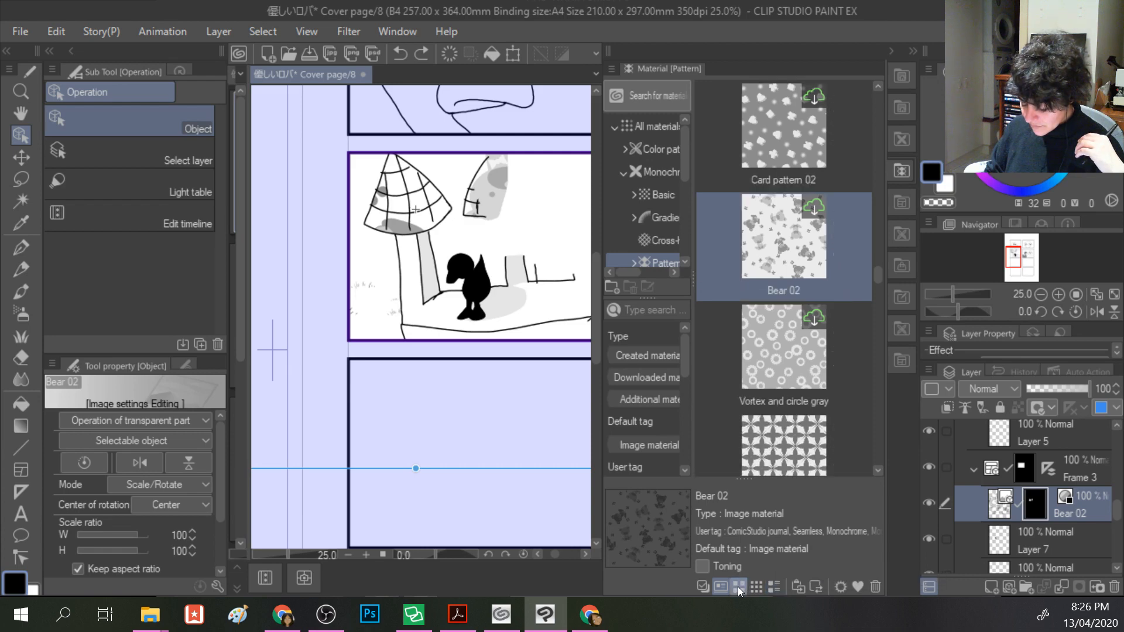
{"action": "left_click", "coordinate": [707, 586]}
{"action": "left_click", "coordinate": [707, 586]}
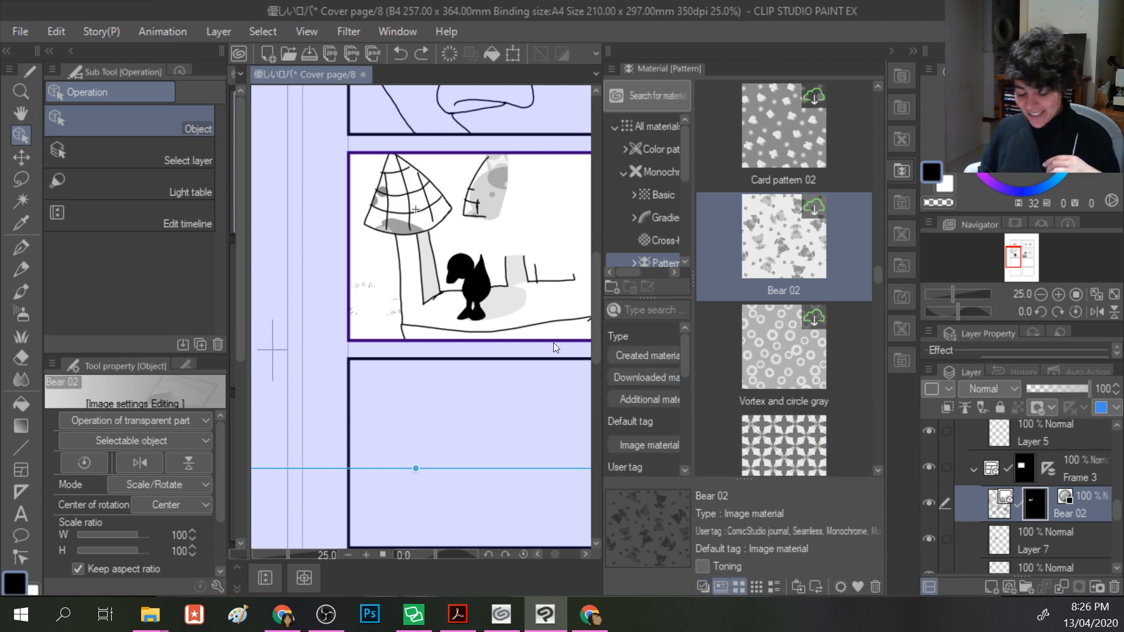
{"action": "scroll", "coordinate": [554, 345], "scroll_direction": "down", "scroll_amount": 1}
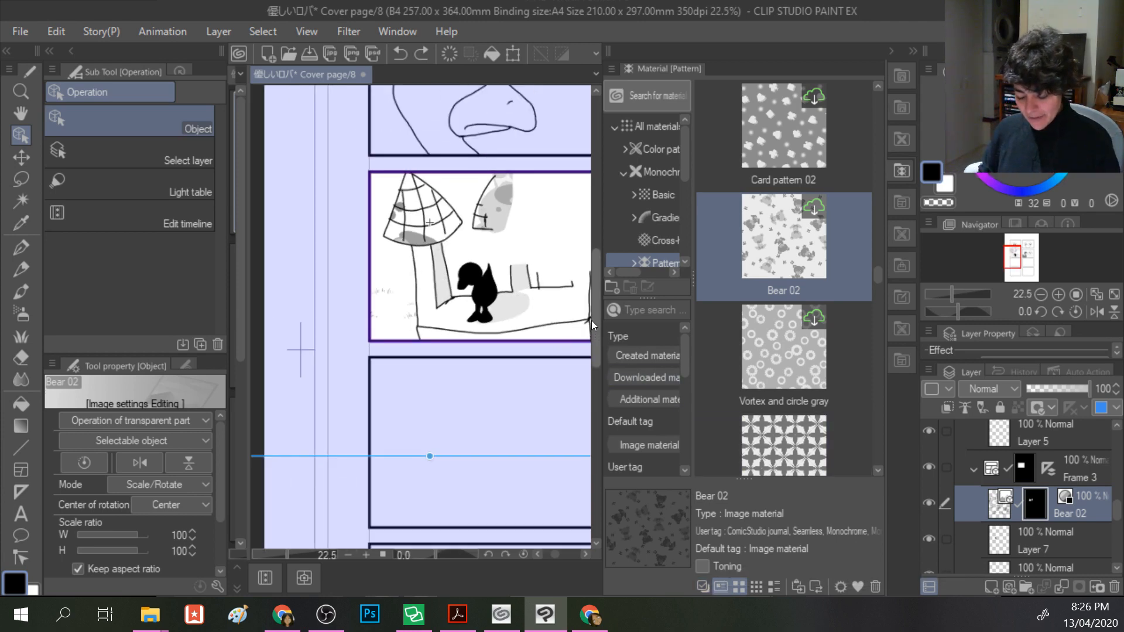
{"action": "left_click_drag", "start_coordinate": [598, 317], "coordinate": [598, 279]}
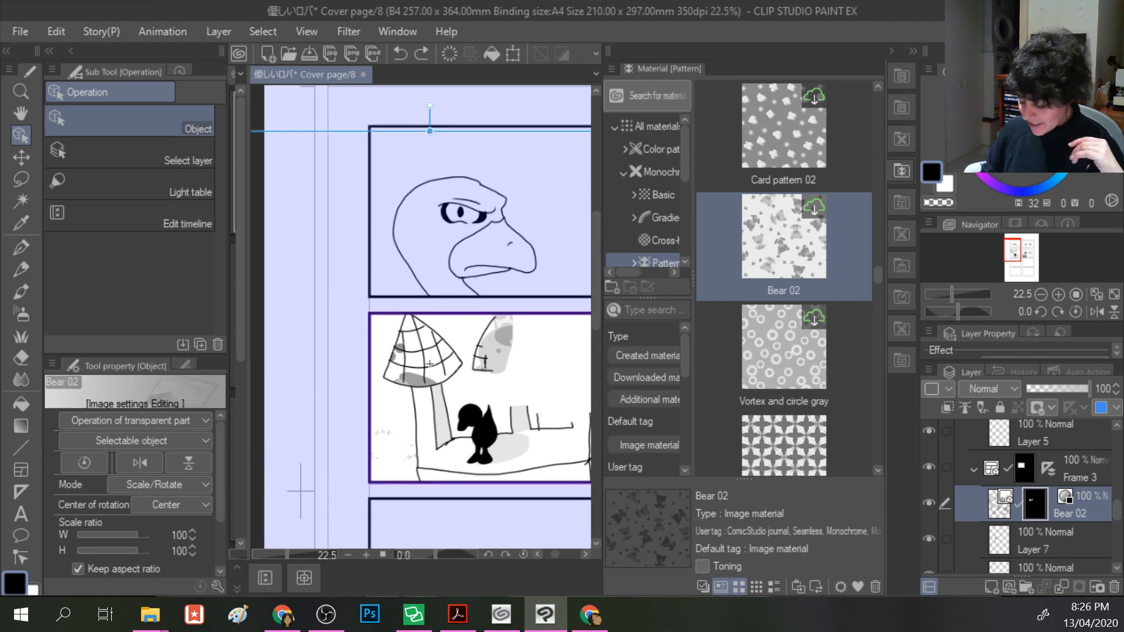
- Try moving the tower's frame with the Sketch layer active, and undo the move
{"action": "left_click", "coordinate": [1014, 544]}
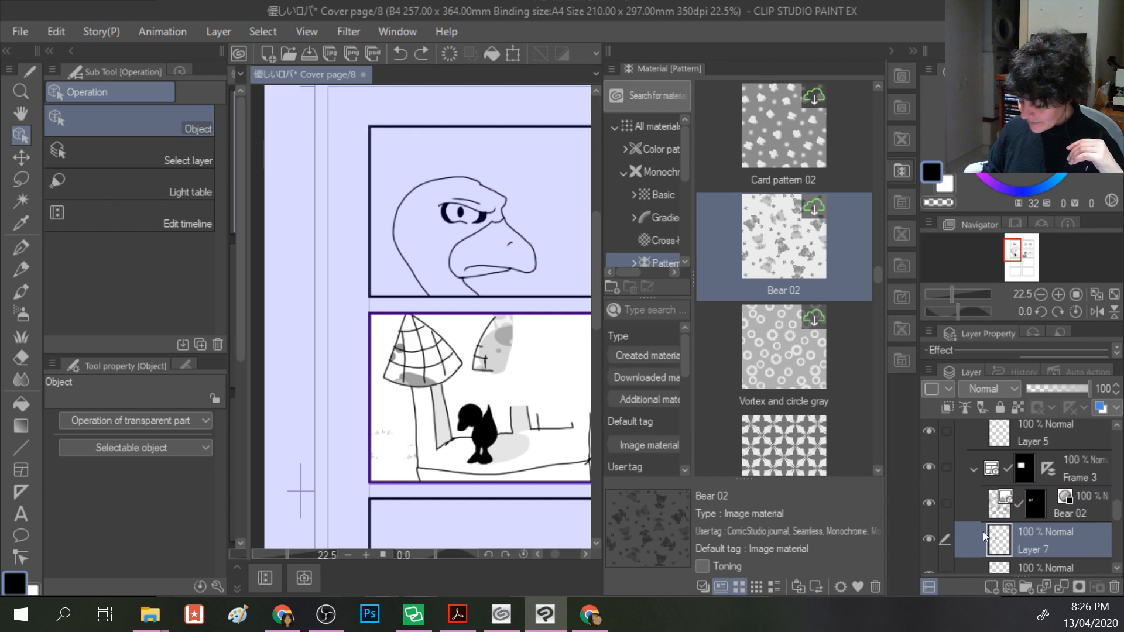
{"action": "scroll", "coordinate": [1032, 508], "scroll_direction": "down", "scroll_amount": 1}
{"action": "scroll", "coordinate": [1031, 509], "scroll_direction": "down", "scroll_amount": 3}
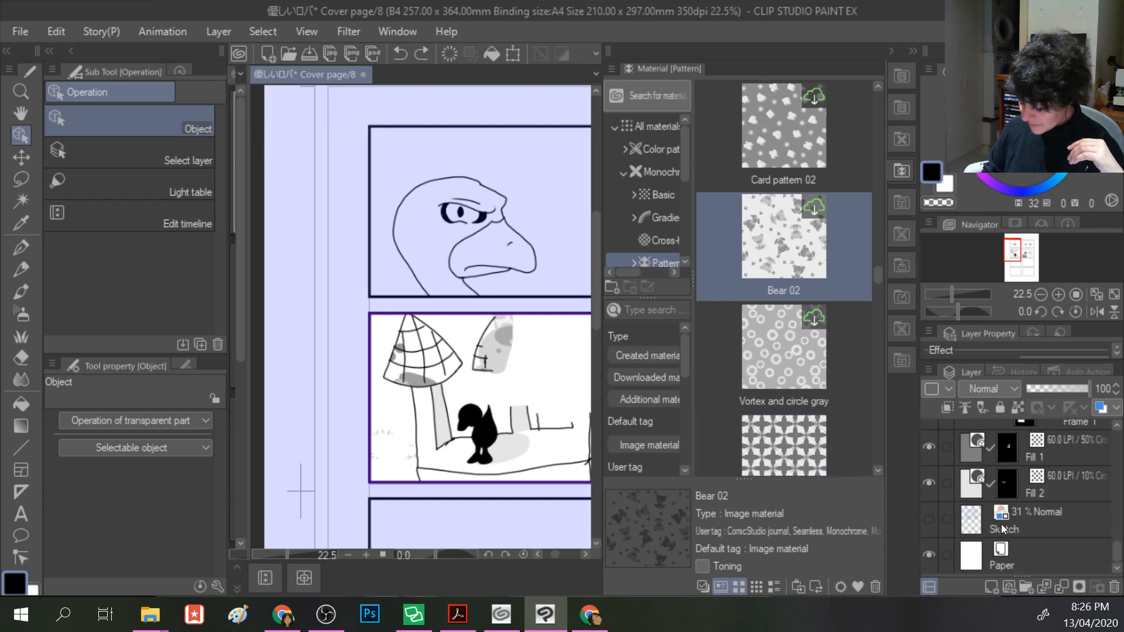
{"action": "left_click", "coordinate": [1001, 525]}
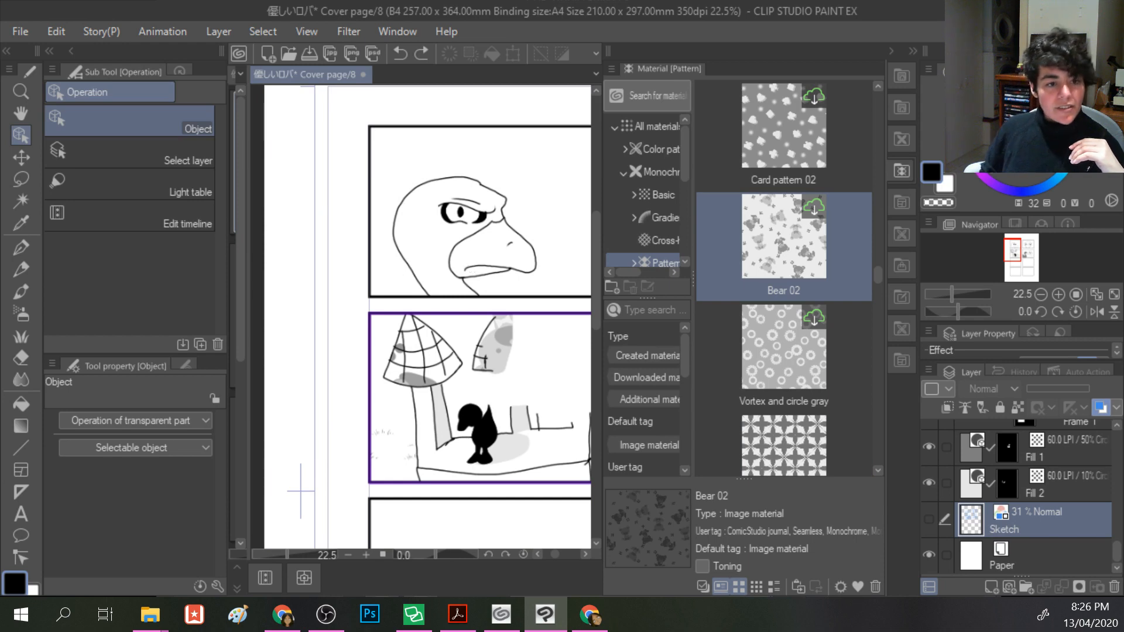
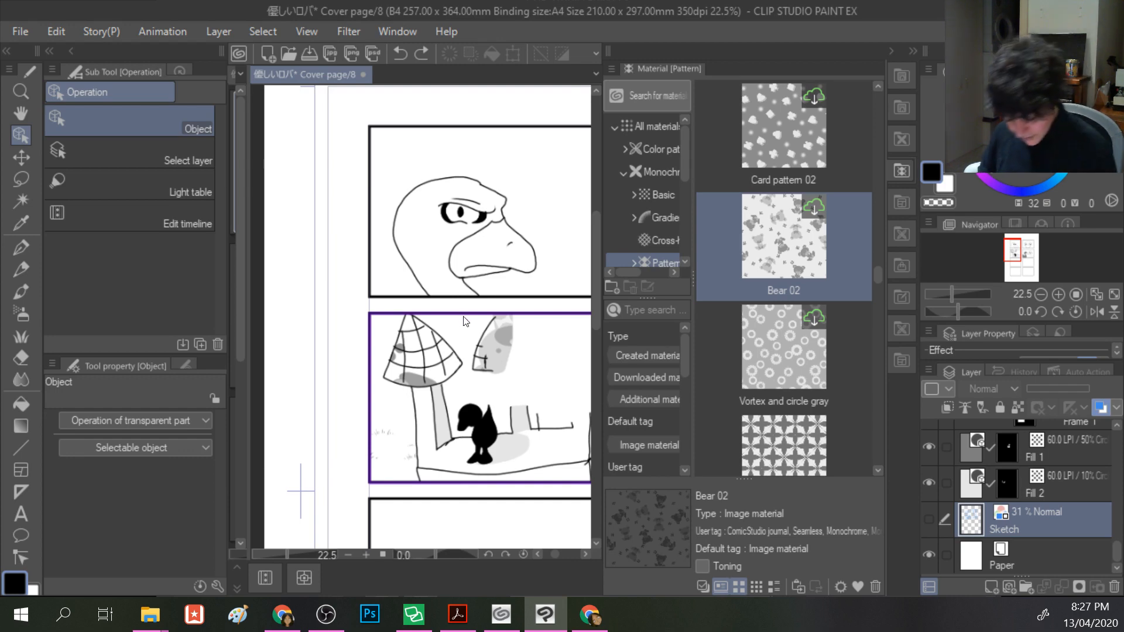
{"action": "mouse_move", "coordinate": [461, 315]}
{"action": "left_mouse_down"}
{"action": "mouse_move", "coordinate": [456, 345]}
{"action": "mouse_move", "coordinate": [409, 372]}
{"action": "left_mouse_up"}
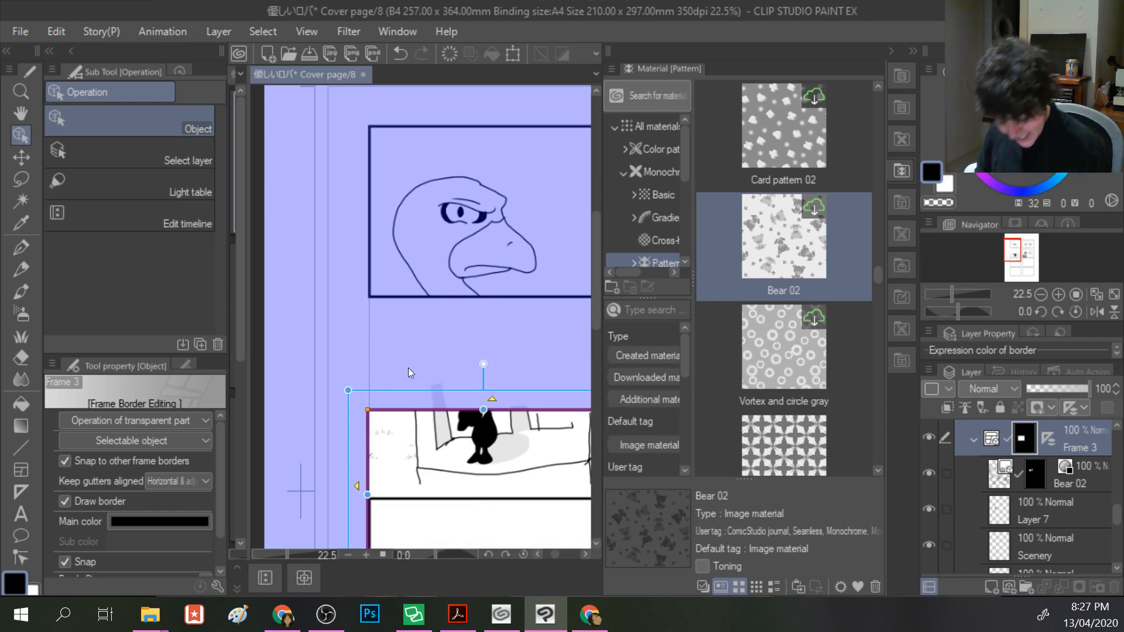
{"action": "key", "text": "ctrl+z"}
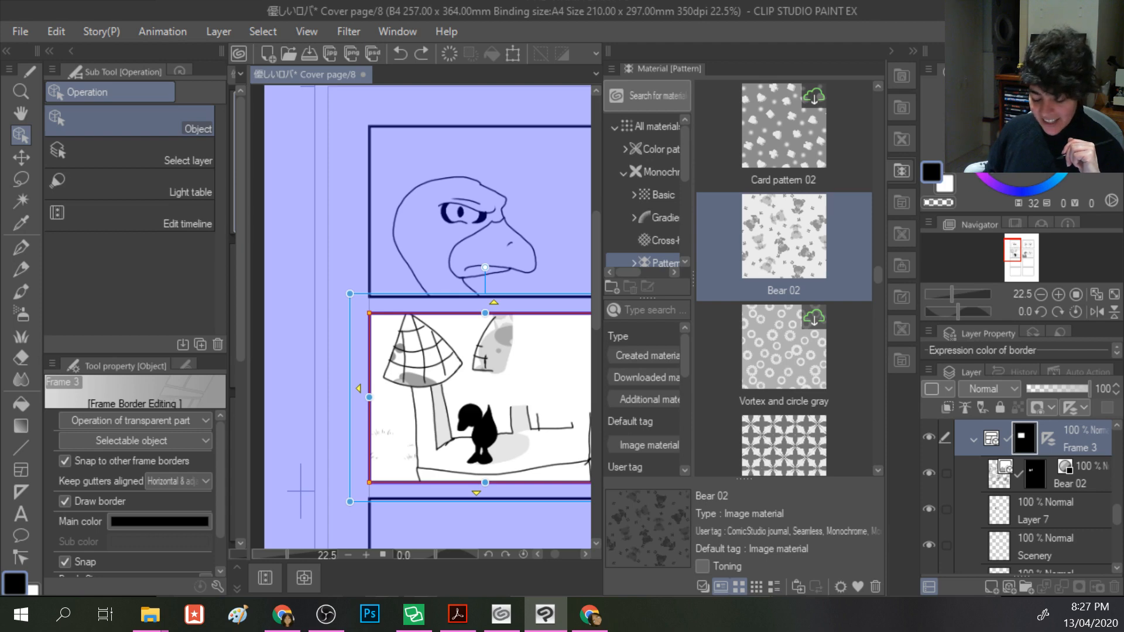
- Try placing another copy of the Bear 02 pattern over the tower scene, and undo it
{"action": "left_click", "coordinate": [490, 144]}
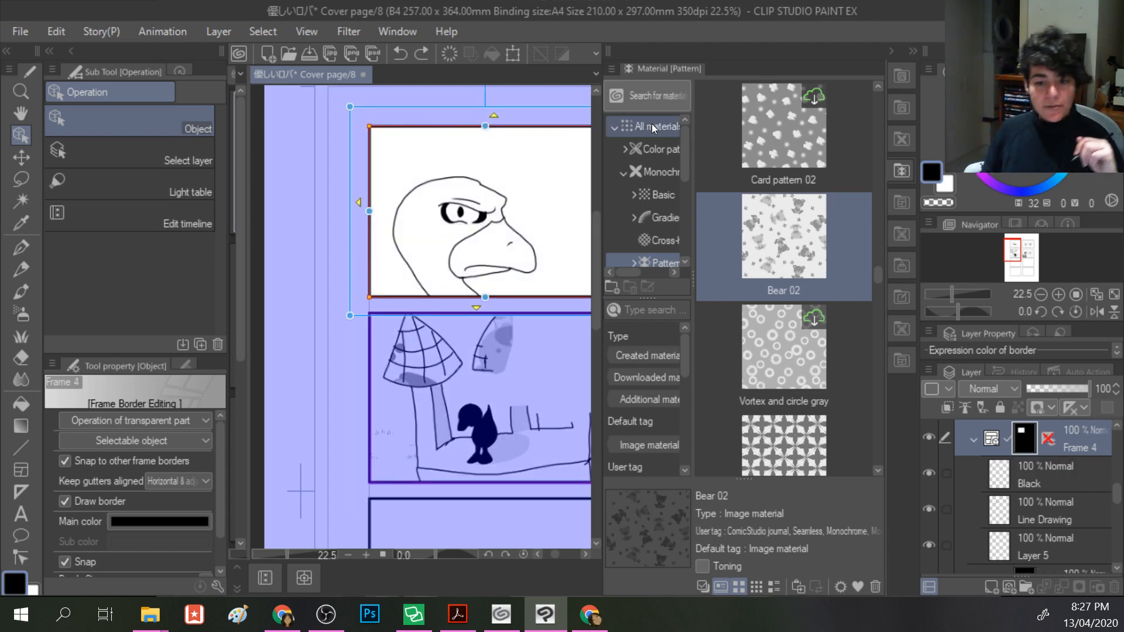
{"action": "left_click_drag", "start_coordinate": [783, 237], "coordinate": [487, 349]}
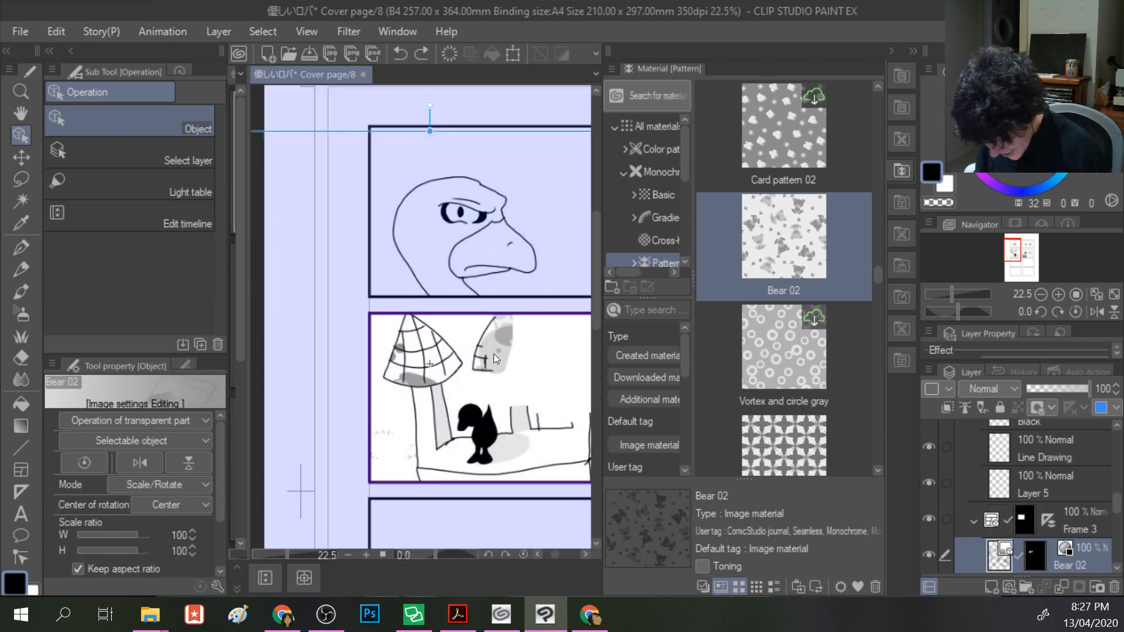
{"action": "left_click_drag", "start_coordinate": [763, 232], "coordinate": [471, 383]}
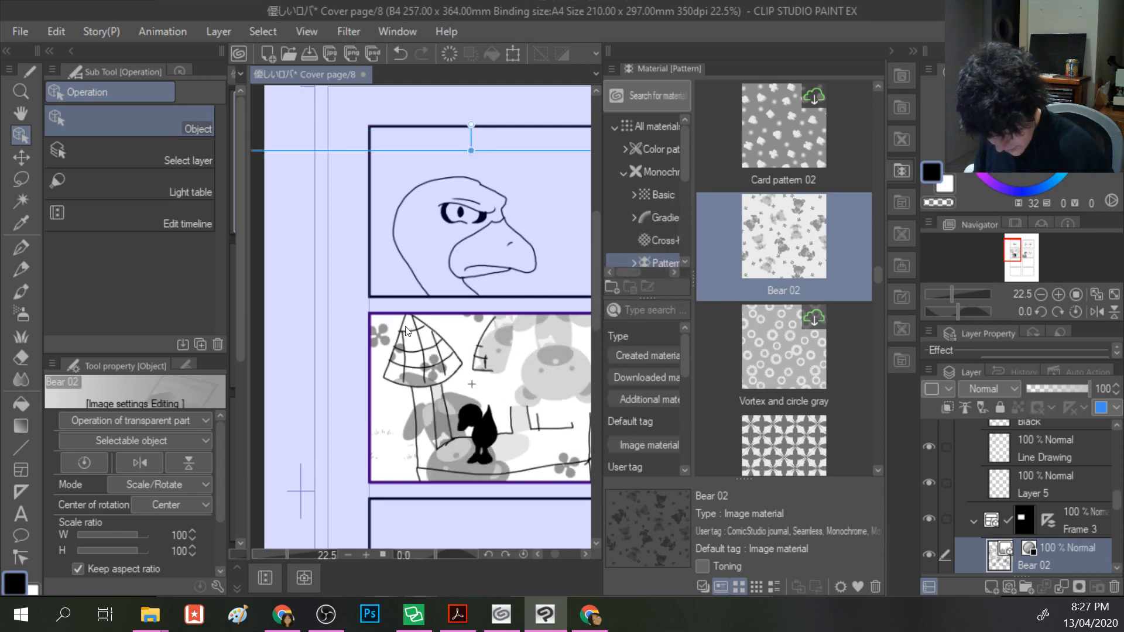
{"action": "key", "text": "ctrl+z"}
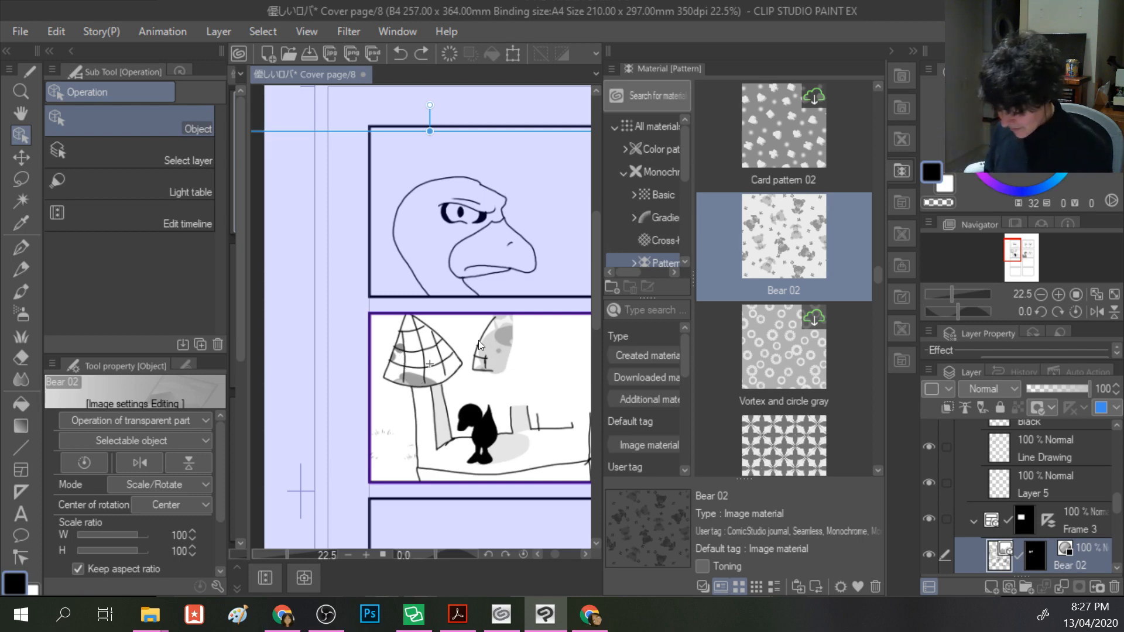
- Scale the Bear 02 pattern inside the two roofs to 46 and reposition it
{"action": "left_click_drag", "start_coordinate": [419, 130], "coordinate": [487, 384]}
{"action": "left_click", "coordinate": [392, 420]}
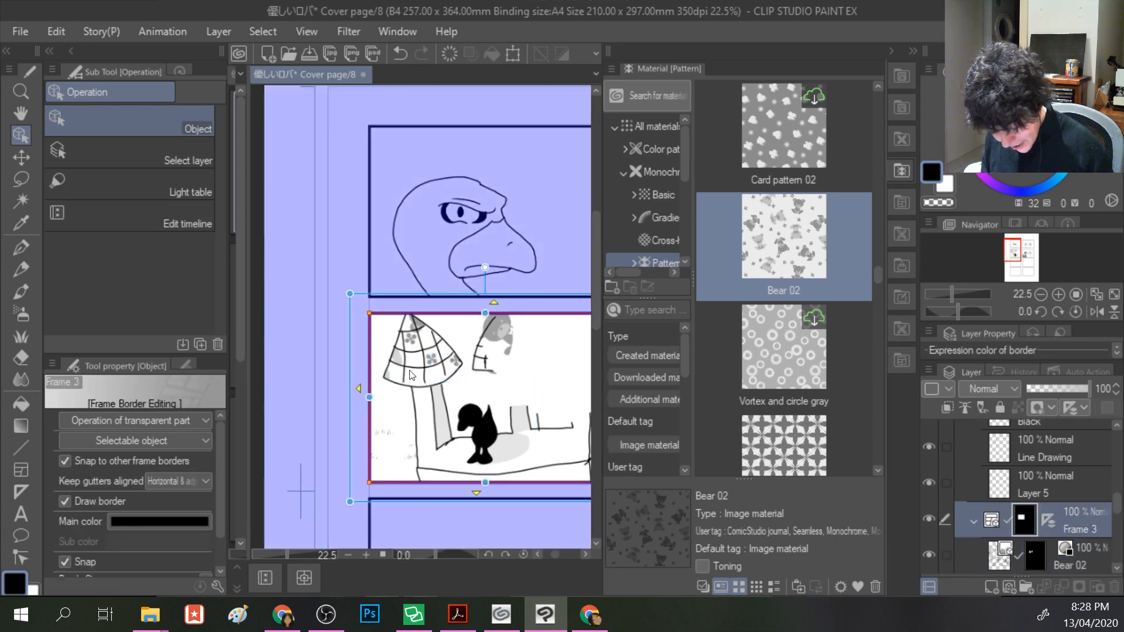
{"action": "left_click", "coordinate": [419, 361]}
{"action": "mouse_move", "coordinate": [430, 358]}
{"action": "left_mouse_down"}
{"action": "mouse_move", "coordinate": [432, 390]}
{"action": "mouse_move", "coordinate": [446, 385]}
{"action": "mouse_move", "coordinate": [429, 360]}
{"action": "left_mouse_up"}
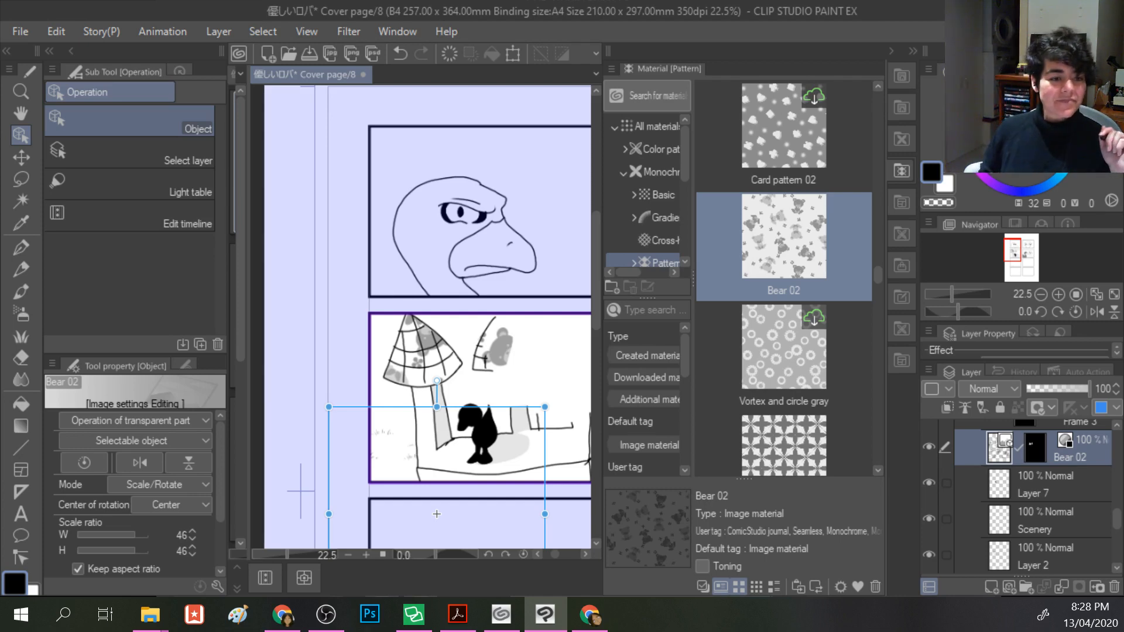
- Select the angry bird's frame and choose the Scattered saturated line sub tool of the Figure tool
{"action": "left_click", "coordinate": [415, 144]}
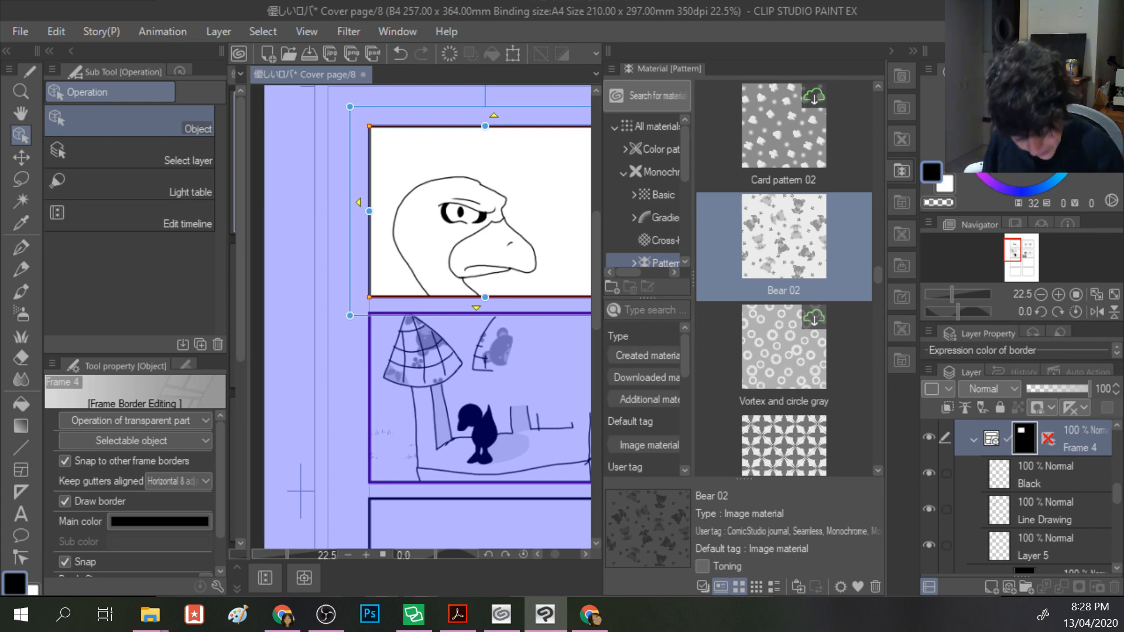
{"action": "left_click", "coordinate": [21, 448]}
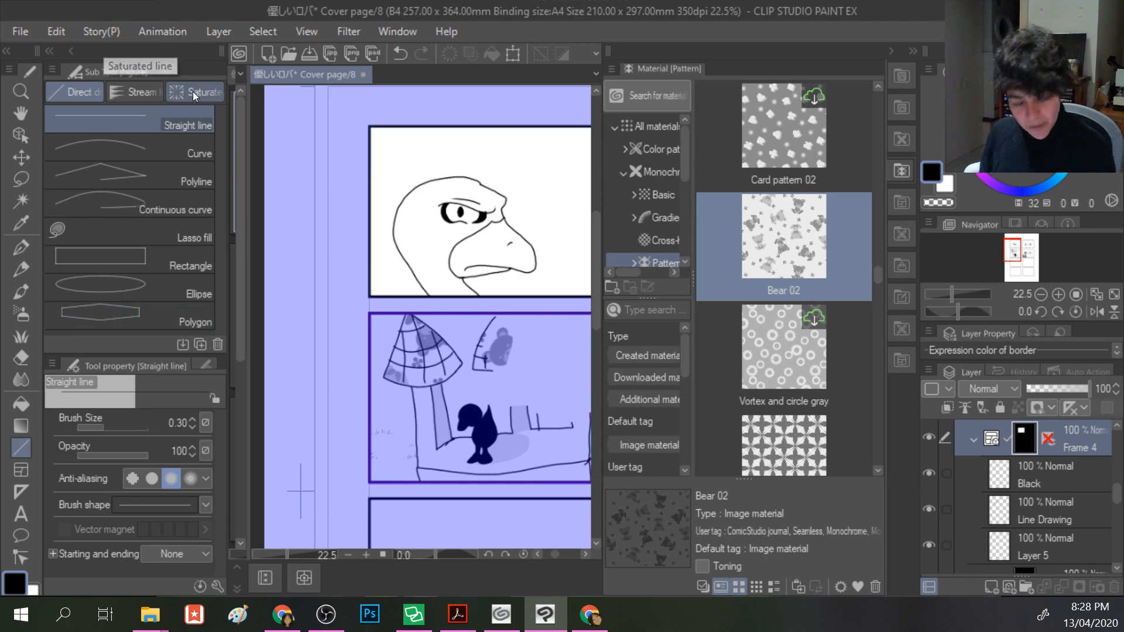
{"action": "left_click", "coordinate": [129, 92]}
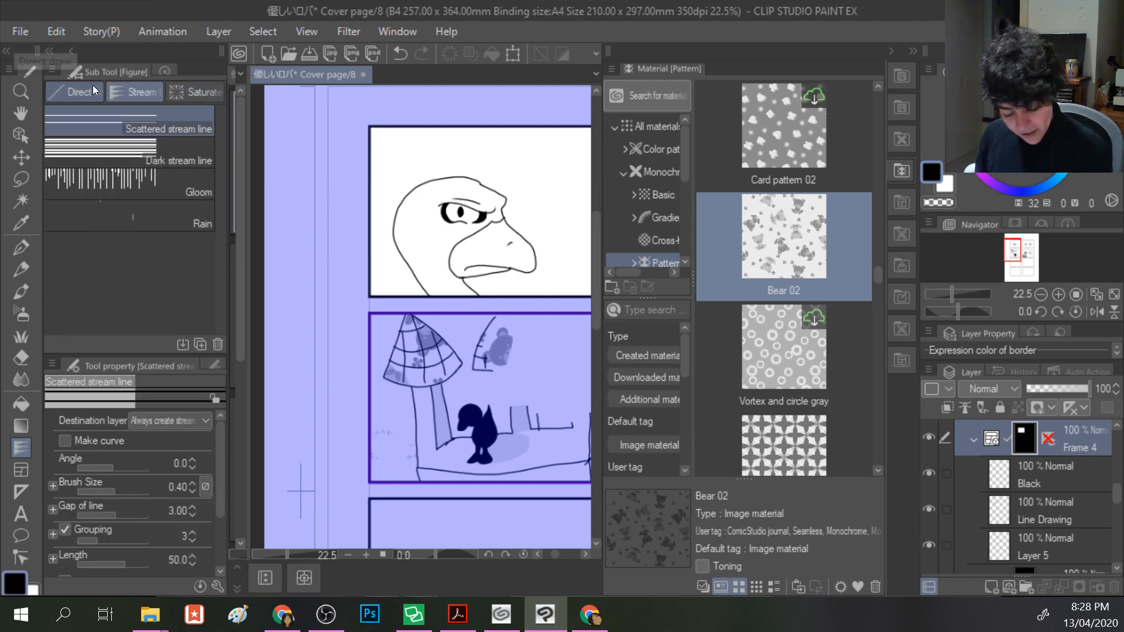
{"action": "left_click", "coordinate": [76, 94]}
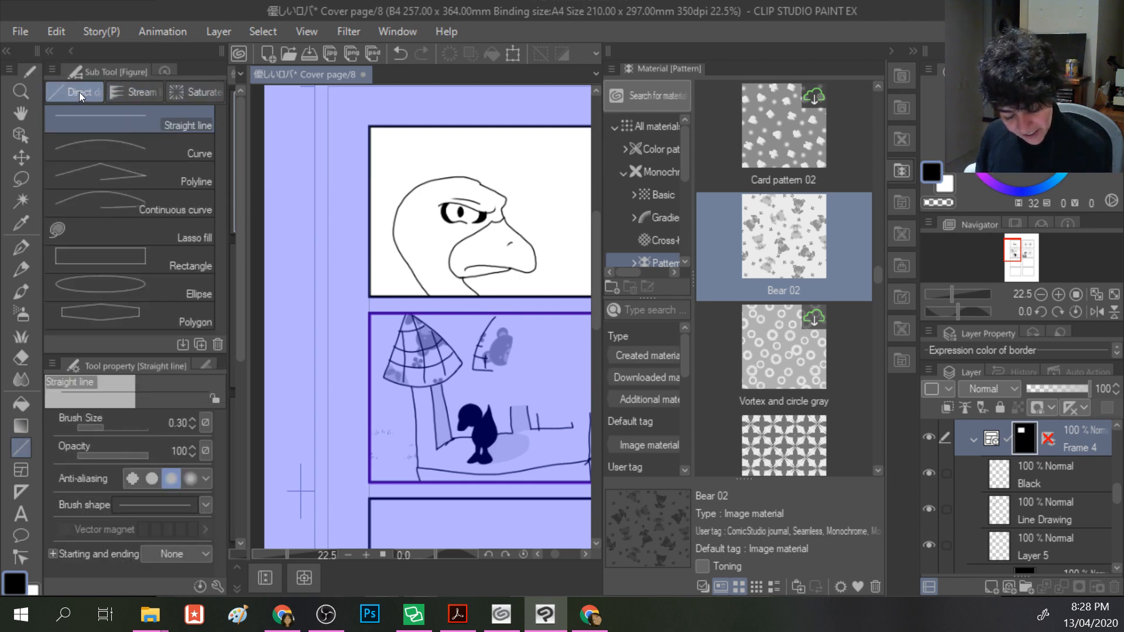
{"action": "left_click", "coordinate": [125, 94]}
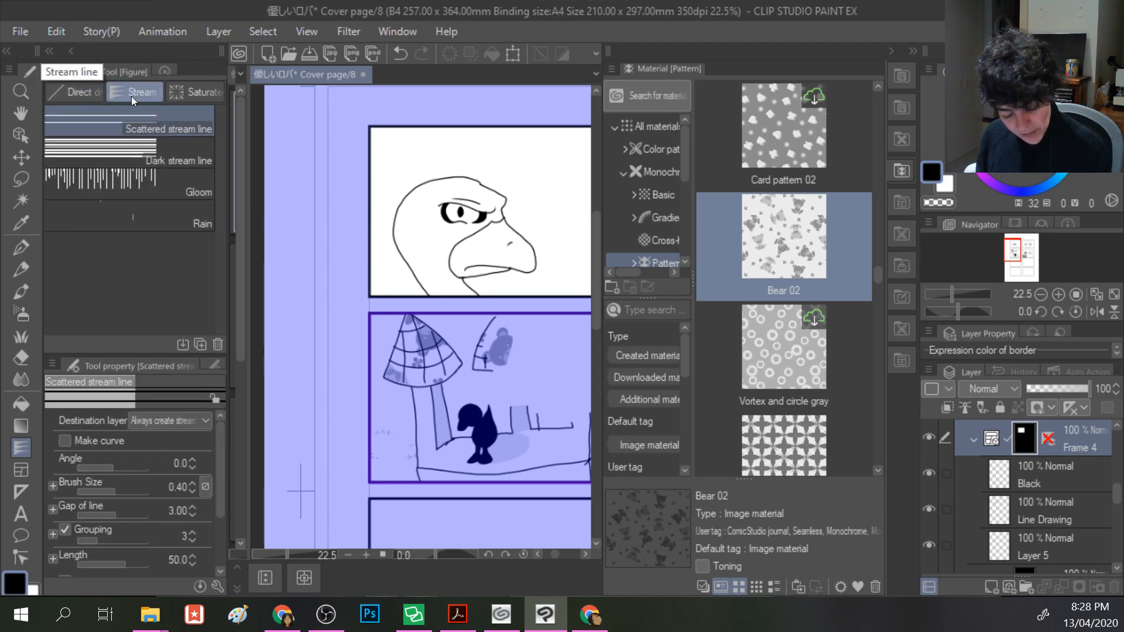
{"action": "left_click", "coordinate": [180, 99]}
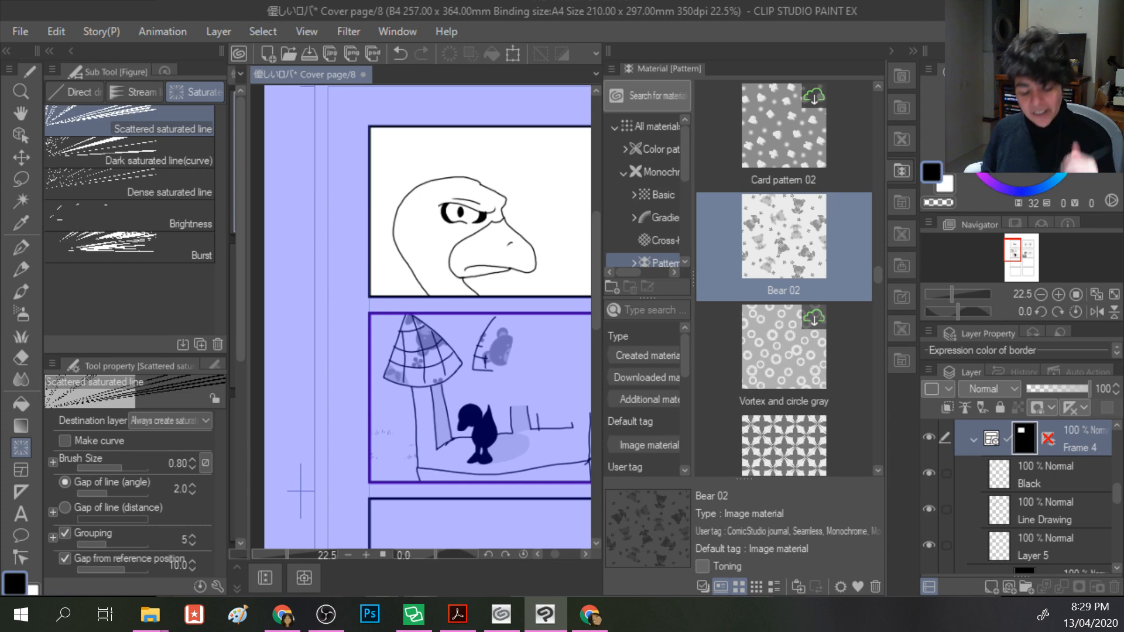
- Draw scattered saturated lines radiating outward from around the angry bird's eye, undoing attempts until the placement suits
{"action": "left_click_drag", "start_coordinate": [436, 223], "coordinate": [397, 178]}
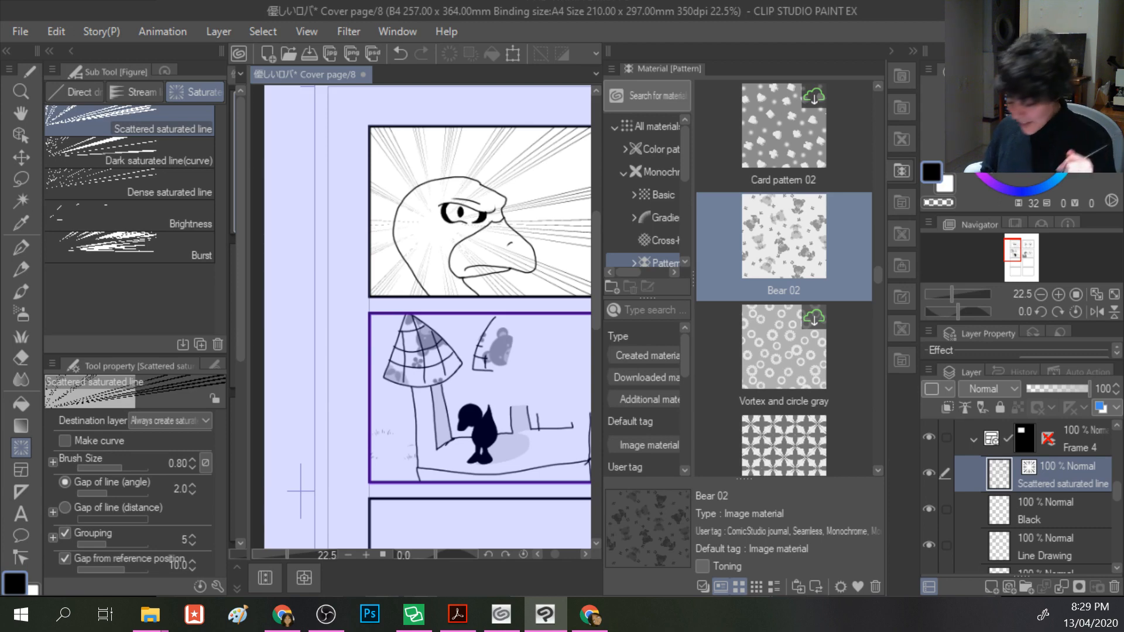
{"action": "key", "text": "ctrl+z"}
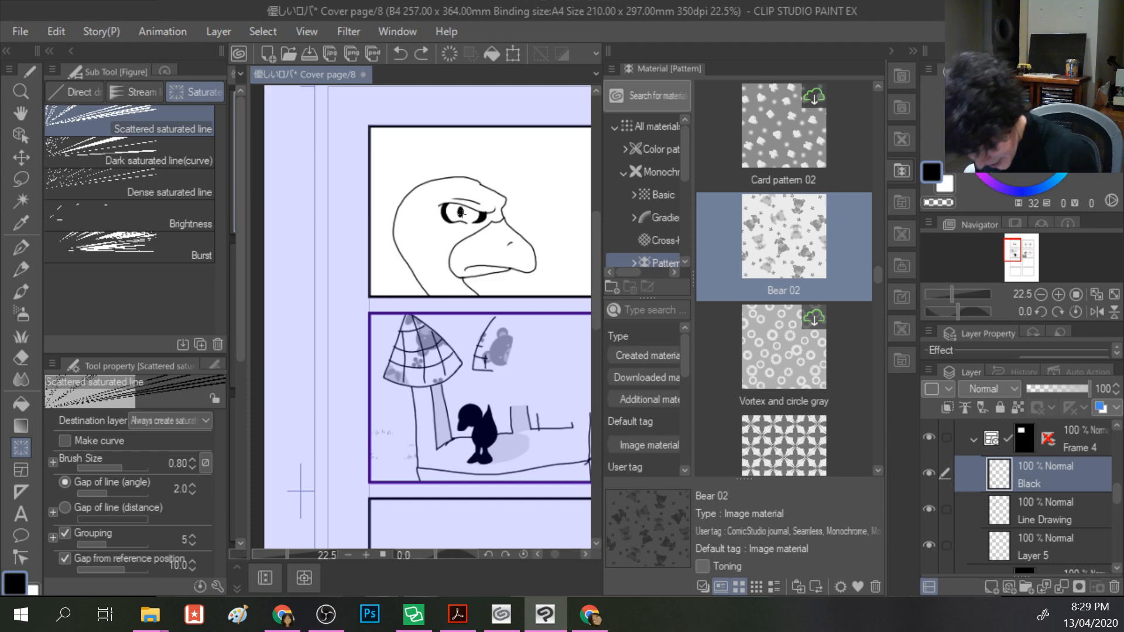
{"action": "left_click_drag", "start_coordinate": [471, 216], "coordinate": [474, 219]}
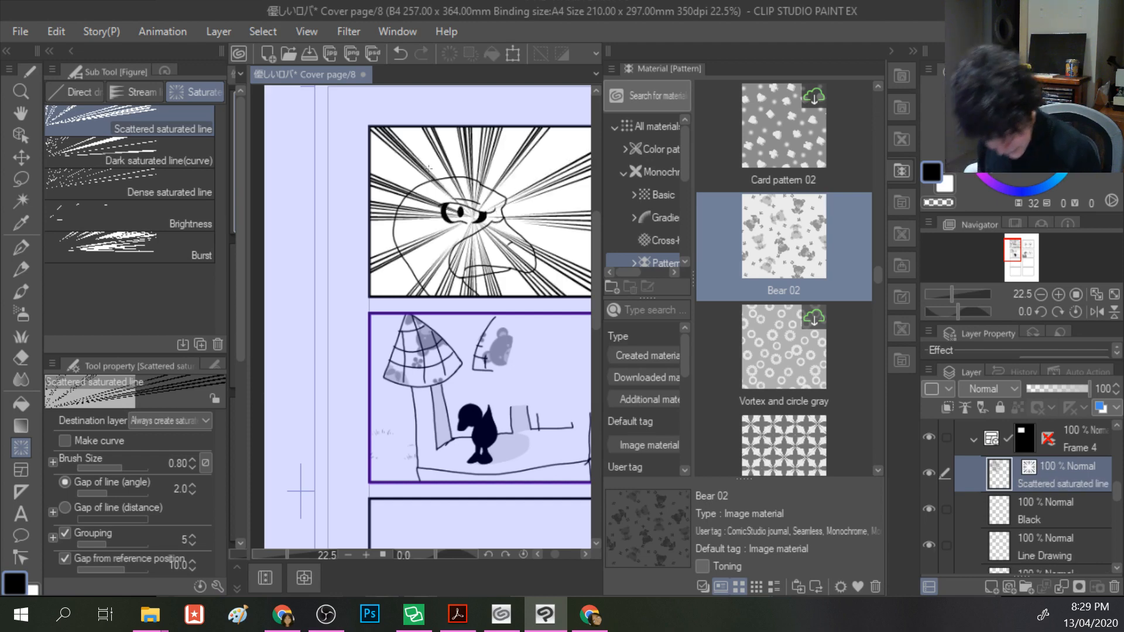
{"action": "key", "text": "ctrl+z"}
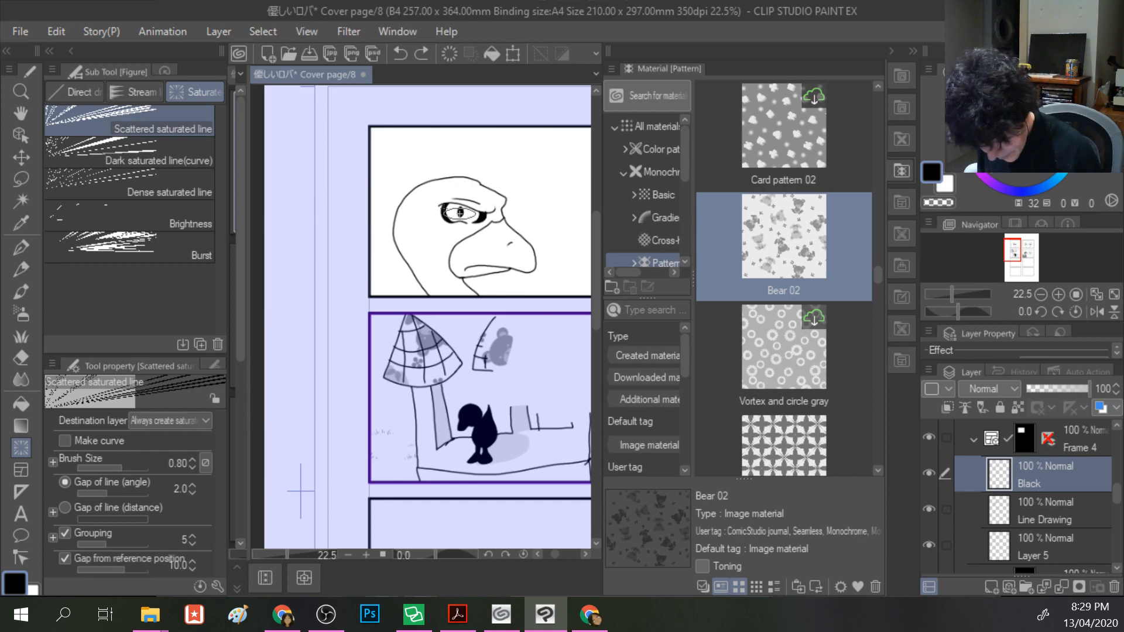
{"action": "left_click_drag", "start_coordinate": [440, 205], "coordinate": [425, 187]}
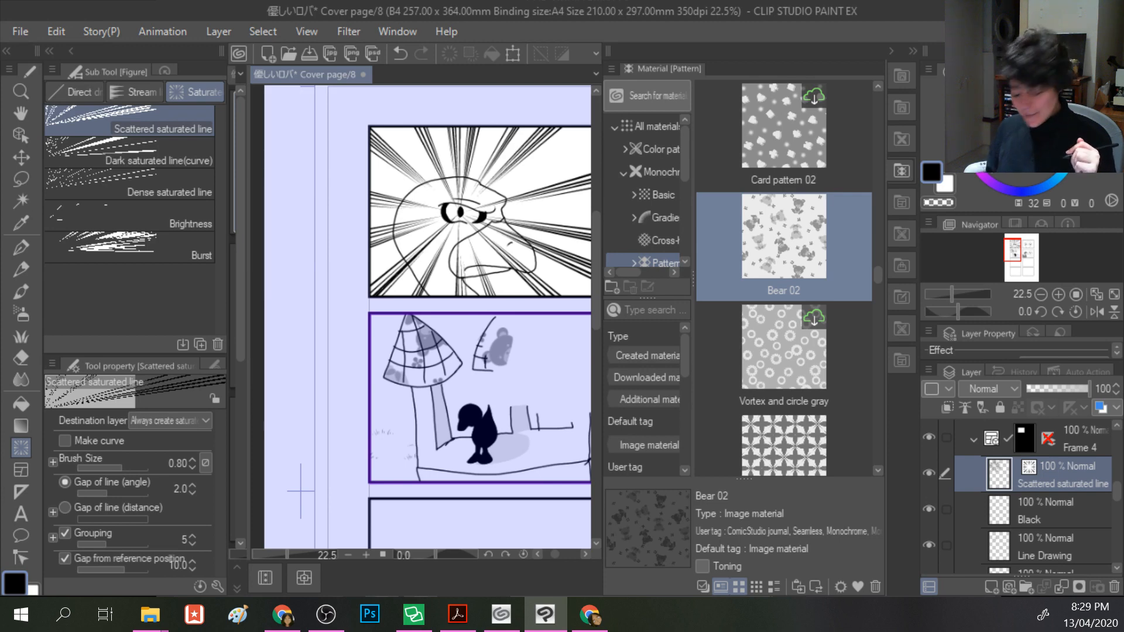
- Select the front-facing bird's frame and bring up the stream line sub tools of the Figure tool
{"action": "key", "text": "ctrl+minus"}
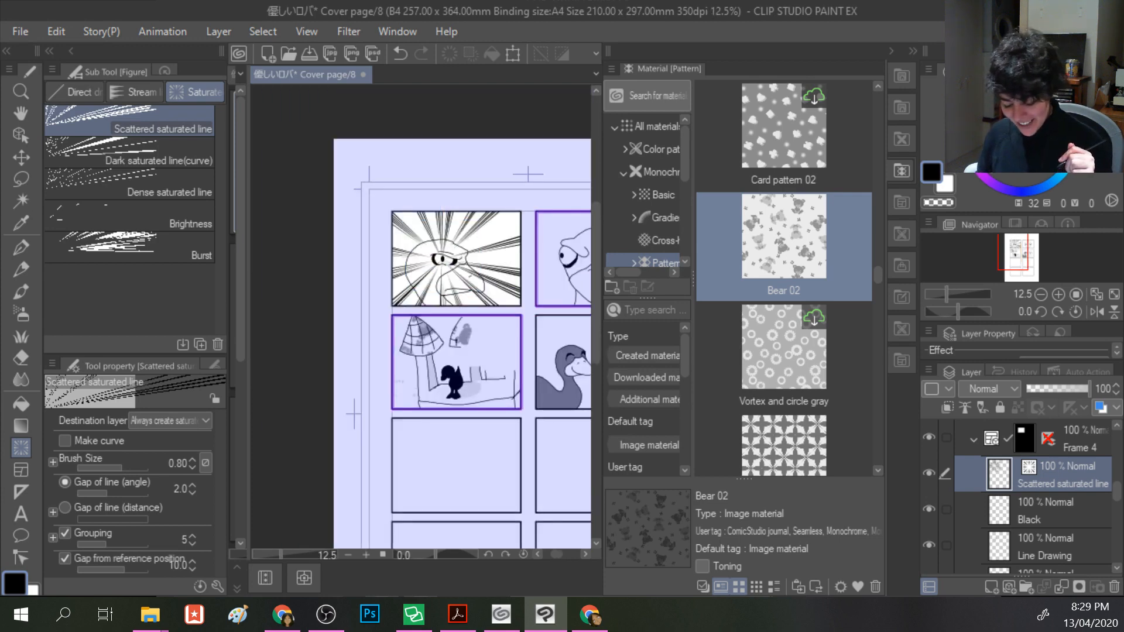
{"action": "key", "text": "ctrl+minus"}
{"action": "key", "text": "ctrl+plus"}
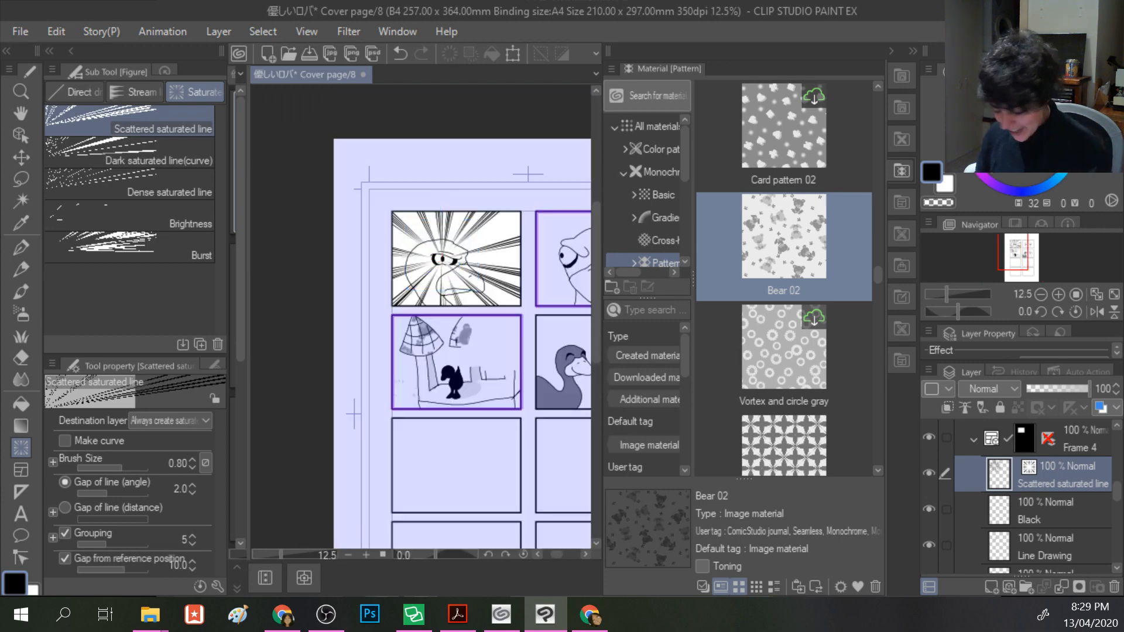
{"action": "left_click_drag", "start_coordinate": [544, 288], "coordinate": [391, 283]}
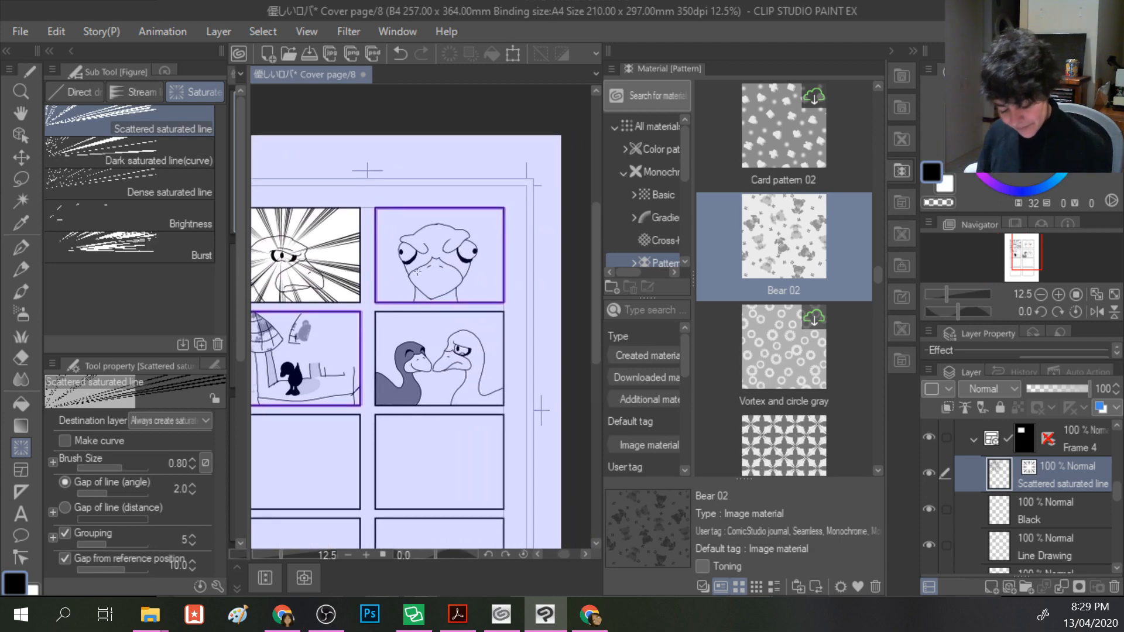
{"action": "key", "text": "o"}
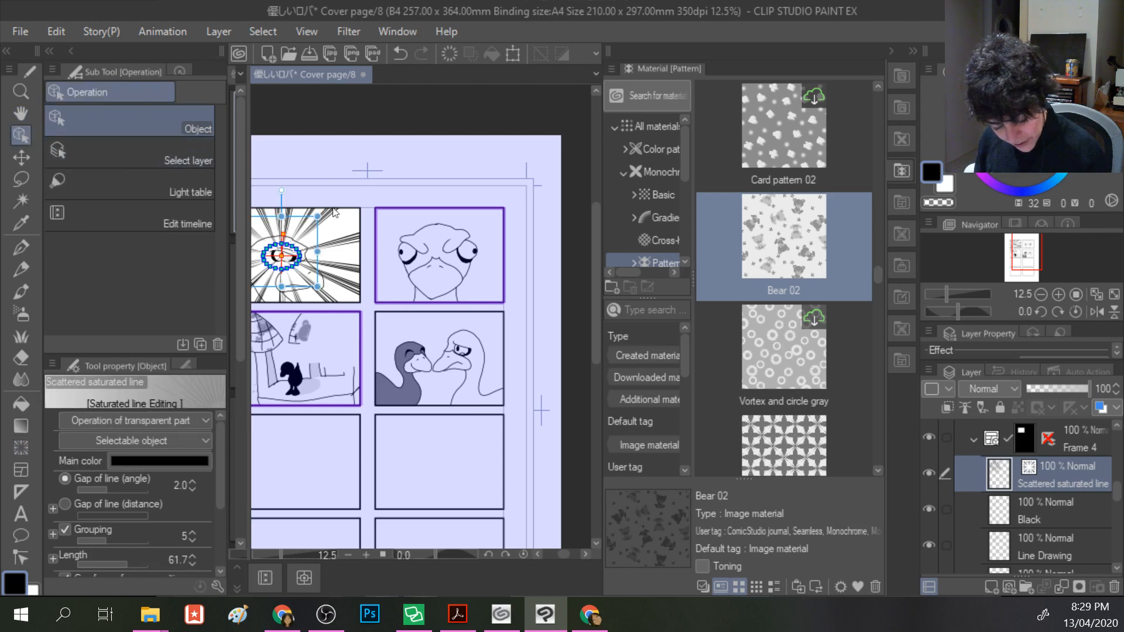
{"action": "left_click", "coordinate": [395, 226]}
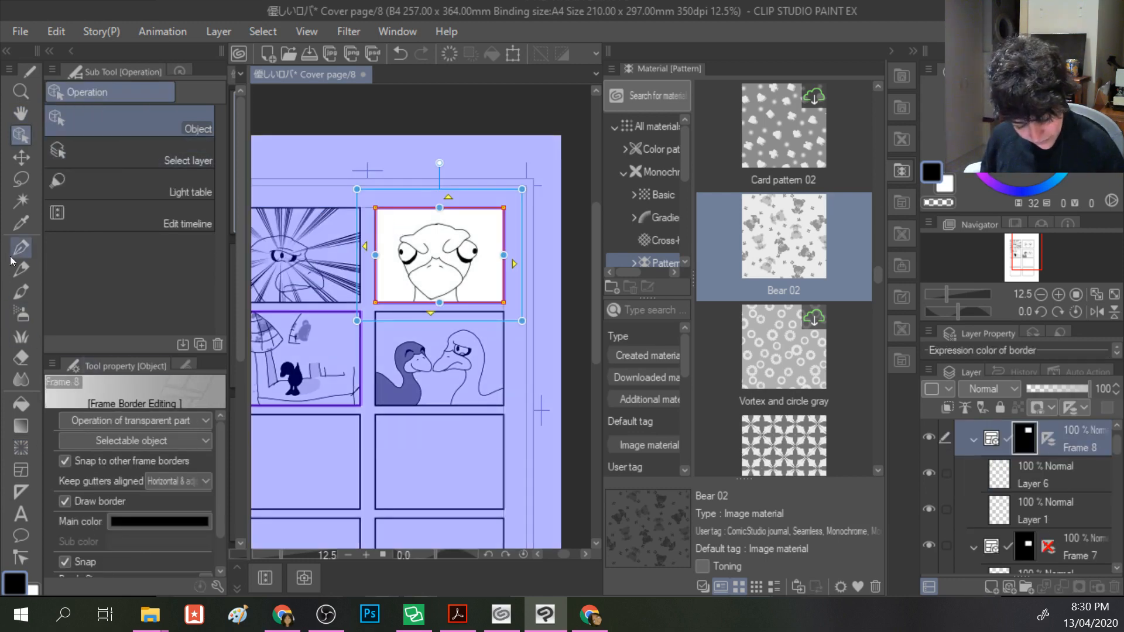
{"action": "left_click", "coordinate": [20, 448]}
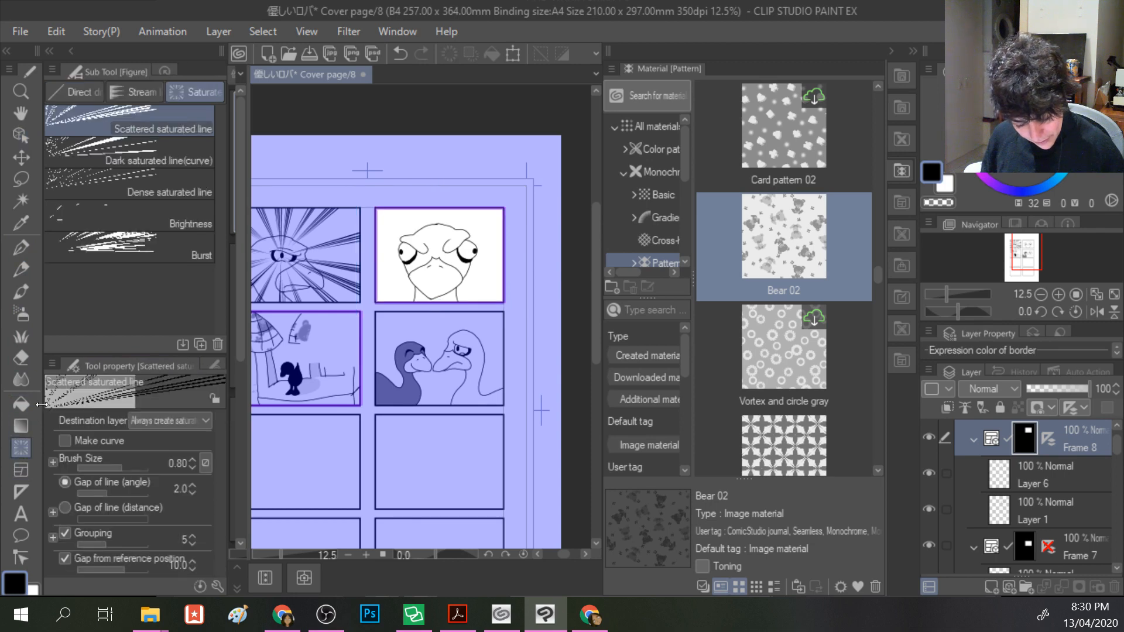
{"action": "left_click", "coordinate": [124, 96]}
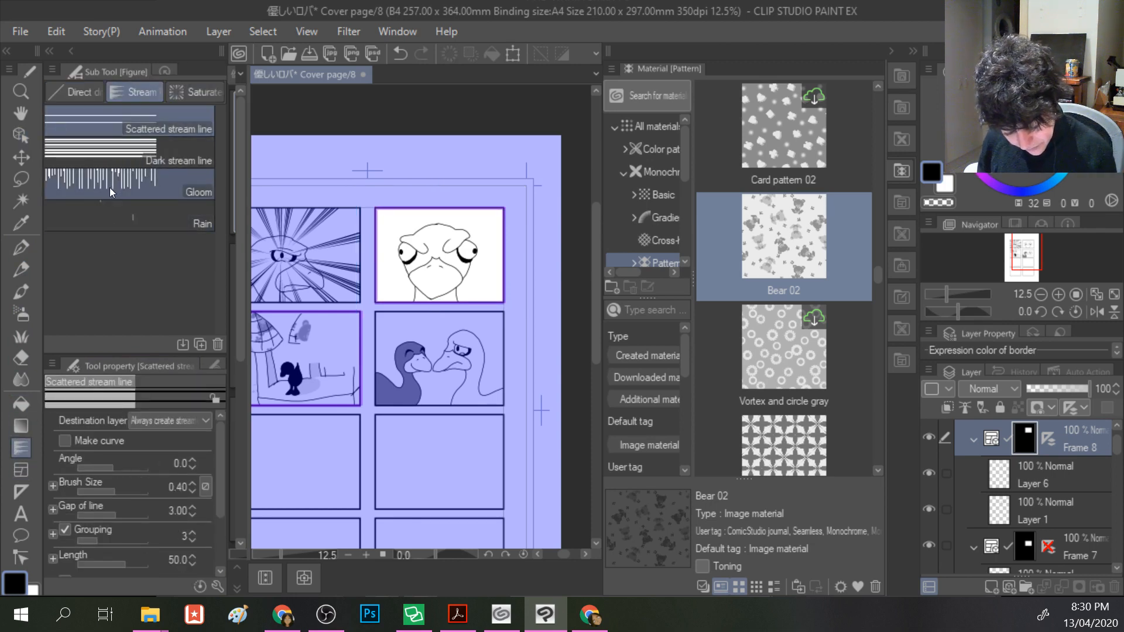
- Try a small patch of Rain stream lines along the side of the front-facing bird's frame, and undo it
{"action": "left_click", "coordinate": [114, 219]}
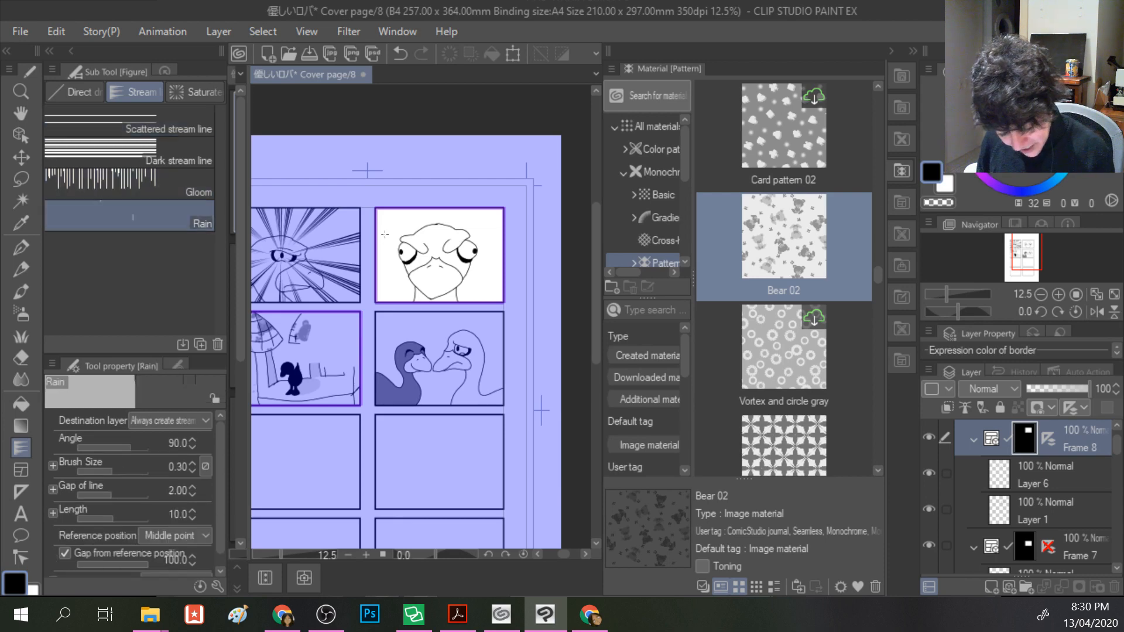
{"action": "left_click_drag", "start_coordinate": [398, 218], "coordinate": [398, 289]}
{"action": "left_click", "coordinate": [396, 288]}
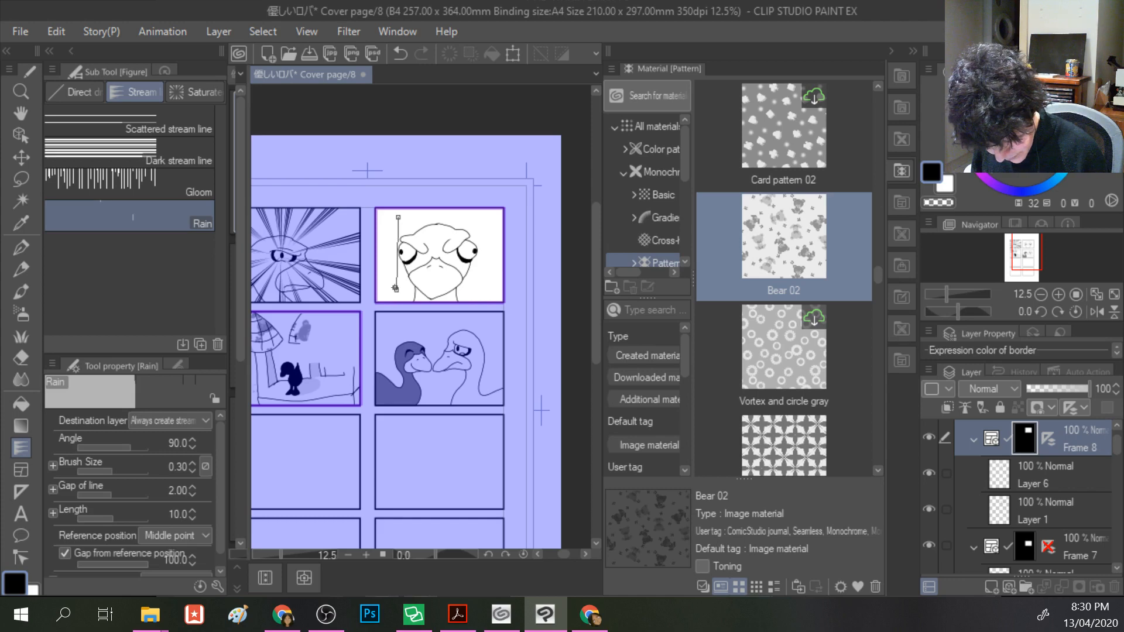
{"action": "left_click", "coordinate": [385, 267]}
{"action": "left_click", "coordinate": [389, 233]}
{"action": "left_click", "coordinate": [439, 265]}
{"action": "left_click", "coordinate": [398, 218]}
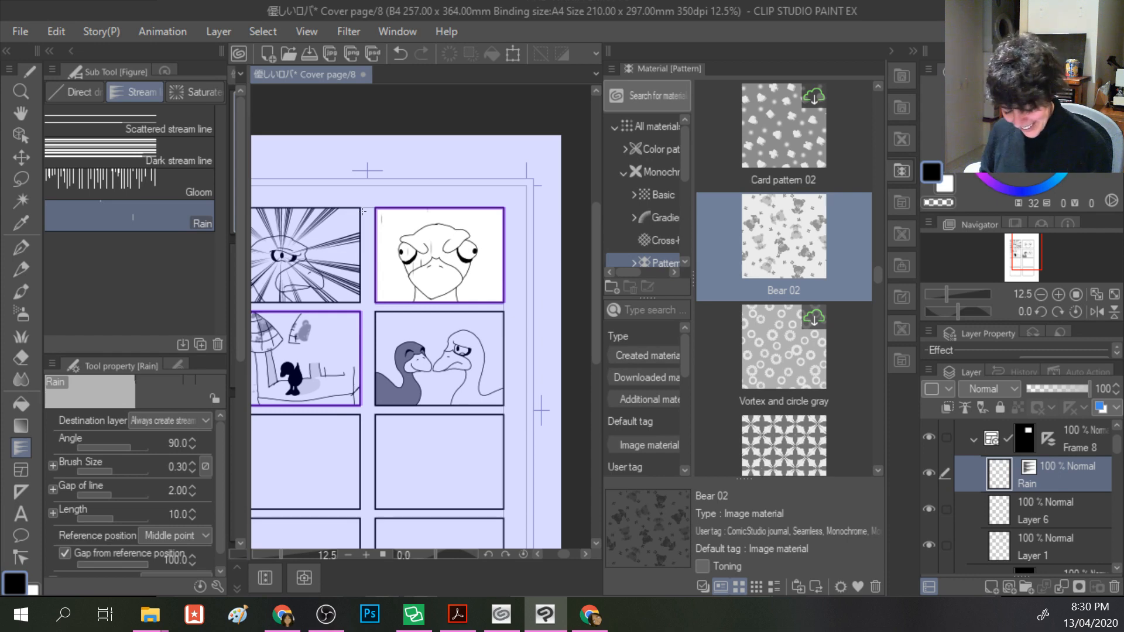
{"action": "key", "text": "ctrl+z"}
- Try Rain stream lines over the whole front-facing bird's frame by outlining its four corners, and undo them
{"action": "left_click", "coordinate": [381, 215]}
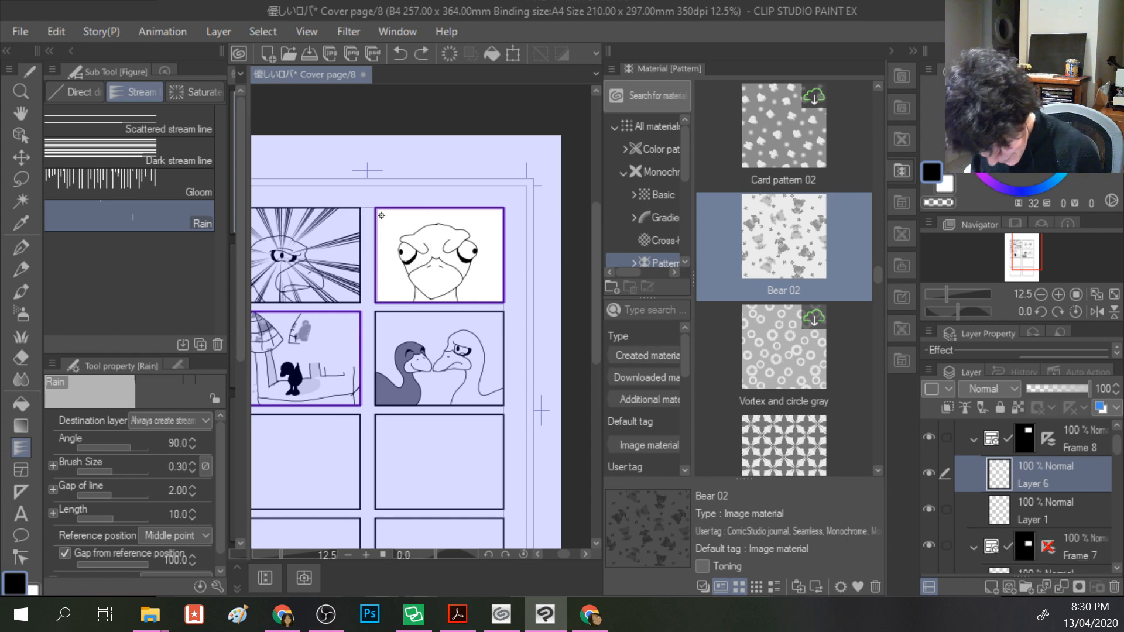
{"action": "left_click", "coordinate": [496, 213]}
{"action": "left_click", "coordinate": [490, 295]}
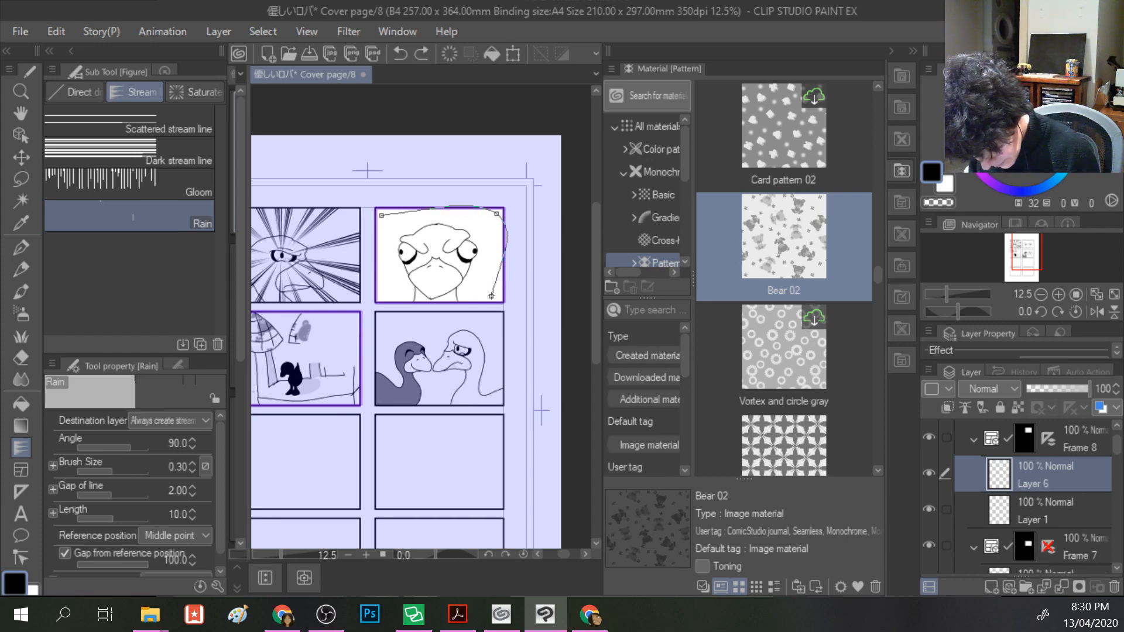
{"action": "left_click", "coordinate": [381, 302]}
{"action": "left_click", "coordinate": [381, 215]}
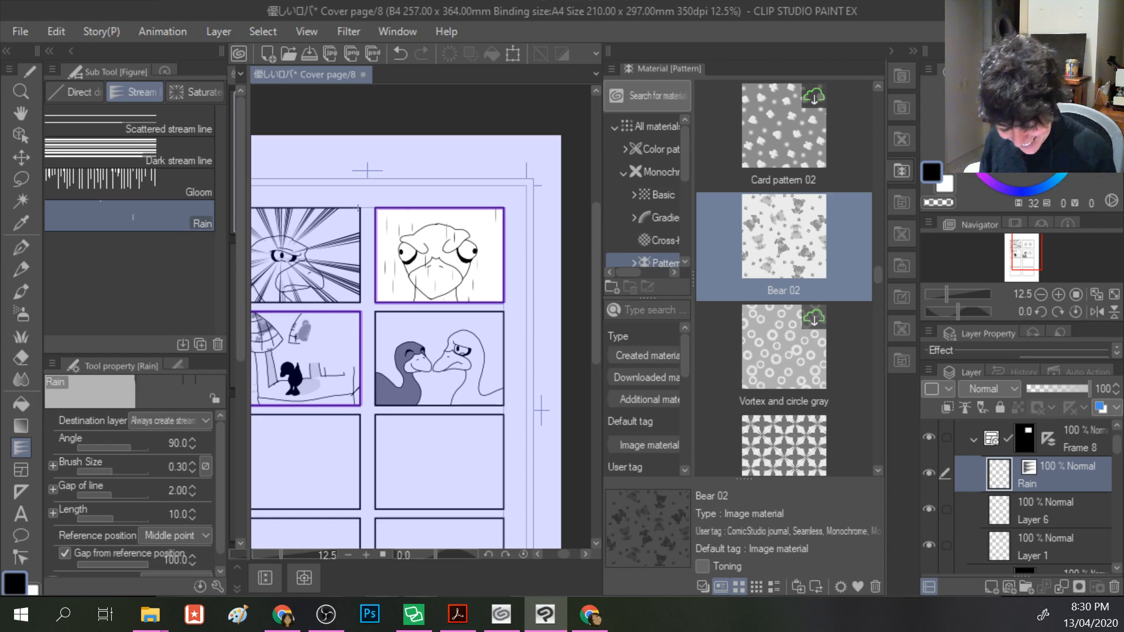
{"action": "key", "text": "ctrl+z"}
- Choose the Gloom stream line sub tool and draw gloom lines along the upper edge of the bird's frame, undoing unsuitable attempts
{"action": "left_click", "coordinate": [101, 185]}
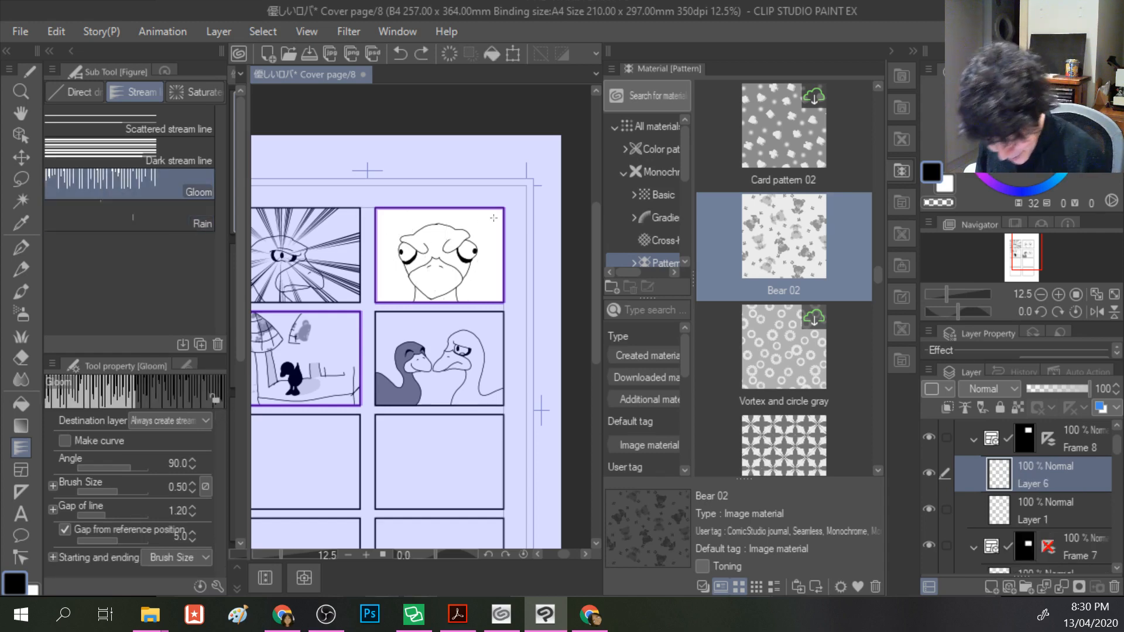
{"action": "mouse_move", "coordinate": [486, 215]}
{"action": "left_mouse_down"}
{"action": "mouse_move", "coordinate": [379, 211]}
{"action": "mouse_move", "coordinate": [379, 293]}
{"action": "mouse_move", "coordinate": [501, 307]}
{"action": "mouse_move", "coordinate": [509, 240]}
{"action": "mouse_move", "coordinate": [498, 208]}
{"action": "left_mouse_up"}
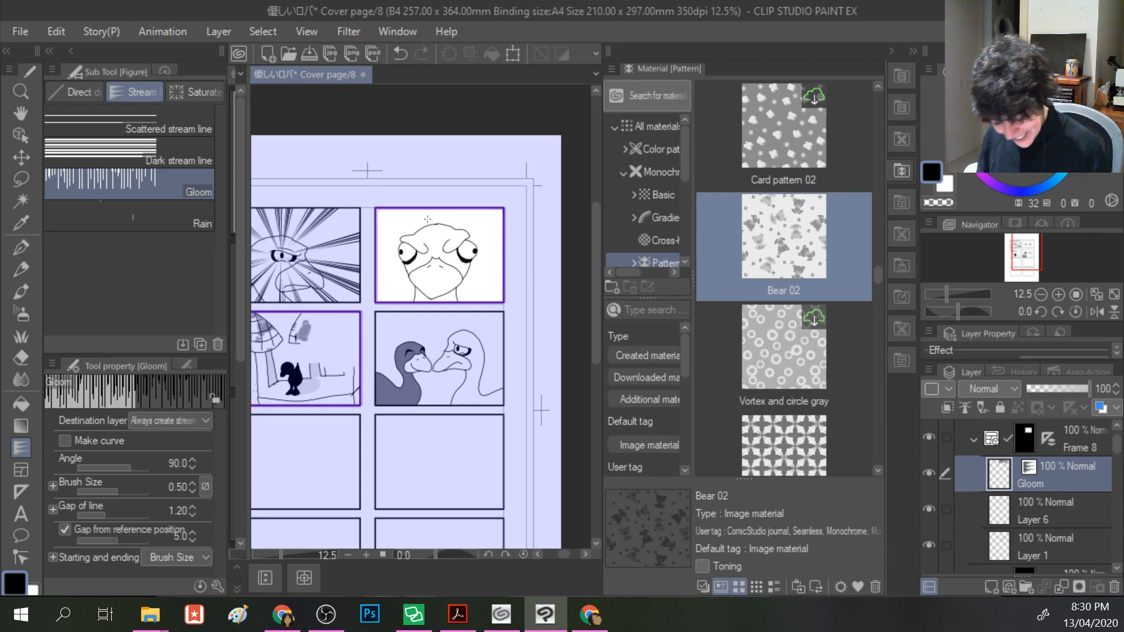
{"action": "mouse_move", "coordinate": [411, 214]}
{"action": "left_mouse_down"}
{"action": "mouse_move", "coordinate": [384, 278]}
{"action": "mouse_move", "coordinate": [464, 300]}
{"action": "mouse_move", "coordinate": [492, 235]}
{"action": "mouse_move", "coordinate": [484, 222]}
{"action": "mouse_move", "coordinate": [404, 206]}
{"action": "left_mouse_up"}
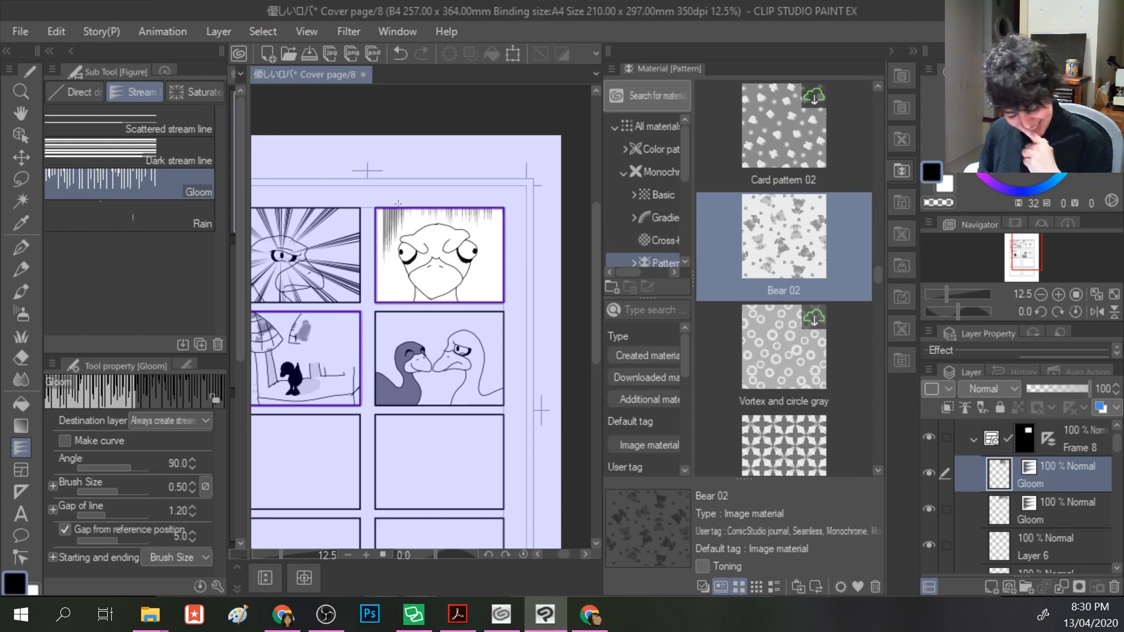
{"action": "key", "text": "ctrl+z"}
{"action": "mouse_move", "coordinate": [422, 210]}
{"action": "left_mouse_down"}
{"action": "mouse_move", "coordinate": [501, 205]}
{"action": "mouse_move", "coordinate": [522, 218]}
{"action": "mouse_move", "coordinate": [530, 252]}
{"action": "mouse_move", "coordinate": [512, 330]}
{"action": "mouse_move", "coordinate": [375, 325]}
{"action": "mouse_move", "coordinate": [351, 282]}
{"action": "mouse_move", "coordinate": [370, 207]}
{"action": "left_mouse_up"}
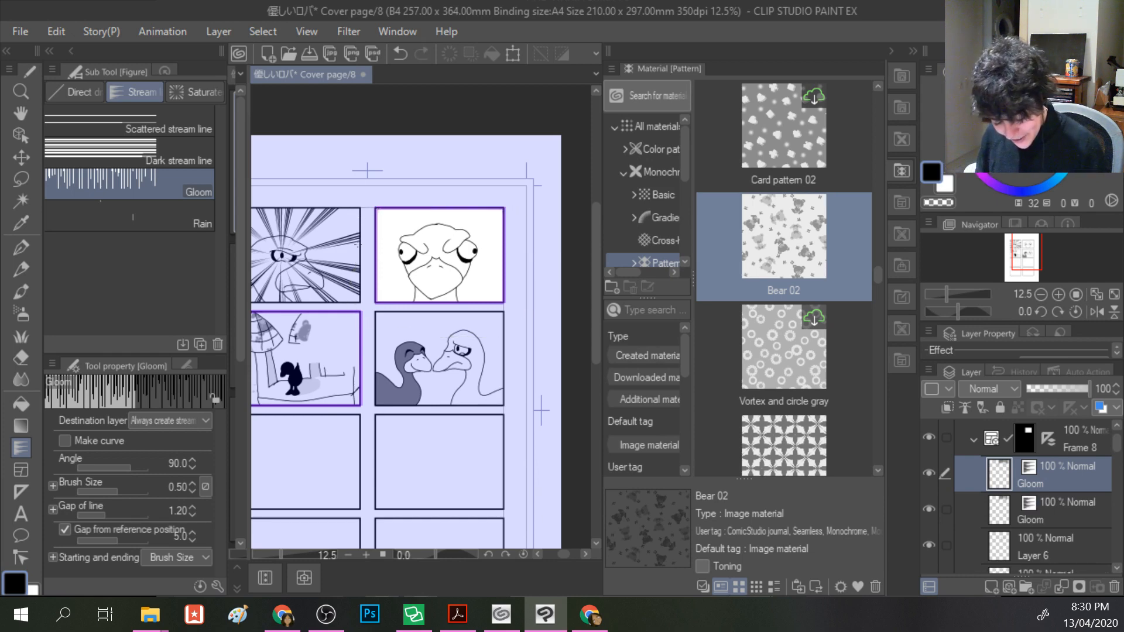
{"action": "key", "text": "ctrl+z"}
{"action": "mouse_move", "coordinate": [504, 208]}
{"action": "left_mouse_down"}
{"action": "mouse_move", "coordinate": [511, 242]}
{"action": "mouse_move", "coordinate": [442, 266]}
{"action": "mouse_move", "coordinate": [366, 252]}
{"action": "mouse_move", "coordinate": [371, 206]}
{"action": "left_mouse_up"}
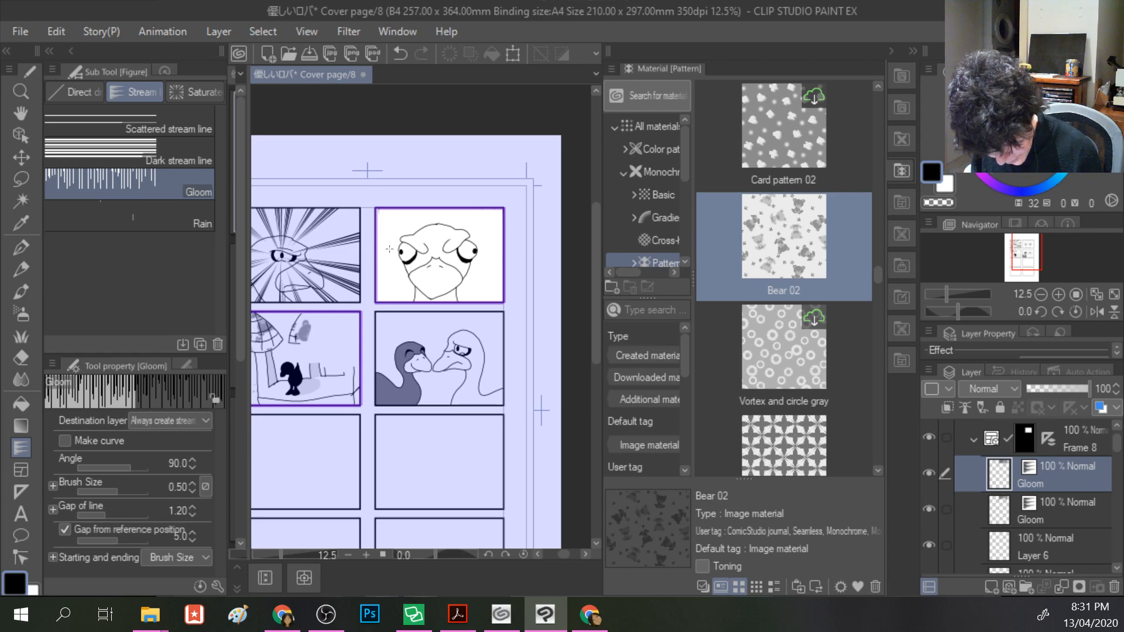
- Try gloom lines hanging to different depths over the front-facing bird, undoing each attempt
{"action": "mouse_move", "coordinate": [437, 231]}
{"action": "left_mouse_down"}
{"action": "mouse_move", "coordinate": [506, 239]}
{"action": "mouse_move", "coordinate": [502, 310]}
{"action": "mouse_move", "coordinate": [429, 318]}
{"action": "mouse_move", "coordinate": [365, 279]}
{"action": "left_mouse_up"}
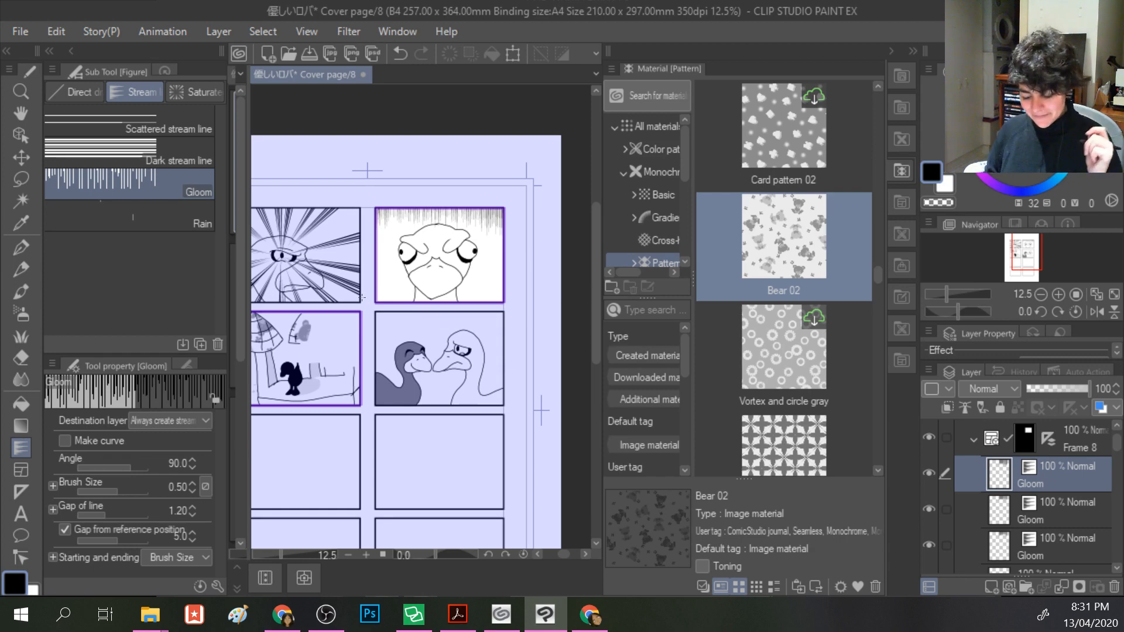
{"action": "key", "text": "ctrl+z"}
{"action": "mouse_move", "coordinate": [373, 247]}
{"action": "left_mouse_down"}
{"action": "mouse_move", "coordinate": [439, 249]}
{"action": "mouse_move", "coordinate": [521, 299]}
{"action": "mouse_move", "coordinate": [421, 339]}
{"action": "mouse_move", "coordinate": [371, 253]}
{"action": "left_mouse_up"}
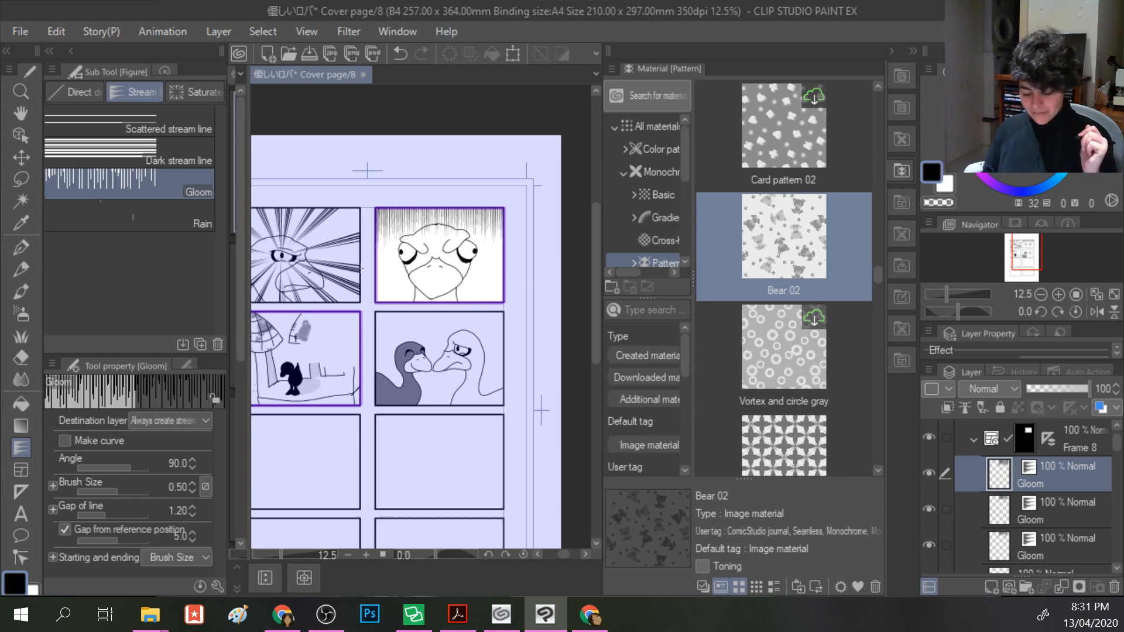
{"action": "key", "text": "ctrl+z"}
{"action": "mouse_move", "coordinate": [381, 289]}
{"action": "left_mouse_down"}
{"action": "mouse_move", "coordinate": [515, 288]}
{"action": "mouse_move", "coordinate": [416, 340]}
{"action": "mouse_move", "coordinate": [347, 280]}
{"action": "left_mouse_up"}
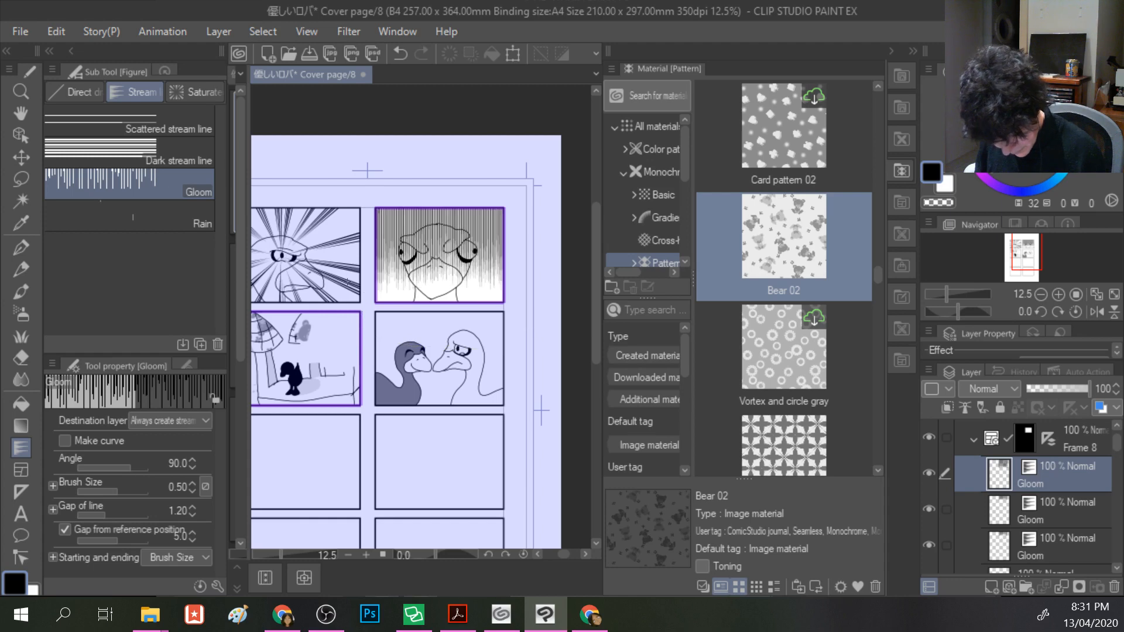
{"action": "key", "text": "ctrl+z"}
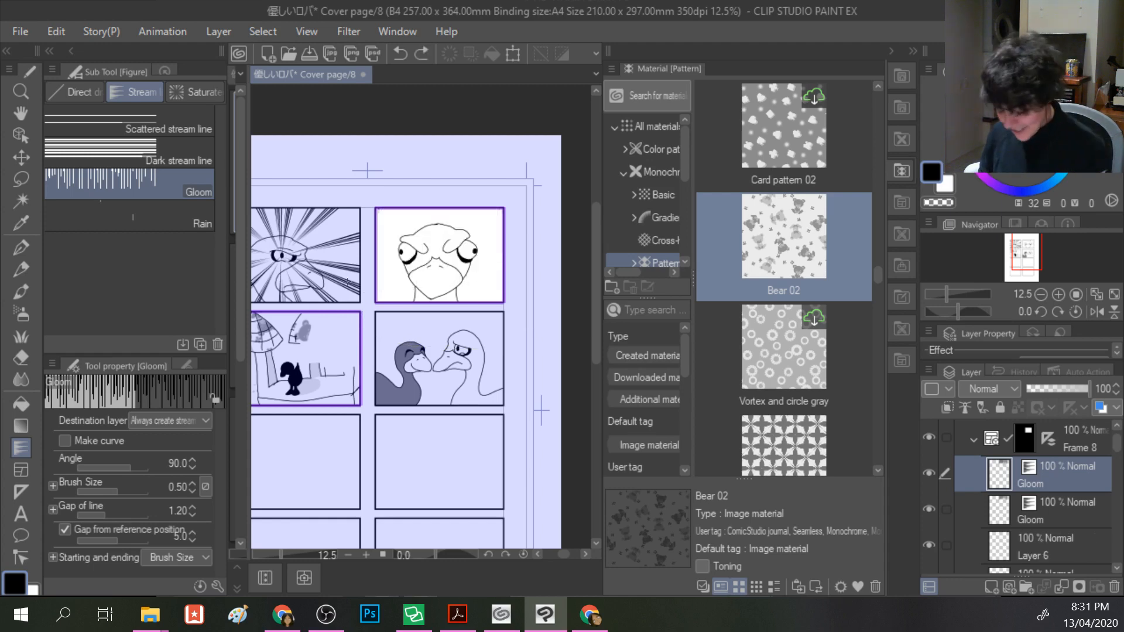
{"action": "mouse_move", "coordinate": [370, 266]}
{"action": "left_mouse_down"}
{"action": "mouse_move", "coordinate": [517, 259]}
{"action": "mouse_move", "coordinate": [508, 331]}
{"action": "mouse_move", "coordinate": [424, 342]}
{"action": "mouse_move", "coordinate": [390, 325]}
{"action": "mouse_move", "coordinate": [368, 269]}
{"action": "mouse_move", "coordinate": [440, 249]}
{"action": "mouse_move", "coordinate": [525, 250]}
{"action": "mouse_move", "coordinate": [501, 415]}
{"action": "mouse_move", "coordinate": [390, 442]}
{"action": "mouse_move", "coordinate": [373, 389]}
{"action": "mouse_move", "coordinate": [373, 254]}
{"action": "left_mouse_up"}
{"action": "key", "text": "ctrl+z"}
{"action": "key", "text": "ctrl+z"}
- Draw a closed gloom-line reference curve through the frame's upper corners and around the bird's eyes, and select it for editing
{"action": "mouse_move", "coordinate": [372, 198]}
{"action": "left_mouse_down"}
{"action": "mouse_move", "coordinate": [470, 163]}
{"action": "mouse_move", "coordinate": [484, 192]}
{"action": "mouse_move", "coordinate": [477, 405]}
{"action": "mouse_move", "coordinate": [411, 459]}
{"action": "mouse_move", "coordinate": [372, 198]}
{"action": "left_mouse_up"}
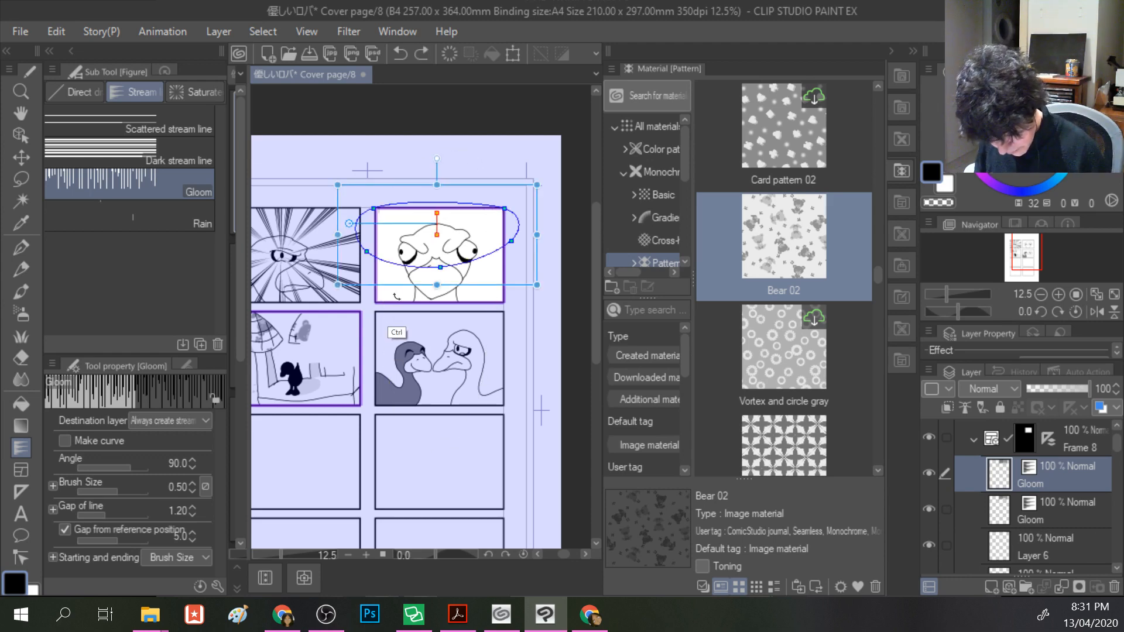
{"action": "left_click", "coordinate": [403, 241], "text": "ctrl"}
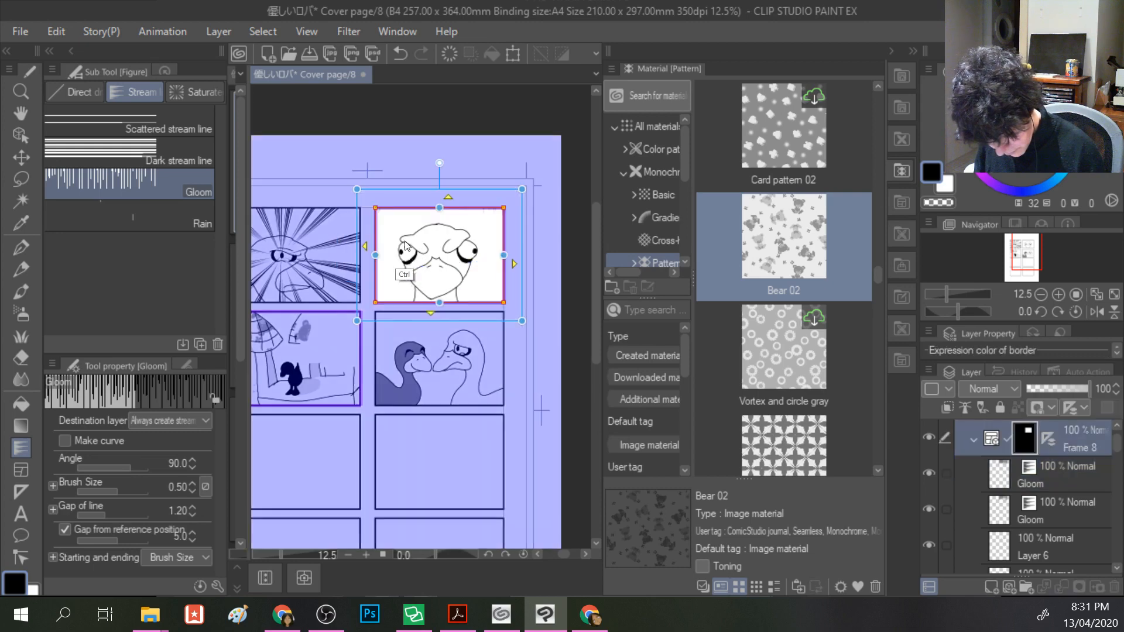
{"action": "left_click", "coordinate": [411, 241], "text": "ctrl"}
{"action": "left_click", "coordinate": [412, 239], "text": "ctrl"}
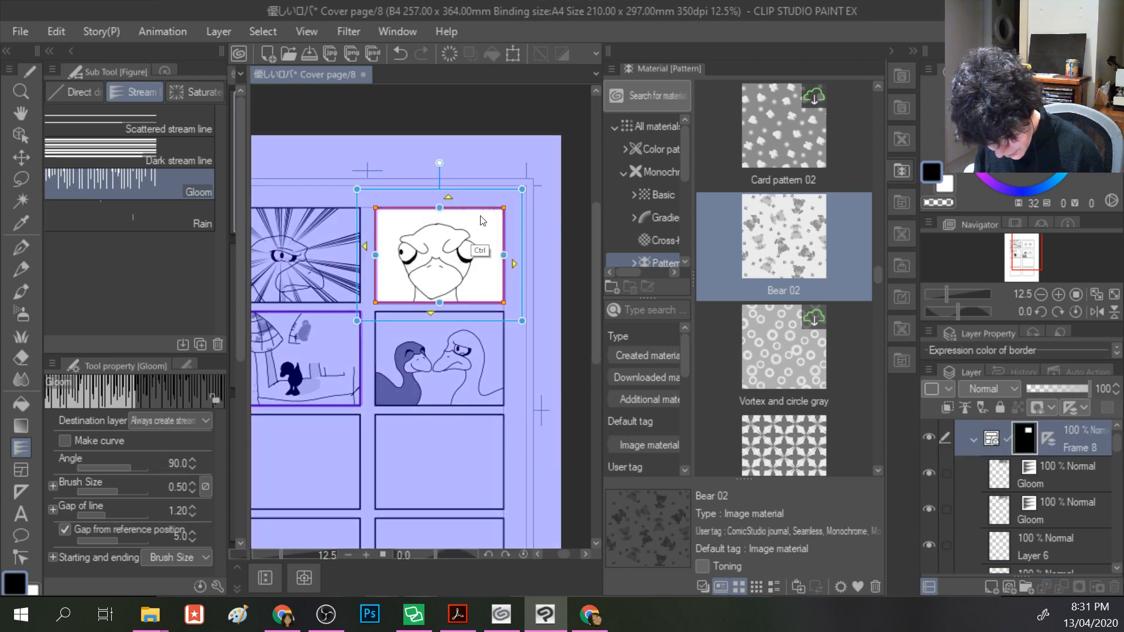
{"action": "left_click", "coordinate": [482, 225], "text": "ctrl"}
- Reshape the gloom lines' reference curve into a rounded loop enclosing the front-facing bird's head
{"action": "left_click_drag", "start_coordinate": [439, 303], "coordinate": [450, 363]}
{"action": "left_click_drag", "start_coordinate": [501, 211], "coordinate": [485, 255]}
{"action": "left_click_drag", "start_coordinate": [367, 212], "coordinate": [428, 185]}
{"action": "left_click_drag", "start_coordinate": [512, 194], "coordinate": [516, 258]}
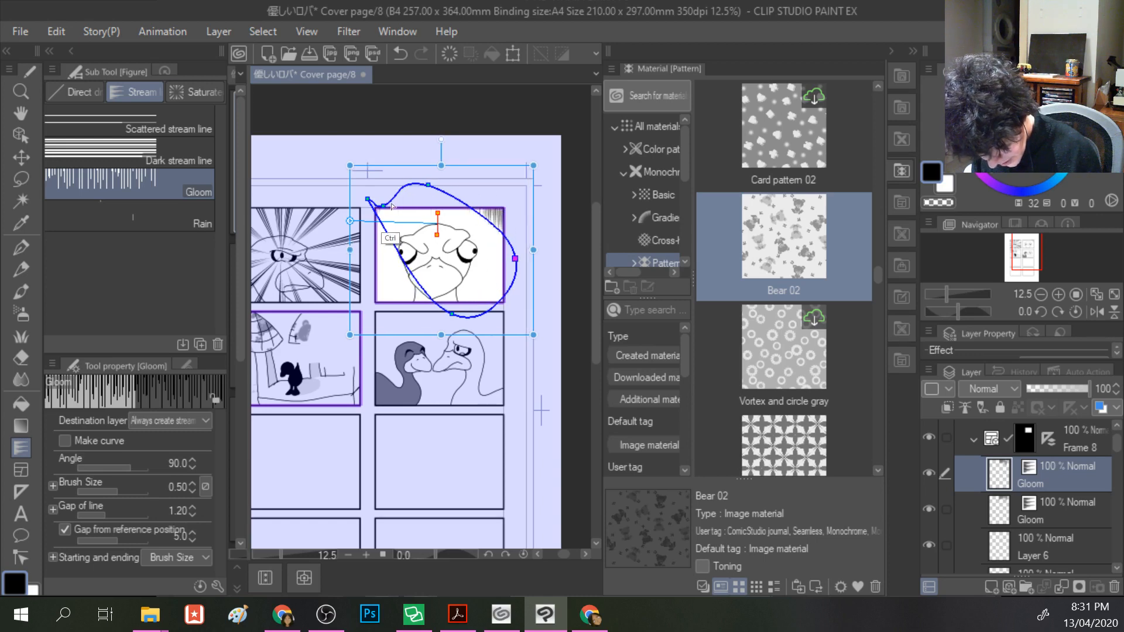
{"action": "left_click_drag", "start_coordinate": [384, 206], "coordinate": [369, 255]}
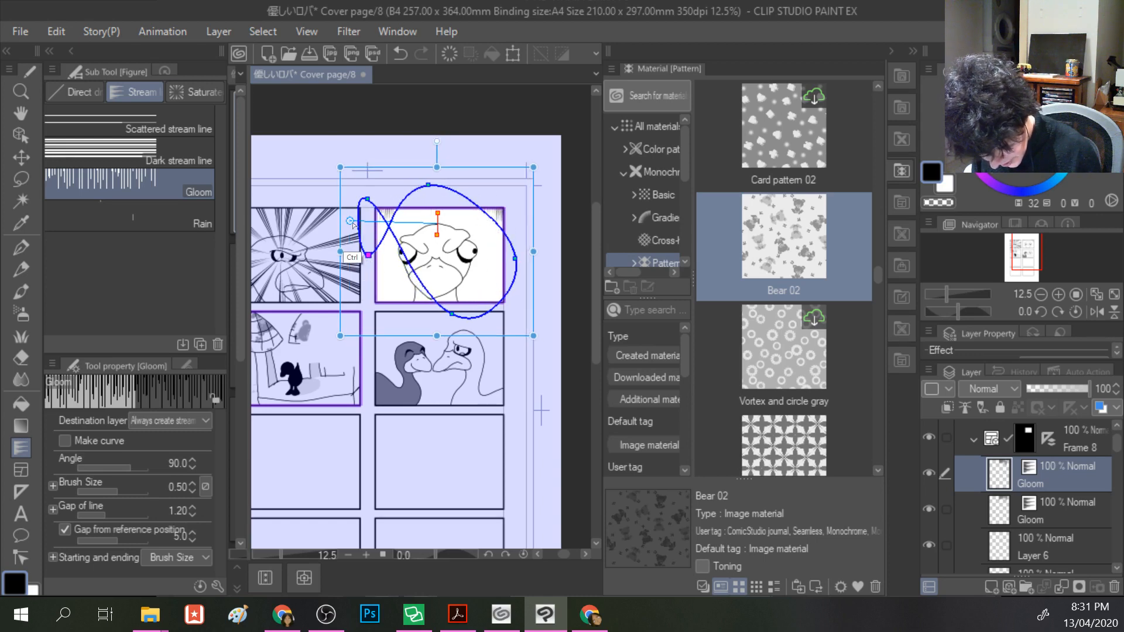
{"action": "left_click_drag", "start_coordinate": [367, 199], "coordinate": [375, 286]}
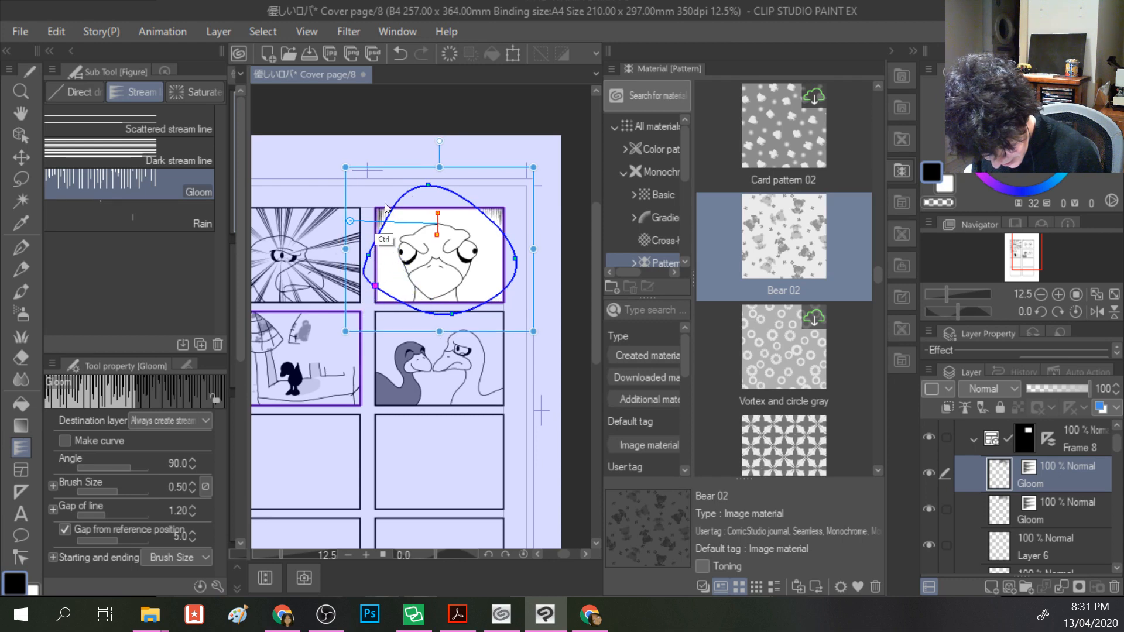
- Pull the reference curve's upper and side points inward so the gloom lines end at the crown of the bird's head
{"action": "left_click_drag", "start_coordinate": [428, 185], "coordinate": [435, 212]}
{"action": "left_click_drag", "start_coordinate": [514, 259], "coordinate": [506, 270]}
{"action": "left_click_drag", "start_coordinate": [367, 256], "coordinate": [375, 266]}
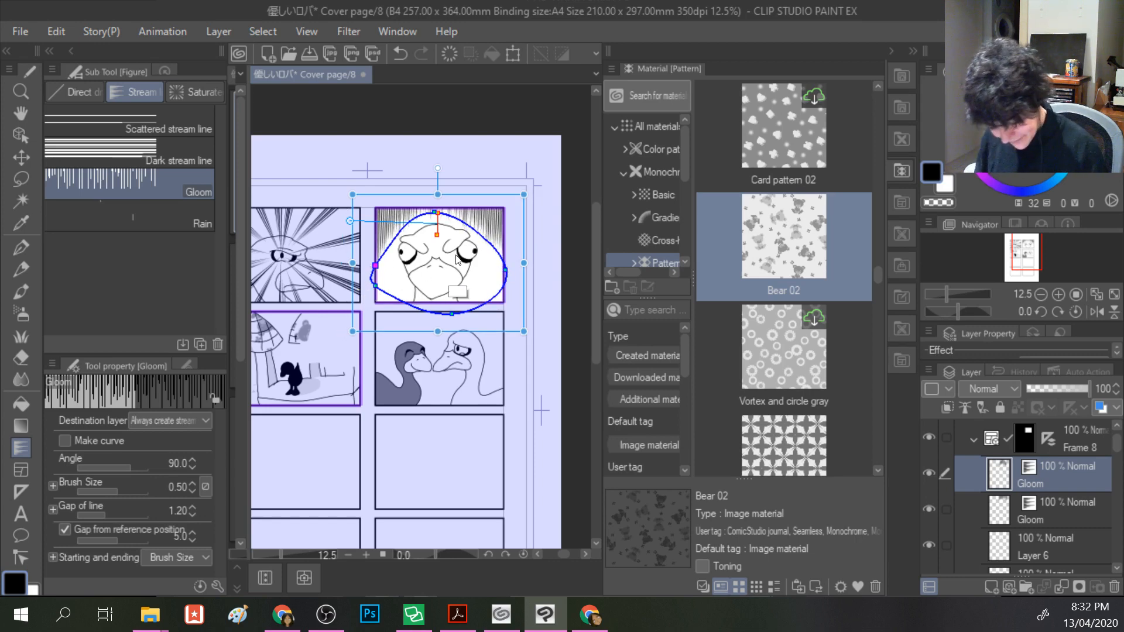
{"action": "left_click_drag", "start_coordinate": [436, 213], "coordinate": [435, 229]}
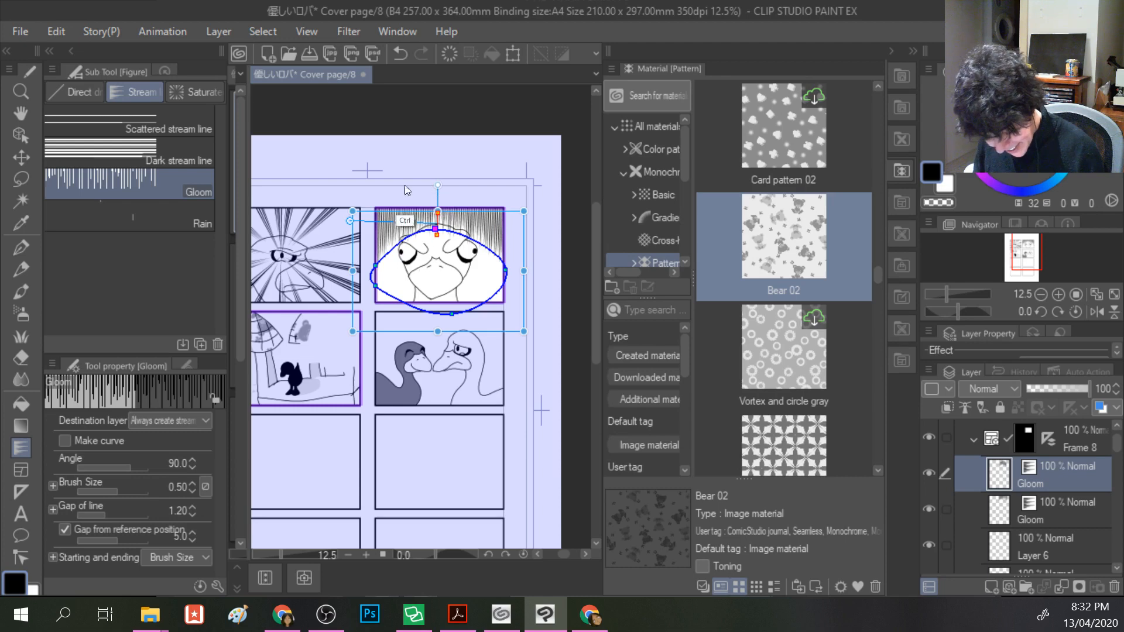
{"action": "mouse_move", "coordinate": [435, 240]}
{"action": "left_mouse_down"}
{"action": "mouse_move", "coordinate": [435, 259]}
{"action": "mouse_move", "coordinate": [435, 226]}
{"action": "left_mouse_up"}
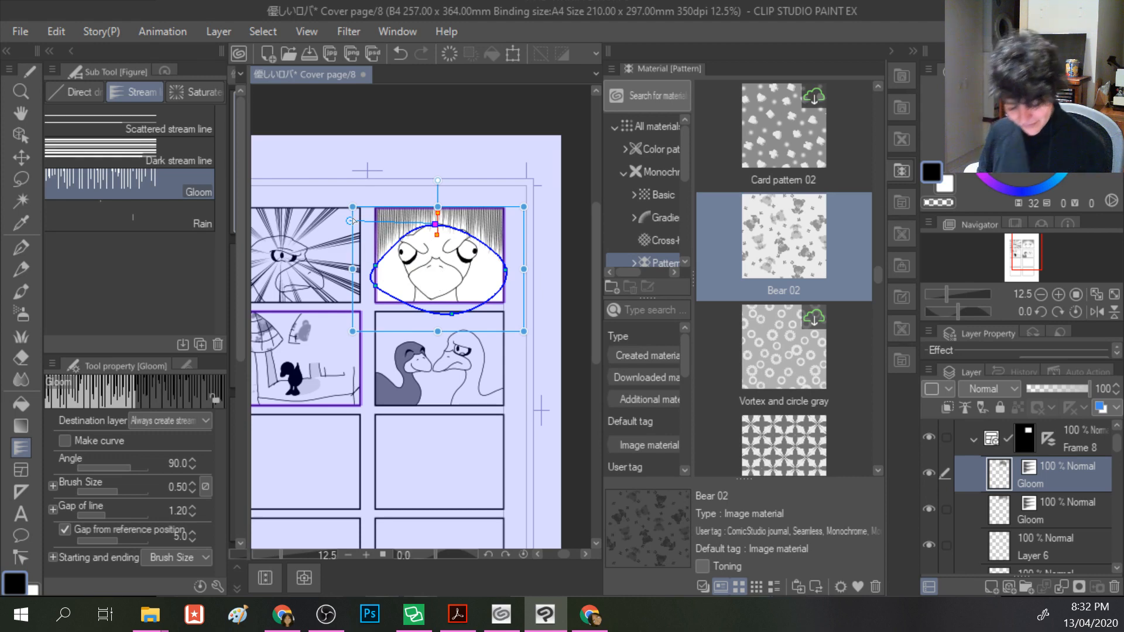
- Reshape the gloom lines' reference curve by lowering its side points toward the frame's lower corners and raising its bottom points to the bird's beak
{"action": "mouse_move", "coordinate": [375, 286]}
{"action": "left_mouse_down"}
{"action": "mouse_move", "coordinate": [406, 287]}
{"action": "mouse_move", "coordinate": [372, 269]}
{"action": "left_mouse_up"}
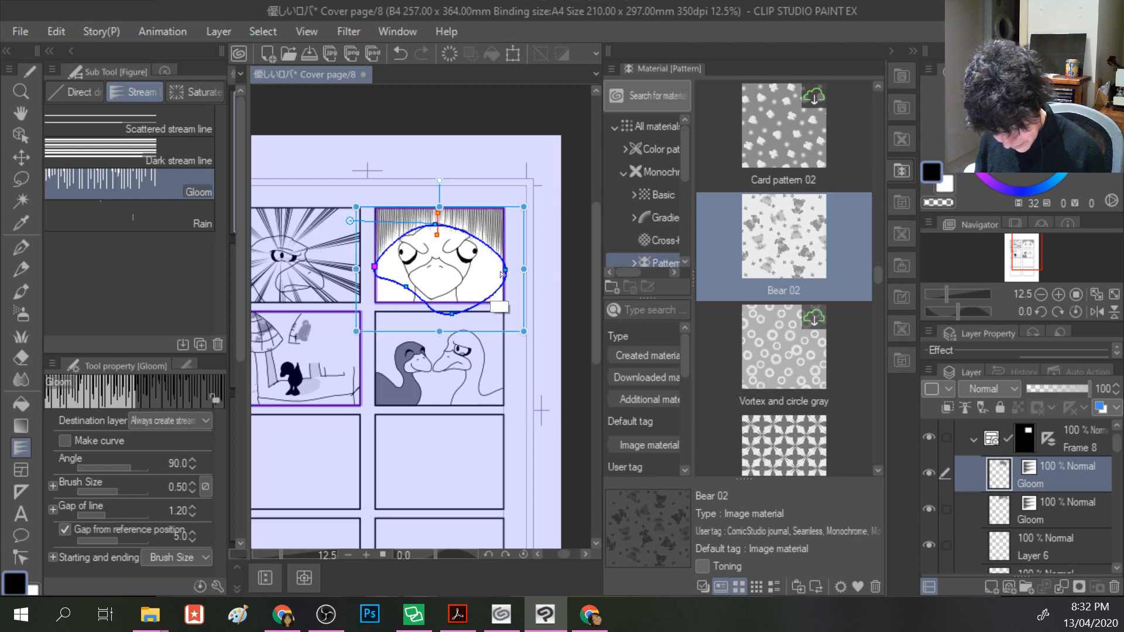
{"action": "left_click_drag", "start_coordinate": [505, 270], "coordinate": [513, 260]}
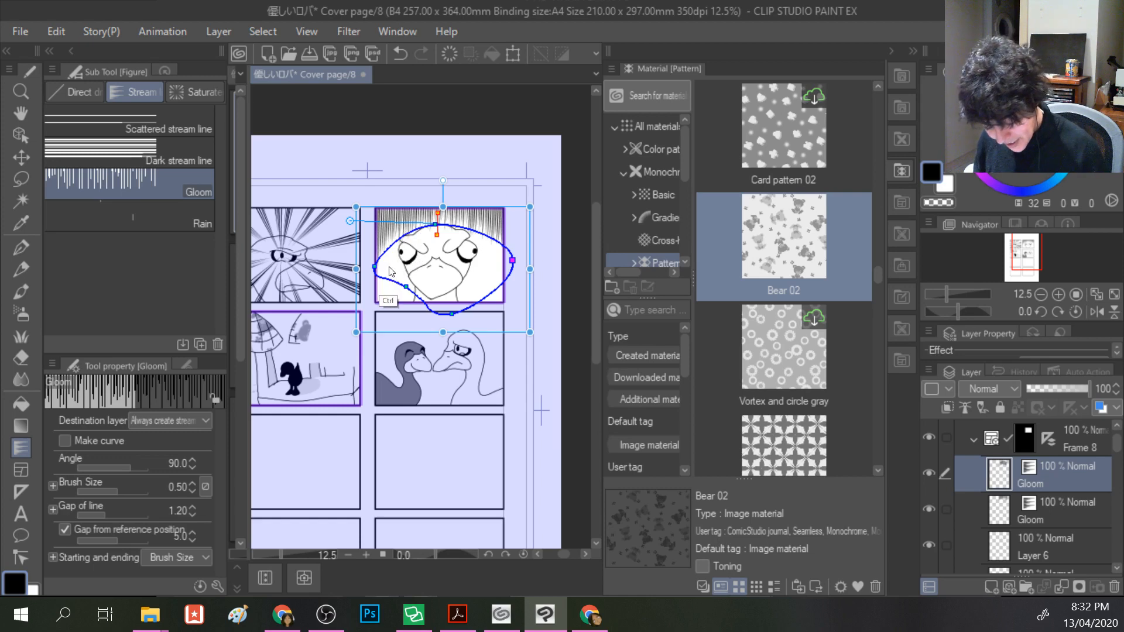
{"action": "left_click_drag", "start_coordinate": [435, 315], "coordinate": [415, 297]}
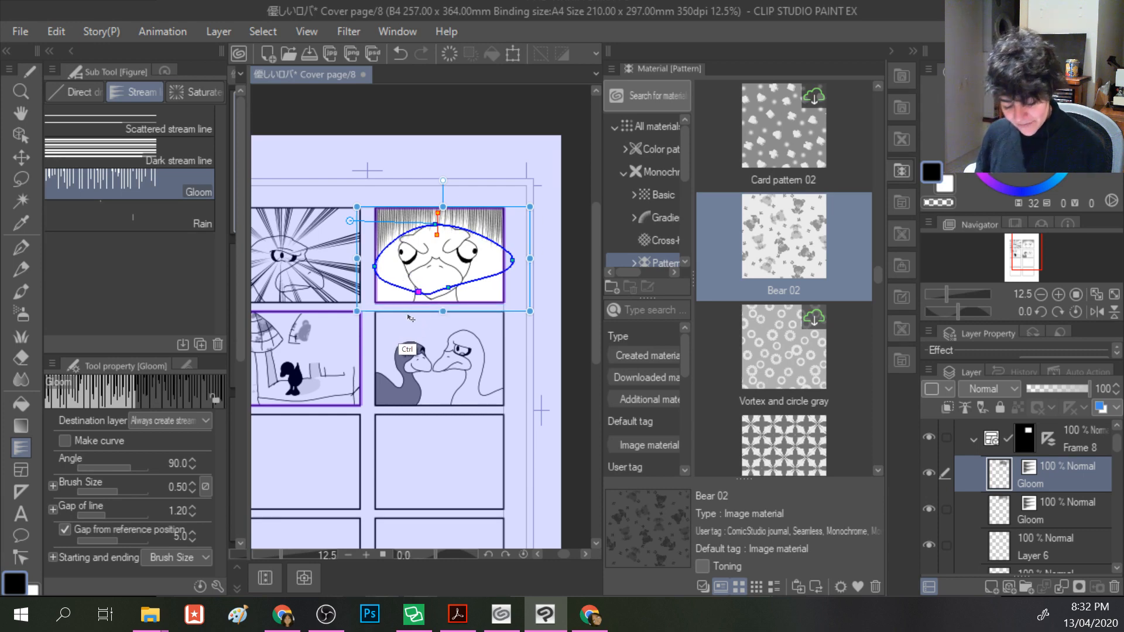
{"action": "left_click_drag", "start_coordinate": [513, 260], "coordinate": [510, 292]}
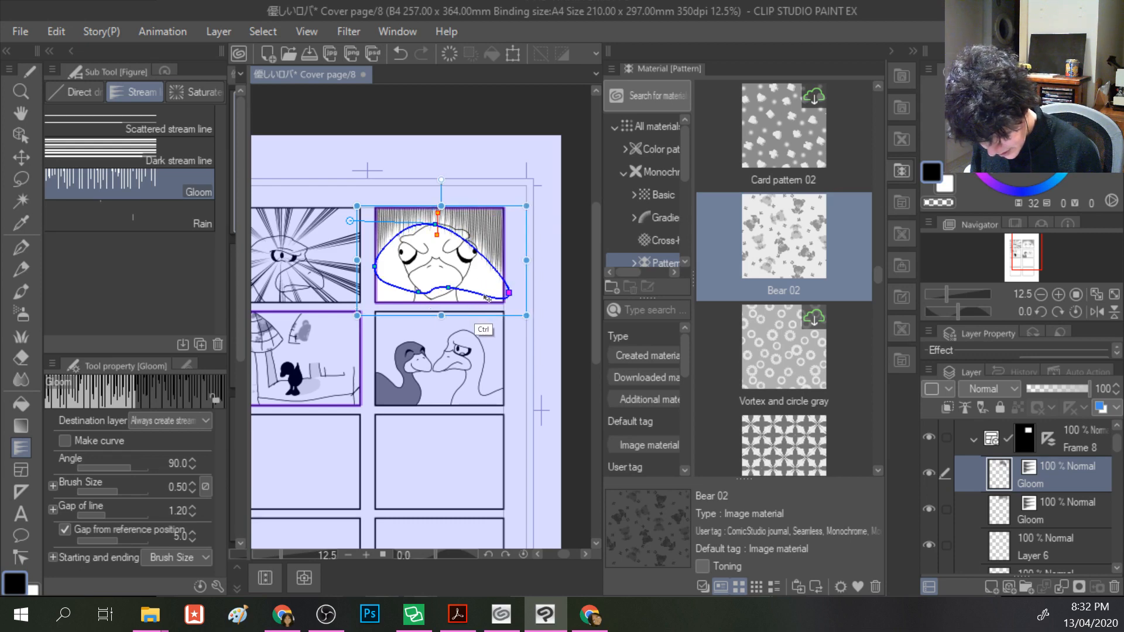
{"action": "left_click_drag", "start_coordinate": [374, 266], "coordinate": [365, 297]}
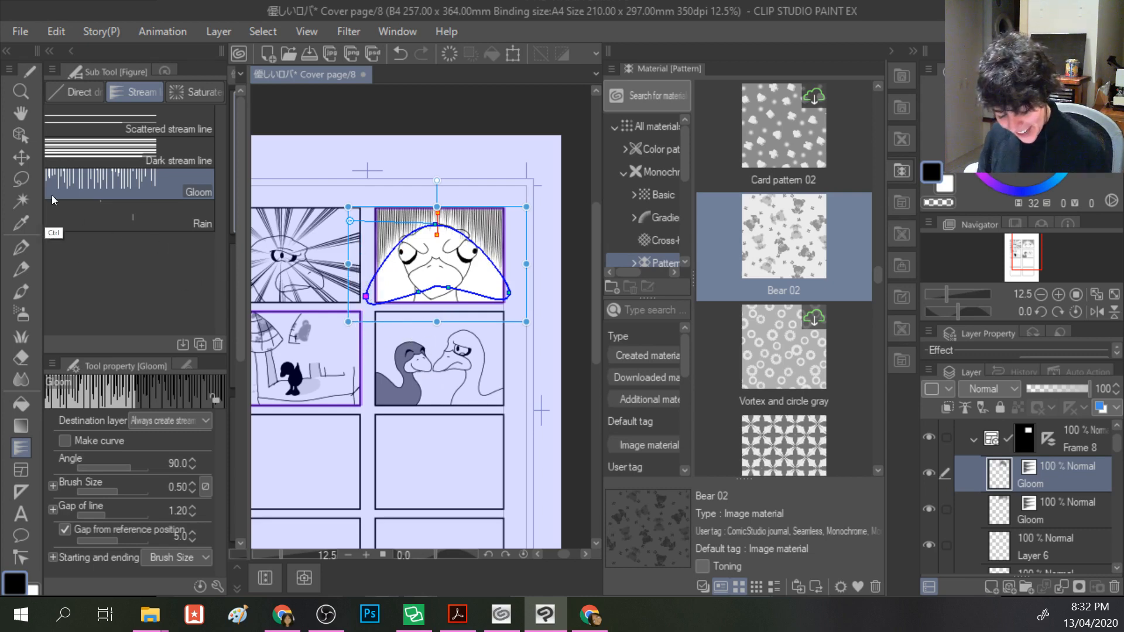
- Select the frame with the two facing birds and switch to the Scattered saturated line tool
{"action": "left_click", "coordinate": [21, 135]}
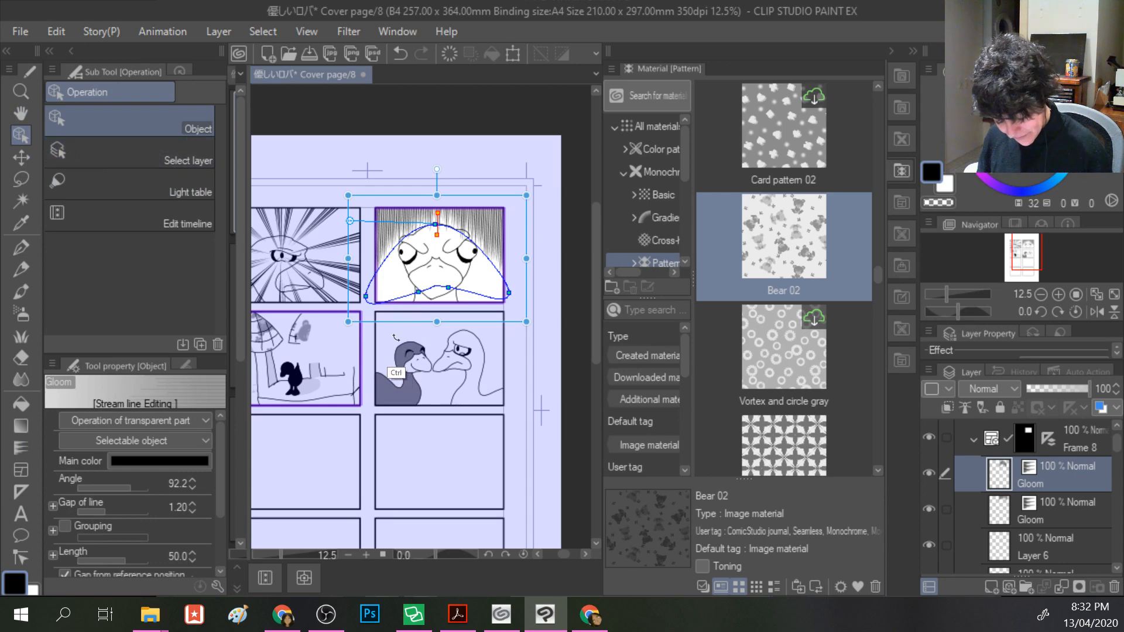
{"action": "left_click", "coordinate": [392, 339]}
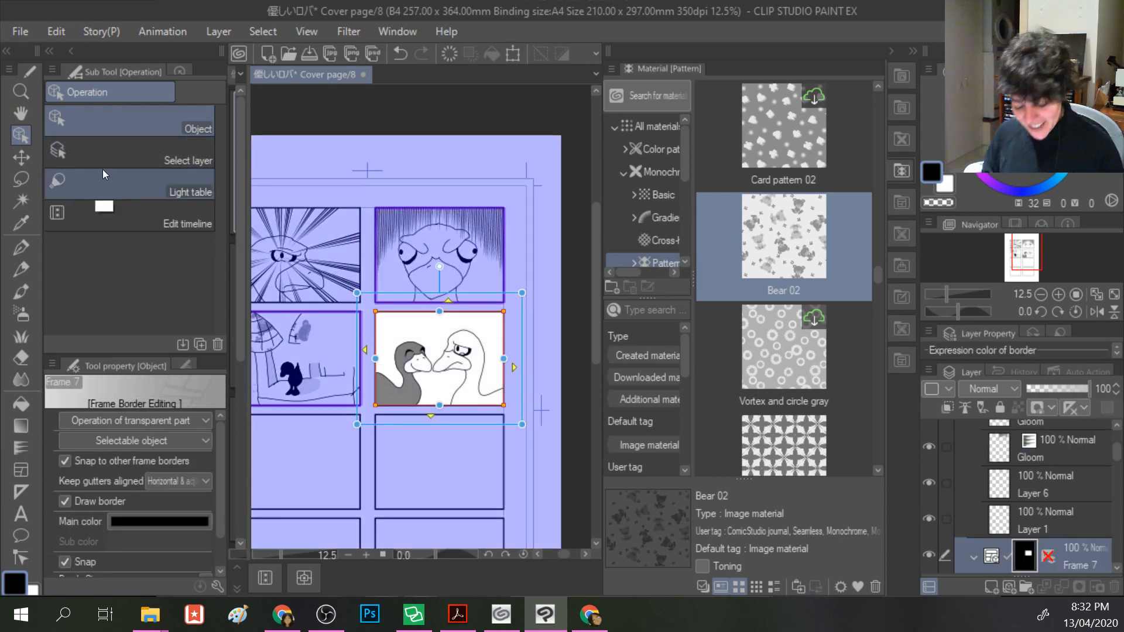
{"action": "left_click", "coordinate": [21, 425]}
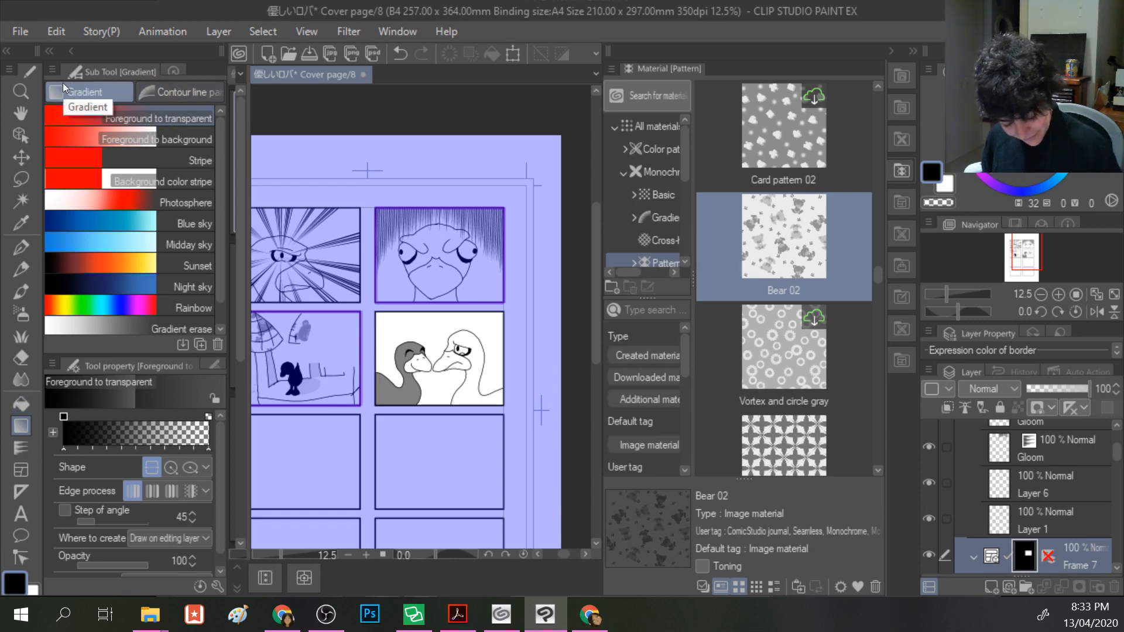
{"action": "left_click", "coordinate": [21, 449]}
{"action": "left_click", "coordinate": [183, 93]}
{"action": "left_click", "coordinate": [287, 616]}
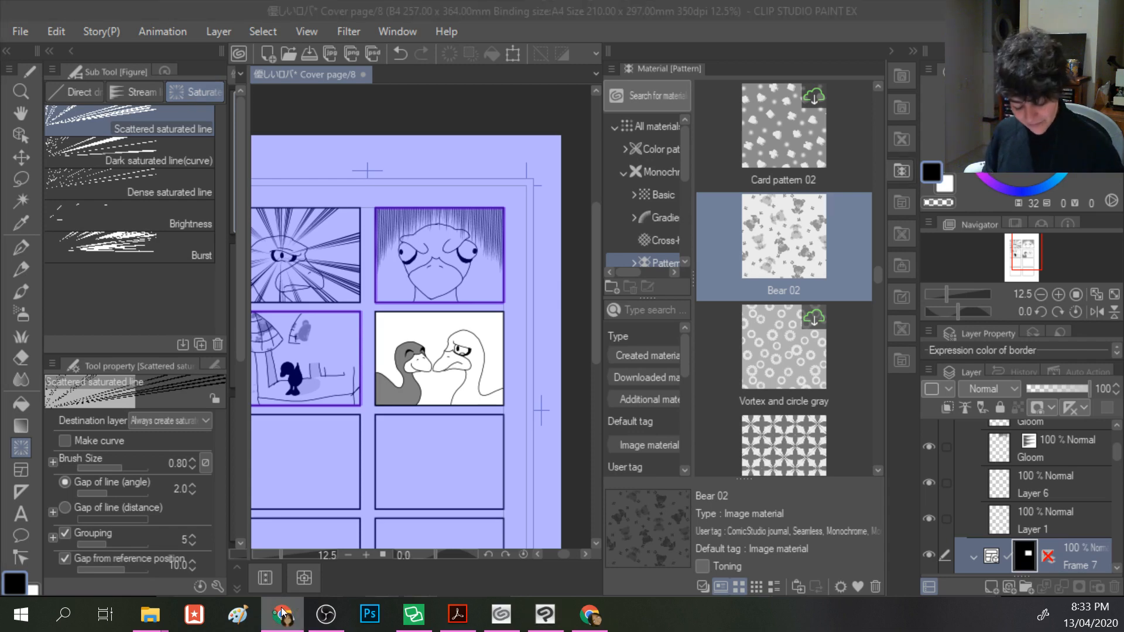
{"action": "left_click", "coordinate": [284, 615]}
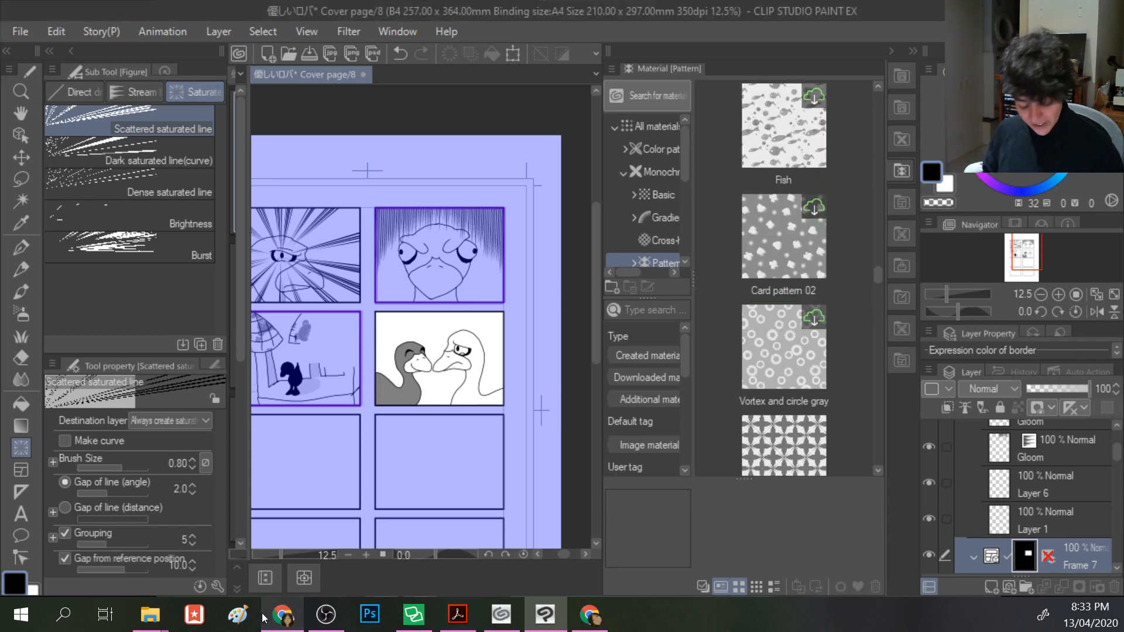
{"action": "left_click", "coordinate": [283, 619]}
{"action": "left_click", "coordinate": [285, 493]}
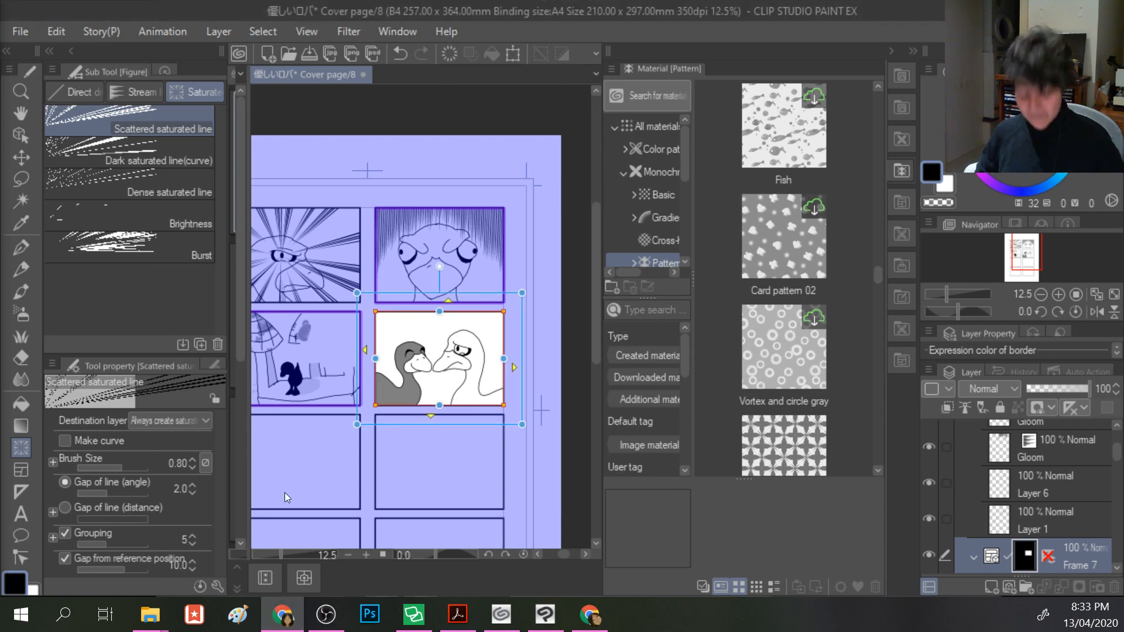
{"action": "left_click", "coordinate": [590, 616]}
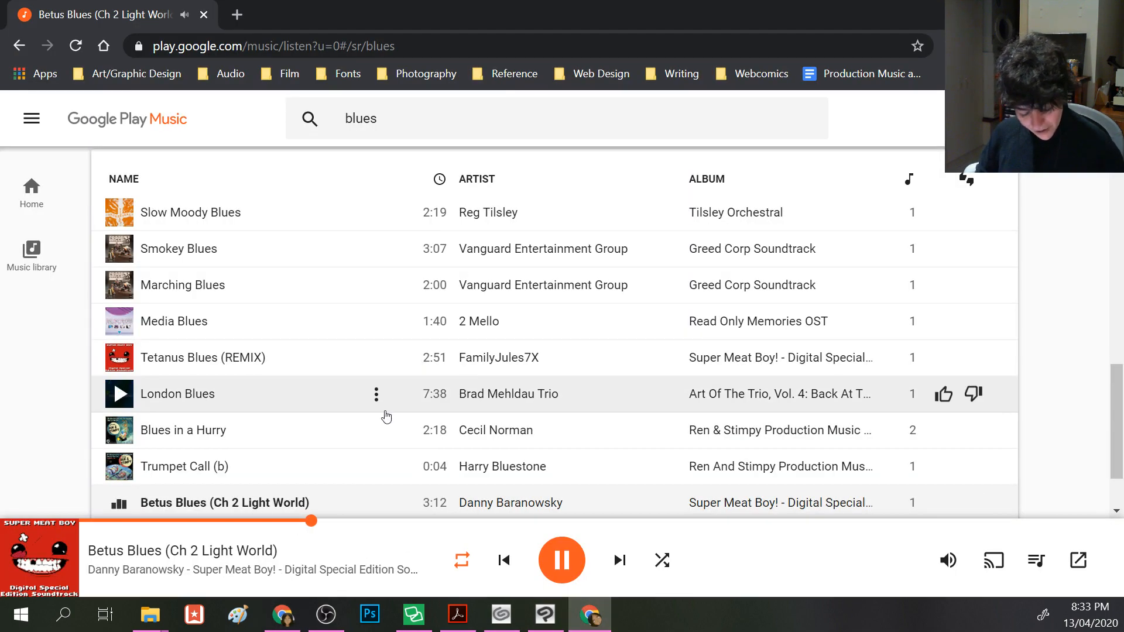
{"action": "key", "text": "ctrl+minus"}
{"action": "key", "text": "ctrl+plus"}
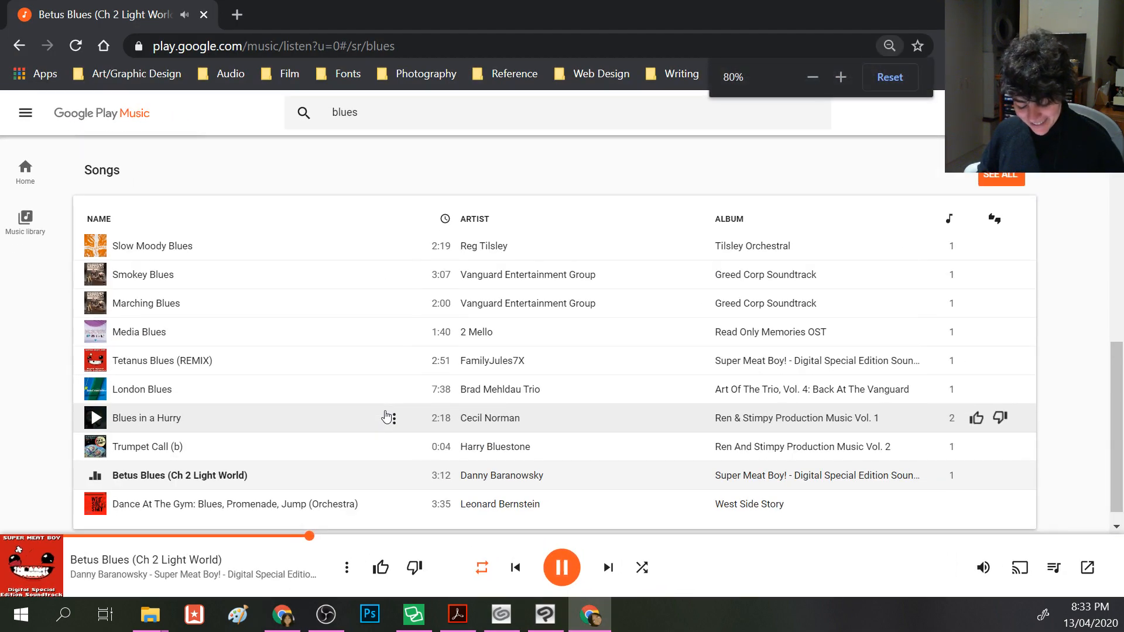
{"action": "key", "text": "ctrl+plus"}
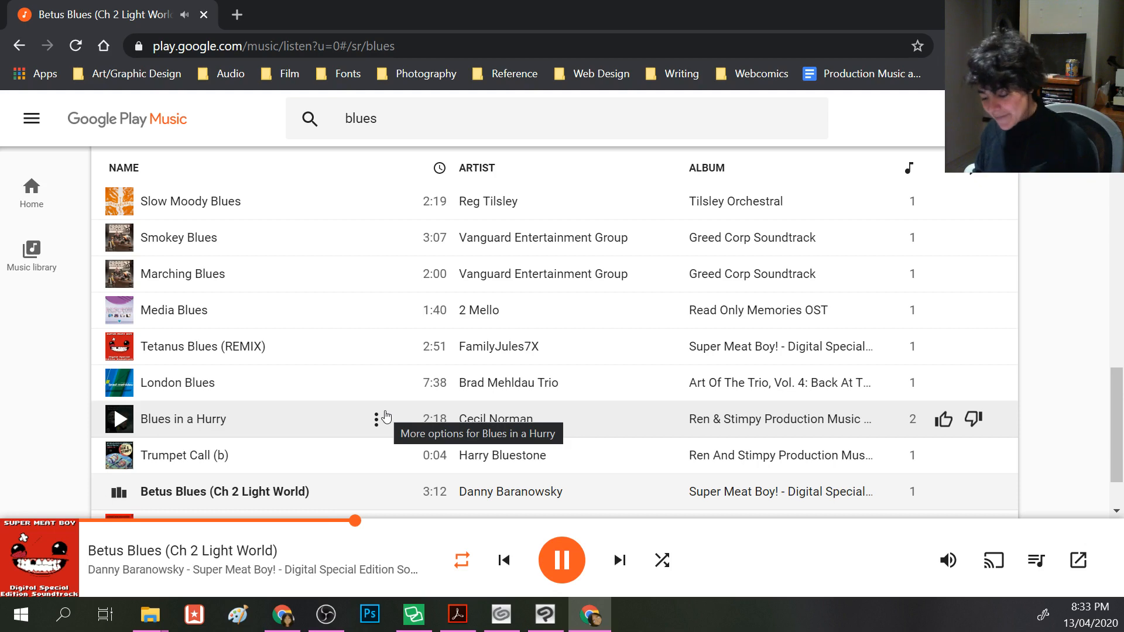
{"action": "left_click", "coordinate": [1023, 10]}
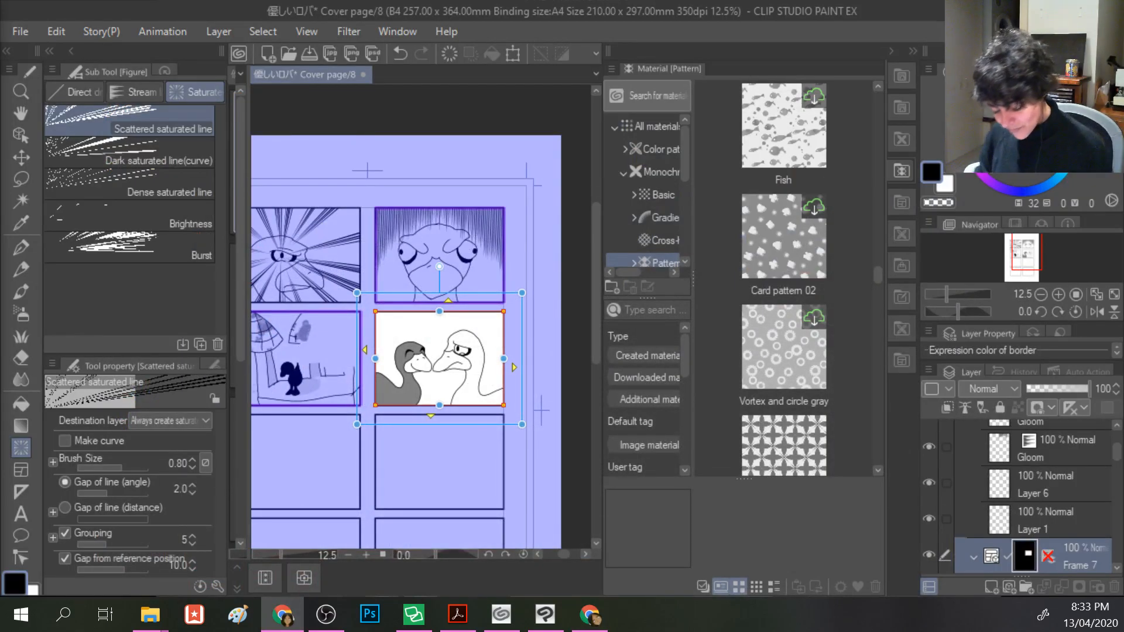
- Auto-select the empty background around the two facing birds, referring to all layers
{"action": "left_click", "coordinate": [780, 176]}
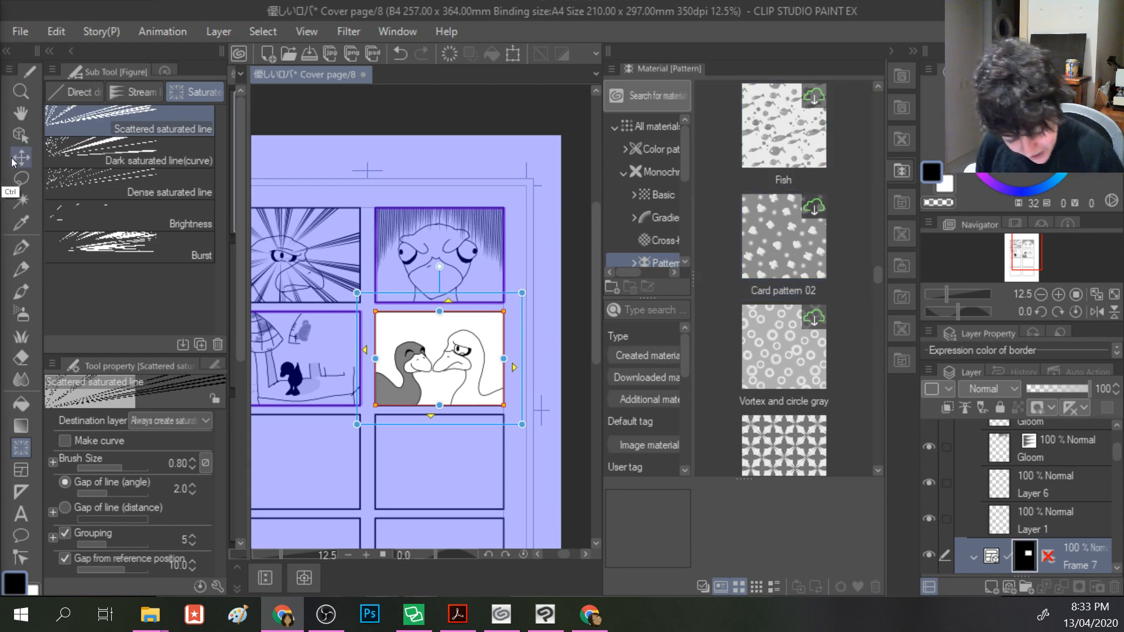
{"action": "left_click", "coordinate": [21, 201]}
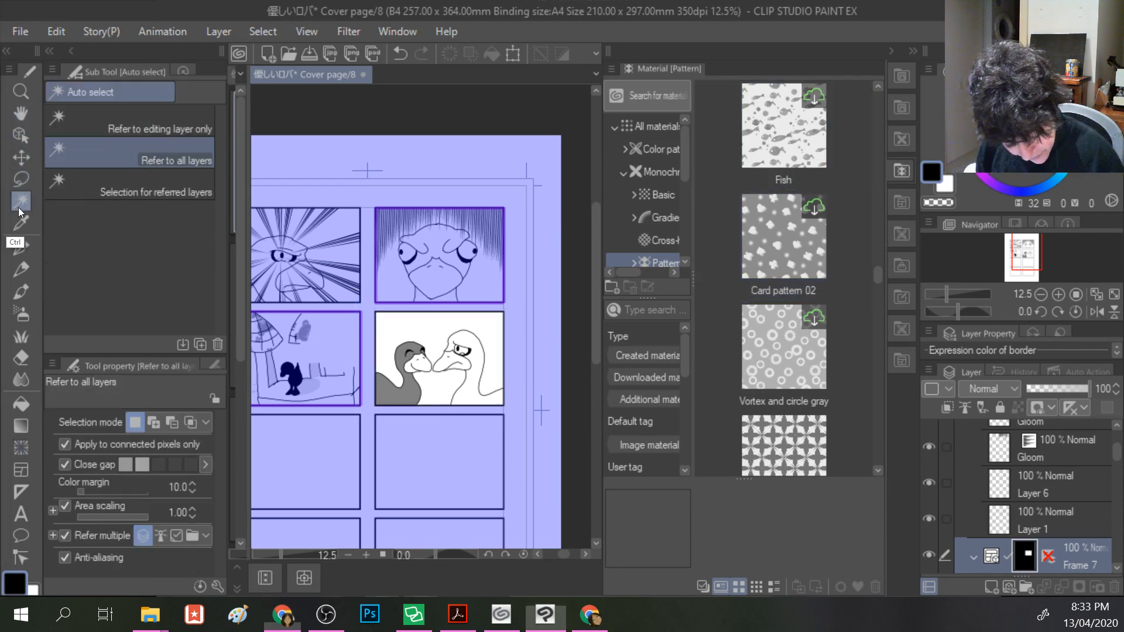
{"action": "left_click", "coordinate": [412, 341]}
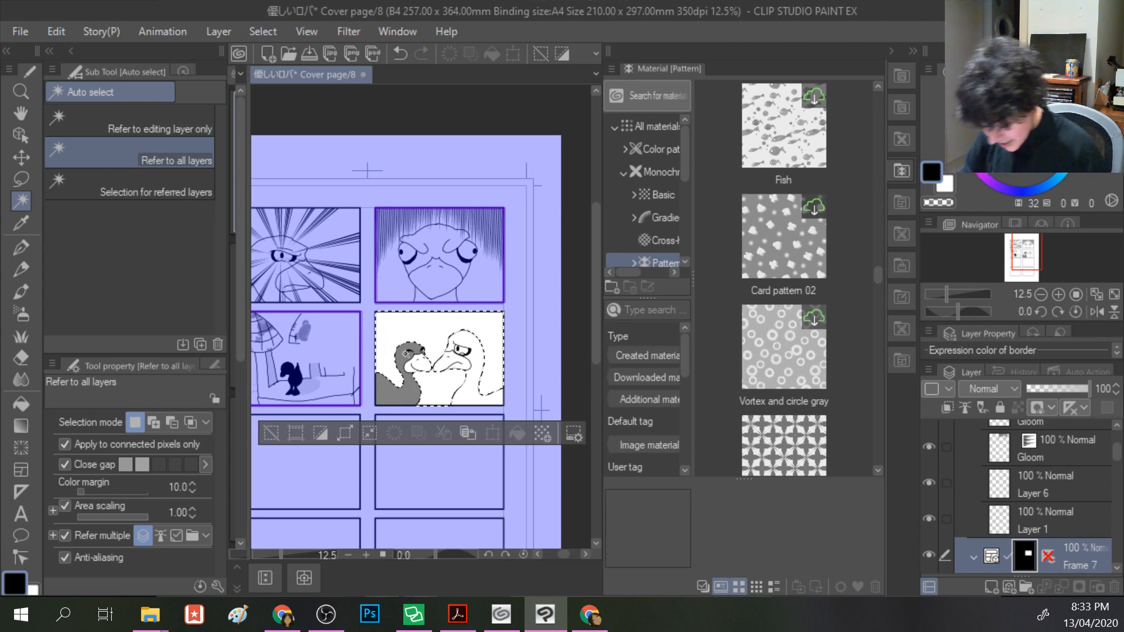
- Try to place the Fish pattern material in the selected background behind the two birds
{"action": "left_click_drag", "start_coordinate": [781, 169], "coordinate": [400, 309]}
{"action": "left_click", "coordinate": [592, 243]}
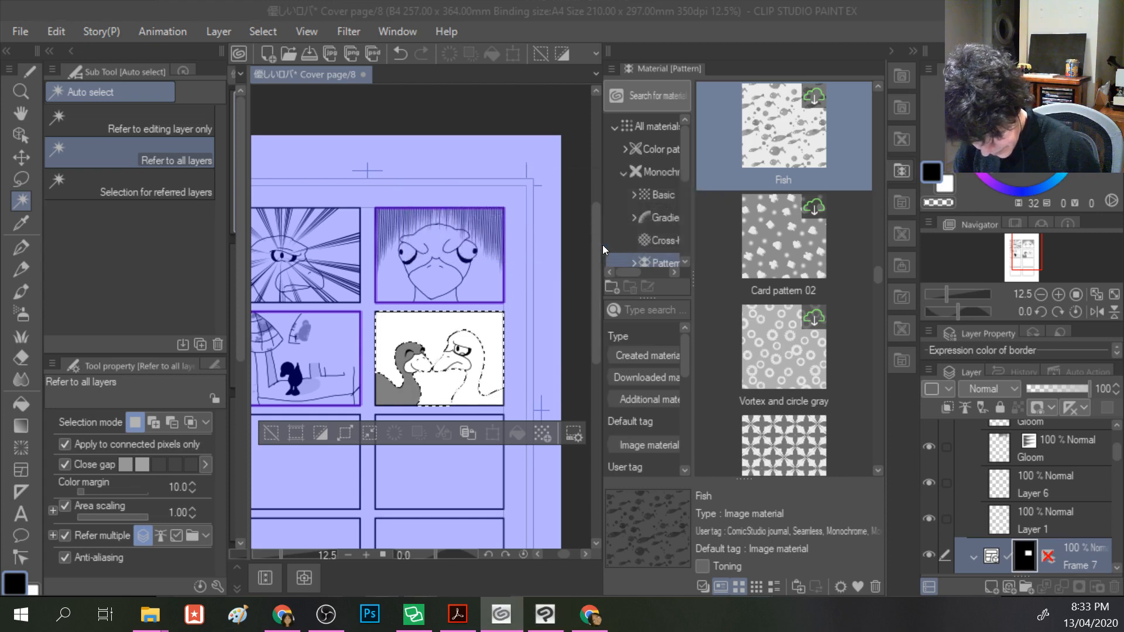
{"action": "left_click_drag", "start_coordinate": [785, 132], "coordinate": [408, 334]}
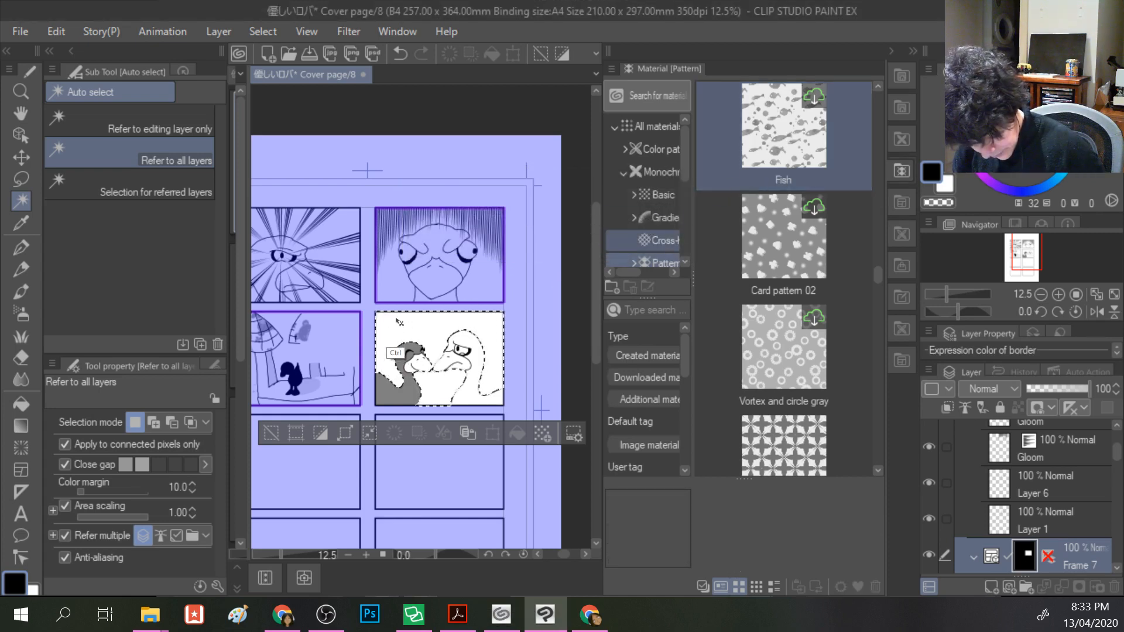
{"action": "left_click_drag", "start_coordinate": [763, 138], "coordinate": [426, 296]}
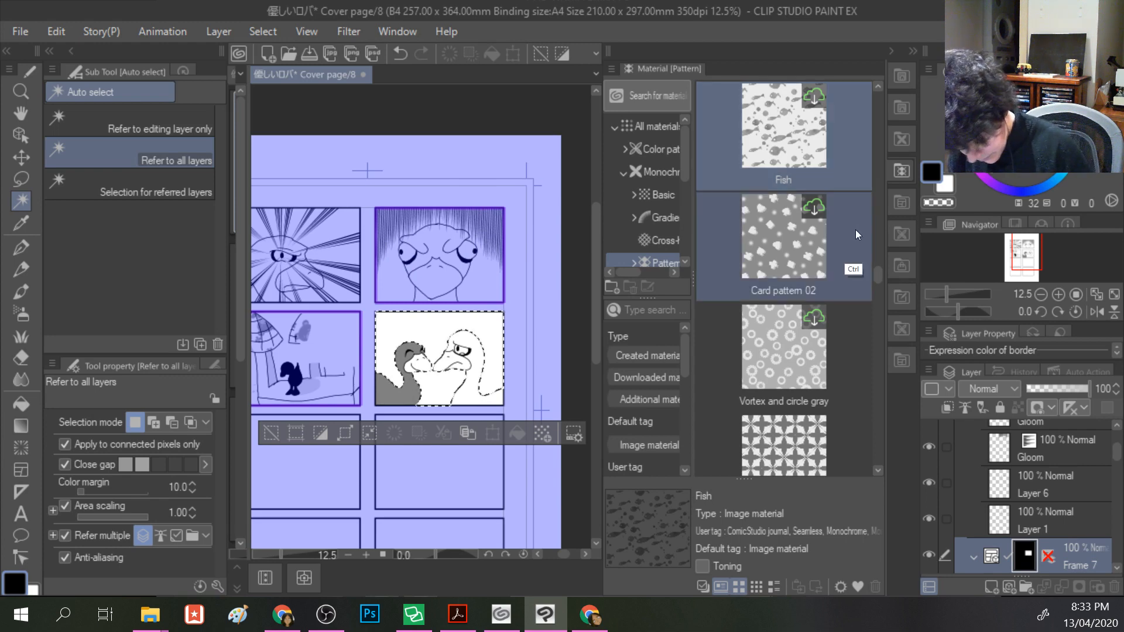
- Open the Dark, Loud, Tense and Anger materials within the monochromatic Effect and feeling patterns
{"action": "mouse_move", "coordinate": [877, 276]}
{"action": "left_mouse_down"}
{"action": "mouse_move", "coordinate": [867, 472]}
{"action": "mouse_move", "coordinate": [895, 336]}
{"action": "mouse_move", "coordinate": [891, 278]}
{"action": "left_mouse_up"}
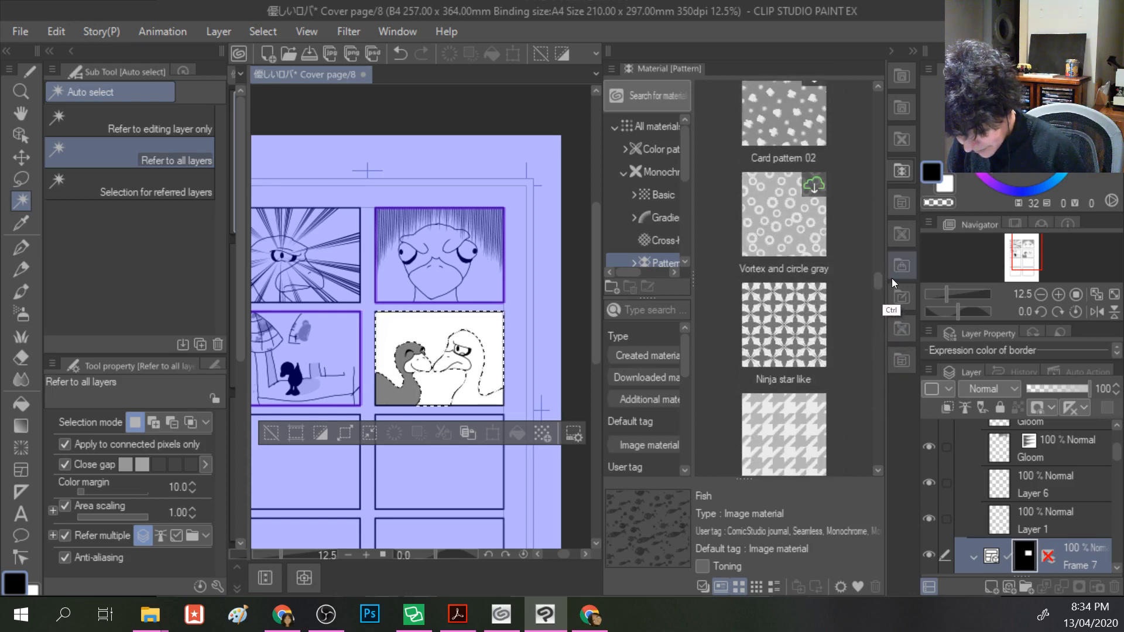
{"action": "left_click", "coordinate": [891, 269]}
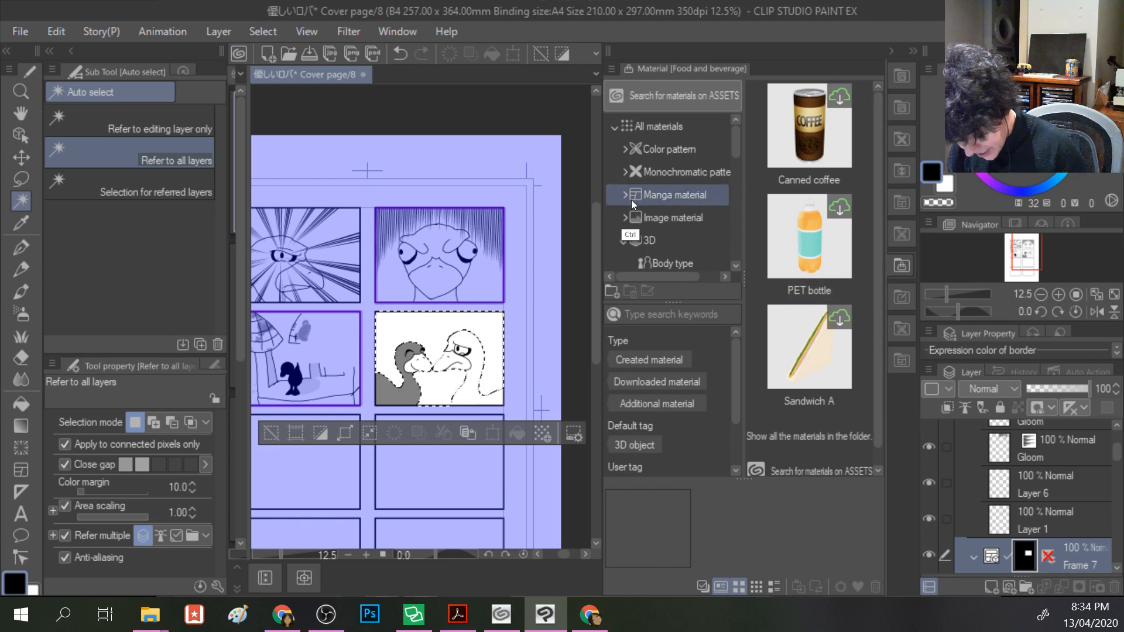
{"action": "left_click", "coordinate": [649, 172]}
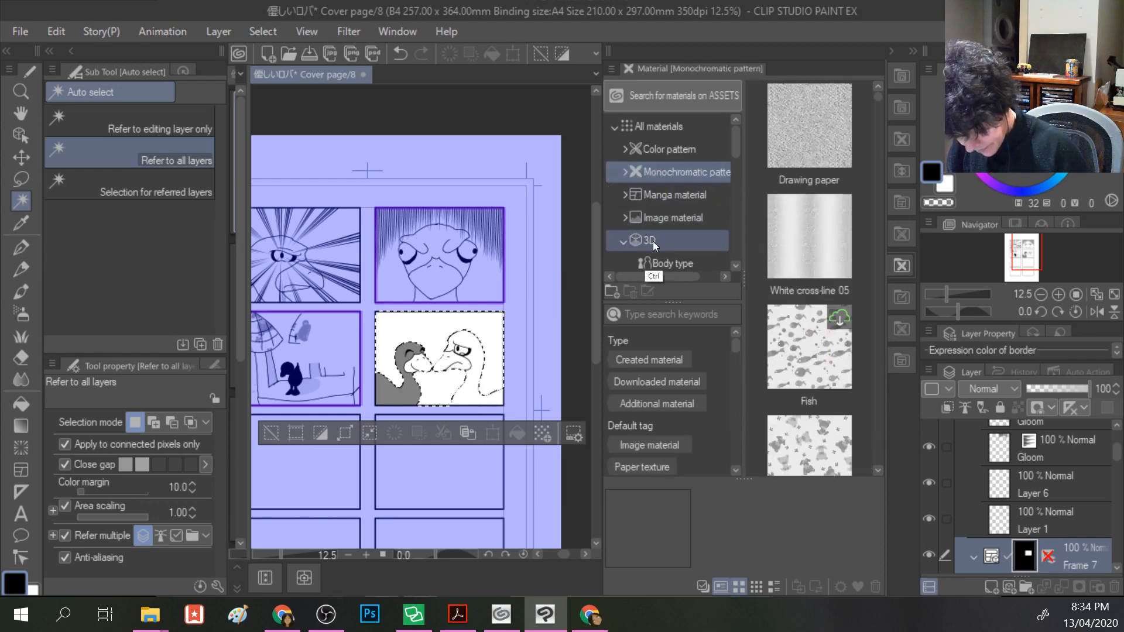
{"action": "left_click", "coordinate": [625, 172]}
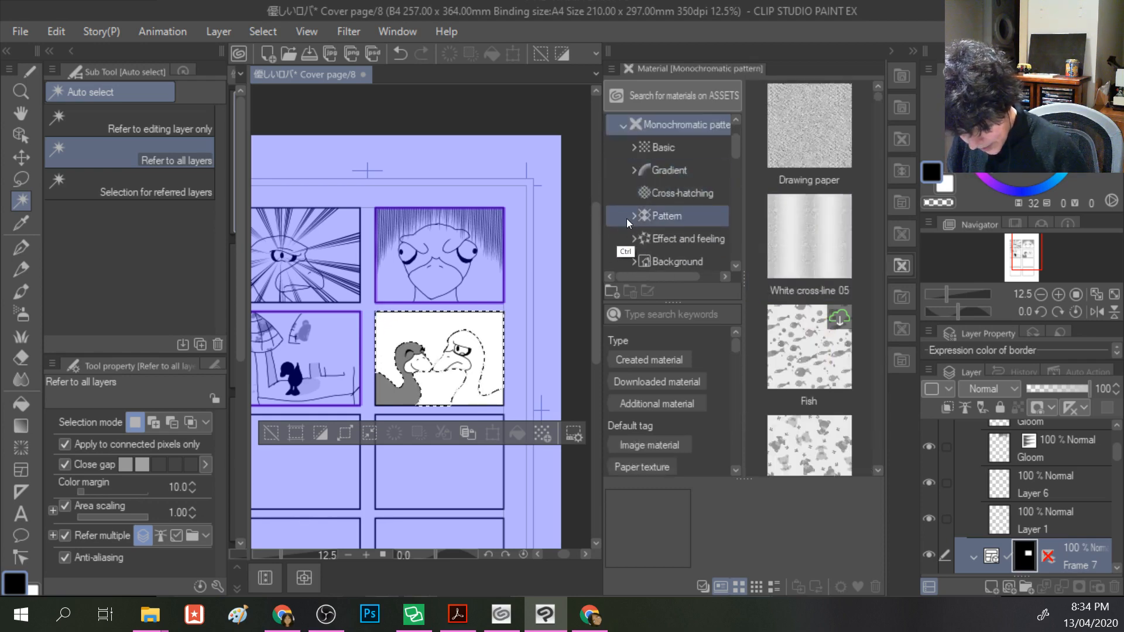
{"action": "left_click", "coordinate": [655, 237]}
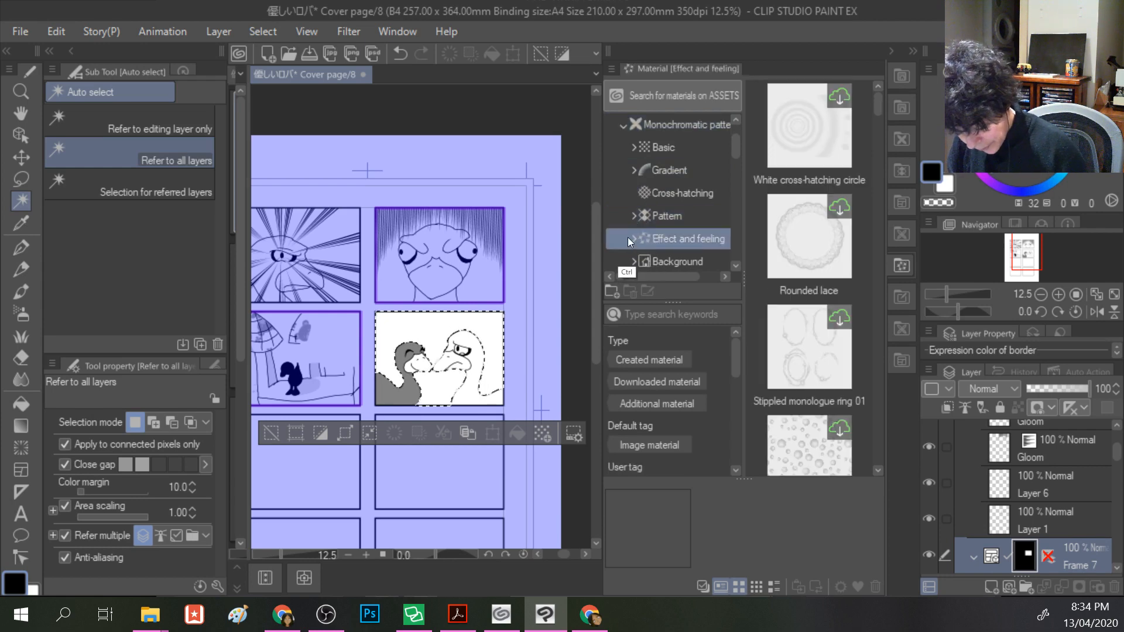
{"action": "left_click", "coordinate": [632, 238]}
{"action": "left_click_drag", "start_coordinate": [738, 149], "coordinate": [733, 160]}
{"action": "left_click", "coordinate": [691, 147]}
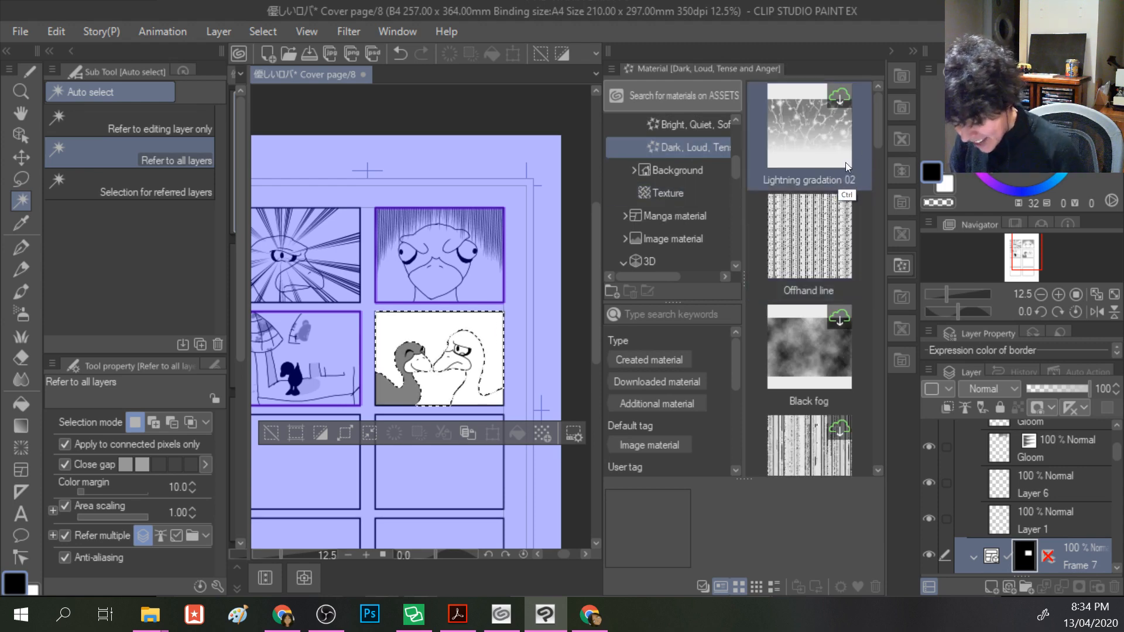
- Find the Lightning,white material, agree to its cloud download, and place it in the selected background behind the two facing birds
{"action": "left_click_drag", "start_coordinate": [880, 127], "coordinate": [869, 295]}
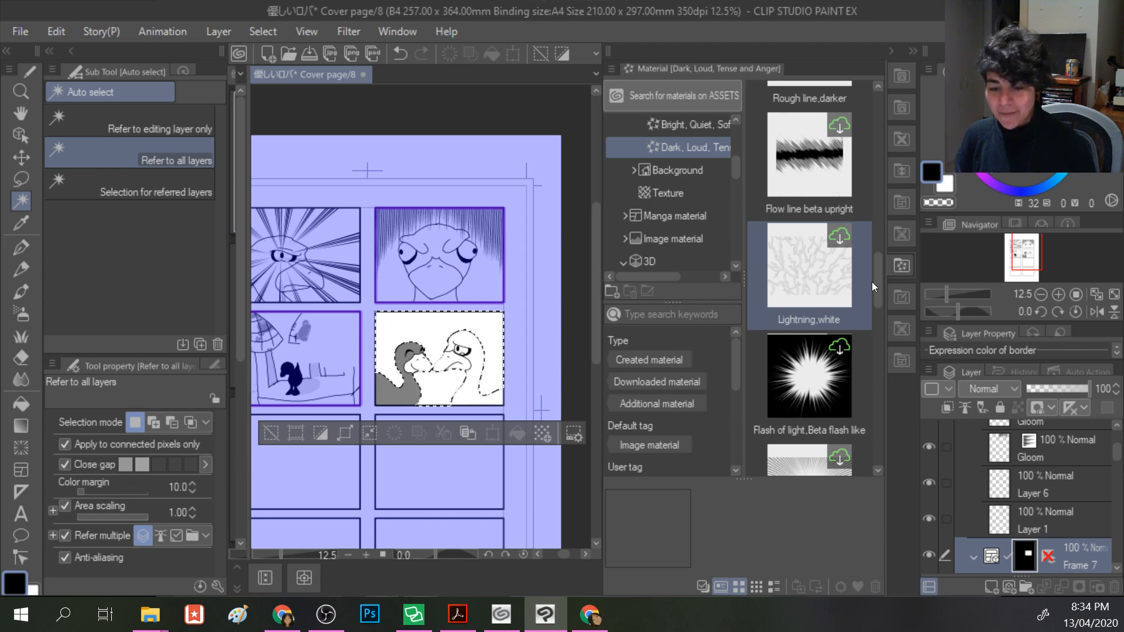
{"action": "left_click_drag", "start_coordinate": [883, 298], "coordinate": [881, 457]}
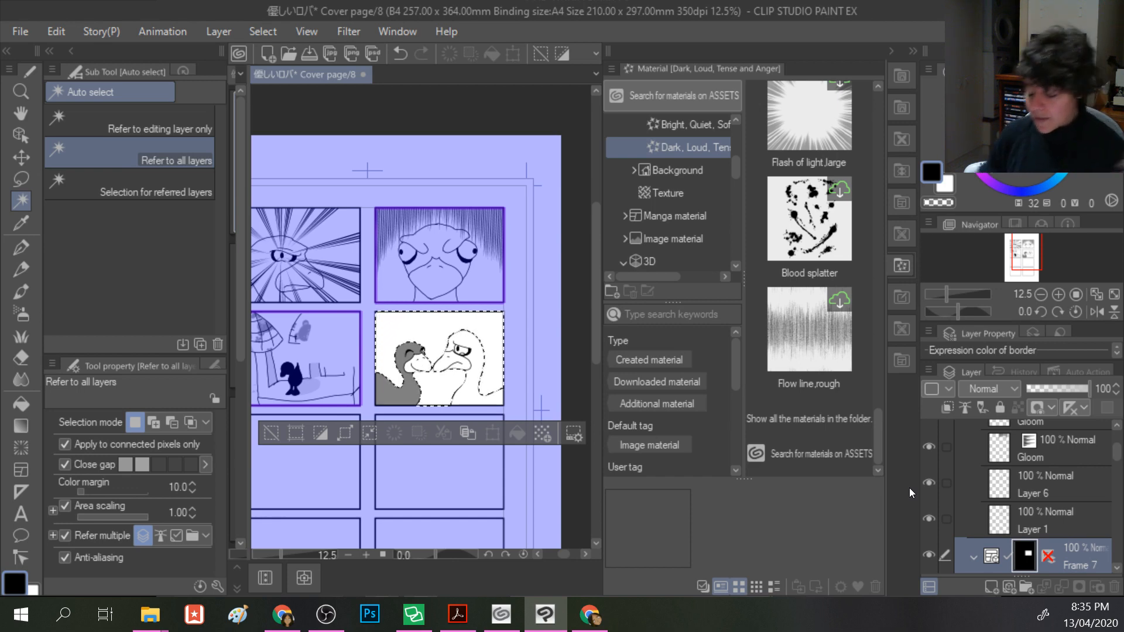
{"action": "left_click_drag", "start_coordinate": [883, 438], "coordinate": [874, 310]}
{"action": "left_click", "coordinate": [788, 300]}
{"action": "scroll", "coordinate": [875, 308], "scroll_direction": "up", "scroll_amount": 1}
{"action": "scroll", "coordinate": [882, 312], "scroll_direction": "up", "scroll_amount": 1}
{"action": "left_click", "coordinate": [858, 316]}
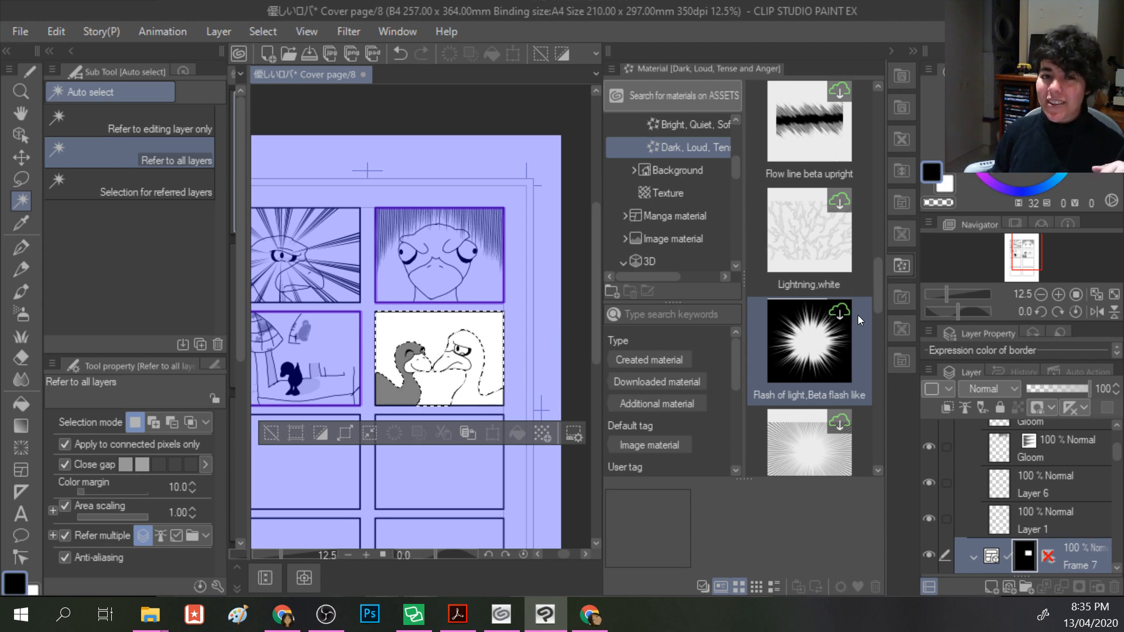
{"action": "left_click_drag", "start_coordinate": [786, 228], "coordinate": [424, 281]}
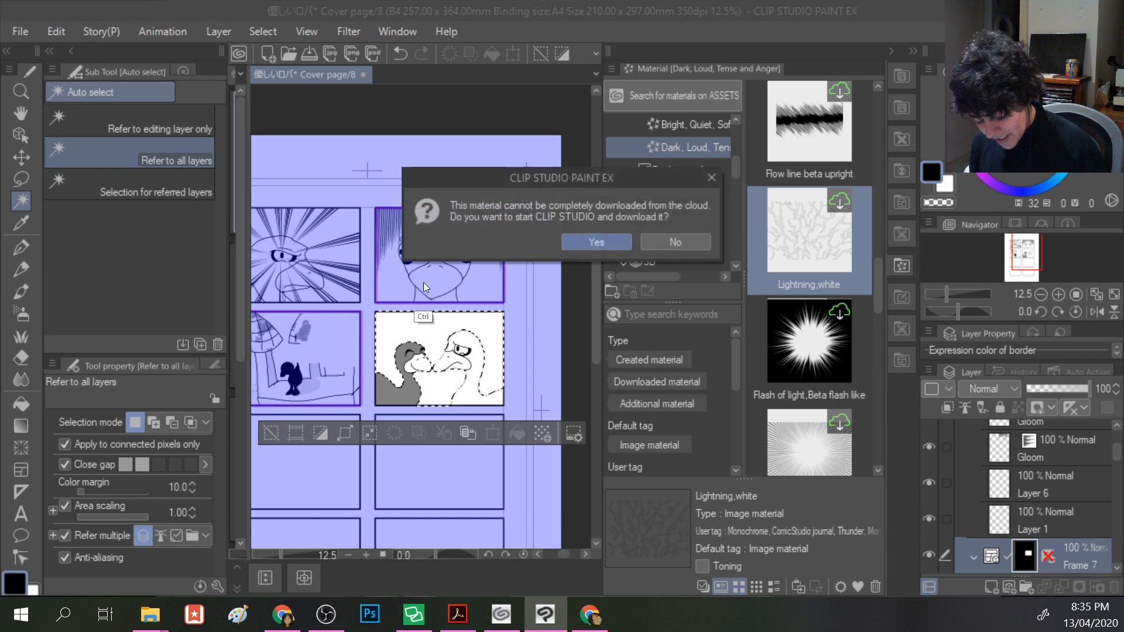
{"action": "left_click", "coordinate": [578, 241]}
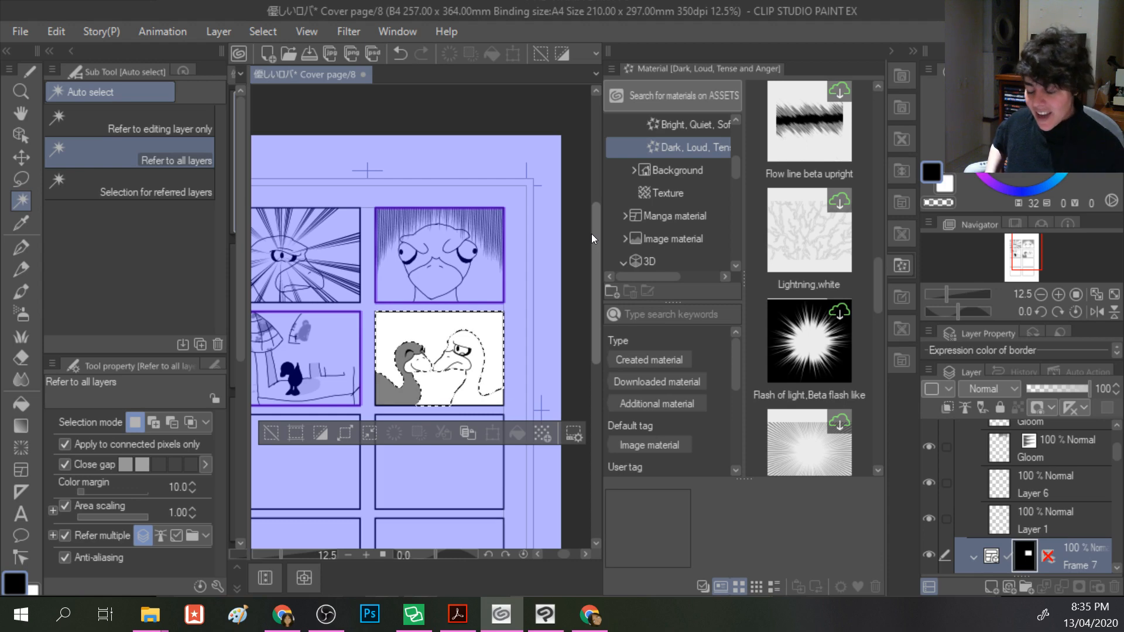
{"action": "left_click", "coordinate": [814, 244]}
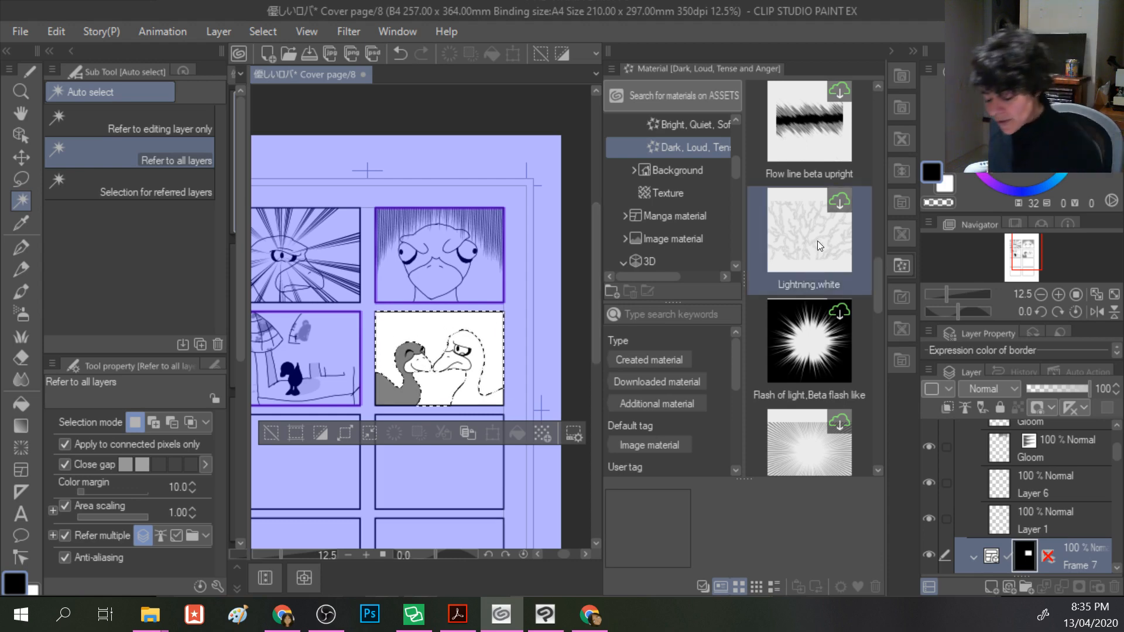
{"action": "left_click_drag", "start_coordinate": [811, 233], "coordinate": [418, 297]}
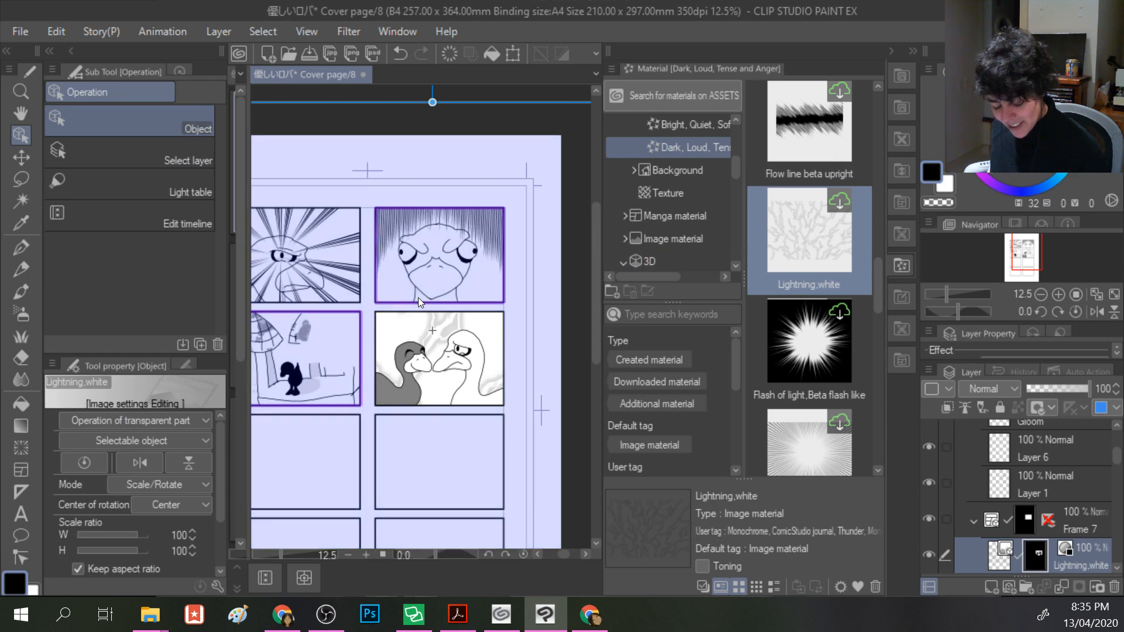
{"action": "left_click", "coordinate": [410, 327]}
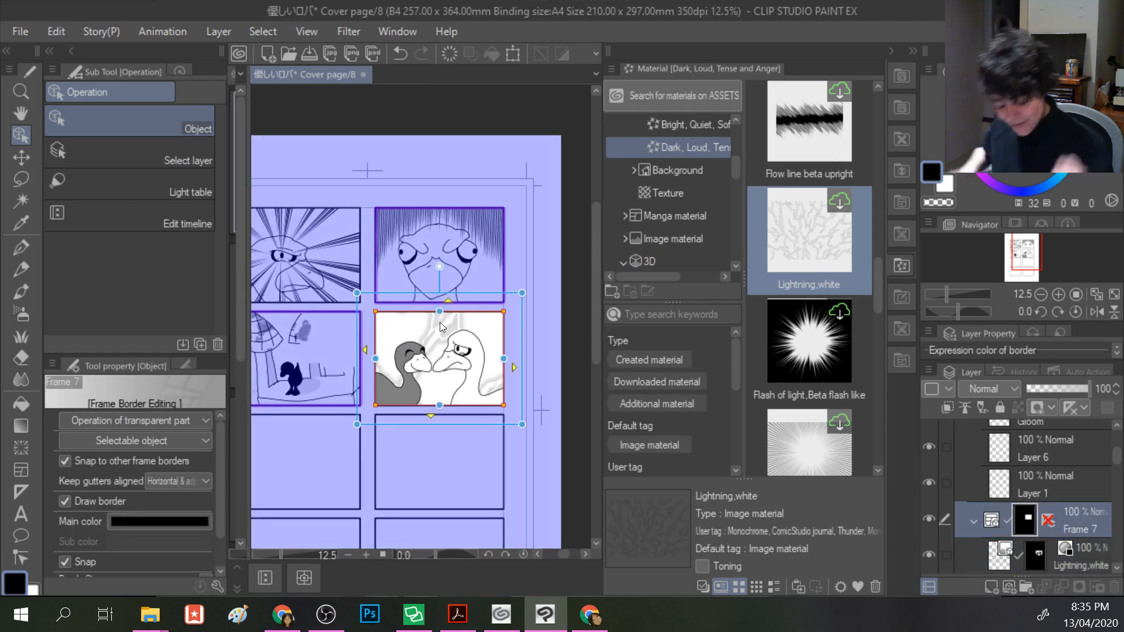
- Scale the Lightning,white pattern to 63% and reposition it in the background behind the two facing birds
{"action": "left_click_drag", "start_coordinate": [521, 292], "coordinate": [500, 317]}
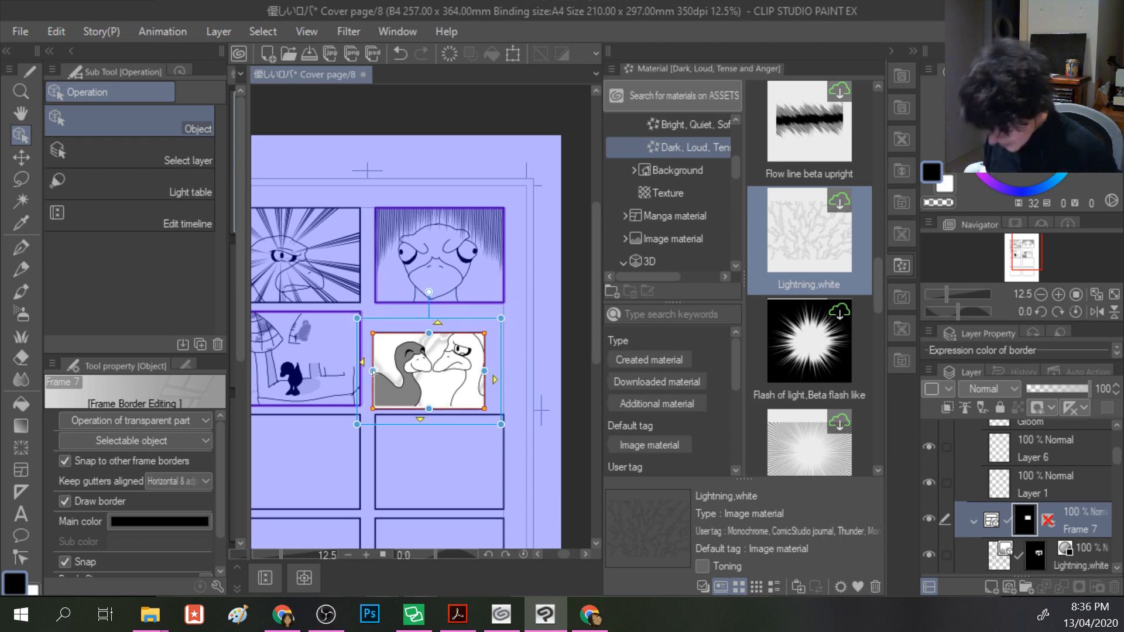
{"action": "key", "text": "ctrl+z"}
{"action": "left_click", "coordinate": [426, 344]}
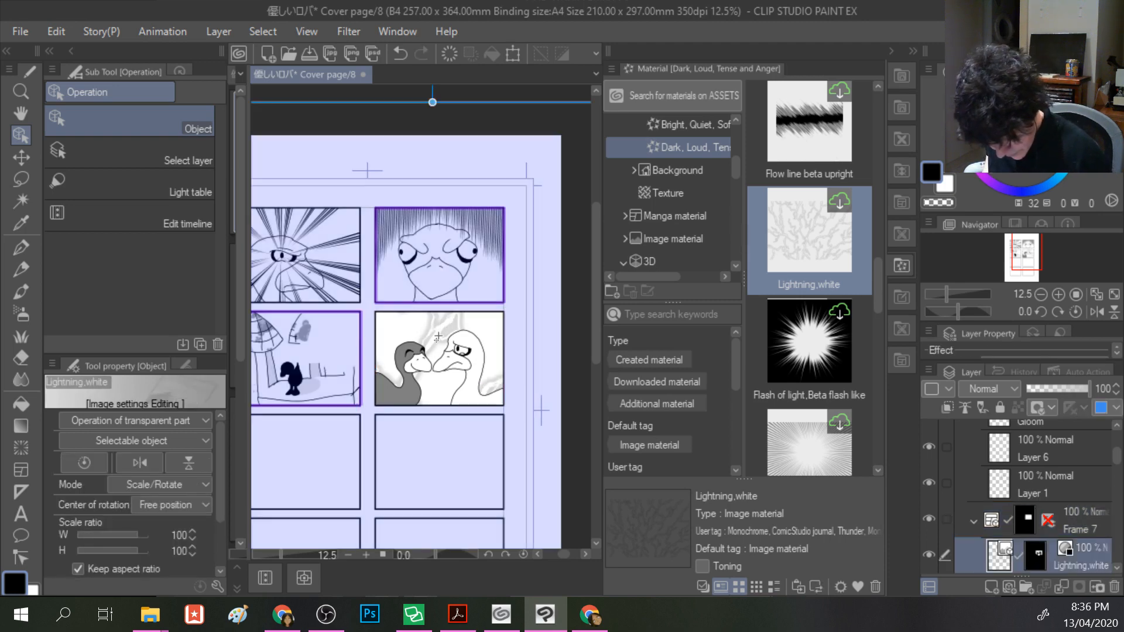
{"action": "left_click_drag", "start_coordinate": [434, 339], "coordinate": [439, 331]}
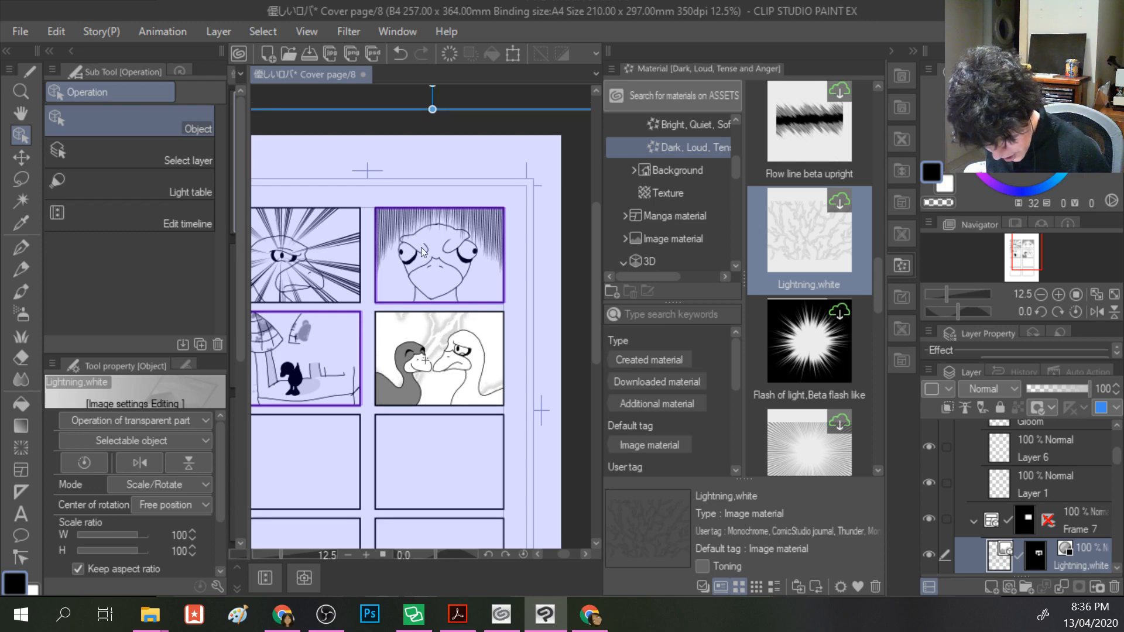
{"action": "left_click_drag", "start_coordinate": [435, 110], "coordinate": [384, 178]}
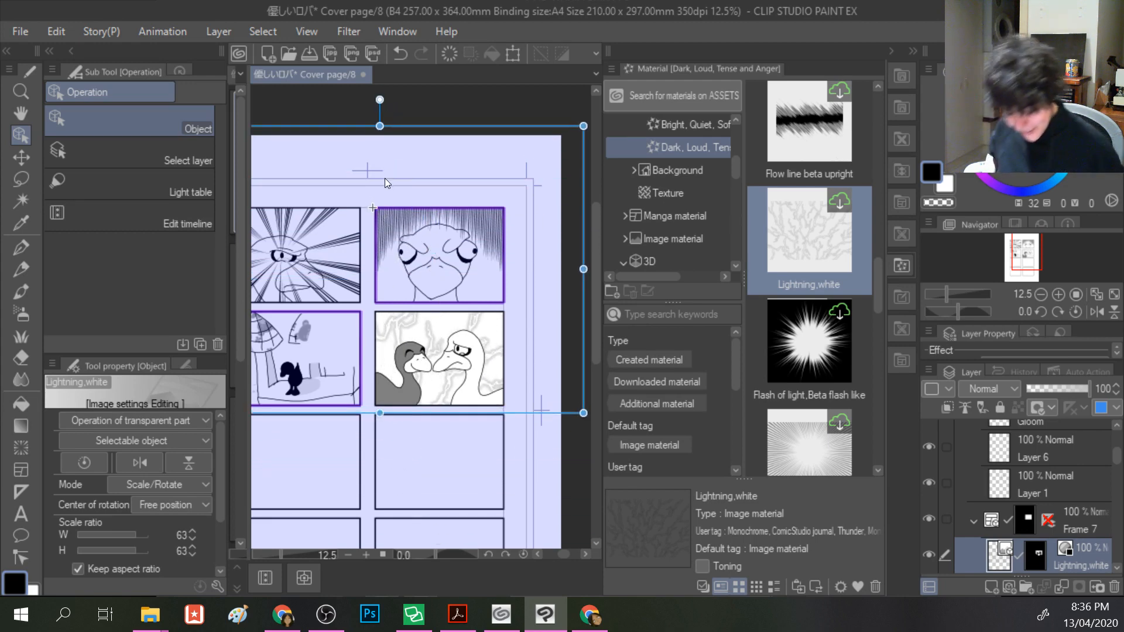
{"action": "left_click_drag", "start_coordinate": [881, 283], "coordinate": [877, 172]}
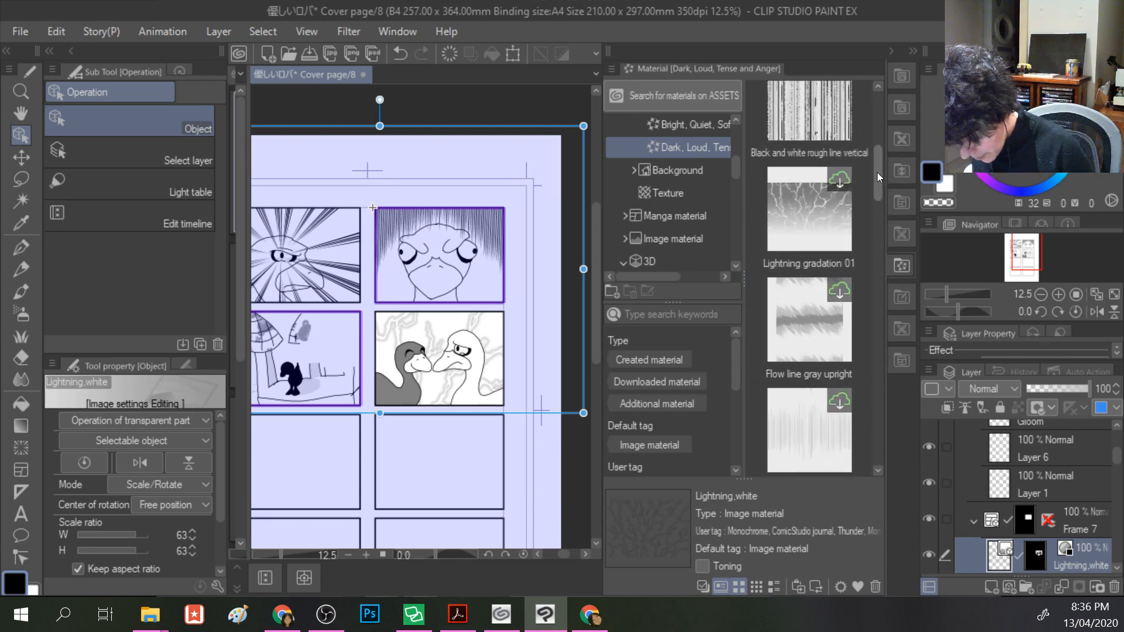
{"action": "left_click_drag", "start_coordinate": [401, 324], "coordinate": [400, 322]}
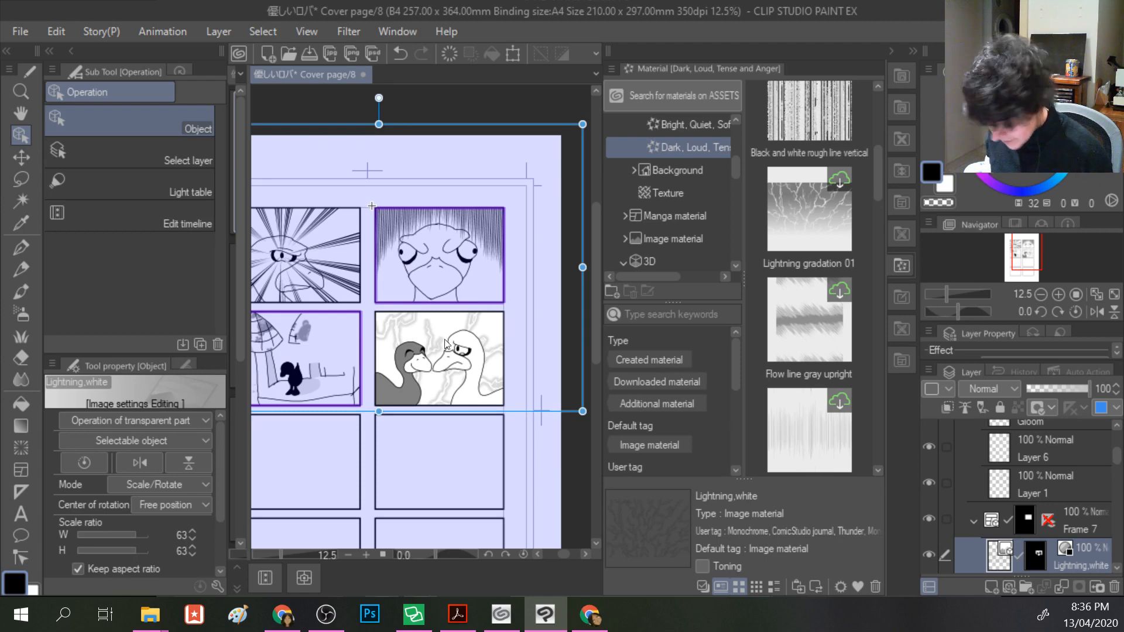
- Try to delete the Lightning,white content behind the two birds, but cancel deleting the entire layer
{"action": "key", "text": "Delete"}
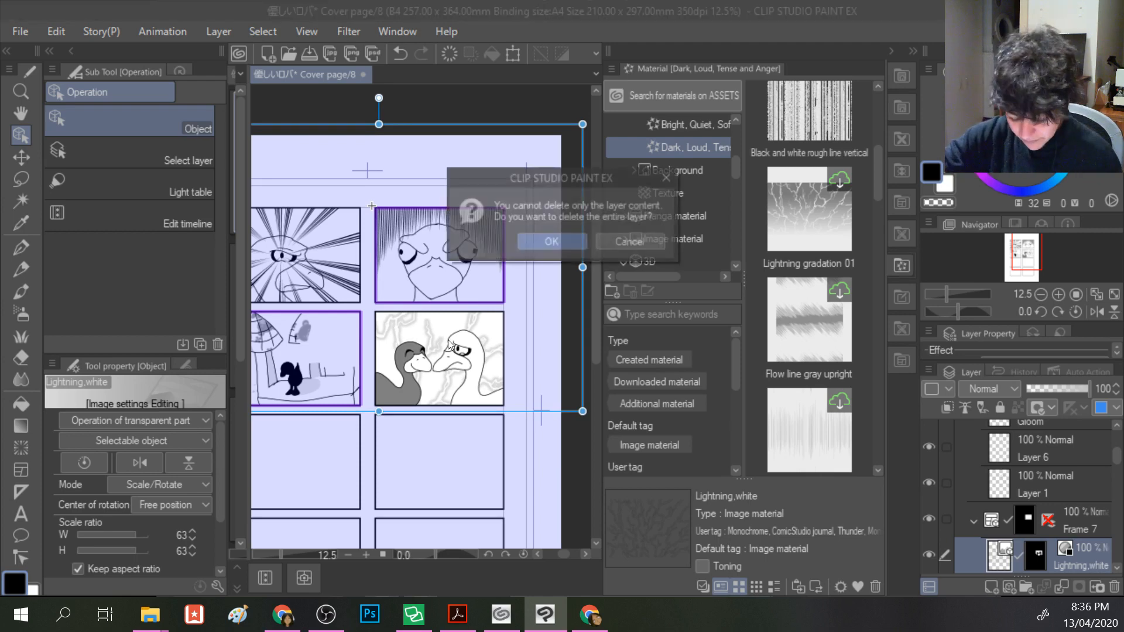
{"action": "left_click", "coordinate": [620, 242]}
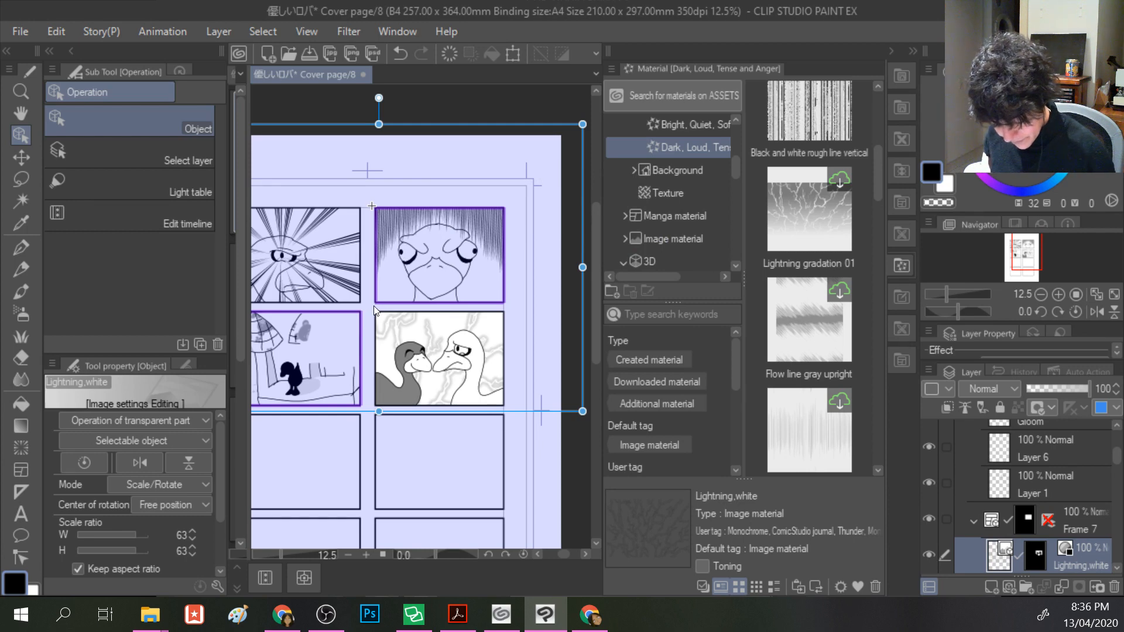
- Undo the resizing, repositioning and placement of the Lightning,white material in the panel with the two ducks
{"action": "key", "text": "ctrl+z"}
{"action": "key", "text": "ctrl+z"}
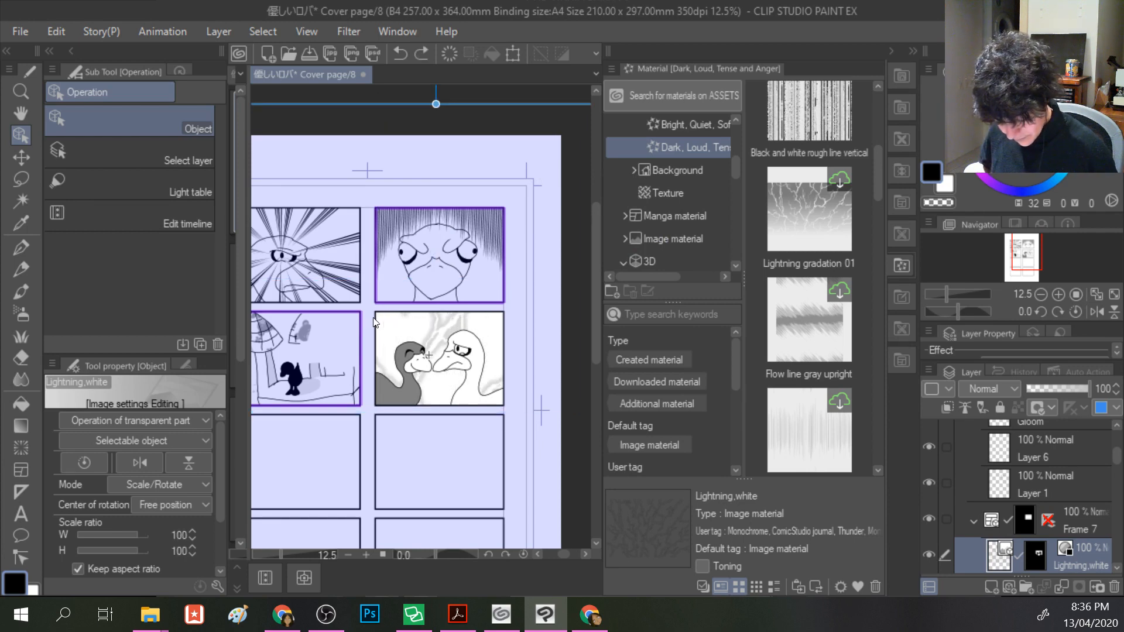
{"action": "key", "text": "ctrl+z"}
{"action": "key", "text": "ctrl+z"}
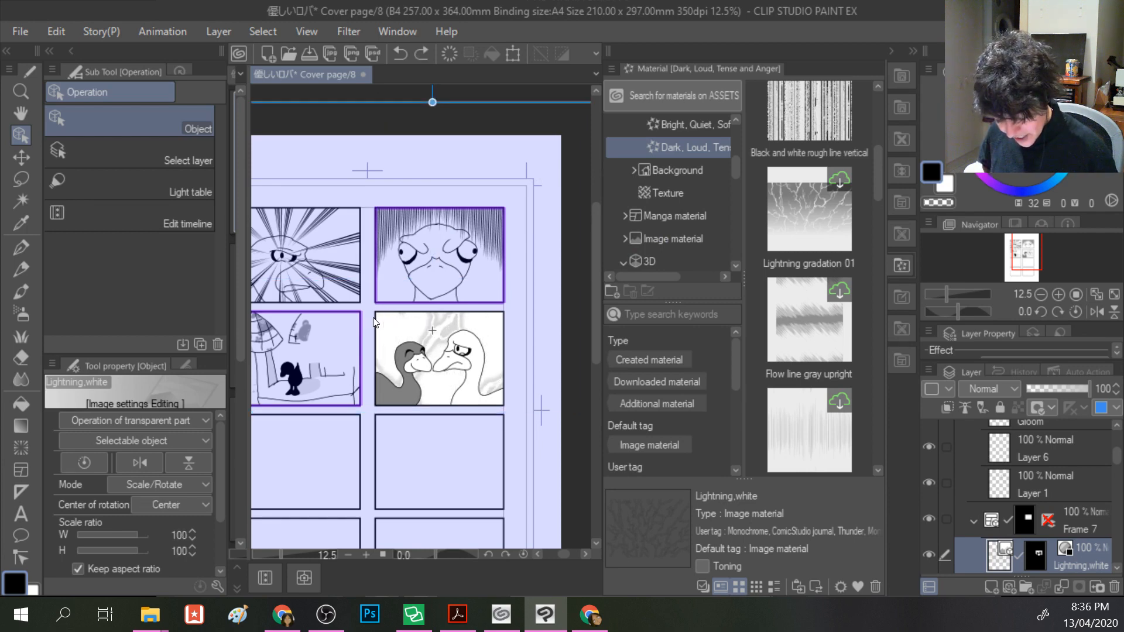
{"action": "key", "text": "ctrl+z"}
- Try to place the Lightning gradation 01 material in the two-duck panel and agree to download it from the cloud
{"action": "left_click_drag", "start_coordinate": [797, 200], "coordinate": [404, 297]}
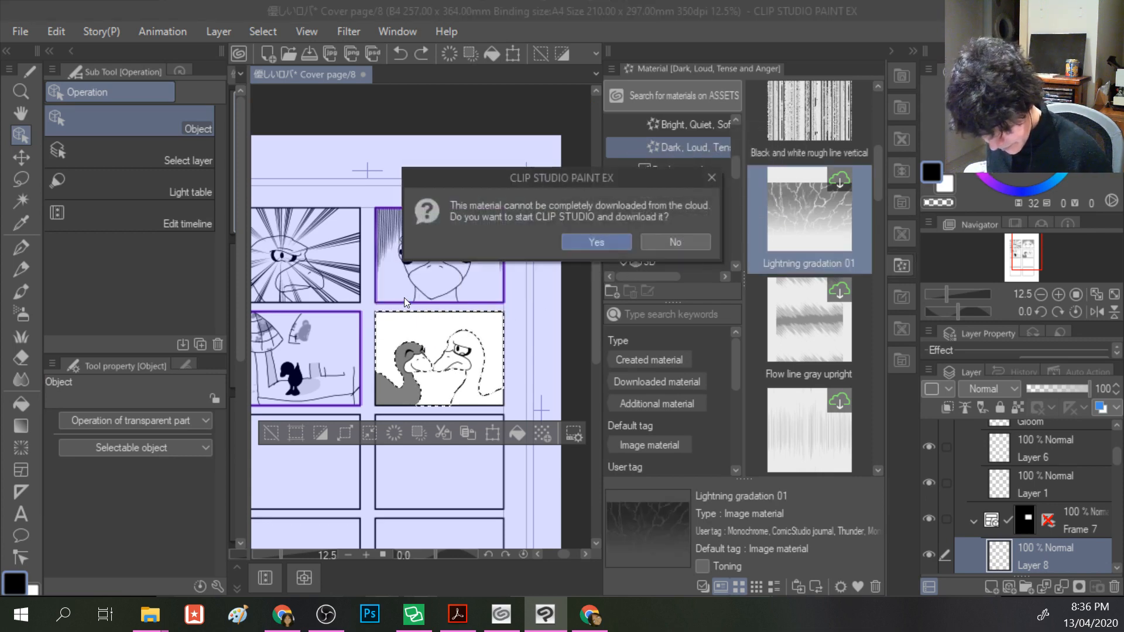
{"action": "left_click", "coordinate": [584, 243]}
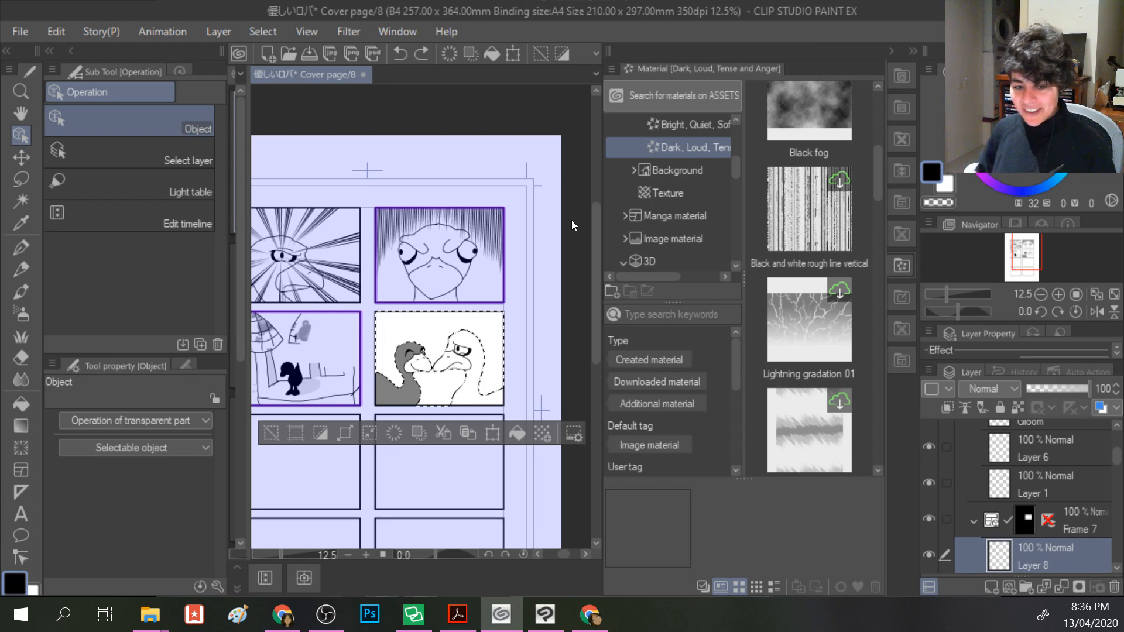
- Switch to Google Play Music in the browser and look through the album library, checking the Gyakuten Meets Jazz Soul tracks
{"action": "key", "text": "alt+Tab"}
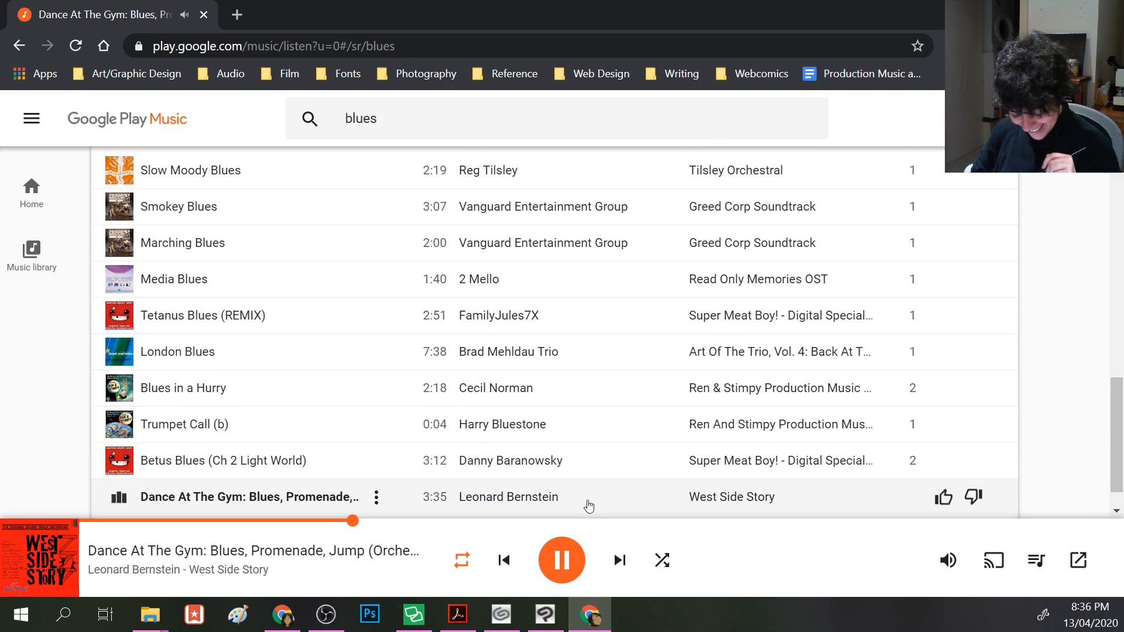
{"action": "scroll", "coordinate": [587, 497], "scroll_direction": "down", "scroll_amount": 1}
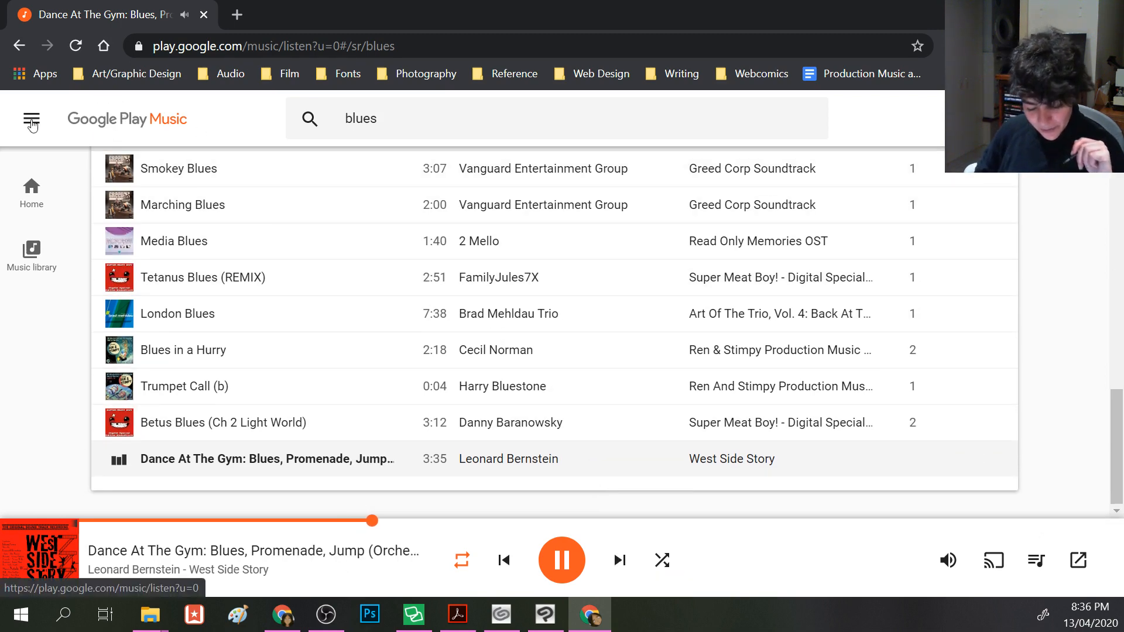
{"action": "left_click", "coordinate": [32, 248]}
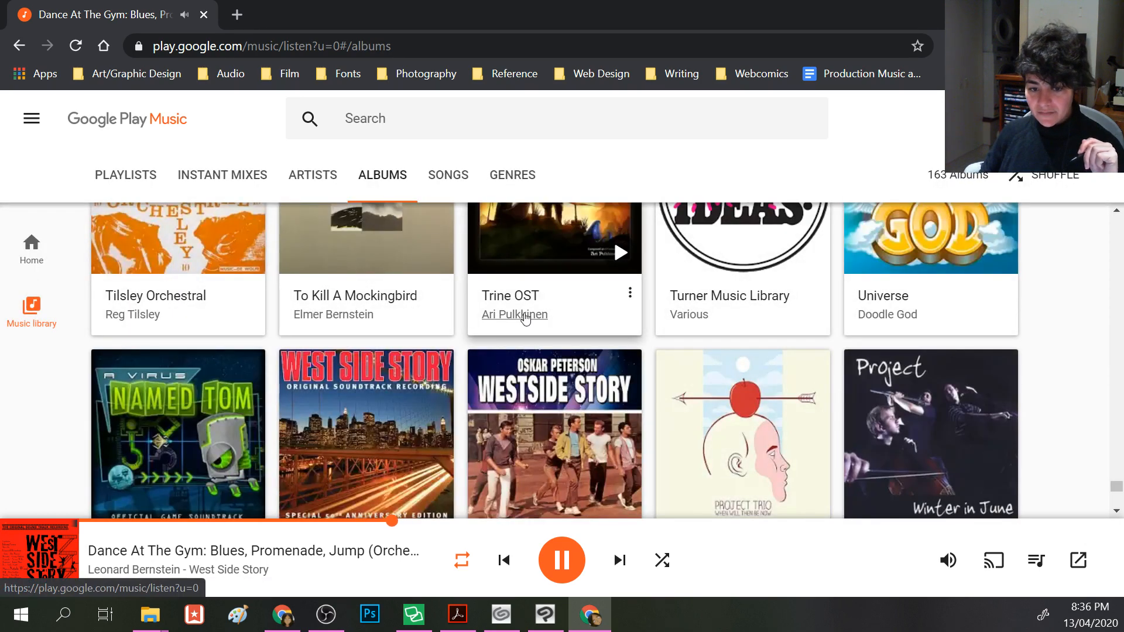
{"action": "scroll", "coordinate": [525, 318], "scroll_direction": "down", "scroll_amount": 6}
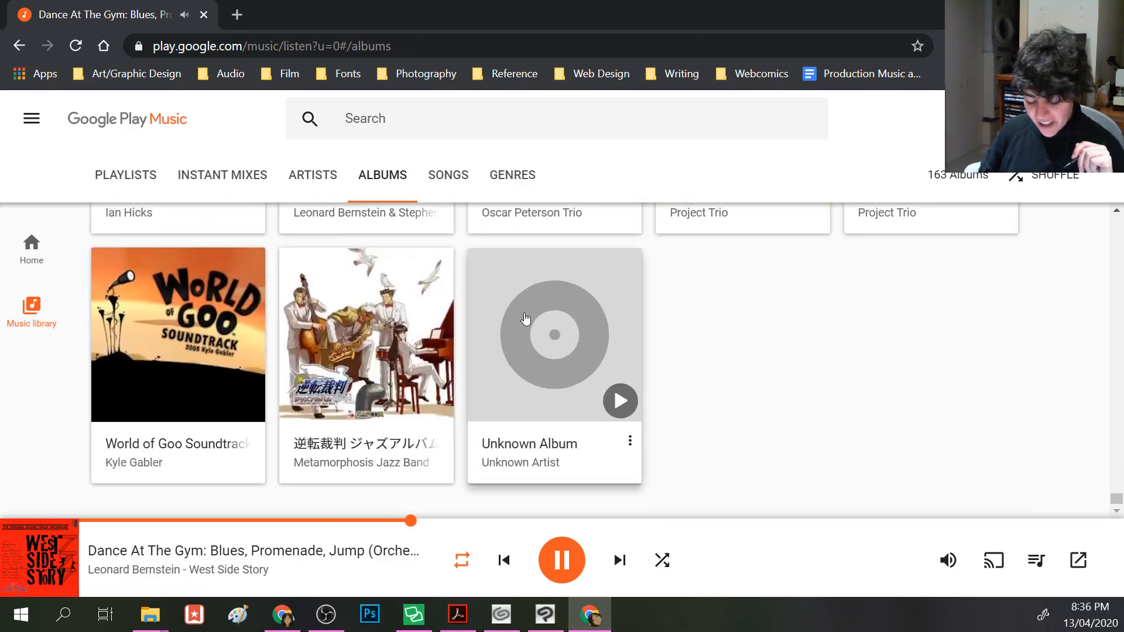
{"action": "left_click", "coordinate": [365, 445]}
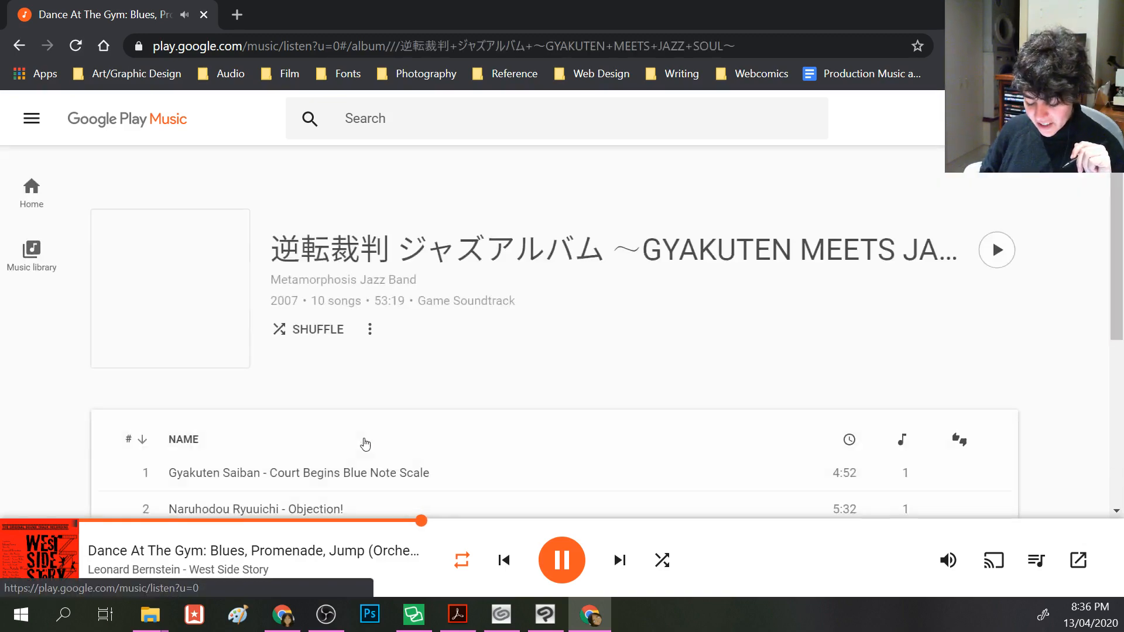
{"action": "scroll", "coordinate": [364, 444], "scroll_direction": "down", "scroll_amount": 1}
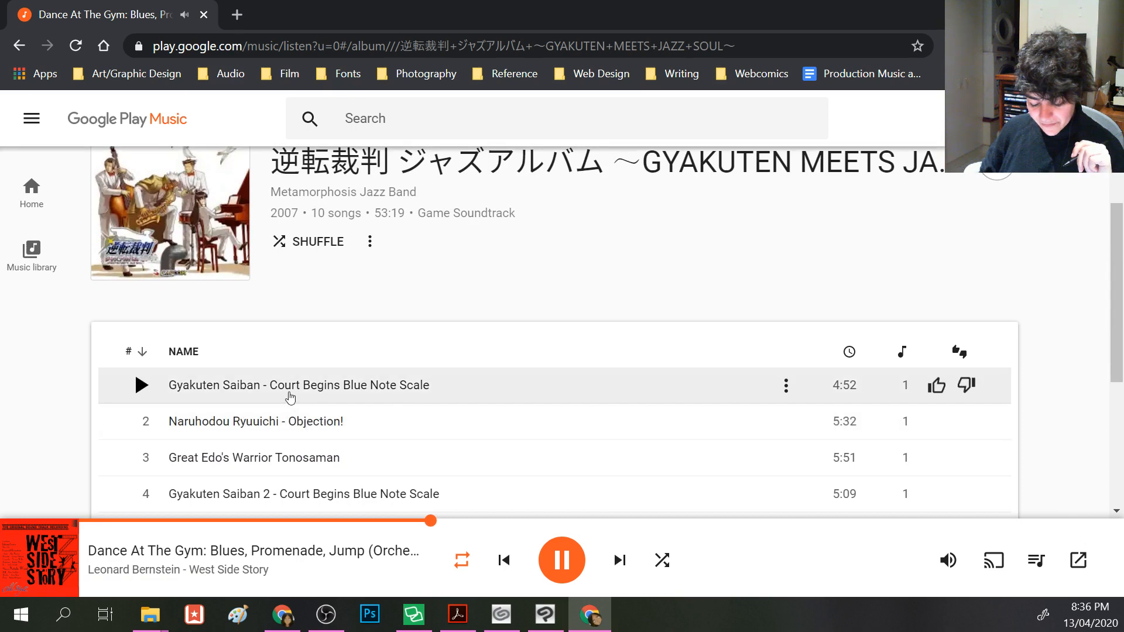
{"action": "left_click", "coordinate": [18, 45]}
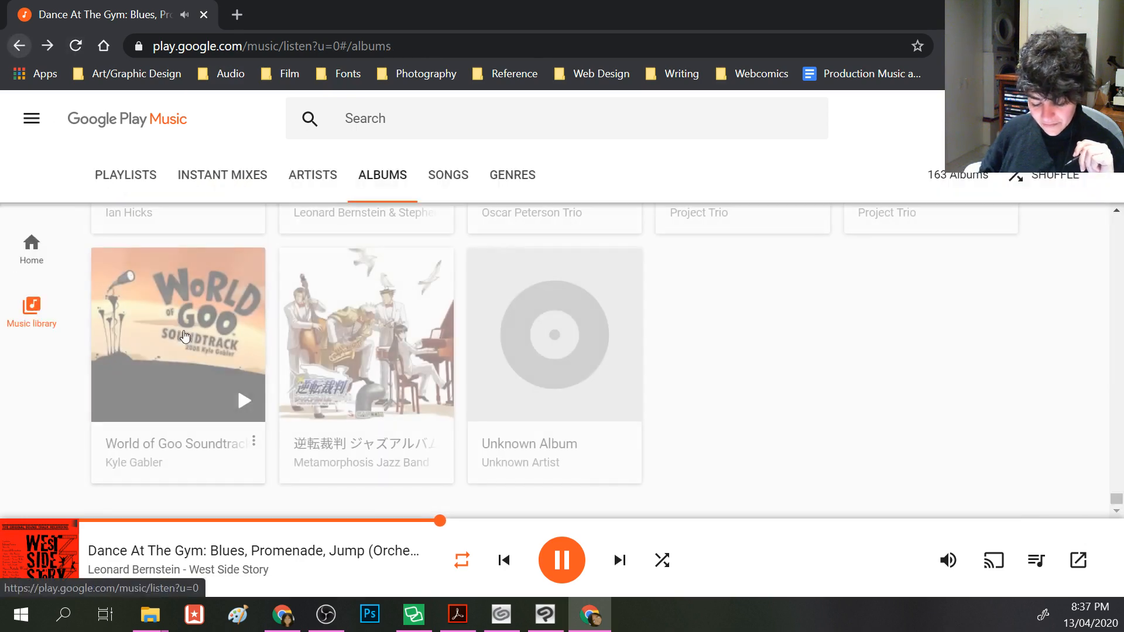
{"action": "scroll", "coordinate": [216, 339], "scroll_direction": "up", "scroll_amount": 4}
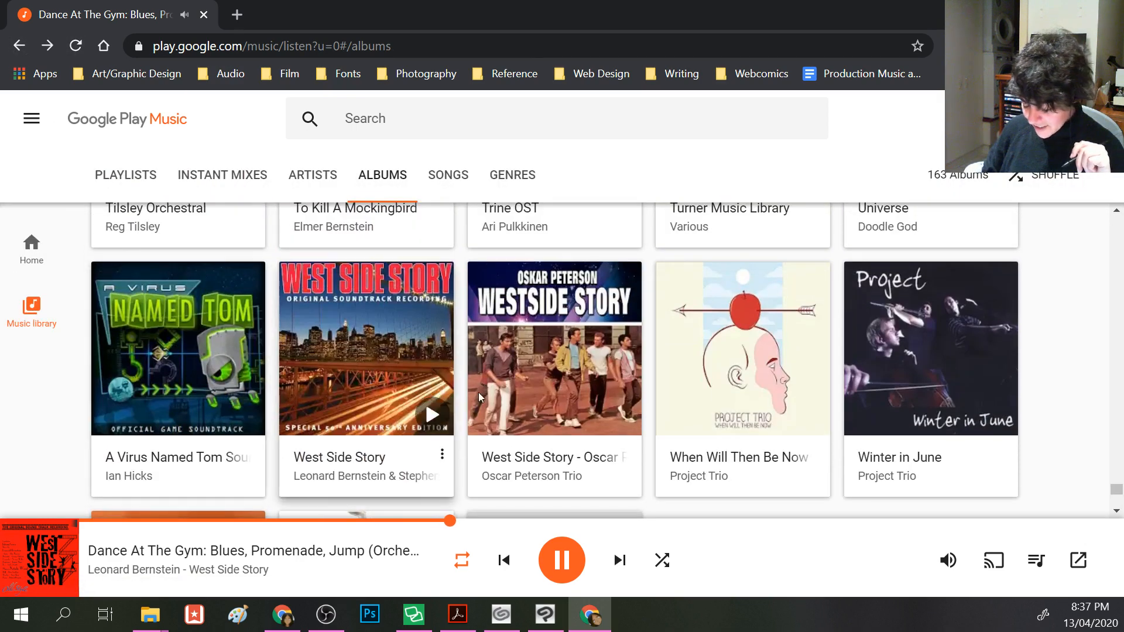
- Open the Winter in June album and play Fables of Faubus
{"action": "left_click", "coordinate": [894, 457]}
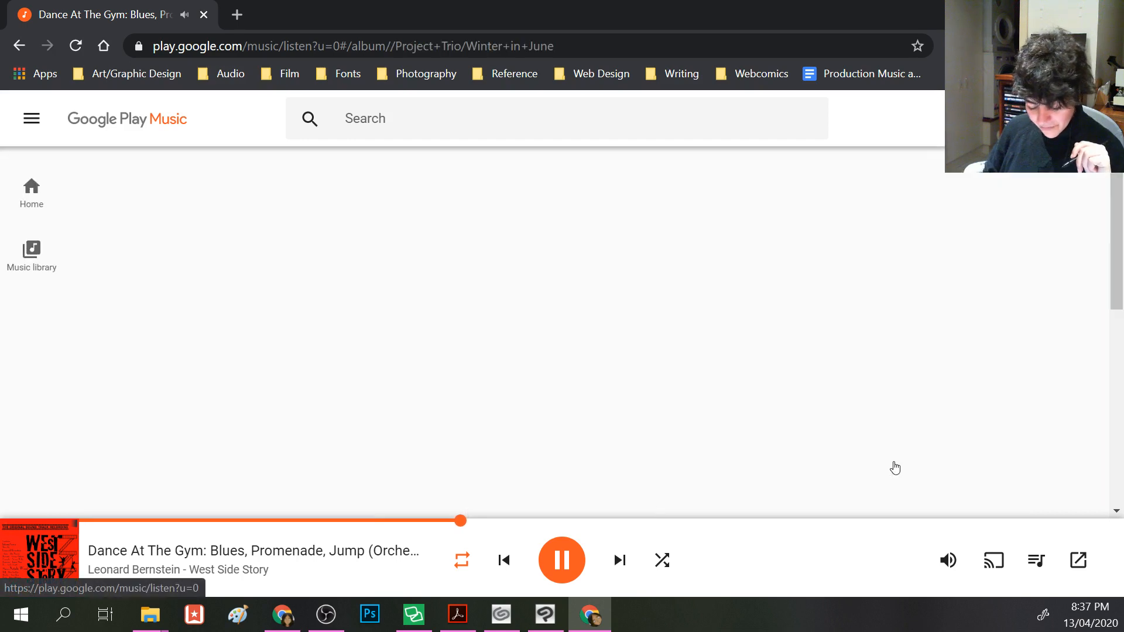
{"action": "scroll", "coordinate": [462, 404], "scroll_direction": "down", "scroll_amount": 2}
{"action": "left_click", "coordinate": [140, 377]}
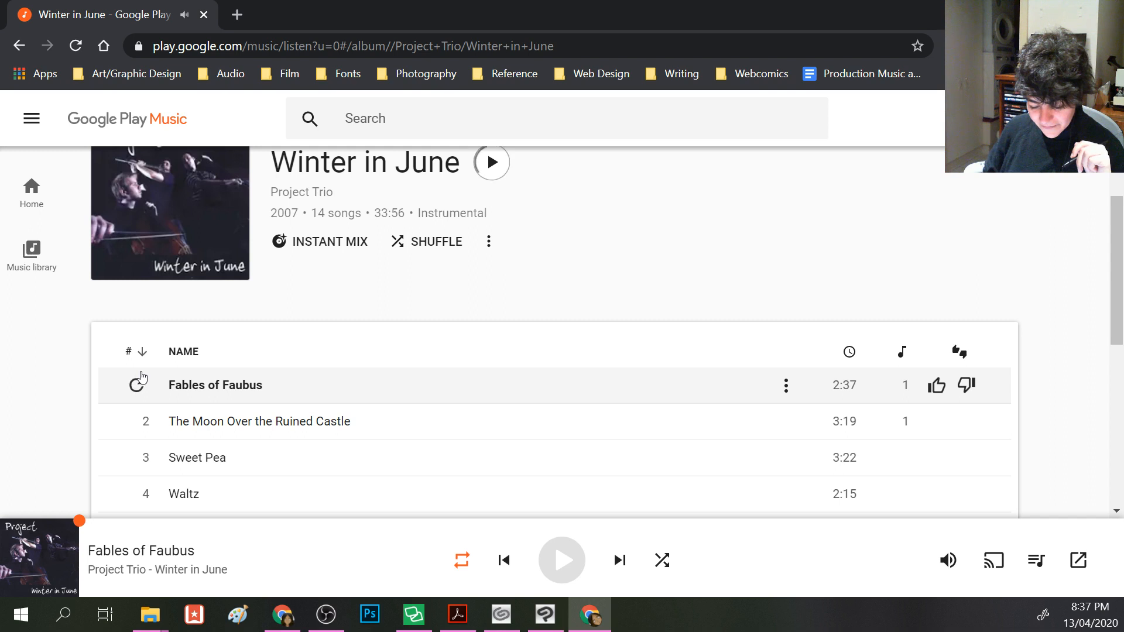
{"action": "scroll", "coordinate": [141, 377], "scroll_direction": "up", "scroll_amount": 2}
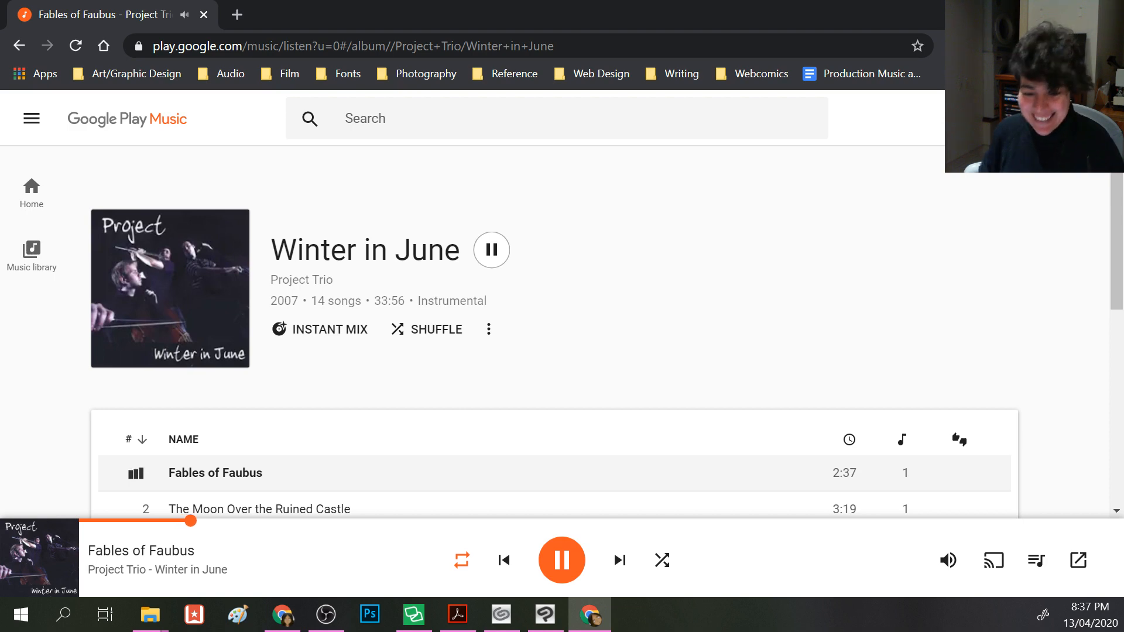
- Switch back to Clip Studio Paint, place Lightning gradation 01 behind the two ducks and scale it to 30
{"action": "key", "text": "alt+Tab"}
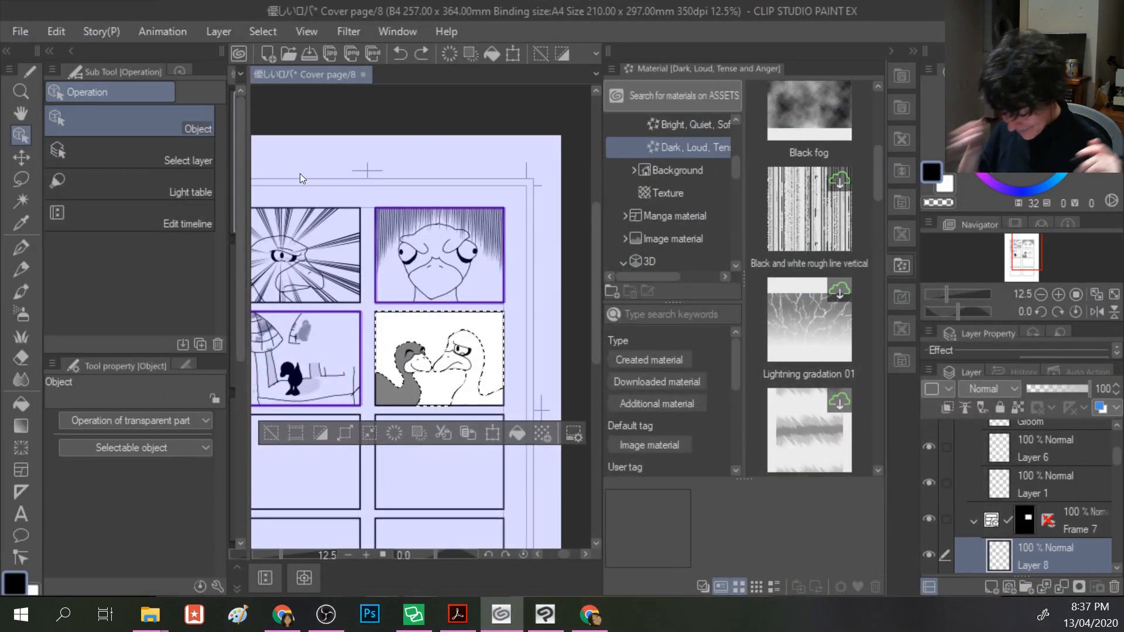
{"action": "left_click_drag", "start_coordinate": [819, 328], "coordinate": [451, 321]}
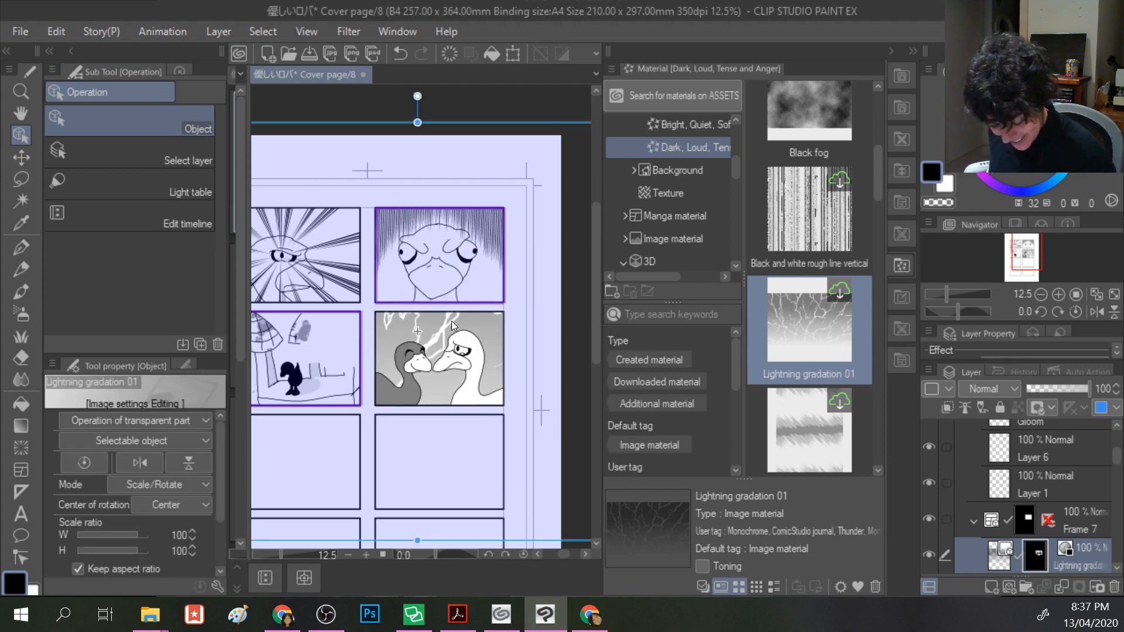
{"action": "left_click_drag", "start_coordinate": [414, 122], "coordinate": [393, 235]}
{"action": "left_click_drag", "start_coordinate": [580, 199], "coordinate": [459, 279]}
{"action": "left_click_drag", "start_coordinate": [408, 325], "coordinate": [452, 328]}
{"action": "left_click_drag", "start_coordinate": [505, 277], "coordinate": [478, 327]}
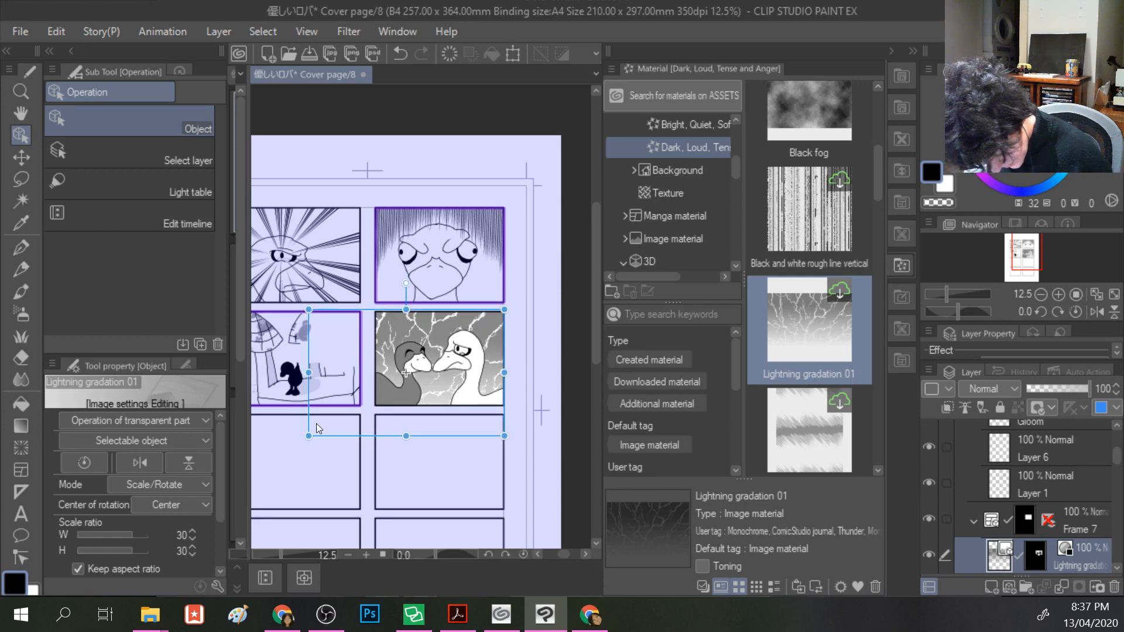
- Scale the lightning gradation to 20 to match the panel's width and shift it upward behind the two ducks
{"action": "left_click_drag", "start_coordinate": [308, 435], "coordinate": [373, 416]}
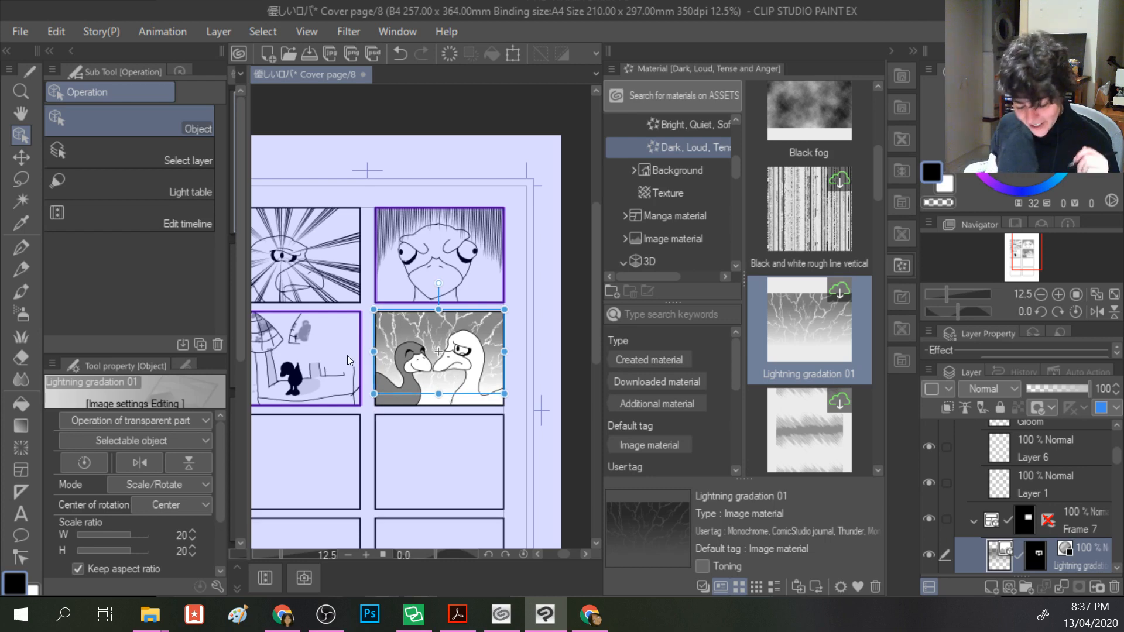
{"action": "mouse_move", "coordinate": [436, 397]}
{"action": "left_mouse_down"}
{"action": "mouse_move", "coordinate": [438, 438]}
{"action": "mouse_move", "coordinate": [438, 394]}
{"action": "left_mouse_up"}
{"action": "mouse_move", "coordinate": [423, 337]}
{"action": "left_mouse_down"}
{"action": "mouse_move", "coordinate": [432, 308]}
{"action": "mouse_move", "coordinate": [434, 319]}
{"action": "left_mouse_up"}
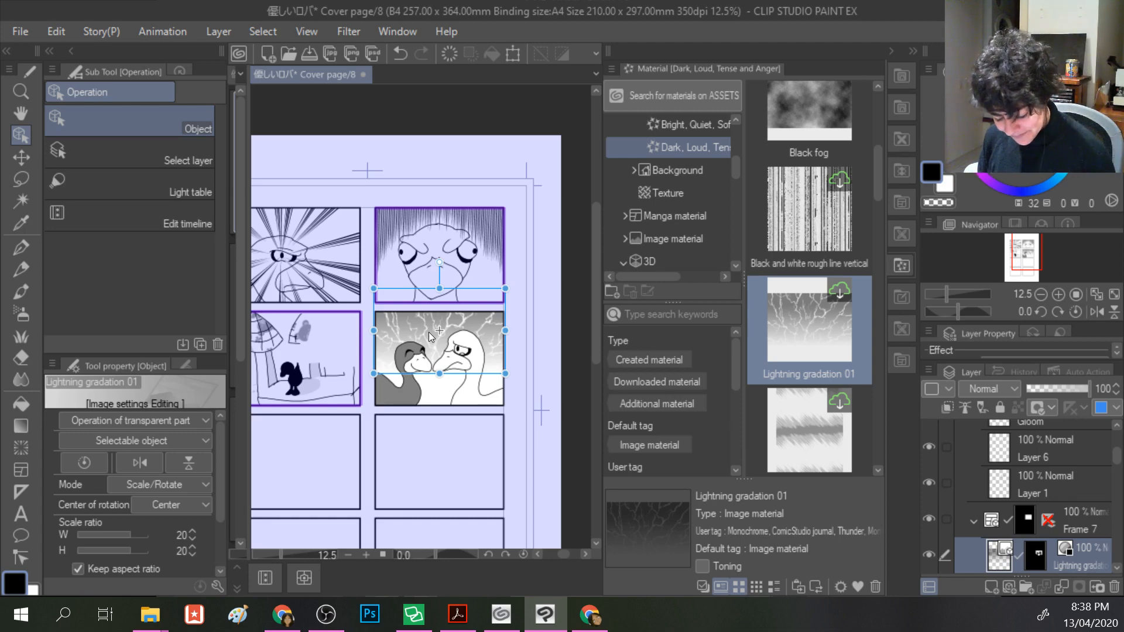
{"action": "left_click", "coordinate": [432, 438]}
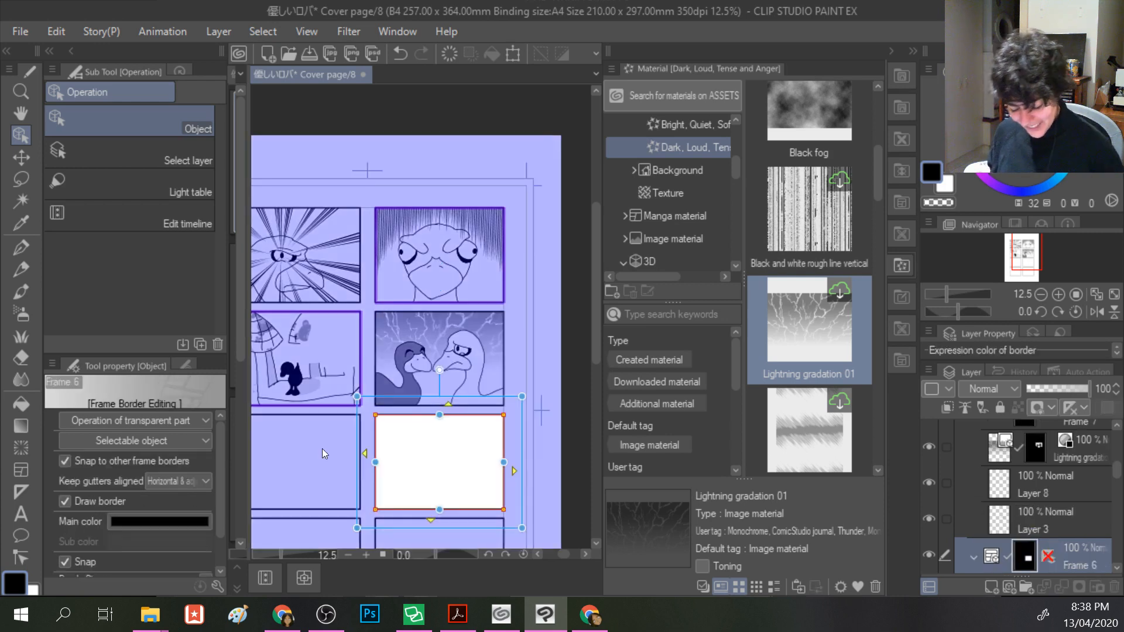
{"action": "left_click", "coordinate": [306, 457]}
{"action": "left_click_drag", "start_coordinate": [312, 372], "coordinate": [372, 370]}
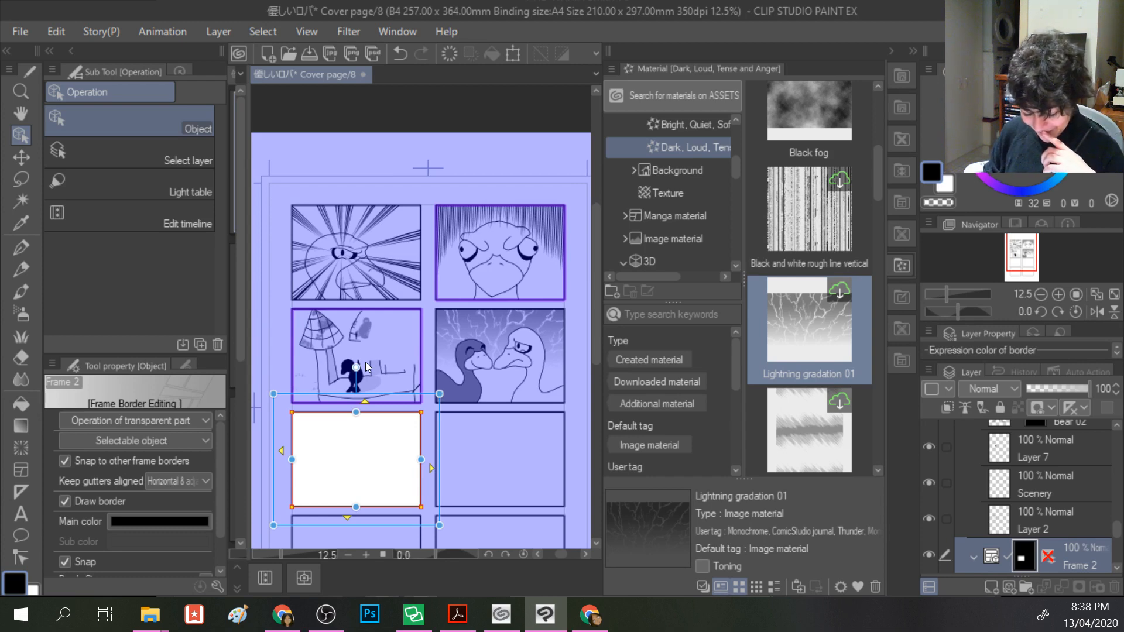
- Select the scattered saturated lines around the bird's eye, try enlarging their central ellipse, and undo the resize
{"action": "scroll", "coordinate": [331, 258], "scroll_direction": "up", "scroll_amount": 5}
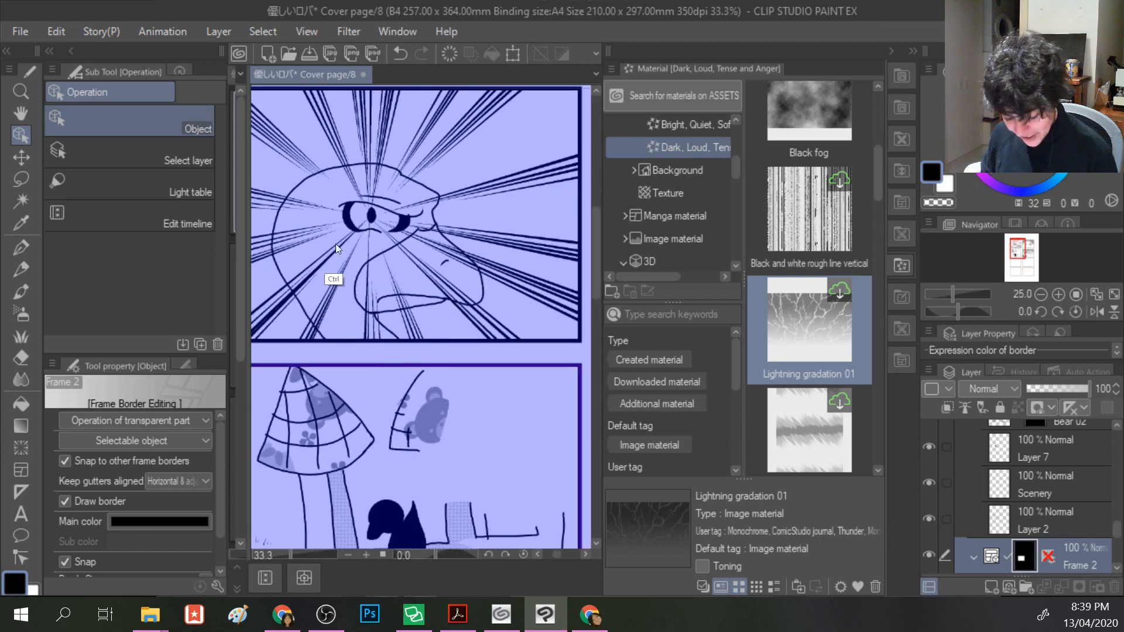
{"action": "left_click", "coordinate": [291, 222]}
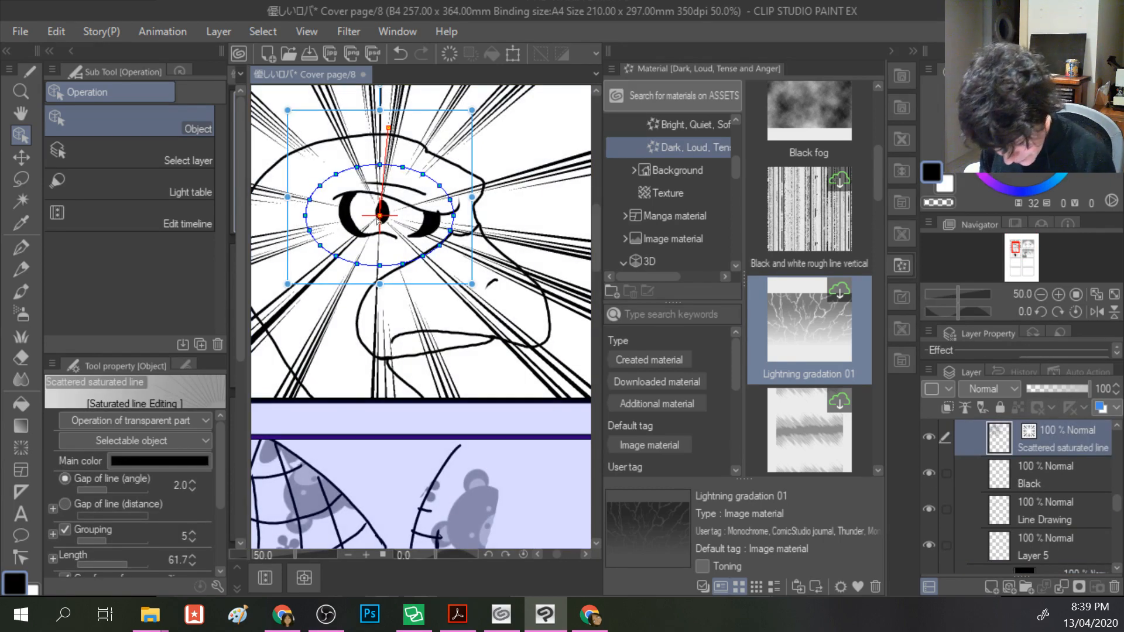
{"action": "left_click_drag", "start_coordinate": [287, 284], "coordinate": [268, 301]}
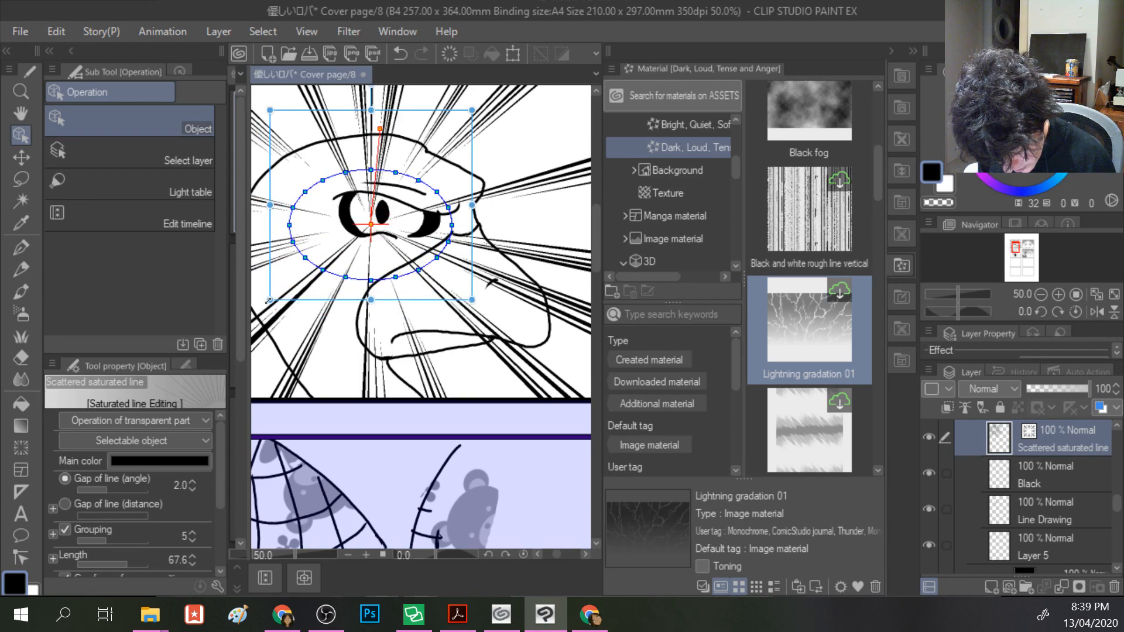
{"action": "key", "text": "ctrl+z"}
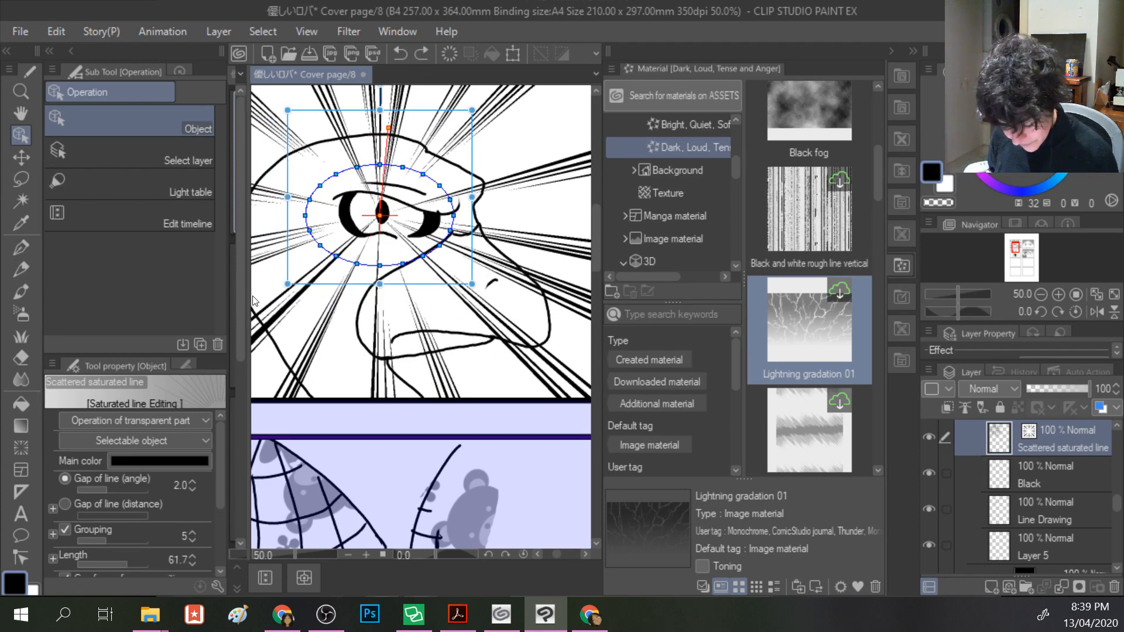
- Activate the Hard eraser, add a layer mask to the Scattered saturated line layer, and save the file
{"action": "left_click", "coordinate": [21, 357]}
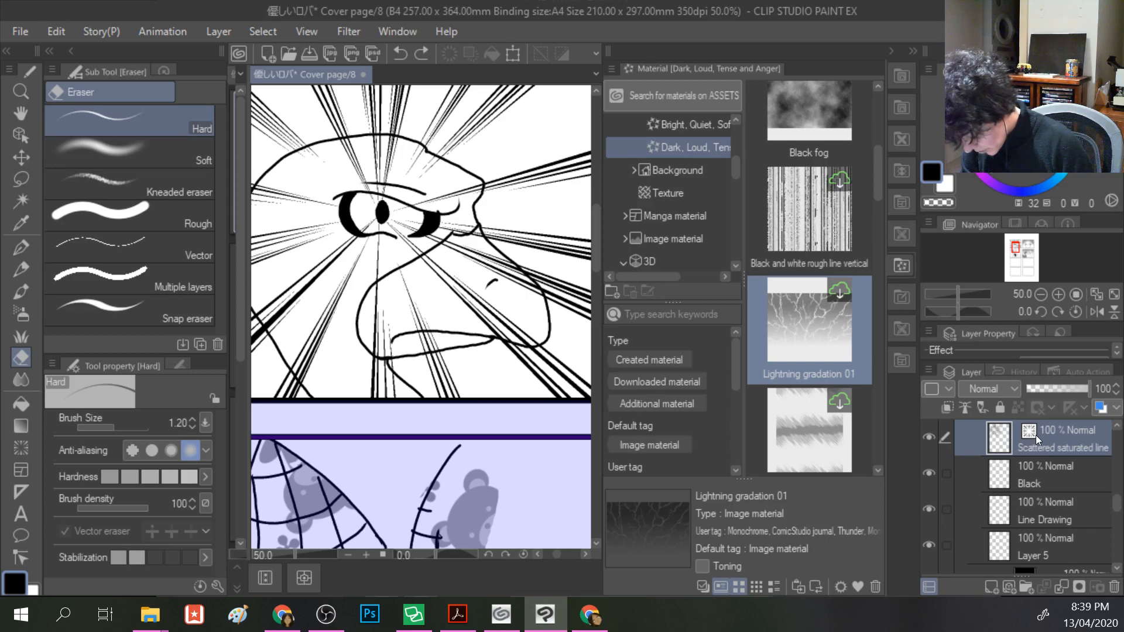
{"action": "left_click", "coordinate": [1076, 584]}
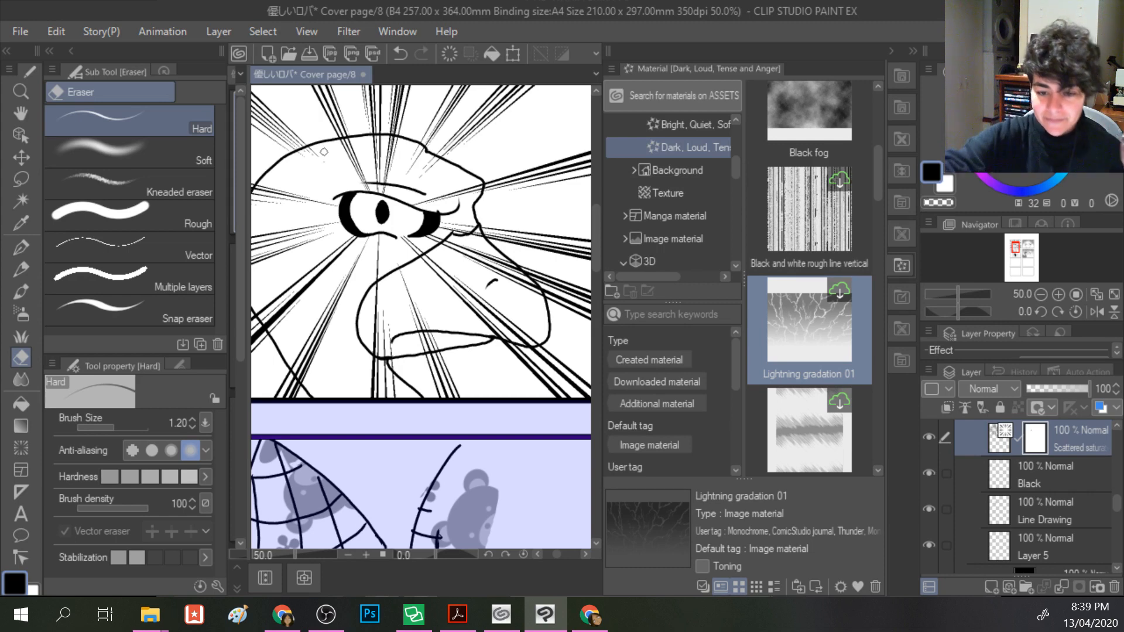
{"action": "key", "text": "ctrl+s"}
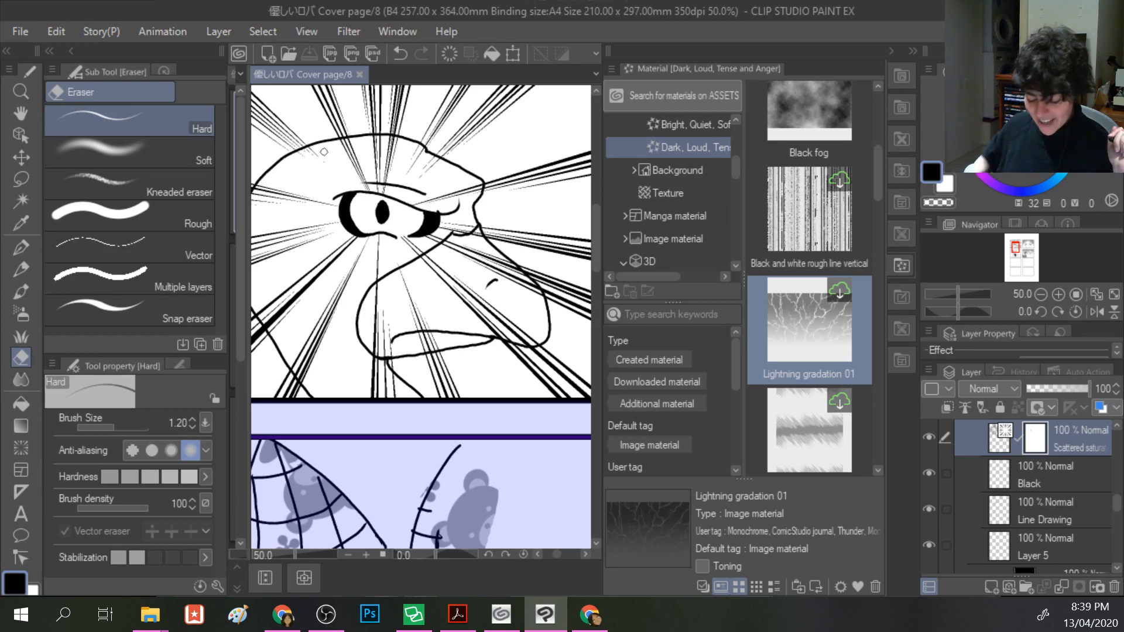
{"action": "scroll", "coordinate": [338, 87], "scroll_direction": "up", "scroll_amount": 2}
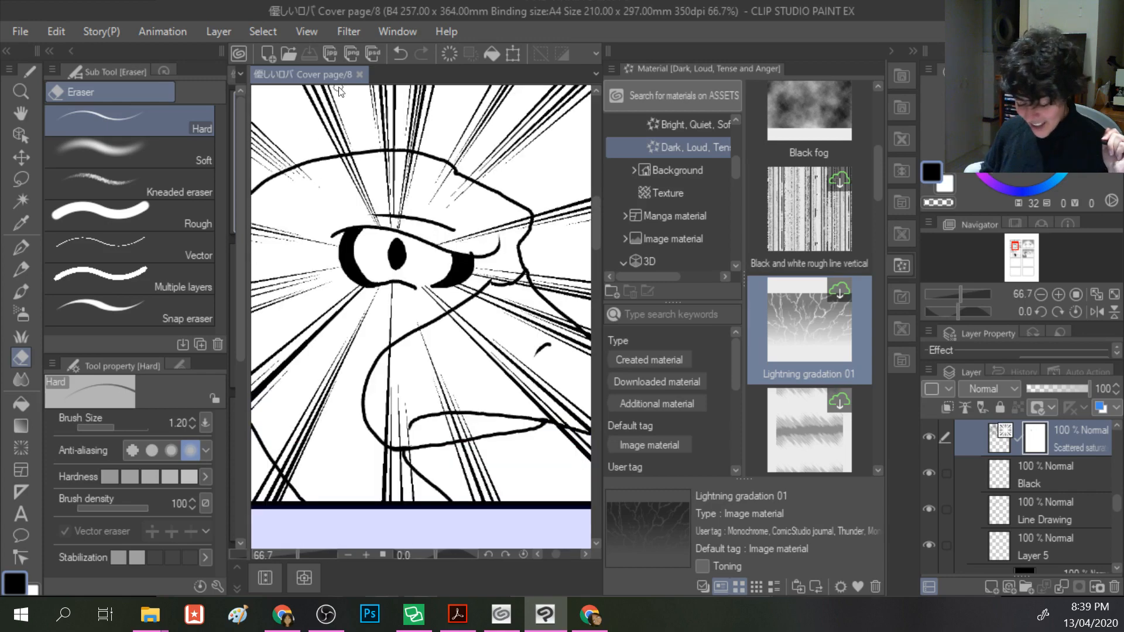
{"action": "scroll", "coordinate": [339, 87], "scroll_direction": "down", "scroll_amount": 2}
{"action": "scroll", "coordinate": [338, 87], "scroll_direction": "down", "scroll_amount": 2}
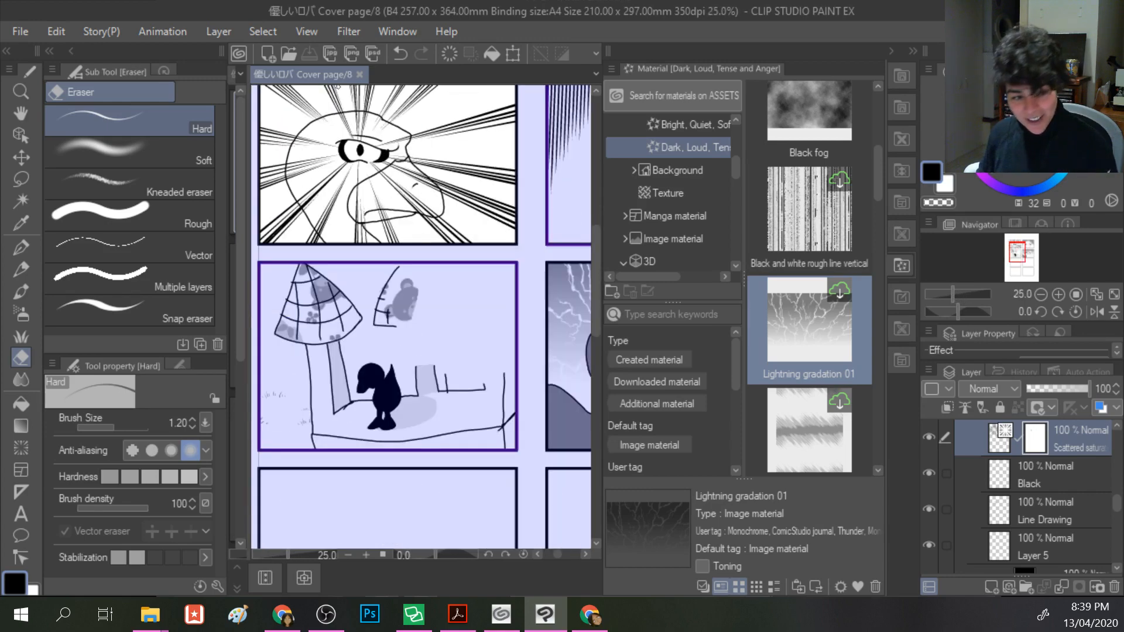
{"action": "left_click", "coordinate": [502, 614]}
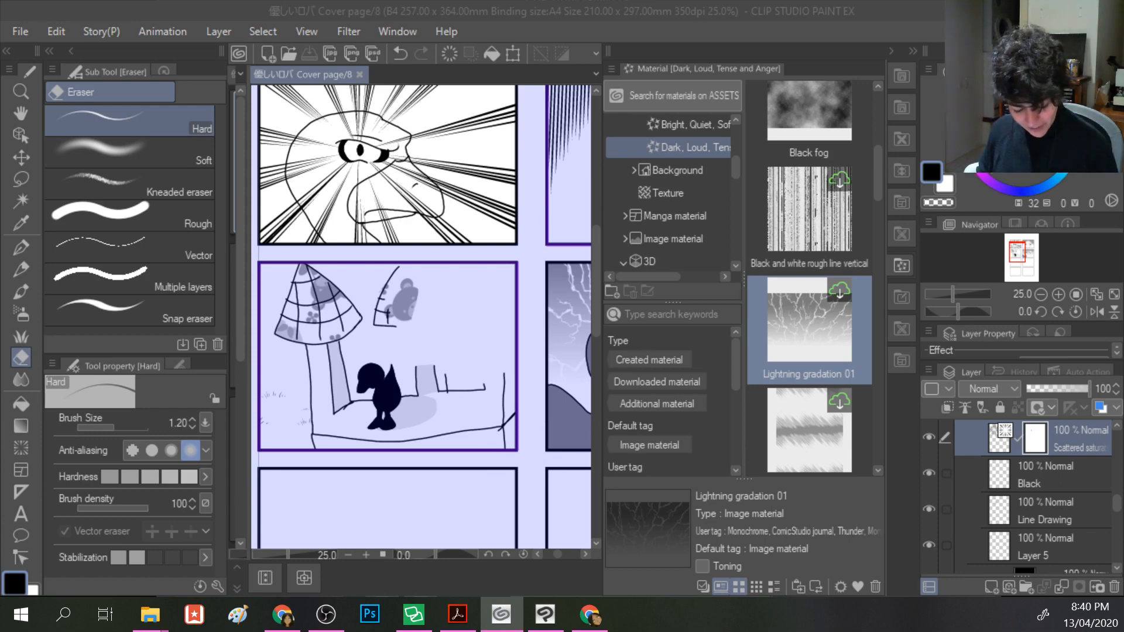
- Activate the Text tool and collapse the Material palette to widen the canvas area around the four drawn panels
{"action": "left_click", "coordinate": [21, 514]}
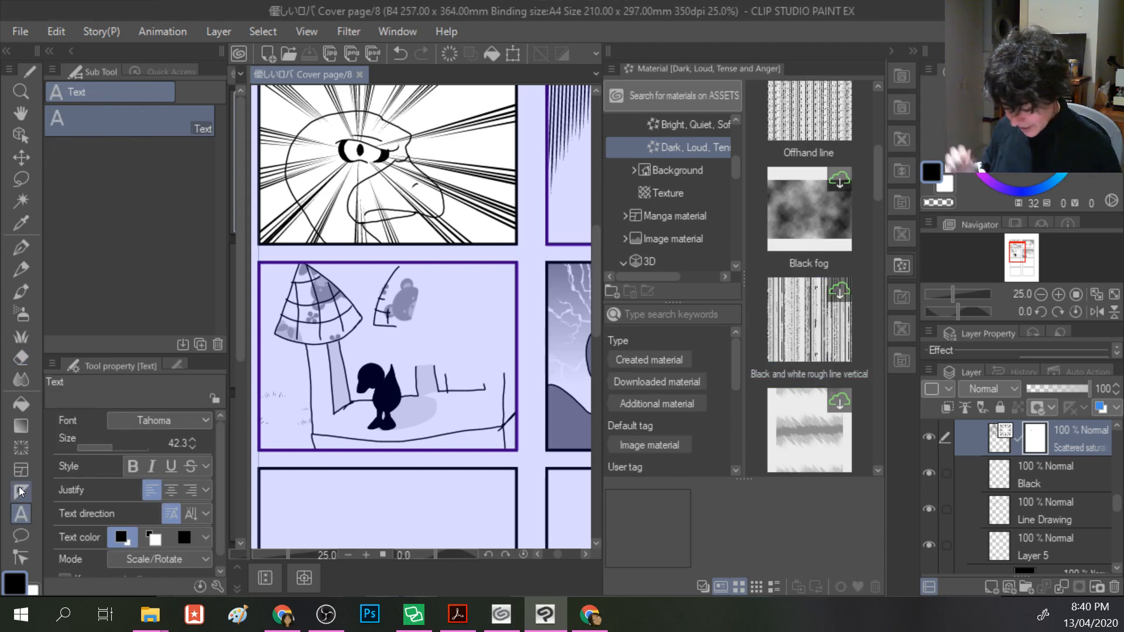
{"action": "left_click", "coordinate": [909, 51]}
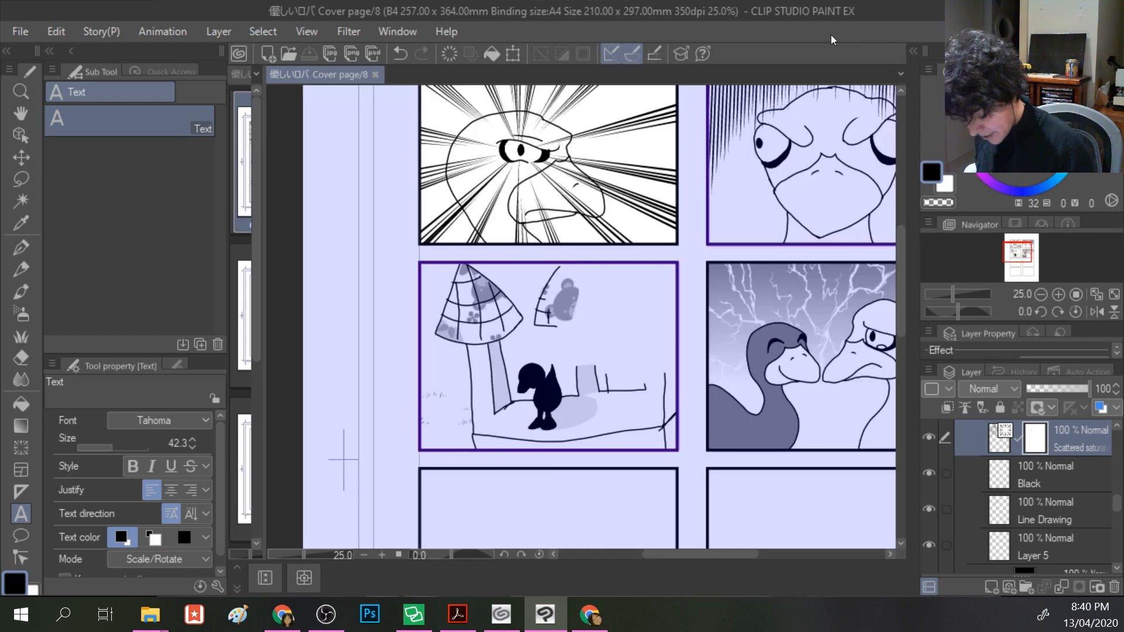
{"action": "left_click_drag", "start_coordinate": [676, 557], "coordinate": [687, 554]}
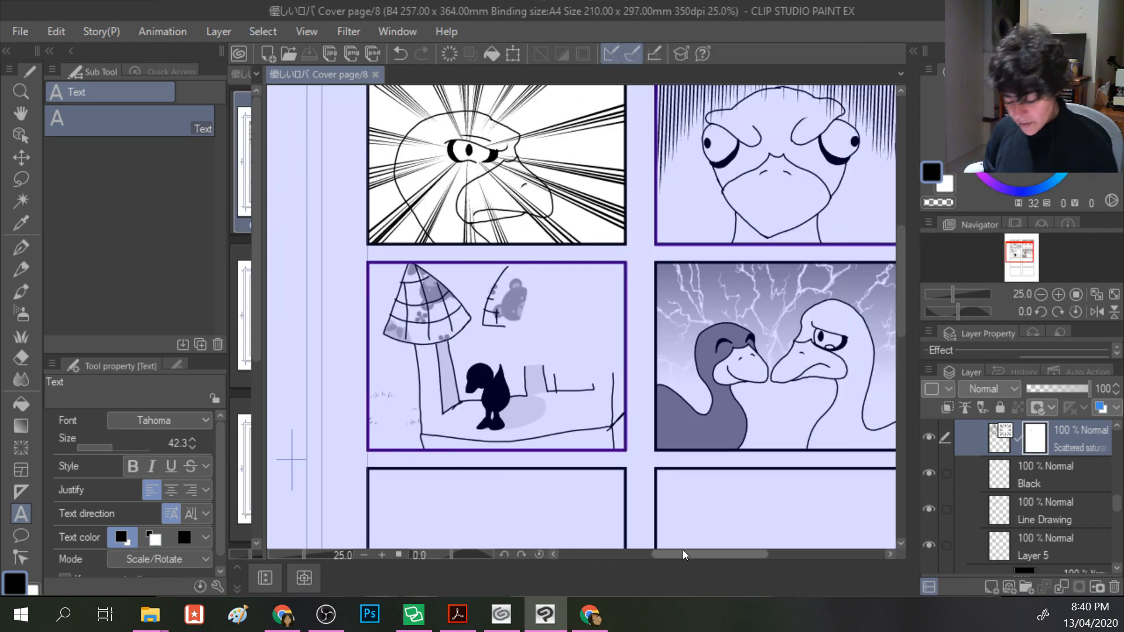
- Turn on the visibility of the Sketch layer to show the lettering guides in the upper panels
{"action": "left_click_drag", "start_coordinate": [901, 267], "coordinate": [904, 241]}
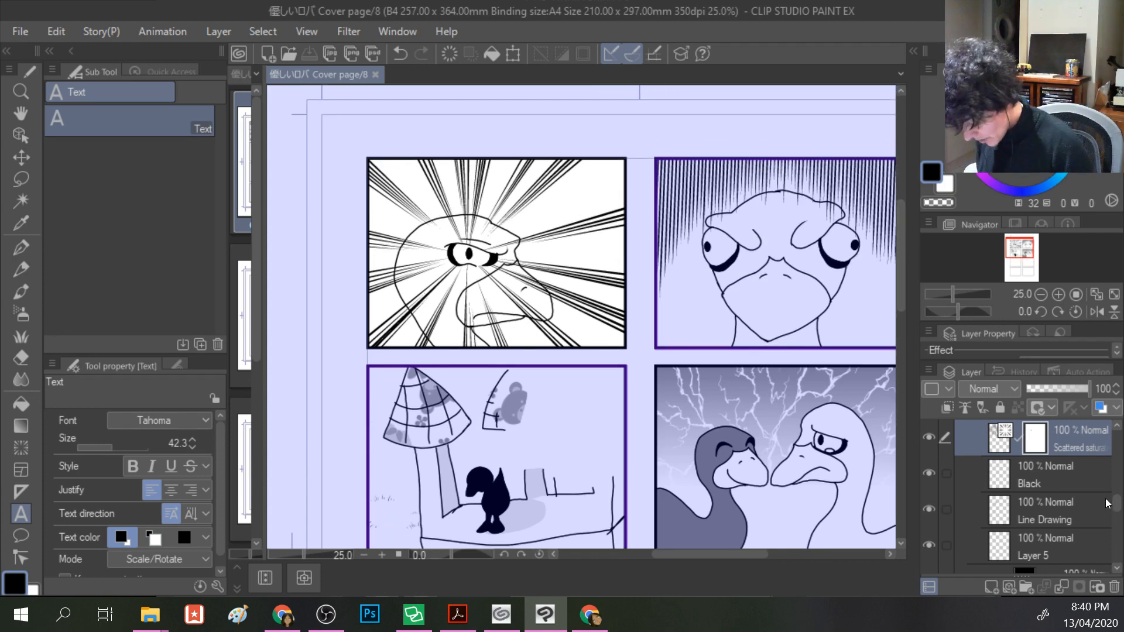
{"action": "scroll", "coordinate": [957, 542], "scroll_direction": "down", "scroll_amount": 5}
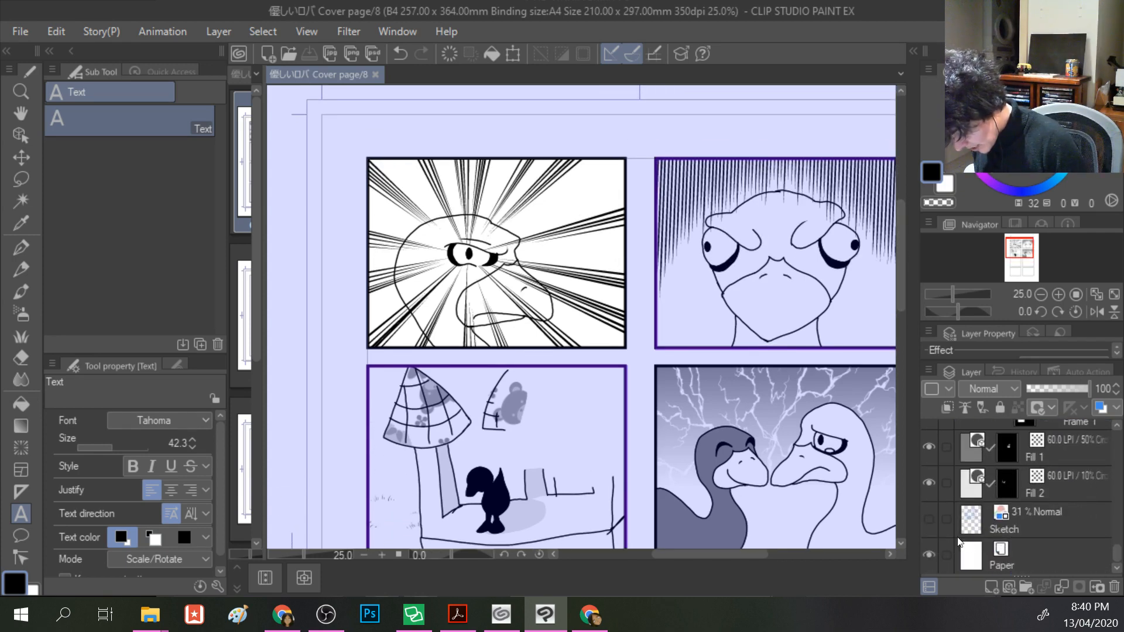
{"action": "left_click", "coordinate": [929, 519]}
{"action": "left_click_drag", "start_coordinate": [901, 255], "coordinate": [902, 240]}
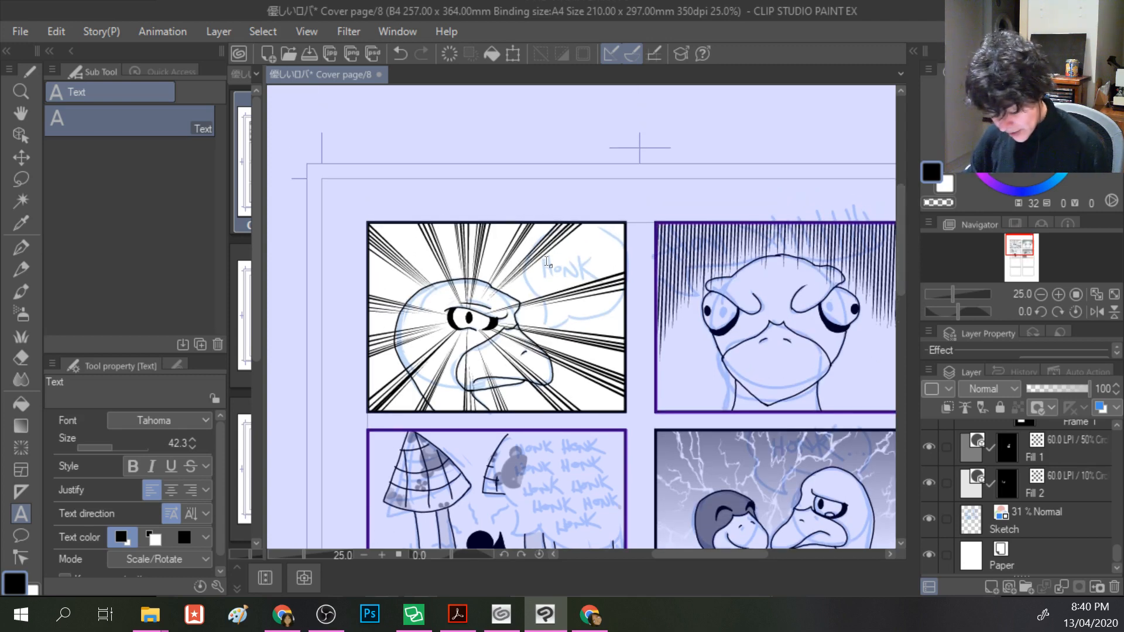
- Enter the text "Honk." beside the bird's head in the first panel, over the sketched lettering
{"action": "left_click", "coordinate": [545, 269]}
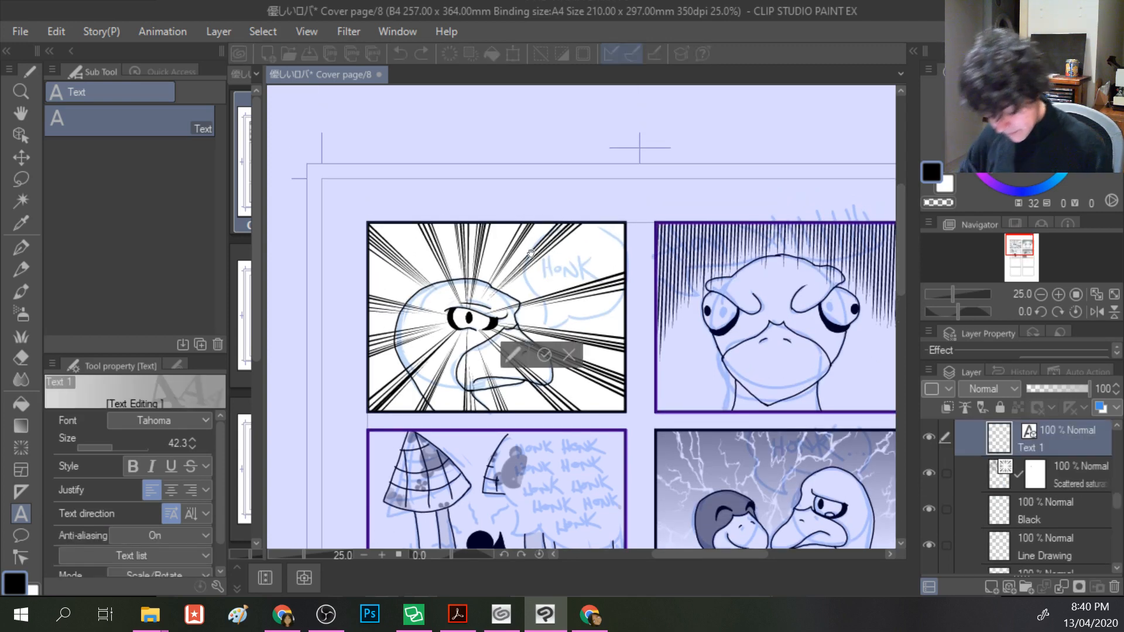
{"action": "type", "text": "Honk"}
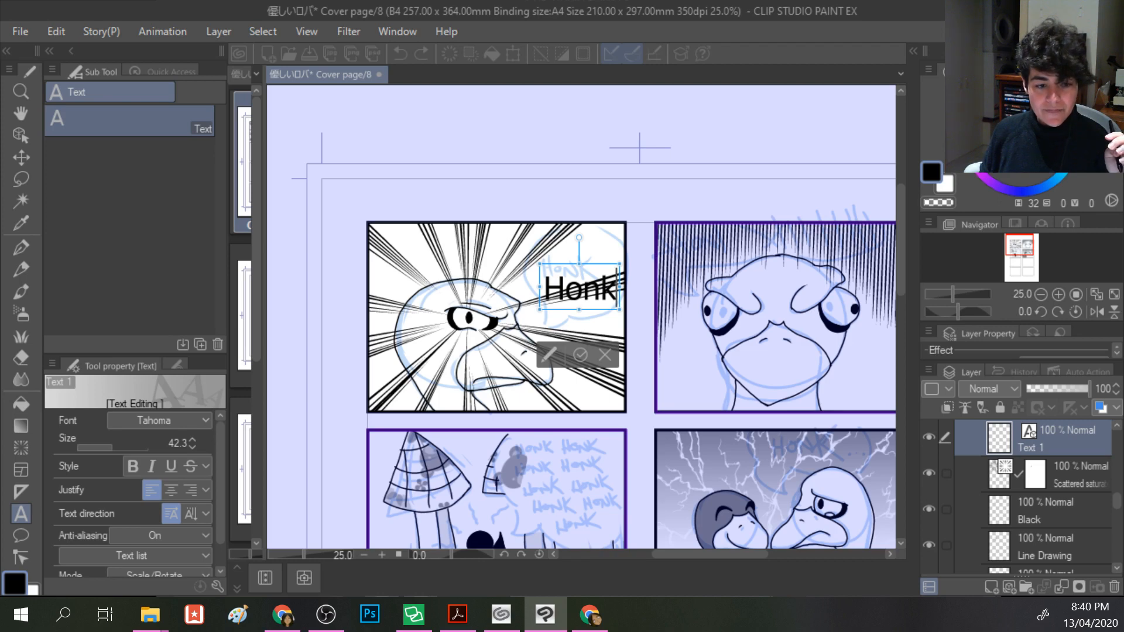
{"action": "type", "text": "."}
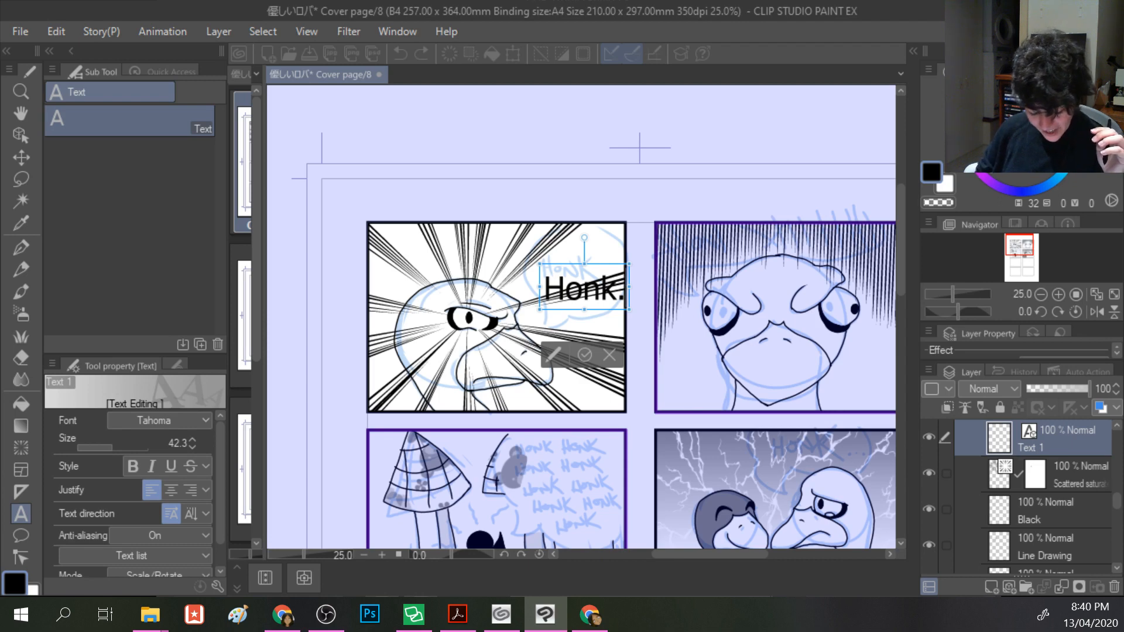
- Try to change the font of the first panel's text to Papyrus
{"action": "left_click", "coordinate": [171, 420]}
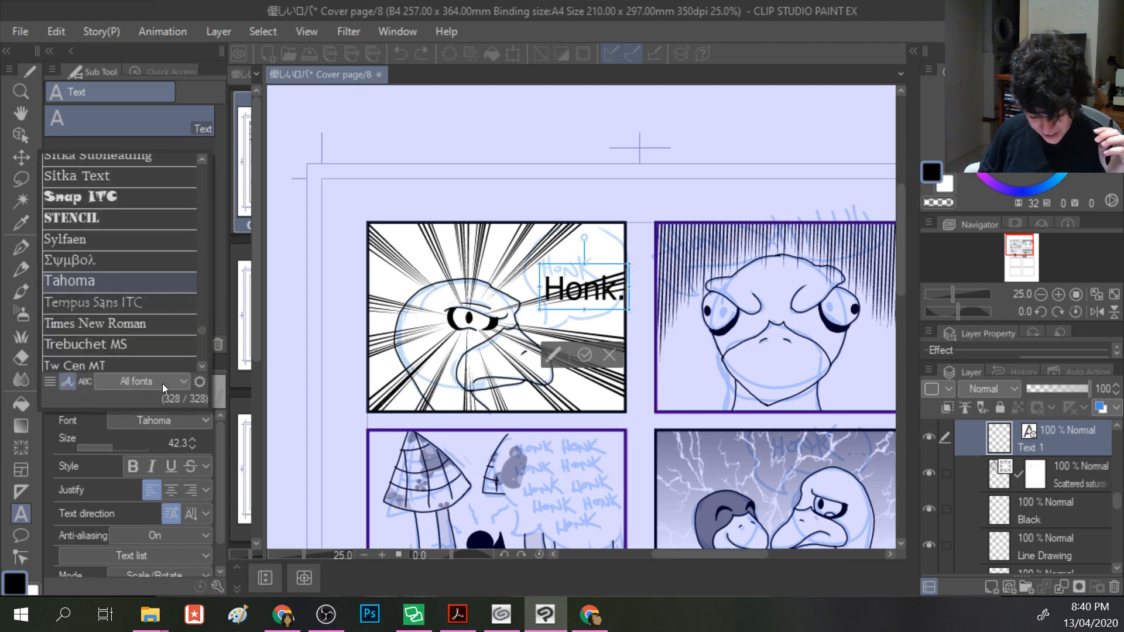
{"action": "scroll", "coordinate": [118, 208], "scroll_direction": "up", "scroll_amount": 4}
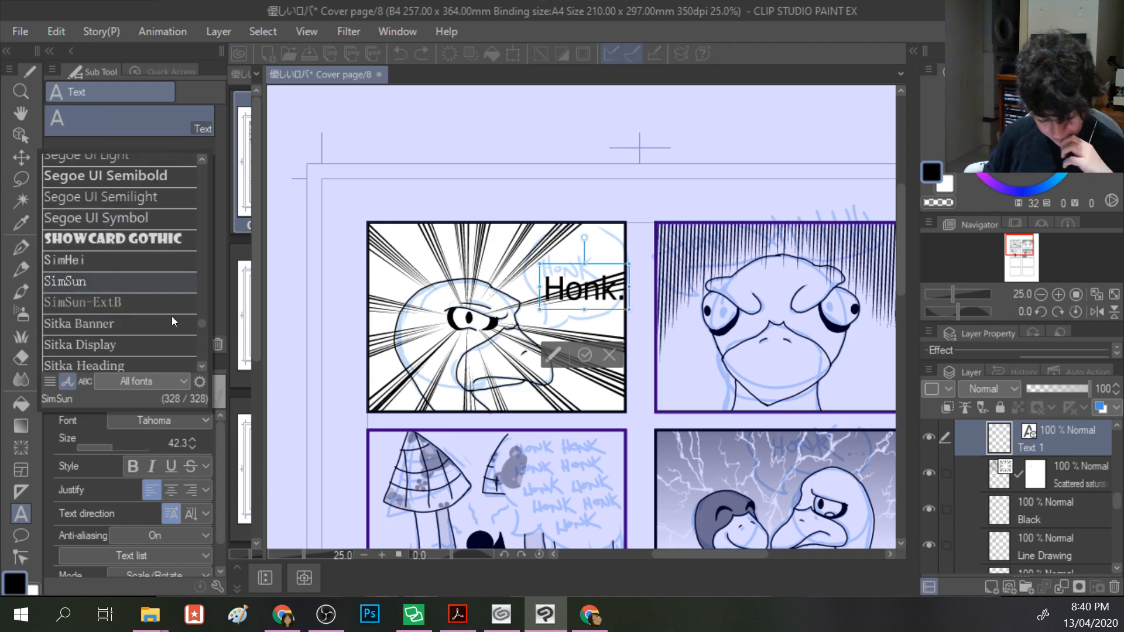
{"action": "scroll", "coordinate": [201, 357], "scroll_direction": "up", "scroll_amount": 8}
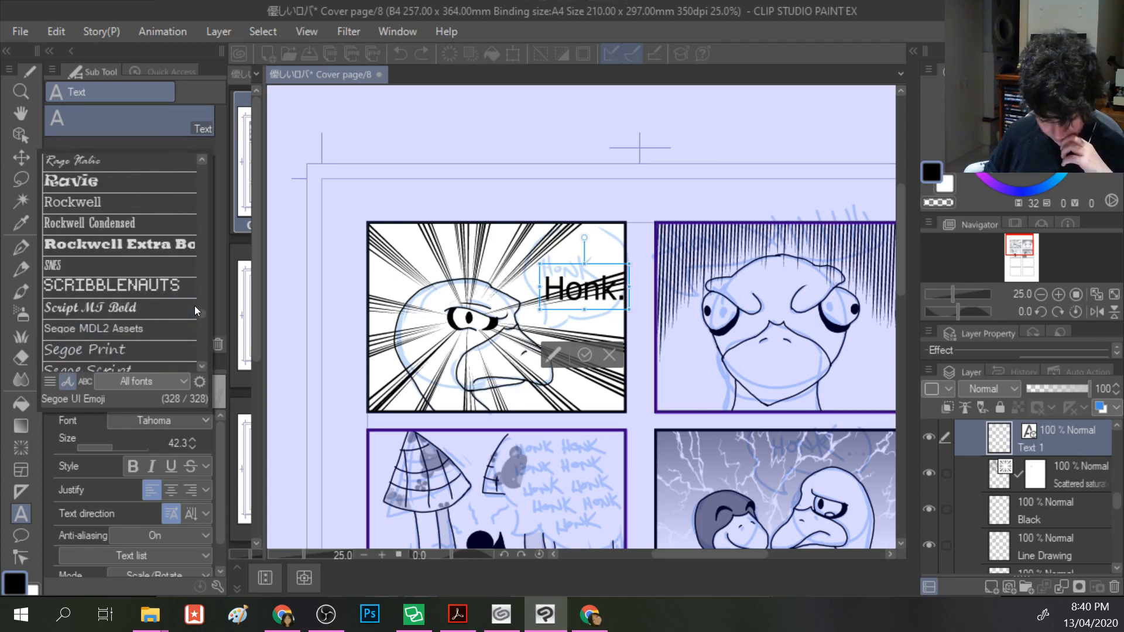
{"action": "scroll", "coordinate": [108, 329], "scroll_direction": "up", "scroll_amount": 3}
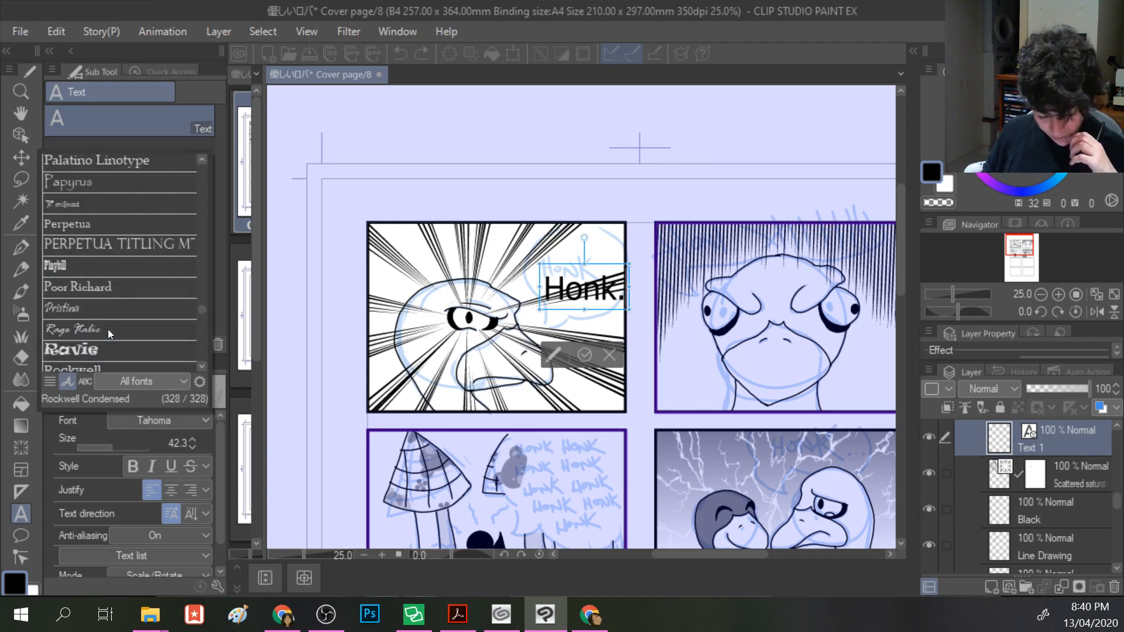
{"action": "left_click", "coordinate": [75, 182]}
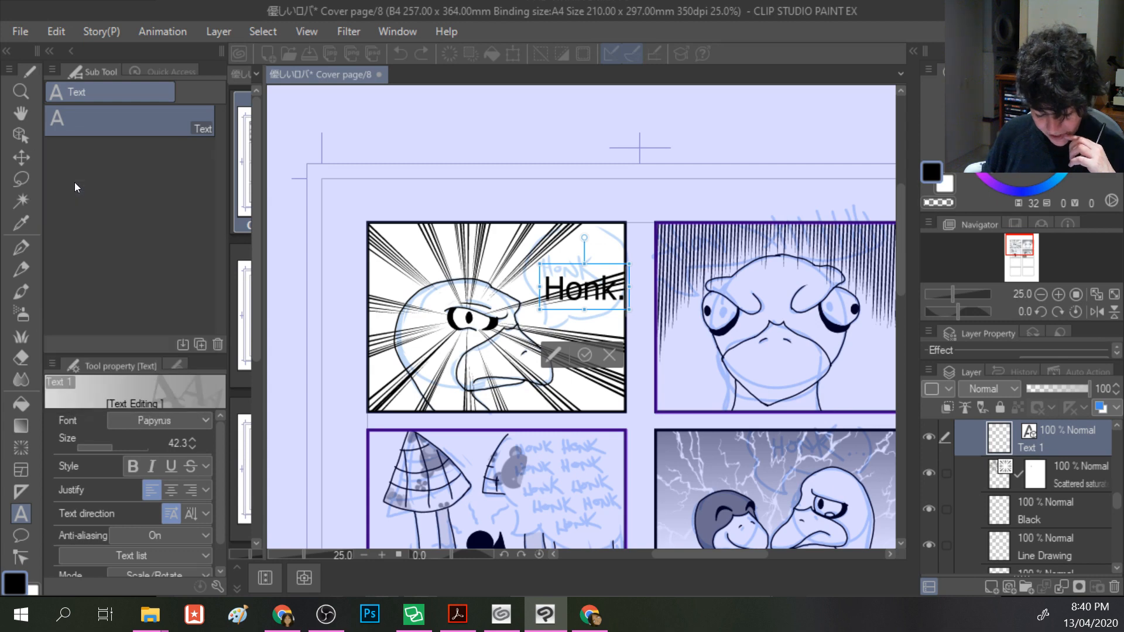
- Select all of the first panel's "Honk." text, set its font to Papyrus, and commit the text
{"action": "left_click", "coordinate": [558, 289]}
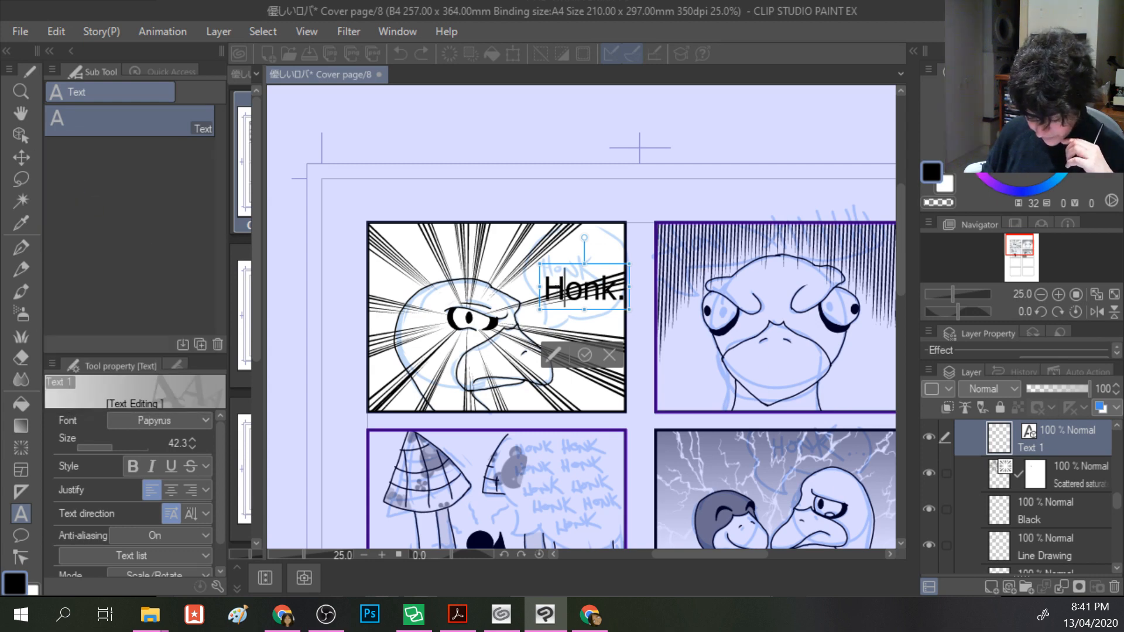
{"action": "key", "text": "ctrl+a"}
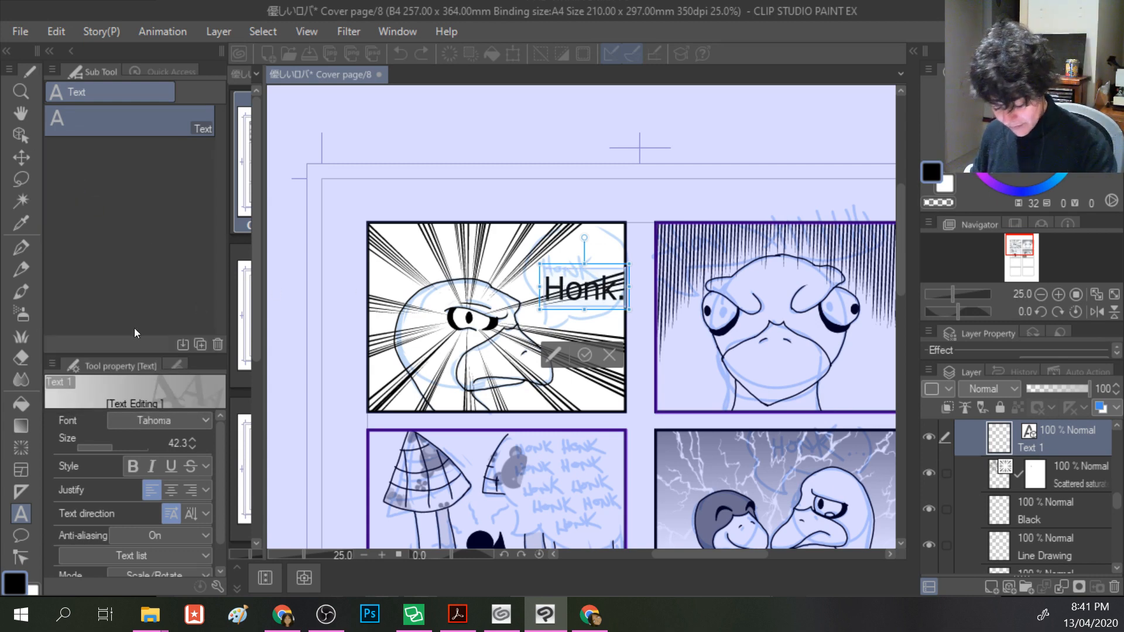
{"action": "left_click", "coordinate": [177, 420]}
{"action": "scroll", "coordinate": [171, 302], "scroll_direction": "up", "scroll_amount": 5}
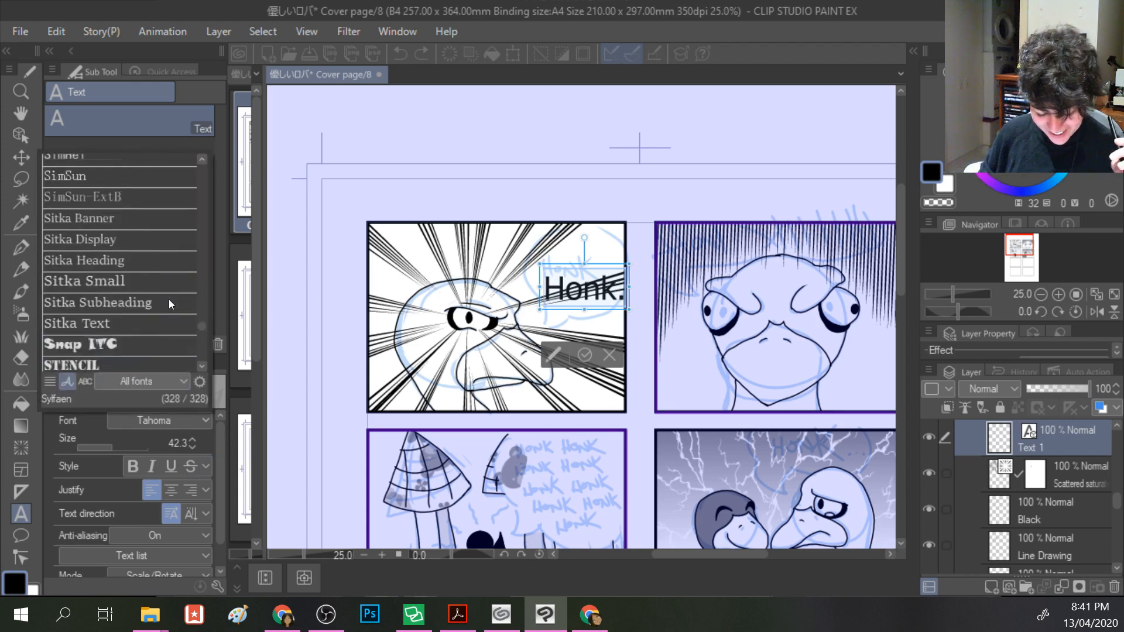
{"action": "scroll", "coordinate": [168, 300], "scroll_direction": "up", "scroll_amount": 7}
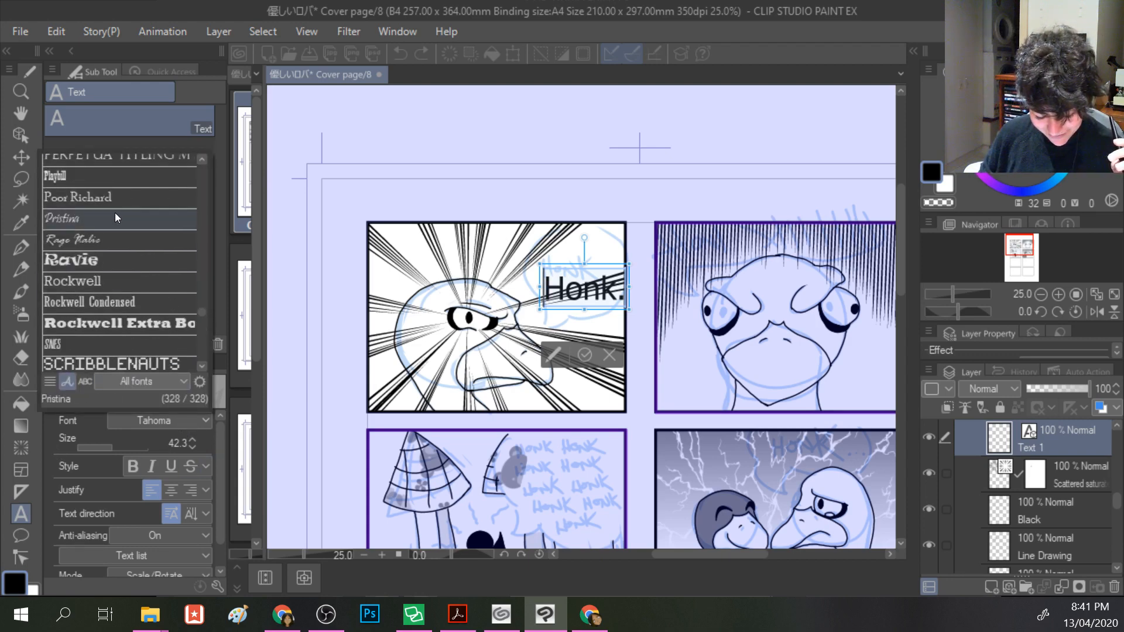
{"action": "scroll", "coordinate": [65, 177], "scroll_direction": "up", "scroll_amount": 2}
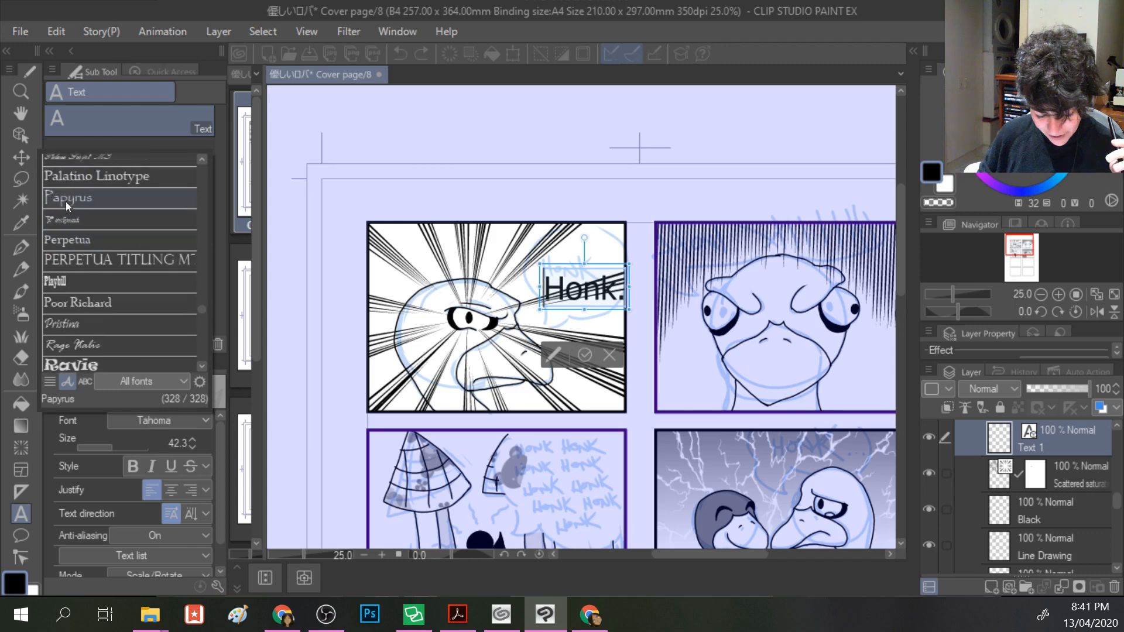
{"action": "left_click", "coordinate": [65, 201]}
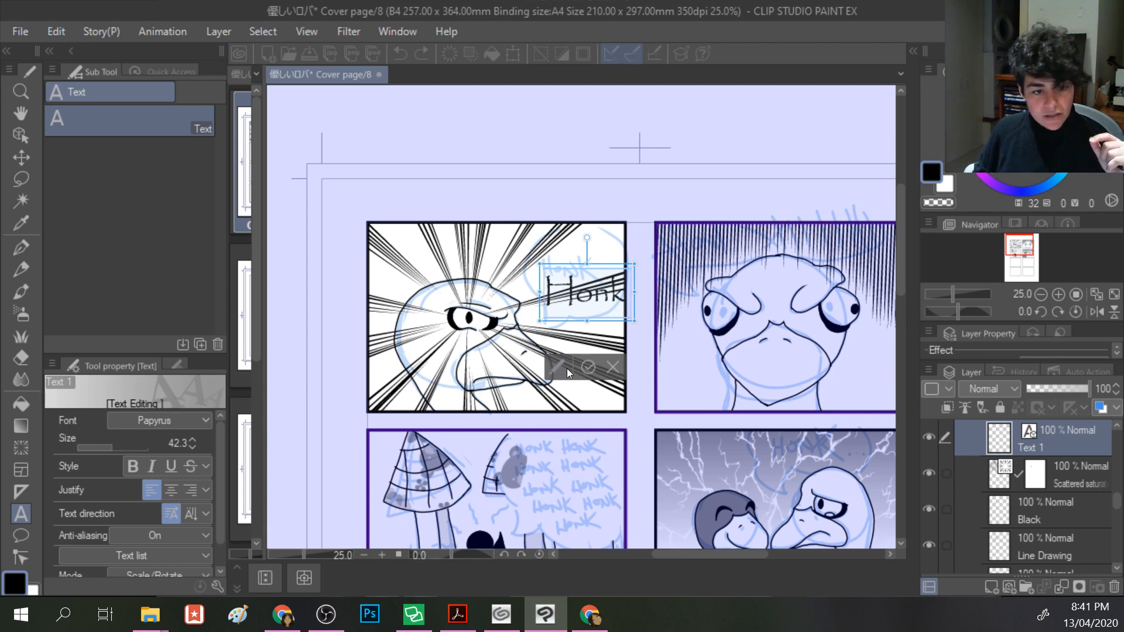
{"action": "left_click", "coordinate": [586, 368]}
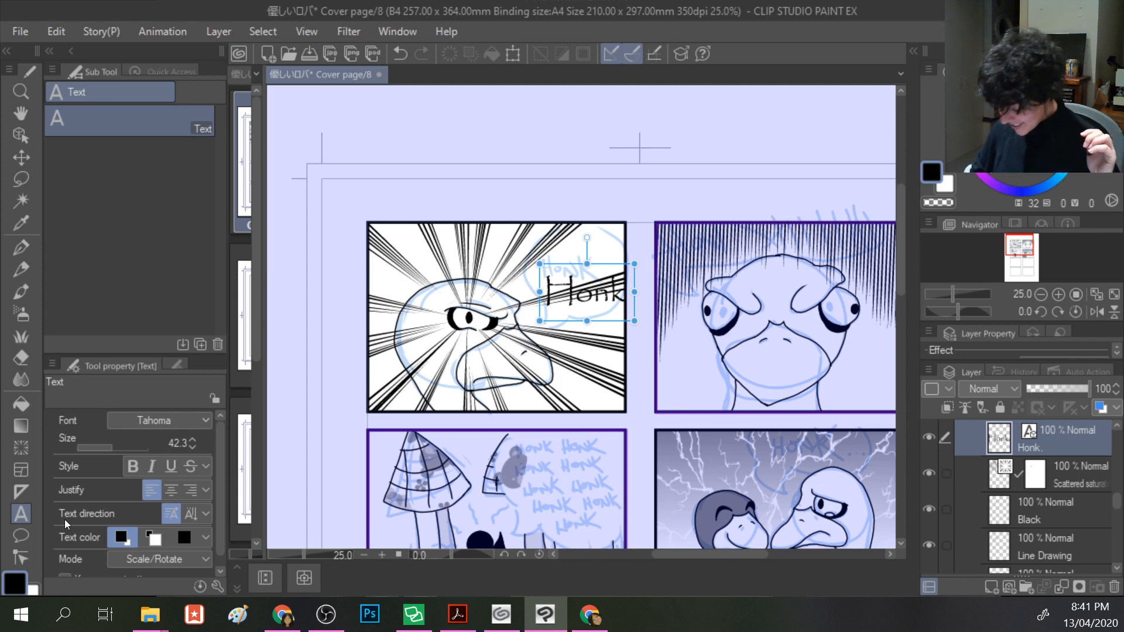
- Move the "Honk." text up and left so it fits inside the first panel's upper right corner
{"action": "scroll", "coordinate": [1052, 482], "scroll_direction": "up", "scroll_amount": 2}
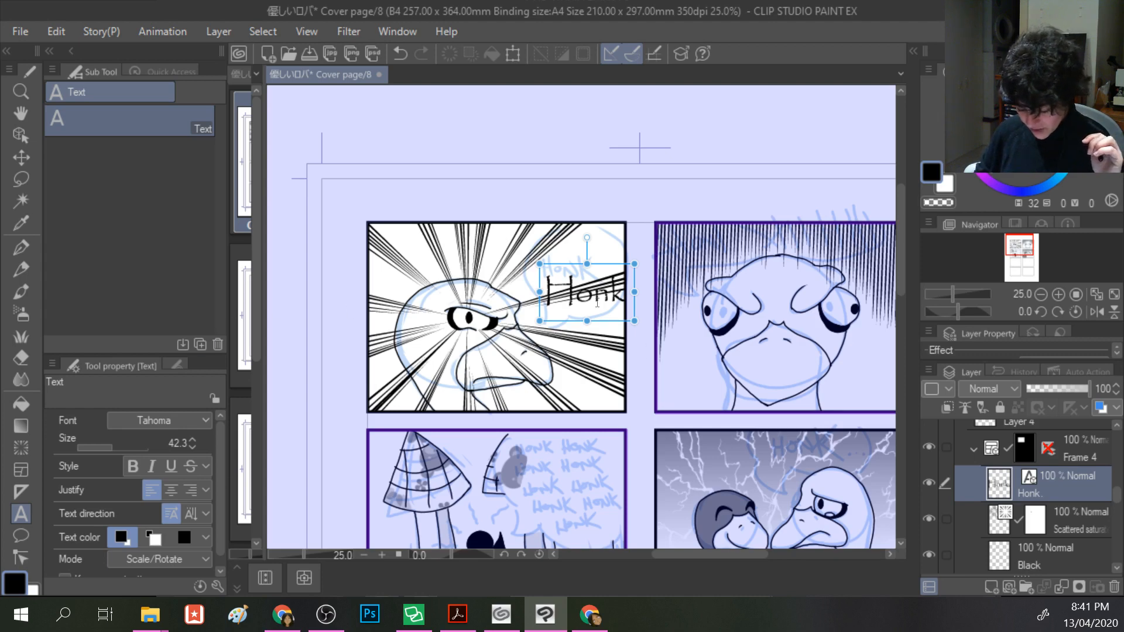
{"action": "type", "text": "."}
{"action": "left_click_drag", "start_coordinate": [577, 298], "coordinate": [568, 271]}
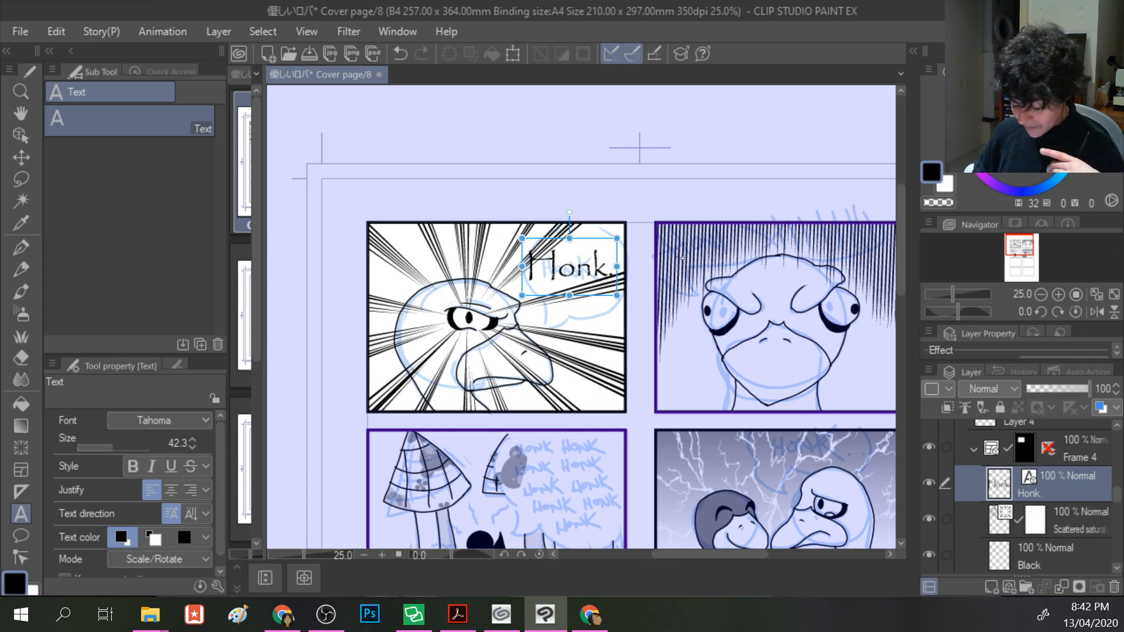
- Add a "Honk." text in Papyrus at the lower left of the front-facing bird's panel and shrink it to size 22.6
{"action": "left_click", "coordinate": [670, 389]}
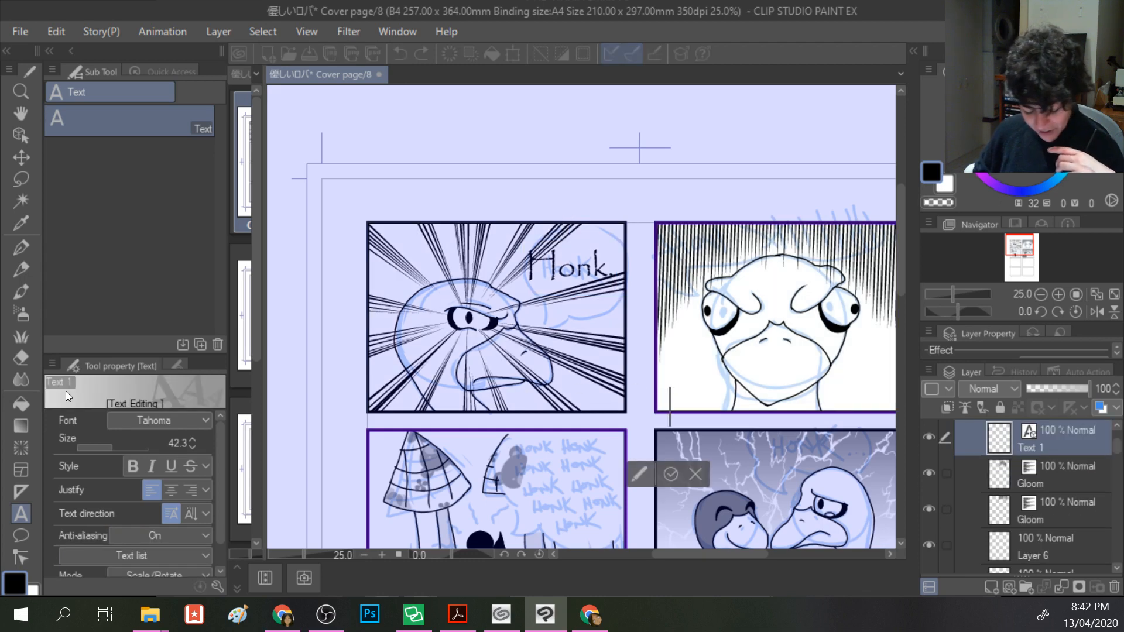
{"action": "left_click", "coordinate": [160, 417]}
{"action": "scroll", "coordinate": [143, 258], "scroll_direction": "up", "scroll_amount": 6}
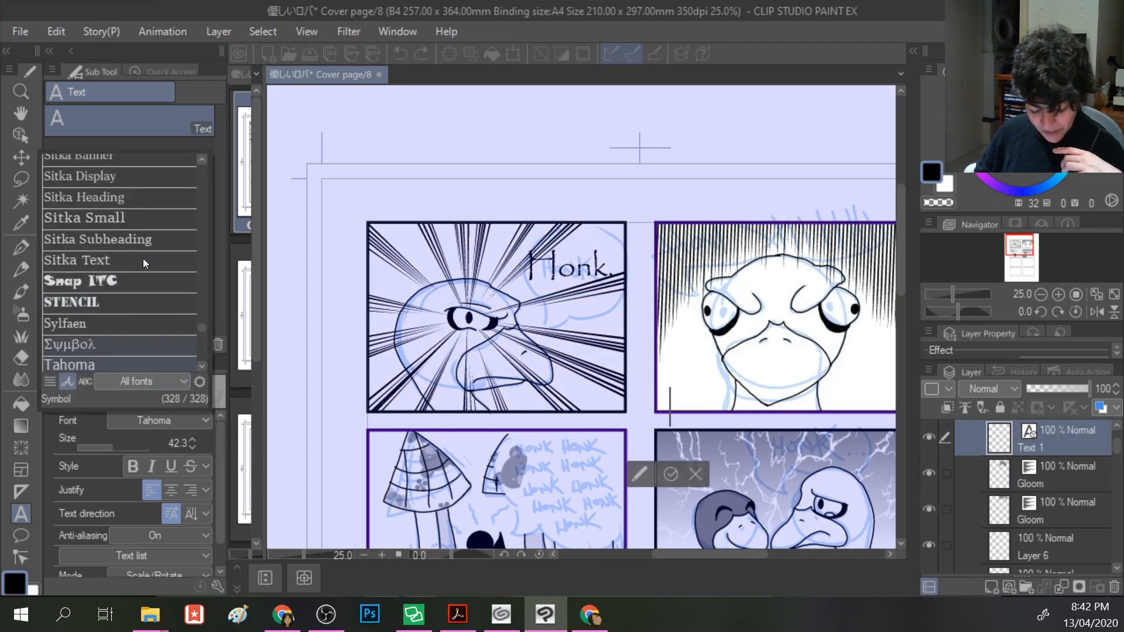
{"action": "scroll", "coordinate": [143, 258], "scroll_direction": "up", "scroll_amount": 10}
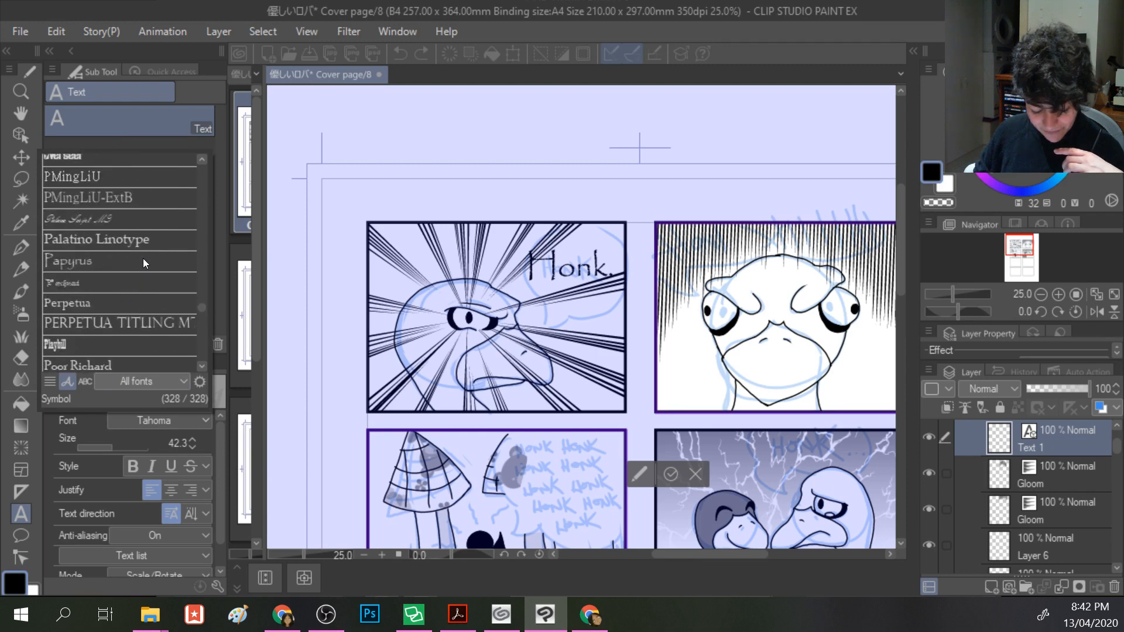
{"action": "scroll", "coordinate": [78, 240], "scroll_direction": "up", "scroll_amount": 2}
{"action": "scroll", "coordinate": [76, 242], "scroll_direction": "down", "scroll_amount": 2}
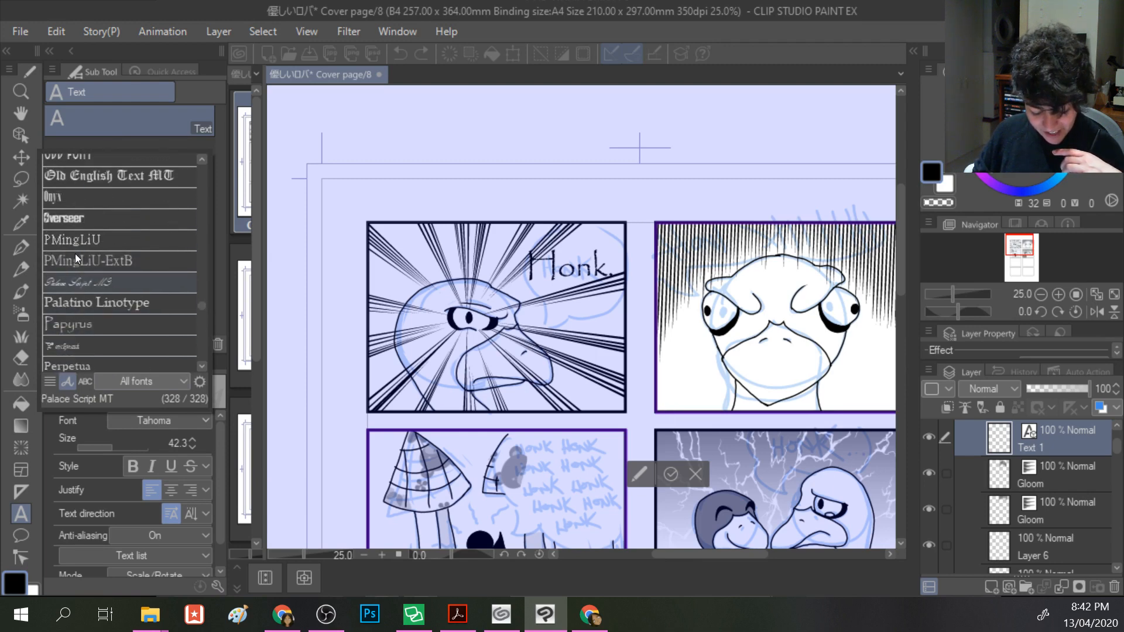
{"action": "left_click", "coordinate": [82, 324]}
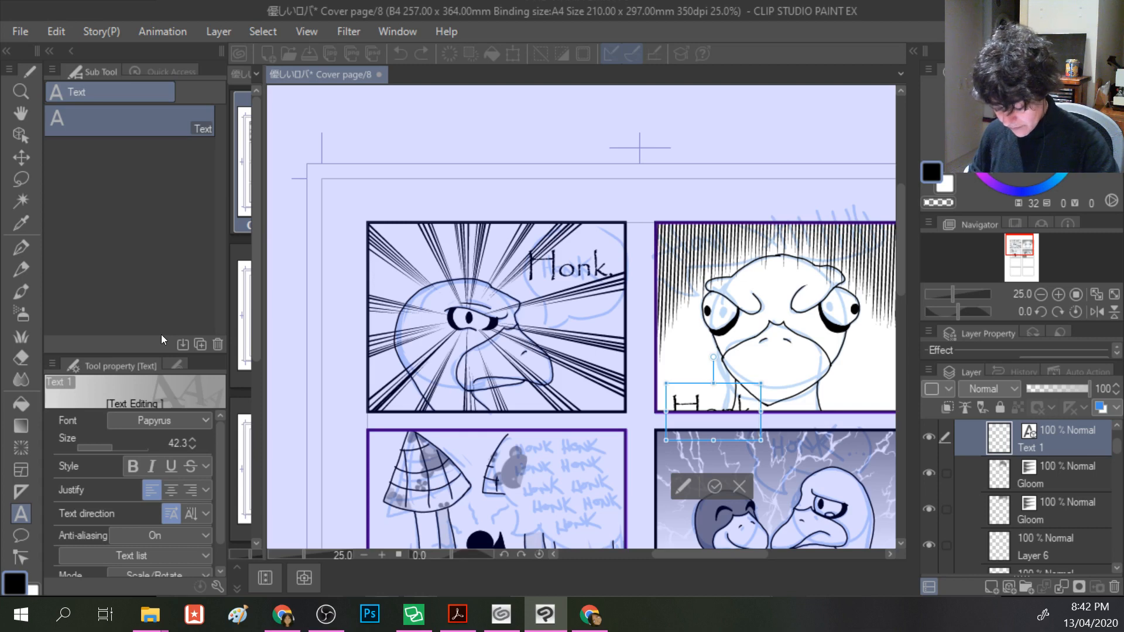
{"action": "left_click", "coordinate": [714, 487]}
{"action": "left_click_drag", "start_coordinate": [760, 384], "coordinate": [726, 372]}
{"action": "left_click", "coordinate": [706, 391]}
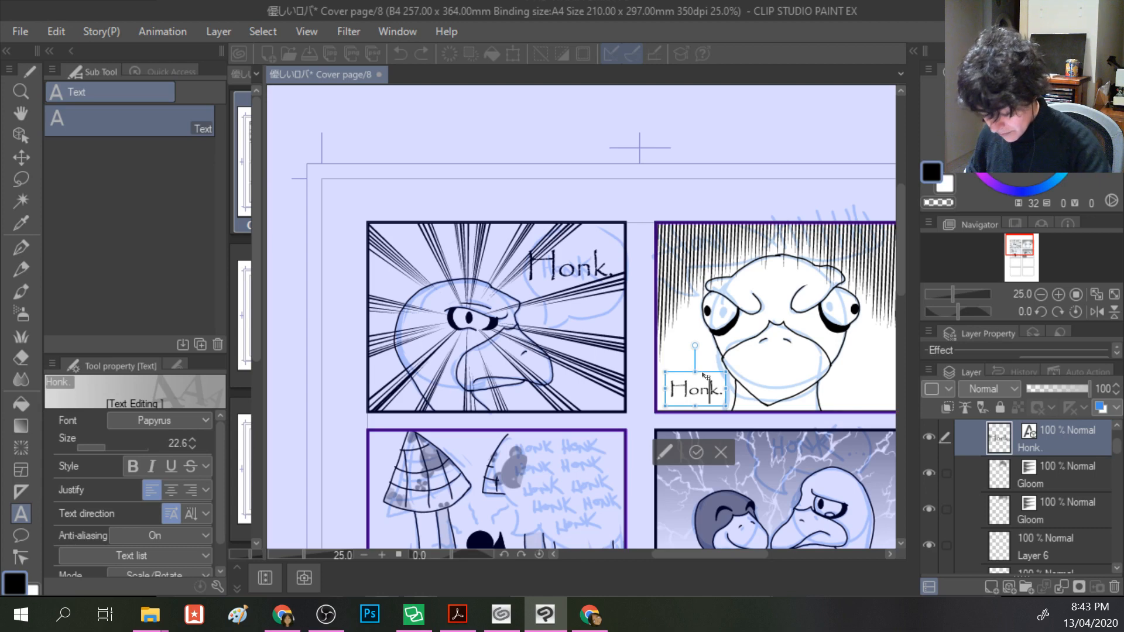
{"action": "key", "text": "ctrl+v"}
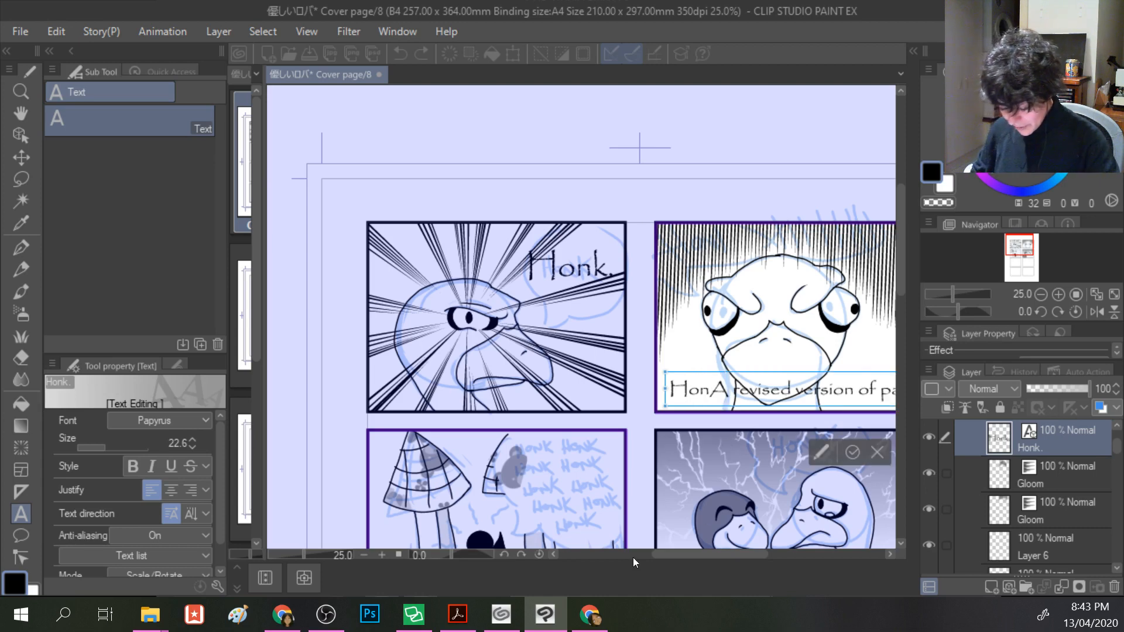
{"action": "left_click_drag", "start_coordinate": [693, 555], "coordinate": [704, 553]}
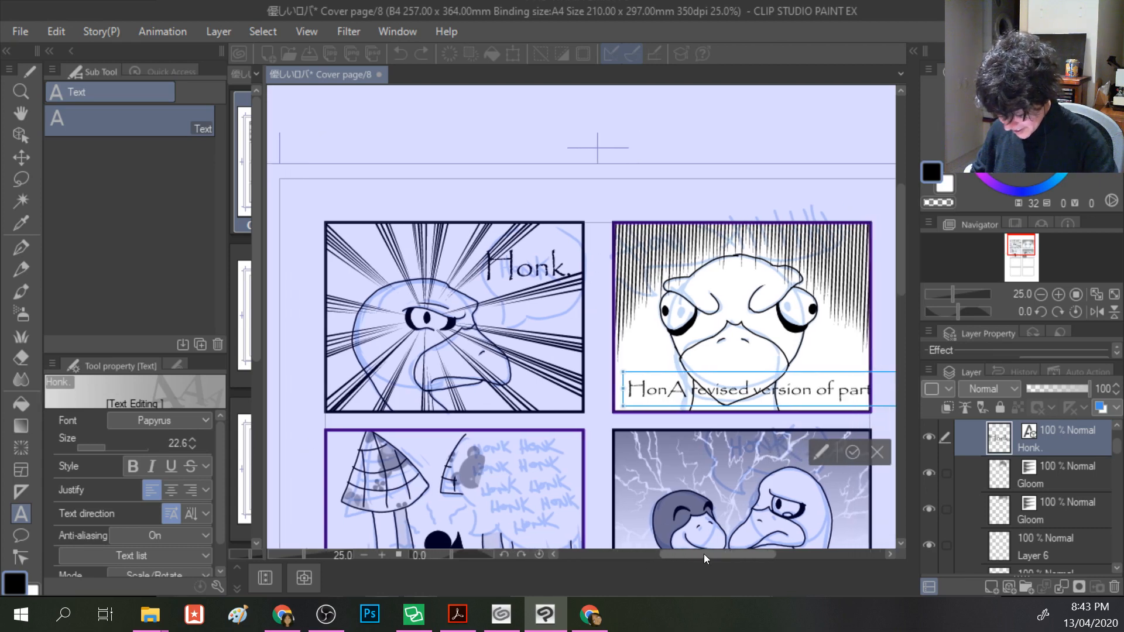
{"action": "key", "text": "ctrl+z"}
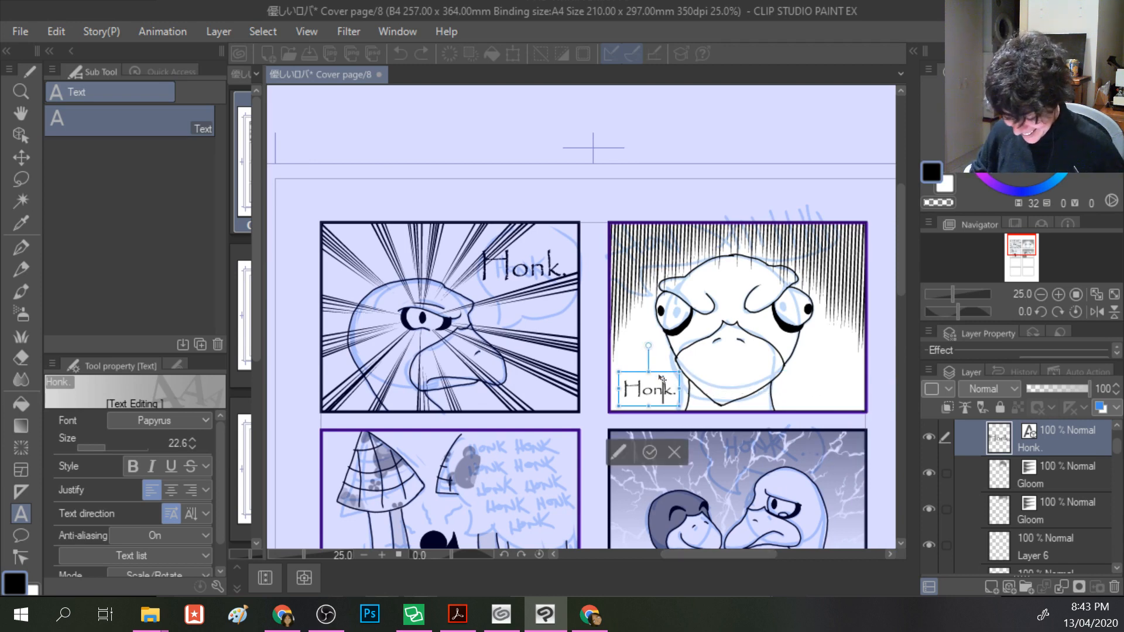
{"action": "key", "text": "Escape"}
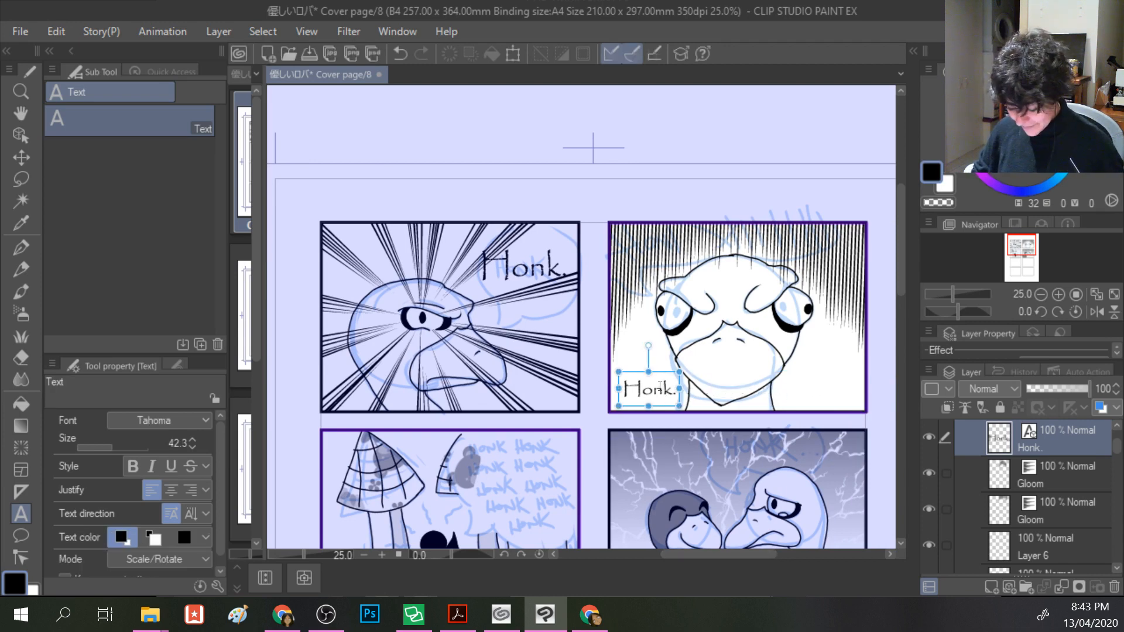
{"action": "left_click", "coordinate": [799, 394]}
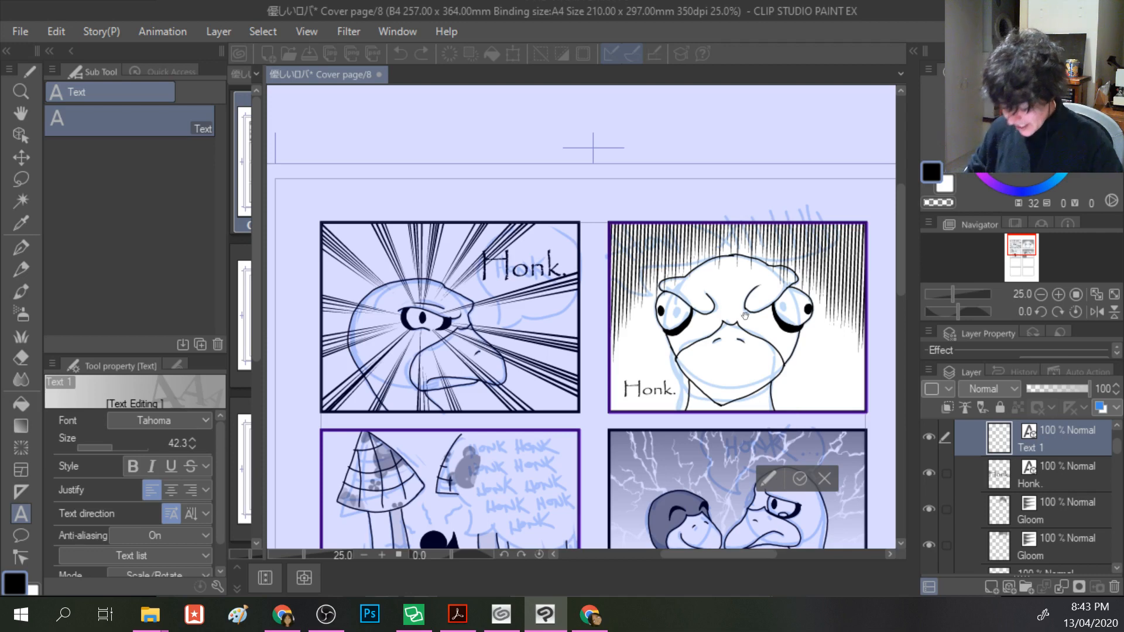
{"action": "left_click", "coordinate": [823, 479]}
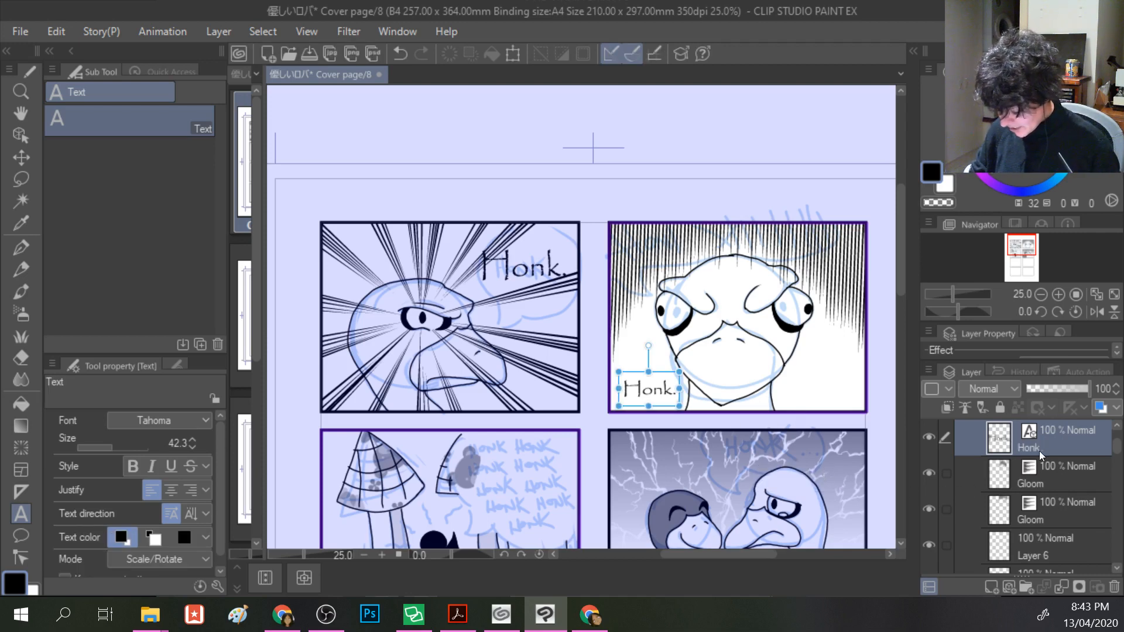
- Duplicate the small "Honk." text layer and move the copy to the other side of the front-facing bird's neck
{"action": "scroll", "coordinate": [1044, 462], "scroll_direction": "up", "scroll_amount": 1}
{"action": "right_click", "coordinate": [1046, 466]}
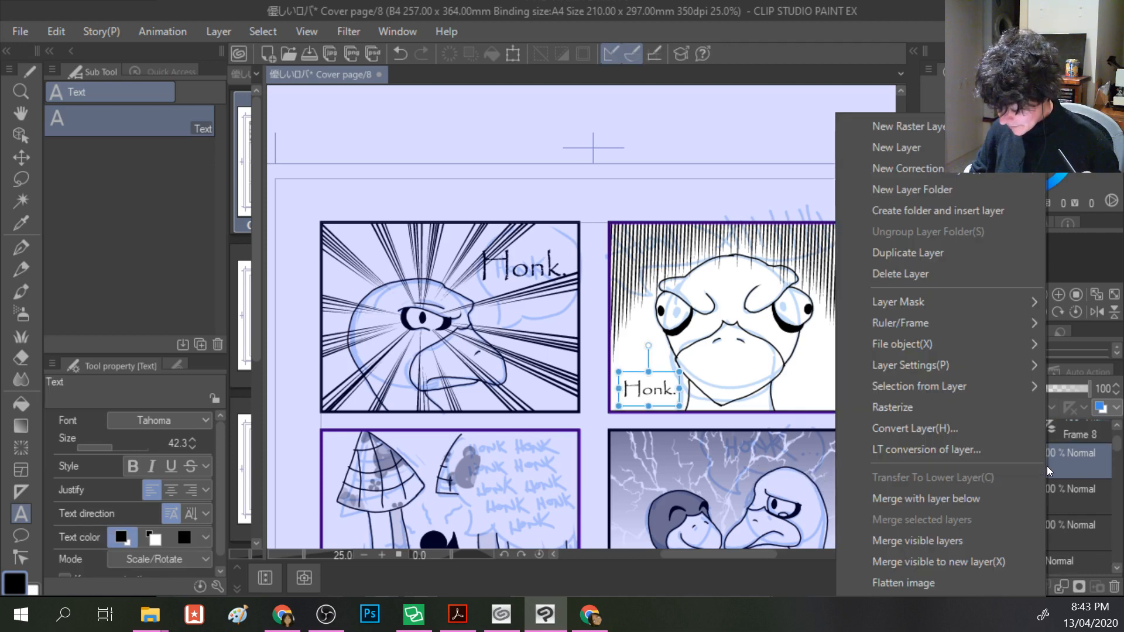
{"action": "left_click", "coordinate": [907, 252]}
{"action": "left_click_drag", "start_coordinate": [658, 383], "coordinate": [836, 381]}
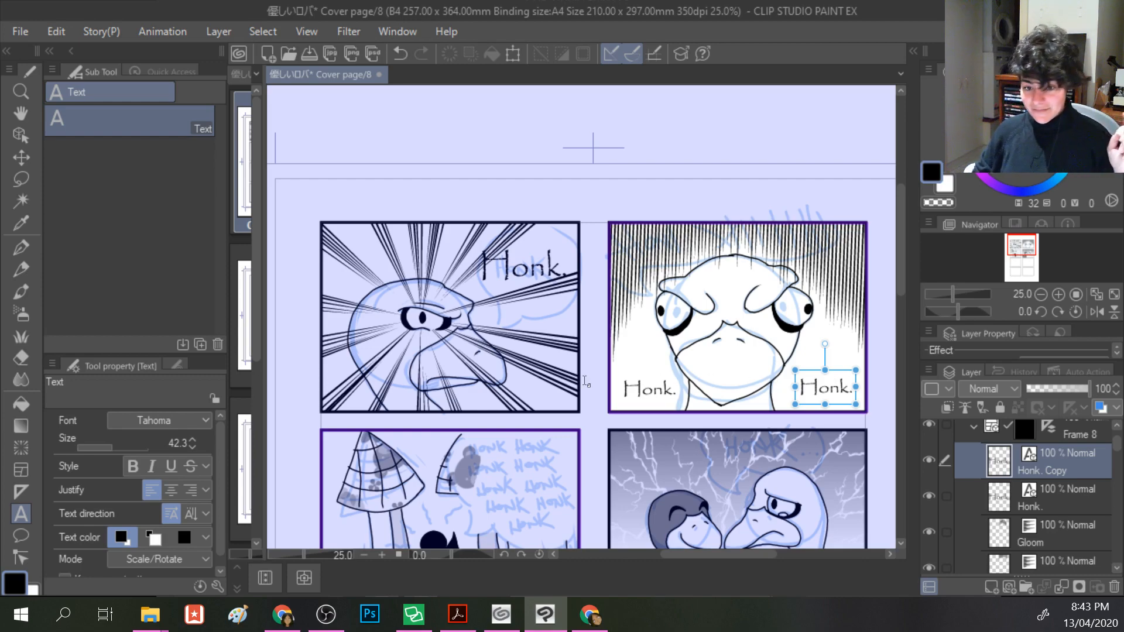
{"action": "scroll", "coordinate": [508, 353], "scroll_direction": "down", "scroll_amount": 4}
{"action": "scroll", "coordinate": [515, 353], "scroll_direction": "up", "scroll_amount": 6}
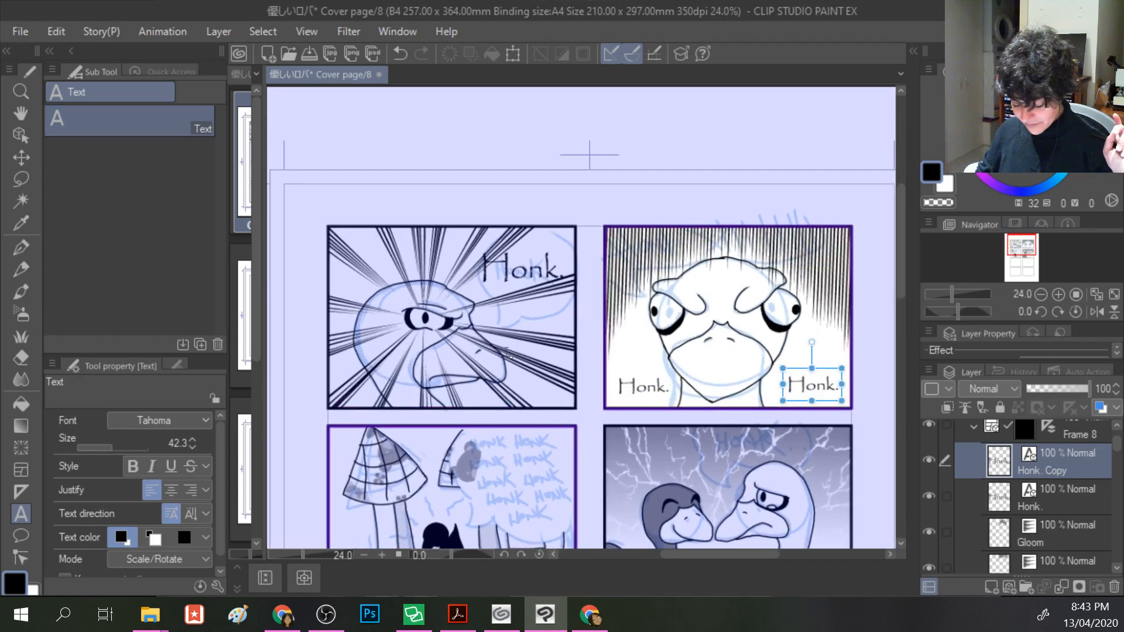
- Start a new text in the tower panel's upper right area, using the Papyrus font at size 14.7
{"action": "left_click_drag", "start_coordinate": [899, 225], "coordinate": [898, 270]}
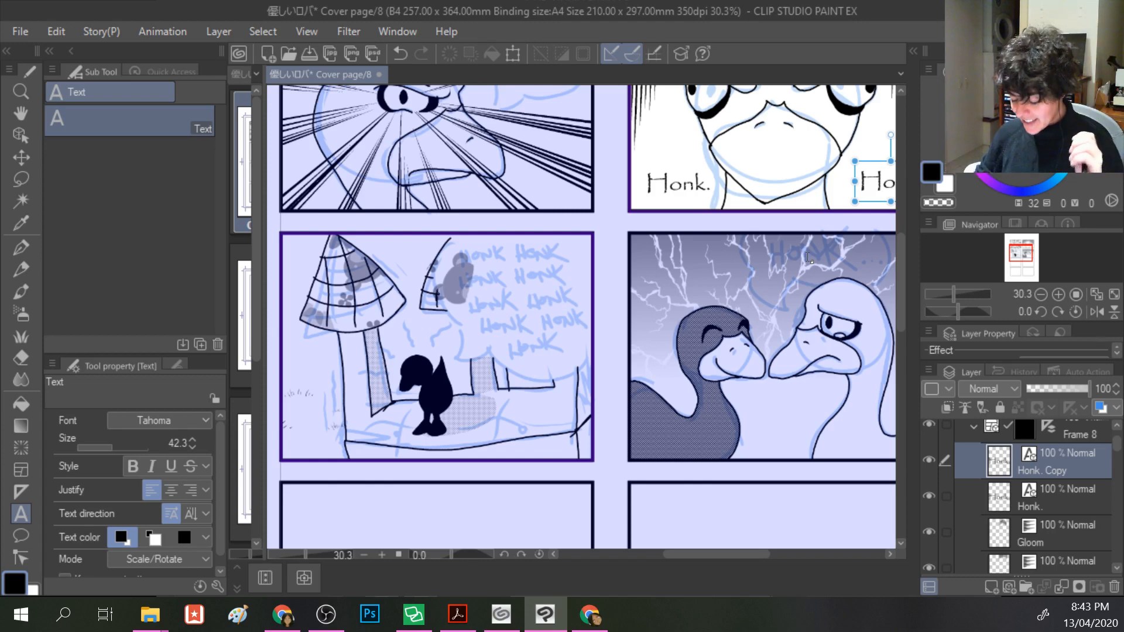
{"action": "left_click", "coordinate": [150, 419]}
{"action": "scroll", "coordinate": [131, 228], "scroll_direction": "up", "scroll_amount": 5}
{"action": "scroll", "coordinate": [132, 228], "scroll_direction": "up", "scroll_amount": 12}
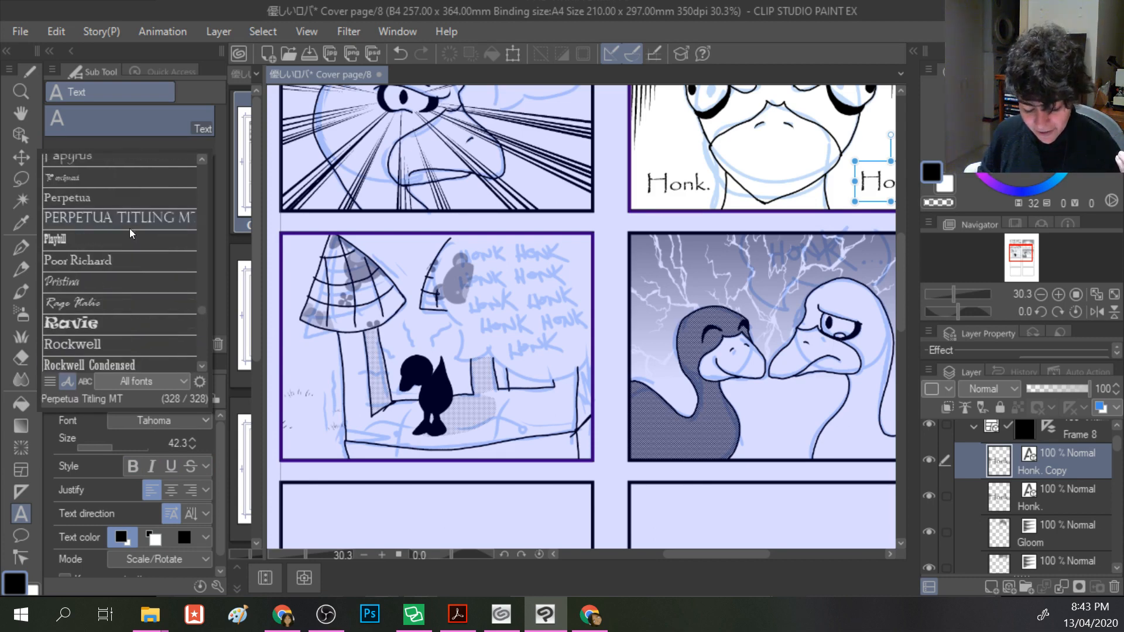
{"action": "scroll", "coordinate": [129, 229], "scroll_direction": "up", "scroll_amount": 3}
{"action": "left_click", "coordinate": [68, 211]}
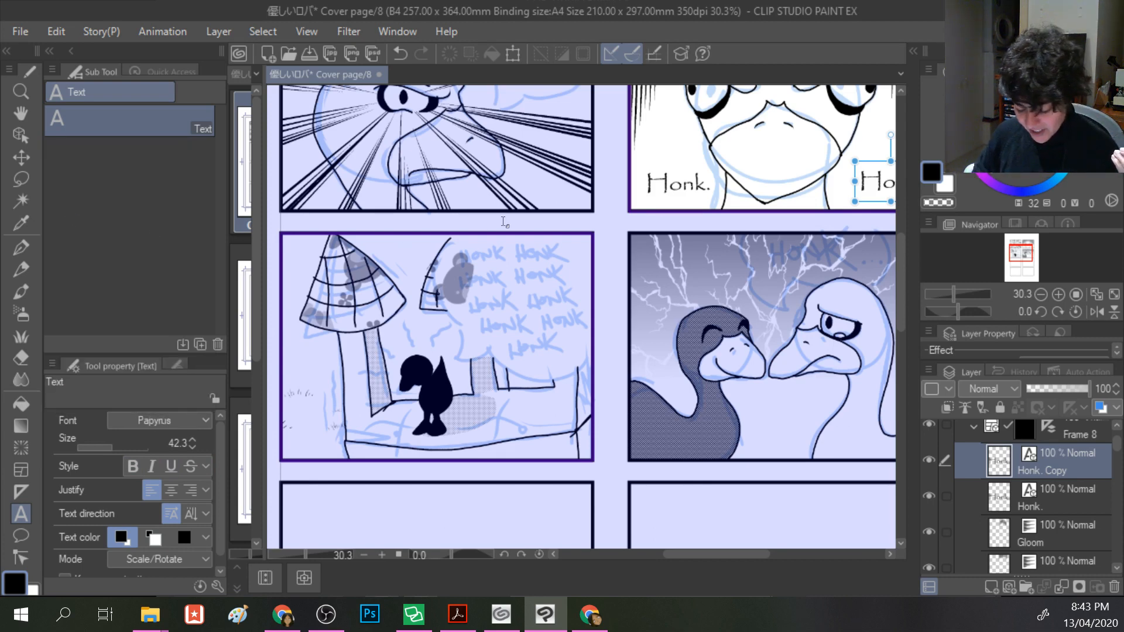
{"action": "left_click", "coordinate": [466, 257]}
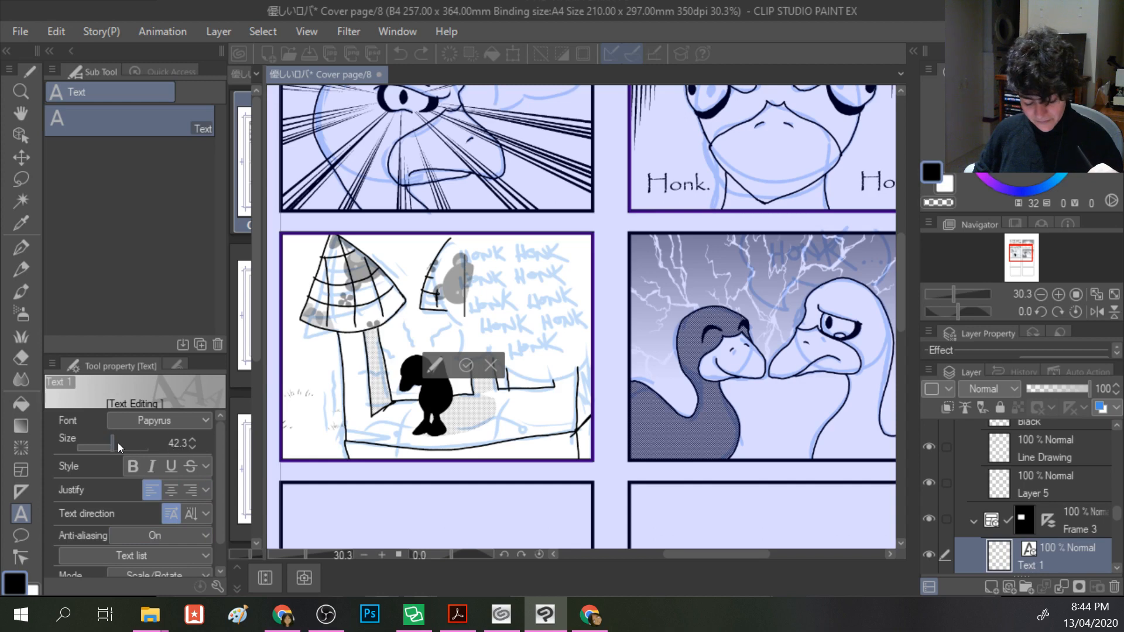
{"action": "left_click_drag", "start_coordinate": [107, 445], "coordinate": [100, 448]}
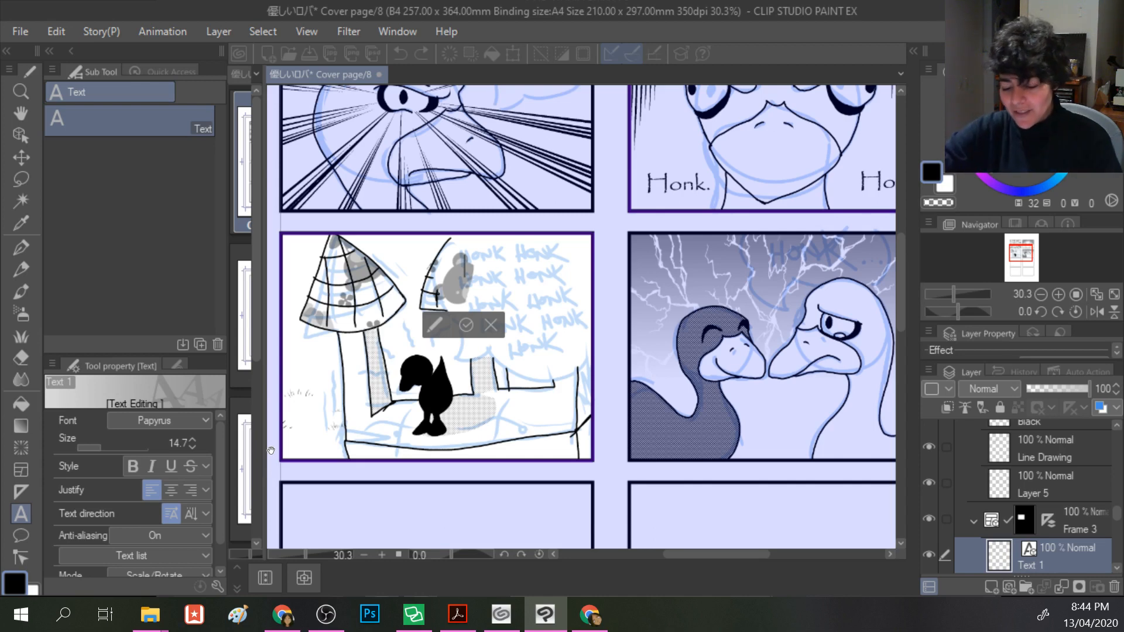
- Enter three rows reading "Honk. Honk. Honk." in the tower panel's new text
{"action": "type", "text": "Honk"}
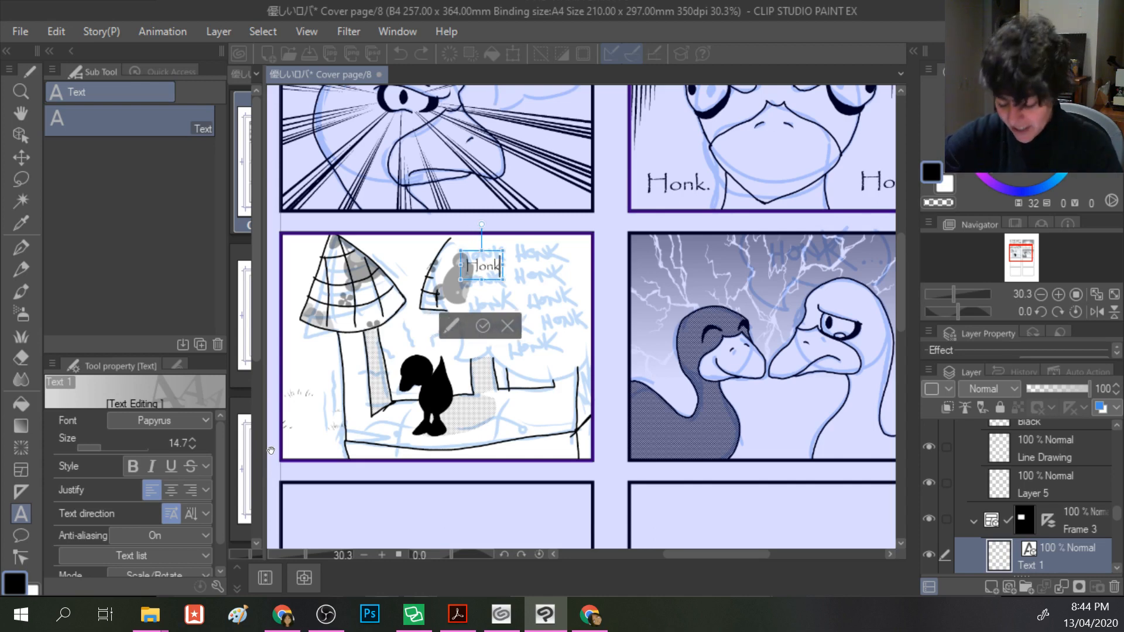
{"action": "type", "text": "."}
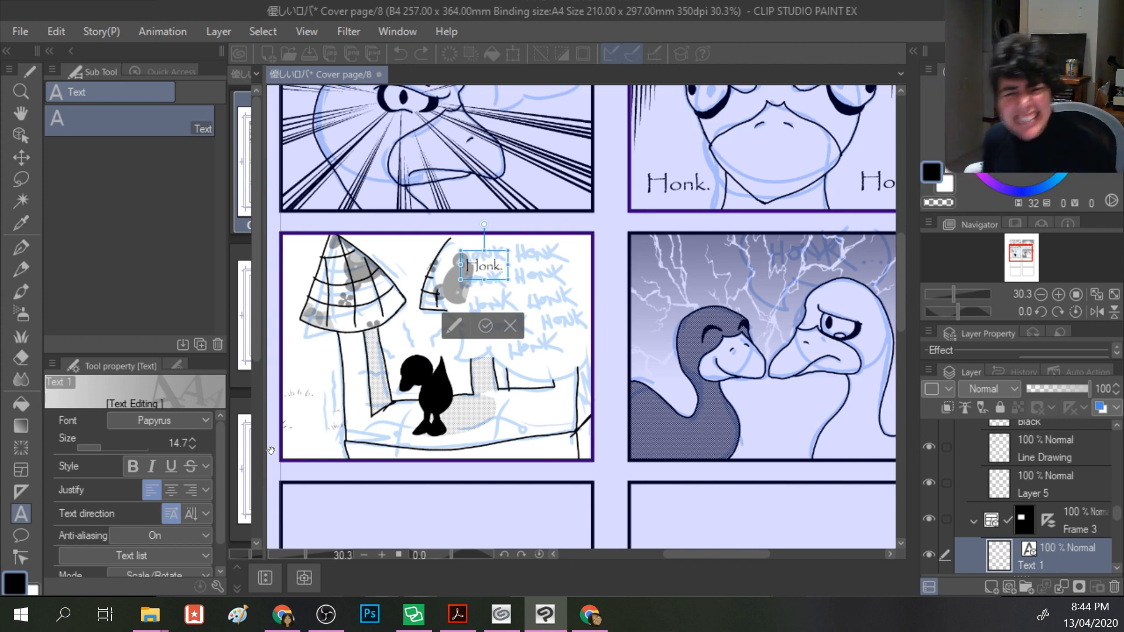
{"action": "type", "text": " Honk."}
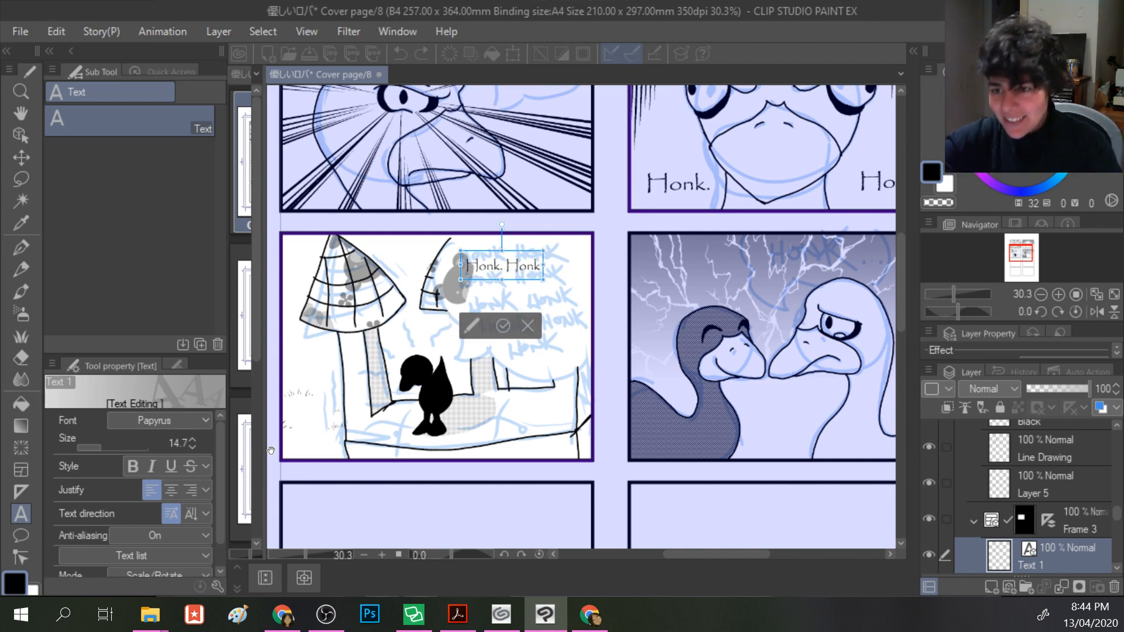
{"action": "type", "text": " Honk."}
{"action": "key", "text": "Return"}
{"action": "type", "text": "Honk."}
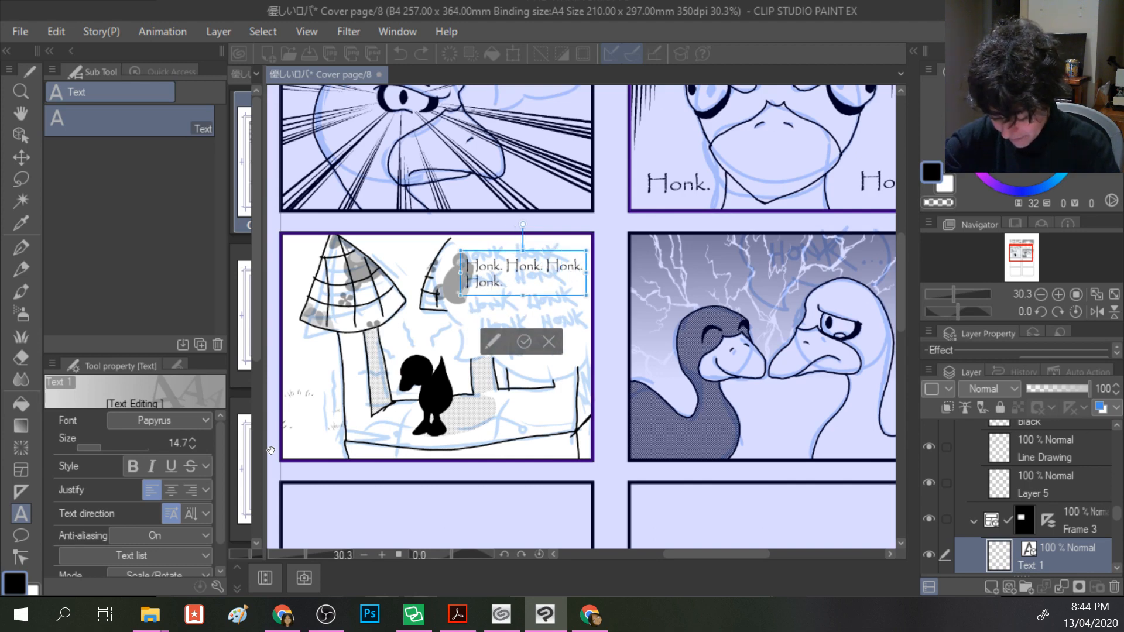
{"action": "type", "text": " Honk. Honk. H"}
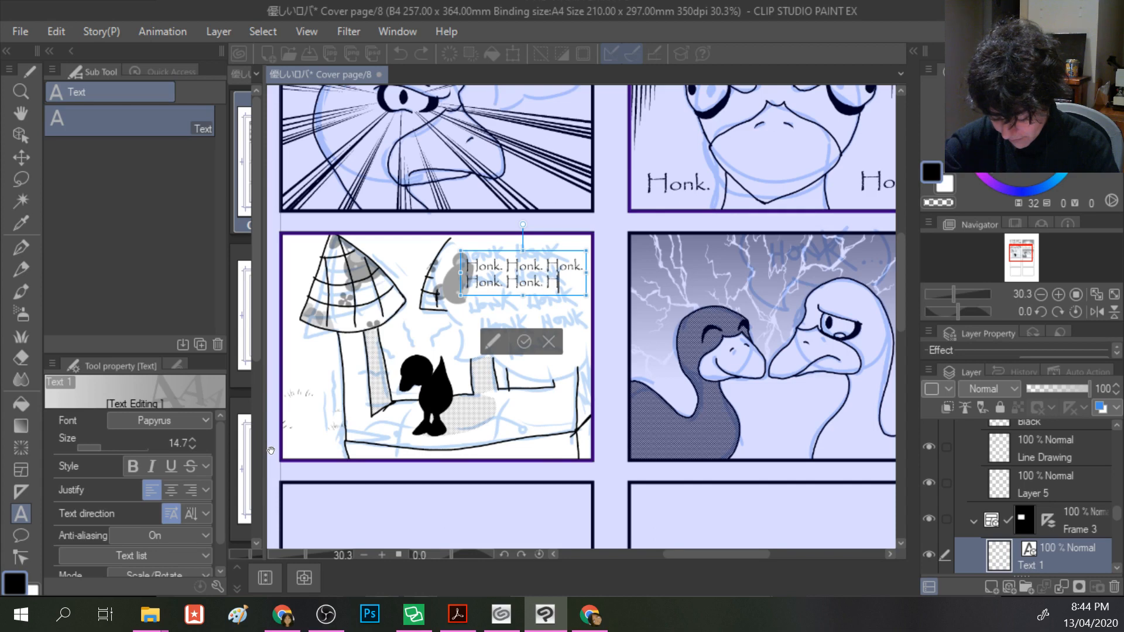
{"action": "type", "text": "."}
{"action": "key", "text": "Return"}
{"action": "type", "text": "Honk"}
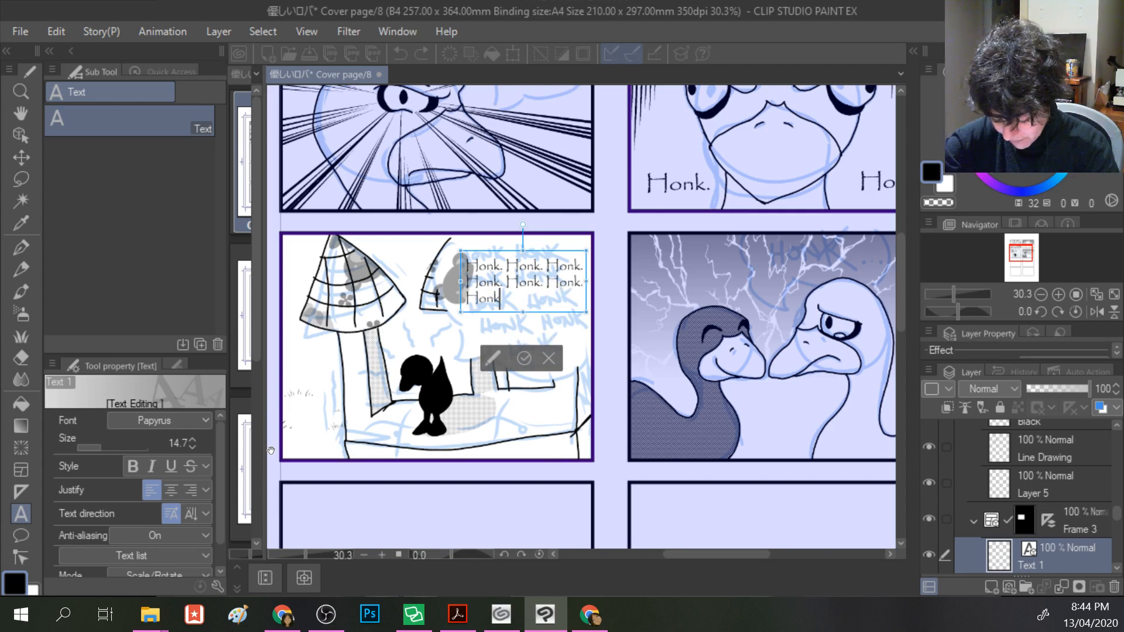
{"action": "type", "text": ". Honk."}
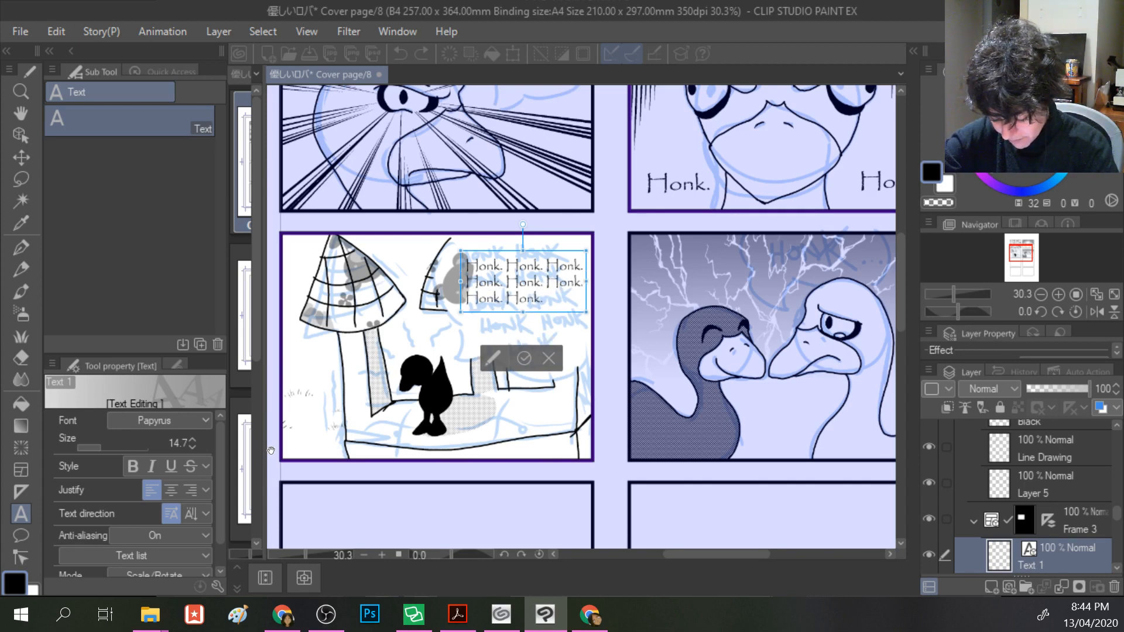
{"action": "type", "text": " Honk."}
{"action": "key", "text": "Return"}
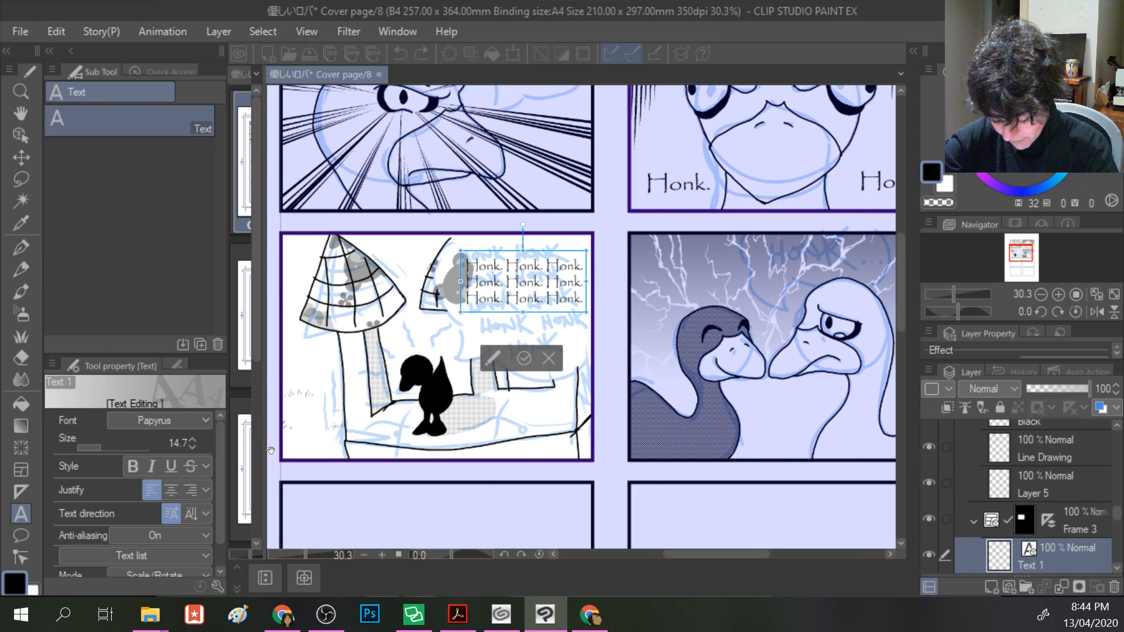
- Add two more rows of "Honk. Honk. Honk." and an indented last row of "Honk. Honk." to the tower panel's text
{"action": "type", "text": "Honk. Honk"}
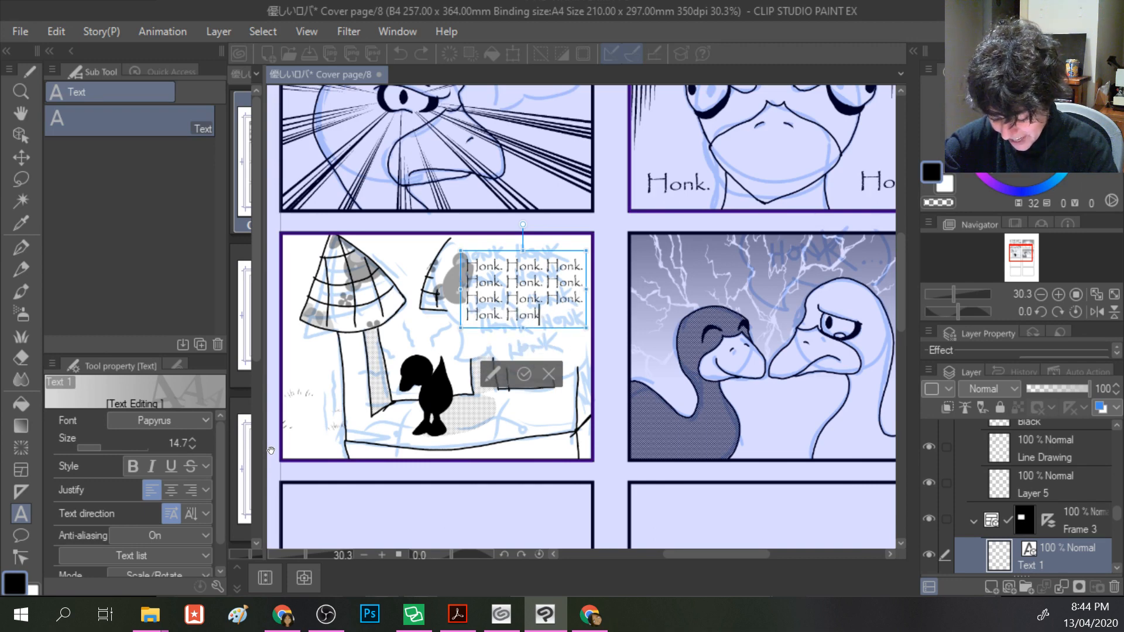
{"action": "type", "text": ". Honk."}
{"action": "key", "text": "Return"}
{"action": "type", "text": "Honk. Honk. Honk."}
{"action": "key", "text": "Return"}
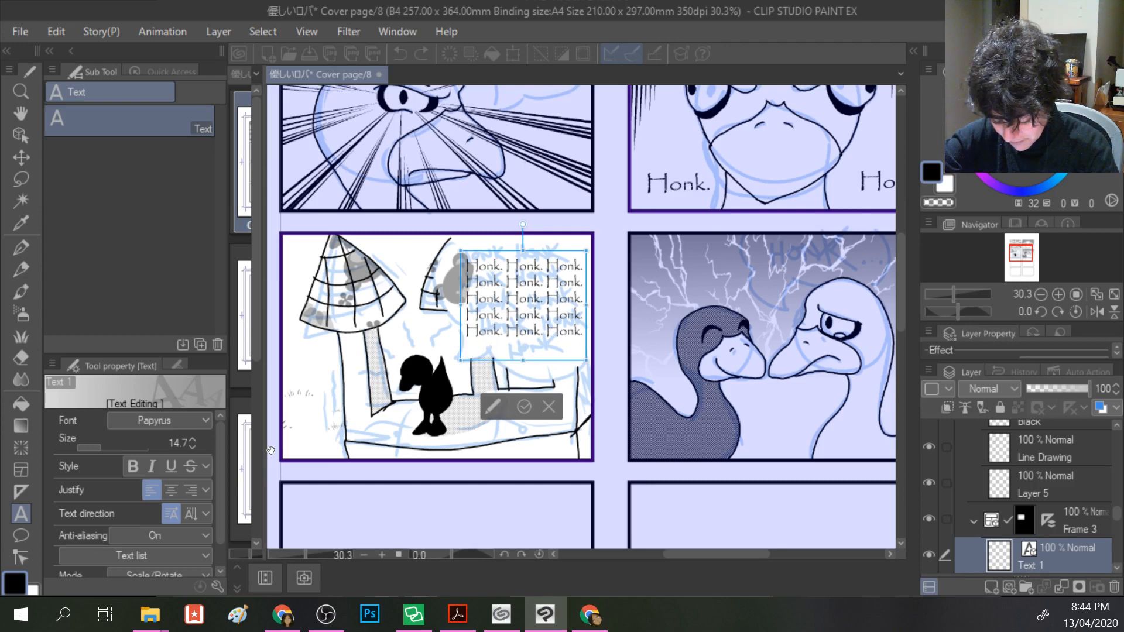
{"action": "type", "text": "Honk"}
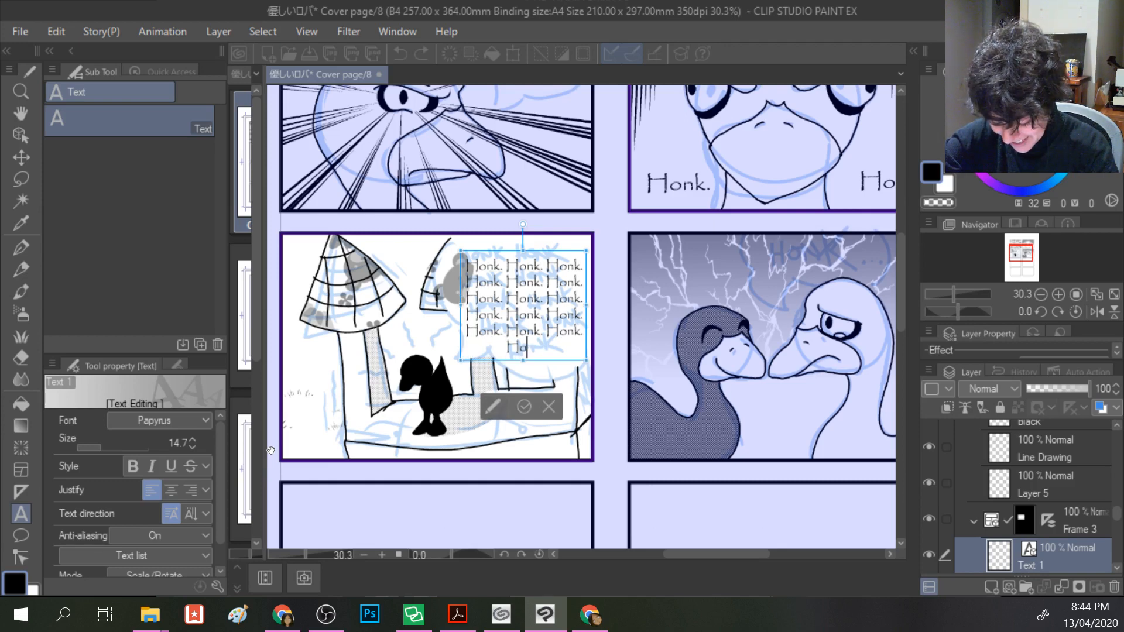
{"action": "type", "text": ". Honk."}
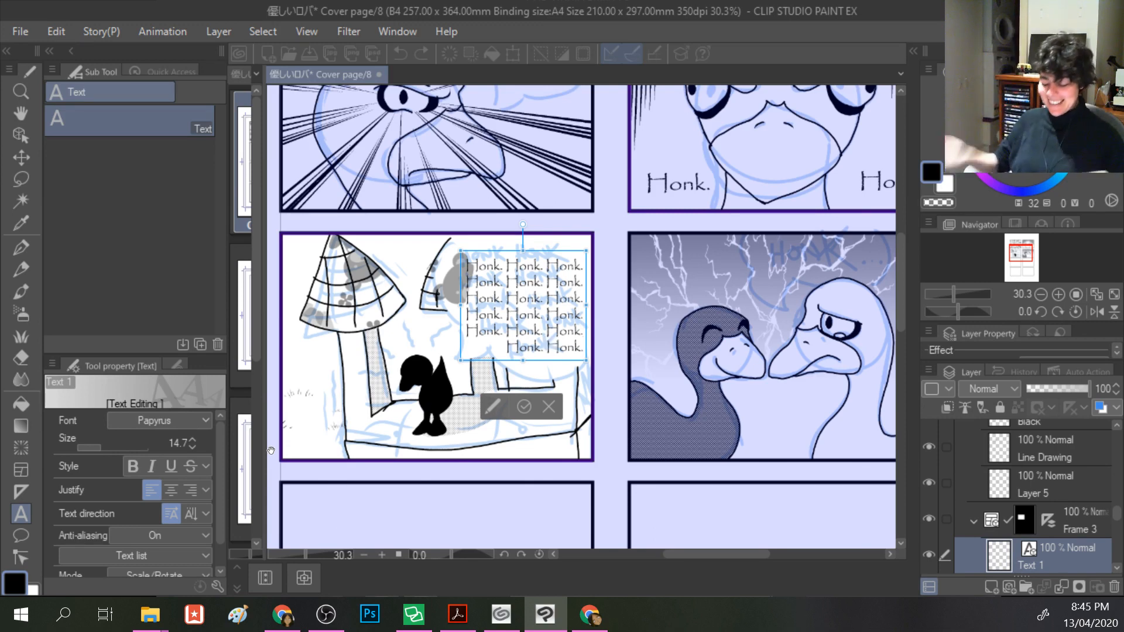
- Commit the "Honk." block and move it up close to the tower panel's top edge
{"action": "left_click", "coordinate": [524, 406]}
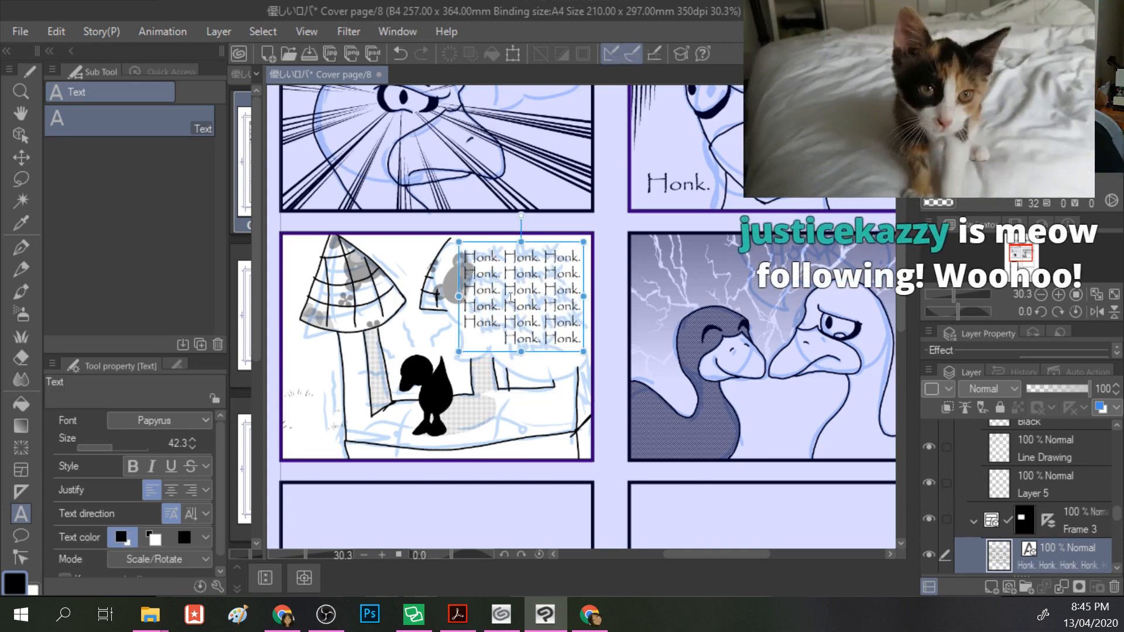
{"action": "left_click_drag", "start_coordinate": [510, 298], "coordinate": [512, 291]}
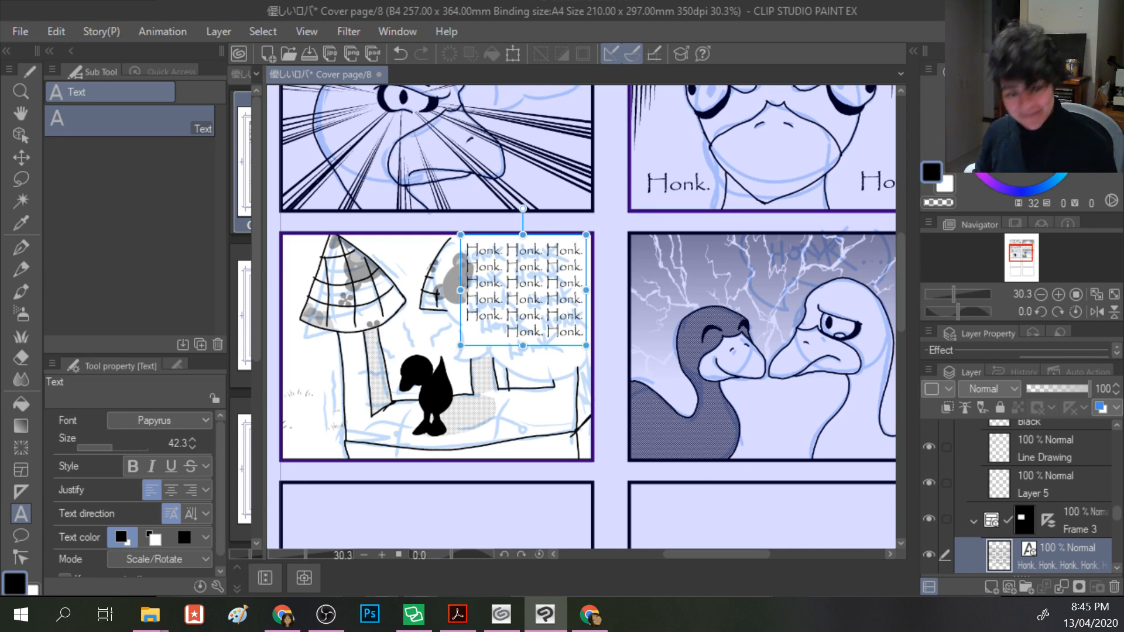
{"action": "key", "text": "alt+Tab"}
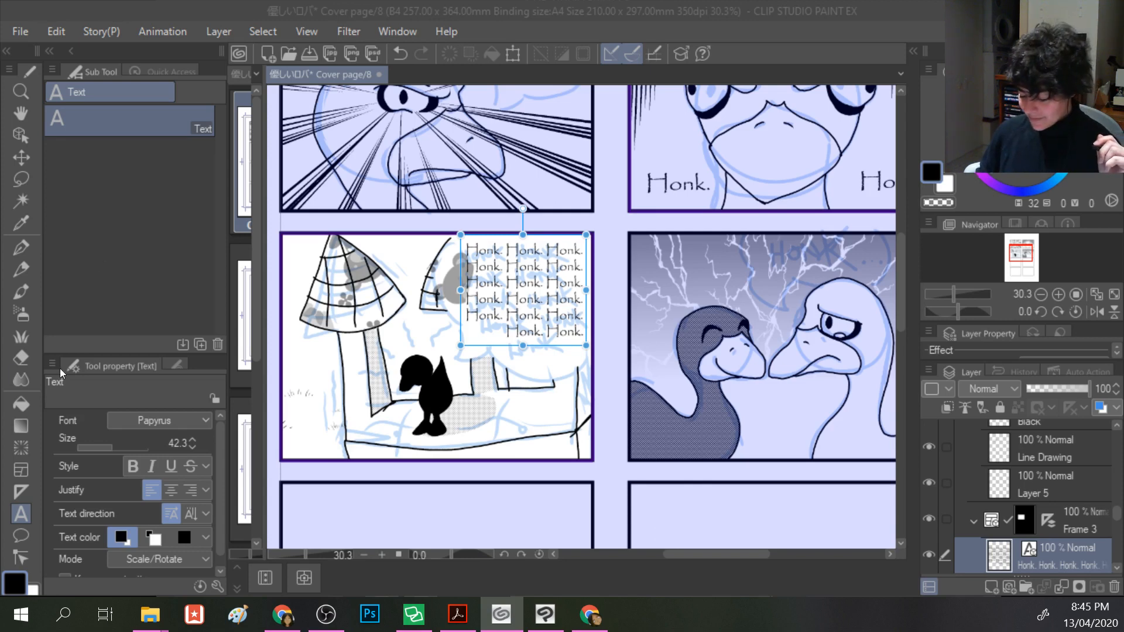
{"action": "left_click", "coordinate": [198, 376]}
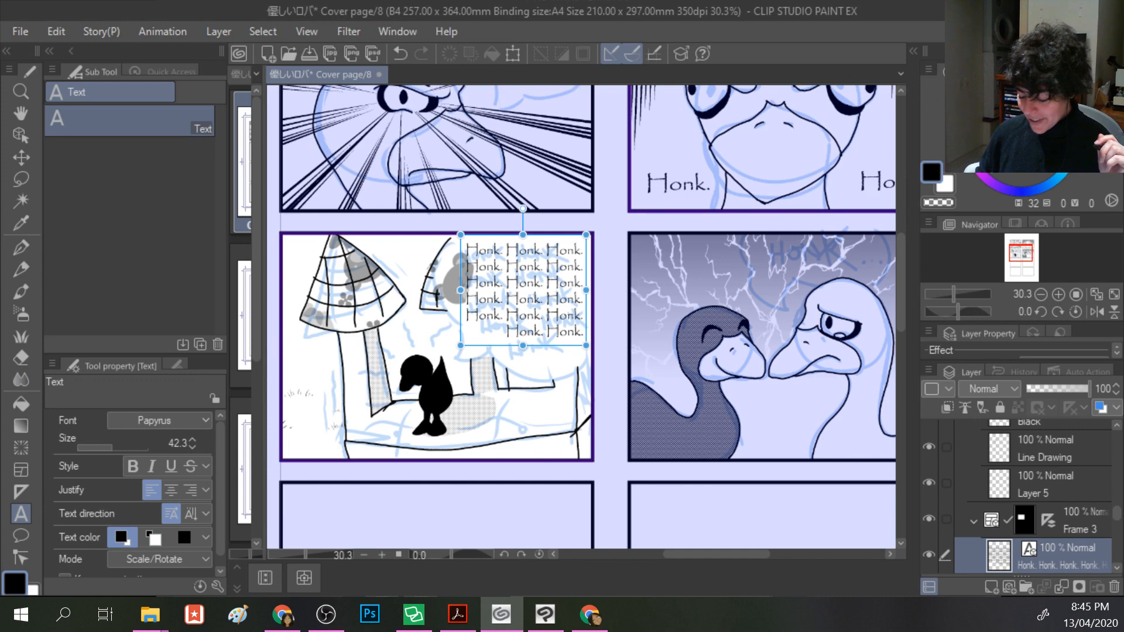
- Show the material library beside the comic page and go down its category list
{"action": "left_click", "coordinate": [914, 51]}
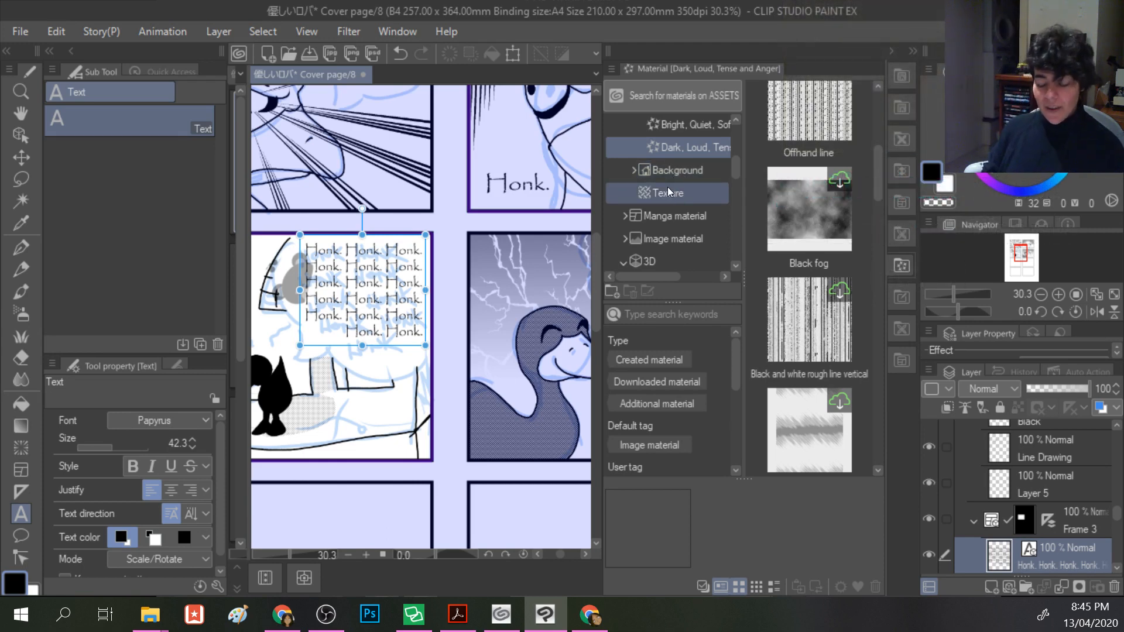
{"action": "scroll", "coordinate": [659, 192], "scroll_direction": "down", "scroll_amount": 2}
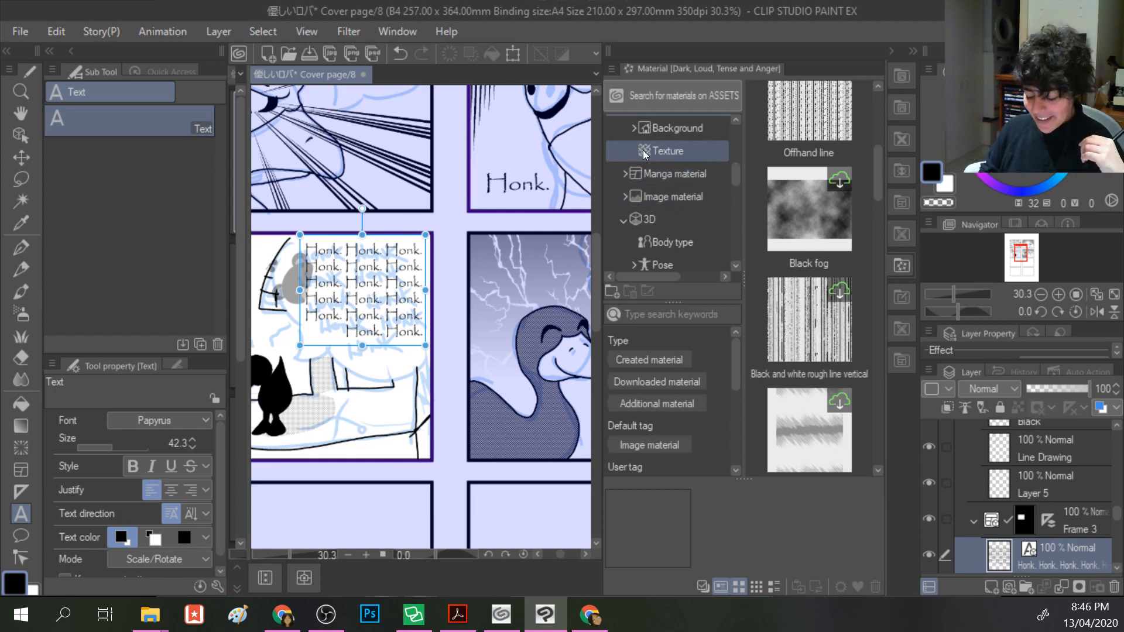
{"action": "left_click", "coordinate": [607, 627]}
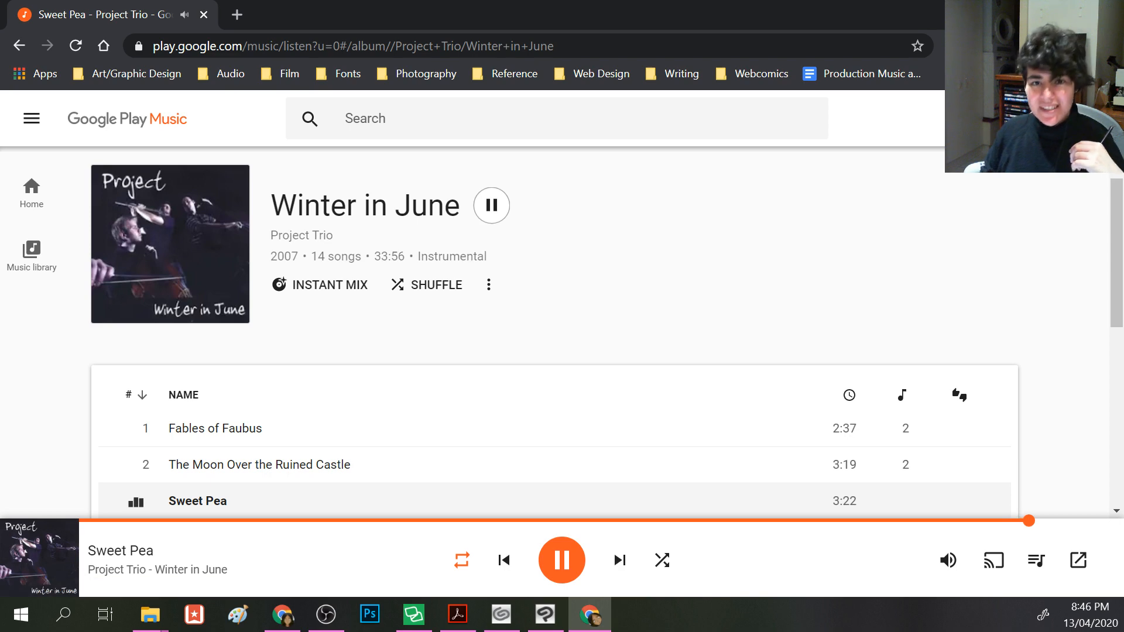
{"action": "left_click", "coordinate": [1022, 12]}
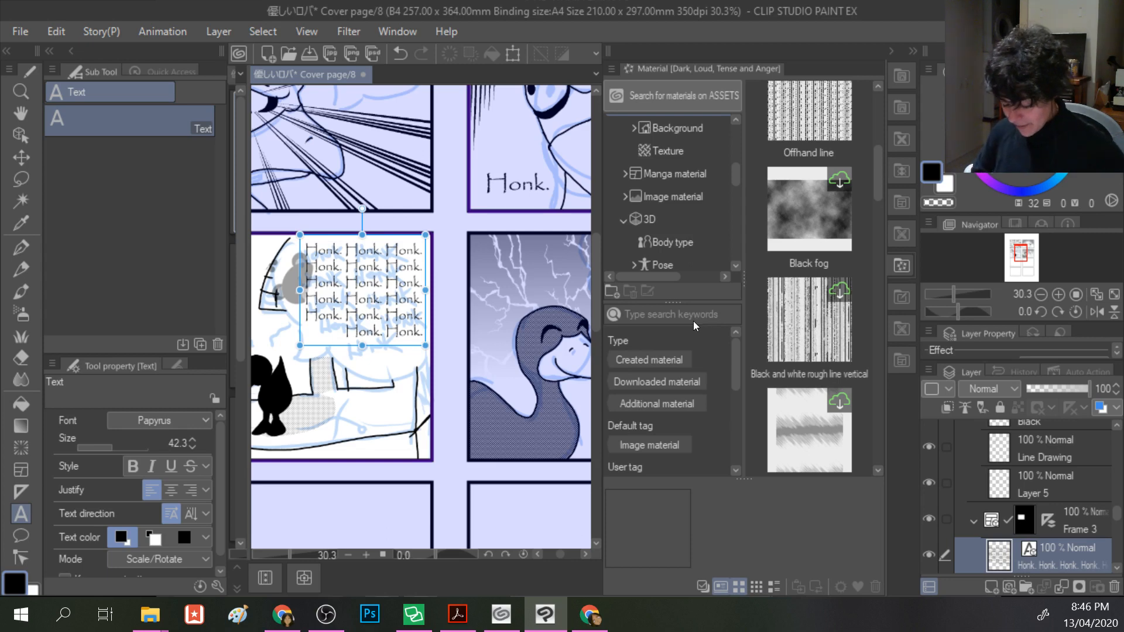
- Look through the material categories for speech balloons and collapse the Monochromatic pattern group
{"action": "scroll", "coordinate": [682, 161], "scroll_direction": "down", "scroll_amount": 1}
{"action": "scroll", "coordinate": [683, 161], "scroll_direction": "down", "scroll_amount": 8}
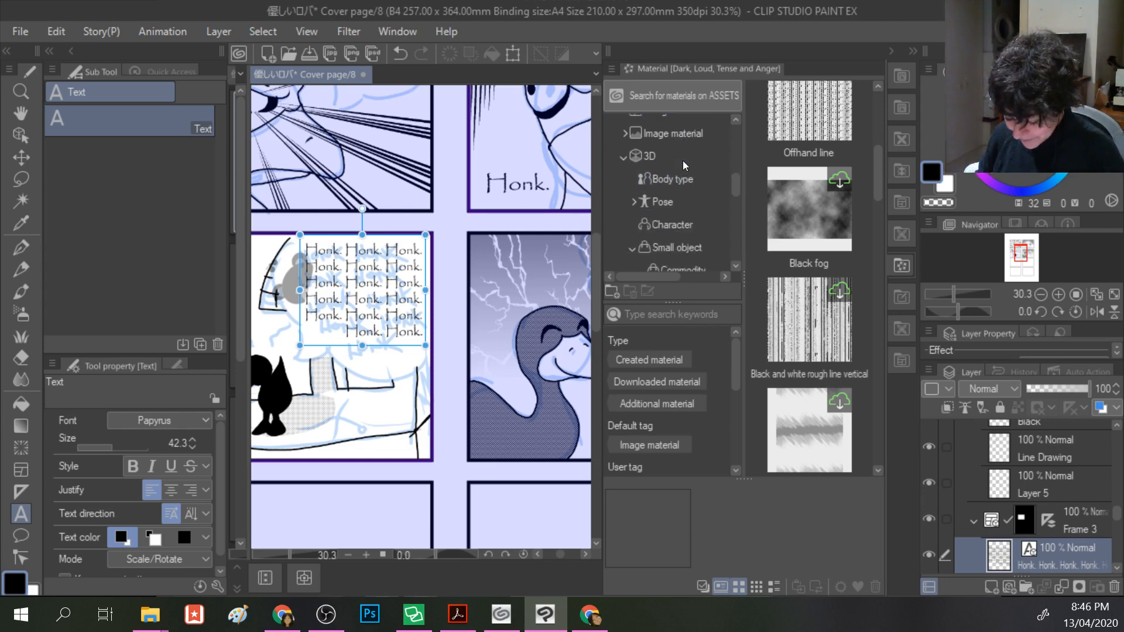
{"action": "scroll", "coordinate": [682, 161], "scroll_direction": "down", "scroll_amount": 8}
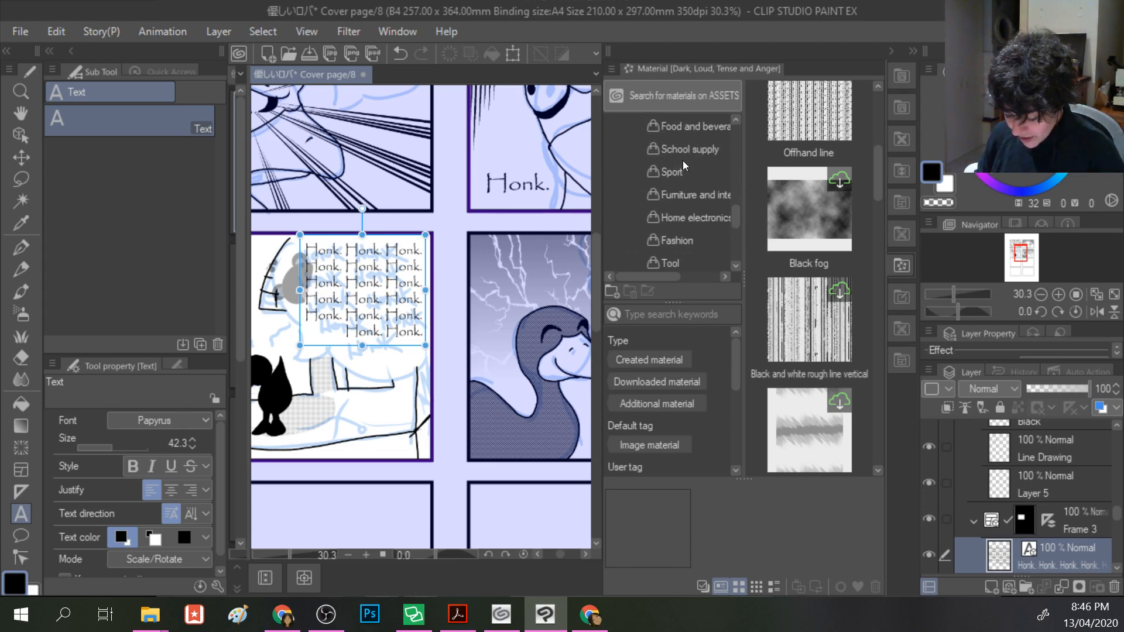
{"action": "scroll", "coordinate": [683, 161], "scroll_direction": "down", "scroll_amount": 2}
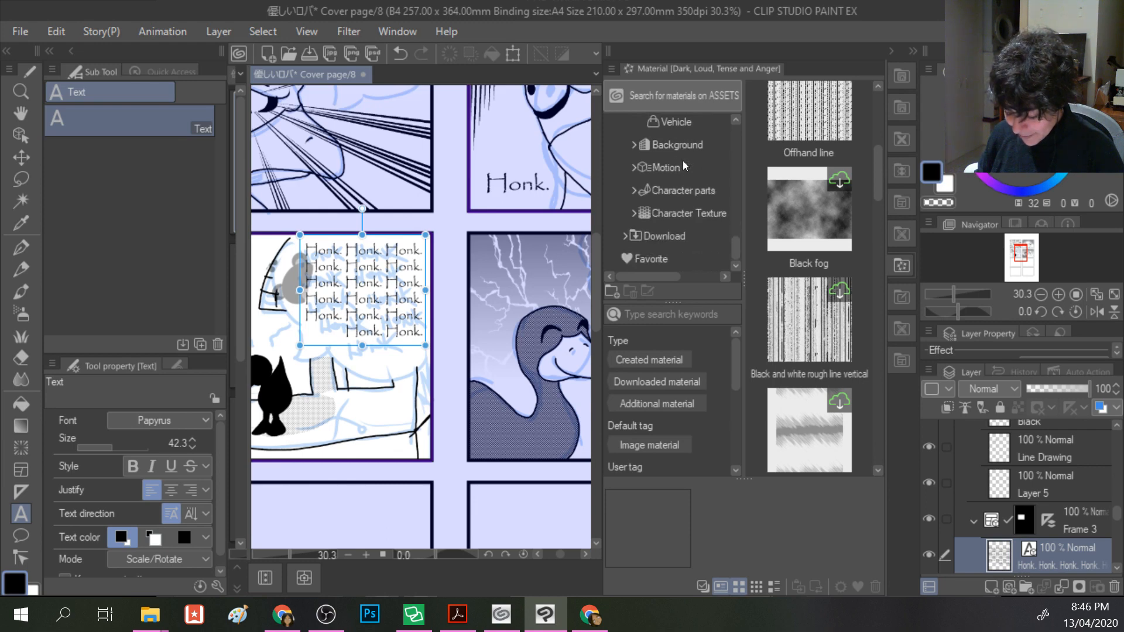
{"action": "scroll", "coordinate": [693, 200], "scroll_direction": "up", "scroll_amount": 8}
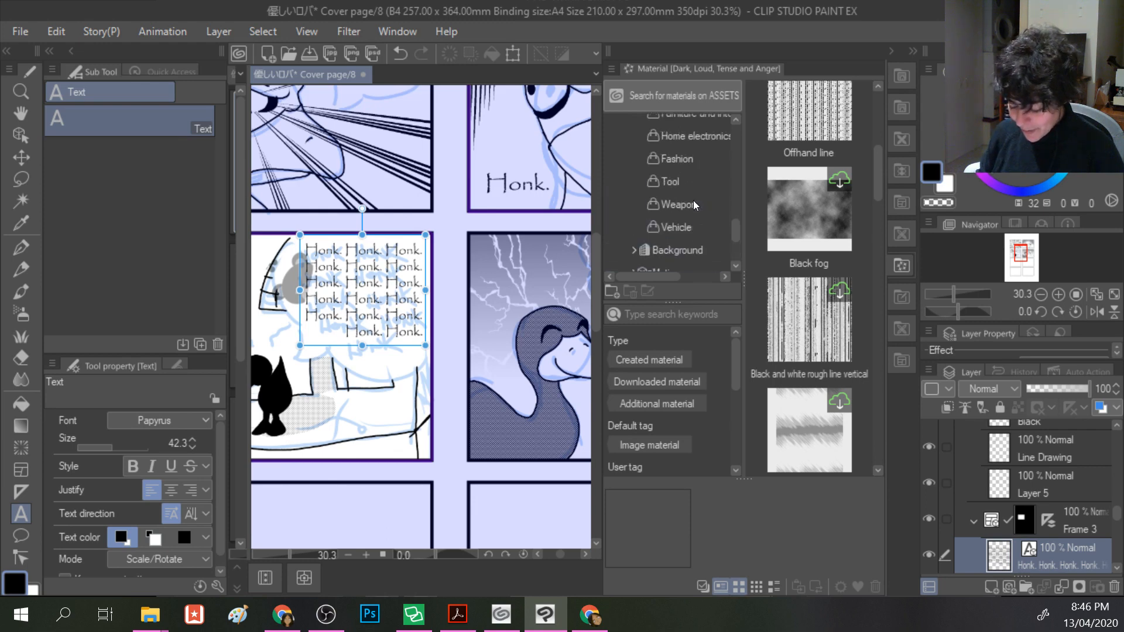
{"action": "scroll", "coordinate": [693, 200], "scroll_direction": "up", "scroll_amount": 10}
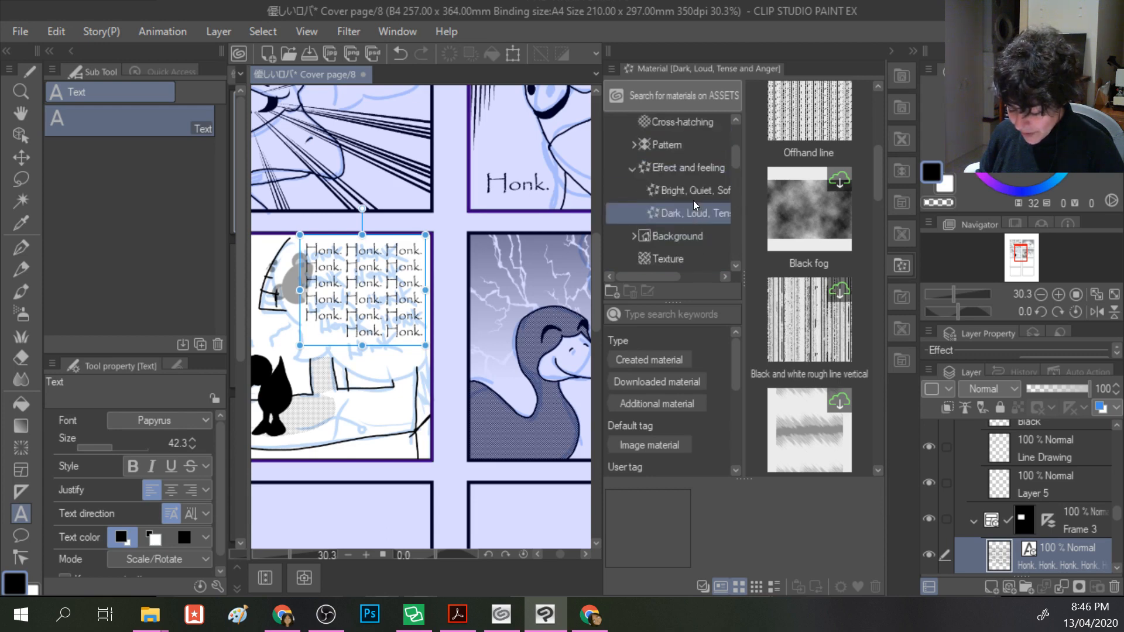
{"action": "scroll", "coordinate": [693, 200], "scroll_direction": "up", "scroll_amount": 1}
{"action": "left_click", "coordinate": [623, 171]}
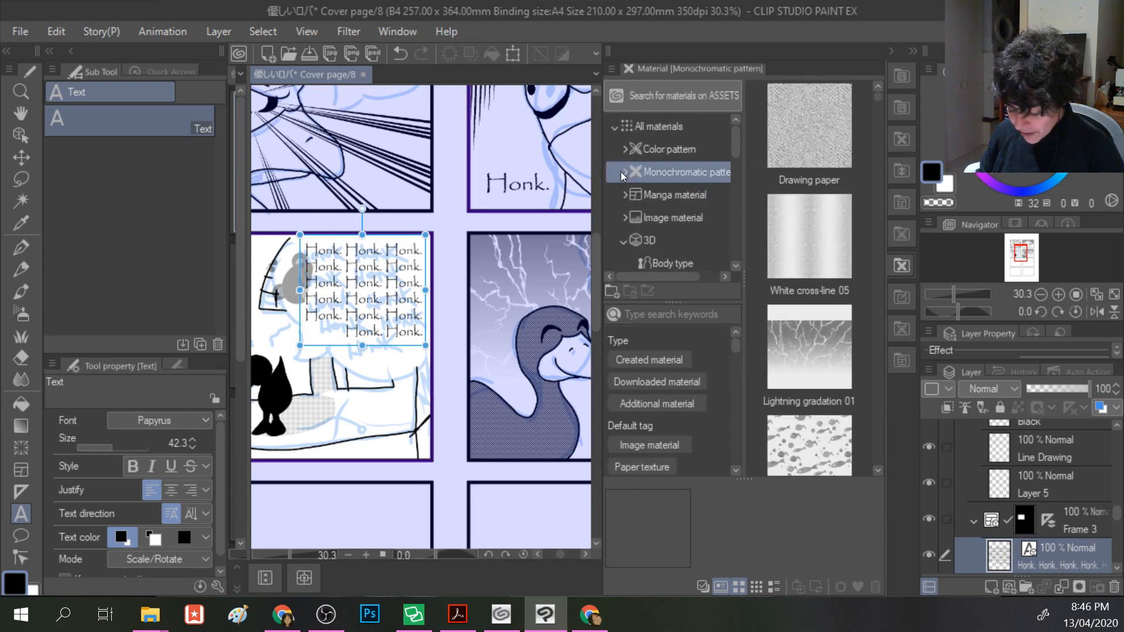
- Expand the Manga material category, list its Balloon materials, and expand the Balloon subcategories
{"action": "scroll", "coordinate": [632, 176], "scroll_direction": "down", "scroll_amount": 7}
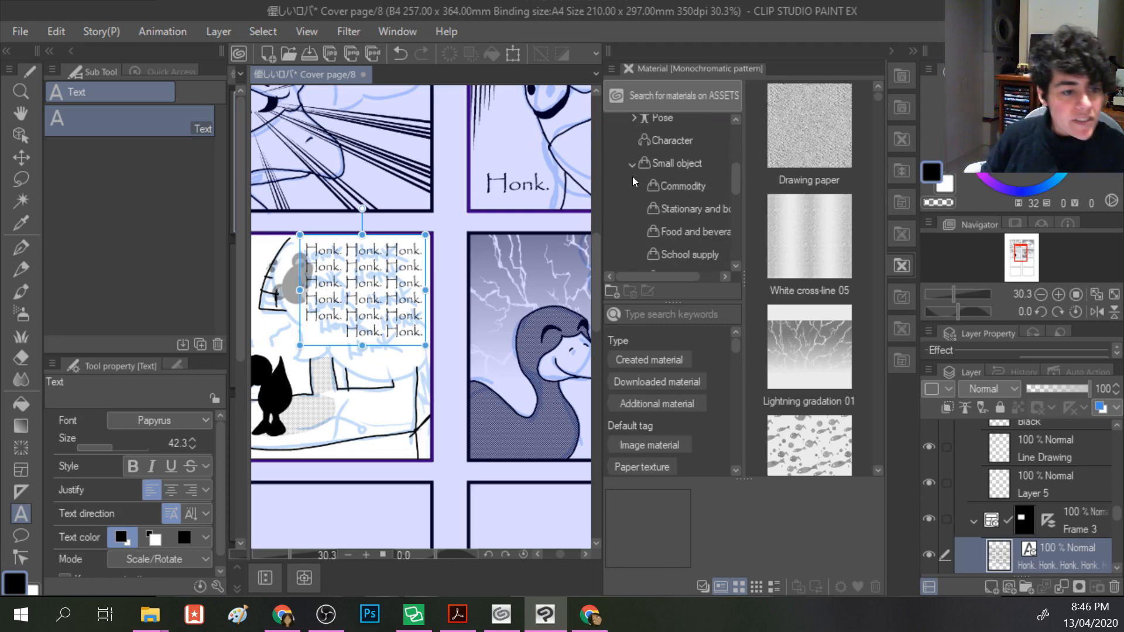
{"action": "scroll", "coordinate": [633, 177], "scroll_direction": "up", "scroll_amount": 1}
{"action": "scroll", "coordinate": [632, 176], "scroll_direction": "up", "scroll_amount": 1}
{"action": "left_click", "coordinate": [626, 195]}
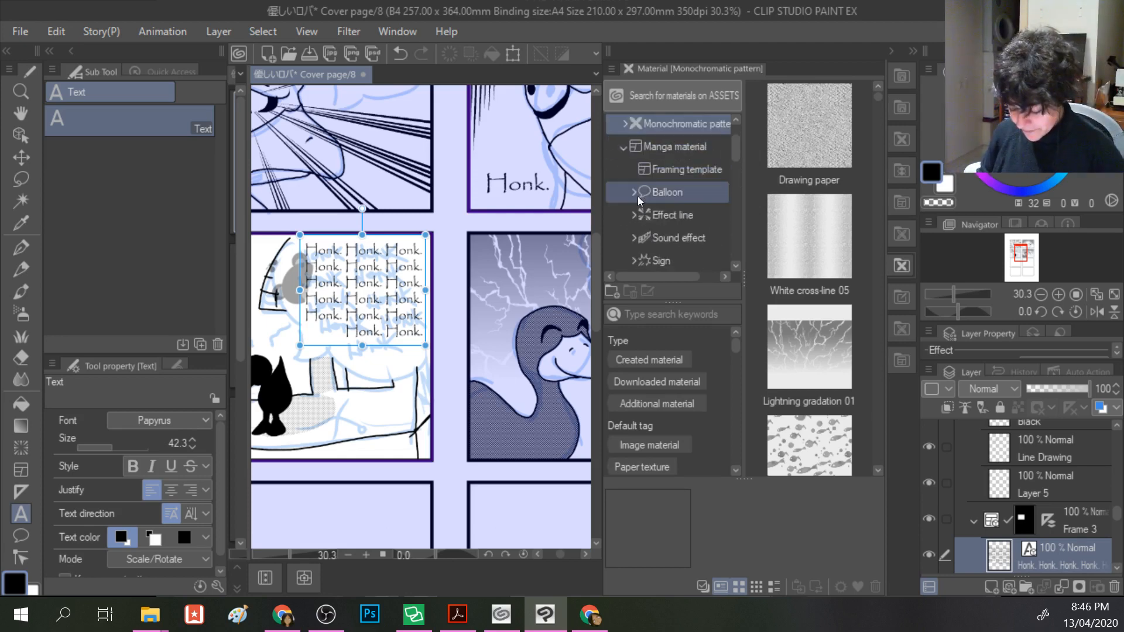
{"action": "left_click", "coordinate": [648, 190]}
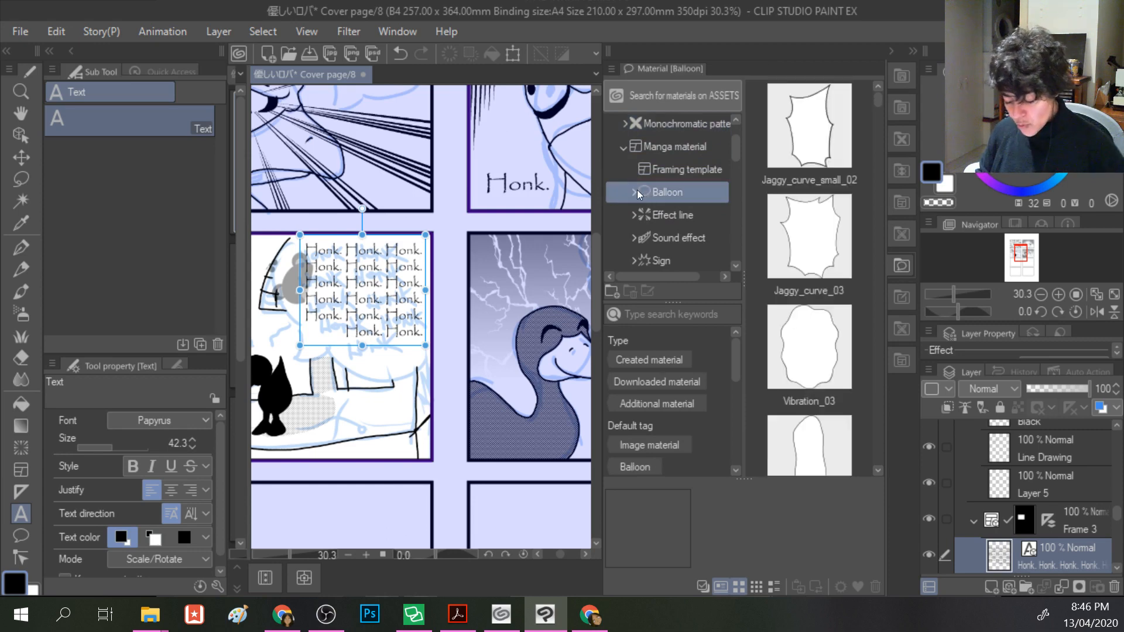
{"action": "left_click", "coordinate": [635, 190]}
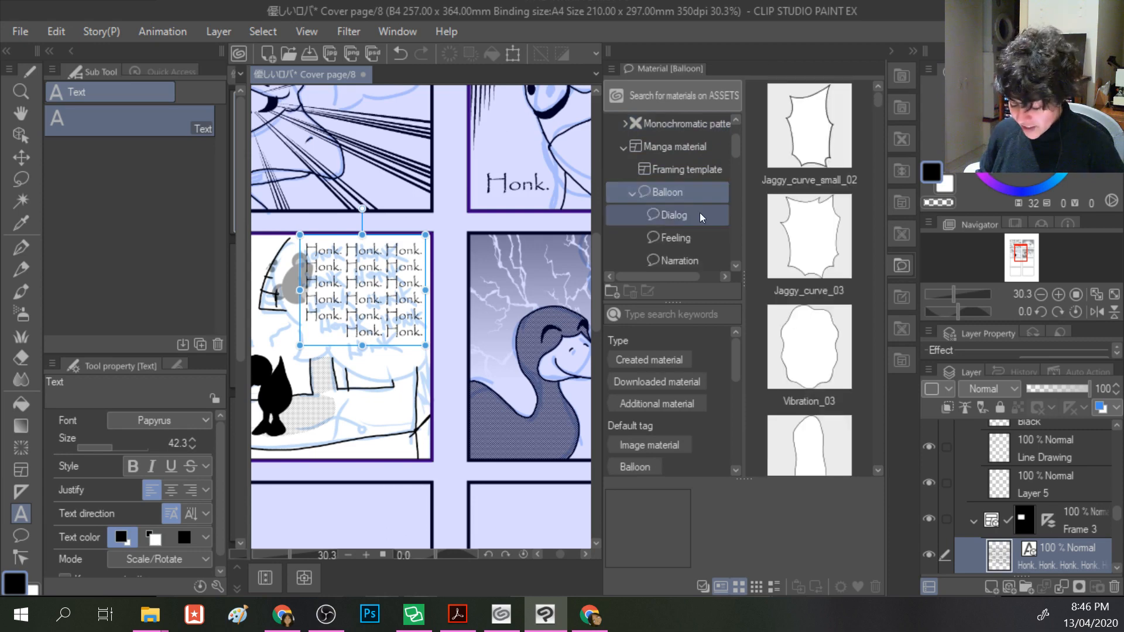
- Compare the speech balloon materials in the Feeling, Narration and Dialog subcategories
{"action": "scroll", "coordinate": [687, 212], "scroll_direction": "down", "scroll_amount": 1}
{"action": "left_click", "coordinate": [684, 210]}
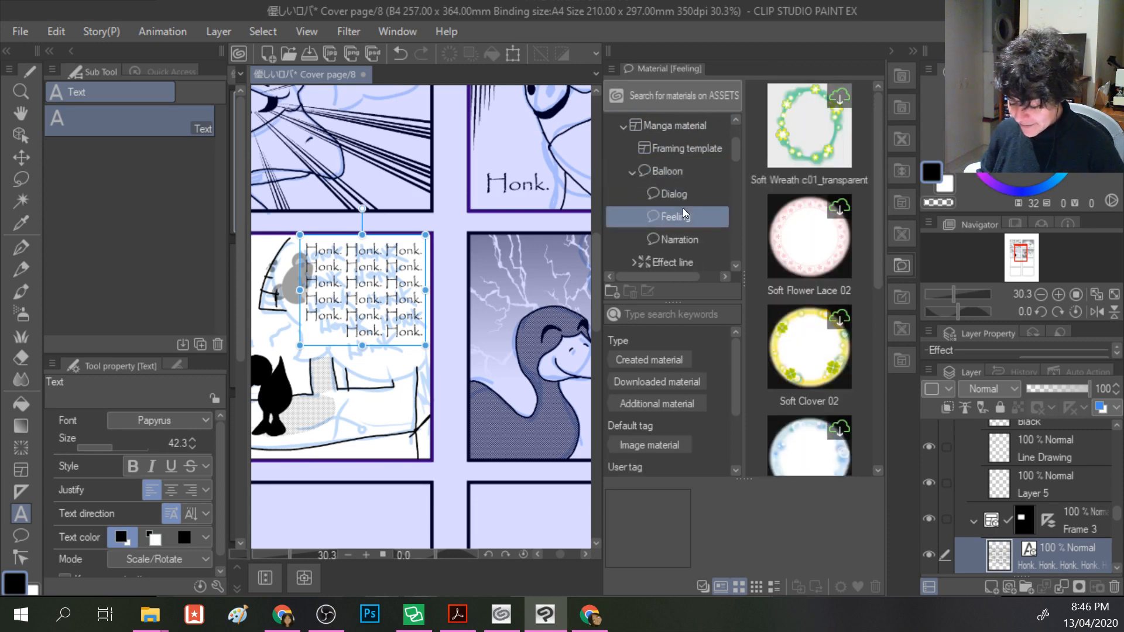
{"action": "scroll", "coordinate": [791, 252], "scroll_direction": "down", "scroll_amount": 5}
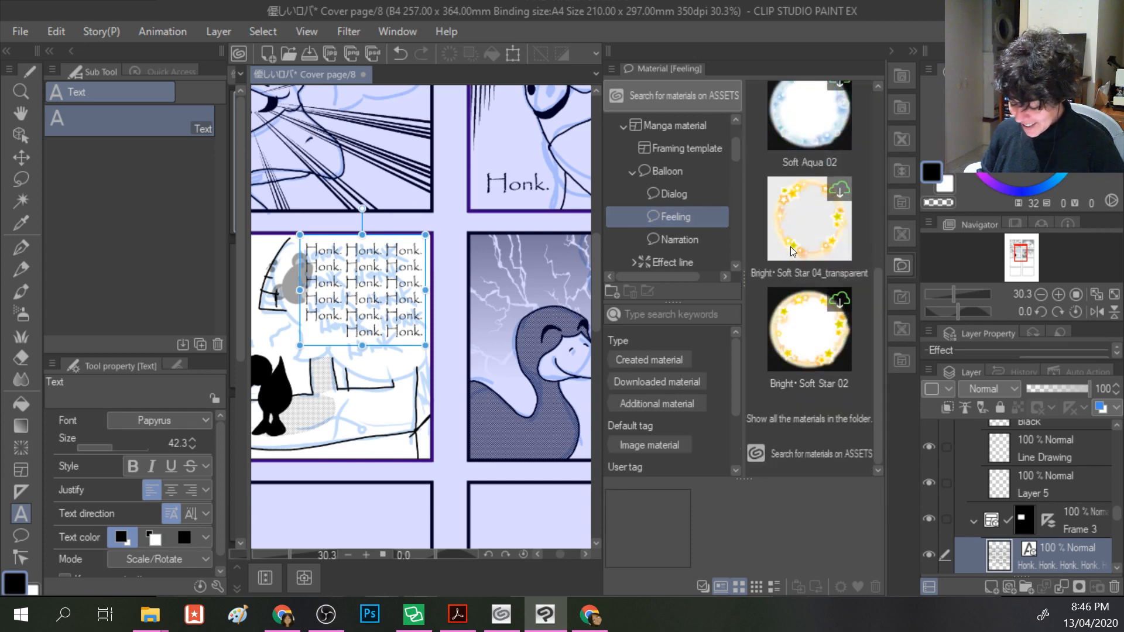
{"action": "left_click", "coordinate": [684, 234]}
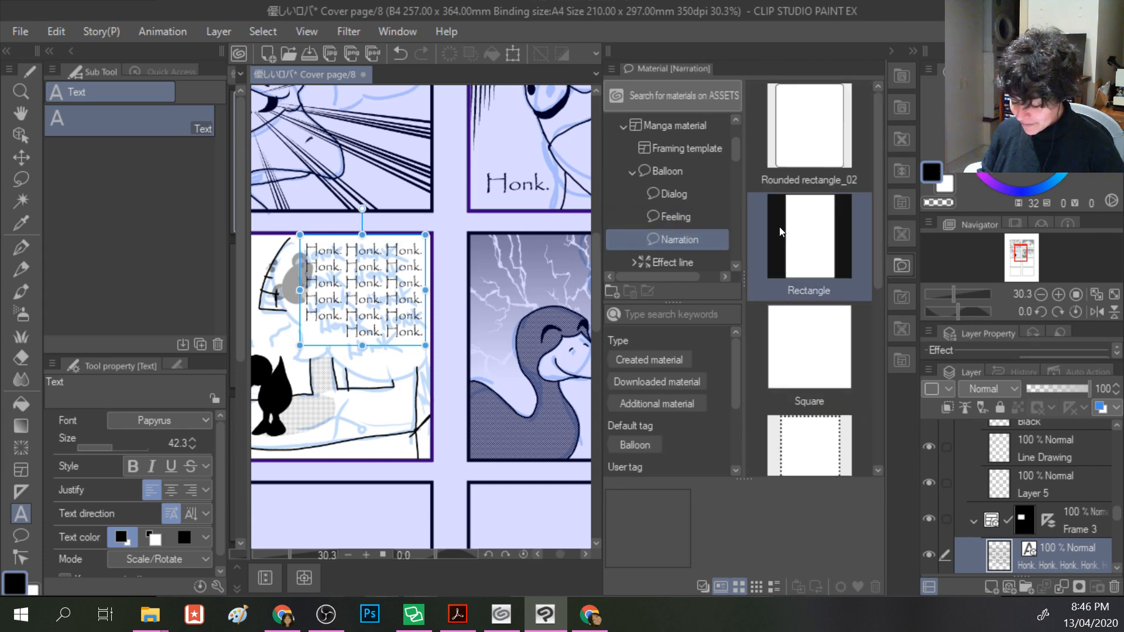
{"action": "scroll", "coordinate": [778, 230], "scroll_direction": "down", "scroll_amount": 4}
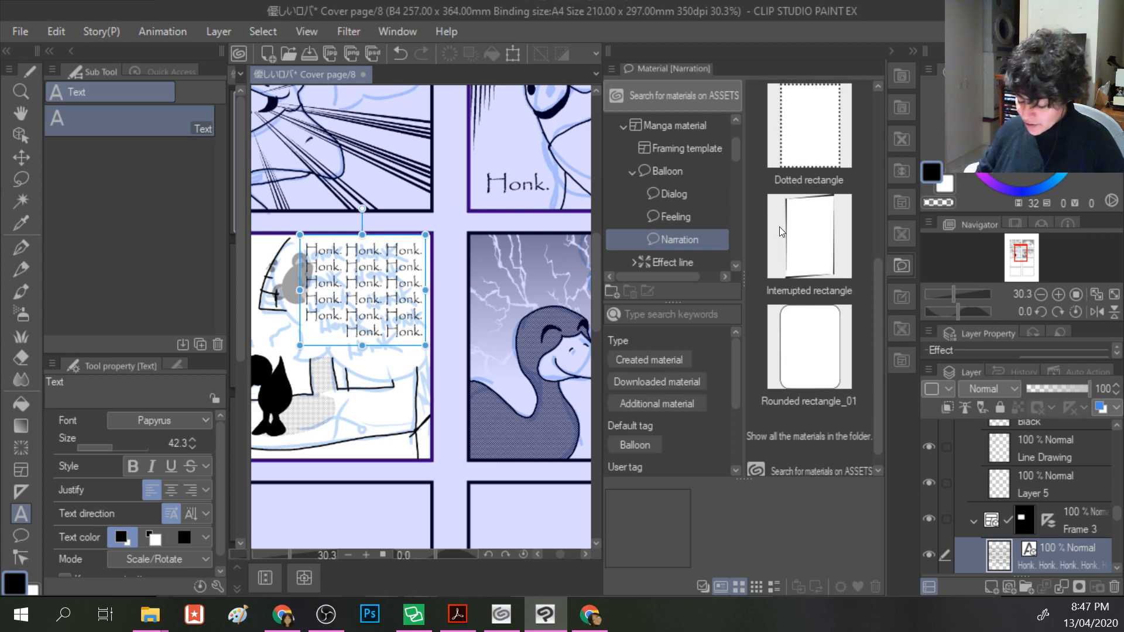
{"action": "left_click", "coordinate": [780, 228]}
{"action": "scroll", "coordinate": [779, 228], "scroll_direction": "up", "scroll_amount": 4}
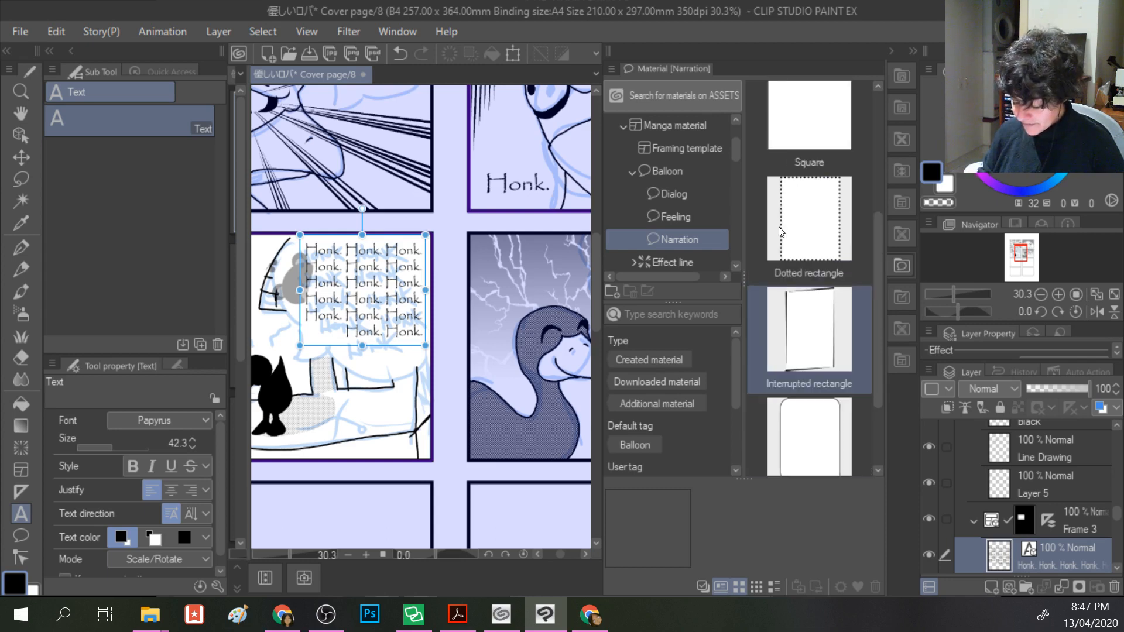
{"action": "left_click", "coordinate": [670, 196]}
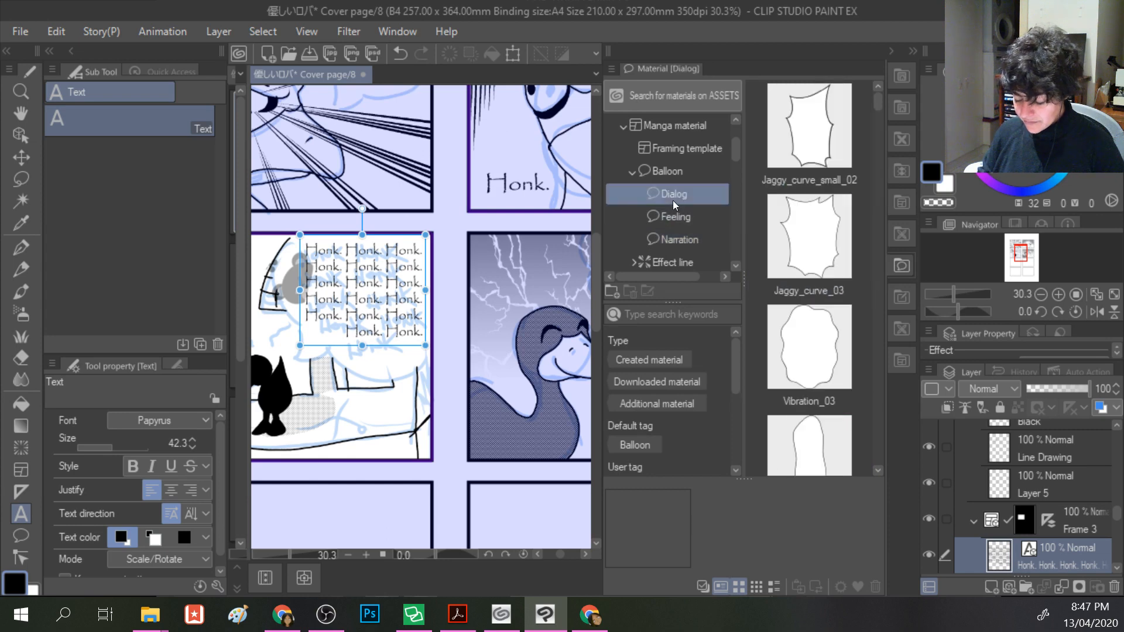
{"action": "left_click", "coordinate": [806, 269]}
{"action": "scroll", "coordinate": [803, 266], "scroll_direction": "down", "scroll_amount": 2}
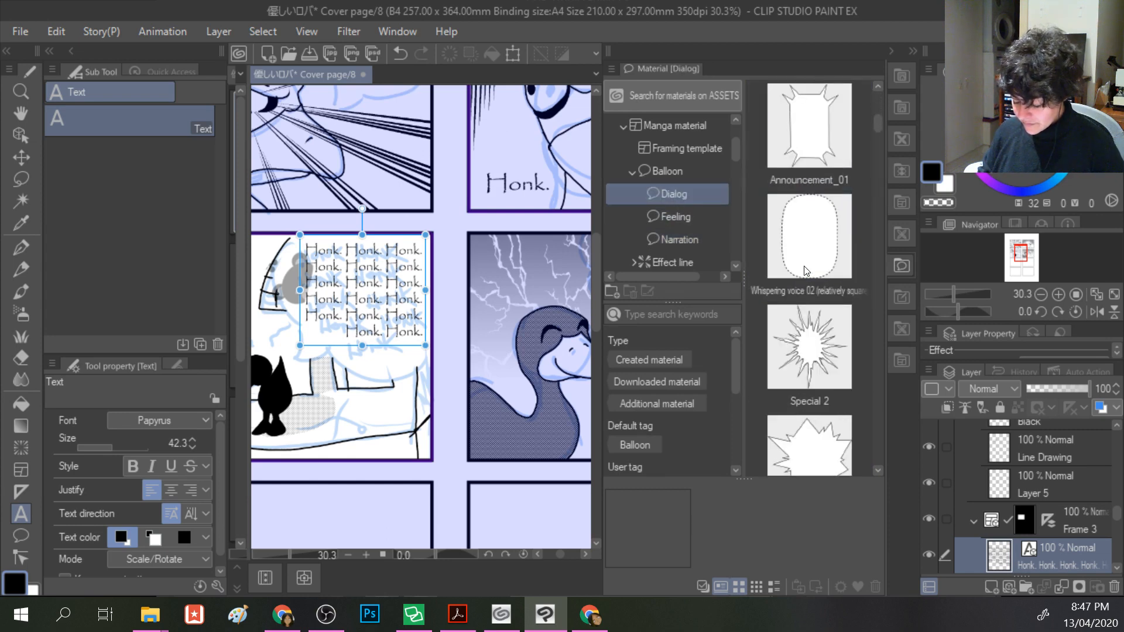
{"action": "scroll", "coordinate": [803, 265], "scroll_direction": "up", "scroll_amount": 1}
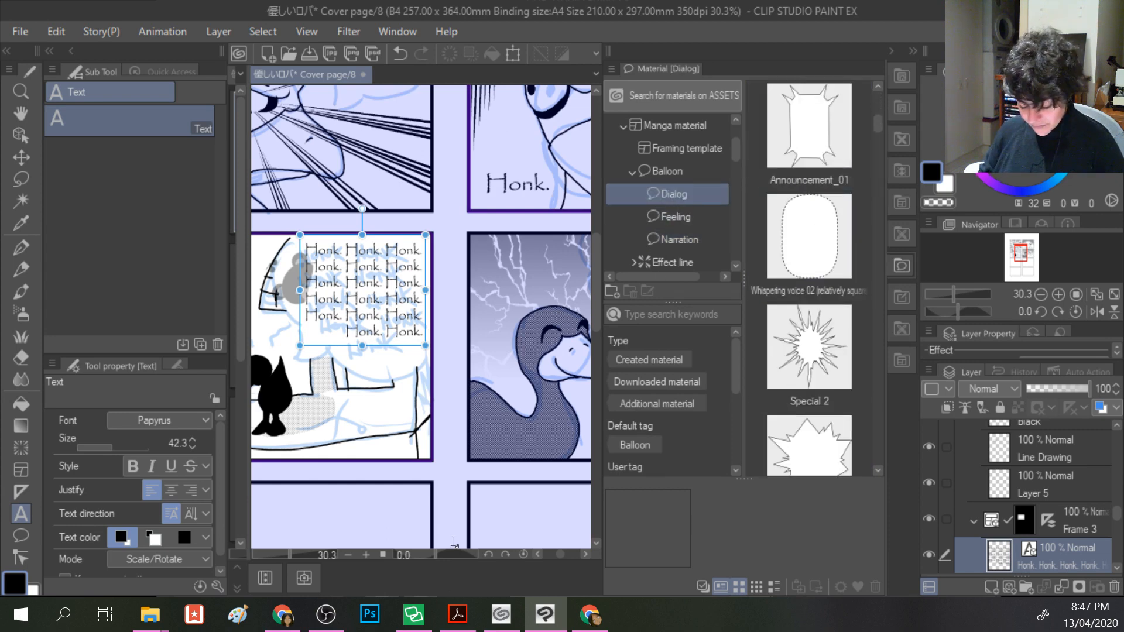
- Add the Default_02 dialog balloon to the first panel, place its layer beneath the "Honk." text layer, and position it behind the lettering
{"action": "scroll", "coordinate": [464, 334], "scroll_direction": "down", "scroll_amount": 4}
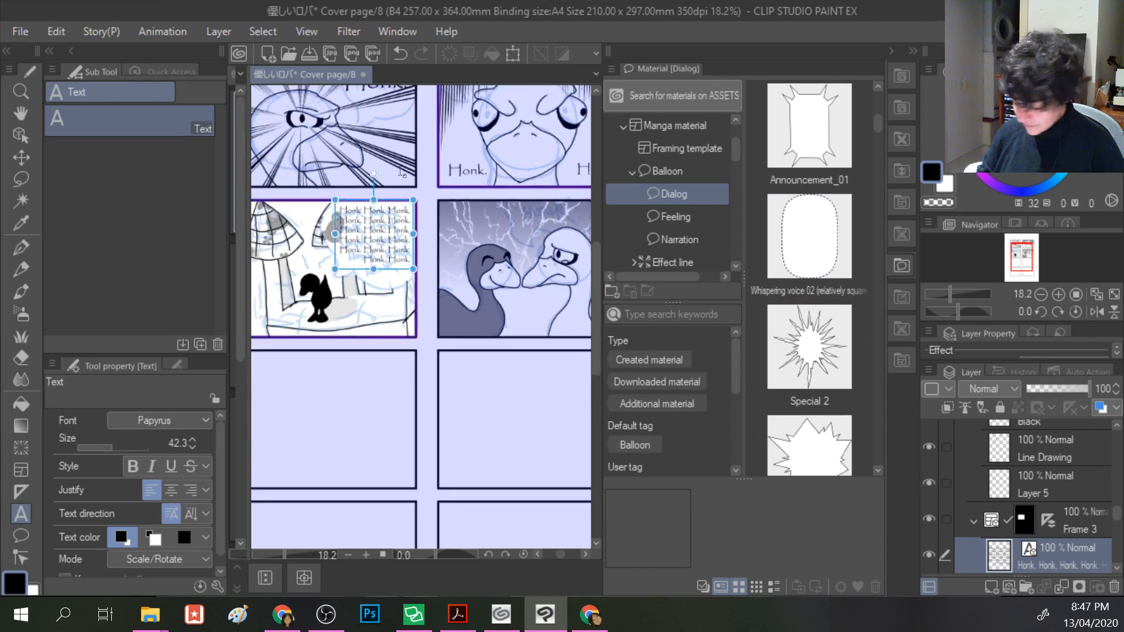
{"action": "key", "text": "space"}
{"action": "left_click_drag", "start_coordinate": [346, 148], "coordinate": [438, 292]}
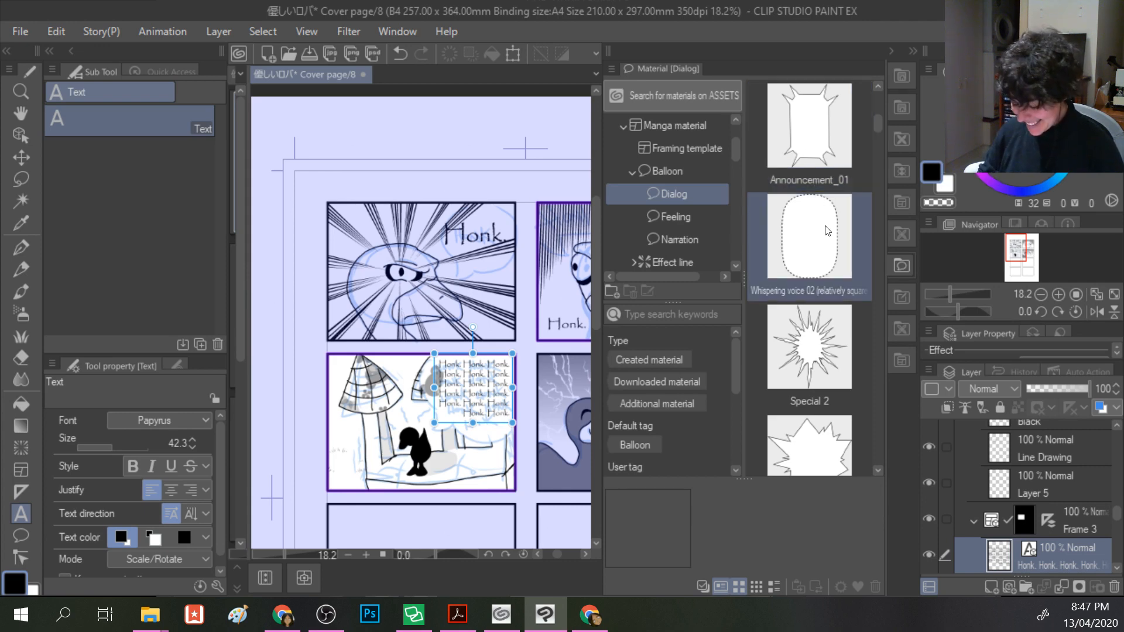
{"action": "scroll", "coordinate": [807, 175], "scroll_direction": "down", "scroll_amount": 5}
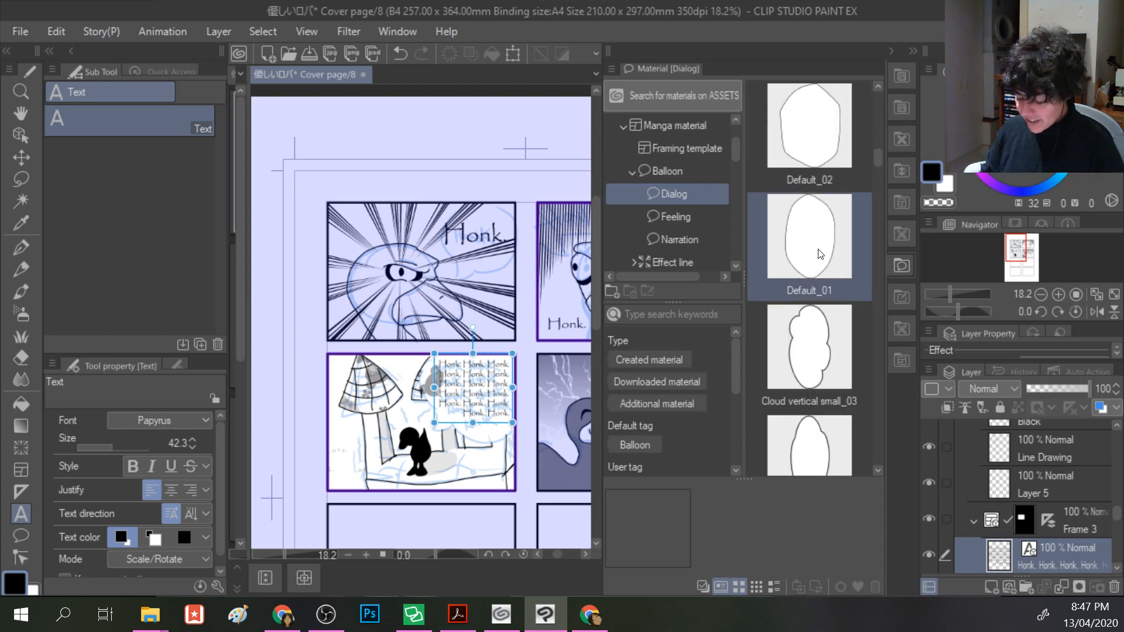
{"action": "left_click_drag", "start_coordinate": [817, 140], "coordinate": [490, 259]}
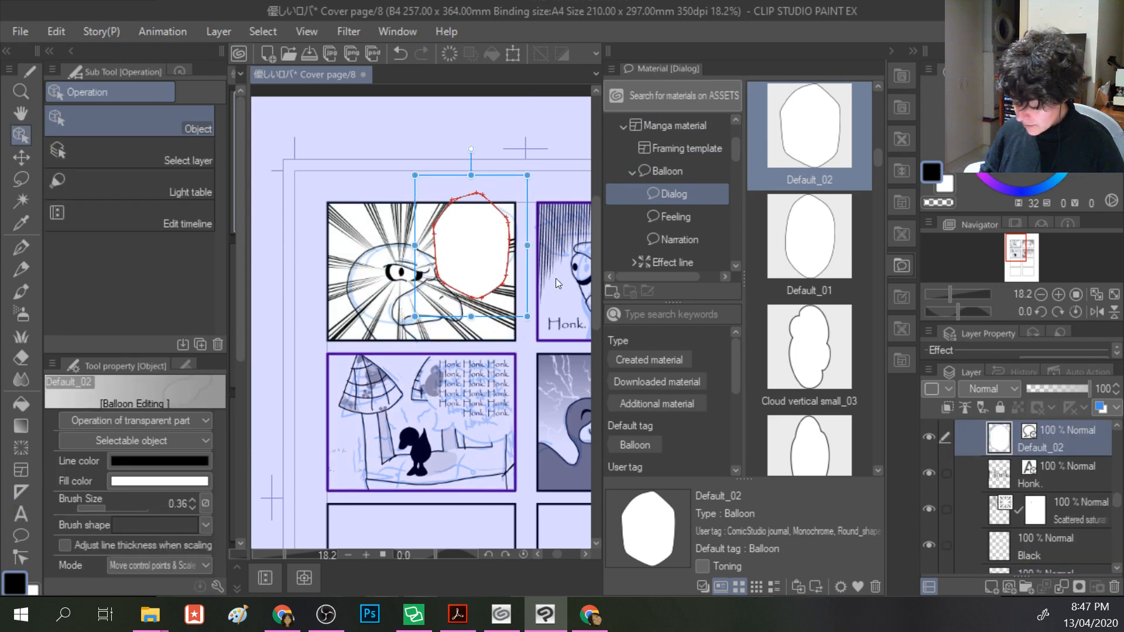
{"action": "left_click_drag", "start_coordinate": [1000, 441], "coordinate": [1007, 490]}
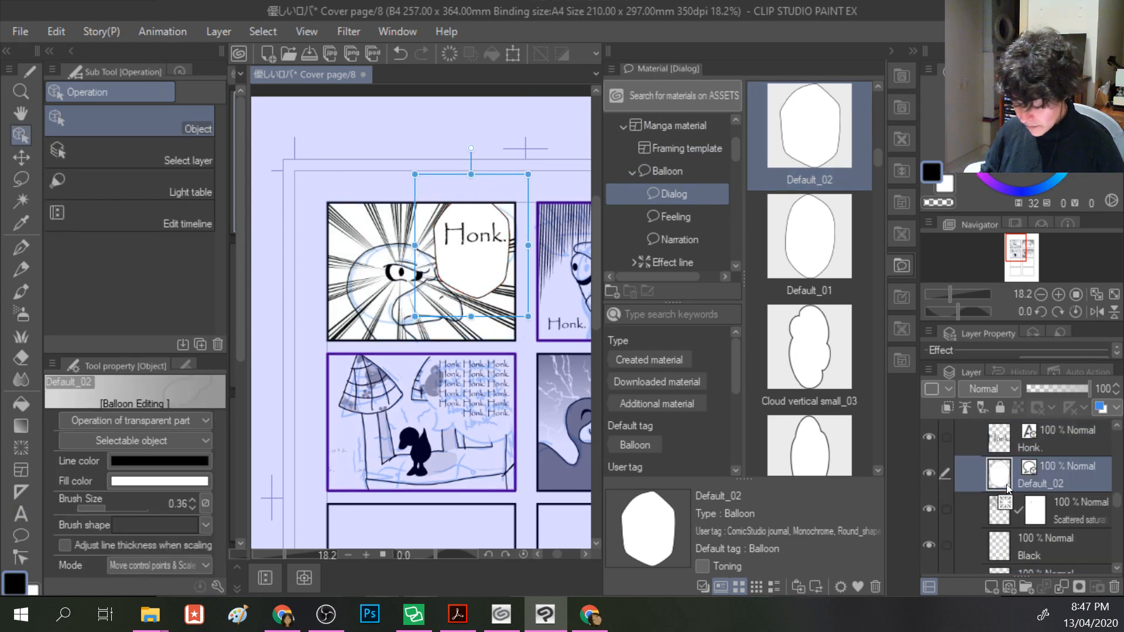
{"action": "left_click_drag", "start_coordinate": [480, 268], "coordinate": [479, 274]}
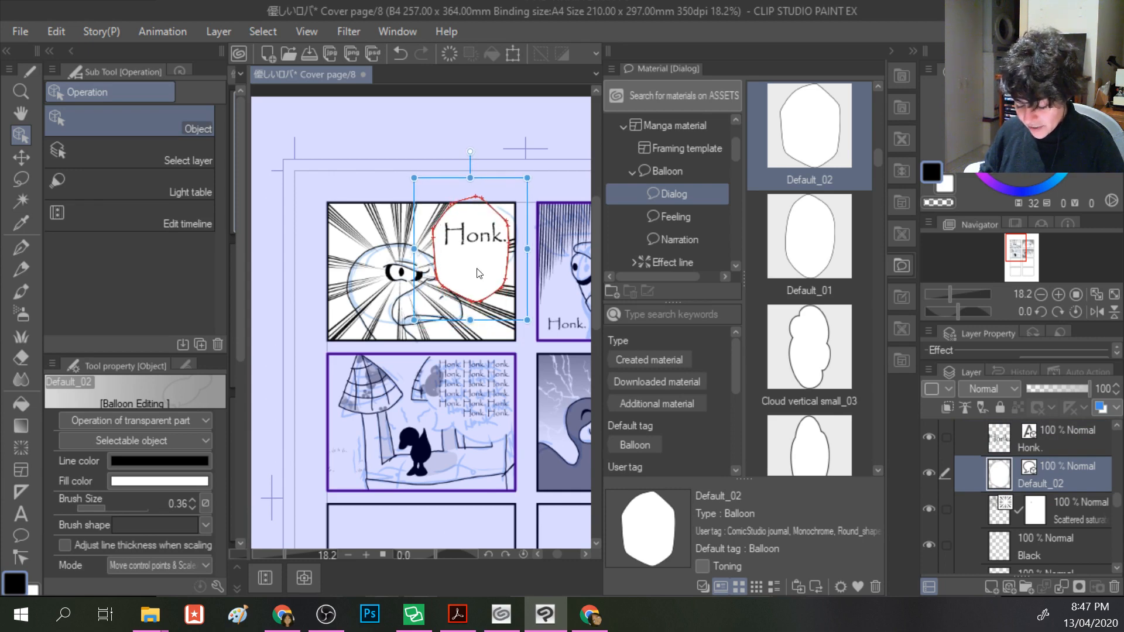
- Shorten the first panel's balloon and center it around "Honk.", shrinking the lettering to size 29.5 to fit inside
{"action": "left_click_drag", "start_coordinate": [470, 321], "coordinate": [473, 247]}
{"action": "left_click", "coordinate": [479, 258]}
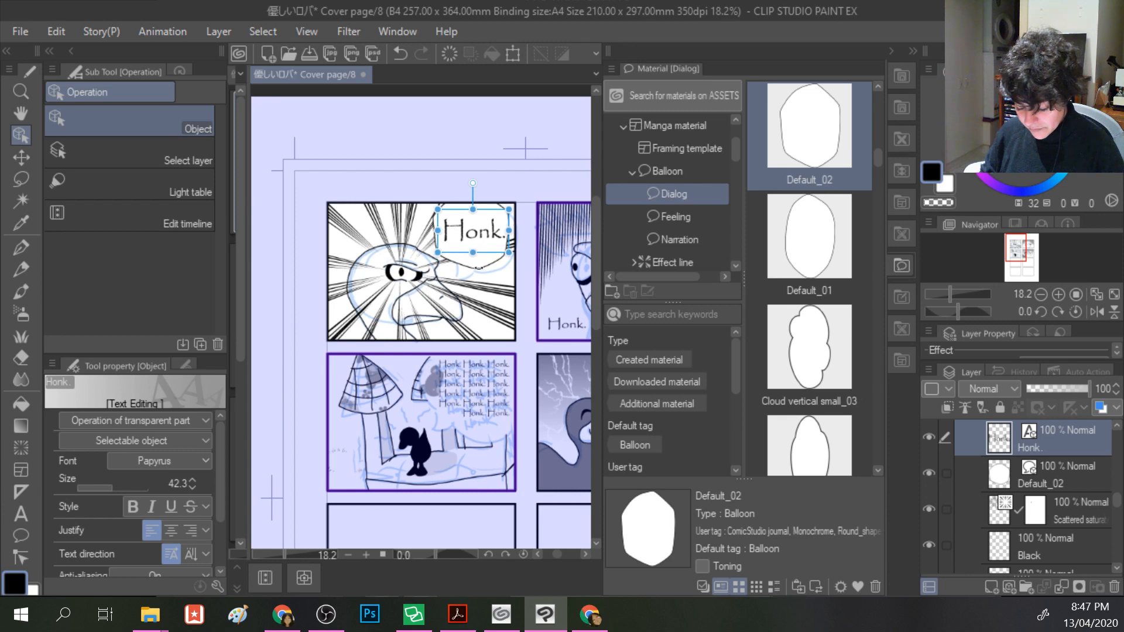
{"action": "left_click", "coordinate": [479, 273]}
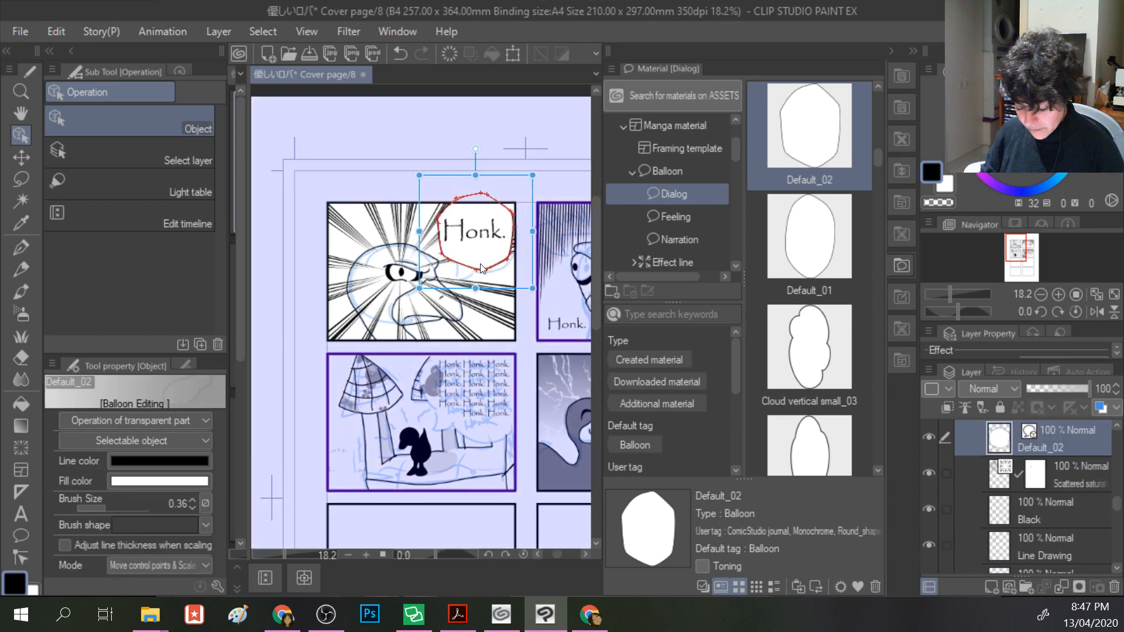
{"action": "left_click_drag", "start_coordinate": [480, 270], "coordinate": [479, 273]}
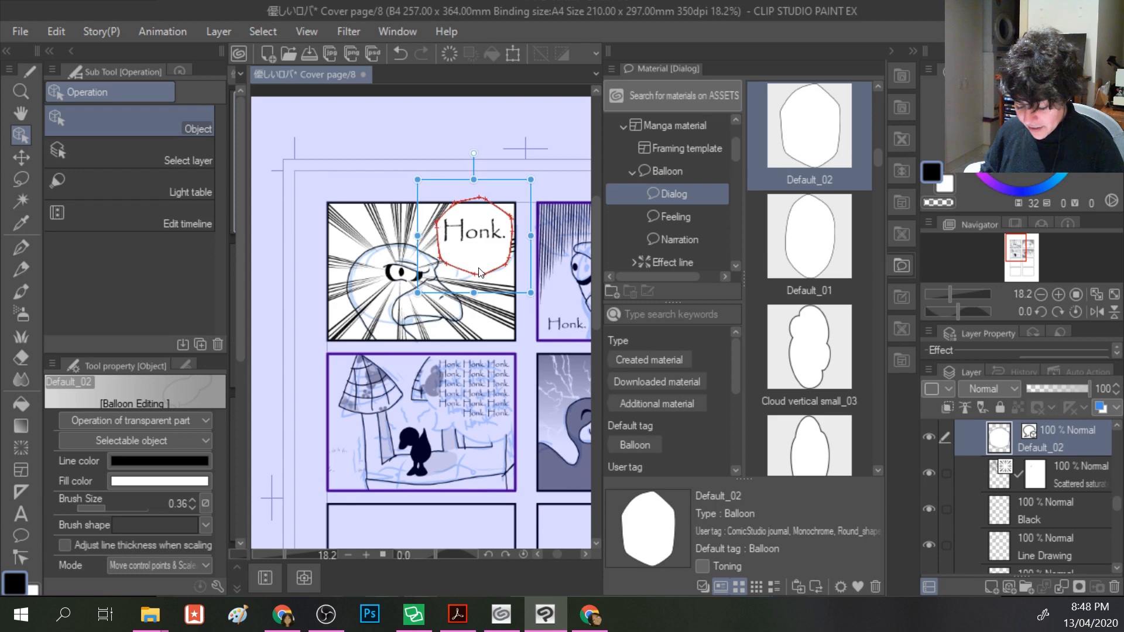
{"action": "left_click", "coordinate": [479, 237]}
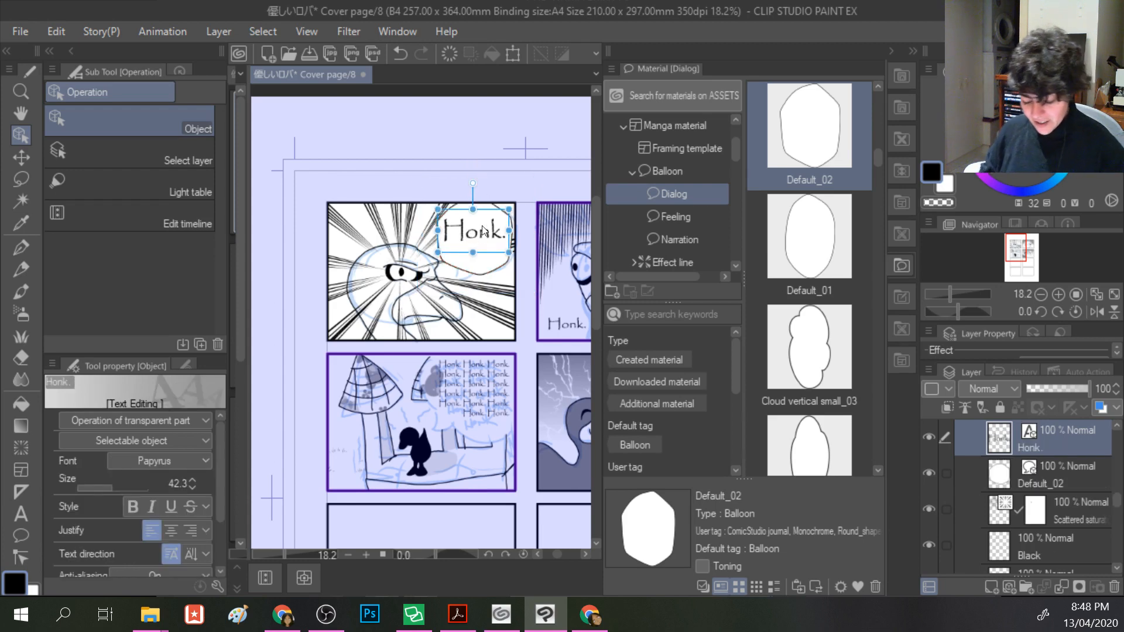
{"action": "left_click_drag", "start_coordinate": [508, 209], "coordinate": [480, 243]}
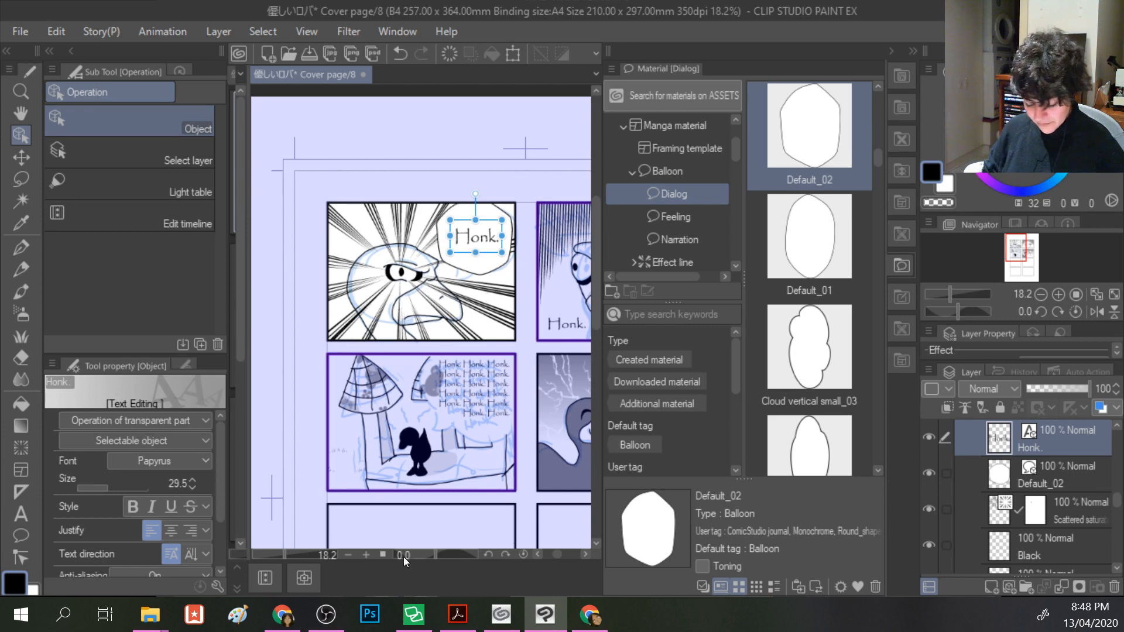
- Choose the Vibration_02 dialog balloon and add it to the panel of the front-facing bird, over the left "Honk."
{"action": "left_click", "coordinate": [563, 323]}
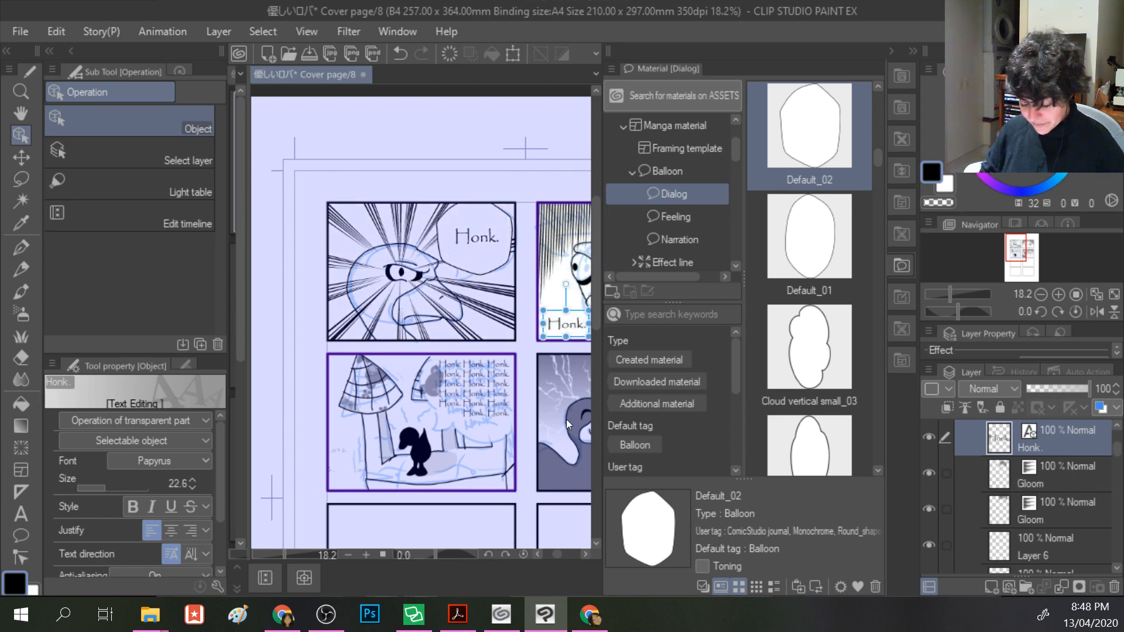
{"action": "left_click", "coordinate": [586, 553]}
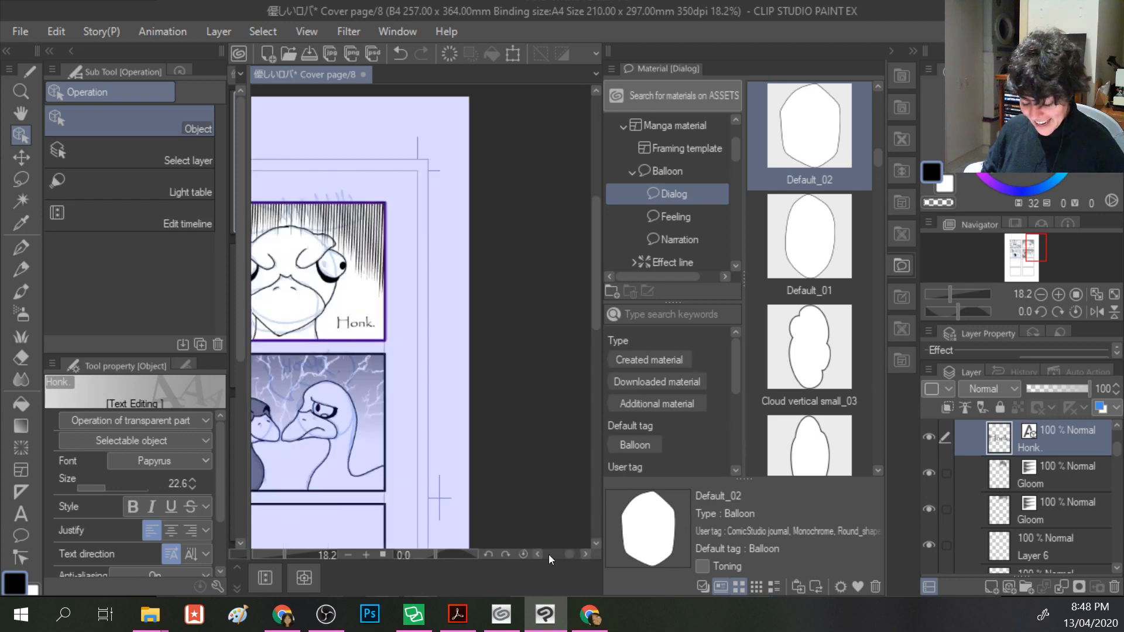
{"action": "left_click_drag", "start_coordinate": [567, 555], "coordinate": [564, 553]}
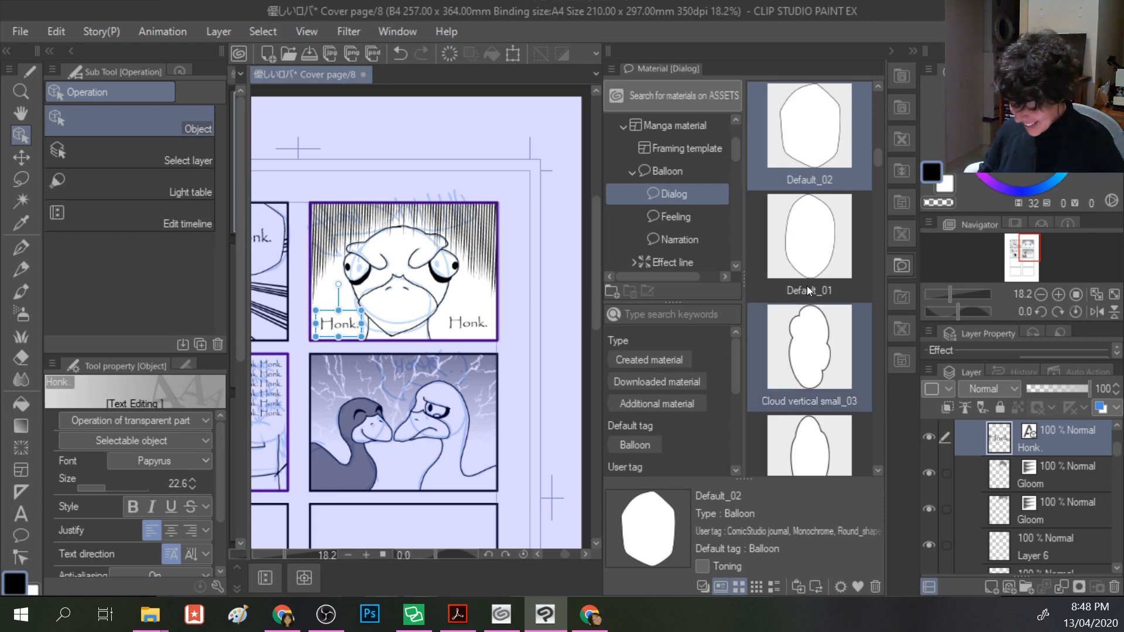
{"action": "scroll", "coordinate": [811, 285], "scroll_direction": "down", "scroll_amount": 1}
{"action": "left_click", "coordinate": [814, 263]}
{"action": "scroll", "coordinate": [815, 259], "scroll_direction": "down", "scroll_amount": 3}
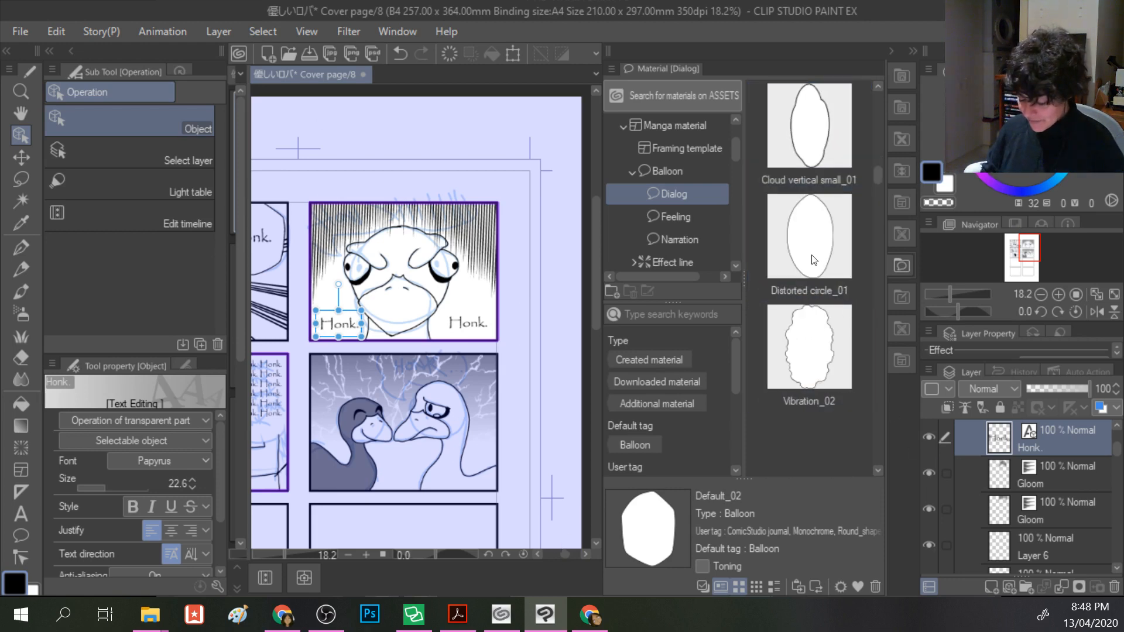
{"action": "left_click", "coordinate": [811, 260]}
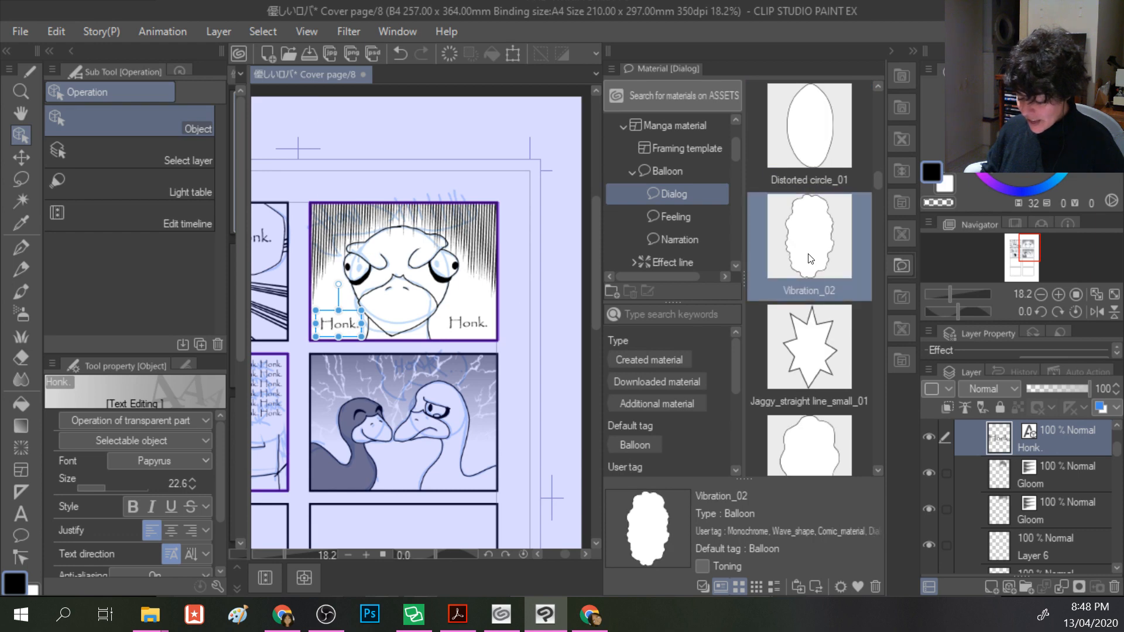
{"action": "left_click_drag", "start_coordinate": [810, 251], "coordinate": [332, 364]}
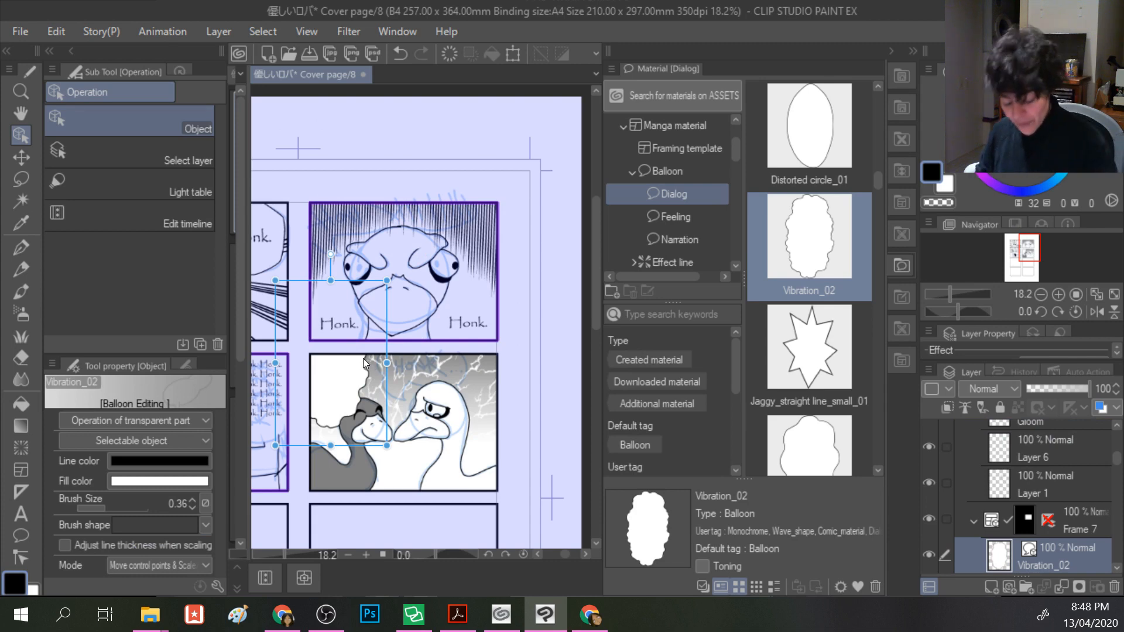
{"action": "left_click", "coordinate": [364, 363]}
{"action": "left_click_drag", "start_coordinate": [810, 240], "coordinate": [385, 286]}
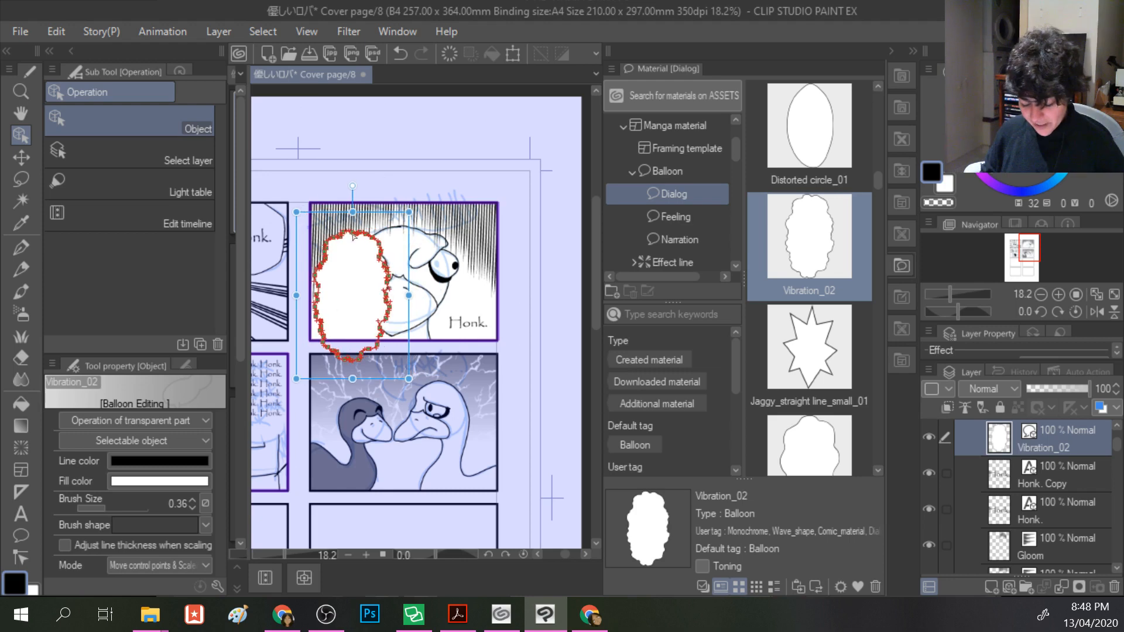
- Flatten the Vibration_02 balloon, move its layer below both "Honk." text layers, and position it around the left "Honk."
{"action": "left_click_drag", "start_coordinate": [351, 212], "coordinate": [352, 304]}
{"action": "left_click_drag", "start_coordinate": [1007, 448], "coordinate": [1001, 516]}
{"action": "left_click_drag", "start_coordinate": [367, 331], "coordinate": [357, 311]}
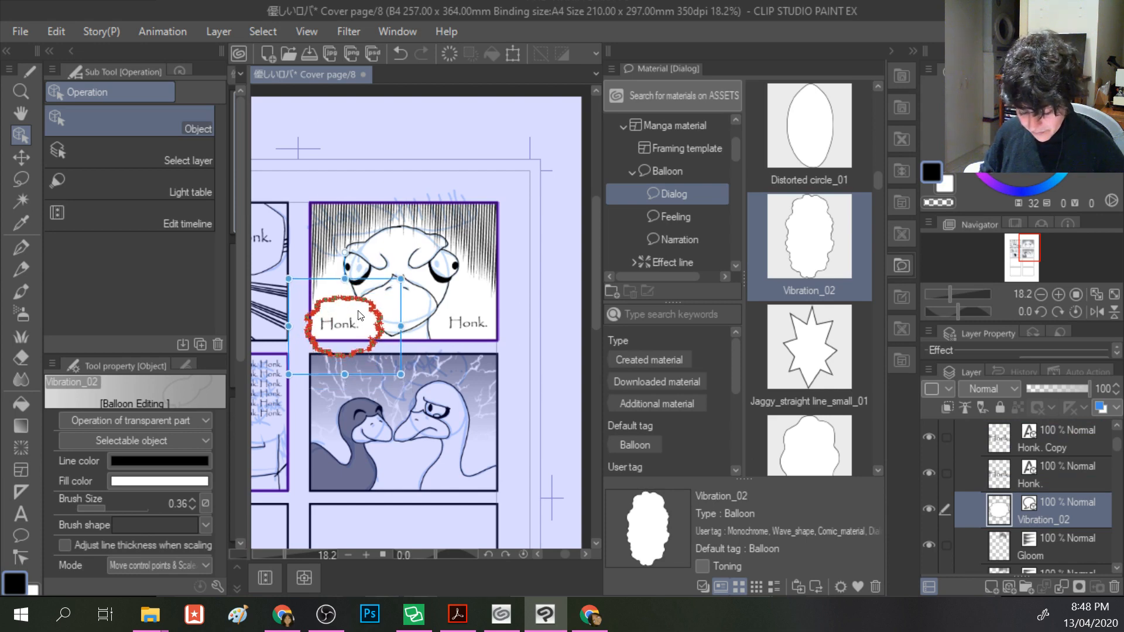
{"action": "left_click", "coordinate": [432, 307]}
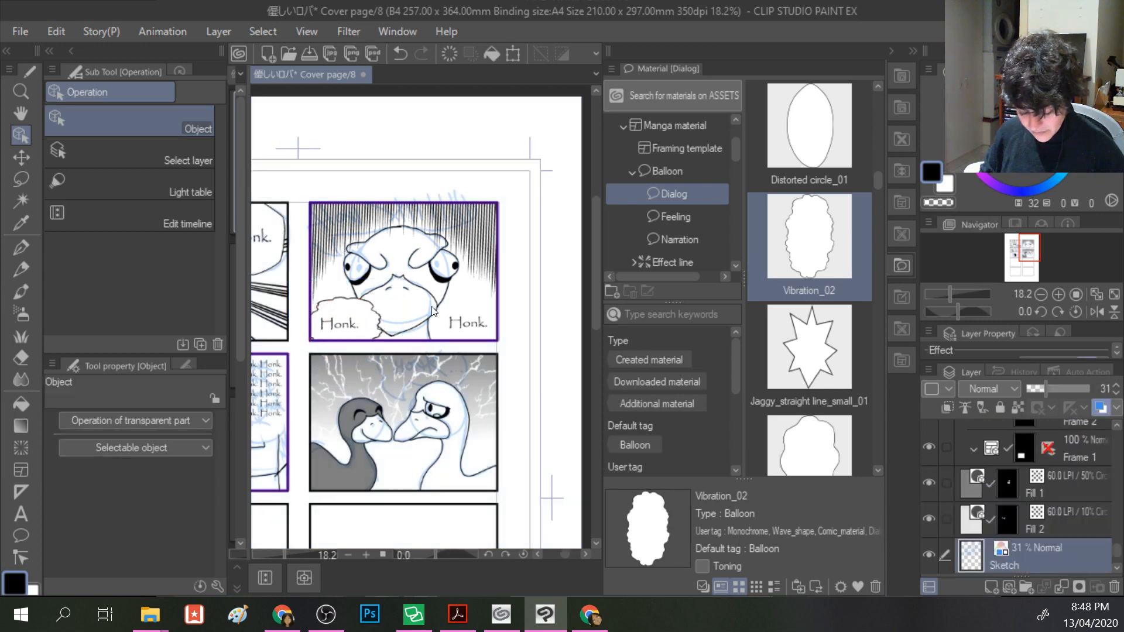
- Nudge the Vibration_02 balloon slightly left and down so it sits in the panel's lower-left corner behind "Honk."
{"action": "left_click", "coordinate": [357, 323]}
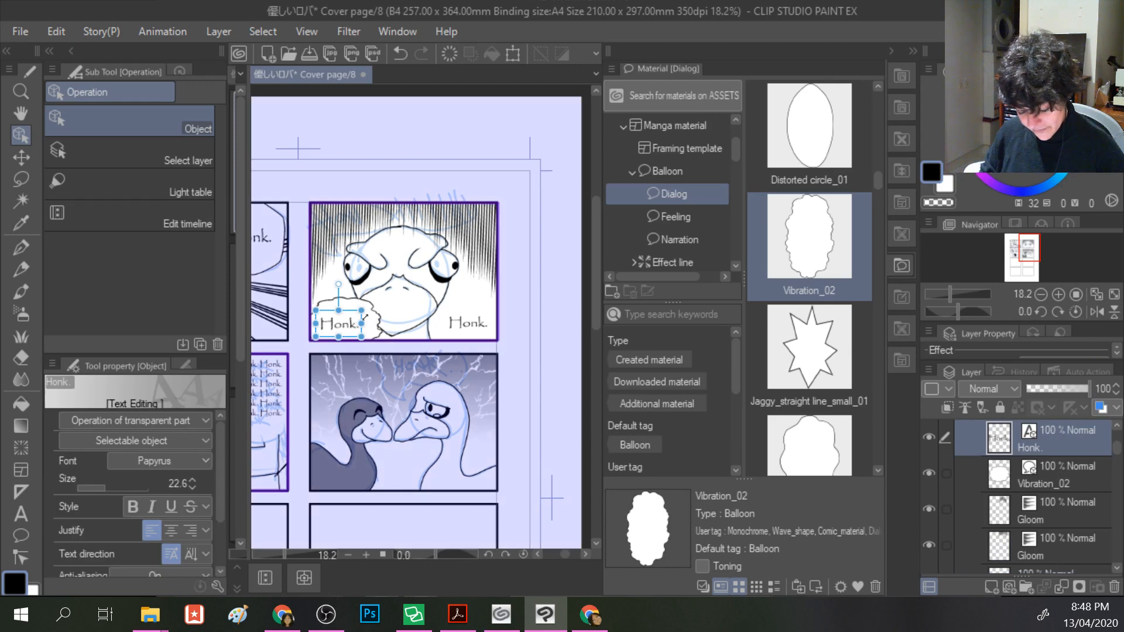
{"action": "left_click", "coordinate": [394, 327]}
{"action": "left_click", "coordinate": [363, 318]}
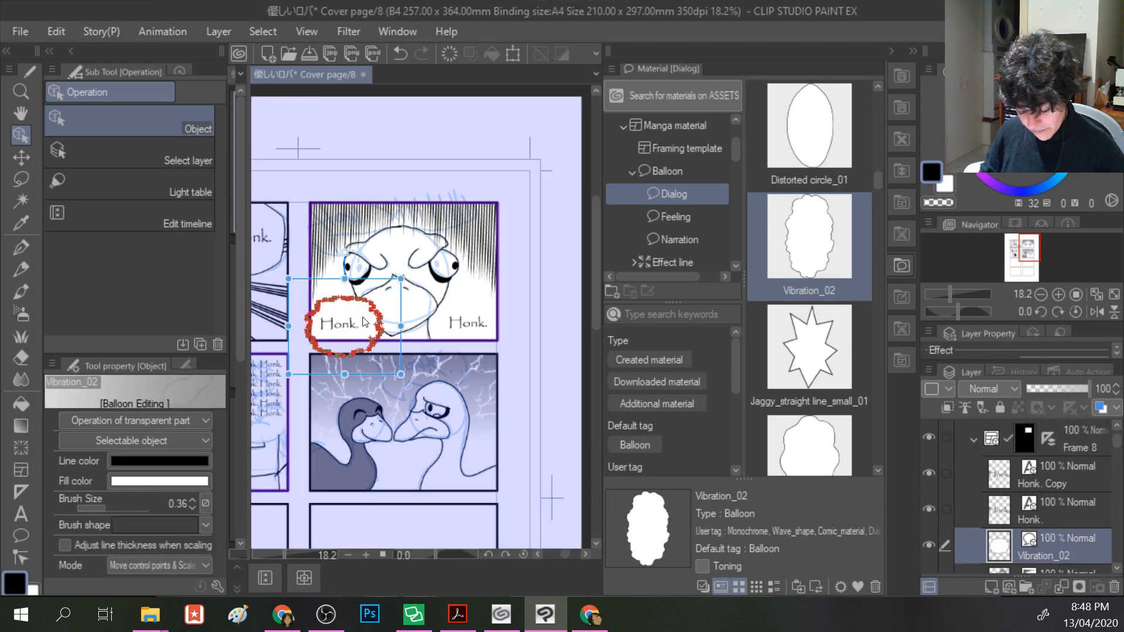
{"action": "left_click_drag", "start_coordinate": [363, 314], "coordinate": [360, 314]}
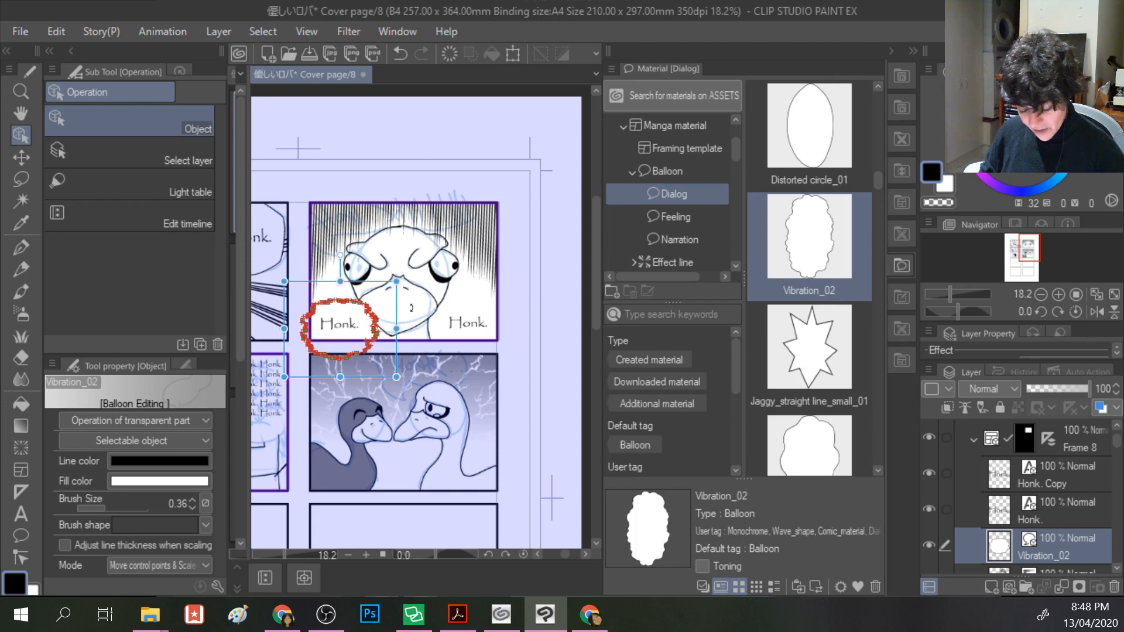
{"action": "left_click", "coordinate": [445, 310]}
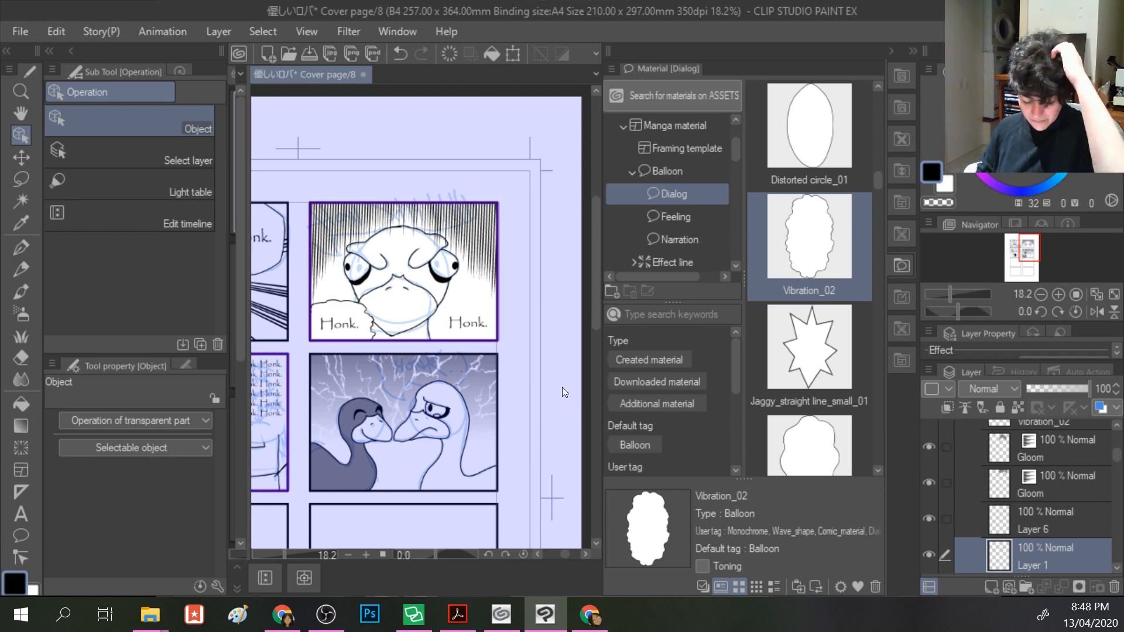
- Reduce the height of the Vibration_02 balloon by raising its lower edge toward the panel border
{"action": "left_click", "coordinate": [354, 337]}
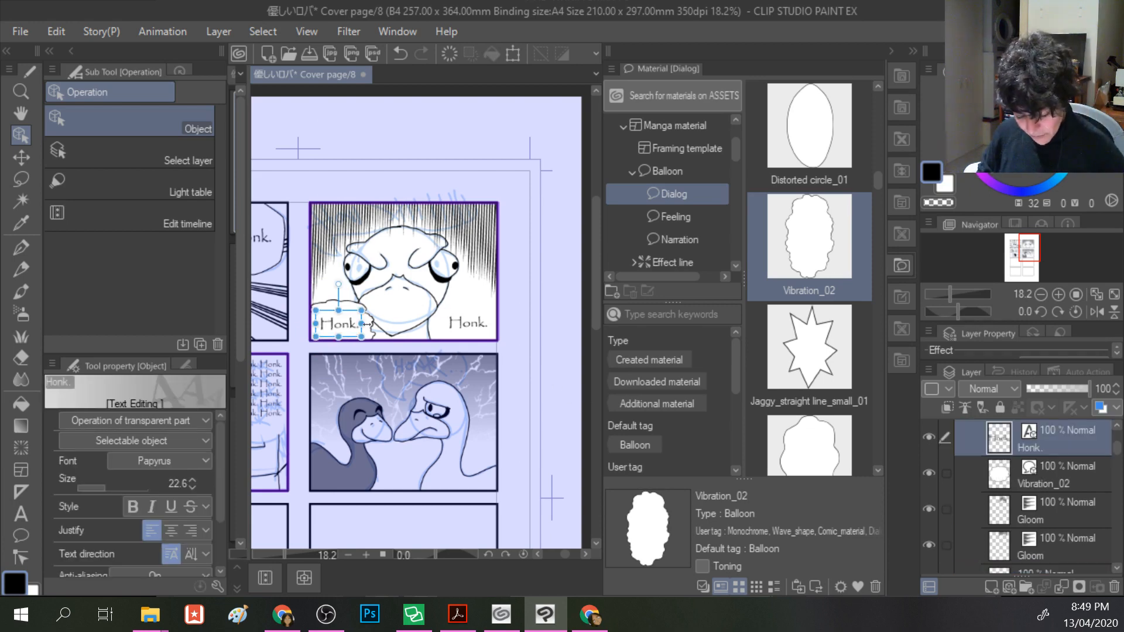
{"action": "left_click", "coordinate": [370, 322]}
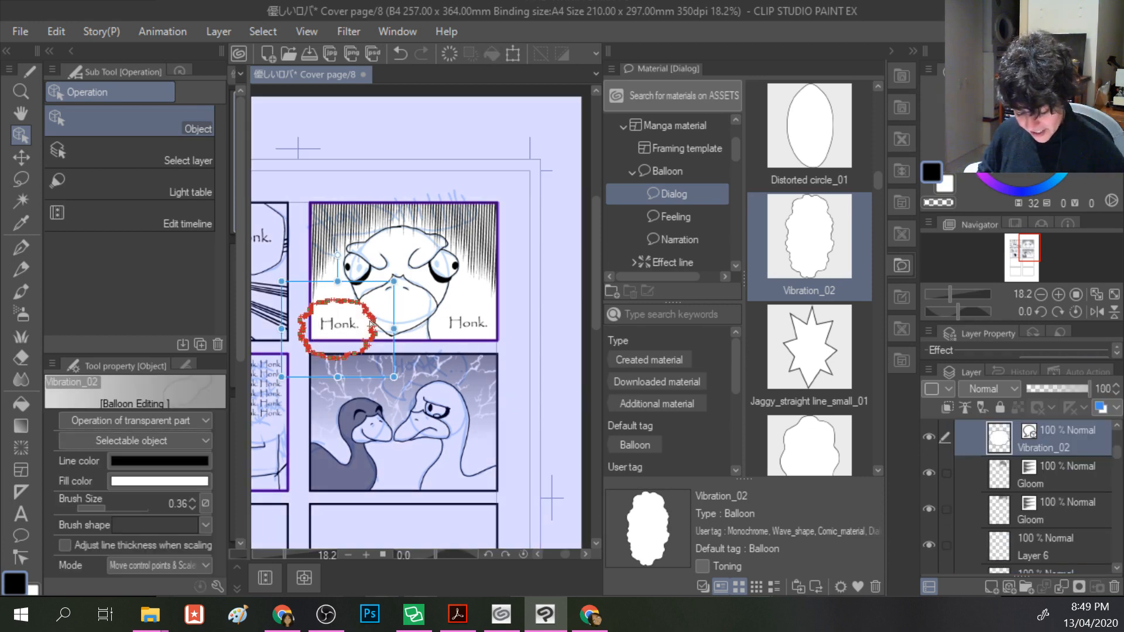
{"action": "left_click_drag", "start_coordinate": [337, 378], "coordinate": [345, 357]}
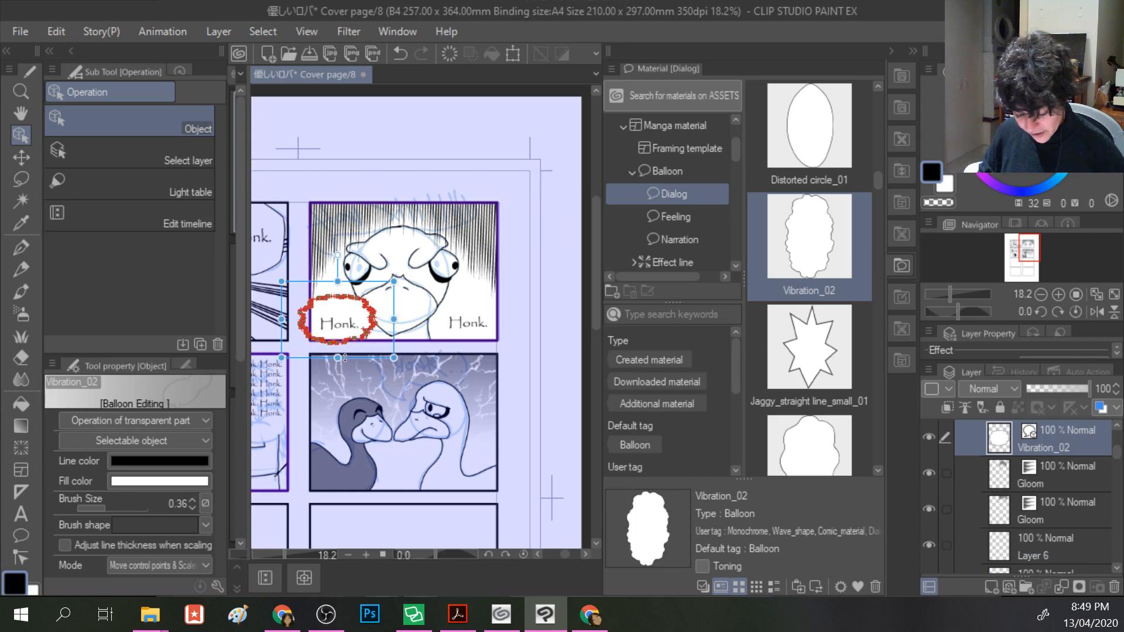
- Shrink the Vibration_02 balloon from its upper-right corner and shift the left "Honk." text slightly left to center it inside
{"action": "left_click", "coordinate": [449, 325]}
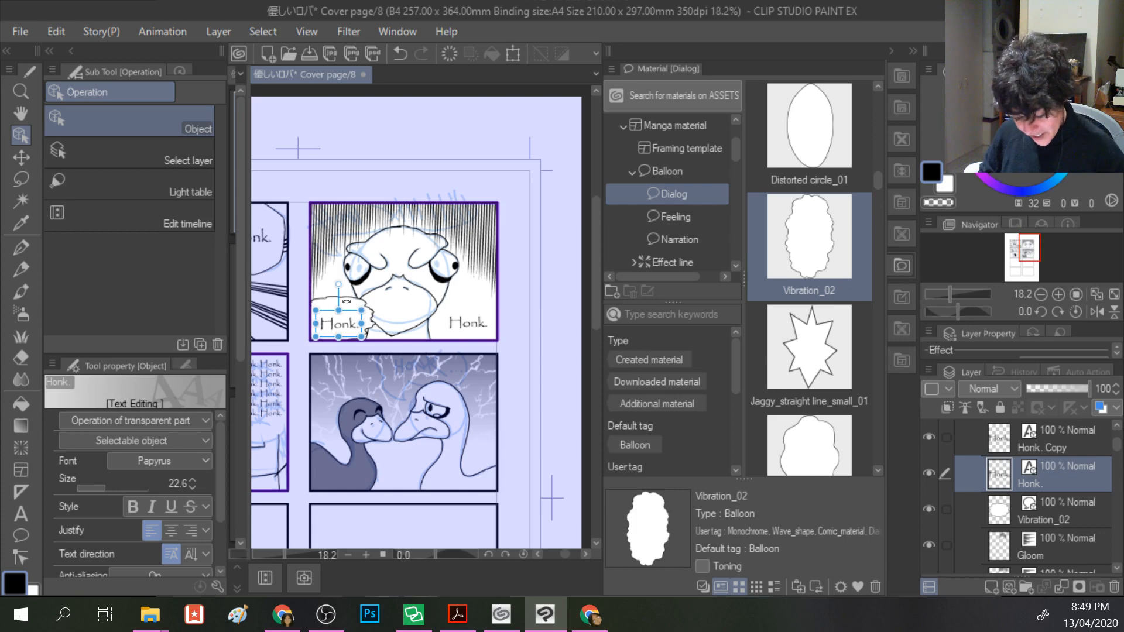
{"action": "left_click", "coordinate": [421, 307]}
{"action": "left_click", "coordinate": [345, 309]}
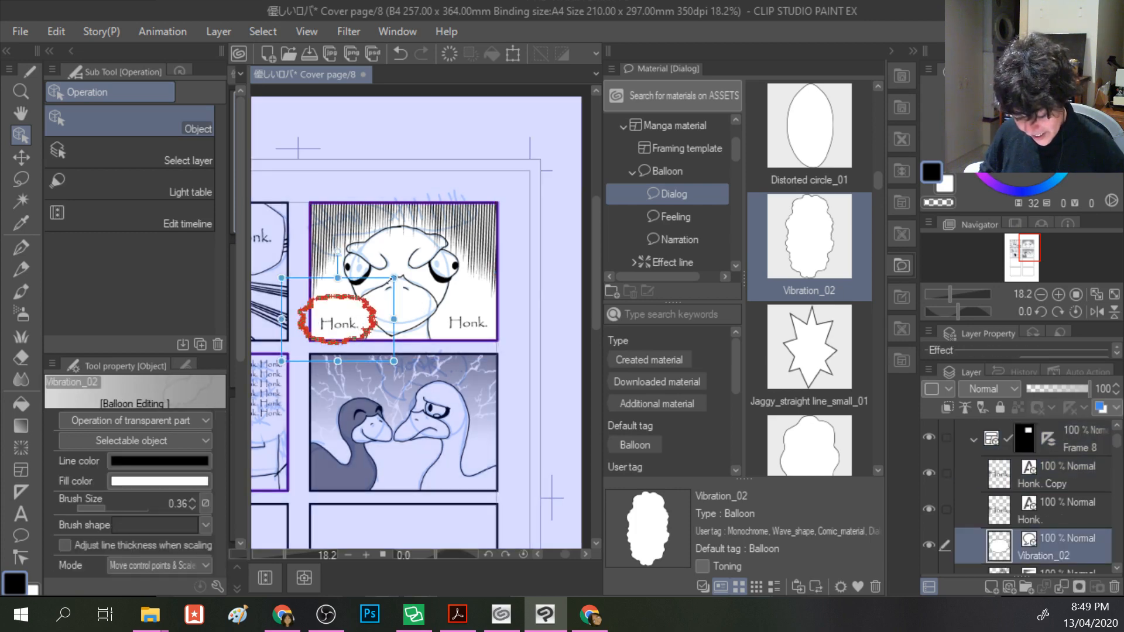
{"action": "left_click_drag", "start_coordinate": [393, 278], "coordinate": [381, 285]}
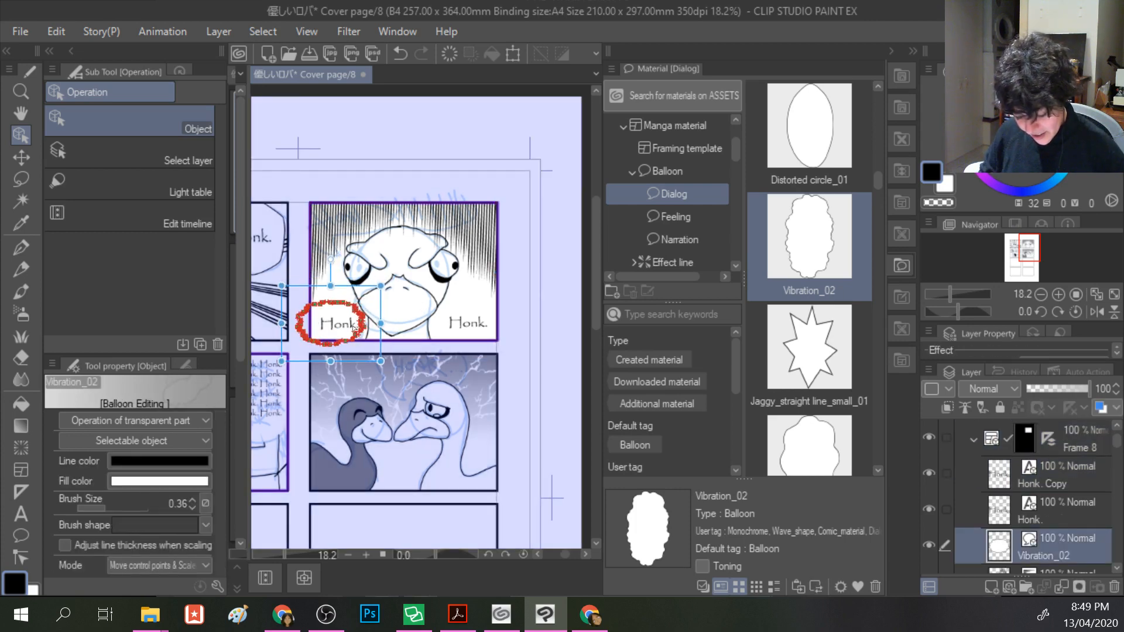
{"action": "left_click", "coordinate": [333, 324]}
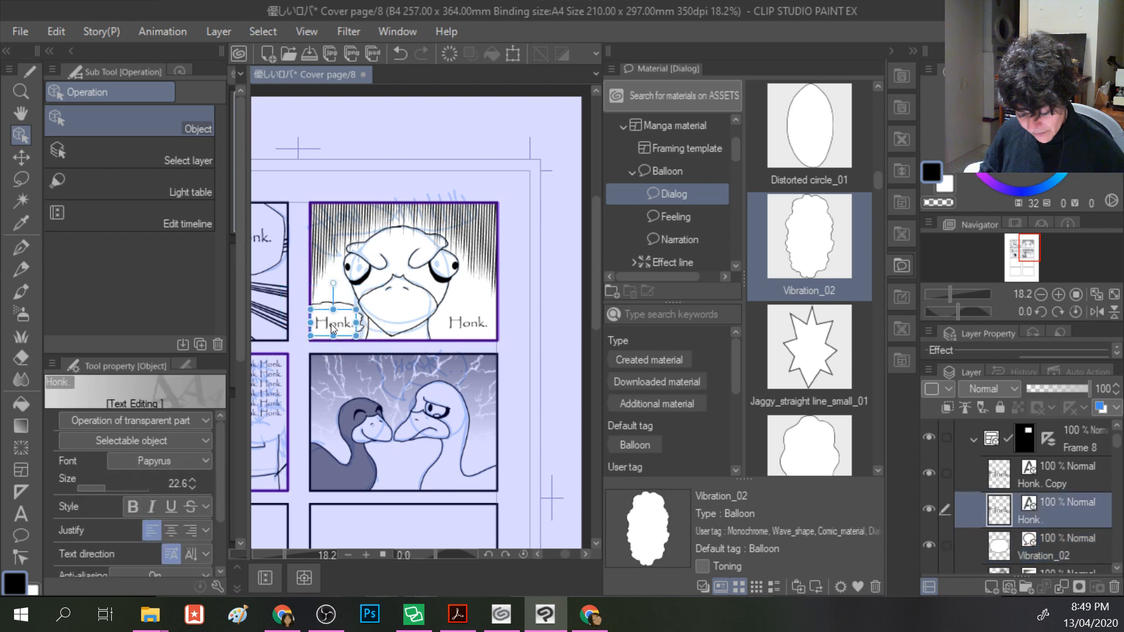
{"action": "left_click", "coordinate": [399, 328]}
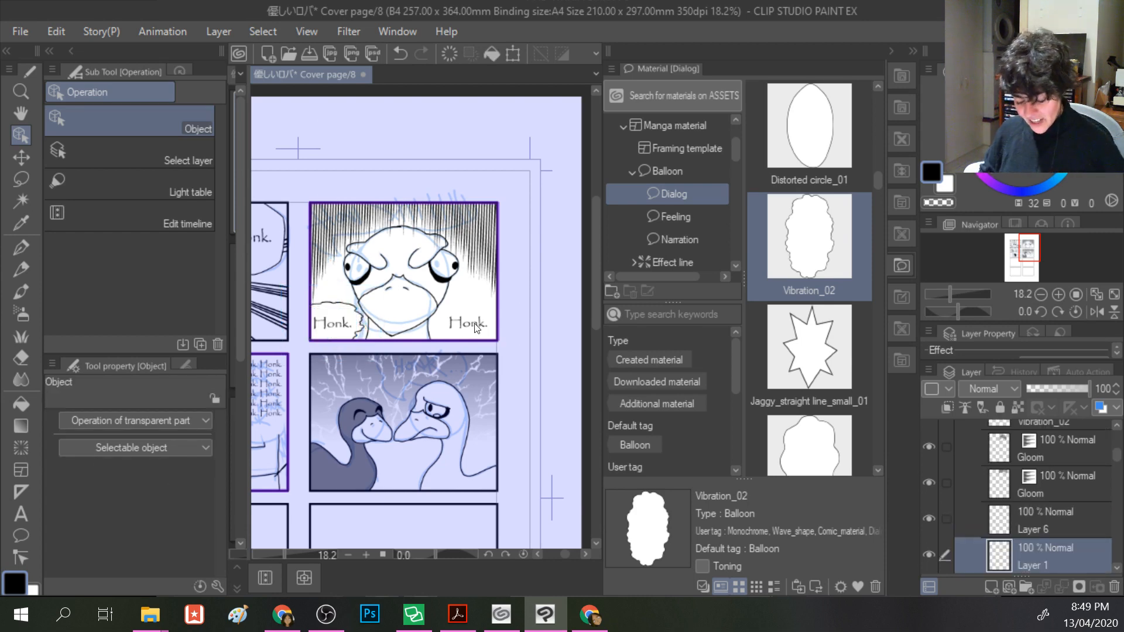
{"action": "left_click", "coordinate": [344, 321]}
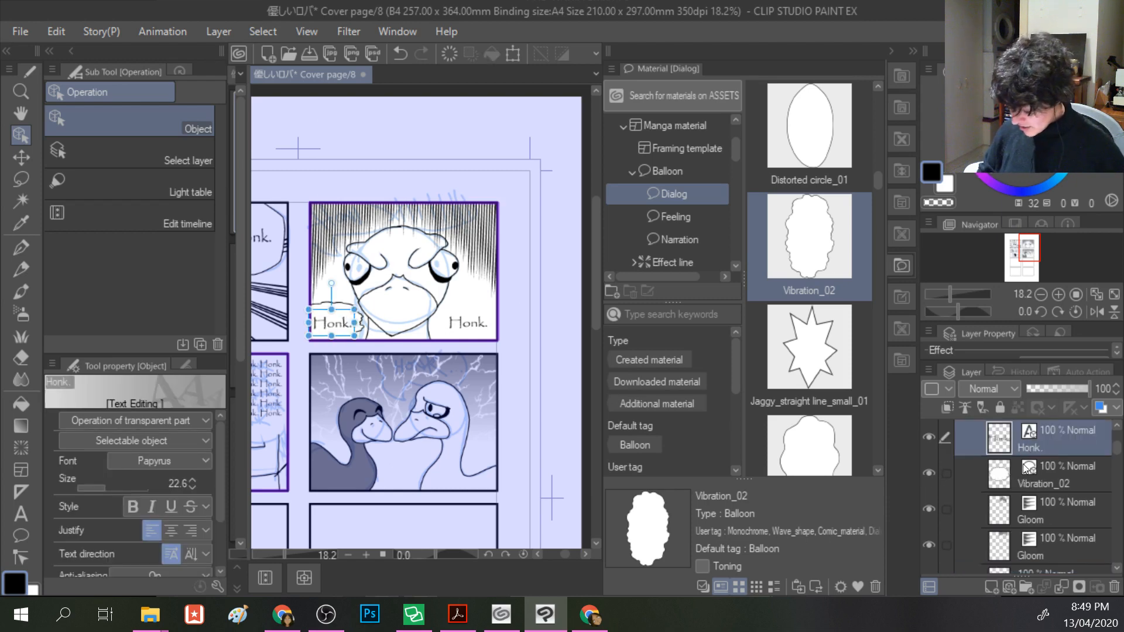
- Duplicate the Vibration_02 balloon layer and move the copy around the right "Honk." in the front-facing bird's panel
{"action": "left_click", "coordinate": [1006, 474]}
{"action": "right_click", "coordinate": [1006, 473]}
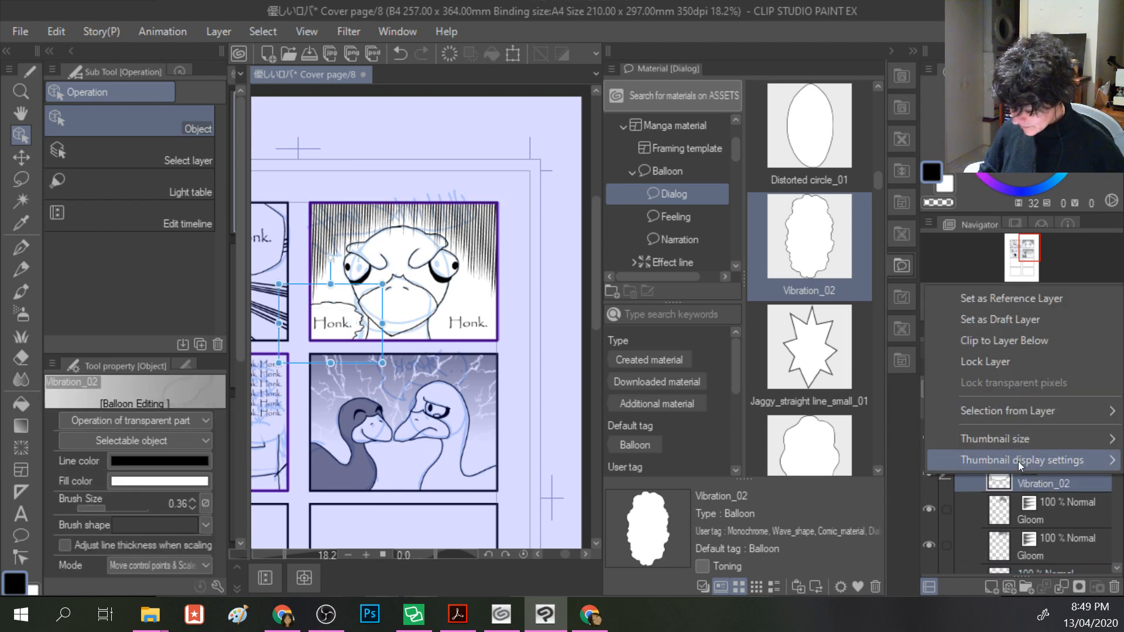
{"action": "left_click", "coordinate": [1045, 485]}
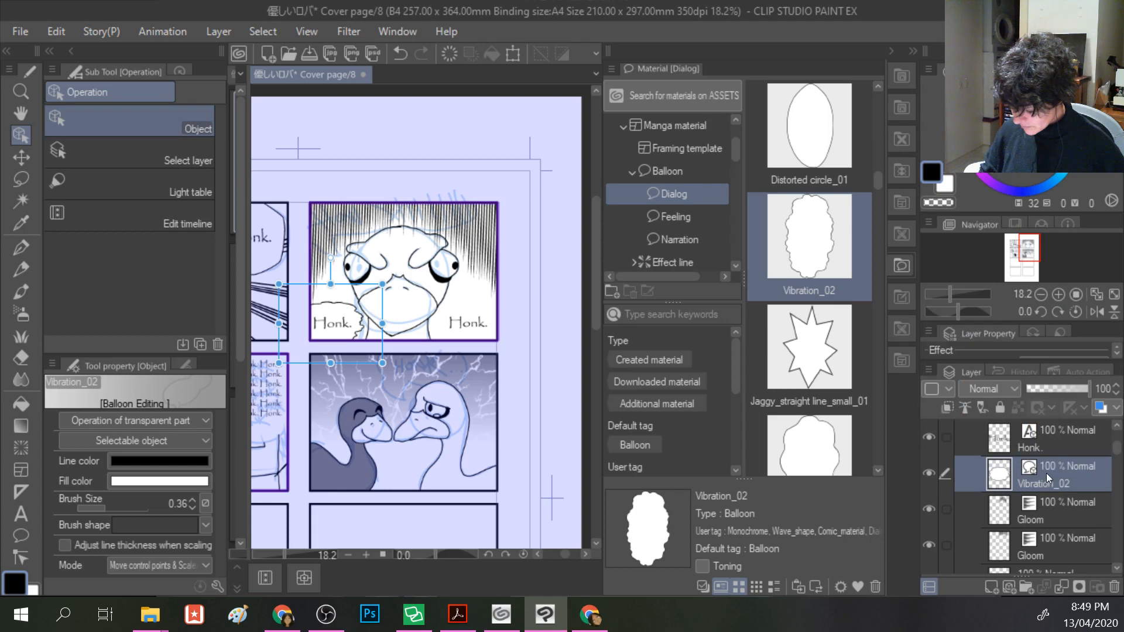
{"action": "right_click", "coordinate": [1045, 473]}
{"action": "left_click", "coordinate": [1052, 507]}
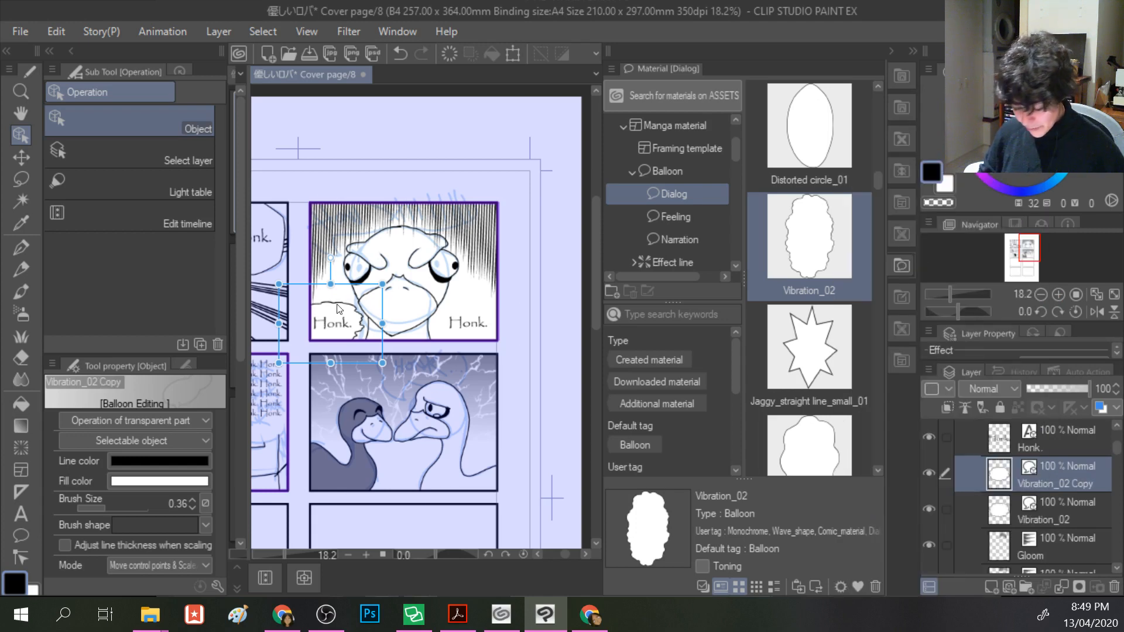
{"action": "left_click_drag", "start_coordinate": [358, 321], "coordinate": [487, 315]}
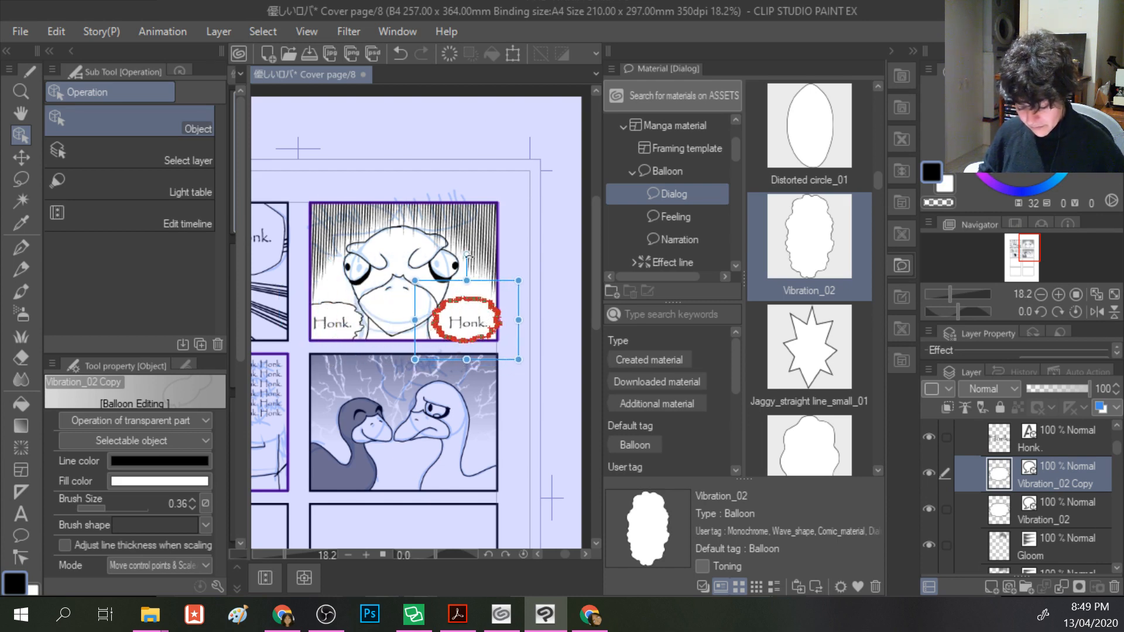
{"action": "left_click", "coordinate": [483, 258]}
{"action": "left_click", "coordinate": [464, 321]}
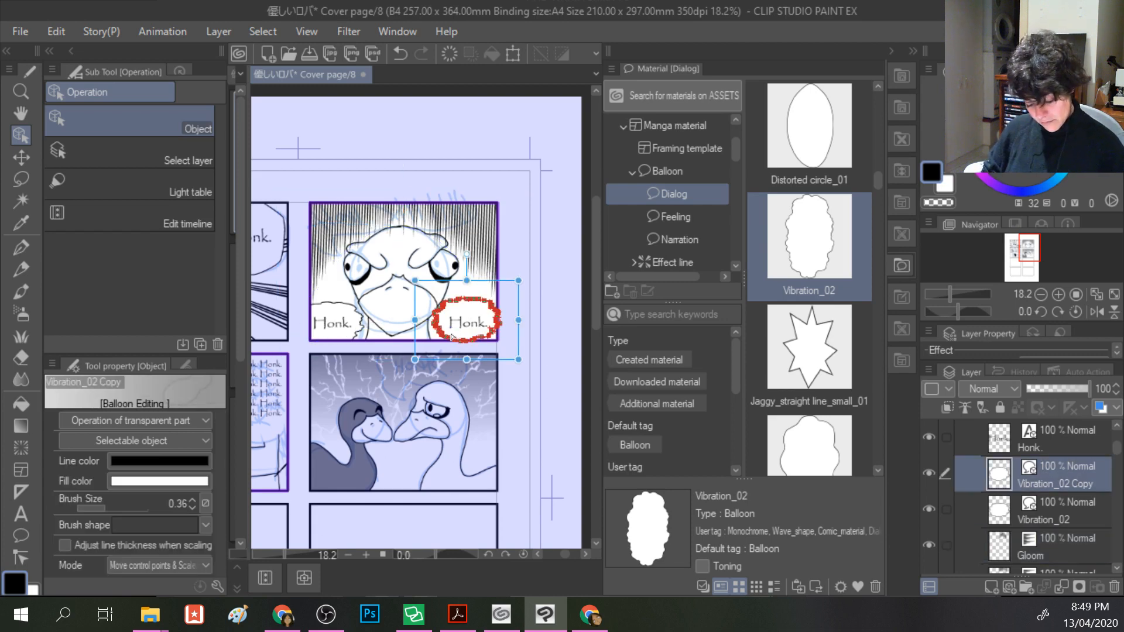
- Nudge the right "Honk." text slightly up so it sits centered in the copied balloon, and deselect it
{"action": "left_click", "coordinate": [469, 327]}
{"action": "left_click_drag", "start_coordinate": [468, 326], "coordinate": [470, 323]}
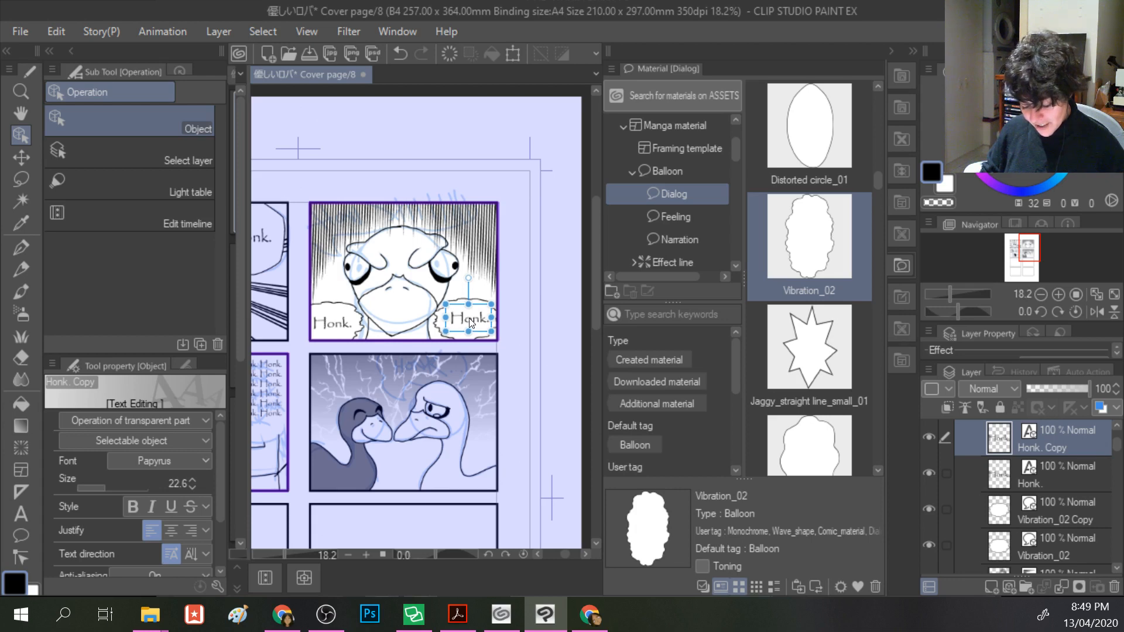
{"action": "left_click", "coordinate": [473, 378]}
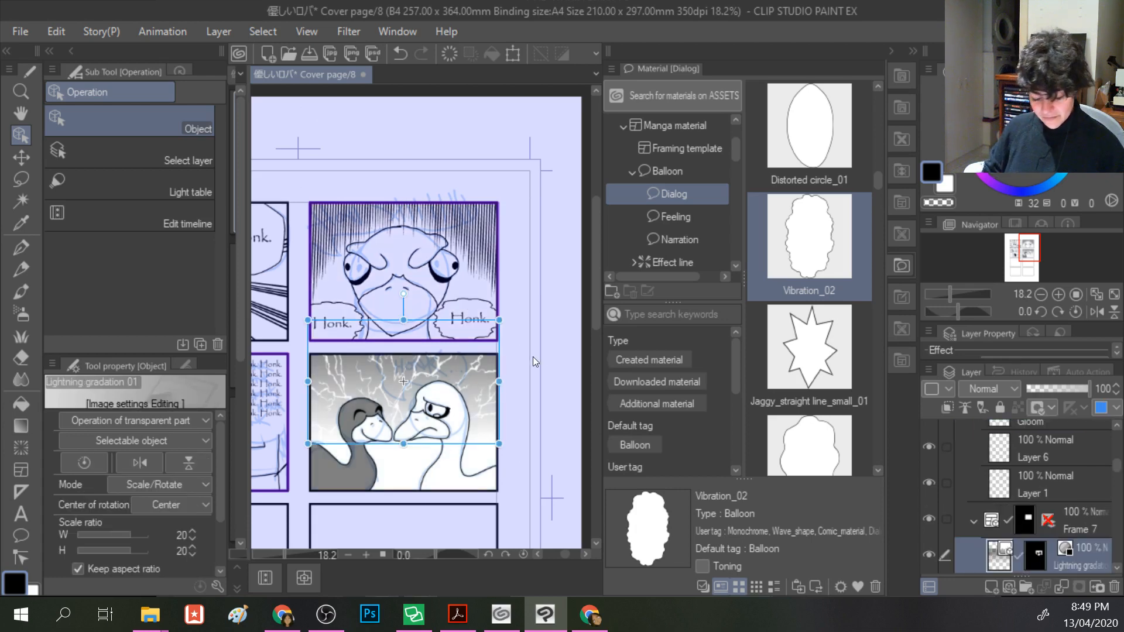
{"action": "left_click", "coordinate": [420, 284]}
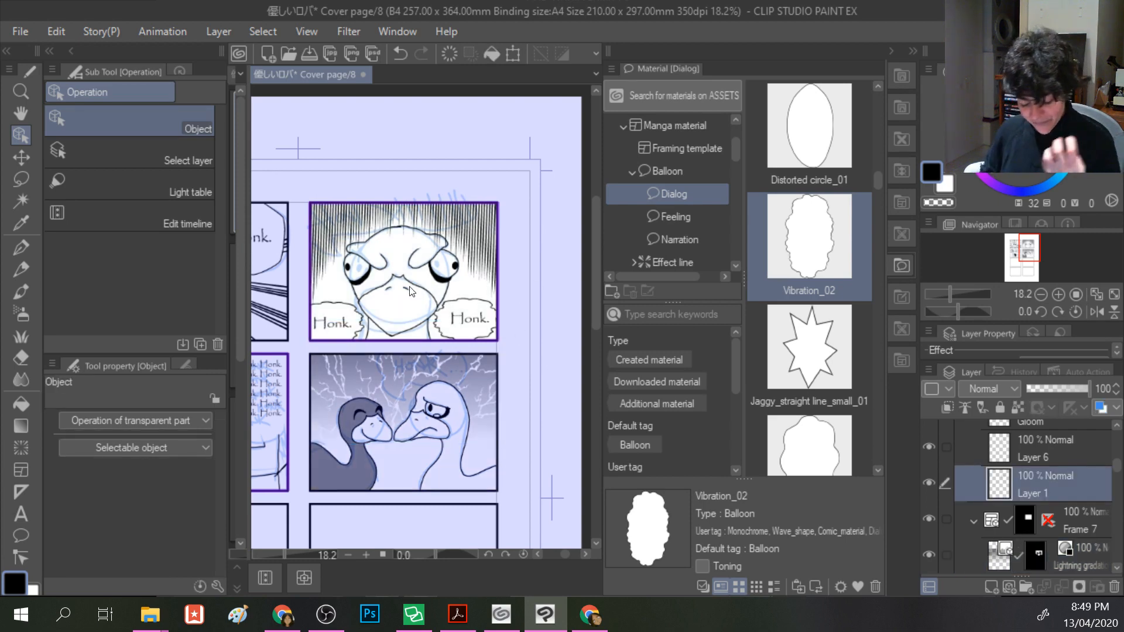
- Look through the dialog balloon materials, including Many thorns_02, for a shape to suit the repeated "Honk." text in the black bird's panel
{"action": "scroll", "coordinate": [410, 291], "scroll_direction": "down", "scroll_amount": 1}
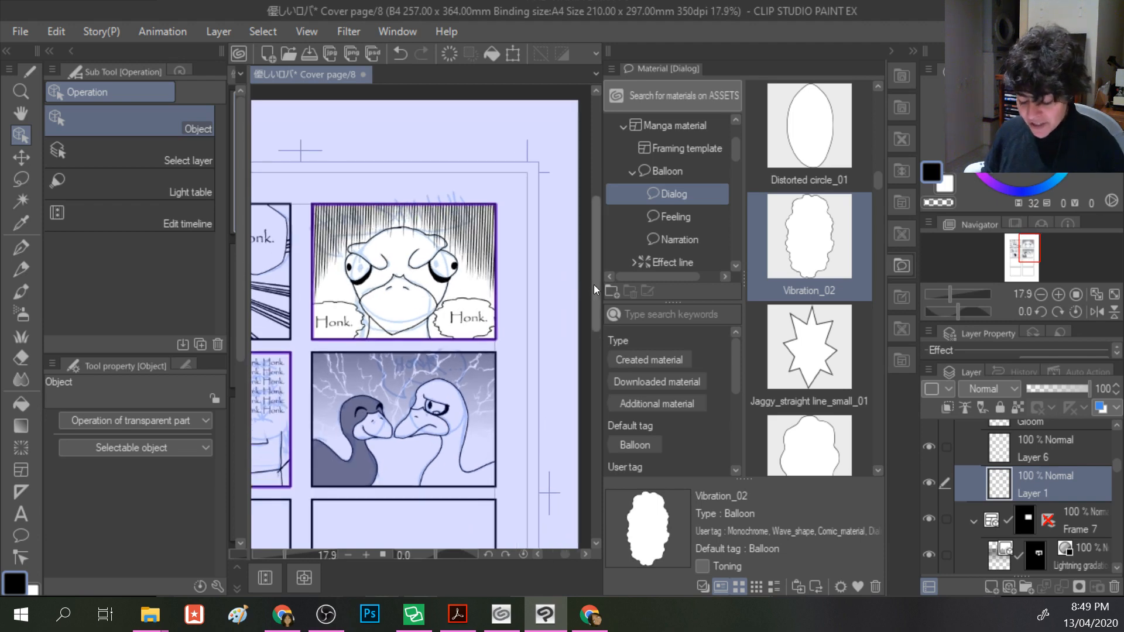
{"action": "scroll", "coordinate": [593, 288], "scroll_direction": "down", "scroll_amount": 3}
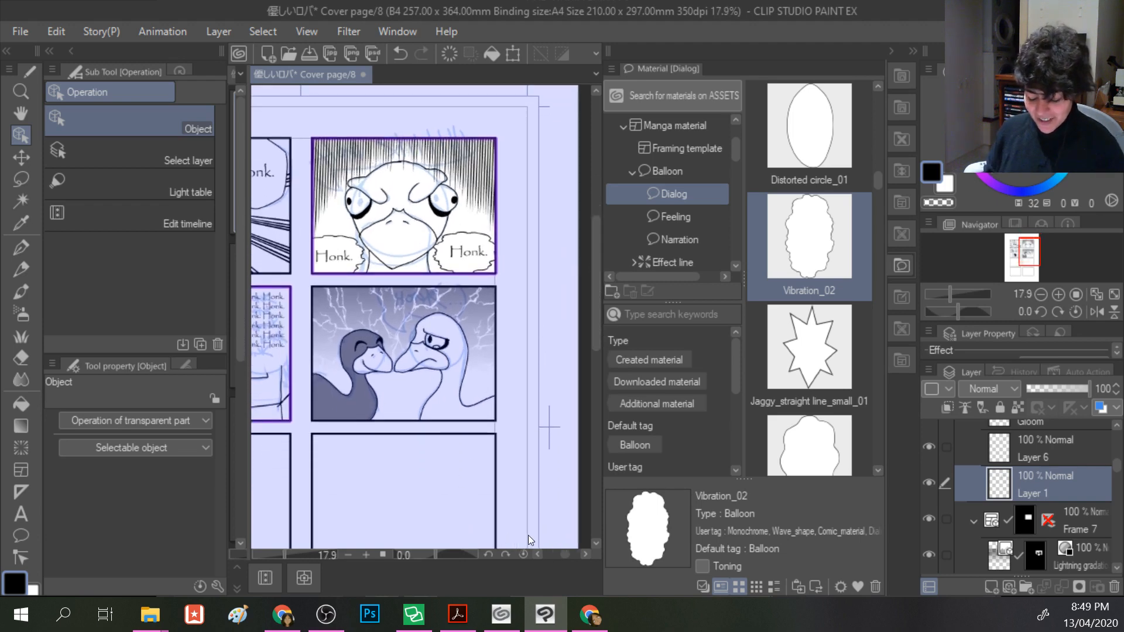
{"action": "left_click", "coordinate": [538, 554]}
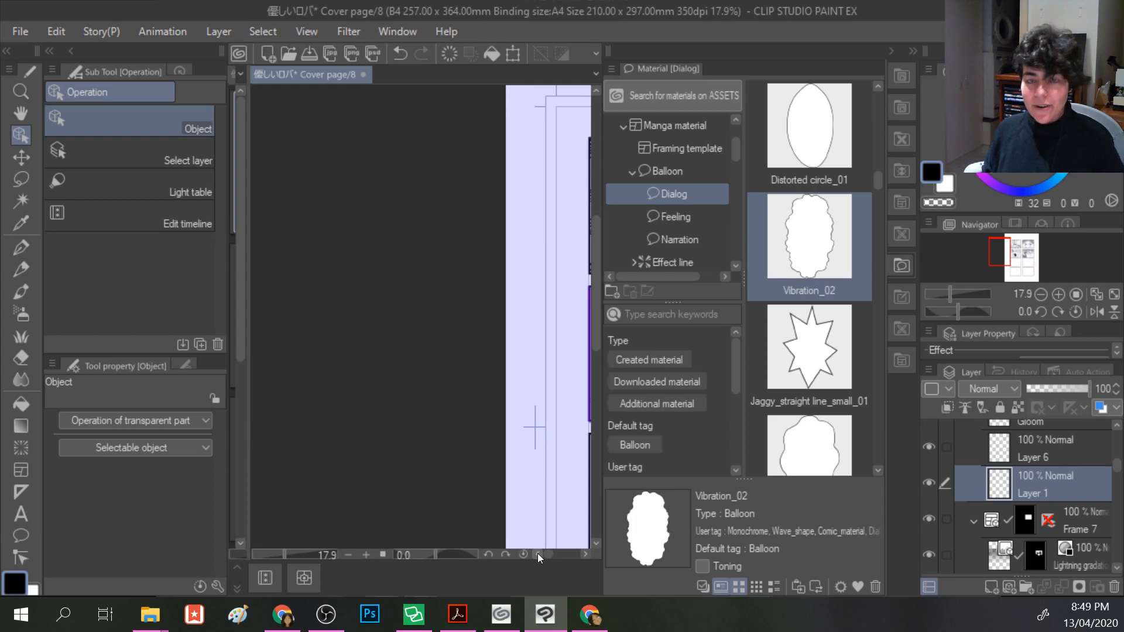
{"action": "left_click", "coordinate": [585, 554]}
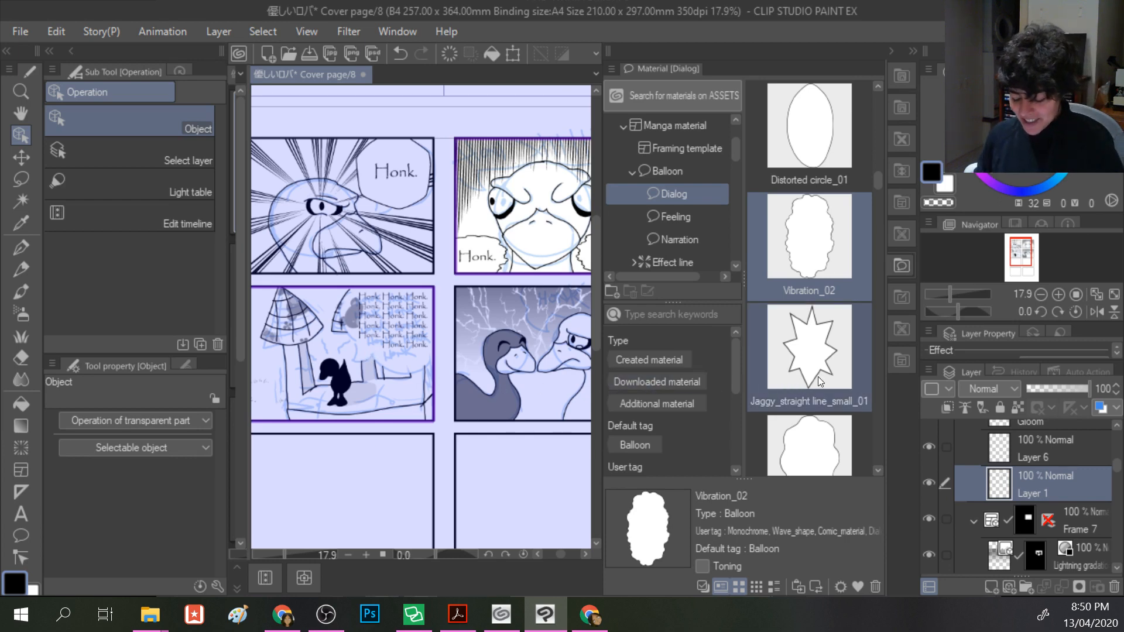
{"action": "scroll", "coordinate": [820, 381], "scroll_direction": "down", "scroll_amount": 2}
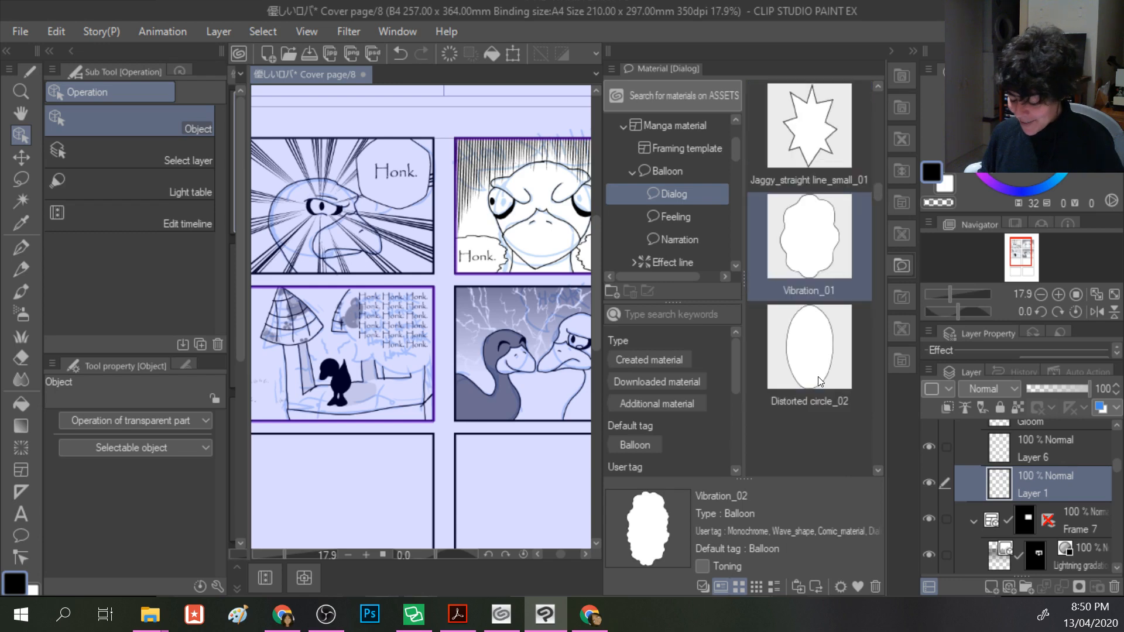
{"action": "scroll", "coordinate": [817, 377], "scroll_direction": "down", "scroll_amount": 5}
{"action": "scroll", "coordinate": [817, 377], "scroll_direction": "down", "scroll_amount": 6}
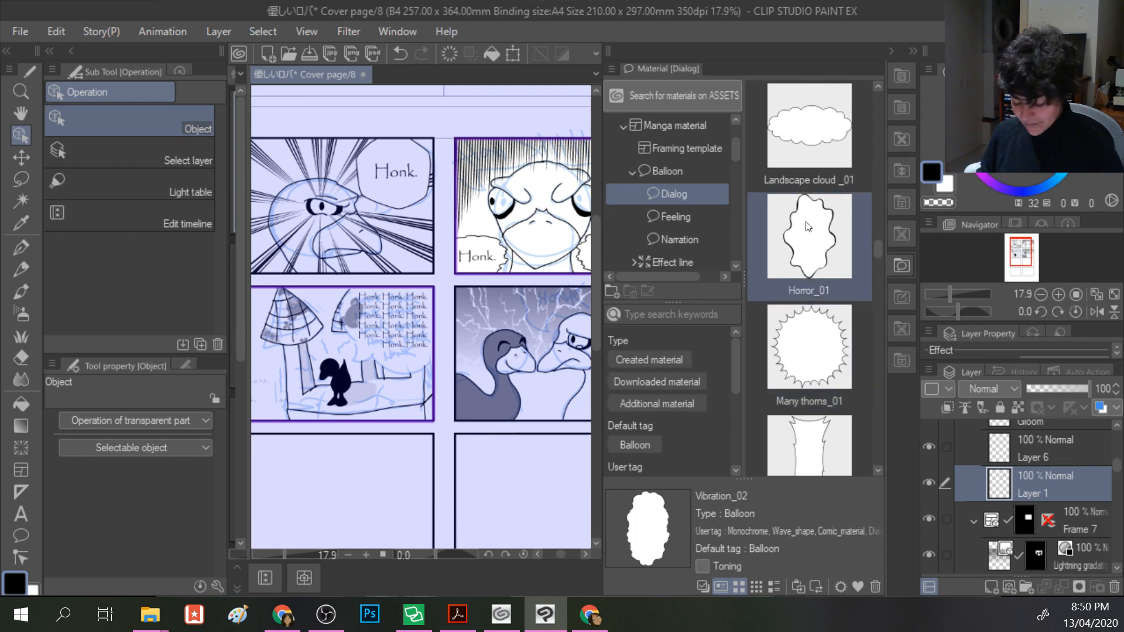
{"action": "scroll", "coordinate": [823, 349], "scroll_direction": "down", "scroll_amount": 4}
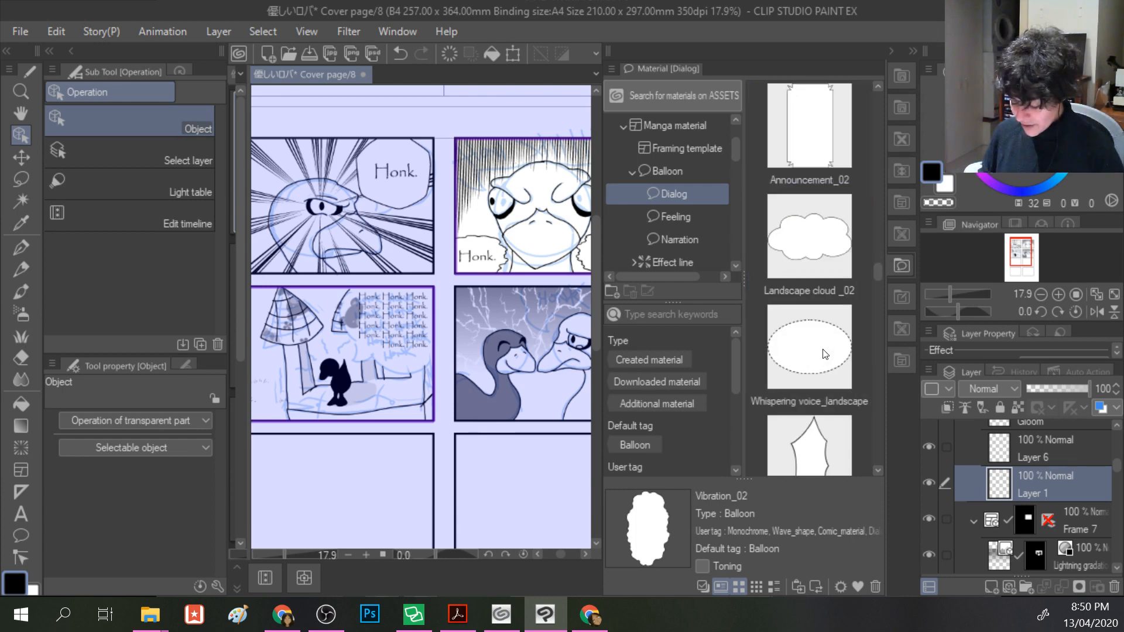
{"action": "scroll", "coordinate": [823, 354], "scroll_direction": "down", "scroll_amount": 6}
{"action": "scroll", "coordinate": [823, 354], "scroll_direction": "down", "scroll_amount": 1}
{"action": "scroll", "coordinate": [825, 354], "scroll_direction": "down", "scroll_amount": 1}
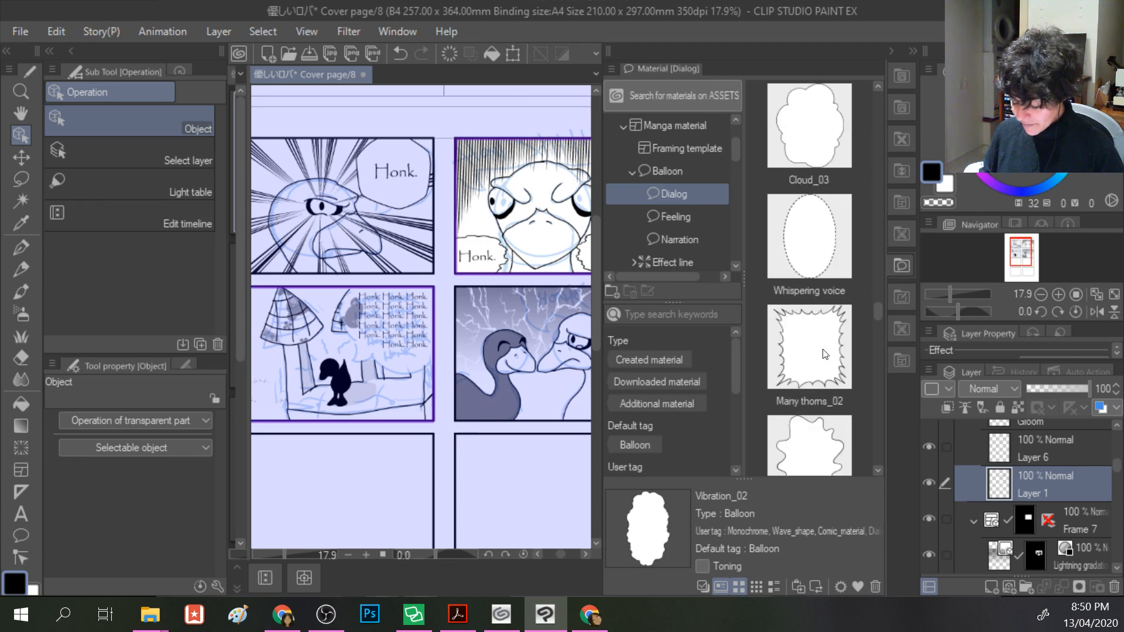
{"action": "left_click", "coordinate": [824, 354]}
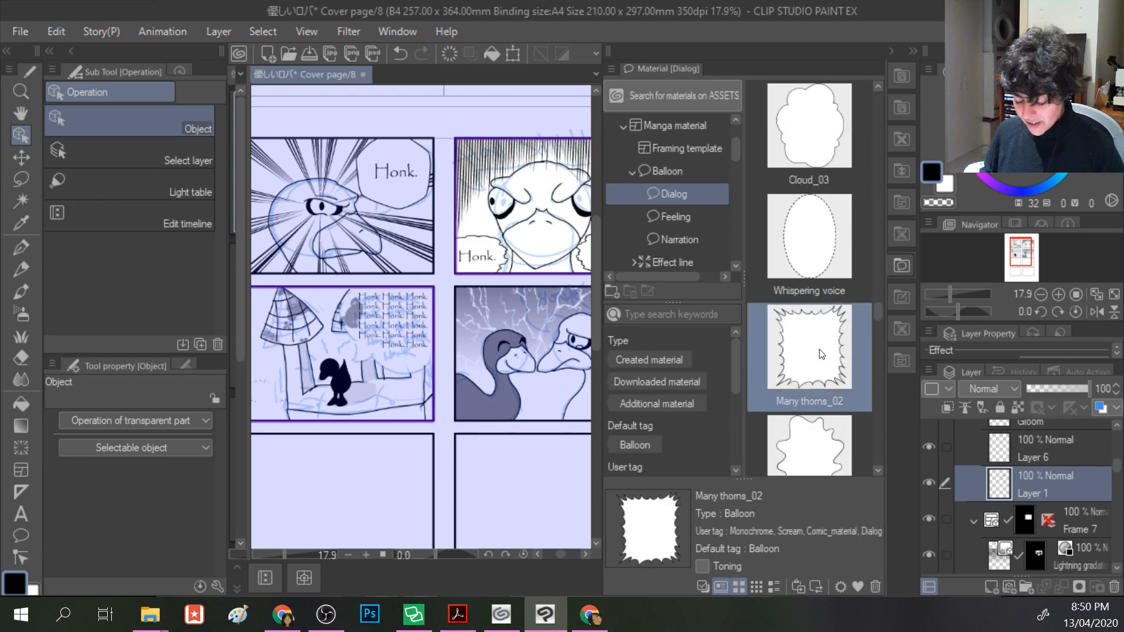
{"action": "scroll", "coordinate": [805, 355], "scroll_direction": "down", "scroll_amount": 2}
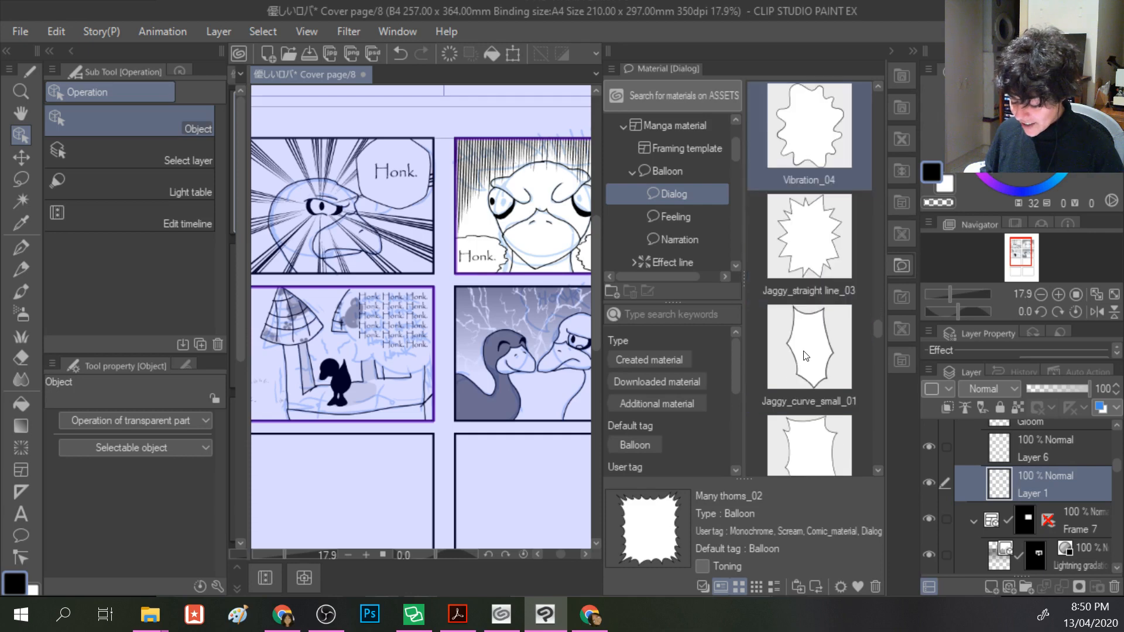
{"action": "scroll", "coordinate": [805, 356], "scroll_direction": "down", "scroll_amount": 1}
{"action": "scroll", "coordinate": [805, 356], "scroll_direction": "down", "scroll_amount": 2}
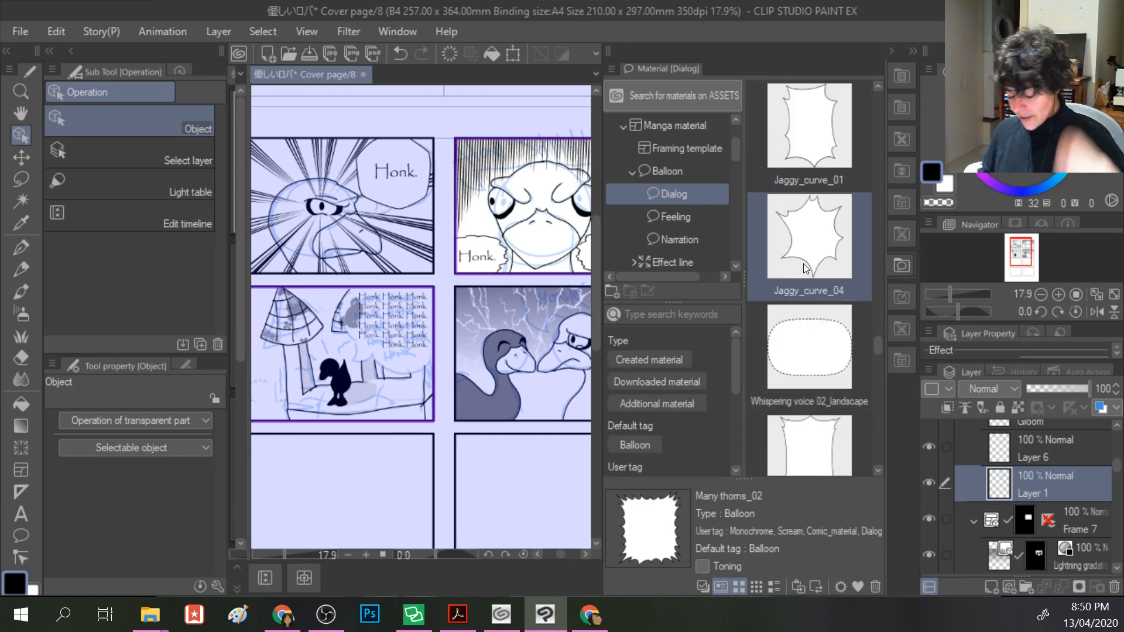
{"action": "scroll", "coordinate": [807, 237], "scroll_direction": "down", "scroll_amount": 3}
{"action": "scroll", "coordinate": [810, 234], "scroll_direction": "down", "scroll_amount": 1}
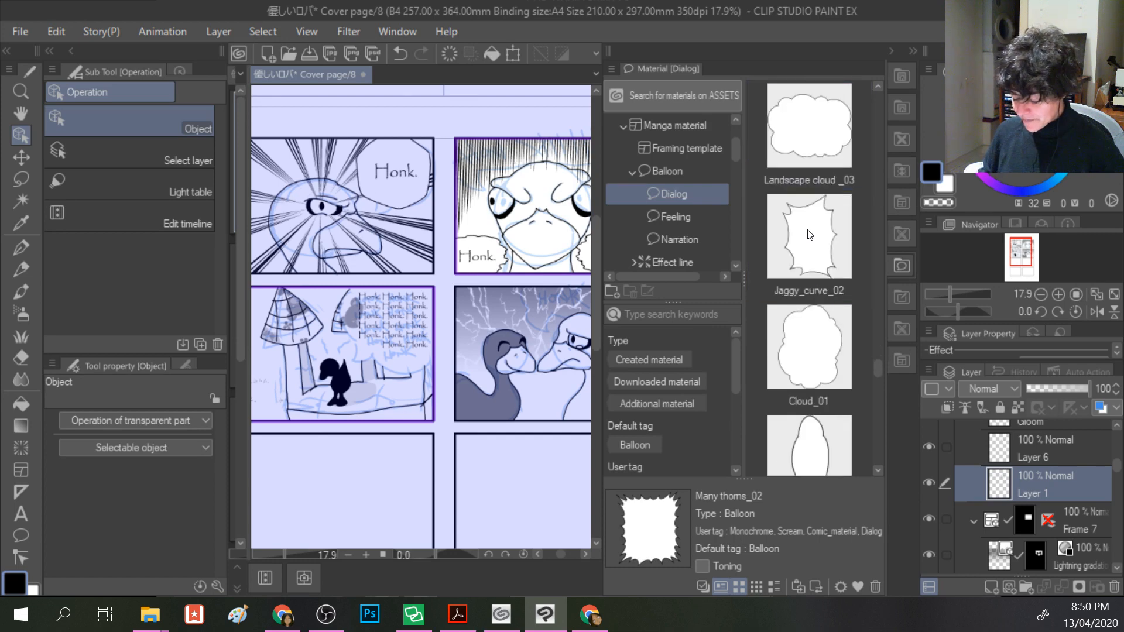
- Choose the Jaggy_curve_02 dialog balloon and add it to the black bird's panel, over the repeated "Honk." text
{"action": "left_click", "coordinate": [823, 260]}
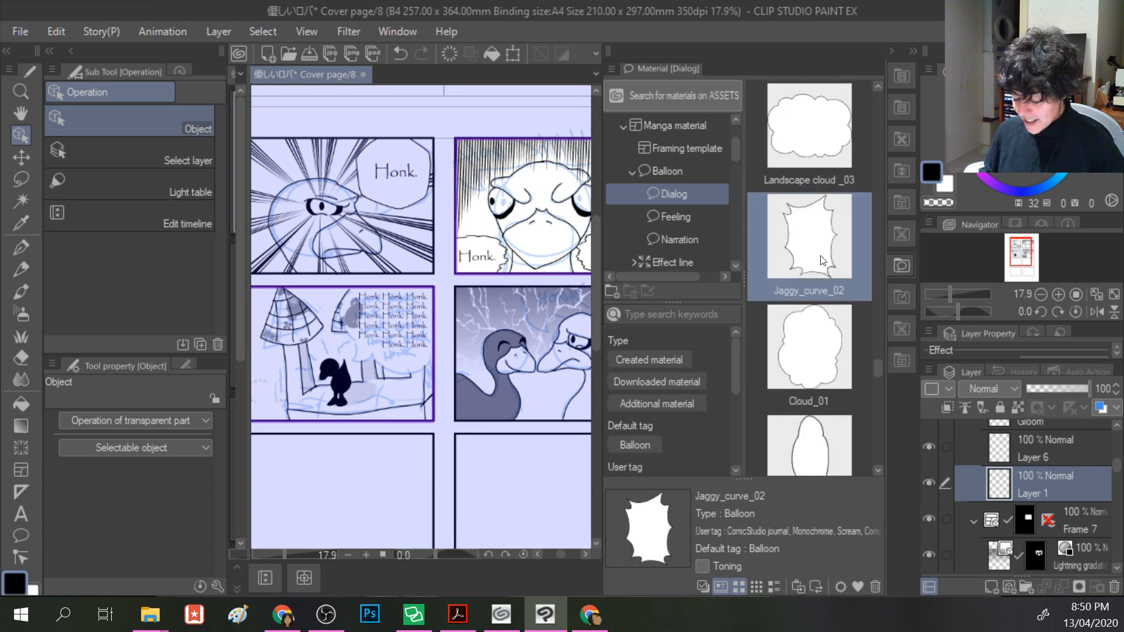
{"action": "scroll", "coordinate": [823, 260], "scroll_direction": "down", "scroll_amount": 2}
{"action": "scroll", "coordinate": [823, 260], "scroll_direction": "down", "scroll_amount": 1}
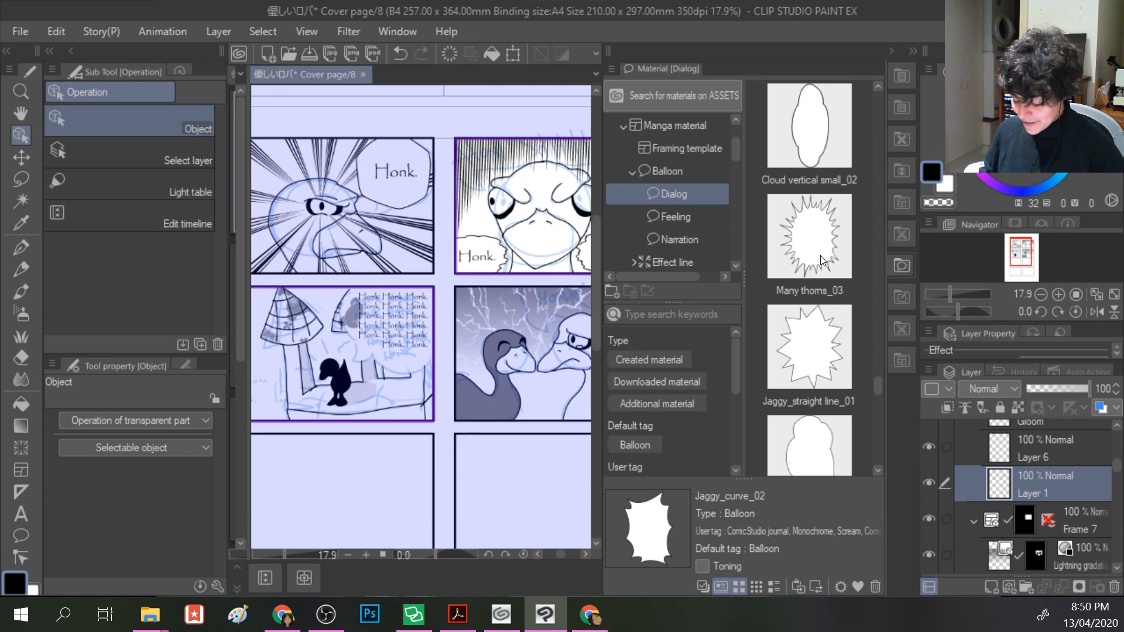
{"action": "scroll", "coordinate": [820, 260], "scroll_direction": "up", "scroll_amount": 3}
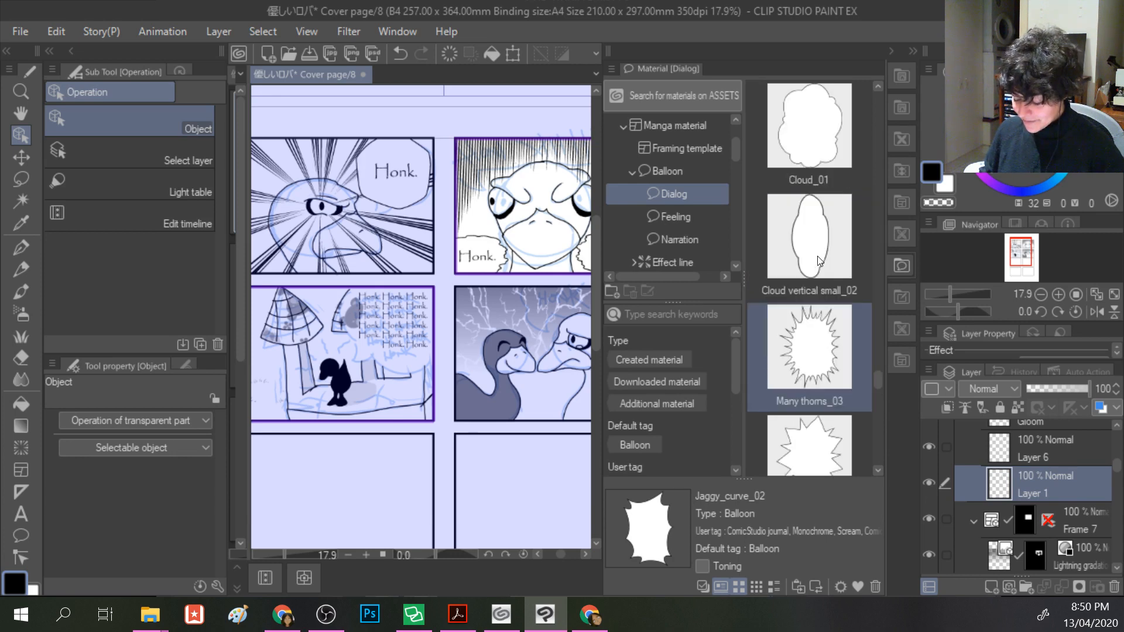
{"action": "left_click_drag", "start_coordinate": [823, 136], "coordinate": [381, 330]}
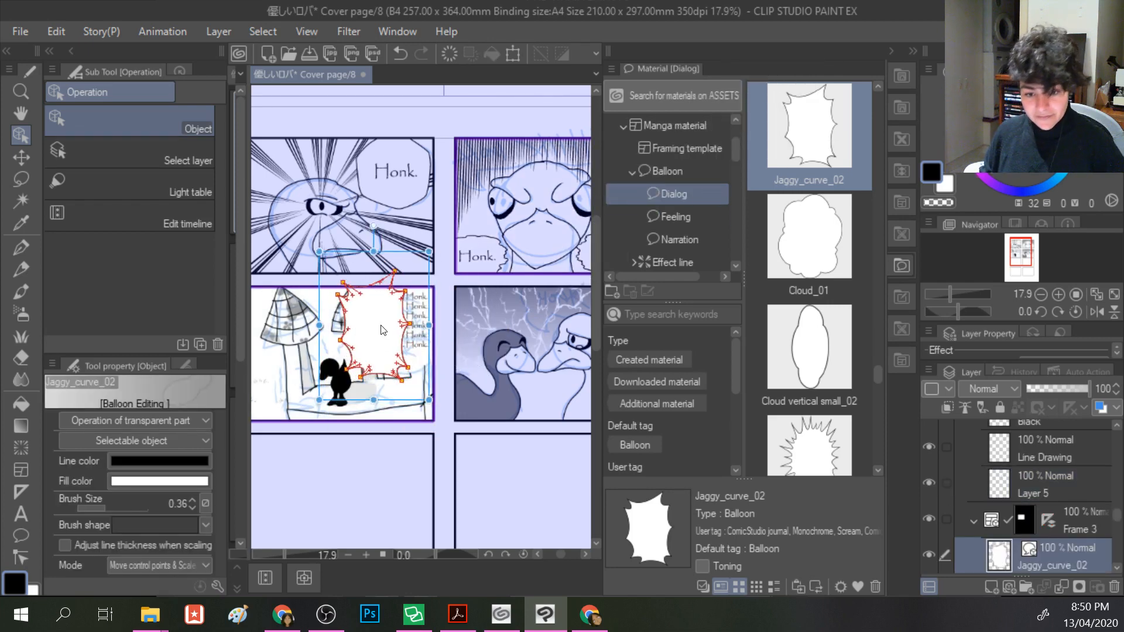
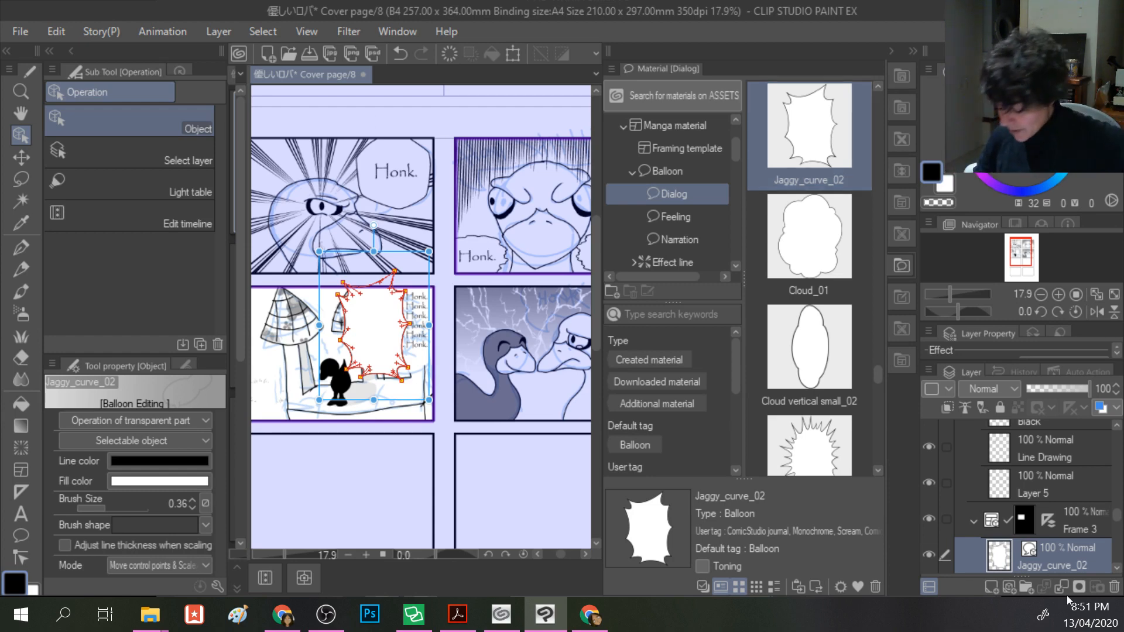
- Position the Jaggy_curve_02 balloon around the repeated "Honk." text and move its layer below that text layer
{"action": "left_click_drag", "start_coordinate": [387, 331], "coordinate": [393, 321]}
{"action": "scroll", "coordinate": [1054, 532], "scroll_direction": "down", "scroll_amount": 2}
{"action": "left_click_drag", "start_coordinate": [1038, 518], "coordinate": [1037, 550]}
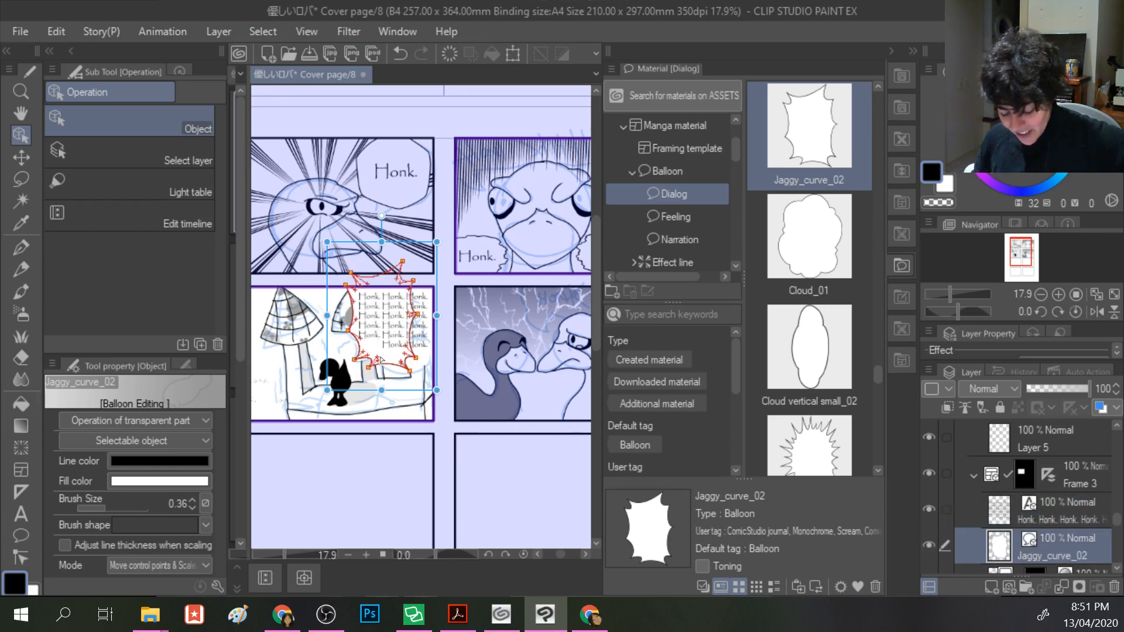
- Widen the Jaggy_curve_02 balloon on both sides and raise its lower edge slightly to fit the block of "Honk." text
{"action": "left_click_drag", "start_coordinate": [438, 314], "coordinate": [469, 316]}
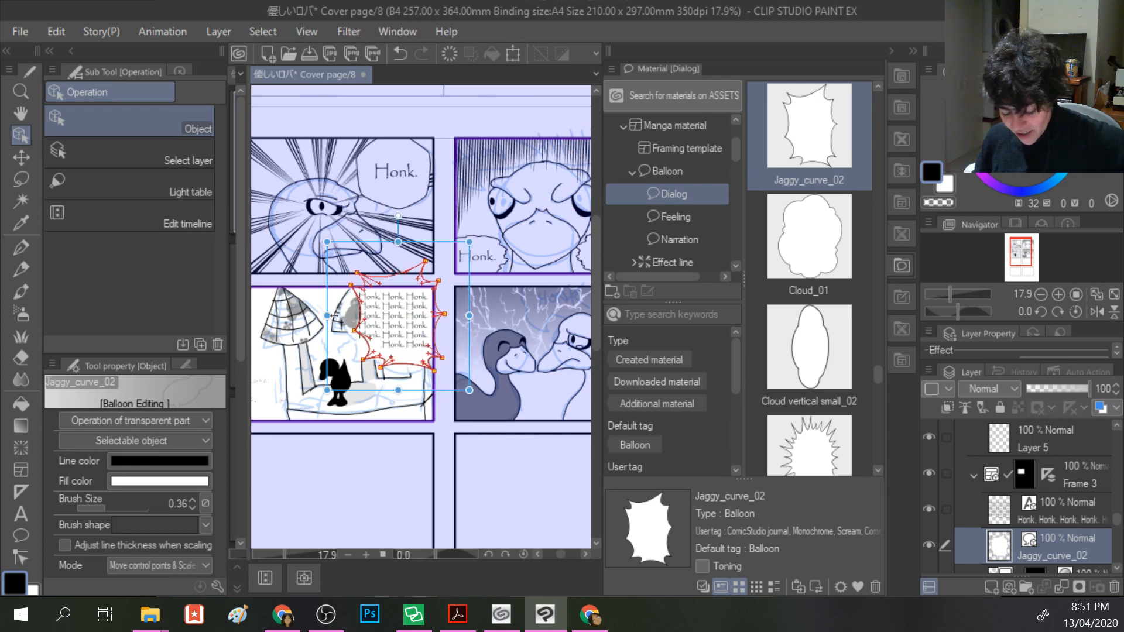
{"action": "left_click_drag", "start_coordinate": [327, 316], "coordinate": [312, 316]}
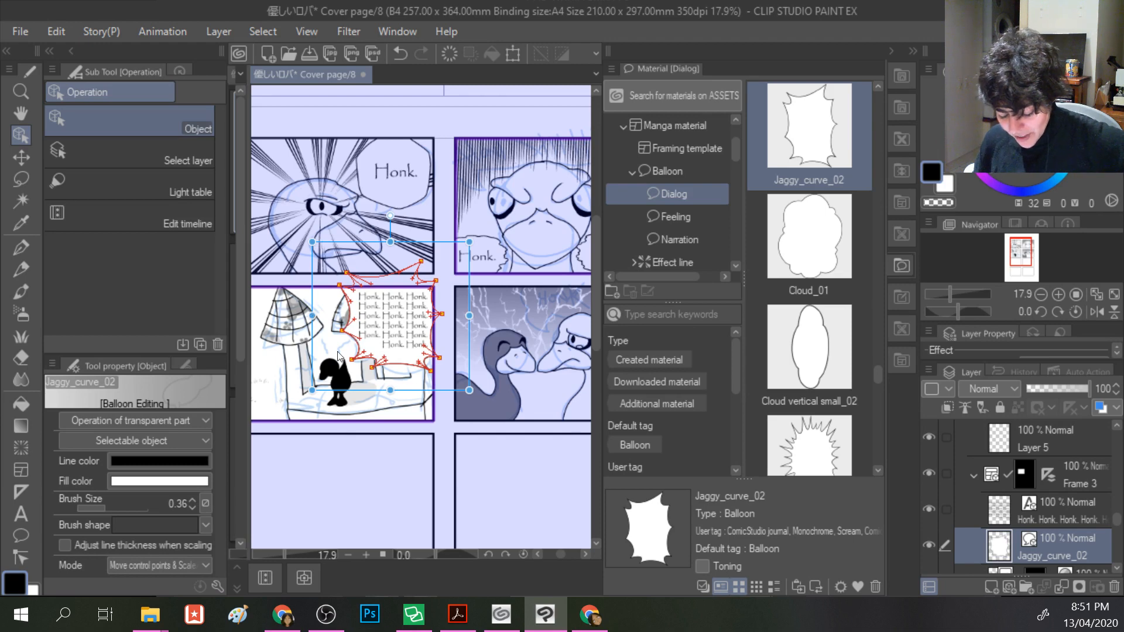
{"action": "left_click_drag", "start_coordinate": [391, 390], "coordinate": [393, 382]}
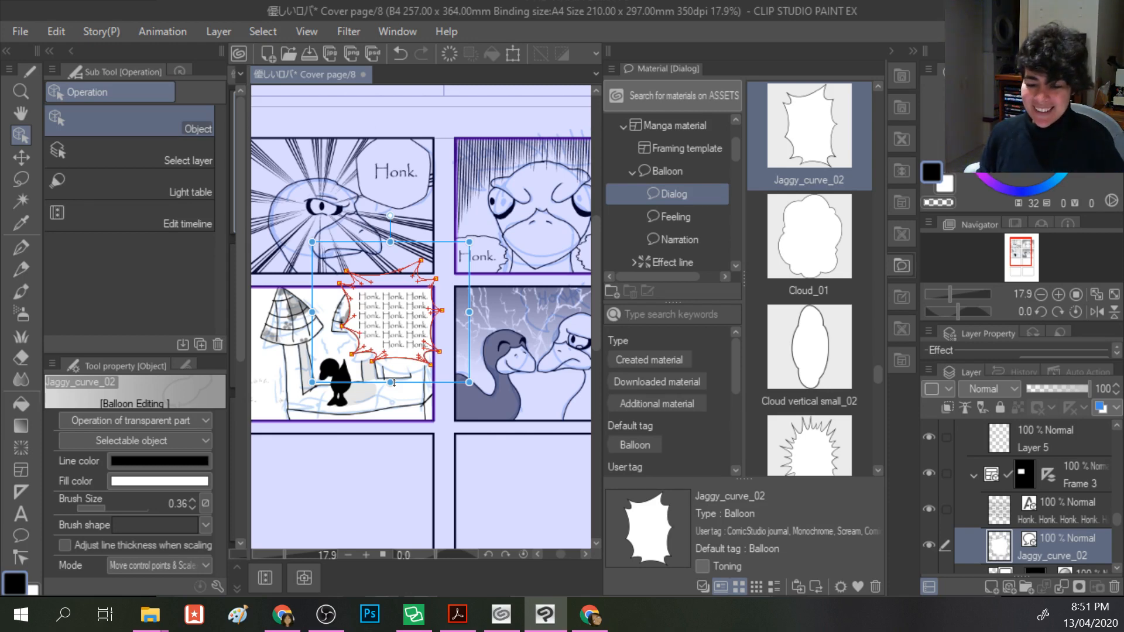
- Try enlarging the block of repeated "Honk." text in the black bird's panel, and undo the resize
{"action": "left_click", "coordinate": [399, 330]}
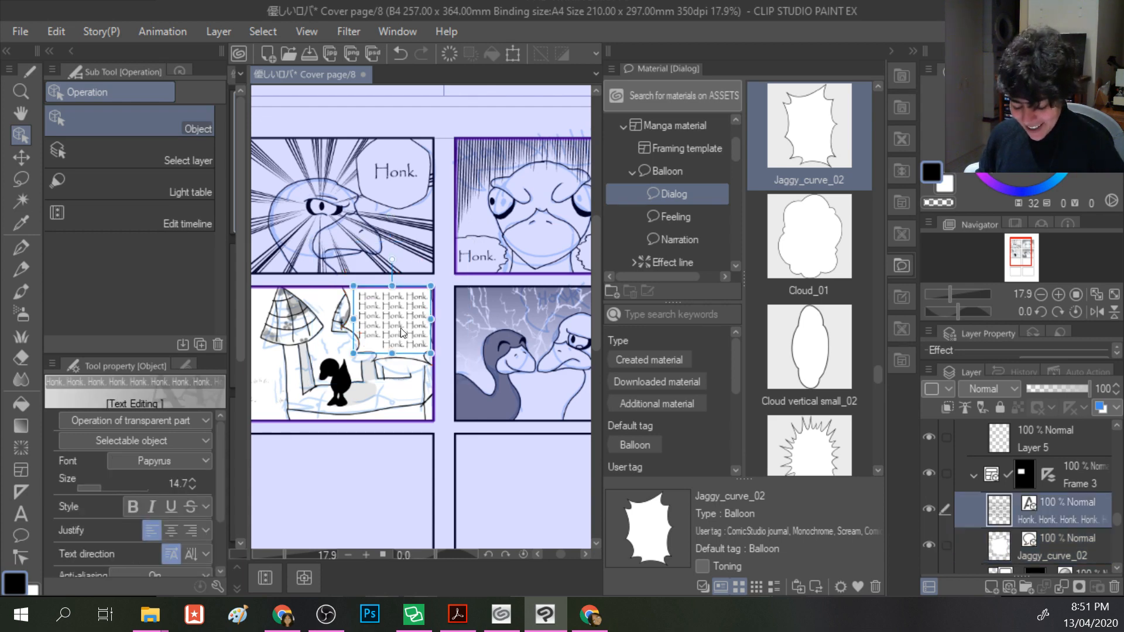
{"action": "left_click", "coordinate": [421, 388]}
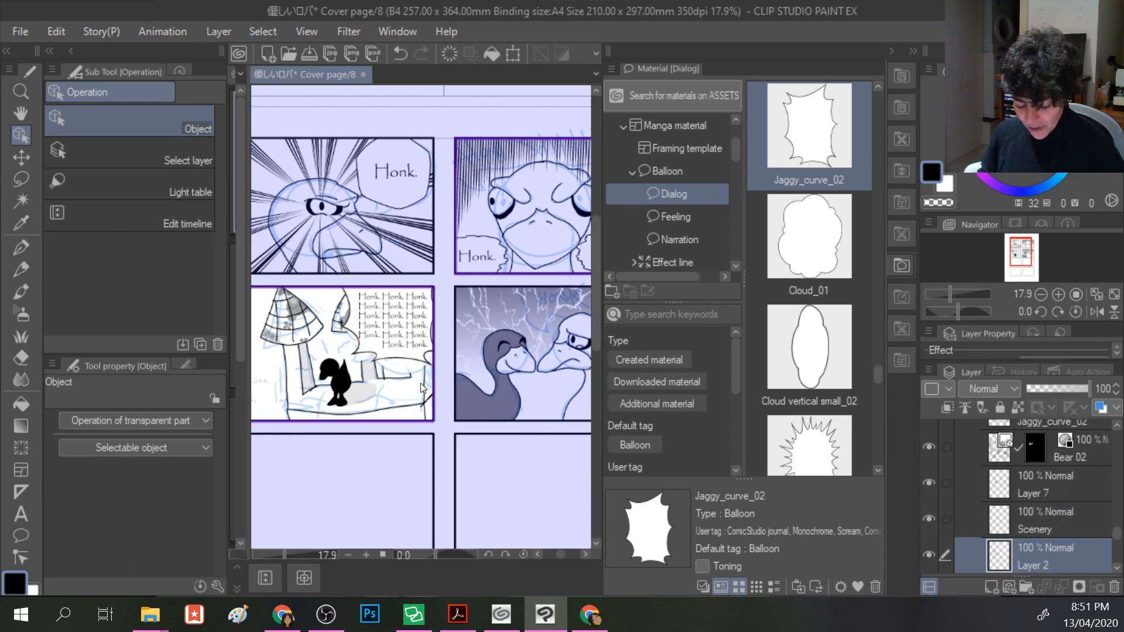
{"action": "left_click", "coordinate": [394, 333]}
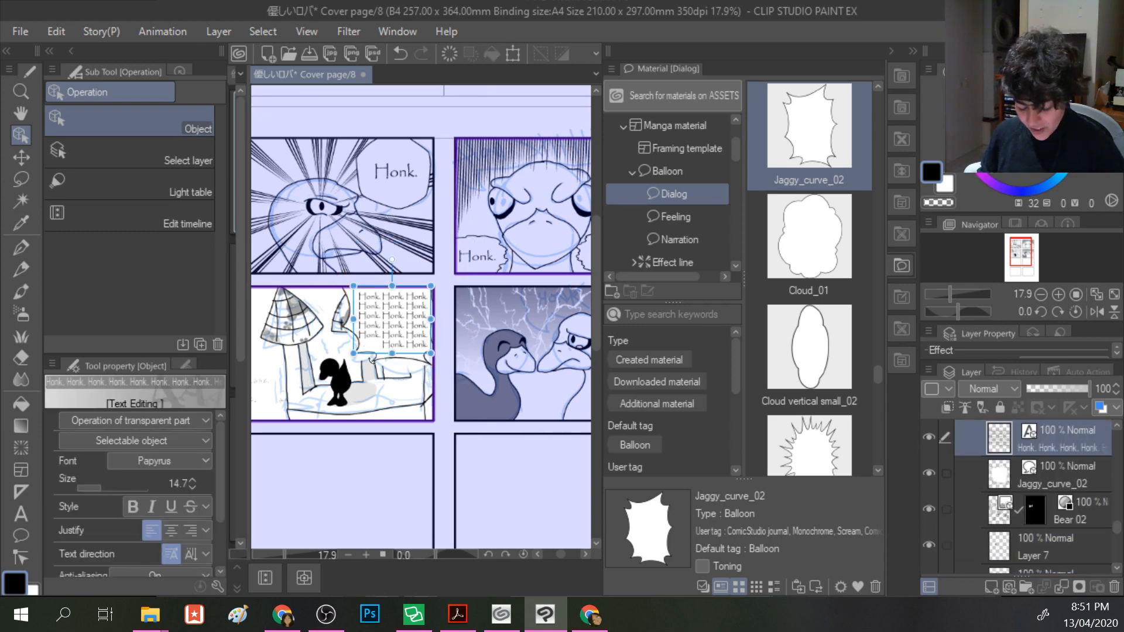
{"action": "left_click_drag", "start_coordinate": [353, 356], "coordinate": [343, 374]}
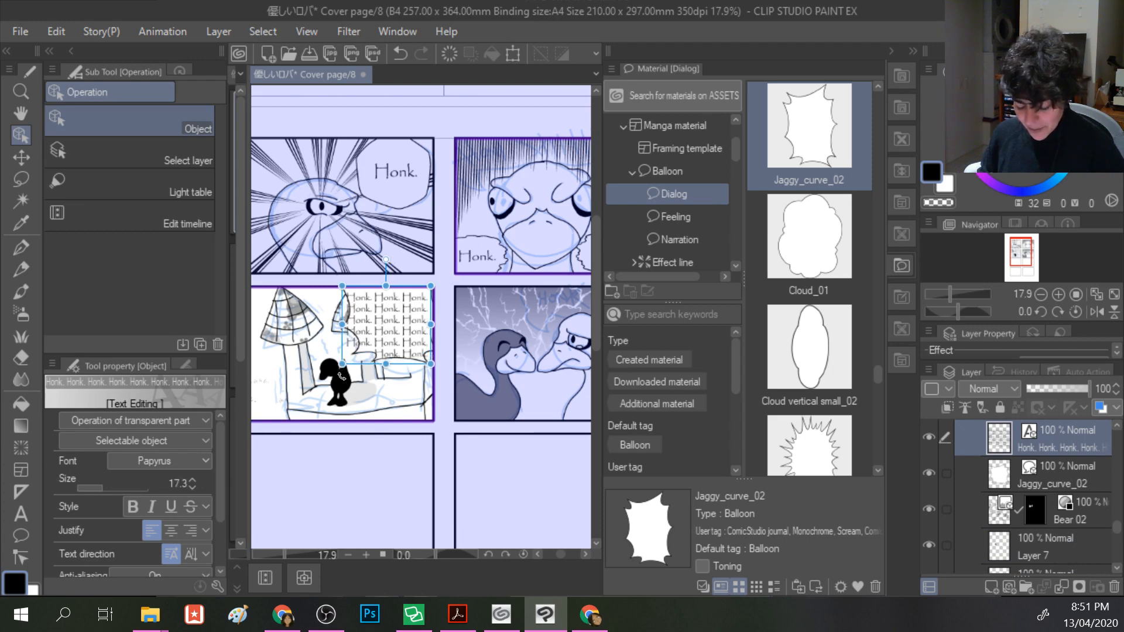
{"action": "key", "text": "ctrl+z"}
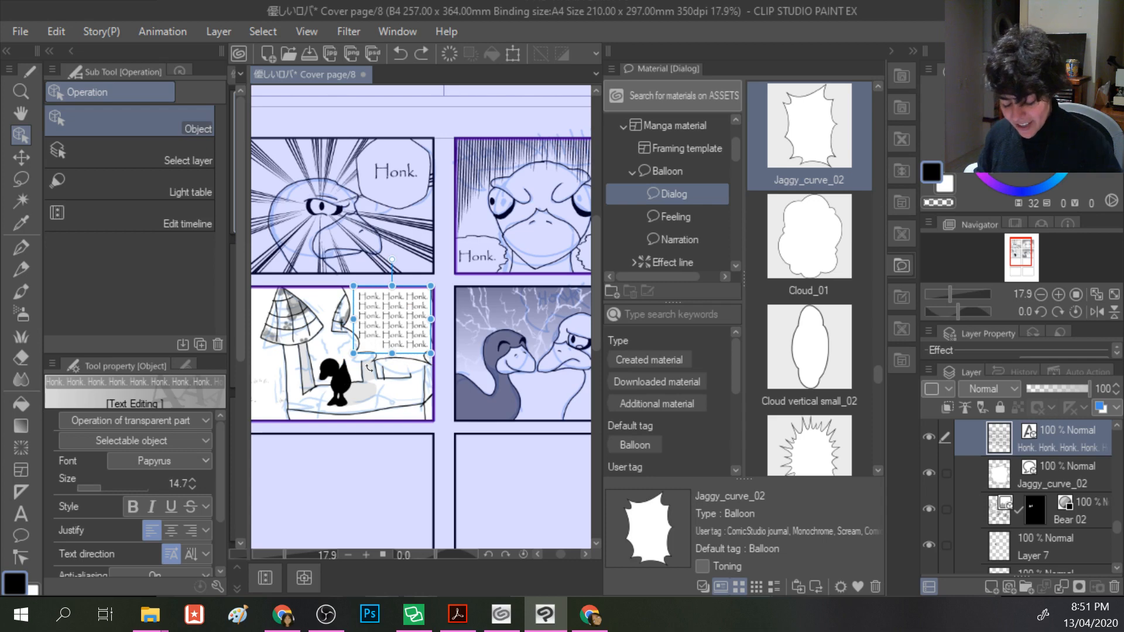
- Enlarge the Jaggy_curve_02 balloon in the black bird's panel, extending it to the left and further down
{"action": "left_click", "coordinate": [383, 364]}
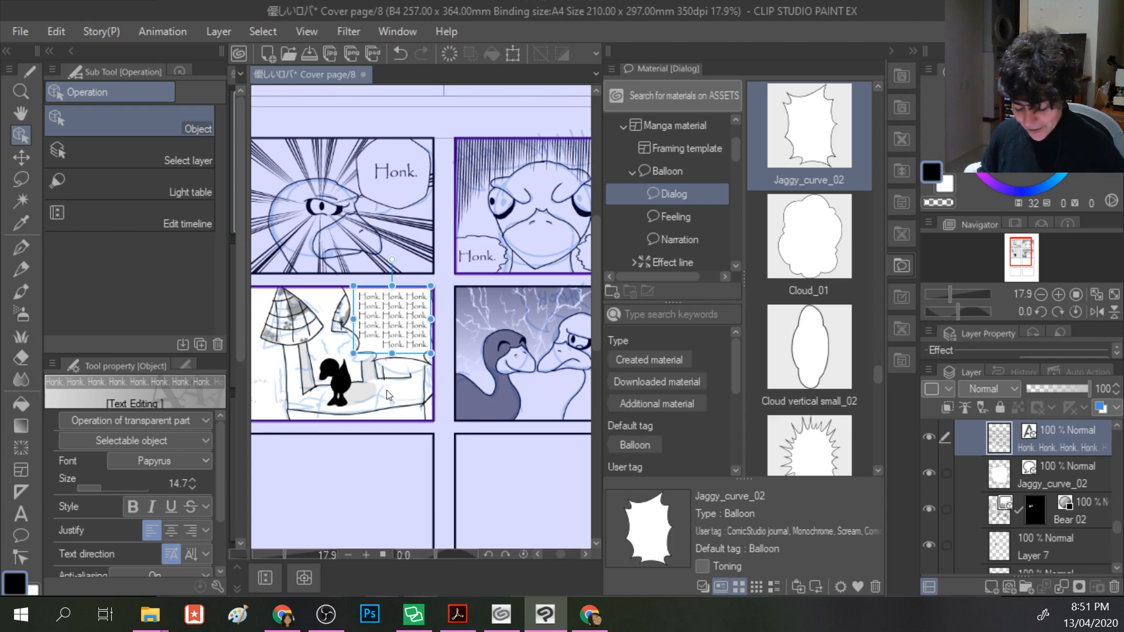
{"action": "left_click", "coordinate": [386, 363]}
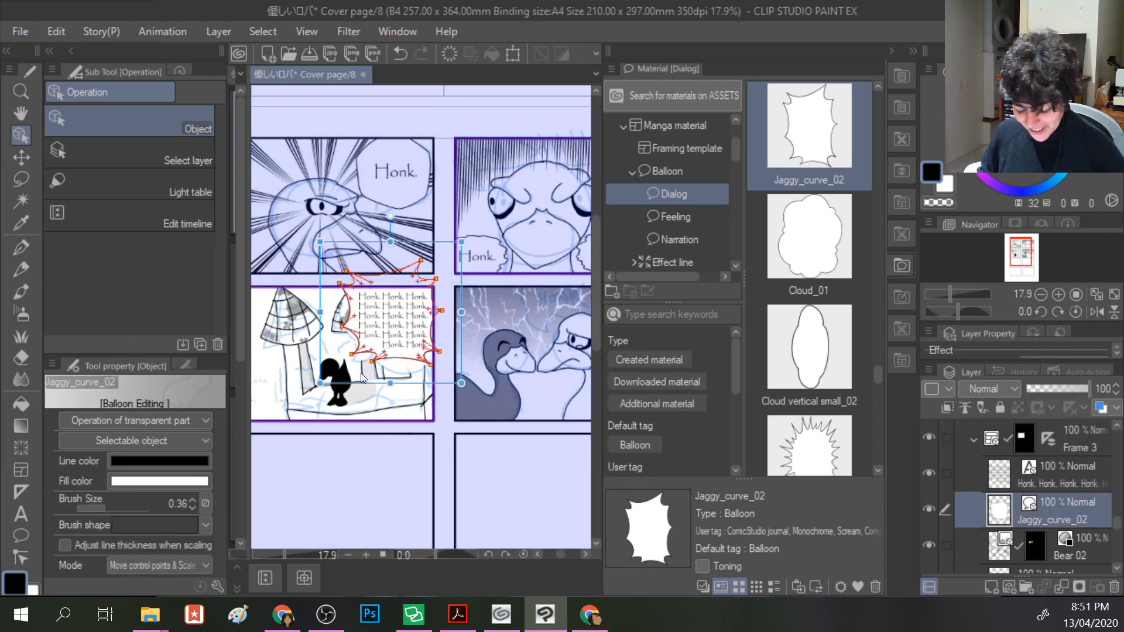
{"action": "left_click_drag", "start_coordinate": [320, 383], "coordinate": [309, 391]}
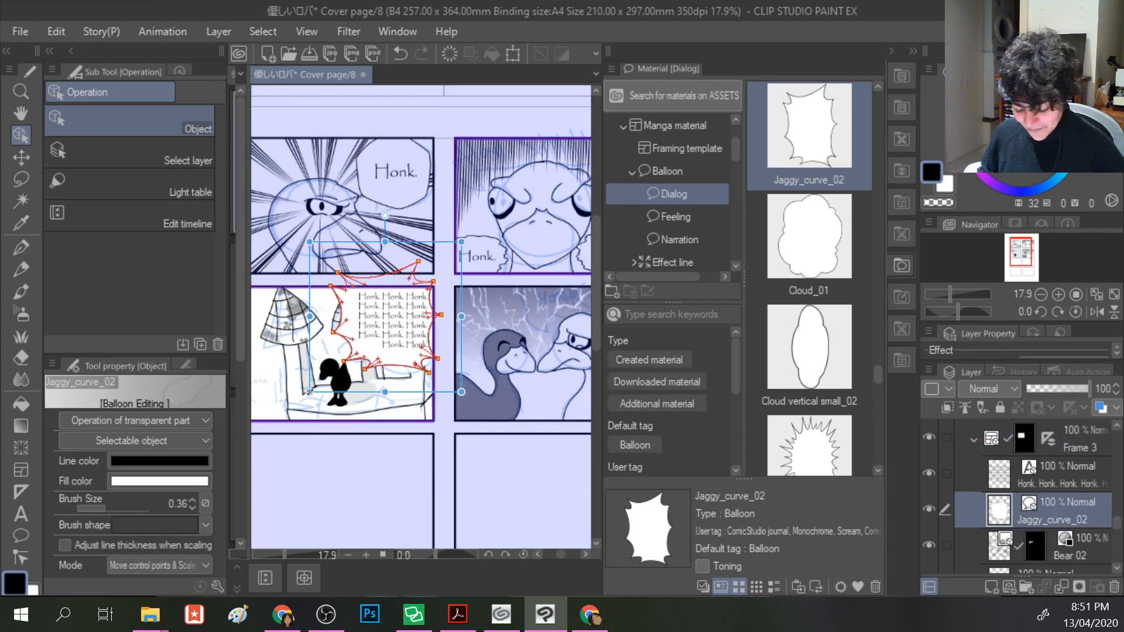
{"action": "left_click_drag", "start_coordinate": [461, 392], "coordinate": [463, 399]}
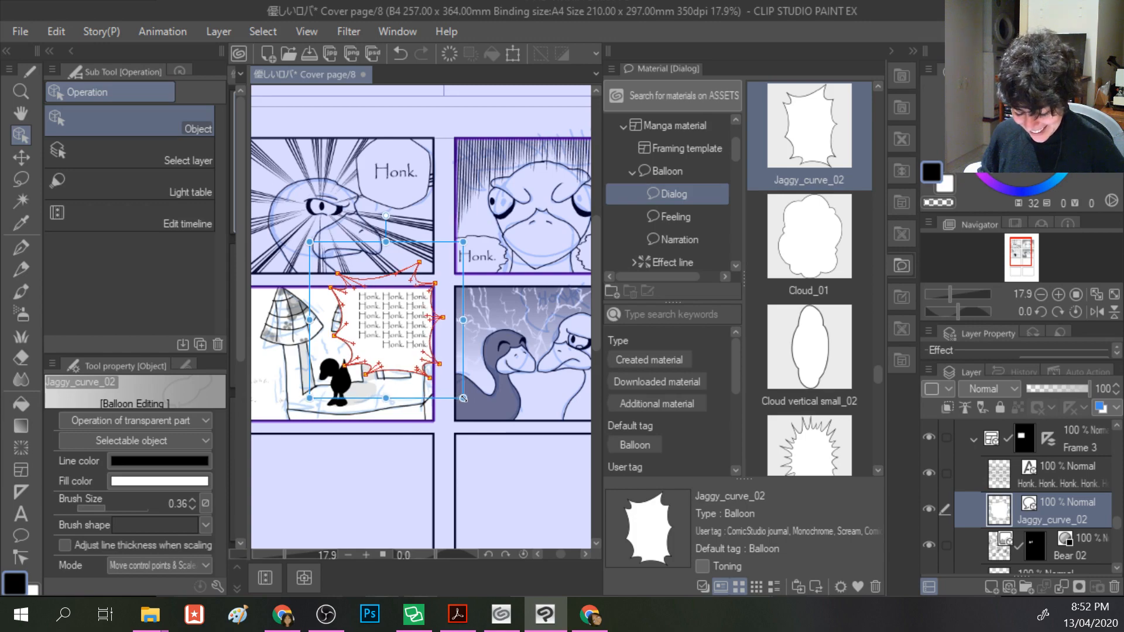
{"action": "left_click", "coordinate": [540, 382]}
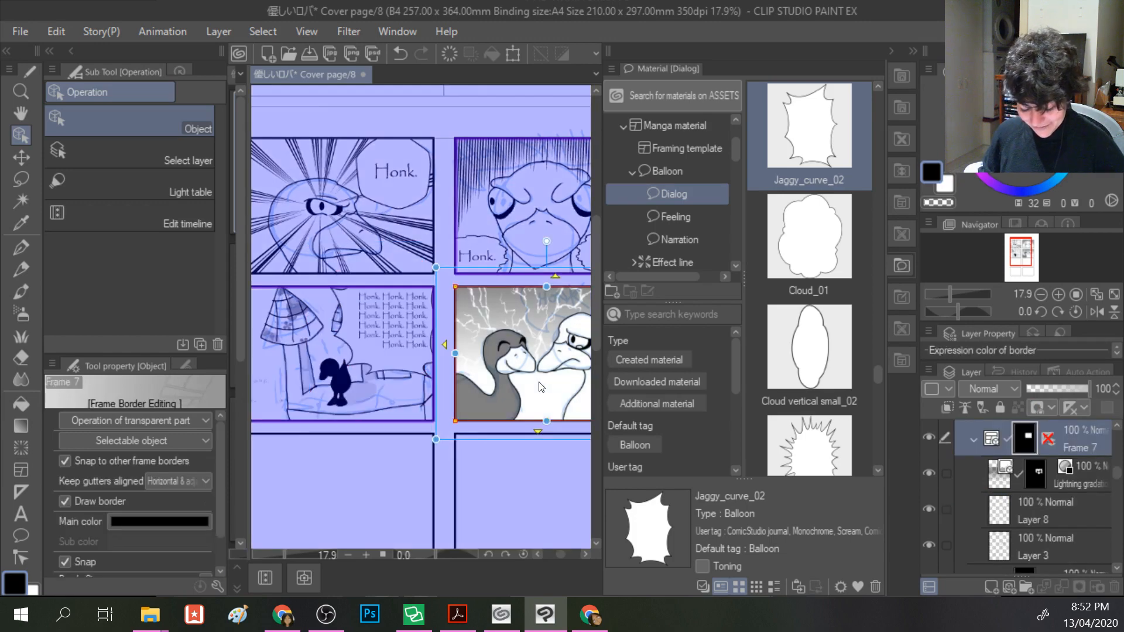
- Move the block of repeated "Honk." text slightly down and left so it sits centred in its jagged balloon
{"action": "left_click", "coordinate": [388, 315]}
{"action": "left_click_drag", "start_coordinate": [379, 329], "coordinate": [378, 332]}
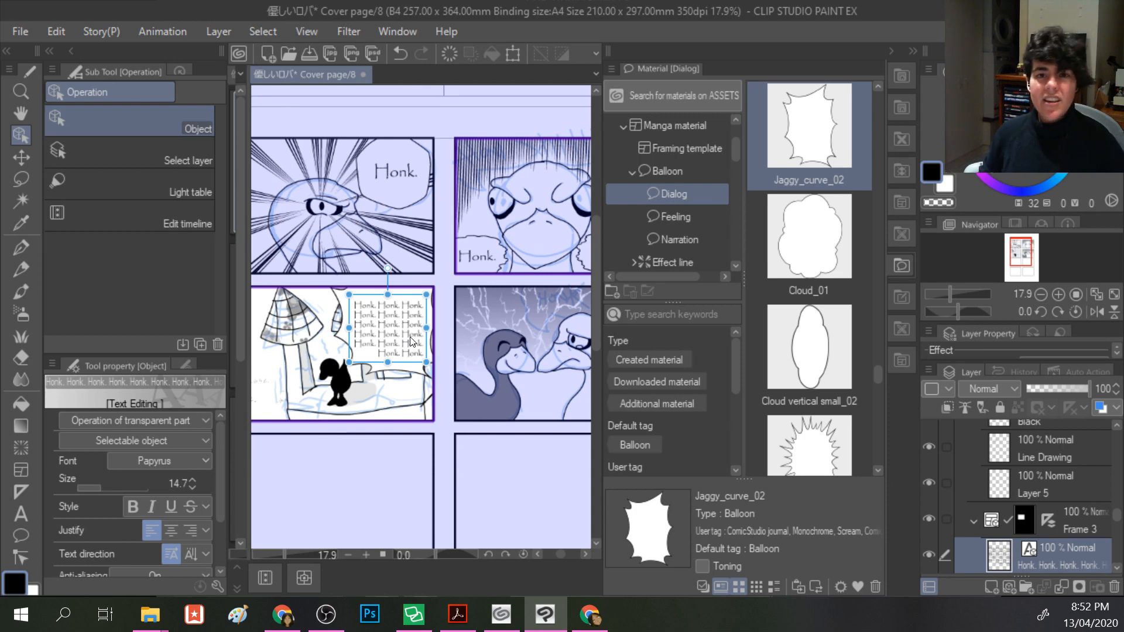
{"action": "left_click", "coordinate": [402, 392]}
{"action": "left_click", "coordinate": [401, 390]}
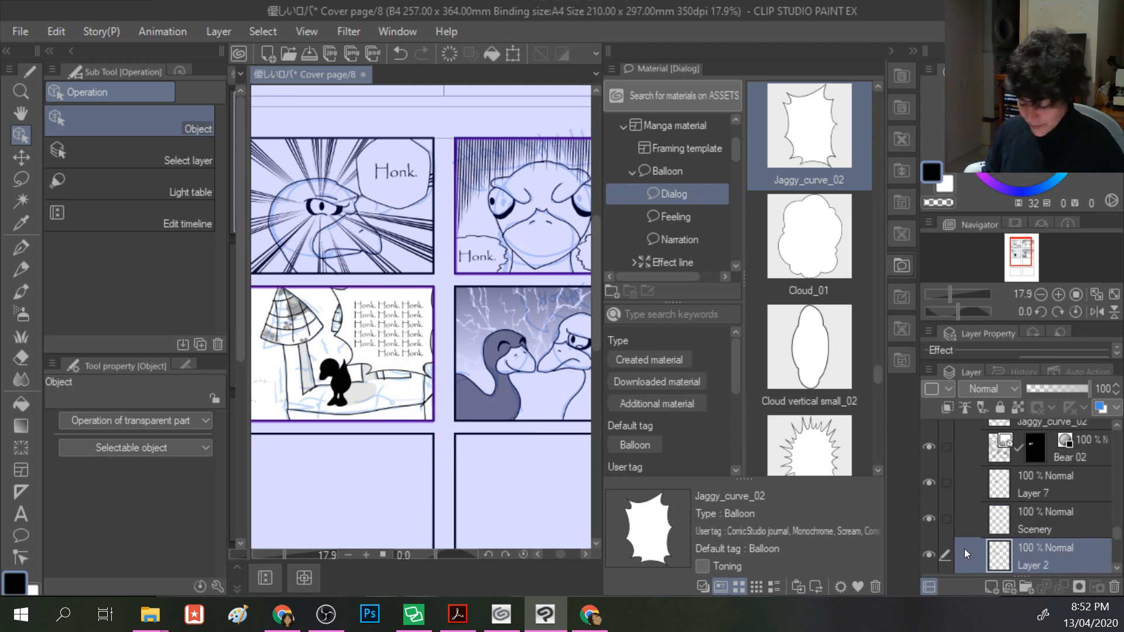
- Set the Text tool's font to Comic Sans MS for the lettering in the lightning panel
{"action": "scroll", "coordinate": [992, 533], "scroll_direction": "down", "scroll_amount": 3}
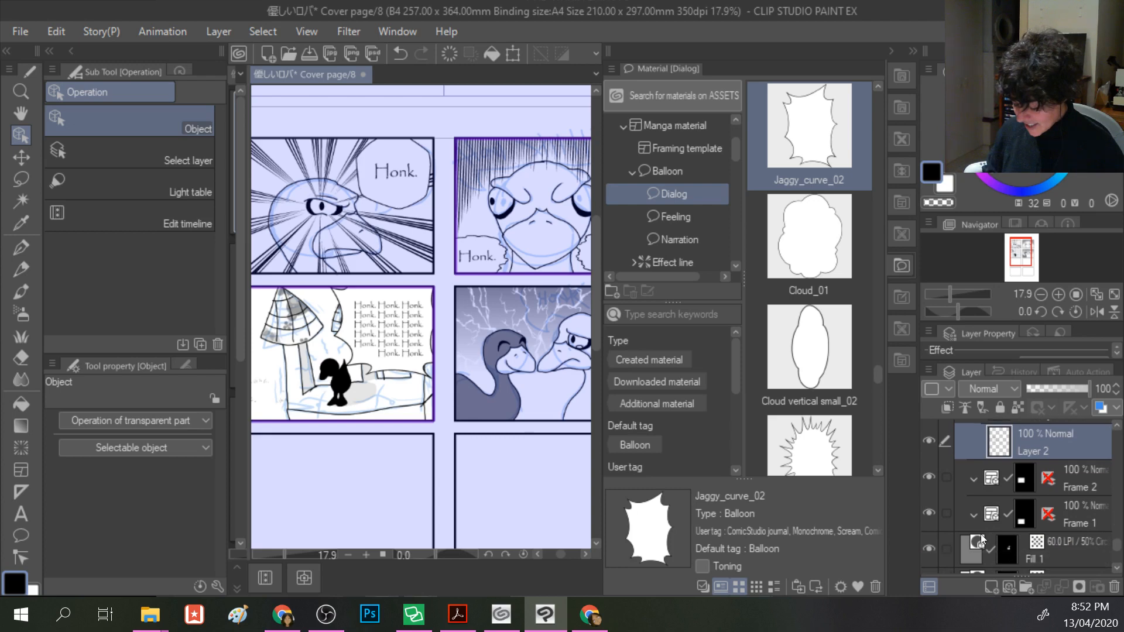
{"action": "left_click", "coordinate": [585, 554]}
{"action": "left_click", "coordinate": [537, 552]}
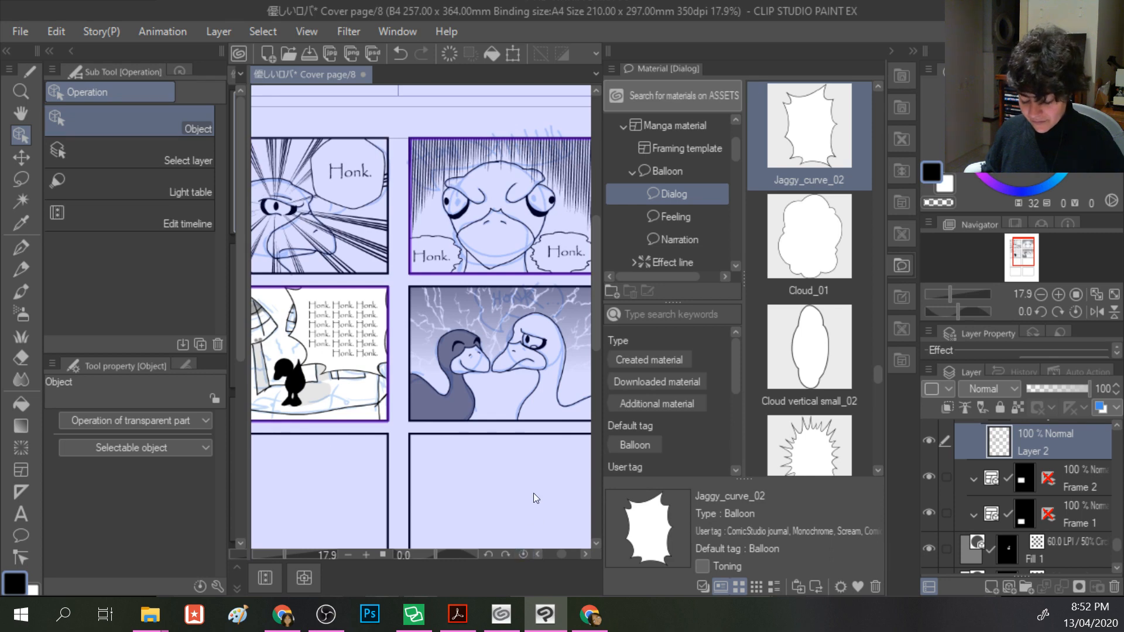
{"action": "scroll", "coordinate": [530, 364], "scroll_direction": "up", "scroll_amount": 2}
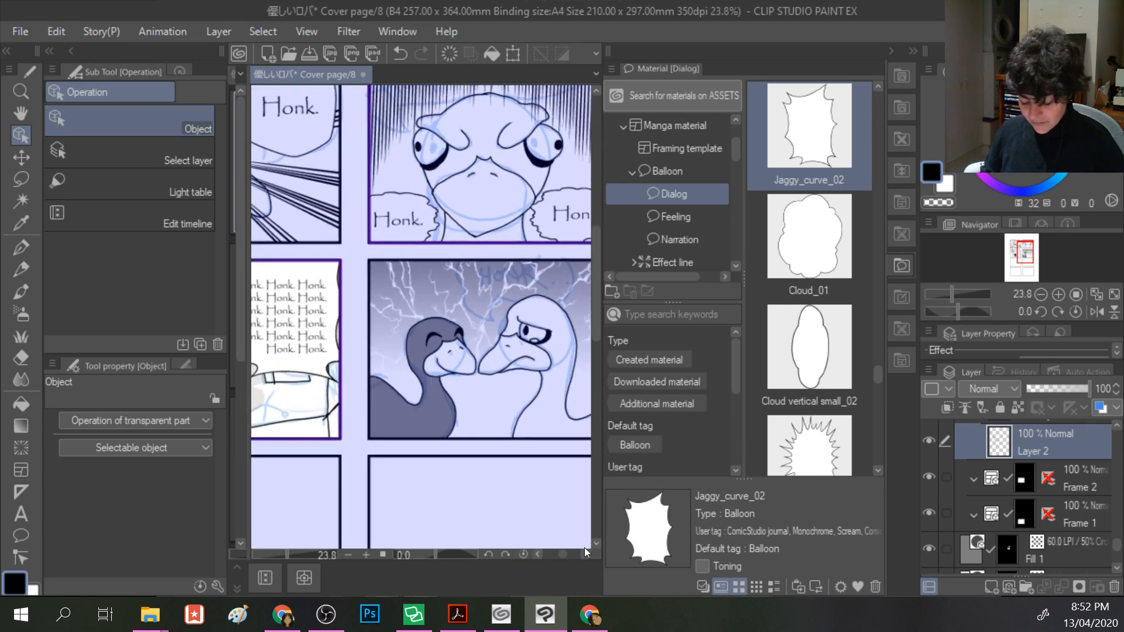
{"action": "left_click", "coordinate": [584, 553]}
{"action": "left_click", "coordinate": [538, 553]}
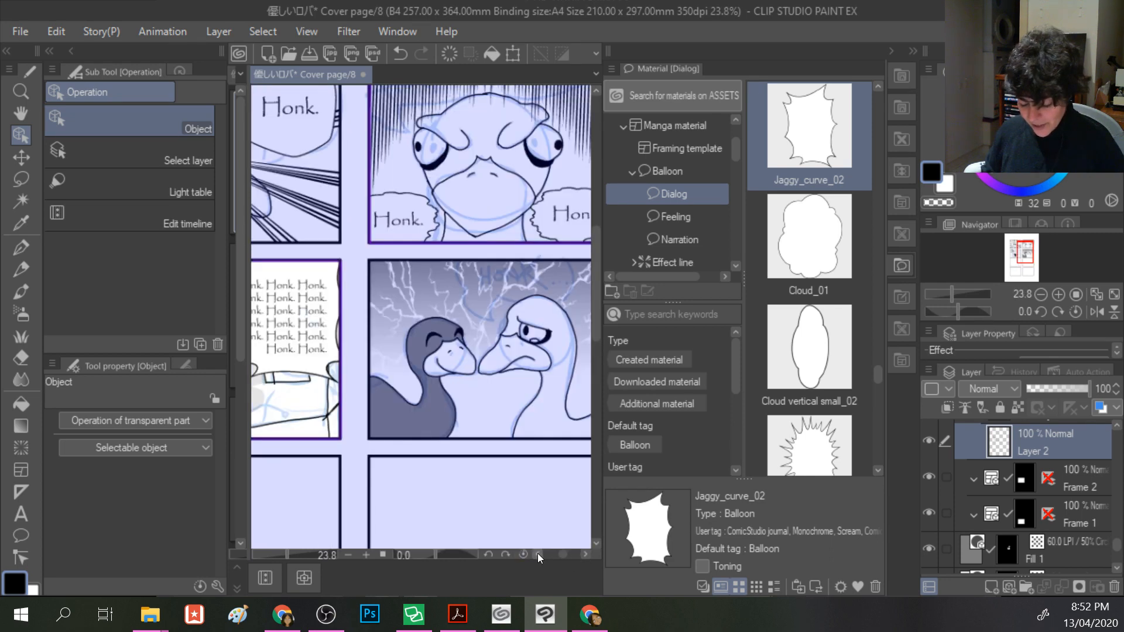
{"action": "left_click_drag", "start_coordinate": [562, 555], "coordinate": [562, 554]}
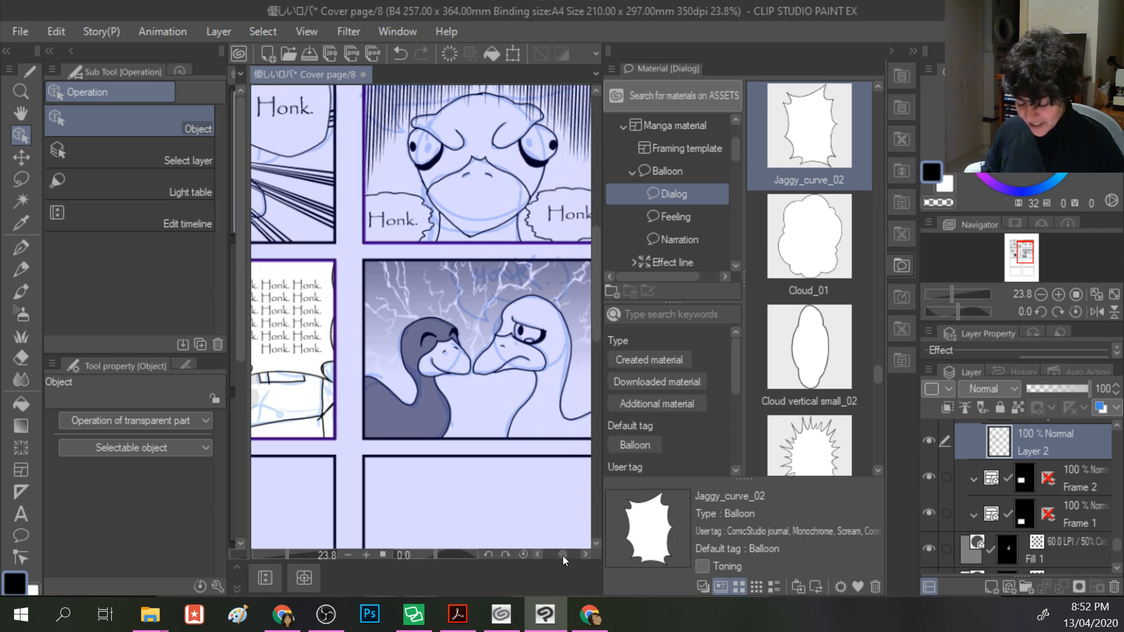
{"action": "scroll", "coordinate": [563, 556], "scroll_direction": "right", "scroll_amount": 1}
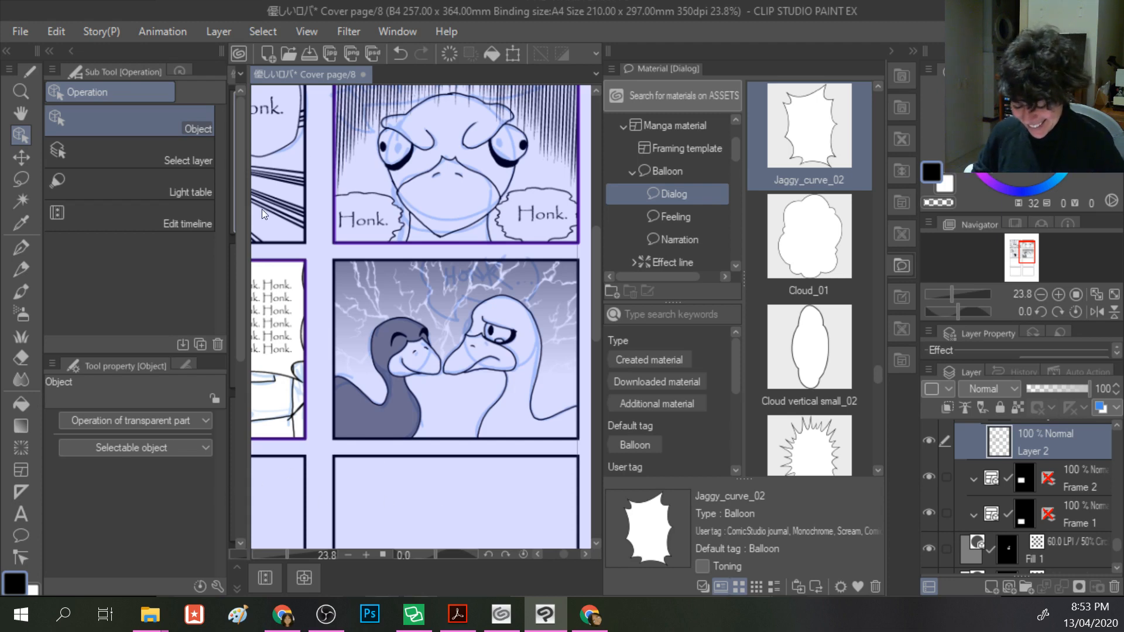
{"action": "left_click", "coordinate": [19, 510]}
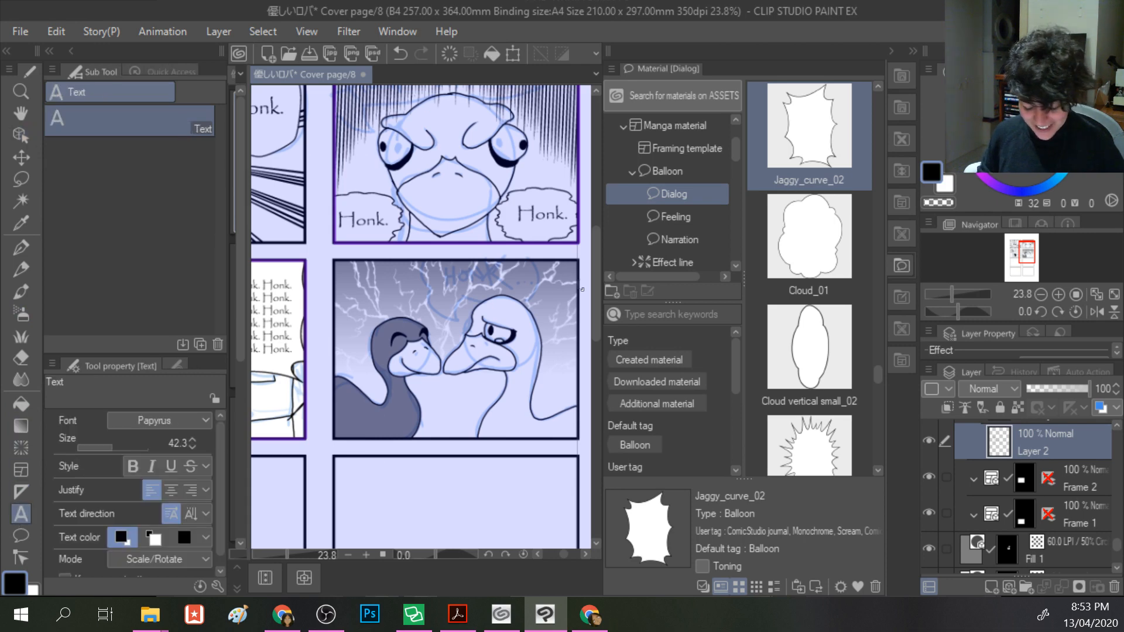
{"action": "left_click", "coordinate": [156, 421]}
{"action": "scroll", "coordinate": [120, 269], "scroll_direction": "up", "scroll_amount": 5}
{"action": "scroll", "coordinate": [114, 258], "scroll_direction": "up", "scroll_amount": 8}
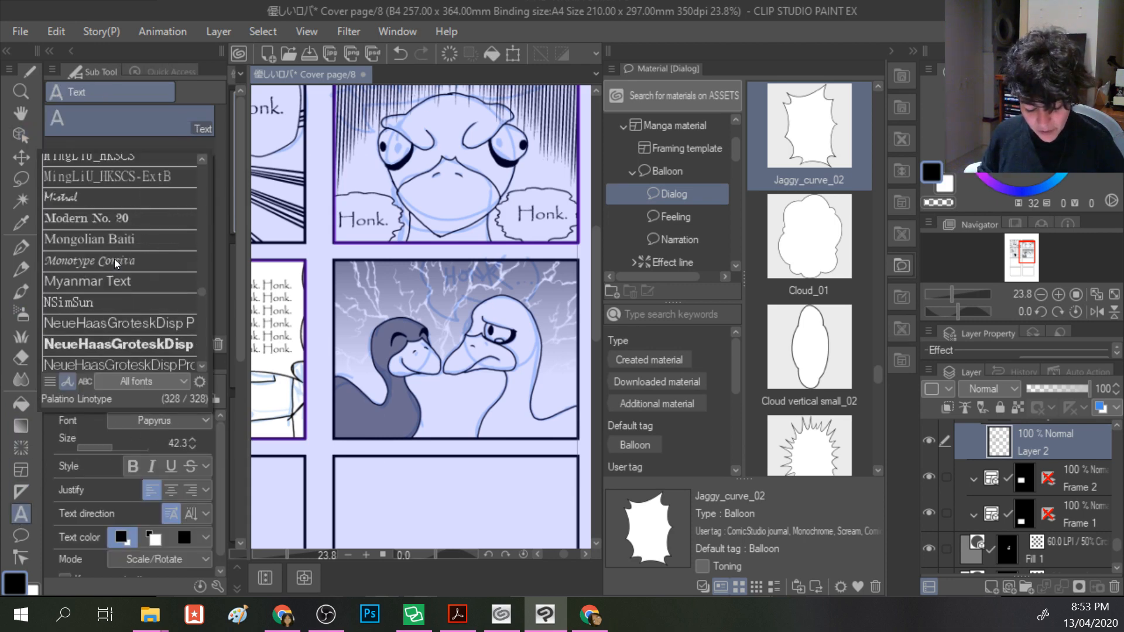
{"action": "left_click_drag", "start_coordinate": [205, 278], "coordinate": [205, 198]}
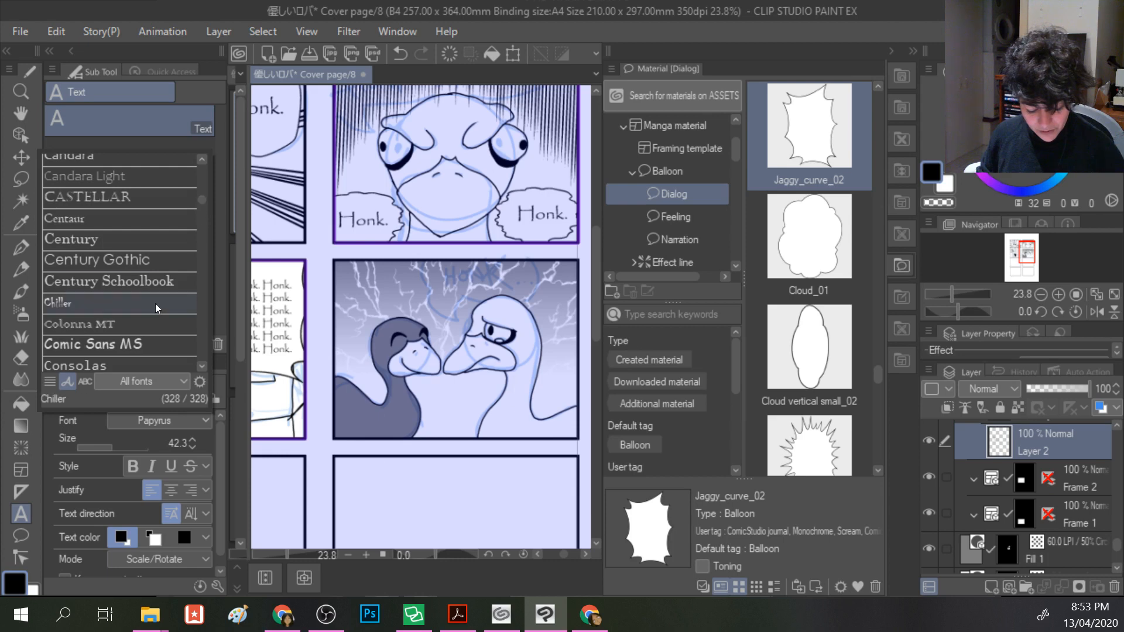
{"action": "left_click", "coordinate": [122, 343]}
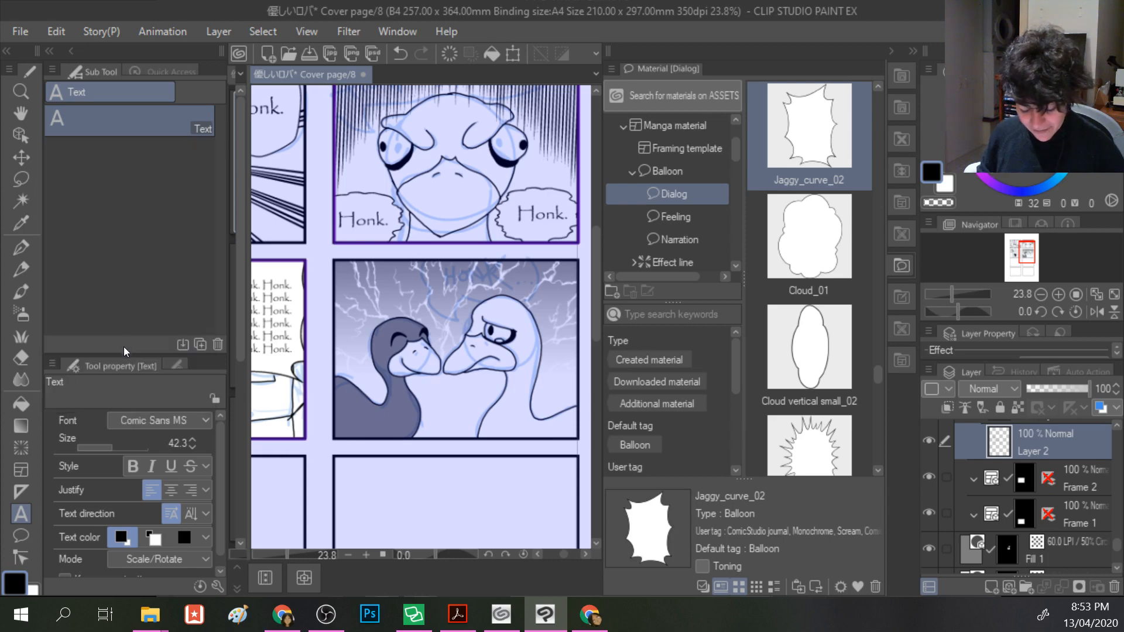
- Add the text "Honk..." to the lightning panel, shrink it and place it at the panel's upper edge above the white bird
{"action": "left_click", "coordinate": [447, 280]}
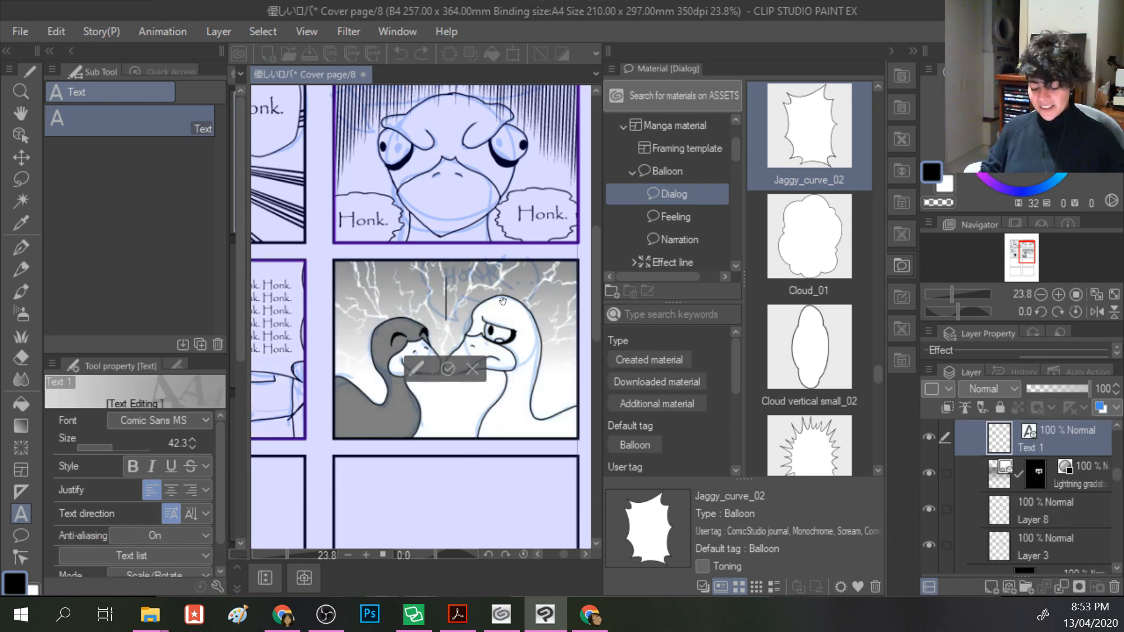
{"action": "type", "text": "Honk."}
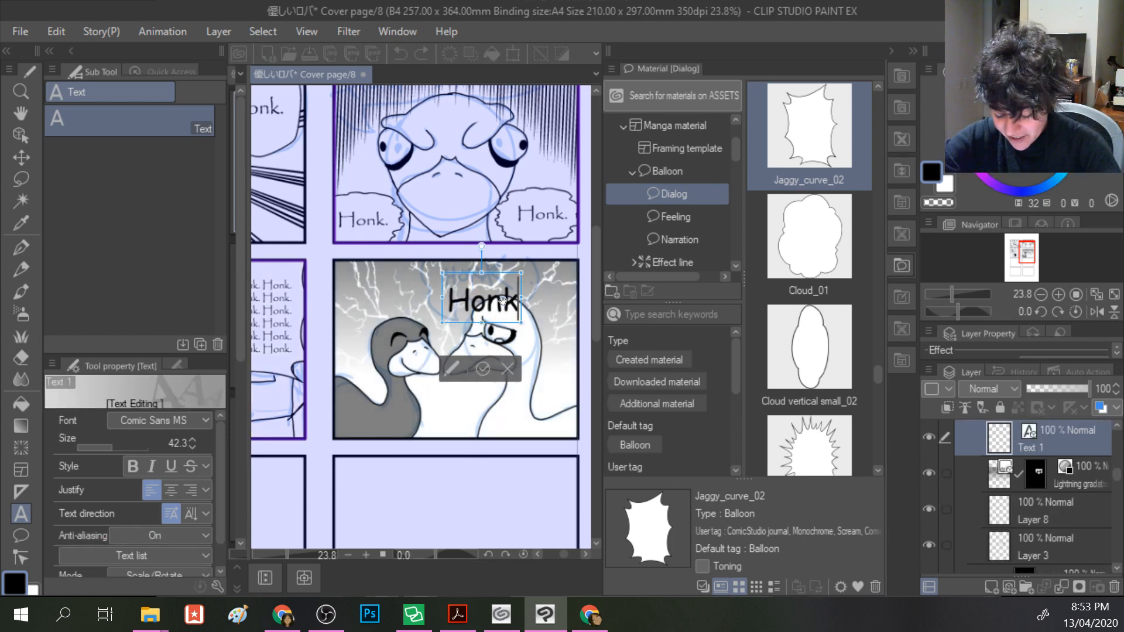
{"action": "type", "text": ".."}
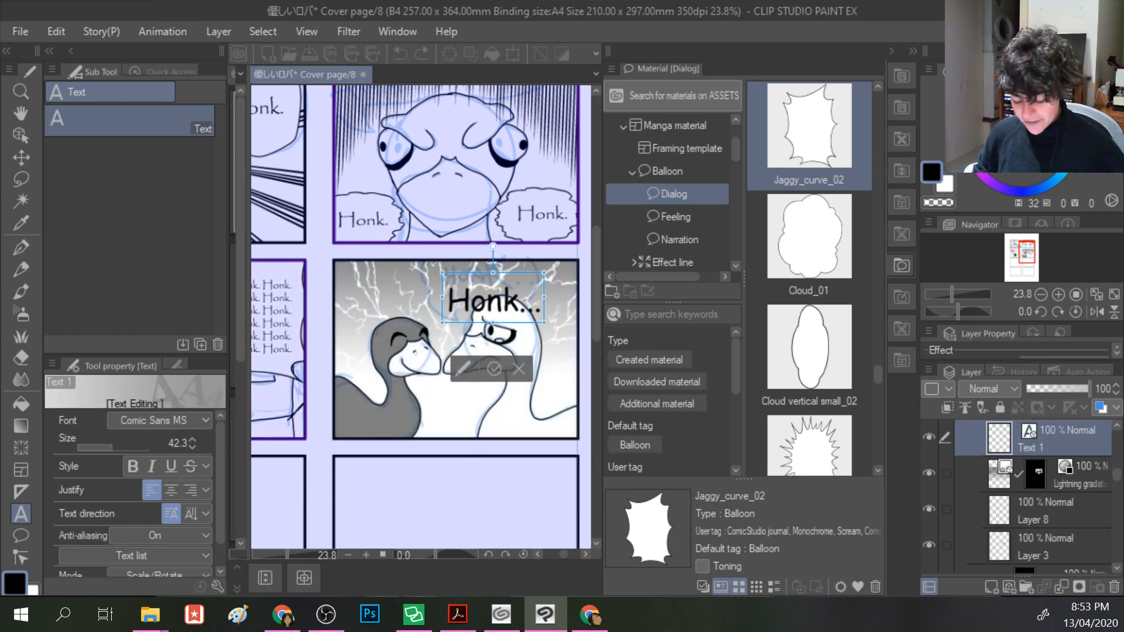
{"action": "left_click_drag", "start_coordinate": [544, 273], "coordinate": [509, 288]}
{"action": "left_click", "coordinate": [473, 371]}
{"action": "left_click_drag", "start_coordinate": [467, 316], "coordinate": [469, 271]}
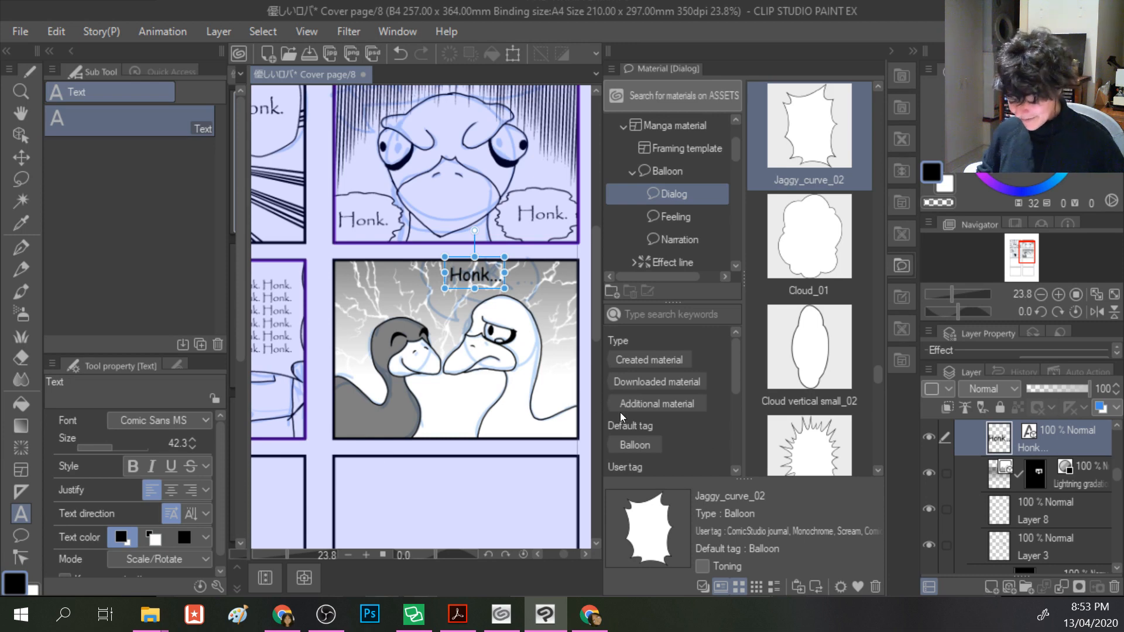
- Look through the dialog balloon materials and select Rounded rectangle_02 from the narration balloons
{"action": "scroll", "coordinate": [819, 304], "scroll_direction": "down", "scroll_amount": 1}
{"action": "scroll", "coordinate": [858, 371], "scroll_direction": "up", "scroll_amount": 2}
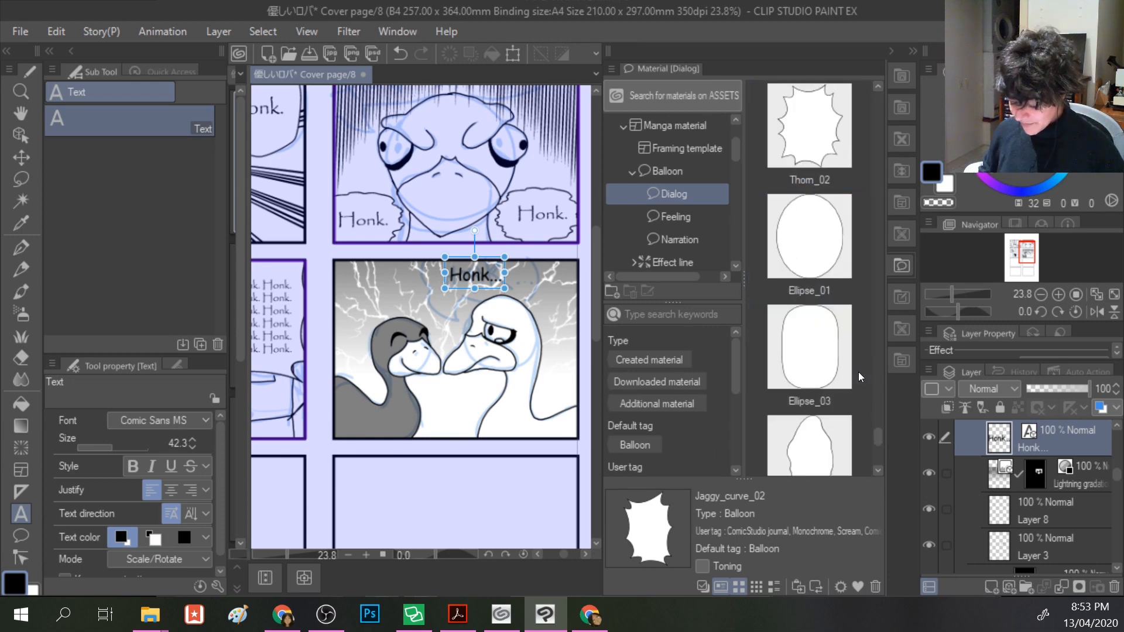
{"action": "scroll", "coordinate": [857, 371], "scroll_direction": "up", "scroll_amount": 10}
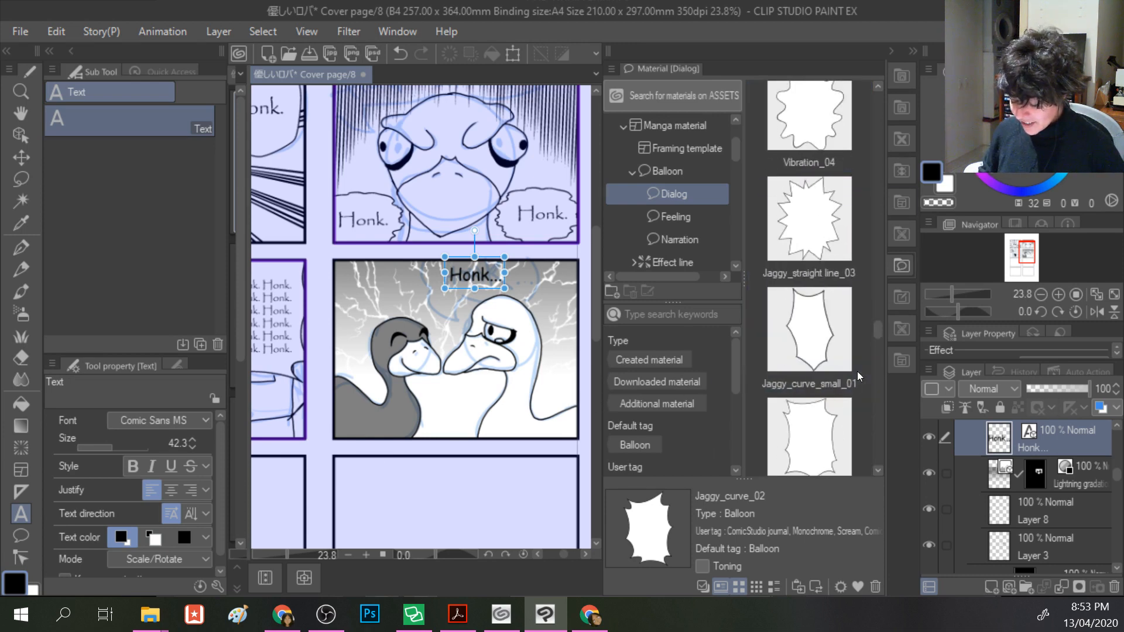
{"action": "scroll", "coordinate": [857, 371], "scroll_direction": "up", "scroll_amount": 3}
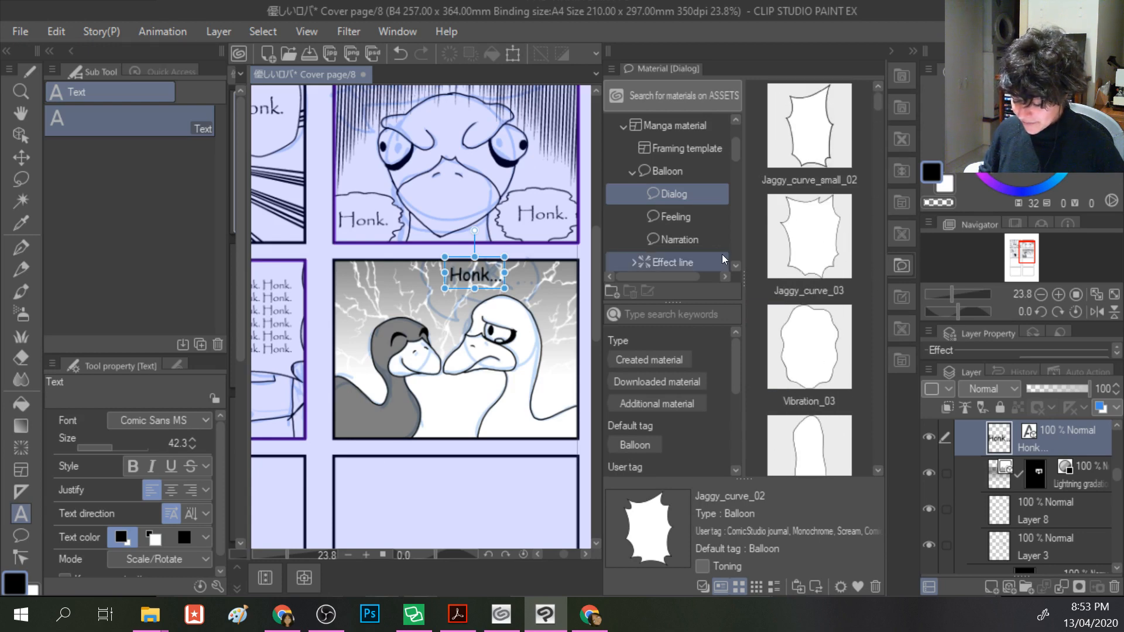
{"action": "left_click", "coordinate": [683, 220]}
{"action": "left_click", "coordinate": [680, 235]}
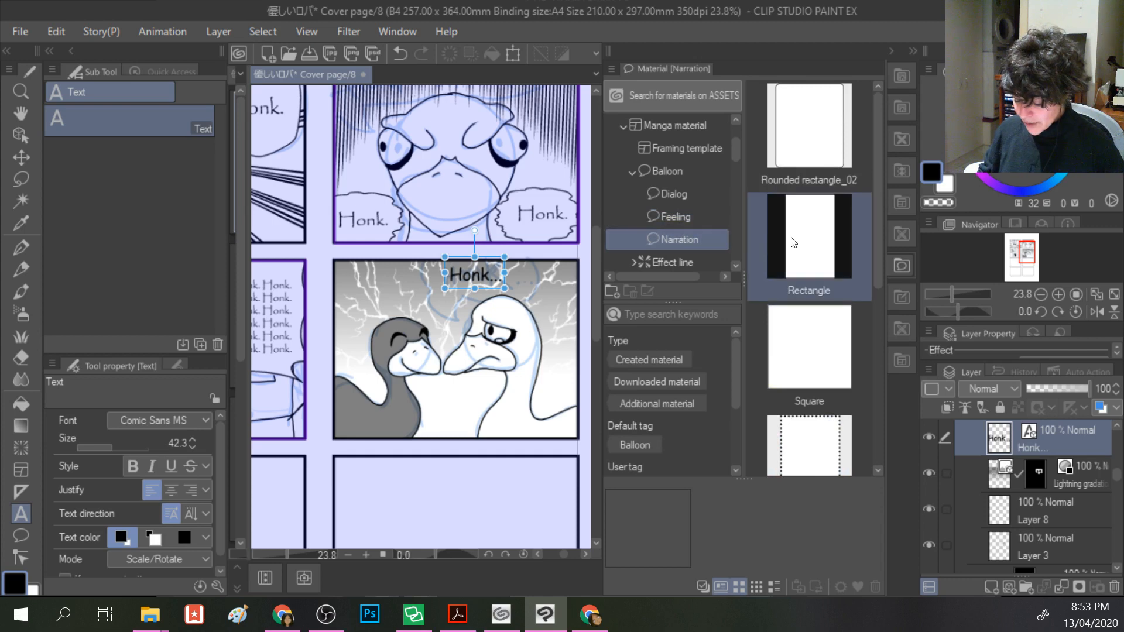
{"action": "left_click", "coordinate": [796, 164]}
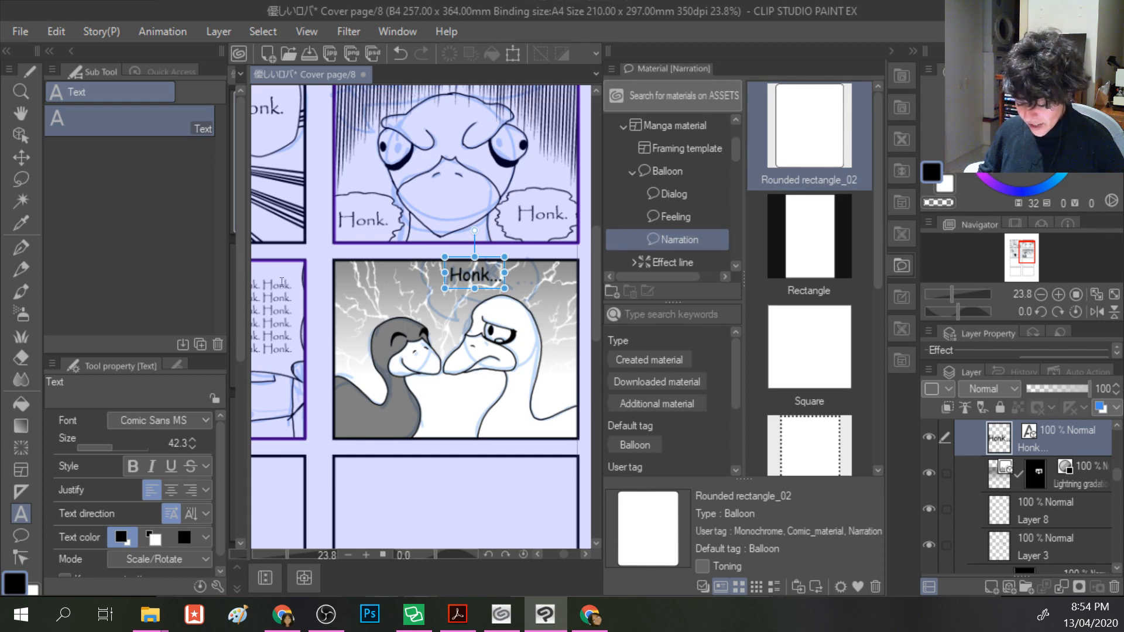
- Add a second "Honk..." text in Comic Sans MS above the dark bird in the lightning panel
{"action": "left_click", "coordinate": [353, 275]}
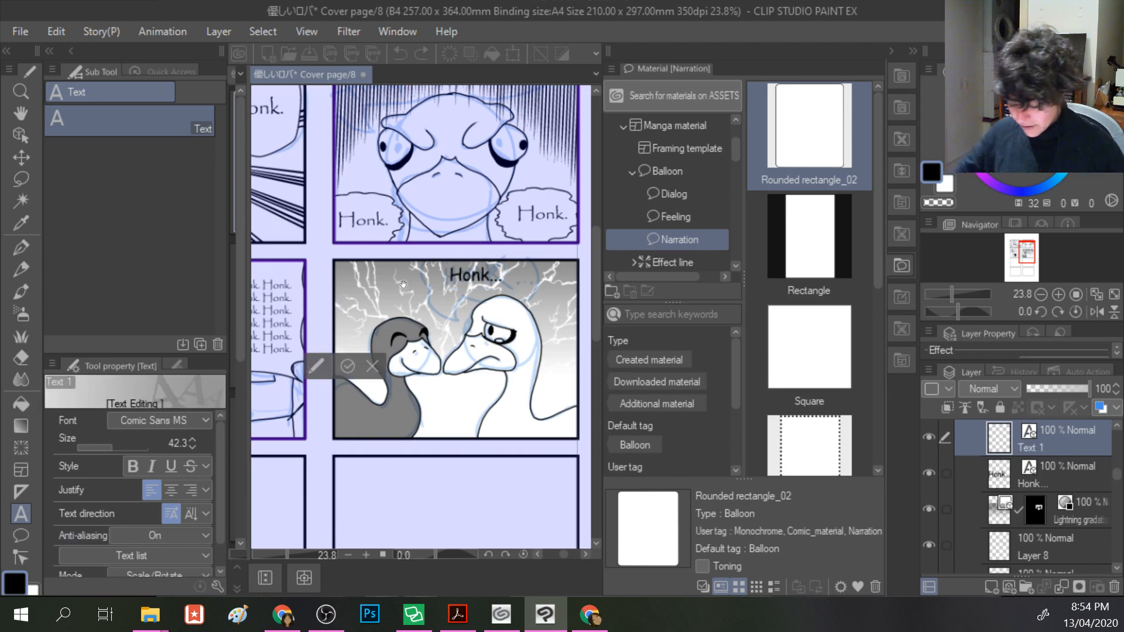
{"action": "type", "text": "Honk"}
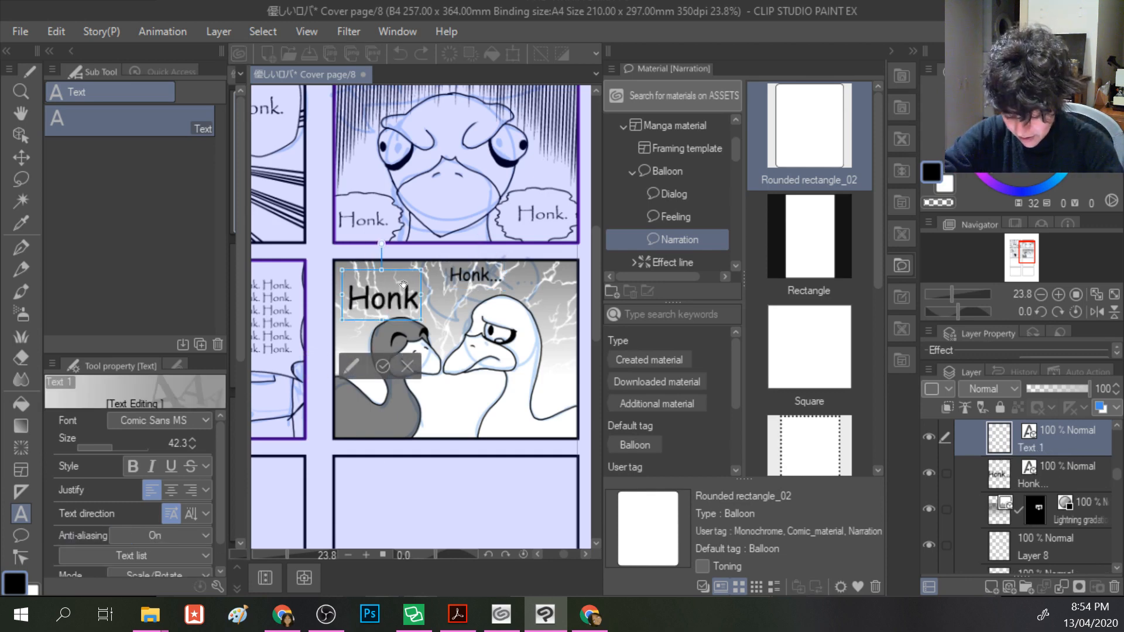
{"action": "type", "text": "..."}
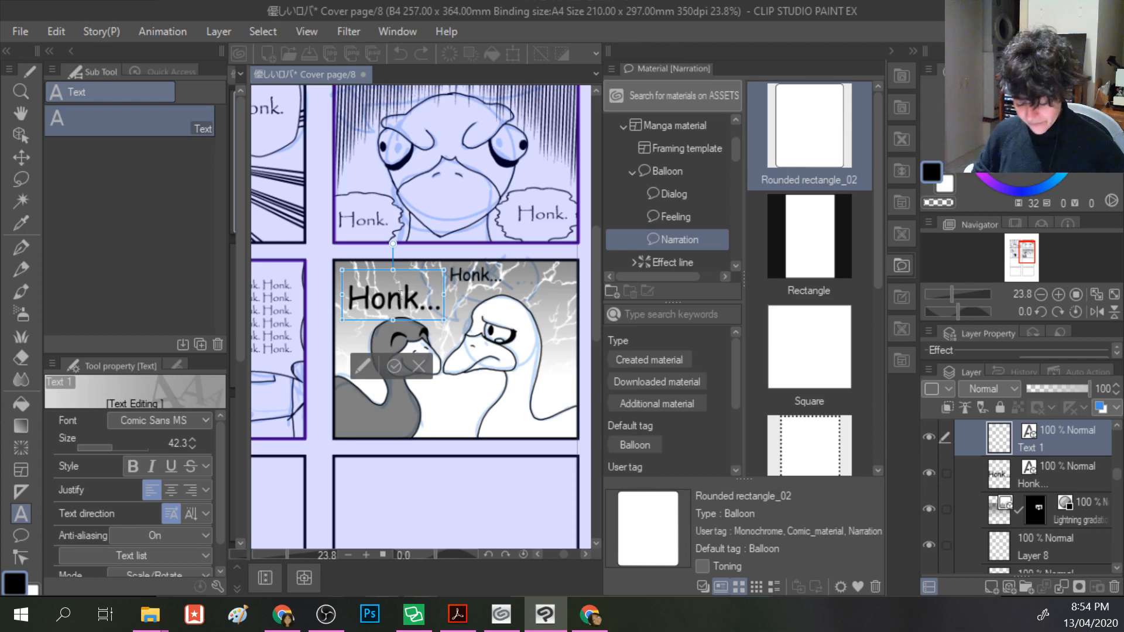
{"action": "left_click", "coordinate": [395, 366]}
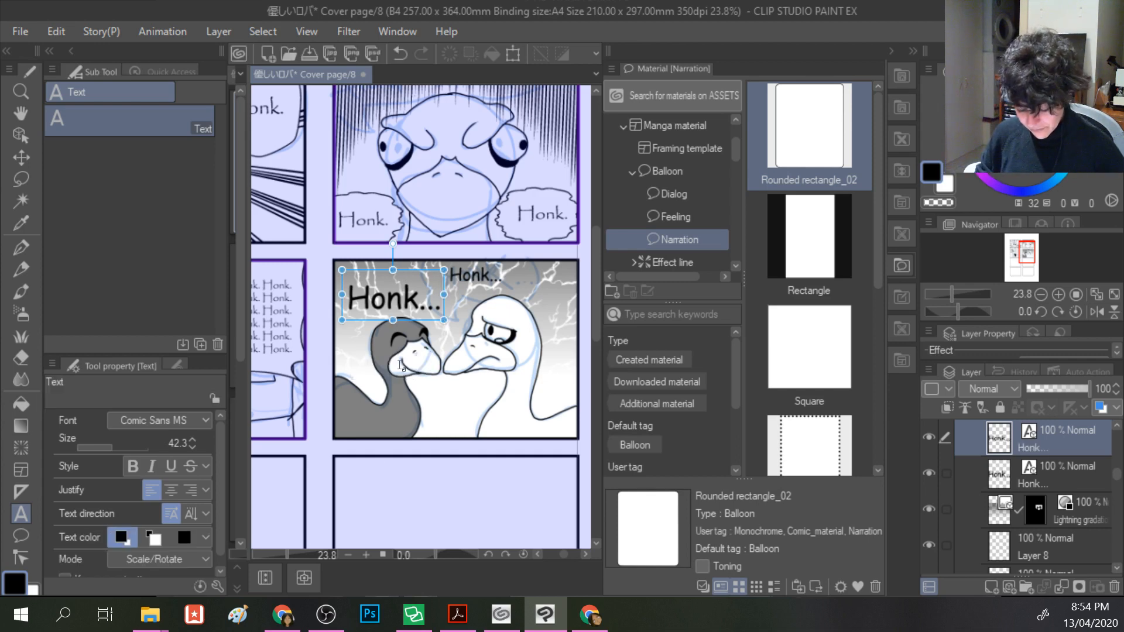
- Remove the second "Honk..." text above the dark bird in the lightning panel by undoing its creation
{"action": "left_click", "coordinate": [403, 302]}
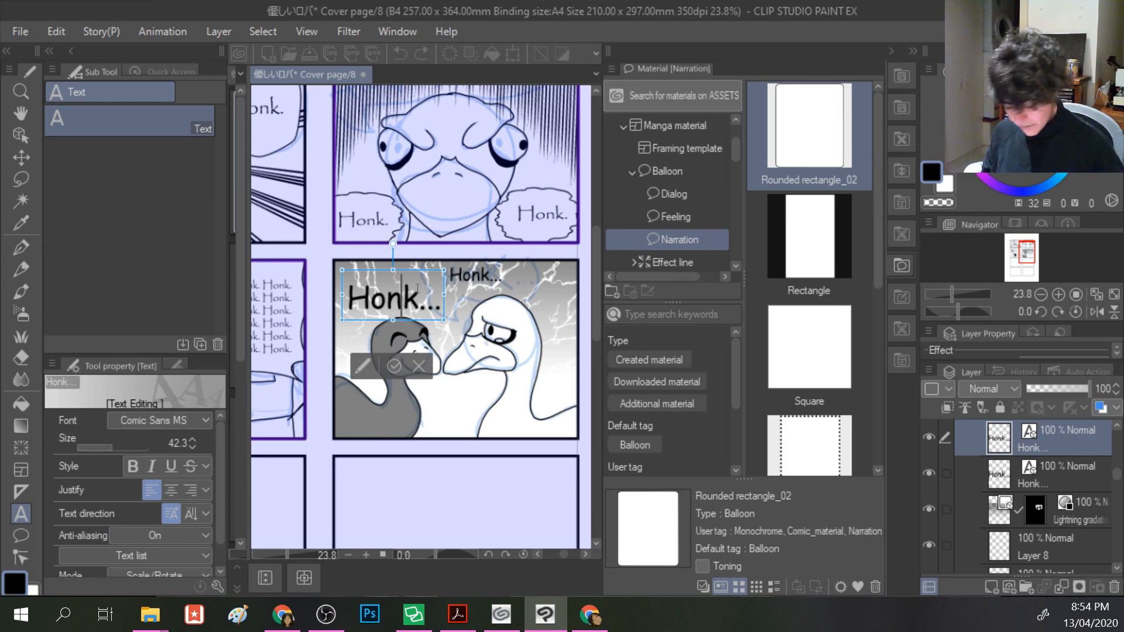
{"action": "left_click", "coordinate": [417, 365]}
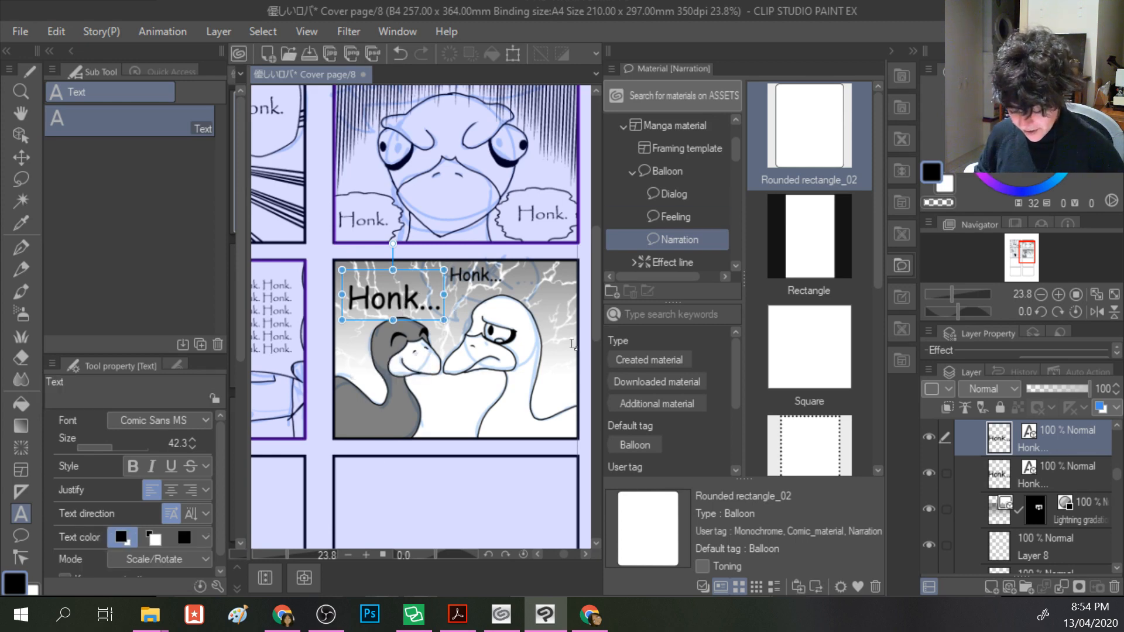
{"action": "key", "text": "ctrl+z"}
- Try to fit the Rounded rectangle_02 balloon into the upper-left corner of the lightning panel
{"action": "left_click_drag", "start_coordinate": [809, 135], "coordinate": [389, 316]}
{"action": "left_click_drag", "start_coordinate": [380, 370], "coordinate": [391, 292]}
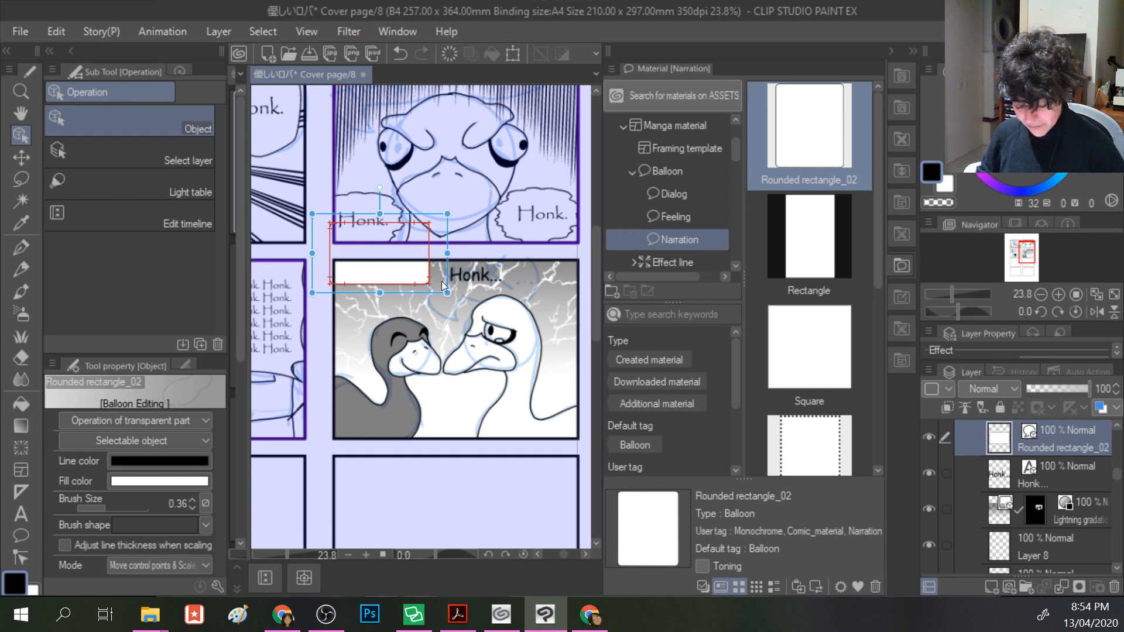
{"action": "left_click", "coordinate": [470, 312]}
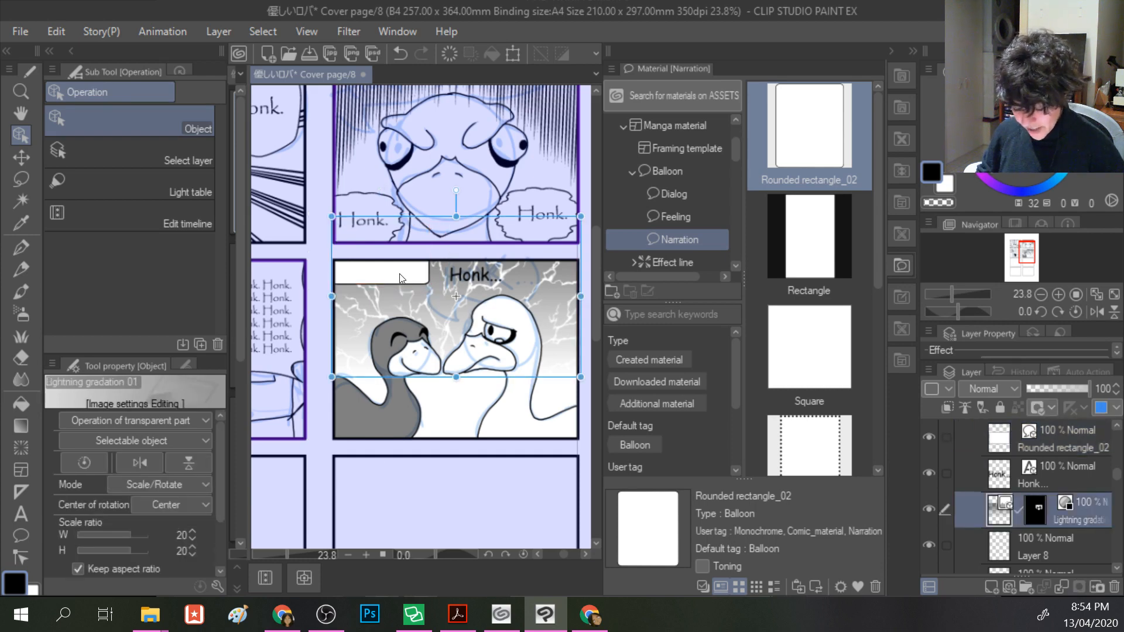
{"action": "key", "text": "ctrl+z"}
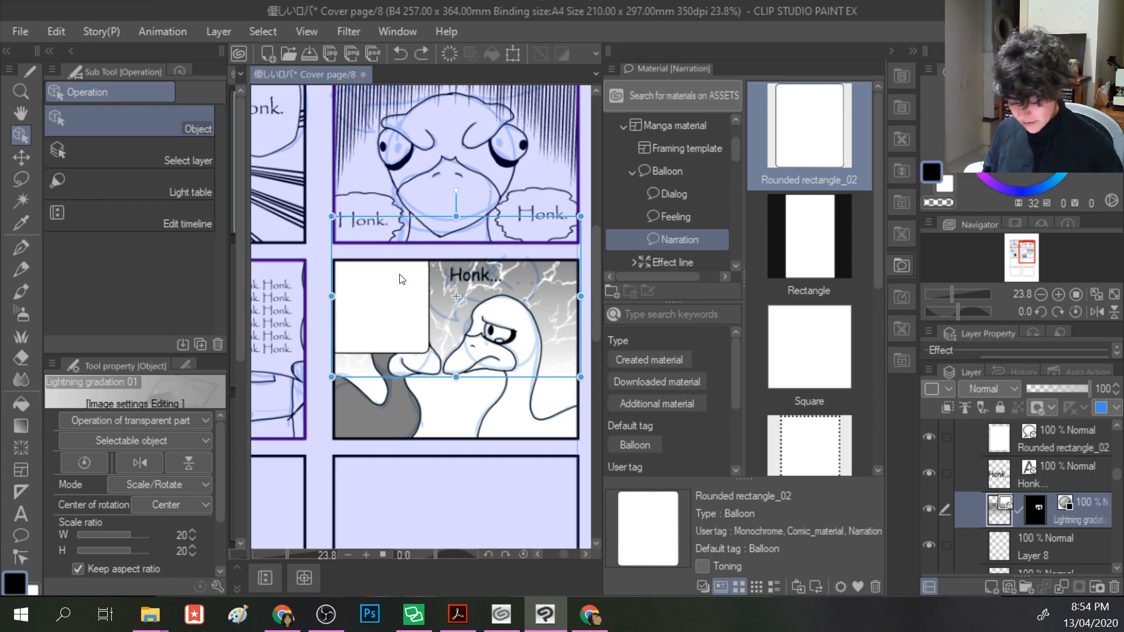
{"action": "key", "text": "ctrl+z"}
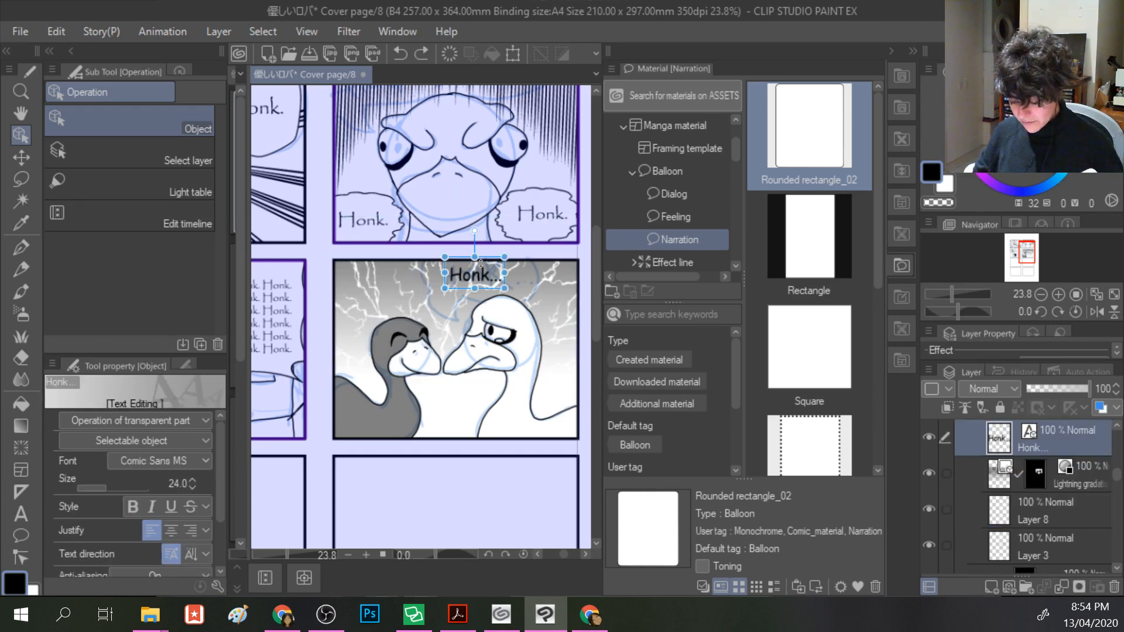
- Place the Rectangle narration balloon in the lightning panel's upper-left corner and move the "Honk..." text over it
{"action": "left_click_drag", "start_coordinate": [830, 271], "coordinate": [381, 256]}
{"action": "left_click_drag", "start_coordinate": [443, 328], "coordinate": [447, 304]}
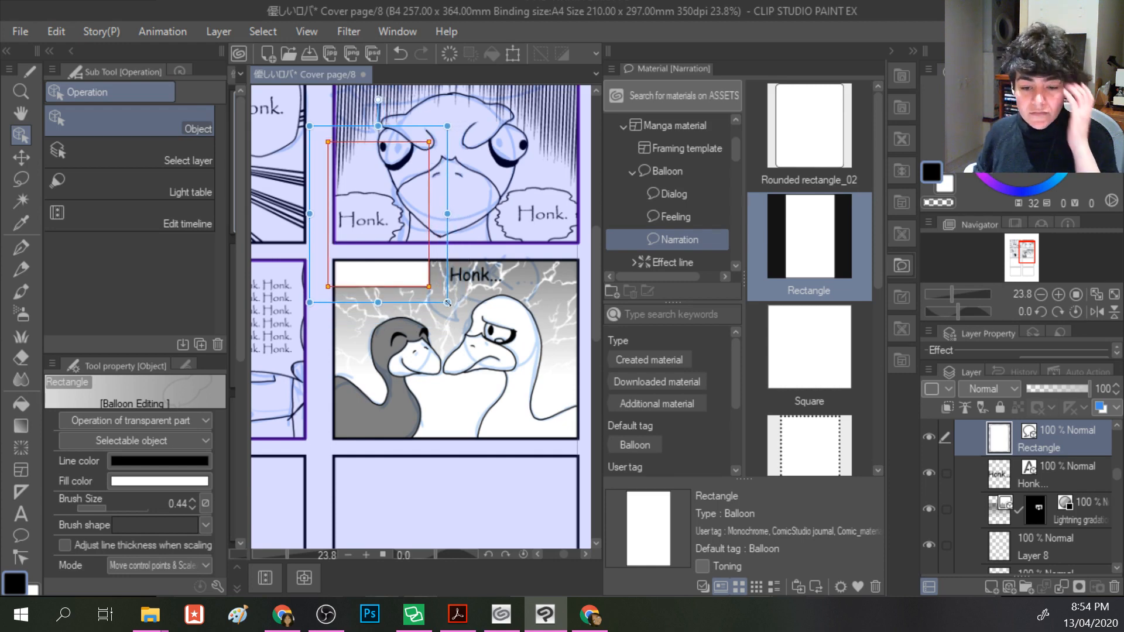
{"action": "left_click", "coordinate": [484, 275]}
{"action": "left_click_drag", "start_coordinate": [469, 275], "coordinate": [378, 280]}
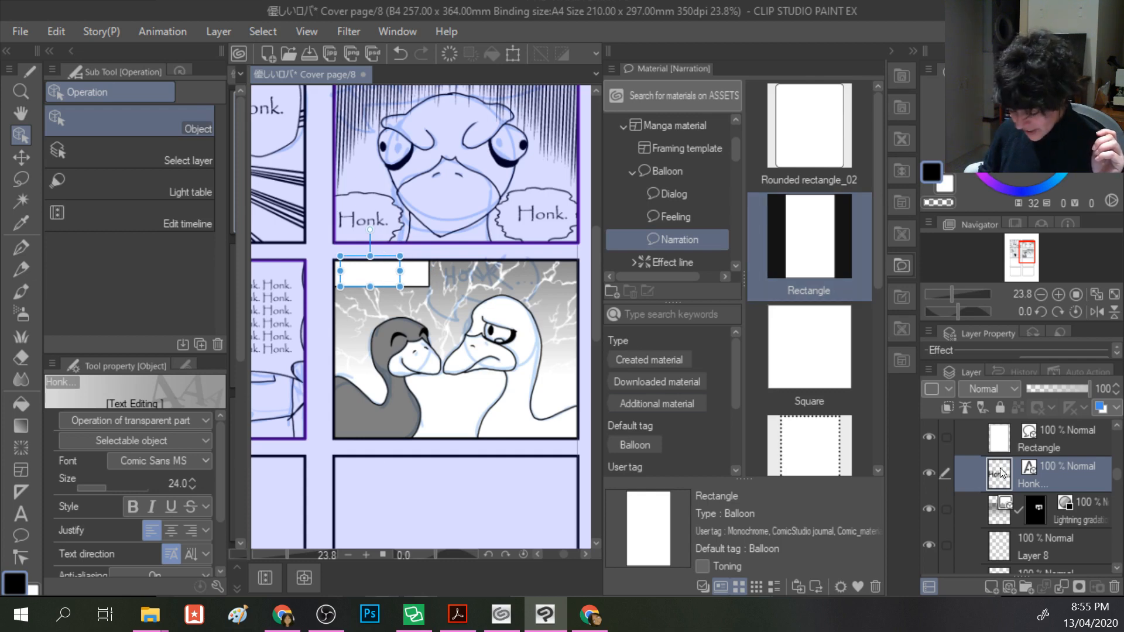
- Move the "Honk..." text layer above the Rectangle balloon layer and shrink the text to size 20.7
{"action": "scroll", "coordinate": [1001, 473], "scroll_direction": "up", "scroll_amount": 1}
{"action": "scroll", "coordinate": [1002, 473], "scroll_direction": "down", "scroll_amount": 1}
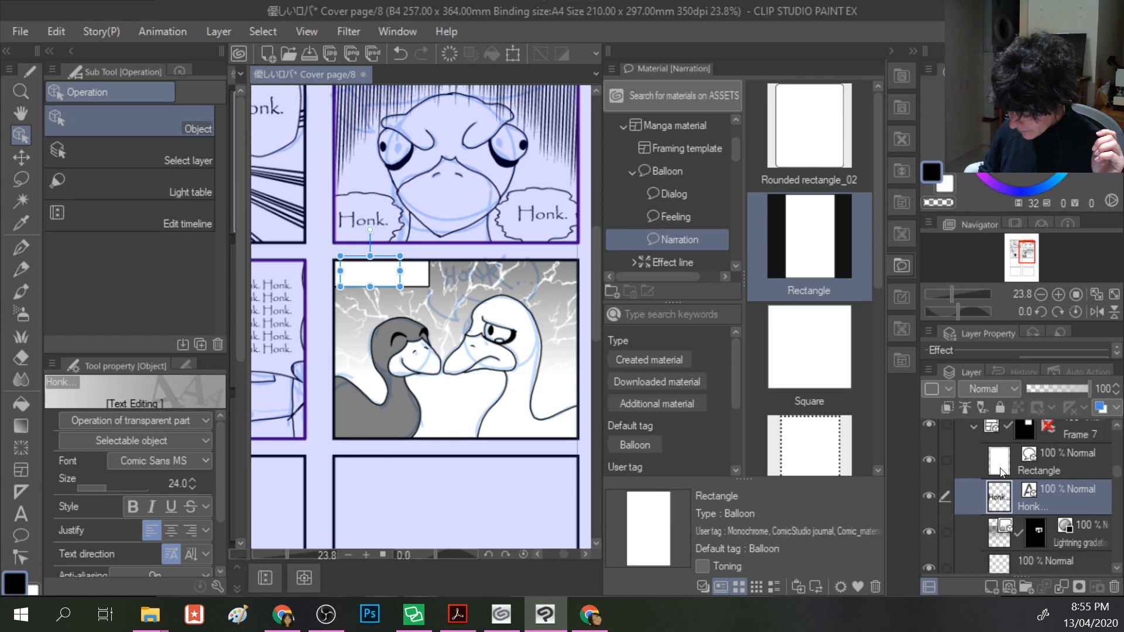
{"action": "left_click_drag", "start_coordinate": [1001, 493], "coordinate": [997, 461]}
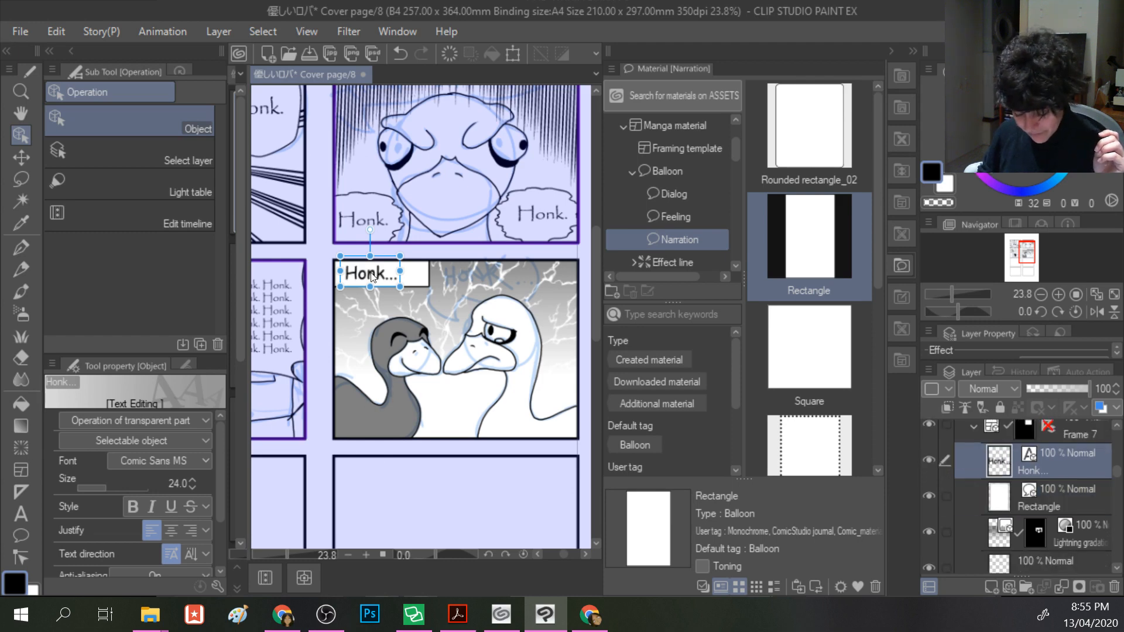
{"action": "left_click_drag", "start_coordinate": [400, 256], "coordinate": [363, 275]}
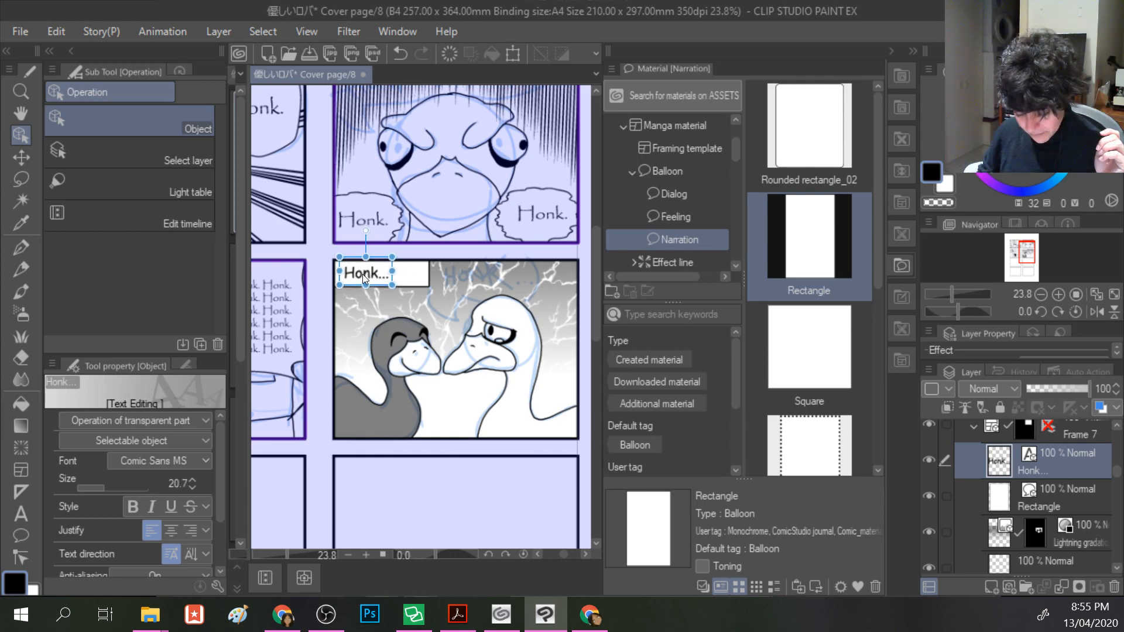
- Narrow the Rectangle balloon so it fits closely around the "Honk..." text
{"action": "left_click", "coordinate": [412, 276]}
{"action": "left_click_drag", "start_coordinate": [447, 214], "coordinate": [405, 213]}
{"action": "left_click", "coordinate": [425, 288]}
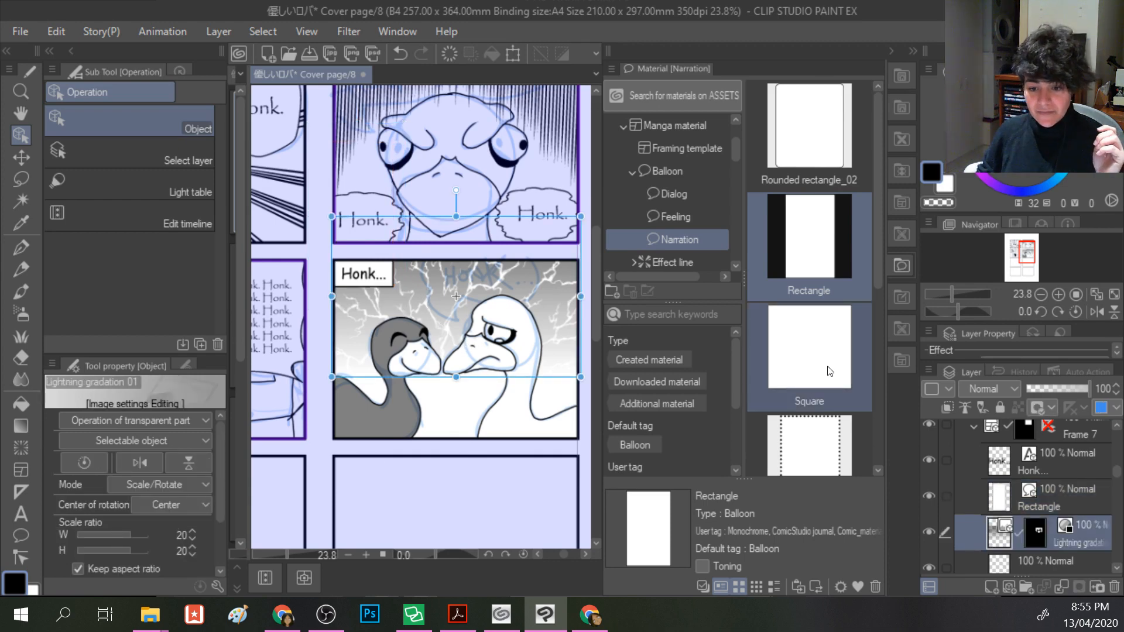
- Hide the Sketch layer near the bottom of the layer stack
{"action": "scroll", "coordinate": [811, 381], "scroll_direction": "down", "scroll_amount": 1}
{"action": "scroll", "coordinate": [810, 381], "scroll_direction": "down", "scroll_amount": 1}
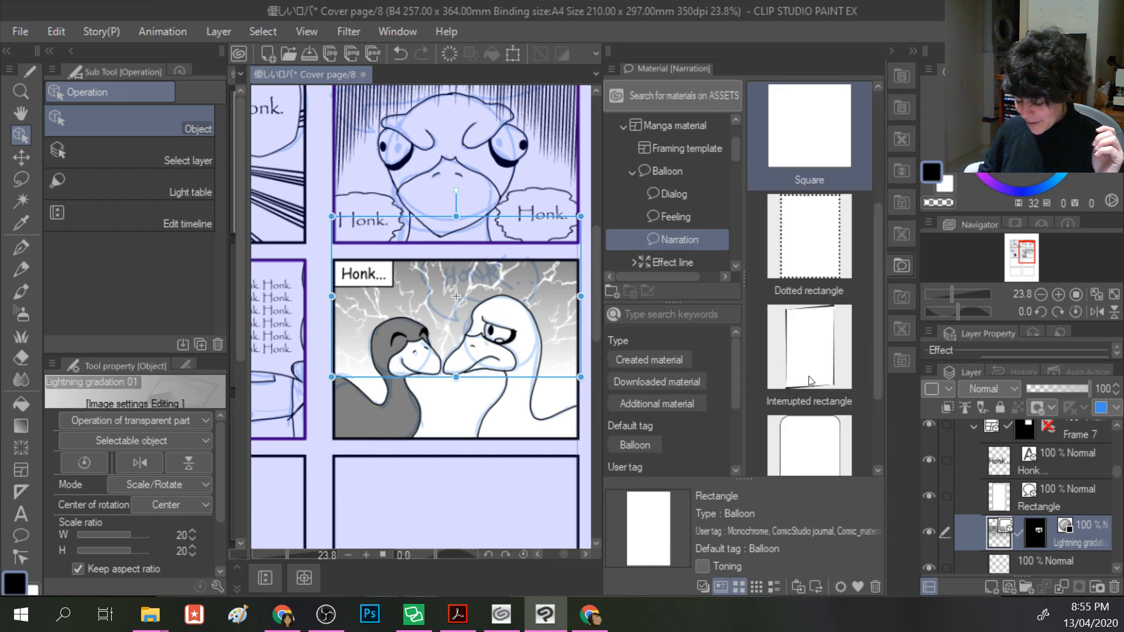
{"action": "scroll", "coordinate": [972, 542], "scroll_direction": "down", "scroll_amount": 3}
{"action": "scroll", "coordinate": [971, 543], "scroll_direction": "down", "scroll_amount": 5}
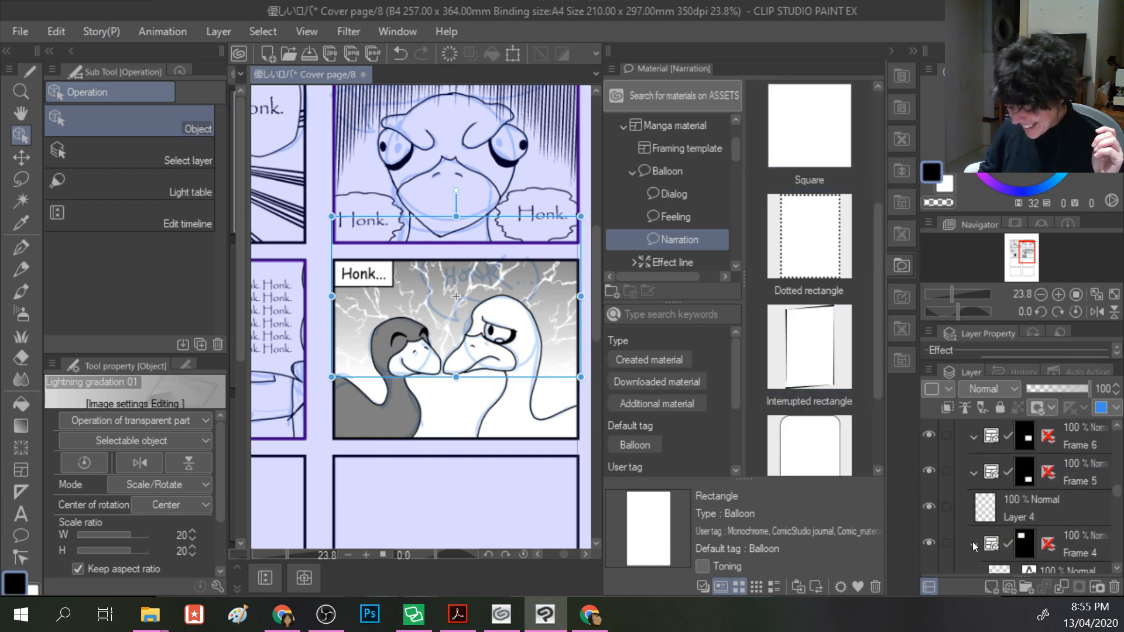
{"action": "scroll", "coordinate": [971, 543], "scroll_direction": "down", "scroll_amount": 6}
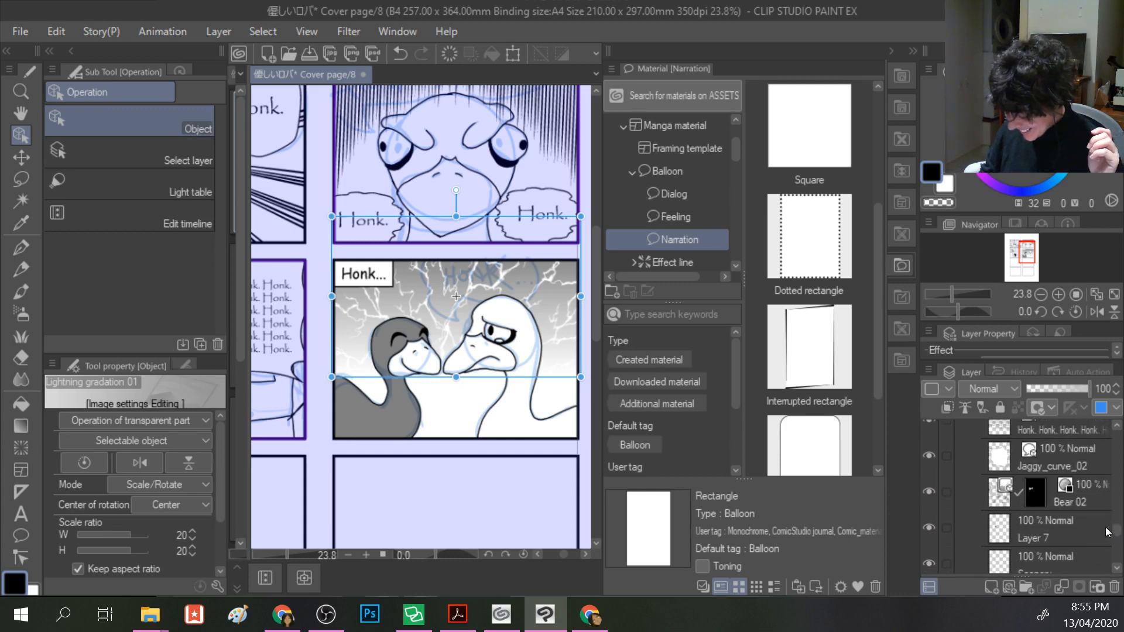
{"action": "scroll", "coordinate": [972, 542], "scroll_direction": "down", "scroll_amount": 5}
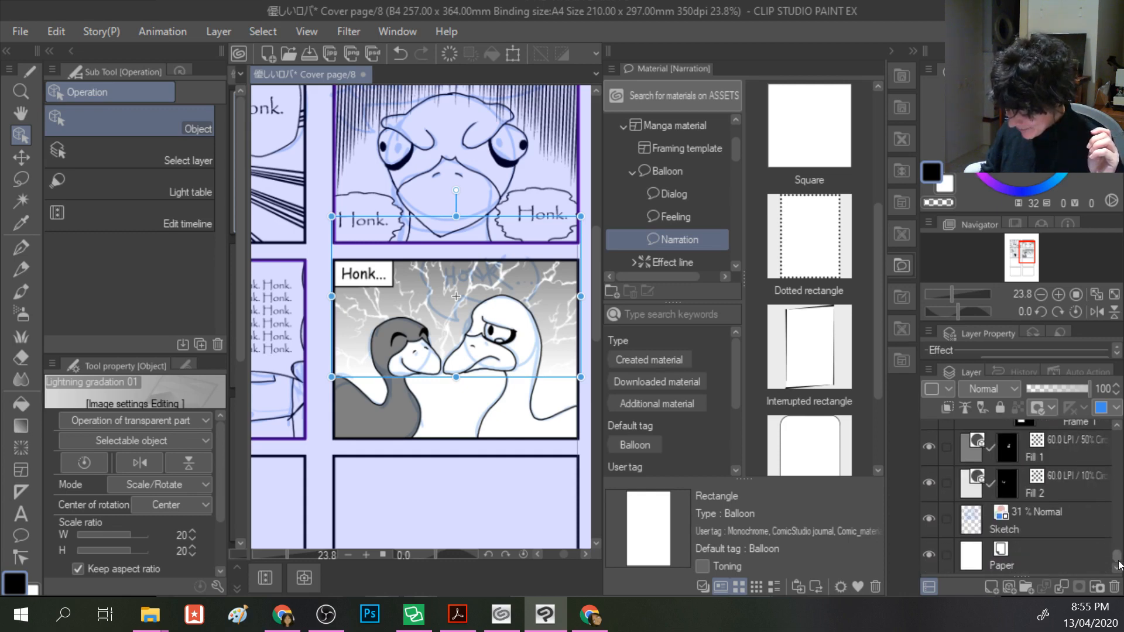
{"action": "left_click", "coordinate": [947, 523]}
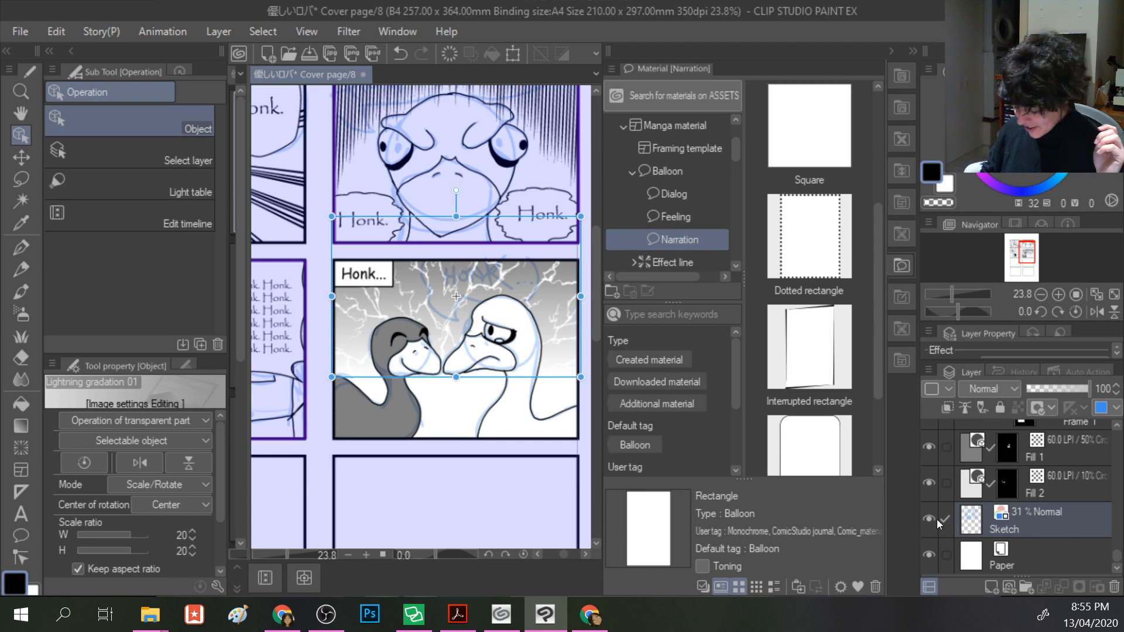
{"action": "left_click", "coordinate": [928, 519]}
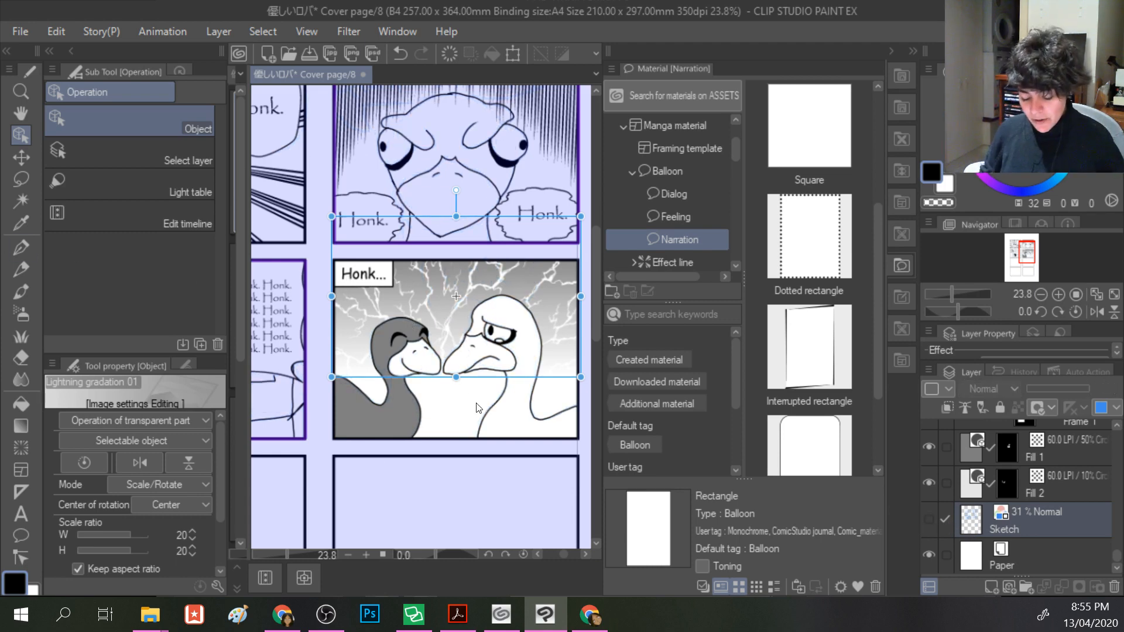
- Check which layer holds the lightning panel's bird artwork, toggling the visibility of Layer 3 off and on
{"action": "left_click", "coordinate": [490, 414]}
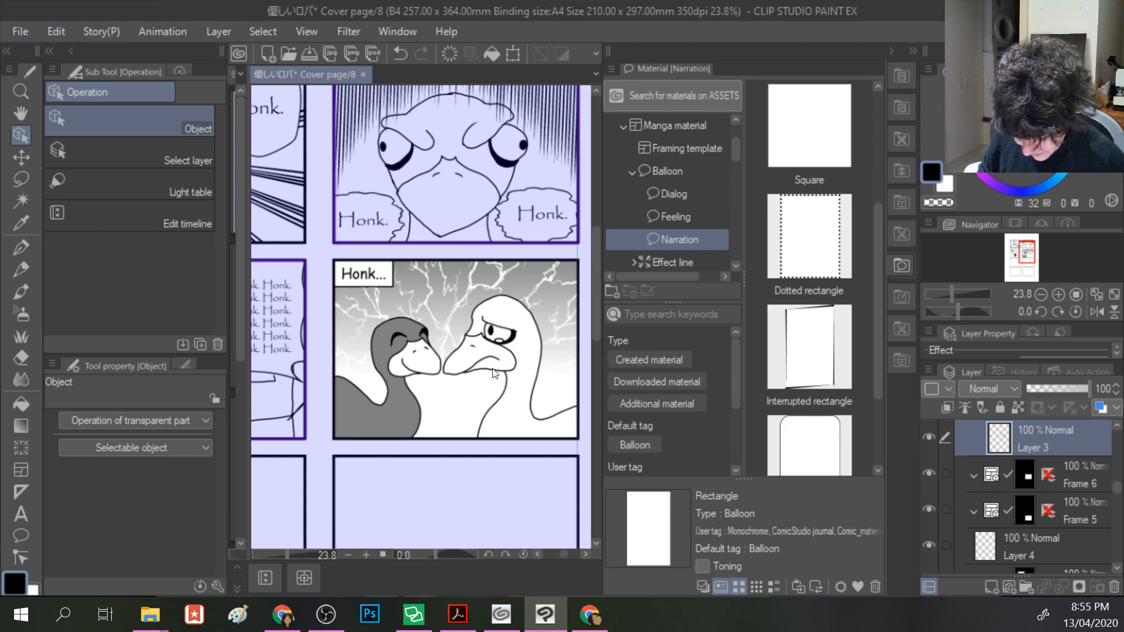
{"action": "left_click", "coordinate": [502, 370]}
{"action": "left_click", "coordinate": [503, 402]}
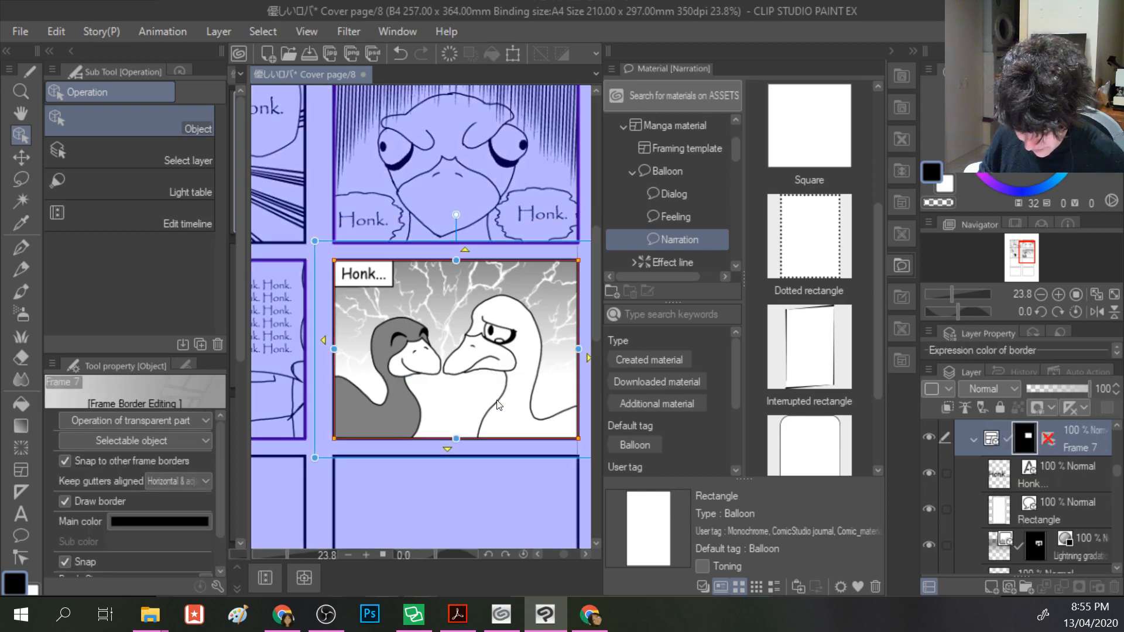
{"action": "left_click", "coordinate": [499, 400]}
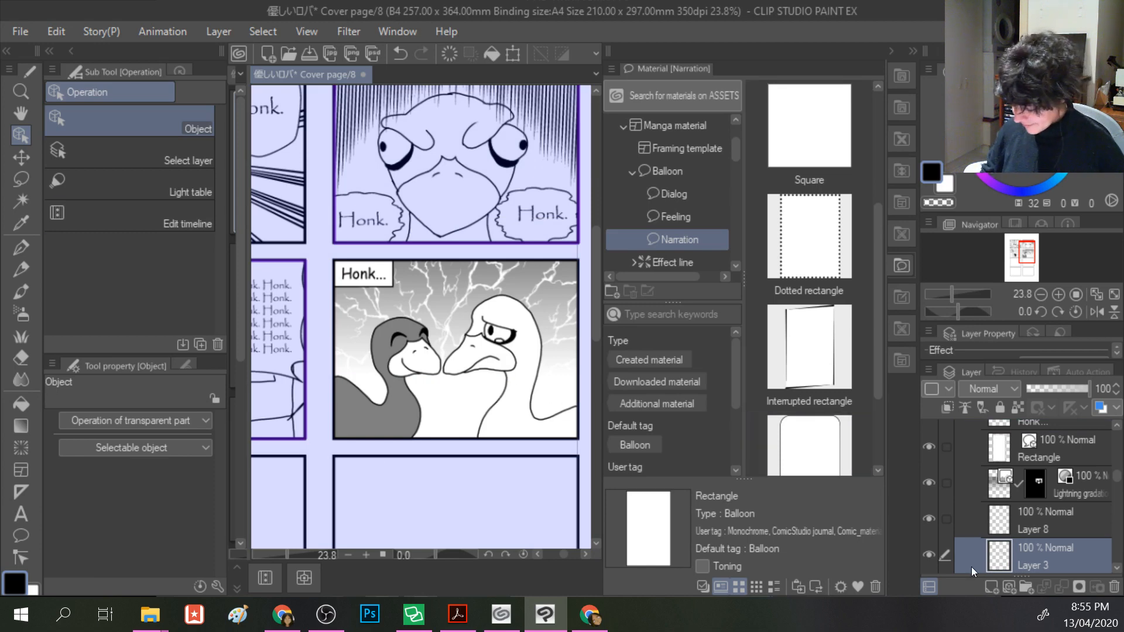
{"action": "left_click", "coordinate": [929, 554]}
{"action": "left_click", "coordinate": [930, 553]}
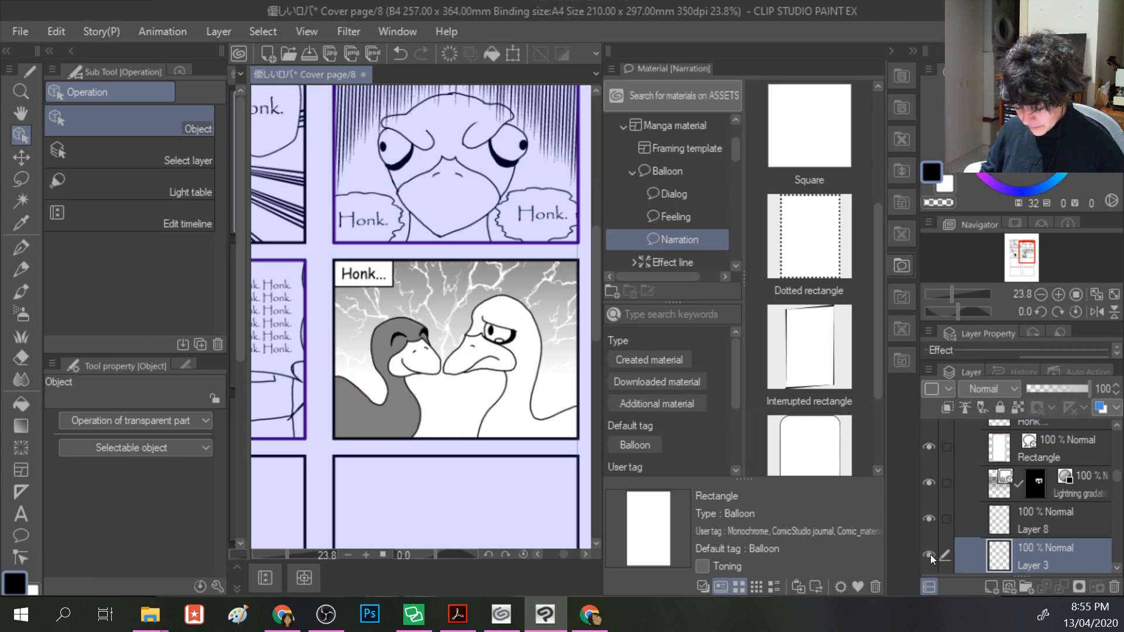
{"action": "right_click", "coordinate": [1000, 563]}
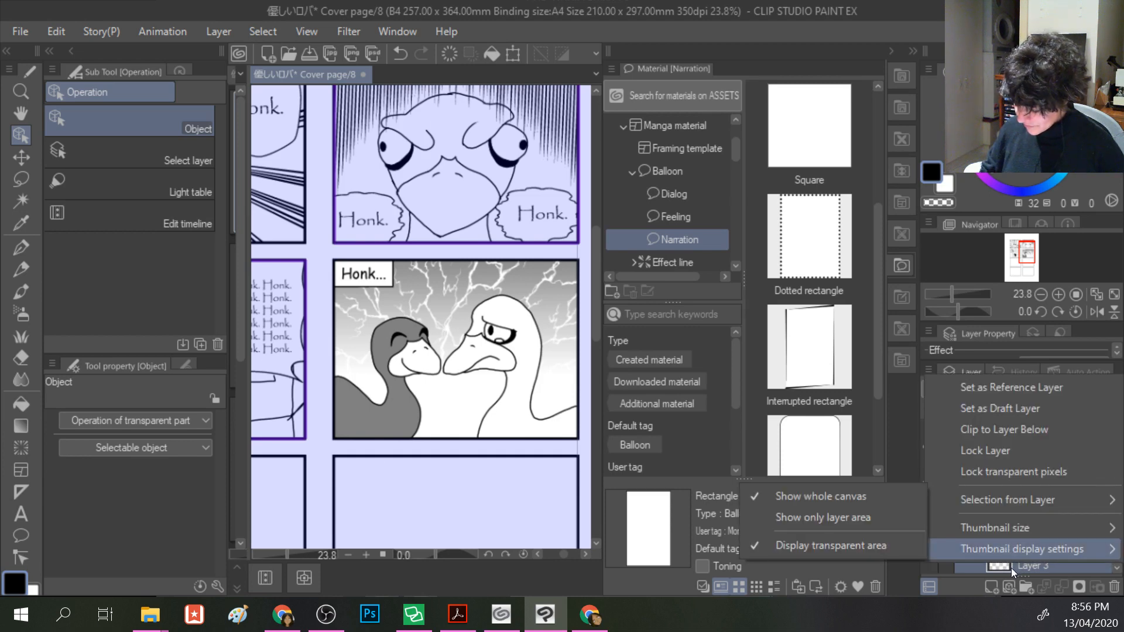
{"action": "left_click", "coordinate": [1013, 566]}
{"action": "right_click", "coordinate": [1034, 561]}
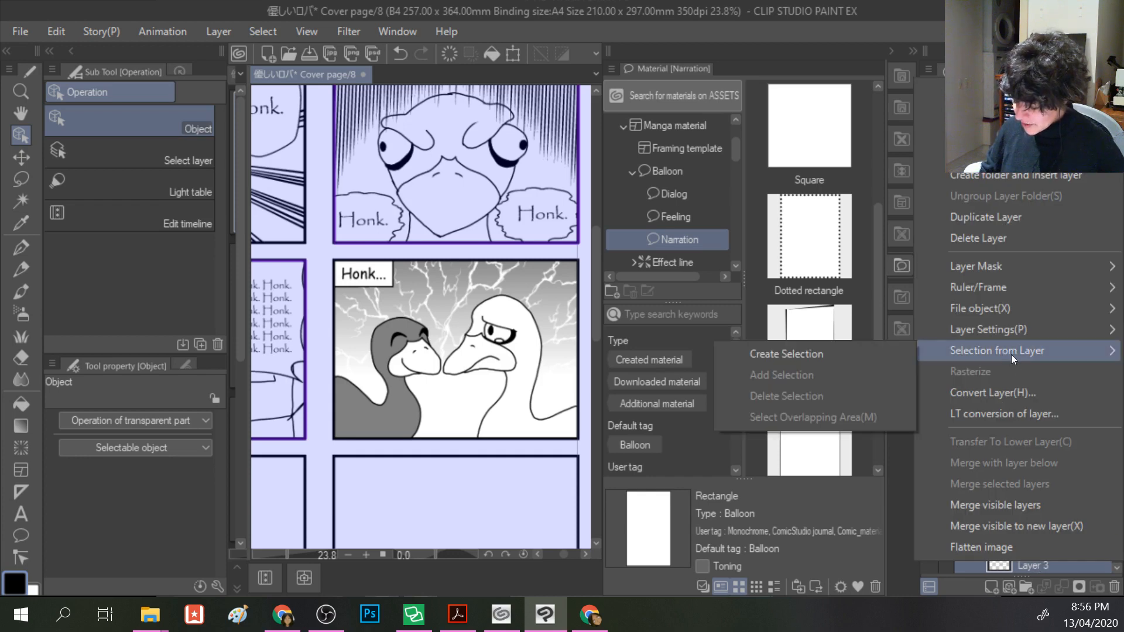
{"action": "mouse_move", "coordinate": [1010, 287]}
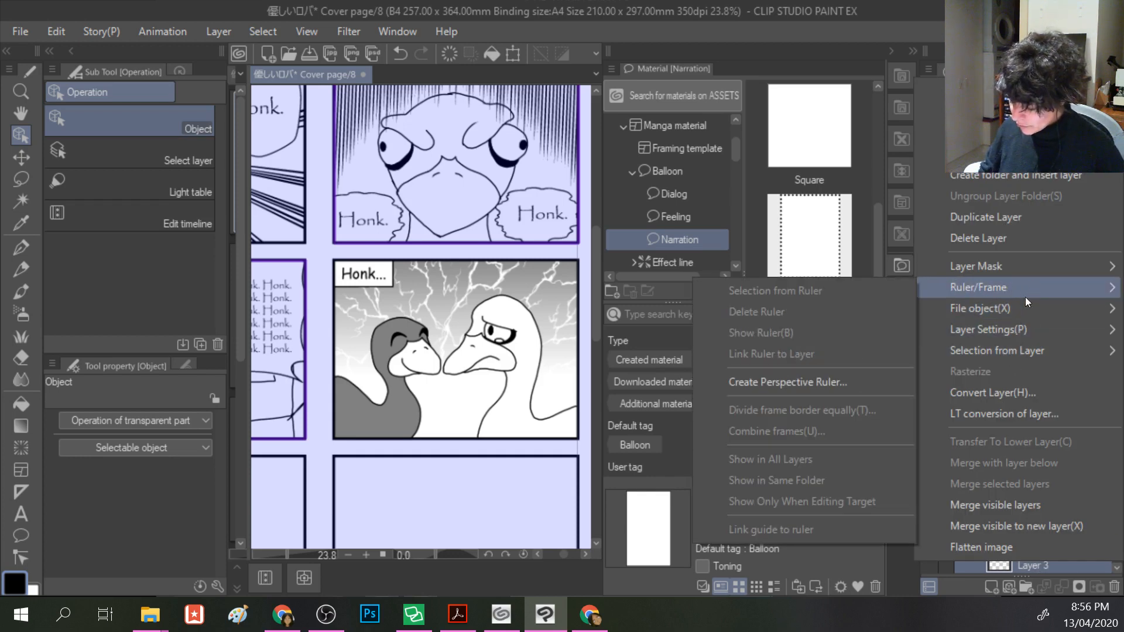
{"action": "mouse_move", "coordinate": [1069, 354]}
{"action": "left_click", "coordinate": [1061, 568]}
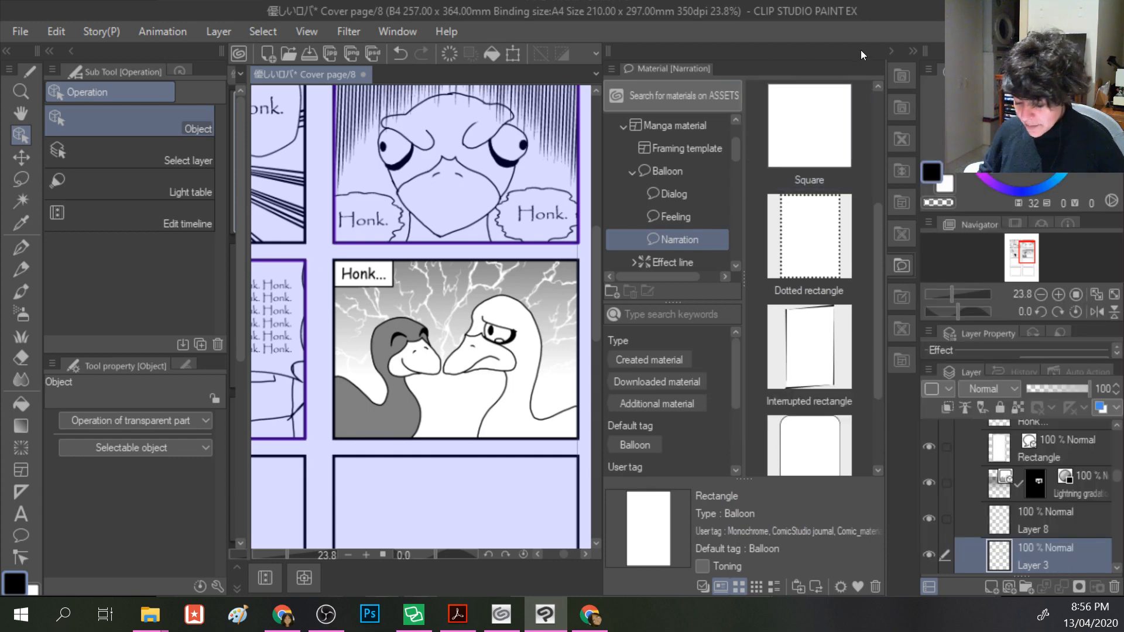
- Collapse the material library and the sub tool palettes, and zoom out to 22.5% to show all four finished panels
{"action": "left_click", "coordinate": [914, 51]}
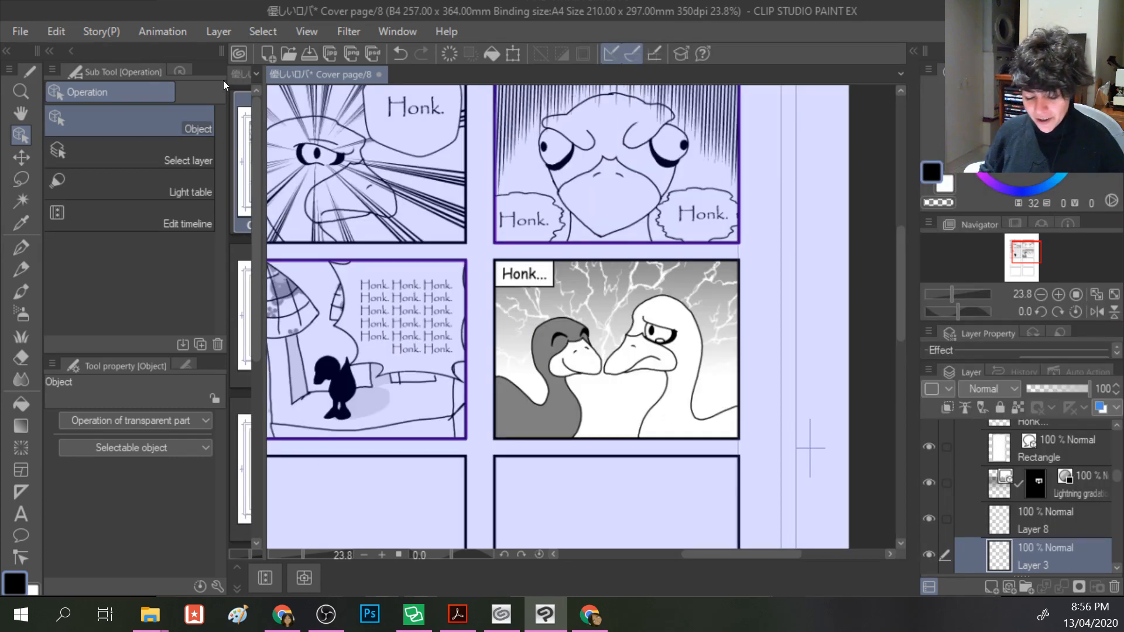
{"action": "left_click", "coordinate": [46, 52]}
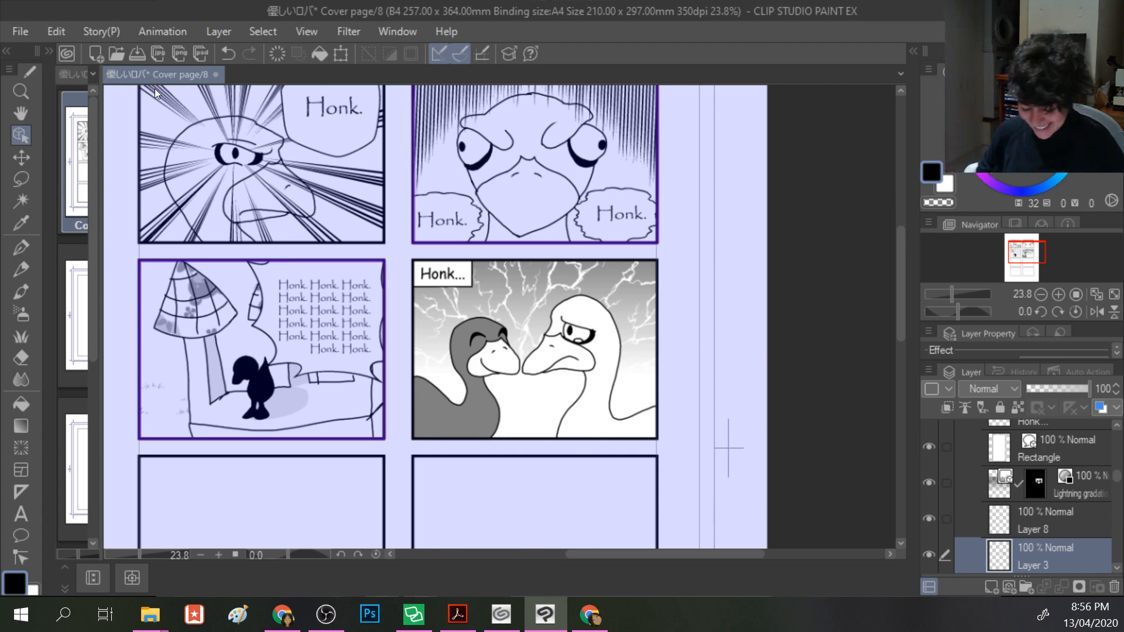
{"action": "left_click_drag", "start_coordinate": [658, 550], "coordinate": [640, 553]}
{"action": "scroll", "coordinate": [599, 426], "scroll_direction": "down", "scroll_amount": 2}
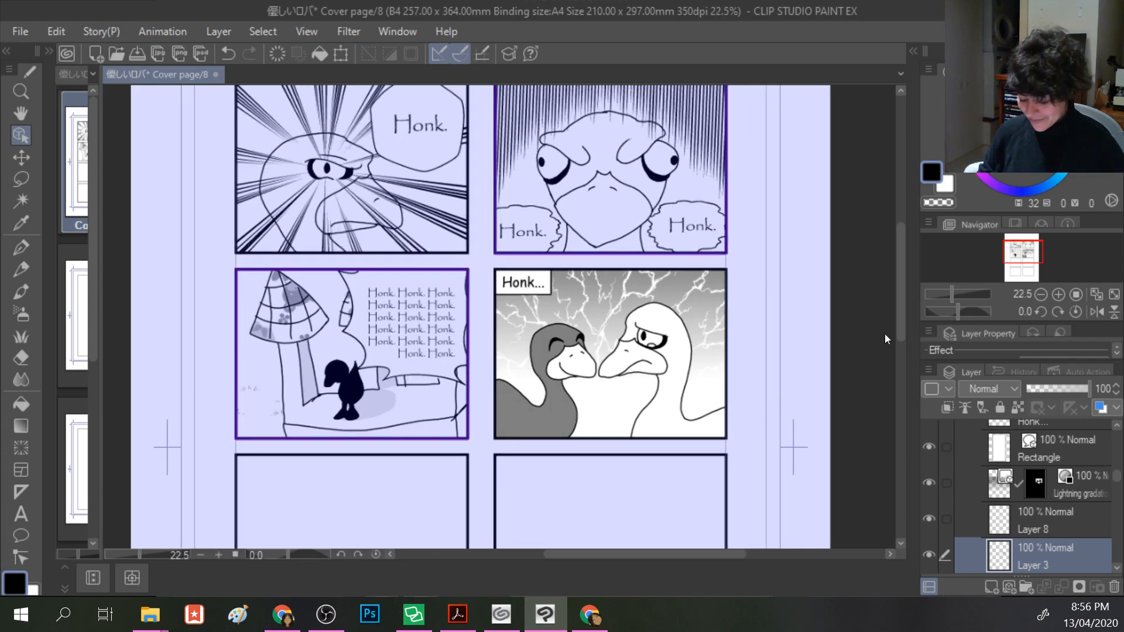
{"action": "left_click_drag", "start_coordinate": [901, 306], "coordinate": [902, 297]}
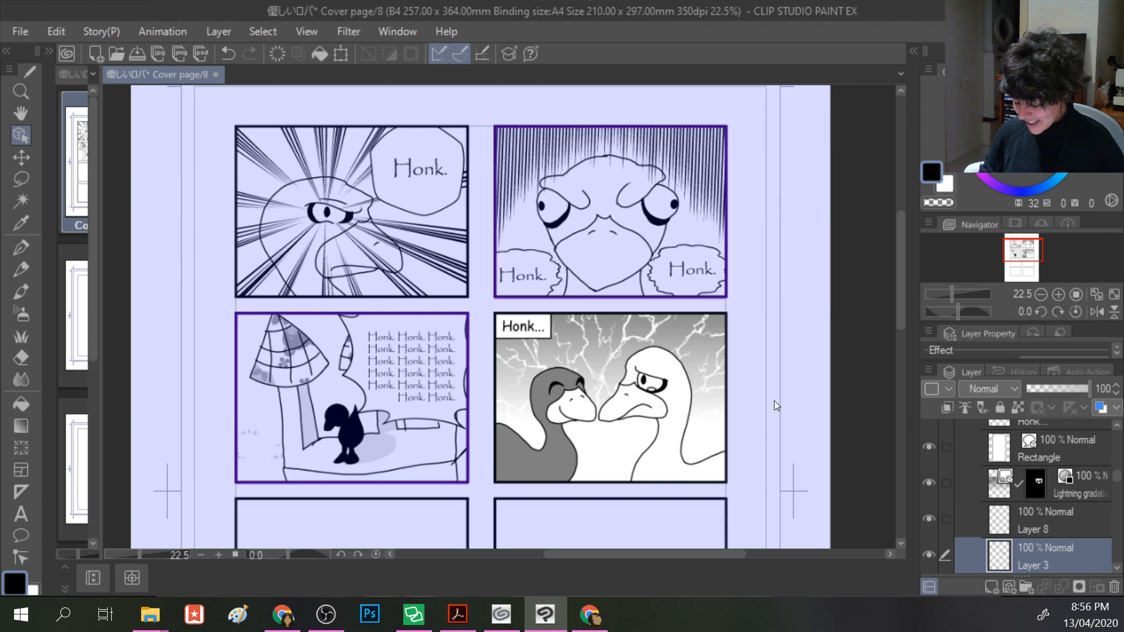
- Make the Sketch layer active and save the comic page
{"action": "left_click_drag", "start_coordinate": [1117, 477], "coordinate": [1117, 559]}
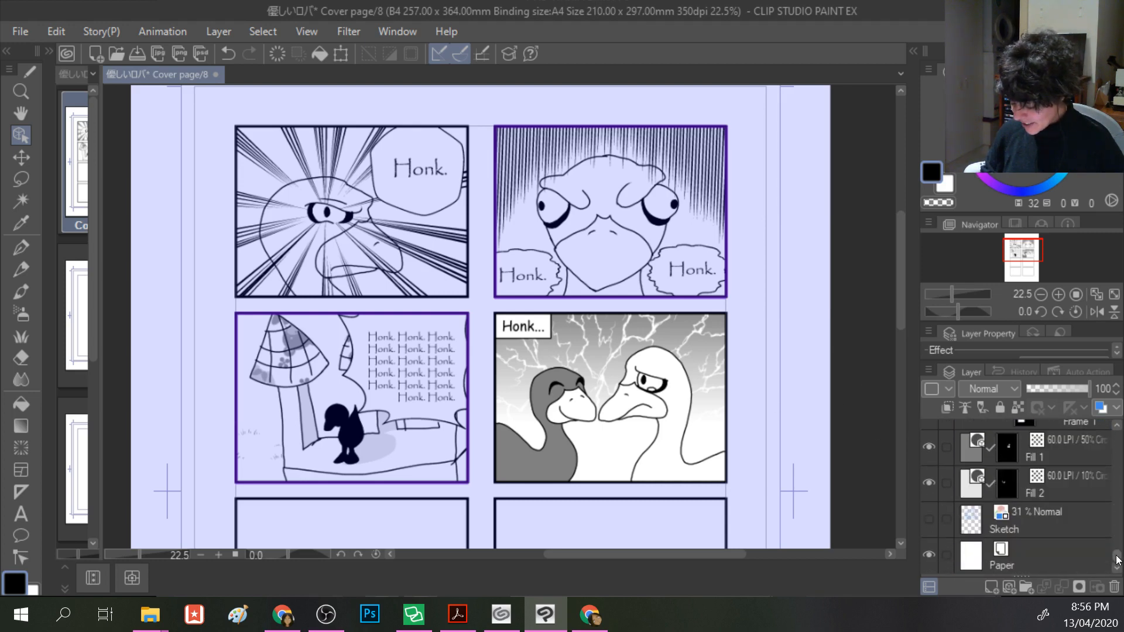
{"action": "left_click", "coordinate": [986, 522]}
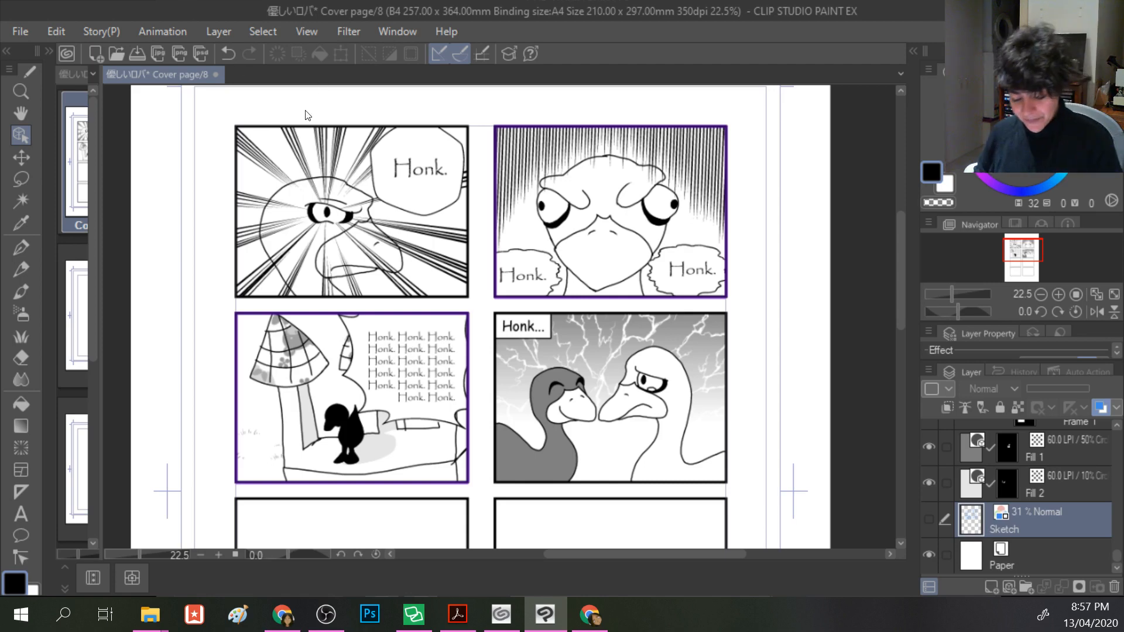
{"action": "key", "text": "ctrl+s"}
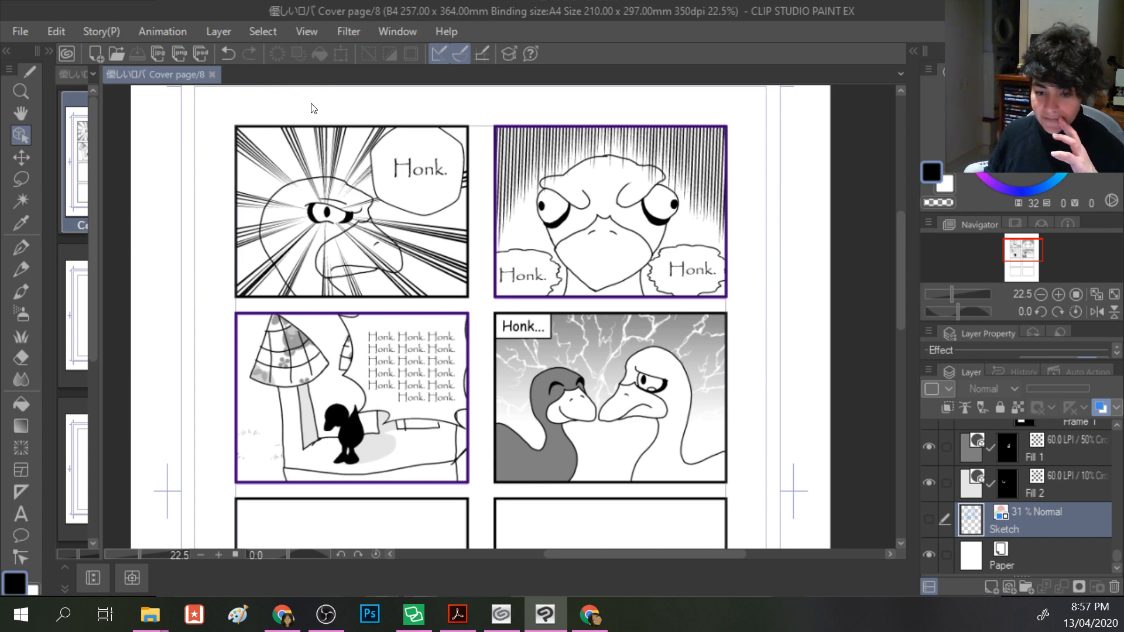
{"action": "left_click", "coordinate": [30, 37]}
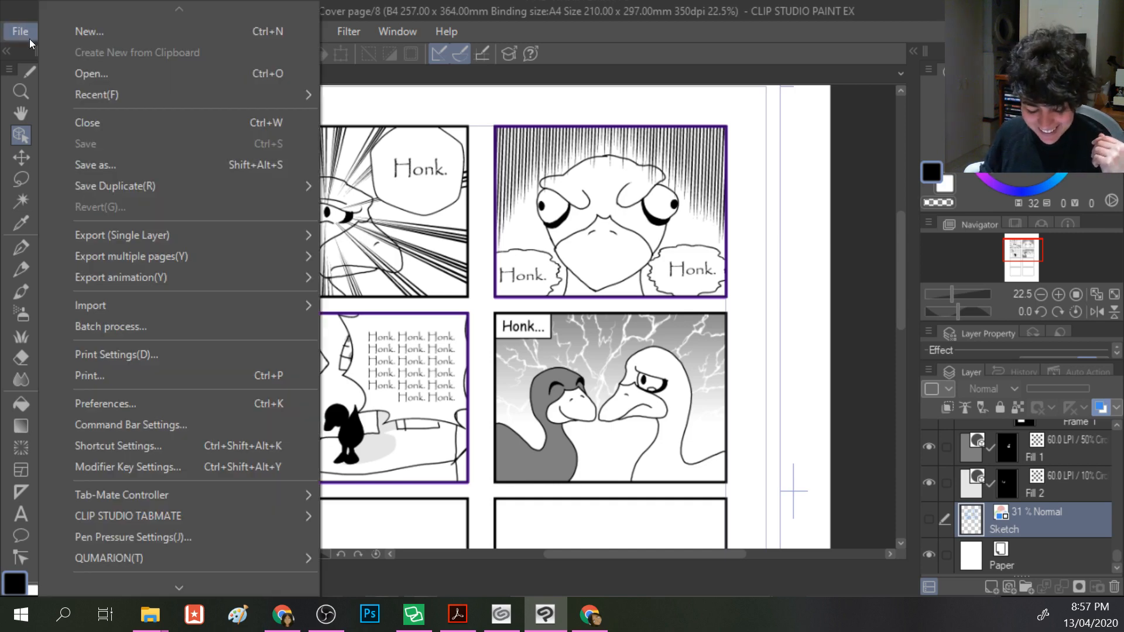
{"action": "left_click", "coordinate": [20, 33]}
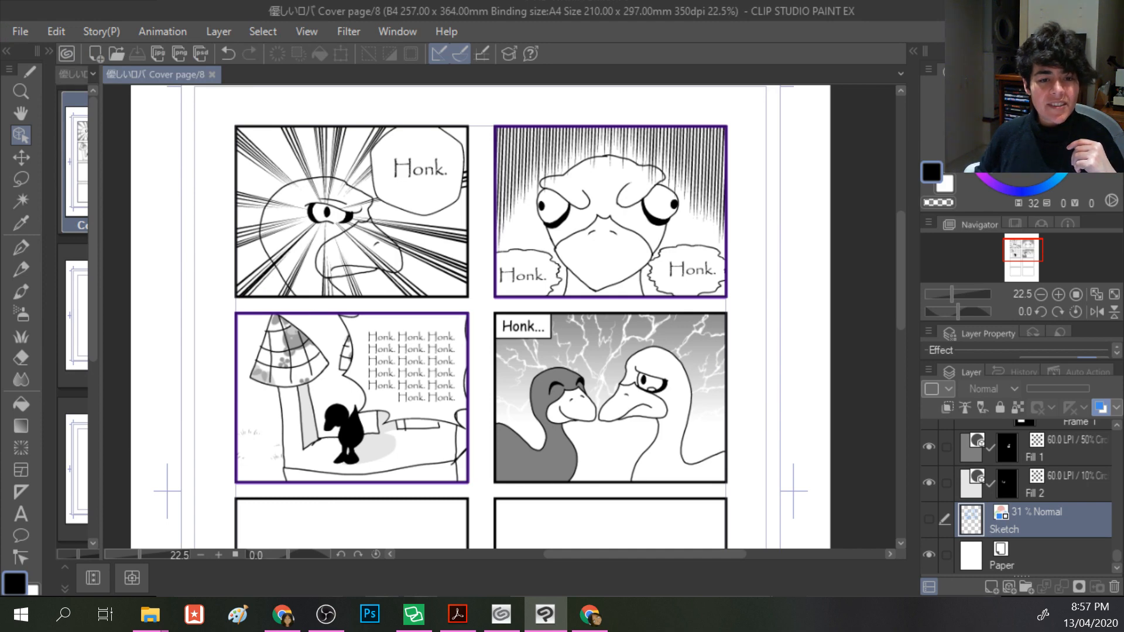
{"action": "key", "text": "alt+Tab"}
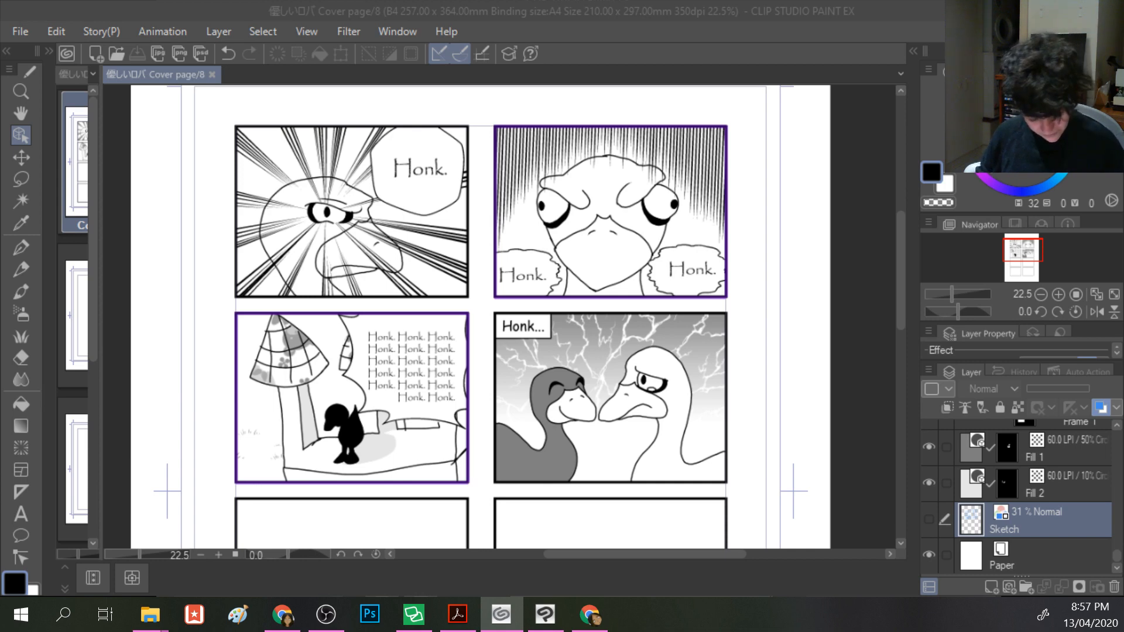
- Expand the sub tool palette and choose the Balloon tail sub tool, checking the Flash group along the way
{"action": "left_click", "coordinate": [23, 539]}
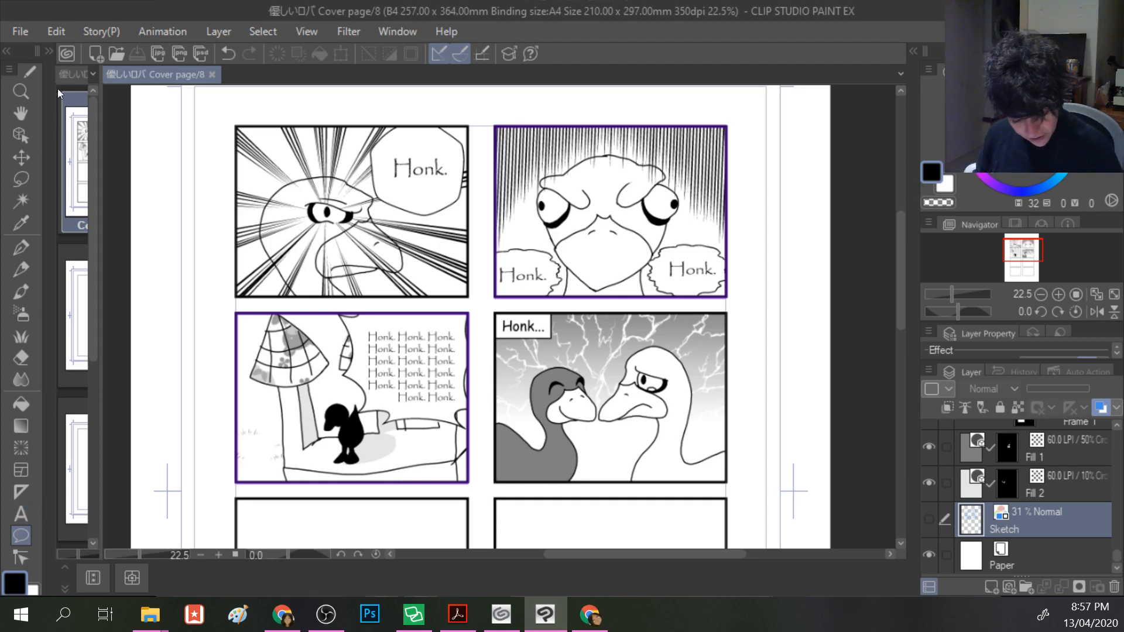
{"action": "left_click", "coordinate": [48, 52]}
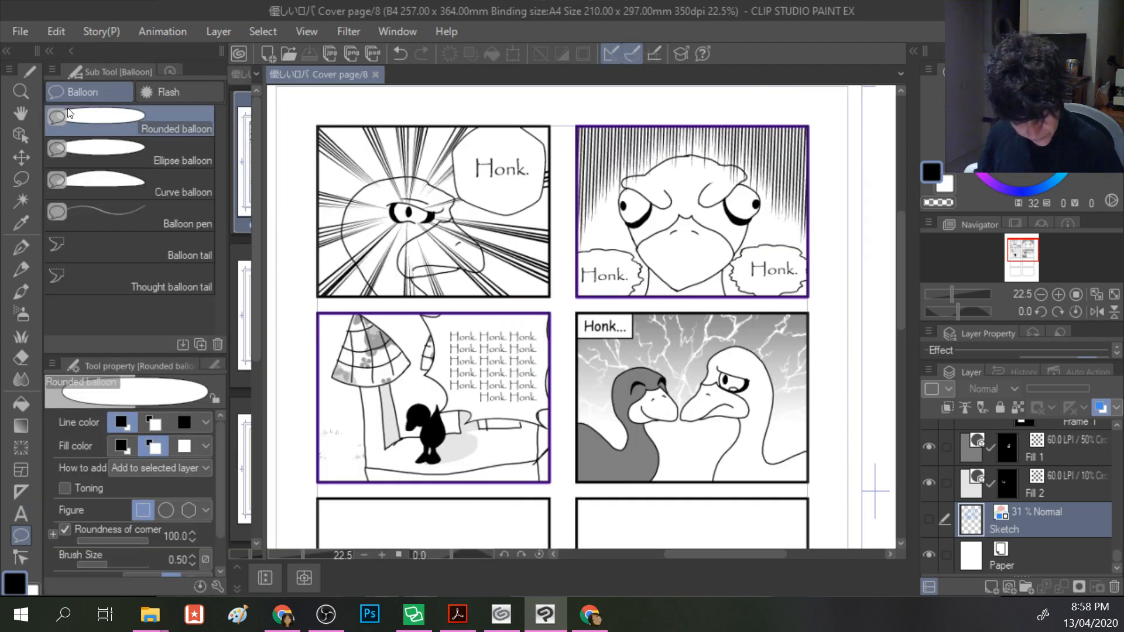
{"action": "left_click", "coordinate": [73, 251]}
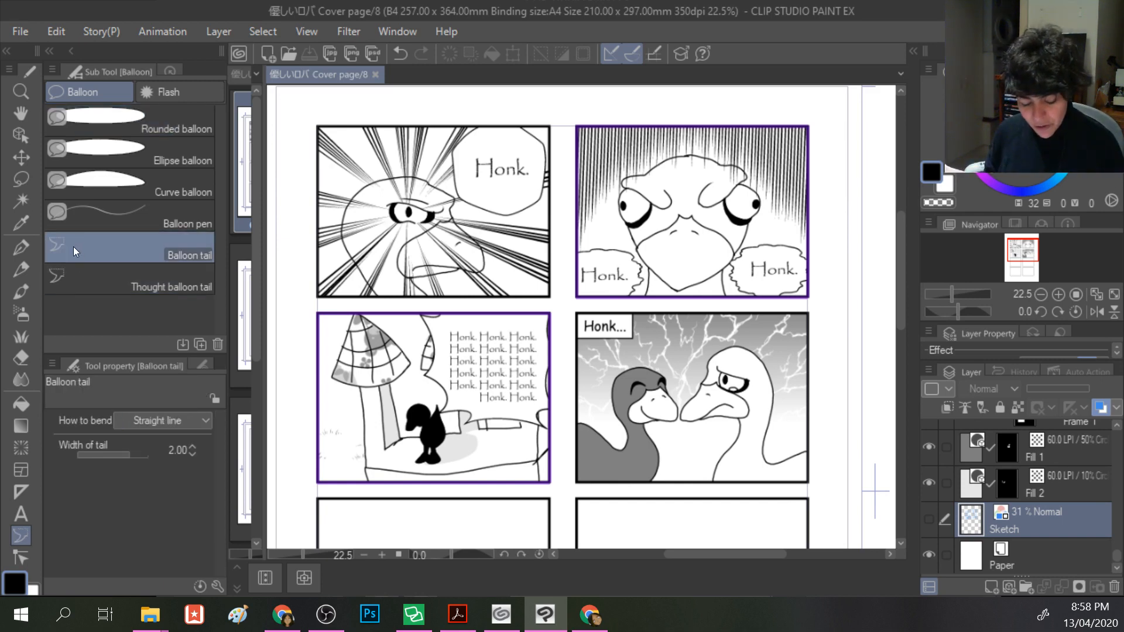
{"action": "left_click", "coordinate": [153, 92]}
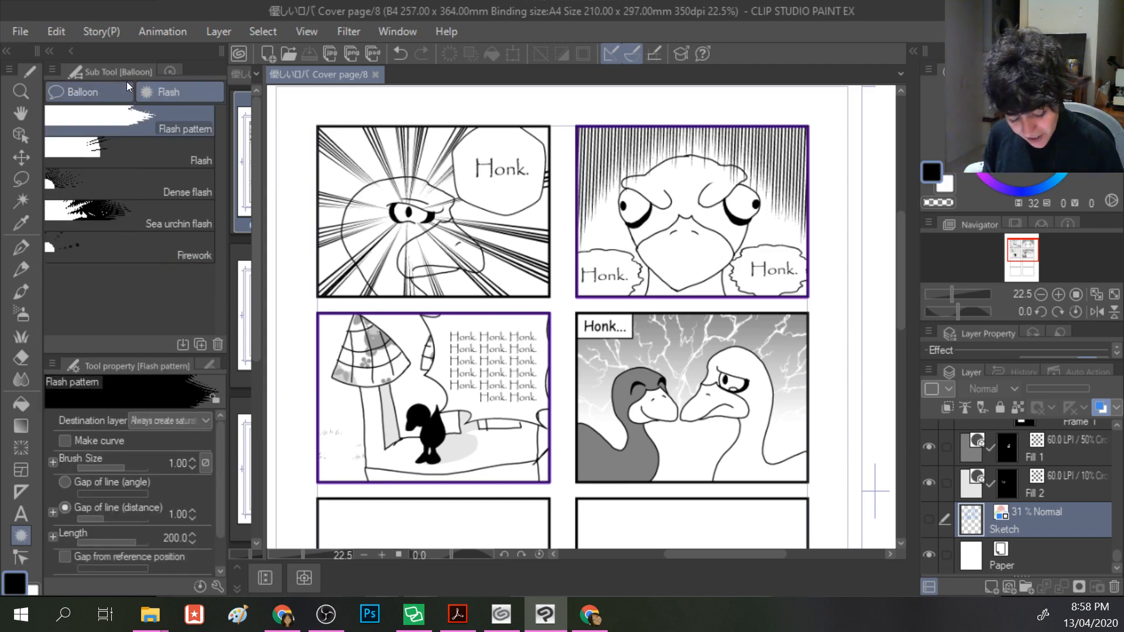
{"action": "left_click", "coordinate": [75, 95]}
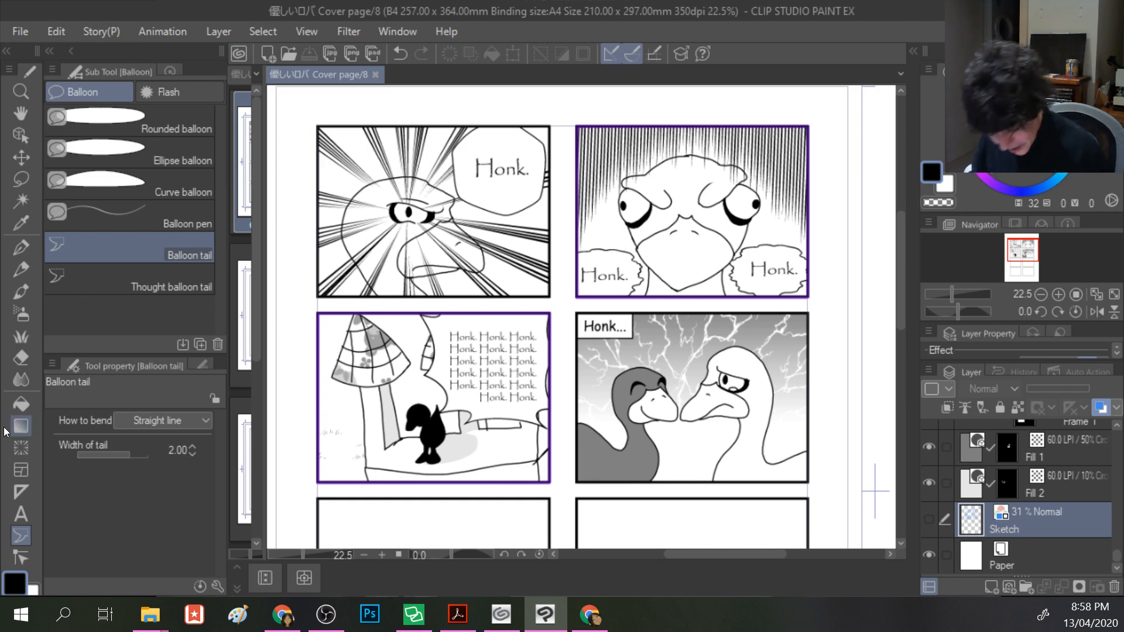
- Try a short straight tail on the first panel's "Honk." balloon and undo it
{"action": "left_click_drag", "start_coordinate": [472, 198], "coordinate": [456, 214]}
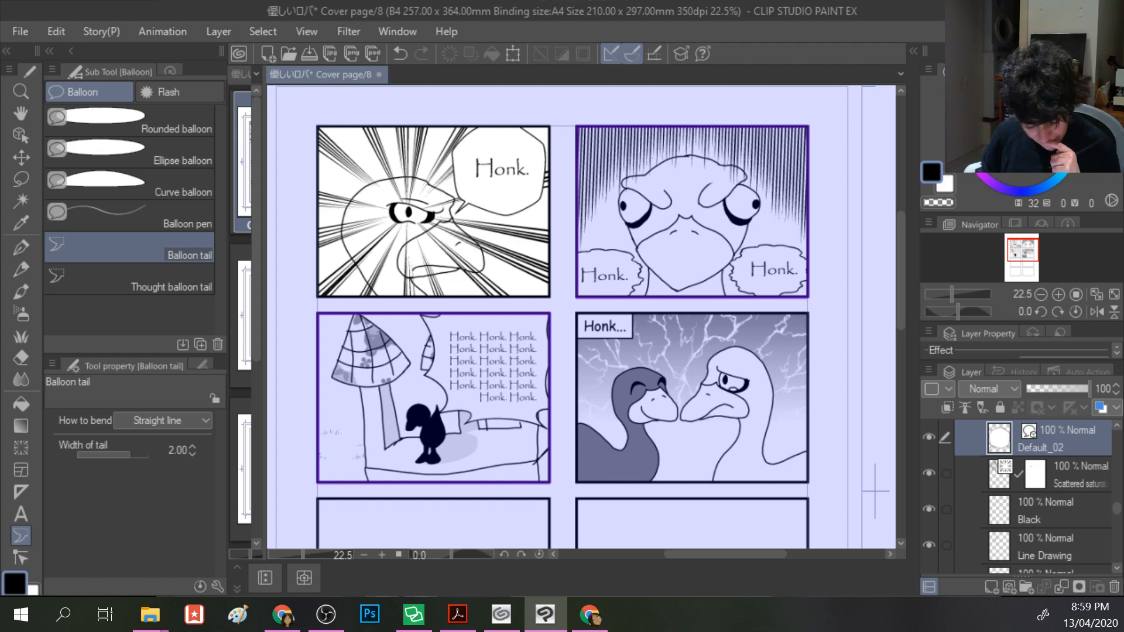
{"action": "key", "text": "ctrl+z"}
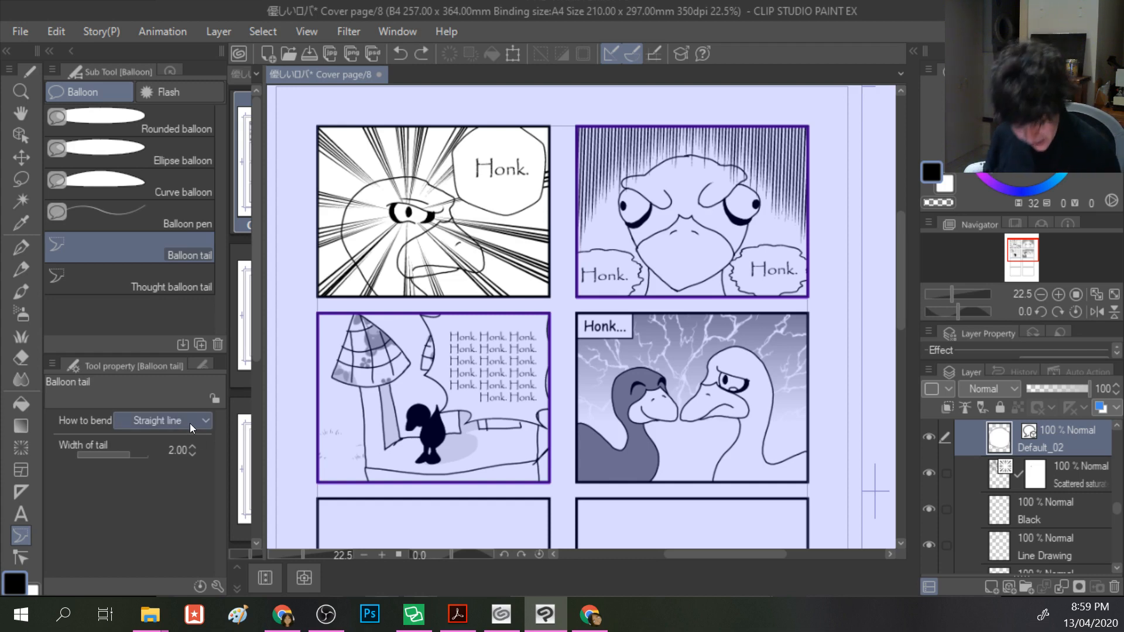
- Set the balloon tail's bending method to Spline
{"action": "left_click", "coordinate": [188, 422]}
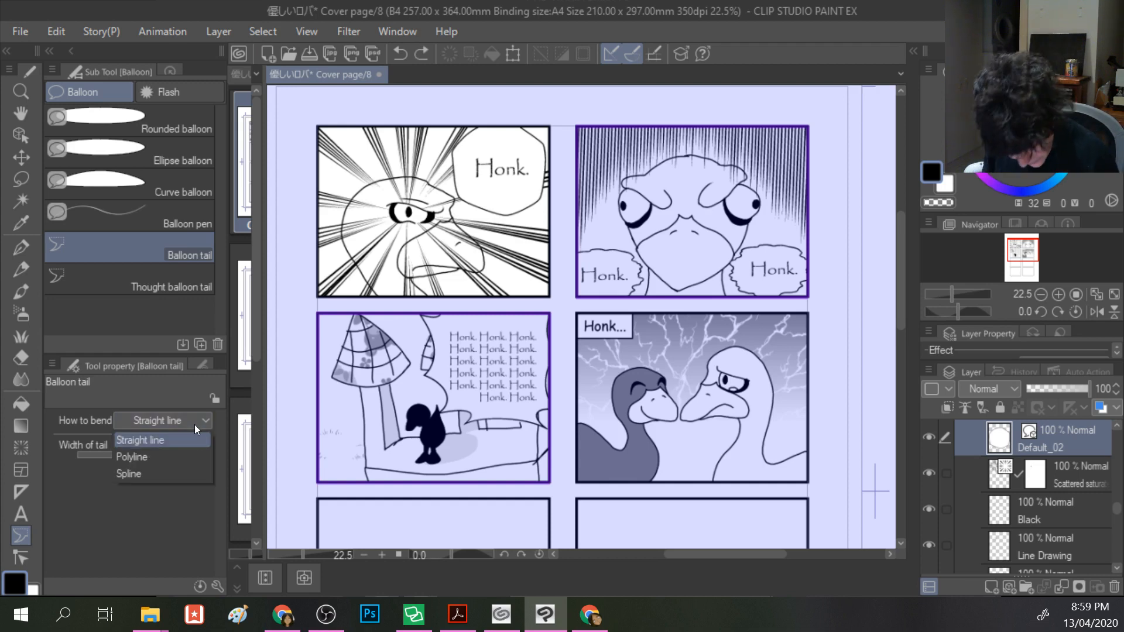
{"action": "left_click", "coordinate": [143, 473]}
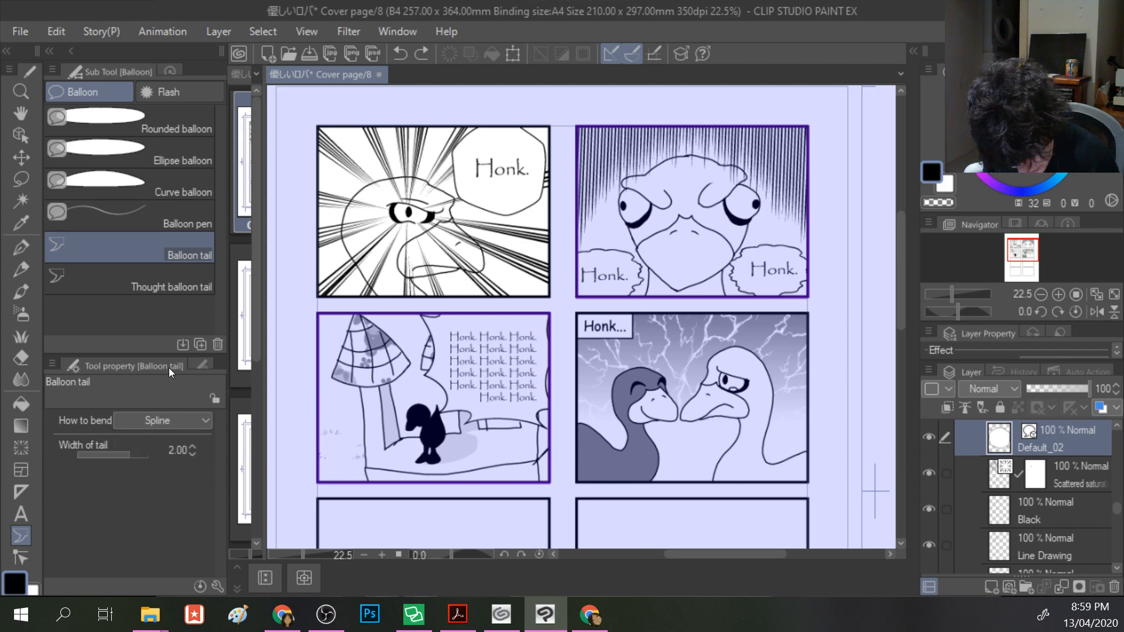
- Try short spline tails at the lower edge of the first panel's "Honk." balloon, discarding each attempt
{"action": "left_click", "coordinate": [475, 223]}
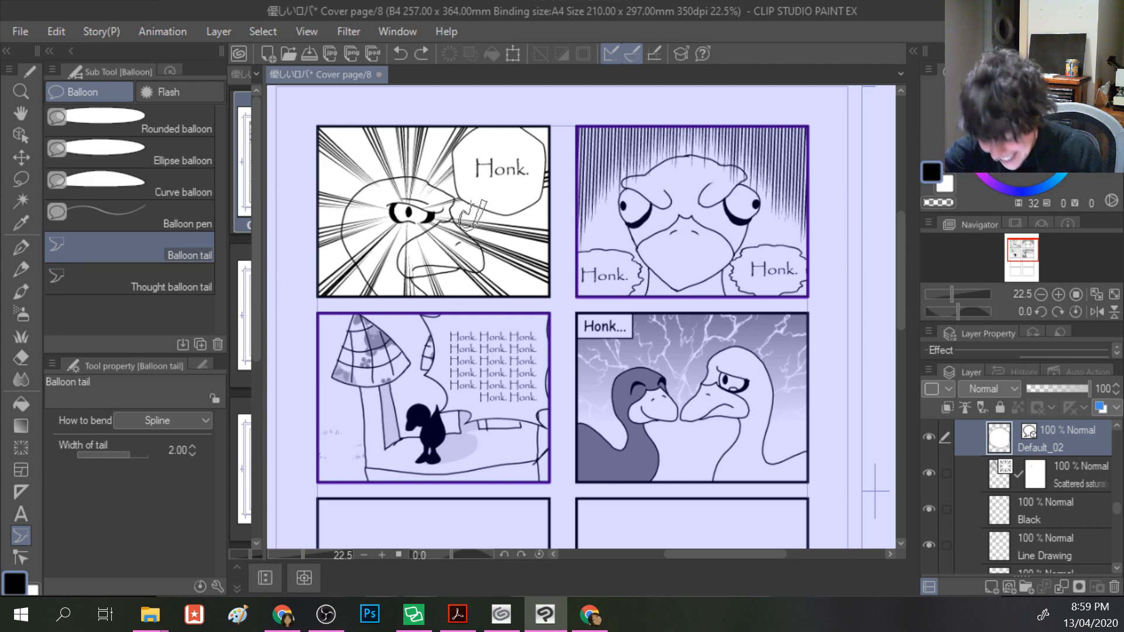
{"action": "double_click", "coordinate": [472, 204]}
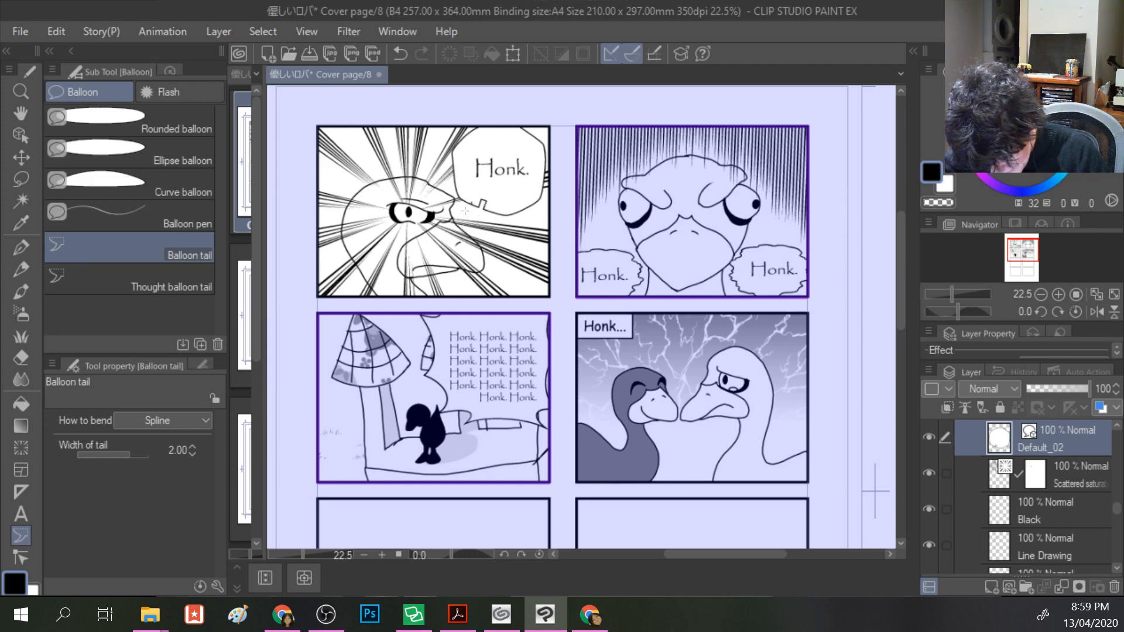
{"action": "key", "text": "ctrl+z"}
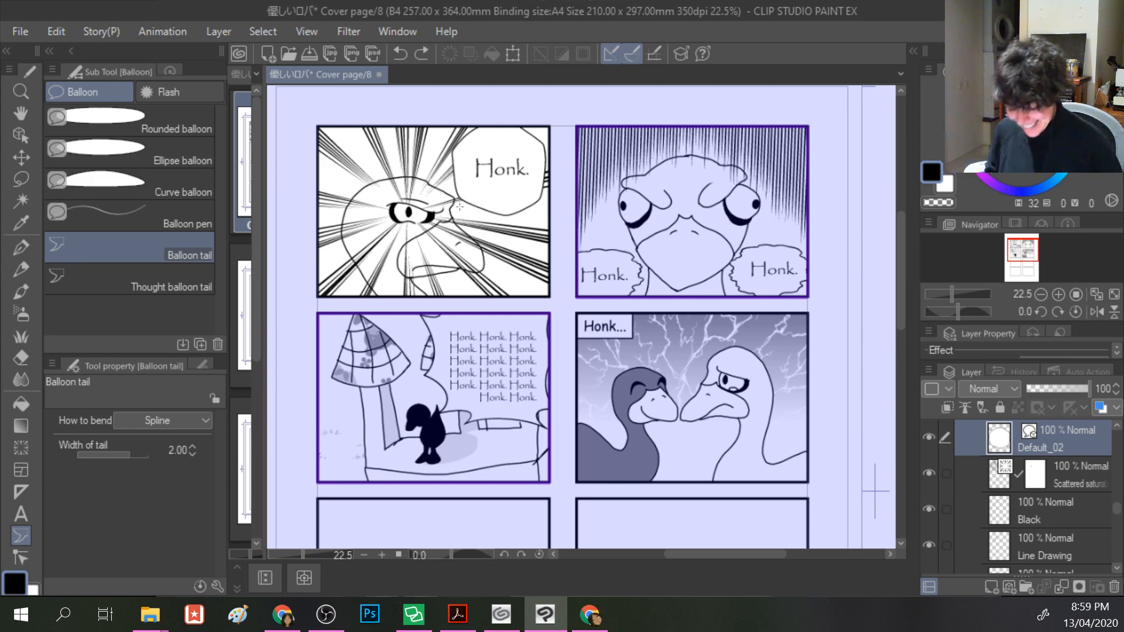
{"action": "left_click", "coordinate": [481, 205]}
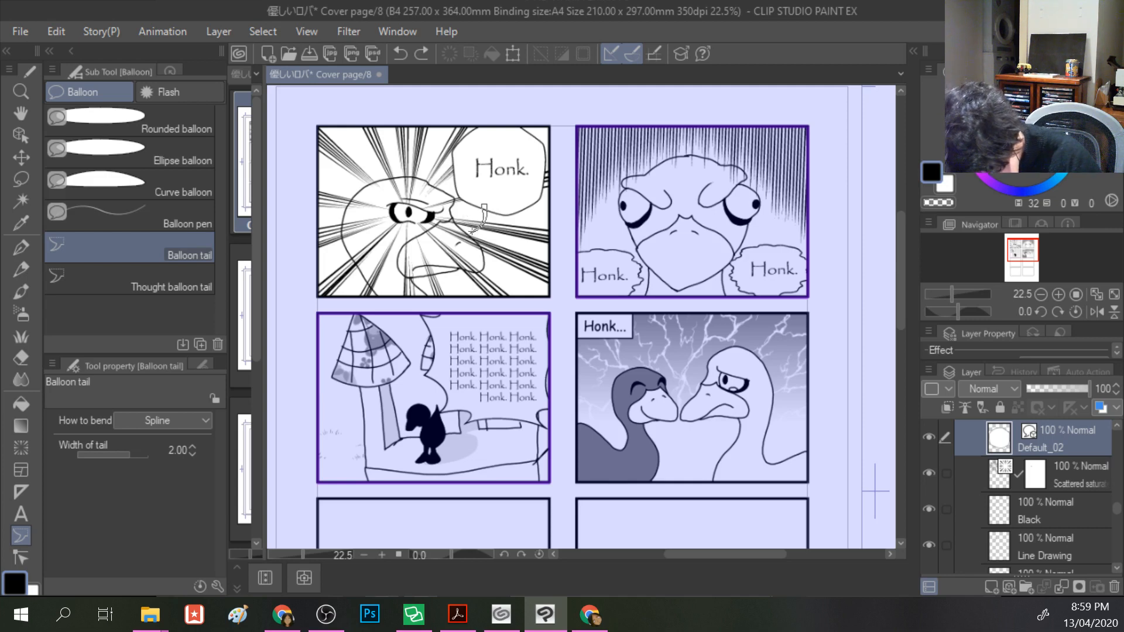
{"action": "key", "text": "Escape"}
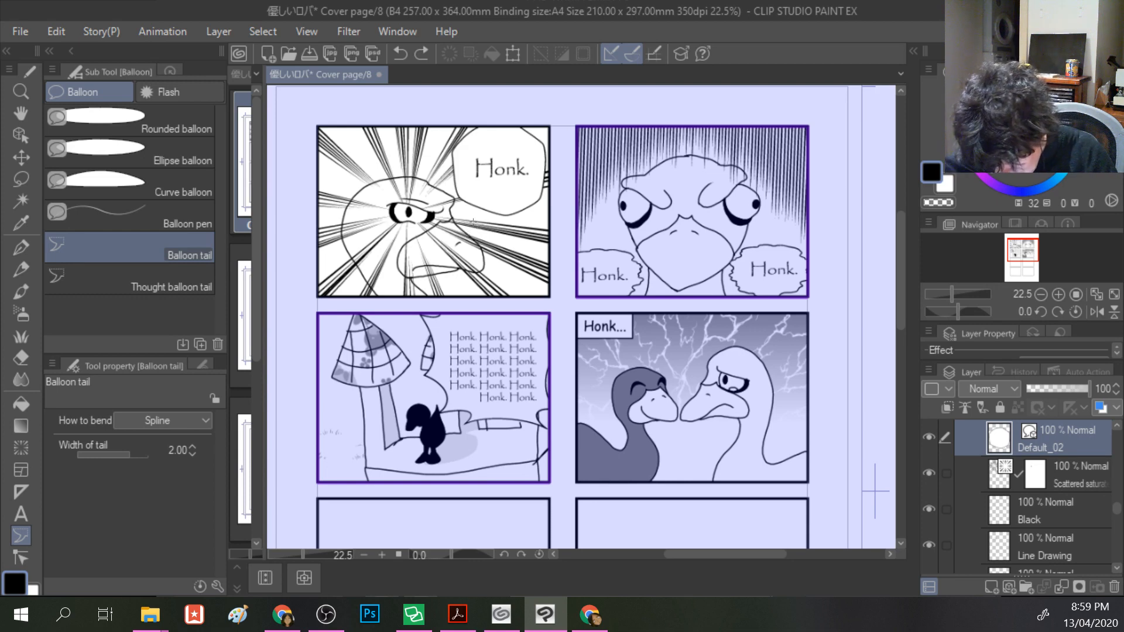
- Add a long spline tail to the first panel's "Honk." balloon, looping around through several points to the bird's beak
{"action": "mouse_move", "coordinate": [477, 205]}
{"action": "left_mouse_down"}
{"action": "mouse_move", "coordinate": [460, 224]}
{"action": "mouse_move", "coordinate": [478, 225]}
{"action": "left_mouse_up"}
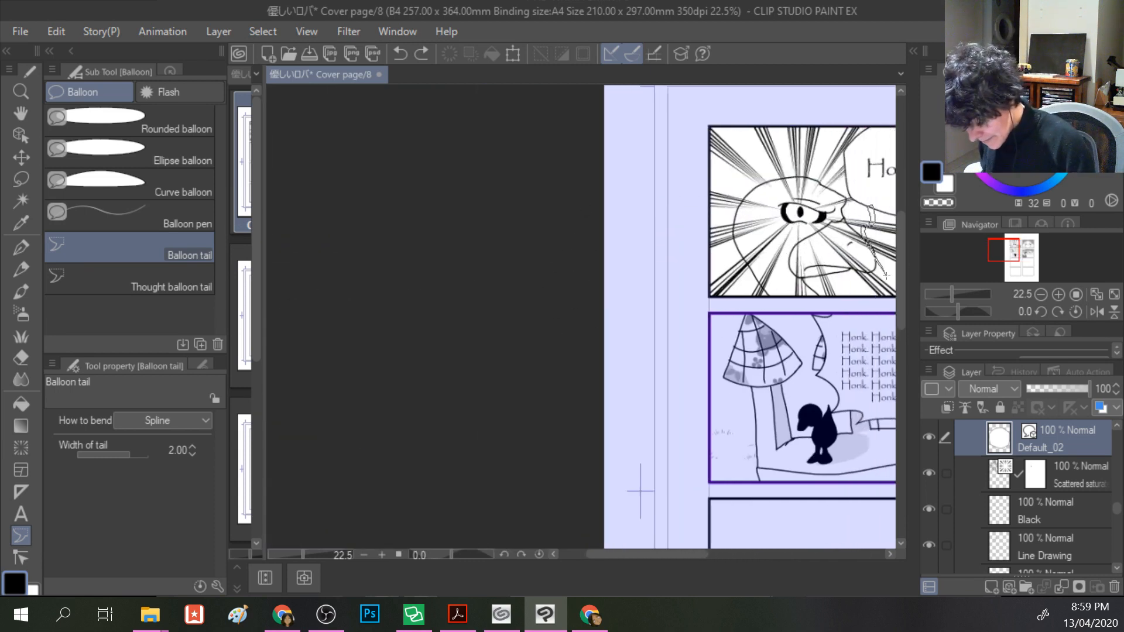
{"action": "left_click", "coordinate": [867, 221]}
{"action": "left_click", "coordinate": [871, 263]}
{"action": "left_click", "coordinate": [842, 282]}
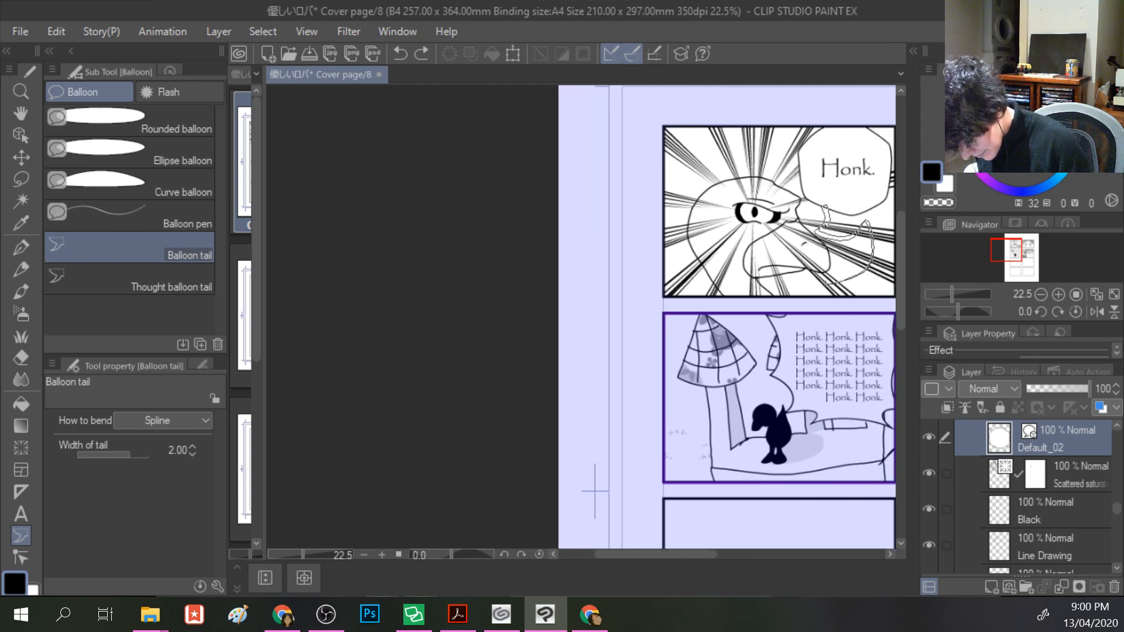
{"action": "double_click", "coordinate": [806, 273]}
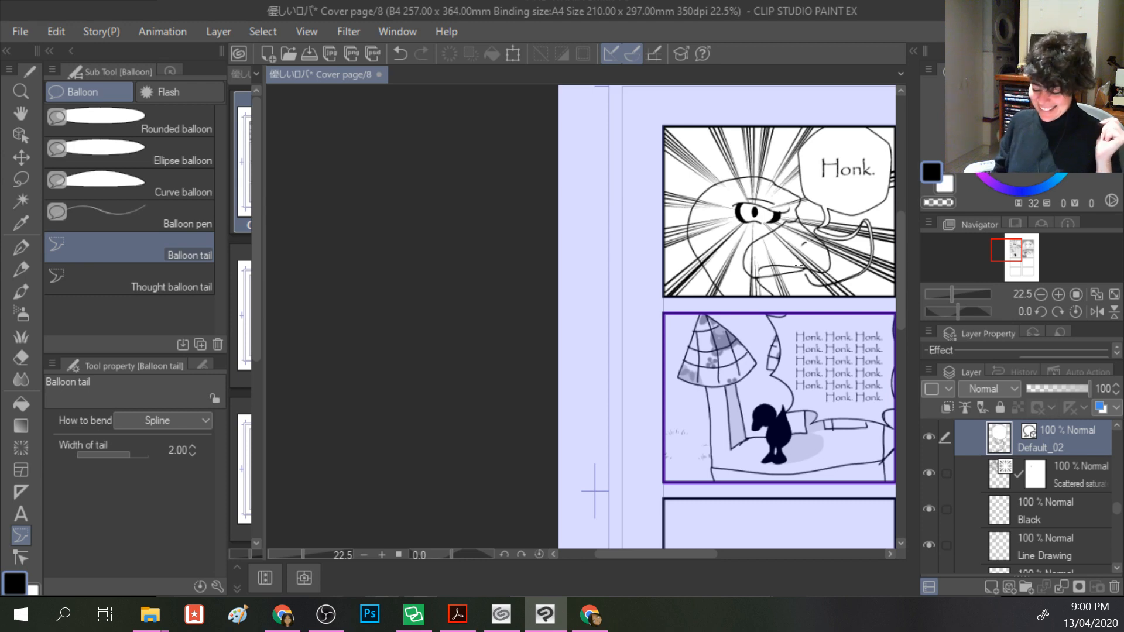
- Switch to the Thought balloon tail sub tool with the second panel in view
{"action": "left_click_drag", "start_coordinate": [736, 267], "coordinate": [388, 253]}
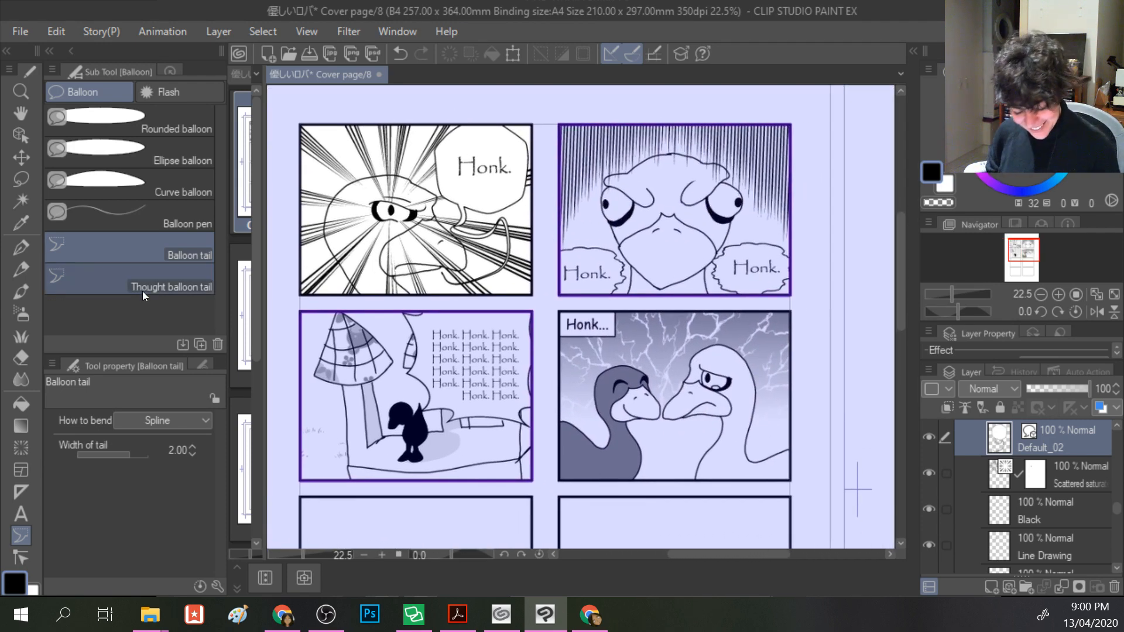
{"action": "left_click", "coordinate": [106, 270]}
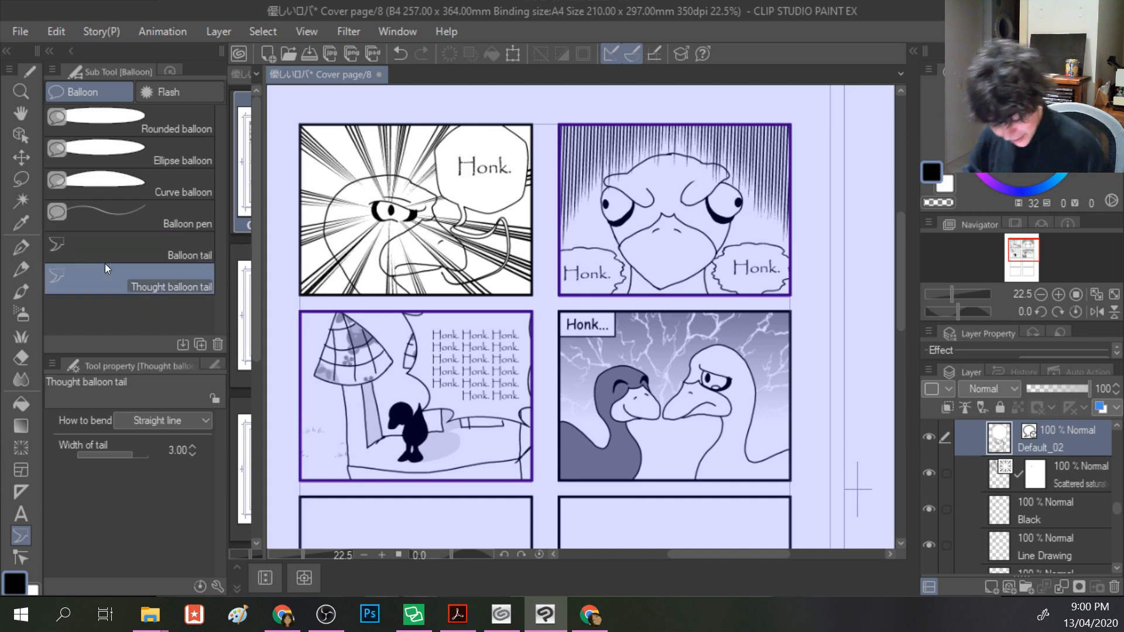
- Try a Polyline thought tail from the second panel's left "Honk." balloon to the bird's face and undo it
{"action": "left_click", "coordinate": [159, 420]}
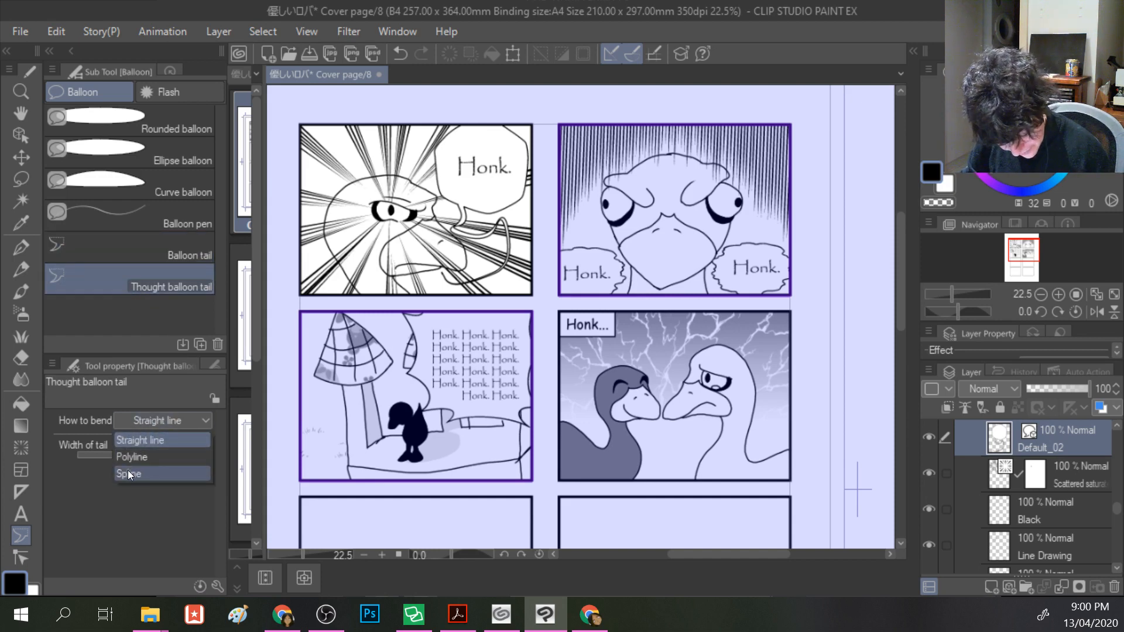
{"action": "left_click", "coordinate": [134, 453]}
{"action": "left_click", "coordinate": [578, 250]}
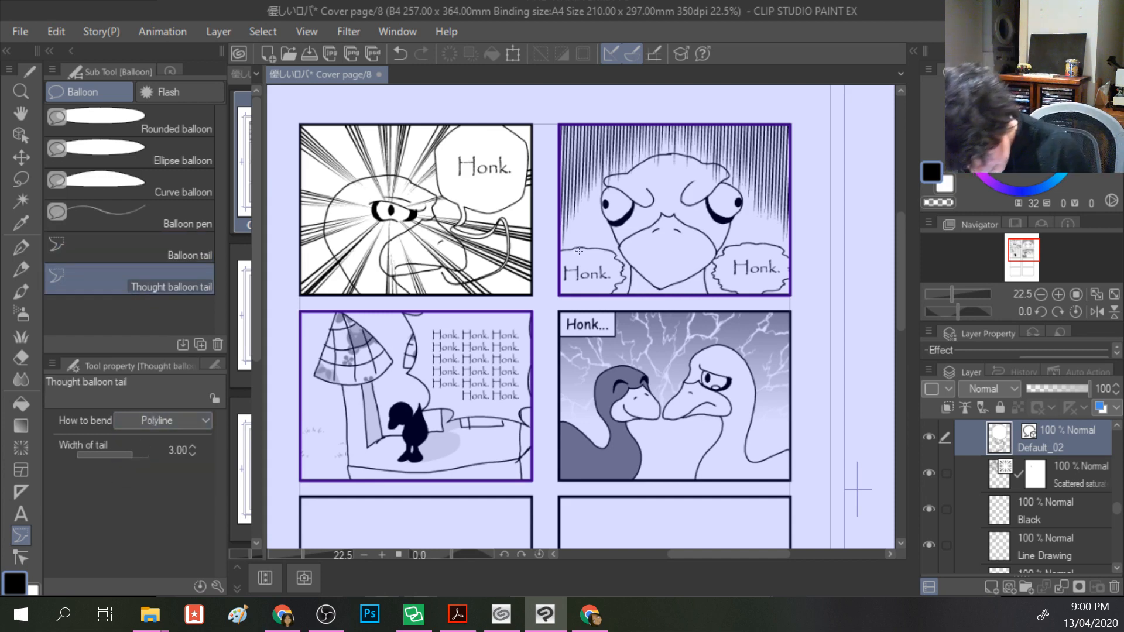
{"action": "double_click", "coordinate": [603, 227]}
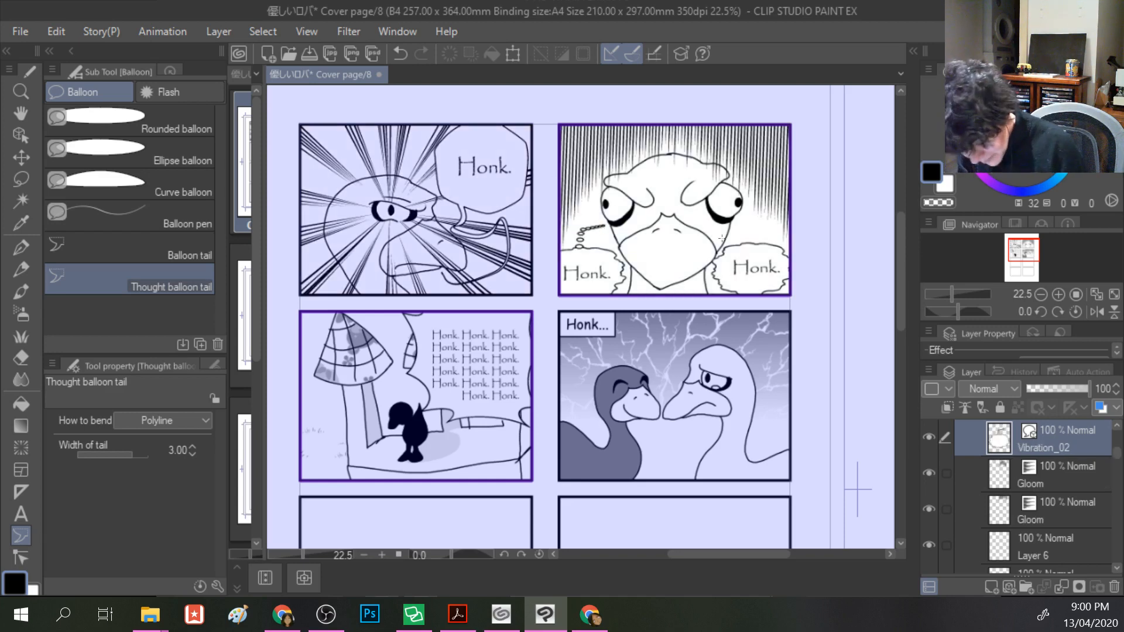
{"action": "key", "text": "ctrl+z"}
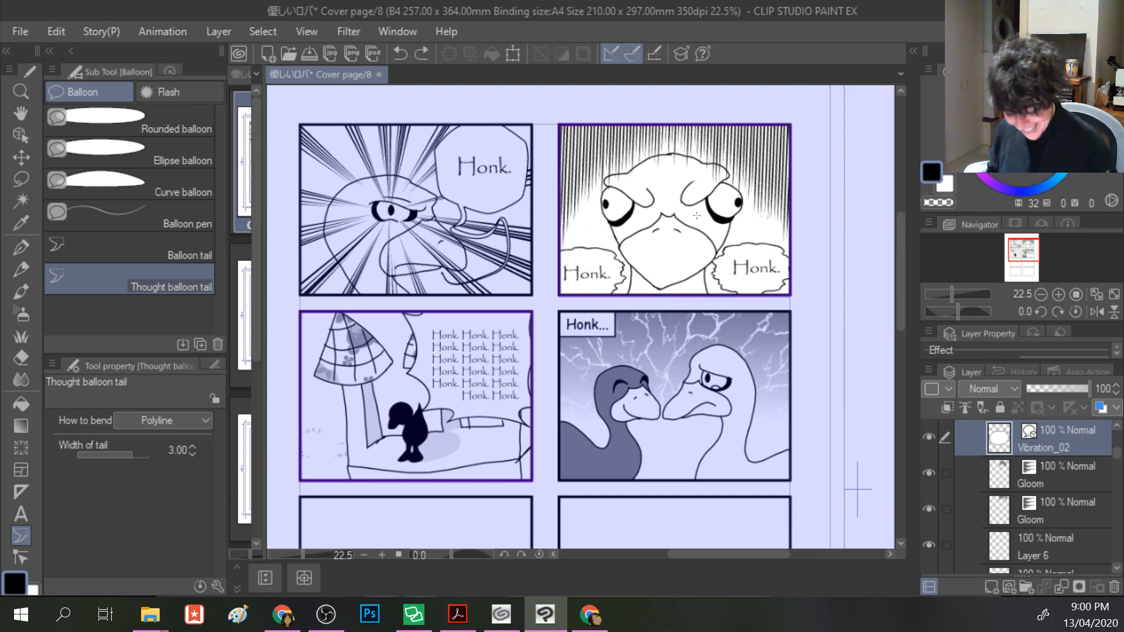
- Set the thought tail to Spline, try it at width 16.11 on the second panel's left "Honk." balloon, and undo that tail
{"action": "left_click", "coordinate": [139, 422]}
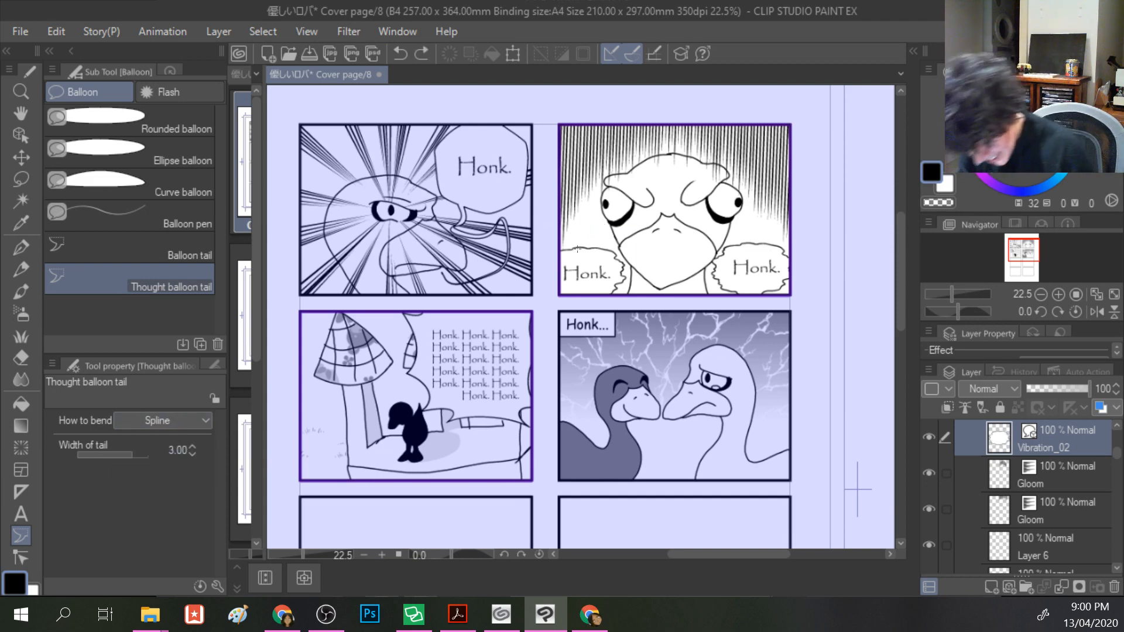
{"action": "left_click_drag", "start_coordinate": [132, 454], "coordinate": [147, 456]}
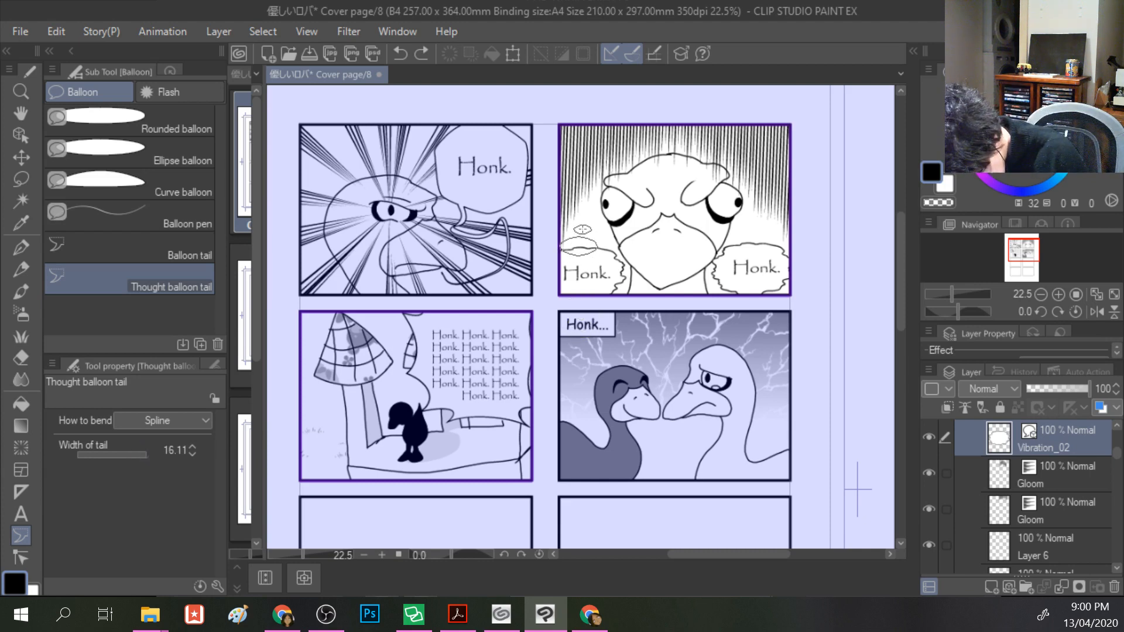
{"action": "double_click", "coordinate": [596, 228]}
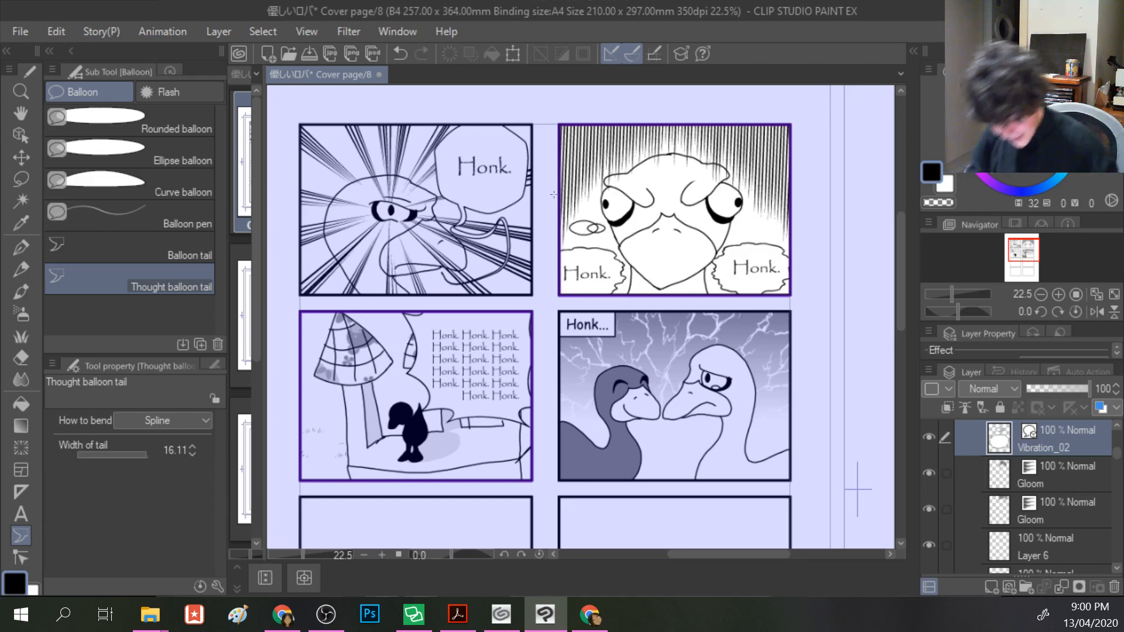
{"action": "key", "text": "ctrl+z"}
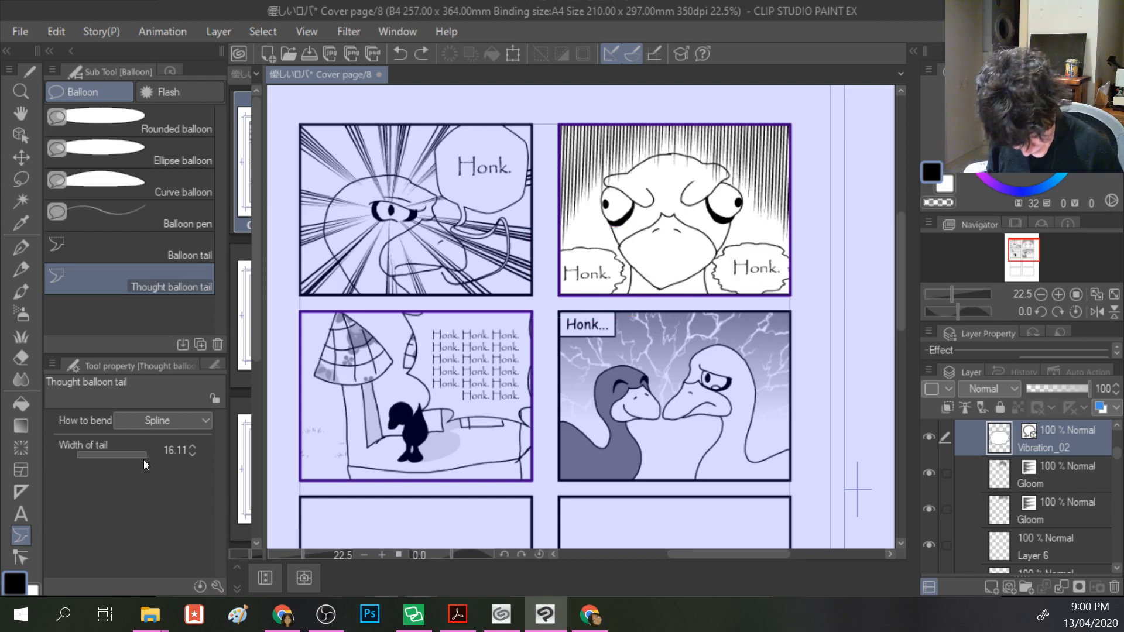
- Set the tail width to 6.79 and add a curved thought tail from the second panel's left "Honk." balloon to the bird's face
{"action": "mouse_move", "coordinate": [138, 458]}
{"action": "left_mouse_down"}
{"action": "mouse_move", "coordinate": [124, 459]}
{"action": "mouse_move", "coordinate": [139, 457]}
{"action": "left_mouse_up"}
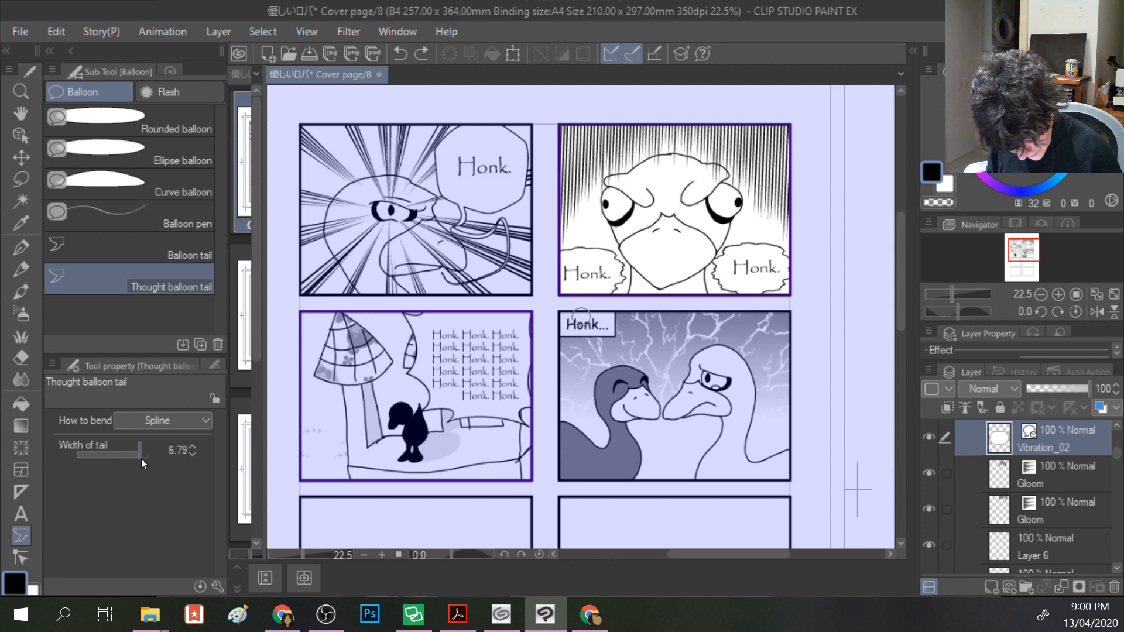
{"action": "left_click", "coordinate": [576, 254]}
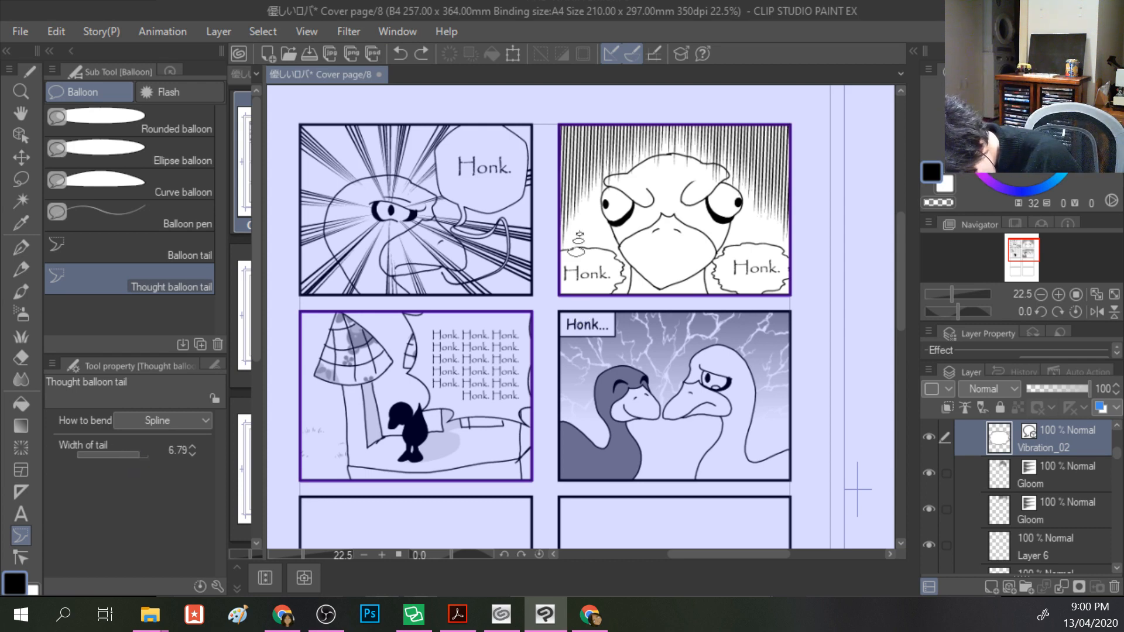
{"action": "double_click", "coordinate": [600, 223]}
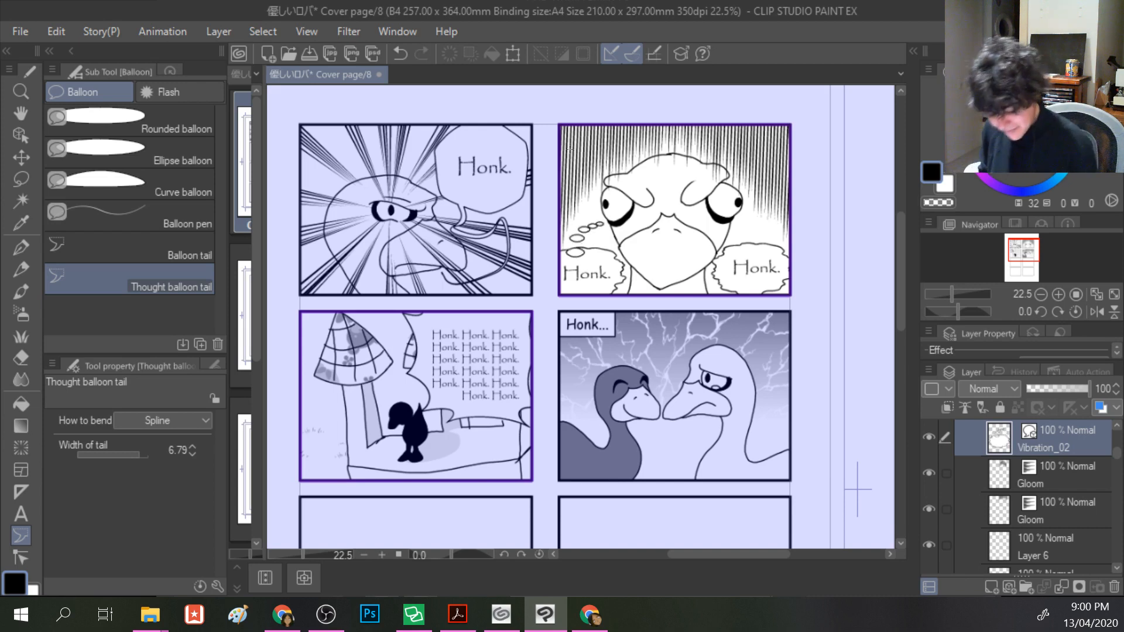
- Add a curved thought tail from the second panel's right "Honk." balloon to the bird's eye and save the comic page
{"action": "left_click", "coordinate": [759, 238]}
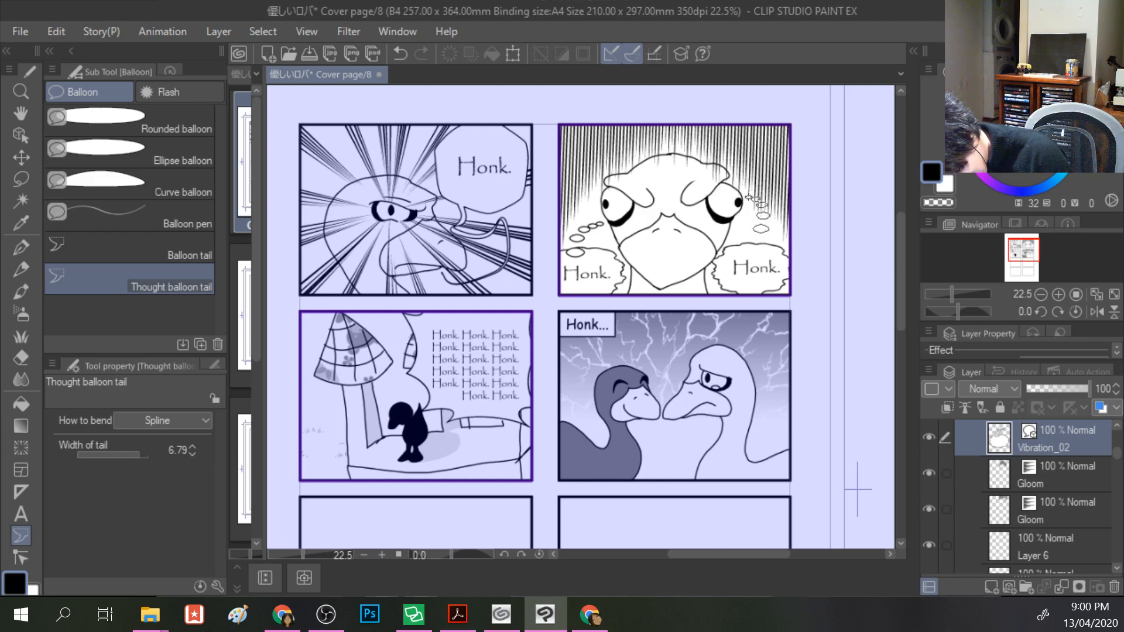
{"action": "double_click", "coordinate": [748, 198]}
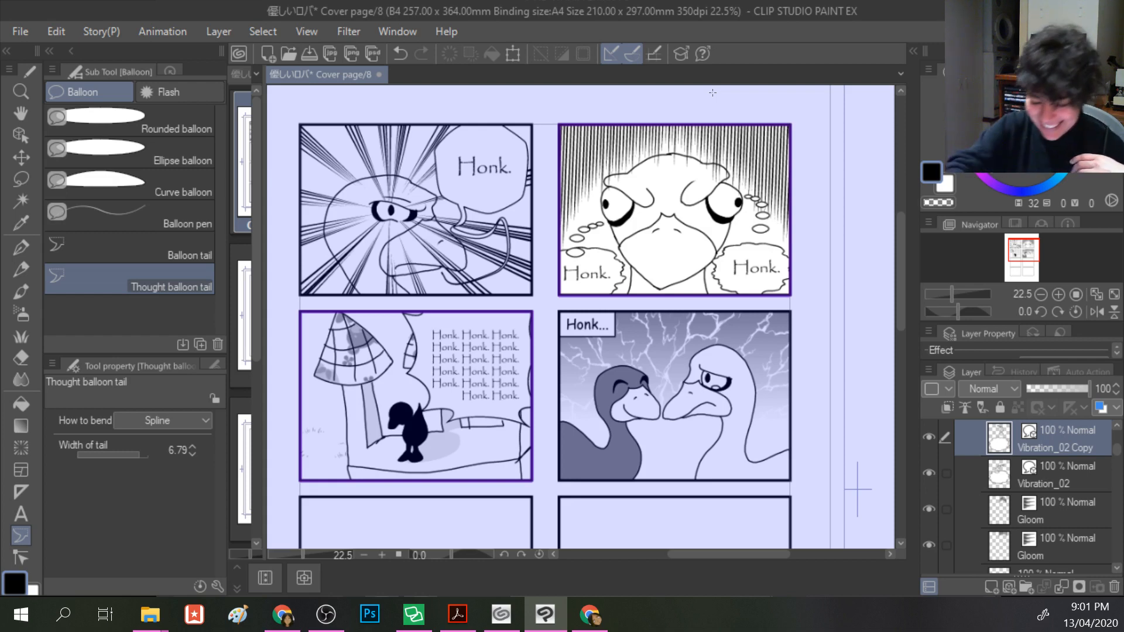
{"action": "key", "text": "ctrl+s"}
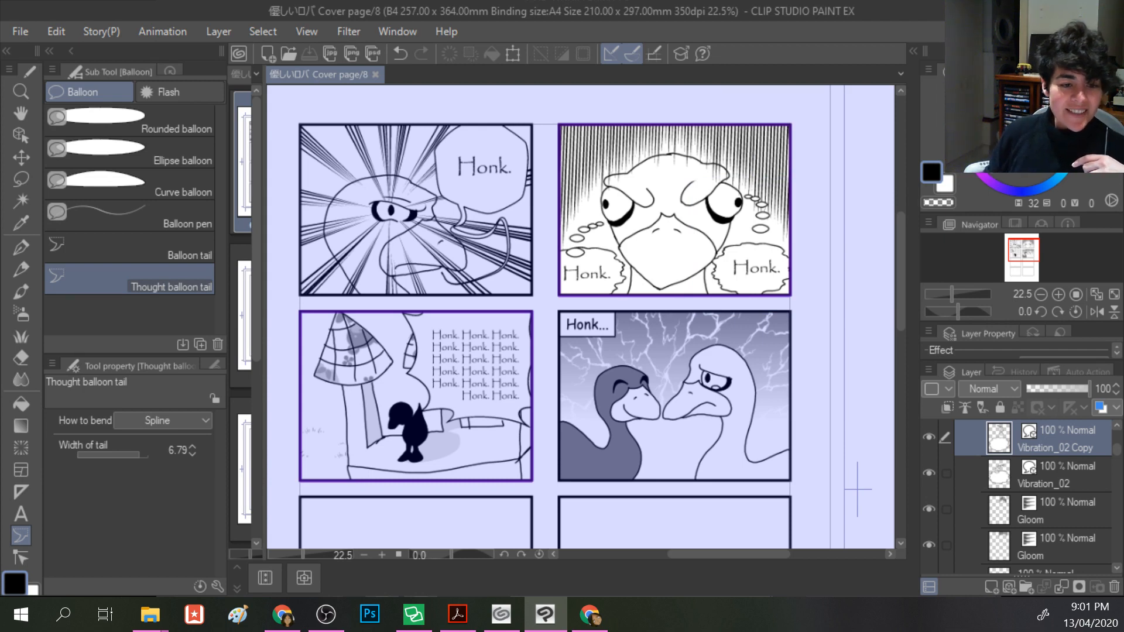
{"action": "key", "text": "alt+Tab"}
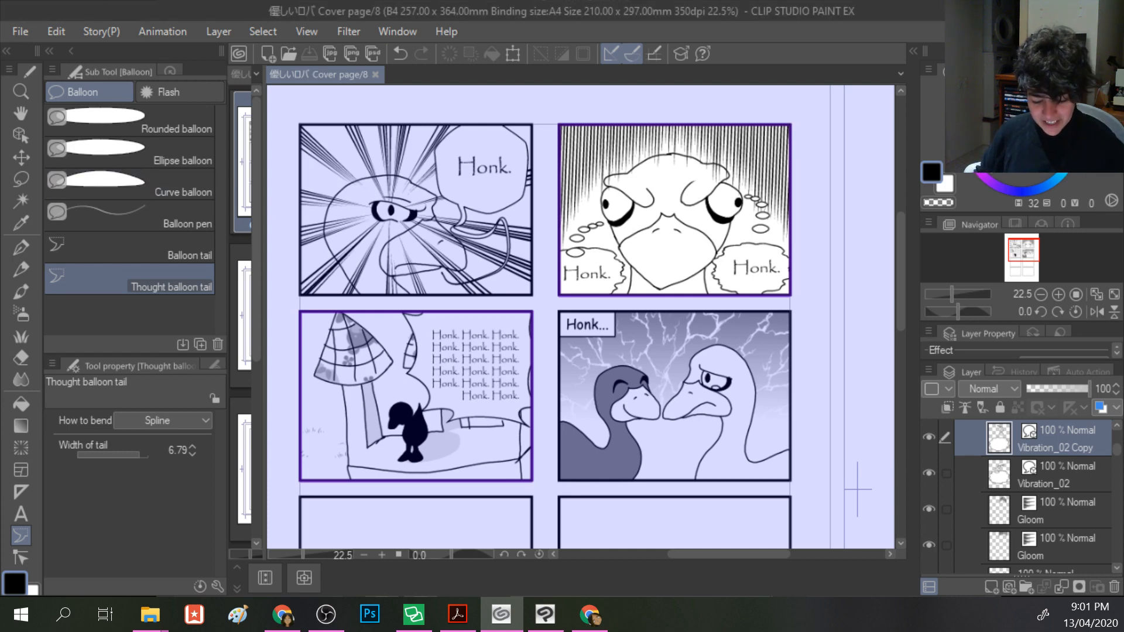
- Try to export the comic page as a single-layer JPEG named Honkpocalypse Now in the Honkpocalypse Now folder
{"action": "left_click", "coordinate": [19, 31]}
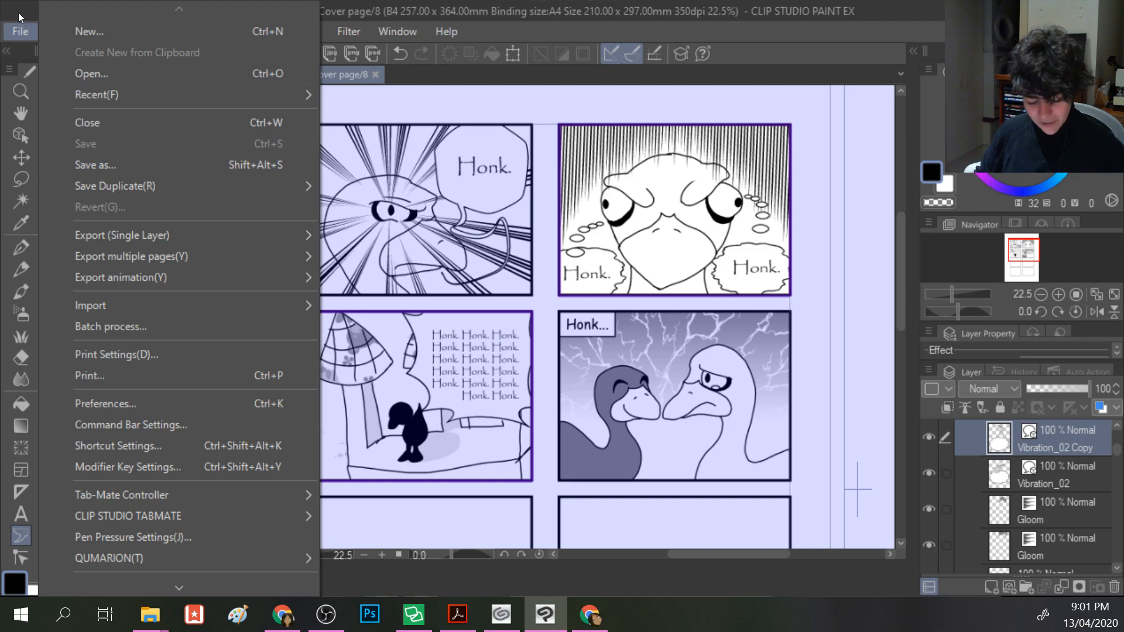
{"action": "left_click", "coordinate": [18, 33]}
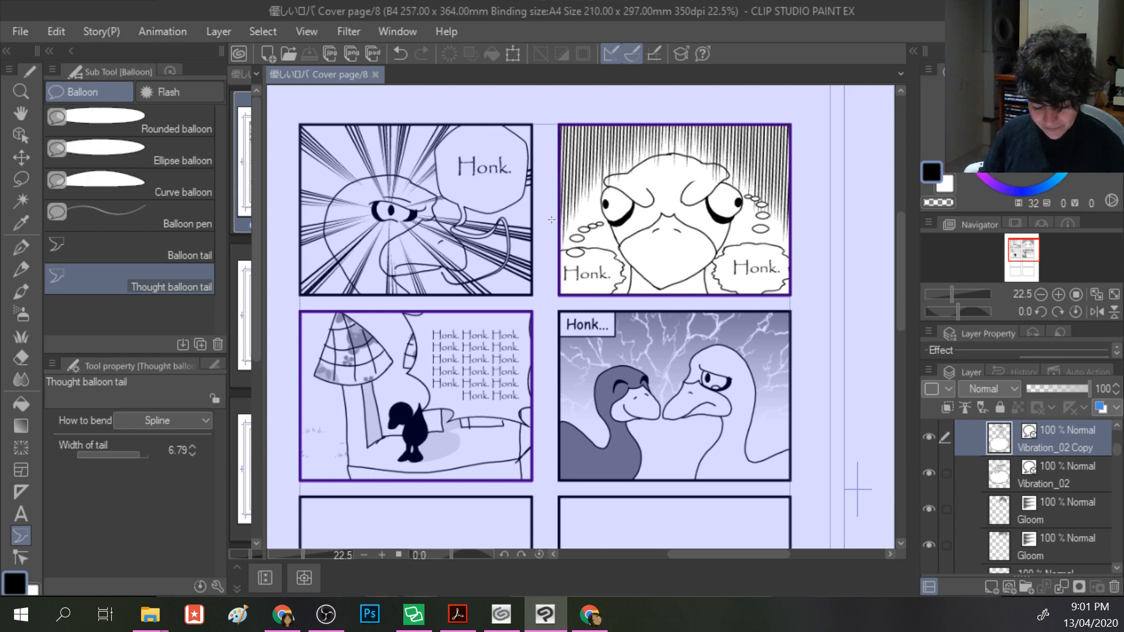
{"action": "left_click", "coordinate": [21, 32]}
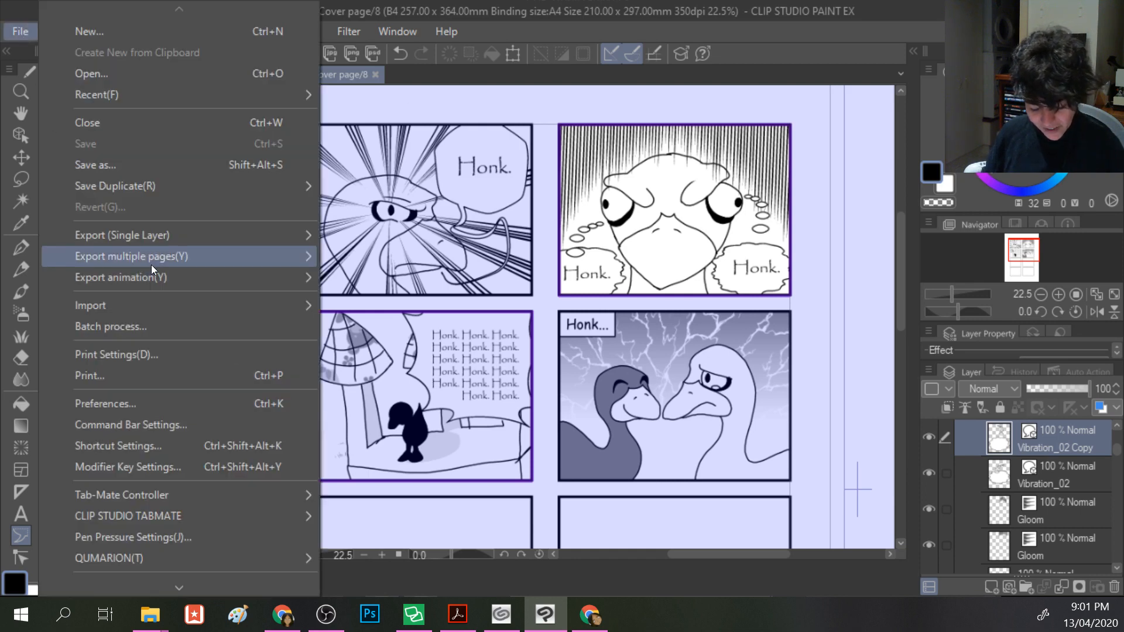
{"action": "mouse_move", "coordinate": [209, 238]}
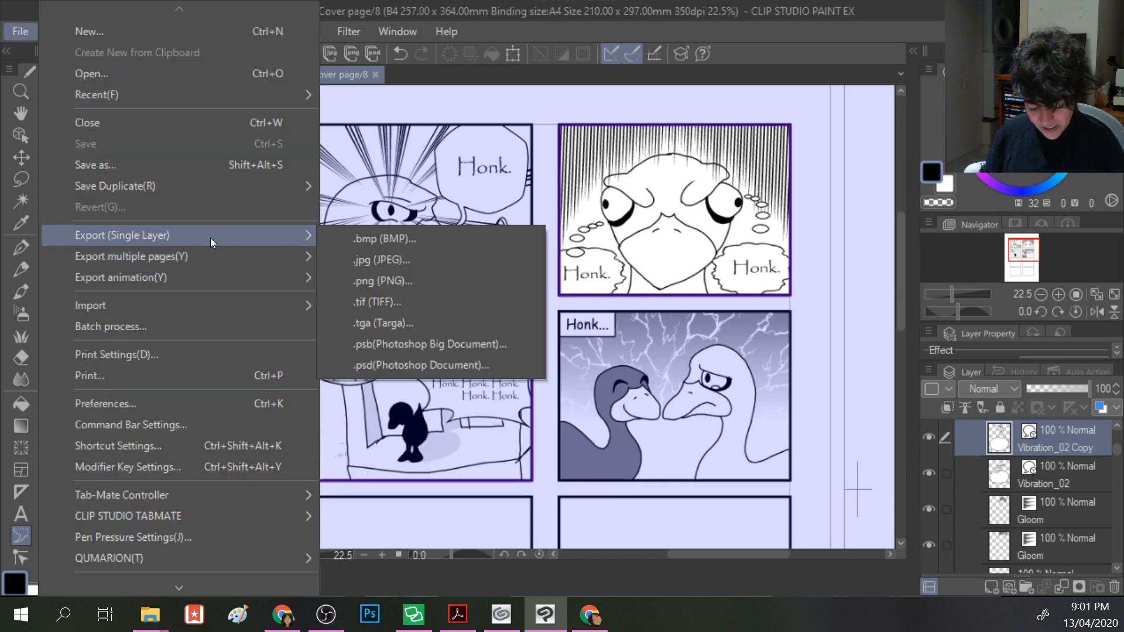
{"action": "left_click", "coordinate": [377, 264]}
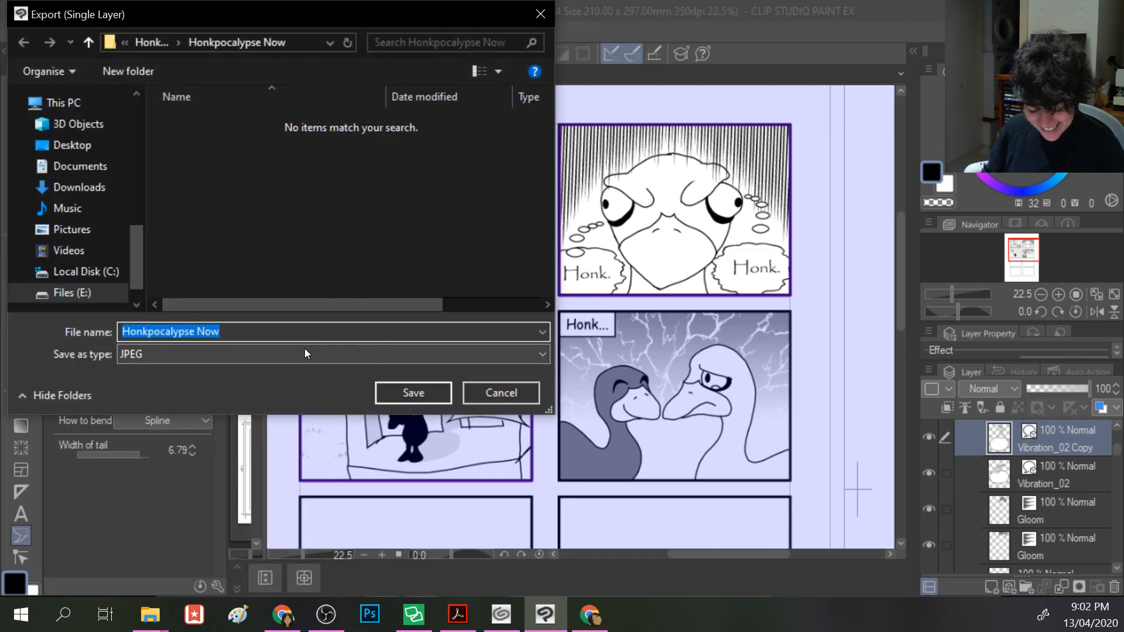
{"action": "left_click", "coordinate": [410, 392]}
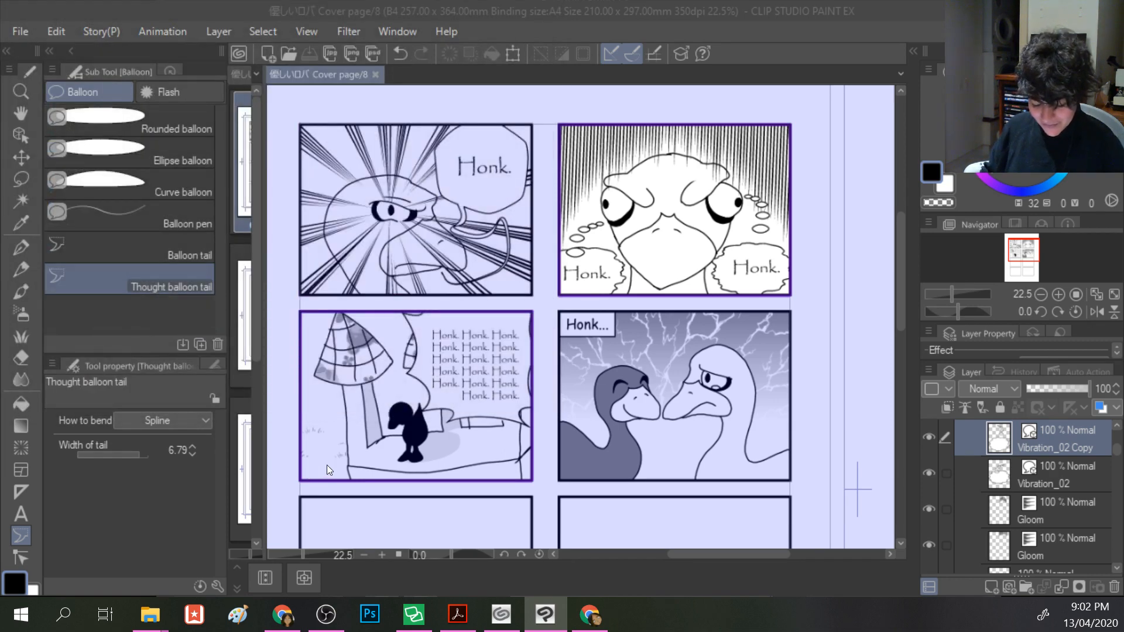
{"action": "mouse_move", "coordinate": [149, 615]}
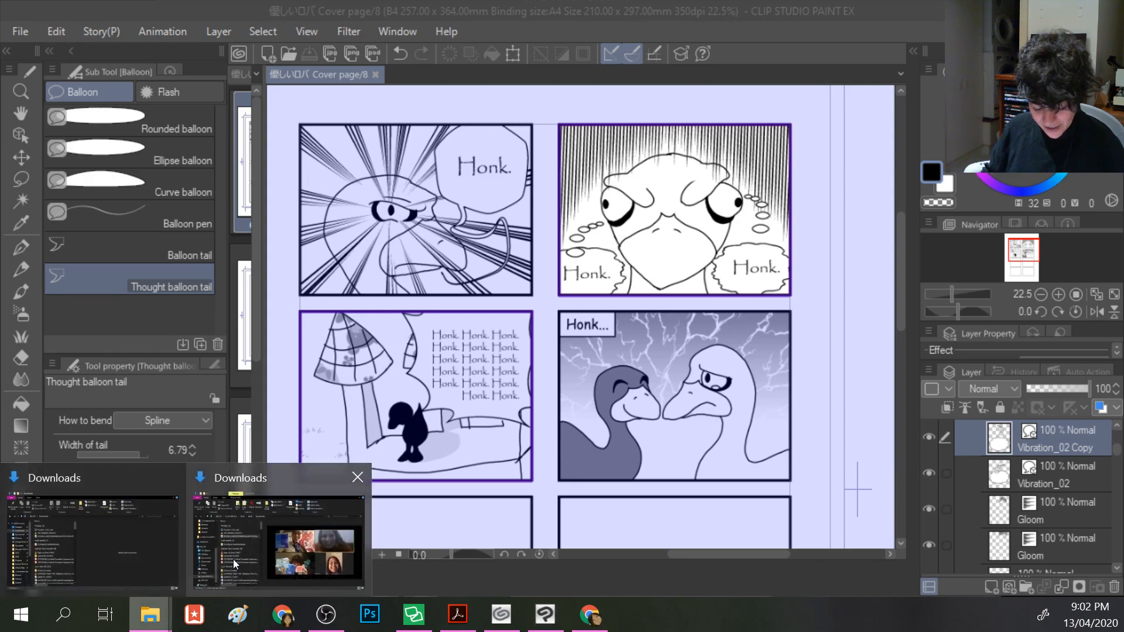
{"action": "mouse_move", "coordinate": [146, 551]}
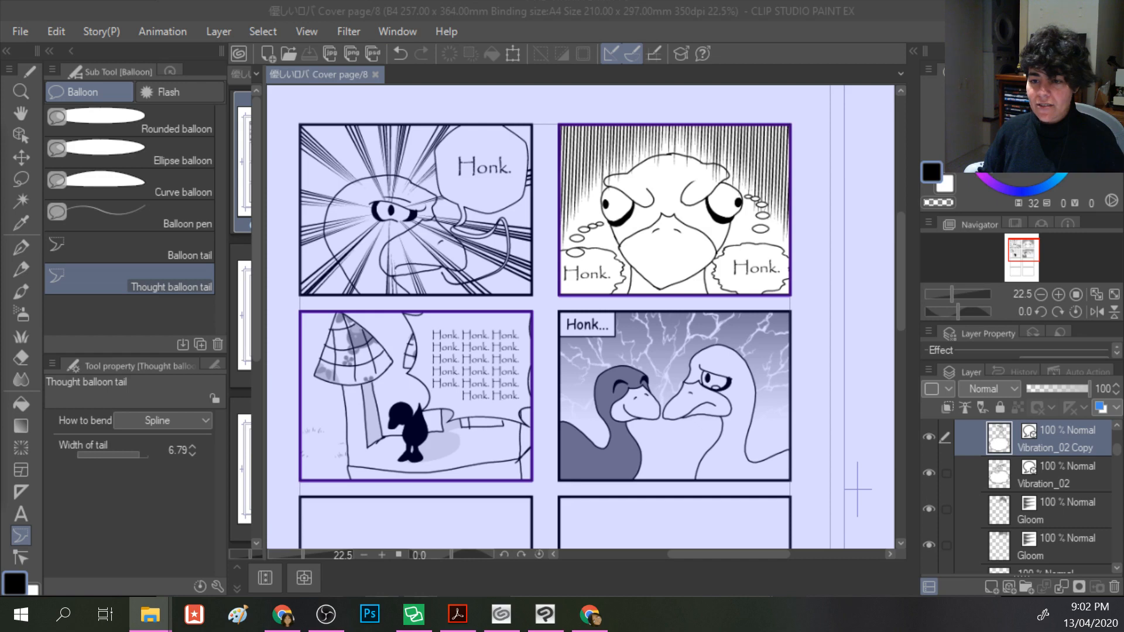
{"action": "key", "text": "alt+Tab"}
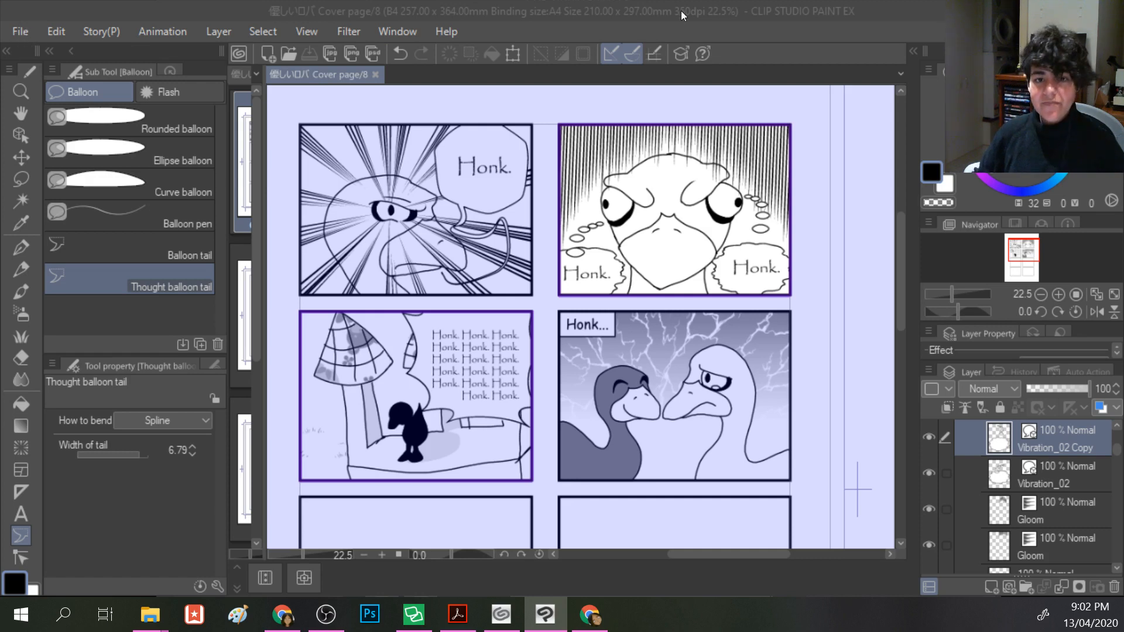
{"action": "key", "text": "alt+Tab"}
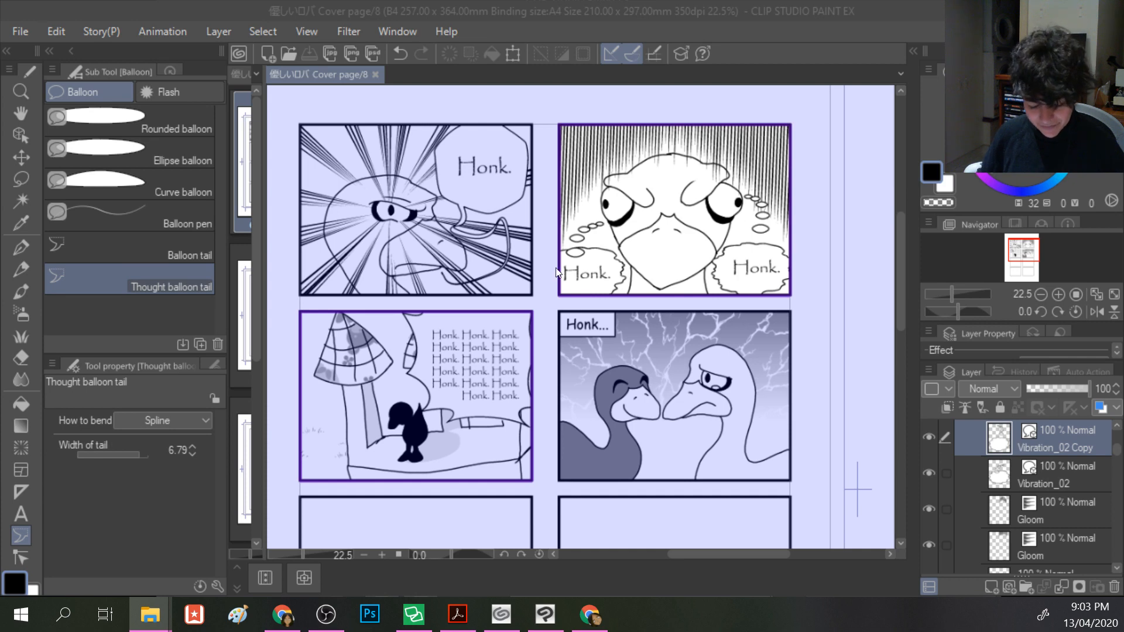
{"action": "left_click", "coordinate": [24, 28]}
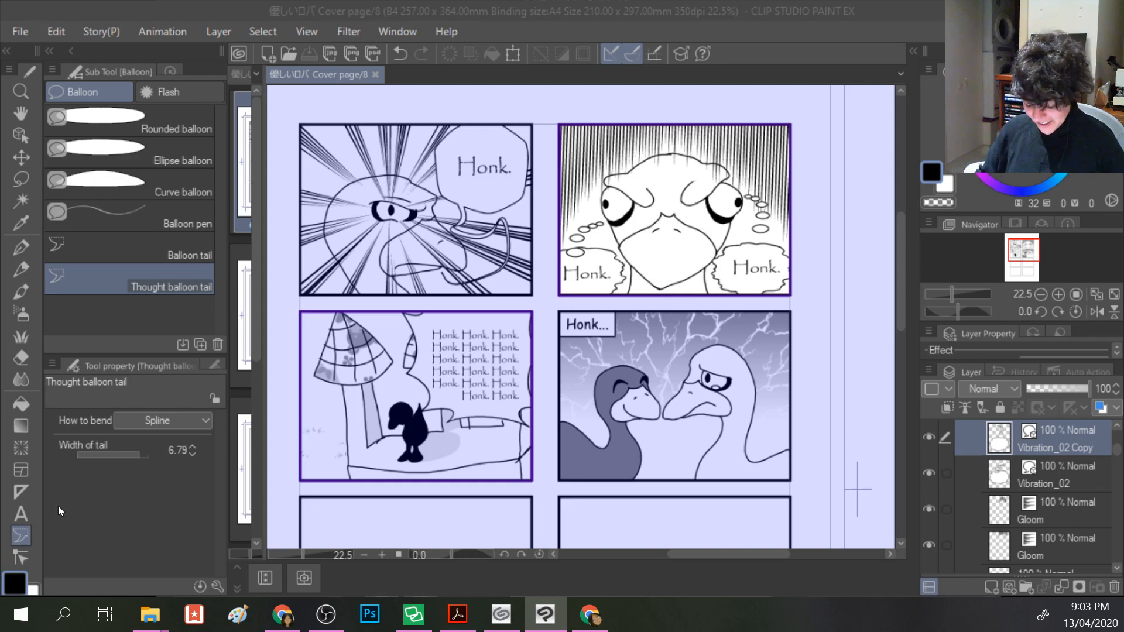
- Switch to Google Play Music in the browser, play the track "Interlude: Slidy" from the Winter in June album, and leave the browser
{"action": "left_click", "coordinate": [591, 626]}
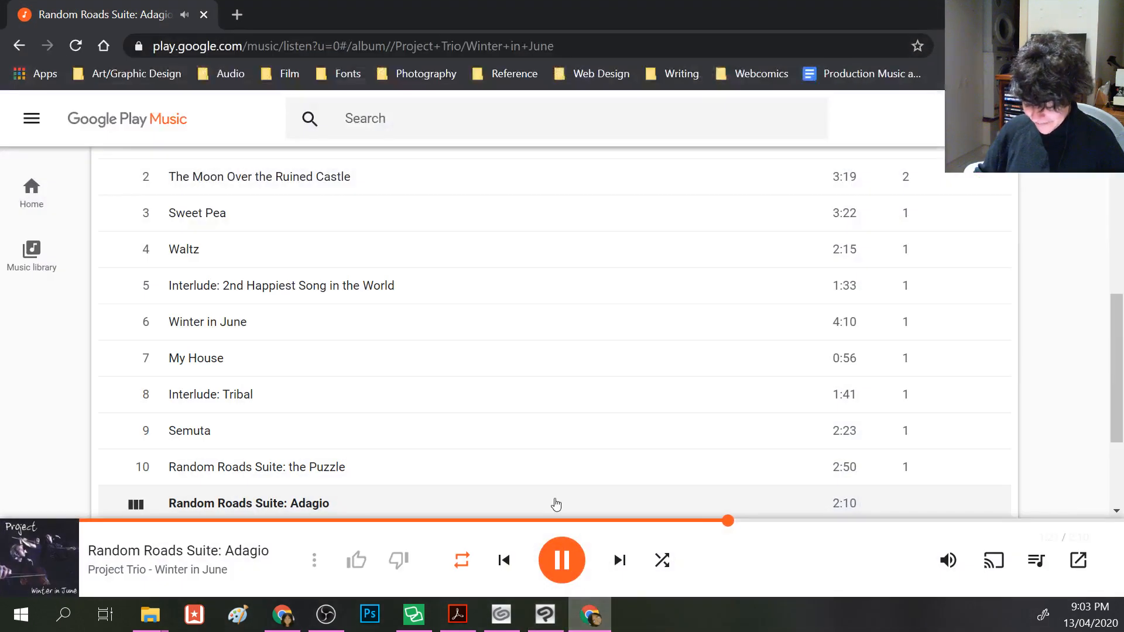
{"action": "scroll", "coordinate": [447, 371], "scroll_direction": "down", "scroll_amount": 2}
{"action": "scroll", "coordinate": [449, 372], "scroll_direction": "down", "scroll_amount": 2}
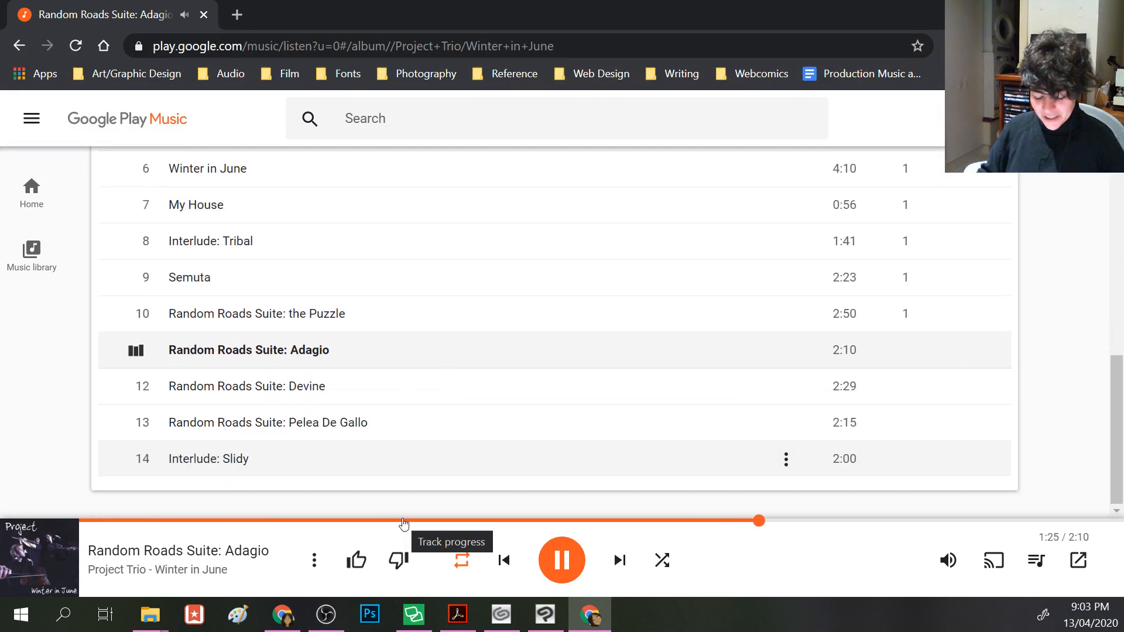
{"action": "left_click", "coordinate": [144, 461]}
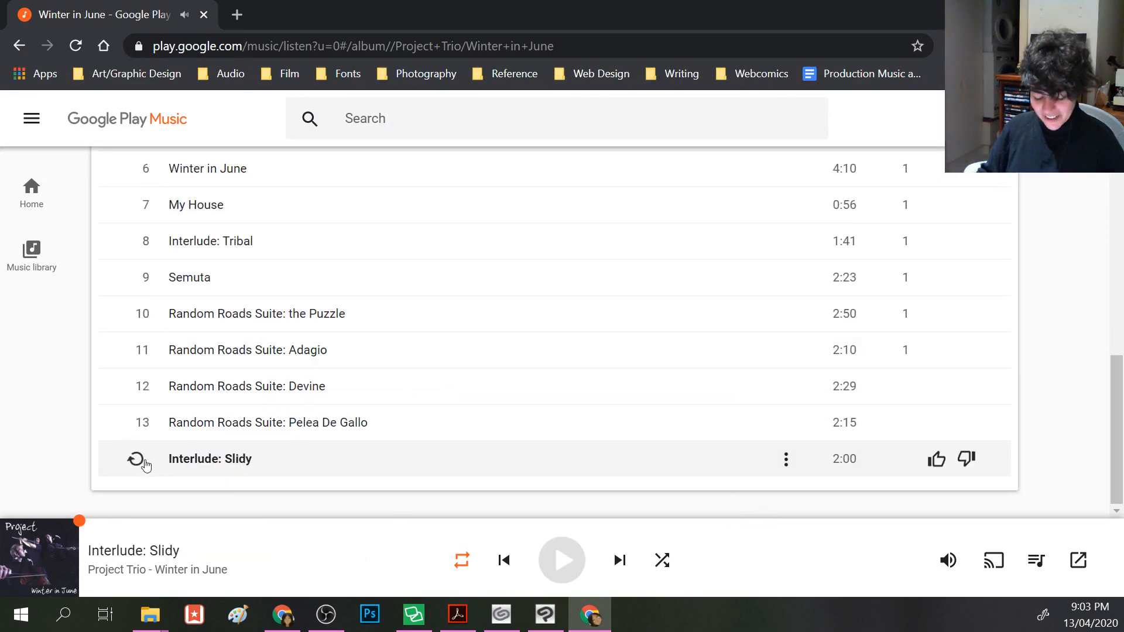
{"action": "left_click", "coordinate": [1022, 13]}
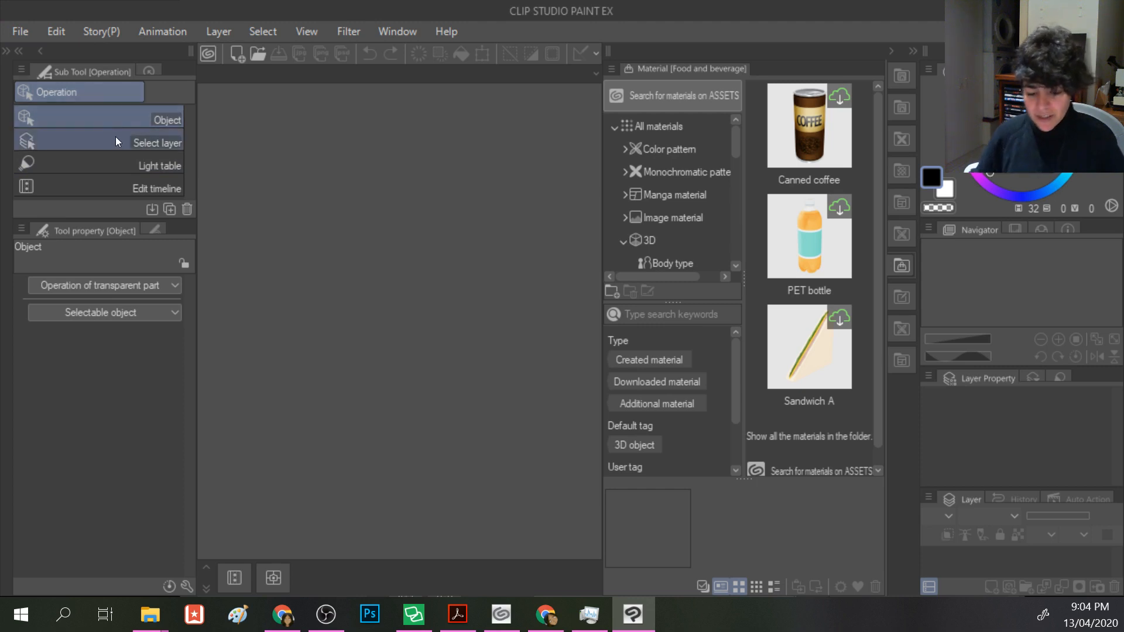
{"action": "key", "text": "alt"}
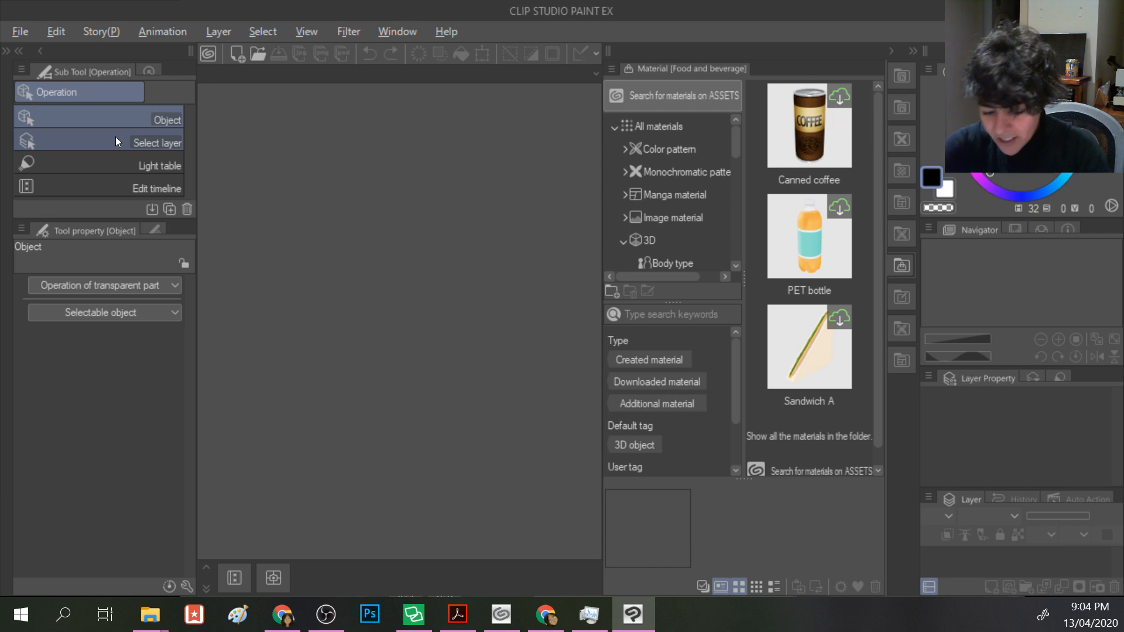
{"action": "key", "text": "alt+Tab"}
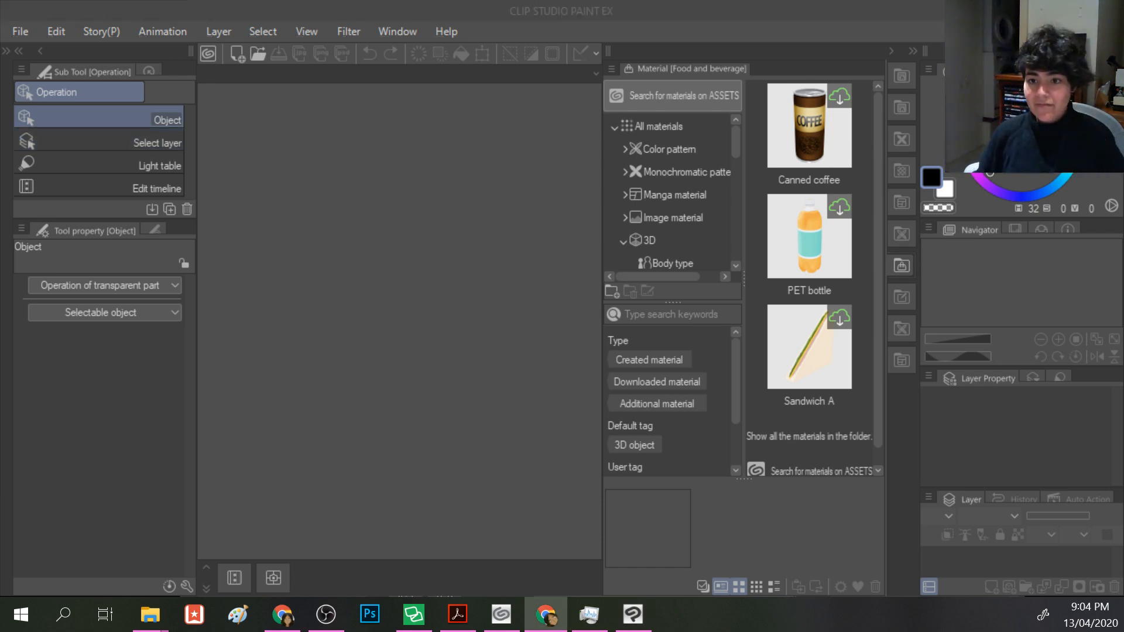
{"action": "key", "text": "alt+Tab"}
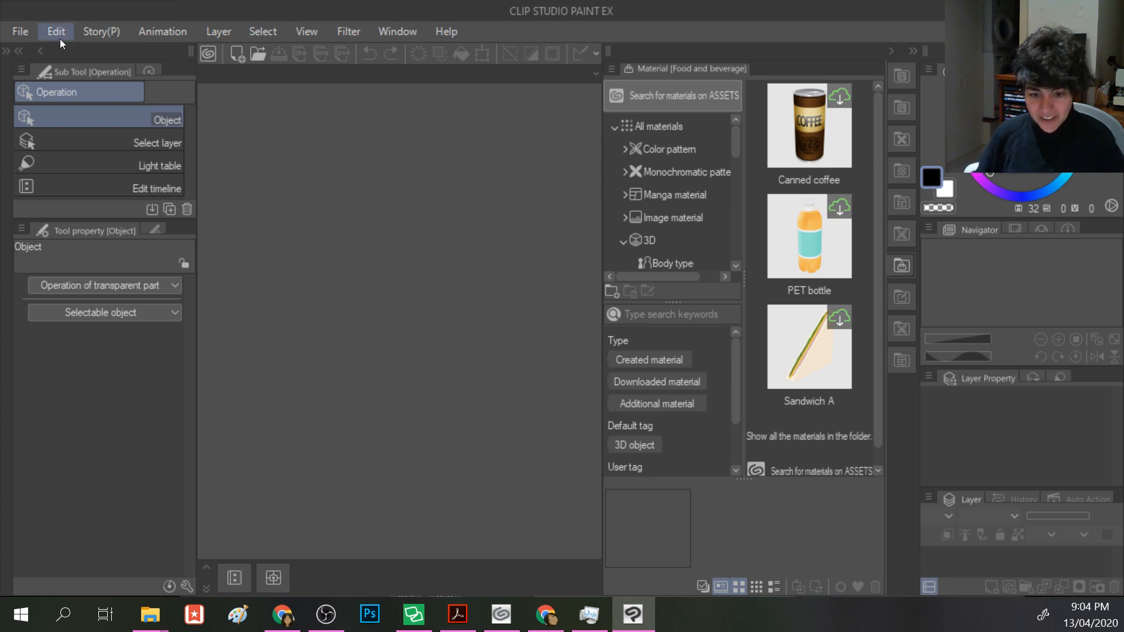
- Open the multi-page comic project stored in the nested Honkpocalypse Now folder inside Art
{"action": "left_click", "coordinate": [22, 31]}
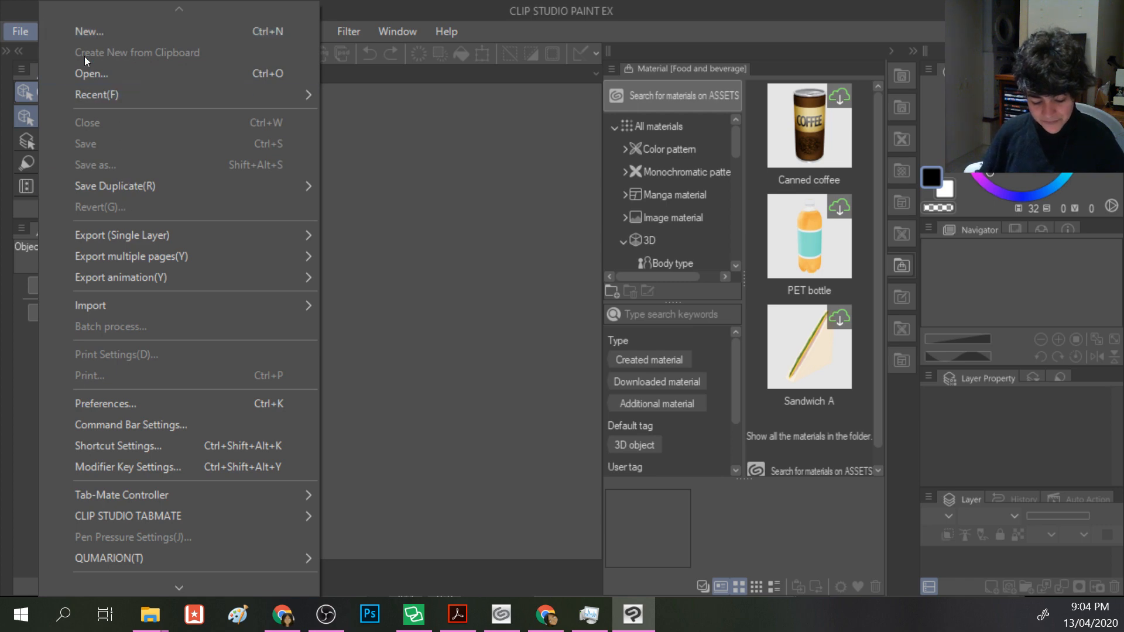
{"action": "left_click", "coordinate": [85, 74]}
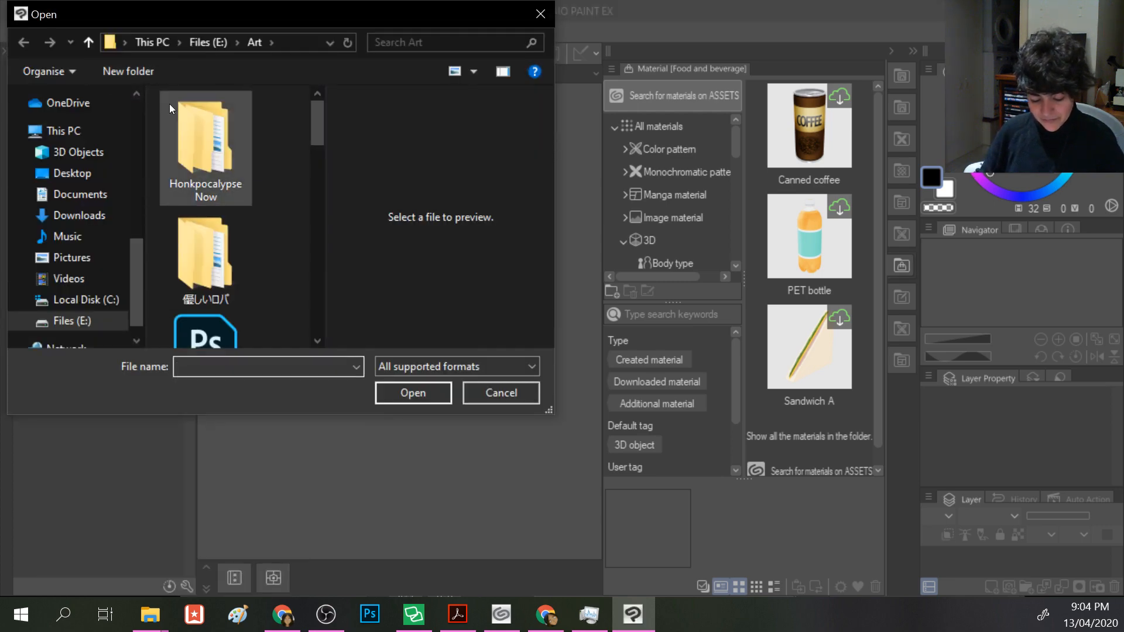
{"action": "double_click", "coordinate": [212, 154]}
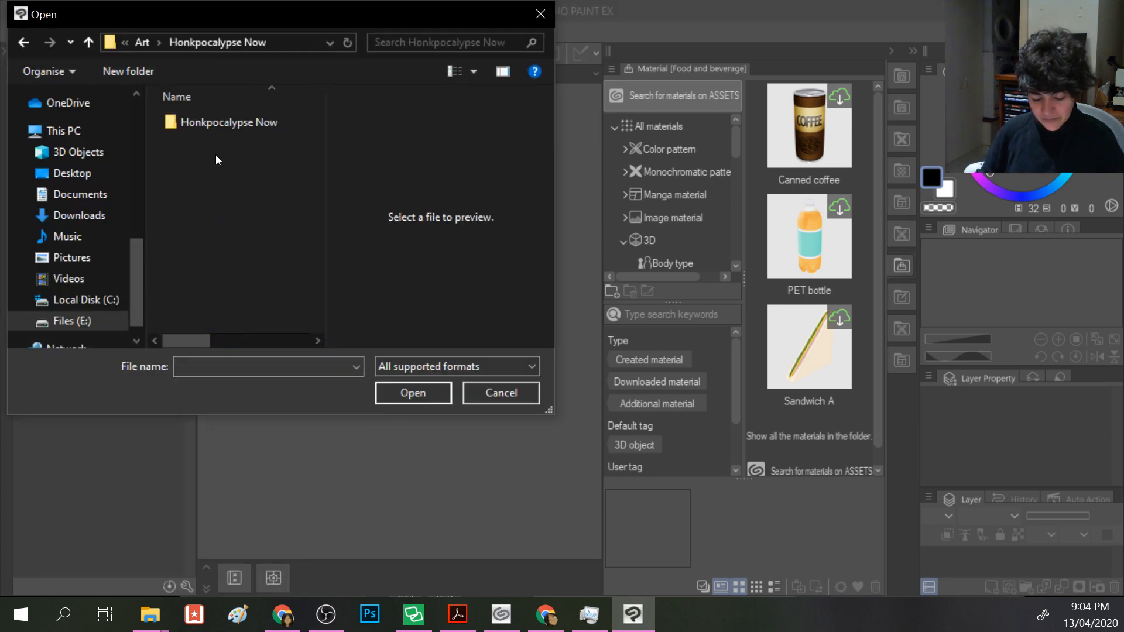
{"action": "double_click", "coordinate": [174, 129]}
{"action": "double_click", "coordinate": [169, 124]}
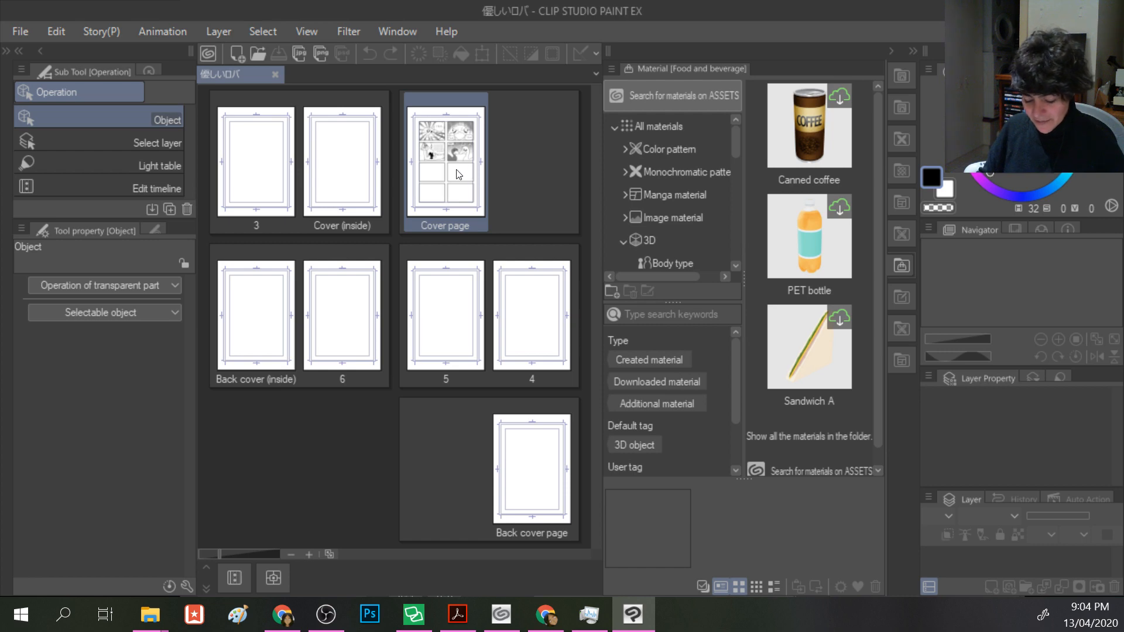
- Open the Cover page for editing and enlarge its canvas area by narrowing the page overview and collapsing the materials
{"action": "double_click", "coordinate": [459, 169]}
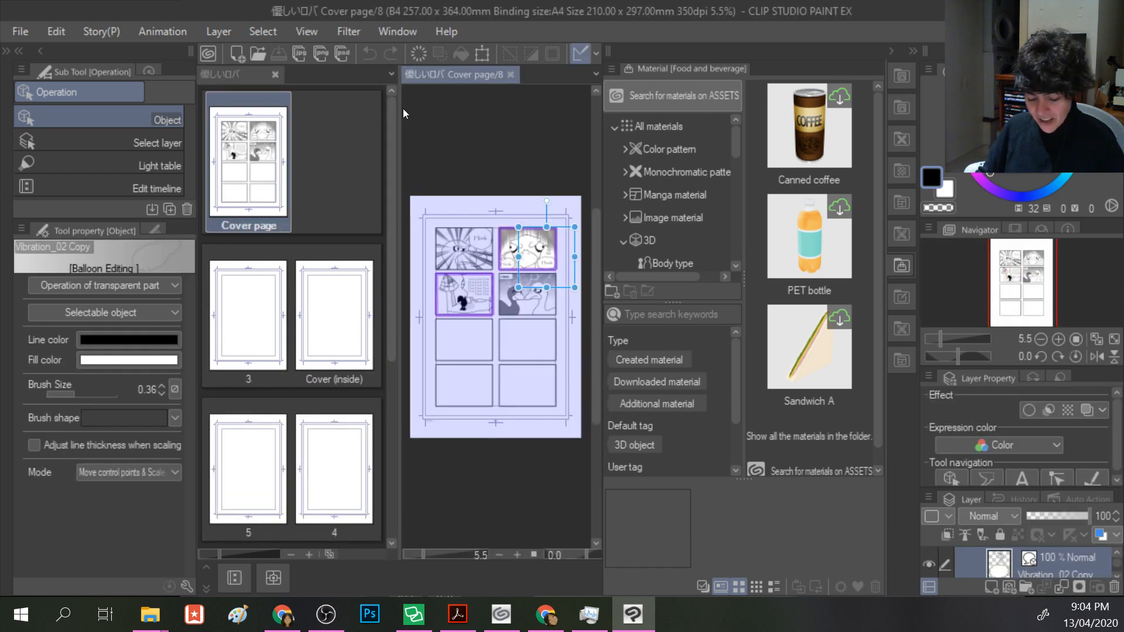
{"action": "left_click_drag", "start_coordinate": [398, 109], "coordinate": [128, 106]}
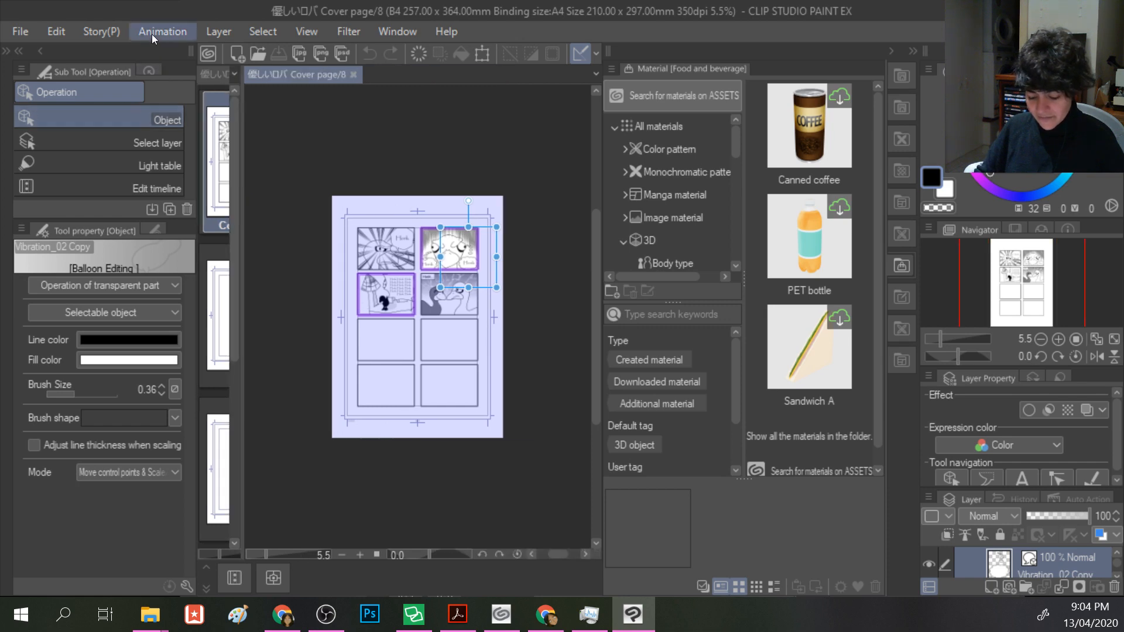
{"action": "left_click", "coordinate": [911, 51]}
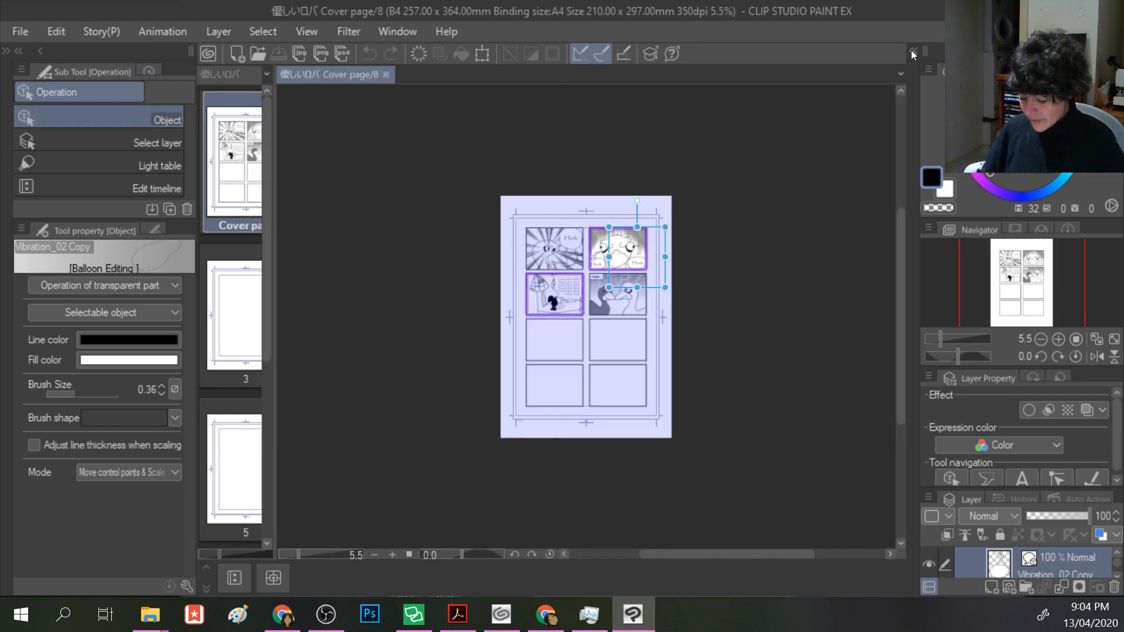
- Try to export the cover page as a single-layer JPEG named Honkpocalypse Now to the Desktop
{"action": "left_click", "coordinate": [21, 31]}
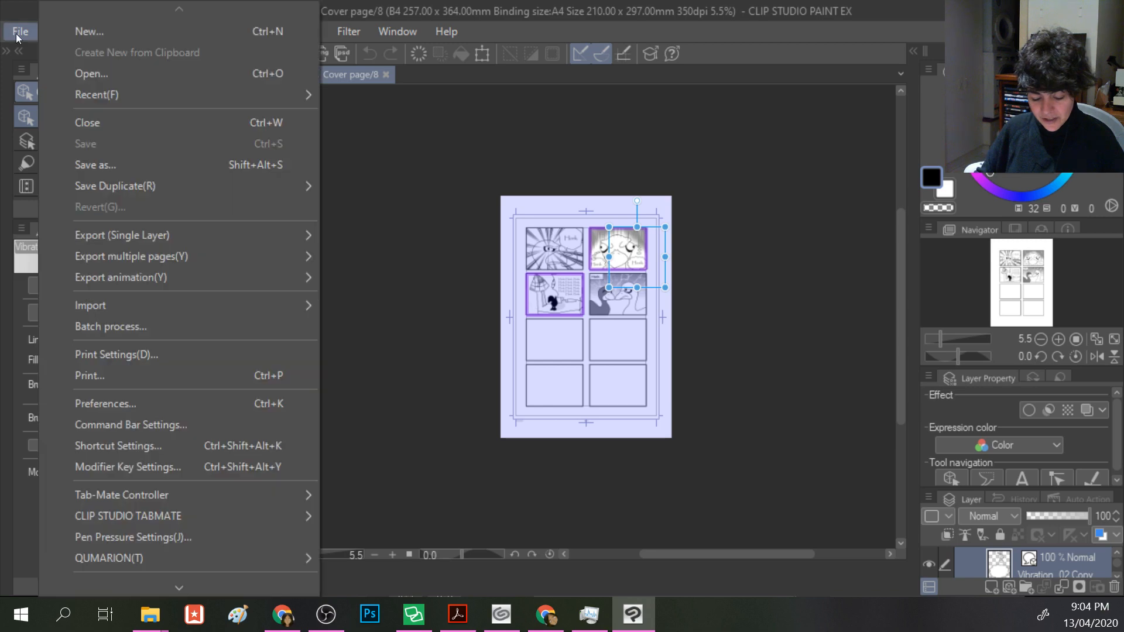
{"action": "mouse_move", "coordinate": [142, 238]}
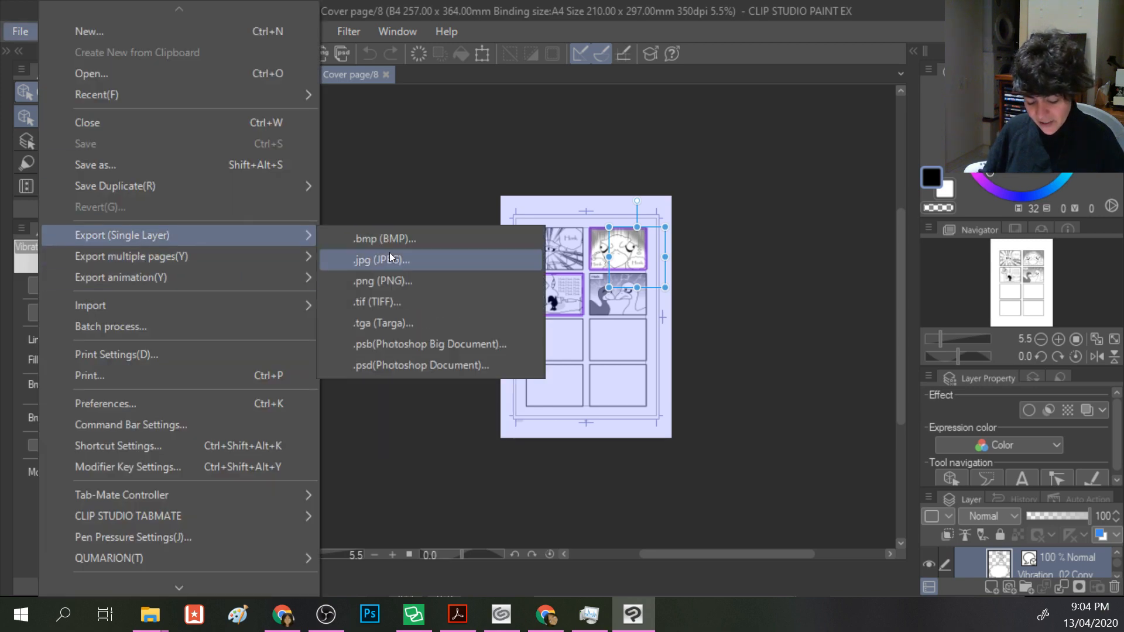
{"action": "left_click", "coordinate": [389, 253]}
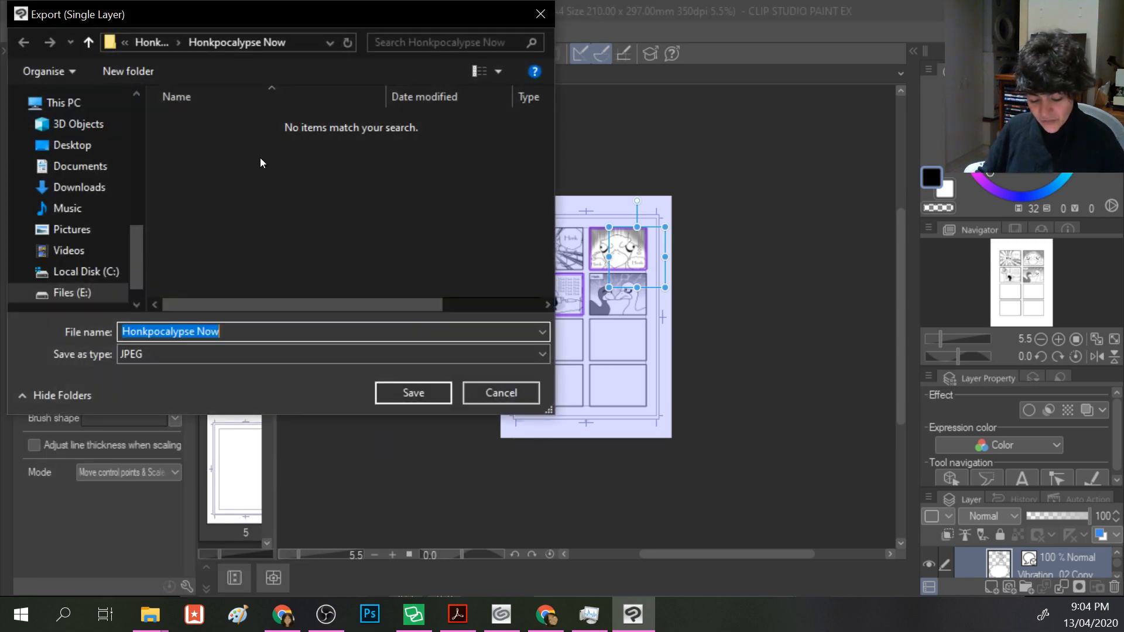
{"action": "scroll", "coordinate": [105, 114], "scroll_direction": "up", "scroll_amount": 6}
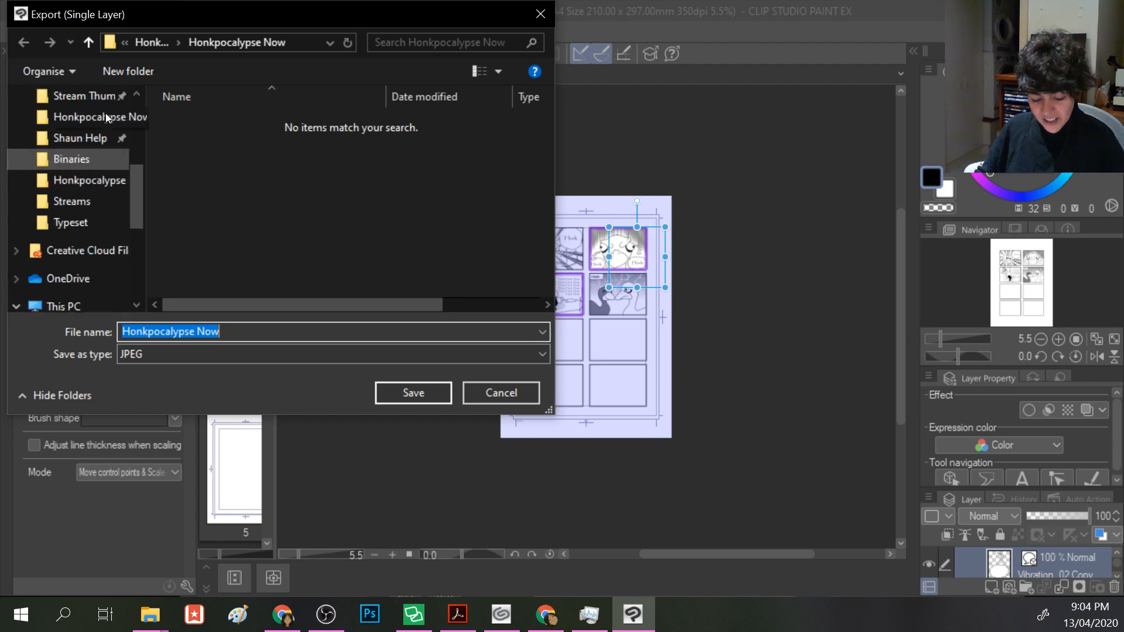
{"action": "left_click", "coordinate": [84, 130]}
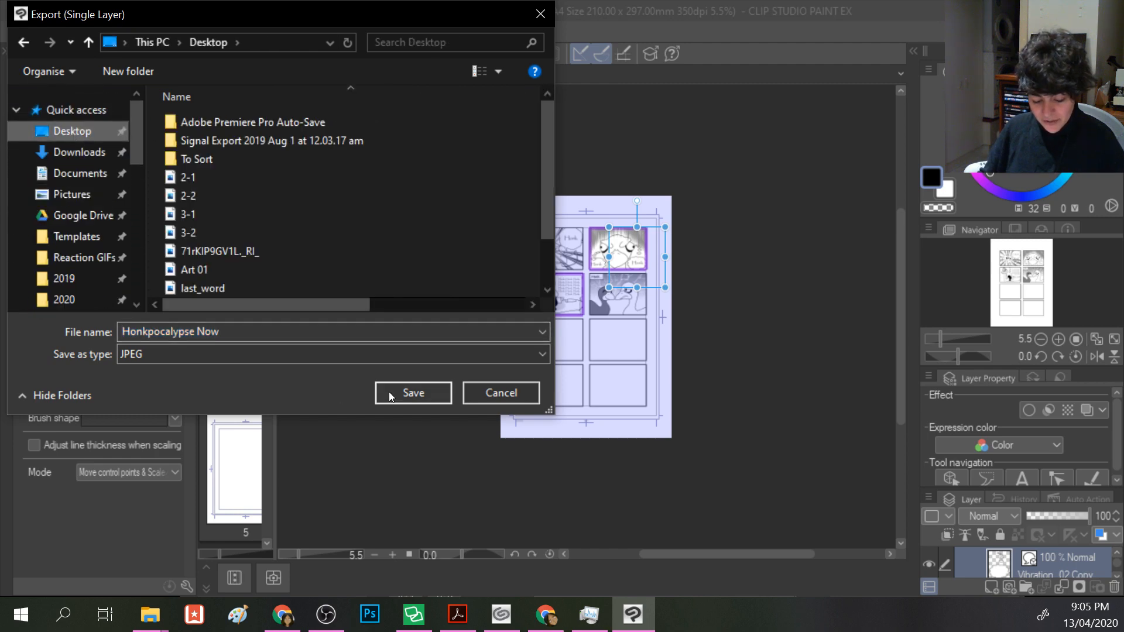
{"action": "left_click", "coordinate": [403, 395]}
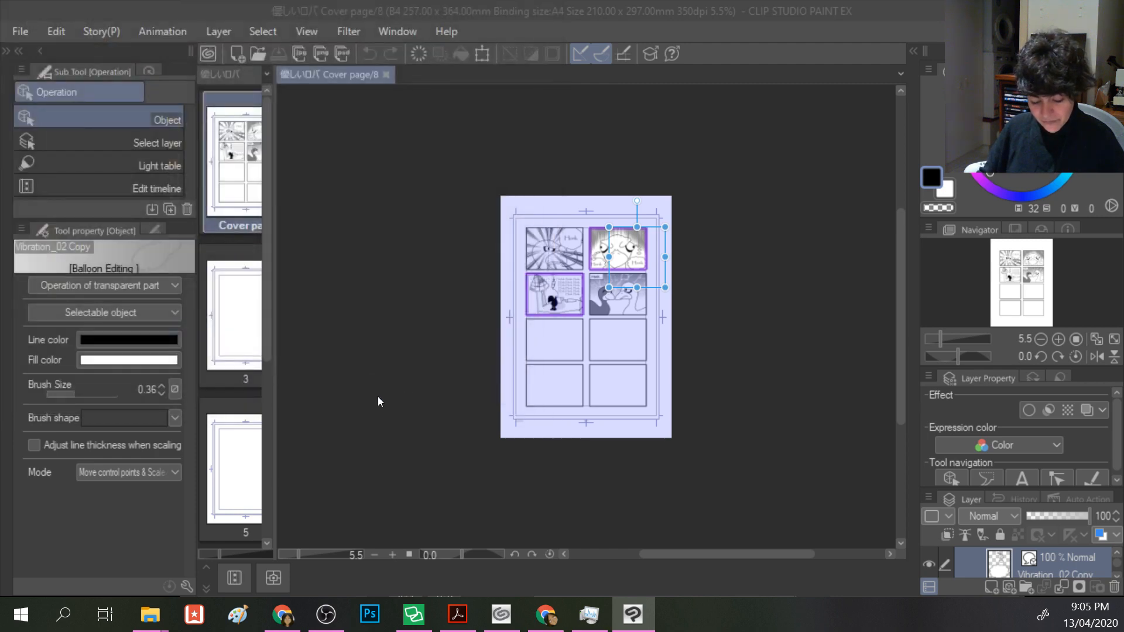
{"action": "left_click", "coordinate": [148, 618]}
{"action": "left_click", "coordinate": [128, 551]}
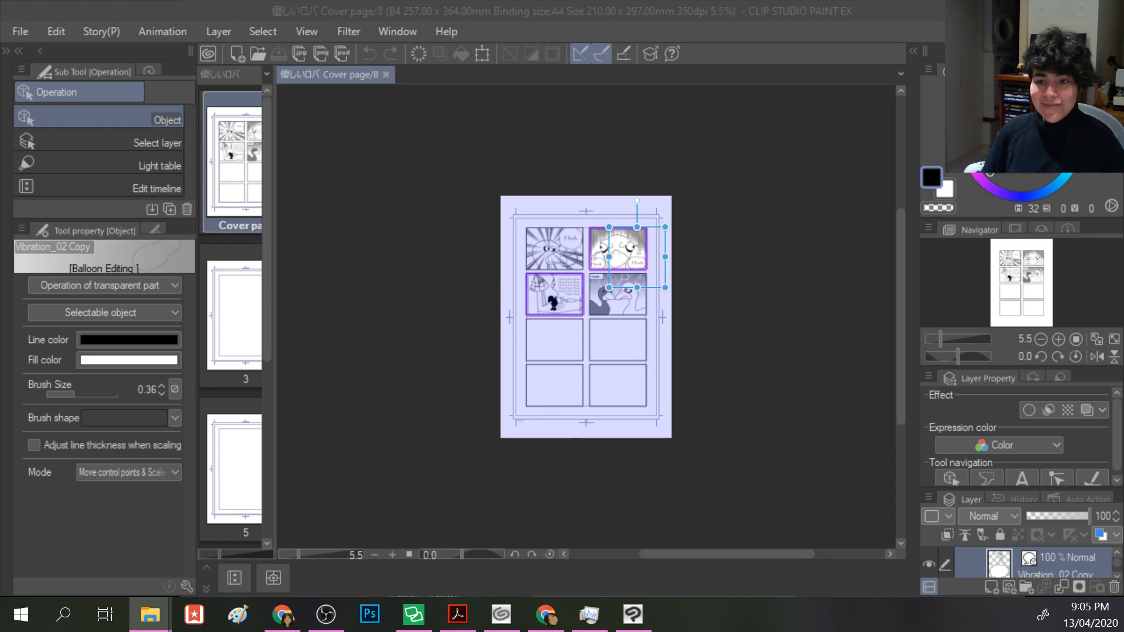
{"action": "key", "text": "alt+Tab"}
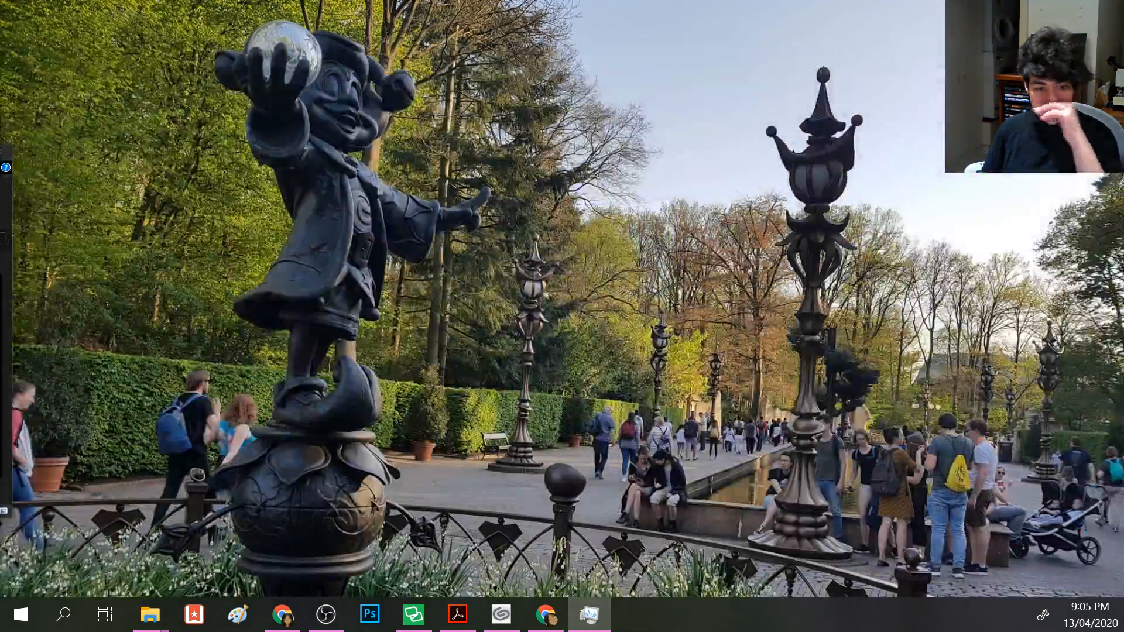
- Switch to Clip Studio Paint and open the multi-page comic project stored in the nested Honkpocalypse Now folder inside Art
{"action": "key", "text": "alt+Tab"}
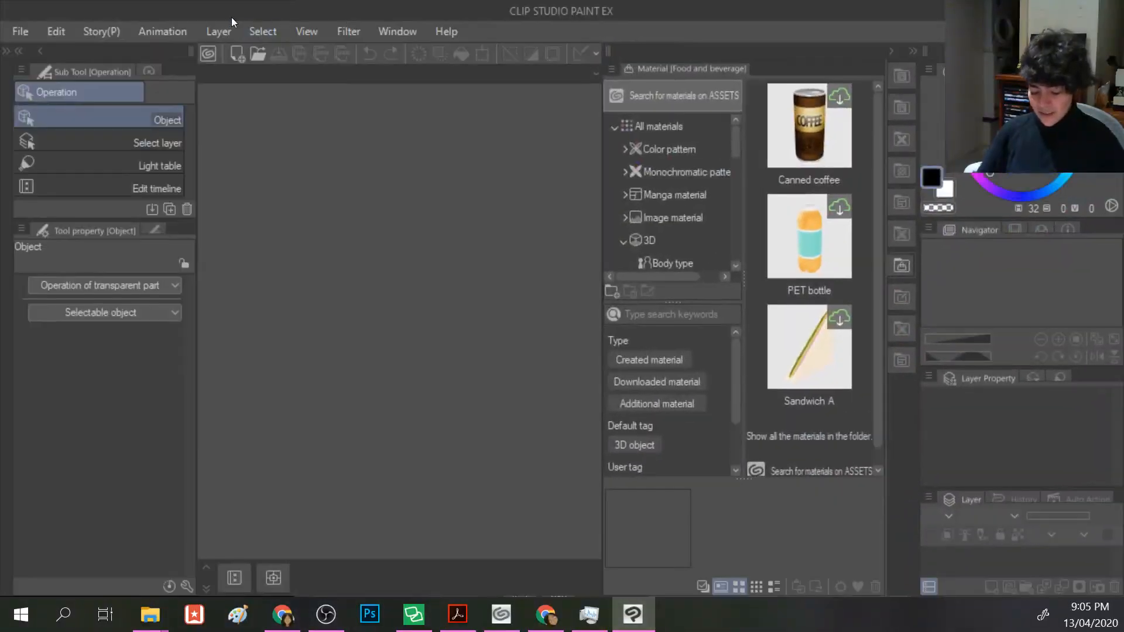
{"action": "left_click", "coordinate": [21, 31]}
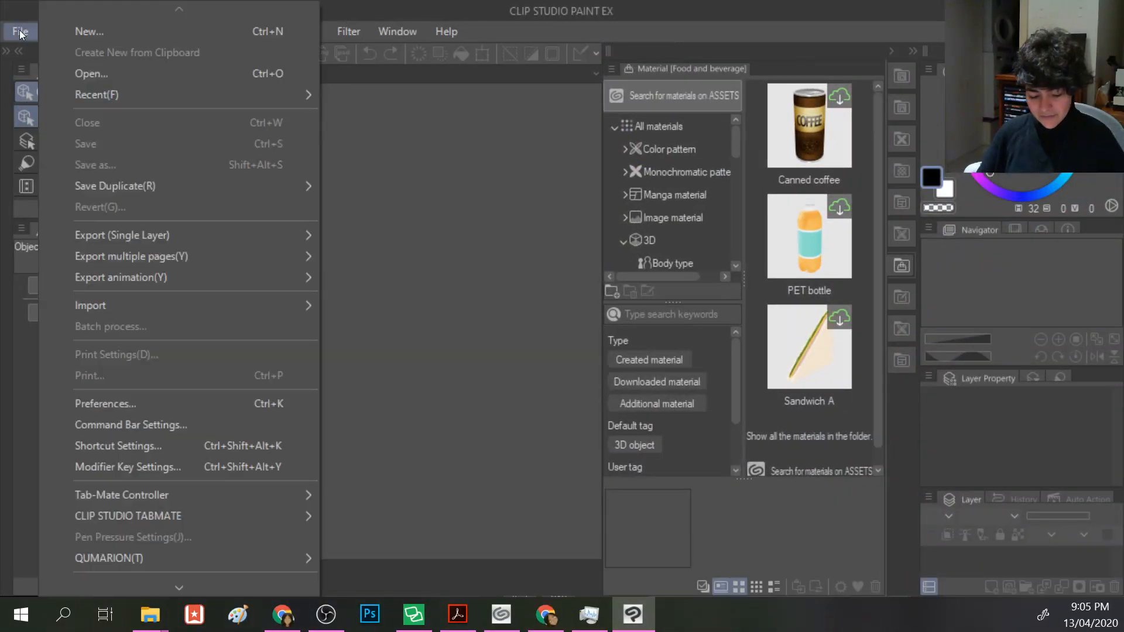
{"action": "left_click", "coordinate": [98, 71]}
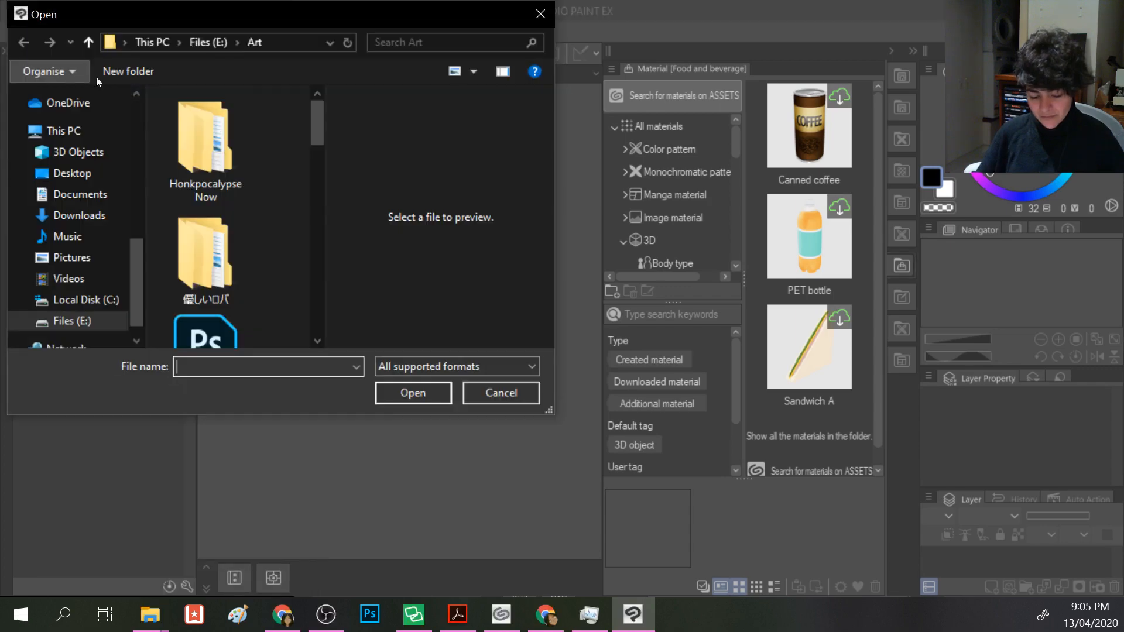
{"action": "scroll", "coordinate": [184, 220], "scroll_direction": "down", "scroll_amount": 1}
{"action": "scroll", "coordinate": [181, 225], "scroll_direction": "up", "scroll_amount": 1}
{"action": "double_click", "coordinate": [202, 167]}
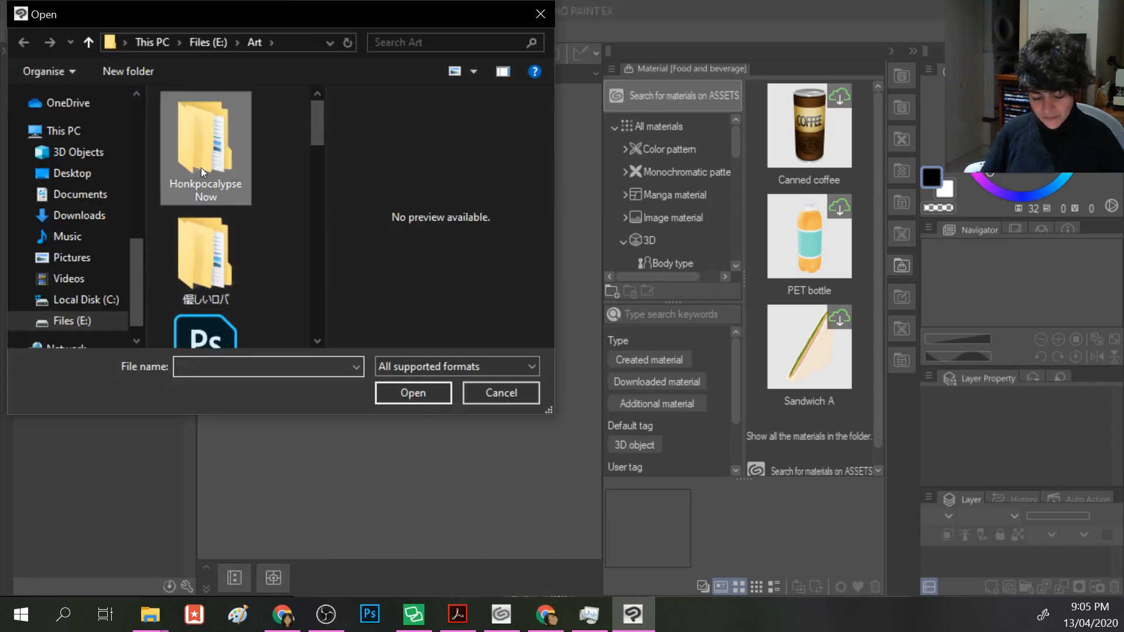
{"action": "double_click", "coordinate": [191, 127]}
{"action": "double_click", "coordinate": [177, 118]}
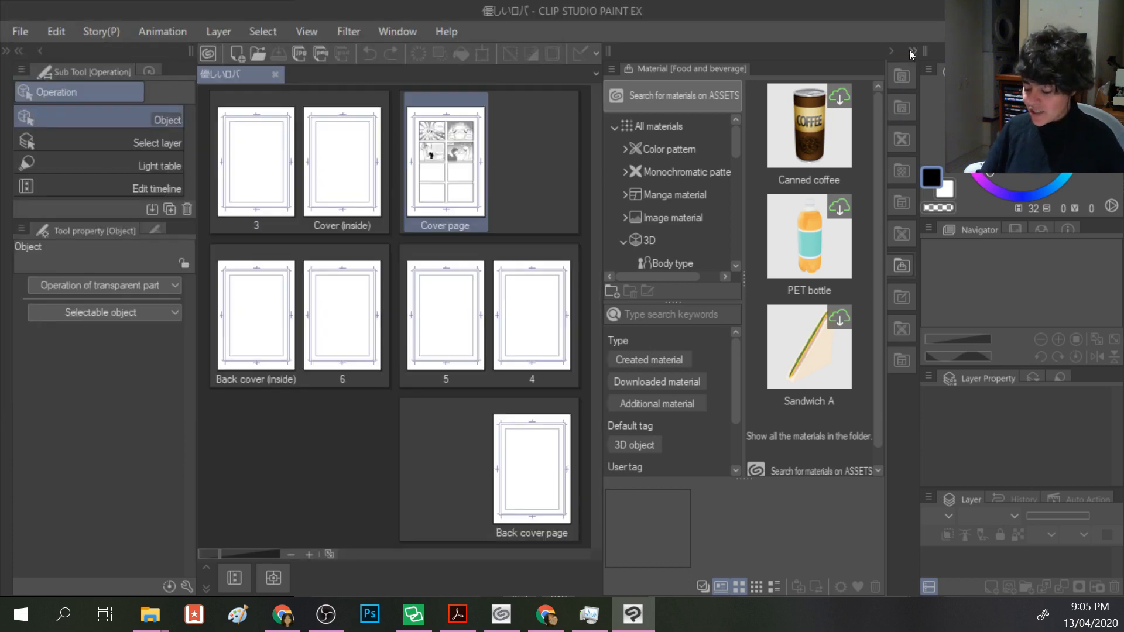
- Open the Cover page for editing with the materials collapsed, and enlarge the layer list
{"action": "left_click", "coordinate": [913, 51]}
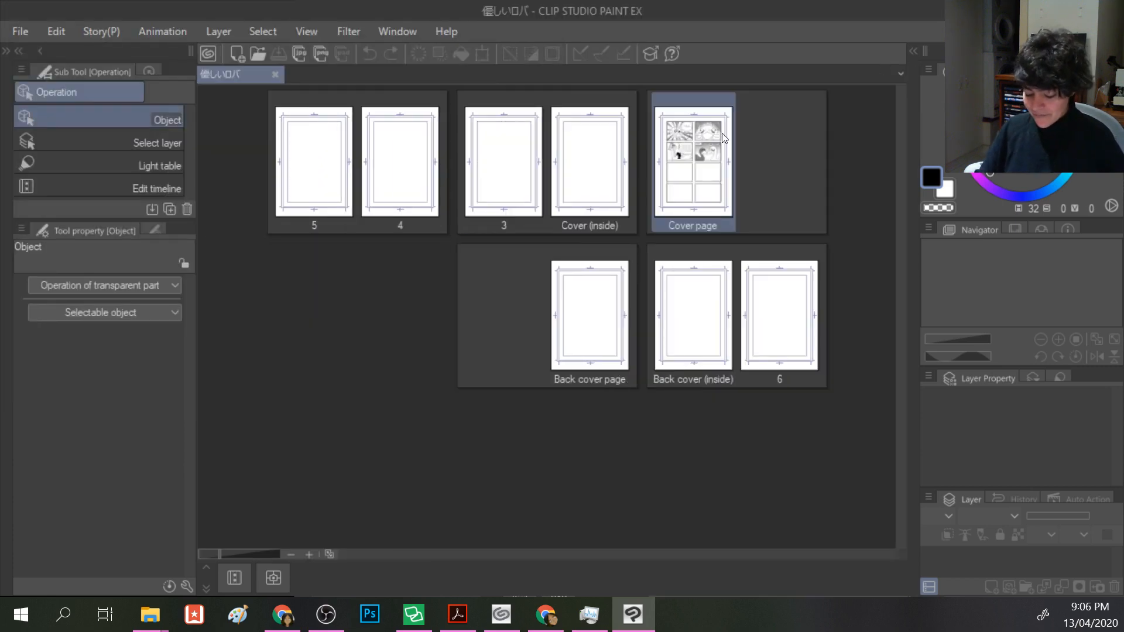
{"action": "double_click", "coordinate": [702, 180]}
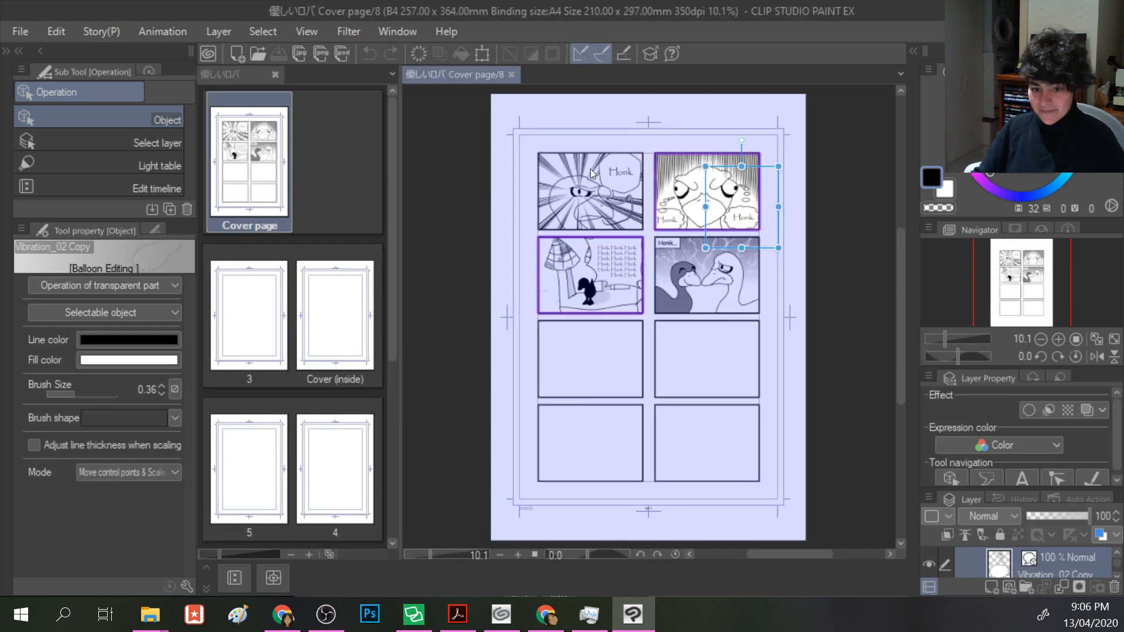
{"action": "scroll", "coordinate": [1045, 425], "scroll_direction": "down", "scroll_amount": 1}
{"action": "scroll", "coordinate": [1042, 518], "scroll_direction": "down", "scroll_amount": 1}
{"action": "scroll", "coordinate": [1045, 553], "scroll_direction": "down", "scroll_amount": 1}
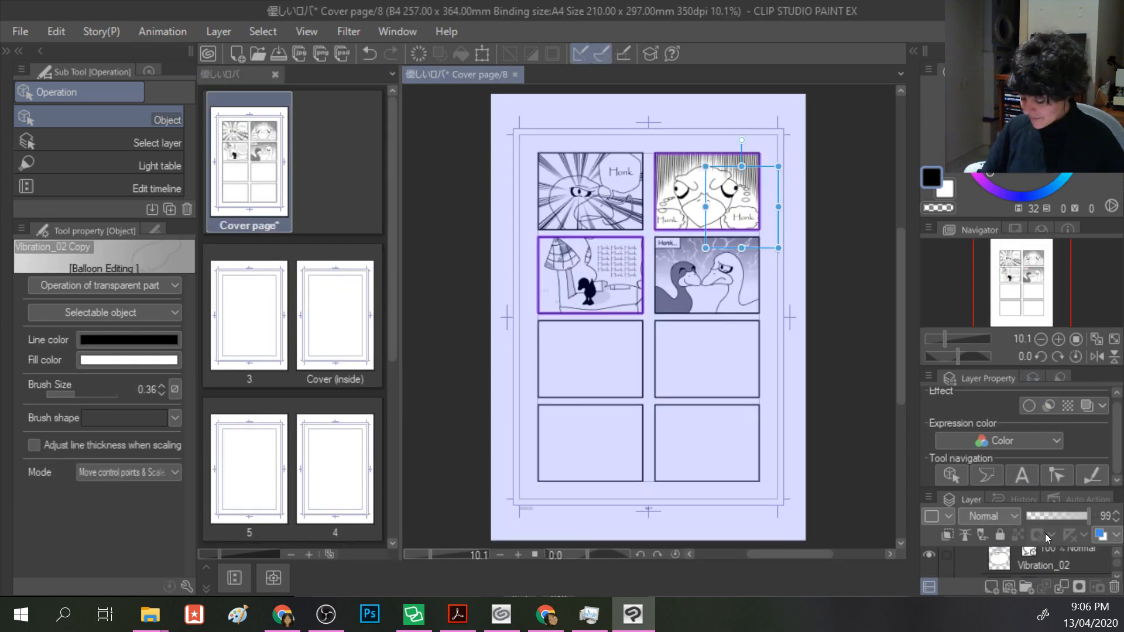
{"action": "left_click_drag", "start_coordinate": [1025, 489], "coordinate": [1033, 370]}
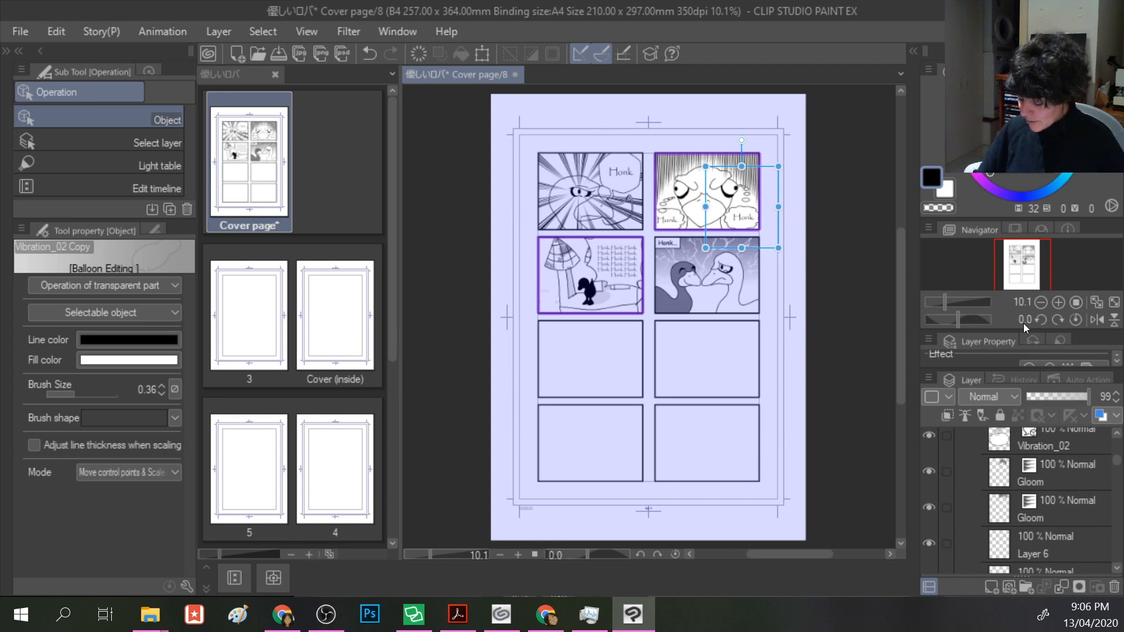
{"action": "left_click_drag", "start_coordinate": [1023, 328], "coordinate": [1023, 320]}
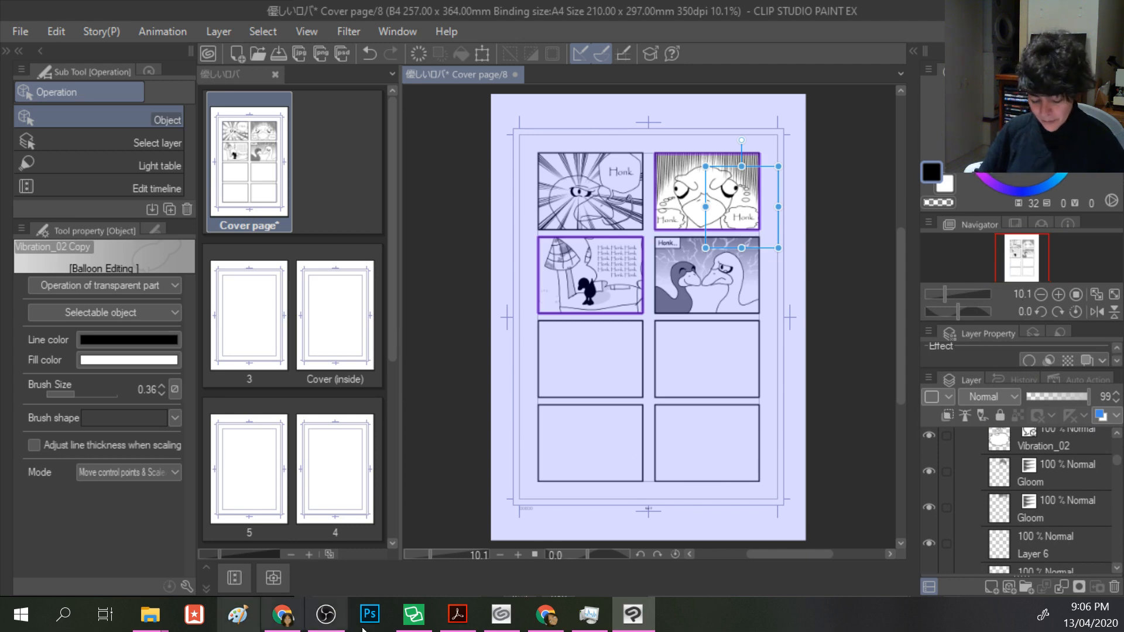
- Switch to Google Play Music in the browser and open Unknown Album from the album library
{"action": "left_click", "coordinate": [549, 618]}
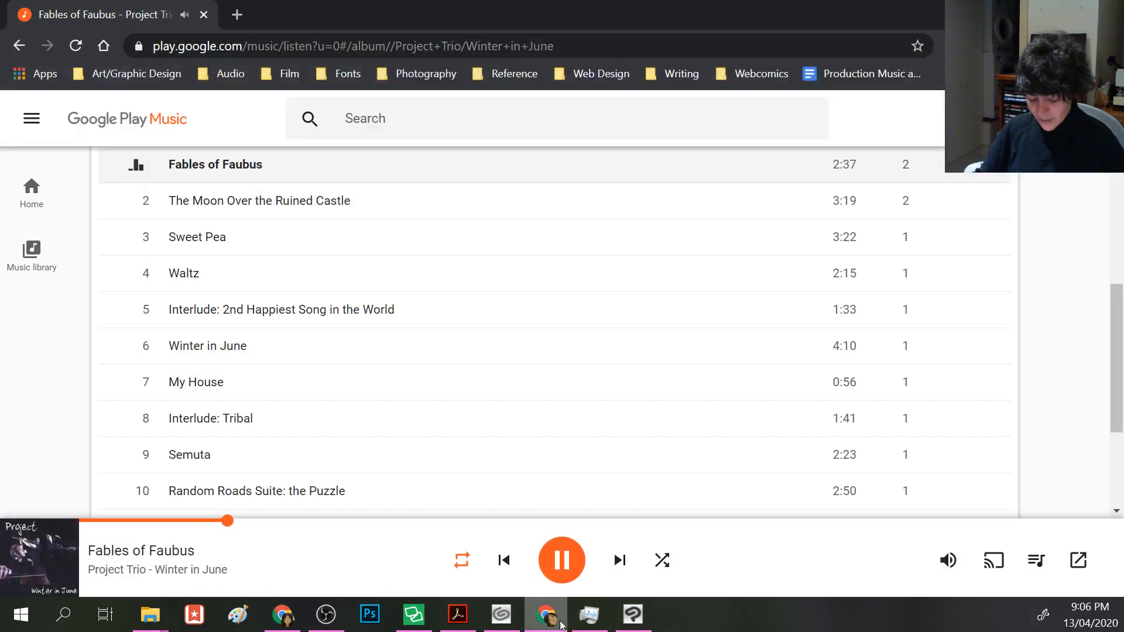
{"action": "left_click", "coordinate": [19, 46]}
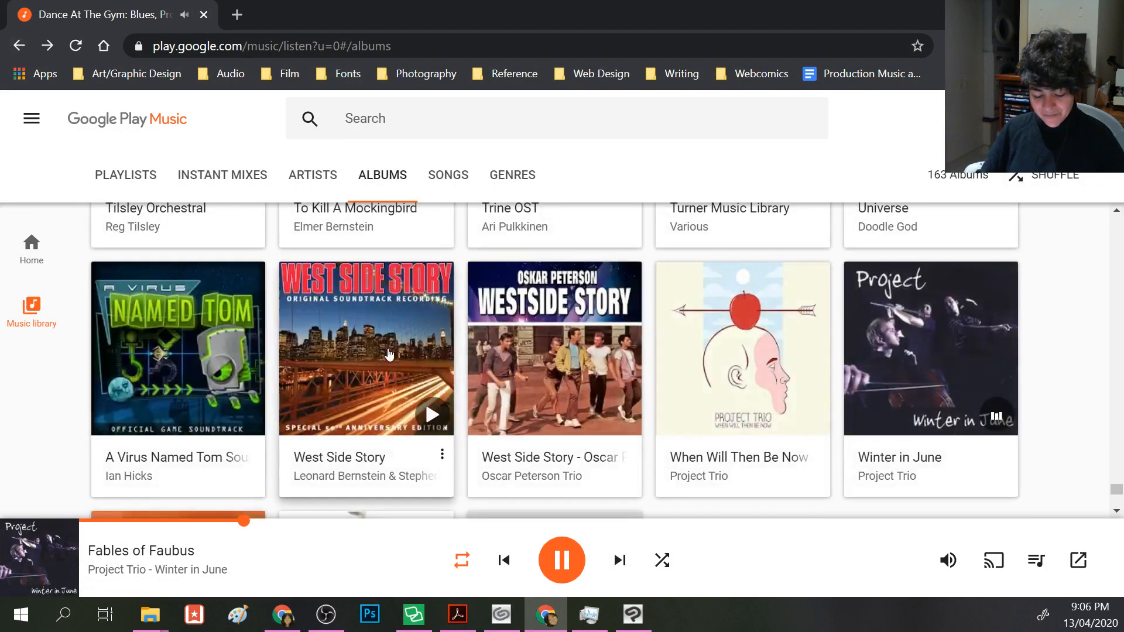
{"action": "scroll", "coordinate": [388, 348], "scroll_direction": "down", "scroll_amount": 2}
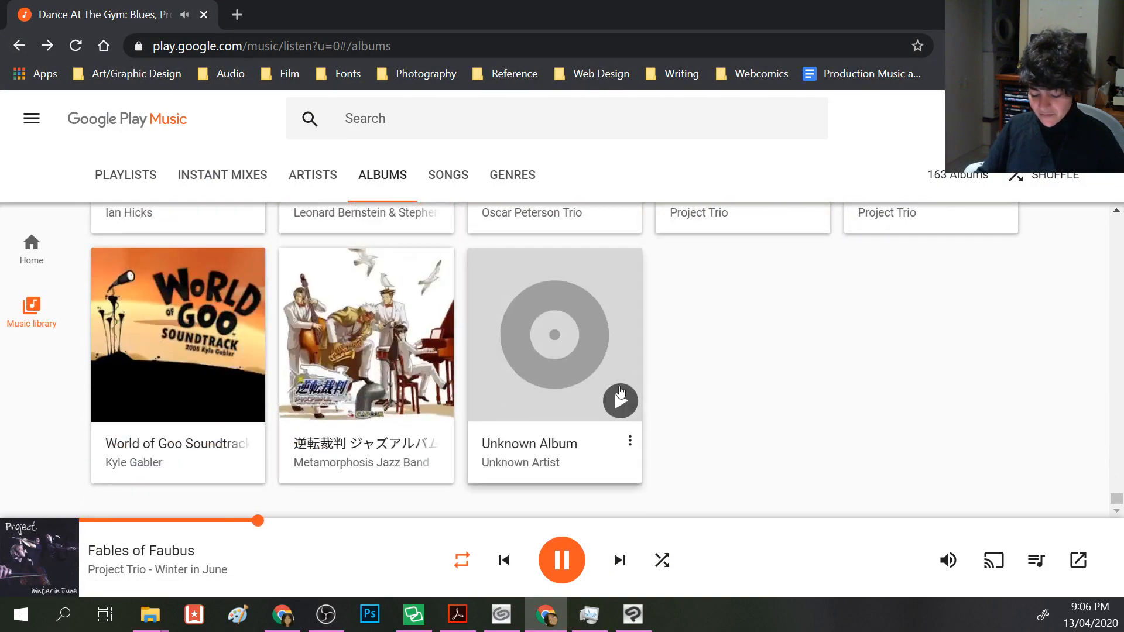
{"action": "left_click", "coordinate": [542, 446]}
- Find the Kleever angry track in Unknown Album and play it
{"action": "scroll", "coordinate": [447, 388], "scroll_direction": "down", "scroll_amount": 3}
{"action": "scroll", "coordinate": [450, 390], "scroll_direction": "down", "scroll_amount": 2}
{"action": "scroll", "coordinate": [450, 391], "scroll_direction": "down", "scroll_amount": 3}
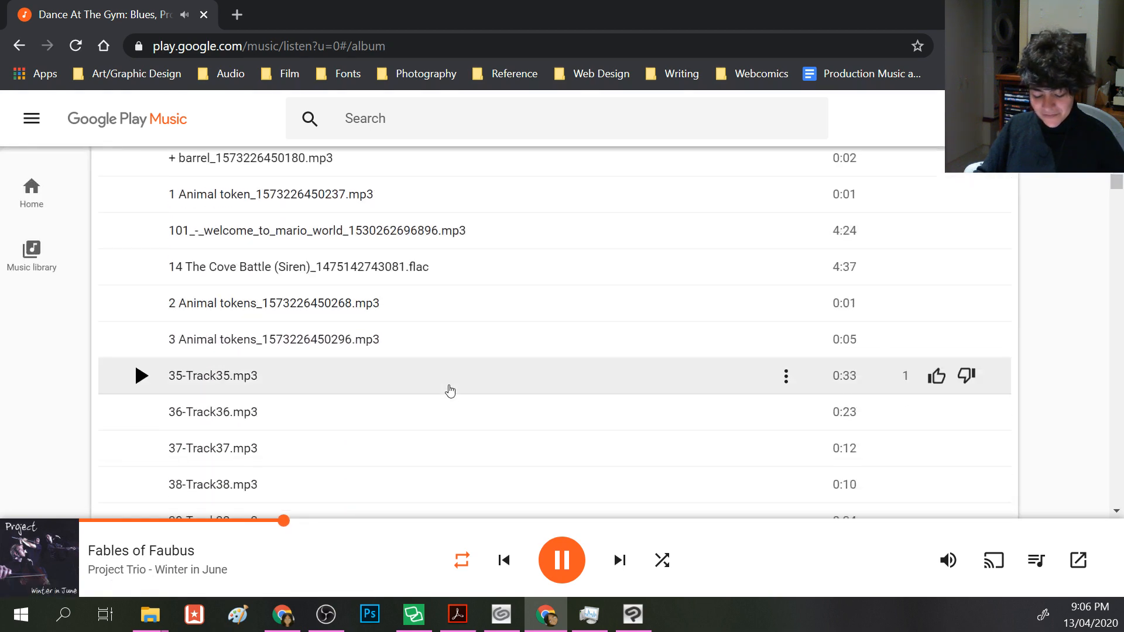
{"action": "scroll", "coordinate": [449, 390], "scroll_direction": "down", "scroll_amount": 6}
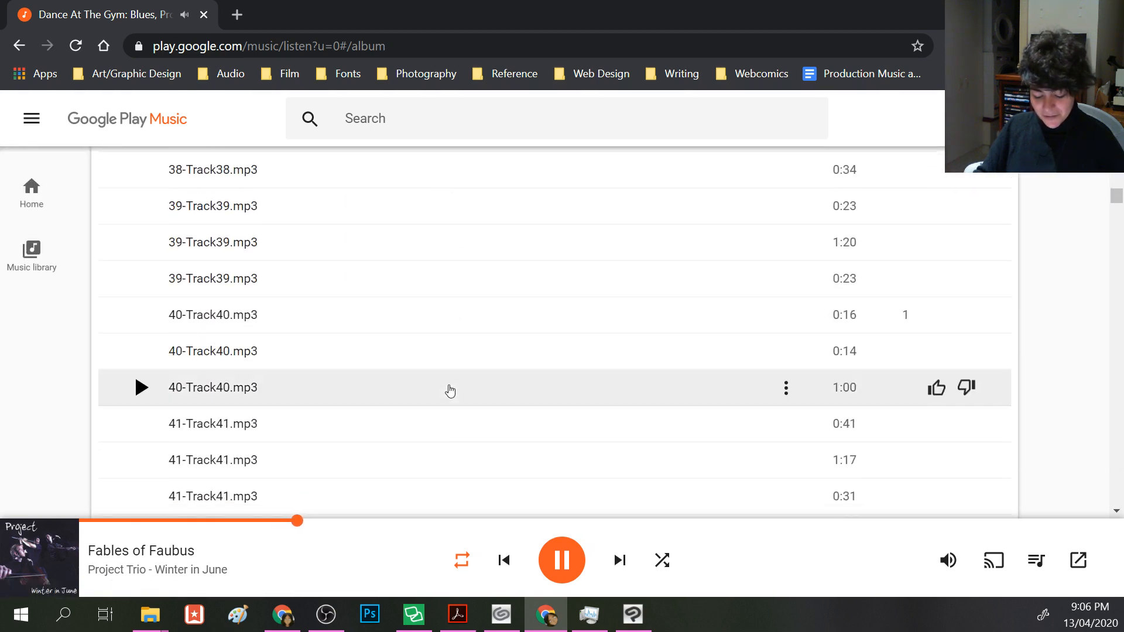
{"action": "scroll", "coordinate": [449, 390], "scroll_direction": "down", "scroll_amount": 6}
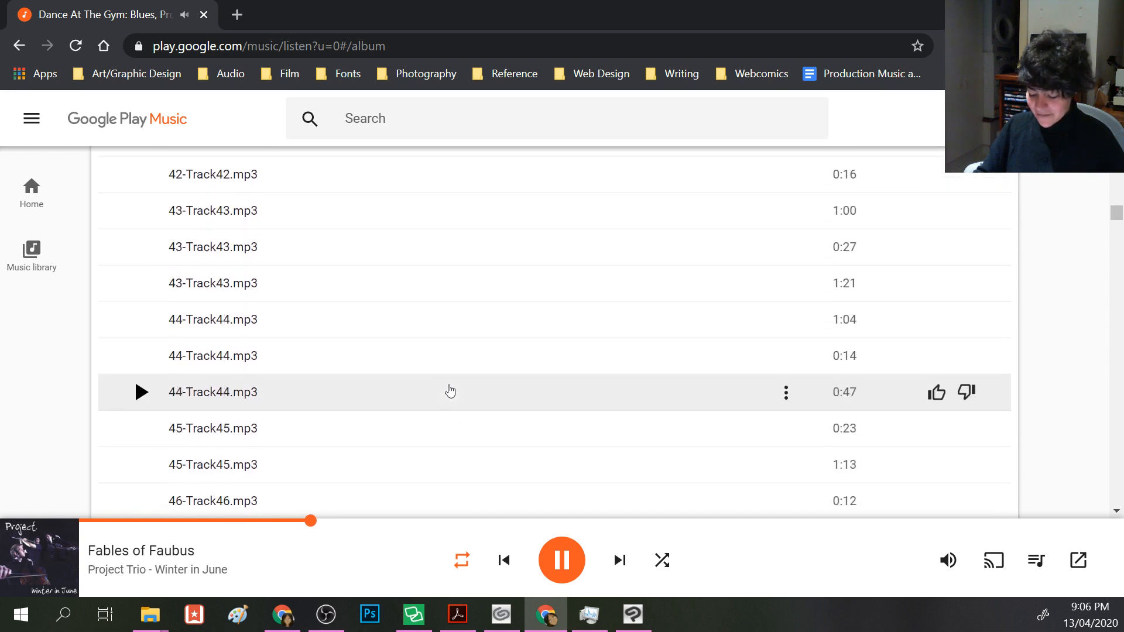
{"action": "scroll", "coordinate": [450, 390], "scroll_direction": "down", "scroll_amount": 2}
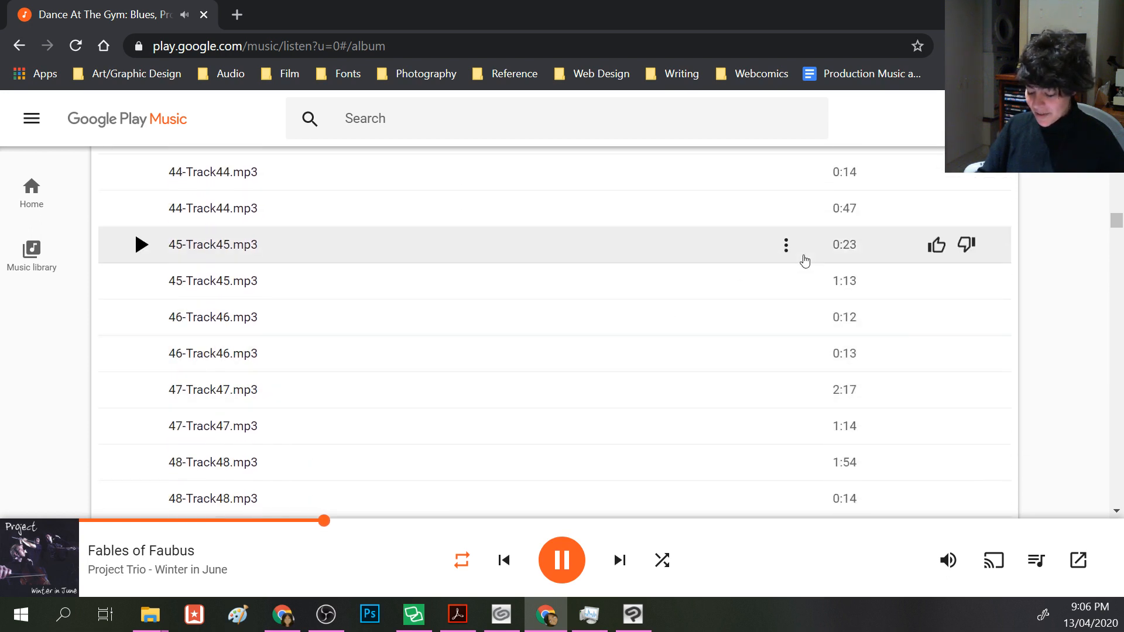
{"action": "scroll", "coordinate": [403, 329], "scroll_direction": "down", "scroll_amount": 13}
{"action": "scroll", "coordinate": [403, 329], "scroll_direction": "down", "scroll_amount": 15}
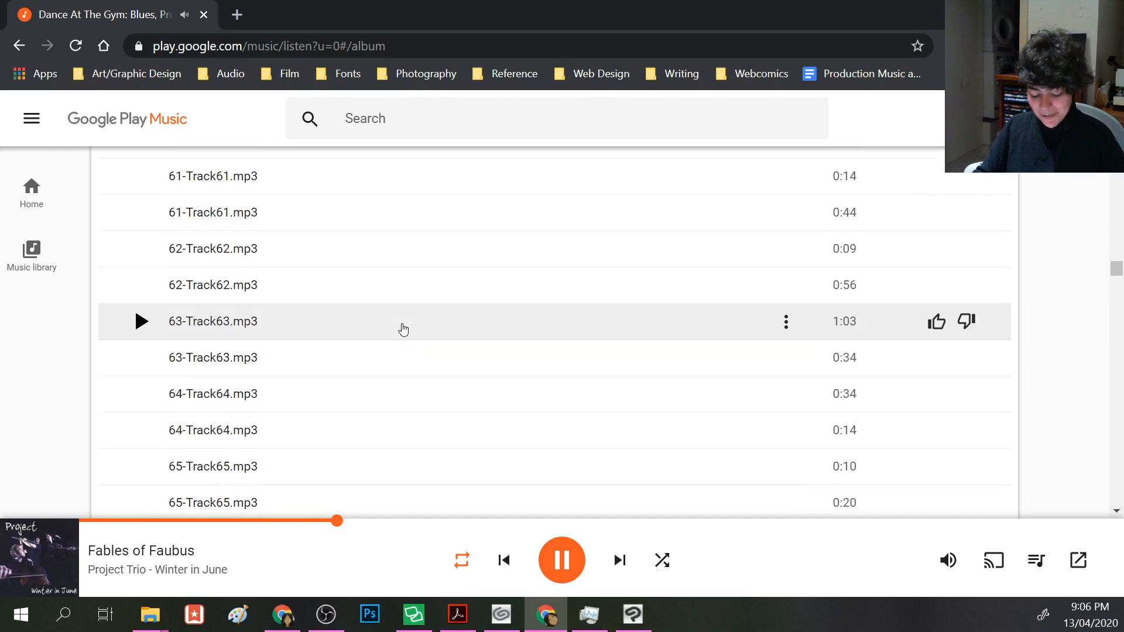
{"action": "scroll", "coordinate": [402, 329], "scroll_direction": "up", "scroll_amount": 5}
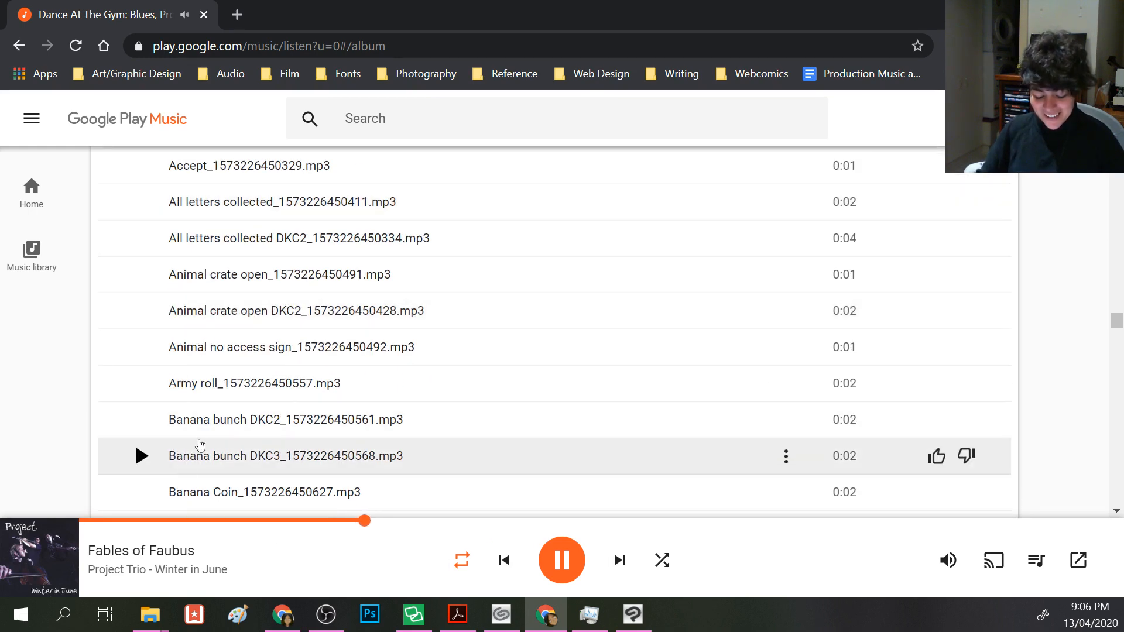
{"action": "scroll", "coordinate": [205, 433], "scroll_direction": "down", "scroll_amount": 2}
{"action": "scroll", "coordinate": [206, 436], "scroll_direction": "down", "scroll_amount": 5}
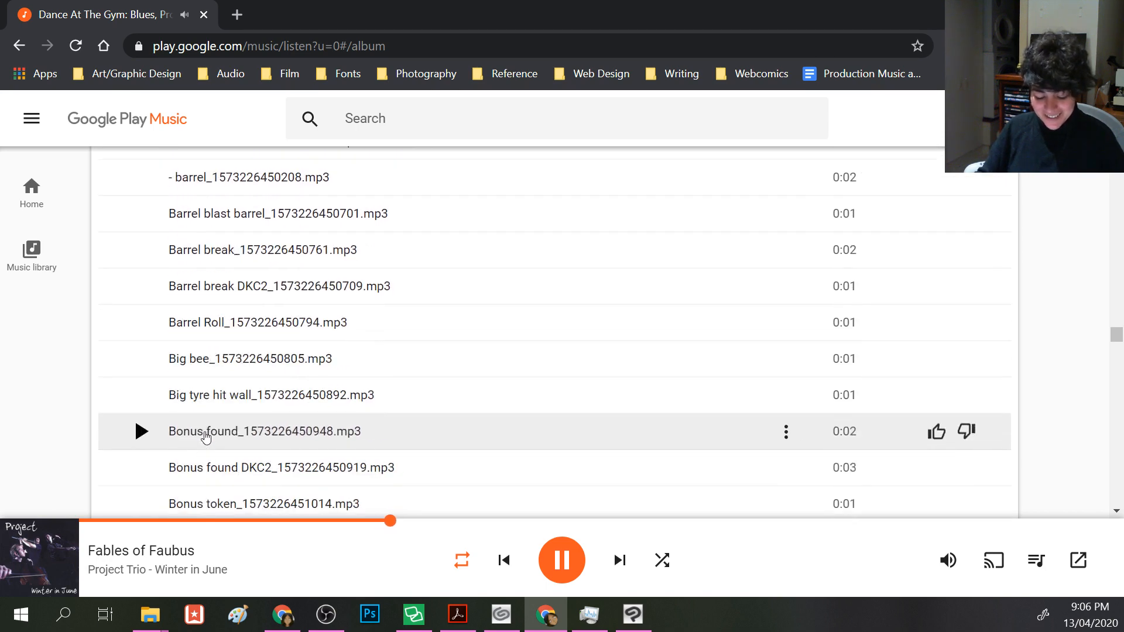
{"action": "scroll", "coordinate": [205, 436], "scroll_direction": "down", "scroll_amount": 15}
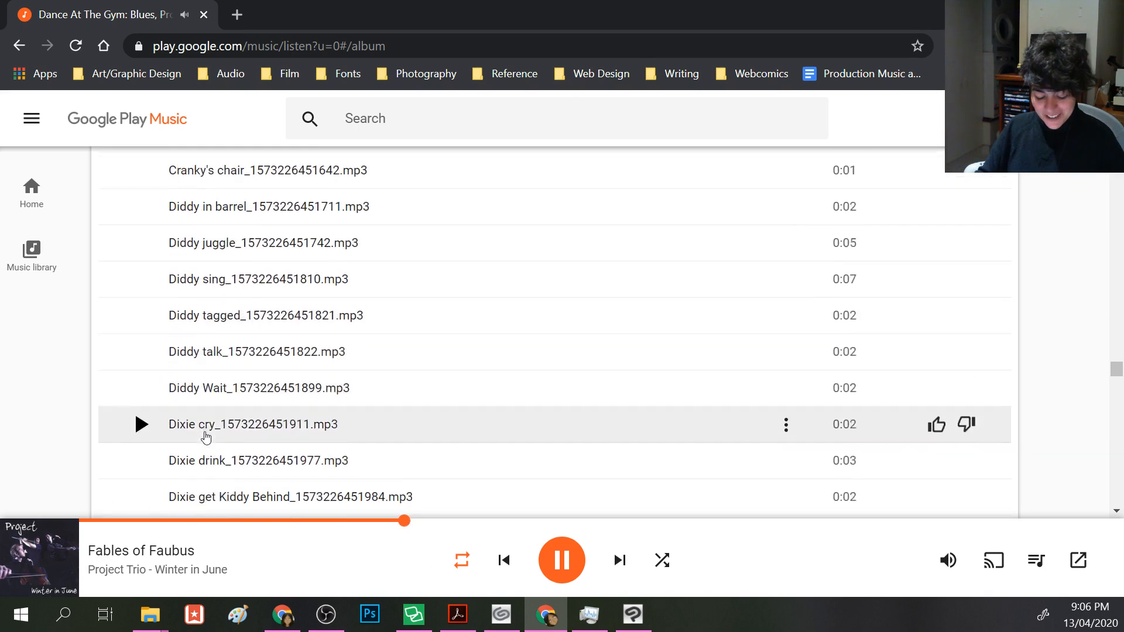
{"action": "scroll", "coordinate": [205, 436], "scroll_direction": "down", "scroll_amount": 3}
{"action": "scroll", "coordinate": [205, 436], "scroll_direction": "down", "scroll_amount": 20}
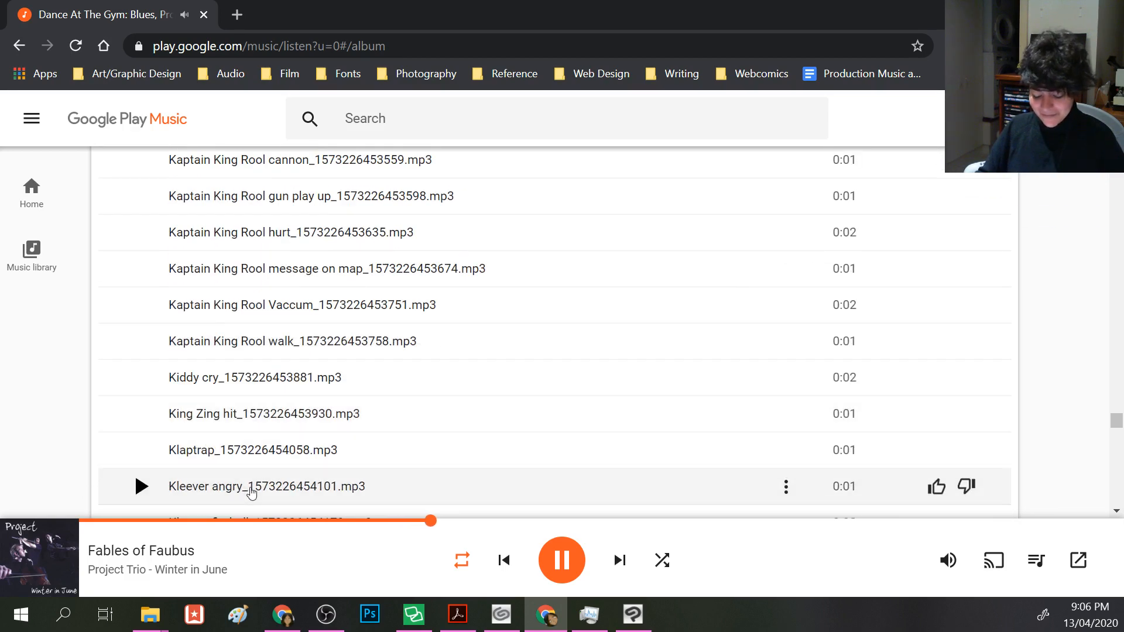
{"action": "left_click", "coordinate": [141, 486]}
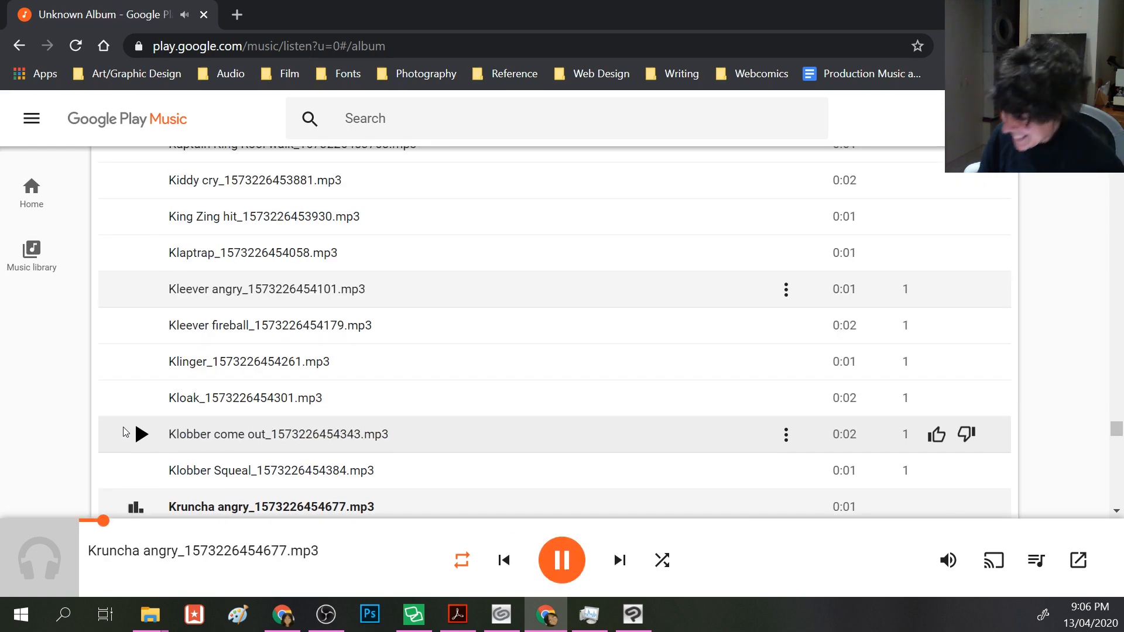
- Browse the recent activity in Google Play Music for another album
{"action": "left_click", "coordinate": [140, 130]}
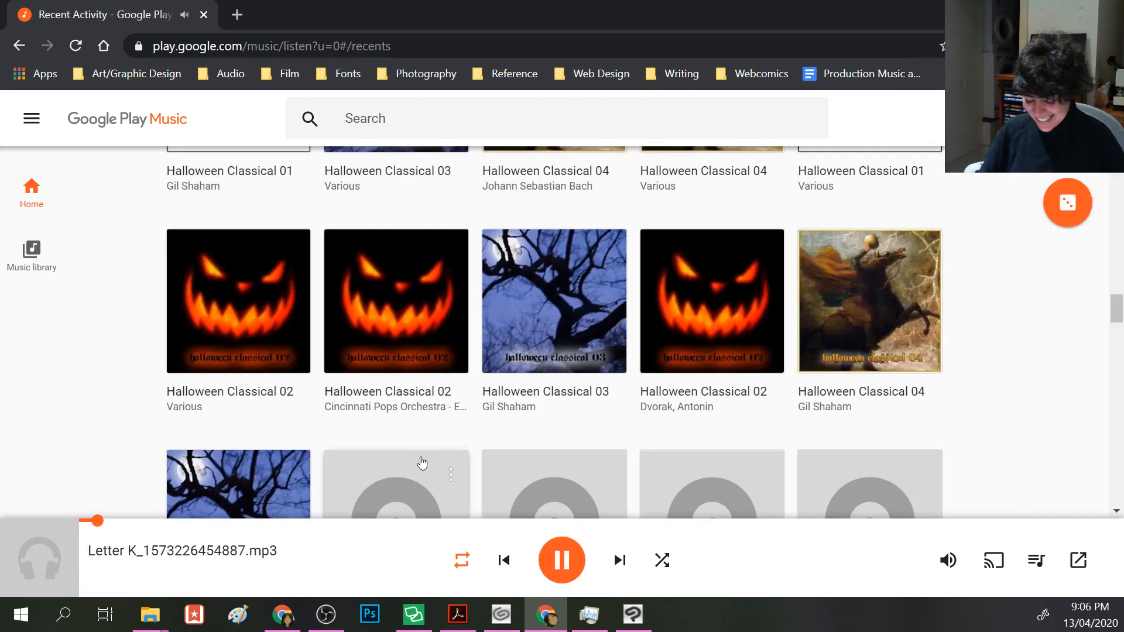
{"action": "scroll", "coordinate": [421, 463], "scroll_direction": "down", "scroll_amount": 7}
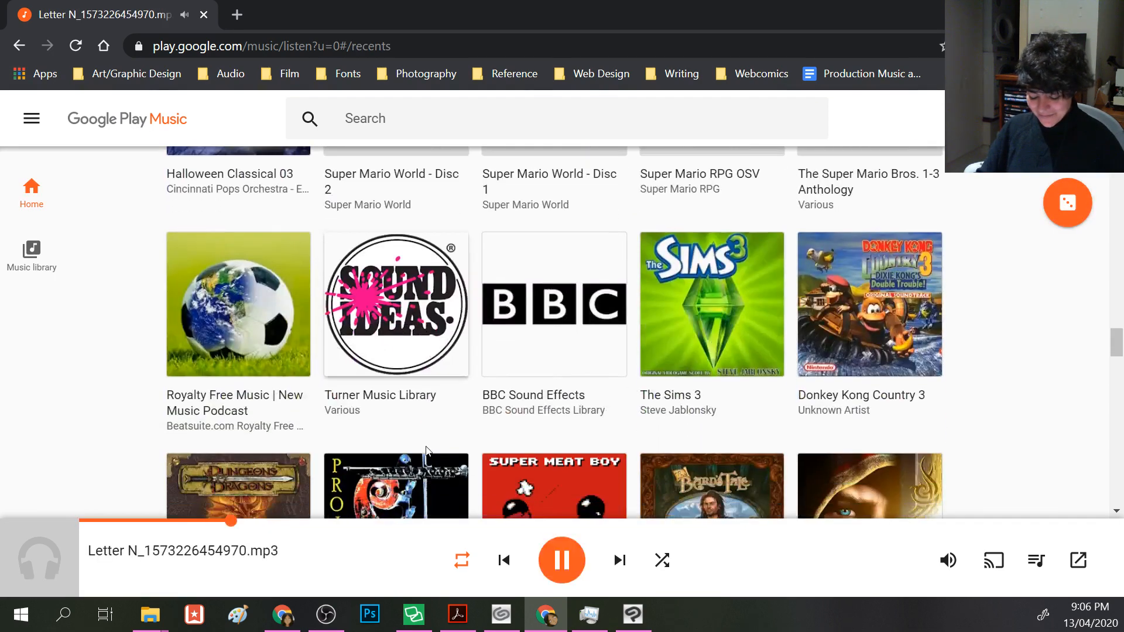
{"action": "scroll", "coordinate": [369, 403], "scroll_direction": "down", "scroll_amount": 2}
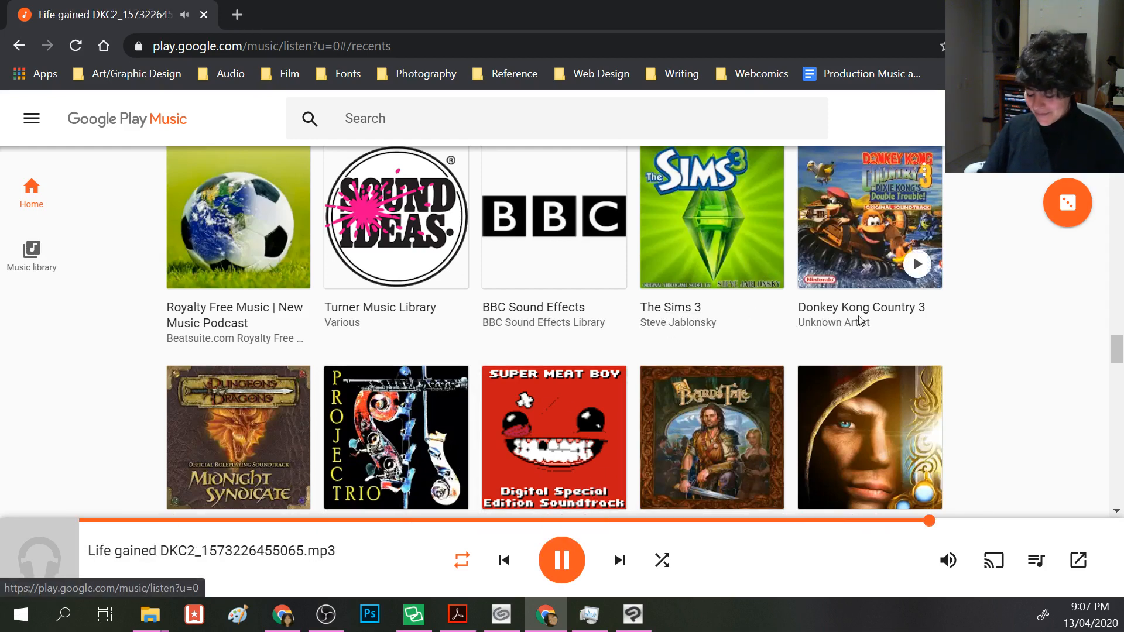
- Switch back to Clip Studio Paint, select the Sketch layer, and narrow the page overview to widen the canvas area
{"action": "left_click", "coordinate": [635, 625]}
{"action": "scroll", "coordinate": [1078, 535], "scroll_direction": "down", "scroll_amount": 10}
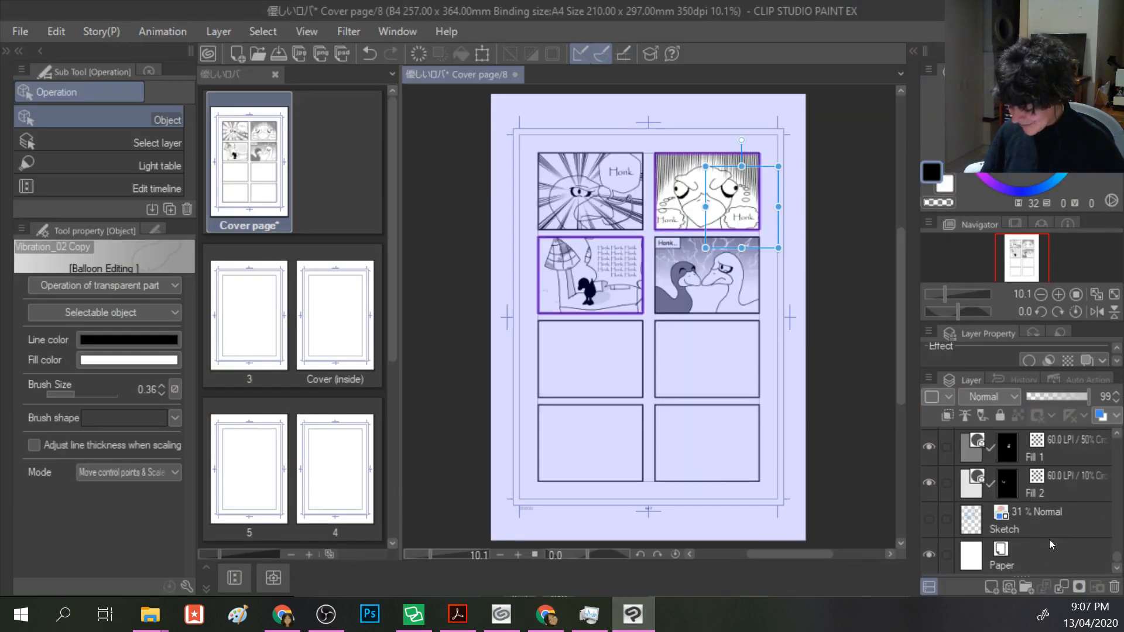
{"action": "left_click", "coordinate": [1013, 521]}
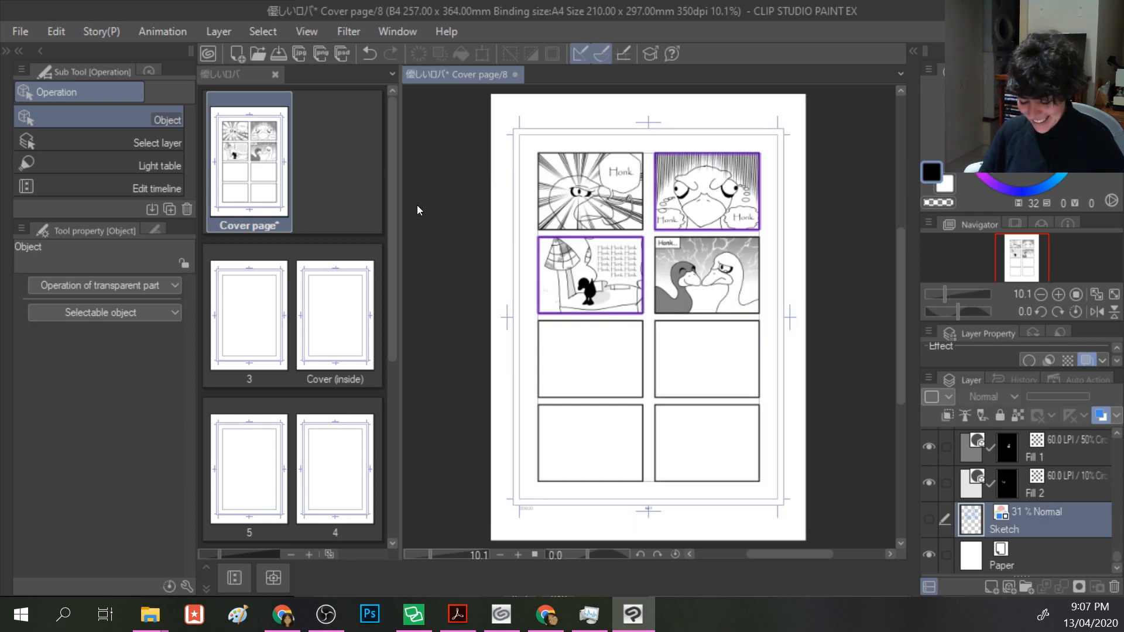
{"action": "left_click_drag", "start_coordinate": [399, 202], "coordinate": [309, 204]}
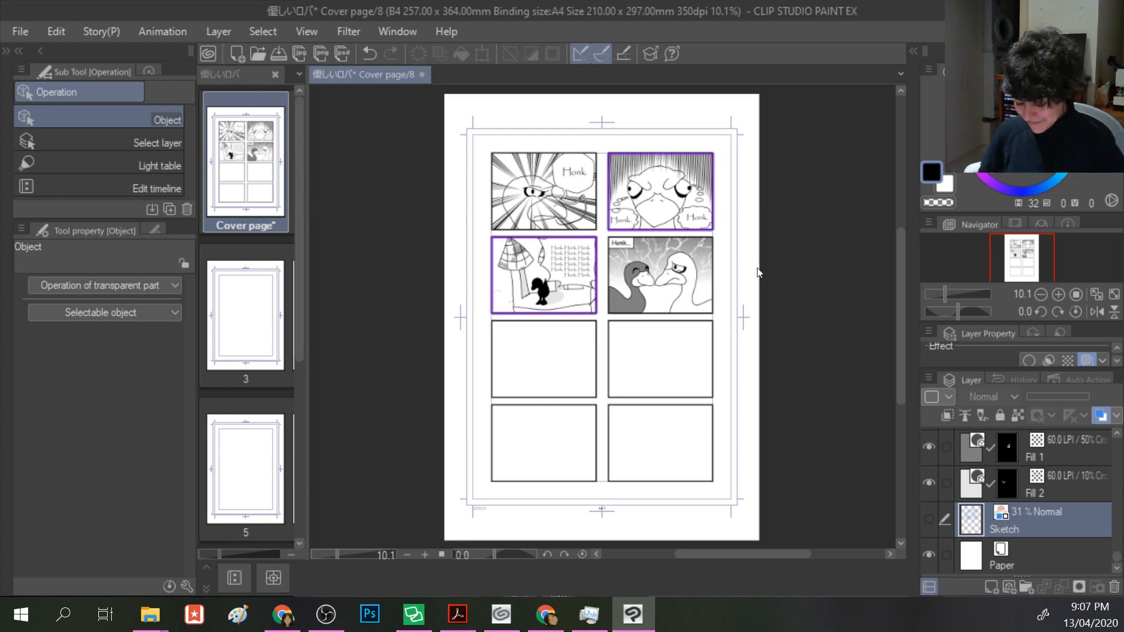
- Examine the four drawn panels of the cover page up close and zoomed out, checking the browser's music player in between
{"action": "scroll", "coordinate": [791, 241], "scroll_direction": "up", "scroll_amount": 2}
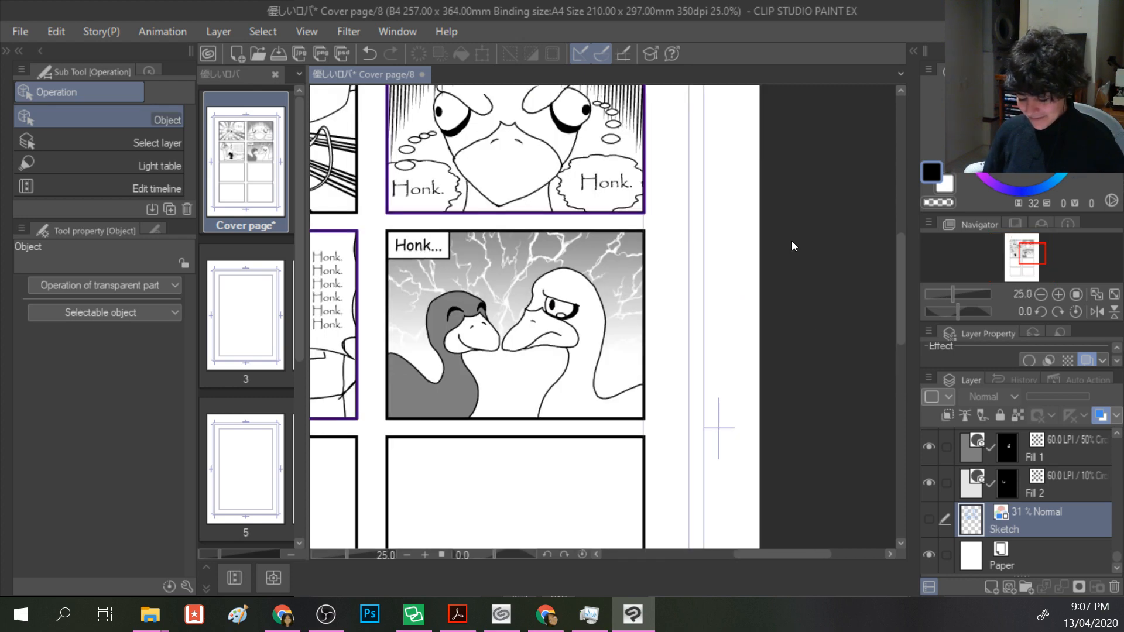
{"action": "left_click_drag", "start_coordinate": [788, 557], "coordinate": [752, 556]}
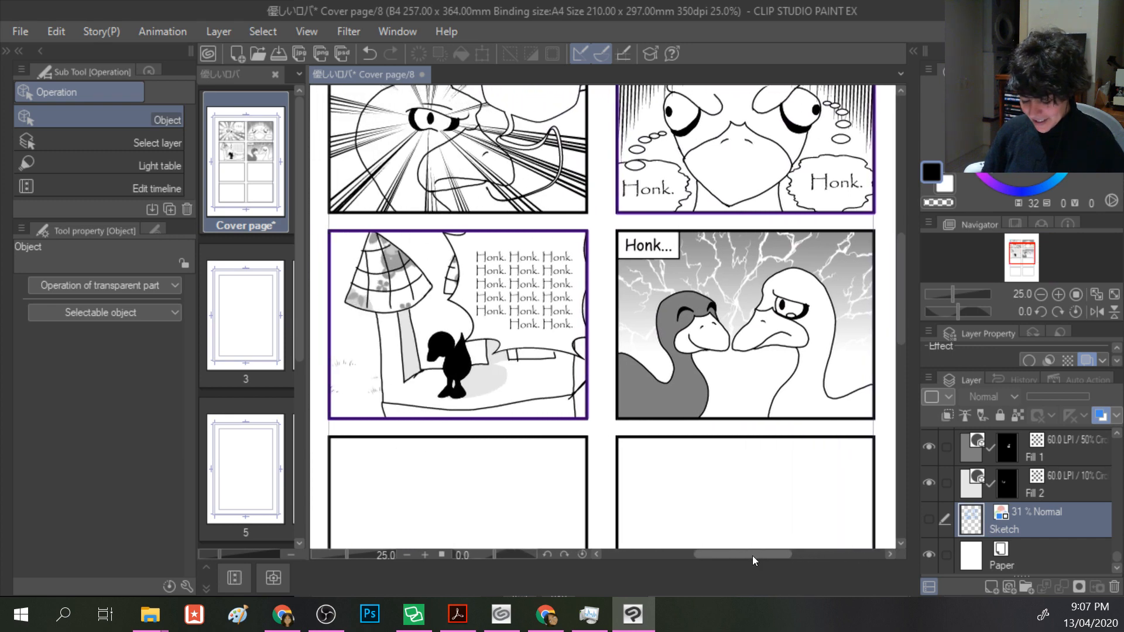
{"action": "left_click", "coordinate": [547, 618]}
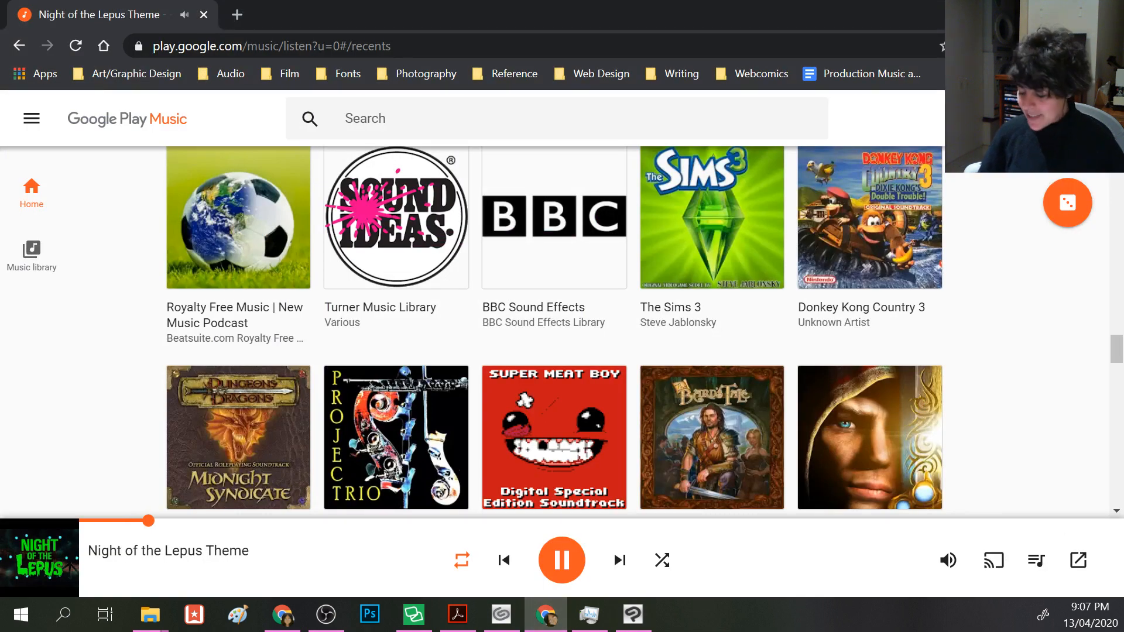
{"action": "key", "text": "alt+Tab"}
{"action": "left_click_drag", "start_coordinate": [896, 305], "coordinate": [898, 283]}
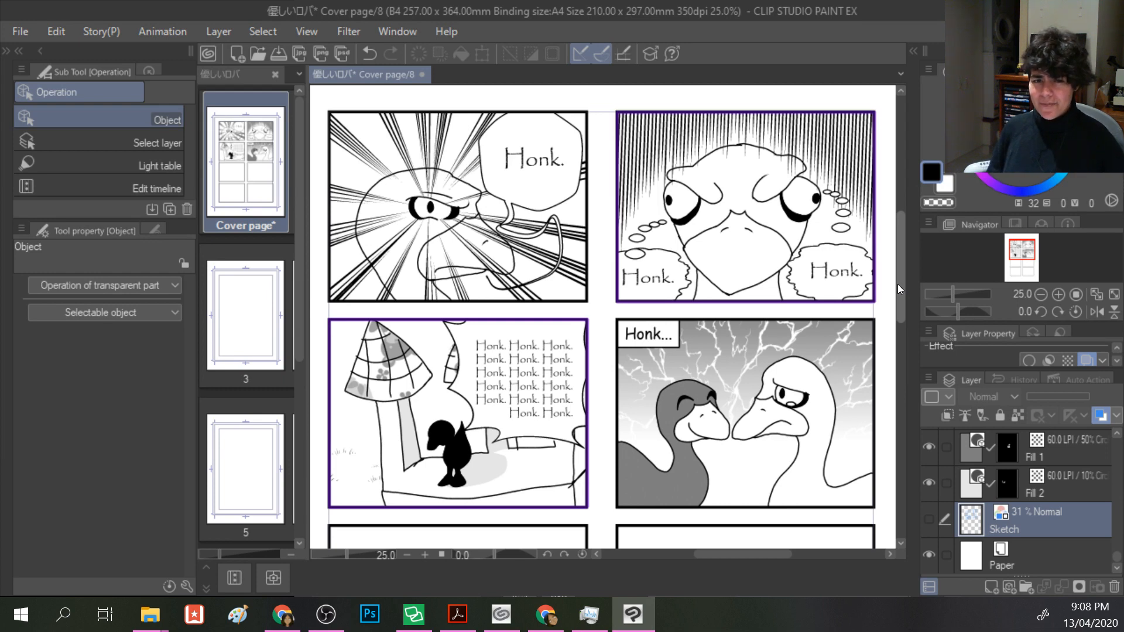
{"action": "left_click_drag", "start_coordinate": [898, 283], "coordinate": [569, 160]}
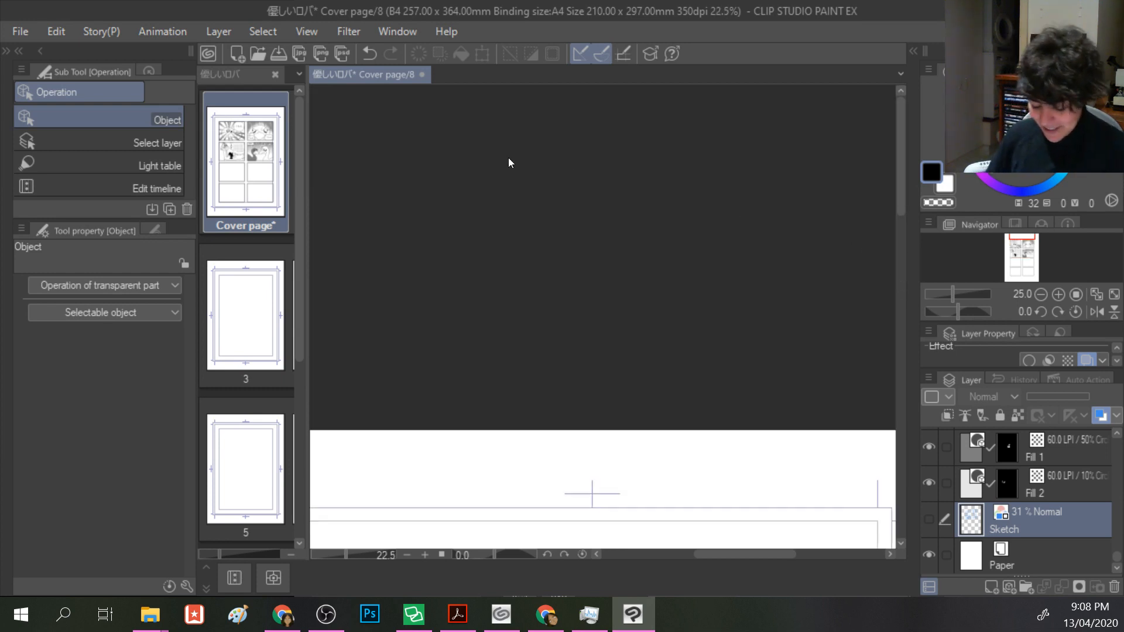
{"action": "key", "text": "ctrl+minus"}
{"action": "left_click_drag", "start_coordinate": [901, 188], "coordinate": [891, 297]}
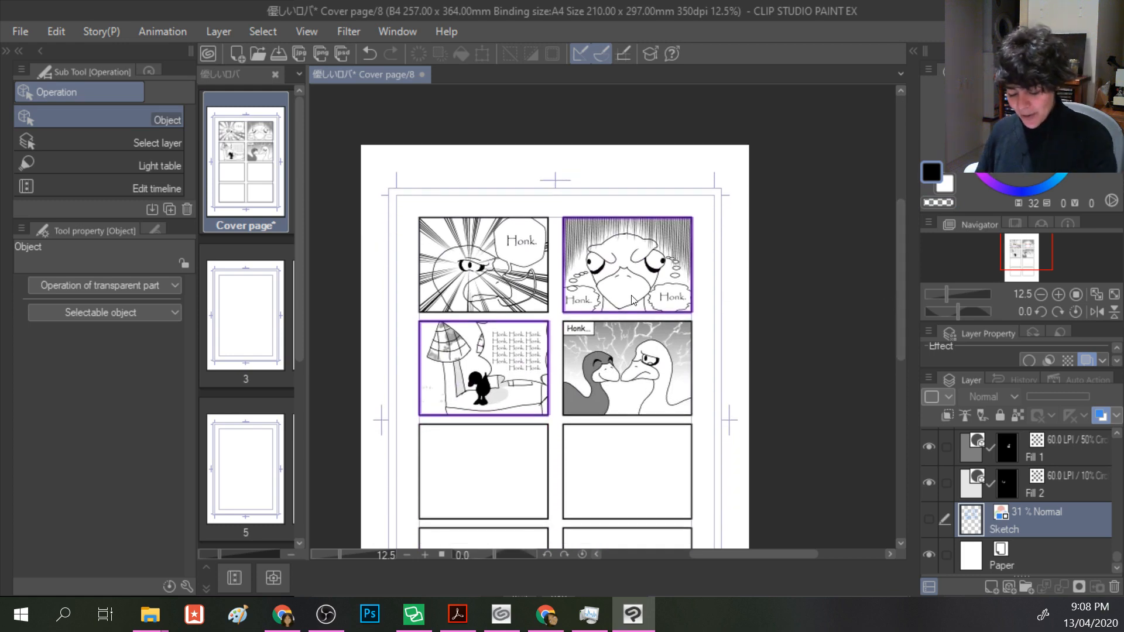
{"action": "scroll", "coordinate": [632, 300], "scroll_direction": "up", "scroll_amount": 3}
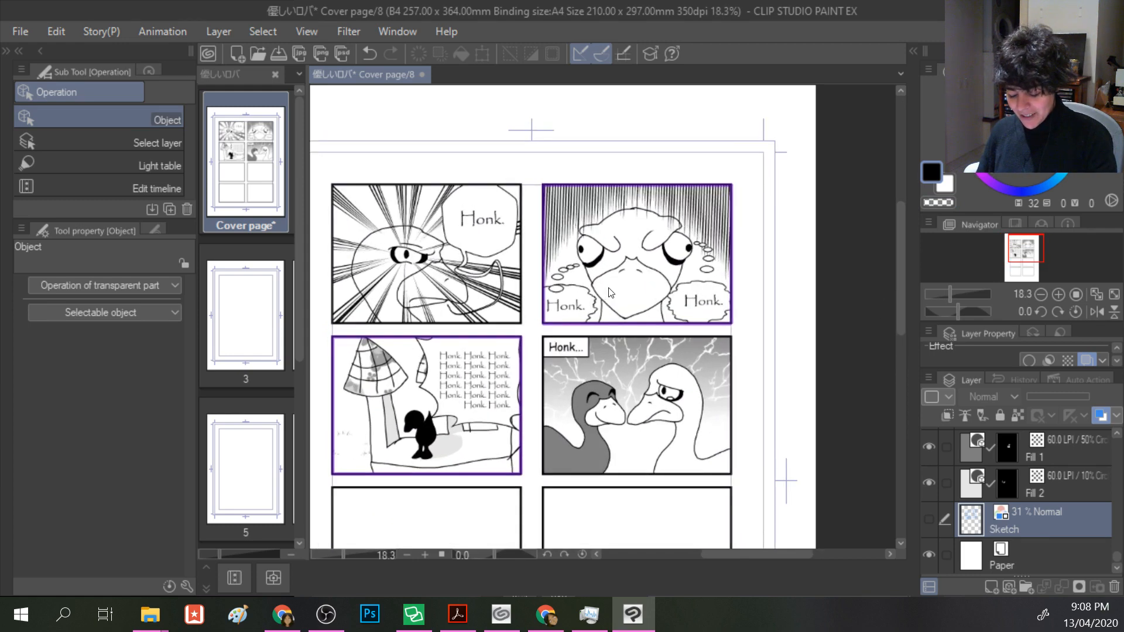
{"action": "left_click_drag", "start_coordinate": [741, 549], "coordinate": [730, 550]}
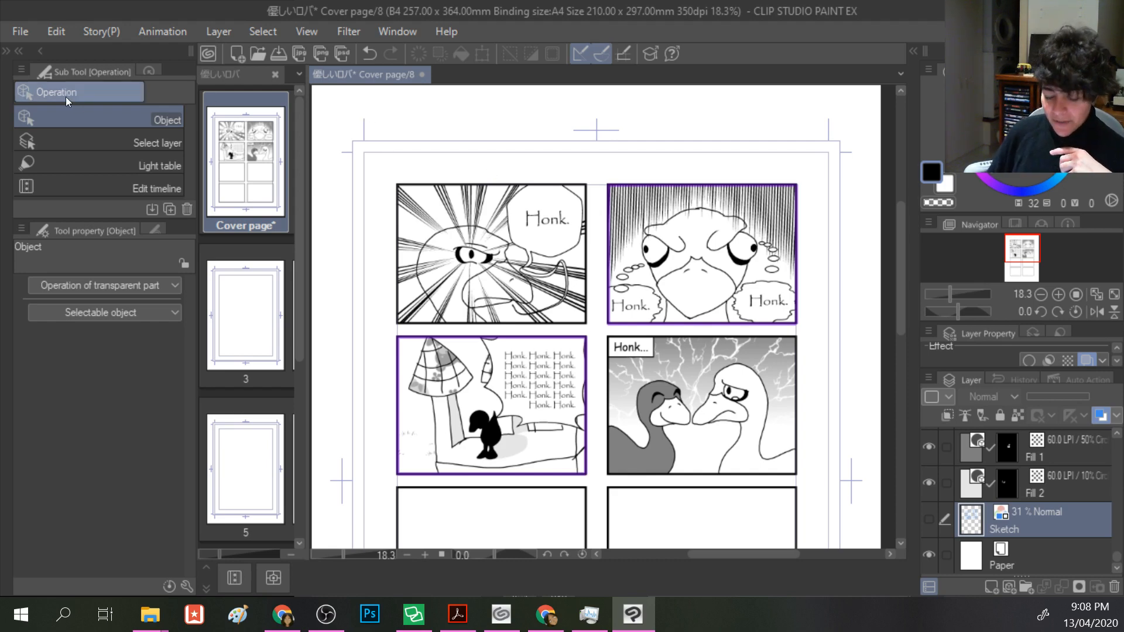
{"action": "left_click", "coordinate": [21, 32]}
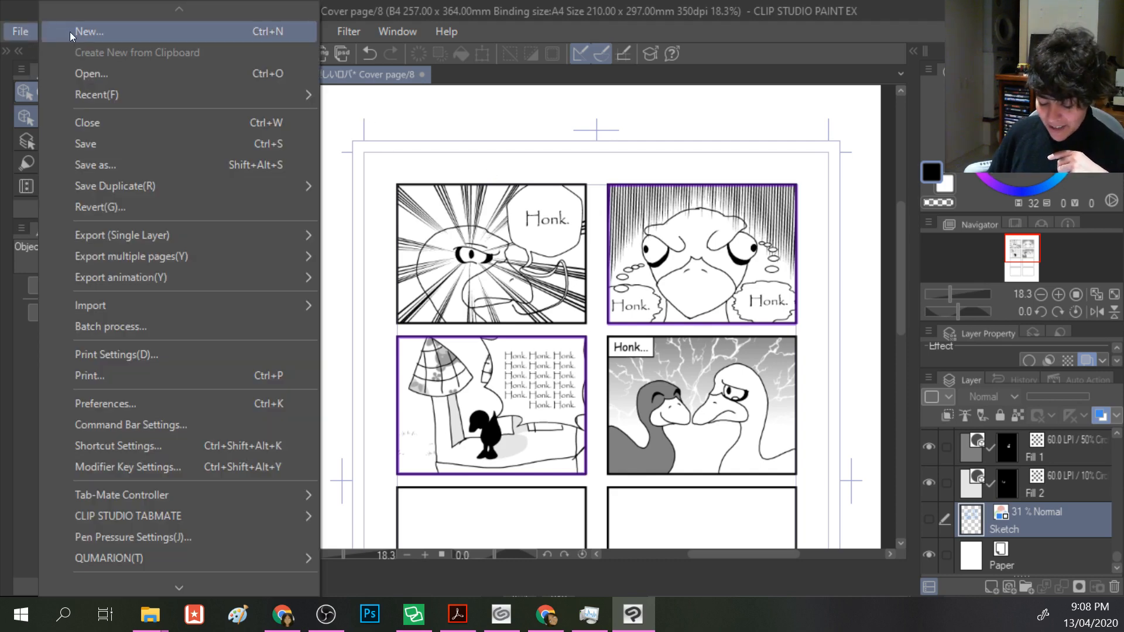
{"action": "left_click", "coordinate": [468, 15]}
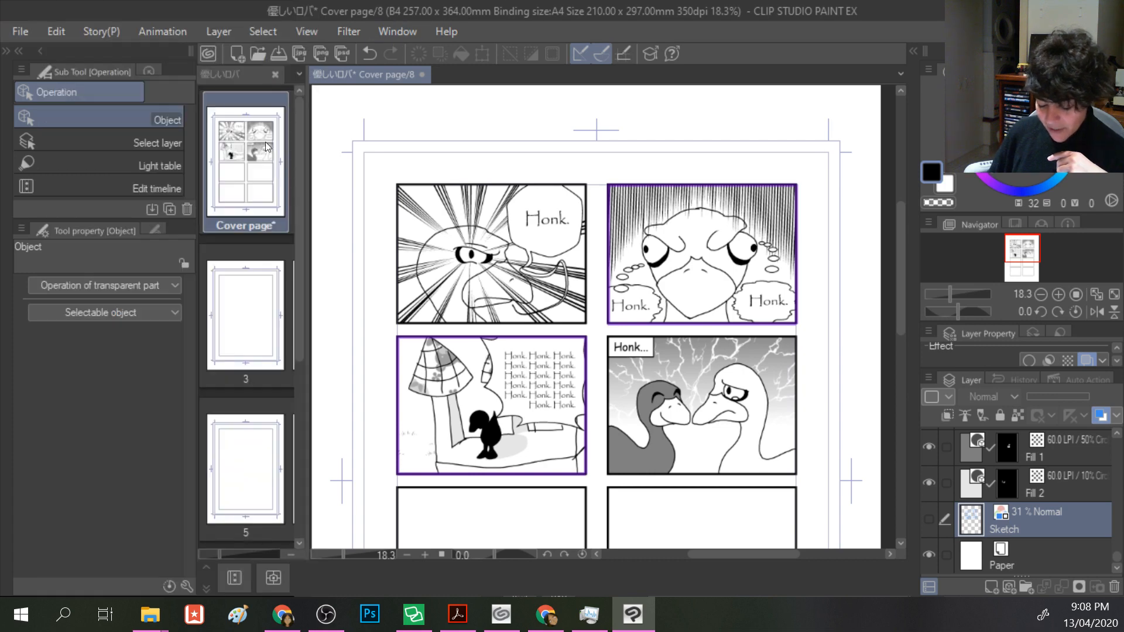
- Open blank page 3 of the project and display the Illustration image materials in a widened material library
{"action": "double_click", "coordinate": [246, 317]}
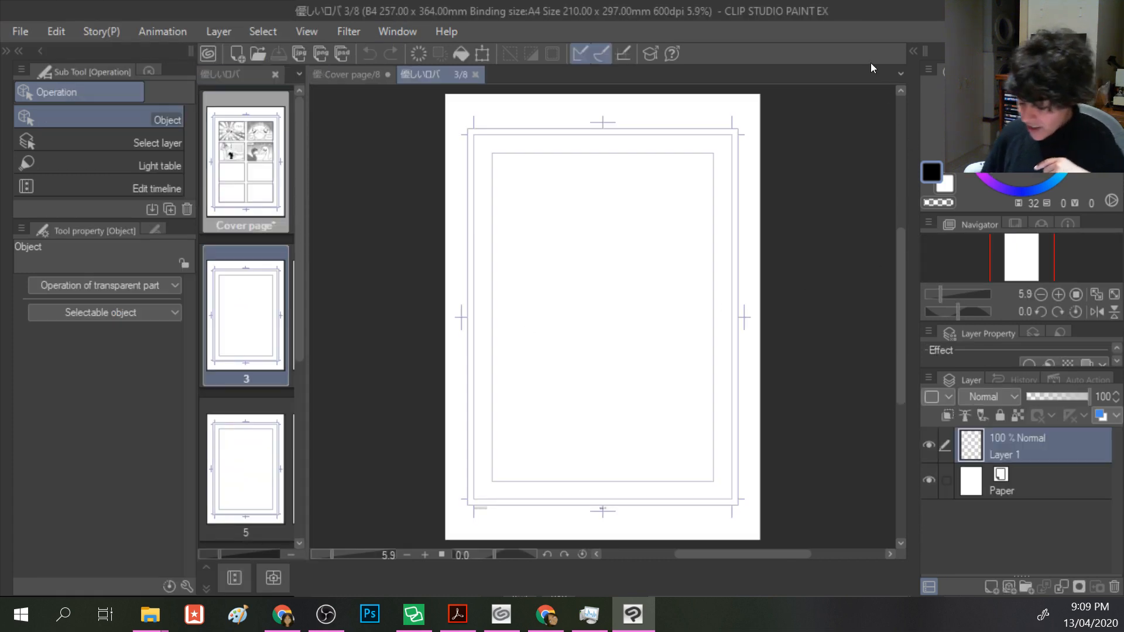
{"action": "left_click", "coordinate": [913, 51]}
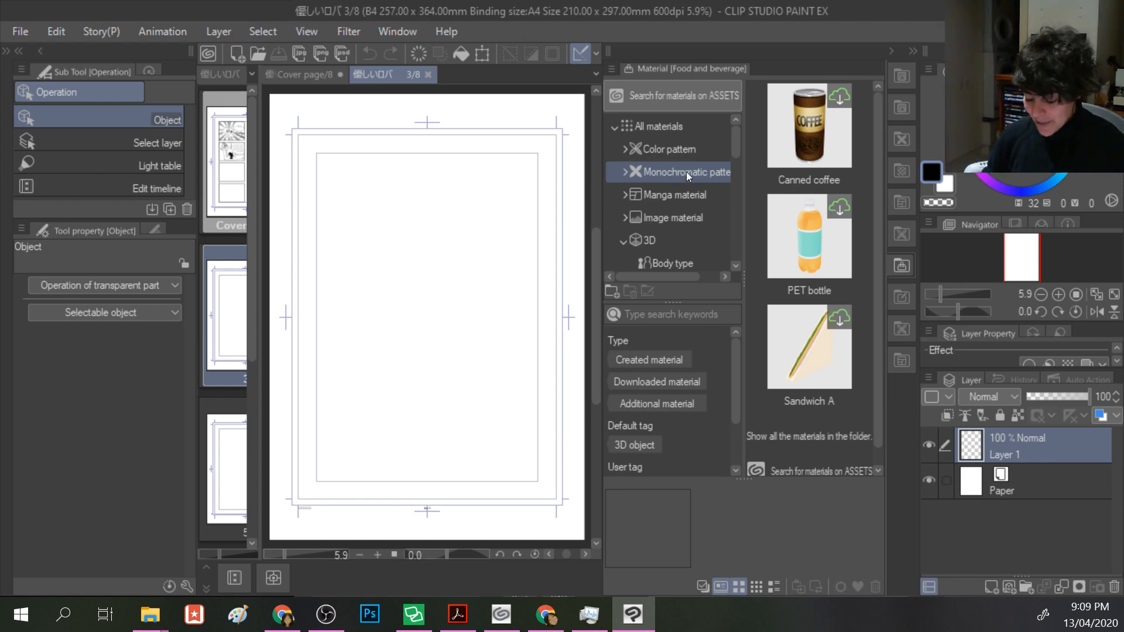
{"action": "left_click", "coordinate": [679, 153]}
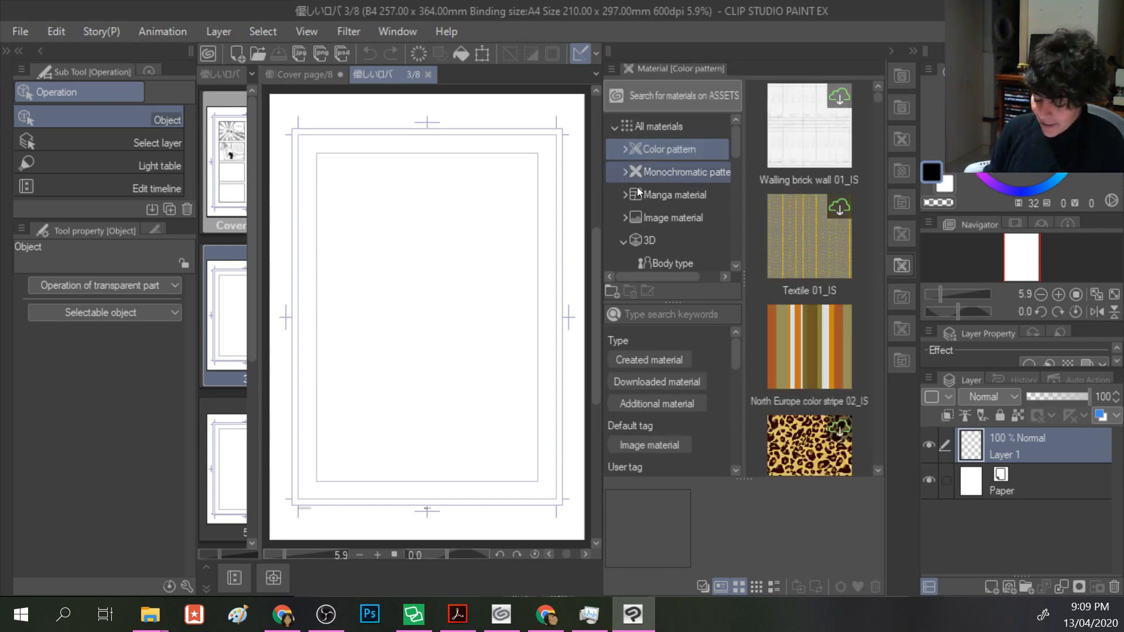
{"action": "left_click", "coordinate": [628, 216]}
{"action": "left_click", "coordinate": [653, 212]}
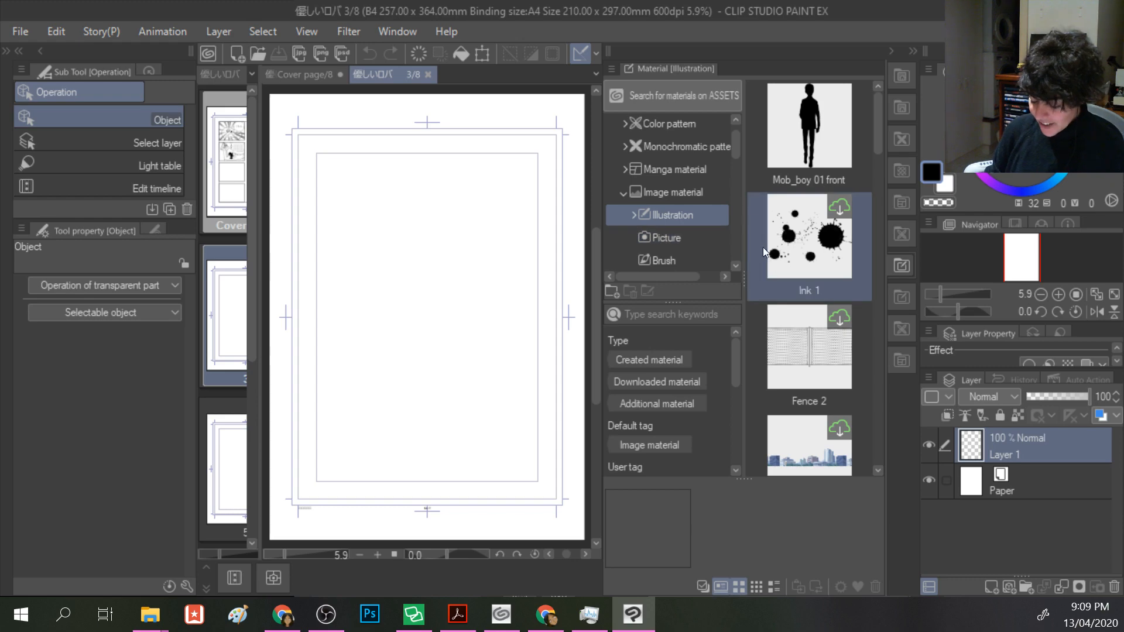
{"action": "scroll", "coordinate": [761, 246], "scroll_direction": "down", "scroll_amount": 2}
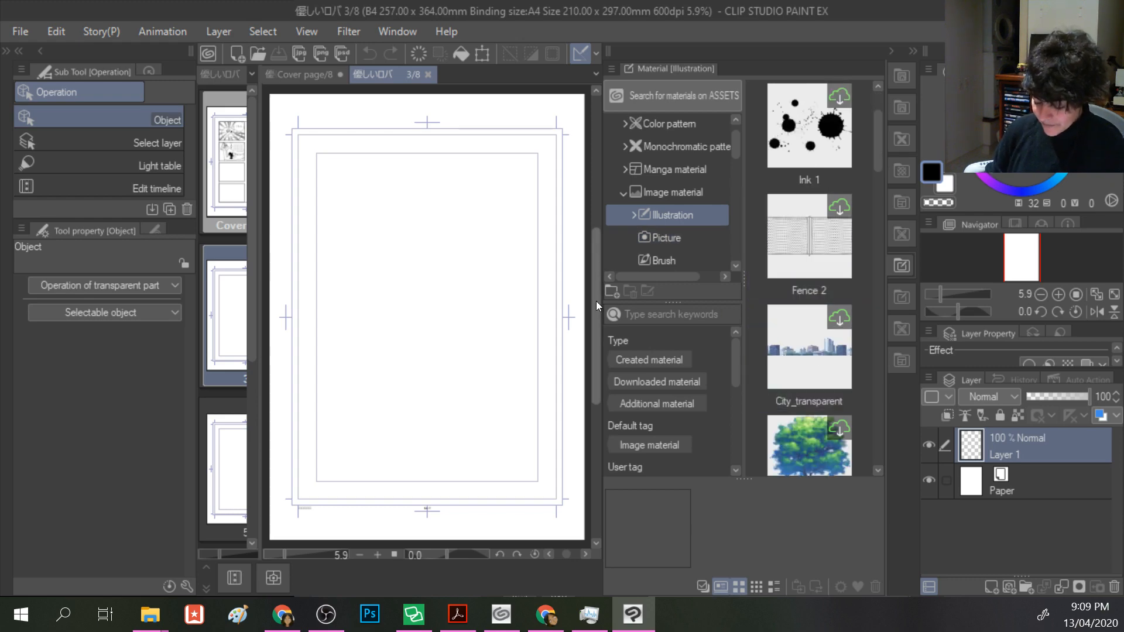
{"action": "left_click_drag", "start_coordinate": [599, 300], "coordinate": [534, 299]}
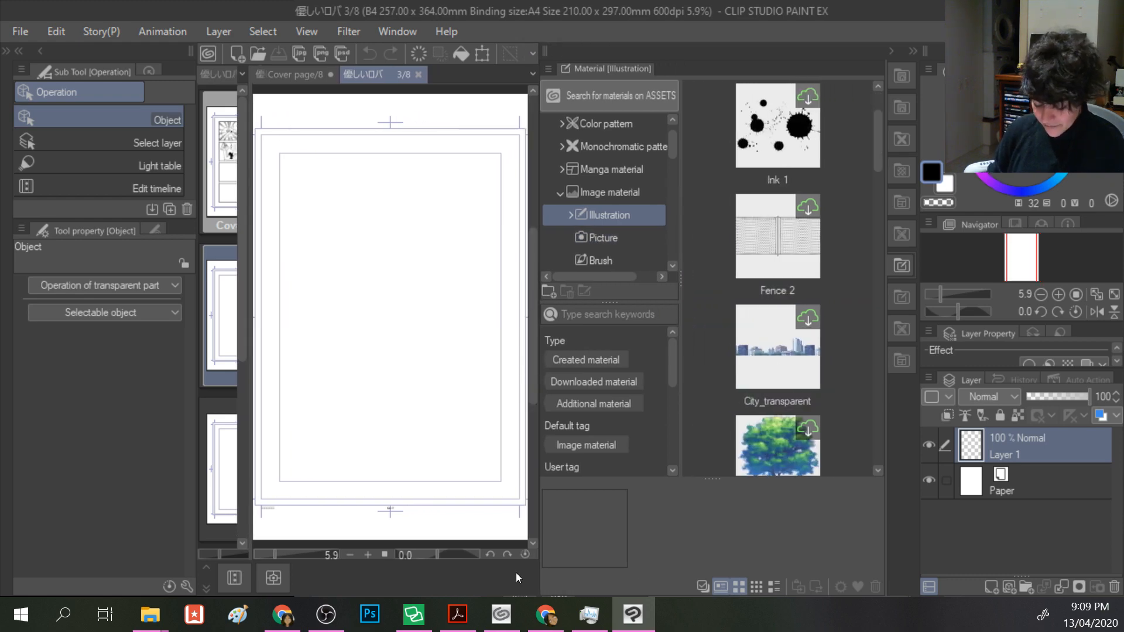
- Place the Trees illustration material on page 3
{"action": "scroll", "coordinate": [738, 363], "scroll_direction": "down", "scroll_amount": 2}
{"action": "left_click_drag", "start_coordinate": [771, 354], "coordinate": [436, 256]}
{"action": "left_click", "coordinate": [598, 243]}
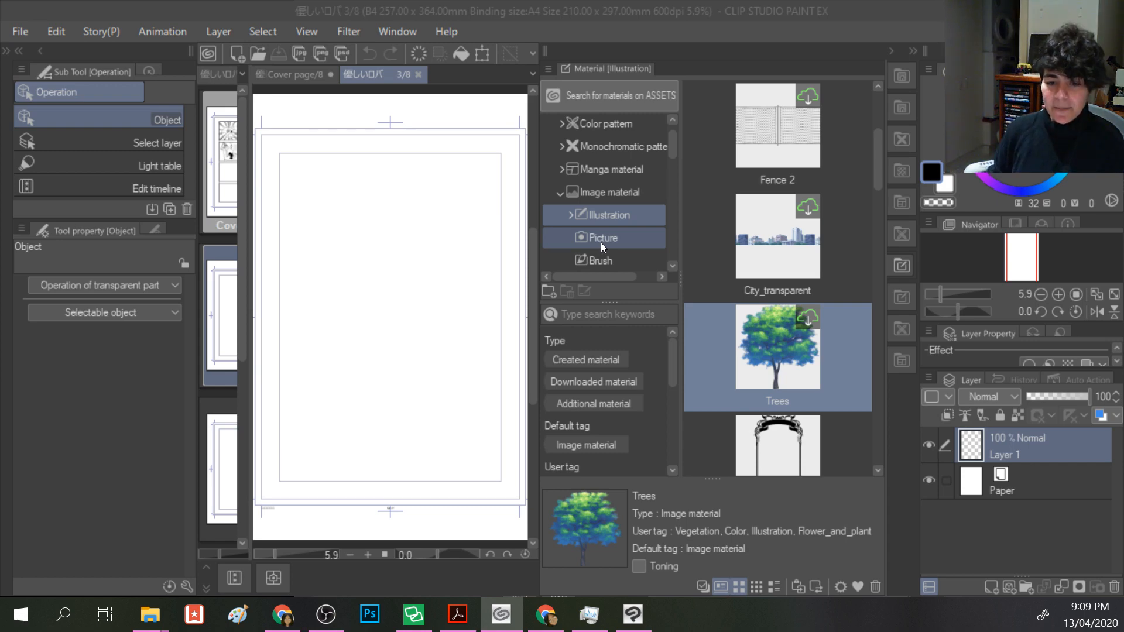
{"action": "left_click_drag", "start_coordinate": [774, 355], "coordinate": [464, 319]}
{"action": "left_click_drag", "start_coordinate": [784, 376], "coordinate": [414, 246]}
{"action": "left_click_drag", "start_coordinate": [775, 336], "coordinate": [485, 300]}
- Scale the tree image down to 114 % and position it in the upper middle of the page
{"action": "left_click_drag", "start_coordinate": [311, 131], "coordinate": [426, 251]}
{"action": "left_click_drag", "start_coordinate": [495, 317], "coordinate": [381, 359]}
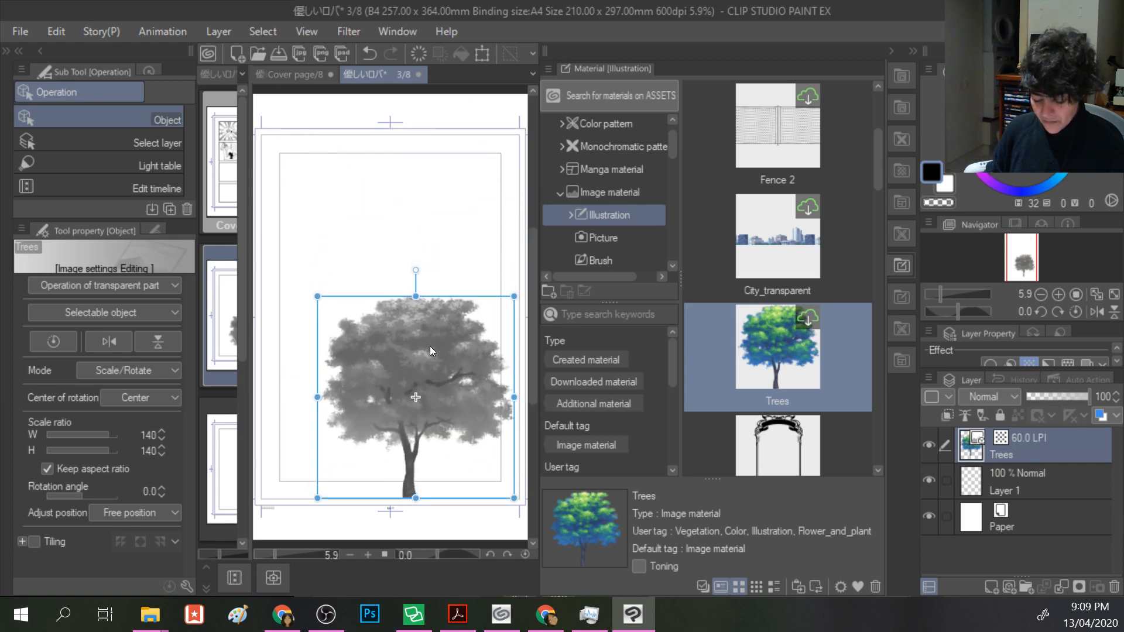
{"action": "left_click_drag", "start_coordinate": [514, 296], "coordinate": [478, 333]}
{"action": "left_click_drag", "start_coordinate": [417, 385], "coordinate": [449, 254]}
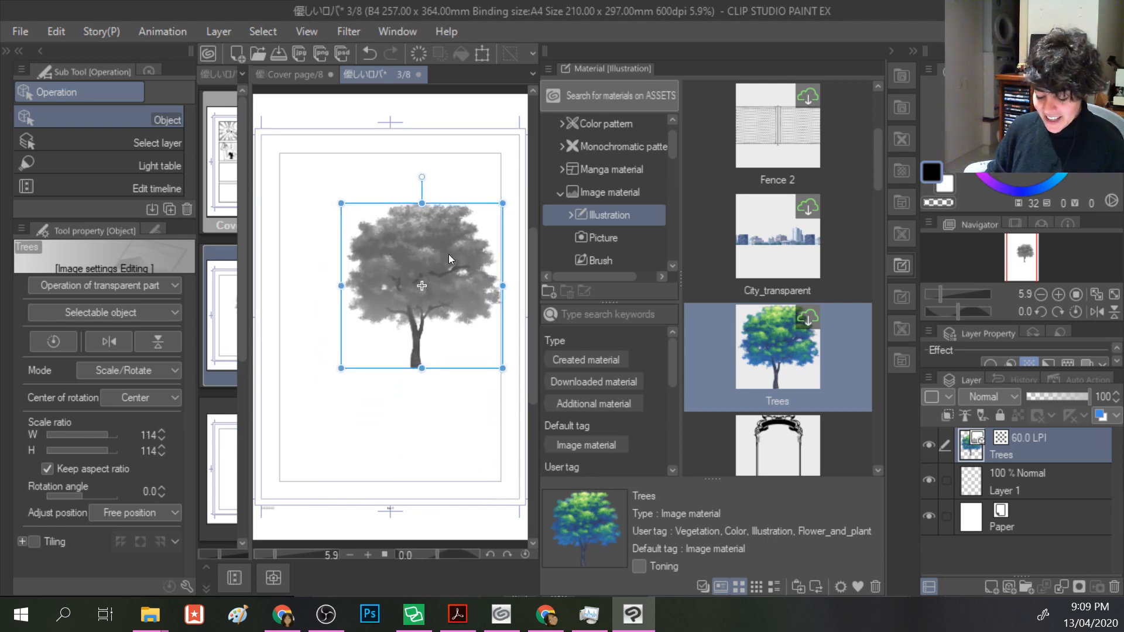
- Browse the remaining Illustration materials through to the end of the list
{"action": "scroll", "coordinate": [783, 400], "scroll_direction": "down", "scroll_amount": 2}
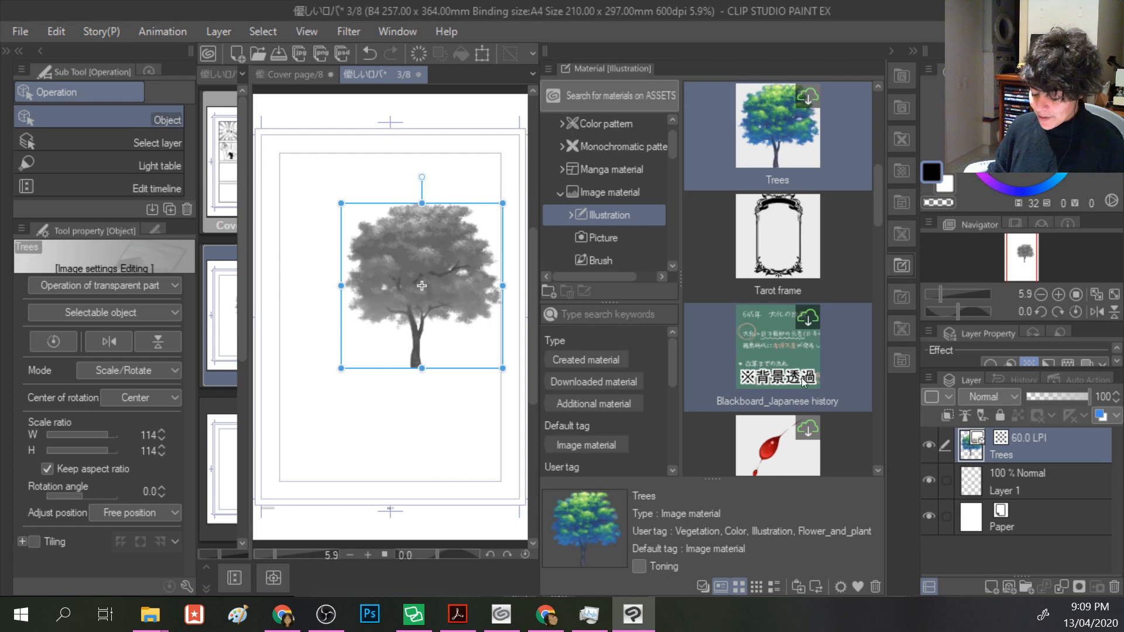
{"action": "scroll", "coordinate": [785, 368], "scroll_direction": "down", "scroll_amount": 1}
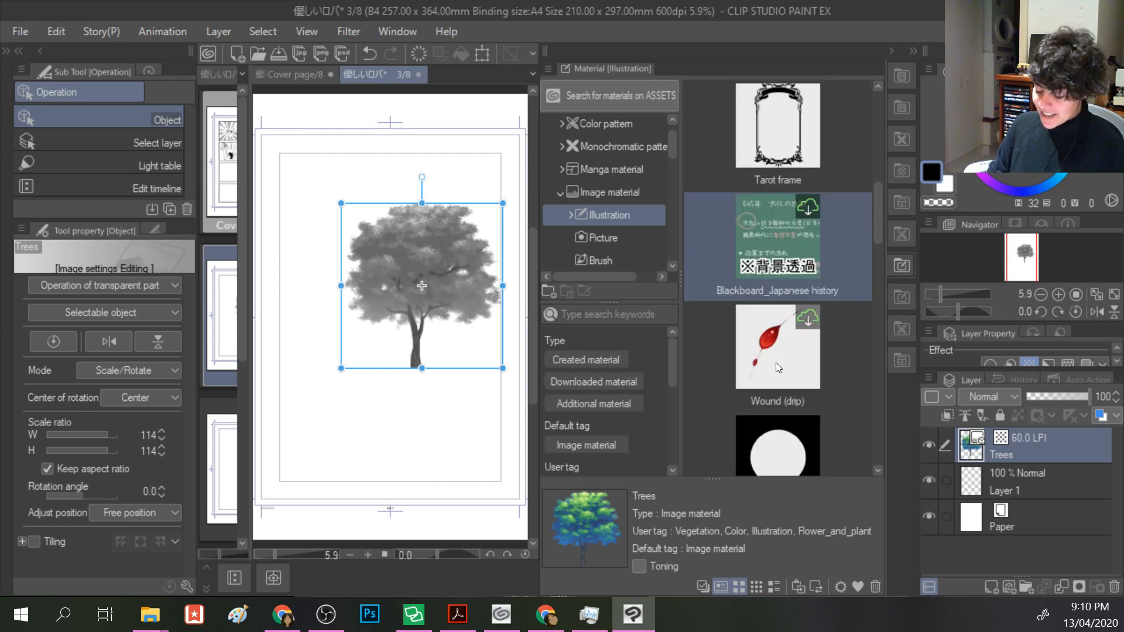
{"action": "scroll", "coordinate": [778, 367], "scroll_direction": "down", "scroll_amount": 1}
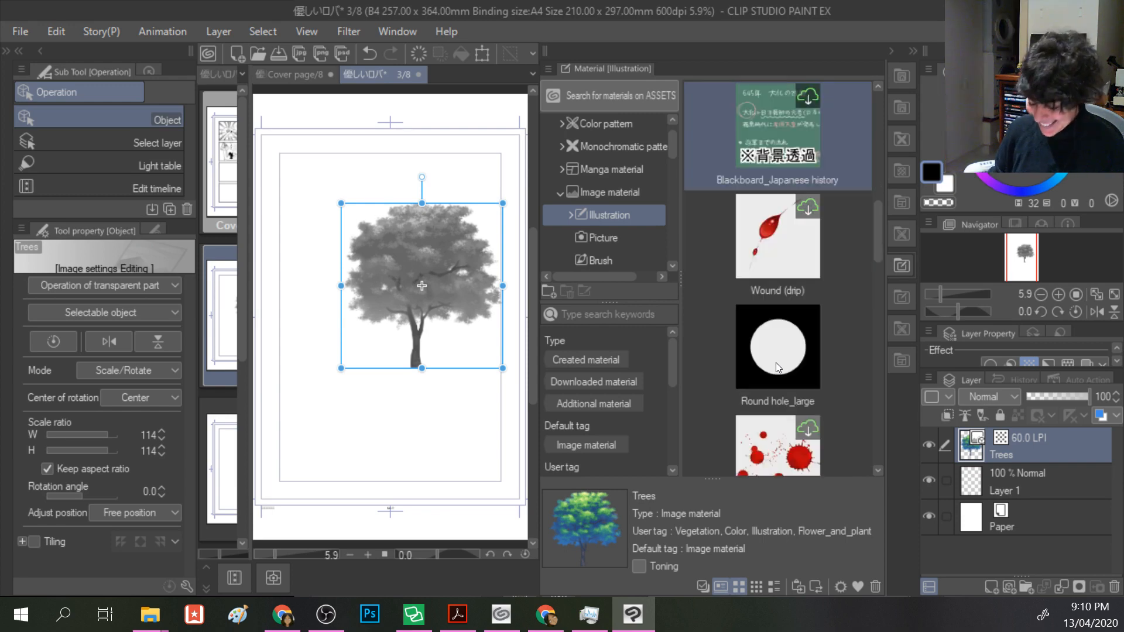
{"action": "scroll", "coordinate": [777, 367], "scroll_direction": "down", "scroll_amount": 3}
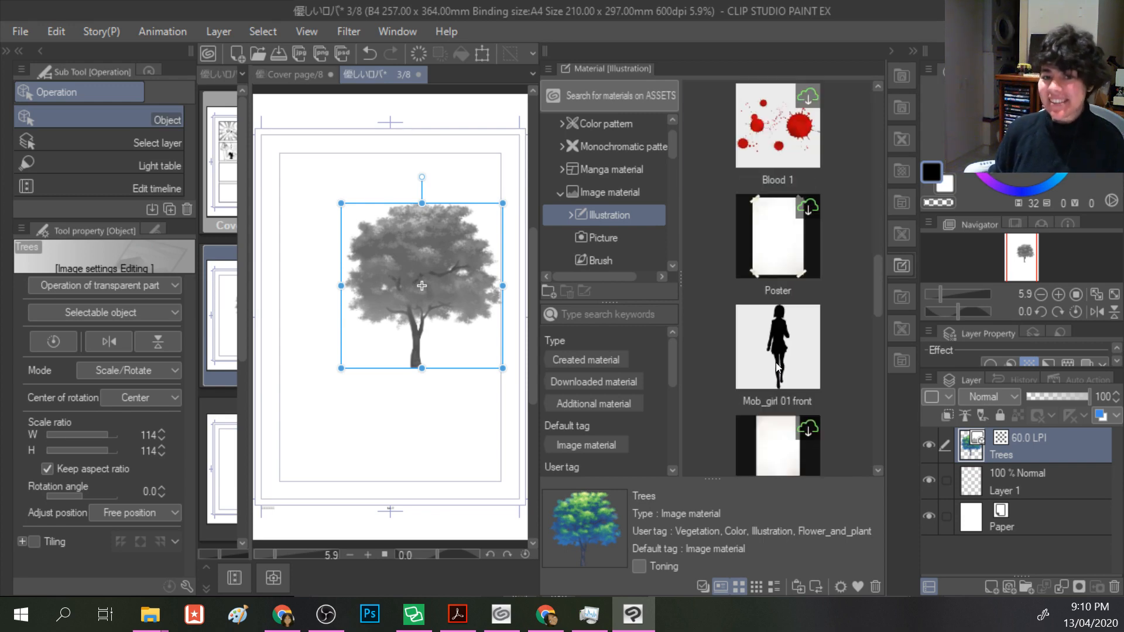
{"action": "scroll", "coordinate": [778, 367], "scroll_direction": "down", "scroll_amount": 3}
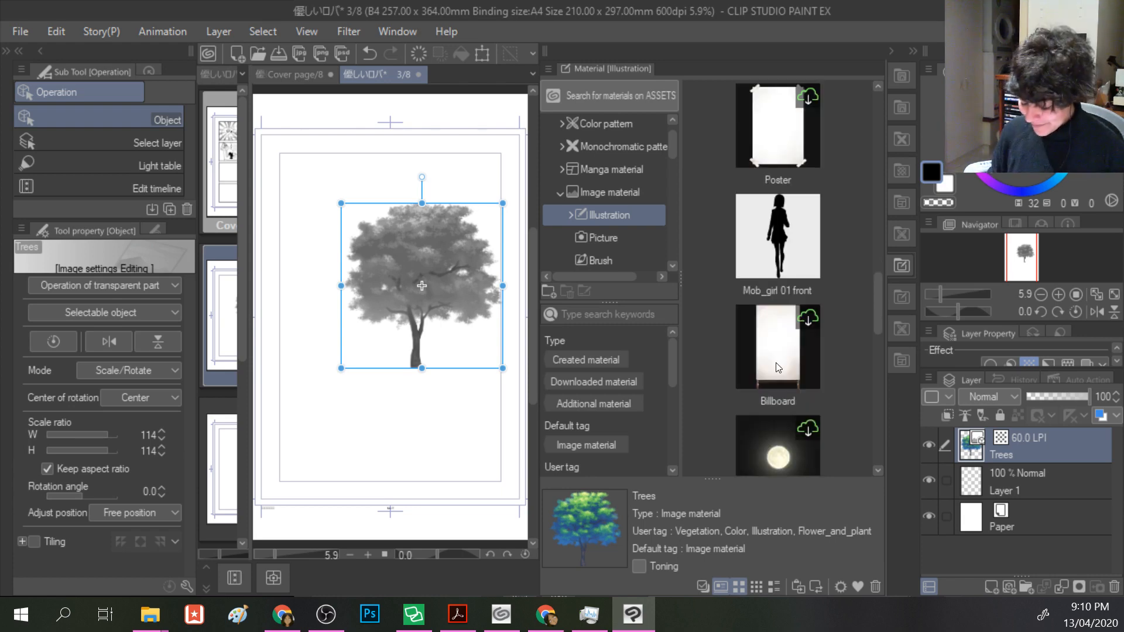
{"action": "scroll", "coordinate": [775, 367], "scroll_direction": "down", "scroll_amount": 4}
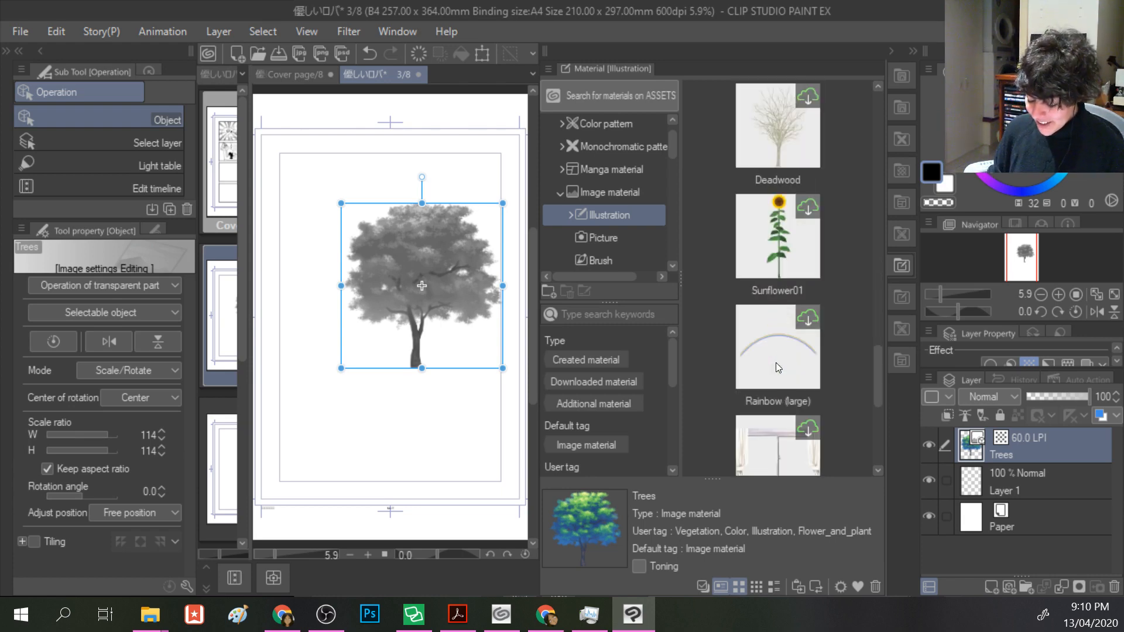
{"action": "scroll", "coordinate": [776, 363], "scroll_direction": "down", "scroll_amount": 2}
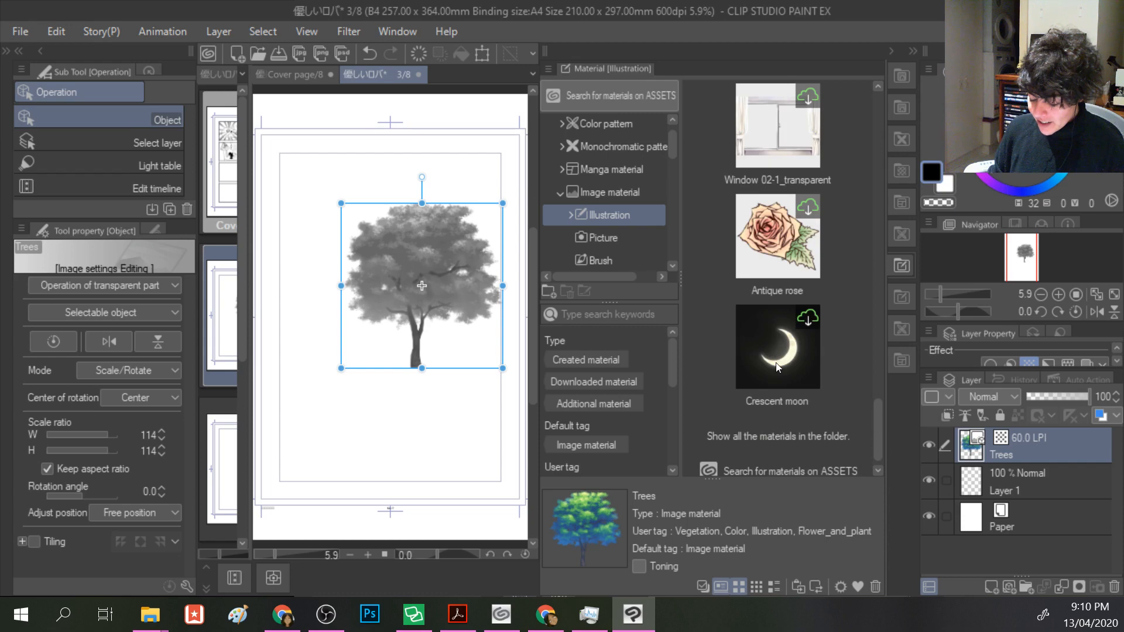
- Look through the Illustration and Picture image materials, including Antique rose and euro06
{"action": "left_click", "coordinate": [777, 220]}
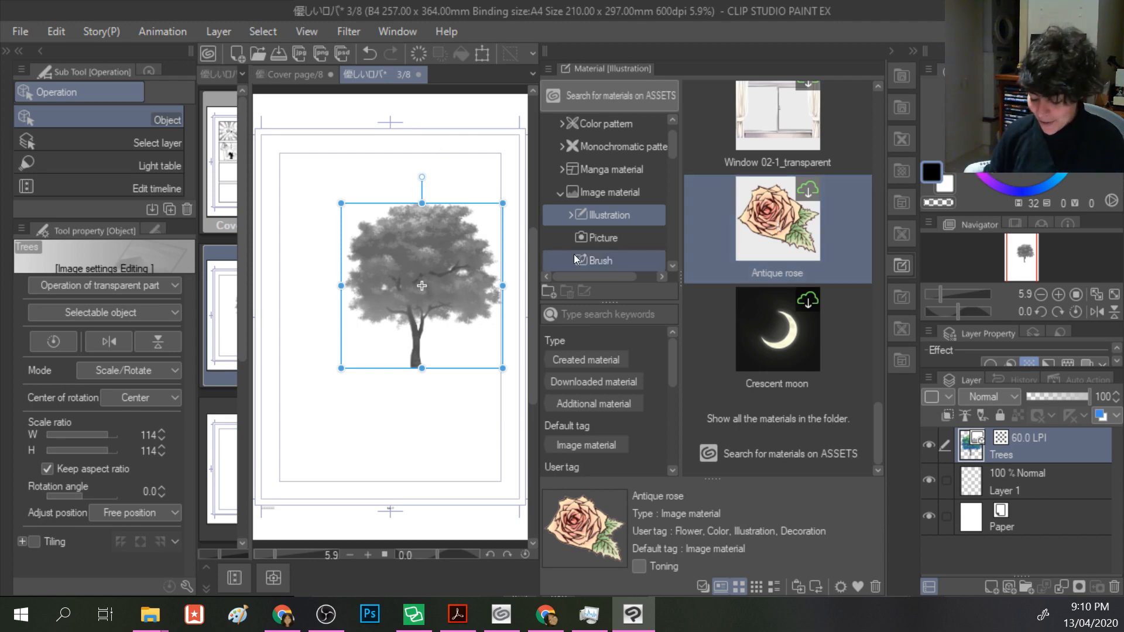
{"action": "left_click", "coordinate": [582, 237]}
{"action": "scroll", "coordinate": [781, 227], "scroll_direction": "down", "scroll_amount": 3}
{"action": "left_click", "coordinate": [775, 333]}
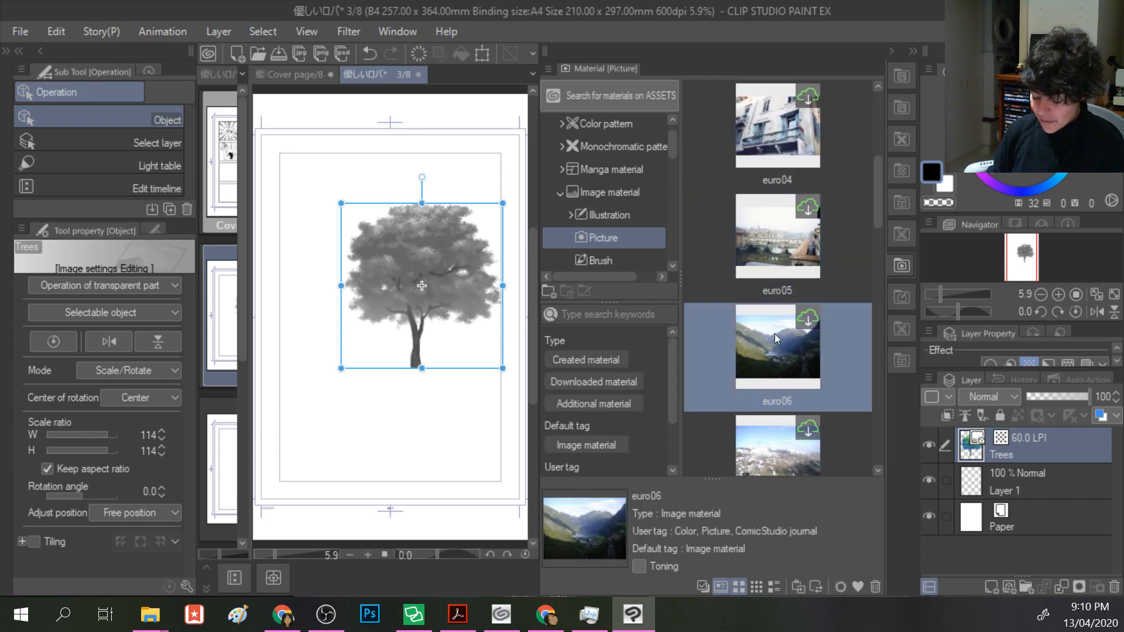
{"action": "scroll", "coordinate": [739, 222], "scroll_direction": "down", "scroll_amount": 2}
{"action": "scroll", "coordinate": [614, 237], "scroll_direction": "down", "scroll_amount": 1}
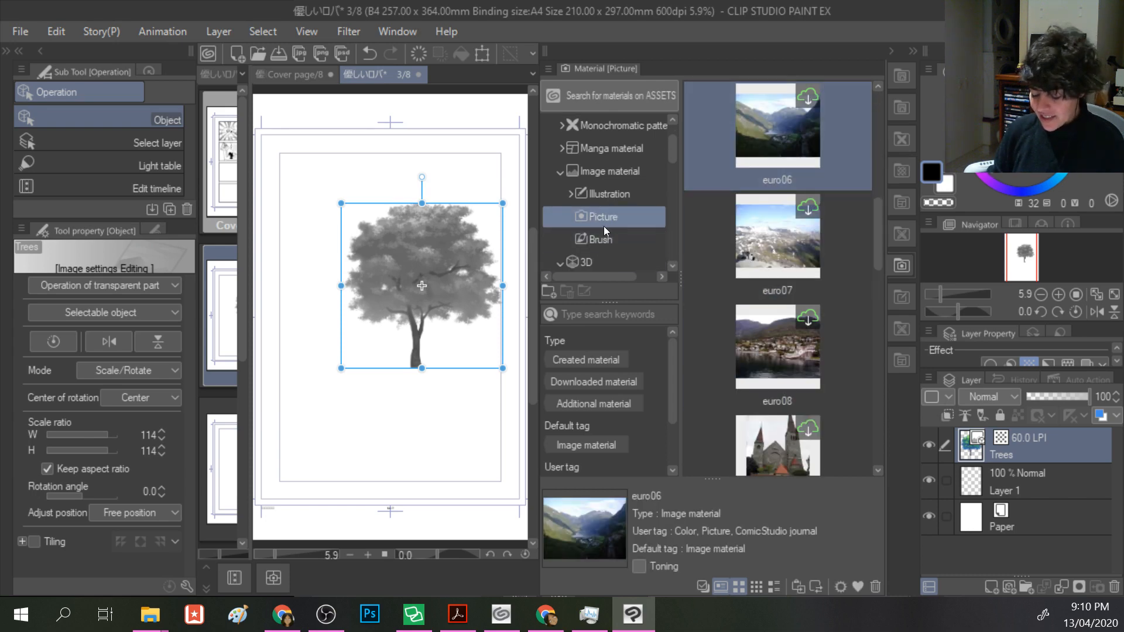
{"action": "scroll", "coordinate": [603, 226], "scroll_direction": "down", "scroll_amount": 1}
- Browse the Brush image materials, from the gouache and pencil shapes through the foliage and flame shapes
{"action": "left_click", "coordinate": [596, 219]}
{"action": "scroll", "coordinate": [774, 262], "scroll_direction": "down", "scroll_amount": 10}
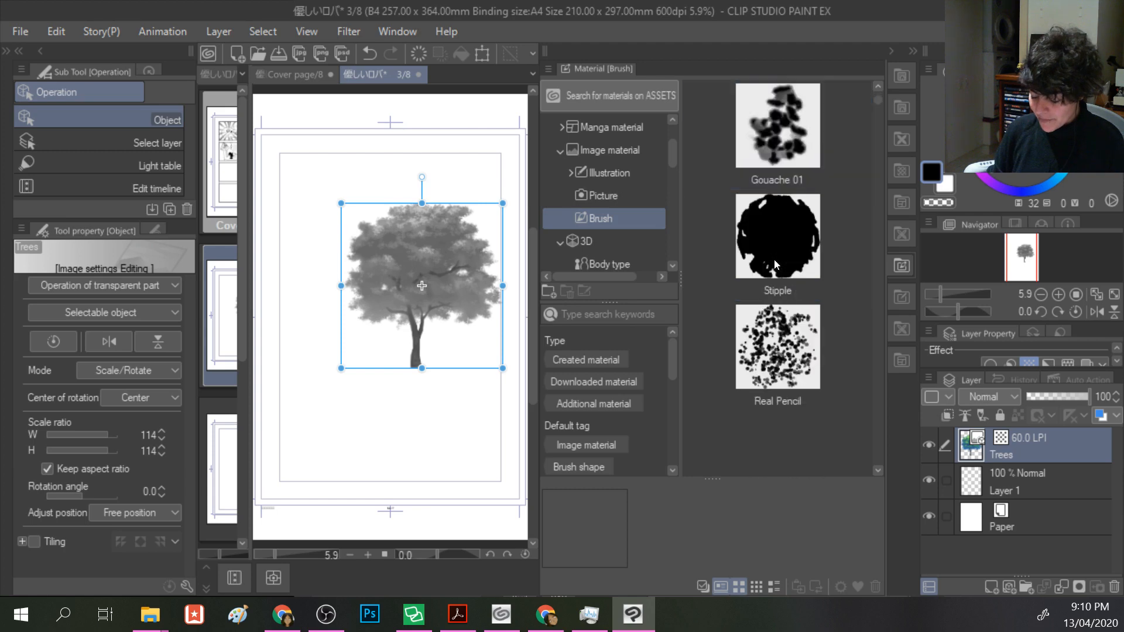
{"action": "scroll", "coordinate": [774, 262], "scroll_direction": "down", "scroll_amount": 8}
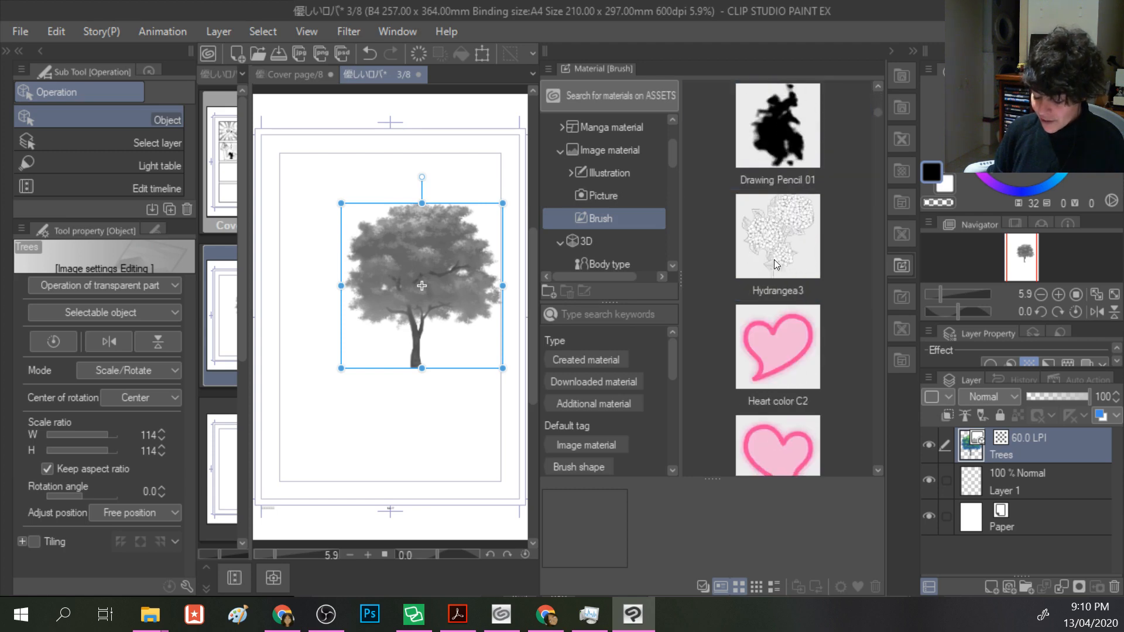
{"action": "scroll", "coordinate": [773, 261], "scroll_direction": "down", "scroll_amount": 8}
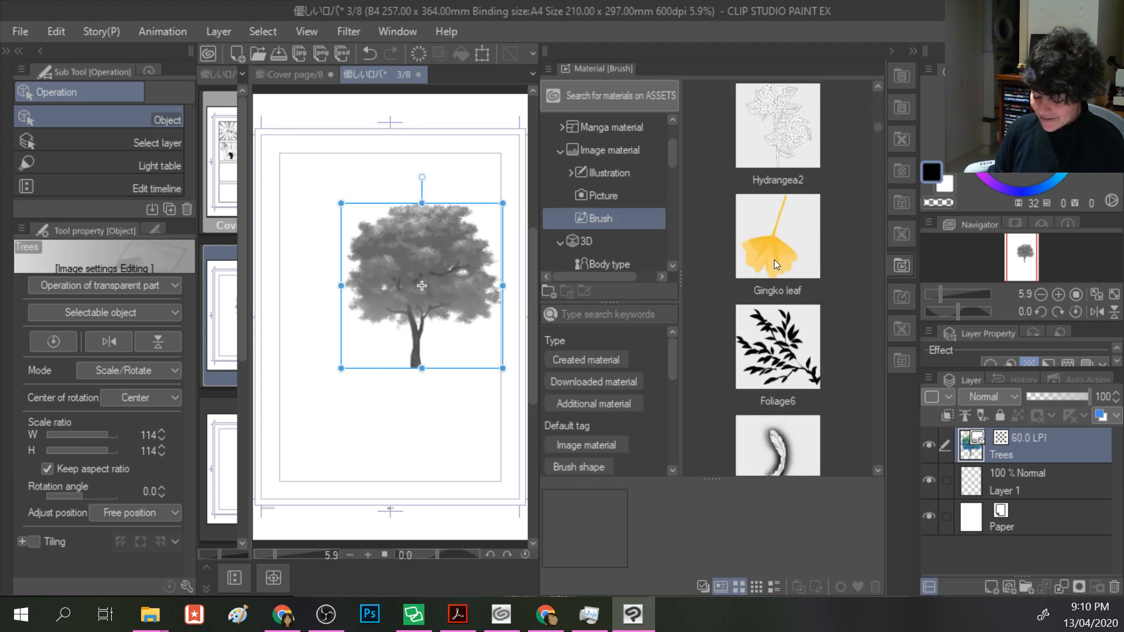
{"action": "scroll", "coordinate": [774, 259], "scroll_direction": "down", "scroll_amount": 8}
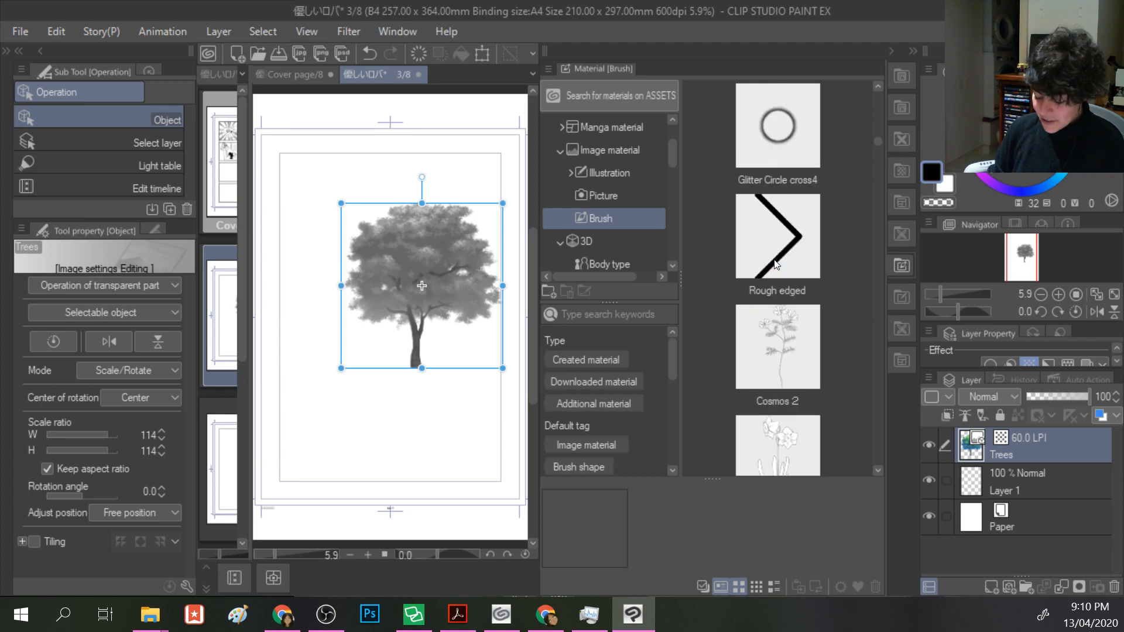
{"action": "scroll", "coordinate": [774, 259], "scroll_direction": "down", "scroll_amount": 8}
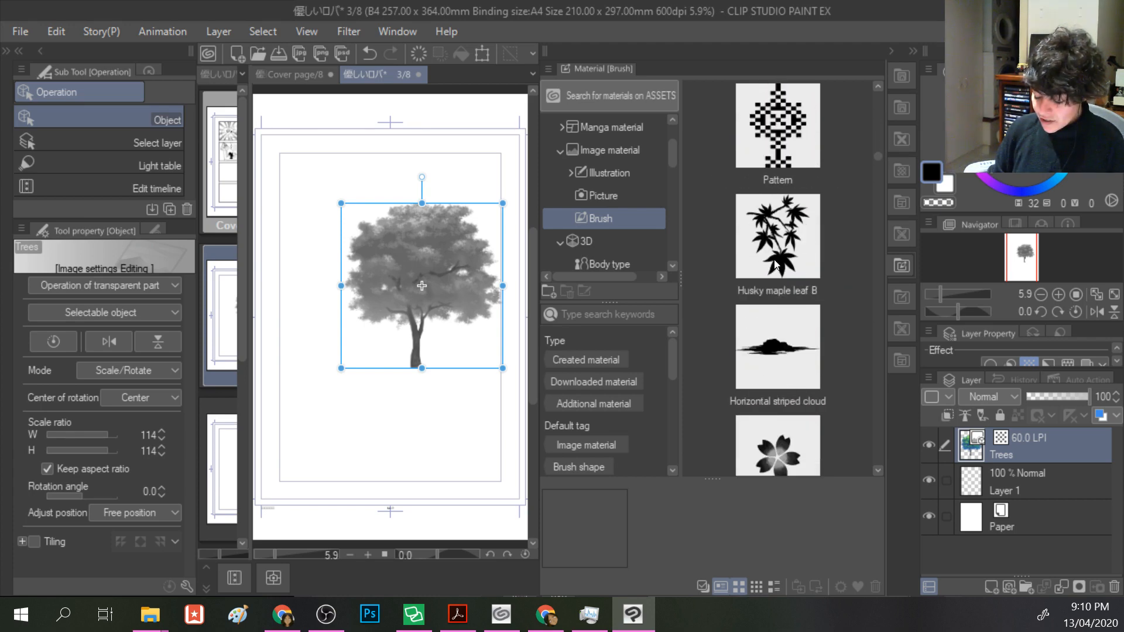
{"action": "left_click", "coordinate": [756, 262]}
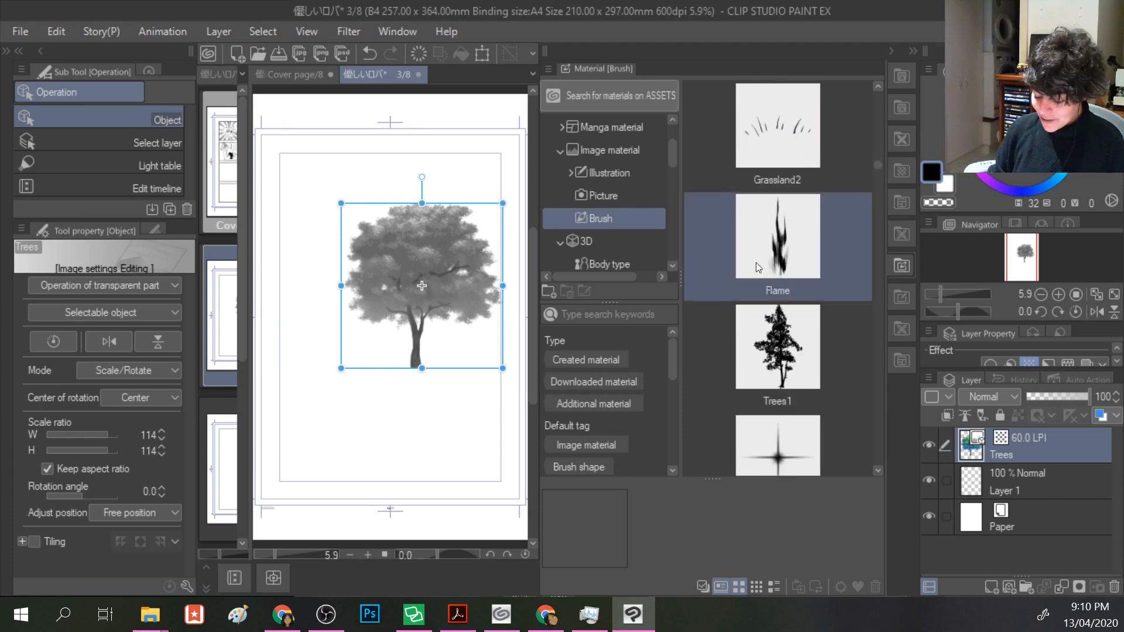
{"action": "scroll", "coordinate": [585, 246], "scroll_direction": "down", "scroll_amount": 1}
- Place the 3D drawing figure-Ver.2 (Male) body type on the page and raise one of its legs straight forward
{"action": "left_click", "coordinate": [591, 249]}
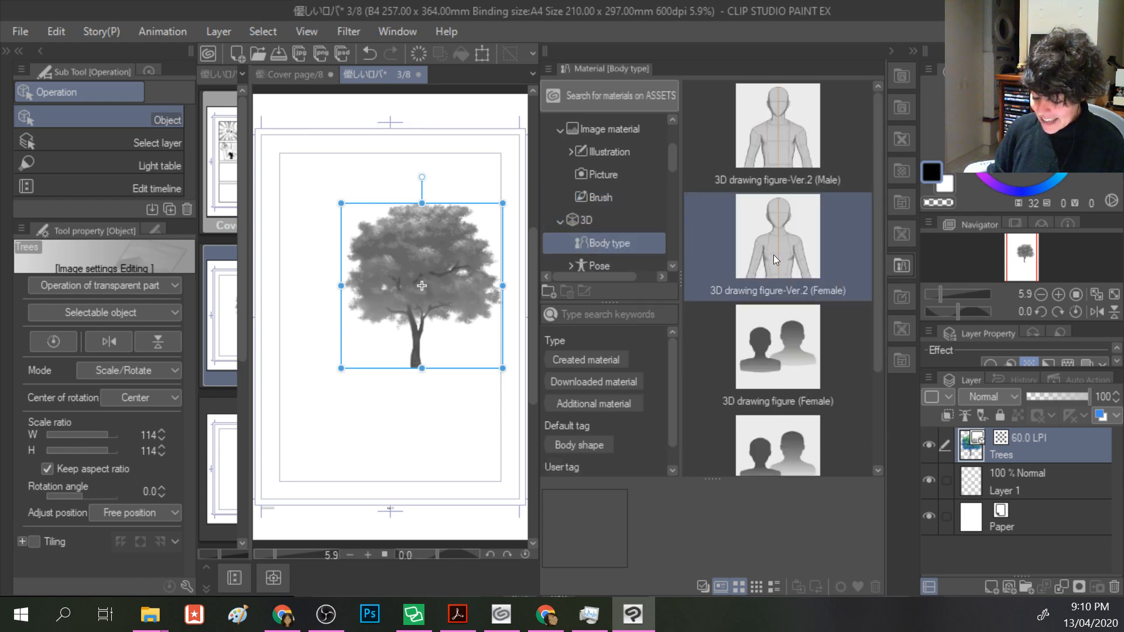
{"action": "left_click_drag", "start_coordinate": [764, 161], "coordinate": [382, 315]}
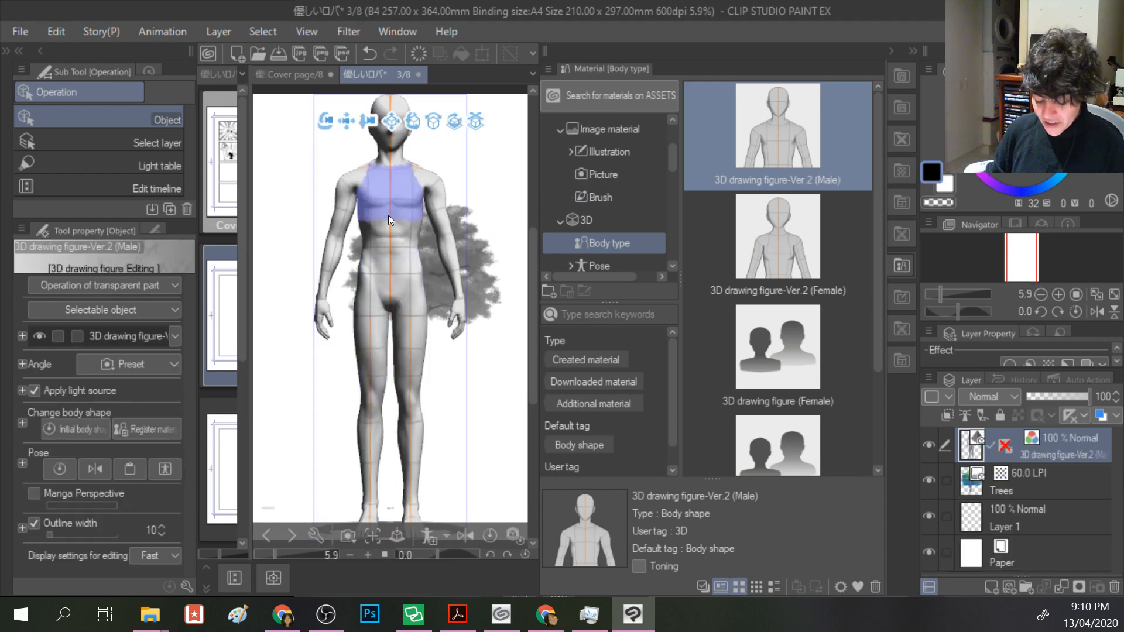
{"action": "left_click_drag", "start_coordinate": [370, 394], "coordinate": [358, 173]}
{"action": "left_click_drag", "start_coordinate": [389, 284], "coordinate": [206, 171]}
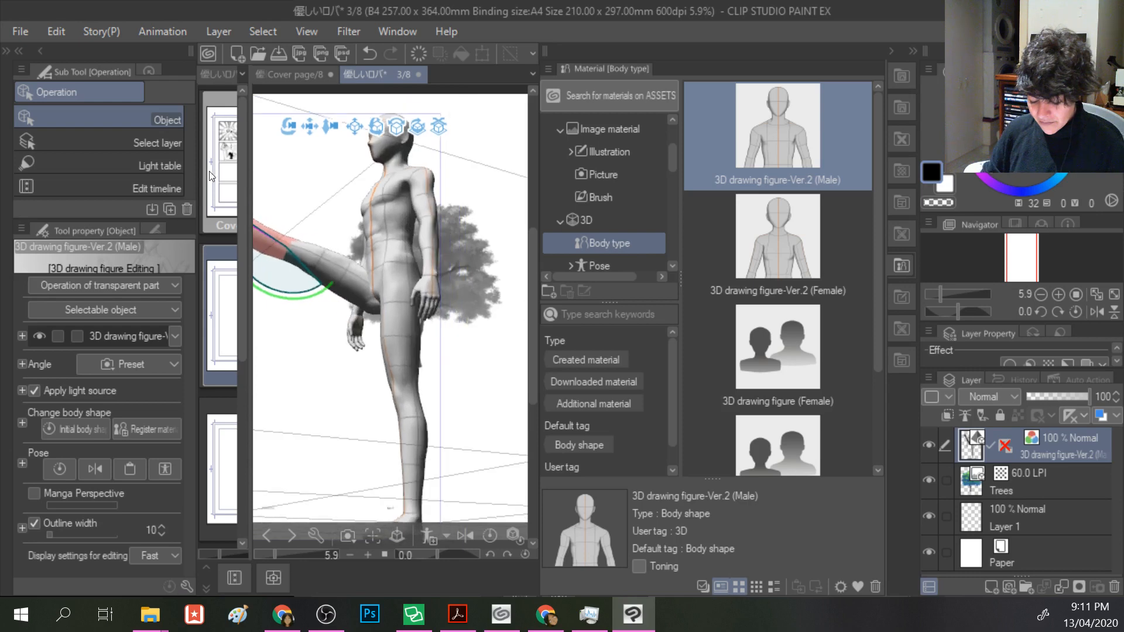
- Adjust the male figure's hips and supporting leg beneath the raised leg
{"action": "left_click_drag", "start_coordinate": [394, 302], "coordinate": [314, 264]}
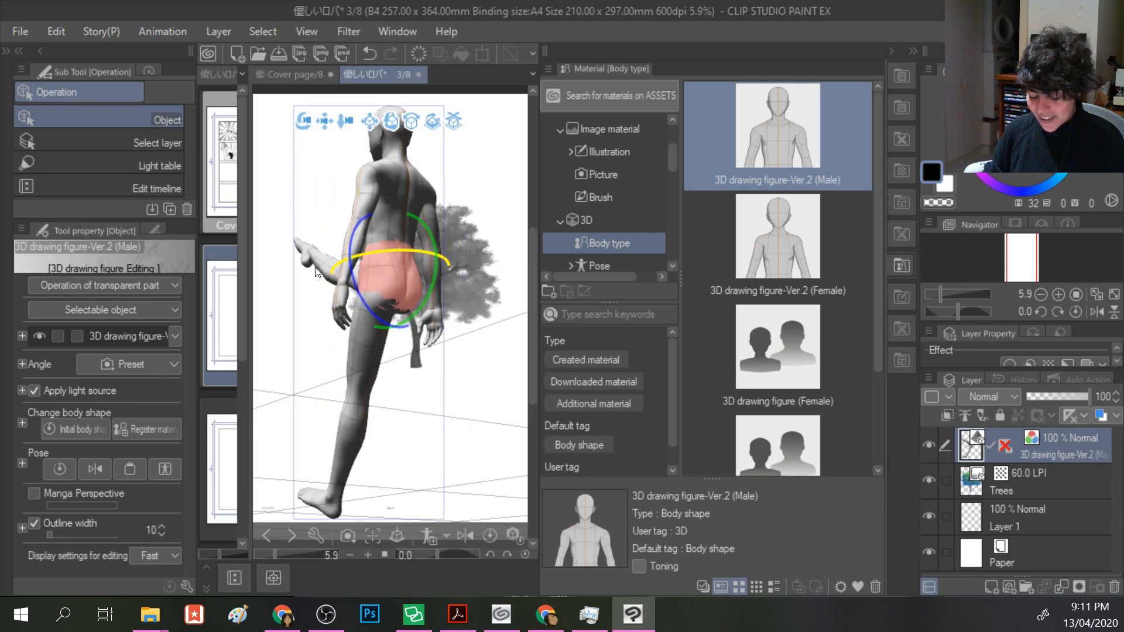
{"action": "left_click_drag", "start_coordinate": [336, 494], "coordinate": [428, 493]}
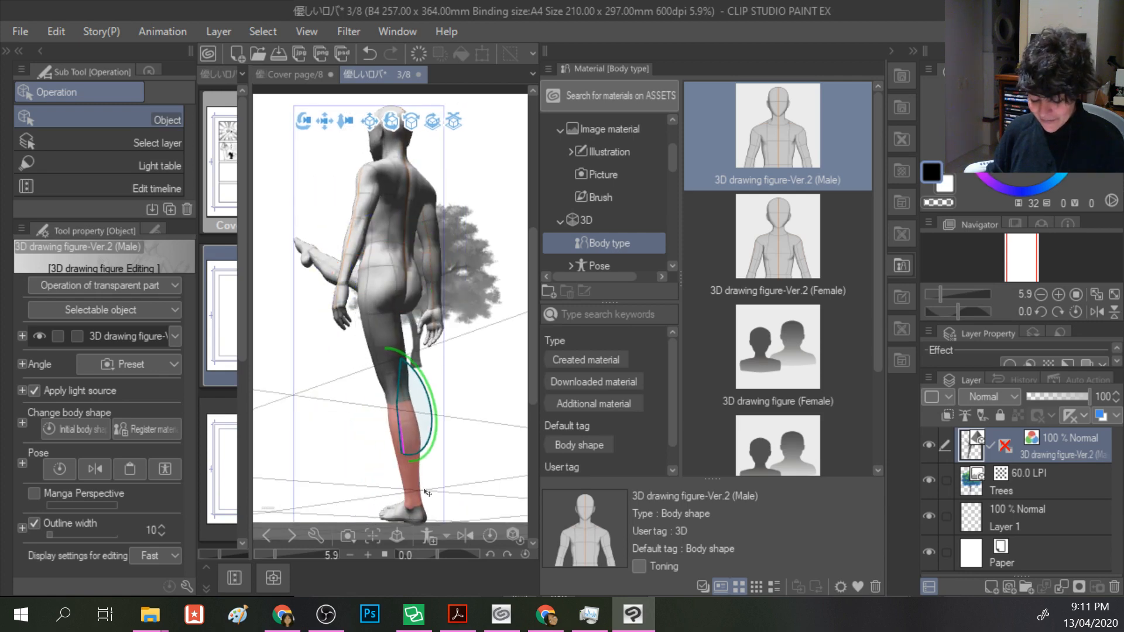
{"action": "left_click", "coordinate": [410, 287]}
{"action": "mouse_move", "coordinate": [432, 292]}
{"action": "left_mouse_down"}
{"action": "mouse_move", "coordinate": [451, 328]}
{"action": "mouse_move", "coordinate": [469, 278]}
{"action": "mouse_move", "coordinate": [424, 289]}
{"action": "mouse_move", "coordinate": [445, 276]}
{"action": "mouse_move", "coordinate": [444, 287]}
{"action": "mouse_move", "coordinate": [414, 267]}
{"action": "mouse_move", "coordinate": [455, 259]}
{"action": "mouse_move", "coordinate": [413, 266]}
{"action": "mouse_move", "coordinate": [429, 263]}
{"action": "left_mouse_up"}
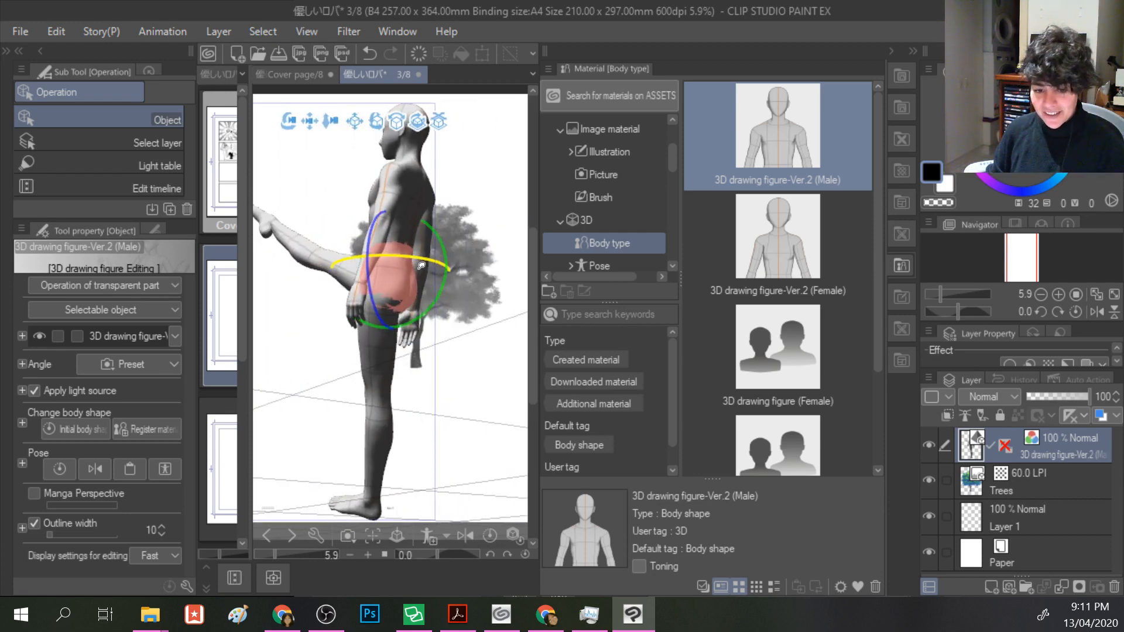
- Lower the thigh of the male figure's raised leg until the leg is roughly horizontal
{"action": "left_click", "coordinate": [328, 269]}
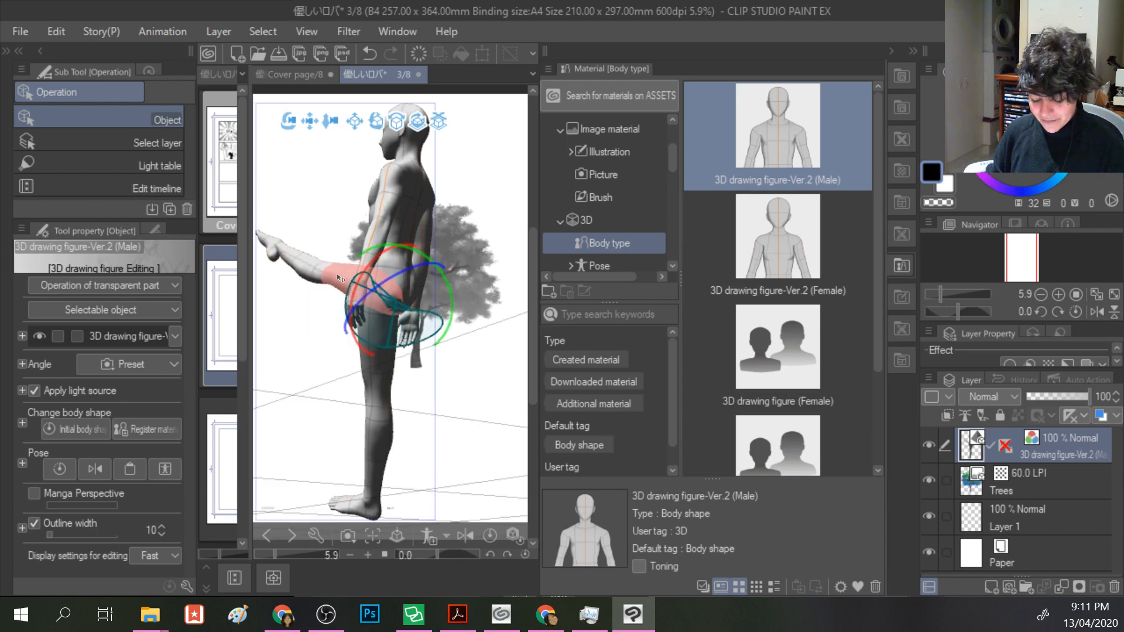
{"action": "left_click_drag", "start_coordinate": [329, 276], "coordinate": [320, 301]}
{"action": "left_click", "coordinate": [320, 301]}
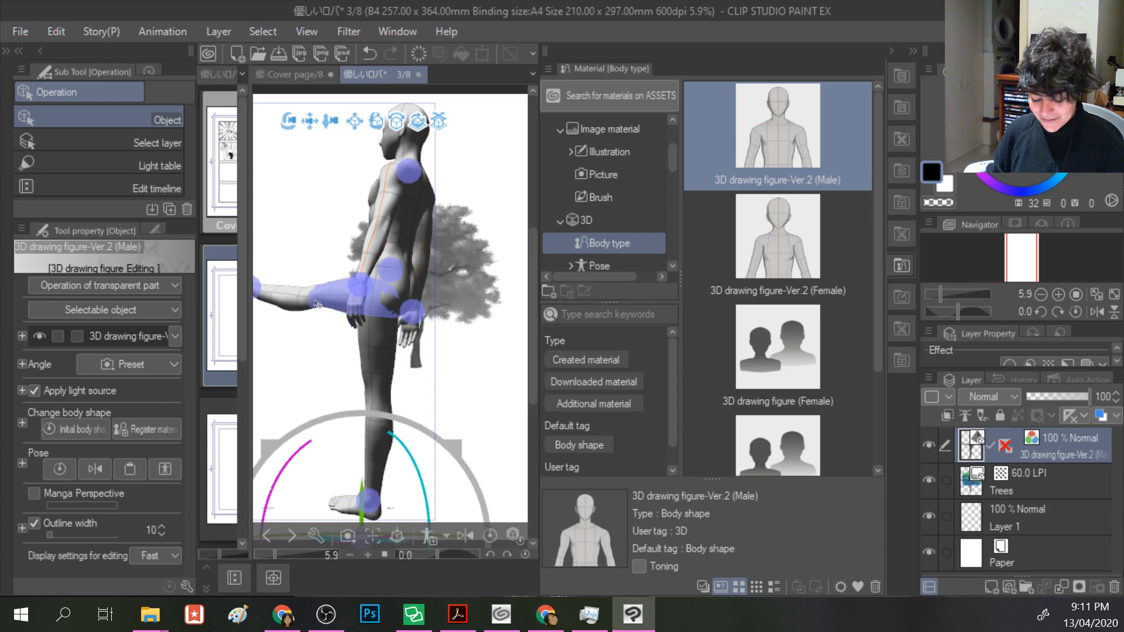
- Reposition the male figure's upper body and limbs with its joint control points, and angle the supporting thigh diagonally
{"action": "left_click_drag", "start_coordinate": [412, 177], "coordinate": [316, 230]}
{"action": "left_click_drag", "start_coordinate": [301, 366], "coordinate": [384, 250]}
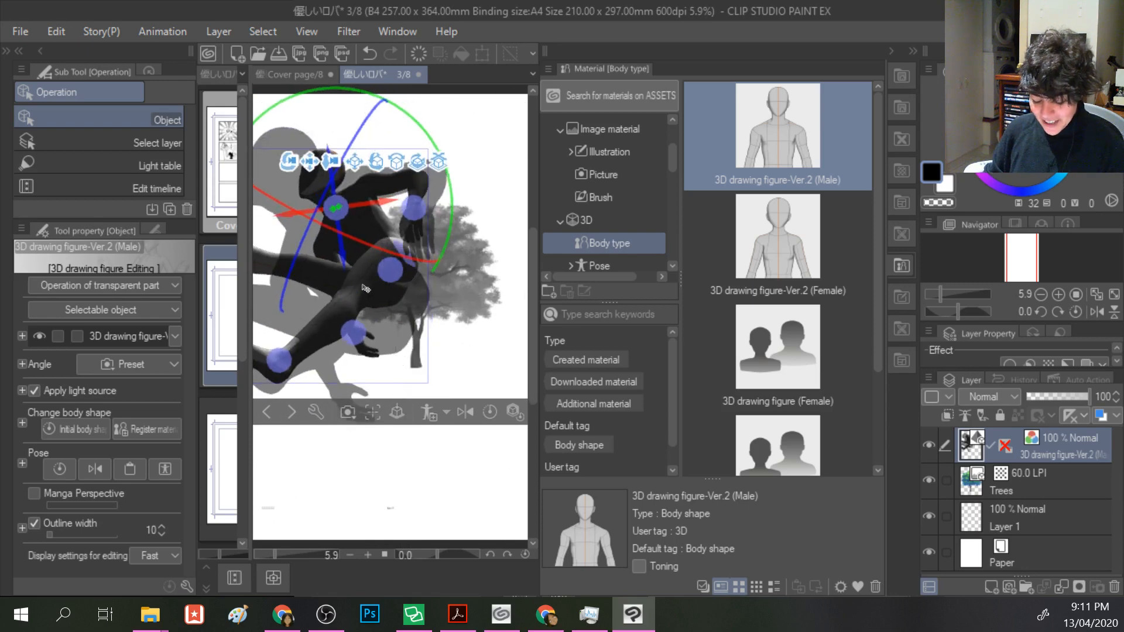
{"action": "left_click_drag", "start_coordinate": [393, 358], "coordinate": [325, 428]}
{"action": "left_click_drag", "start_coordinate": [440, 330], "coordinate": [468, 382]}
{"action": "left_click_drag", "start_coordinate": [308, 339], "coordinate": [367, 338]}
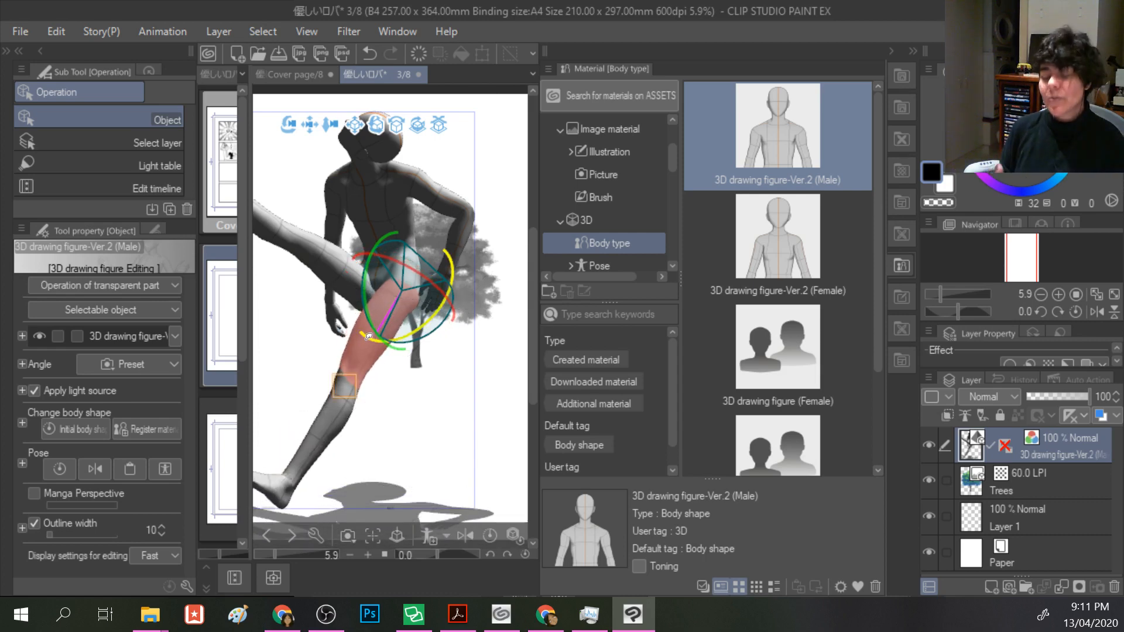
- Lean the male figure's chest and waist over the supporting leg and reposition its head
{"action": "left_click_drag", "start_coordinate": [391, 229], "coordinate": [490, 263]}
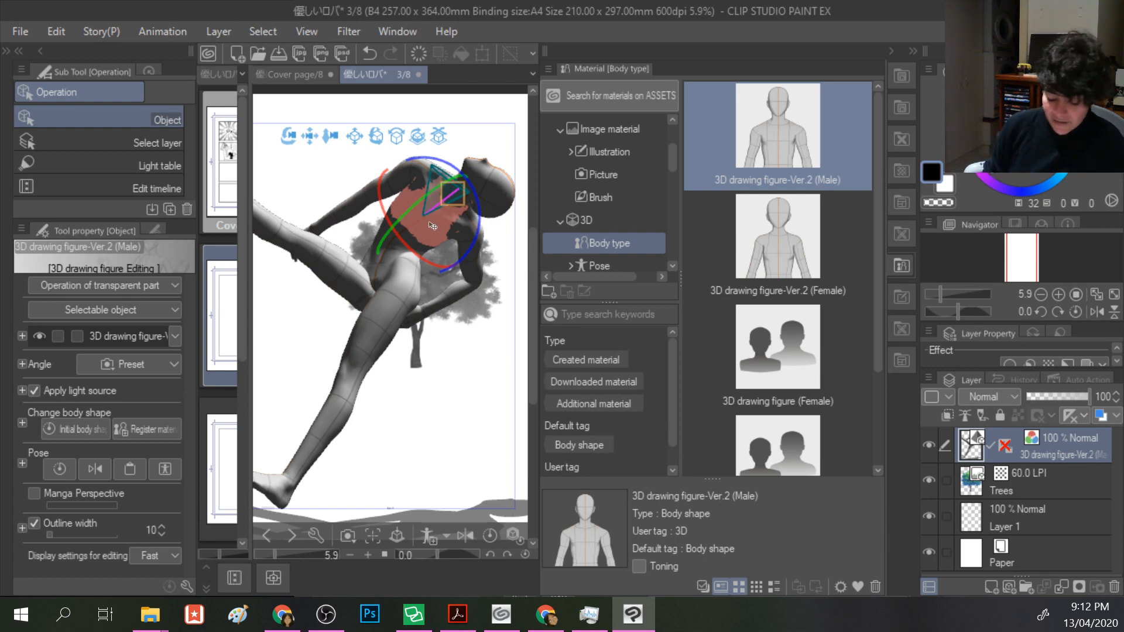
{"action": "left_click_drag", "start_coordinate": [415, 213], "coordinate": [473, 139]}
{"action": "left_click", "coordinate": [467, 149]}
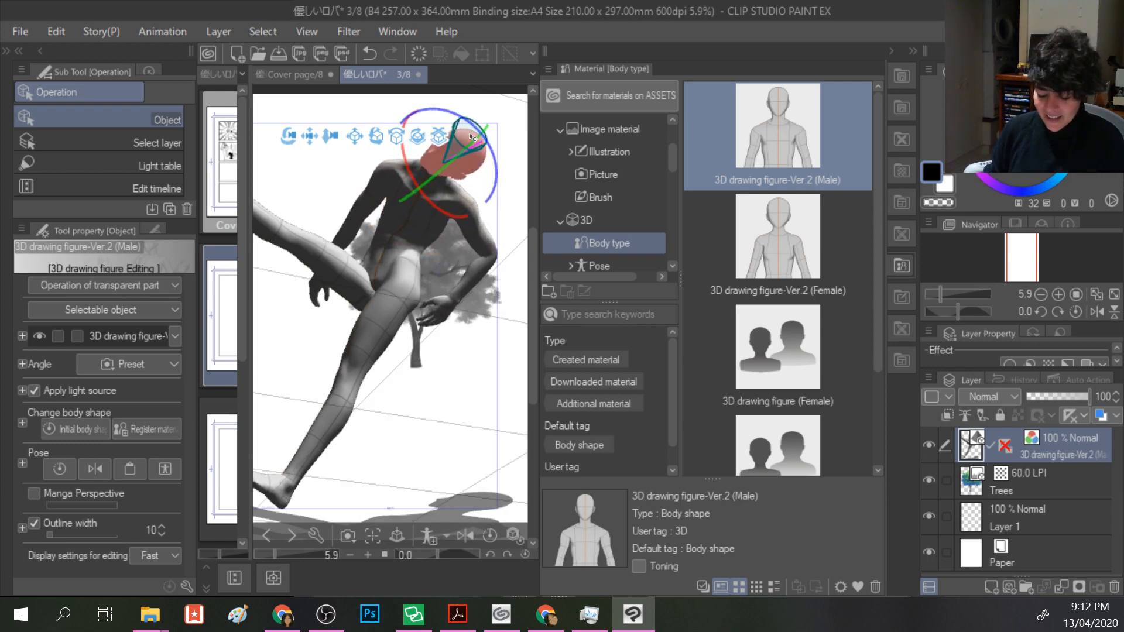
{"action": "left_click_drag", "start_coordinate": [409, 161], "coordinate": [472, 144]}
{"action": "left_click_drag", "start_coordinate": [399, 227], "coordinate": [436, 320]}
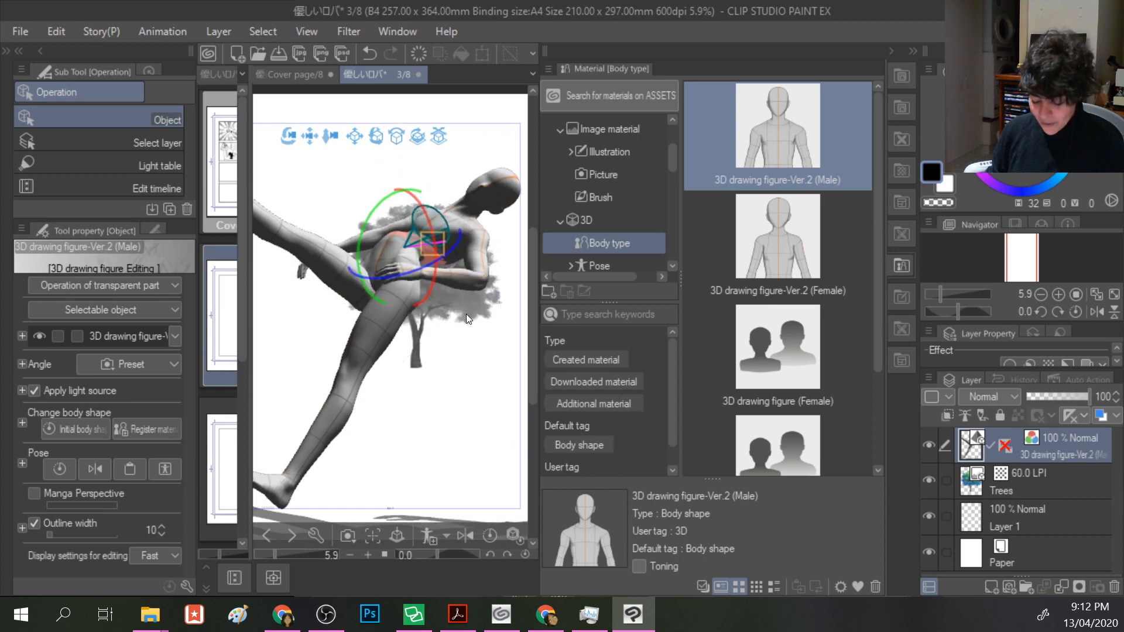
{"action": "left_click_drag", "start_coordinate": [306, 314], "coordinate": [318, 446]}
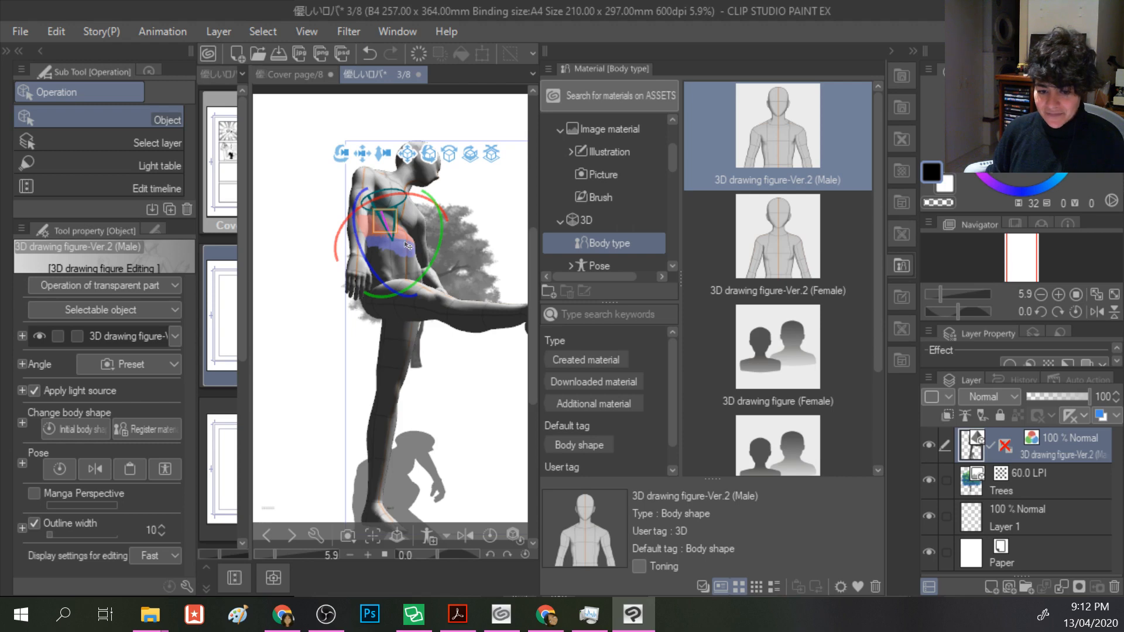
{"action": "left_click_drag", "start_coordinate": [338, 341], "coordinate": [306, 359]}
{"action": "left_click_drag", "start_coordinate": [438, 263], "coordinate": [426, 299]}
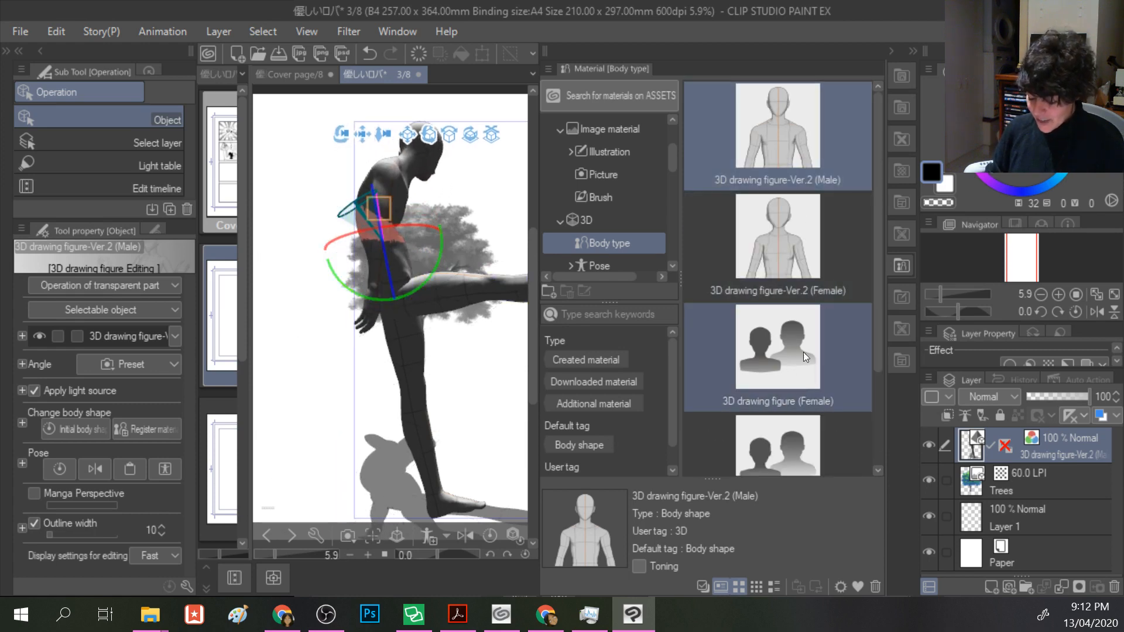
- Add the 3D drawing figure (Male) body type to the scene beside the posed figure
{"action": "scroll", "coordinate": [796, 392], "scroll_direction": "down", "scroll_amount": 2}
{"action": "mouse_move", "coordinate": [768, 365]}
{"action": "left_mouse_down"}
{"action": "mouse_move", "coordinate": [467, 358]}
{"action": "mouse_move", "coordinate": [300, 393]}
{"action": "mouse_move", "coordinate": [316, 387]}
{"action": "left_mouse_up"}
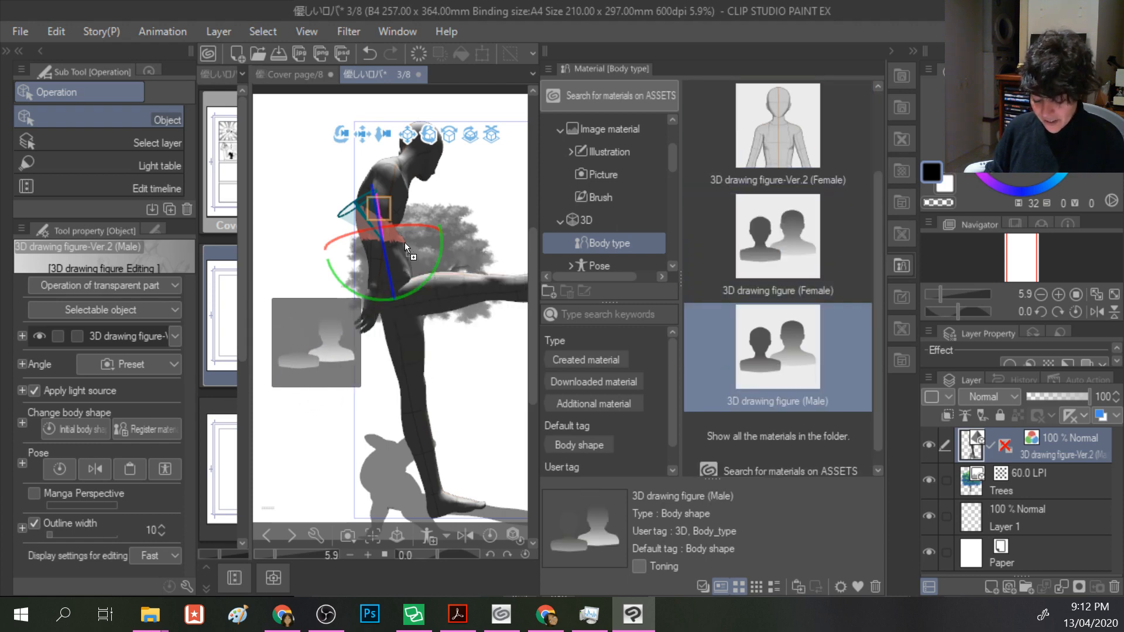
{"action": "left_click_drag", "start_coordinate": [324, 329], "coordinate": [328, 332]}
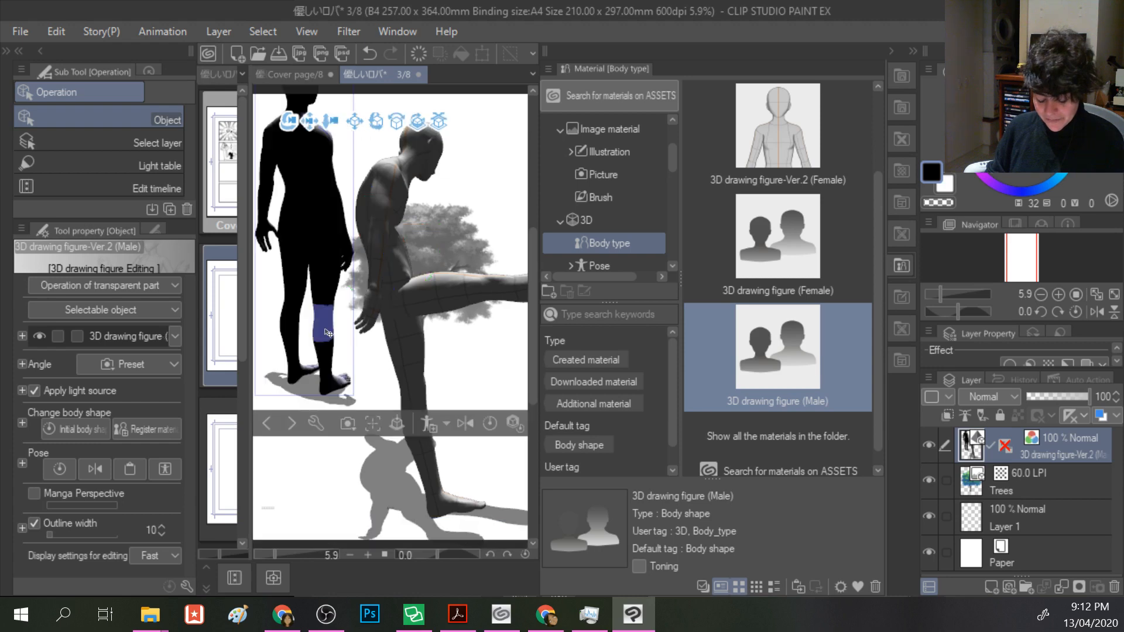
- Bend the second figure's upper body forward toward the first figure
{"action": "left_click", "coordinate": [325, 249]}
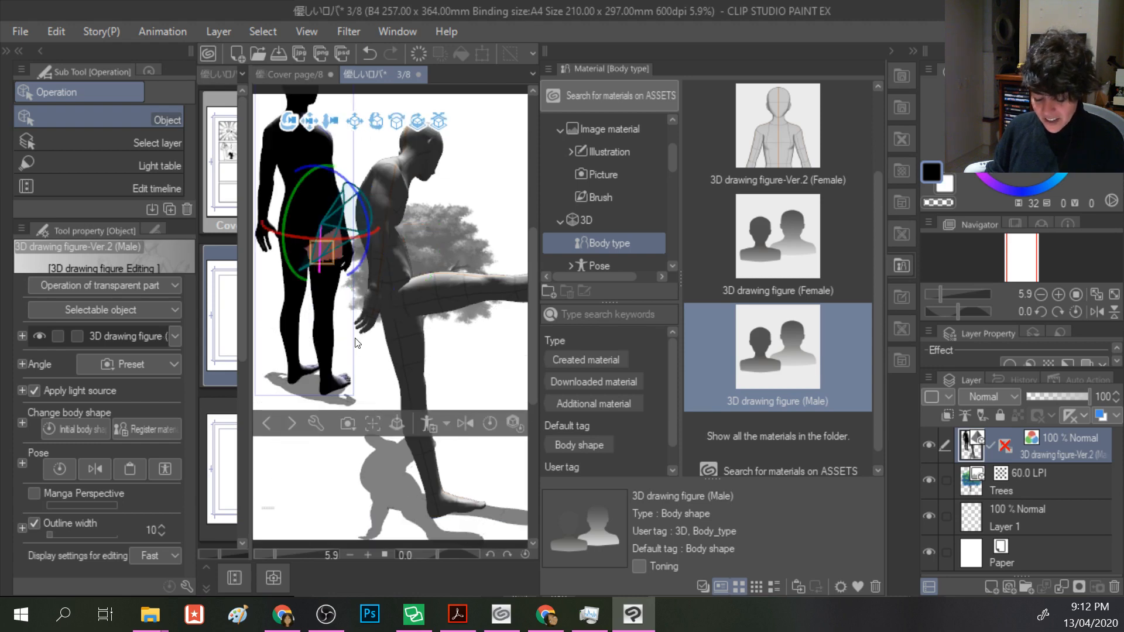
{"action": "left_click_drag", "start_coordinate": [345, 344], "coordinate": [358, 390]}
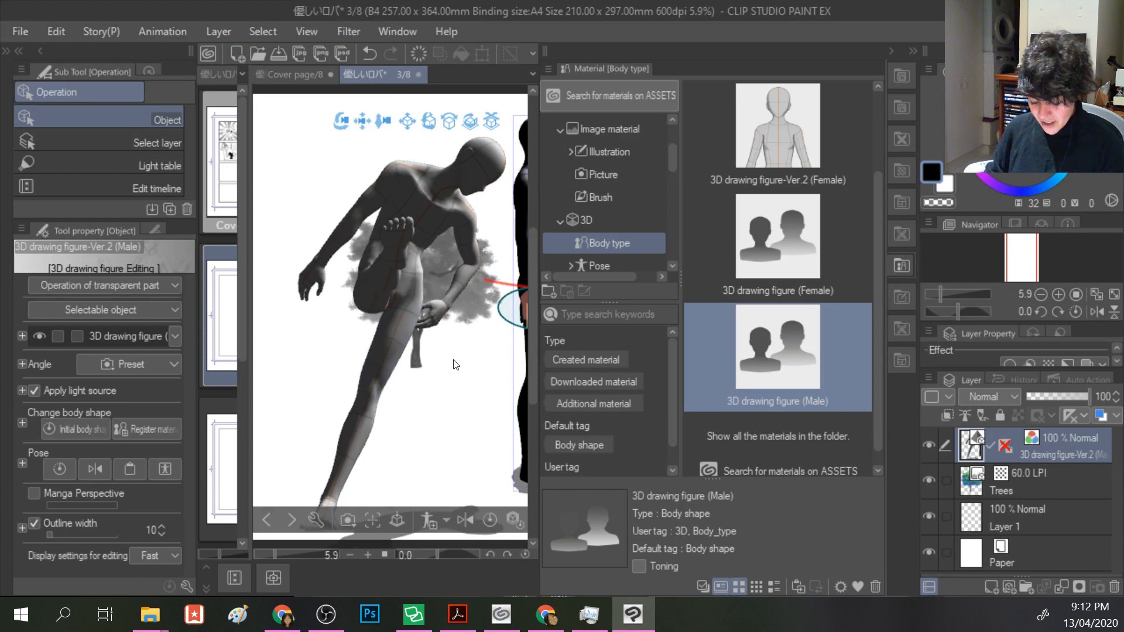
{"action": "scroll", "coordinate": [455, 365], "scroll_direction": "down", "scroll_amount": 3}
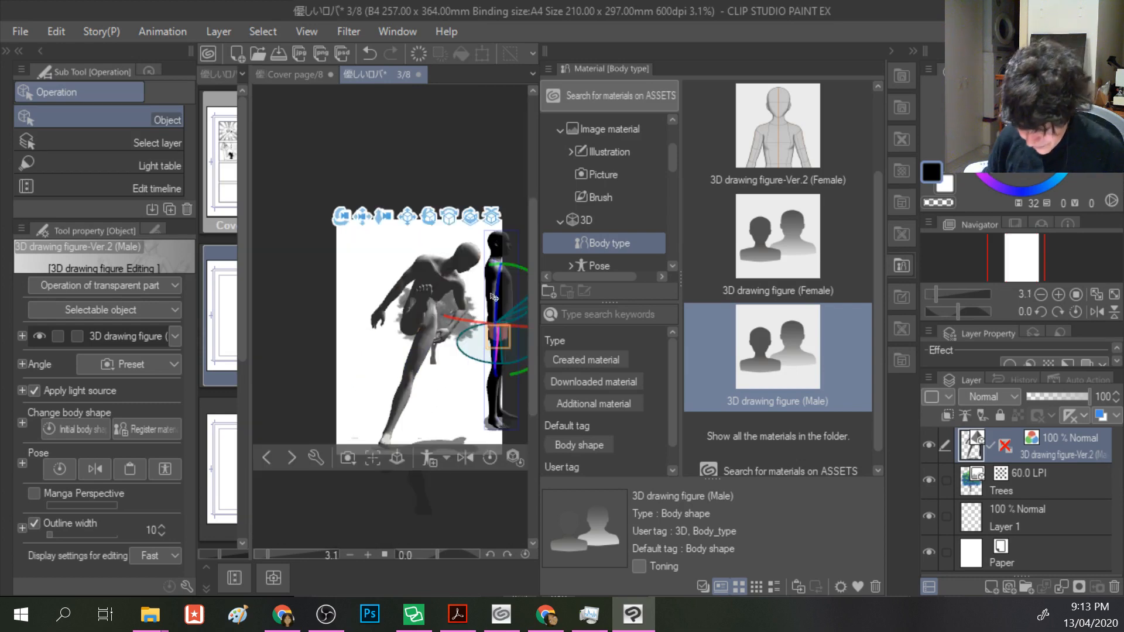
{"action": "left_click_drag", "start_coordinate": [498, 281], "coordinate": [451, 296]}
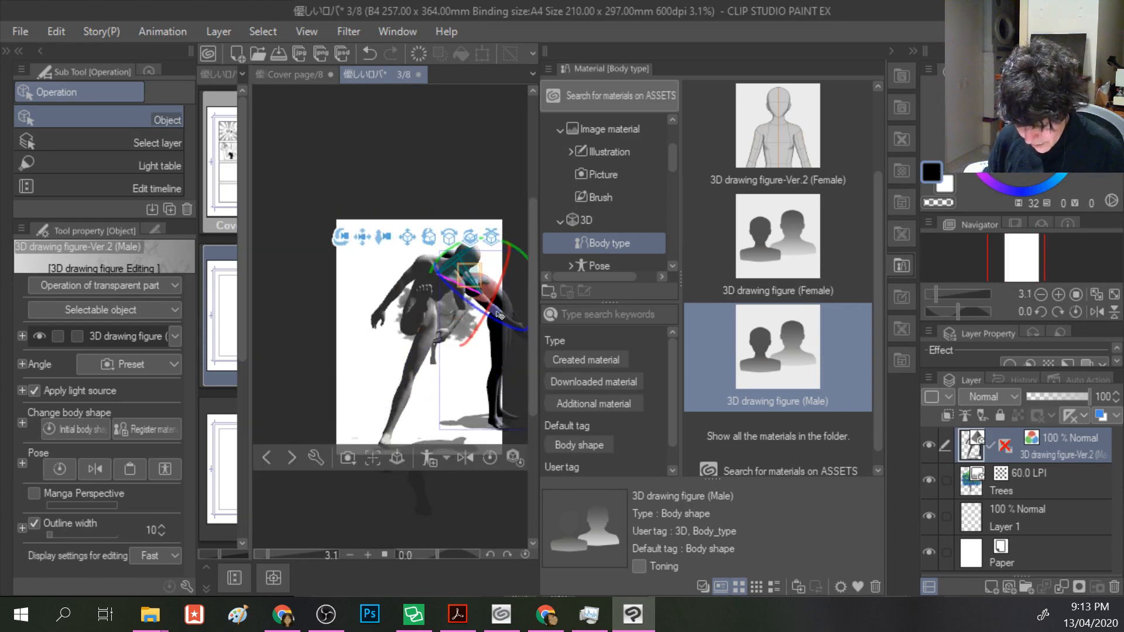
{"action": "left_click", "coordinate": [492, 310]}
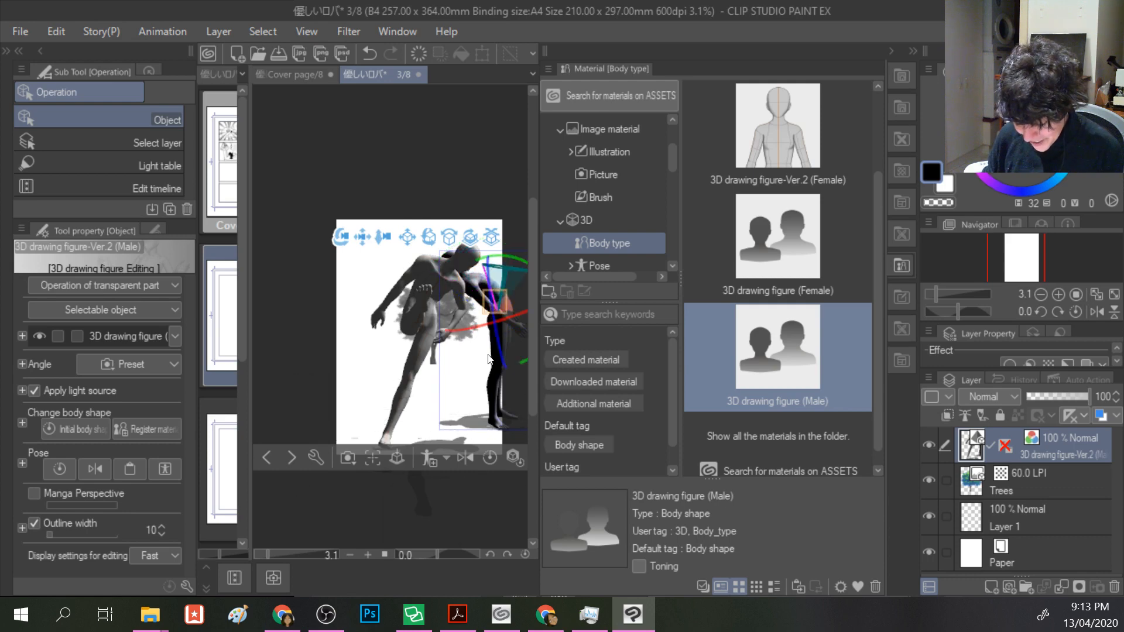
- Raise one of the second figure's legs toward the first figure and select its arm for posing
{"action": "left_click", "coordinate": [498, 376]}
{"action": "left_click_drag", "start_coordinate": [498, 388], "coordinate": [428, 285]}
{"action": "left_click_drag", "start_coordinate": [468, 391], "coordinate": [373, 394]}
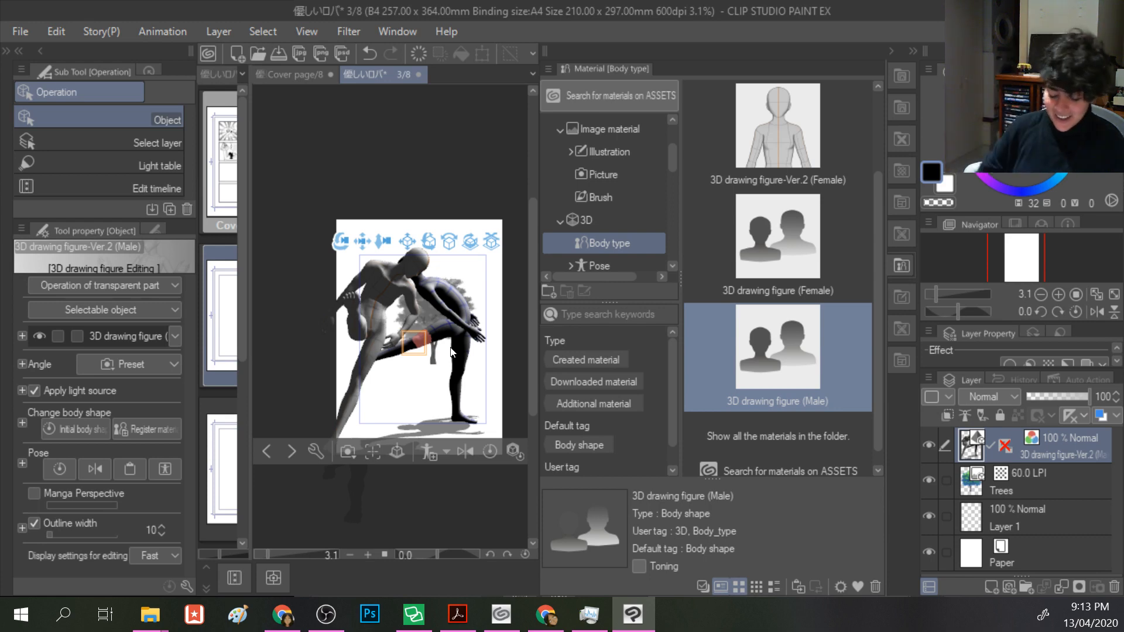
{"action": "left_click", "coordinate": [454, 314]}
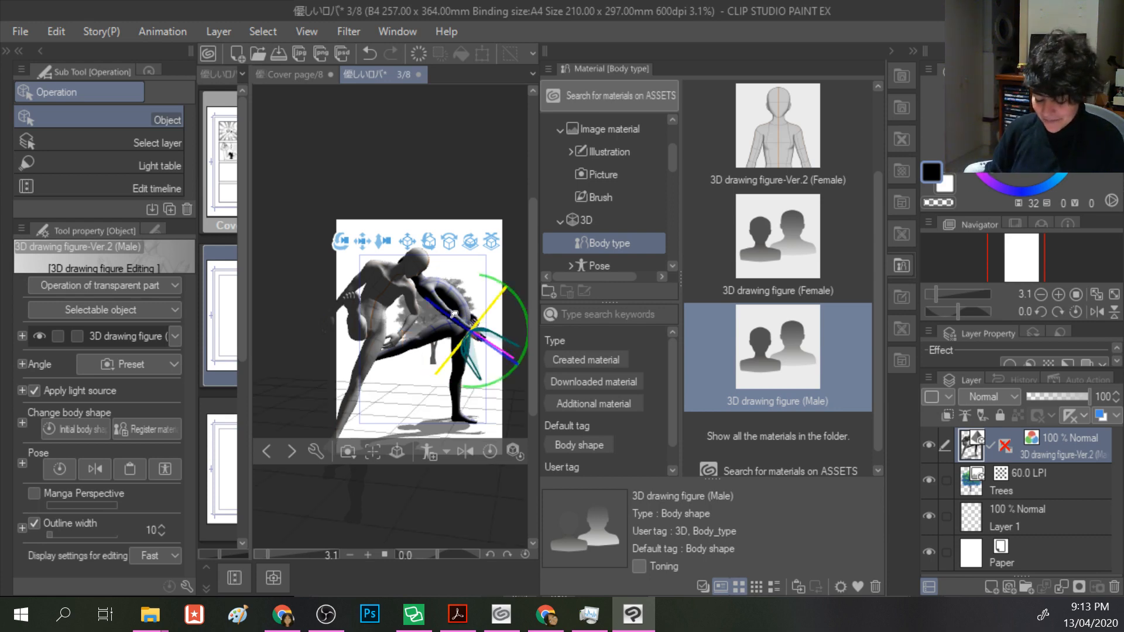
- Open the Entire body pose collection in the 3D materials
{"action": "scroll", "coordinate": [613, 223], "scroll_direction": "down", "scroll_amount": 1}
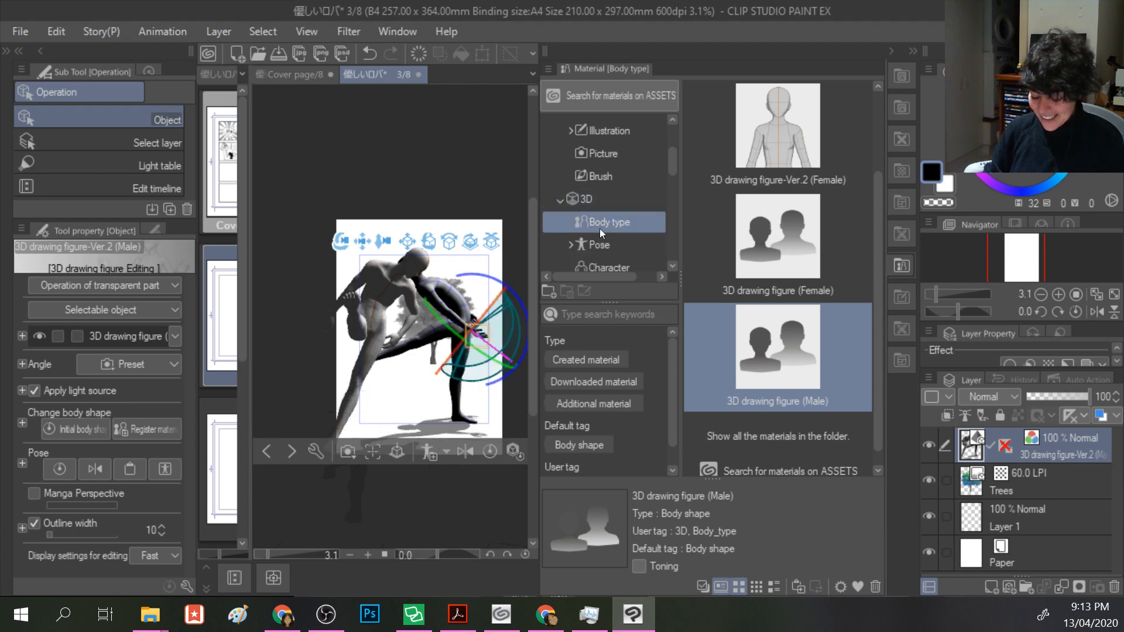
{"action": "left_click", "coordinate": [568, 243]}
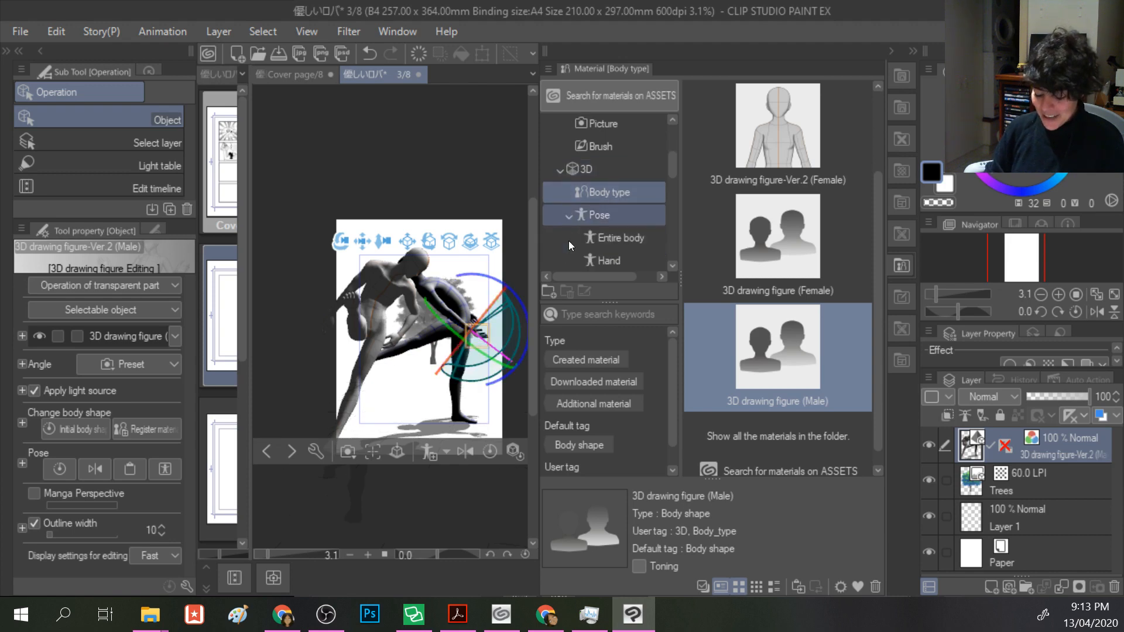
{"action": "left_click", "coordinate": [610, 241]}
{"action": "left_click", "coordinate": [736, 255]}
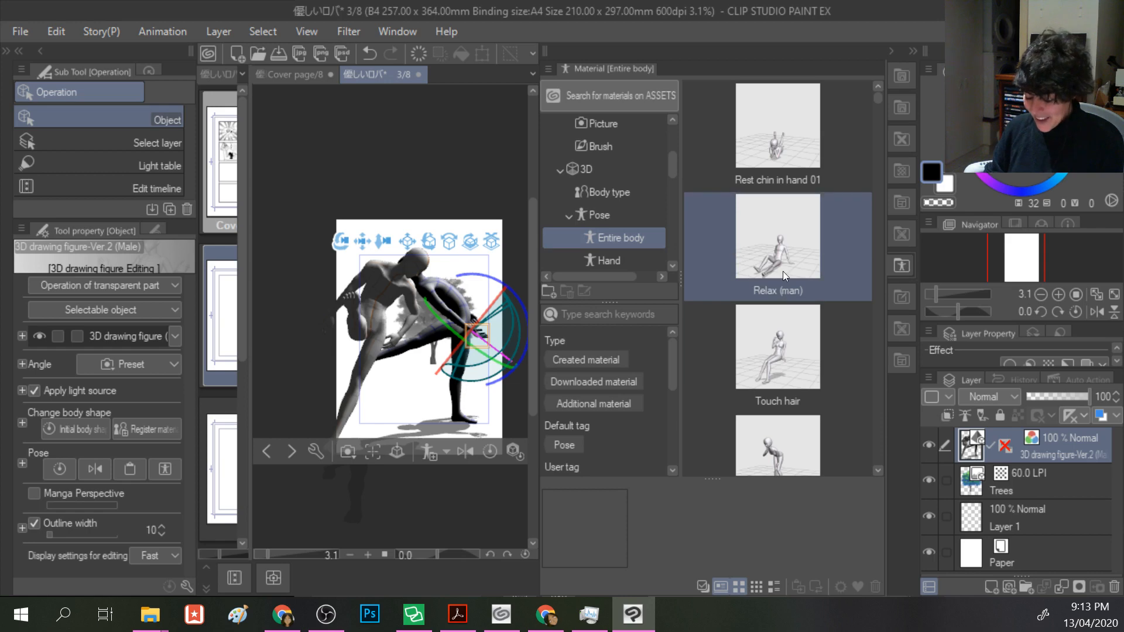
- Try applying the Shh pose to the first 3D figure in the scene
{"action": "scroll", "coordinate": [784, 271], "scroll_direction": "down", "scroll_amount": 1}
{"action": "scroll", "coordinate": [782, 254], "scroll_direction": "down", "scroll_amount": 1}
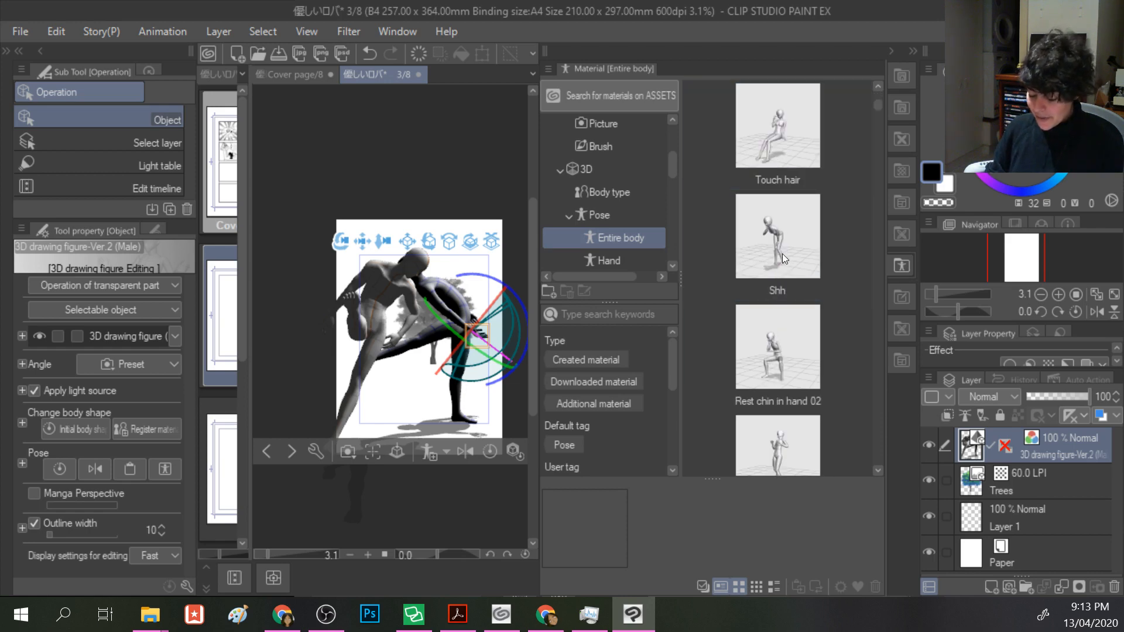
{"action": "left_click", "coordinate": [782, 254]}
{"action": "left_click_drag", "start_coordinate": [769, 250], "coordinate": [387, 296]}
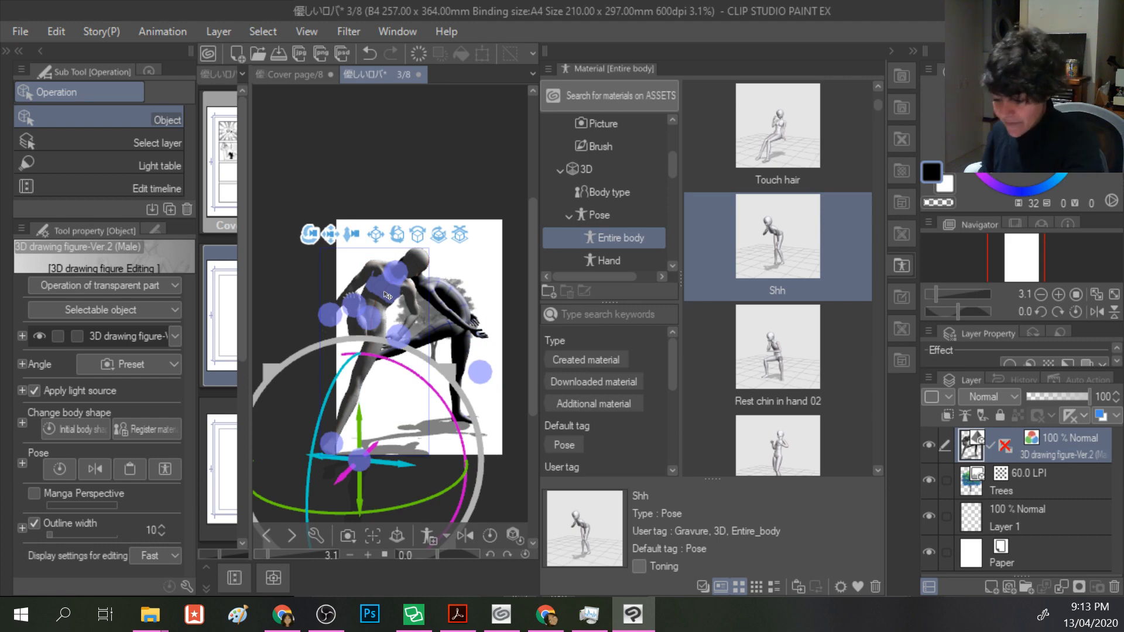
- Delete both 3D figures and the whole Trees layer from the page
{"action": "key", "text": "Delete"}
{"action": "left_click", "coordinate": [445, 308]}
{"action": "key", "text": "Delete"}
{"action": "left_click", "coordinate": [443, 301]}
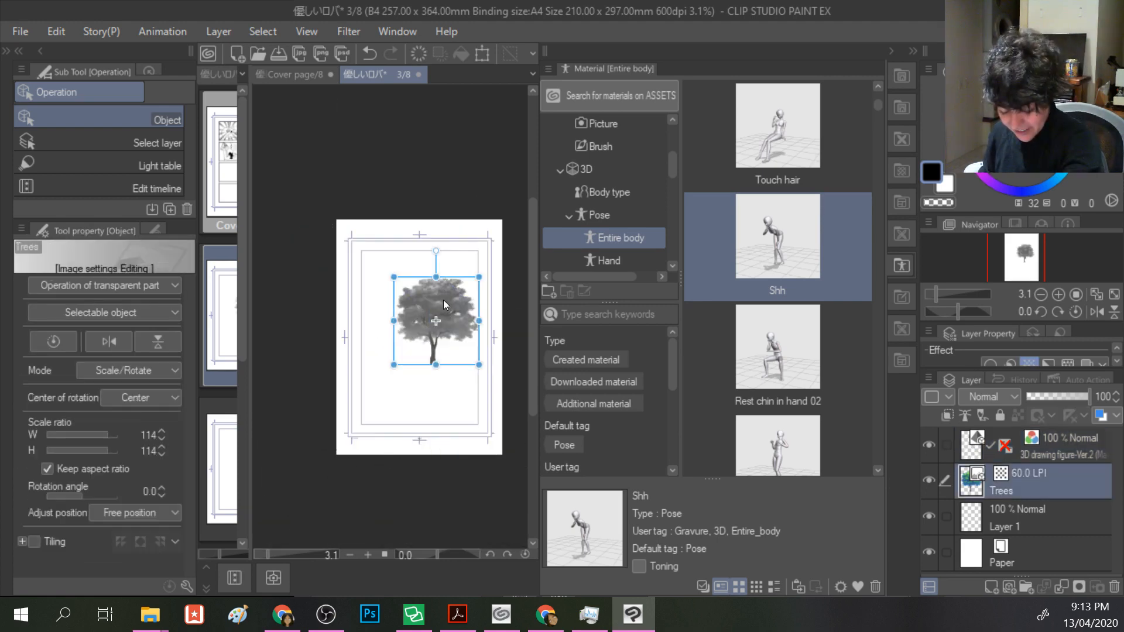
{"action": "key", "text": "Delete"}
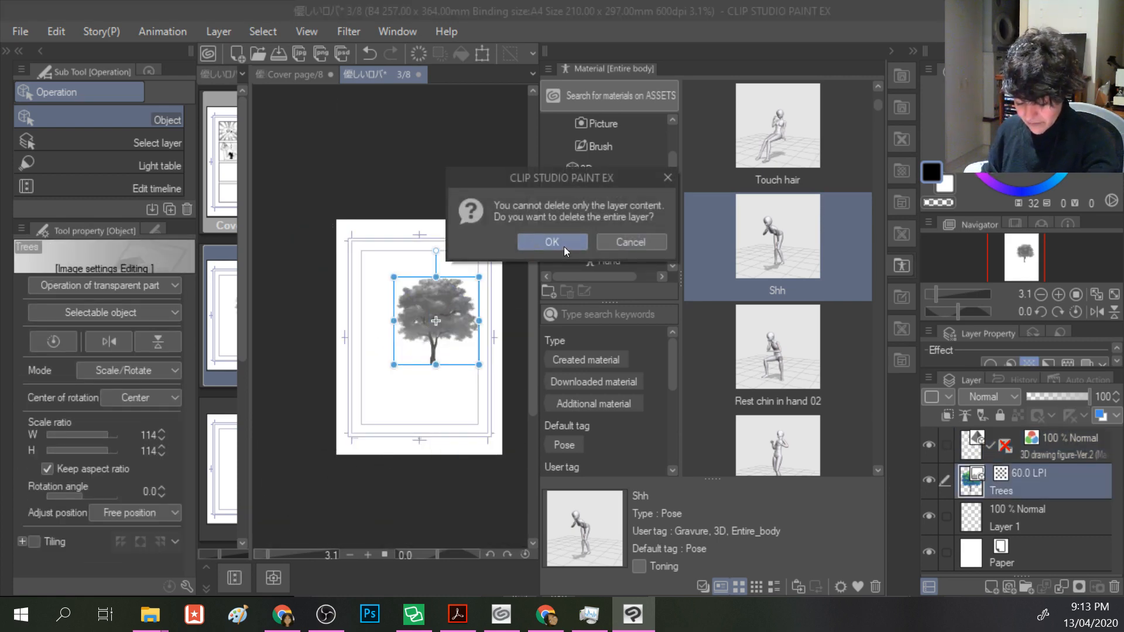
{"action": "left_click", "coordinate": [552, 242]}
- Place a figure in the Shh pose on the page and add a Rest chin in hand 02 figure beside it
{"action": "left_click_drag", "start_coordinate": [760, 237], "coordinate": [496, 392]}
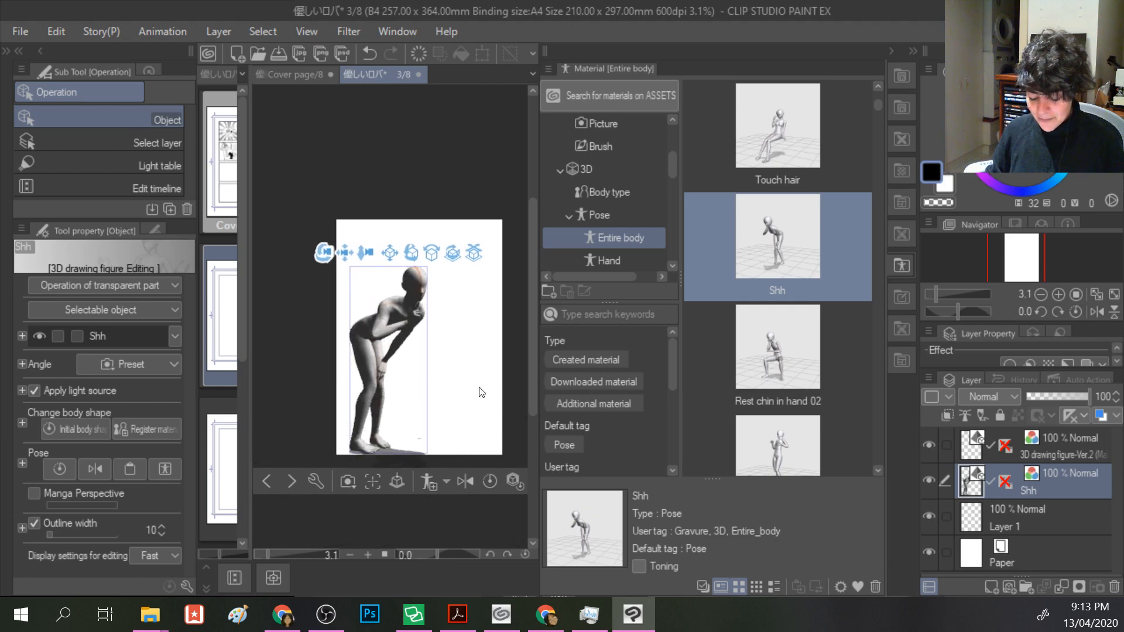
{"action": "left_click_drag", "start_coordinate": [352, 389], "coordinate": [416, 391]}
{"action": "left_click_drag", "start_coordinate": [786, 370], "coordinate": [477, 391]}
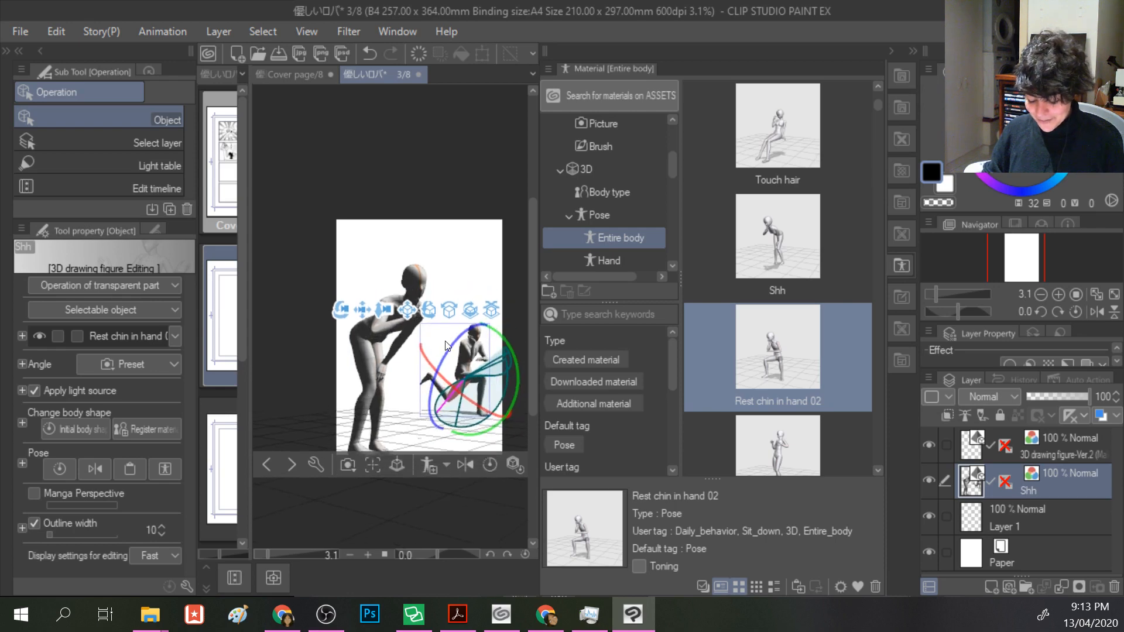
- Apply the Seized by collar pose to the smaller figure beside the Shh figure
{"action": "scroll", "coordinate": [743, 374], "scroll_direction": "down", "scroll_amount": 1}
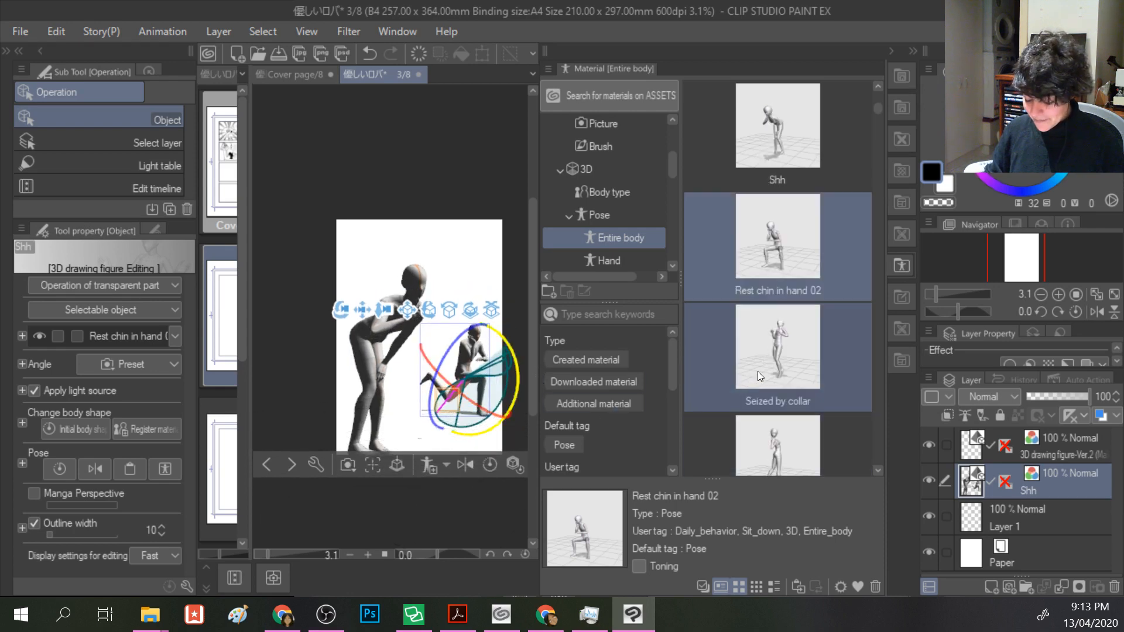
{"action": "scroll", "coordinate": [758, 371], "scroll_direction": "down", "scroll_amount": 1}
{"action": "left_click_drag", "start_coordinate": [777, 250], "coordinate": [486, 332]}
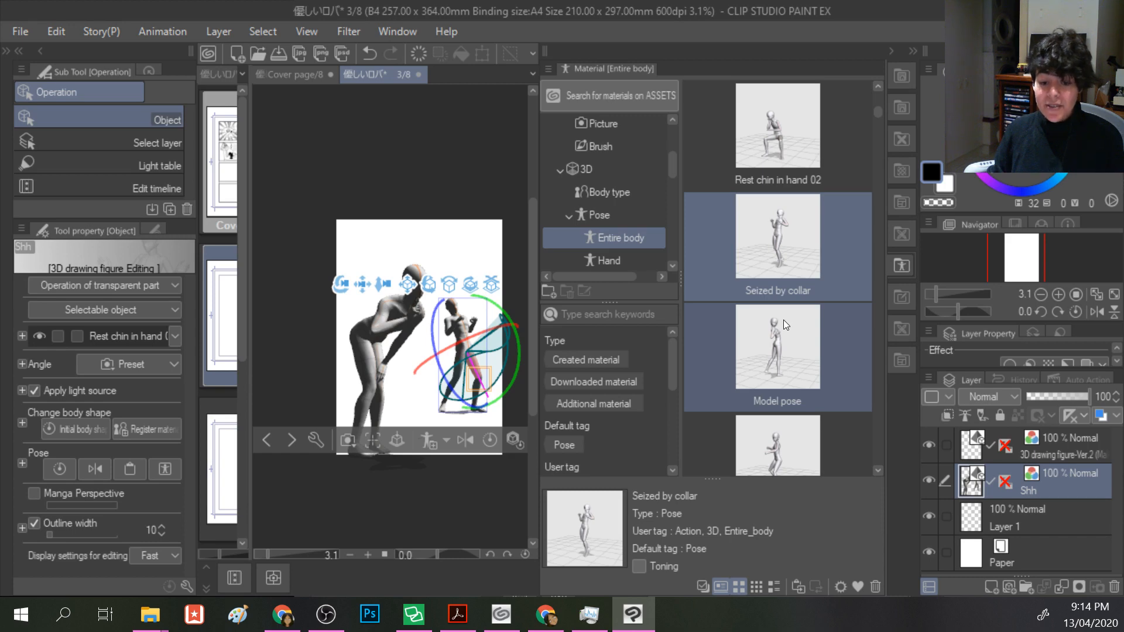
- Browse the Entire body pose materials from Model pose down to Hold stick
{"action": "scroll", "coordinate": [783, 320], "scroll_direction": "down", "scroll_amount": 2}
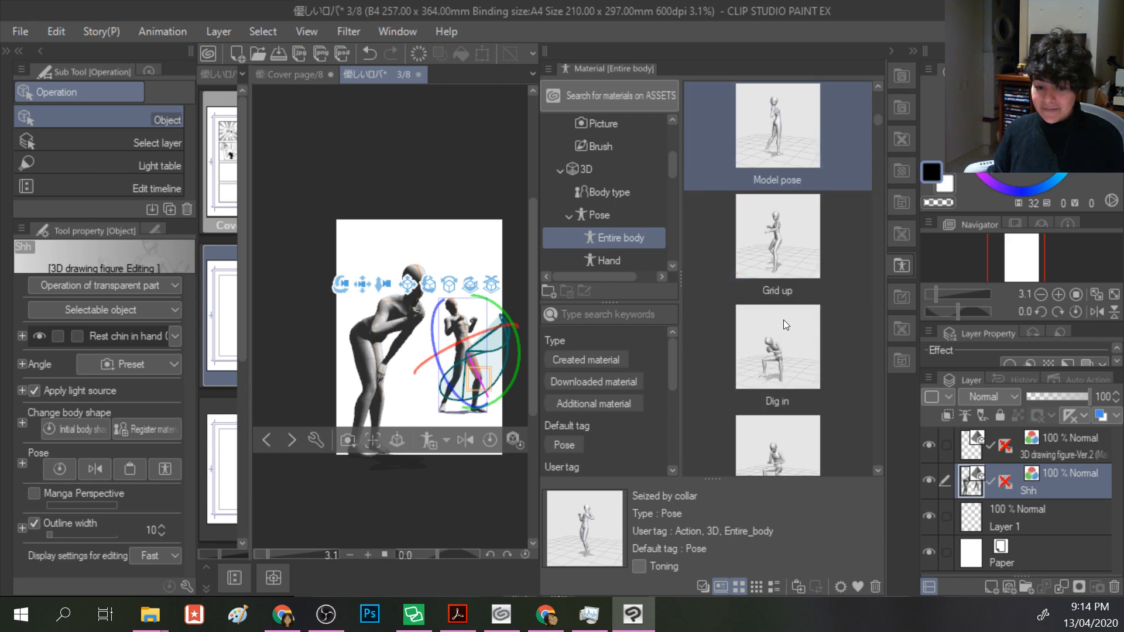
{"action": "scroll", "coordinate": [783, 320], "scroll_direction": "down", "scroll_amount": 1}
{"action": "left_click", "coordinate": [776, 256]}
{"action": "left_click", "coordinate": [768, 338]}
{"action": "scroll", "coordinate": [767, 339], "scroll_direction": "down", "scroll_amount": 2}
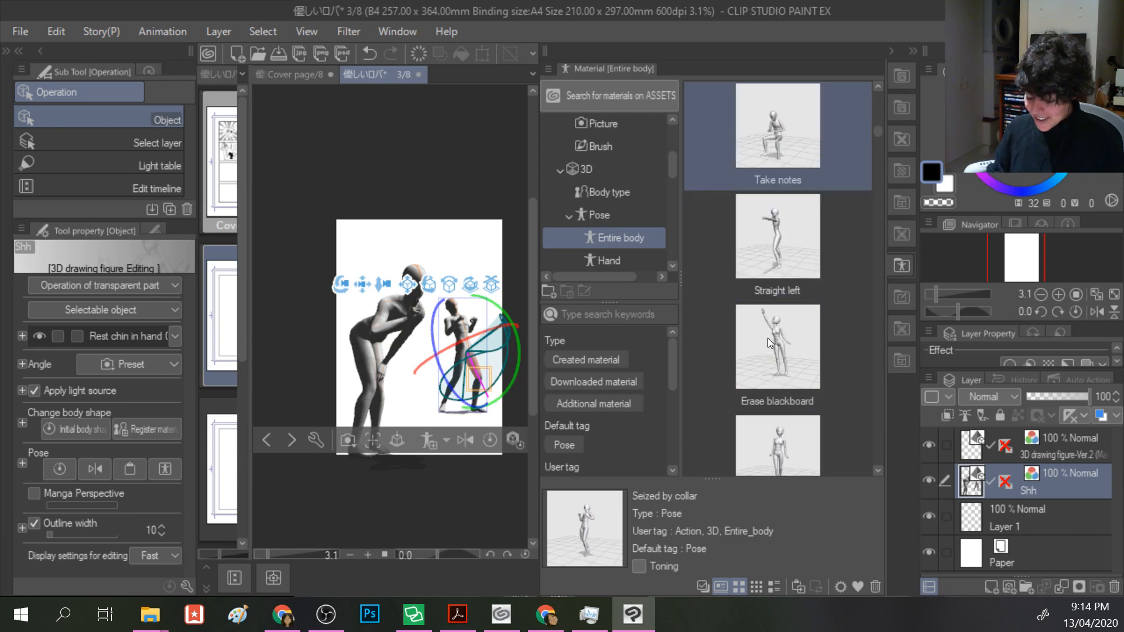
{"action": "left_click", "coordinate": [767, 338]}
{"action": "scroll", "coordinate": [787, 348], "scroll_direction": "down", "scroll_amount": 2}
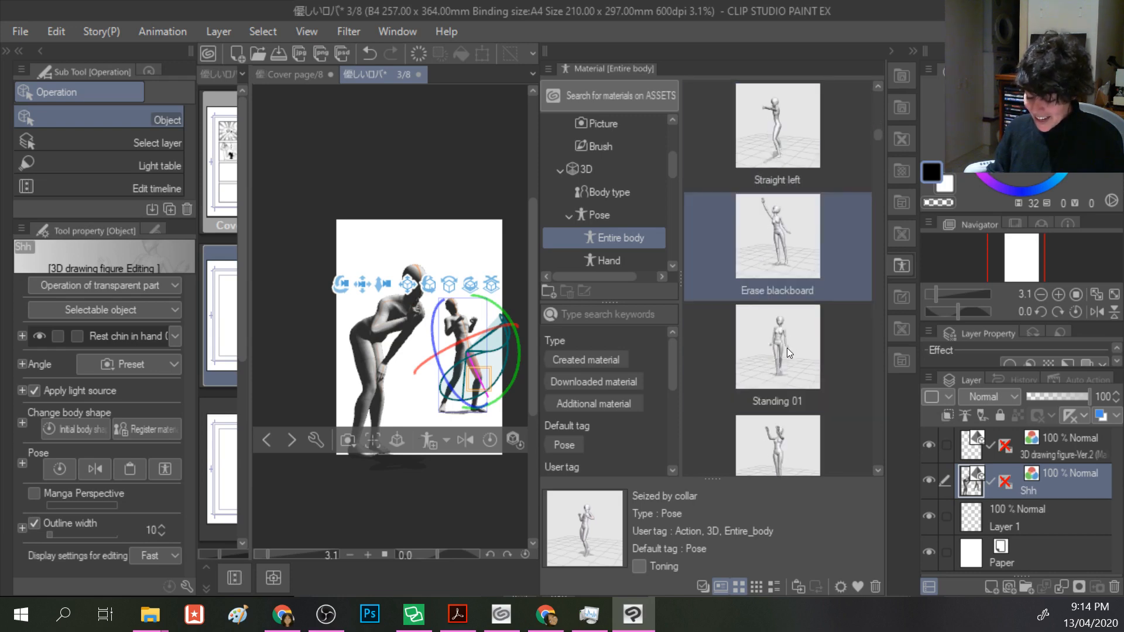
{"action": "scroll", "coordinate": [786, 347], "scroll_direction": "down", "scroll_amount": 1}
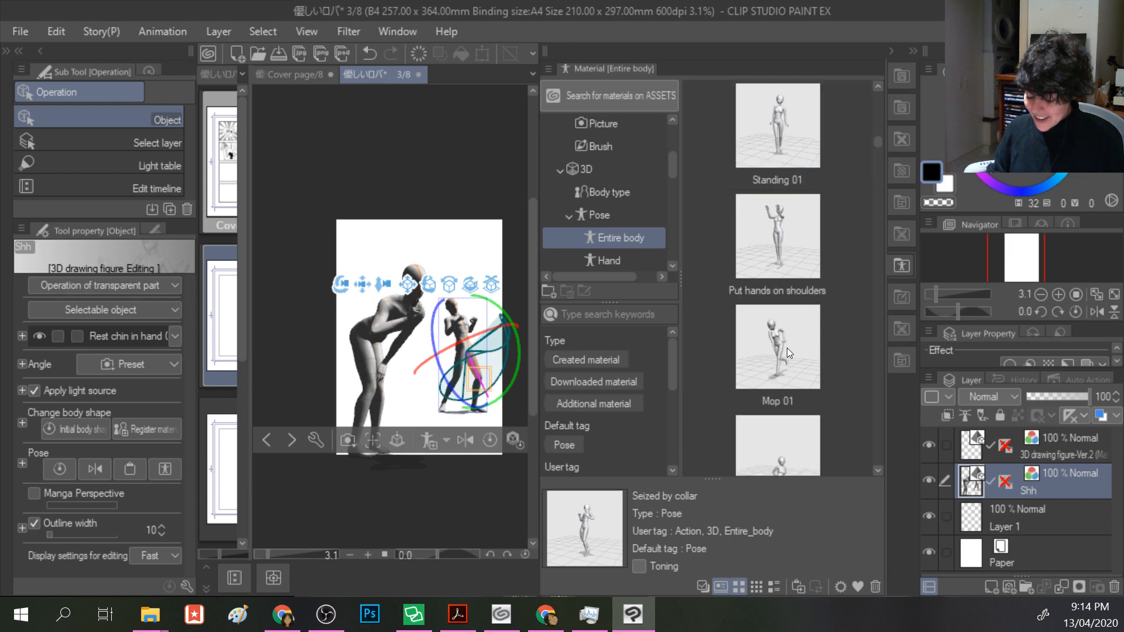
{"action": "scroll", "coordinate": [787, 348], "scroll_direction": "down", "scroll_amount": 1}
{"action": "left_click", "coordinate": [792, 347]}
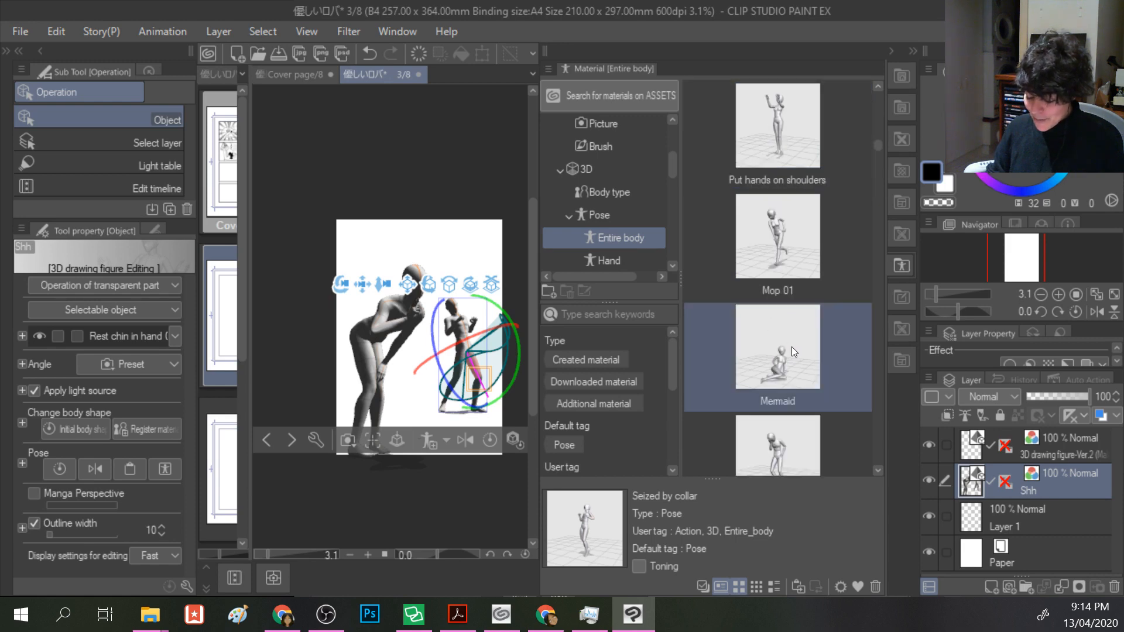
{"action": "scroll", "coordinate": [786, 356], "scroll_direction": "down", "scroll_amount": 2}
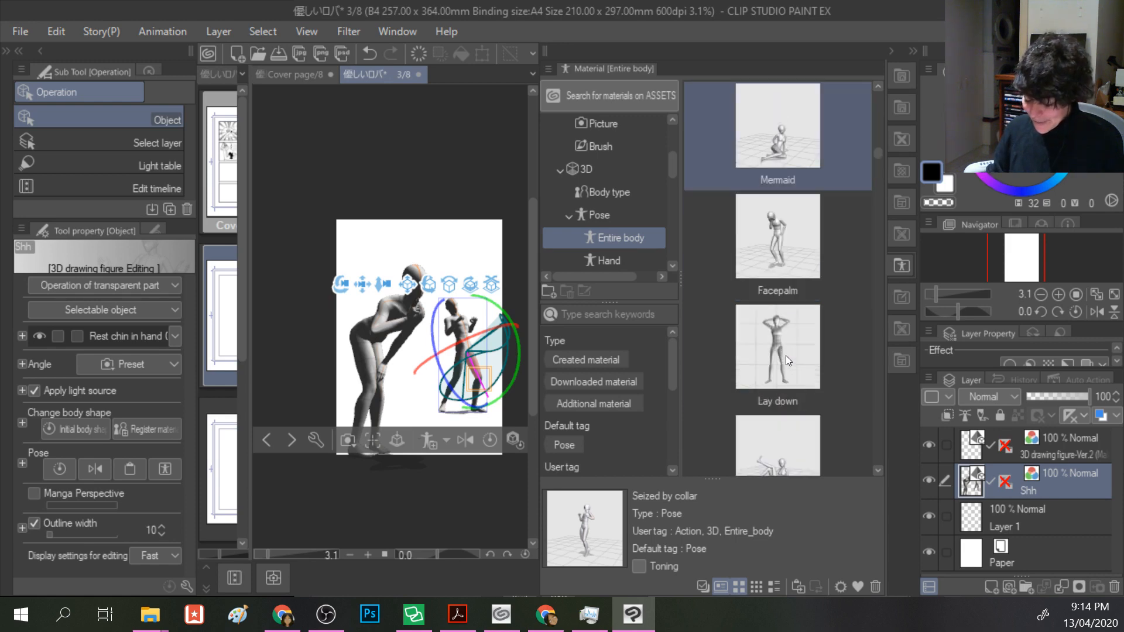
{"action": "scroll", "coordinate": [786, 356], "scroll_direction": "down", "scroll_amount": 4}
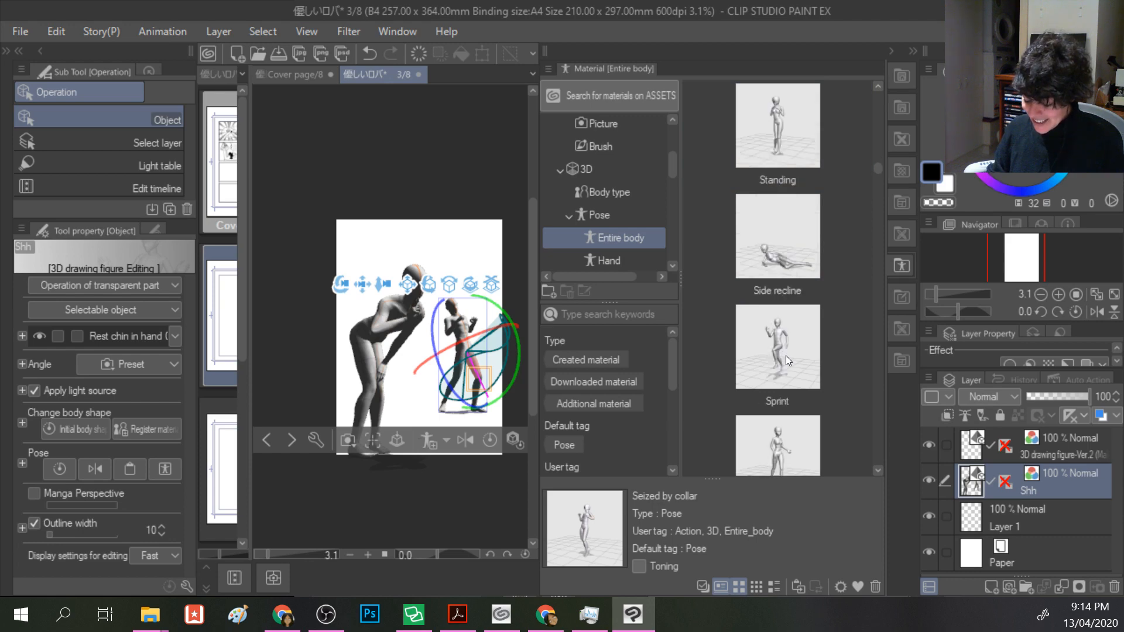
{"action": "scroll", "coordinate": [785, 356], "scroll_direction": "down", "scroll_amount": 2}
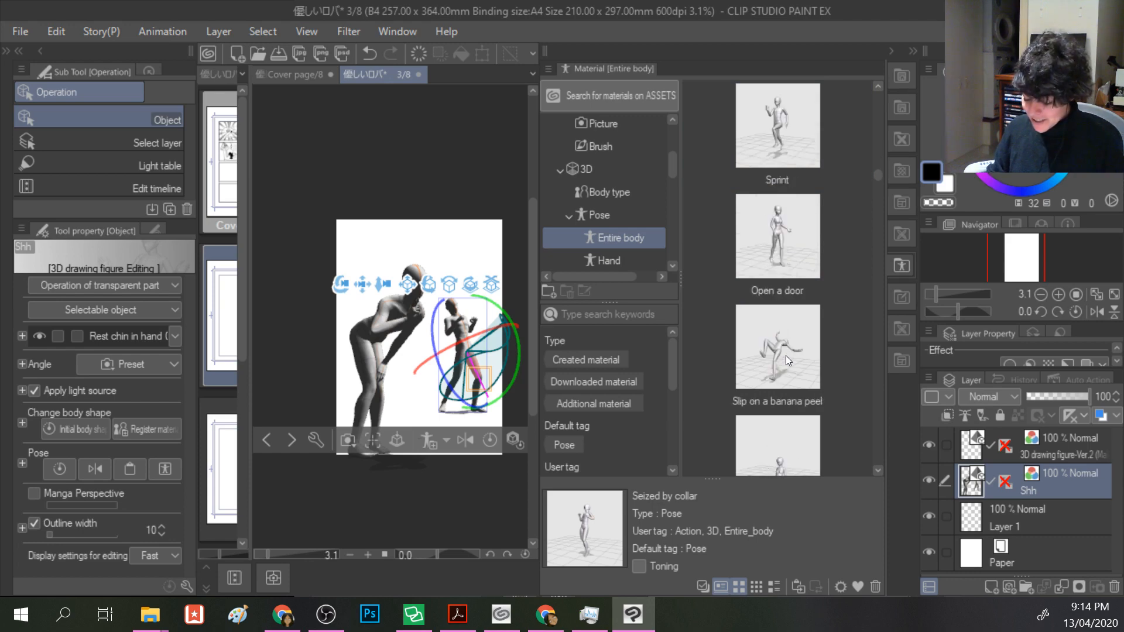
{"action": "scroll", "coordinate": [785, 356], "scroll_direction": "down", "scroll_amount": 3}
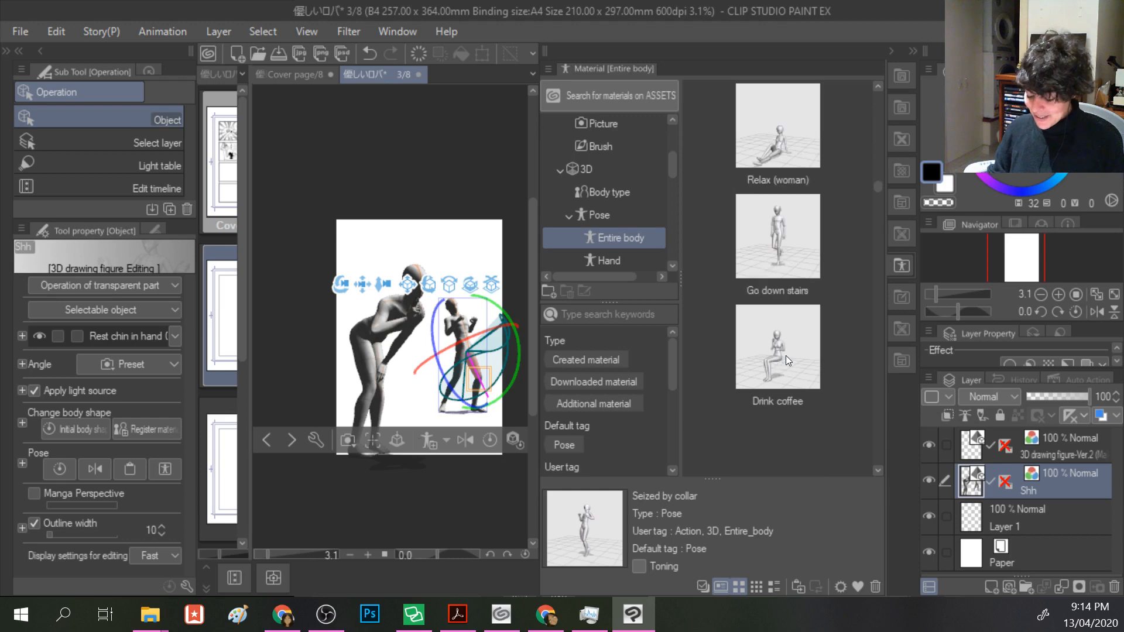
{"action": "scroll", "coordinate": [786, 356], "scroll_direction": "down", "scroll_amount": 1}
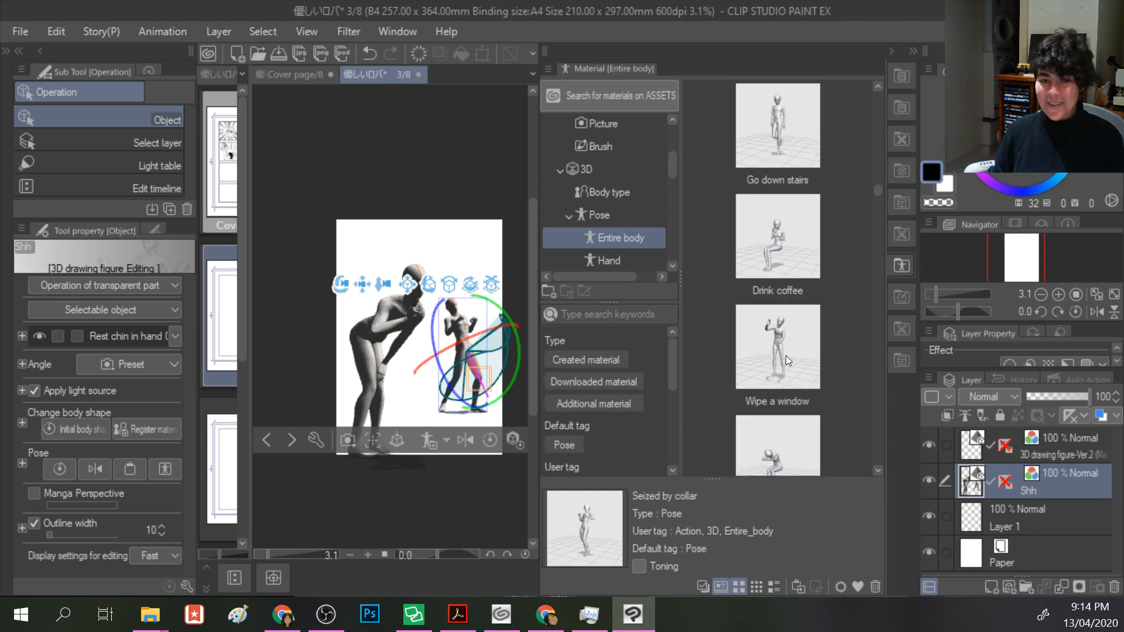
{"action": "scroll", "coordinate": [786, 355], "scroll_direction": "down", "scroll_amount": 3}
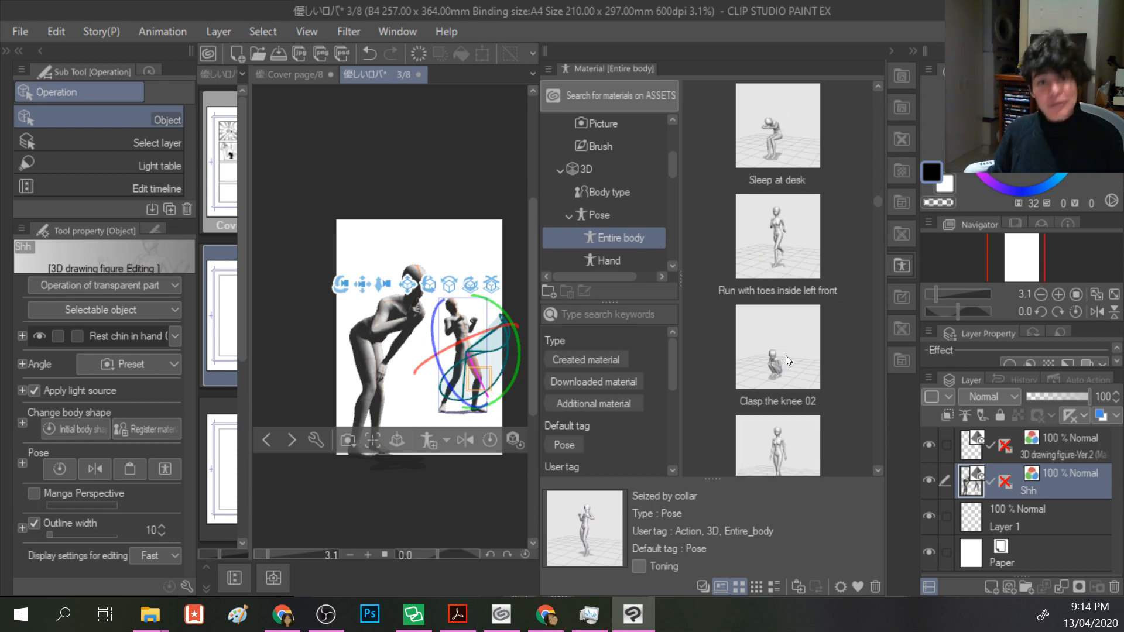
{"action": "scroll", "coordinate": [785, 360], "scroll_direction": "down", "scroll_amount": 1}
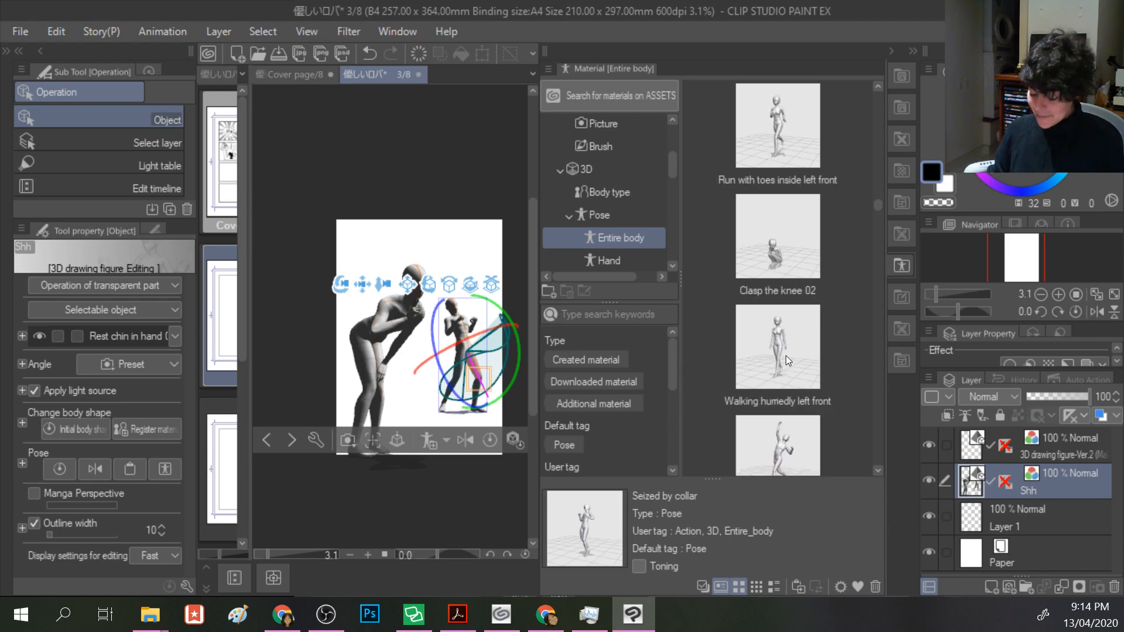
{"action": "scroll", "coordinate": [785, 360], "scroll_direction": "down", "scroll_amount": 1}
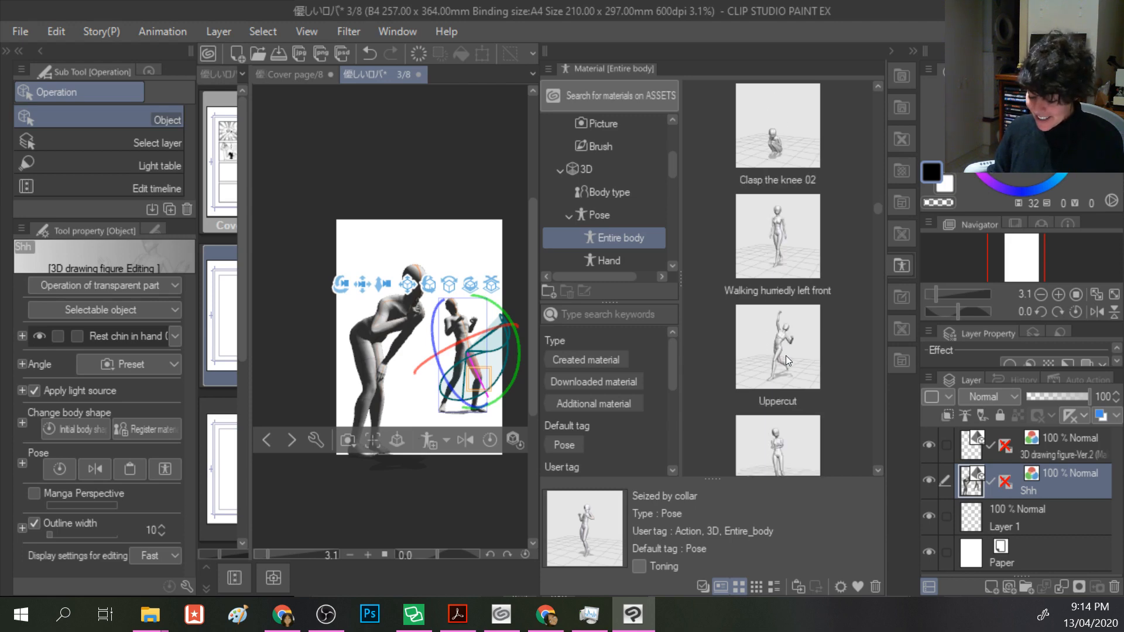
{"action": "scroll", "coordinate": [785, 356], "scroll_direction": "down", "scroll_amount": 1}
{"action": "scroll", "coordinate": [785, 356], "scroll_direction": "down", "scroll_amount": 2}
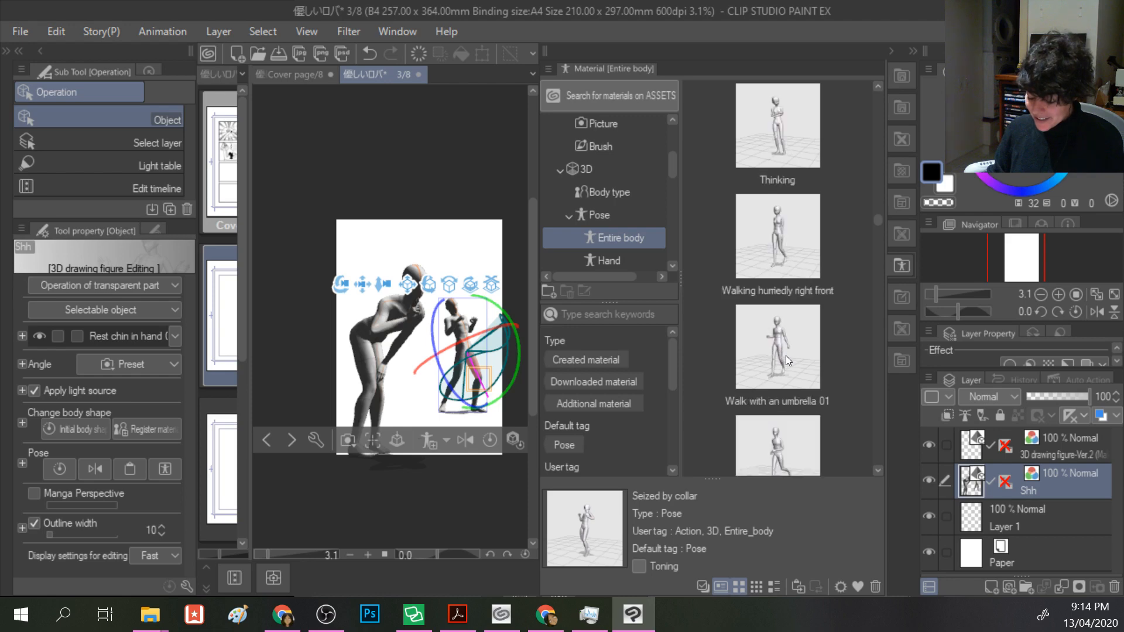
{"action": "scroll", "coordinate": [785, 356], "scroll_direction": "down", "scroll_amount": 2}
{"action": "scroll", "coordinate": [786, 356], "scroll_direction": "down", "scroll_amount": 4}
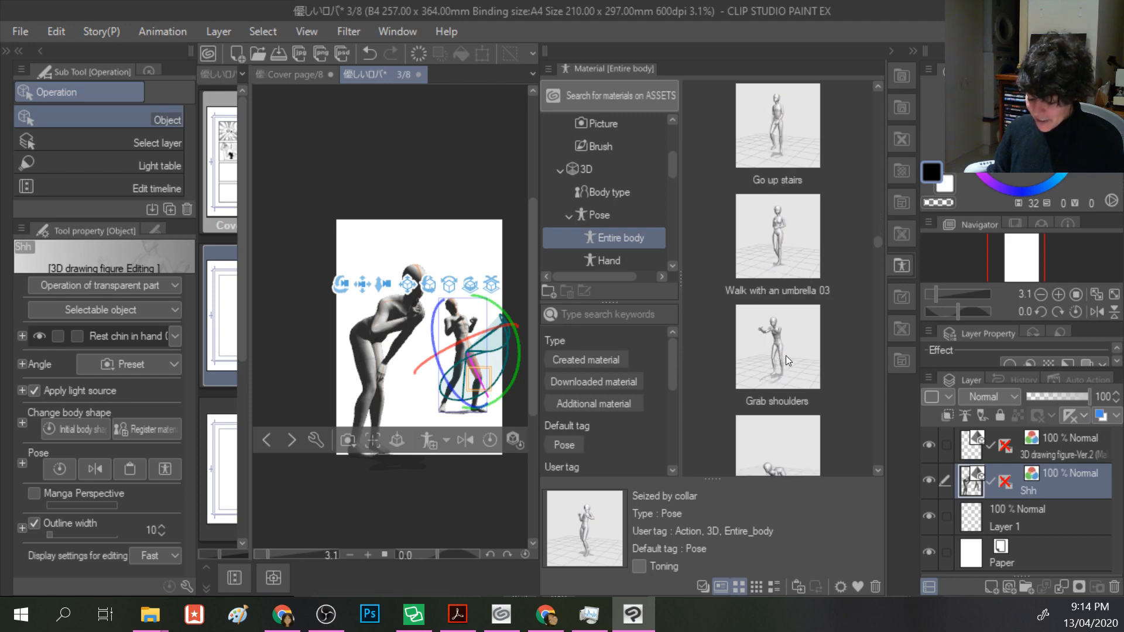
{"action": "scroll", "coordinate": [786, 356], "scroll_direction": "down", "scroll_amount": 1}
{"action": "scroll", "coordinate": [786, 356], "scroll_direction": "down", "scroll_amount": 2}
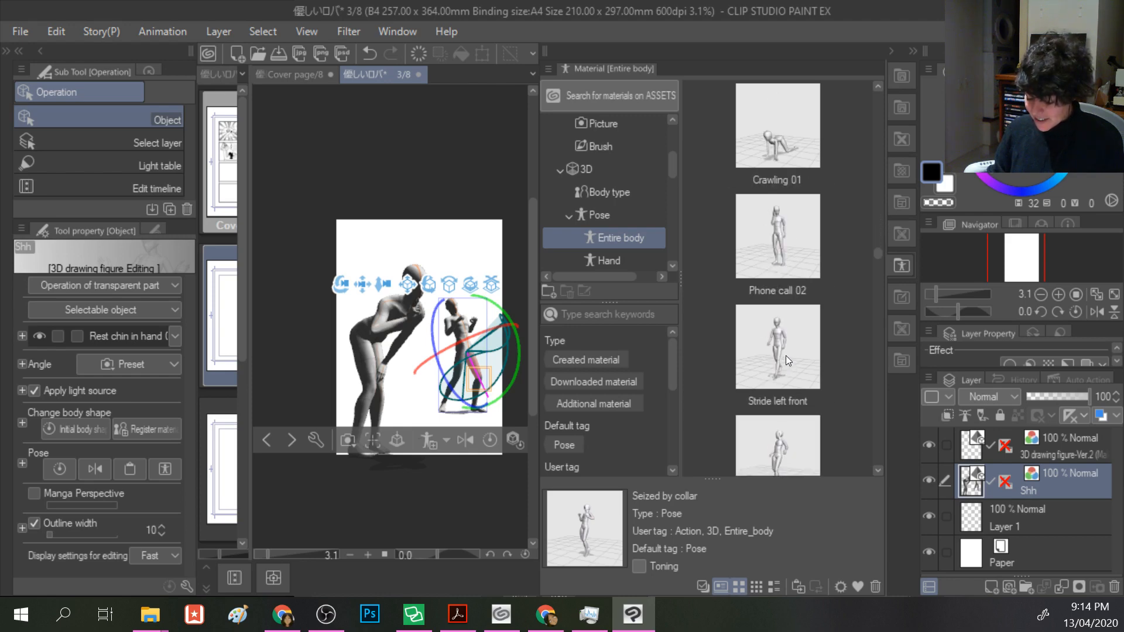
{"action": "scroll", "coordinate": [785, 356], "scroll_direction": "down", "scroll_amount": 1}
{"action": "scroll", "coordinate": [786, 356], "scroll_direction": "down", "scroll_amount": 1}
{"action": "scroll", "coordinate": [786, 356], "scroll_direction": "down", "scroll_amount": 1}
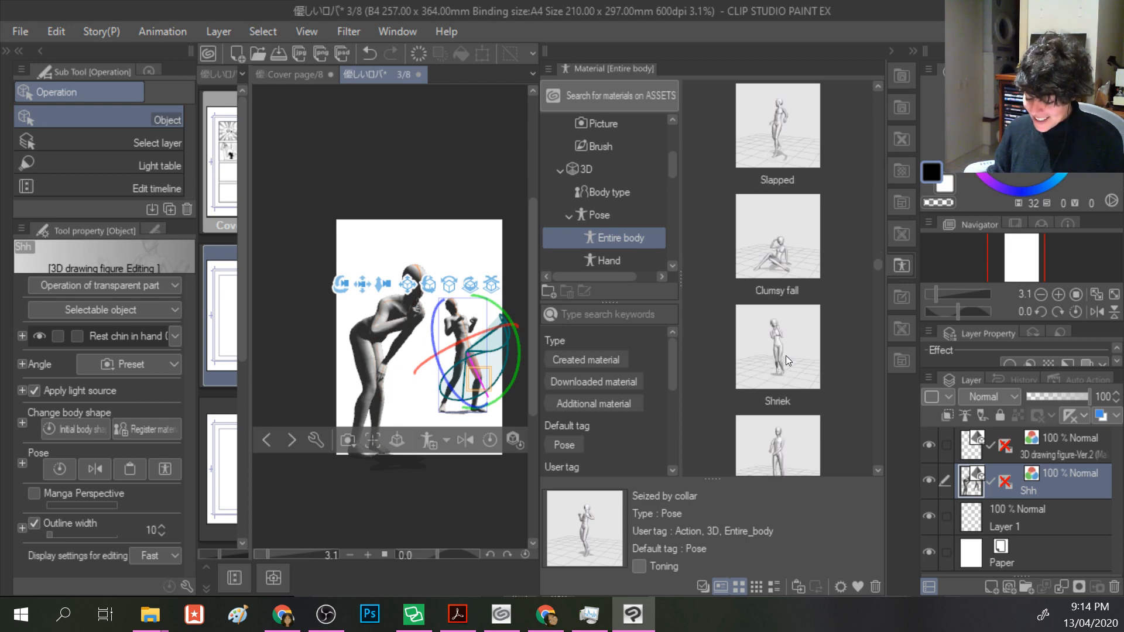
{"action": "scroll", "coordinate": [786, 356], "scroll_direction": "down", "scroll_amount": 1}
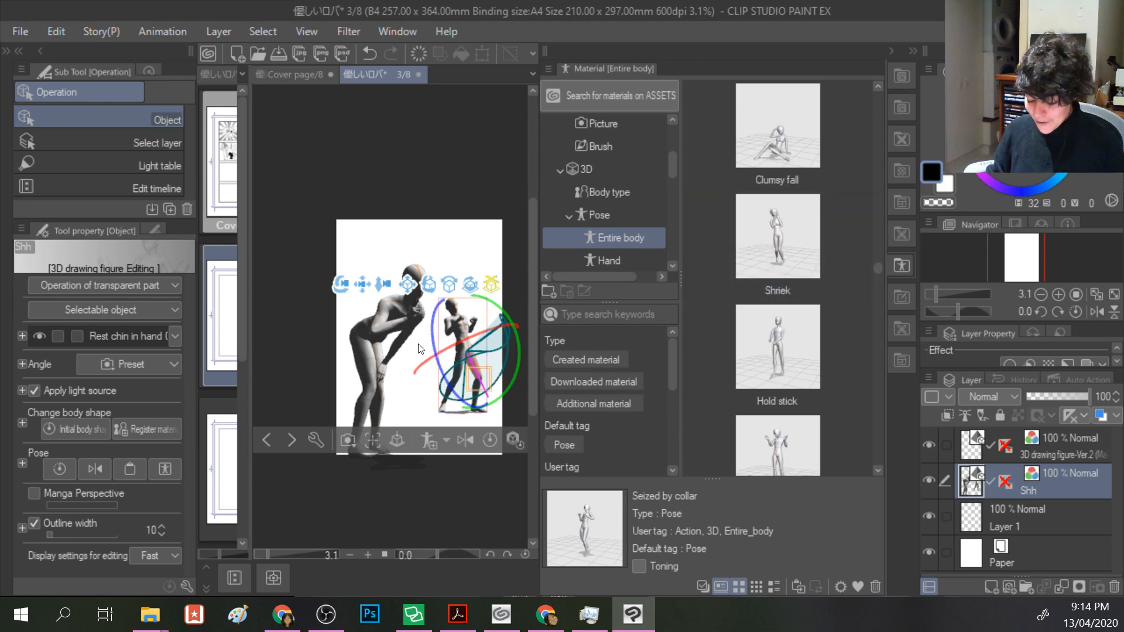
- Clear the existing figures from the scene and place a figure in the Shriek pose near the page's centre
{"action": "key", "text": "Delete"}
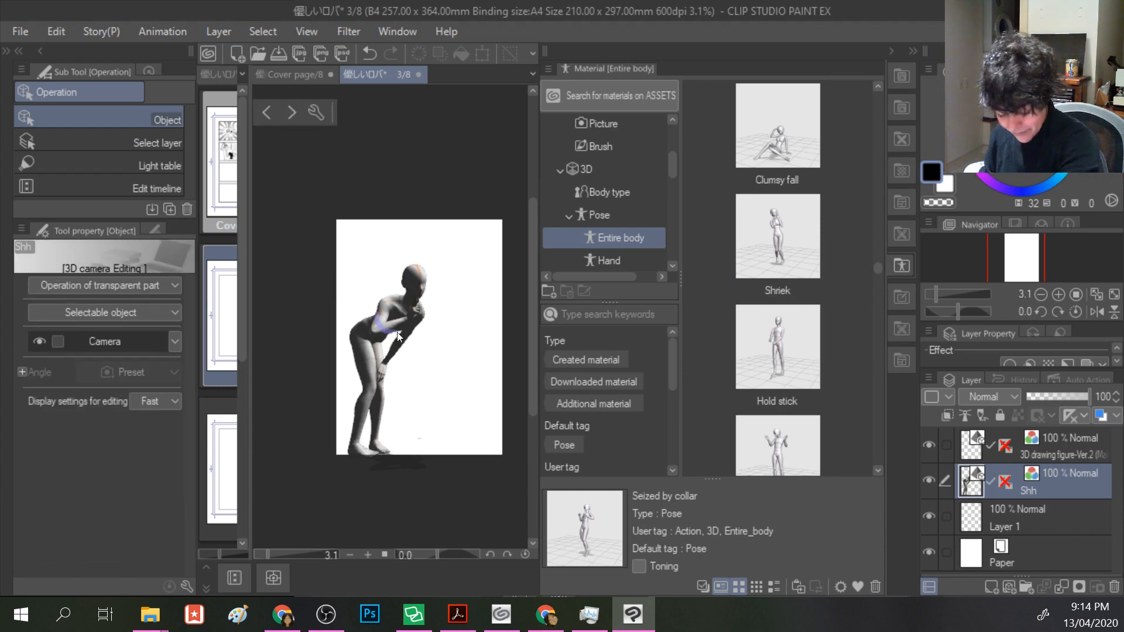
{"action": "left_click_drag", "start_coordinate": [769, 251], "coordinate": [413, 381]}
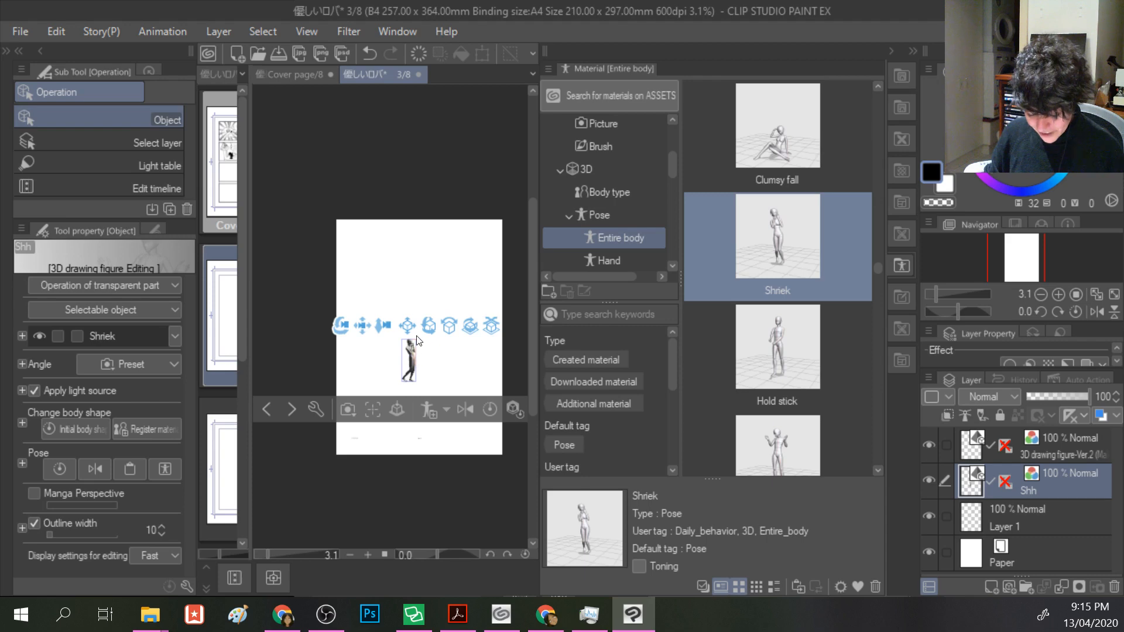
{"action": "left_click", "coordinate": [415, 349]}
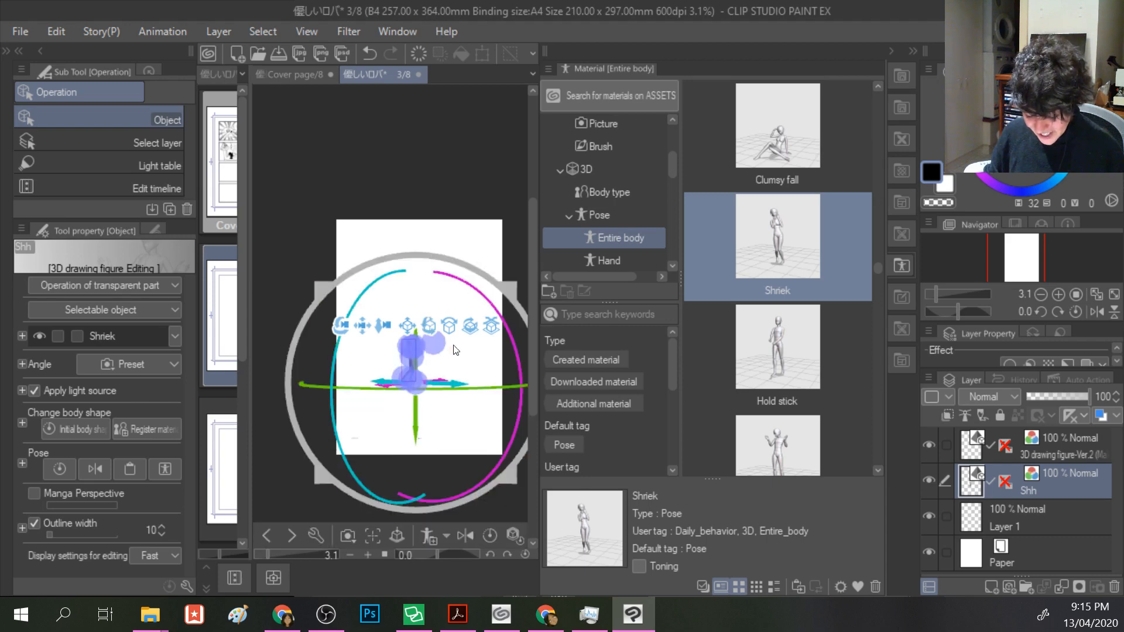
- Bend the Shriek figure's pose by pulling its upper body and hips upward, and deselect the figure
{"action": "left_click_drag", "start_coordinate": [360, 327], "coordinate": [358, 494]}
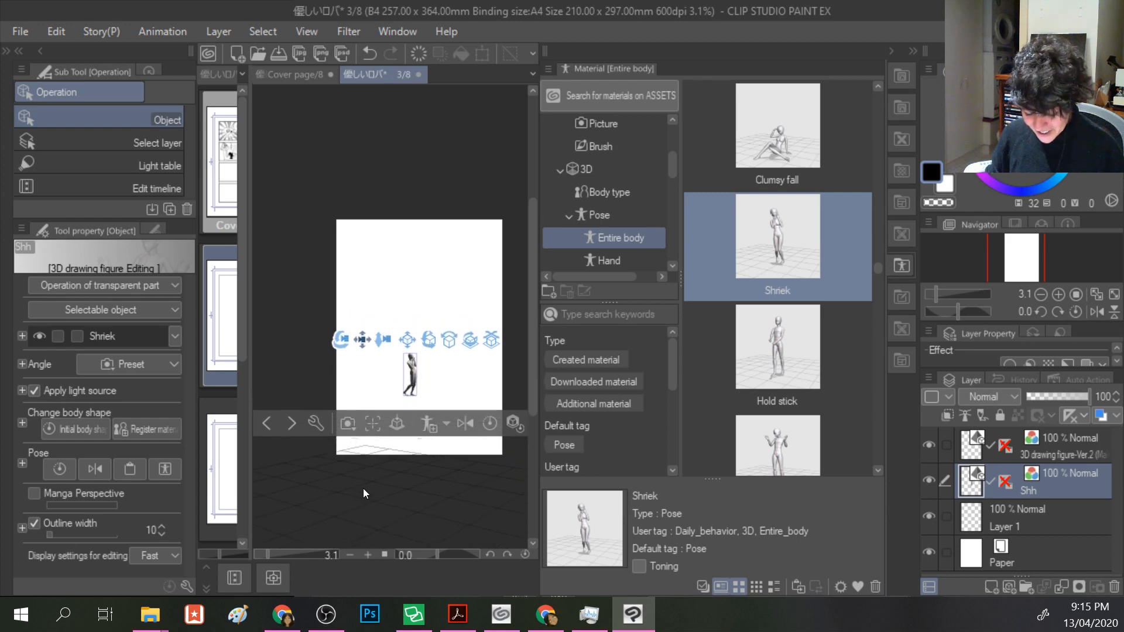
{"action": "scroll", "coordinate": [414, 383], "scroll_direction": "up", "scroll_amount": 1}
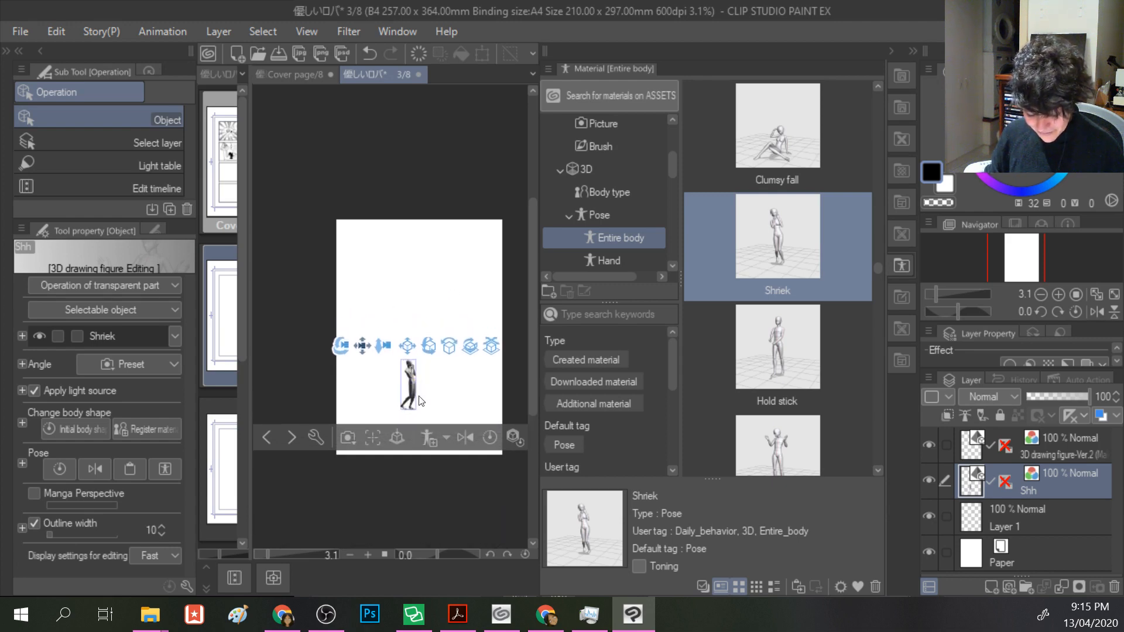
{"action": "scroll", "coordinate": [413, 395], "scroll_direction": "down", "scroll_amount": 2}
{"action": "scroll", "coordinate": [414, 395], "scroll_direction": "up", "scroll_amount": 4}
{"action": "scroll", "coordinate": [413, 400], "scroll_direction": "up", "scroll_amount": 2}
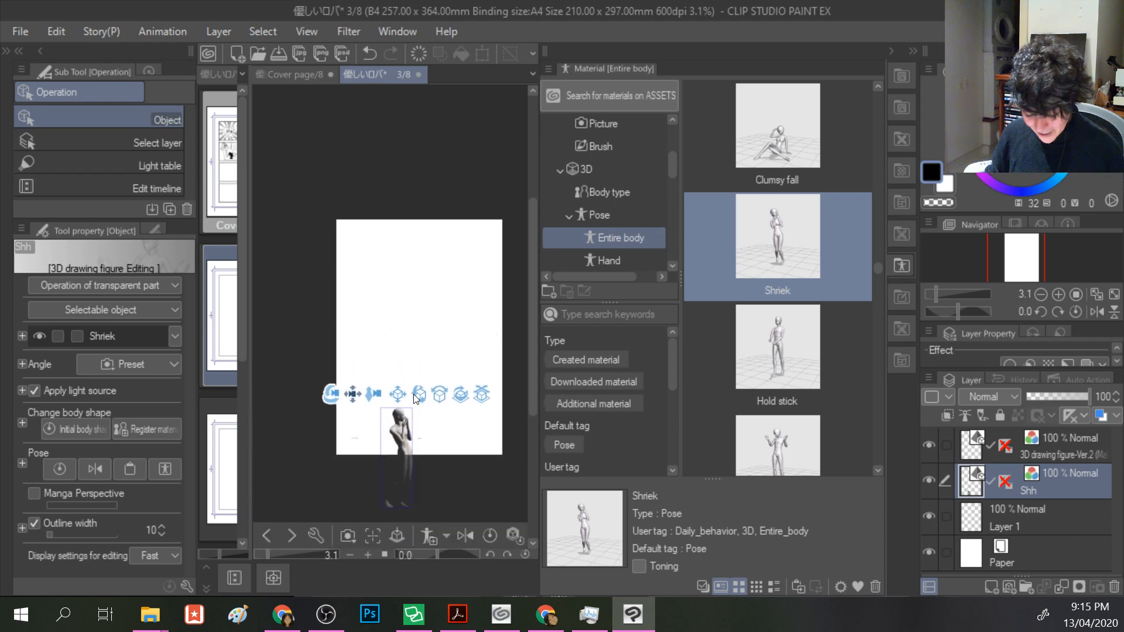
{"action": "left_click", "coordinate": [405, 421]}
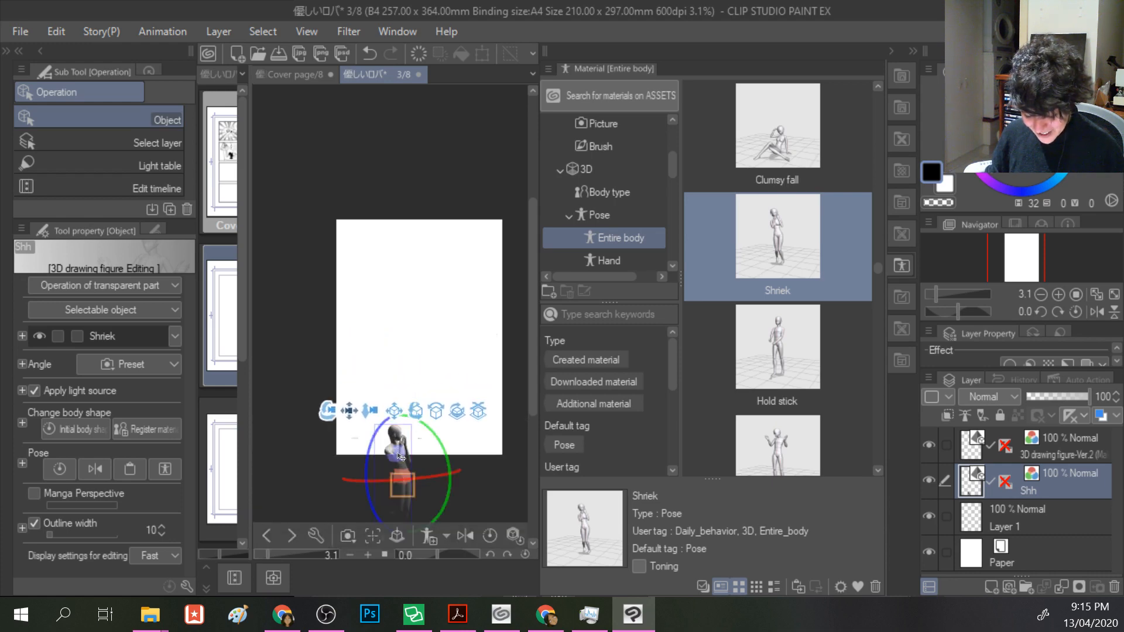
{"action": "left_click_drag", "start_coordinate": [405, 422], "coordinate": [427, 384]}
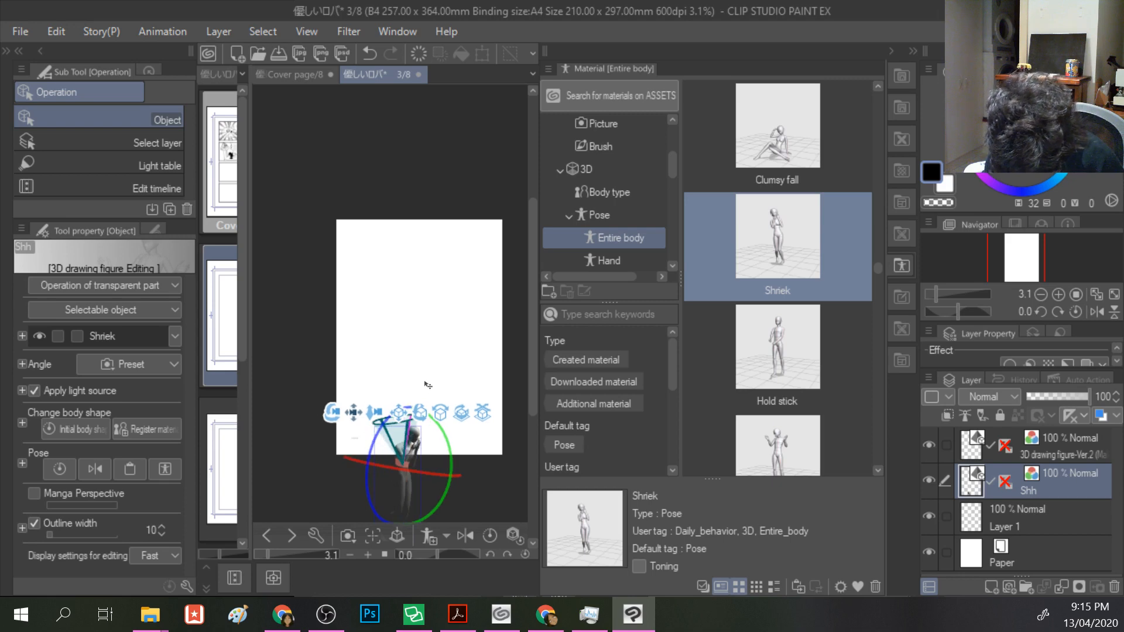
{"action": "left_click_drag", "start_coordinate": [410, 484], "coordinate": [422, 417]}
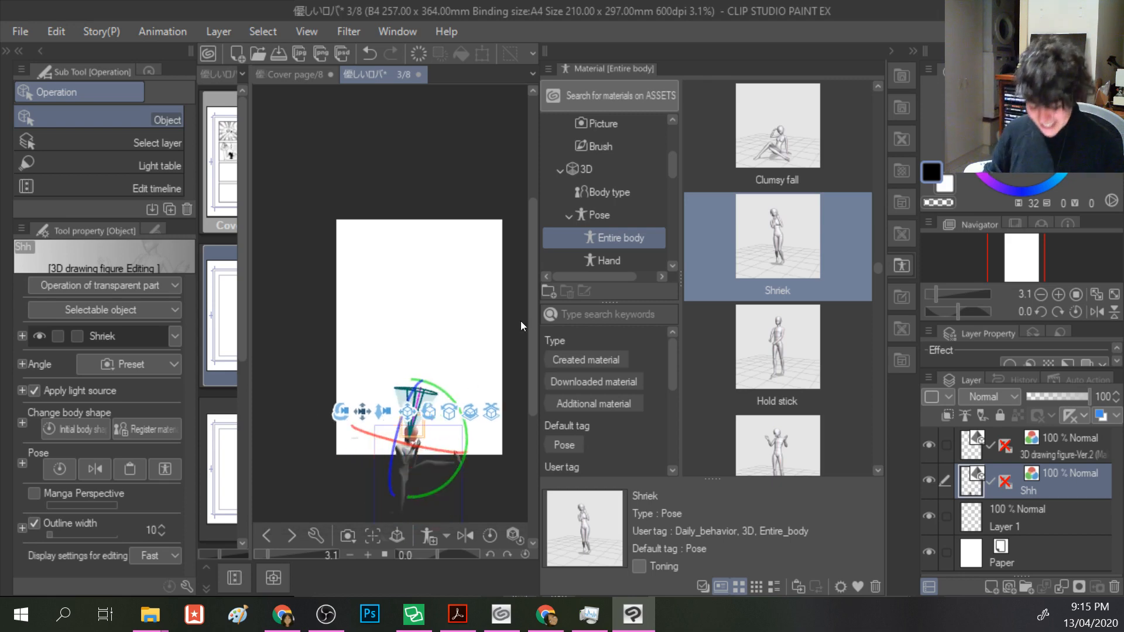
{"action": "left_click", "coordinate": [505, 265]}
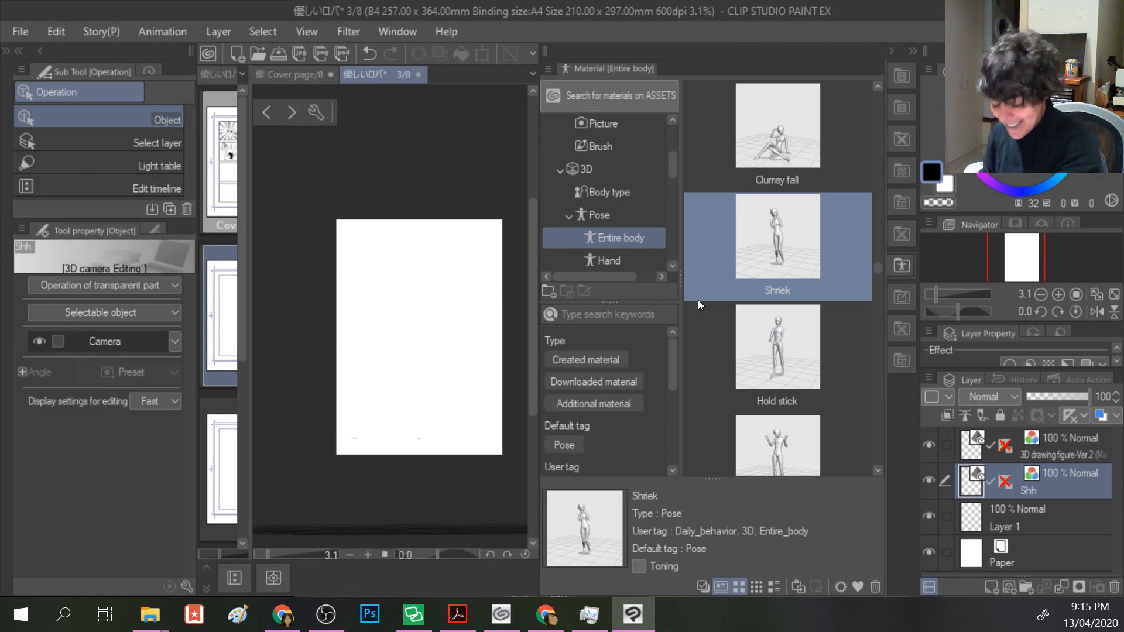
- Browse the remaining Entire body pose materials from Hold stick down to Standing prim
{"action": "scroll", "coordinate": [761, 286], "scroll_direction": "down", "scroll_amount": 2}
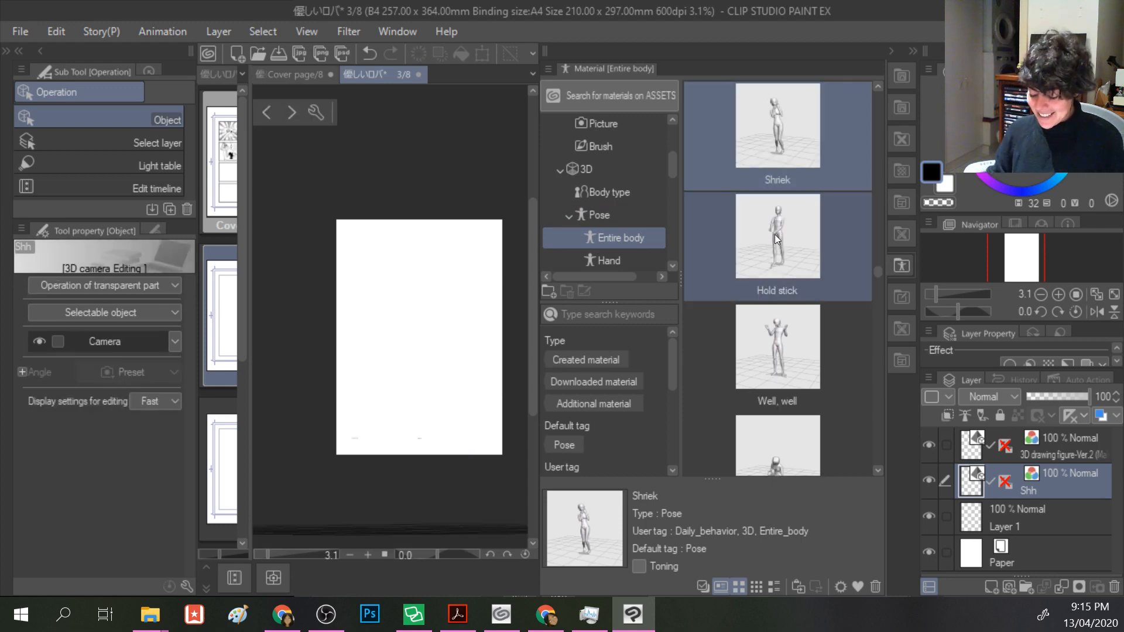
{"action": "scroll", "coordinate": [781, 262], "scroll_direction": "down", "scroll_amount": 3}
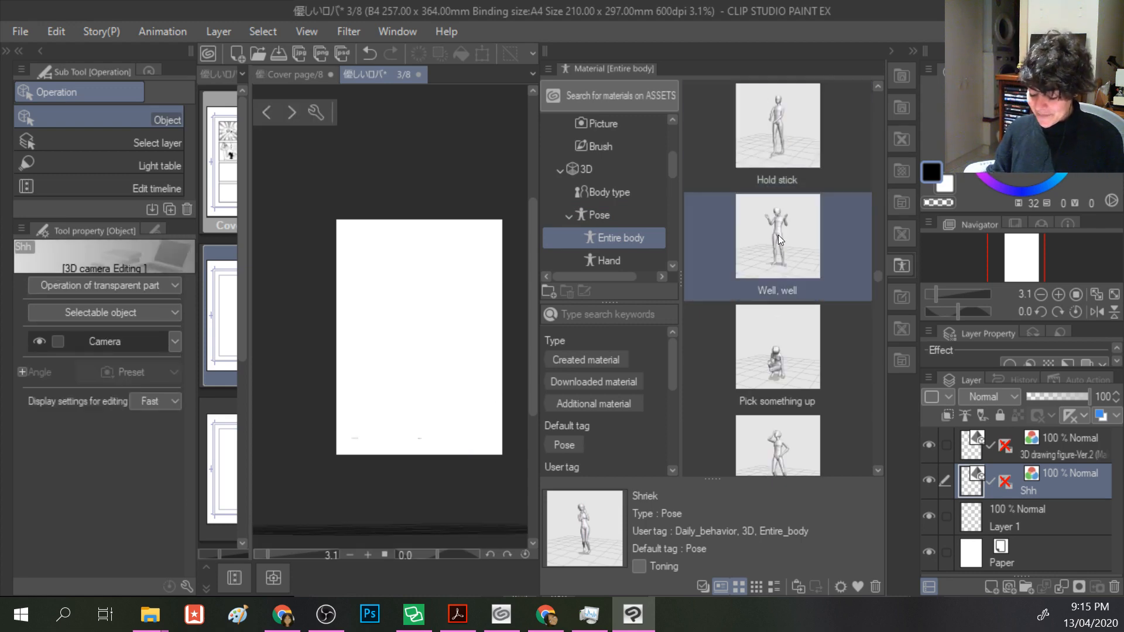
{"action": "scroll", "coordinate": [778, 234], "scroll_direction": "down", "scroll_amount": 3}
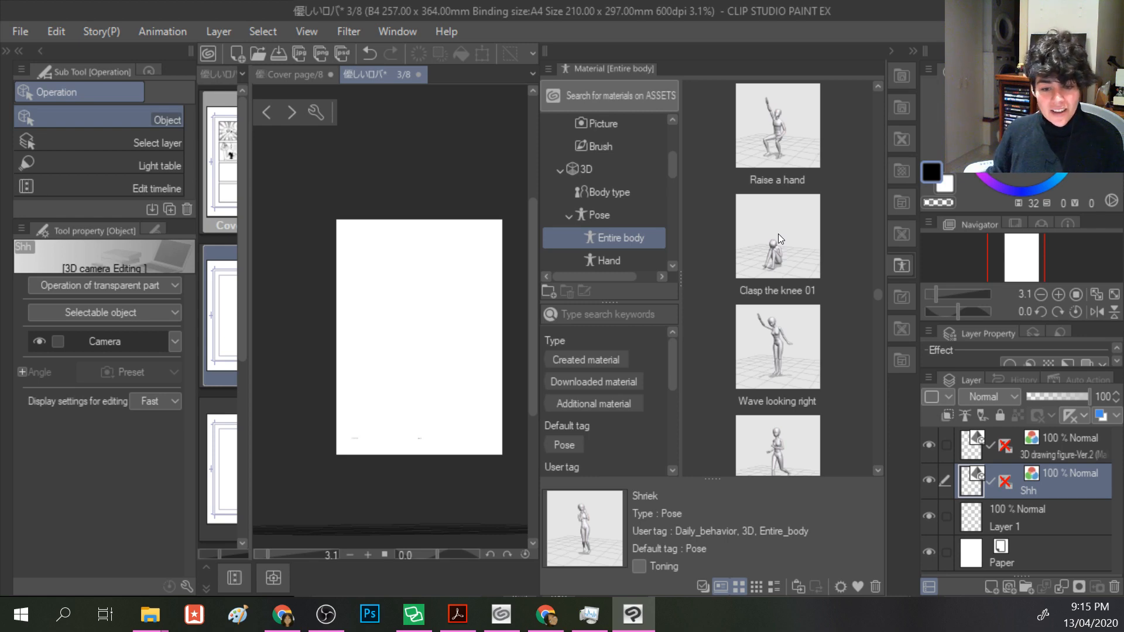
{"action": "scroll", "coordinate": [778, 234], "scroll_direction": "down", "scroll_amount": 1}
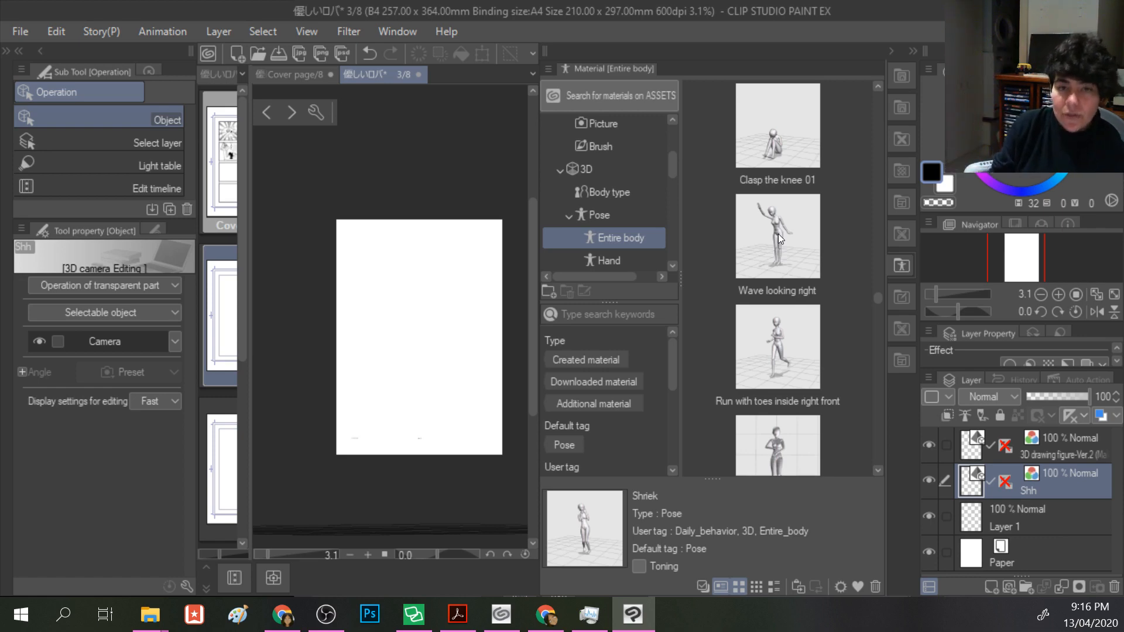
{"action": "left_click", "coordinate": [778, 234]}
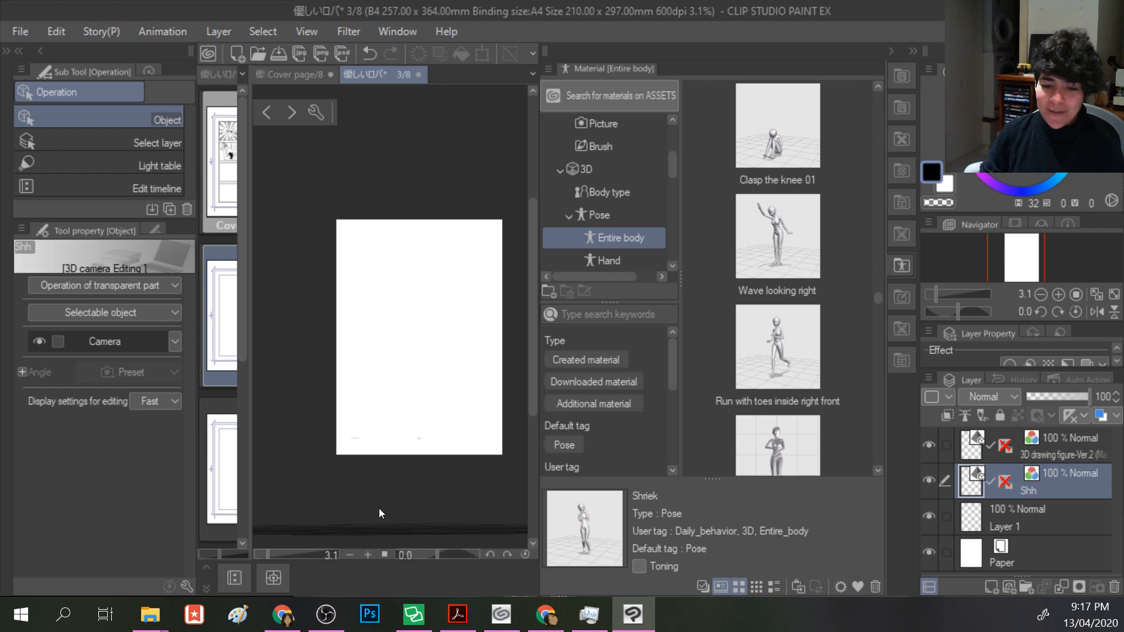
{"action": "left_click", "coordinate": [776, 442]}
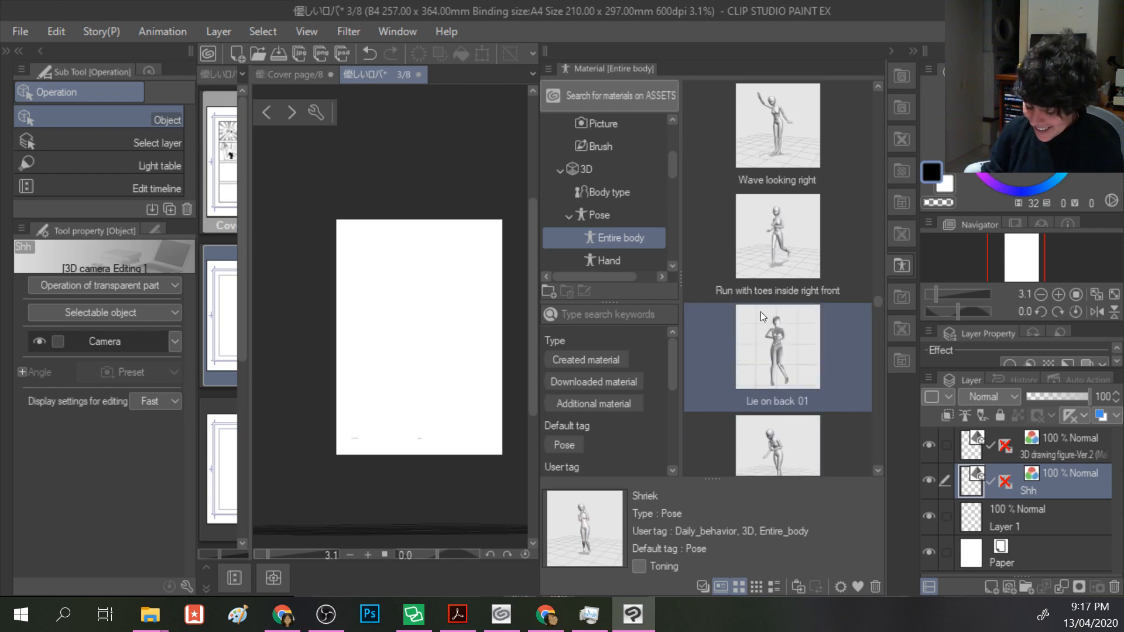
{"action": "scroll", "coordinate": [760, 312], "scroll_direction": "down", "scroll_amount": 1}
{"action": "scroll", "coordinate": [764, 314], "scroll_direction": "down", "scroll_amount": 1}
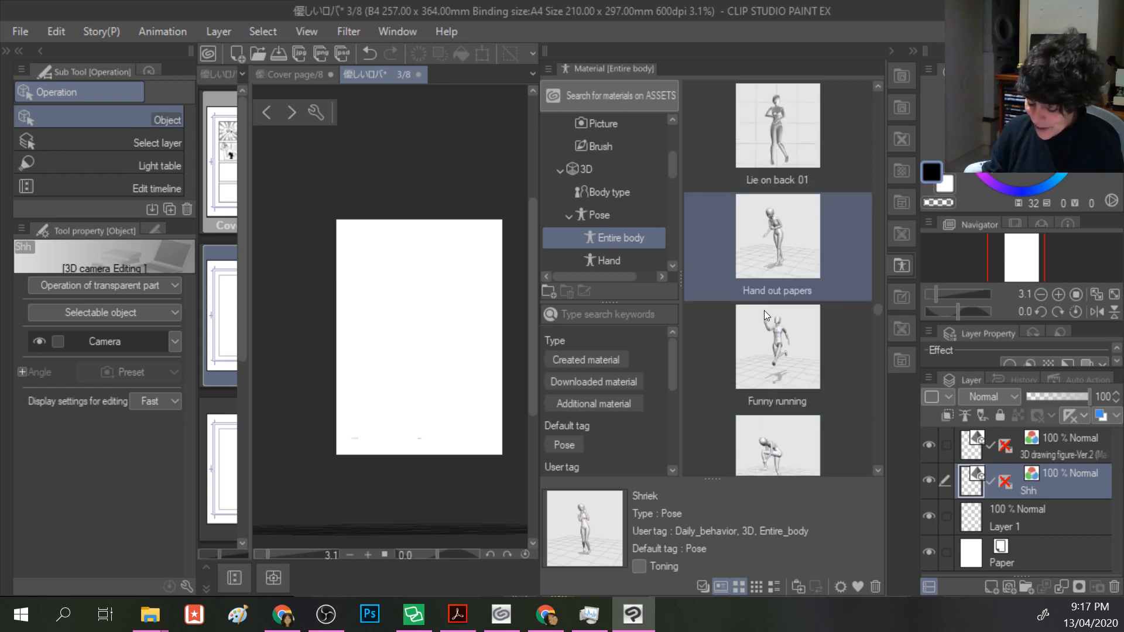
{"action": "scroll", "coordinate": [764, 314], "scroll_direction": "down", "scroll_amount": 1}
{"action": "scroll", "coordinate": [764, 315], "scroll_direction": "down", "scroll_amount": 3}
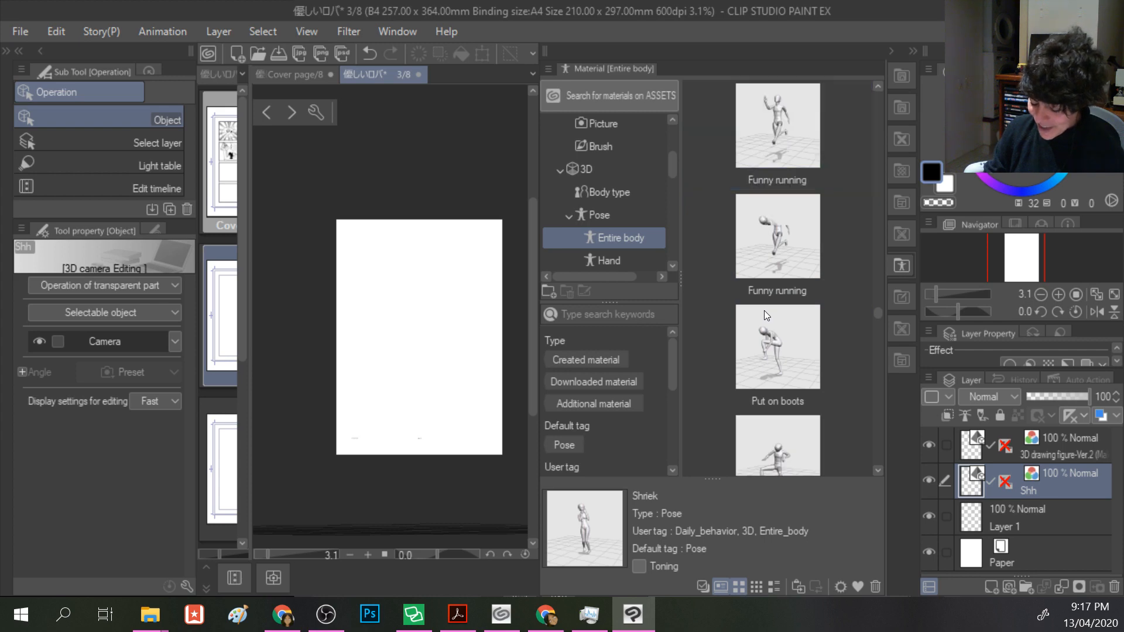
{"action": "scroll", "coordinate": [764, 315], "scroll_direction": "down", "scroll_amount": 4}
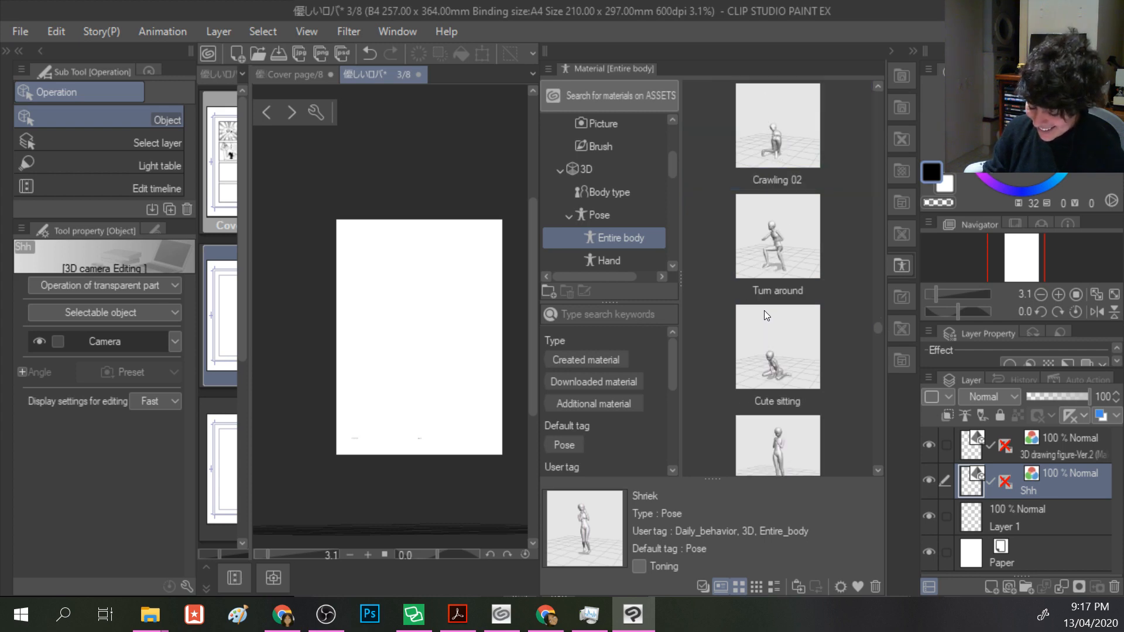
{"action": "scroll", "coordinate": [764, 315], "scroll_direction": "down", "scroll_amount": 3}
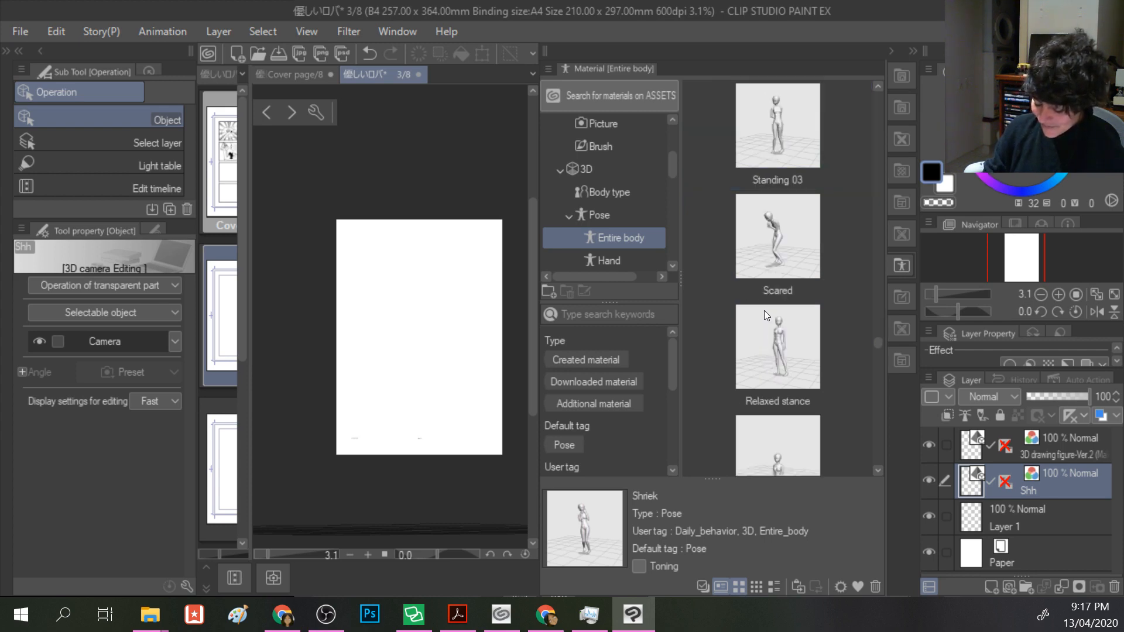
{"action": "scroll", "coordinate": [764, 313], "scroll_direction": "down", "scroll_amount": 4}
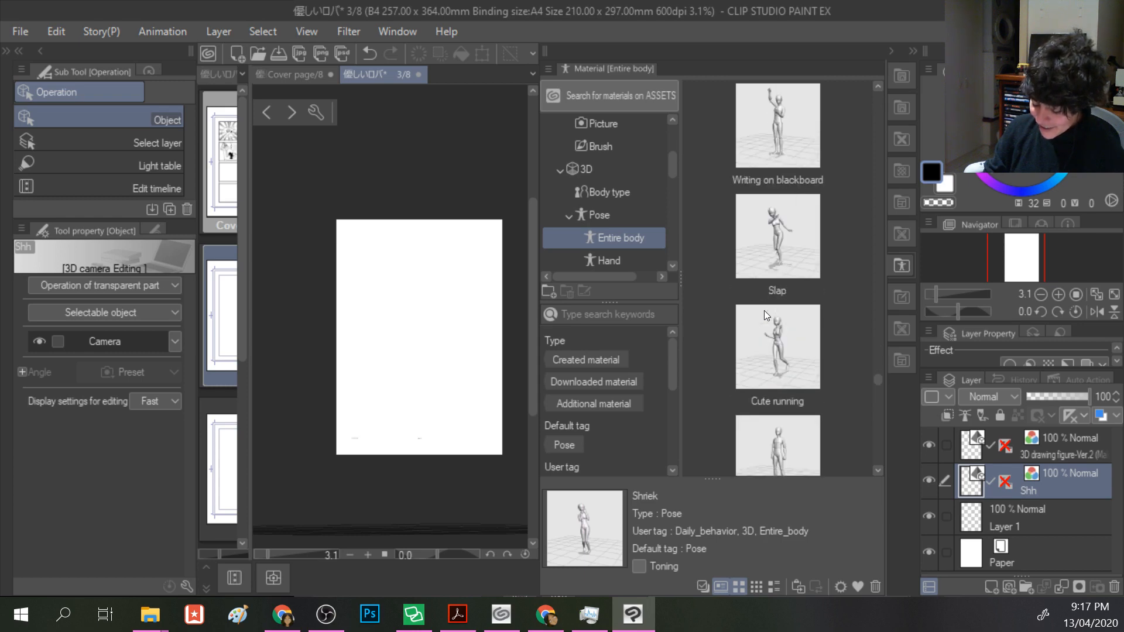
{"action": "scroll", "coordinate": [764, 315], "scroll_direction": "down", "scroll_amount": 1}
{"action": "left_click", "coordinate": [764, 311]}
{"action": "scroll", "coordinate": [766, 311], "scroll_direction": "down", "scroll_amount": 2}
{"action": "scroll", "coordinate": [765, 310], "scroll_direction": "down", "scroll_amount": 2}
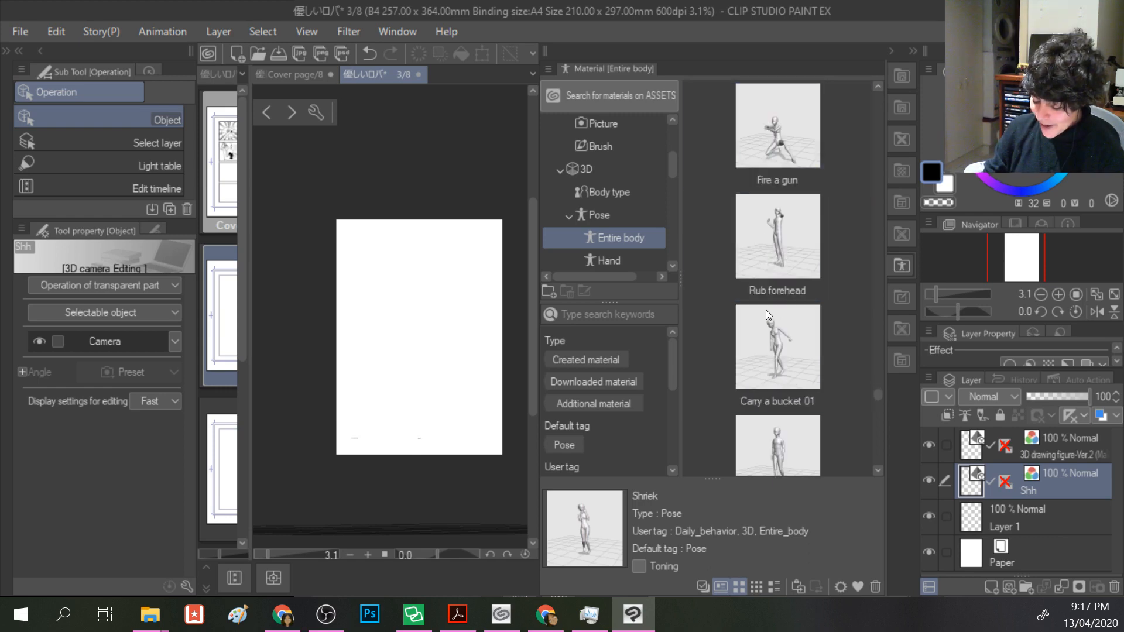
{"action": "scroll", "coordinate": [765, 311], "scroll_direction": "down", "scroll_amount": 3}
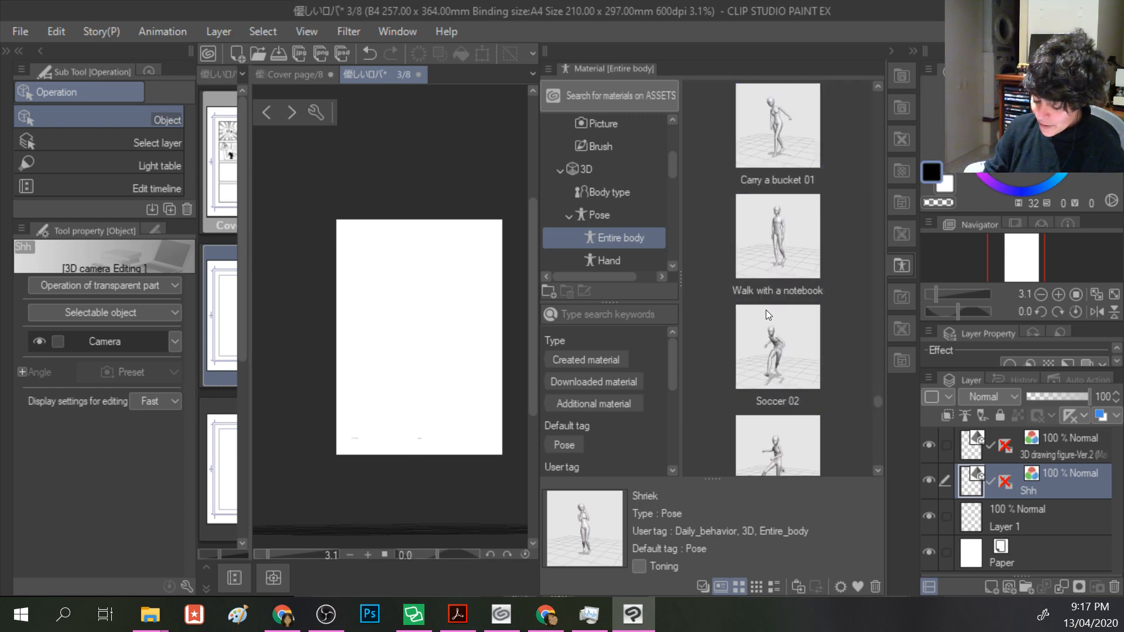
{"action": "scroll", "coordinate": [766, 310], "scroll_direction": "down", "scroll_amount": 1}
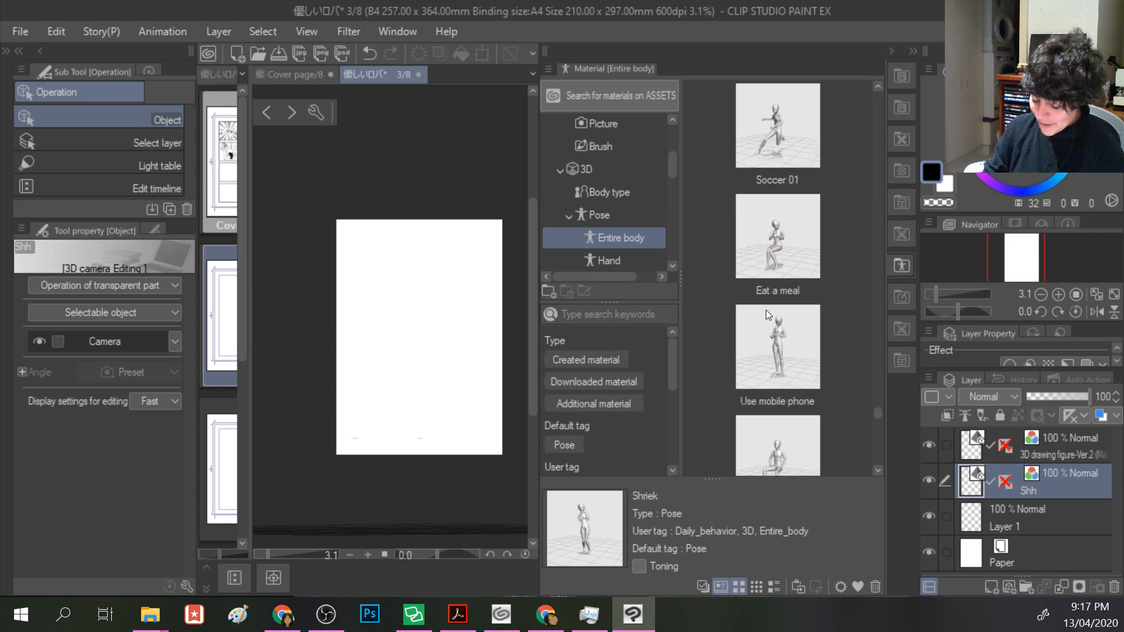
{"action": "scroll", "coordinate": [766, 310], "scroll_direction": "down", "scroll_amount": 3}
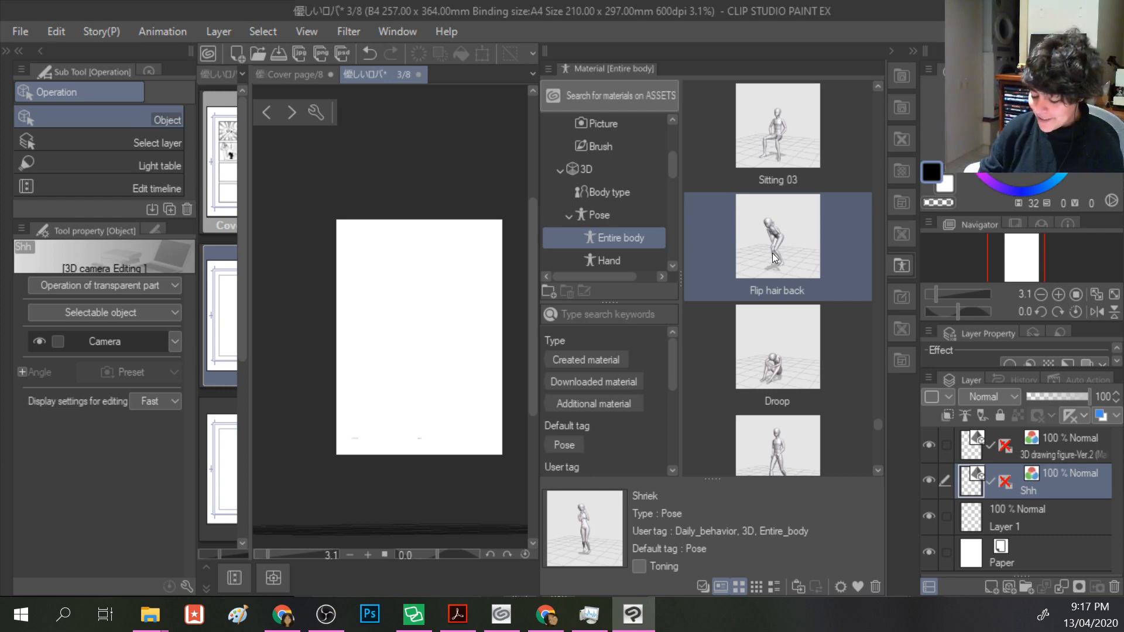
{"action": "scroll", "coordinate": [779, 363], "scroll_direction": "down", "scroll_amount": 1}
{"action": "scroll", "coordinate": [779, 363], "scroll_direction": "down", "scroll_amount": 2}
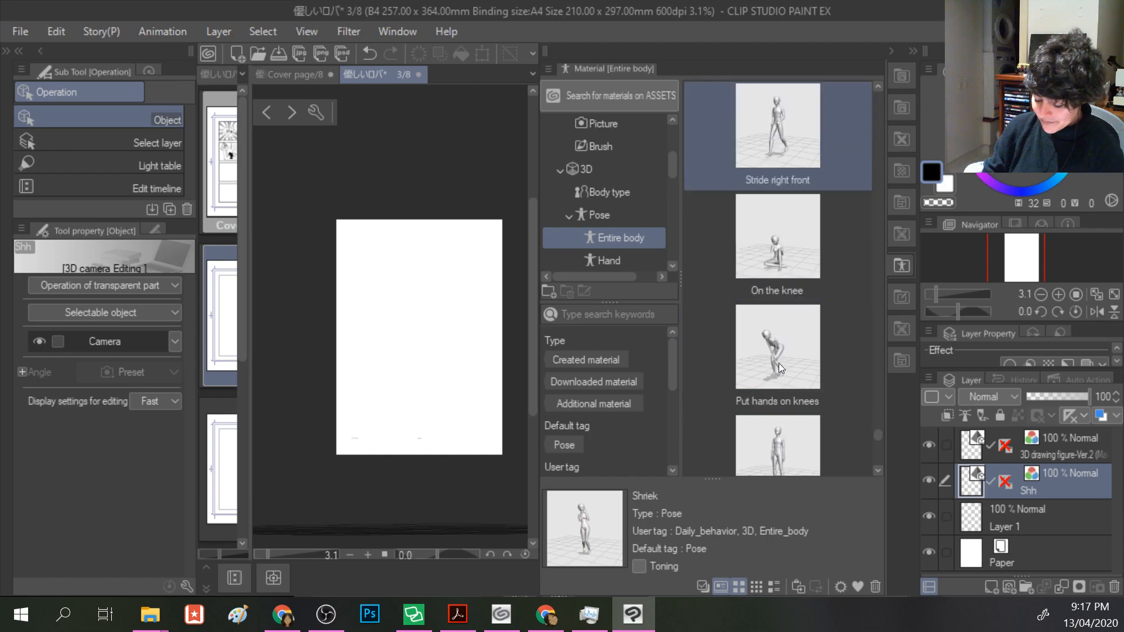
{"action": "scroll", "coordinate": [778, 363], "scroll_direction": "down", "scroll_amount": 1}
{"action": "scroll", "coordinate": [779, 364], "scroll_direction": "down", "scroll_amount": 5}
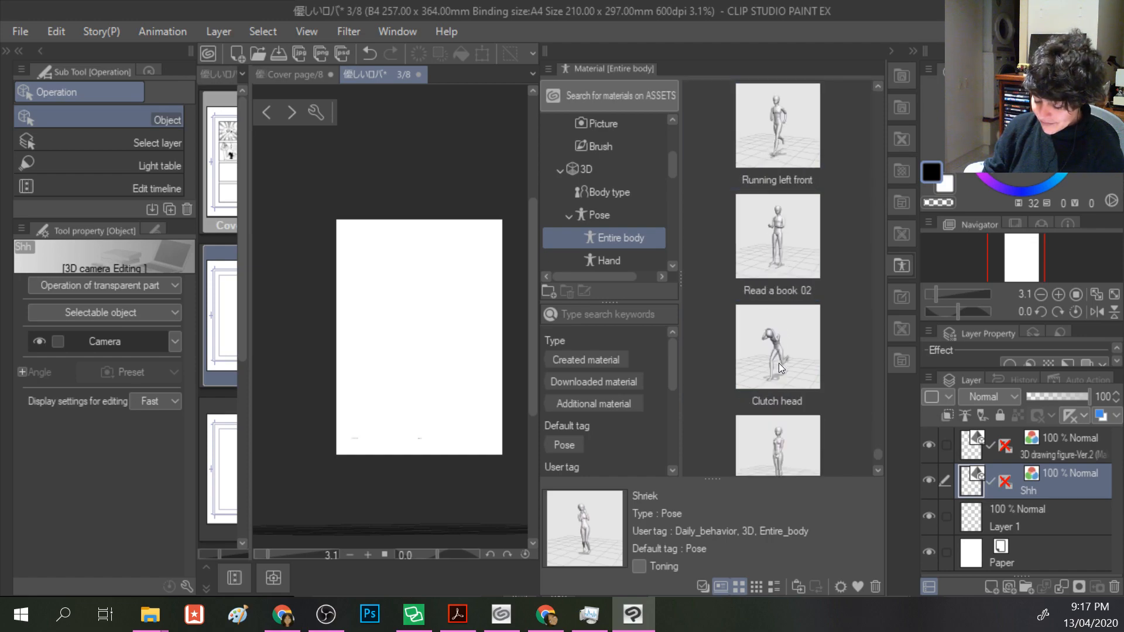
{"action": "left_click", "coordinate": [539, 618]}
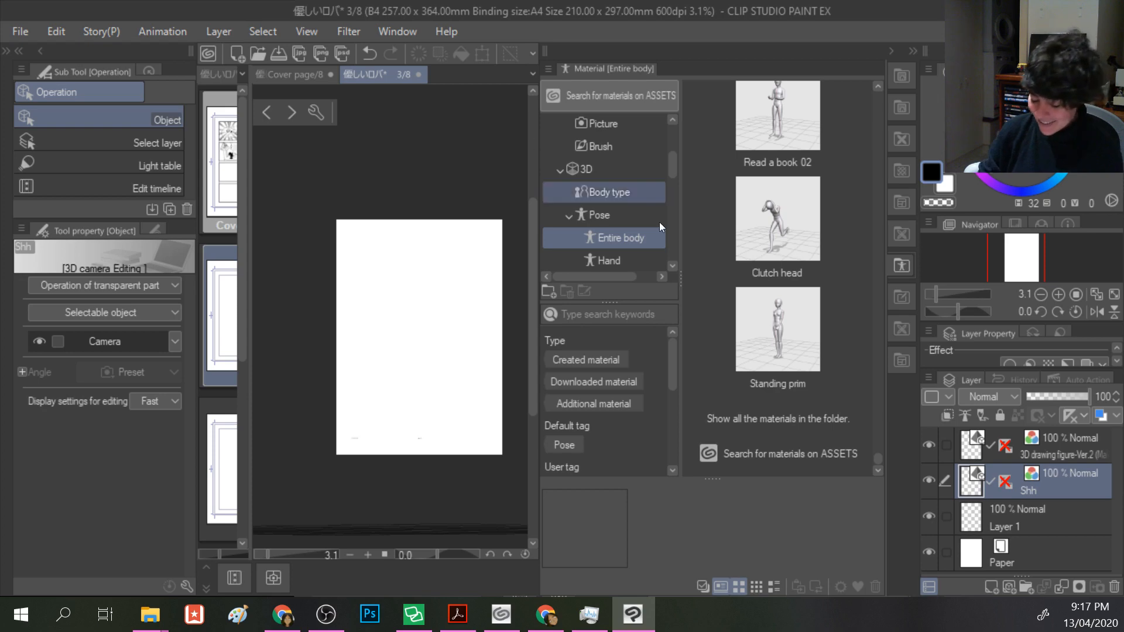
- Place a figure on the page from the Grab a can material in the Hand pose category
{"action": "scroll", "coordinate": [807, 392], "scroll_direction": "up", "scroll_amount": 5}
{"action": "scroll", "coordinate": [806, 392], "scroll_direction": "down", "scroll_amount": 5}
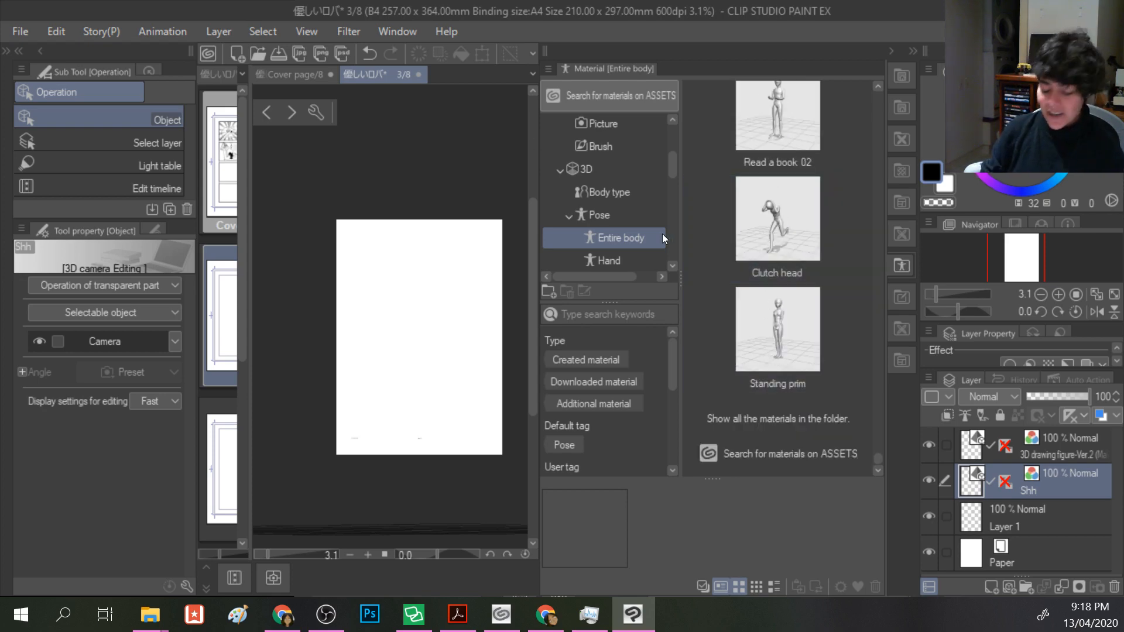
{"action": "left_click", "coordinate": [609, 260]}
{"action": "scroll", "coordinate": [782, 245], "scroll_direction": "down", "scroll_amount": 3}
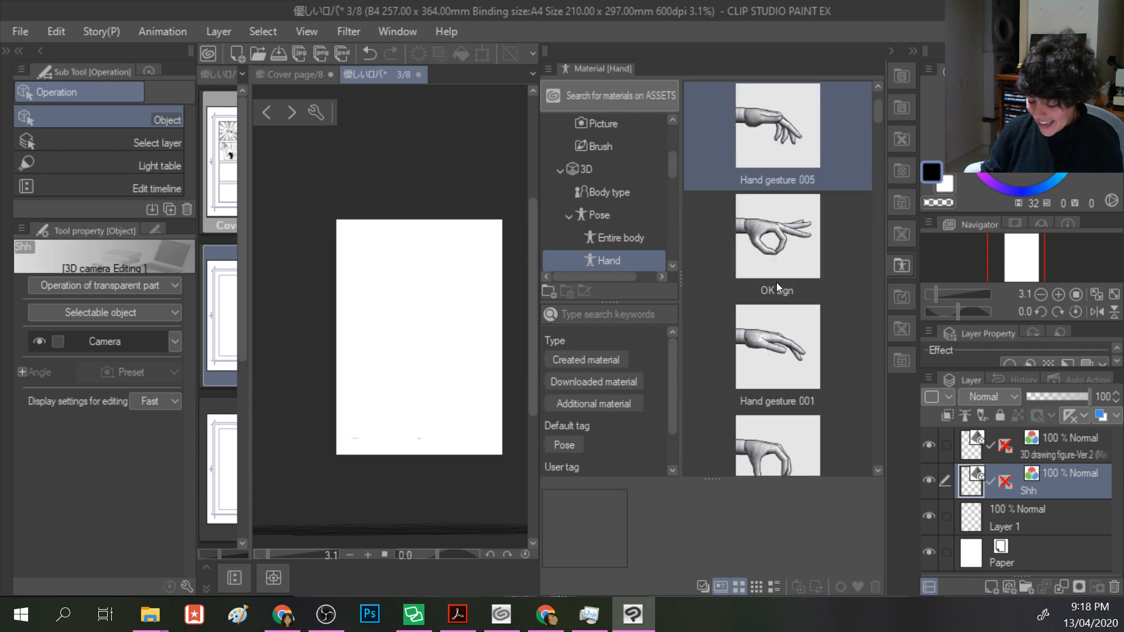
{"action": "left_click_drag", "start_coordinate": [764, 261], "coordinate": [425, 337]}
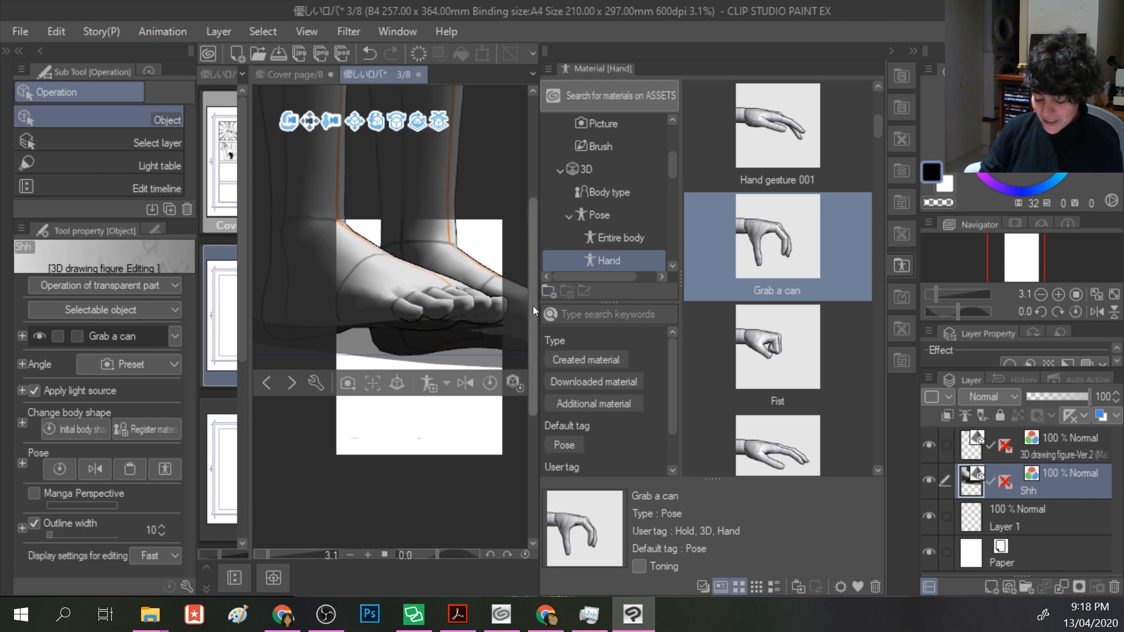
{"action": "scroll", "coordinate": [532, 305], "scroll_direction": "up", "scroll_amount": 5}
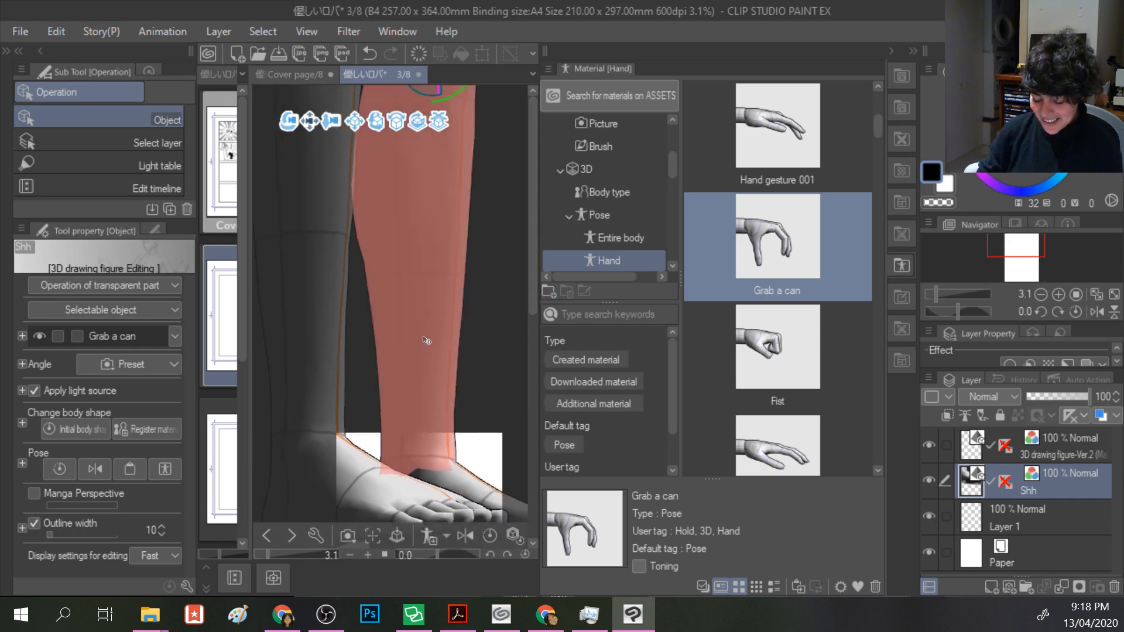
{"action": "left_click", "coordinate": [328, 269]}
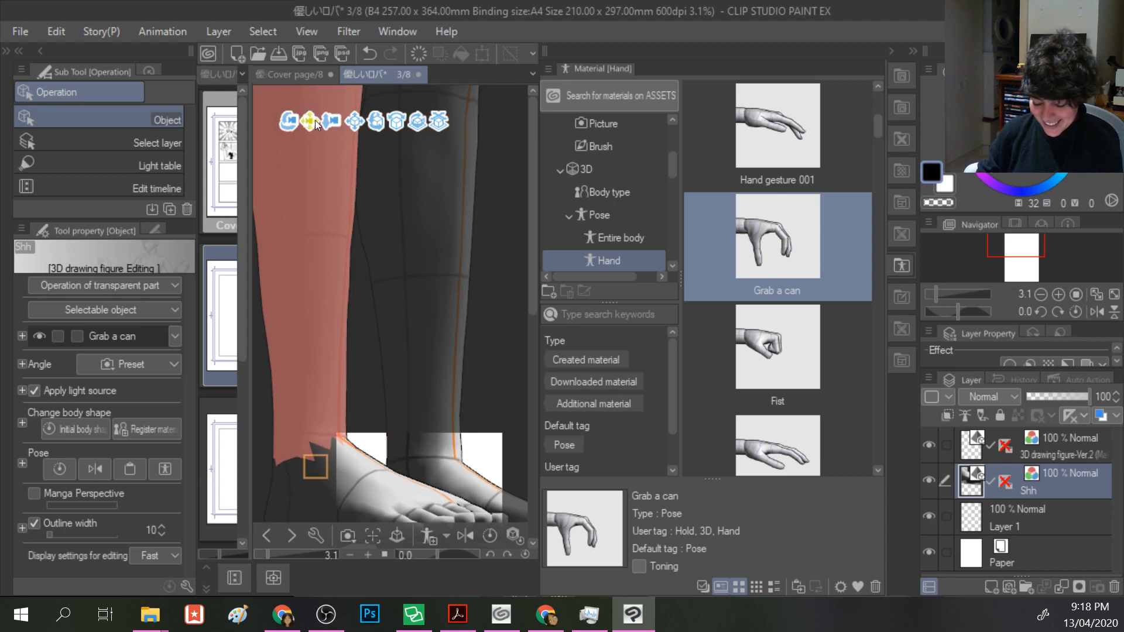
{"action": "left_click_drag", "start_coordinate": [292, 125], "coordinate": [393, 262]}
{"action": "left_click_drag", "start_coordinate": [360, 319], "coordinate": [385, 275]}
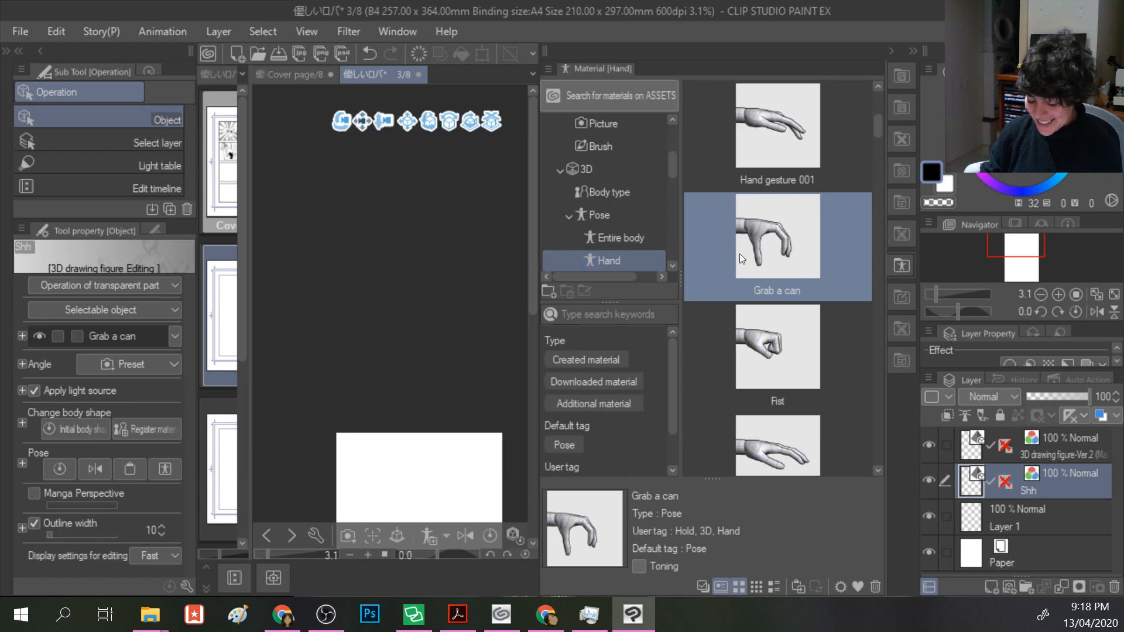
- Try to place the School boy A-Ver.3 character from the 3D Character category on the page, agreeing to download it from the cloud
{"action": "scroll", "coordinate": [620, 222], "scroll_direction": "down", "scroll_amount": 2}
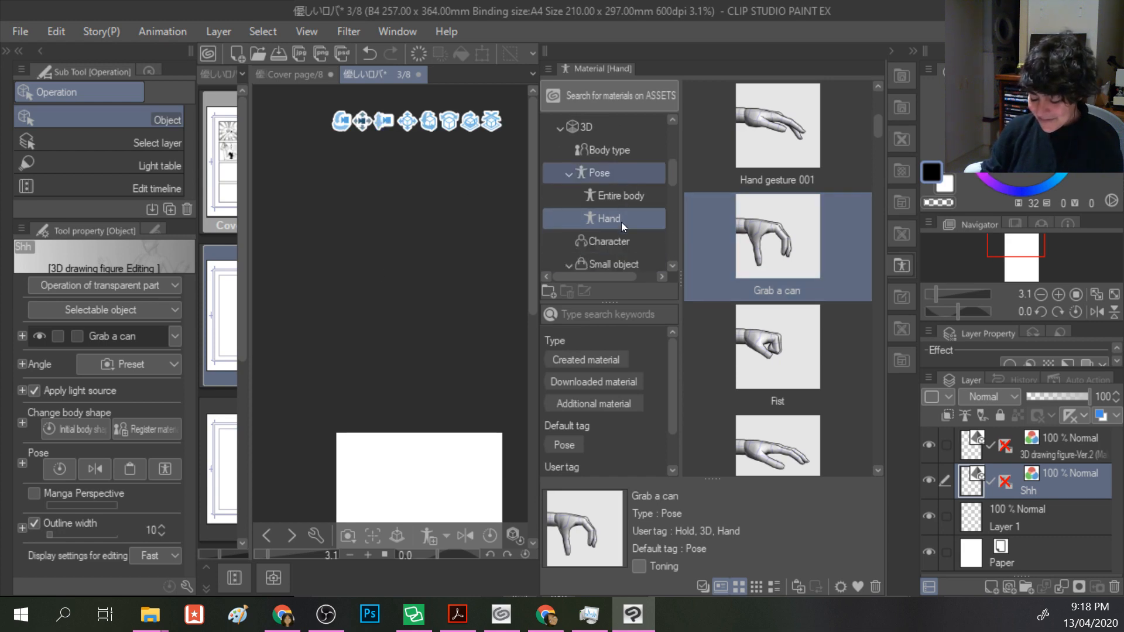
{"action": "scroll", "coordinate": [620, 217], "scroll_direction": "down", "scroll_amount": 1}
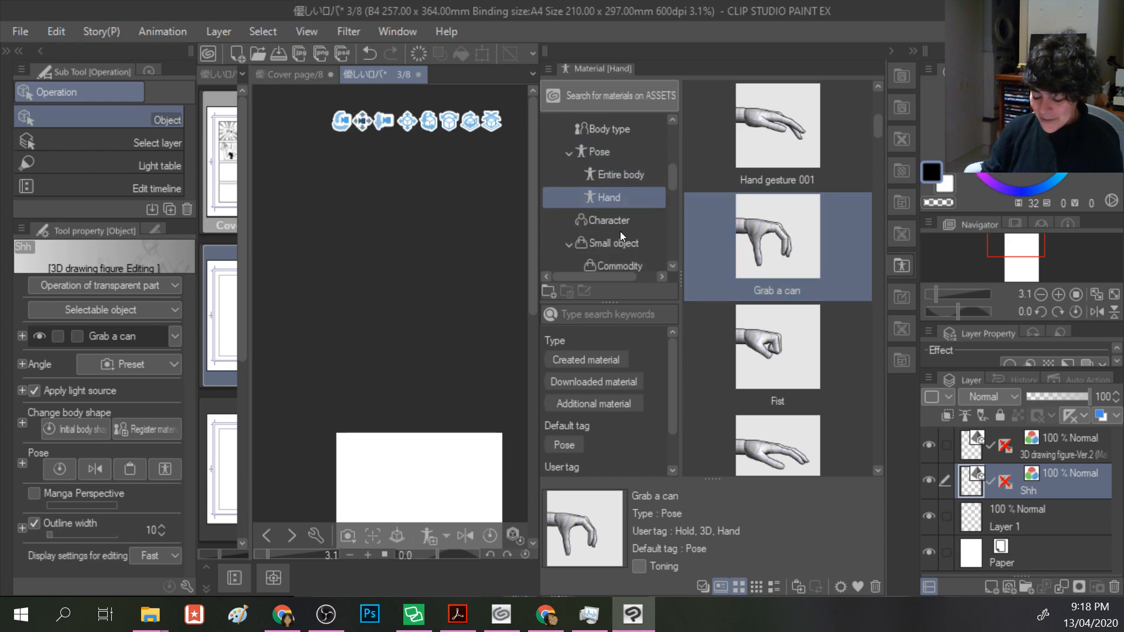
{"action": "left_click", "coordinate": [607, 230]}
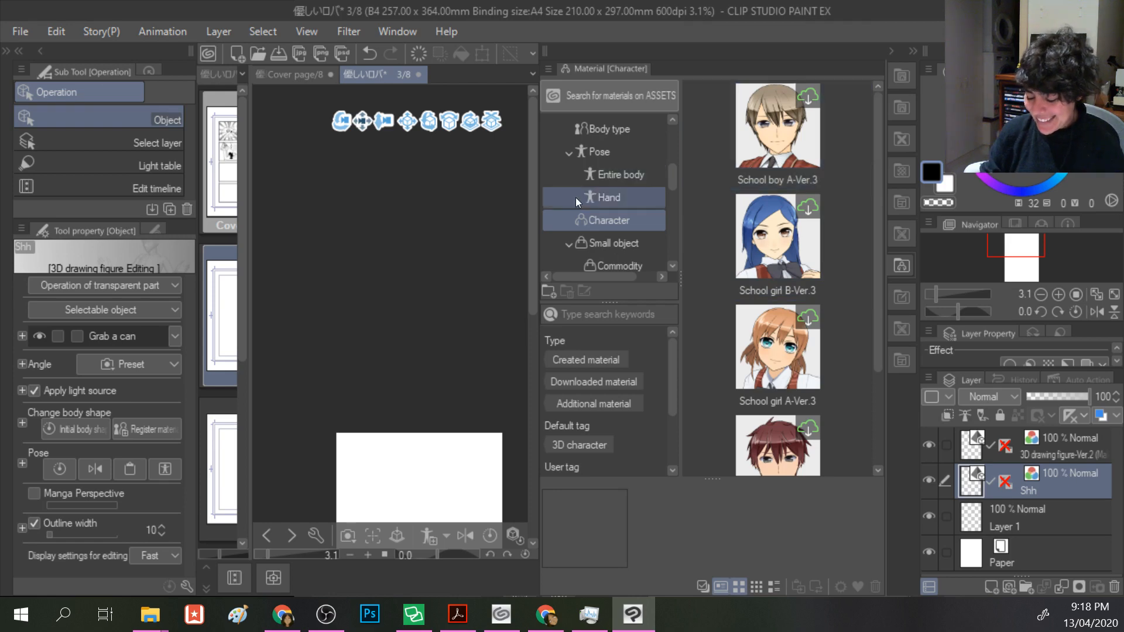
{"action": "left_click_drag", "start_coordinate": [533, 237], "coordinate": [532, 351]}
{"action": "left_click_drag", "start_coordinate": [771, 150], "coordinate": [446, 299]}
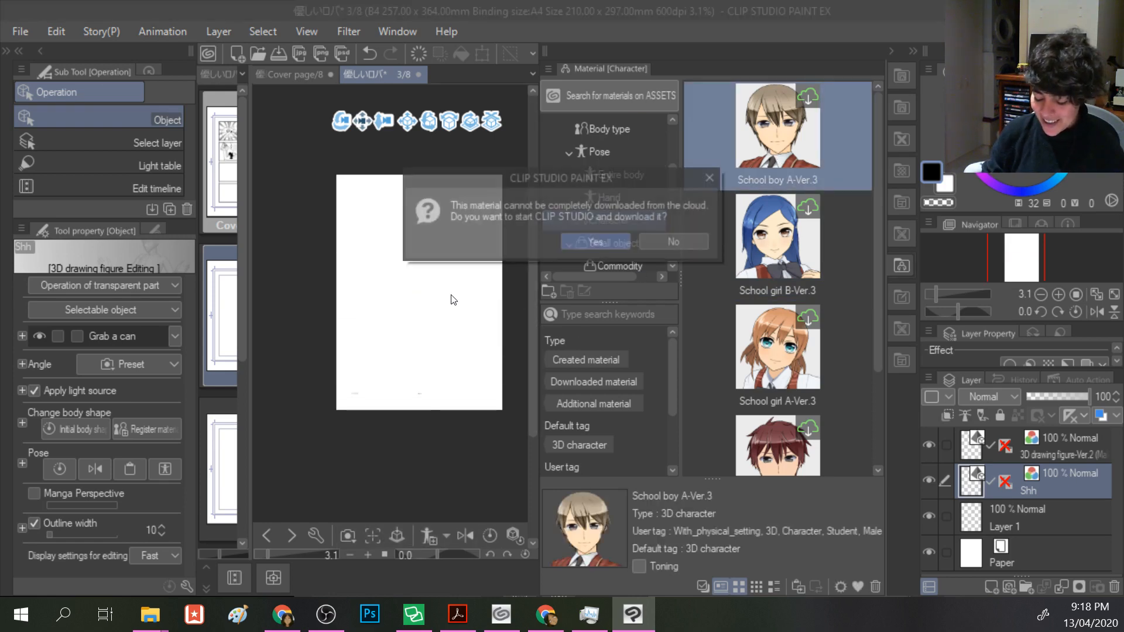
{"action": "left_click", "coordinate": [585, 245]}
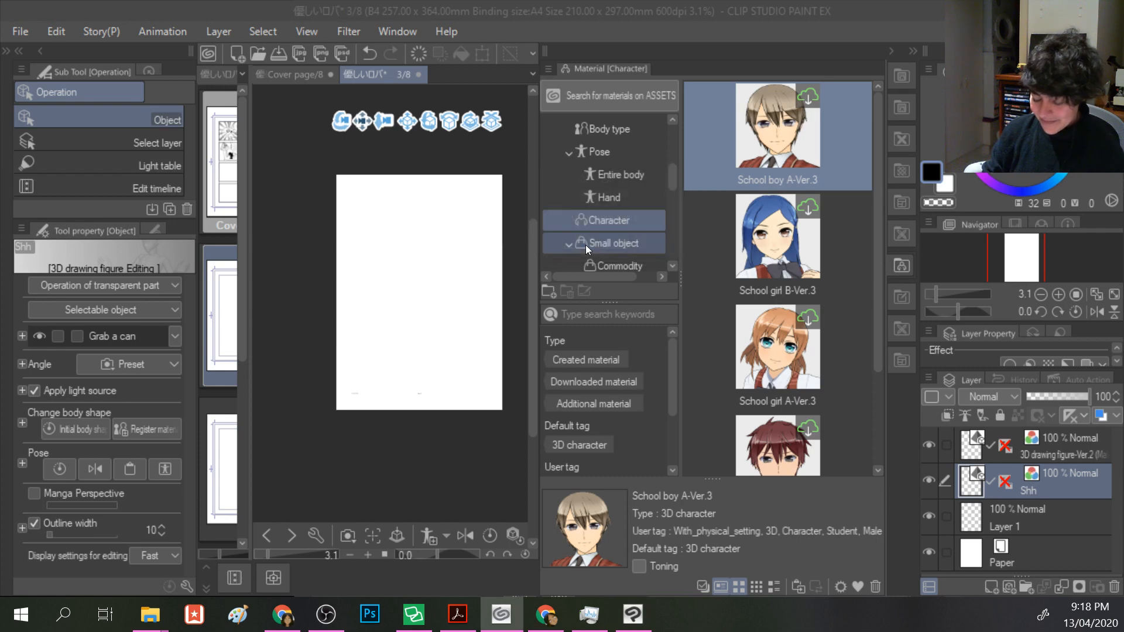
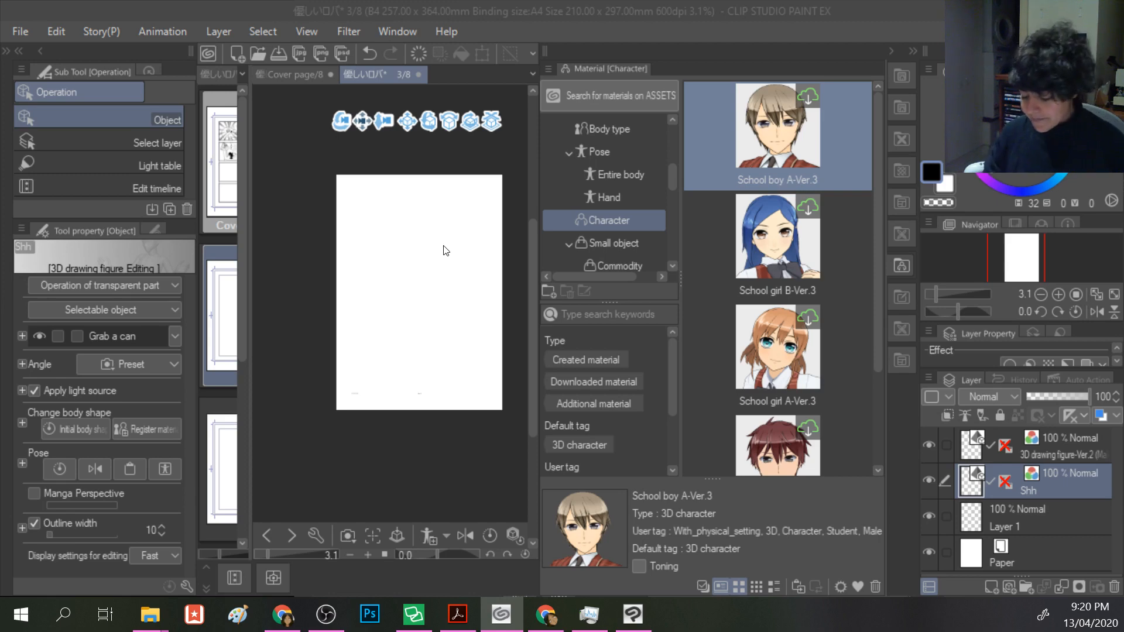
{"action": "left_click_drag", "start_coordinate": [756, 147], "coordinate": [430, 293]}
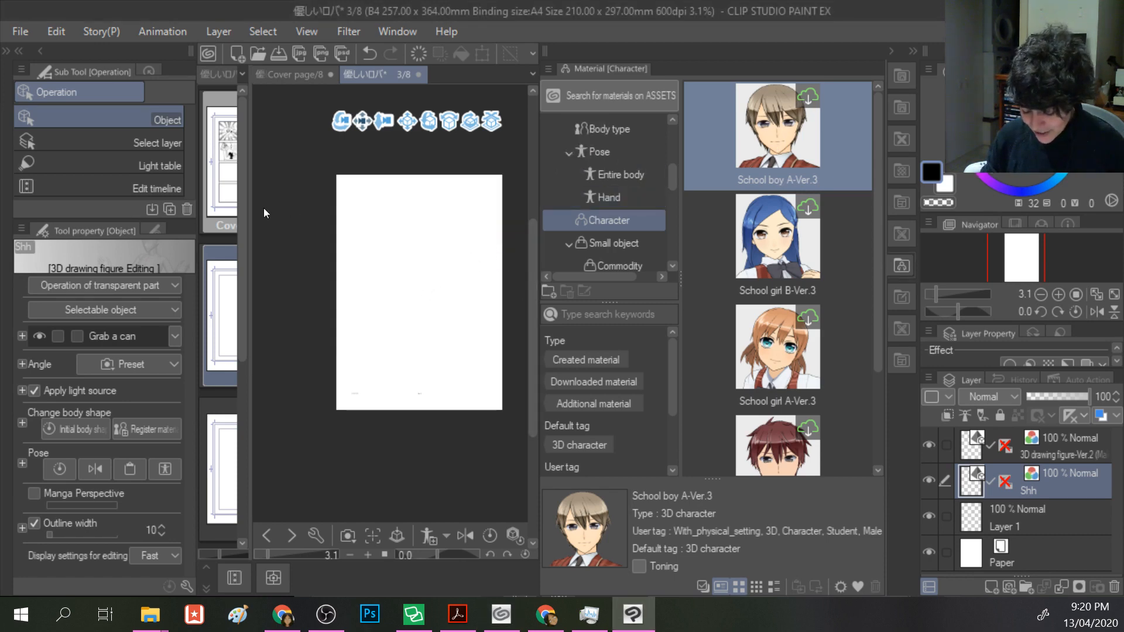
{"action": "double_click", "coordinate": [228, 294]}
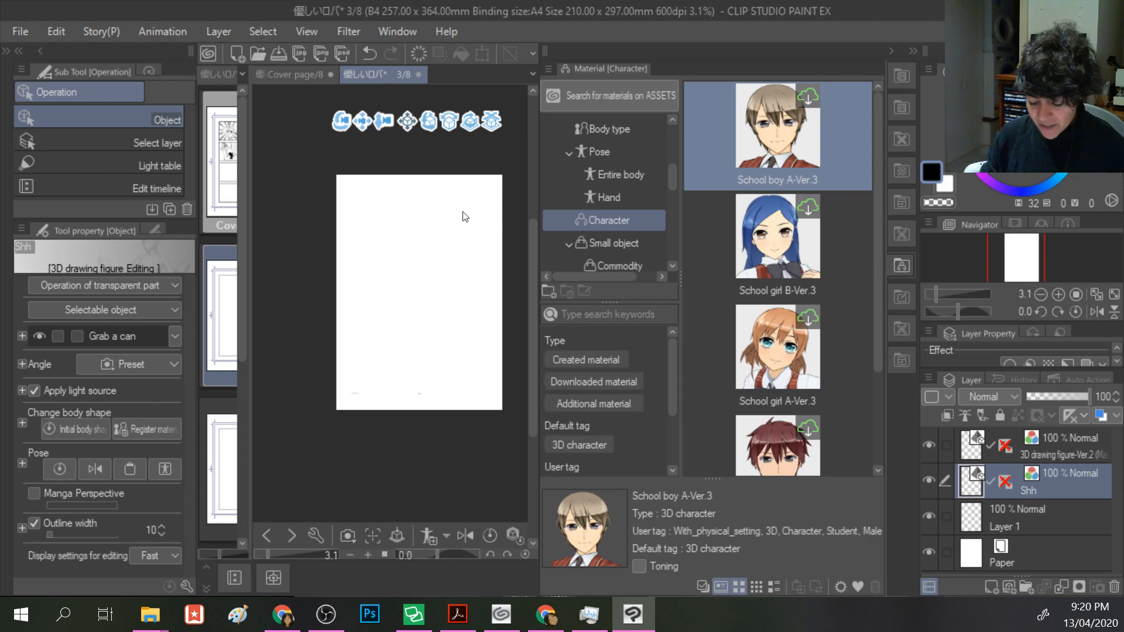
{"action": "left_click", "coordinate": [428, 537]}
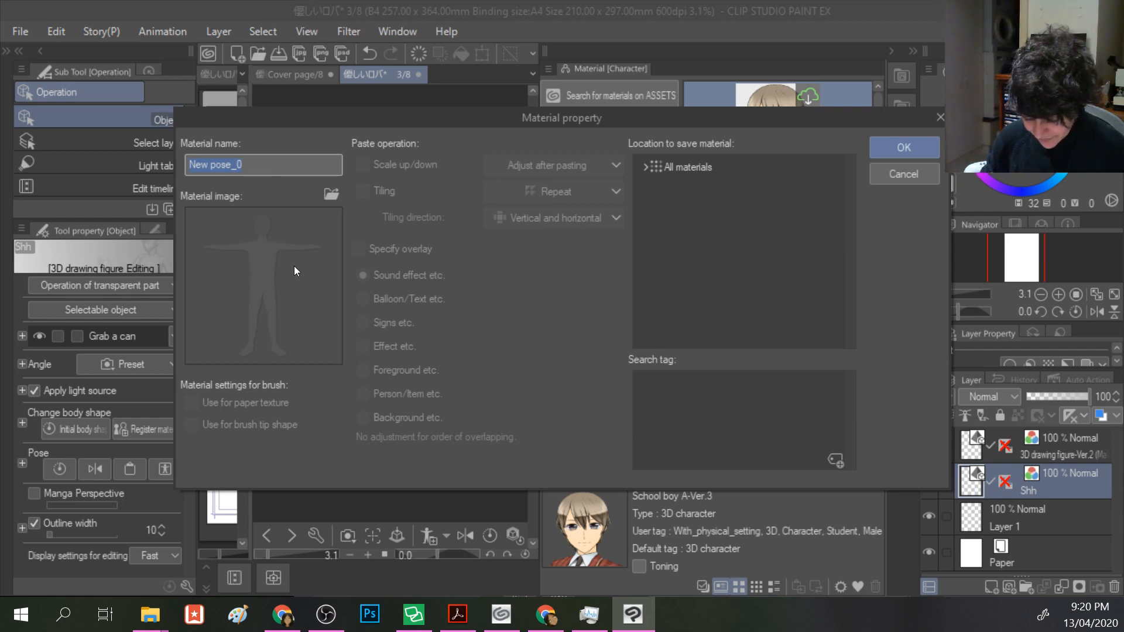
{"action": "left_click", "coordinate": [646, 167]}
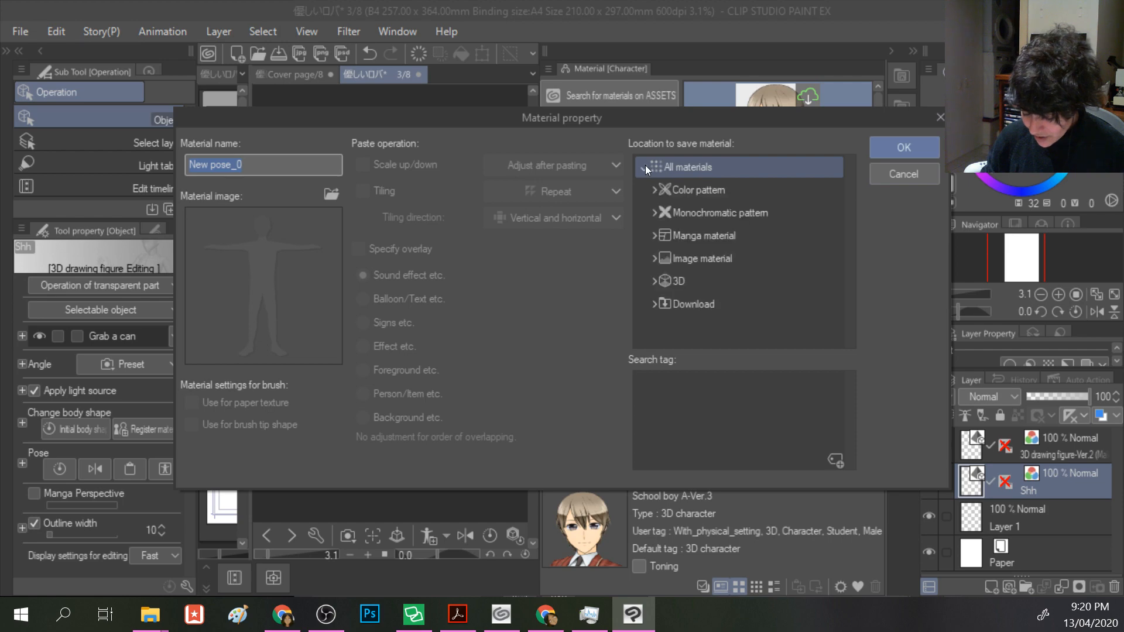
{"action": "left_click", "coordinate": [898, 172]}
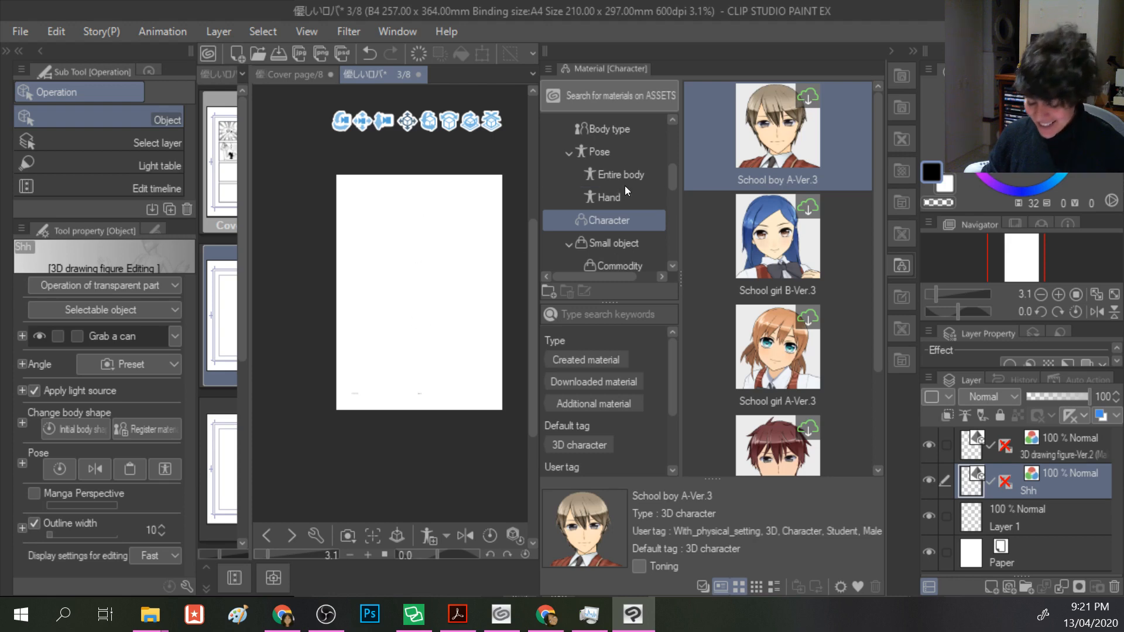
- Try again to place School boy A-Ver.3 and School boy B-Ver.3 on the page, agreeing to the cloud download
{"action": "left_click_drag", "start_coordinate": [780, 149], "coordinate": [419, 289]}
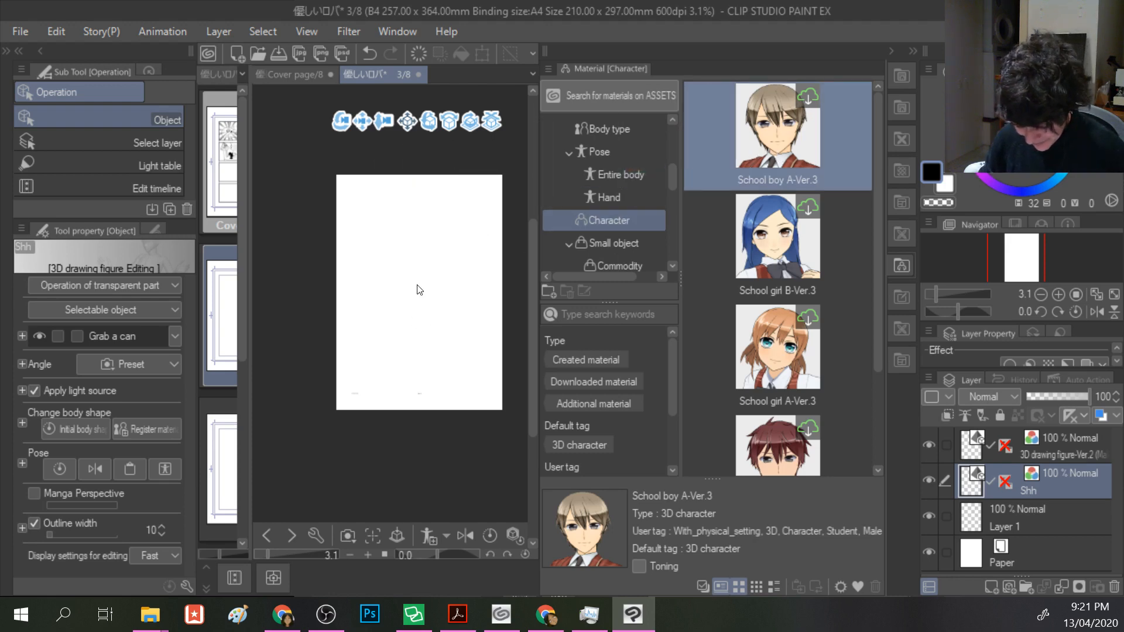
{"action": "left_click_drag", "start_coordinate": [775, 127], "coordinate": [415, 211]}
{"action": "left_click_drag", "start_coordinate": [779, 145], "coordinate": [331, 305]}
{"action": "scroll", "coordinate": [745, 320], "scroll_direction": "down", "scroll_amount": 3}
{"action": "left_click_drag", "start_coordinate": [744, 320], "coordinate": [427, 323]}
{"action": "left_click", "coordinate": [605, 241]}
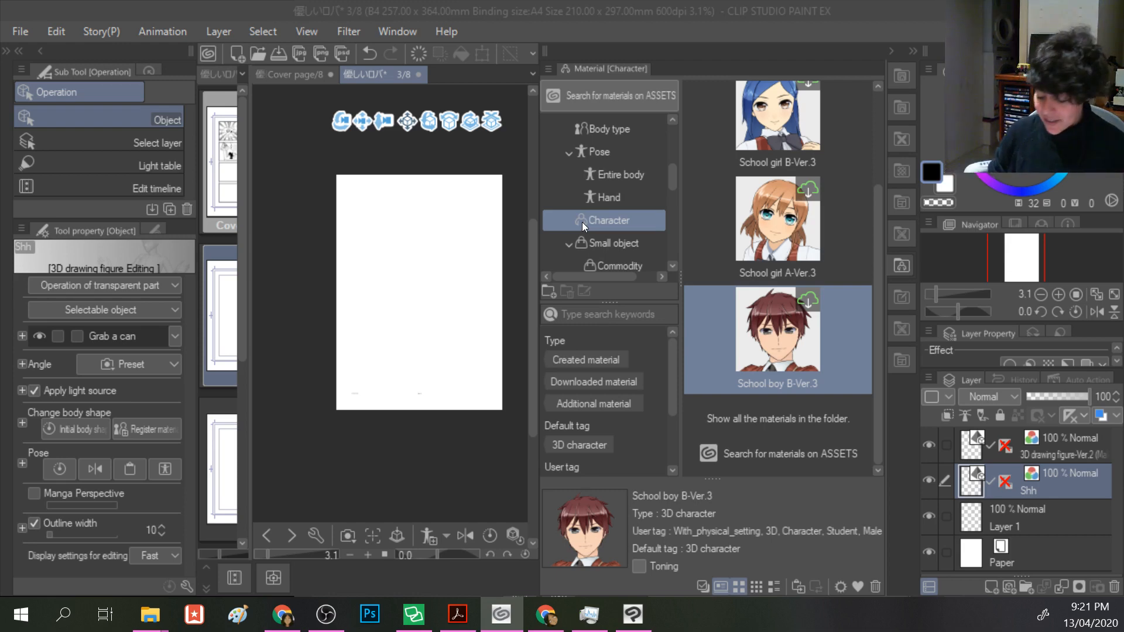
- Browse the Small object materials from Pile of books down to Soccer ball
{"action": "left_click", "coordinate": [600, 243]}
{"action": "left_click_drag", "start_coordinate": [778, 237], "coordinate": [808, 262]}
{"action": "scroll", "coordinate": [797, 265], "scroll_direction": "down", "scroll_amount": 3}
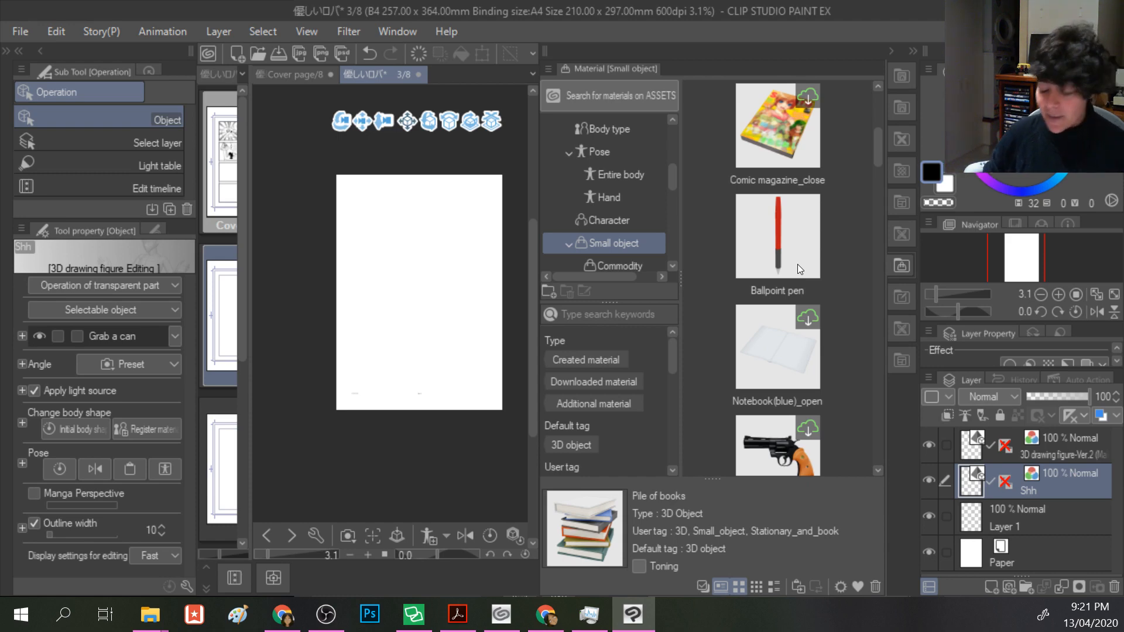
{"action": "scroll", "coordinate": [797, 265], "scroll_direction": "down", "scroll_amount": 7}
{"action": "scroll", "coordinate": [797, 264], "scroll_direction": "down", "scroll_amount": 7}
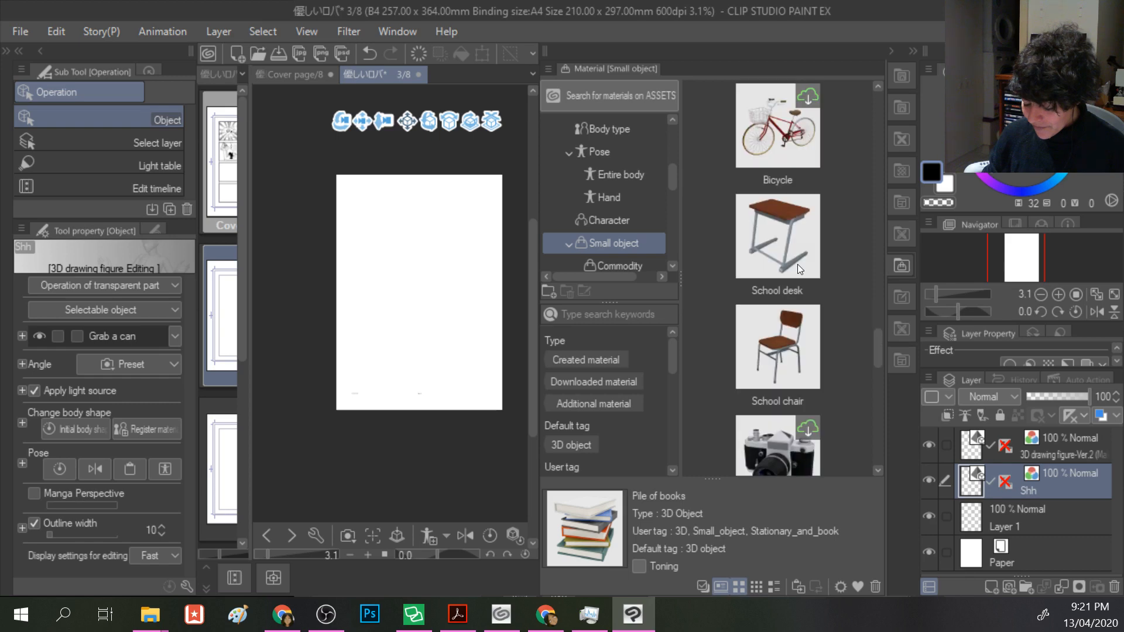
{"action": "scroll", "coordinate": [798, 265], "scroll_direction": "down", "scroll_amount": 2}
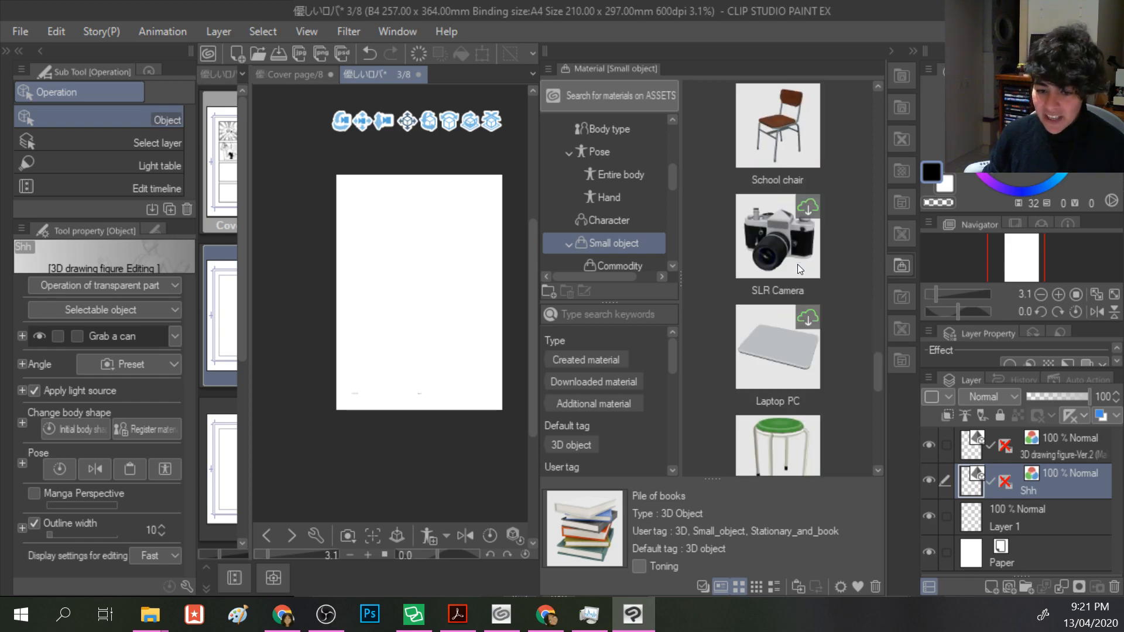
{"action": "scroll", "coordinate": [797, 264], "scroll_direction": "down", "scroll_amount": 8}
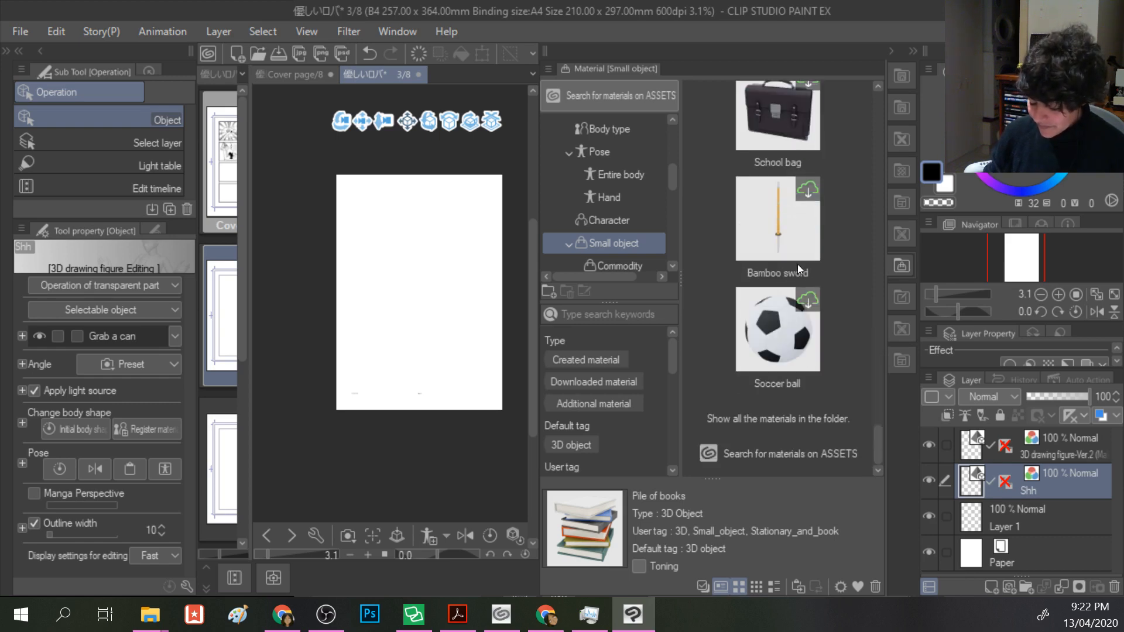
{"action": "scroll", "coordinate": [609, 237], "scroll_direction": "down", "scroll_amount": 2}
- Look through the small-object subcategories from Commodity to the furniture and interior group
{"action": "left_click", "coordinate": [608, 223]}
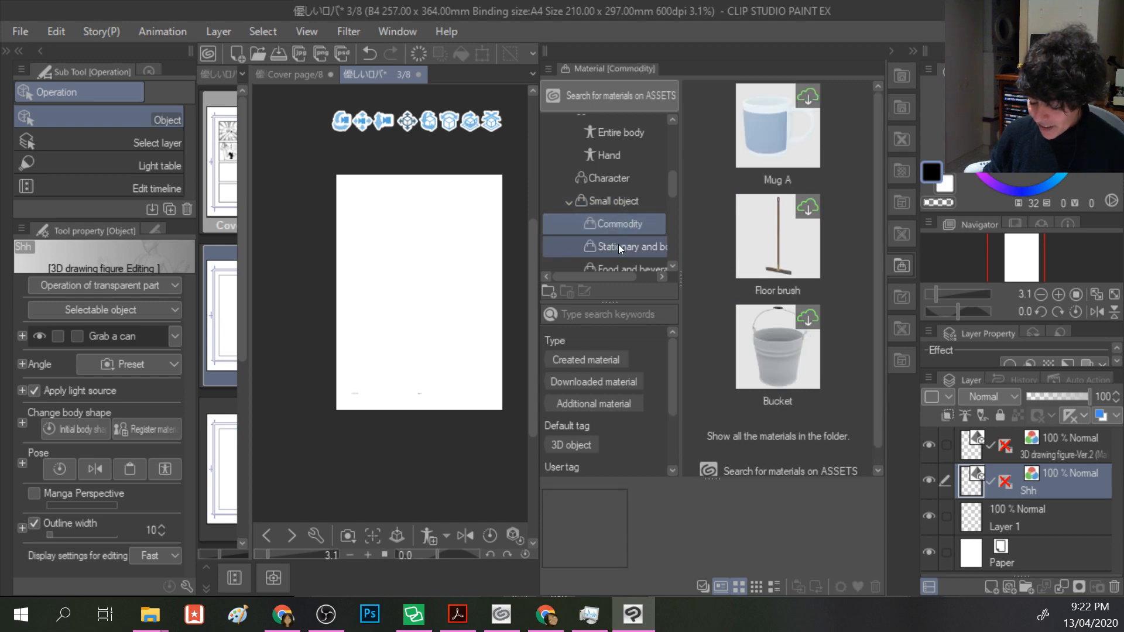
{"action": "left_click", "coordinate": [618, 245]}
{"action": "scroll", "coordinate": [618, 244], "scroll_direction": "down", "scroll_amount": 1}
{"action": "left_click", "coordinate": [616, 250]}
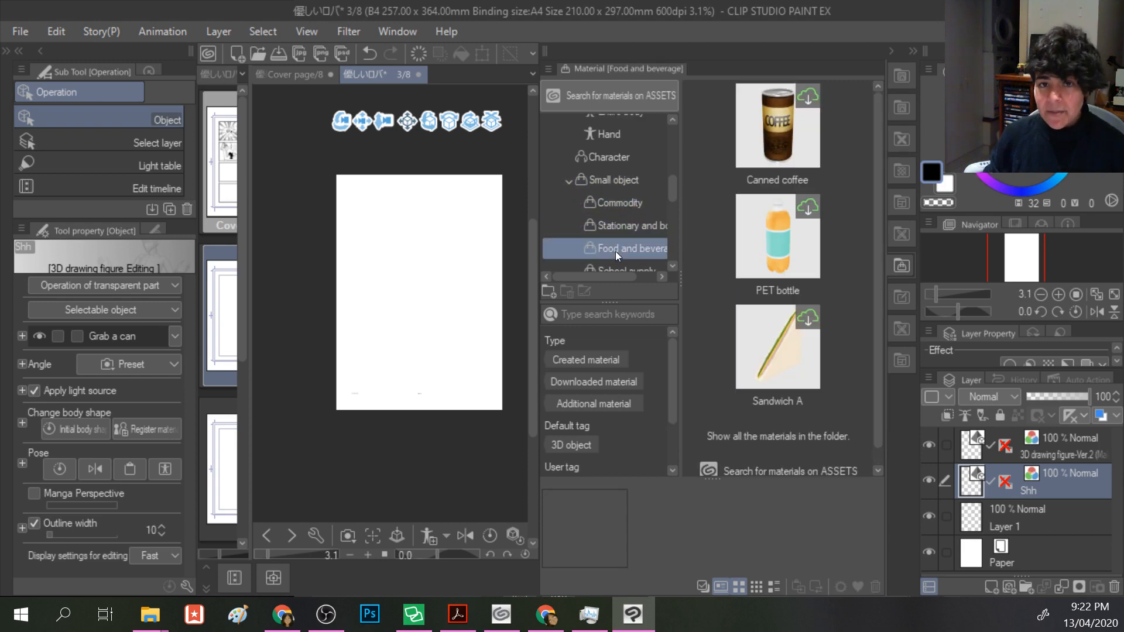
{"action": "scroll", "coordinate": [616, 251], "scroll_direction": "down", "scroll_amount": 4}
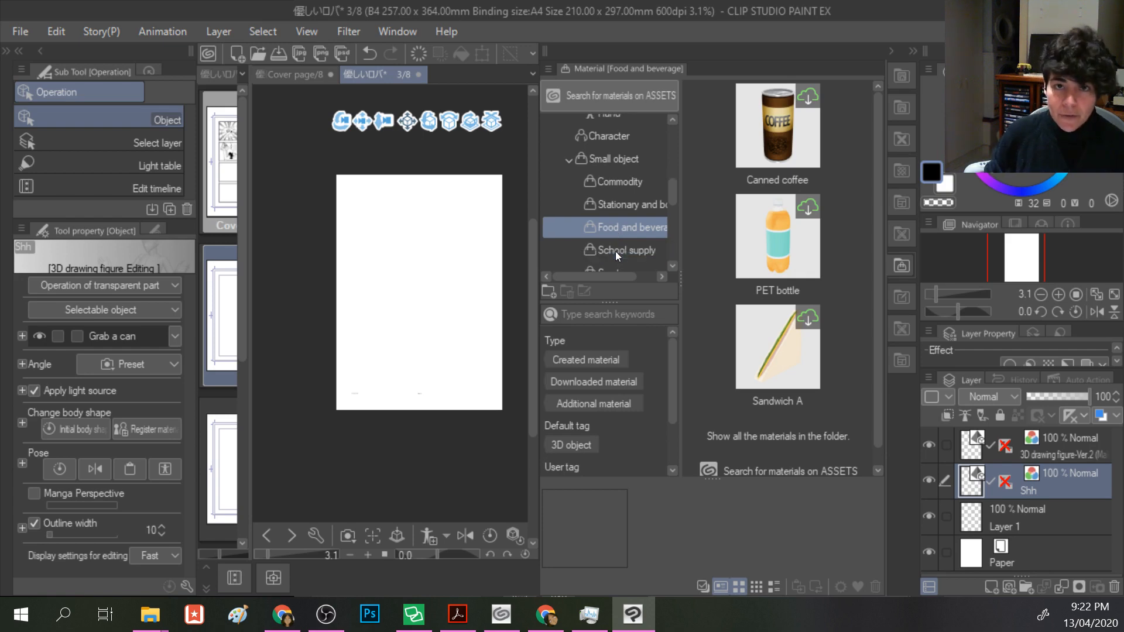
{"action": "left_click", "coordinate": [607, 184]}
{"action": "left_click", "coordinate": [605, 201]}
{"action": "left_click", "coordinate": [620, 230]}
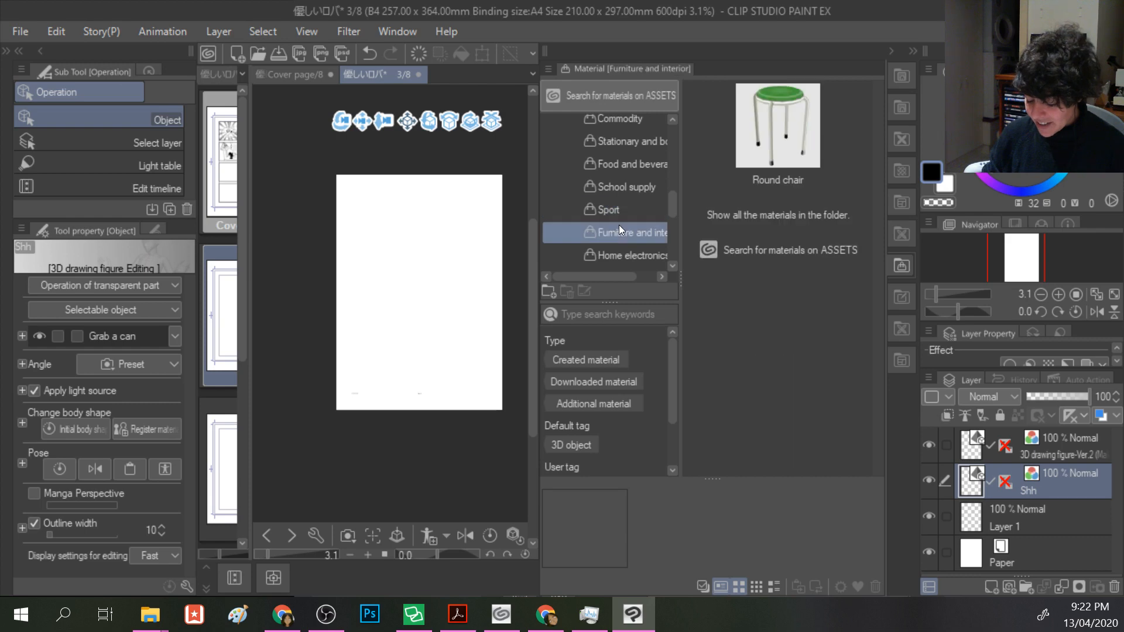
- Review the materials in the Home electronics, Fashion, Tool, Weapon and Vehicle subcategories
{"action": "left_click", "coordinate": [626, 248]}
{"action": "scroll", "coordinate": [627, 248], "scroll_direction": "down", "scroll_amount": 1}
{"action": "scroll", "coordinate": [627, 247], "scroll_direction": "down", "scroll_amount": 1}
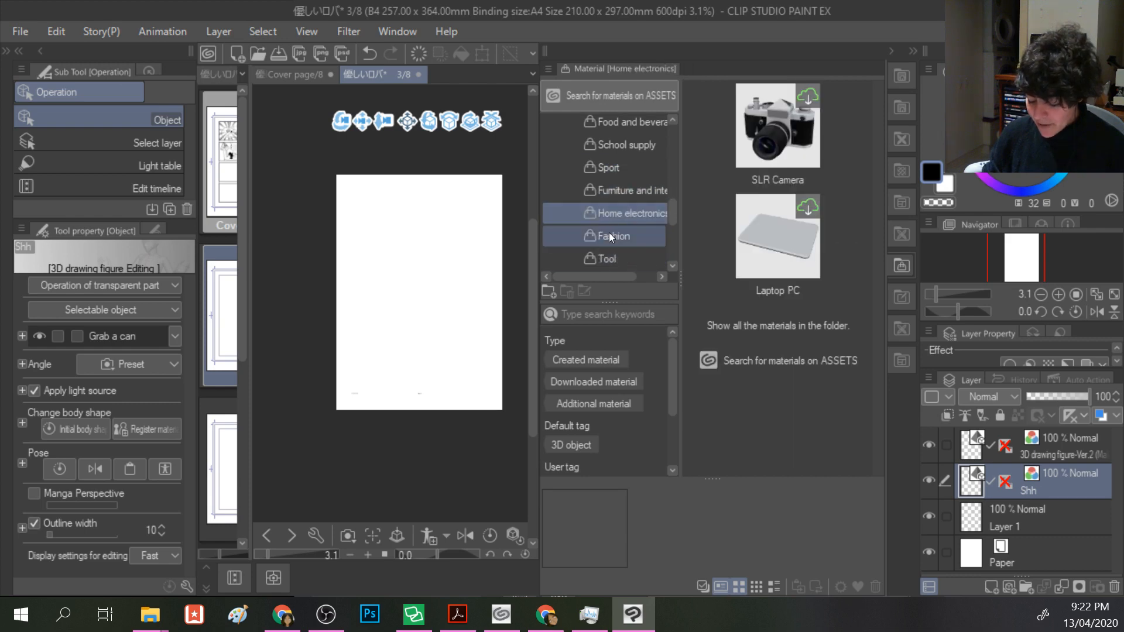
{"action": "left_click", "coordinate": [610, 236]}
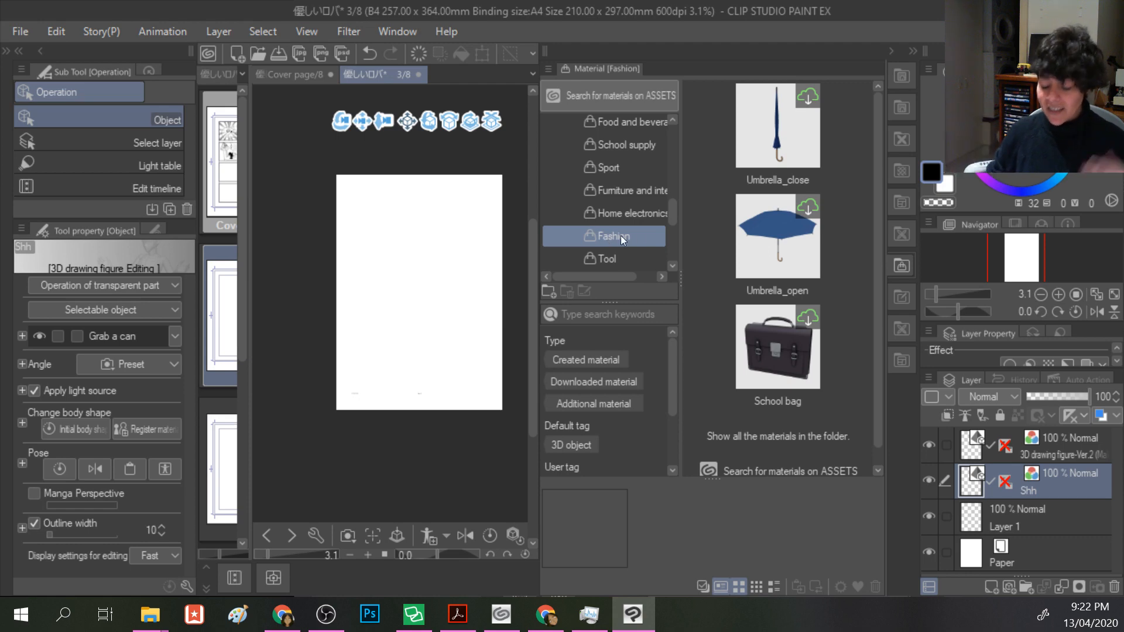
{"action": "left_click", "coordinate": [632, 257]}
{"action": "scroll", "coordinate": [790, 240], "scroll_direction": "down", "scroll_amount": 3}
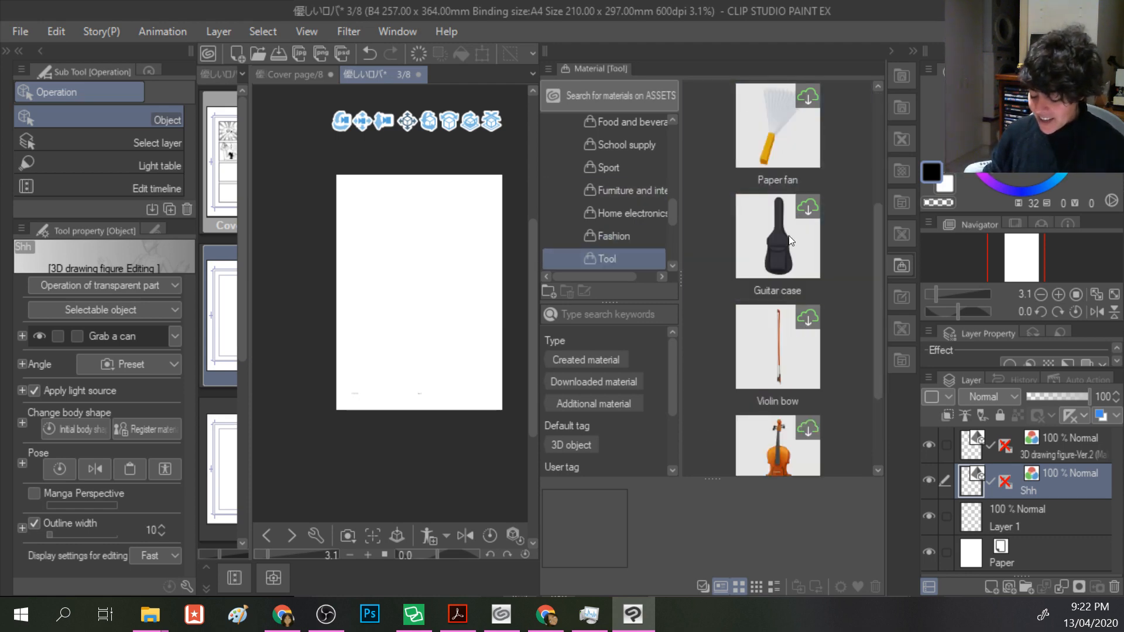
{"action": "scroll", "coordinate": [789, 237], "scroll_direction": "down", "scroll_amount": 2}
{"action": "scroll", "coordinate": [621, 243], "scroll_direction": "down", "scroll_amount": 2}
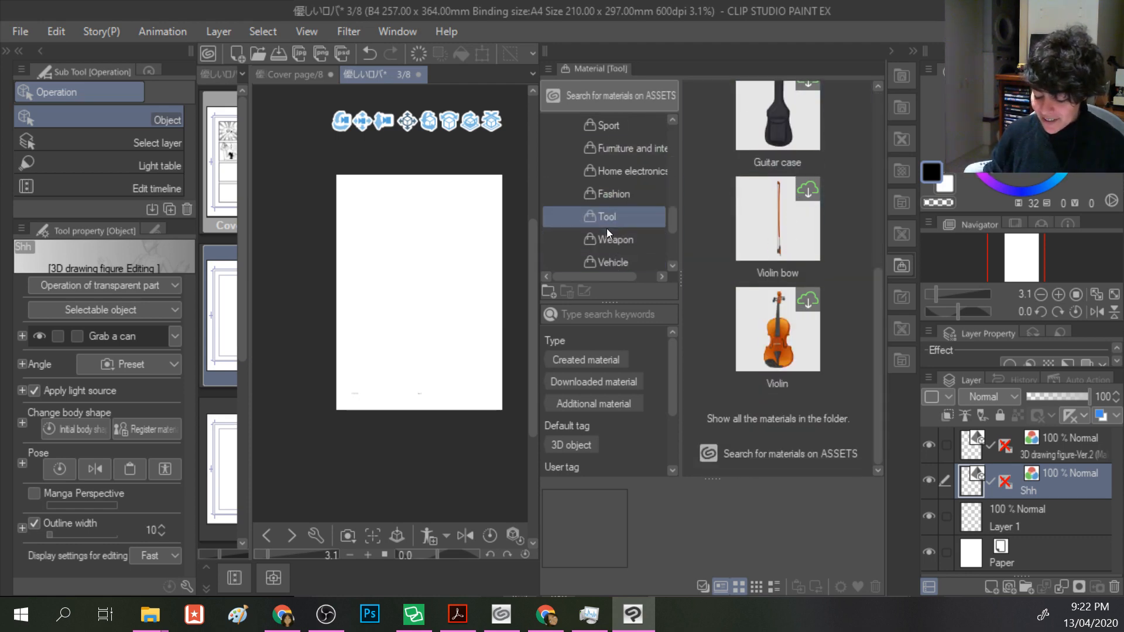
{"action": "left_click", "coordinate": [609, 236]}
{"action": "left_click", "coordinate": [590, 262]}
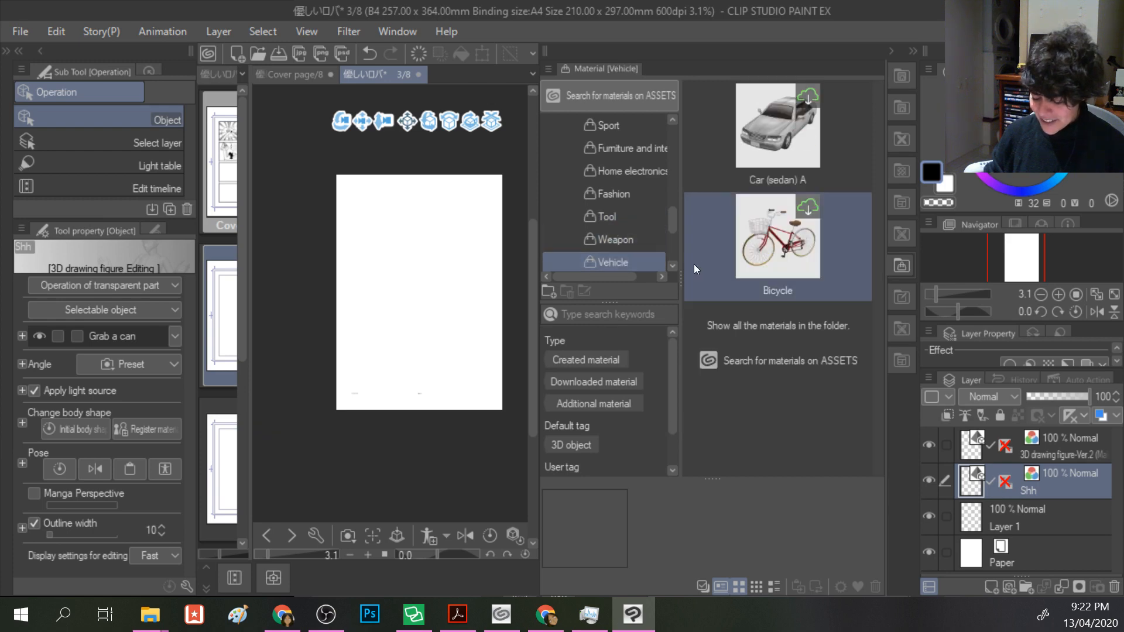
- Expand the 3D Background category and preview the Station platform, Livingroom Entrance-Ver.2 and Windmill-Ver.2 materials
{"action": "scroll", "coordinate": [605, 259], "scroll_direction": "down", "scroll_amount": 2}
{"action": "left_click", "coordinate": [604, 245]}
{"action": "left_click", "coordinate": [570, 243]}
{"action": "left_click", "coordinate": [762, 248]}
{"action": "scroll", "coordinate": [762, 248], "scroll_direction": "down", "scroll_amount": 1}
{"action": "scroll", "coordinate": [762, 248], "scroll_direction": "up", "scroll_amount": 1}
{"action": "left_click", "coordinate": [763, 144]}
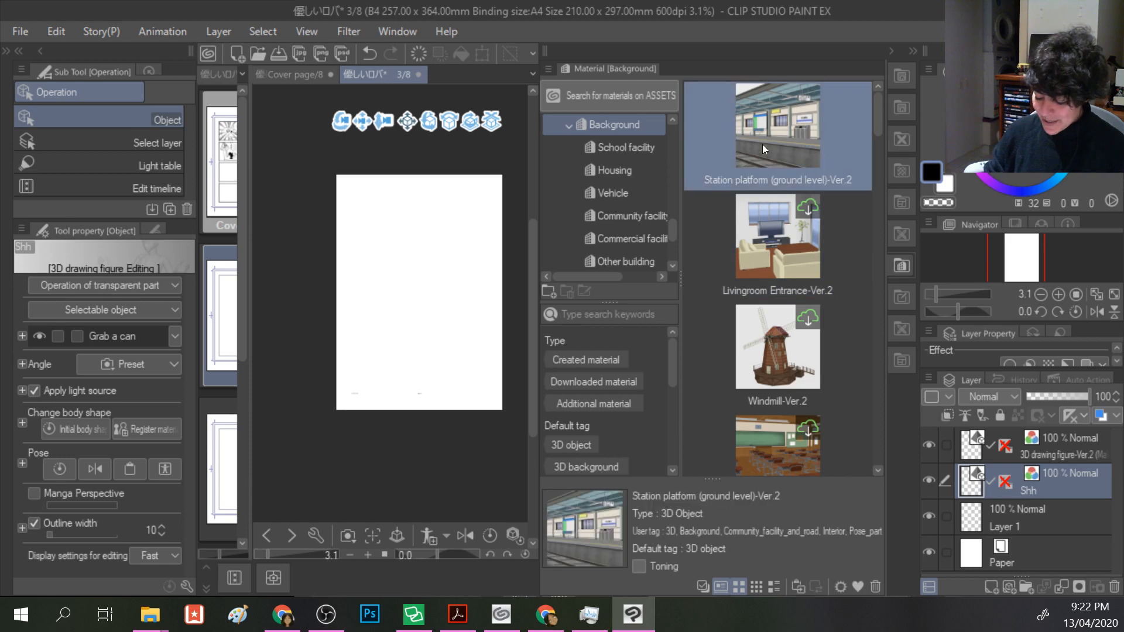
{"action": "left_click", "coordinate": [777, 251], "text": "ctrl"}
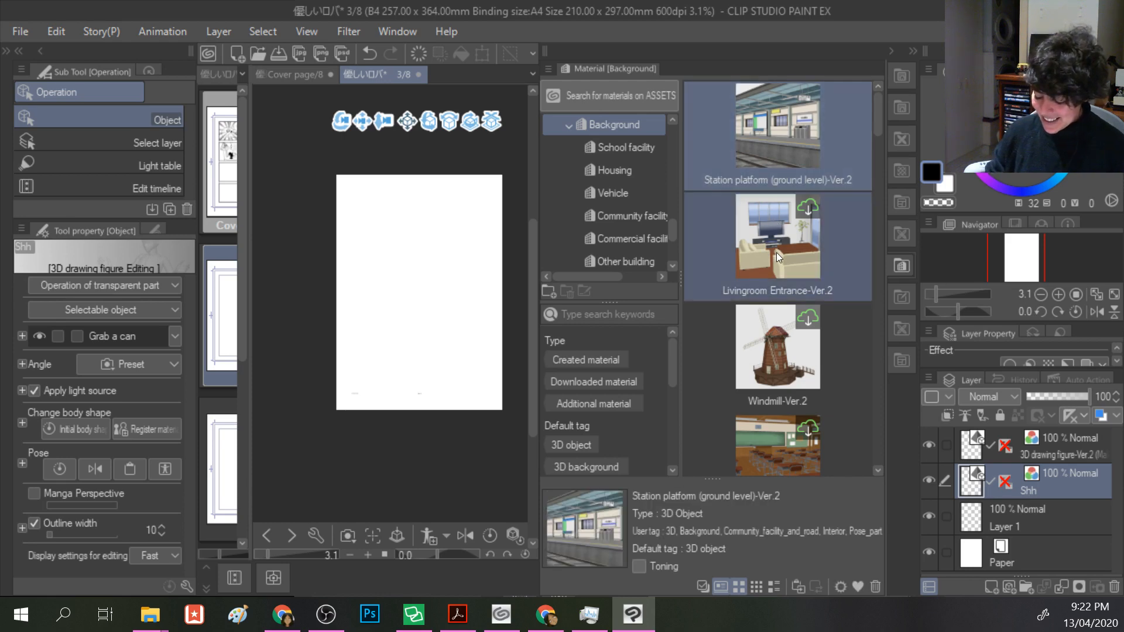
{"action": "left_click", "coordinate": [774, 261]}
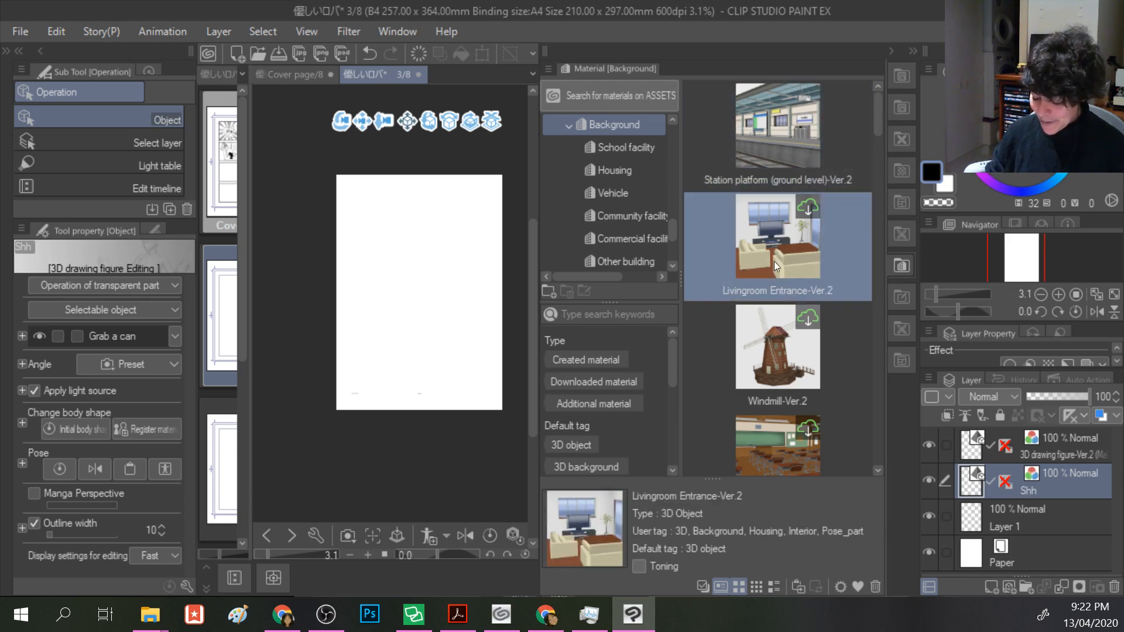
{"action": "scroll", "coordinate": [773, 261], "scroll_direction": "down", "scroll_amount": 1}
{"action": "left_click", "coordinate": [774, 261]}
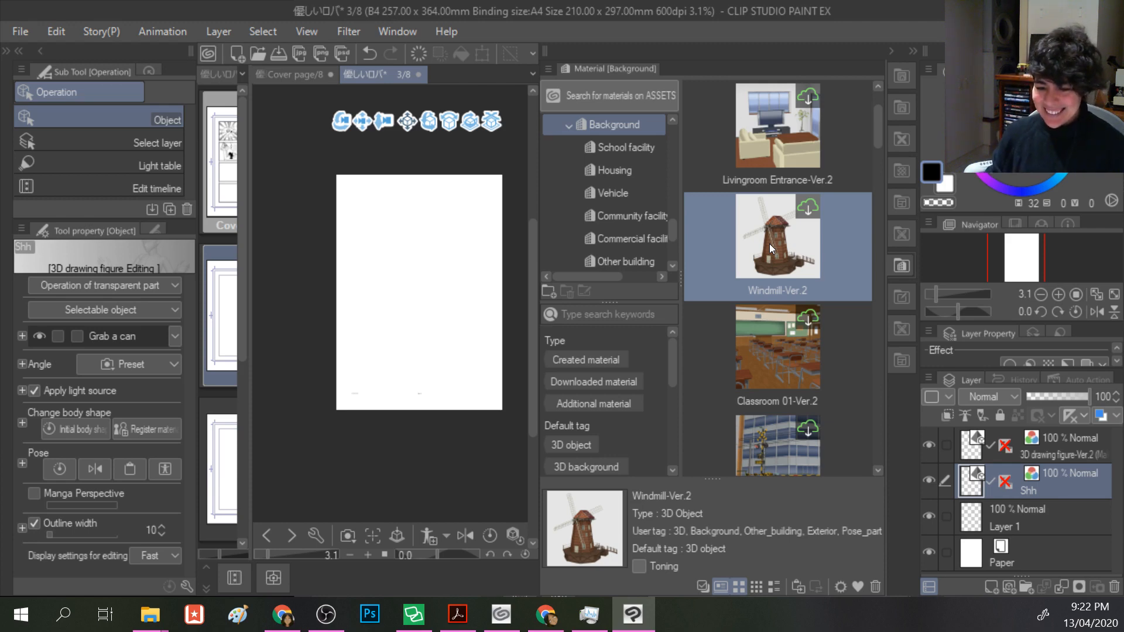
- Browse further background materials from Classroom 01-Ver.2 to Exterior of train-Ver.2, previewing Convenience store-Ver.2 on the way
{"action": "scroll", "coordinate": [770, 243], "scroll_direction": "down", "scroll_amount": 1}
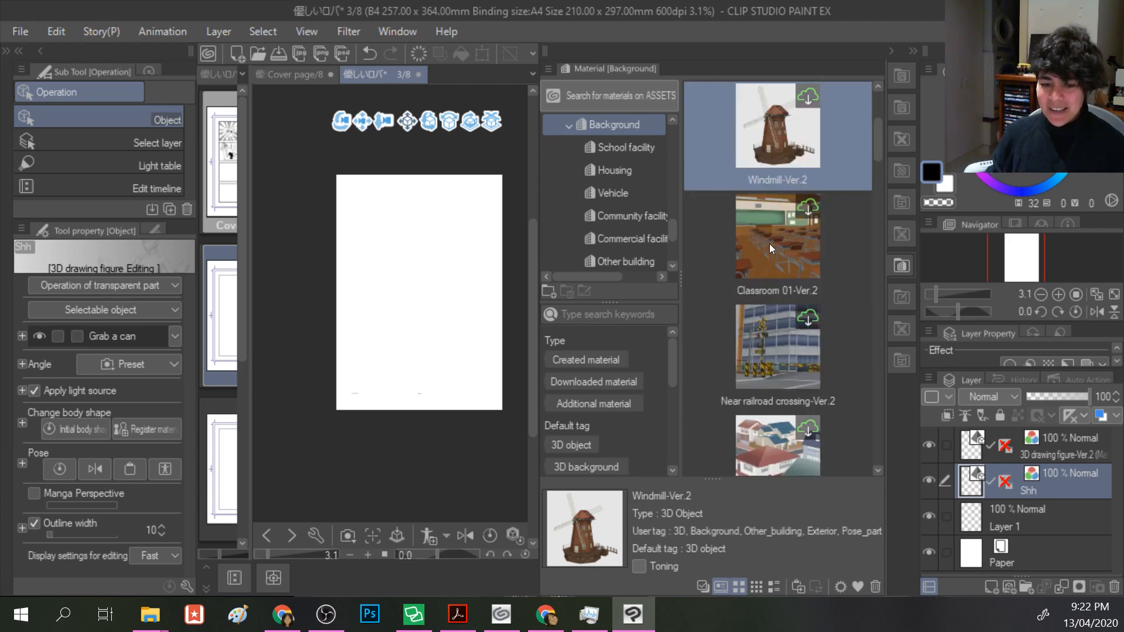
{"action": "scroll", "coordinate": [770, 314], "scroll_direction": "down", "scroll_amount": 2}
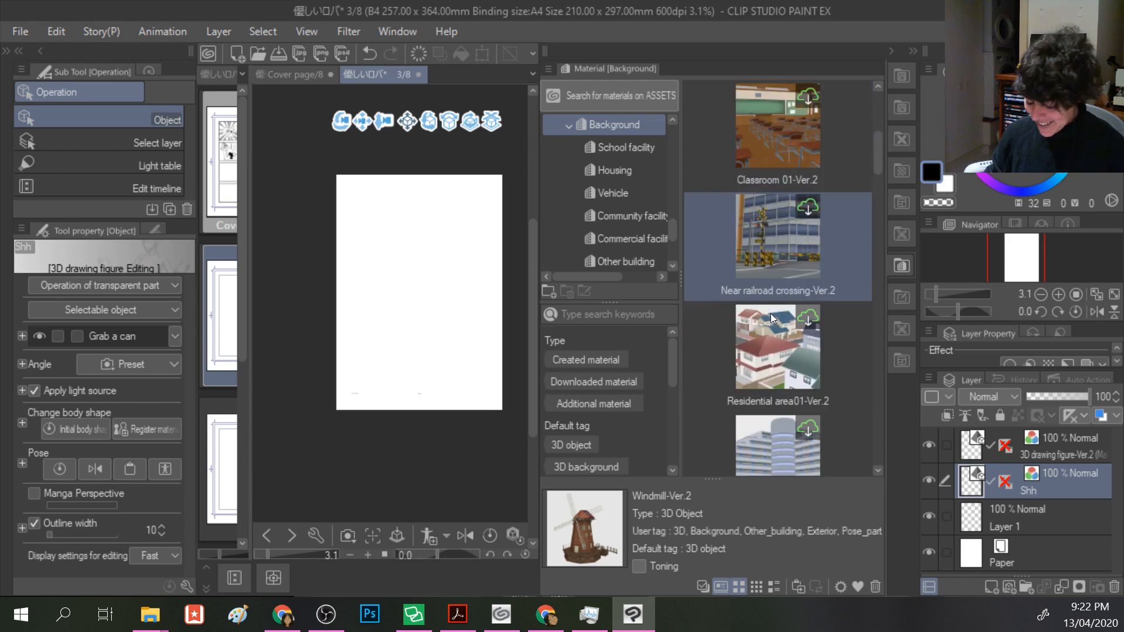
{"action": "scroll", "coordinate": [791, 345], "scroll_direction": "down", "scroll_amount": 2}
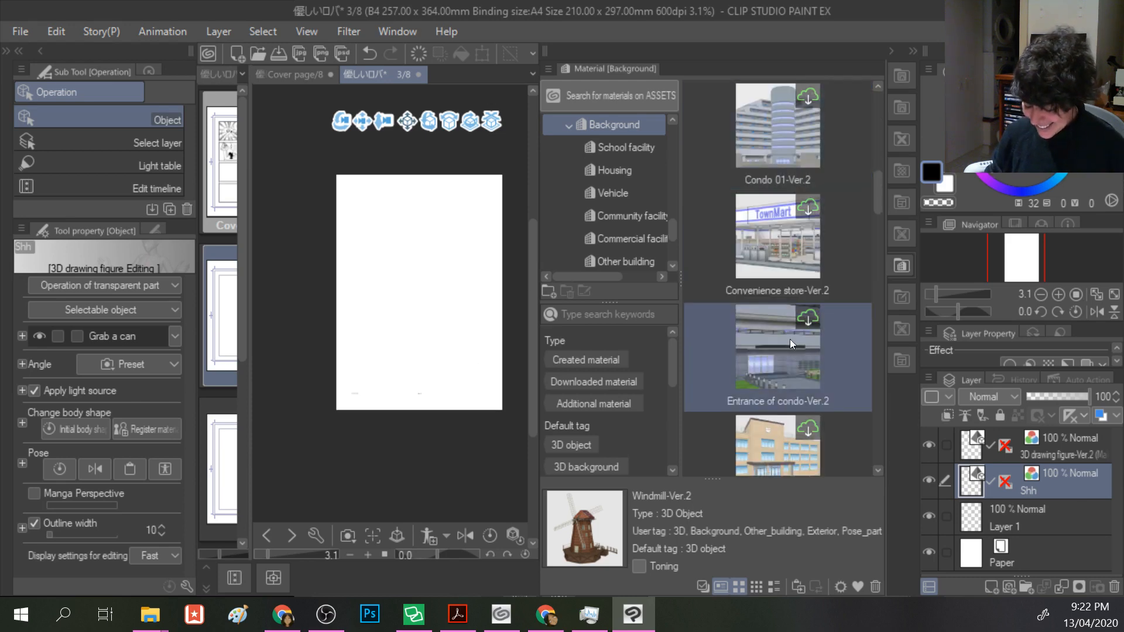
{"action": "left_click", "coordinate": [782, 234]}
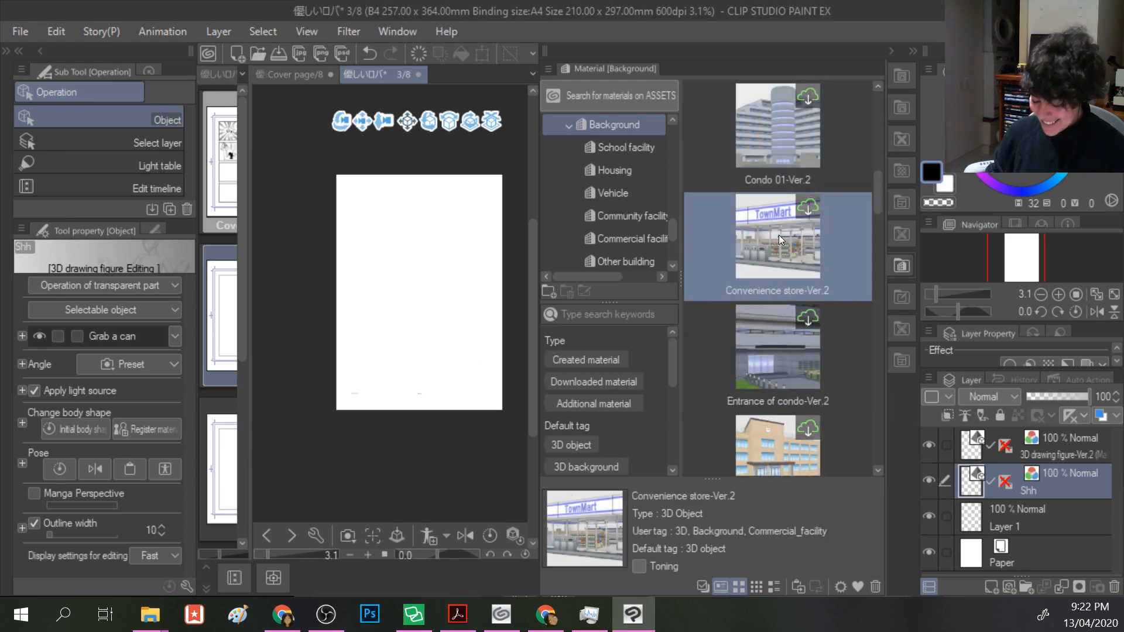
{"action": "scroll", "coordinate": [781, 275], "scroll_direction": "down", "scroll_amount": 4}
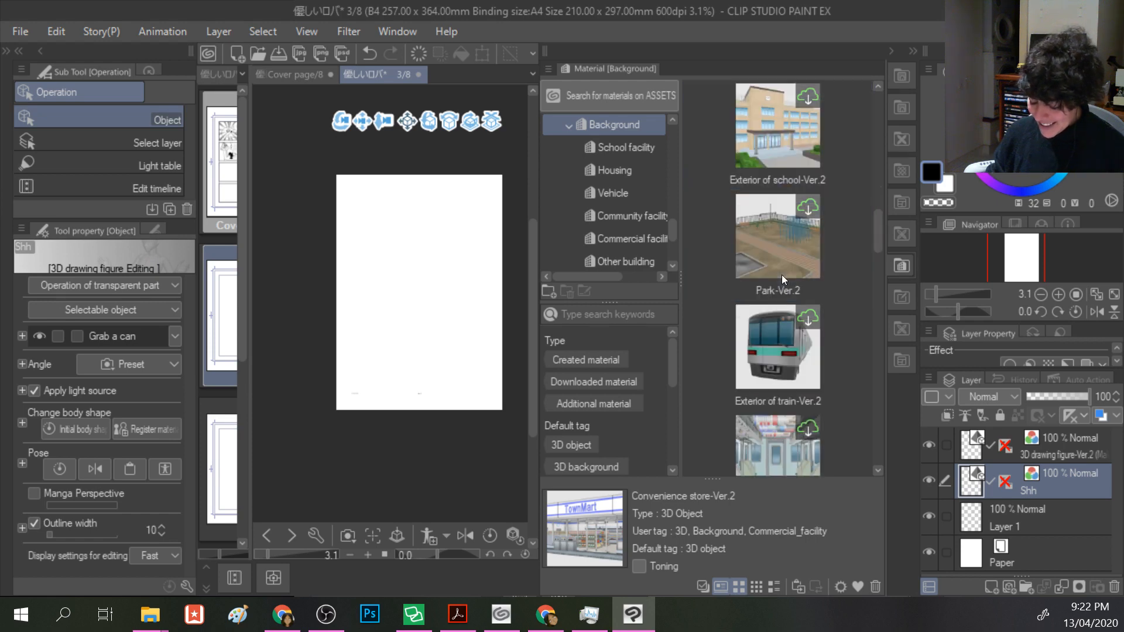
- Preview the Interior of train-Ver.2 background and try to place the Clubroom (liberal arts)-Ver.2 material on the page
{"action": "scroll", "coordinate": [781, 276], "scroll_direction": "down", "scroll_amount": 1}
{"action": "left_click", "coordinate": [787, 268]}
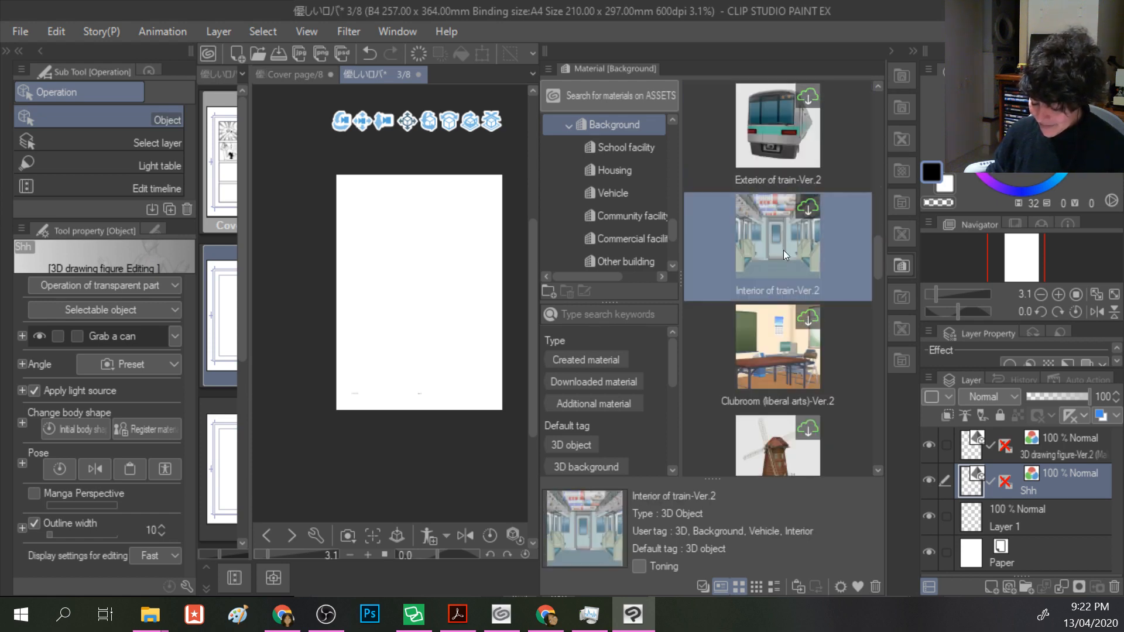
{"action": "scroll", "coordinate": [783, 250], "scroll_direction": "down", "scroll_amount": 2}
{"action": "left_click_drag", "start_coordinate": [747, 157], "coordinate": [419, 315]}
{"action": "left_click", "coordinate": [591, 239]}
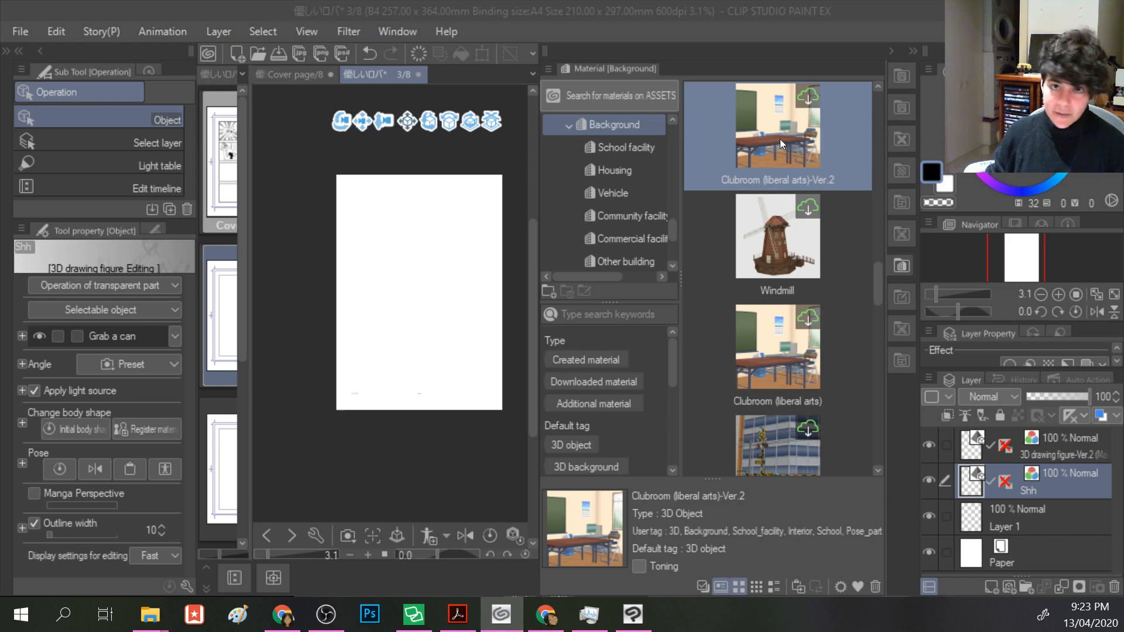
- Expand the 3D Motion category and look at its Character and Camera subcategories
{"action": "scroll", "coordinate": [627, 143], "scroll_direction": "down", "scroll_amount": 4}
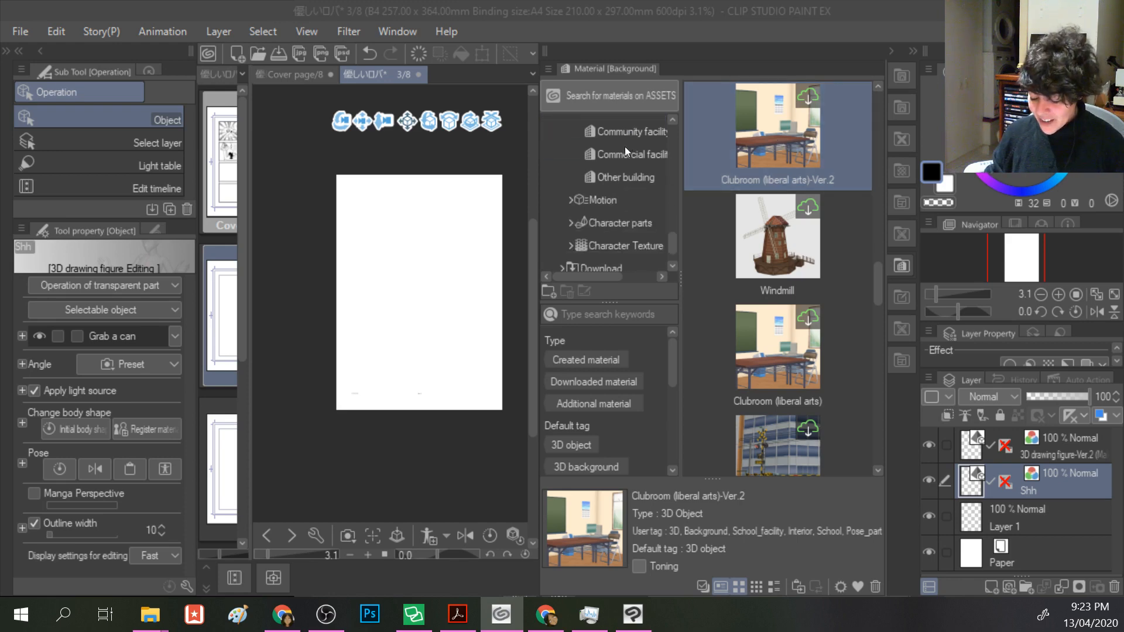
{"action": "left_click", "coordinate": [569, 198]}
{"action": "left_click", "coordinate": [606, 224]}
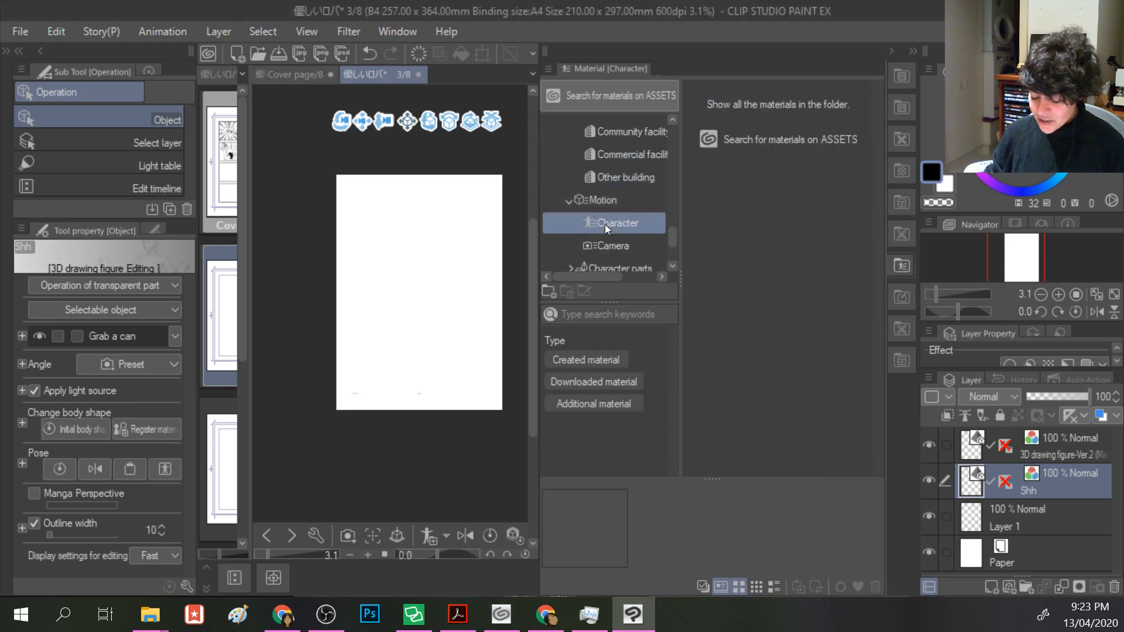
{"action": "left_click", "coordinate": [604, 243]}
{"action": "scroll", "coordinate": [604, 243], "scroll_direction": "down", "scroll_amount": 2}
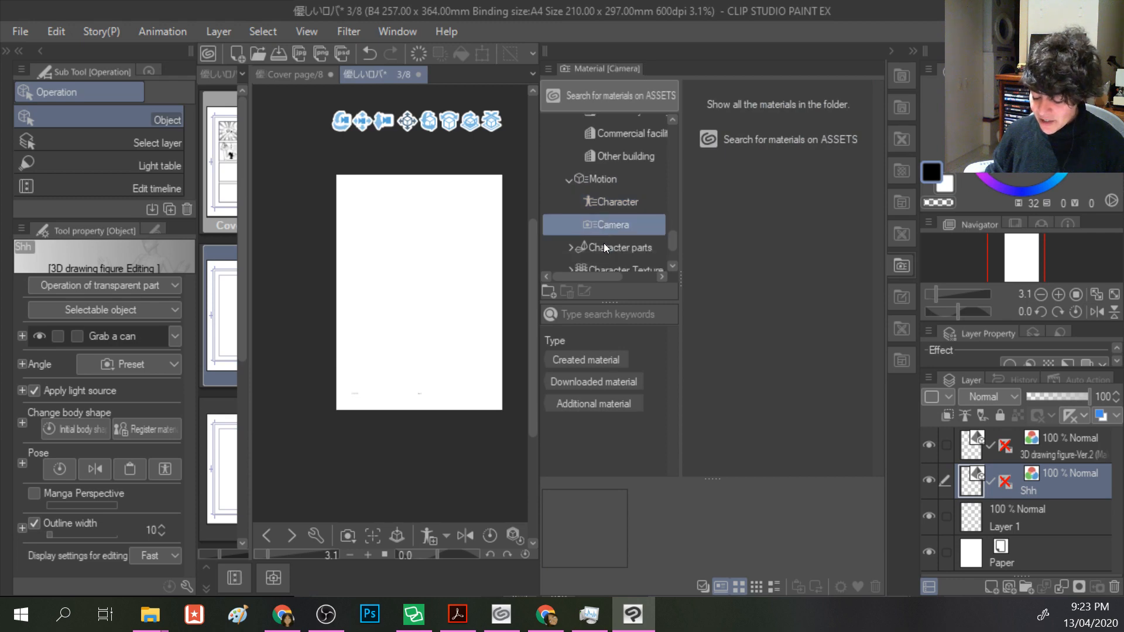
- Expand the Character parts category and check its Face, Body and Hair subcategories
{"action": "left_click", "coordinate": [570, 227]}
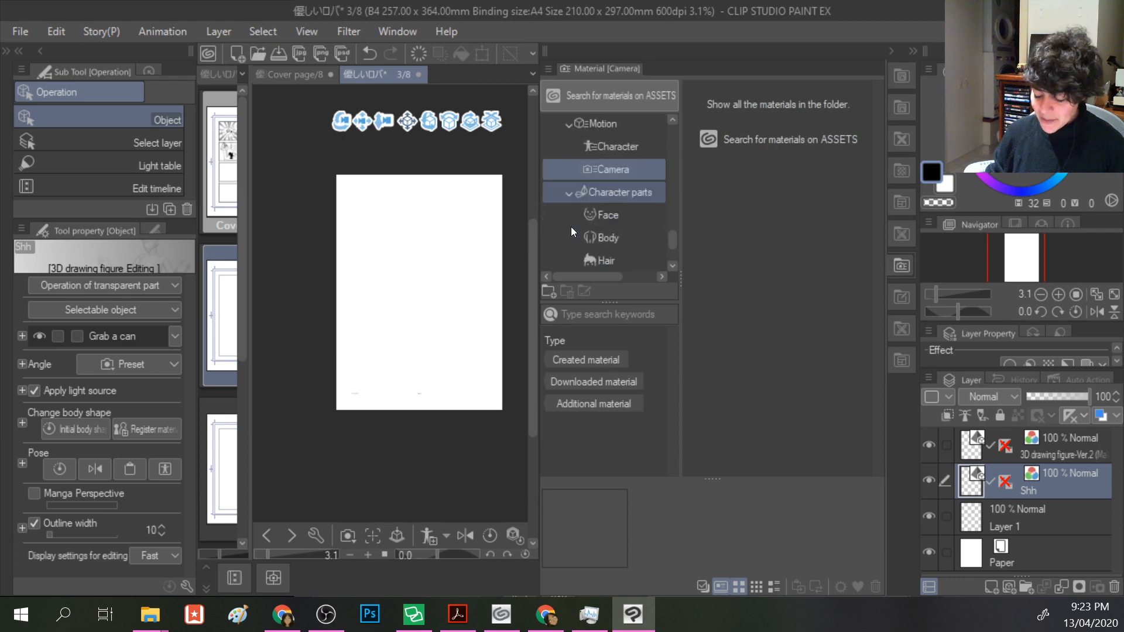
{"action": "left_click", "coordinate": [602, 214]}
{"action": "left_click", "coordinate": [603, 237]}
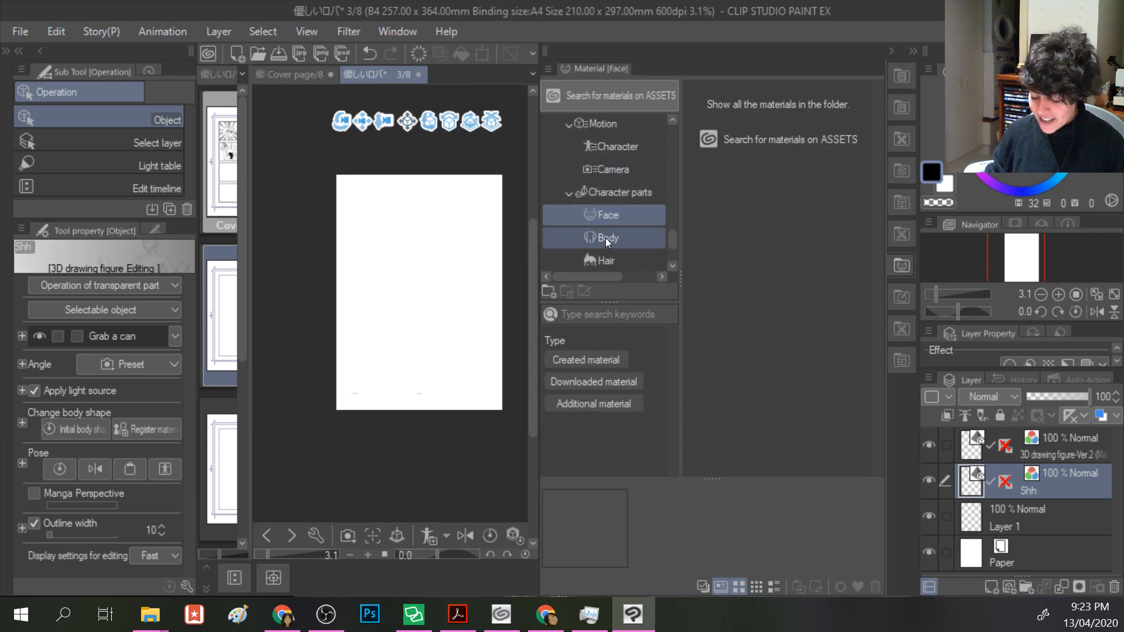
{"action": "left_click", "coordinate": [598, 257]}
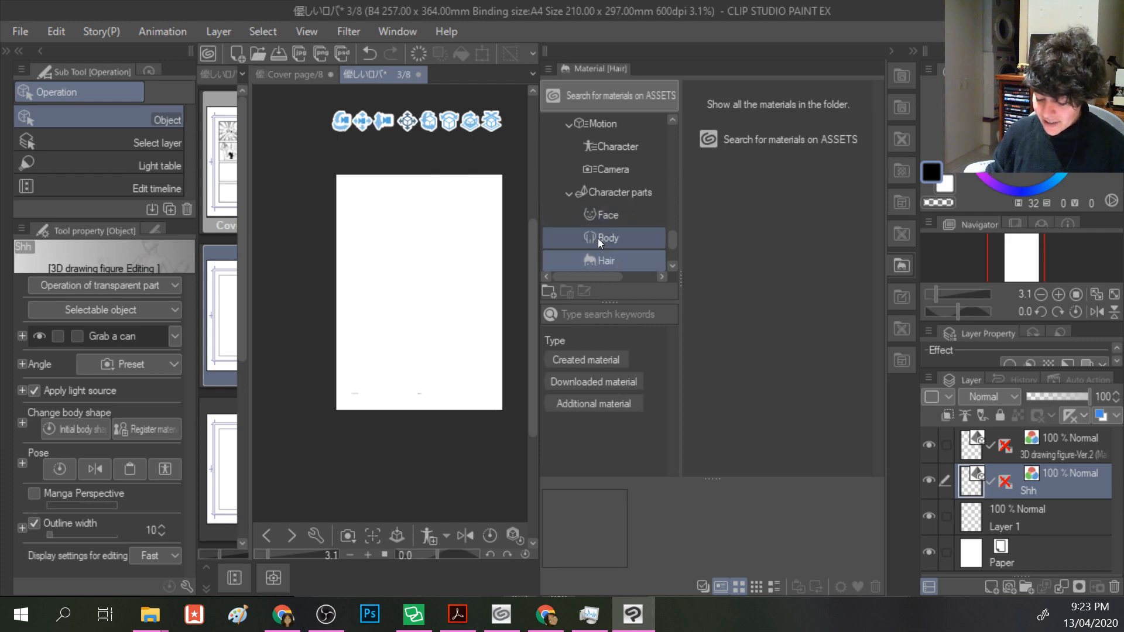
- Check the Face subcategory under Character Texture and the Material folder under Download
{"action": "scroll", "coordinate": [598, 238], "scroll_direction": "down", "scroll_amount": 2}
{"action": "left_click", "coordinate": [572, 241]}
{"action": "left_click", "coordinate": [606, 258]}
{"action": "scroll", "coordinate": [573, 205], "scroll_direction": "down", "scroll_amount": 2}
{"action": "left_click", "coordinate": [562, 241]}
{"action": "scroll", "coordinate": [580, 245], "scroll_direction": "down", "scroll_amount": 1}
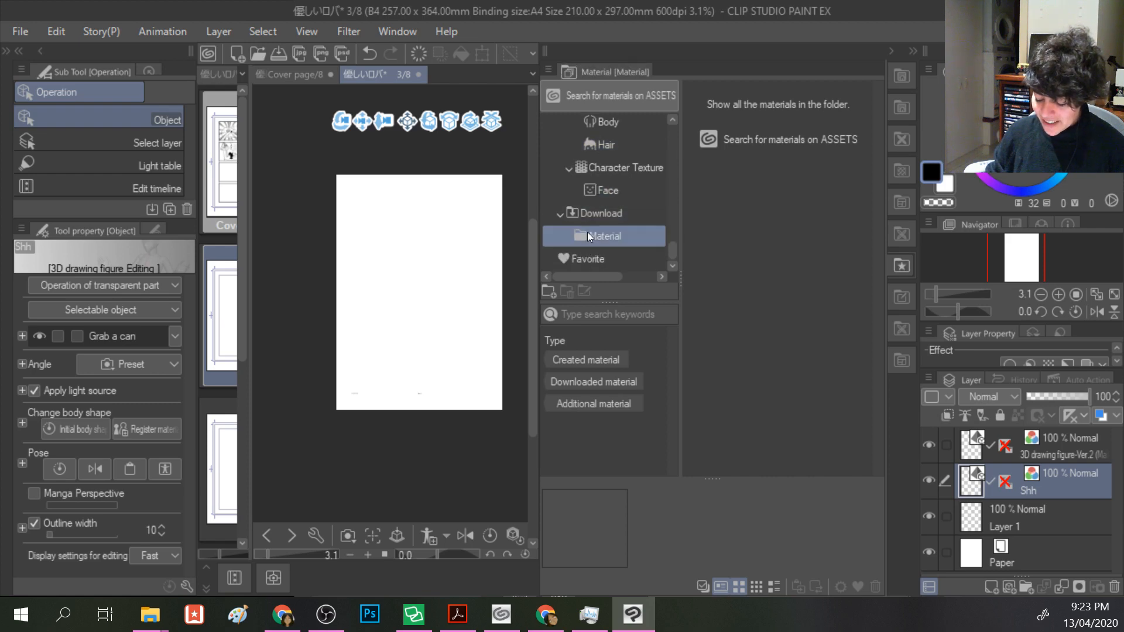
- Review the whole material category tree, from the Image material group to the Download and Favorite folders
{"action": "scroll", "coordinate": [596, 189], "scroll_direction": "up", "scroll_amount": 4}
{"action": "scroll", "coordinate": [596, 189], "scroll_direction": "up", "scroll_amount": 6}
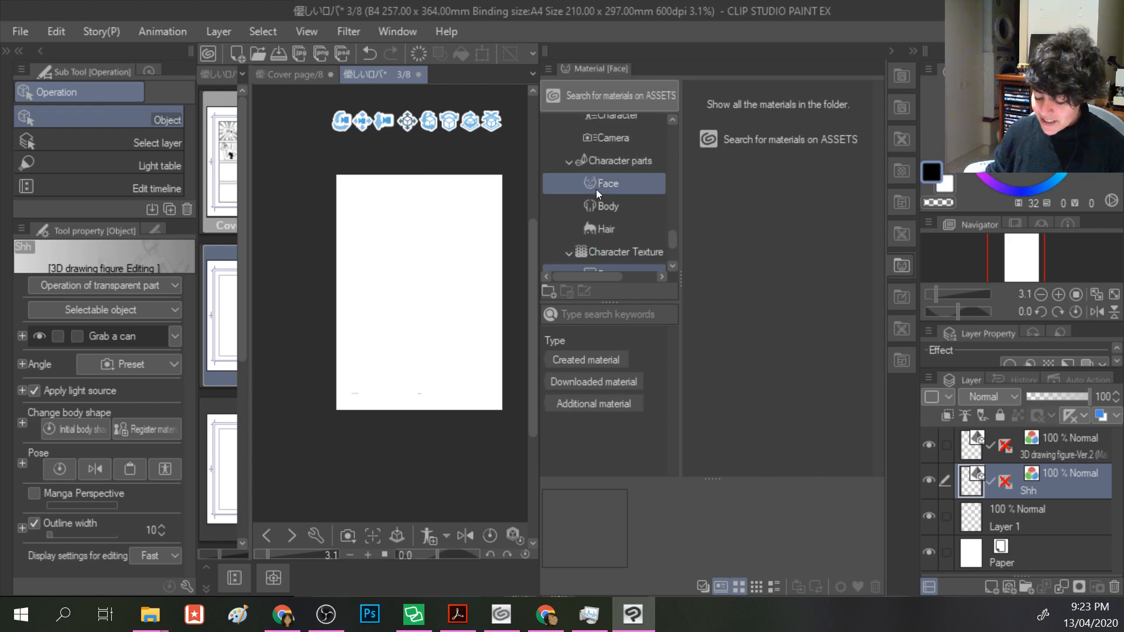
{"action": "scroll", "coordinate": [596, 188], "scroll_direction": "up", "scroll_amount": 8}
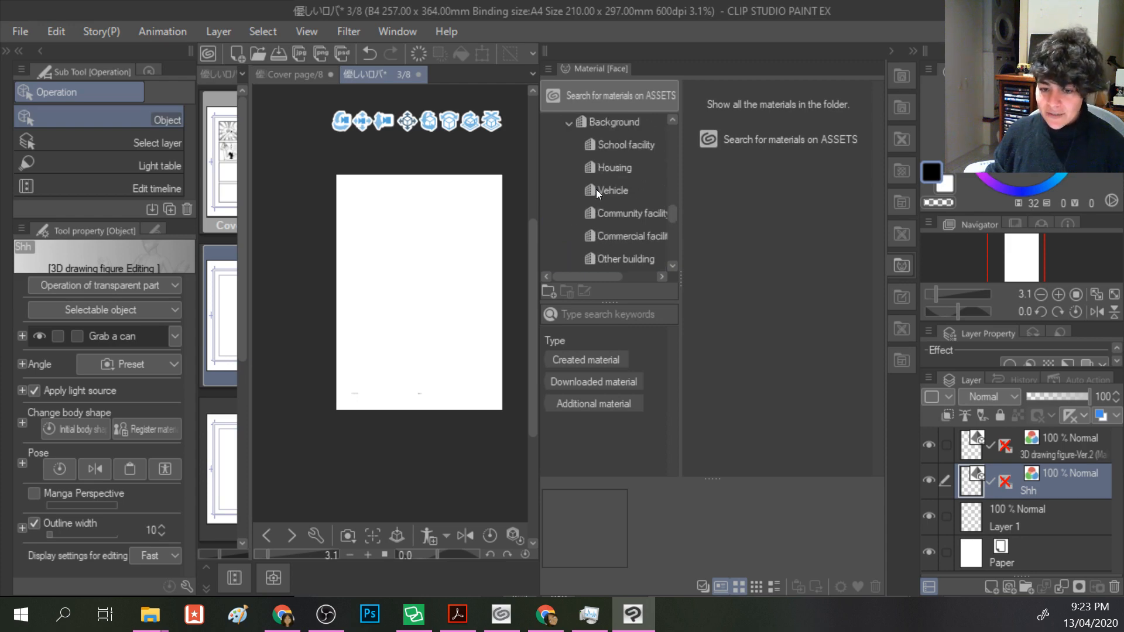
{"action": "scroll", "coordinate": [596, 188], "scroll_direction": "up", "scroll_amount": 10}
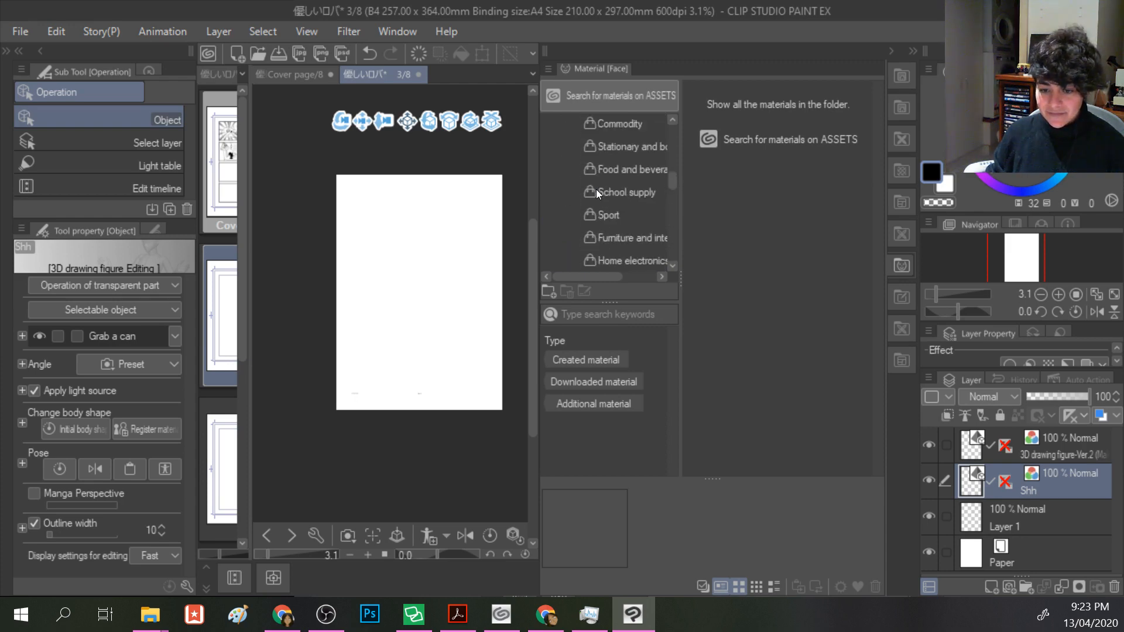
{"action": "scroll", "coordinate": [596, 188], "scroll_direction": "up", "scroll_amount": 4}
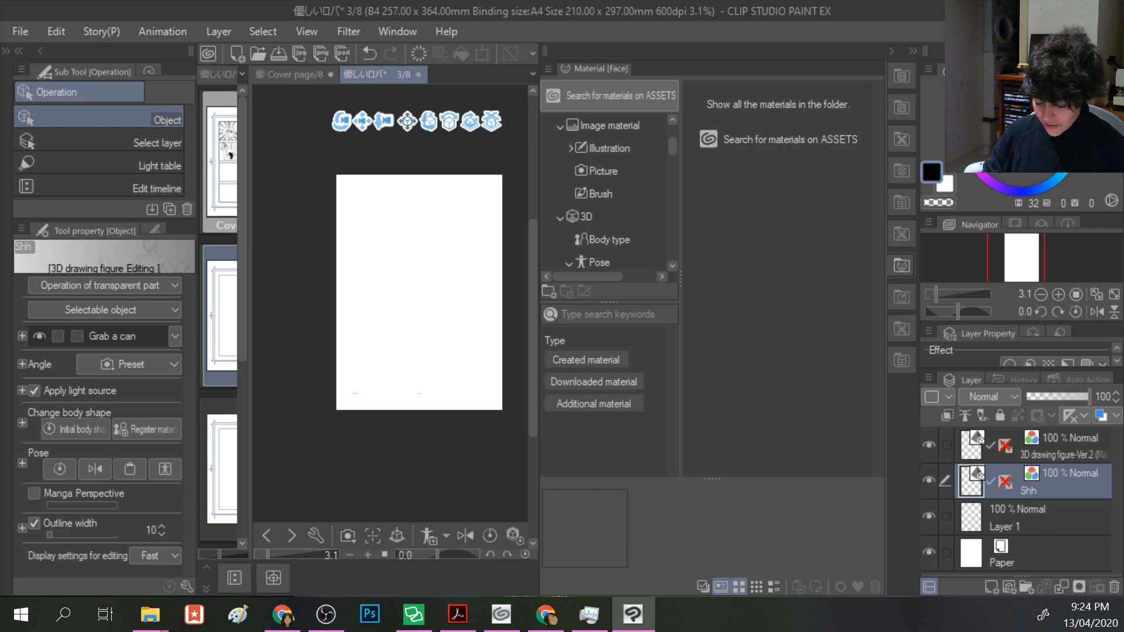
{"action": "scroll", "coordinate": [603, 187], "scroll_direction": "down", "scroll_amount": 2}
{"action": "scroll", "coordinate": [606, 194], "scroll_direction": "down", "scroll_amount": 8}
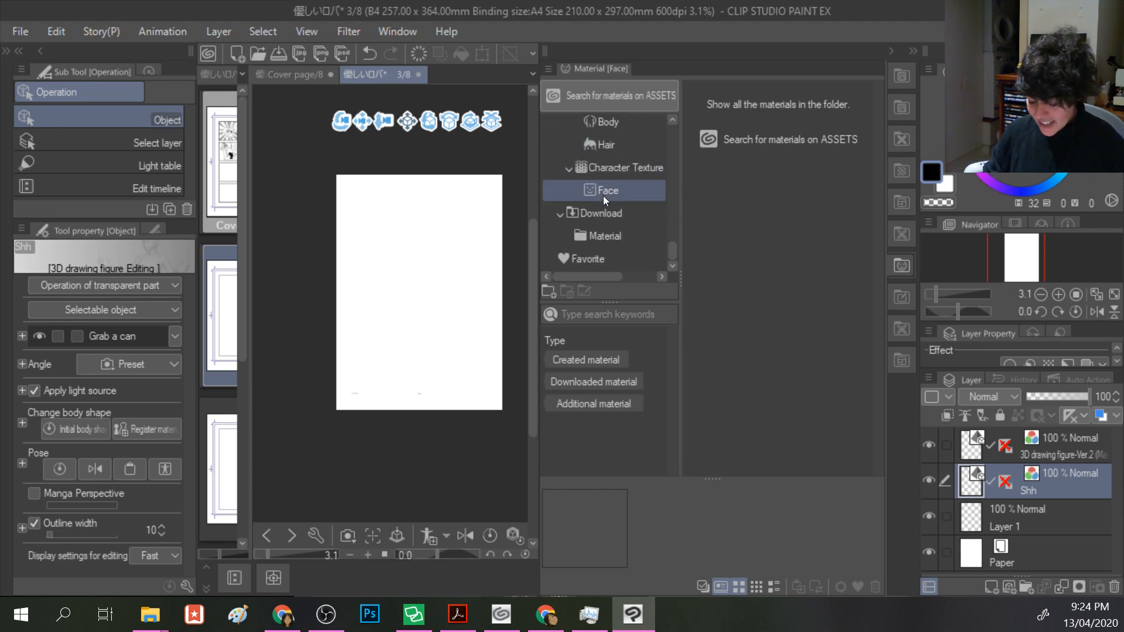
- Collapse the Material palette and open the cover page to view its comic panels
{"action": "left_click", "coordinate": [915, 49]}
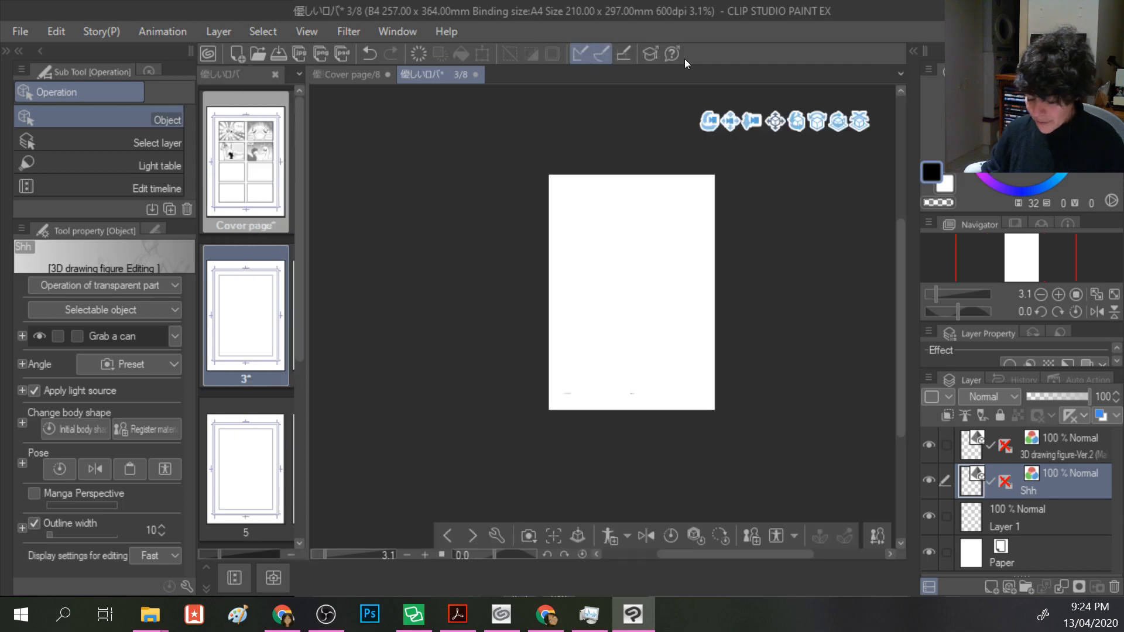
{"action": "left_click", "coordinate": [258, 158]}
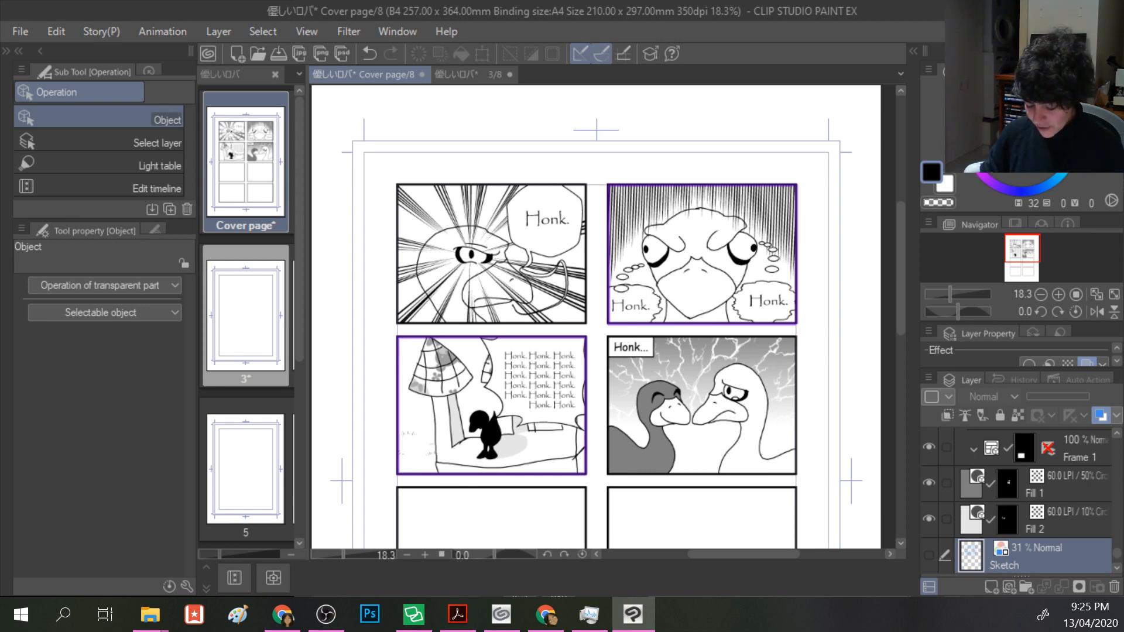
{"action": "left_click", "coordinate": [547, 615]}
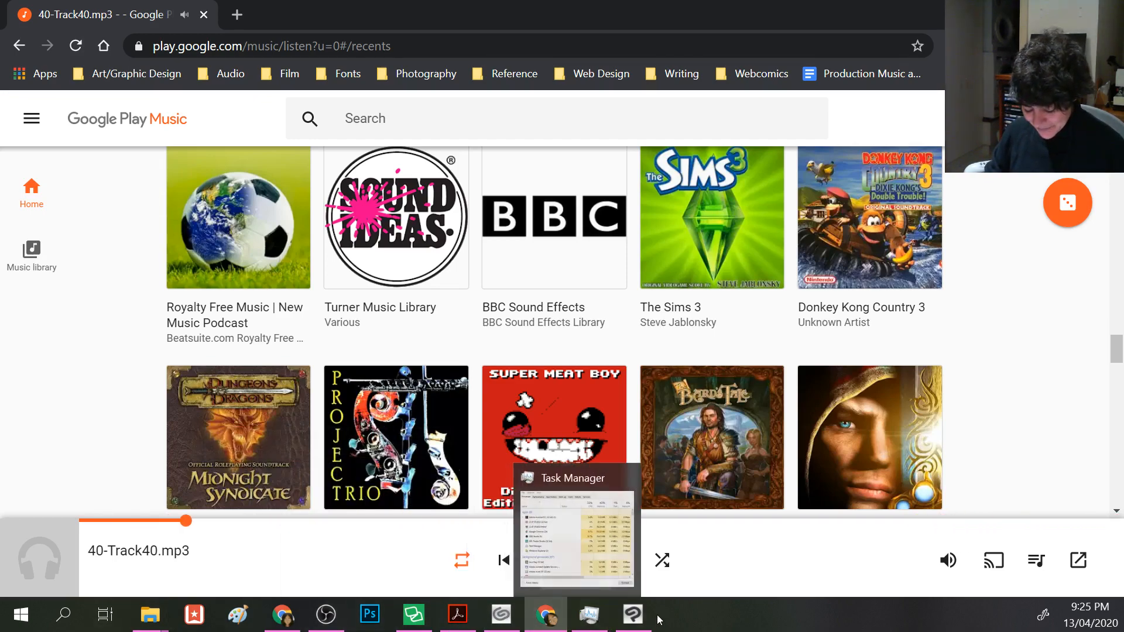
{"action": "left_click", "coordinate": [634, 614]}
{"action": "scroll", "coordinate": [357, 219], "scroll_direction": "down", "scroll_amount": 2}
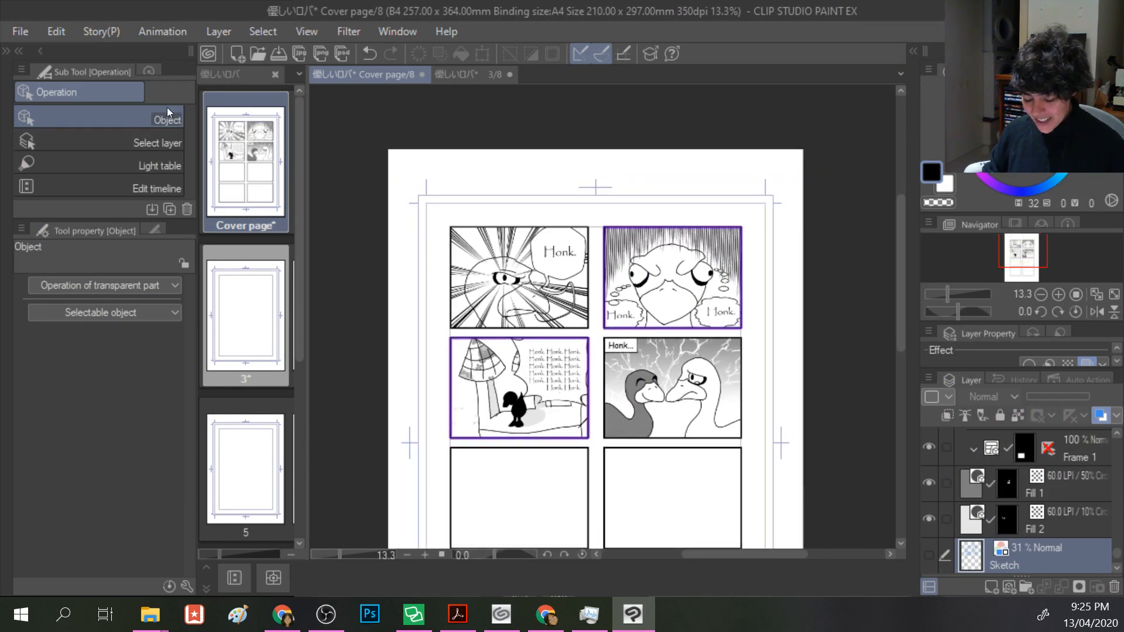
- Reopen page 3, enlarge the view of its canvas and narrow the page list to widen the work area
{"action": "double_click", "coordinate": [257, 323]}
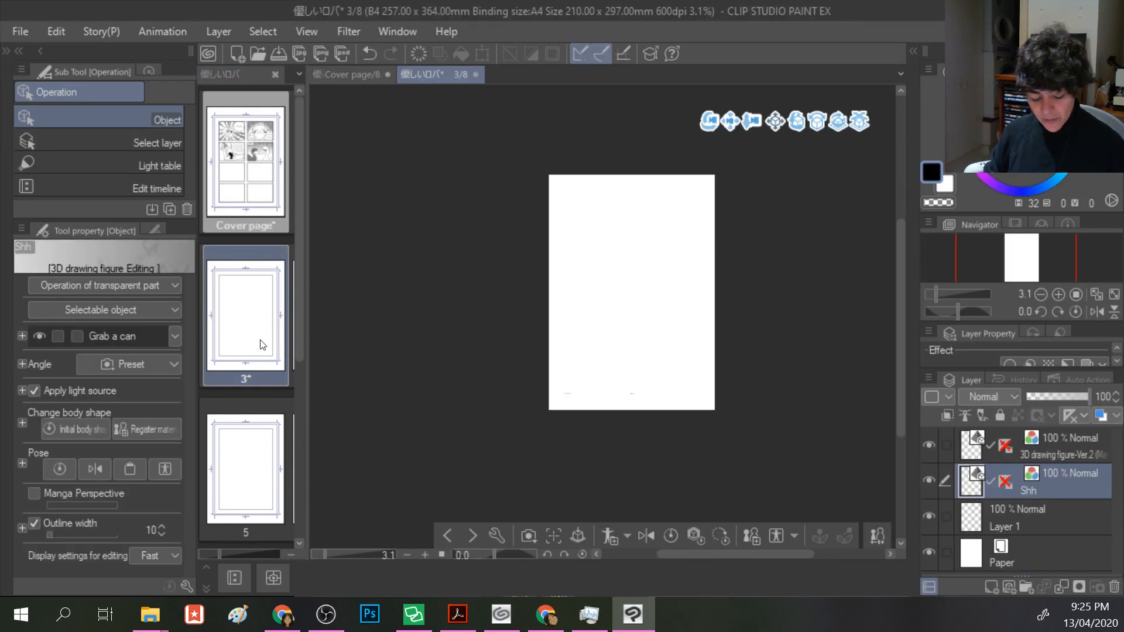
{"action": "left_click_drag", "start_coordinate": [662, 233], "coordinate": [640, 280]}
{"action": "scroll", "coordinate": [656, 212], "scroll_direction": "up", "scroll_amount": 3}
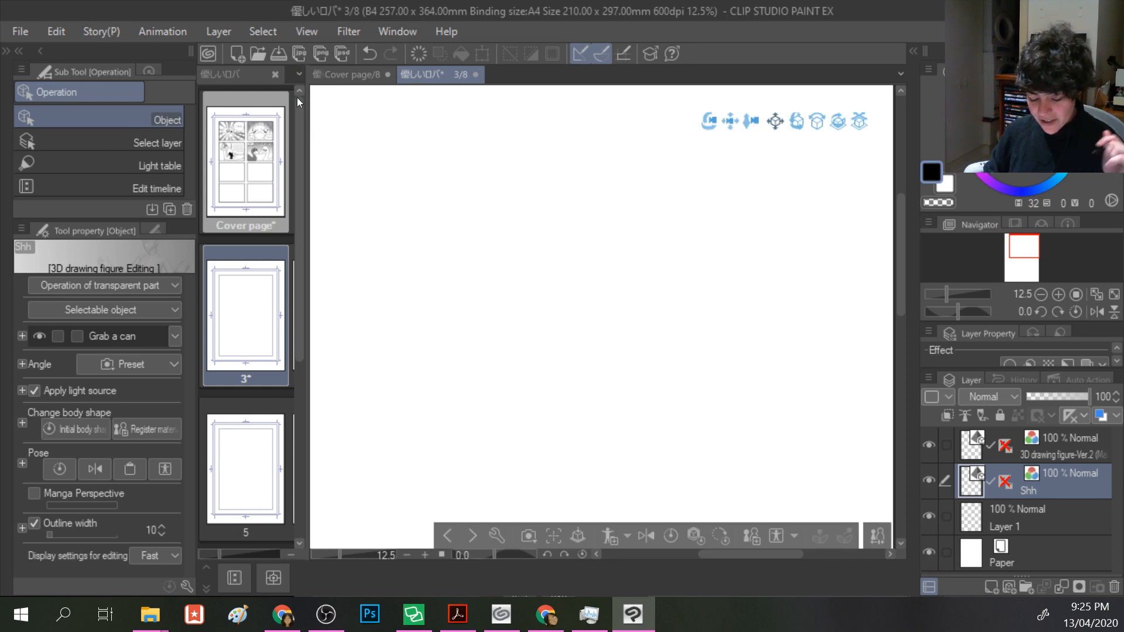
{"action": "left_click_drag", "start_coordinate": [295, 121], "coordinate": [230, 122]}
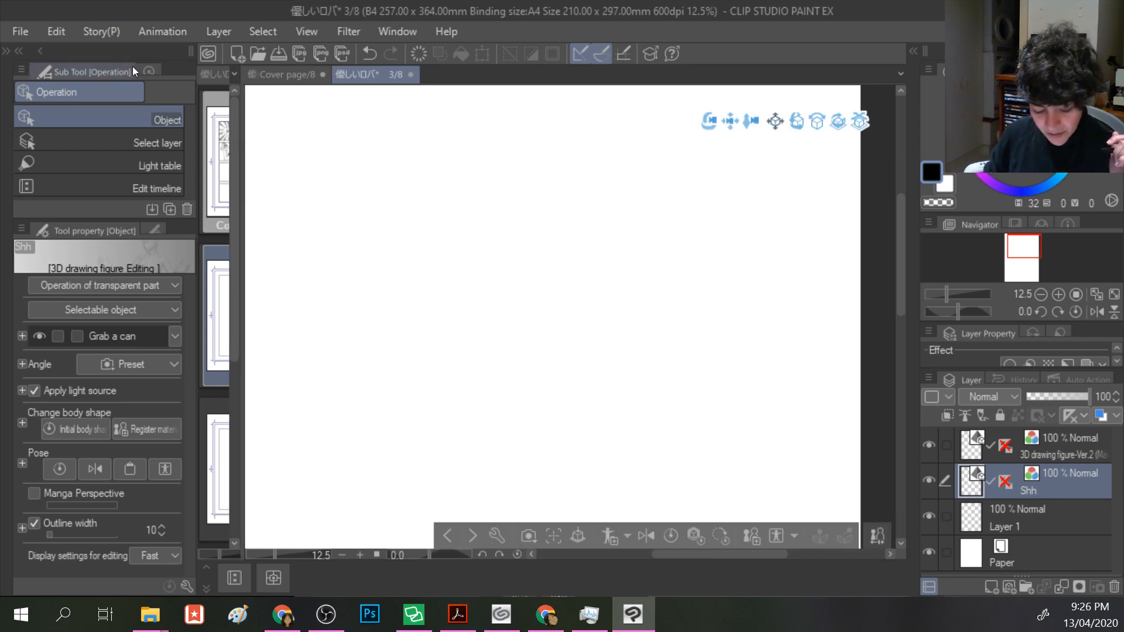
- Expand the collapsed tool palette and choose the Darker pencil sub tool
{"action": "left_click", "coordinate": [6, 50]}
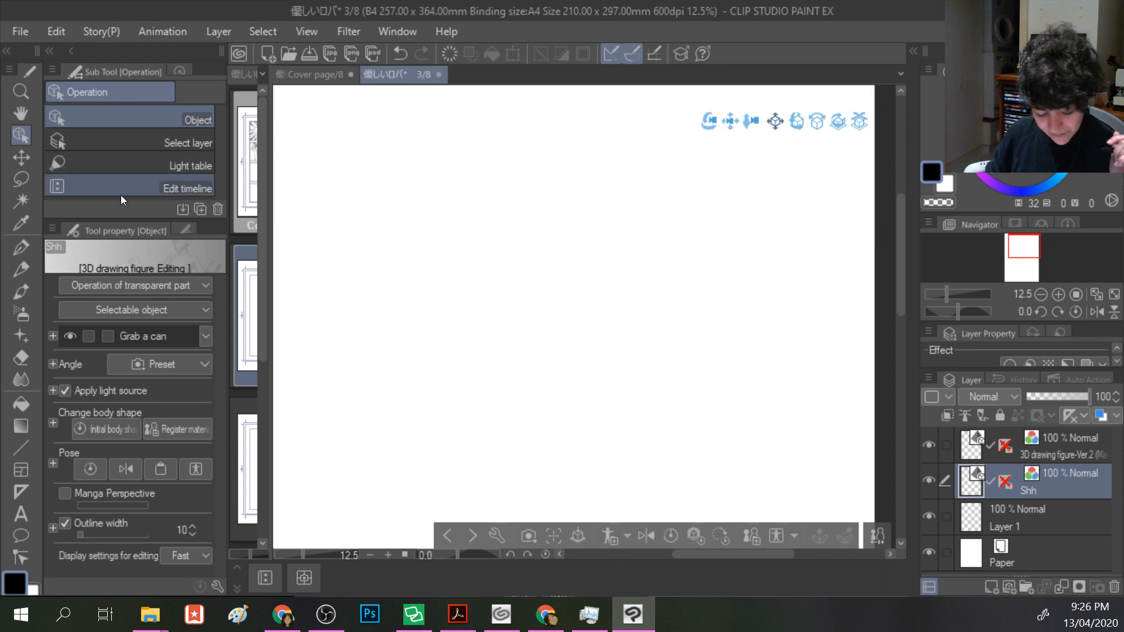
{"action": "left_click", "coordinate": [22, 270]}
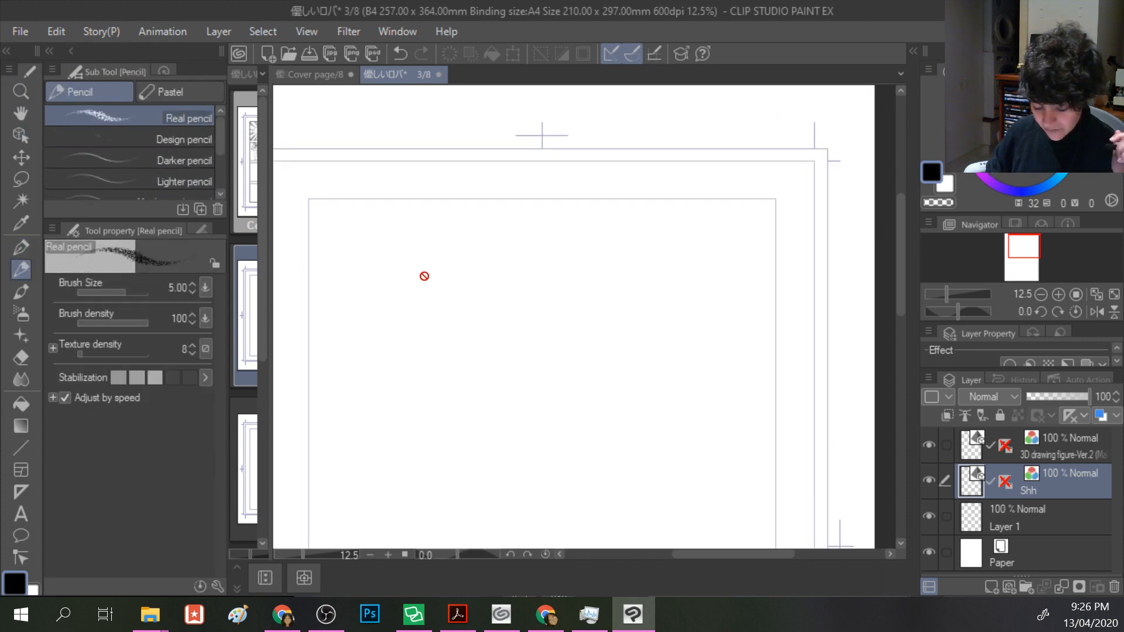
{"action": "left_click", "coordinate": [174, 155]}
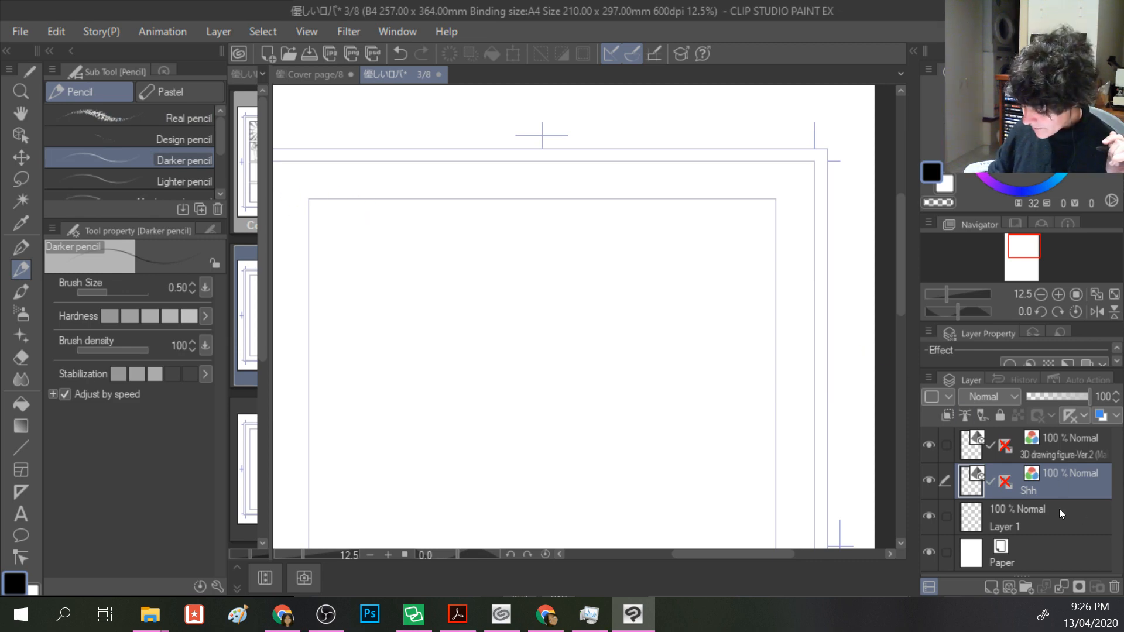
- Delete the Shh layer and the 3D drawing figure-Ver.2 layer from page 3
{"action": "left_click", "coordinate": [1114, 587]}
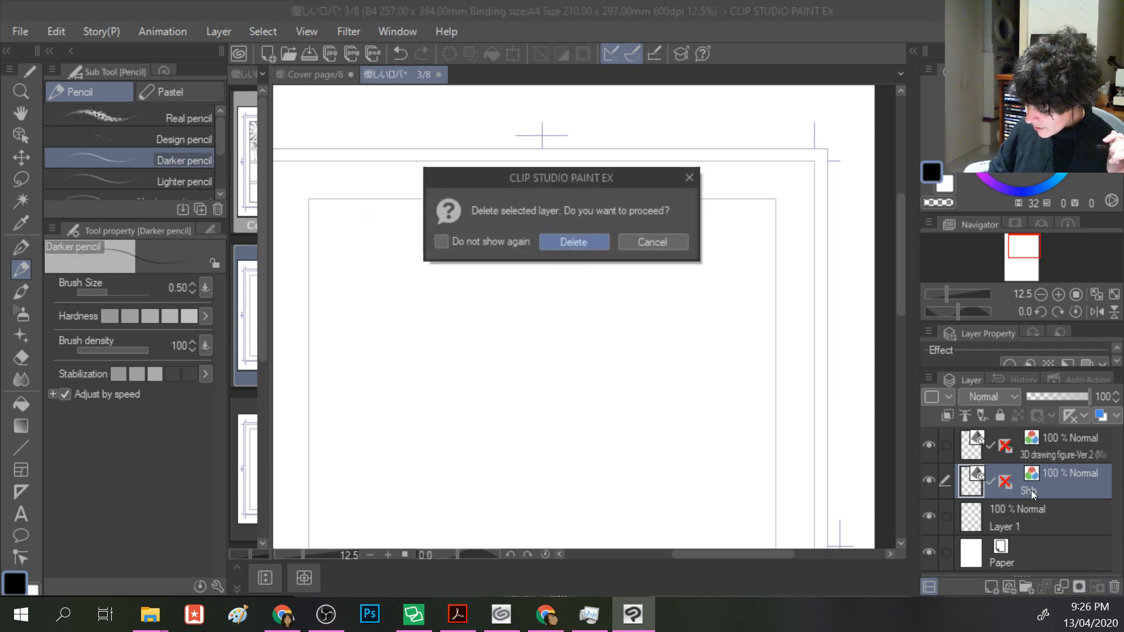
{"action": "left_click", "coordinate": [584, 240]}
{"action": "left_click", "coordinate": [1053, 455]}
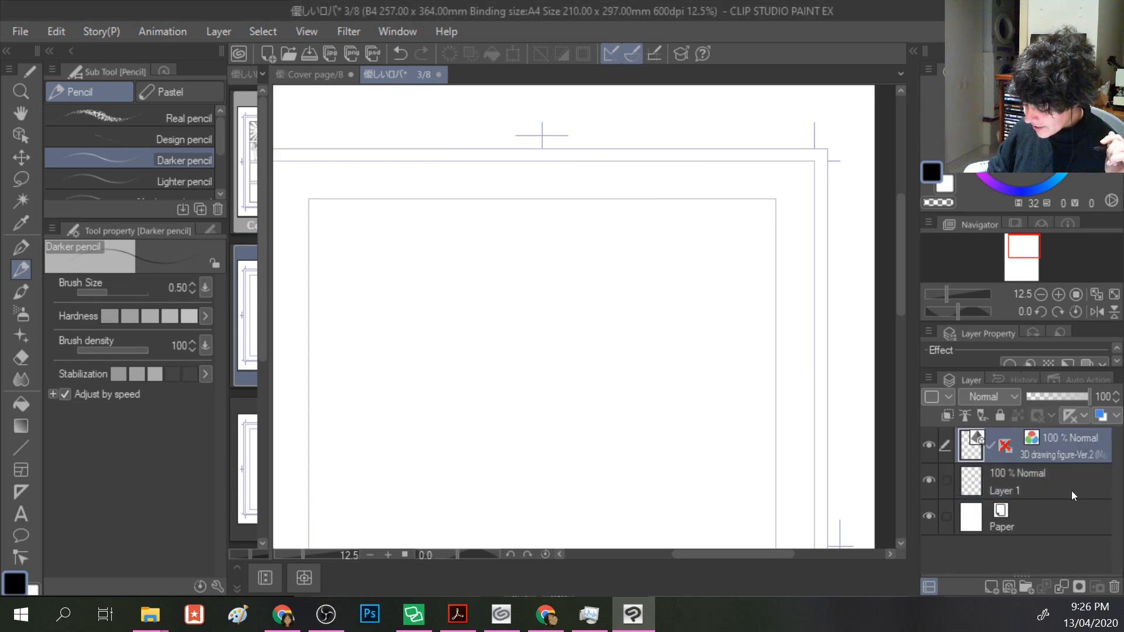
{"action": "left_click", "coordinate": [1114, 588]}
{"action": "left_click", "coordinate": [562, 242]}
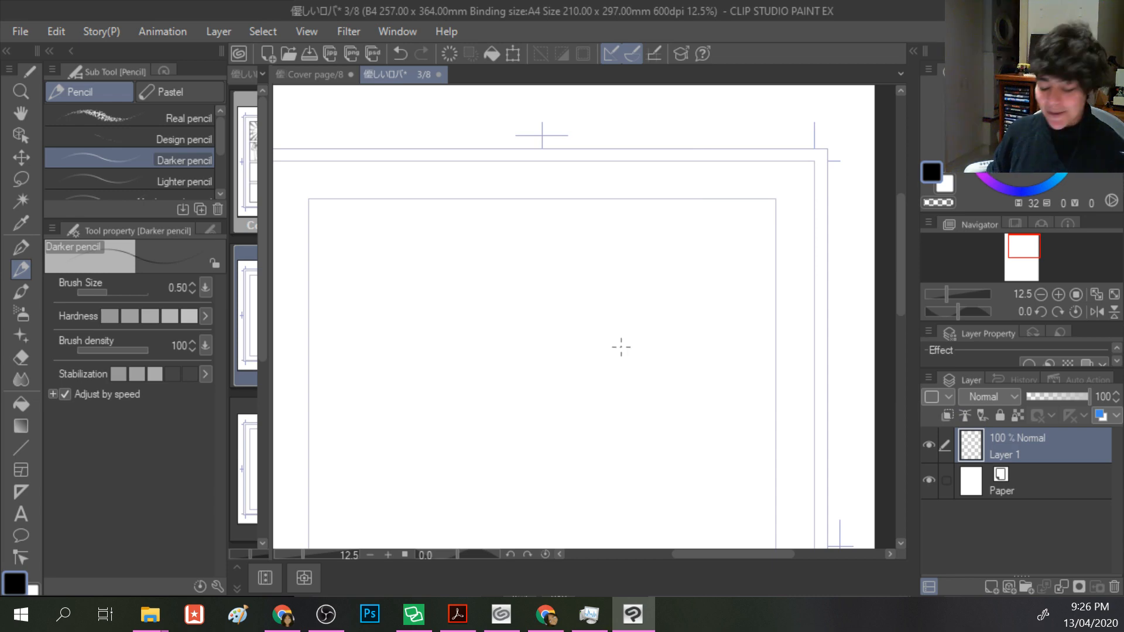
- Try a circular test stroke on Layer 1 with the Darker pencil at brush size 2.00 and undo it
{"action": "scroll", "coordinate": [621, 347], "scroll_direction": "down", "scroll_amount": 2}
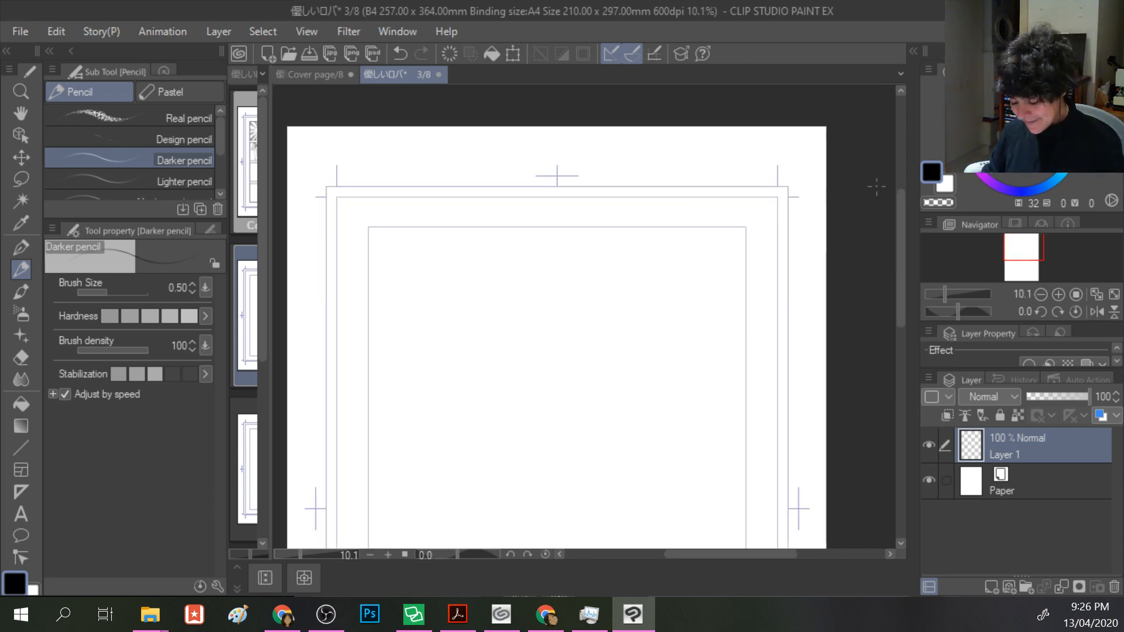
{"action": "left_click_drag", "start_coordinate": [900, 219], "coordinate": [900, 252]}
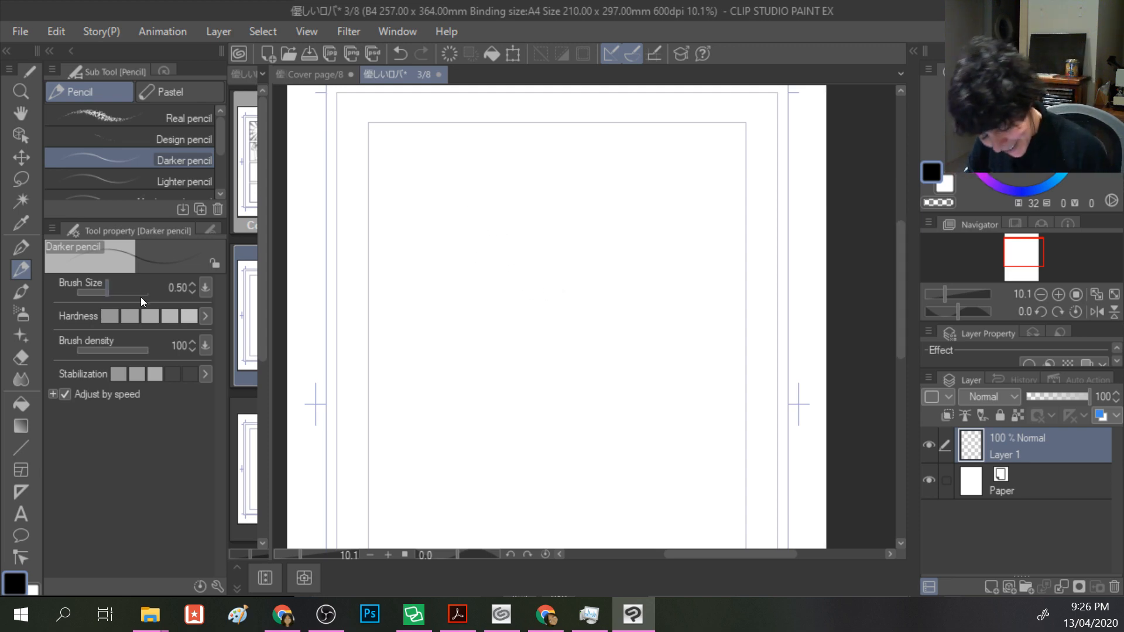
{"action": "left_click", "coordinate": [191, 284]}
{"action": "left_click", "coordinate": [192, 285]}
{"action": "left_click", "coordinate": [192, 284]}
{"action": "left_click", "coordinate": [191, 285]}
{"action": "mouse_move", "coordinate": [480, 261]}
{"action": "left_mouse_down"}
{"action": "mouse_move", "coordinate": [559, 358]}
{"action": "mouse_move", "coordinate": [478, 331]}
{"action": "left_mouse_up"}
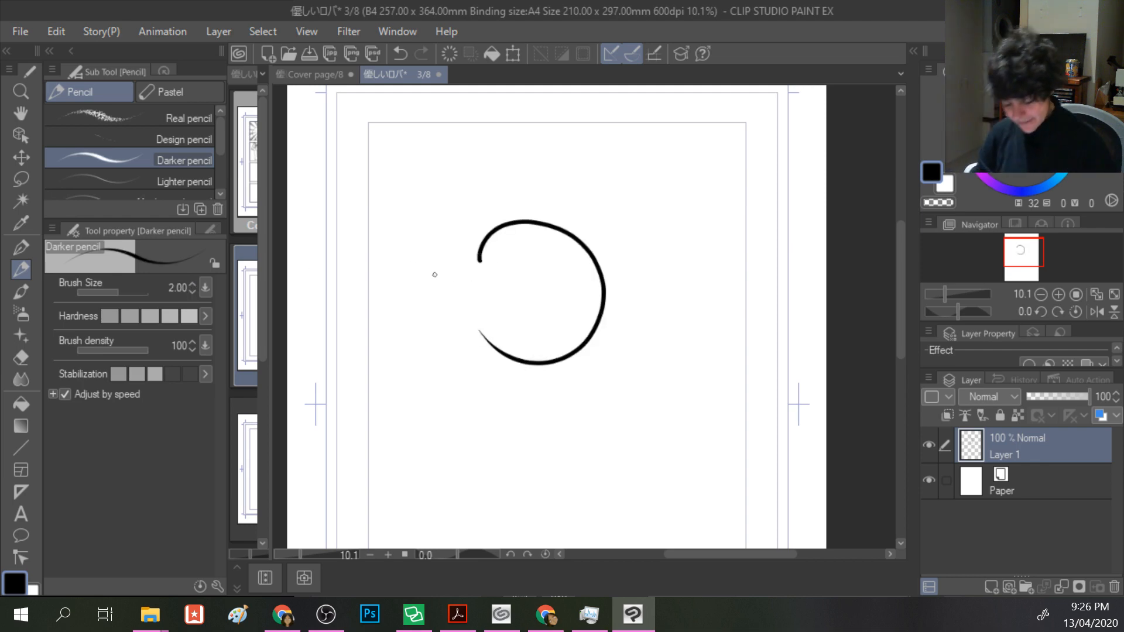
{"action": "key", "text": "ctrl+z"}
- Set the Darker pencil's brush size to 1.50, try a freehand stroke with it and undo the stroke
{"action": "left_click", "coordinate": [192, 293]}
{"action": "left_click", "coordinate": [191, 293]}
{"action": "mouse_move", "coordinate": [473, 298]}
{"action": "left_mouse_down"}
{"action": "mouse_move", "coordinate": [602, 371]}
{"action": "mouse_move", "coordinate": [460, 305]}
{"action": "left_mouse_up"}
{"action": "key", "text": "ctrl+z"}
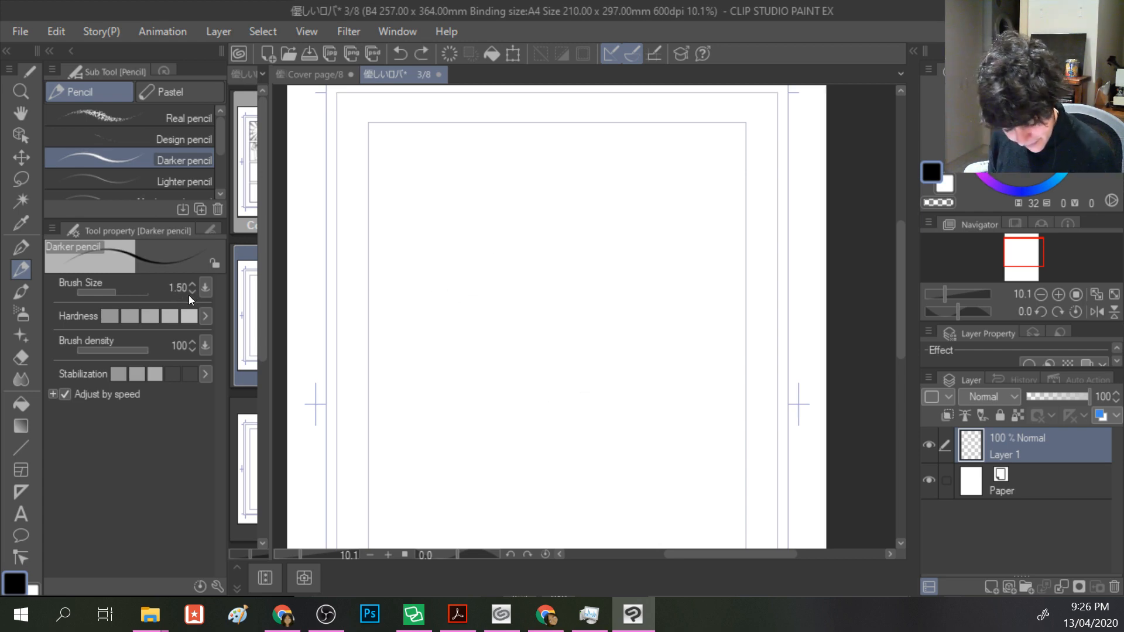
- Try a freehand stroke with the Real pencil, undo it and set the brush size to 4.90
{"action": "left_click", "coordinate": [176, 117]}
{"action": "mouse_move", "coordinate": [426, 305]}
{"action": "left_mouse_down"}
{"action": "mouse_move", "coordinate": [431, 252]}
{"action": "mouse_move", "coordinate": [515, 406]}
{"action": "left_mouse_up"}
{"action": "key", "text": "ctrl+z"}
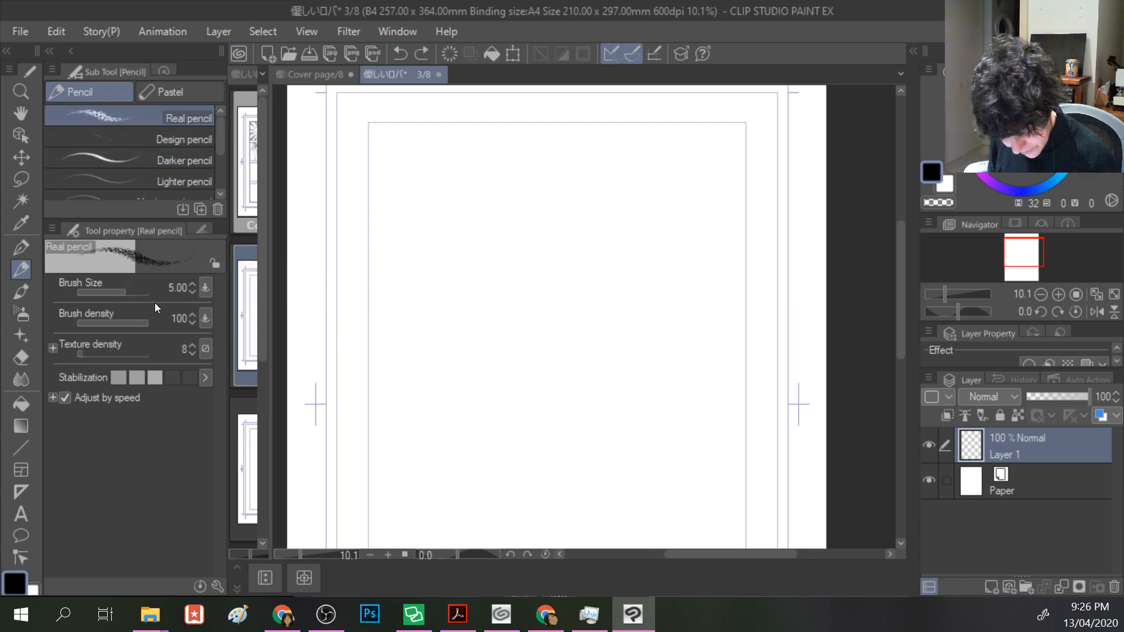
{"action": "left_click", "coordinate": [192, 292]}
- Try a freehand test stroke with another pencil further down the sub tool list and undo it
{"action": "left_click", "coordinate": [221, 194]}
{"action": "left_click", "coordinate": [222, 195]}
{"action": "left_click", "coordinate": [175, 160]}
{"action": "mouse_move", "coordinate": [441, 315]}
{"action": "left_mouse_down"}
{"action": "mouse_move", "coordinate": [514, 236]}
{"action": "mouse_move", "coordinate": [632, 374]}
{"action": "left_mouse_up"}
{"action": "key", "text": "ctrl+z"}
- Try several freehand test strokes with the Rough pencil at brush size 1.00, undoing the unwanted ones
{"action": "left_click", "coordinate": [218, 196]}
{"action": "left_click", "coordinate": [217, 196]}
{"action": "left_click", "coordinate": [170, 170]}
{"action": "mouse_move", "coordinate": [461, 308]}
{"action": "left_mouse_down"}
{"action": "mouse_move", "coordinate": [446, 258]}
{"action": "mouse_move", "coordinate": [568, 335]}
{"action": "mouse_move", "coordinate": [543, 306]}
{"action": "mouse_move", "coordinate": [363, 283]}
{"action": "mouse_move", "coordinate": [356, 223]}
{"action": "left_mouse_up"}
{"action": "key", "text": "ctrl+z"}
{"action": "key", "text": "ctrl+z"}
{"action": "key", "text": "ctrl+z"}
{"action": "mouse_move", "coordinate": [465, 302]}
{"action": "left_mouse_down"}
{"action": "mouse_move", "coordinate": [634, 339]}
{"action": "mouse_move", "coordinate": [518, 319]}
{"action": "left_mouse_up"}
{"action": "mouse_move", "coordinate": [416, 356]}
{"action": "left_mouse_down"}
{"action": "mouse_move", "coordinate": [394, 284]}
{"action": "mouse_move", "coordinate": [419, 141]}
{"action": "mouse_move", "coordinate": [504, 366]}
{"action": "mouse_move", "coordinate": [483, 187]}
{"action": "left_mouse_up"}
{"action": "key", "text": "ctrl+z"}
{"action": "key", "text": "ctrl+z"}
{"action": "scroll", "coordinate": [209, 125], "scroll_direction": "up", "scroll_amount": 3}
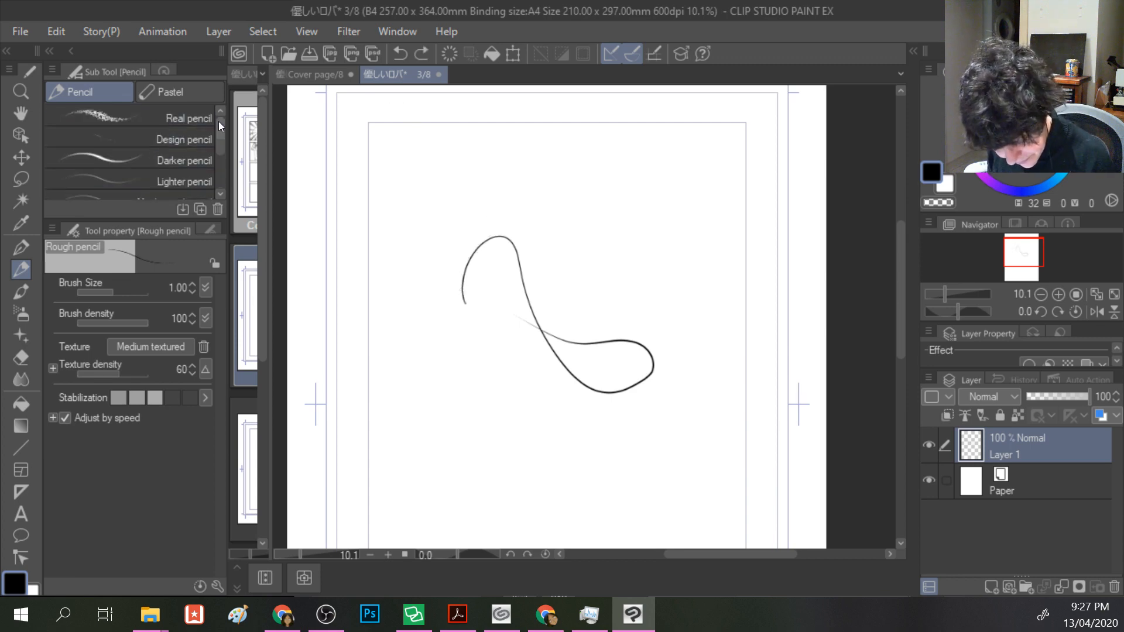
- Undo the remaining Rough pencil stroke, try one with the Real pencil at brush size 4.90 and undo that too
{"action": "left_click", "coordinate": [159, 121]}
{"action": "key", "text": "ctrl+z"}
{"action": "mouse_move", "coordinate": [419, 291]}
{"action": "left_mouse_down"}
{"action": "mouse_move", "coordinate": [463, 248]}
{"action": "mouse_move", "coordinate": [463, 336]}
{"action": "mouse_move", "coordinate": [498, 395]}
{"action": "mouse_move", "coordinate": [579, 463]}
{"action": "mouse_move", "coordinate": [529, 276]}
{"action": "mouse_move", "coordinate": [547, 190]}
{"action": "mouse_move", "coordinate": [614, 288]}
{"action": "mouse_move", "coordinate": [688, 468]}
{"action": "left_mouse_up"}
{"action": "key", "text": "ctrl+z"}
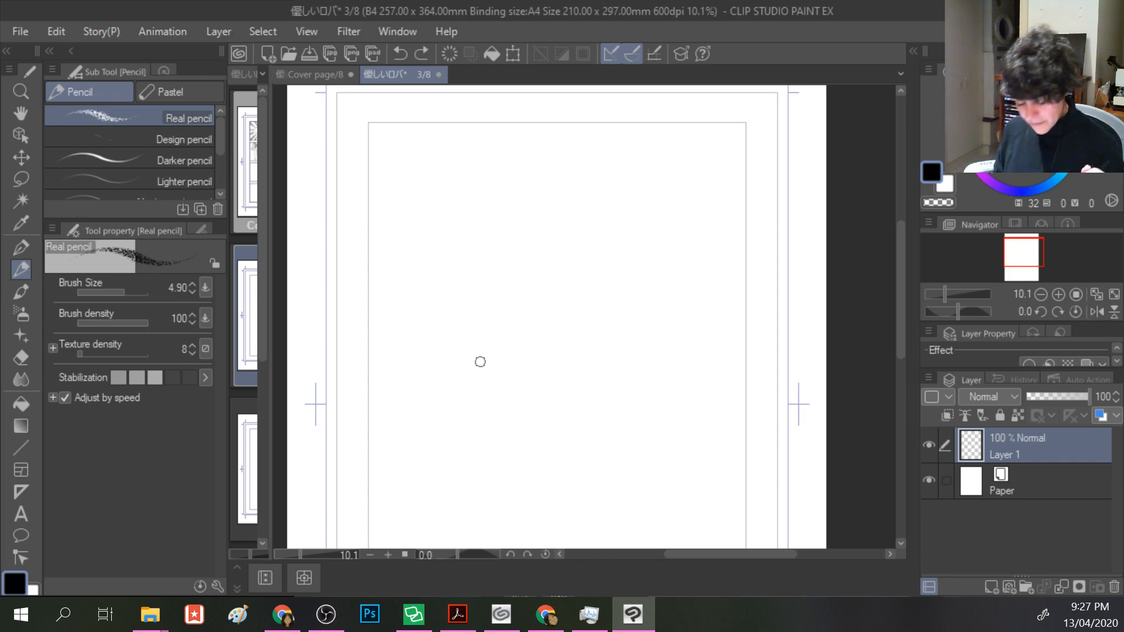
- Launch the Rebelle 3 painting application
{"action": "left_click", "coordinate": [72, 614]}
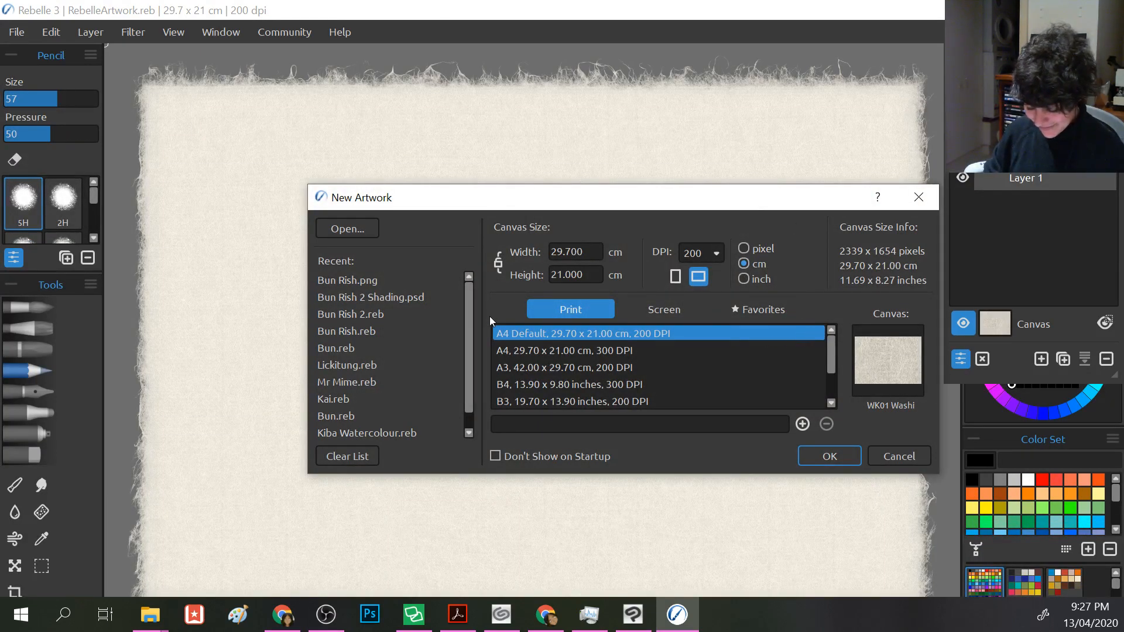
- Create a new A4 landscape artwork, 29.7 x 21 cm at 200 DPI, on HM05 Craft paper with a light beige canvas colour
{"action": "left_click", "coordinate": [889, 380]}
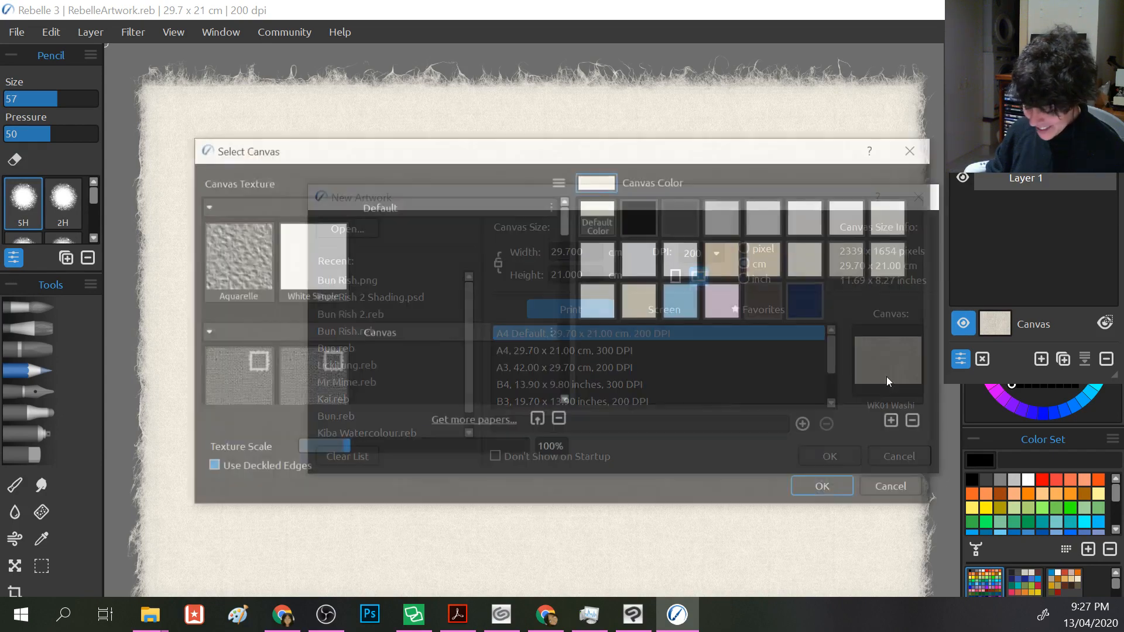
{"action": "left_click", "coordinate": [645, 258]}
{"action": "left_click", "coordinate": [730, 227]}
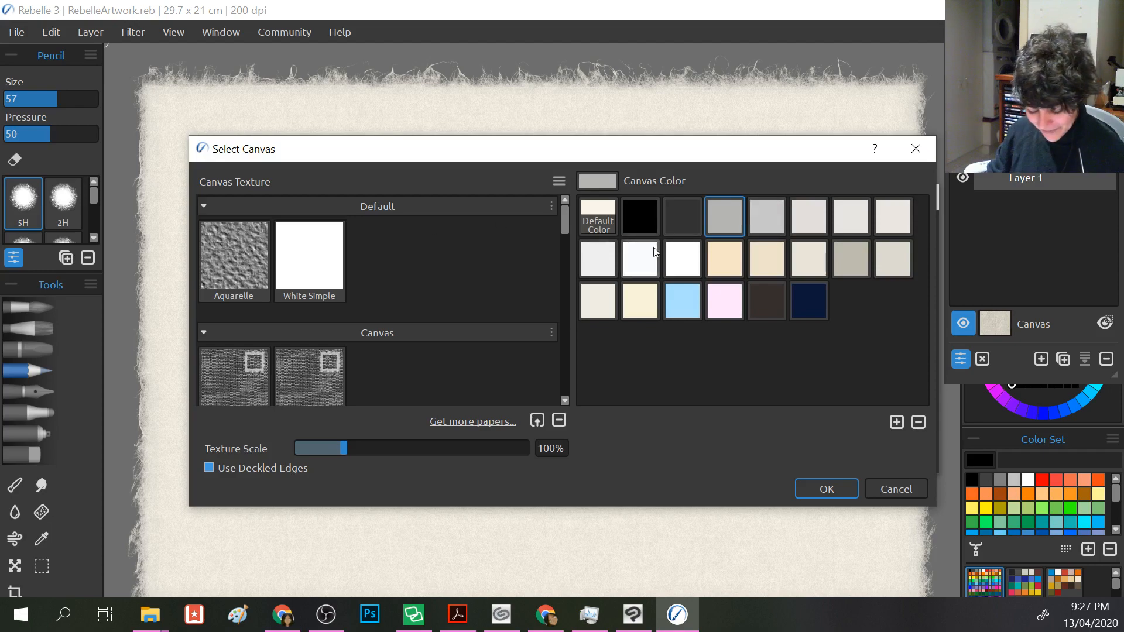
{"action": "scroll", "coordinate": [421, 310], "scroll_direction": "down", "scroll_amount": 5}
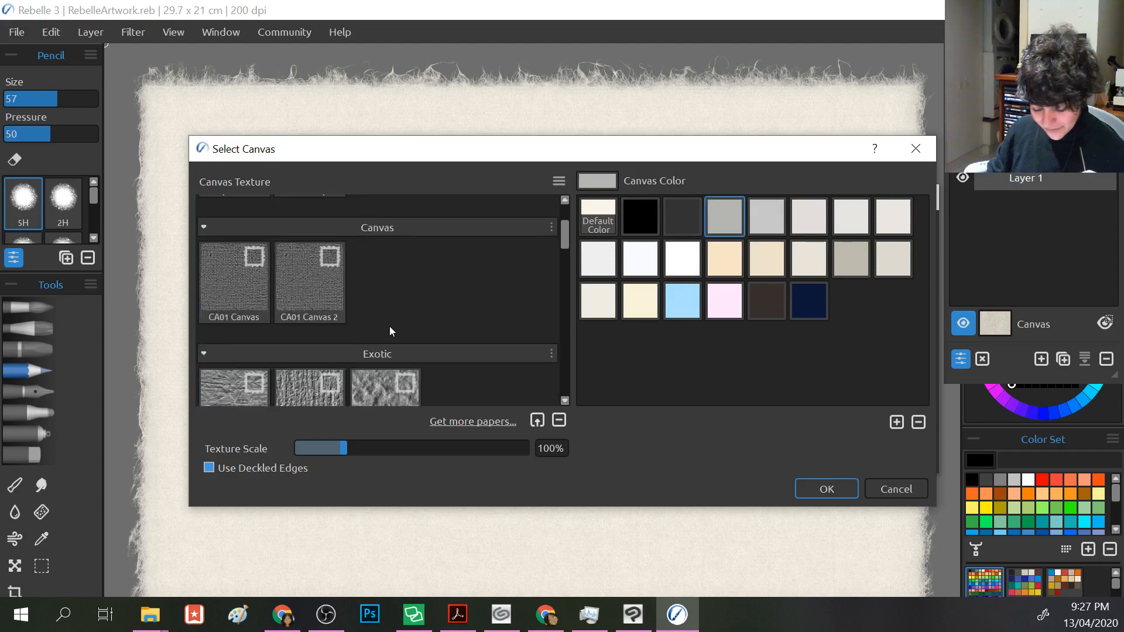
{"action": "scroll", "coordinate": [385, 326], "scroll_direction": "down", "scroll_amount": 2}
{"action": "left_click", "coordinate": [385, 322]}
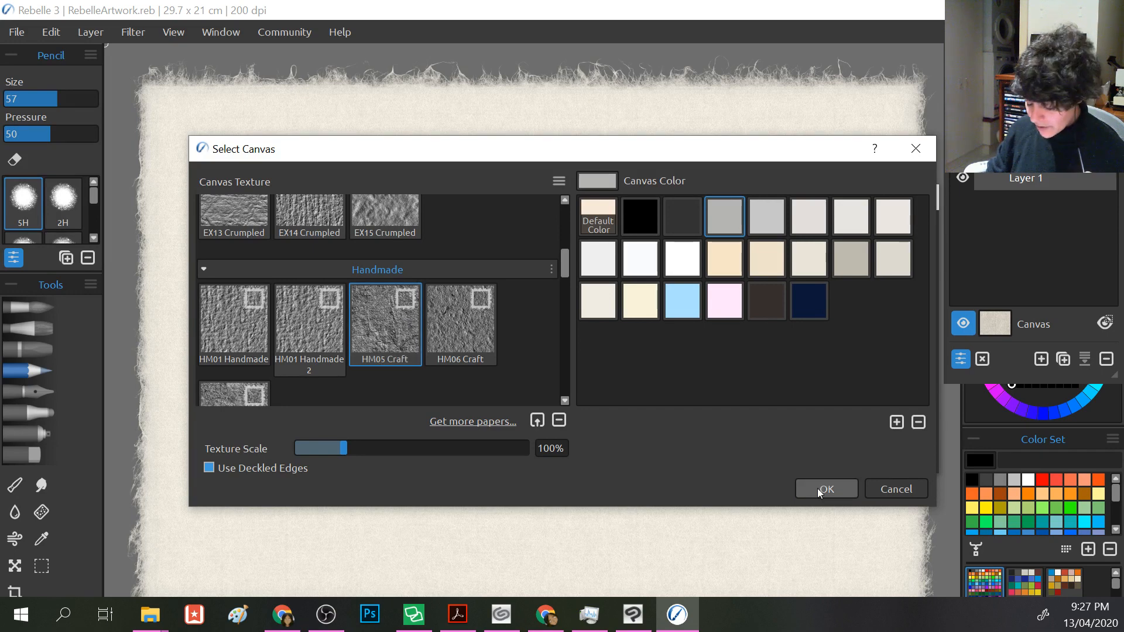
{"action": "left_click", "coordinate": [726, 261]}
{"action": "left_click", "coordinate": [758, 261]}
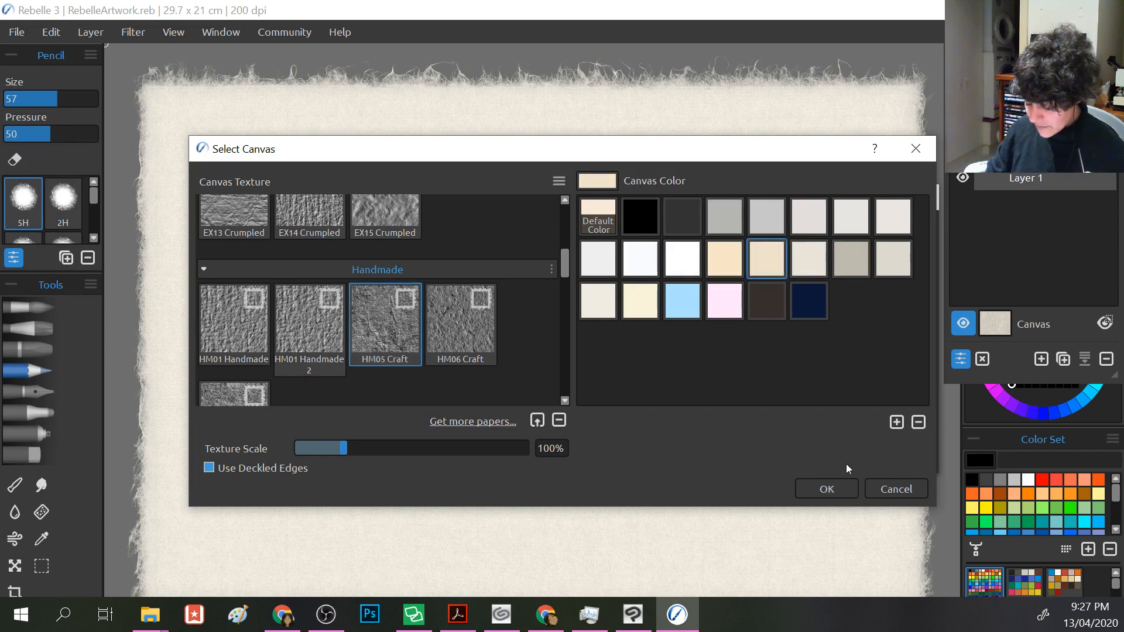
{"action": "left_click", "coordinate": [841, 489]}
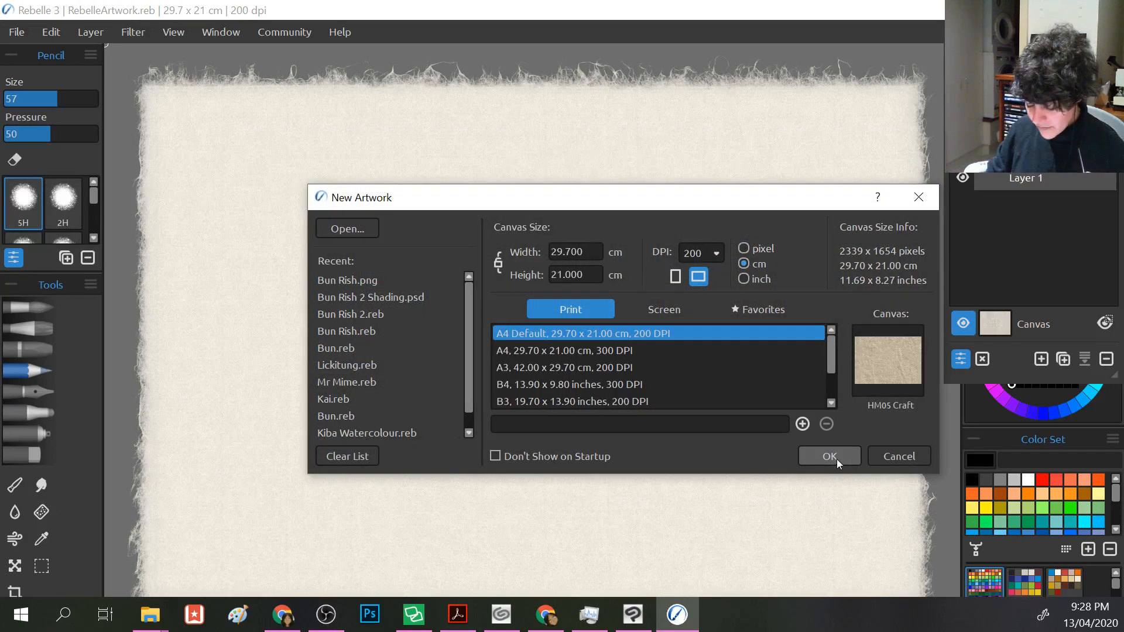
{"action": "left_click", "coordinate": [837, 462]}
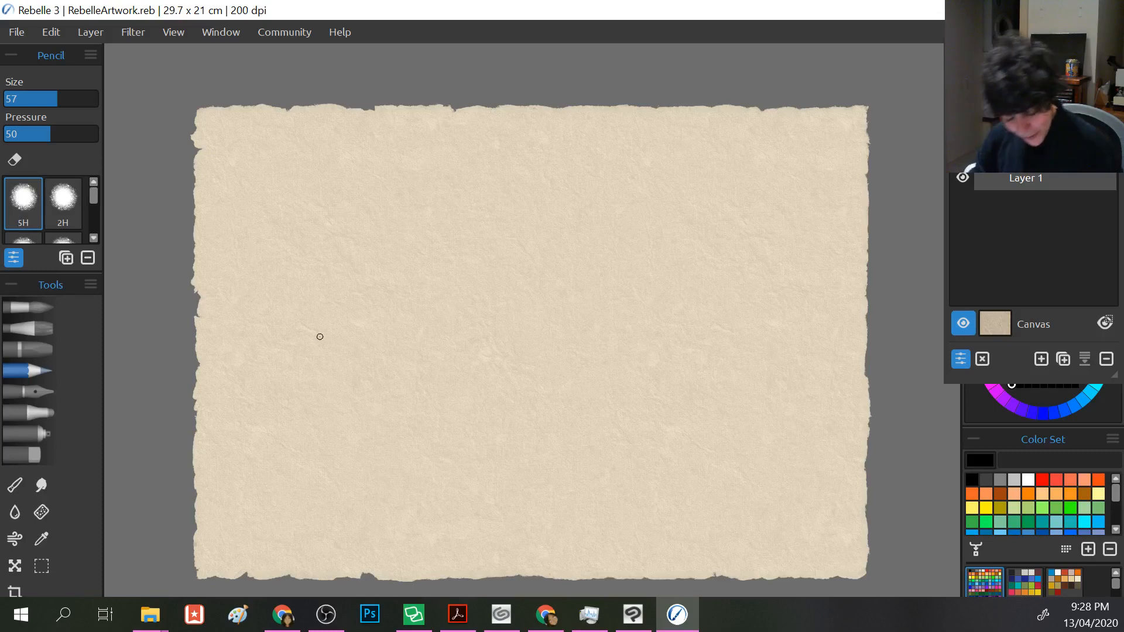
- Switch to Clip Studio Paint and quit it, discarding the unsaved canvas changes
{"action": "left_click", "coordinate": [632, 615]}
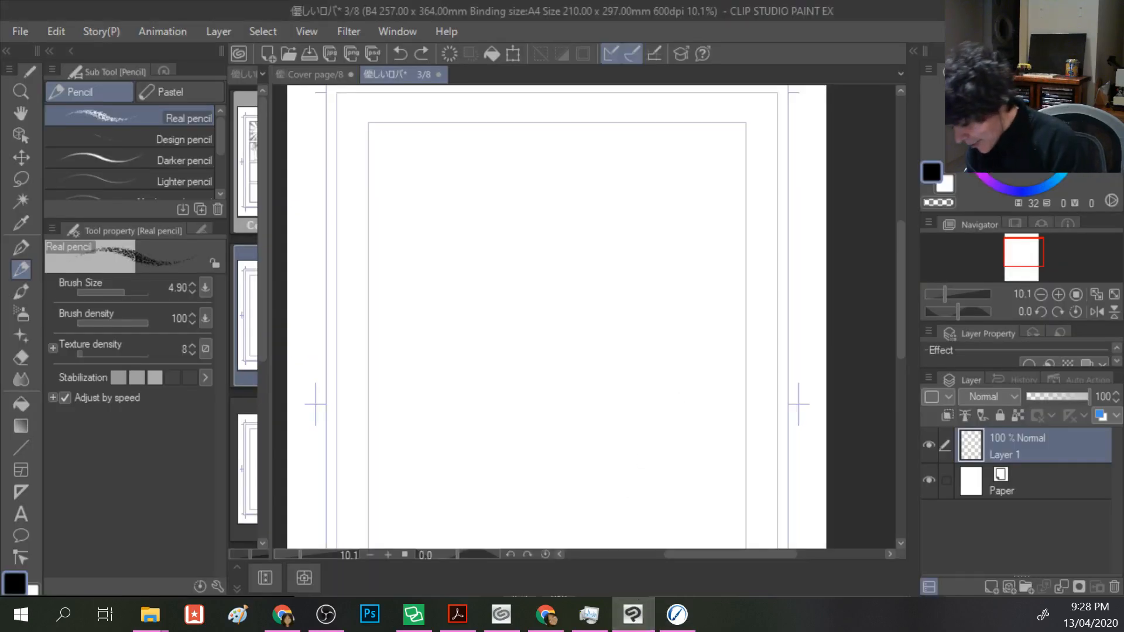
{"action": "key", "text": "ctrl+q"}
{"action": "left_click", "coordinate": [576, 242]}
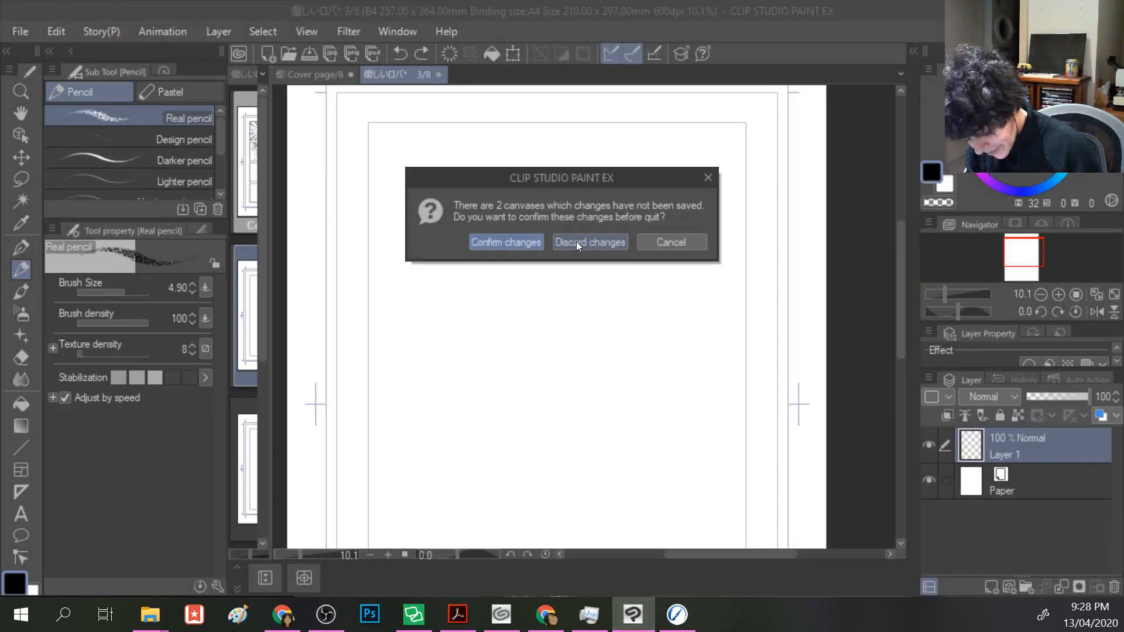
- Try a looping freehand test stroke with the 5H pencil on the new canvas and undo it
{"action": "mouse_move", "coordinate": [444, 355]}
{"action": "left_mouse_down"}
{"action": "mouse_move", "coordinate": [442, 276]}
{"action": "mouse_move", "coordinate": [363, 346]}
{"action": "mouse_move", "coordinate": [274, 300]}
{"action": "left_mouse_up"}
{"action": "mouse_move", "coordinate": [270, 255]}
{"action": "left_mouse_down"}
{"action": "mouse_move", "coordinate": [484, 492]}
{"action": "mouse_move", "coordinate": [456, 434]}
{"action": "left_mouse_up"}
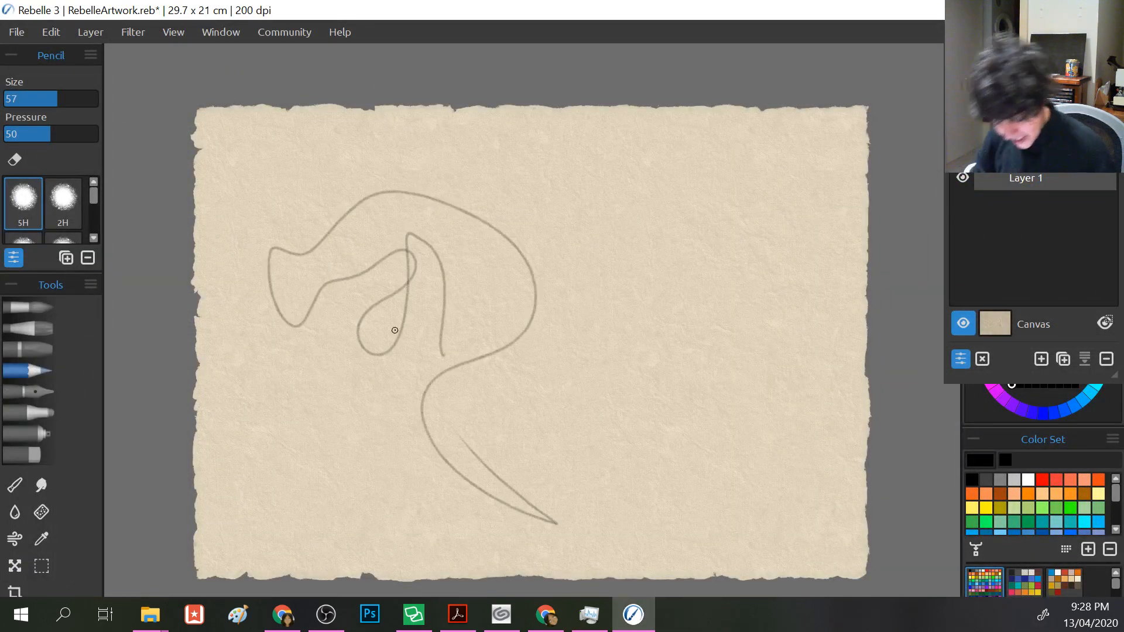
{"action": "key", "text": "ctrl+z"}
- Sketch a round head with curved horizontal and vertical face guidelines and two eye ovals using the 5H pencil at size 57
{"action": "key", "text": "ctrl+plus"}
{"action": "key", "text": "ctrl+plus"}
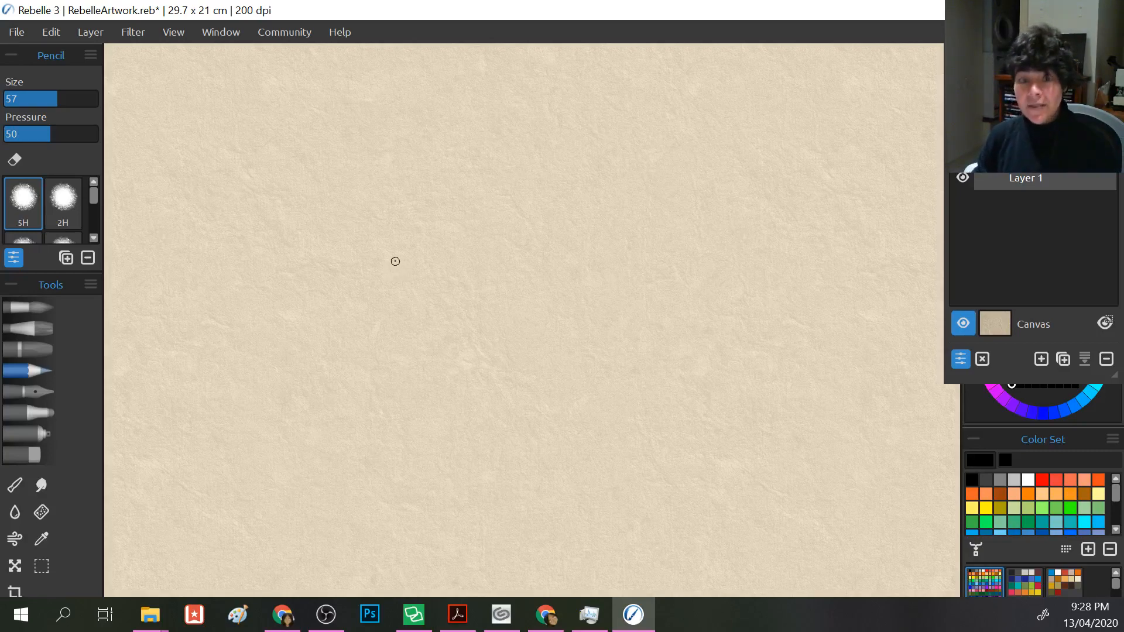
{"action": "mouse_move", "coordinate": [336, 305]}
{"action": "left_mouse_down"}
{"action": "mouse_move", "coordinate": [407, 188]}
{"action": "mouse_move", "coordinate": [655, 368]}
{"action": "mouse_move", "coordinate": [411, 469]}
{"action": "mouse_move", "coordinate": [359, 198]}
{"action": "mouse_move", "coordinate": [448, 159]}
{"action": "left_mouse_up"}
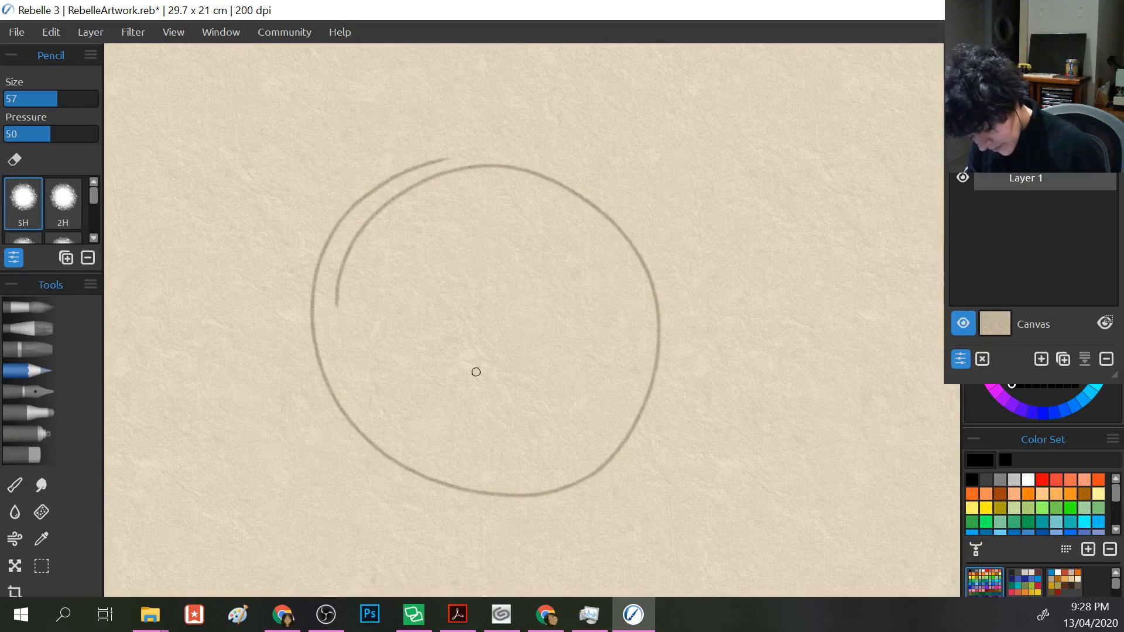
{"action": "mouse_move", "coordinate": [340, 372]}
{"action": "left_mouse_down"}
{"action": "mouse_move", "coordinate": [402, 383]}
{"action": "mouse_move", "coordinate": [610, 327]}
{"action": "mouse_move", "coordinate": [626, 310]}
{"action": "left_mouse_up"}
{"action": "mouse_move", "coordinate": [474, 200]}
{"action": "left_mouse_down"}
{"action": "mouse_move", "coordinate": [530, 468]}
{"action": "mouse_move", "coordinate": [525, 495]}
{"action": "left_mouse_up"}
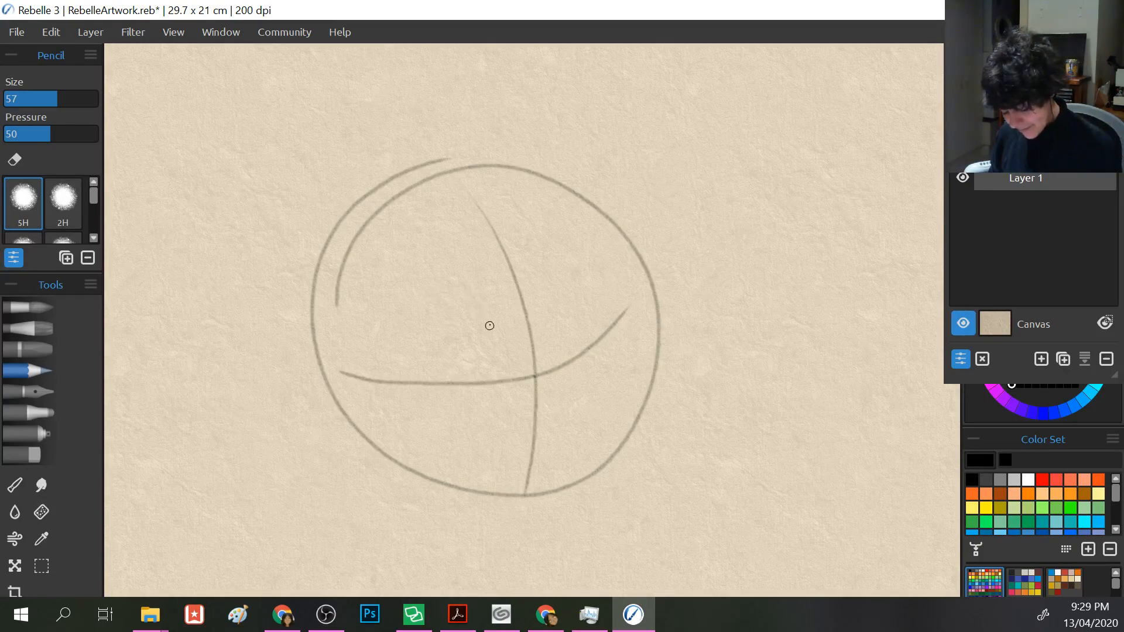
{"action": "mouse_move", "coordinate": [404, 304]}
{"action": "left_mouse_down"}
{"action": "mouse_move", "coordinate": [441, 273]}
{"action": "mouse_move", "coordinate": [397, 358]}
{"action": "mouse_move", "coordinate": [404, 300]}
{"action": "left_mouse_up"}
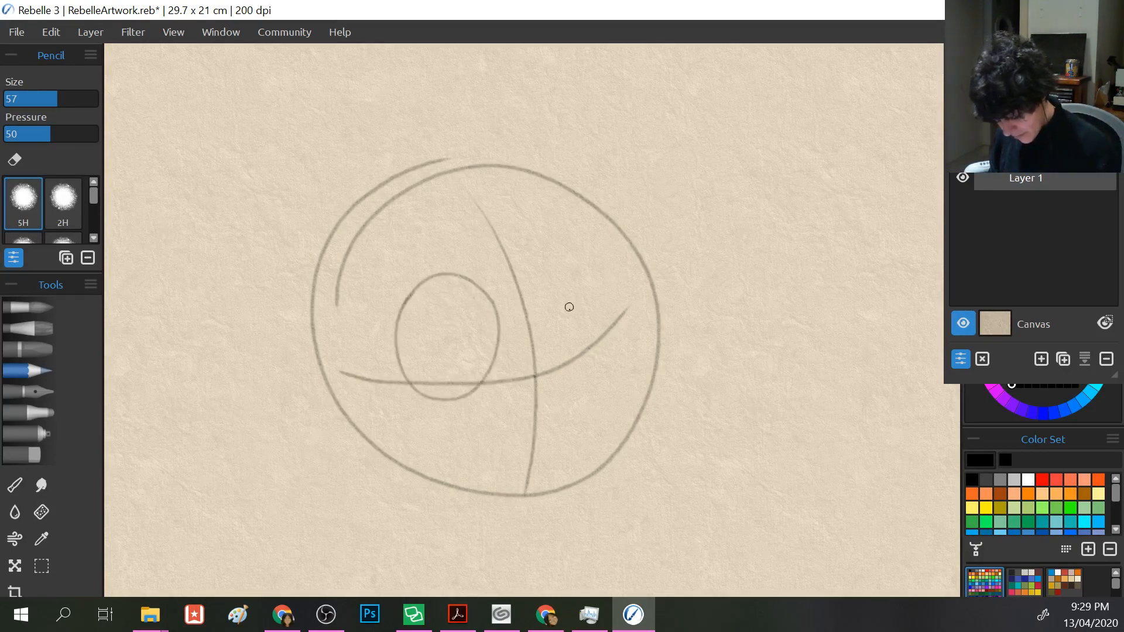
{"action": "mouse_move", "coordinate": [562, 319]}
{"action": "left_mouse_down"}
{"action": "mouse_move", "coordinate": [647, 342]}
{"action": "mouse_move", "coordinate": [564, 326]}
{"action": "left_mouse_up"}
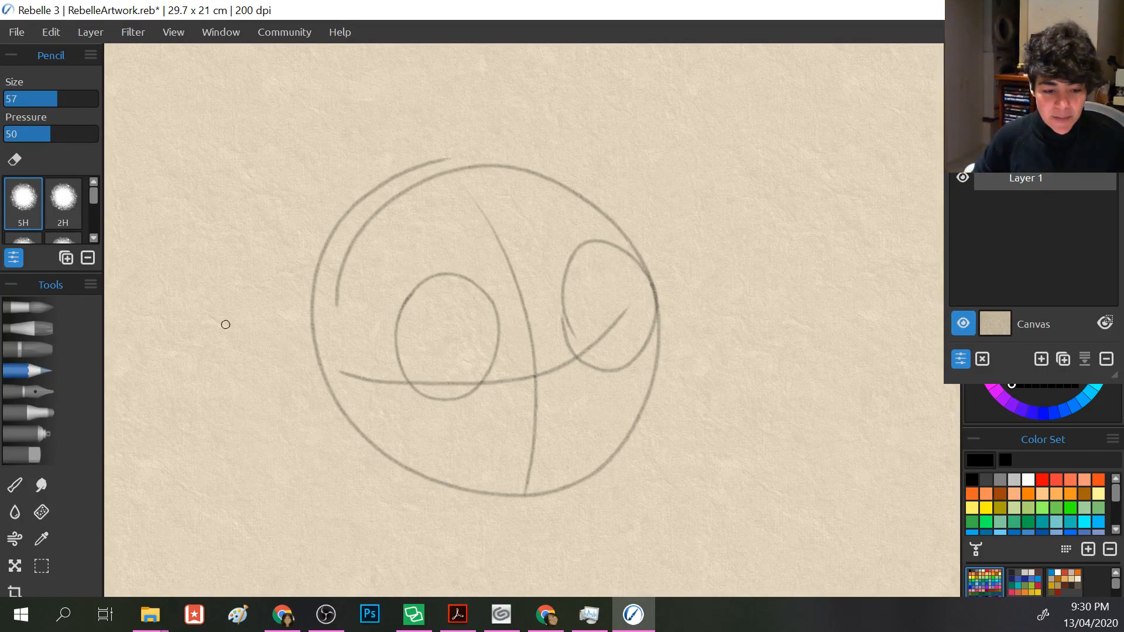
{"action": "key", "text": "alt+Tab"}
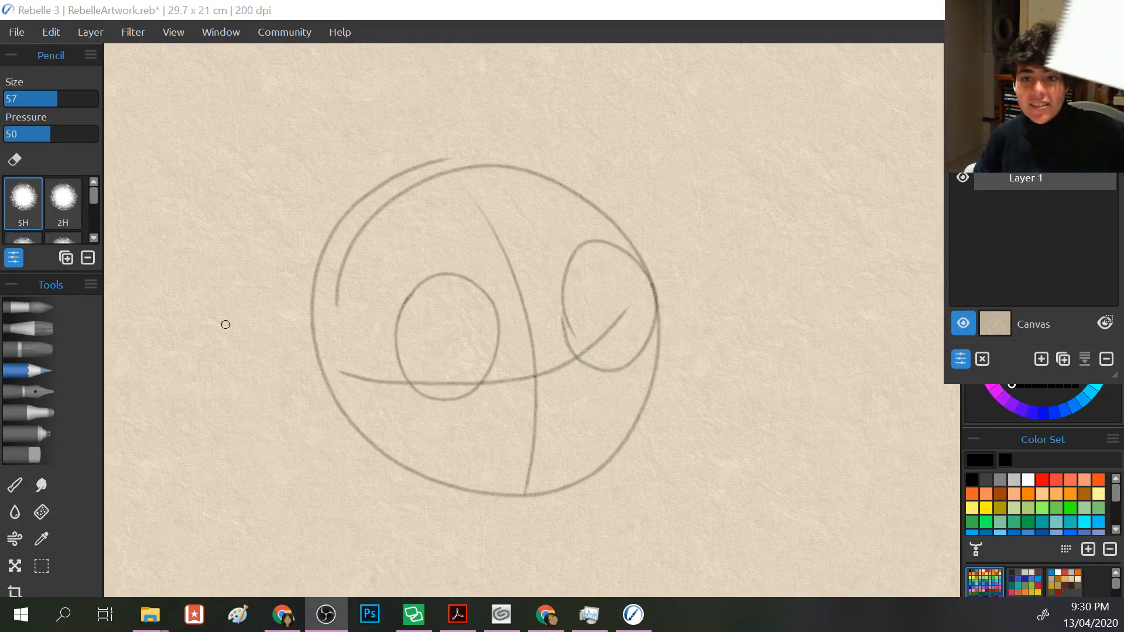
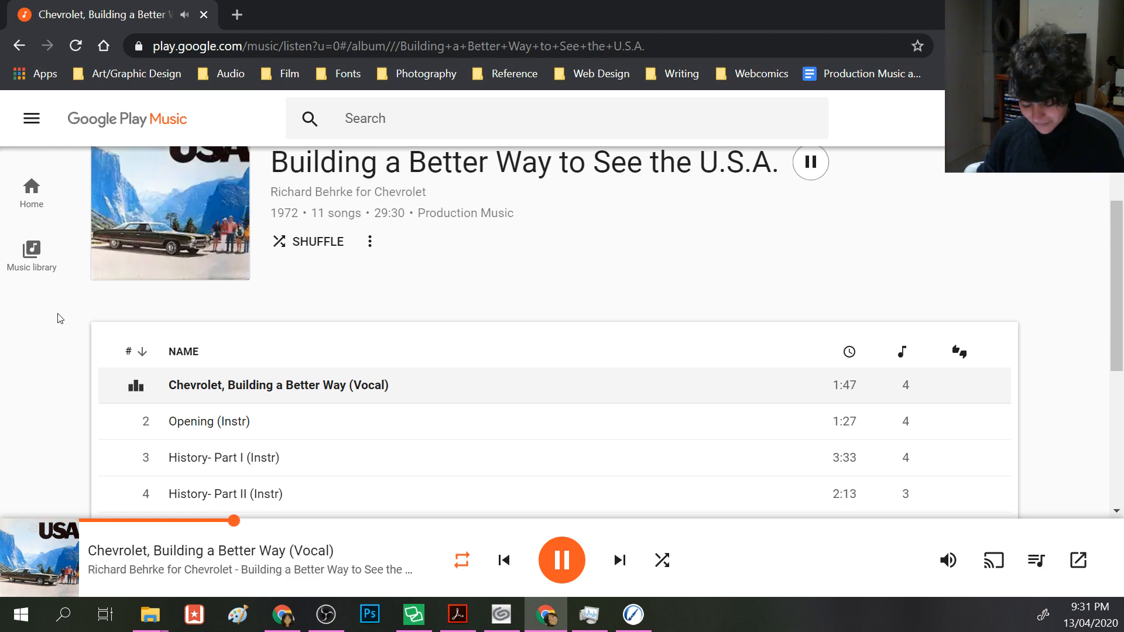
{"action": "left_click", "coordinate": [634, 614]}
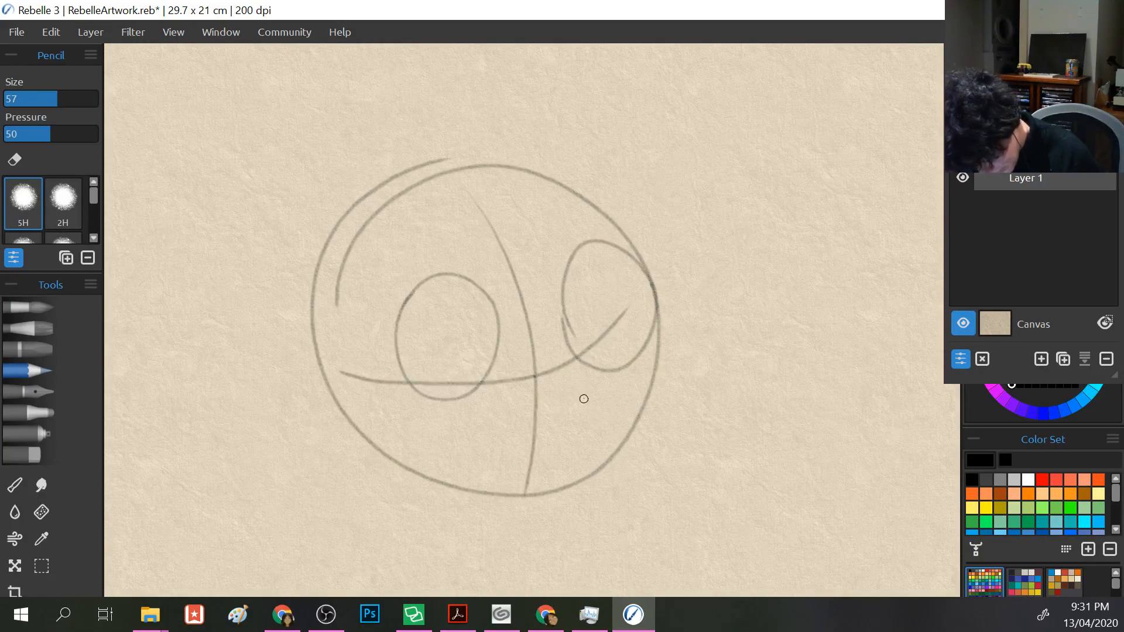
- Add a new layer above the head sketch and draw two tall pointed ears on top of the head
{"action": "left_click_drag", "start_coordinate": [316, 266], "coordinate": [313, 224]}
{"action": "key", "text": "ctrl+z"}
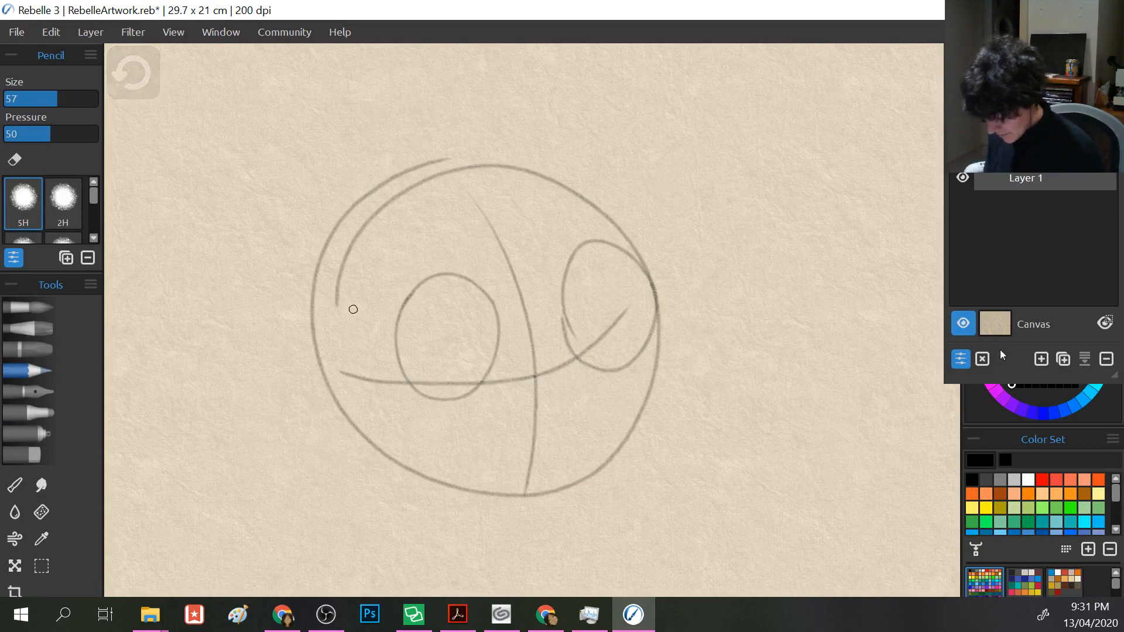
{"action": "left_click", "coordinate": [1041, 359]}
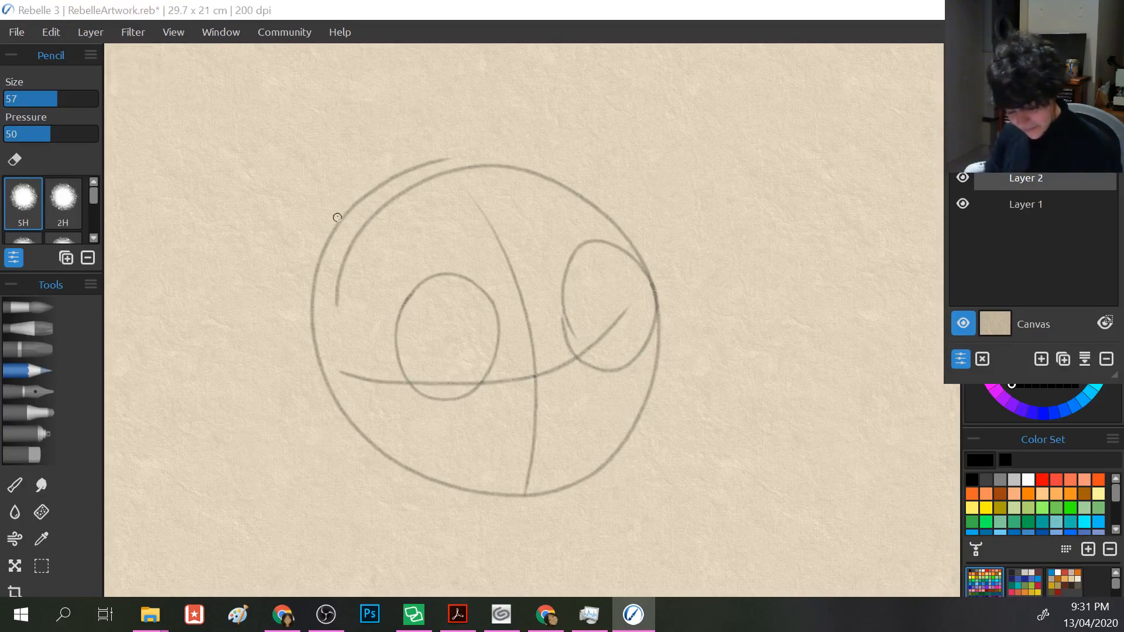
{"action": "mouse_move", "coordinate": [318, 261]}
{"action": "left_mouse_down"}
{"action": "mouse_move", "coordinate": [334, 54]}
{"action": "mouse_move", "coordinate": [408, 172]}
{"action": "left_mouse_up"}
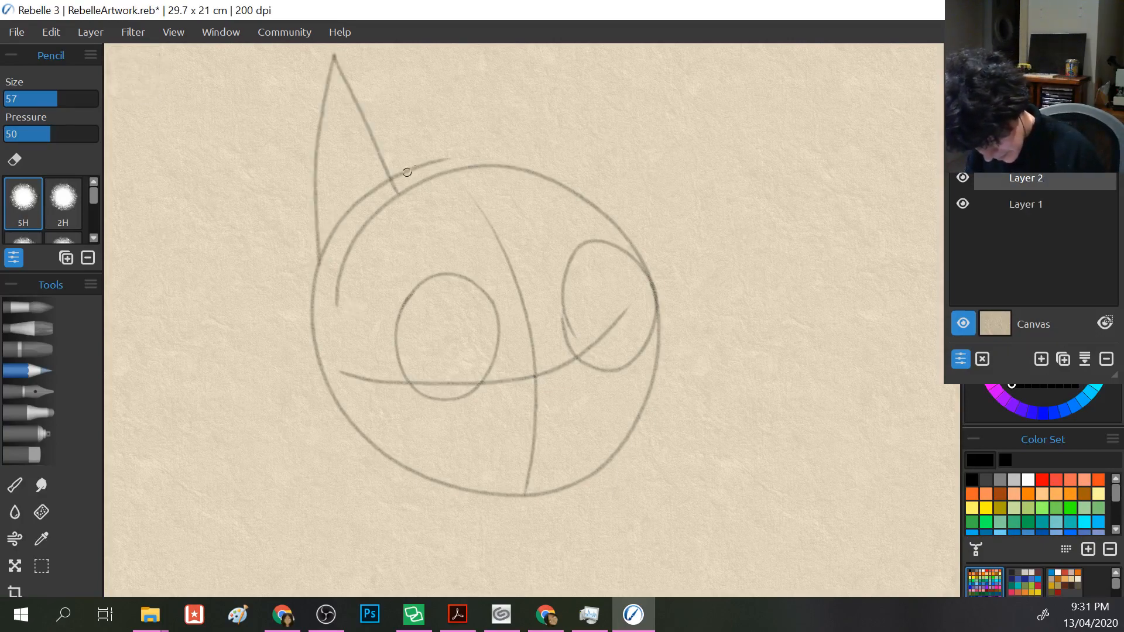
{"action": "mouse_move", "coordinate": [618, 224]}
{"action": "left_mouse_down"}
{"action": "mouse_move", "coordinate": [536, 78]}
{"action": "mouse_move", "coordinate": [492, 98]}
{"action": "mouse_move", "coordinate": [502, 169]}
{"action": "left_mouse_up"}
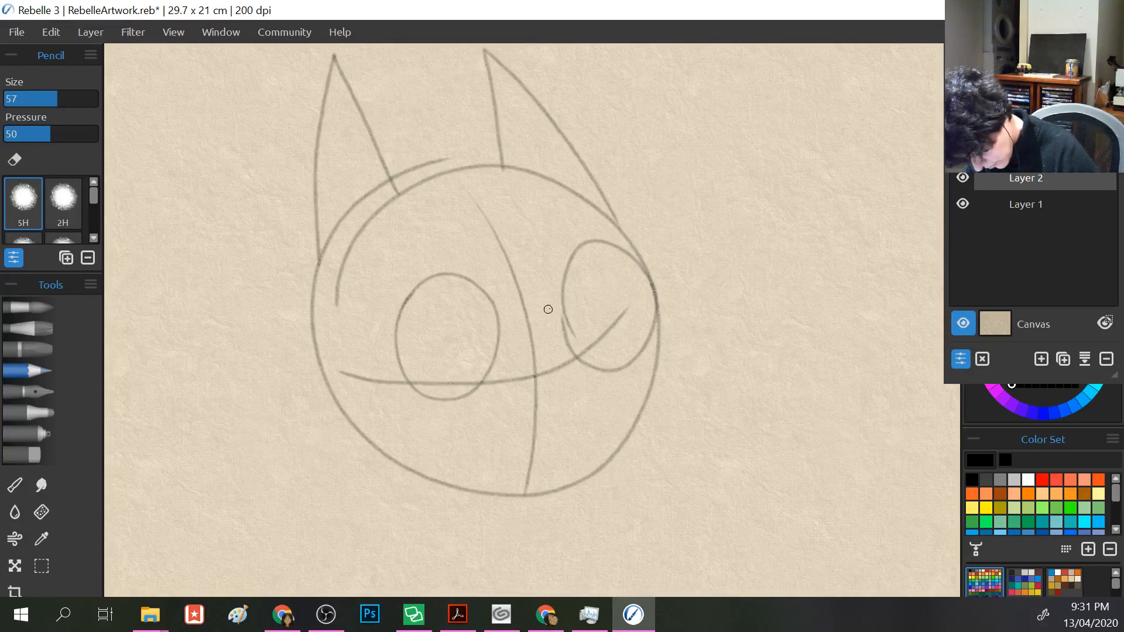
- Draw heavy slanted angry brow lines across both eye ovals, each hooking upward at its inner end
{"action": "mouse_move", "coordinate": [546, 320]}
{"action": "left_mouse_down"}
{"action": "mouse_move", "coordinate": [628, 271]}
{"action": "mouse_move", "coordinate": [556, 324]}
{"action": "mouse_move", "coordinate": [546, 314]}
{"action": "mouse_move", "coordinate": [633, 270]}
{"action": "mouse_move", "coordinate": [550, 318]}
{"action": "mouse_move", "coordinate": [554, 328]}
{"action": "mouse_move", "coordinate": [594, 292]}
{"action": "left_mouse_up"}
{"action": "mouse_move", "coordinate": [507, 319]}
{"action": "left_mouse_down"}
{"action": "mouse_move", "coordinate": [514, 293]}
{"action": "mouse_move", "coordinate": [505, 325]}
{"action": "mouse_move", "coordinate": [423, 306]}
{"action": "mouse_move", "coordinate": [434, 300]}
{"action": "mouse_move", "coordinate": [371, 295]}
{"action": "mouse_move", "coordinate": [486, 325]}
{"action": "mouse_move", "coordinate": [512, 319]}
{"action": "mouse_move", "coordinate": [506, 326]}
{"action": "mouse_move", "coordinate": [345, 294]}
{"action": "left_mouse_up"}
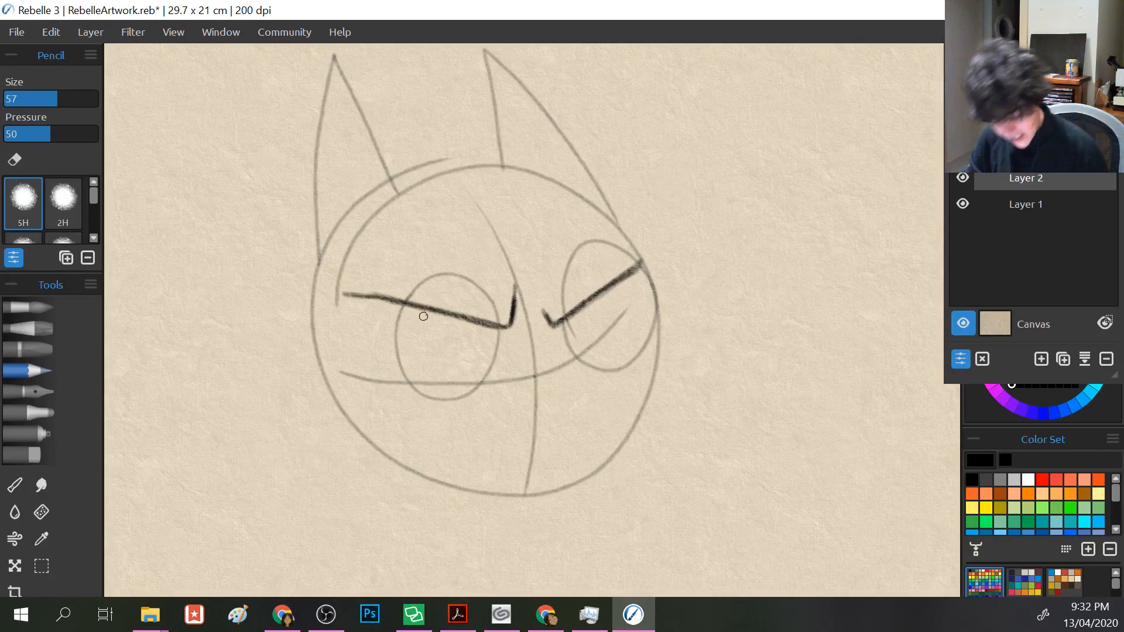
{"action": "left_click_drag", "start_coordinate": [415, 306], "coordinate": [495, 324]}
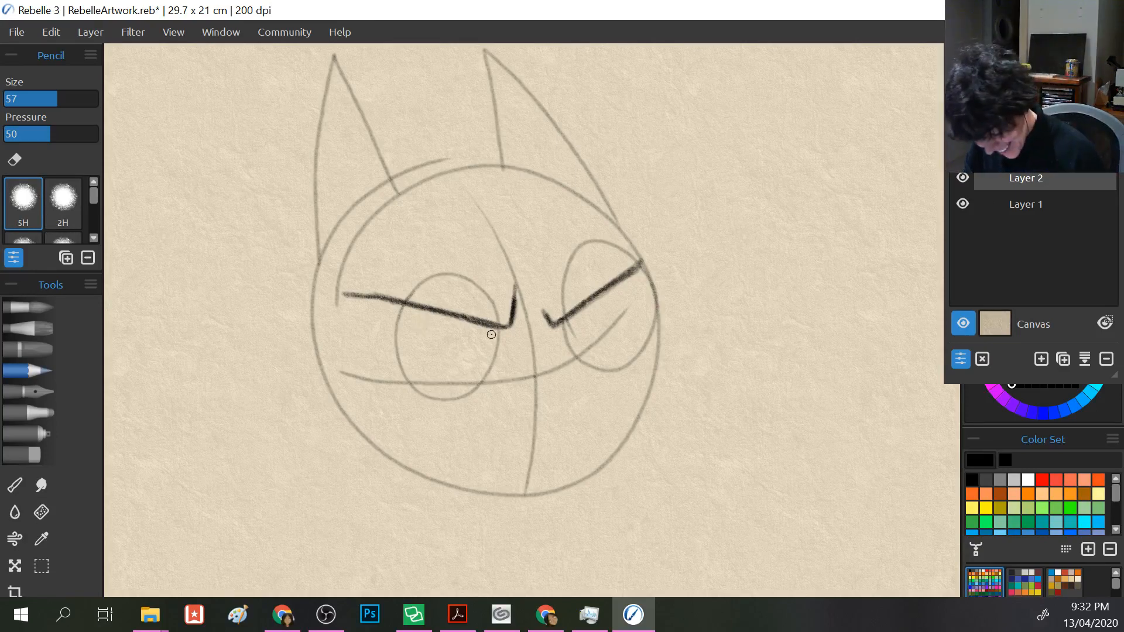
- Darken the inner edges of both eyes below the brows and the outer curve of the left eye
{"action": "left_click_drag", "start_coordinate": [497, 343], "coordinate": [479, 322]}
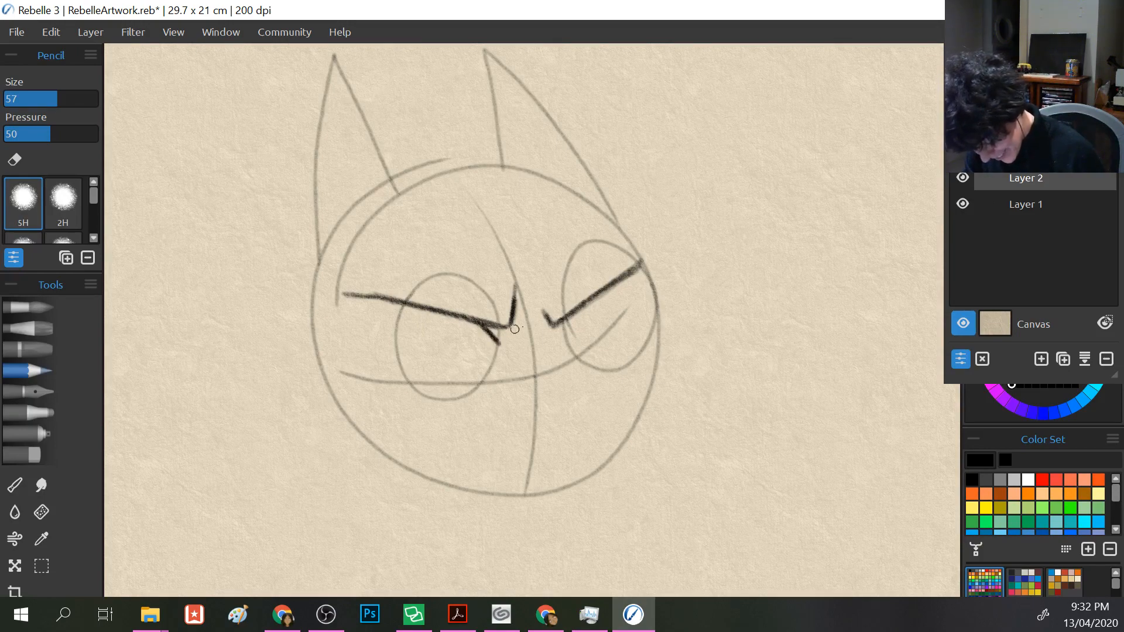
{"action": "left_click_drag", "start_coordinate": [576, 314], "coordinate": [572, 348]}
{"action": "left_click_drag", "start_coordinate": [486, 329], "coordinate": [498, 361]}
{"action": "left_click_drag", "start_coordinate": [579, 325], "coordinate": [569, 353]}
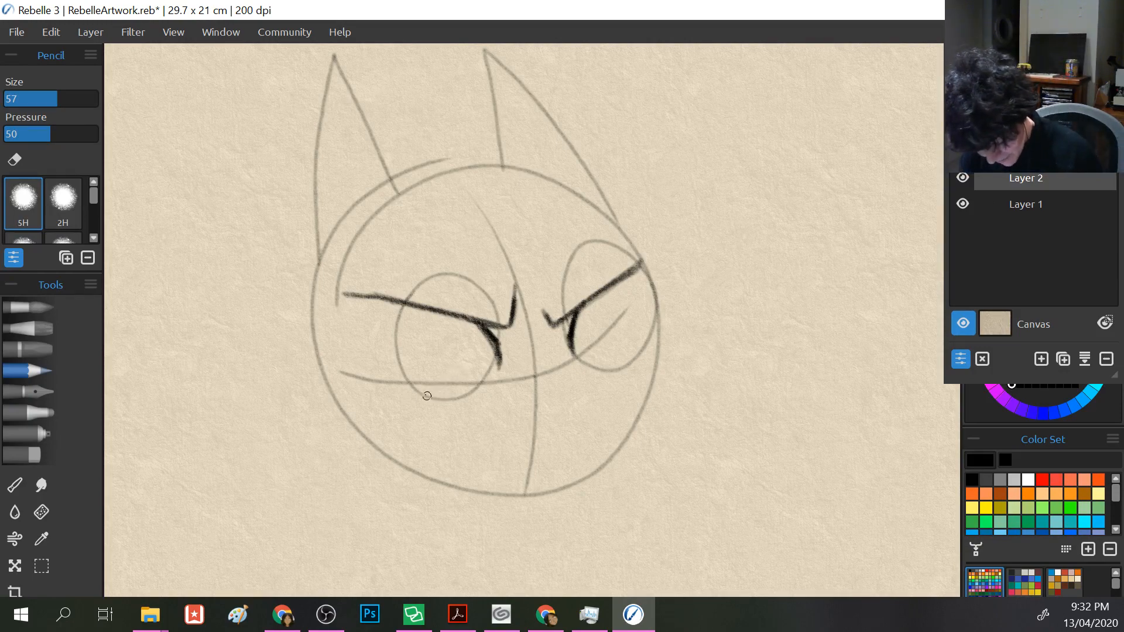
{"action": "mouse_move", "coordinate": [426, 396]}
{"action": "left_mouse_down"}
{"action": "mouse_move", "coordinate": [392, 343]}
{"action": "mouse_move", "coordinate": [408, 302]}
{"action": "mouse_move", "coordinate": [397, 343]}
{"action": "mouse_move", "coordinate": [392, 323]}
{"action": "mouse_move", "coordinate": [407, 381]}
{"action": "mouse_move", "coordinate": [394, 357]}
{"action": "mouse_move", "coordinate": [424, 401]}
{"action": "mouse_move", "coordinate": [389, 351]}
{"action": "mouse_move", "coordinate": [403, 311]}
{"action": "mouse_move", "coordinate": [392, 330]}
{"action": "mouse_move", "coordinate": [423, 399]}
{"action": "mouse_move", "coordinate": [398, 374]}
{"action": "mouse_move", "coordinate": [402, 309]}
{"action": "mouse_move", "coordinate": [392, 349]}
{"action": "mouse_move", "coordinate": [422, 397]}
{"action": "mouse_move", "coordinate": [390, 349]}
{"action": "mouse_move", "coordinate": [411, 305]}
{"action": "left_mouse_up"}
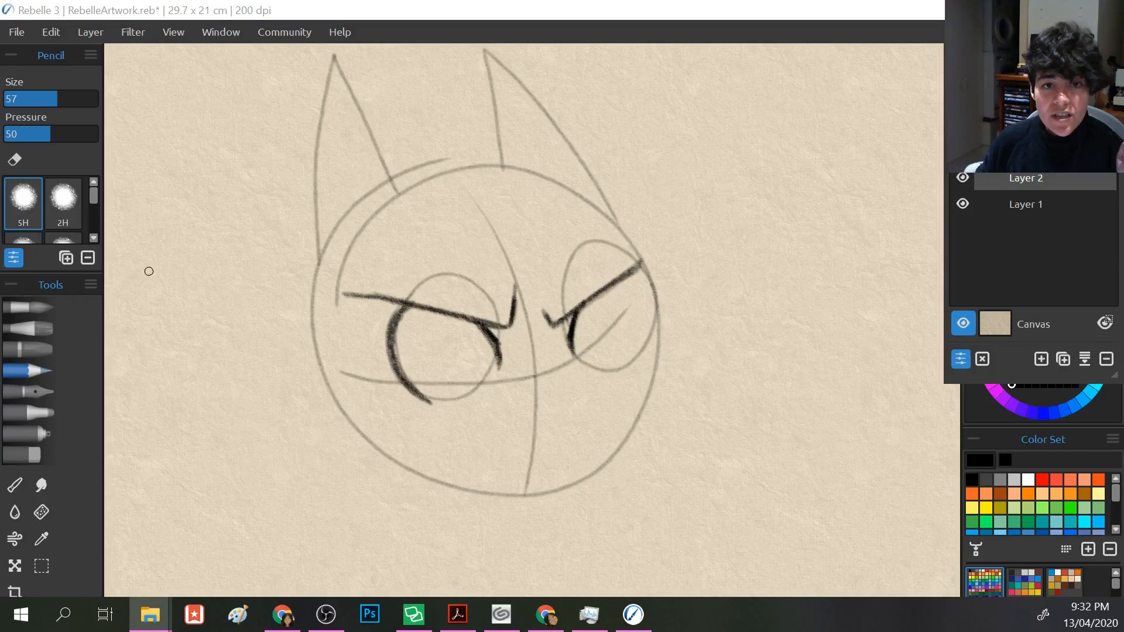
- Bring the Batman reference image window into the workspace, pan the picture to frame the cowl, and place it over the pencil settings
{"action": "key", "text": "alt+Tab"}
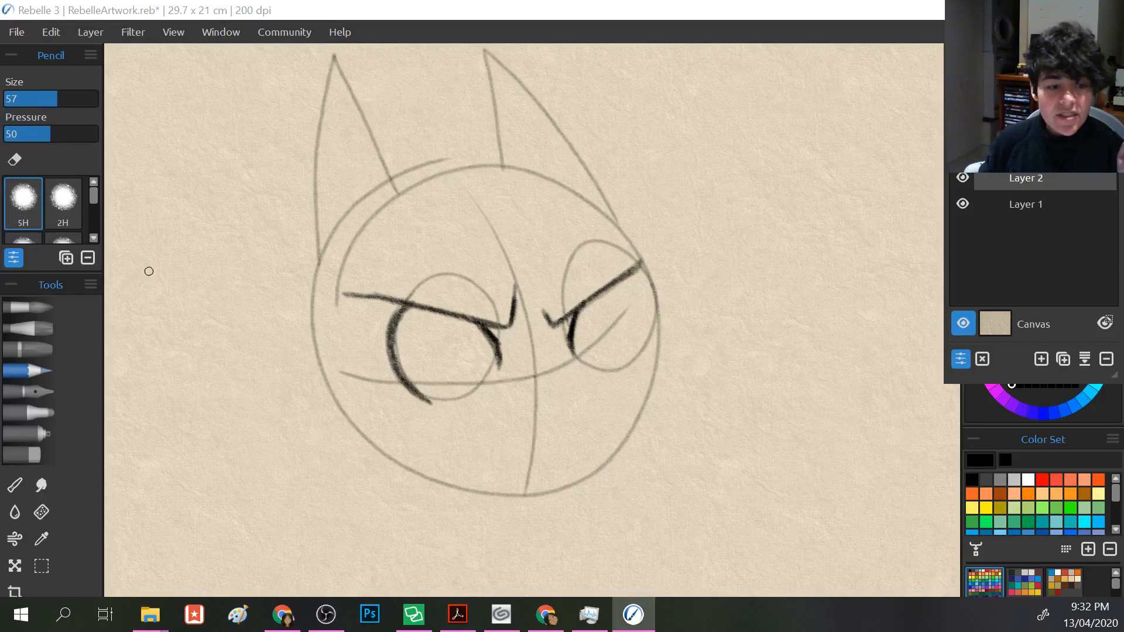
{"action": "key", "text": "alt+Tab"}
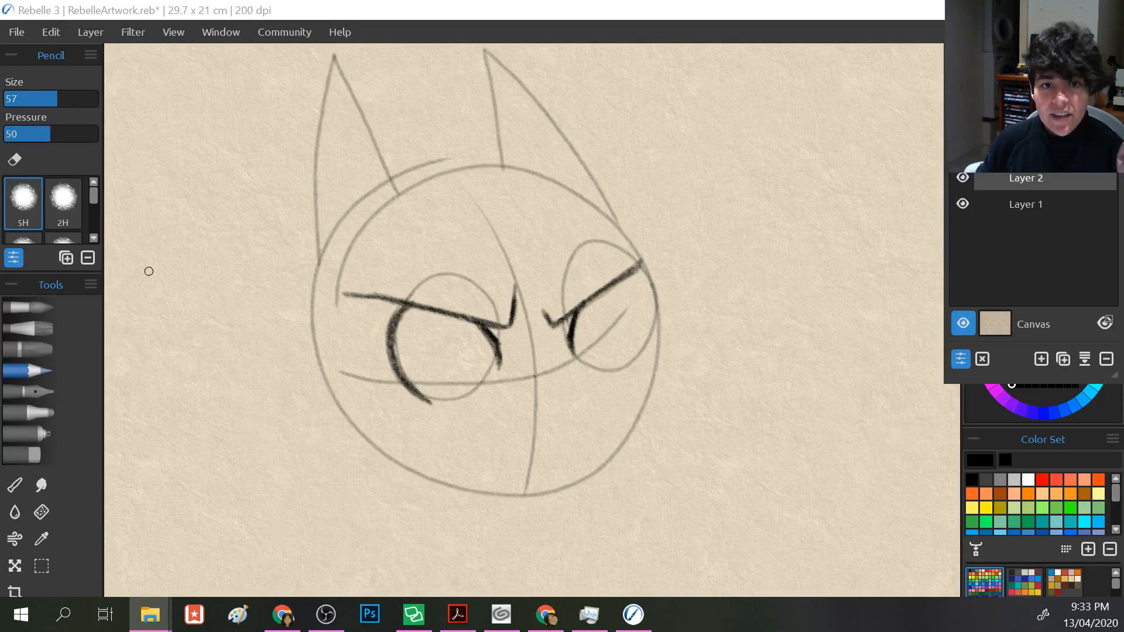
{"action": "key", "text": "alt+Tab"}
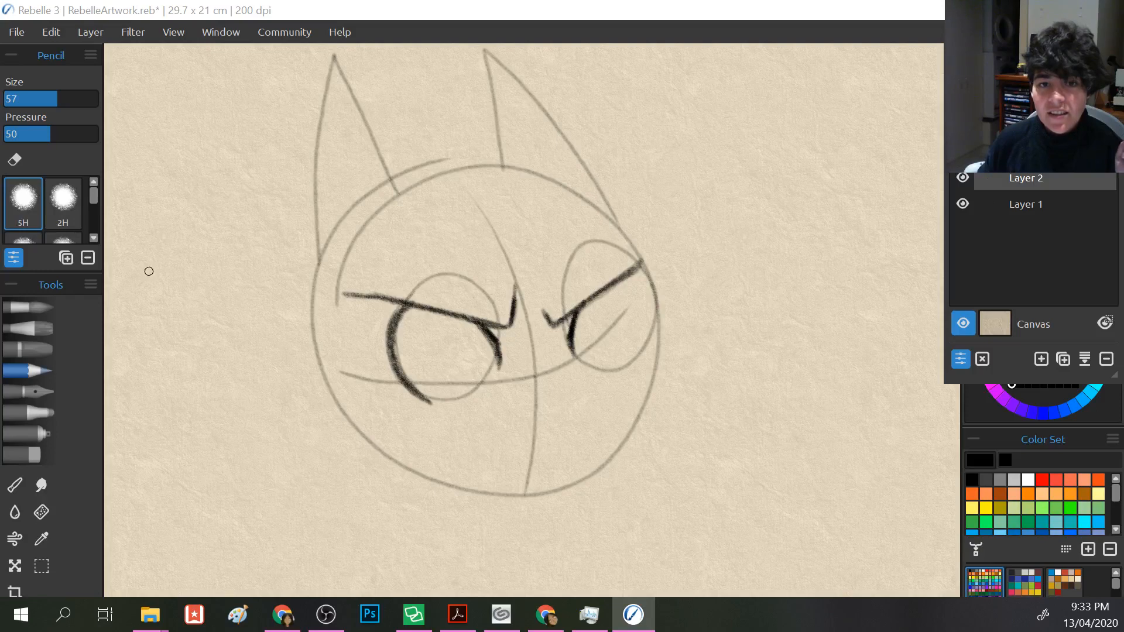
{"action": "left_click_drag", "start_coordinate": [0, 97], "coordinate": [188, 60]}
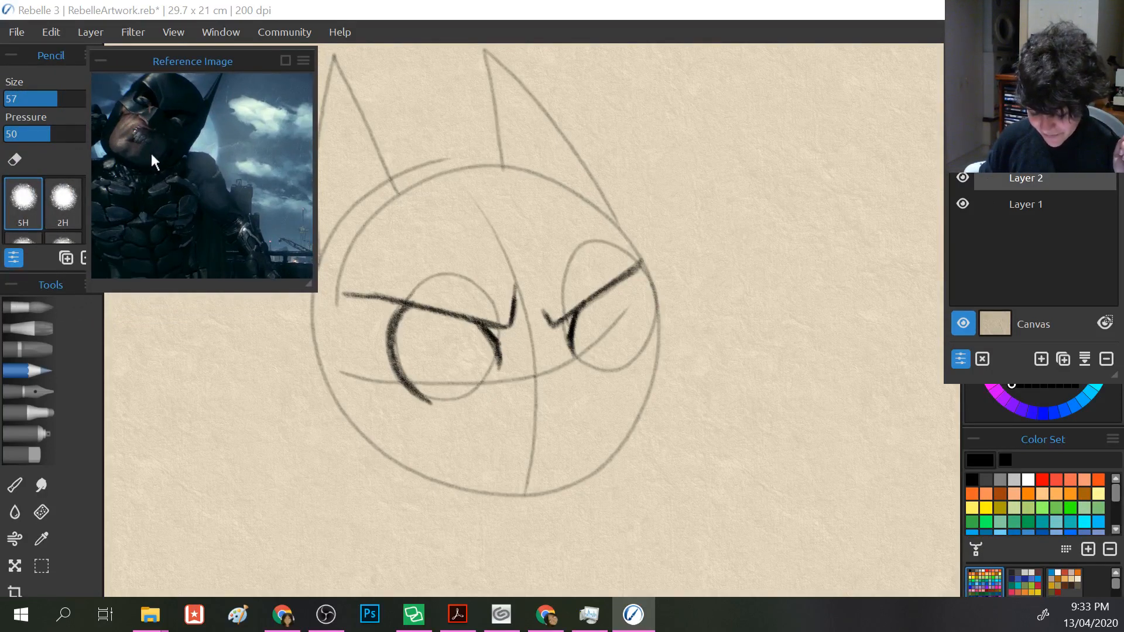
{"action": "left_click_drag", "start_coordinate": [160, 147], "coordinate": [211, 186]}
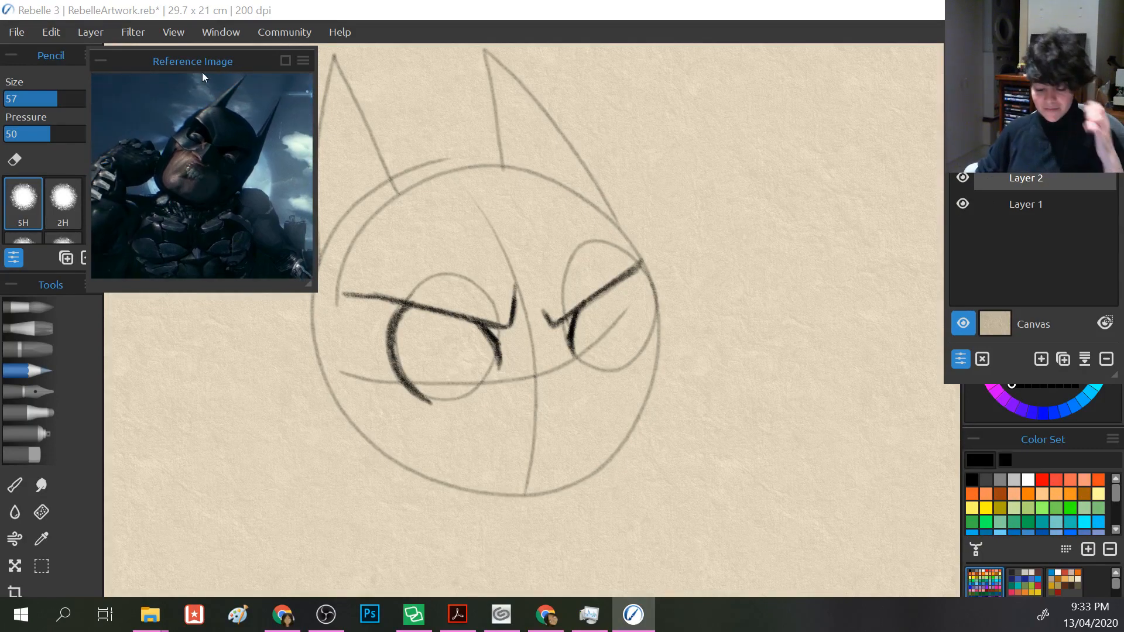
{"action": "left_click_drag", "start_coordinate": [197, 62], "coordinate": [129, 55]}
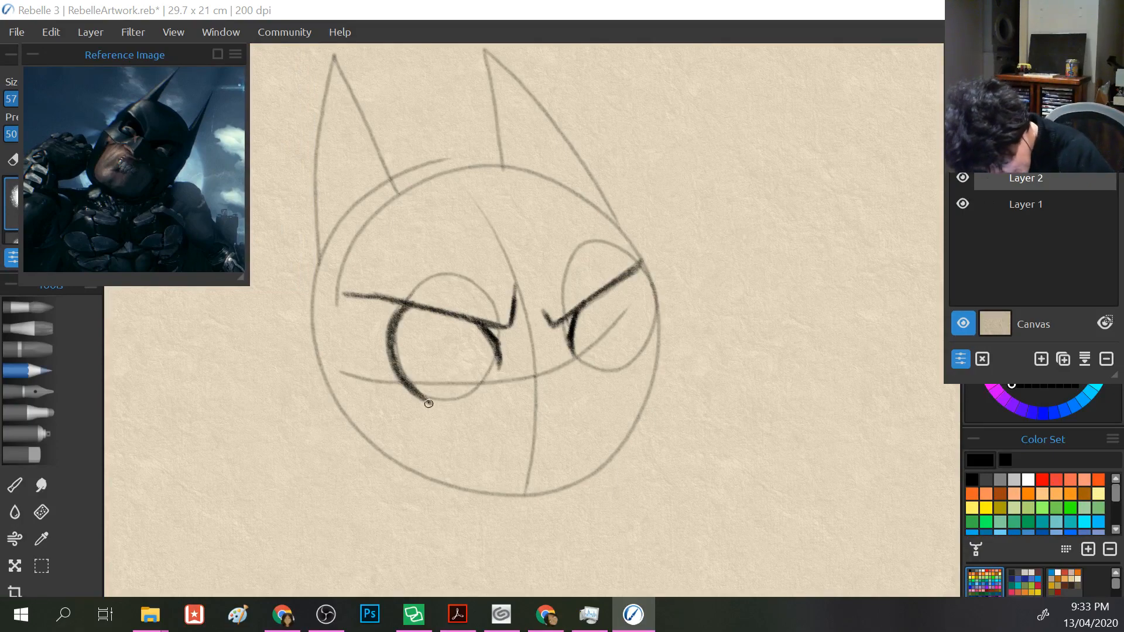
- Darken the lower curve of the left eye and the outer and lower curve of the right eye
{"action": "mouse_move", "coordinate": [427, 404]}
{"action": "left_mouse_down"}
{"action": "mouse_move", "coordinate": [461, 394]}
{"action": "mouse_move", "coordinate": [429, 399]}
{"action": "left_mouse_up"}
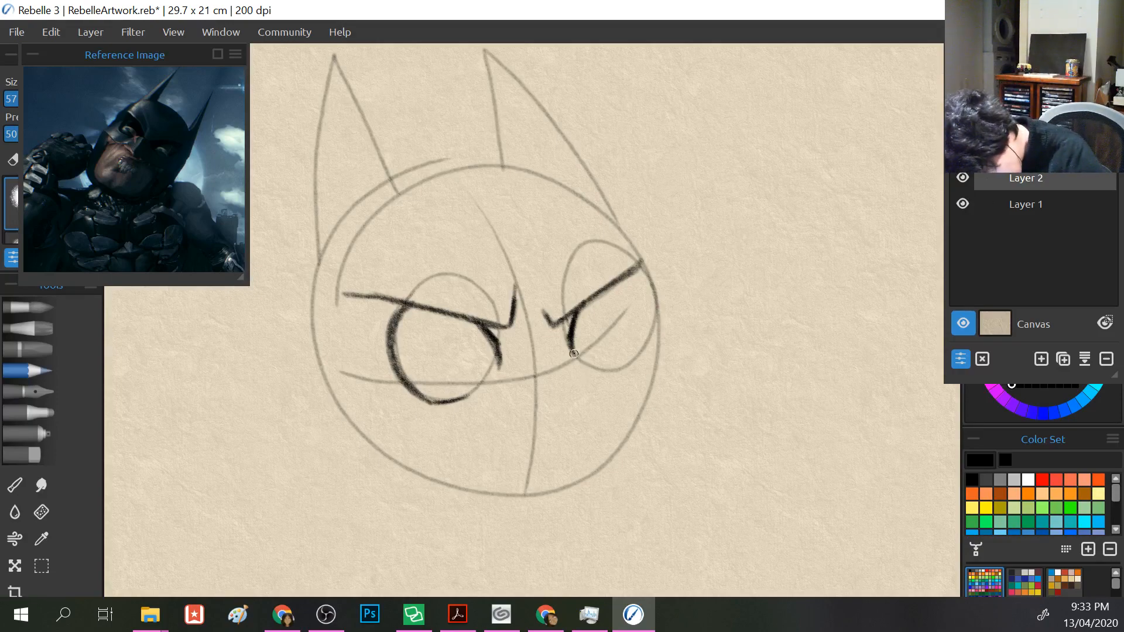
{"action": "mouse_move", "coordinate": [607, 367]}
{"action": "left_mouse_down"}
{"action": "mouse_move", "coordinate": [637, 358]}
{"action": "mouse_move", "coordinate": [606, 374]}
{"action": "mouse_move", "coordinate": [644, 359]}
{"action": "mouse_move", "coordinate": [651, 338]}
{"action": "mouse_move", "coordinate": [608, 372]}
{"action": "mouse_move", "coordinate": [648, 353]}
{"action": "mouse_move", "coordinate": [636, 358]}
{"action": "mouse_move", "coordinate": [651, 288]}
{"action": "mouse_move", "coordinate": [630, 275]}
{"action": "mouse_move", "coordinate": [655, 319]}
{"action": "mouse_move", "coordinate": [633, 283]}
{"action": "mouse_move", "coordinate": [634, 361]}
{"action": "mouse_move", "coordinate": [644, 291]}
{"action": "mouse_move", "coordinate": [655, 312]}
{"action": "mouse_move", "coordinate": [637, 286]}
{"action": "mouse_move", "coordinate": [653, 310]}
{"action": "left_mouse_up"}
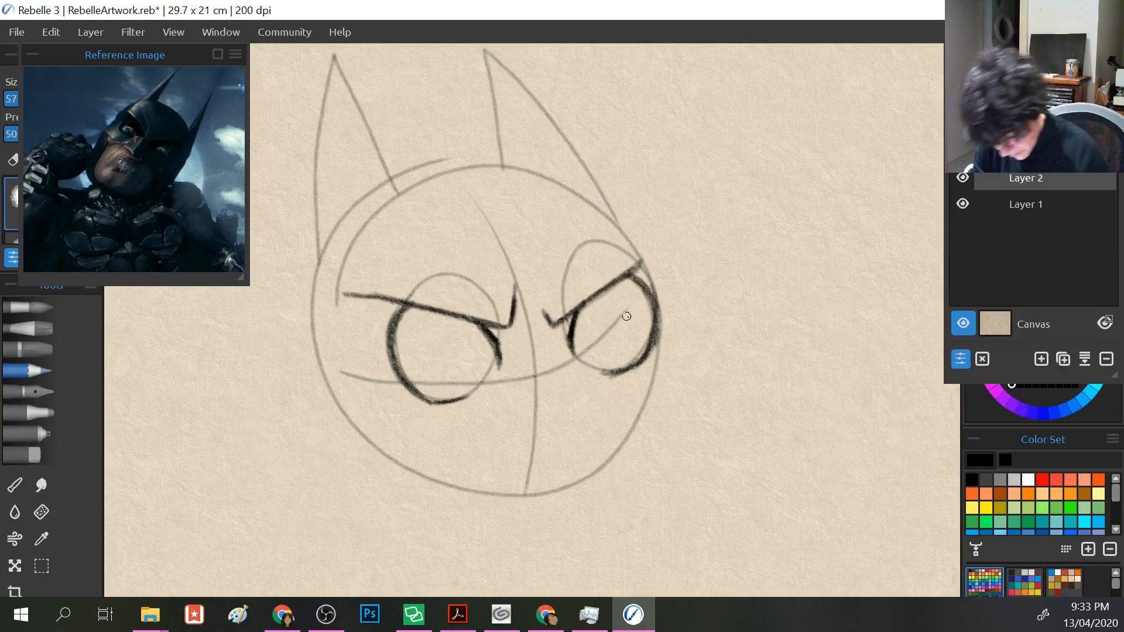
- Draw a small round iris near the outer edge of each eye, and add the nose as a shallow V with a bridge line above it
{"action": "mouse_move", "coordinate": [624, 306]}
{"action": "left_mouse_down"}
{"action": "mouse_move", "coordinate": [652, 307]}
{"action": "mouse_move", "coordinate": [619, 303]}
{"action": "mouse_move", "coordinate": [638, 327]}
{"action": "mouse_move", "coordinate": [651, 303]}
{"action": "mouse_move", "coordinate": [616, 309]}
{"action": "mouse_move", "coordinate": [638, 323]}
{"action": "mouse_move", "coordinate": [612, 306]}
{"action": "left_mouse_up"}
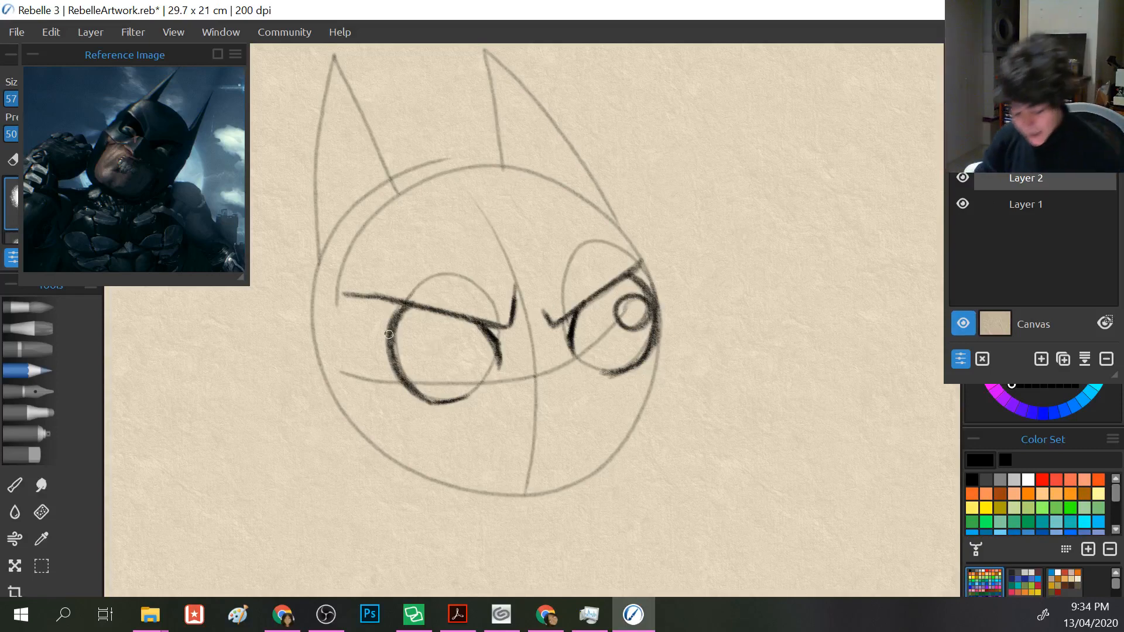
{"action": "mouse_move", "coordinate": [398, 339]}
{"action": "left_mouse_down"}
{"action": "mouse_move", "coordinate": [424, 334]}
{"action": "mouse_move", "coordinate": [412, 365]}
{"action": "mouse_move", "coordinate": [401, 334]}
{"action": "mouse_move", "coordinate": [433, 351]}
{"action": "mouse_move", "coordinate": [401, 360]}
{"action": "mouse_move", "coordinate": [428, 332]}
{"action": "mouse_move", "coordinate": [400, 357]}
{"action": "mouse_move", "coordinate": [435, 342]}
{"action": "mouse_move", "coordinate": [397, 347]}
{"action": "mouse_move", "coordinate": [422, 364]}
{"action": "mouse_move", "coordinate": [410, 332]}
{"action": "mouse_move", "coordinate": [408, 362]}
{"action": "mouse_move", "coordinate": [429, 333]}
{"action": "mouse_move", "coordinate": [402, 314]}
{"action": "left_mouse_up"}
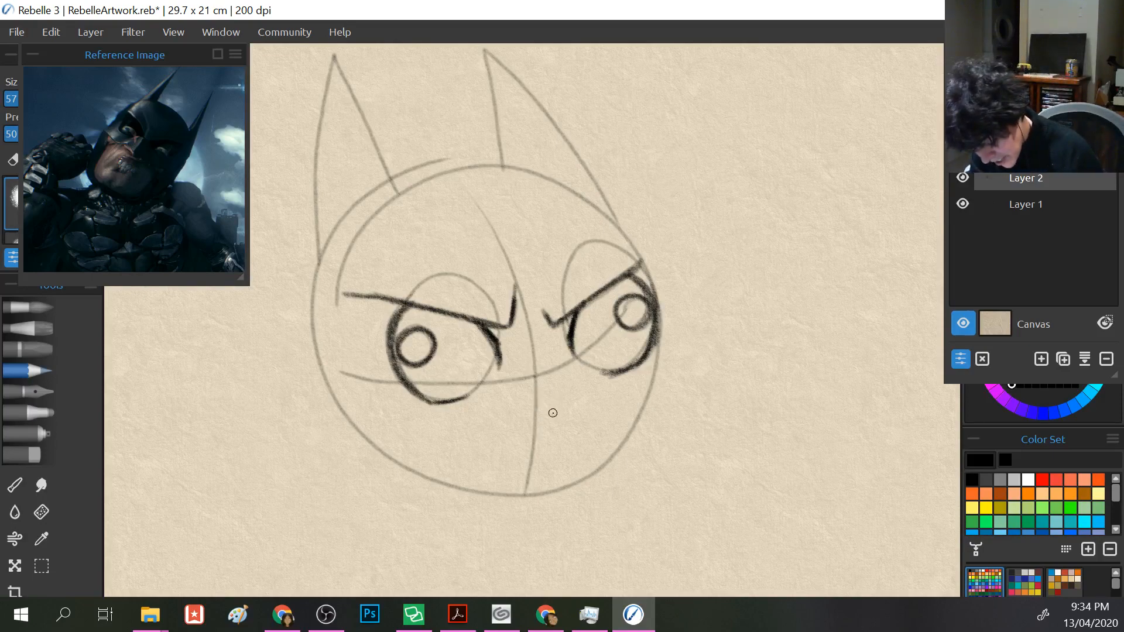
{"action": "mouse_move", "coordinate": [553, 416]}
{"action": "left_mouse_down"}
{"action": "mouse_move", "coordinate": [516, 419]}
{"action": "mouse_move", "coordinate": [533, 428]}
{"action": "mouse_move", "coordinate": [556, 413]}
{"action": "mouse_move", "coordinate": [546, 422]}
{"action": "mouse_move", "coordinate": [502, 409]}
{"action": "mouse_move", "coordinate": [537, 429]}
{"action": "mouse_move", "coordinate": [560, 411]}
{"action": "mouse_move", "coordinate": [534, 424]}
{"action": "mouse_move", "coordinate": [507, 415]}
{"action": "mouse_move", "coordinate": [559, 405]}
{"action": "left_mouse_up"}
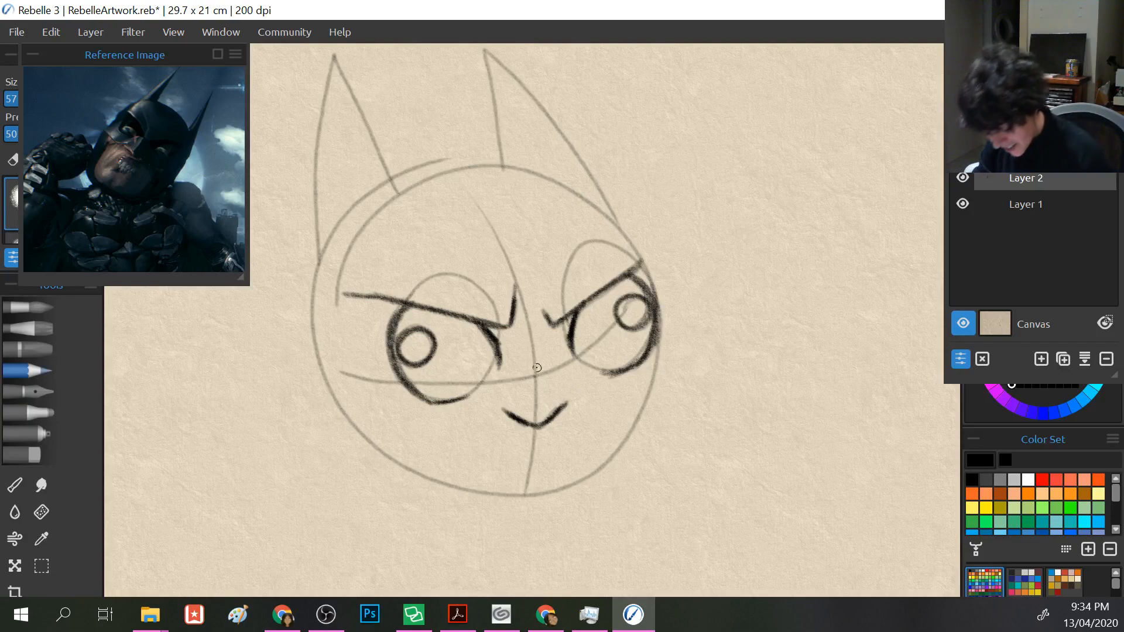
{"action": "left_click_drag", "start_coordinate": [532, 341], "coordinate": [539, 394]}
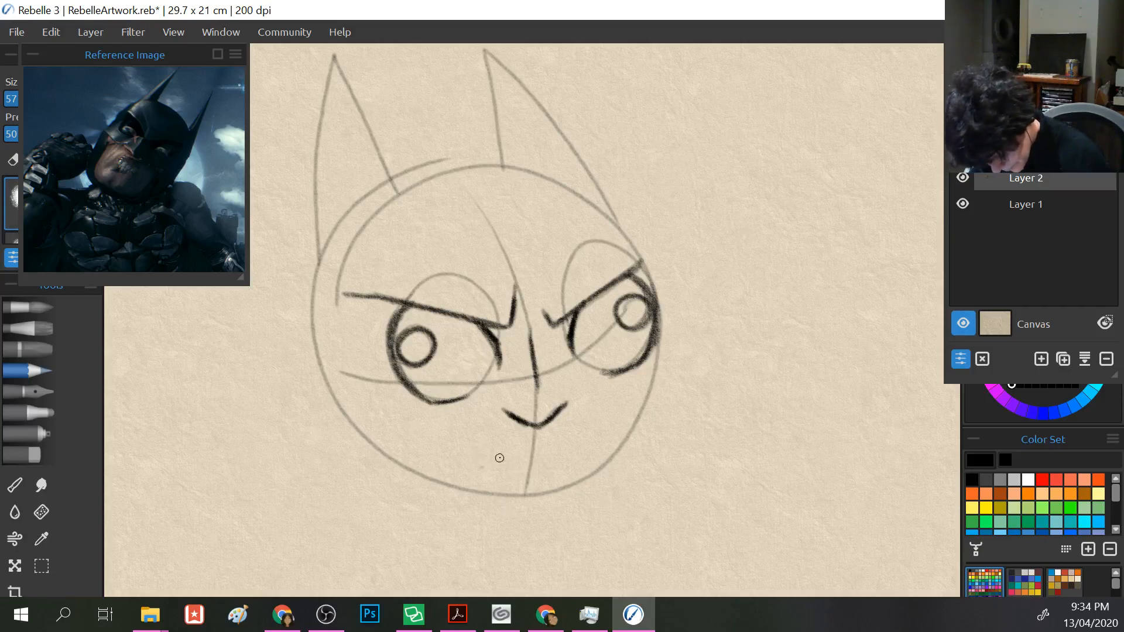
- Draw a rounded open mouth below the nose, with an arched upper edge and a flatter lower edge
{"action": "mouse_move", "coordinate": [481, 467]}
{"action": "left_mouse_down"}
{"action": "mouse_move", "coordinate": [515, 450]}
{"action": "mouse_move", "coordinate": [556, 452]}
{"action": "mouse_move", "coordinate": [576, 483]}
{"action": "mouse_move", "coordinate": [527, 449]}
{"action": "mouse_move", "coordinate": [573, 477]}
{"action": "mouse_move", "coordinate": [529, 453]}
{"action": "mouse_move", "coordinate": [477, 477]}
{"action": "mouse_move", "coordinate": [518, 452]}
{"action": "mouse_move", "coordinate": [487, 442]}
{"action": "left_mouse_up"}
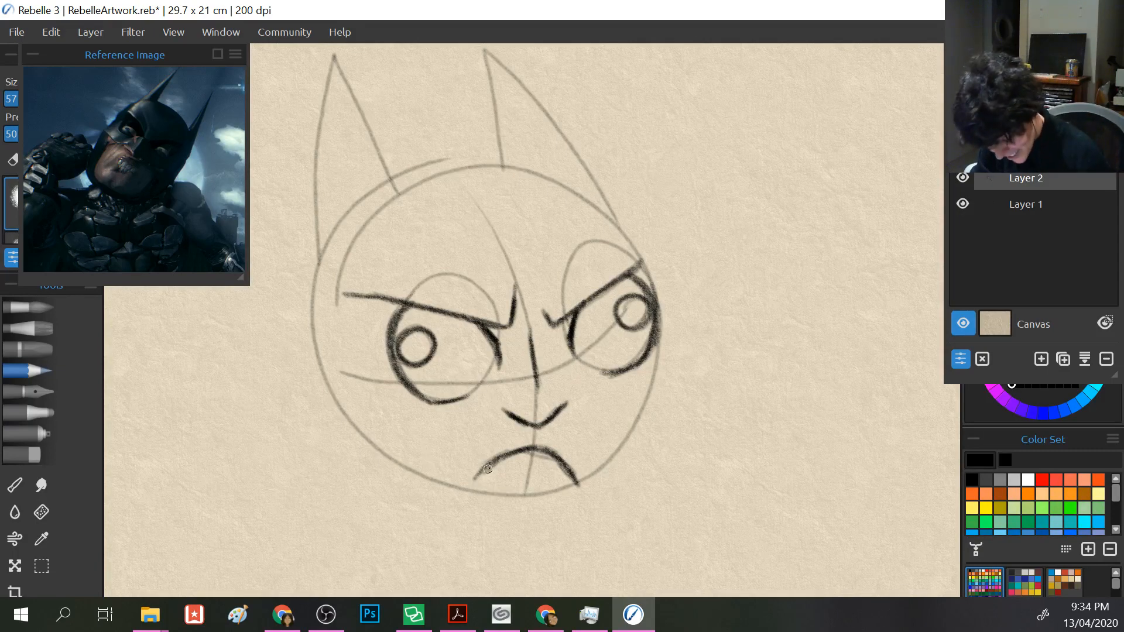
{"action": "mouse_move", "coordinate": [472, 481]}
{"action": "left_mouse_down"}
{"action": "mouse_move", "coordinate": [507, 452]}
{"action": "mouse_move", "coordinate": [491, 464]}
{"action": "mouse_move", "coordinate": [551, 453]}
{"action": "mouse_move", "coordinate": [574, 485]}
{"action": "mouse_move", "coordinate": [542, 522]}
{"action": "left_mouse_up"}
{"action": "mouse_move", "coordinate": [574, 487]}
{"action": "left_mouse_down"}
{"action": "mouse_move", "coordinate": [548, 524]}
{"action": "mouse_move", "coordinate": [497, 527]}
{"action": "mouse_move", "coordinate": [482, 523]}
{"action": "mouse_move", "coordinate": [476, 477]}
{"action": "mouse_move", "coordinate": [486, 527]}
{"action": "mouse_move", "coordinate": [519, 531]}
{"action": "mouse_move", "coordinate": [545, 525]}
{"action": "mouse_move", "coordinate": [481, 528]}
{"action": "mouse_move", "coordinate": [473, 503]}
{"action": "left_mouse_up"}
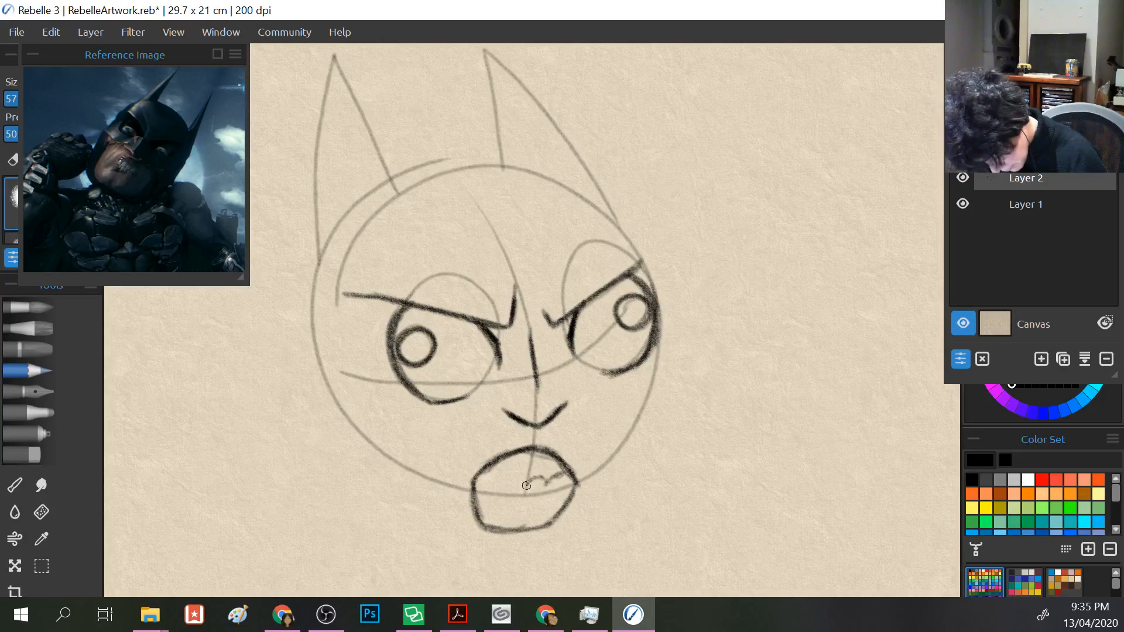
- Fill the mouth with scalloped upper and lower rows of clenched teeth, and draw a heavy lower lip curve beneath it
{"action": "mouse_move", "coordinate": [535, 477]}
{"action": "left_mouse_down"}
{"action": "mouse_move", "coordinate": [567, 475]}
{"action": "mouse_move", "coordinate": [487, 479]}
{"action": "mouse_move", "coordinate": [474, 488]}
{"action": "mouse_move", "coordinate": [496, 483]}
{"action": "mouse_move", "coordinate": [472, 492]}
{"action": "mouse_move", "coordinate": [548, 467]}
{"action": "left_mouse_up"}
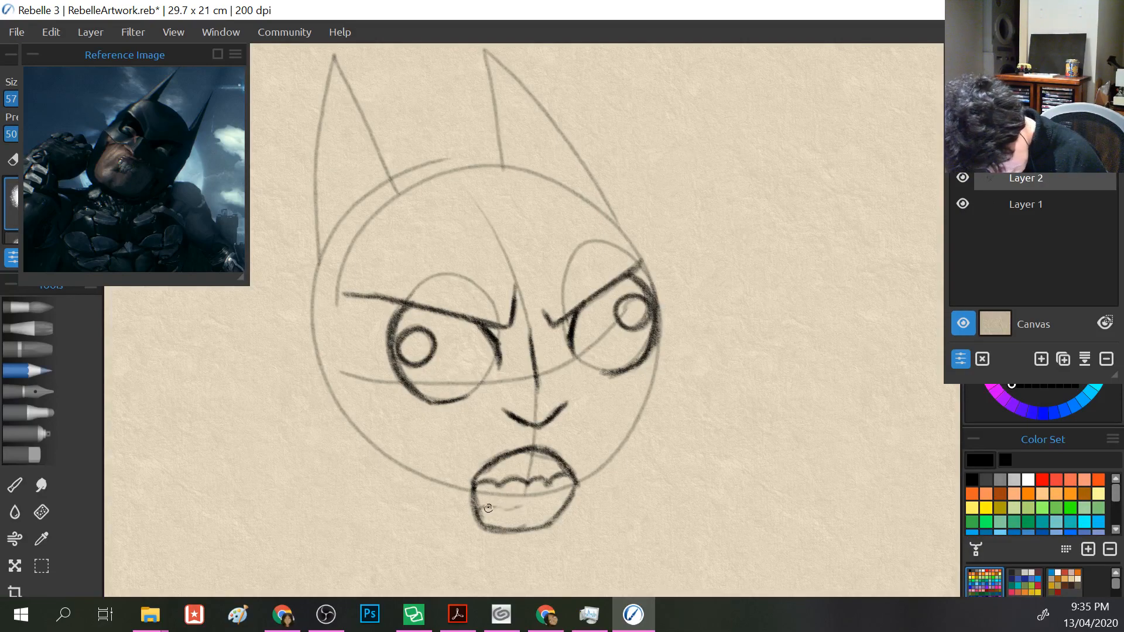
{"action": "mouse_move", "coordinate": [477, 504]}
{"action": "left_mouse_down"}
{"action": "mouse_move", "coordinate": [559, 506]}
{"action": "mouse_move", "coordinate": [537, 510]}
{"action": "left_mouse_up"}
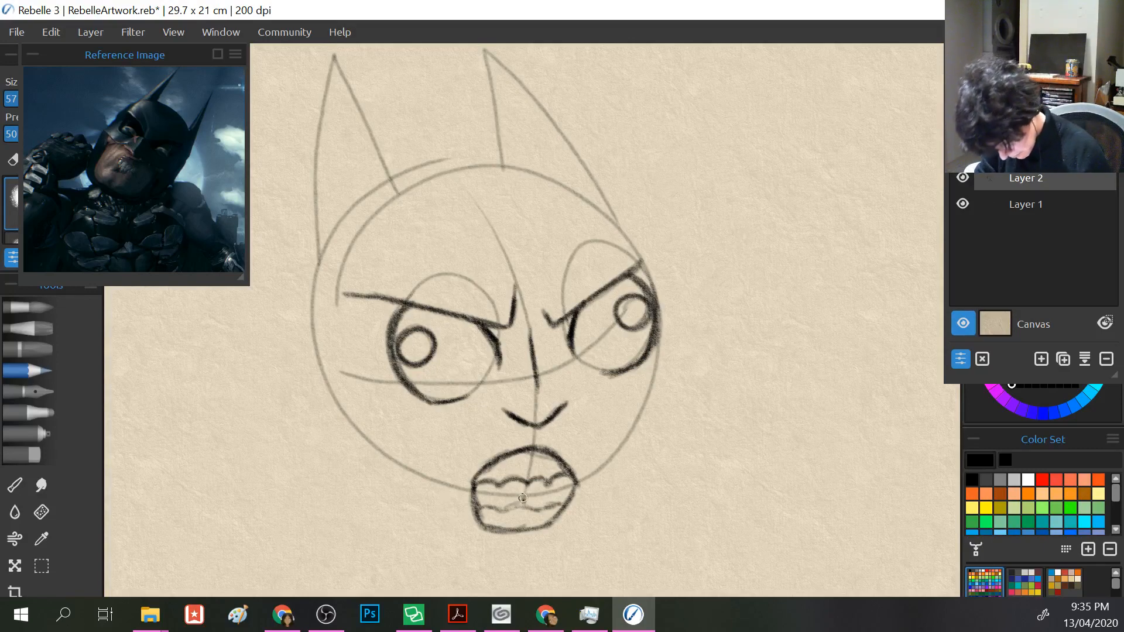
{"action": "mouse_move", "coordinate": [522, 495]}
{"action": "left_mouse_down"}
{"action": "mouse_move", "coordinate": [522, 514]}
{"action": "mouse_move", "coordinate": [514, 511]}
{"action": "mouse_move", "coordinate": [523, 505]}
{"action": "left_mouse_up"}
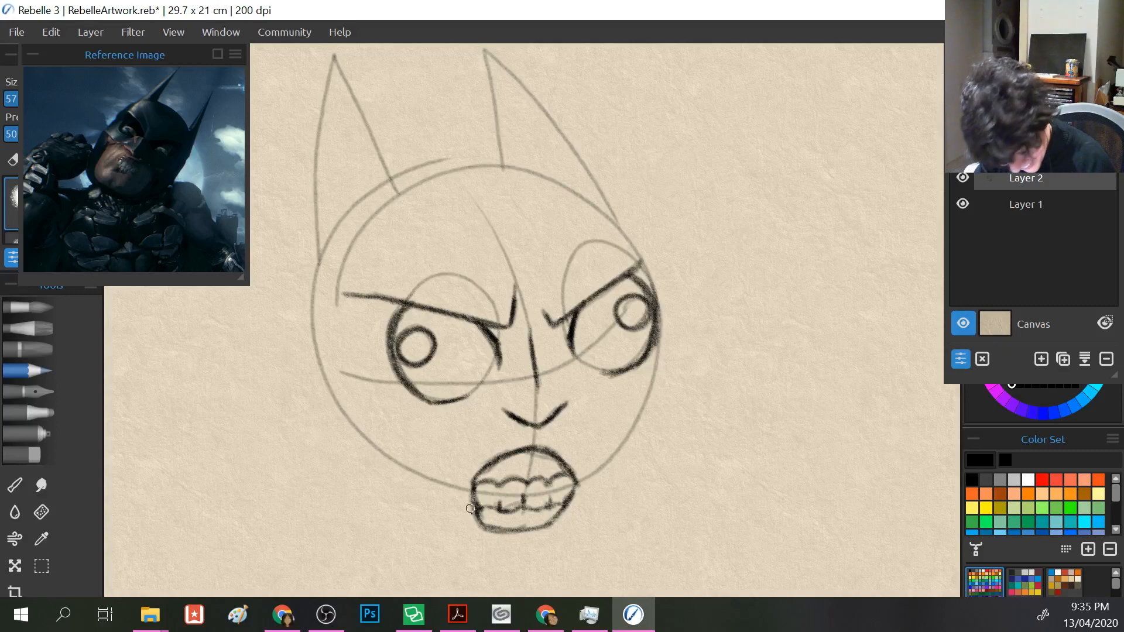
{"action": "mouse_move", "coordinate": [477, 504]}
{"action": "left_mouse_down"}
{"action": "mouse_move", "coordinate": [542, 541]}
{"action": "mouse_move", "coordinate": [486, 545]}
{"action": "left_mouse_up"}
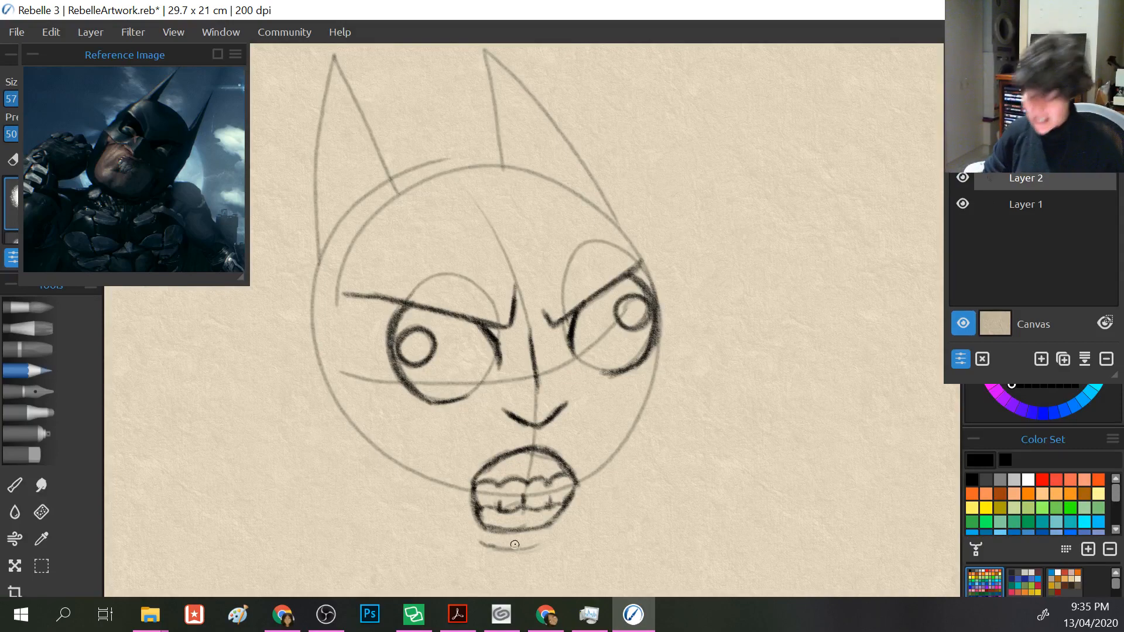
{"action": "mouse_move", "coordinate": [478, 542]}
{"action": "left_mouse_down"}
{"action": "mouse_move", "coordinate": [537, 549]}
{"action": "mouse_move", "coordinate": [553, 537]}
{"action": "mouse_move", "coordinate": [490, 538]}
{"action": "mouse_move", "coordinate": [539, 549]}
{"action": "mouse_move", "coordinate": [483, 543]}
{"action": "mouse_move", "coordinate": [544, 542]}
{"action": "mouse_move", "coordinate": [564, 525]}
{"action": "mouse_move", "coordinate": [547, 547]}
{"action": "mouse_move", "coordinate": [564, 523]}
{"action": "mouse_move", "coordinate": [510, 549]}
{"action": "left_mouse_up"}
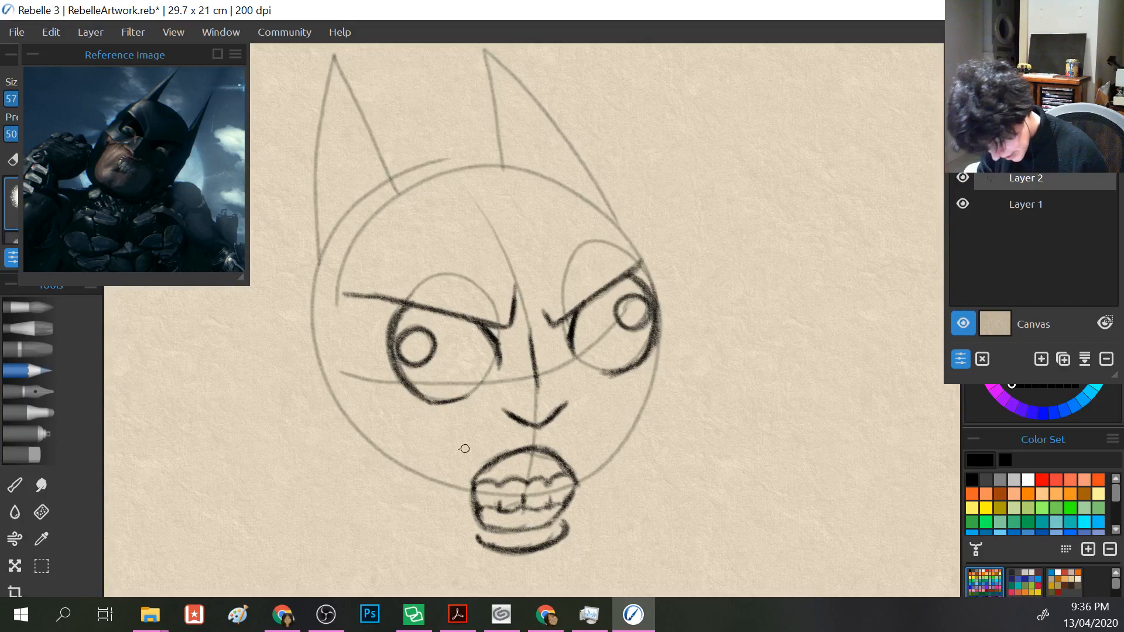
{"action": "left_click_drag", "start_coordinate": [478, 542], "coordinate": [490, 542]}
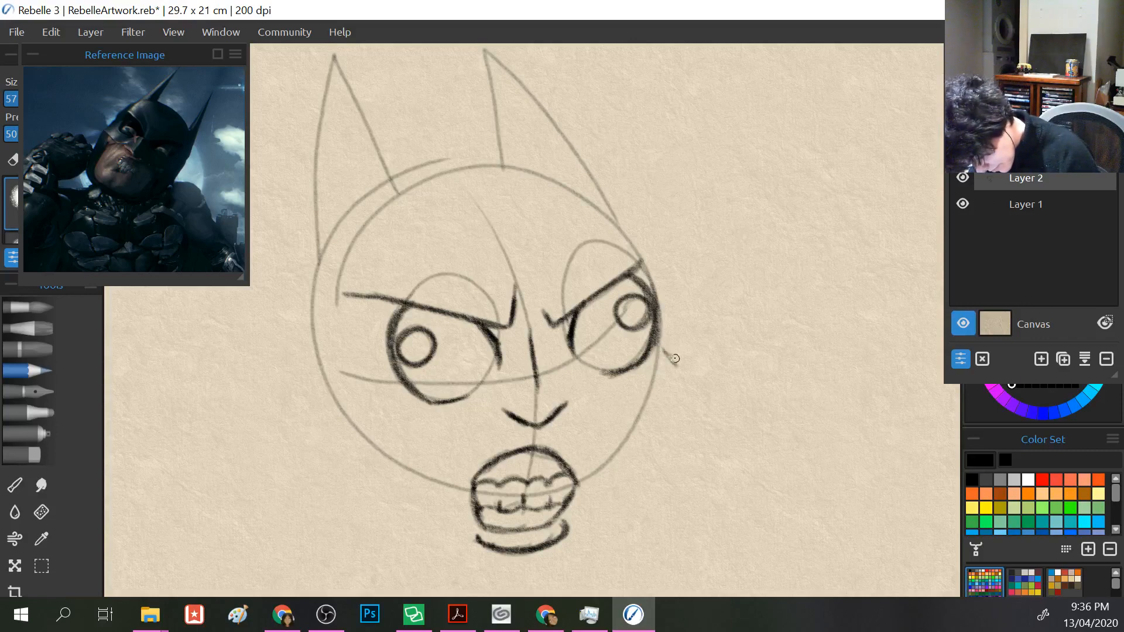
- Draw the angular right cheekbone below the eye and heavy jaw lines tapering on both sides to a narrow, notched chin
{"action": "left_click_drag", "start_coordinate": [661, 350], "coordinate": [647, 430]}
{"action": "left_click_drag", "start_coordinate": [673, 389], "coordinate": [620, 488]}
{"action": "mouse_move", "coordinate": [648, 448]}
{"action": "left_mouse_down"}
{"action": "mouse_move", "coordinate": [682, 360]}
{"action": "mouse_move", "coordinate": [651, 439]}
{"action": "left_mouse_up"}
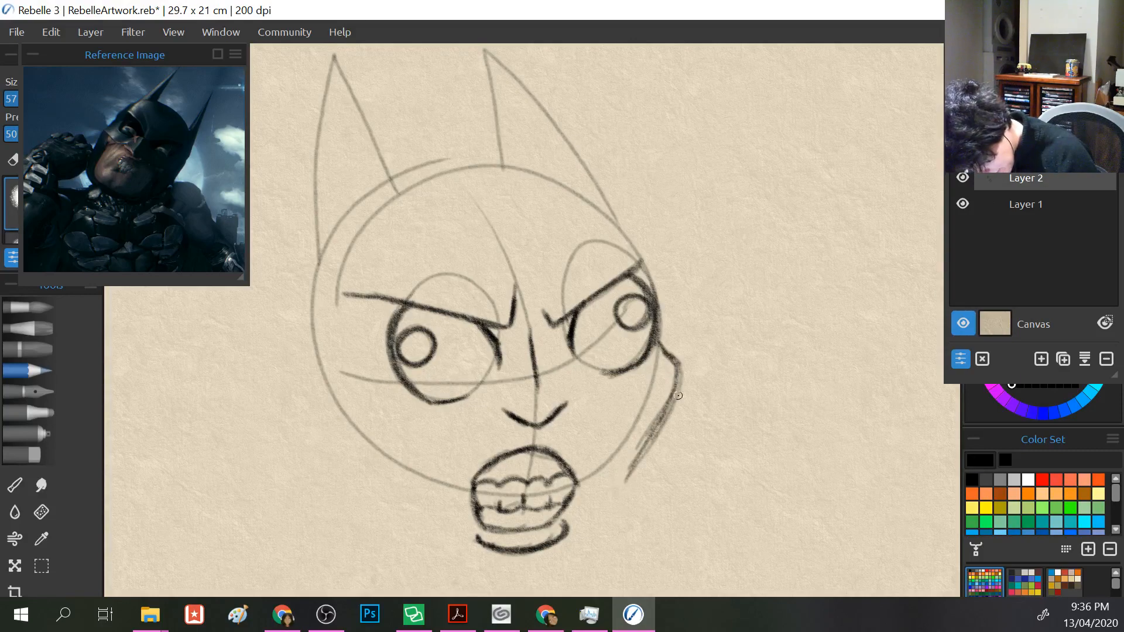
{"action": "left_click_drag", "start_coordinate": [678, 395], "coordinate": [607, 515]}
{"action": "mouse_move", "coordinate": [652, 446]}
{"action": "left_mouse_down"}
{"action": "mouse_move", "coordinate": [636, 469]}
{"action": "mouse_move", "coordinate": [652, 436]}
{"action": "mouse_move", "coordinate": [603, 535]}
{"action": "left_mouse_up"}
{"action": "mouse_move", "coordinate": [434, 457]}
{"action": "left_mouse_down"}
{"action": "mouse_move", "coordinate": [422, 414]}
{"action": "mouse_move", "coordinate": [429, 339]}
{"action": "left_mouse_up"}
{"action": "left_click_drag", "start_coordinate": [624, 361], "coordinate": [587, 437]}
{"action": "mouse_move", "coordinate": [609, 393]}
{"action": "left_mouse_down"}
{"action": "mouse_move", "coordinate": [507, 468]}
{"action": "mouse_move", "coordinate": [603, 413]}
{"action": "mouse_move", "coordinate": [530, 477]}
{"action": "mouse_move", "coordinate": [608, 405]}
{"action": "mouse_move", "coordinate": [646, 316]}
{"action": "left_mouse_up"}
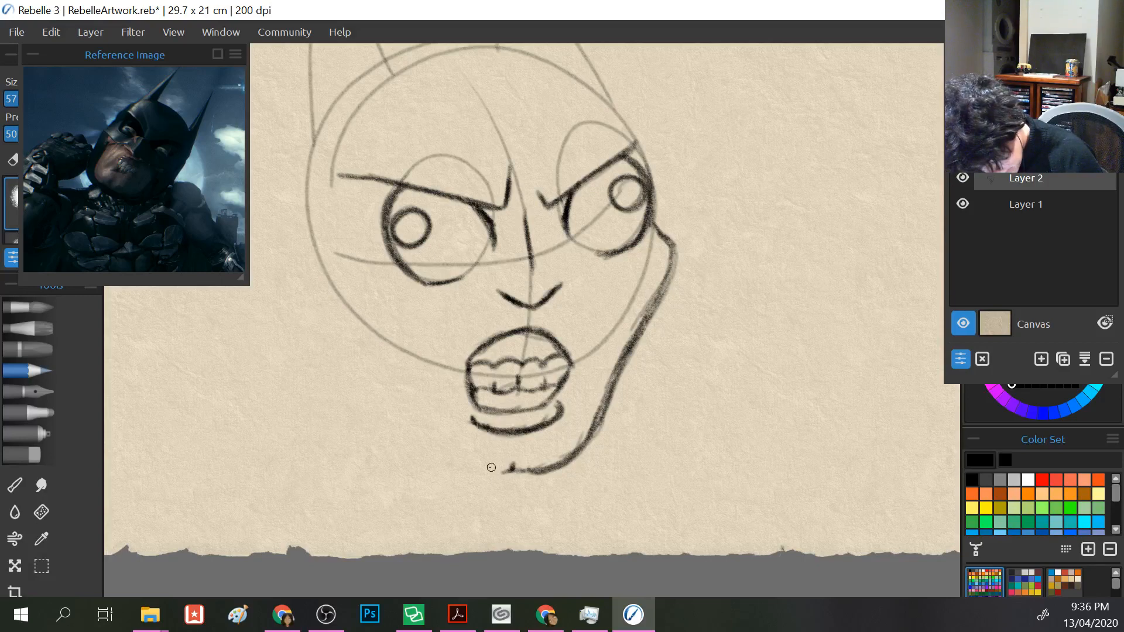
{"action": "mouse_move", "coordinate": [505, 468]}
{"action": "left_mouse_down"}
{"action": "mouse_move", "coordinate": [462, 470]}
{"action": "mouse_move", "coordinate": [400, 390]}
{"action": "mouse_move", "coordinate": [417, 430]}
{"action": "mouse_move", "coordinate": [349, 325]}
{"action": "mouse_move", "coordinate": [340, 262]}
{"action": "mouse_move", "coordinate": [338, 316]}
{"action": "mouse_move", "coordinate": [376, 381]}
{"action": "mouse_move", "coordinate": [434, 442]}
{"action": "mouse_move", "coordinate": [359, 351]}
{"action": "mouse_move", "coordinate": [331, 285]}
{"action": "mouse_move", "coordinate": [337, 264]}
{"action": "mouse_move", "coordinate": [356, 358]}
{"action": "mouse_move", "coordinate": [456, 473]}
{"action": "mouse_move", "coordinate": [502, 472]}
{"action": "mouse_move", "coordinate": [461, 470]}
{"action": "mouse_move", "coordinate": [492, 479]}
{"action": "mouse_move", "coordinate": [565, 464]}
{"action": "mouse_move", "coordinate": [618, 377]}
{"action": "mouse_move", "coordinate": [624, 340]}
{"action": "left_mouse_up"}
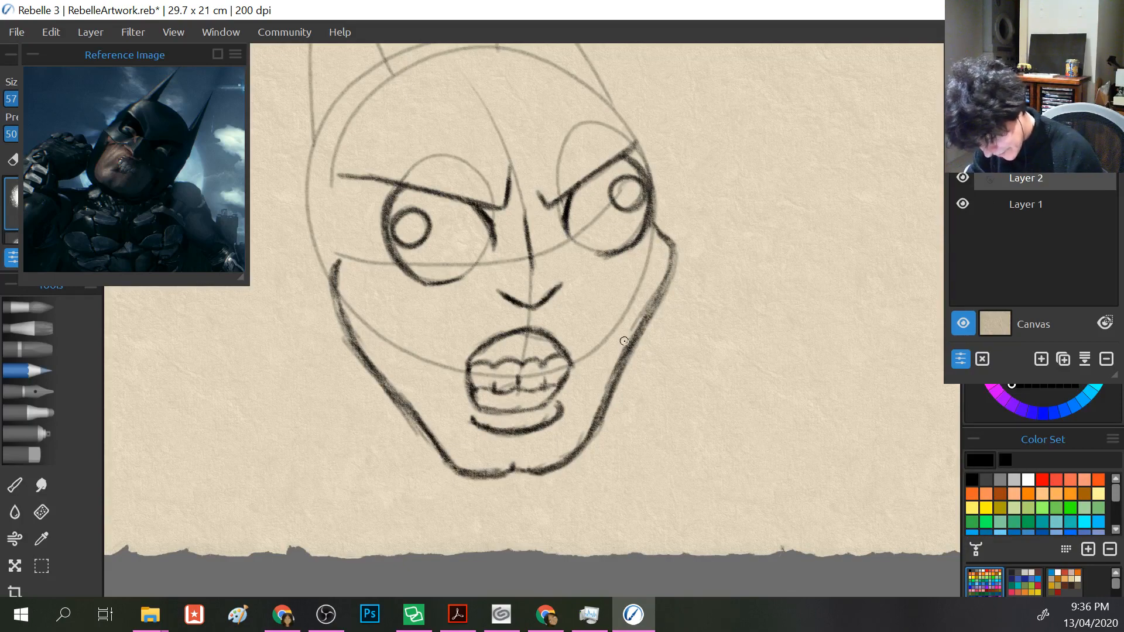
- Add a pair of near-vertical crease lines on each cheek, on both sides of the mouth
{"action": "left_click_drag", "start_coordinate": [414, 293], "coordinate": [416, 332]}
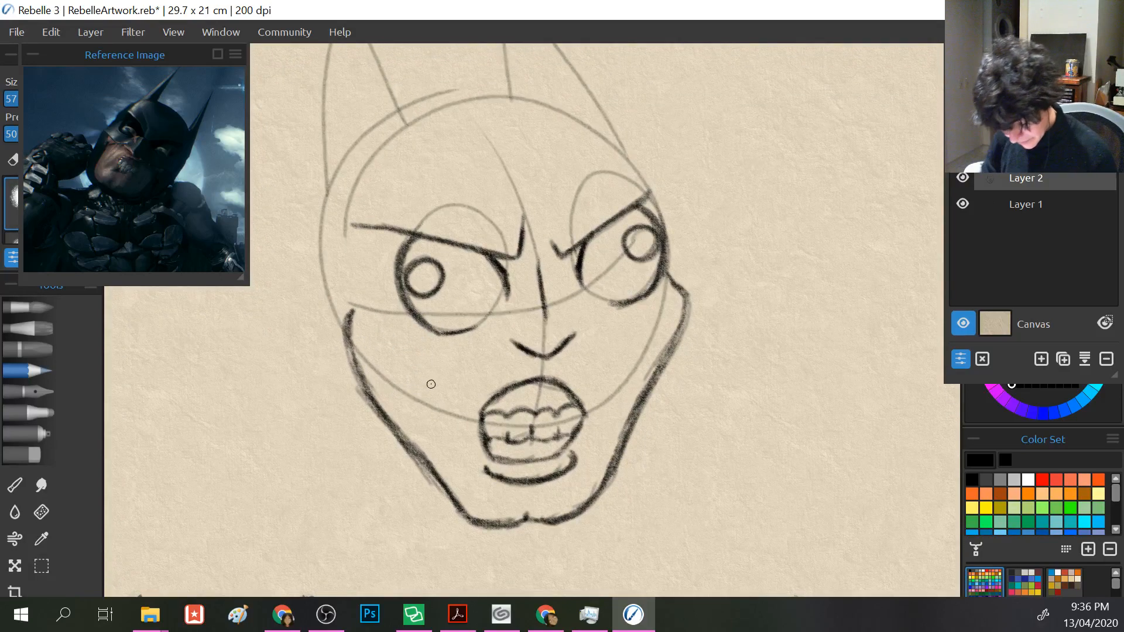
{"action": "mouse_move", "coordinate": [442, 404]}
{"action": "left_mouse_down"}
{"action": "mouse_move", "coordinate": [435, 354]}
{"action": "mouse_move", "coordinate": [419, 360]}
{"action": "mouse_move", "coordinate": [431, 436]}
{"action": "left_mouse_up"}
{"action": "mouse_move", "coordinate": [623, 333]}
{"action": "left_mouse_down"}
{"action": "mouse_move", "coordinate": [618, 378]}
{"action": "mouse_move", "coordinate": [632, 398]}
{"action": "left_mouse_up"}
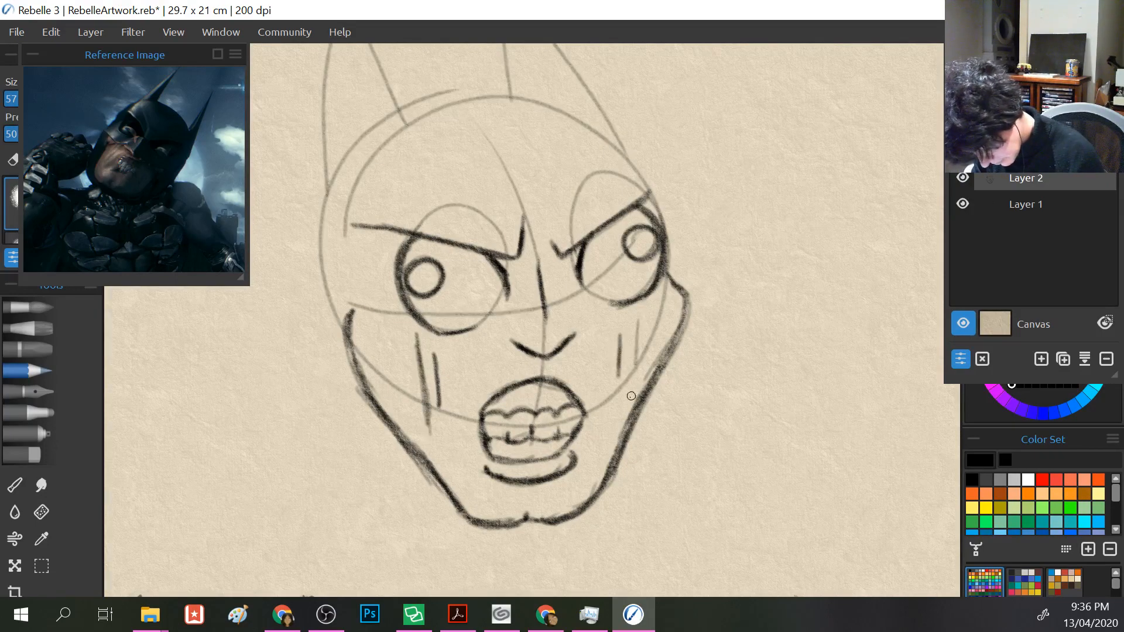
{"action": "left_click_drag", "start_coordinate": [638, 314], "coordinate": [630, 404]}
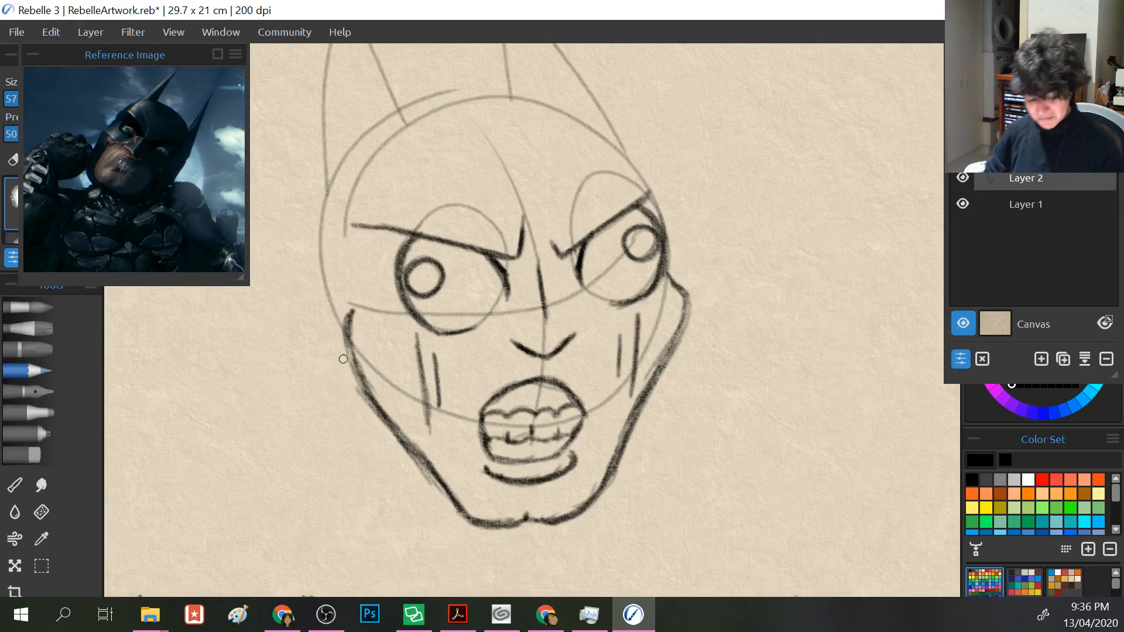
- Darken the upper left jaw edge and draw the mask's wavy lower edge from cheek to cheek, dipping at the nose tip
{"action": "mouse_move", "coordinate": [343, 339]}
{"action": "left_mouse_down"}
{"action": "mouse_move", "coordinate": [367, 402]}
{"action": "mouse_move", "coordinate": [357, 345]}
{"action": "mouse_move", "coordinate": [370, 413]}
{"action": "left_mouse_up"}
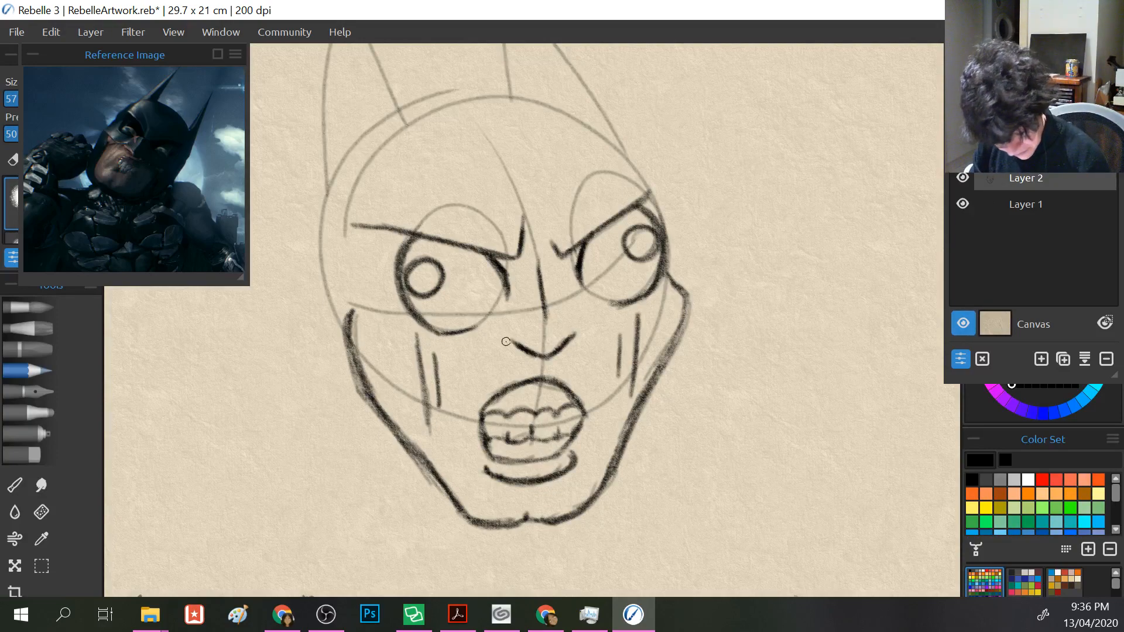
{"action": "mouse_move", "coordinate": [511, 340]}
{"action": "left_mouse_down"}
{"action": "mouse_move", "coordinate": [466, 339]}
{"action": "mouse_move", "coordinate": [513, 342]}
{"action": "mouse_move", "coordinate": [426, 350]}
{"action": "mouse_move", "coordinate": [350, 312]}
{"action": "mouse_move", "coordinate": [447, 344]}
{"action": "mouse_move", "coordinate": [353, 316]}
{"action": "left_mouse_up"}
{"action": "mouse_move", "coordinate": [444, 344]}
{"action": "left_mouse_down"}
{"action": "mouse_move", "coordinate": [485, 336]}
{"action": "mouse_move", "coordinate": [531, 355]}
{"action": "mouse_move", "coordinate": [564, 346]}
{"action": "mouse_move", "coordinate": [583, 318]}
{"action": "mouse_move", "coordinate": [611, 319]}
{"action": "mouse_move", "coordinate": [675, 281]}
{"action": "mouse_move", "coordinate": [636, 309]}
{"action": "mouse_move", "coordinate": [649, 306]}
{"action": "mouse_move", "coordinate": [663, 295]}
{"action": "mouse_move", "coordinate": [608, 320]}
{"action": "mouse_move", "coordinate": [669, 287]}
{"action": "mouse_move", "coordinate": [610, 315]}
{"action": "left_mouse_up"}
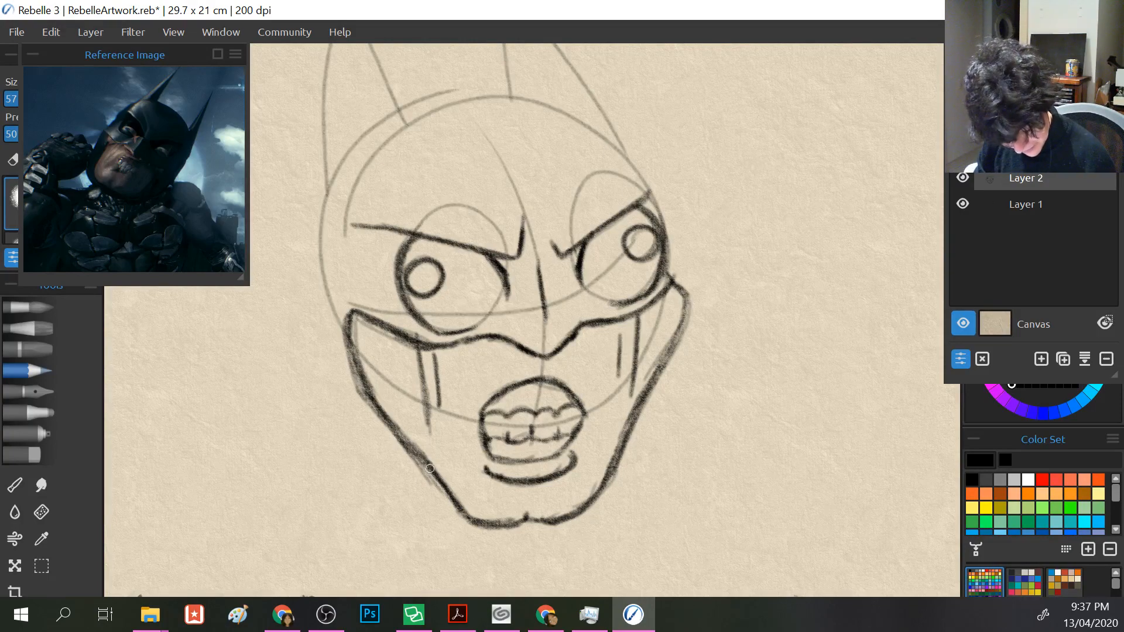
- Draw the cowl's outer left side from the chin up past the cheek and temple towards the left ear
{"action": "mouse_move", "coordinate": [447, 505]}
{"action": "left_mouse_down"}
{"action": "mouse_move", "coordinate": [339, 393]}
{"action": "mouse_move", "coordinate": [301, 255]}
{"action": "mouse_move", "coordinate": [325, 353]}
{"action": "mouse_move", "coordinate": [298, 307]}
{"action": "mouse_move", "coordinate": [335, 387]}
{"action": "mouse_move", "coordinate": [419, 486]}
{"action": "mouse_move", "coordinate": [467, 516]}
{"action": "mouse_move", "coordinate": [409, 465]}
{"action": "mouse_move", "coordinate": [444, 510]}
{"action": "left_mouse_up"}
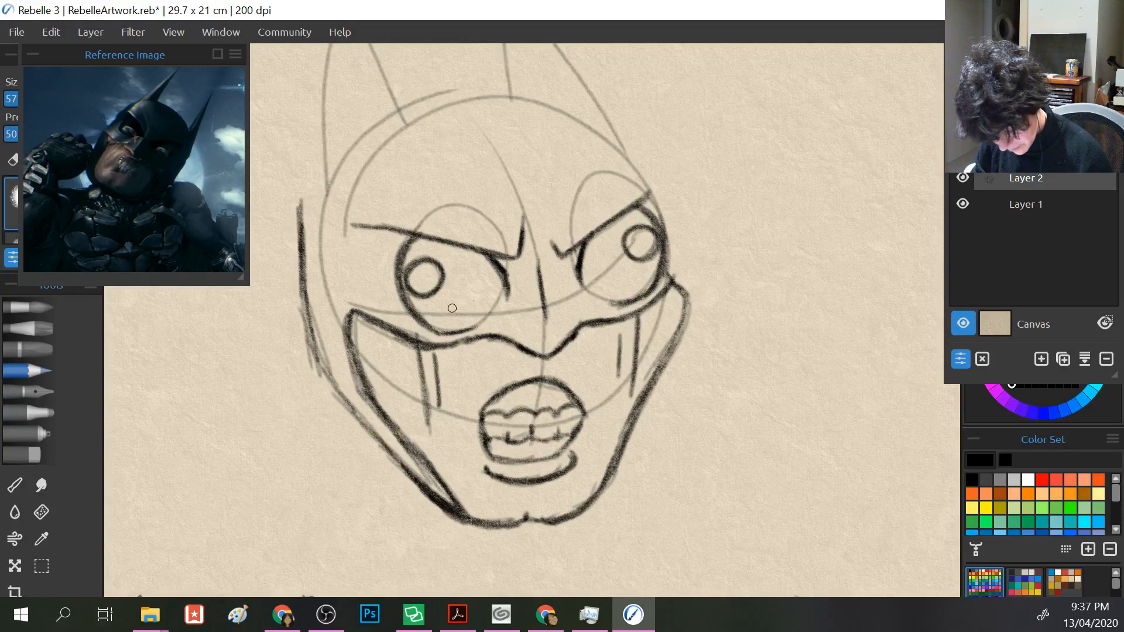
{"action": "left_click_drag", "start_coordinate": [381, 440], "coordinate": [310, 335]}
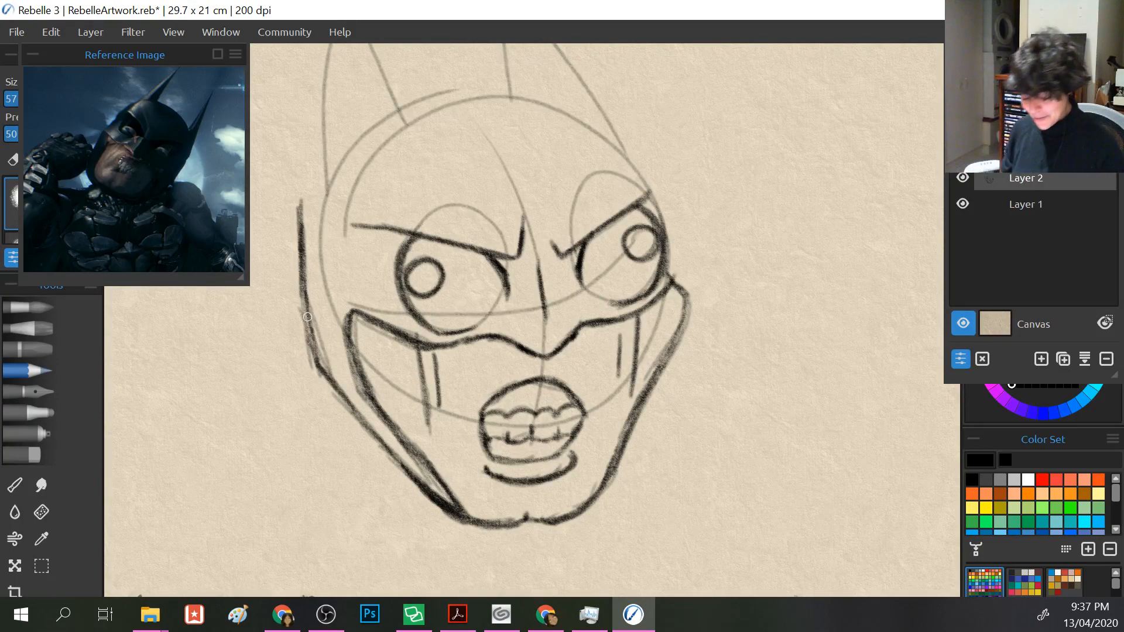
{"action": "left_click_drag", "start_coordinate": [409, 216], "coordinate": [427, 288]}
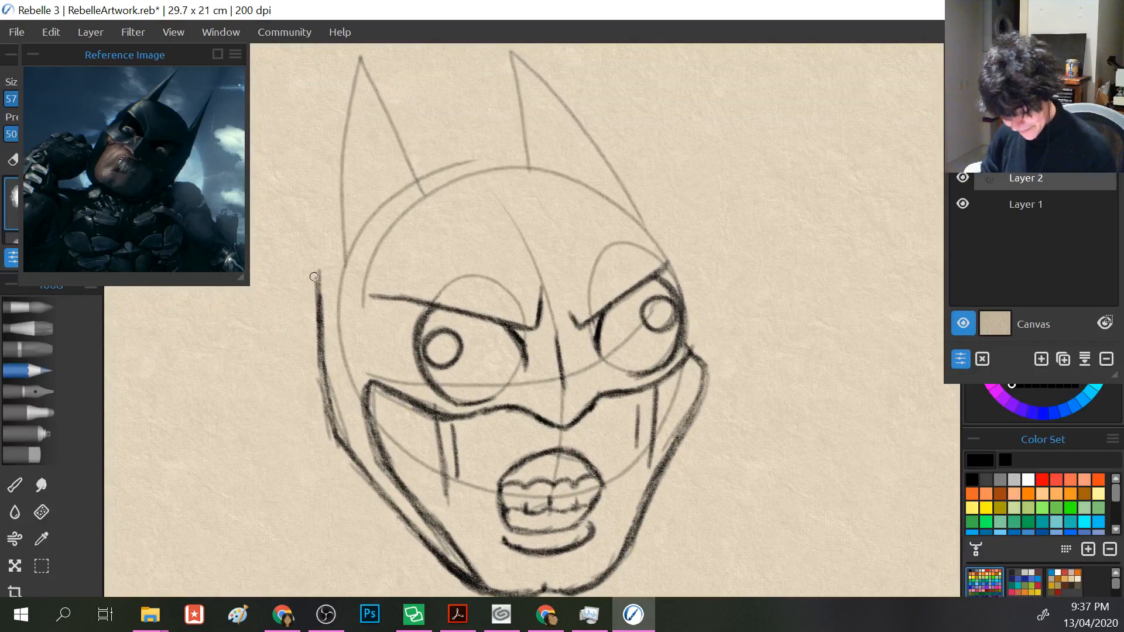
{"action": "left_click_drag", "start_coordinate": [314, 272], "coordinate": [319, 122]}
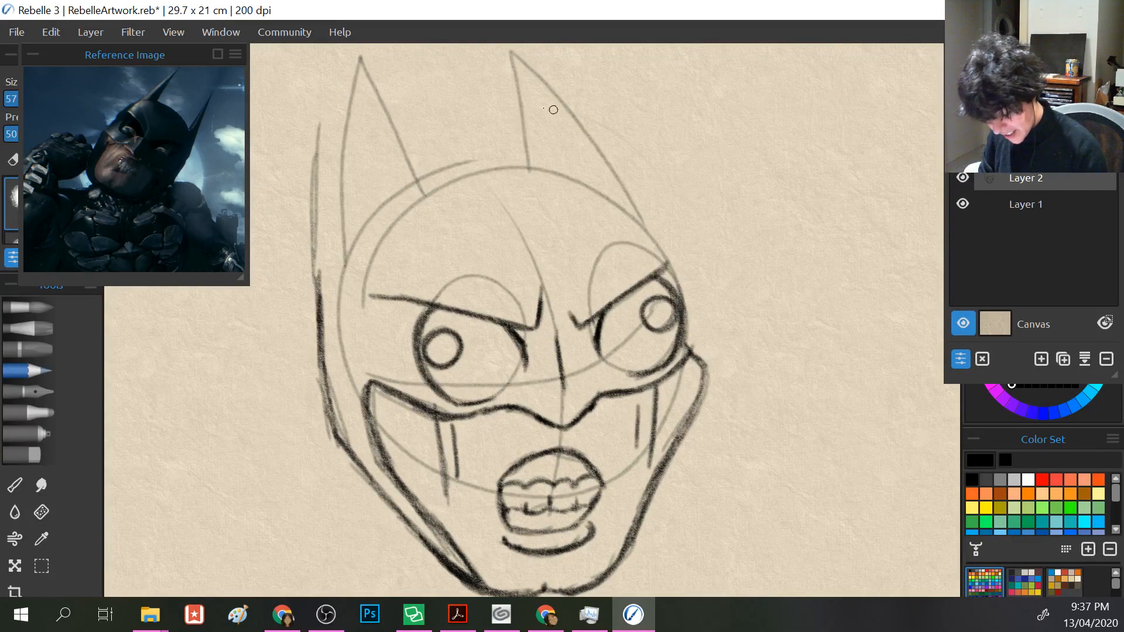
- Sketch light arcs over the crown above the head circle, crossing the bases of both ear guides
{"action": "left_click_drag", "start_coordinate": [445, 120], "coordinate": [338, 235]}
{"action": "left_click_drag", "start_coordinate": [395, 144], "coordinate": [671, 208]}
{"action": "mouse_move", "coordinate": [505, 136]}
{"action": "left_mouse_down"}
{"action": "mouse_move", "coordinate": [419, 148]}
{"action": "mouse_move", "coordinate": [356, 178]}
{"action": "mouse_move", "coordinate": [398, 287]}
{"action": "mouse_move", "coordinate": [403, 332]}
{"action": "left_mouse_up"}
- Extend and darken the outer edge of the left ear in a long, nearly vertical line up to the paper's upper edge
{"action": "mouse_move", "coordinate": [351, 432]}
{"action": "left_mouse_down"}
{"action": "mouse_move", "coordinate": [340, 321]}
{"action": "mouse_move", "coordinate": [349, 236]}
{"action": "left_mouse_up"}
{"action": "left_click_drag", "start_coordinate": [345, 418], "coordinate": [352, 167]}
{"action": "mouse_move", "coordinate": [351, 227]}
{"action": "left_mouse_down"}
{"action": "mouse_move", "coordinate": [354, 154]}
{"action": "mouse_move", "coordinate": [346, 415]}
{"action": "left_mouse_up"}
{"action": "left_click_drag", "start_coordinate": [351, 285], "coordinate": [349, 423]}
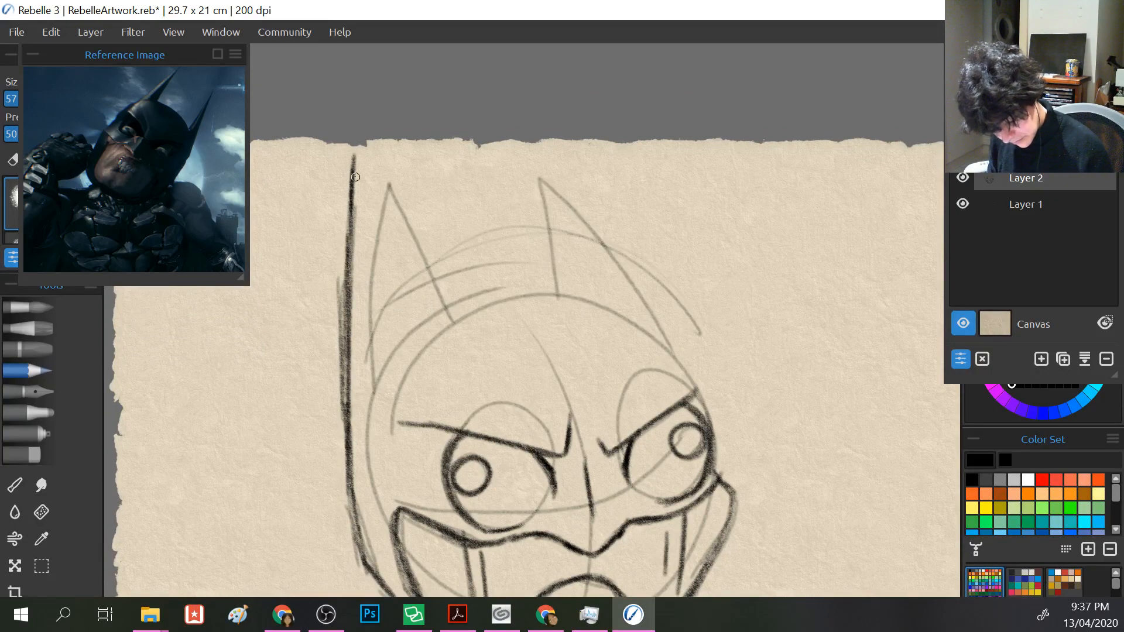
- Draw the left ear's slanted inner edge from its tip to the crown with repeated heavy strokes, and darken the outer edge again
{"action": "mouse_move", "coordinate": [353, 186]}
{"action": "left_mouse_down"}
{"action": "mouse_move", "coordinate": [354, 149]}
{"action": "mouse_move", "coordinate": [374, 268]}
{"action": "left_mouse_up"}
{"action": "left_click_drag", "start_coordinate": [357, 179], "coordinate": [387, 309]}
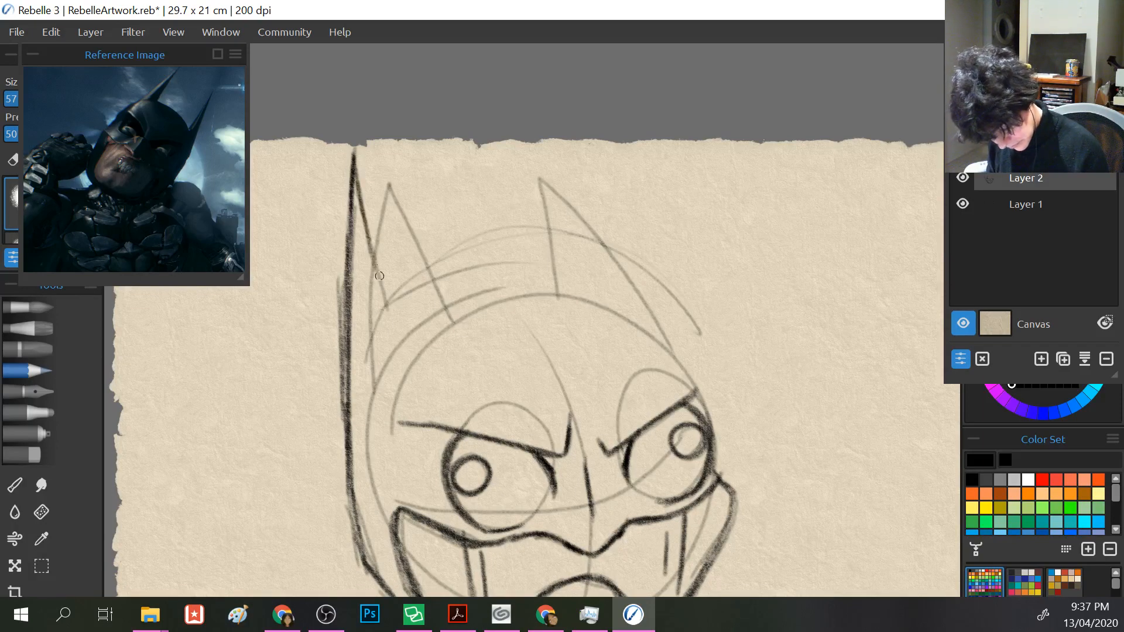
{"action": "left_click_drag", "start_coordinate": [363, 205], "coordinate": [404, 331]}
{"action": "mouse_move", "coordinate": [378, 263]}
{"action": "left_mouse_down"}
{"action": "mouse_move", "coordinate": [413, 350]}
{"action": "mouse_move", "coordinate": [422, 343]}
{"action": "left_mouse_up"}
{"action": "left_click_drag", "start_coordinate": [369, 222], "coordinate": [425, 348]}
{"action": "left_click_drag", "start_coordinate": [354, 176], "coordinate": [425, 341]}
{"action": "left_click_drag", "start_coordinate": [378, 255], "coordinate": [424, 342]}
{"action": "left_click_drag", "start_coordinate": [357, 179], "coordinate": [423, 342]}
{"action": "mouse_move", "coordinate": [351, 220]}
{"action": "left_mouse_down"}
{"action": "mouse_move", "coordinate": [346, 454]}
{"action": "mouse_move", "coordinate": [365, 559]}
{"action": "left_mouse_up"}
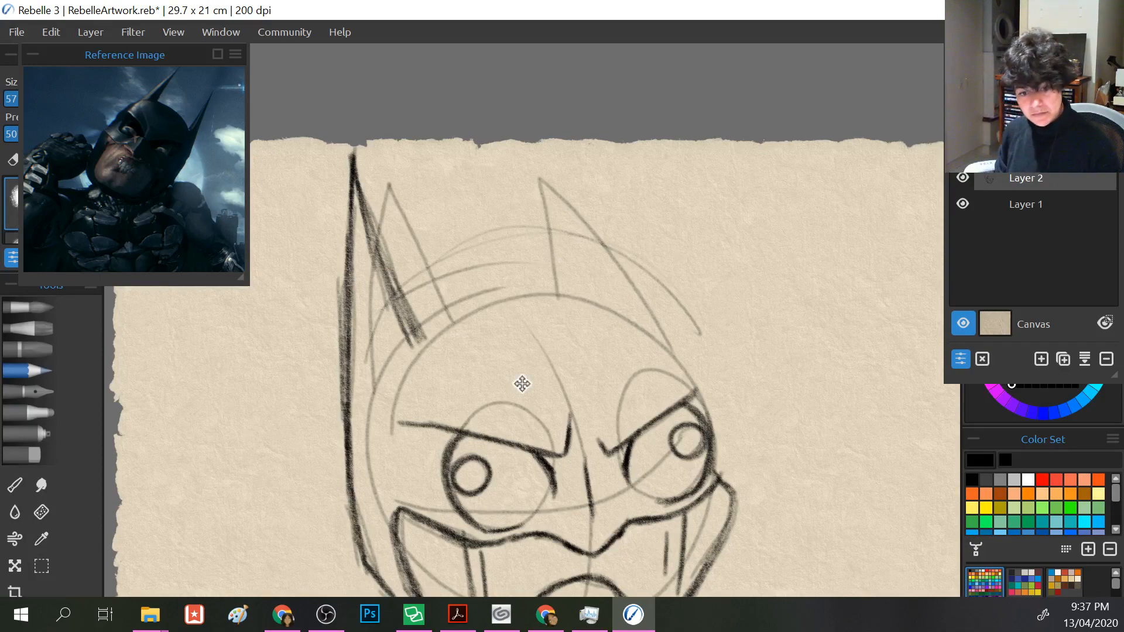
- Draw a heavy curved crown line from the base of the left ear towards the right ear
{"action": "left_click_drag", "start_coordinate": [522, 381], "coordinate": [401, 379]}
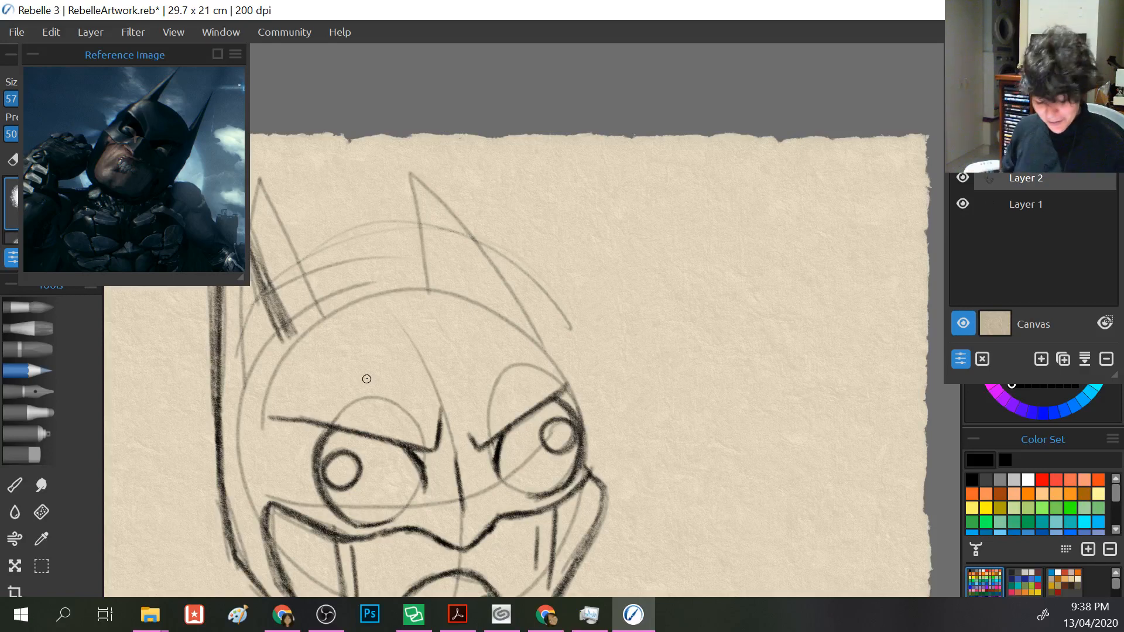
{"action": "left_click_drag", "start_coordinate": [325, 370], "coordinate": [432, 341]}
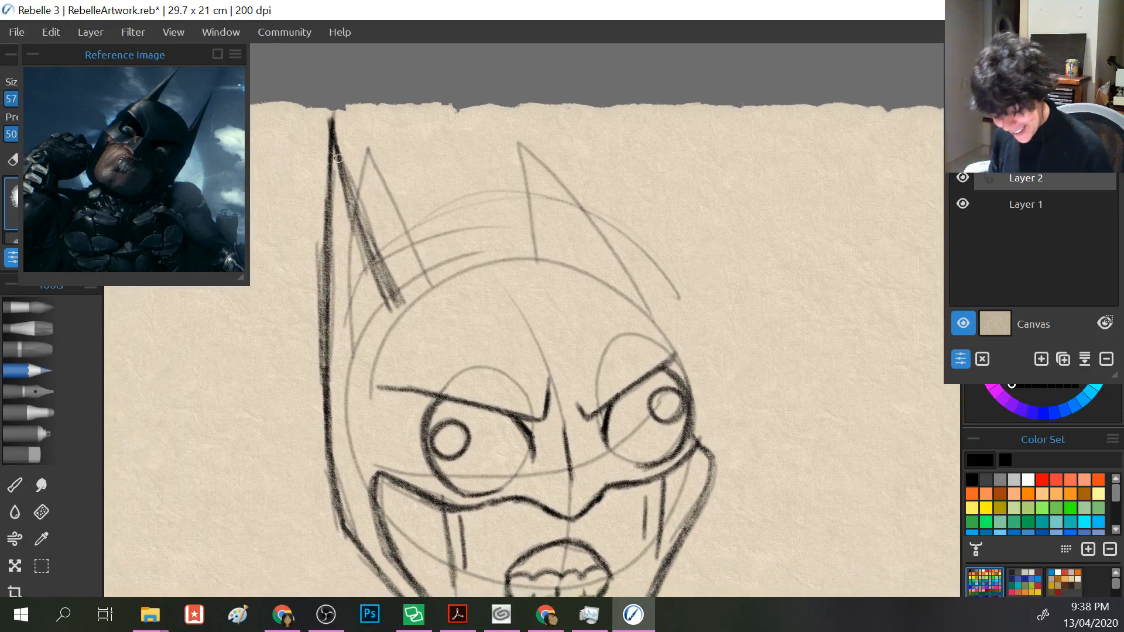
{"action": "mouse_move", "coordinate": [339, 158]}
{"action": "left_mouse_down"}
{"action": "mouse_move", "coordinate": [392, 294]}
{"action": "mouse_move", "coordinate": [453, 279]}
{"action": "left_mouse_up"}
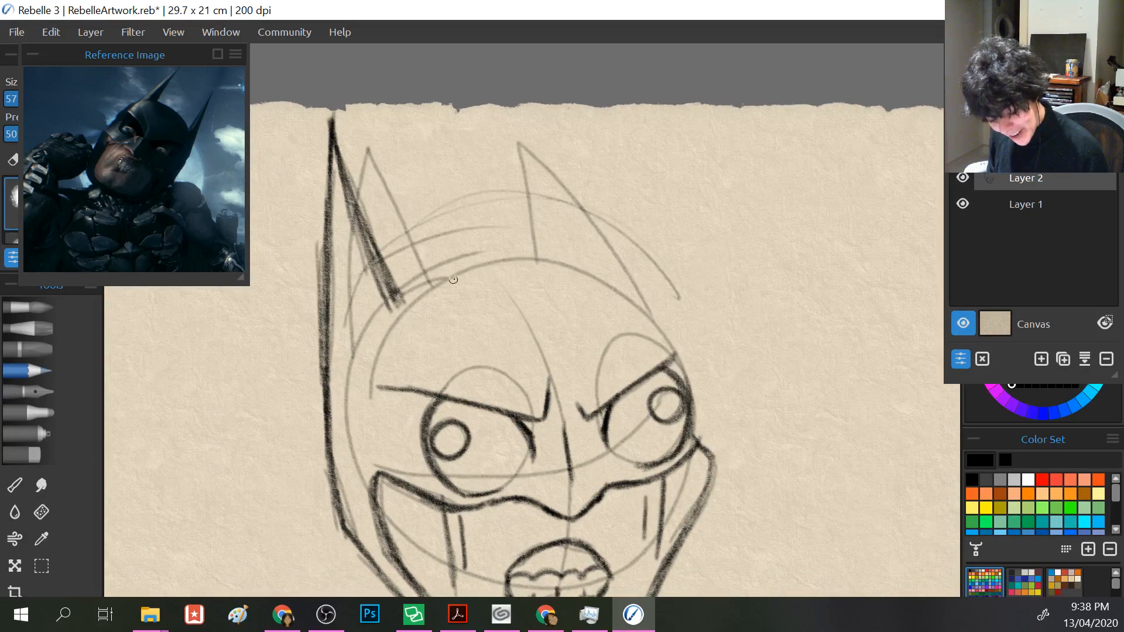
{"action": "mouse_move", "coordinate": [387, 286]}
{"action": "left_mouse_down"}
{"action": "mouse_move", "coordinate": [452, 254]}
{"action": "mouse_move", "coordinate": [410, 264]}
{"action": "mouse_move", "coordinate": [528, 239]}
{"action": "mouse_move", "coordinate": [471, 246]}
{"action": "mouse_move", "coordinate": [395, 290]}
{"action": "left_mouse_up"}
{"action": "left_click_drag", "start_coordinate": [497, 249], "coordinate": [387, 293]}
- Handwrite "HONK." in the empty paper area to the right of the face
{"action": "mouse_move", "coordinate": [592, 436]}
{"action": "left_mouse_down"}
{"action": "mouse_move", "coordinate": [523, 304]}
{"action": "mouse_move", "coordinate": [665, 364]}
{"action": "left_mouse_up"}
{"action": "mouse_move", "coordinate": [670, 290]}
{"action": "left_mouse_down"}
{"action": "mouse_move", "coordinate": [691, 363]}
{"action": "mouse_move", "coordinate": [682, 328]}
{"action": "mouse_move", "coordinate": [713, 351]}
{"action": "left_mouse_up"}
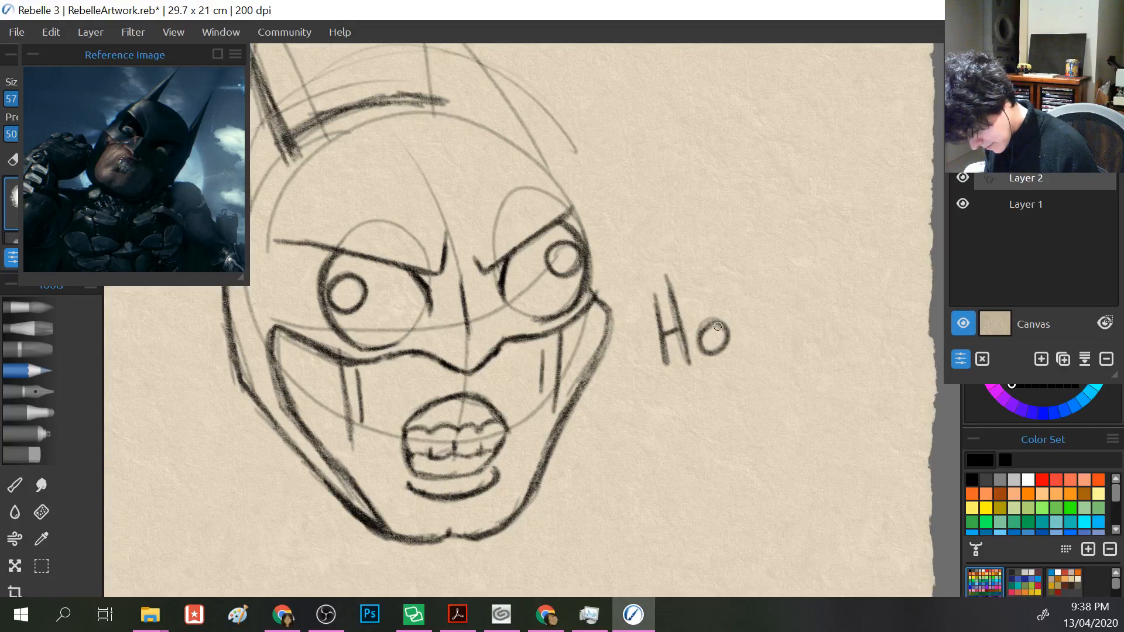
{"action": "mouse_move", "coordinate": [732, 307]}
{"action": "left_mouse_down"}
{"action": "mouse_move", "coordinate": [744, 357]}
{"action": "mouse_move", "coordinate": [767, 354]}
{"action": "mouse_move", "coordinate": [756, 280]}
{"action": "mouse_move", "coordinate": [768, 349]}
{"action": "left_mouse_up"}
{"action": "left_click_drag", "start_coordinate": [748, 290], "coordinate": [773, 345]}
{"action": "mouse_move", "coordinate": [785, 280]}
{"action": "left_mouse_down"}
{"action": "mouse_move", "coordinate": [786, 324]}
{"action": "mouse_move", "coordinate": [805, 275]}
{"action": "mouse_move", "coordinate": [796, 300]}
{"action": "mouse_move", "coordinate": [823, 344]}
{"action": "left_mouse_up"}
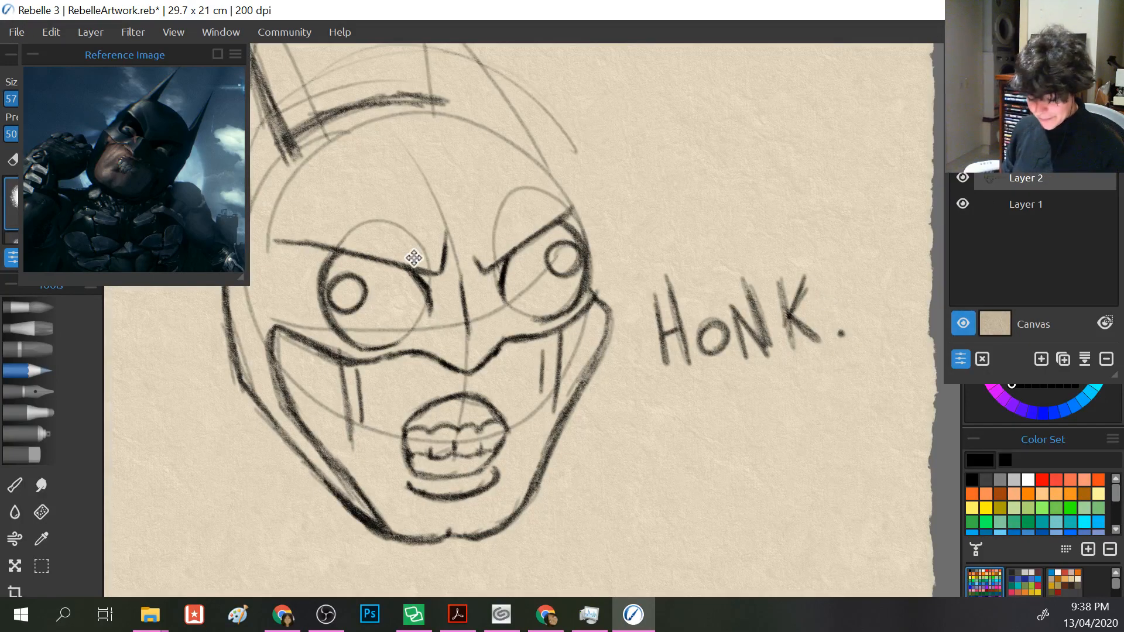
- Draw the cowl's angular right temple, rising from the outer brow to a corner and slanting back along the crown
{"action": "left_click_drag", "start_coordinate": [415, 258], "coordinate": [429, 302]}
{"action": "mouse_move", "coordinate": [591, 259]}
{"action": "left_mouse_down"}
{"action": "mouse_move", "coordinate": [603, 233]}
{"action": "mouse_move", "coordinate": [594, 273]}
{"action": "left_mouse_up"}
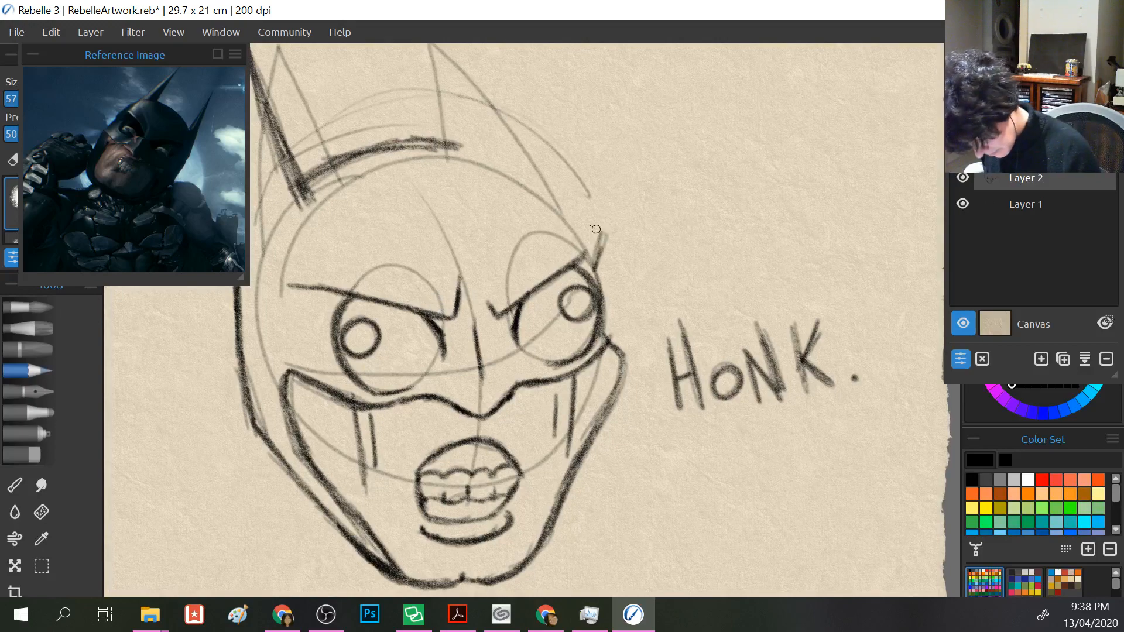
{"action": "mouse_move", "coordinate": [563, 214]}
{"action": "left_mouse_down"}
{"action": "mouse_move", "coordinate": [603, 231]}
{"action": "mouse_move", "coordinate": [594, 270]}
{"action": "left_mouse_up"}
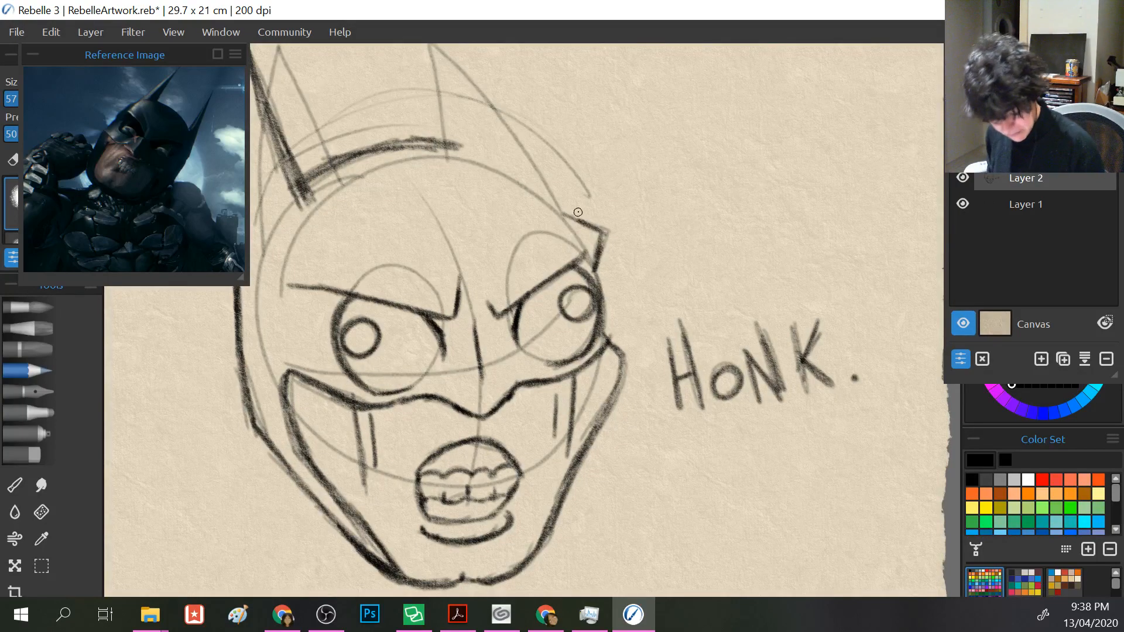
{"action": "left_click_drag", "start_coordinate": [588, 225], "coordinate": [535, 179]}
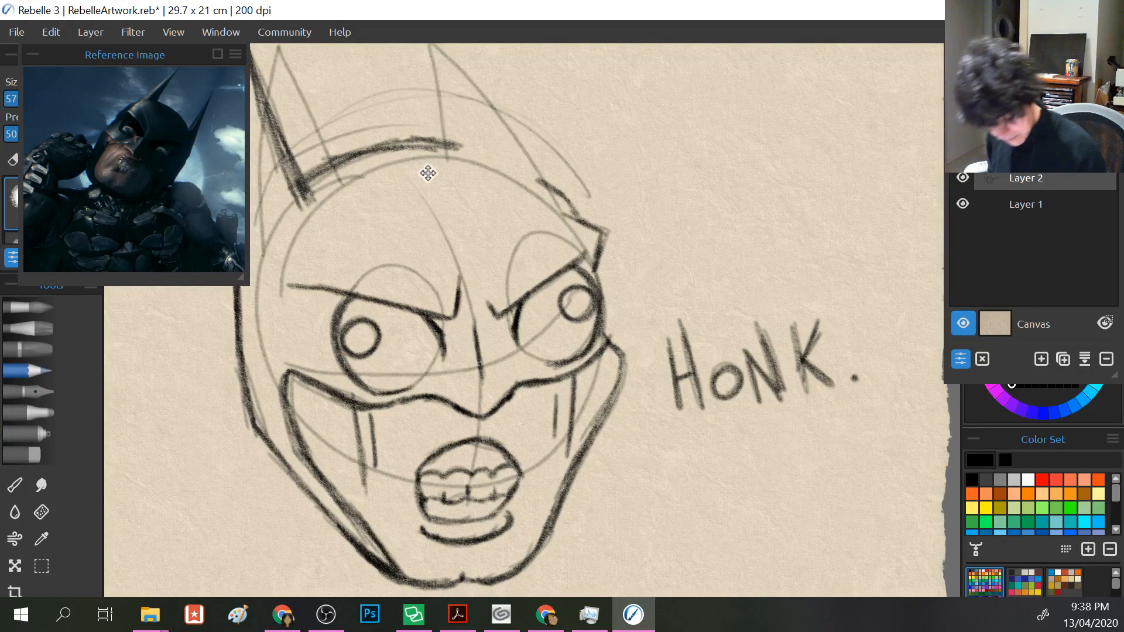
- Draw the right ear's slanted outer edge from the temple up to the tip near the paper's upper edge, with repeated heavy strokes
{"action": "left_click_drag", "start_coordinate": [444, 187], "coordinate": [470, 299]}
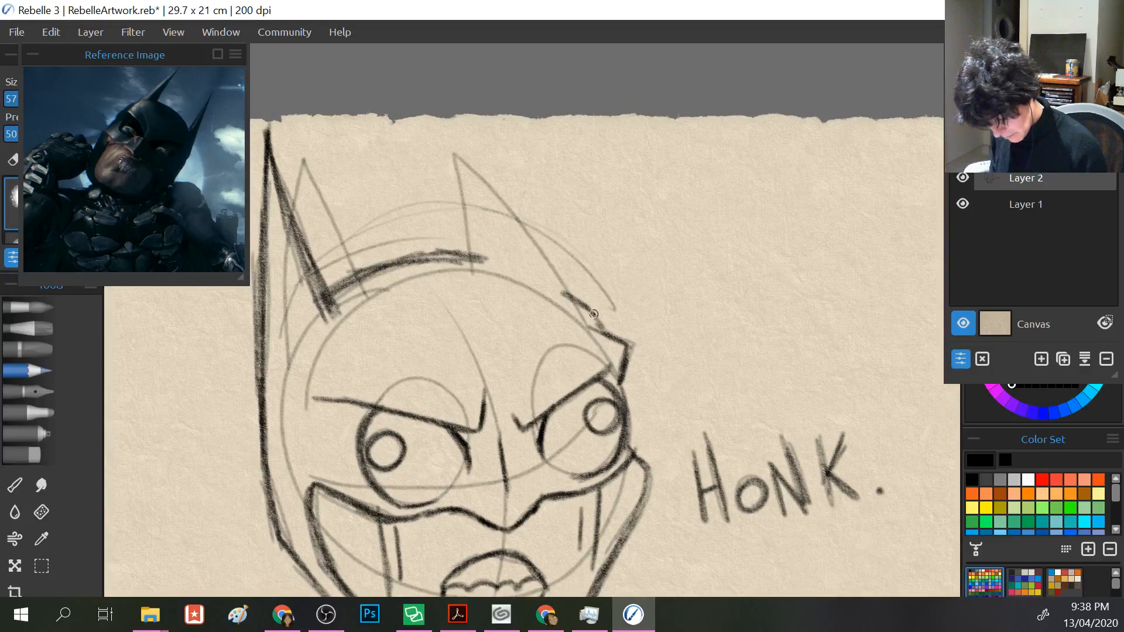
{"action": "left_click_drag", "start_coordinate": [557, 275], "coordinate": [578, 297]}
{"action": "mouse_move", "coordinate": [542, 233]}
{"action": "left_mouse_down"}
{"action": "mouse_move", "coordinate": [593, 317]}
{"action": "mouse_move", "coordinate": [531, 215]}
{"action": "mouse_move", "coordinate": [594, 321]}
{"action": "left_mouse_up"}
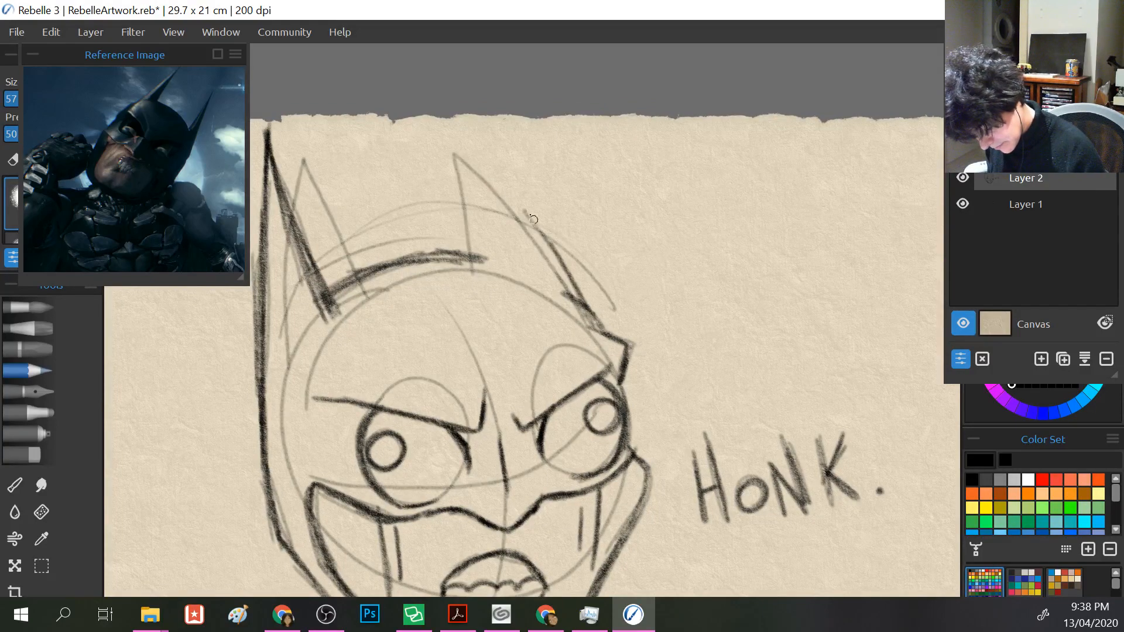
{"action": "mouse_move", "coordinate": [561, 265]}
{"action": "left_mouse_down"}
{"action": "mouse_move", "coordinate": [445, 115]}
{"action": "mouse_move", "coordinate": [474, 135]}
{"action": "mouse_move", "coordinate": [471, 119]}
{"action": "mouse_move", "coordinate": [584, 300]}
{"action": "left_mouse_up"}
{"action": "left_click_drag", "start_coordinate": [548, 234], "coordinate": [462, 118]}
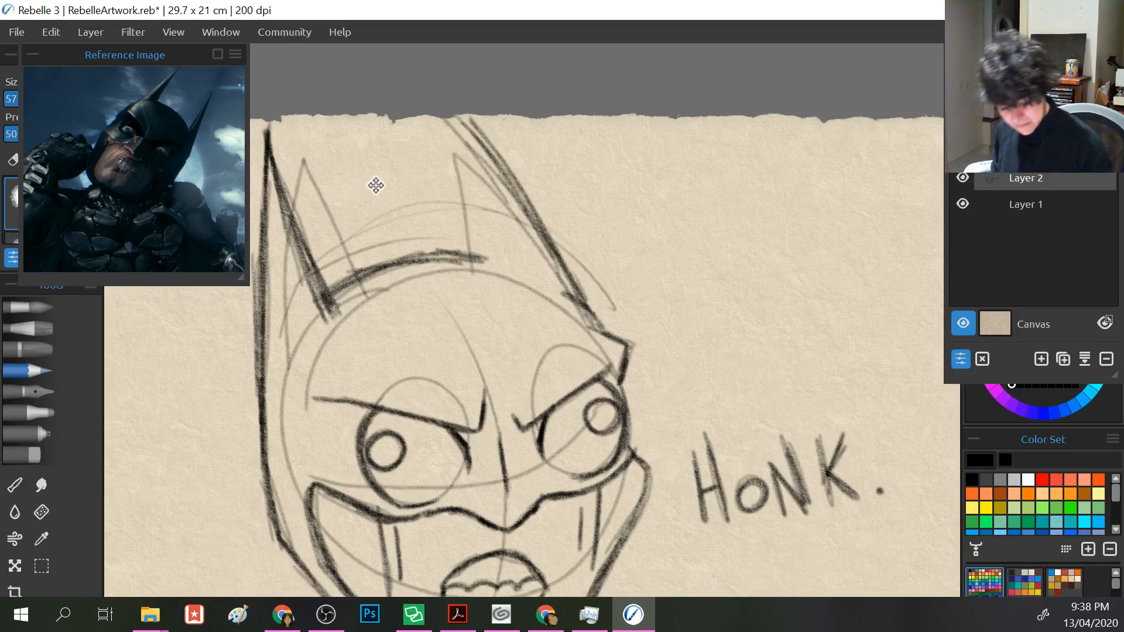
- Draw the right ear's inner edge from its tip down to the crown, and extend the crown line slightly past the ear's base
{"action": "left_click_drag", "start_coordinate": [377, 183], "coordinate": [421, 258]}
{"action": "left_click_drag", "start_coordinate": [508, 194], "coordinate": [529, 339]}
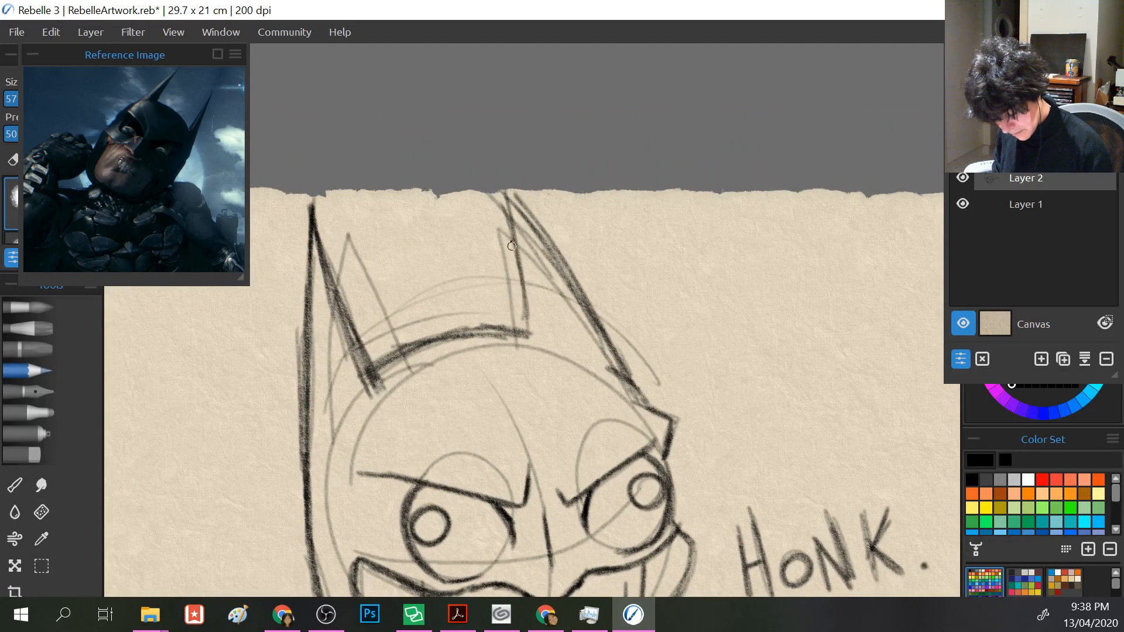
{"action": "mouse_move", "coordinate": [508, 234]}
{"action": "left_mouse_down"}
{"action": "mouse_move", "coordinate": [533, 357]}
{"action": "mouse_move", "coordinate": [515, 197]}
{"action": "left_mouse_up"}
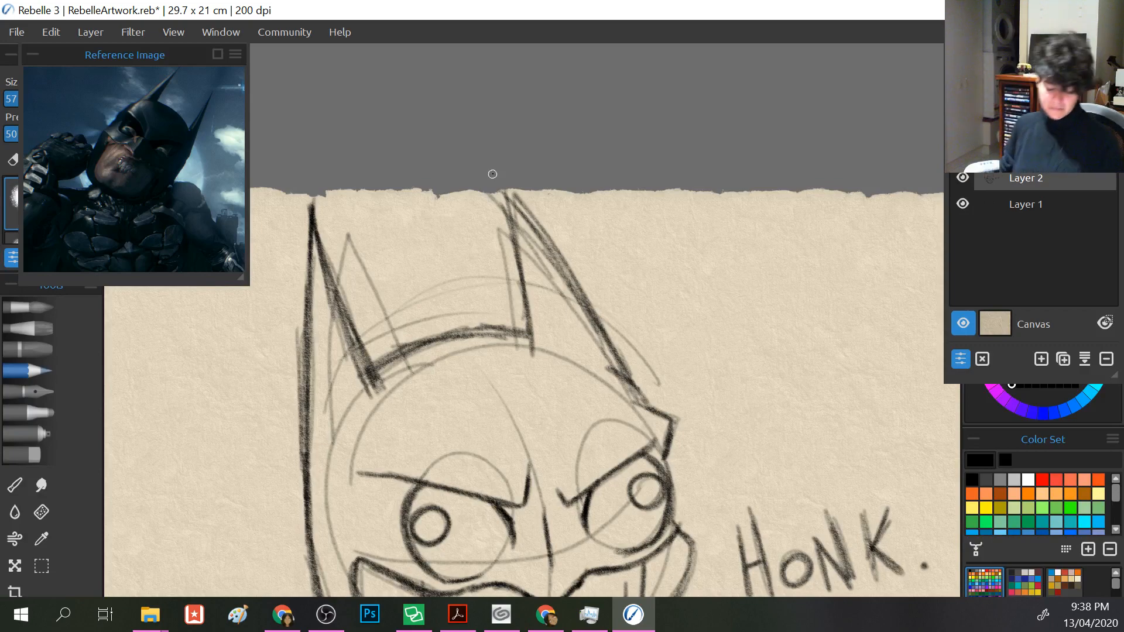
{"action": "left_click_drag", "start_coordinate": [515, 333], "coordinate": [571, 357]}
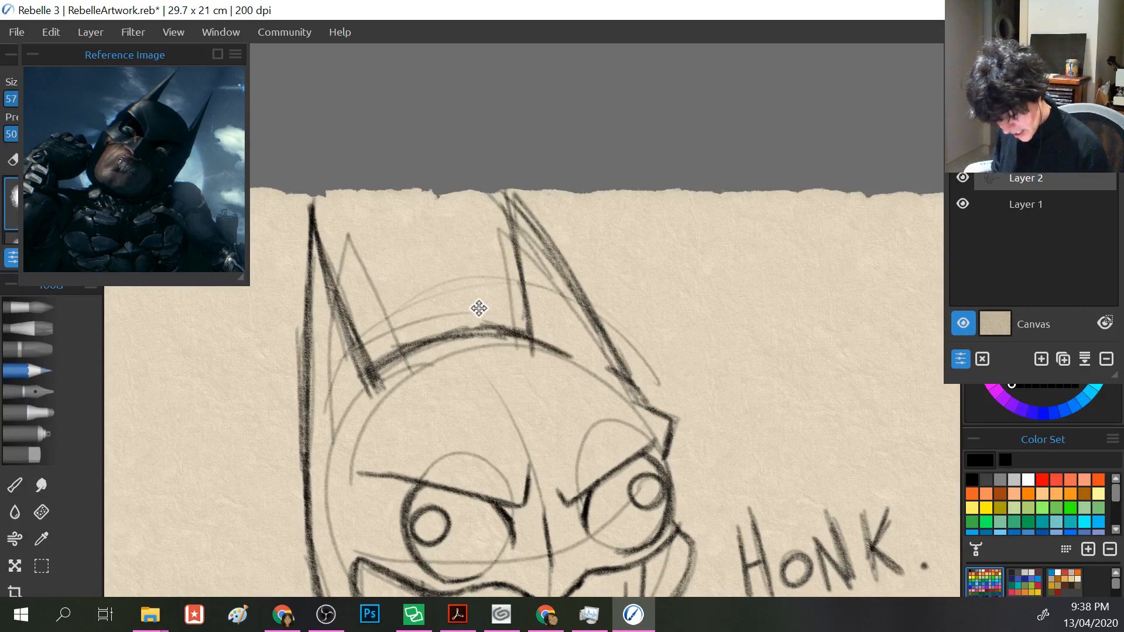
- Darken the right ear's outer edge up to its tip, and erase the overshoot below the base of its inner edge
{"action": "left_click_drag", "start_coordinate": [386, 319], "coordinate": [391, 225]}
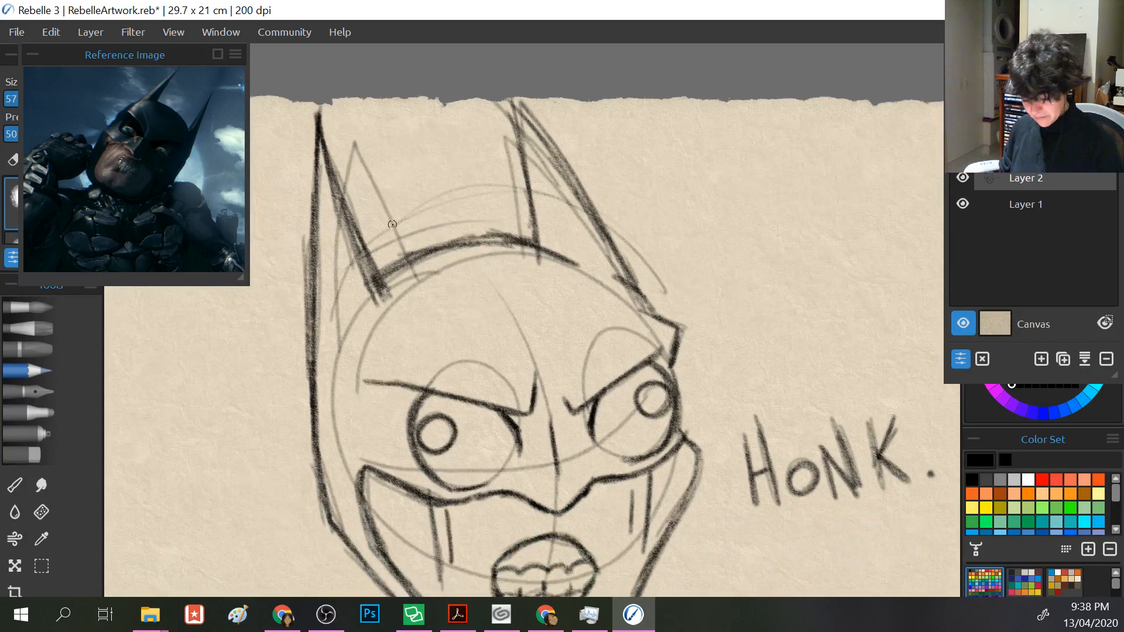
{"action": "key", "text": "ctrl+minus"}
{"action": "key", "text": "ctrl+minus"}
{"action": "key", "text": "ctrl+minus"}
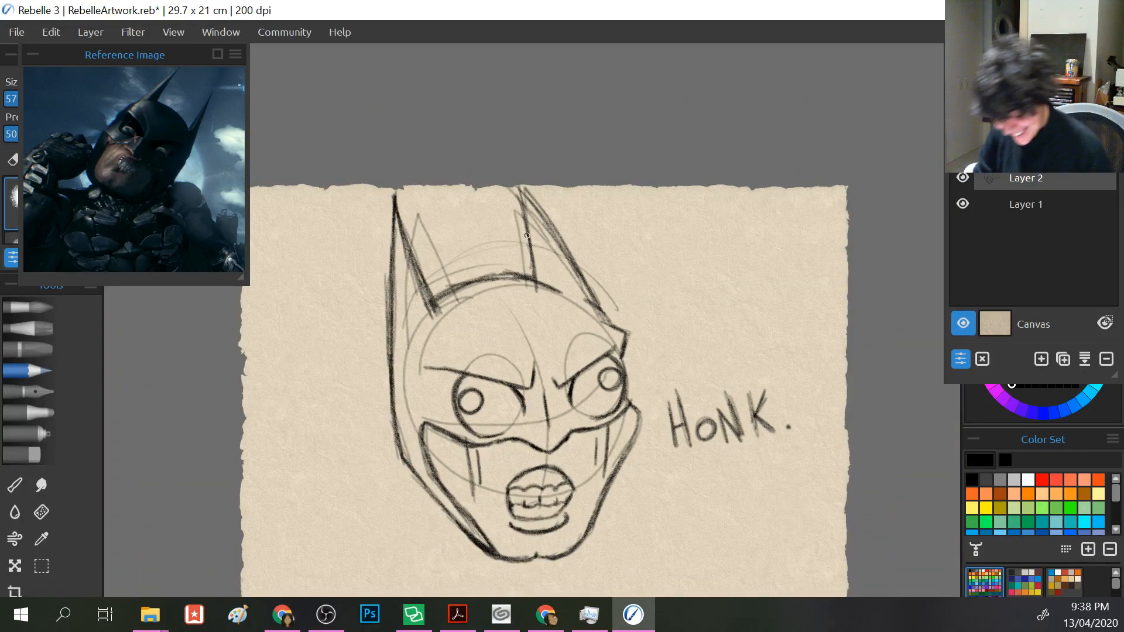
{"action": "mouse_move", "coordinate": [532, 274]}
{"action": "left_mouse_down"}
{"action": "mouse_move", "coordinate": [517, 179]}
{"action": "mouse_move", "coordinate": [606, 322]}
{"action": "left_mouse_up"}
{"action": "left_click_drag", "start_coordinate": [572, 258], "coordinate": [519, 185]}
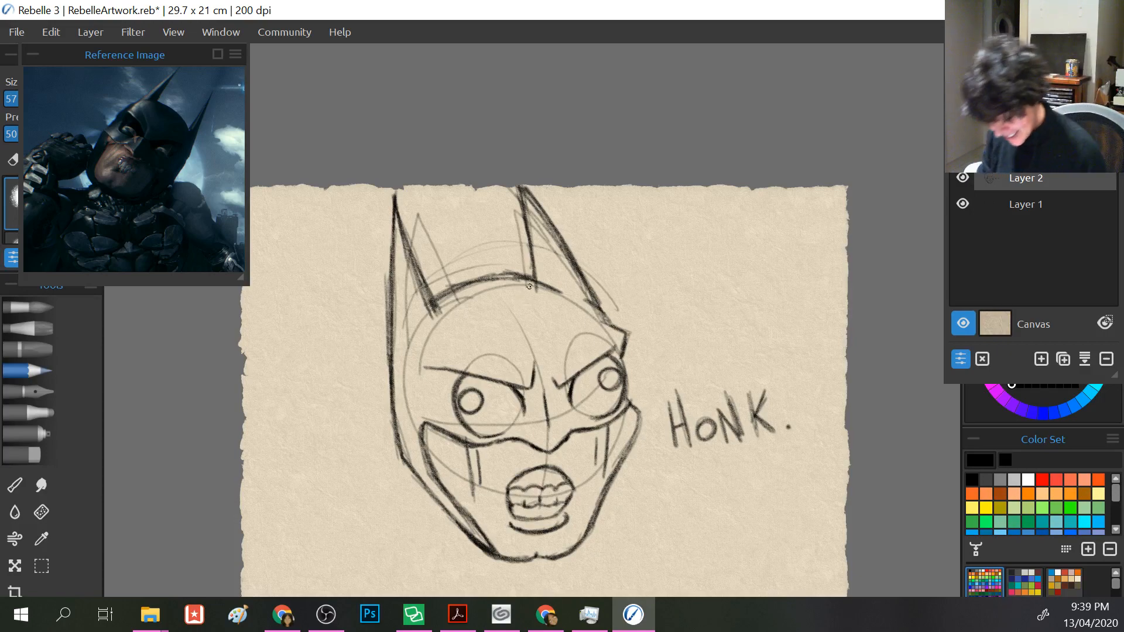
{"action": "key", "text": "e"}
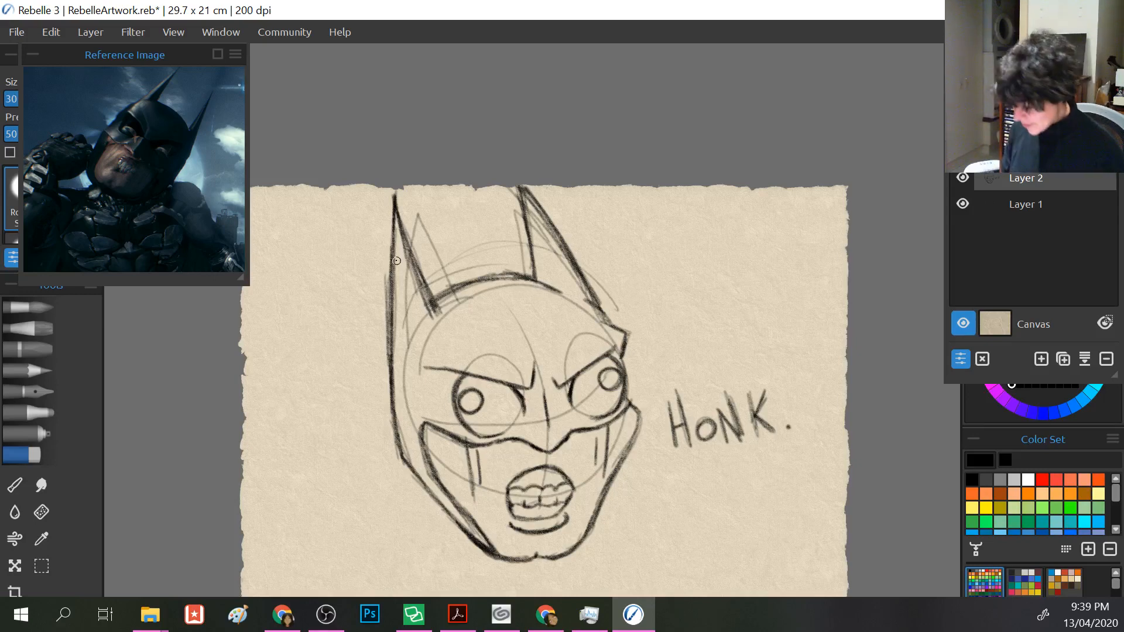
- Shade both pupils dark with the pencil, leaving a small highlight in each
{"action": "left_click", "coordinate": [27, 371]}
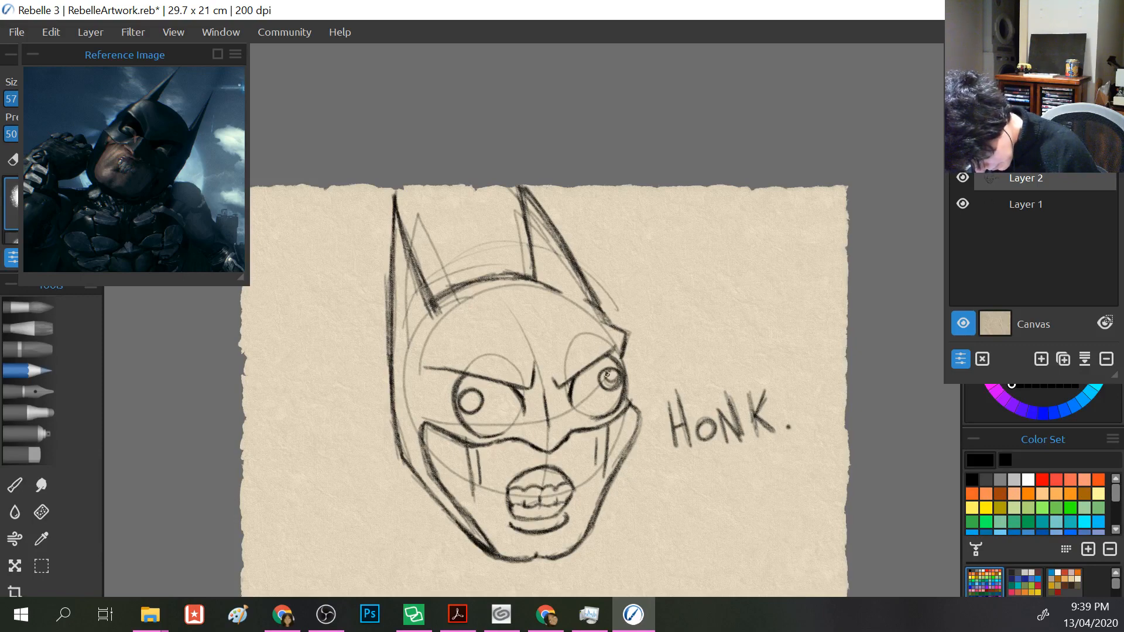
{"action": "left_click_drag", "start_coordinate": [603, 378], "coordinate": [604, 372]}
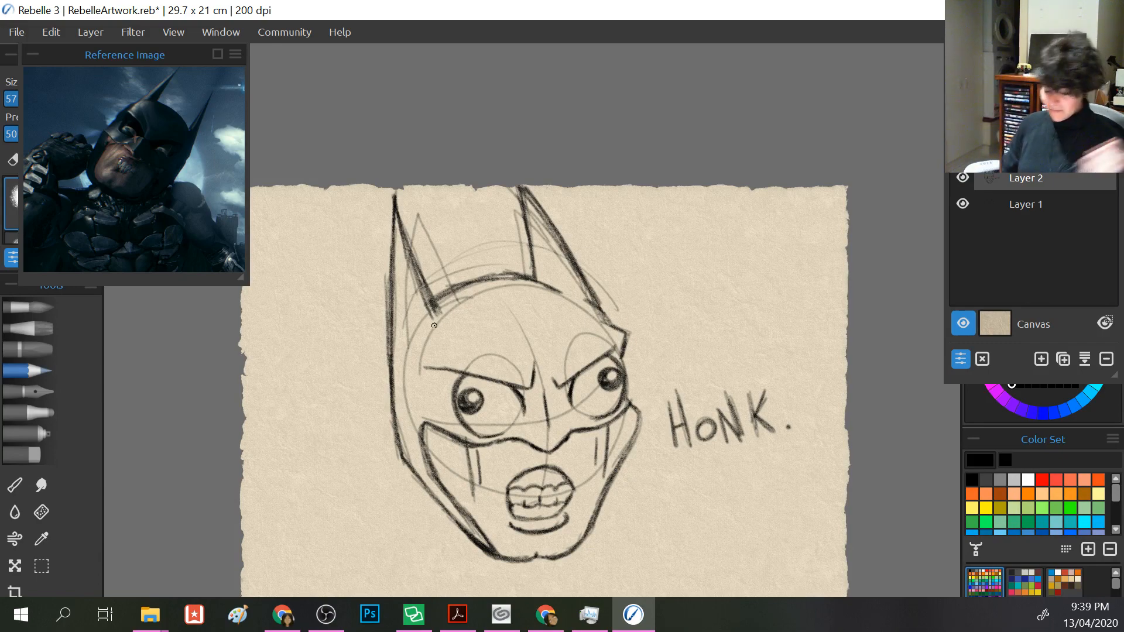
- Hide the construction sketch on Layer 1, and complete the right eye's lower outline and a vertical frown crease between the brows on Layer 2
{"action": "left_click", "coordinate": [963, 204]}
{"action": "left_click", "coordinate": [963, 203]}
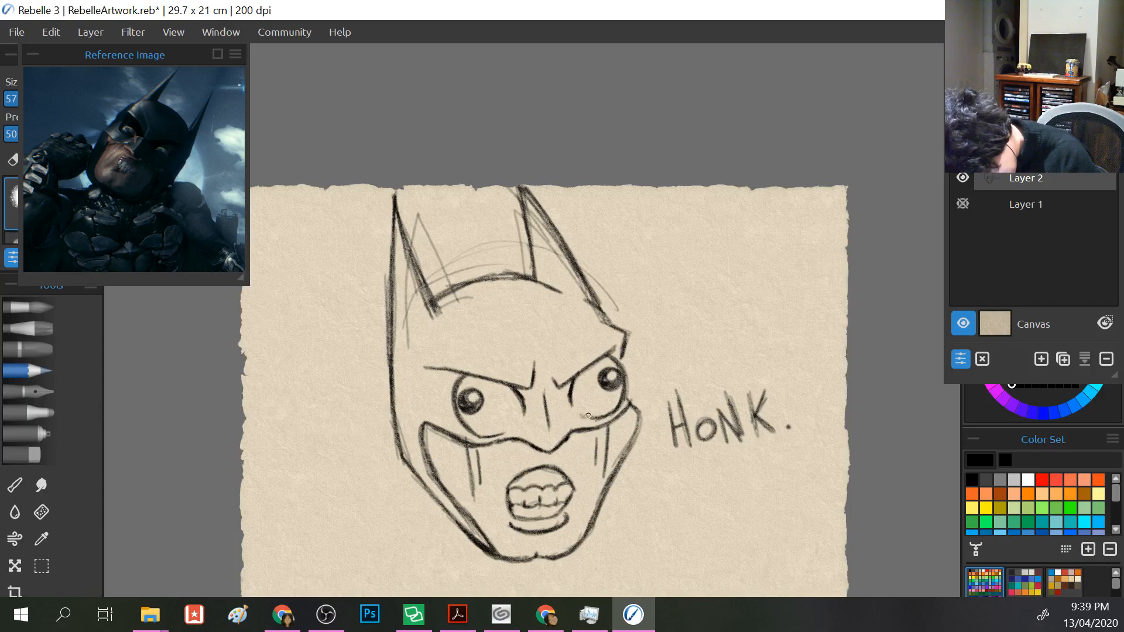
{"action": "left_click_drag", "start_coordinate": [581, 414], "coordinate": [603, 418]}
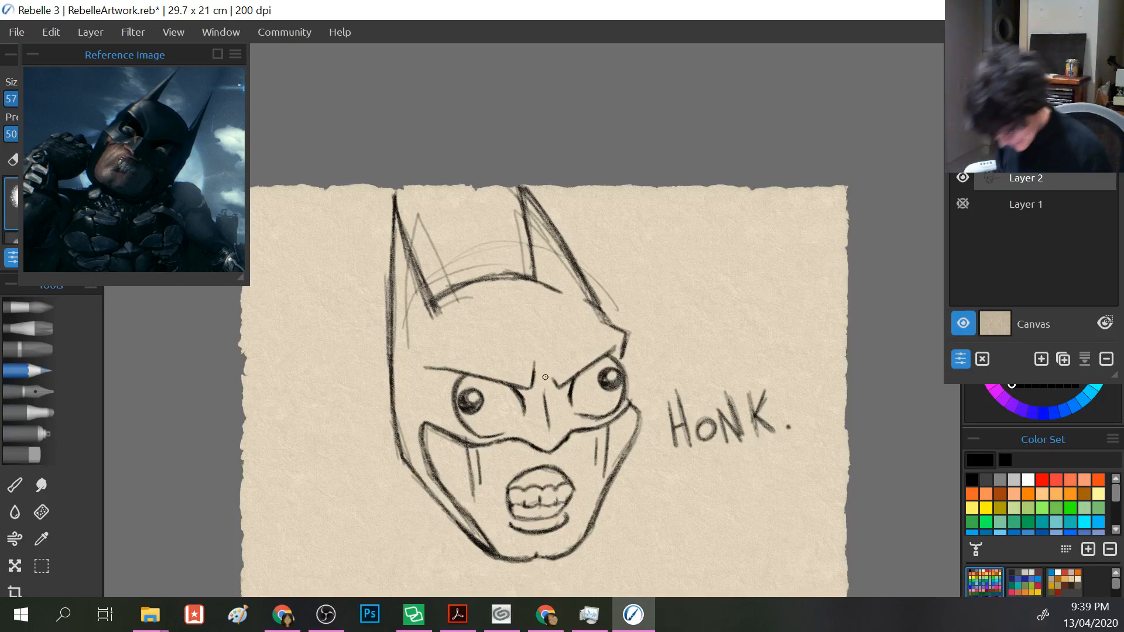
{"action": "left_click_drag", "start_coordinate": [539, 345], "coordinate": [545, 371]}
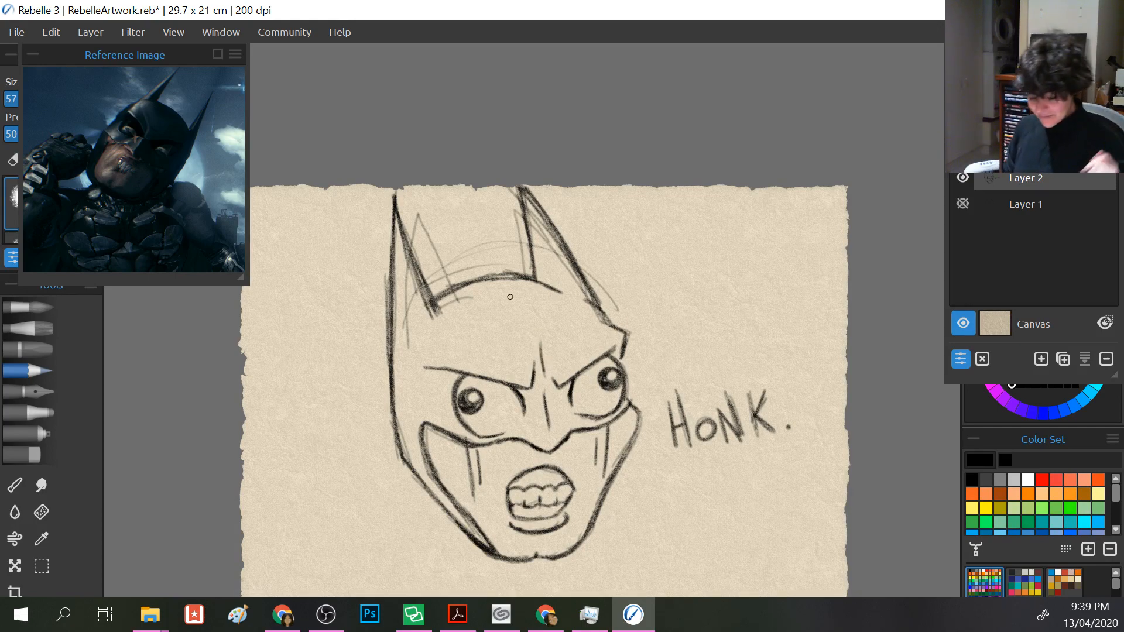
- Erase the leftover faint construction lines inside and around both ears and above the crown on Layer 2
{"action": "left_click", "coordinate": [25, 455]}
{"action": "mouse_move", "coordinate": [417, 234]}
{"action": "left_mouse_down"}
{"action": "mouse_move", "coordinate": [443, 264]}
{"action": "mouse_move", "coordinate": [445, 284]}
{"action": "mouse_move", "coordinate": [426, 265]}
{"action": "mouse_move", "coordinate": [429, 278]}
{"action": "mouse_move", "coordinate": [442, 260]}
{"action": "mouse_move", "coordinate": [439, 287]}
{"action": "mouse_move", "coordinate": [455, 276]}
{"action": "mouse_move", "coordinate": [419, 255]}
{"action": "mouse_move", "coordinate": [406, 297]}
{"action": "mouse_move", "coordinate": [404, 268]}
{"action": "mouse_move", "coordinate": [419, 307]}
{"action": "mouse_move", "coordinate": [416, 328]}
{"action": "mouse_move", "coordinate": [401, 295]}
{"action": "mouse_move", "coordinate": [422, 339]}
{"action": "mouse_move", "coordinate": [415, 330]}
{"action": "mouse_move", "coordinate": [413, 351]}
{"action": "mouse_move", "coordinate": [404, 328]}
{"action": "mouse_move", "coordinate": [420, 350]}
{"action": "left_mouse_up"}
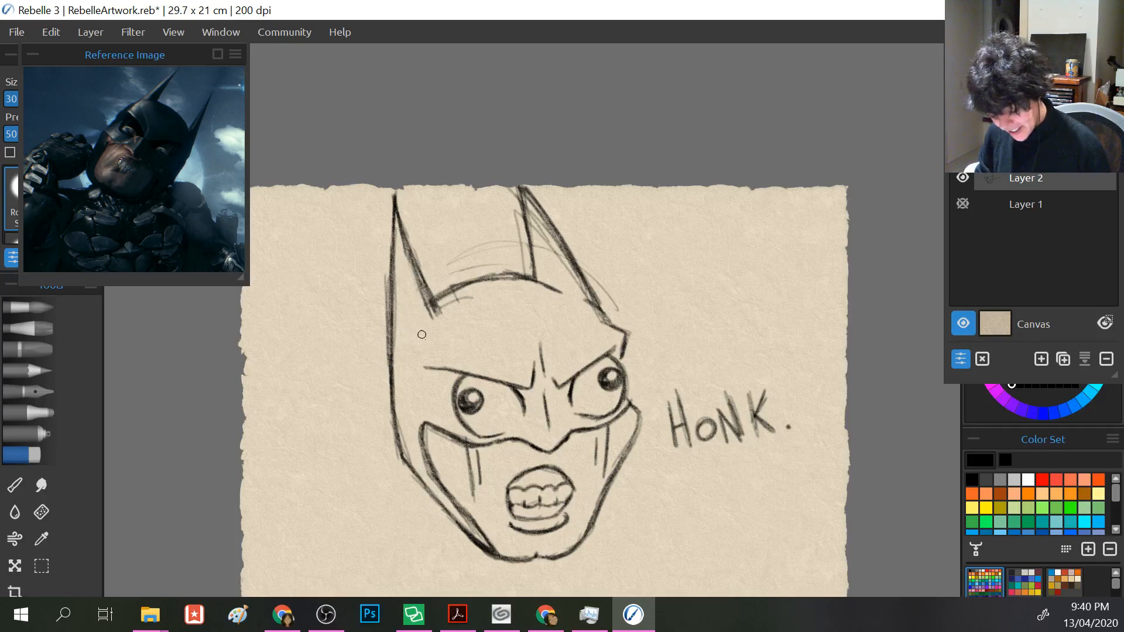
{"action": "mouse_move", "coordinate": [455, 251]}
{"action": "left_mouse_down"}
{"action": "mouse_move", "coordinate": [448, 310]}
{"action": "mouse_move", "coordinate": [494, 269]}
{"action": "mouse_move", "coordinate": [523, 267]}
{"action": "left_mouse_up"}
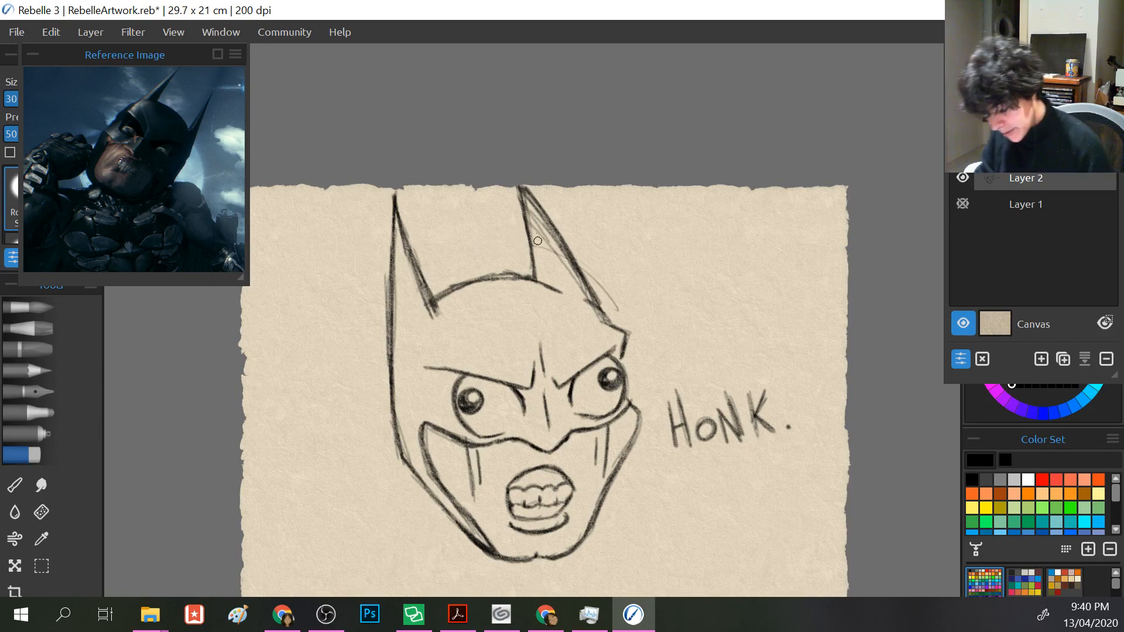
{"action": "mouse_move", "coordinate": [537, 240]}
{"action": "left_mouse_down"}
{"action": "mouse_move", "coordinate": [540, 263]}
{"action": "mouse_move", "coordinate": [529, 210]}
{"action": "mouse_move", "coordinate": [555, 261]}
{"action": "left_mouse_up"}
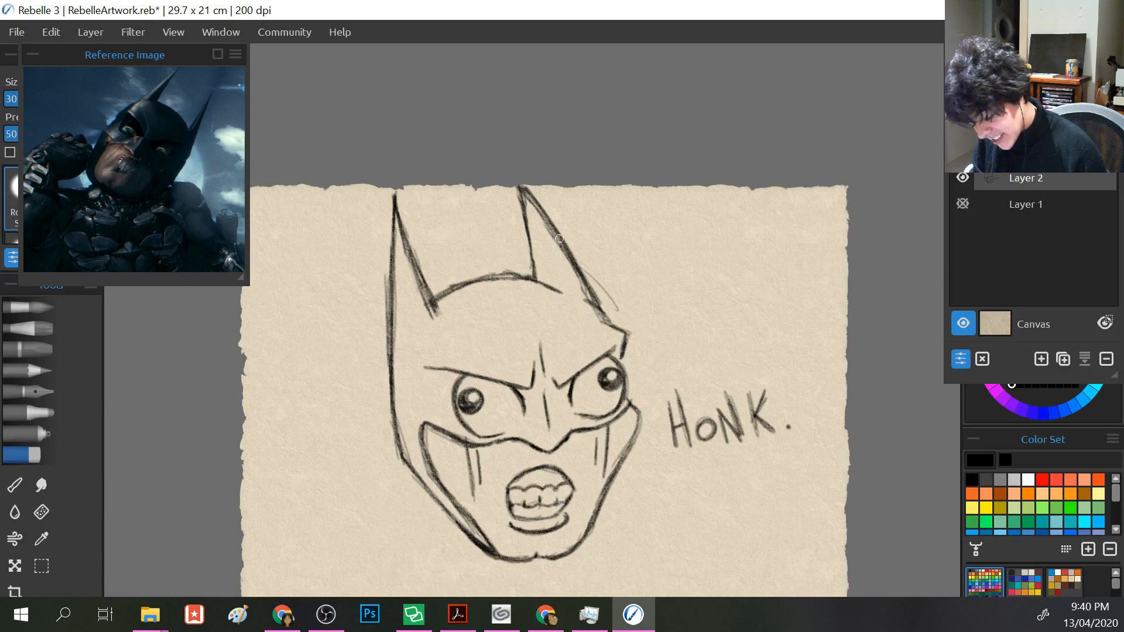
{"action": "left_click_drag", "start_coordinate": [603, 290], "coordinate": [602, 284]}
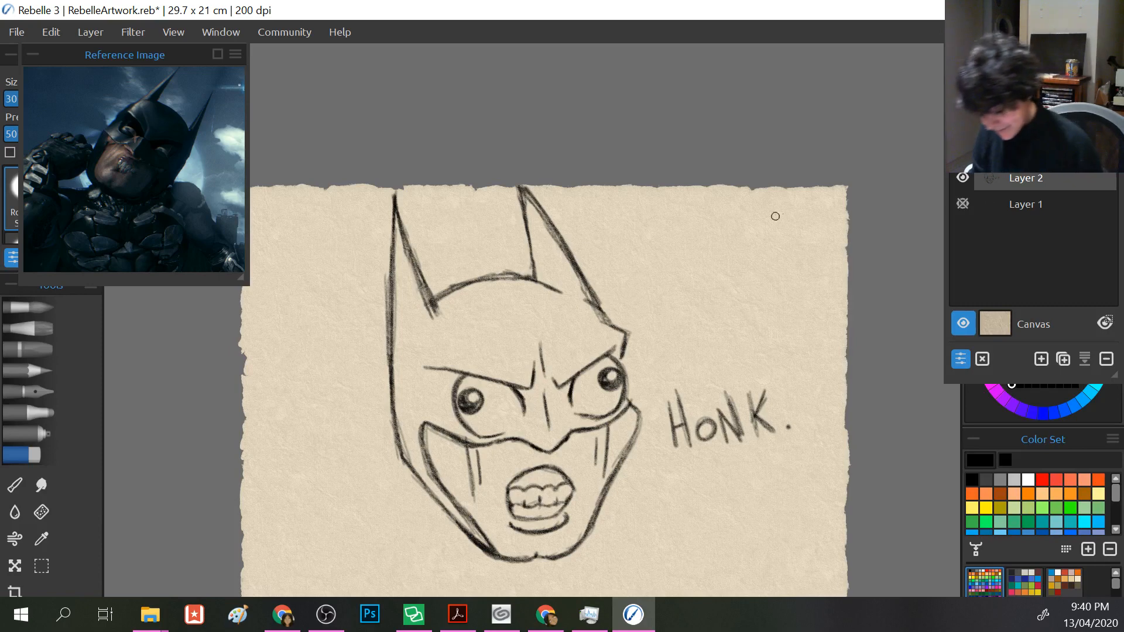
- Add a layer above the line art and paint the left ear and left side of the cowl with near-black watercolor using the Liner brush
{"action": "left_click", "coordinate": [36, 363]}
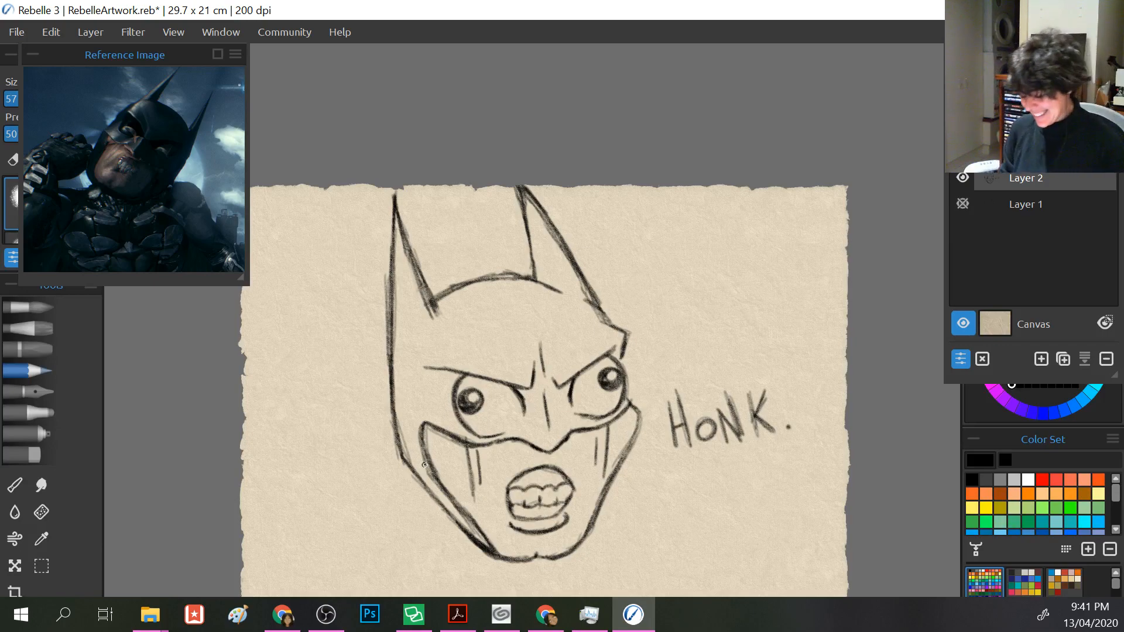
{"action": "left_click", "coordinate": [1040, 359]}
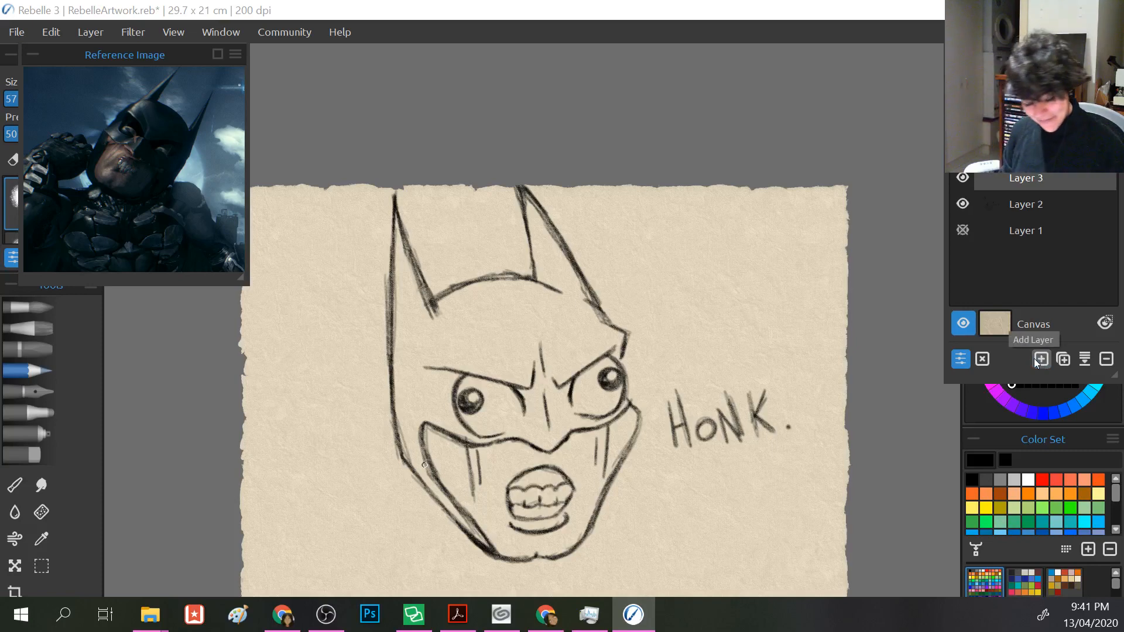
{"action": "left_click", "coordinate": [21, 310]}
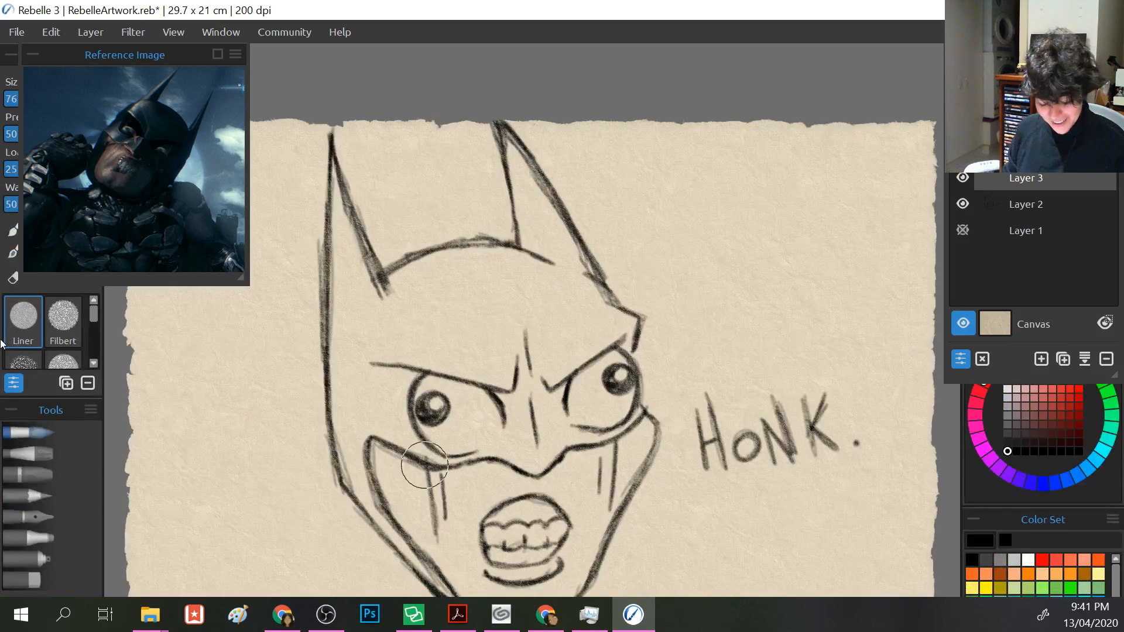
{"action": "left_click", "coordinate": [1016, 443]}
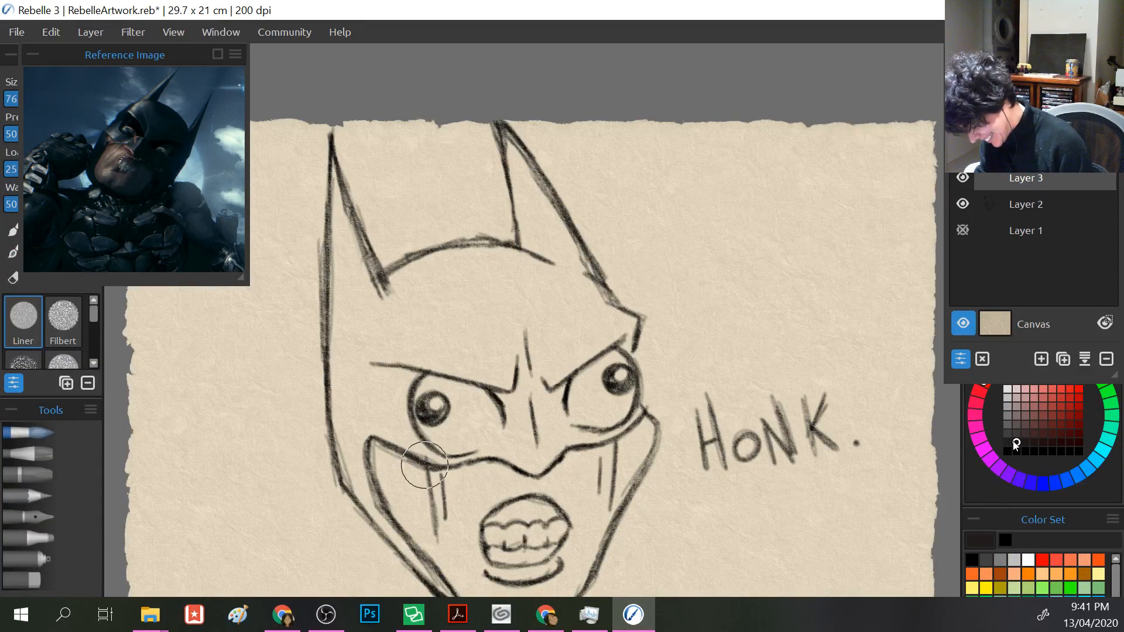
{"action": "mouse_move", "coordinate": [356, 271]}
{"action": "left_mouse_down"}
{"action": "mouse_move", "coordinate": [348, 216]}
{"action": "mouse_move", "coordinate": [374, 304]}
{"action": "mouse_move", "coordinate": [332, 154]}
{"action": "mouse_move", "coordinate": [344, 345]}
{"action": "mouse_move", "coordinate": [341, 233]}
{"action": "mouse_move", "coordinate": [349, 332]}
{"action": "mouse_move", "coordinate": [337, 290]}
{"action": "mouse_move", "coordinate": [342, 393]}
{"action": "mouse_move", "coordinate": [333, 201]}
{"action": "mouse_move", "coordinate": [334, 336]}
{"action": "mouse_move", "coordinate": [361, 488]}
{"action": "mouse_move", "coordinate": [369, 463]}
{"action": "left_mouse_up"}
{"action": "left_click_drag", "start_coordinate": [391, 404], "coordinate": [372, 324]}
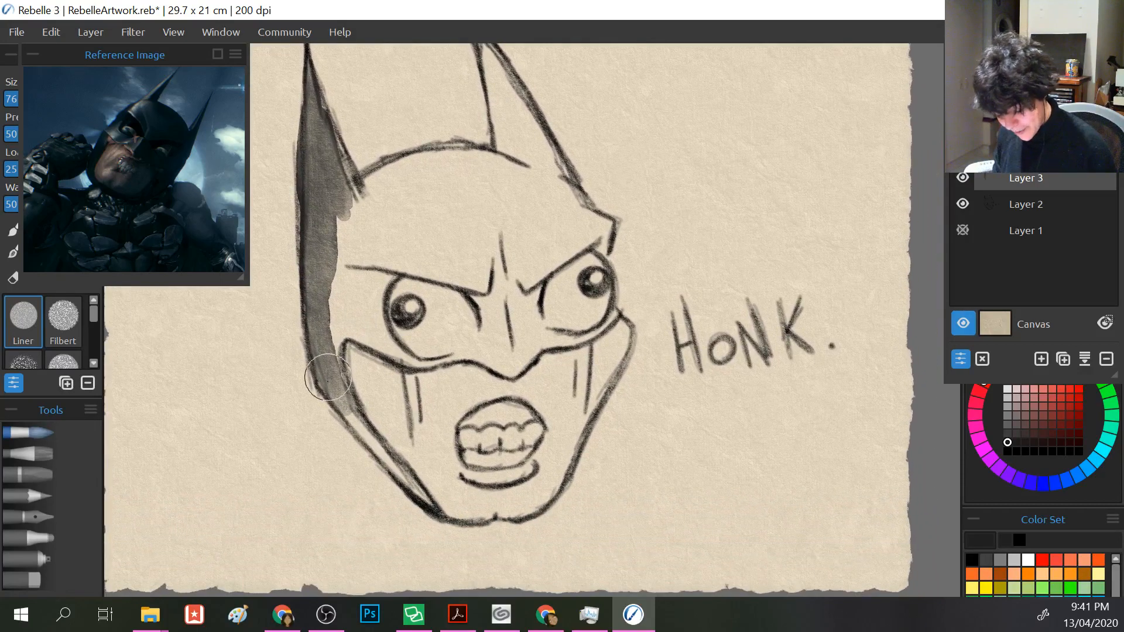
- Paint the rest of the cowl dark, including the forehead, right ear, temple and nose, keep the eyes clear and erase the spill around the nose
{"action": "mouse_move", "coordinate": [309, 358]}
{"action": "left_mouse_down"}
{"action": "mouse_move", "coordinate": [339, 405]}
{"action": "mouse_move", "coordinate": [327, 380]}
{"action": "mouse_move", "coordinate": [431, 506]}
{"action": "mouse_move", "coordinate": [351, 404]}
{"action": "mouse_move", "coordinate": [373, 426]}
{"action": "mouse_move", "coordinate": [328, 331]}
{"action": "mouse_move", "coordinate": [337, 363]}
{"action": "mouse_move", "coordinate": [336, 185]}
{"action": "mouse_move", "coordinate": [358, 247]}
{"action": "mouse_move", "coordinate": [319, 121]}
{"action": "mouse_move", "coordinate": [371, 229]}
{"action": "mouse_move", "coordinate": [343, 212]}
{"action": "mouse_move", "coordinate": [340, 274]}
{"action": "mouse_move", "coordinate": [351, 292]}
{"action": "mouse_move", "coordinate": [330, 209]}
{"action": "mouse_move", "coordinate": [344, 336]}
{"action": "mouse_move", "coordinate": [341, 324]}
{"action": "mouse_move", "coordinate": [384, 353]}
{"action": "mouse_move", "coordinate": [343, 332]}
{"action": "mouse_move", "coordinate": [375, 318]}
{"action": "mouse_move", "coordinate": [380, 339]}
{"action": "mouse_move", "coordinate": [434, 364]}
{"action": "mouse_move", "coordinate": [473, 358]}
{"action": "mouse_move", "coordinate": [402, 360]}
{"action": "mouse_move", "coordinate": [432, 364]}
{"action": "mouse_move", "coordinate": [367, 330]}
{"action": "mouse_move", "coordinate": [393, 346]}
{"action": "mouse_move", "coordinate": [350, 288]}
{"action": "mouse_move", "coordinate": [373, 329]}
{"action": "mouse_move", "coordinate": [374, 246]}
{"action": "mouse_move", "coordinate": [355, 272]}
{"action": "mouse_move", "coordinate": [378, 202]}
{"action": "mouse_move", "coordinate": [351, 187]}
{"action": "mouse_move", "coordinate": [477, 158]}
{"action": "mouse_move", "coordinate": [494, 170]}
{"action": "mouse_move", "coordinate": [365, 191]}
{"action": "mouse_move", "coordinate": [356, 231]}
{"action": "mouse_move", "coordinate": [381, 188]}
{"action": "mouse_move", "coordinate": [376, 255]}
{"action": "mouse_move", "coordinate": [442, 256]}
{"action": "mouse_move", "coordinate": [381, 261]}
{"action": "mouse_move", "coordinate": [496, 290]}
{"action": "mouse_move", "coordinate": [463, 270]}
{"action": "mouse_move", "coordinate": [486, 263]}
{"action": "mouse_move", "coordinate": [469, 258]}
{"action": "mouse_move", "coordinate": [480, 286]}
{"action": "mouse_move", "coordinate": [467, 258]}
{"action": "mouse_move", "coordinate": [440, 254]}
{"action": "mouse_move", "coordinate": [403, 189]}
{"action": "mouse_move", "coordinate": [464, 250]}
{"action": "mouse_move", "coordinate": [514, 246]}
{"action": "mouse_move", "coordinate": [500, 211]}
{"action": "mouse_move", "coordinate": [462, 198]}
{"action": "left_mouse_up"}
{"action": "mouse_move", "coordinate": [525, 134]}
{"action": "left_mouse_down"}
{"action": "mouse_move", "coordinate": [521, 217]}
{"action": "mouse_move", "coordinate": [492, 158]}
{"action": "mouse_move", "coordinate": [506, 240]}
{"action": "mouse_move", "coordinate": [470, 98]}
{"action": "mouse_move", "coordinate": [562, 294]}
{"action": "mouse_move", "coordinate": [502, 196]}
{"action": "left_mouse_up"}
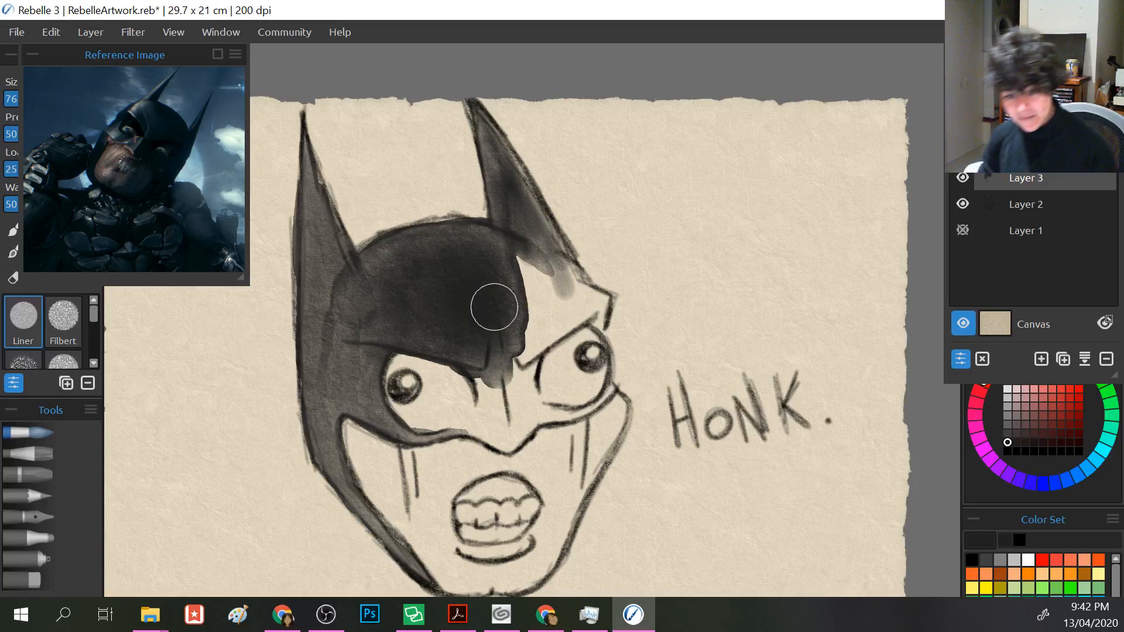
{"action": "key", "text": "space"}
{"action": "left_click_drag", "start_coordinate": [543, 284], "coordinate": [515, 213]}
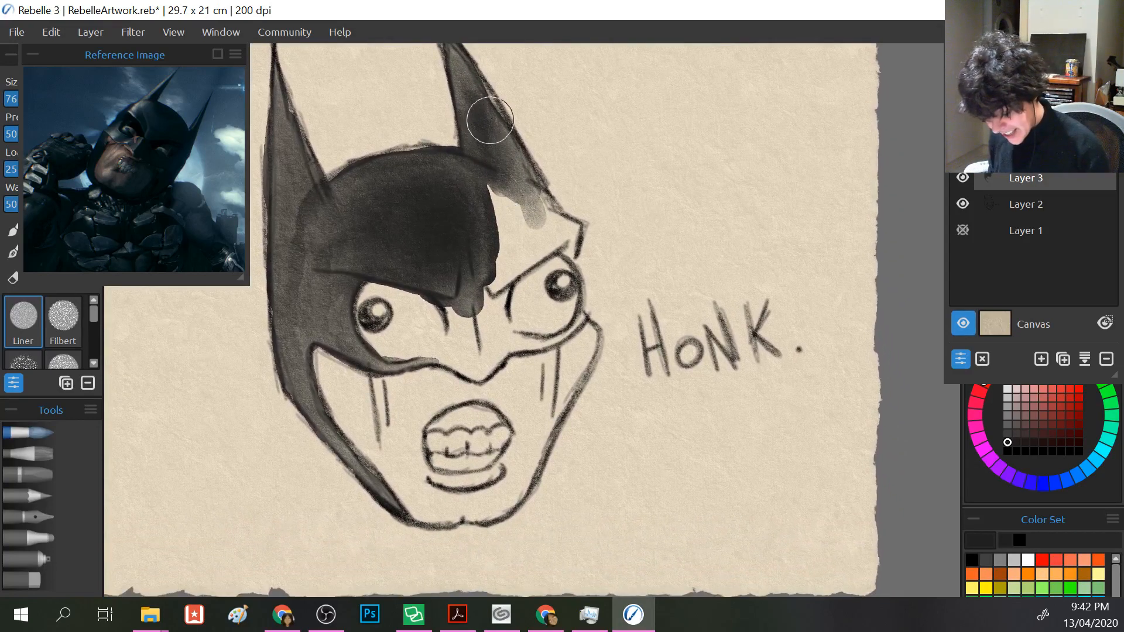
{"action": "mouse_move", "coordinate": [490, 172]}
{"action": "left_mouse_down"}
{"action": "mouse_move", "coordinate": [504, 253]}
{"action": "mouse_move", "coordinate": [498, 192]}
{"action": "mouse_move", "coordinate": [487, 267]}
{"action": "mouse_move", "coordinate": [498, 262]}
{"action": "mouse_move", "coordinate": [489, 171]}
{"action": "mouse_move", "coordinate": [494, 289]}
{"action": "mouse_move", "coordinate": [508, 254]}
{"action": "mouse_move", "coordinate": [496, 286]}
{"action": "mouse_move", "coordinate": [539, 243]}
{"action": "mouse_move", "coordinate": [525, 268]}
{"action": "mouse_move", "coordinate": [567, 250]}
{"action": "mouse_move", "coordinate": [555, 228]}
{"action": "mouse_move", "coordinate": [570, 224]}
{"action": "mouse_move", "coordinate": [530, 211]}
{"action": "mouse_move", "coordinate": [564, 227]}
{"action": "mouse_move", "coordinate": [515, 177]}
{"action": "mouse_move", "coordinate": [515, 263]}
{"action": "mouse_move", "coordinate": [505, 240]}
{"action": "left_mouse_up"}
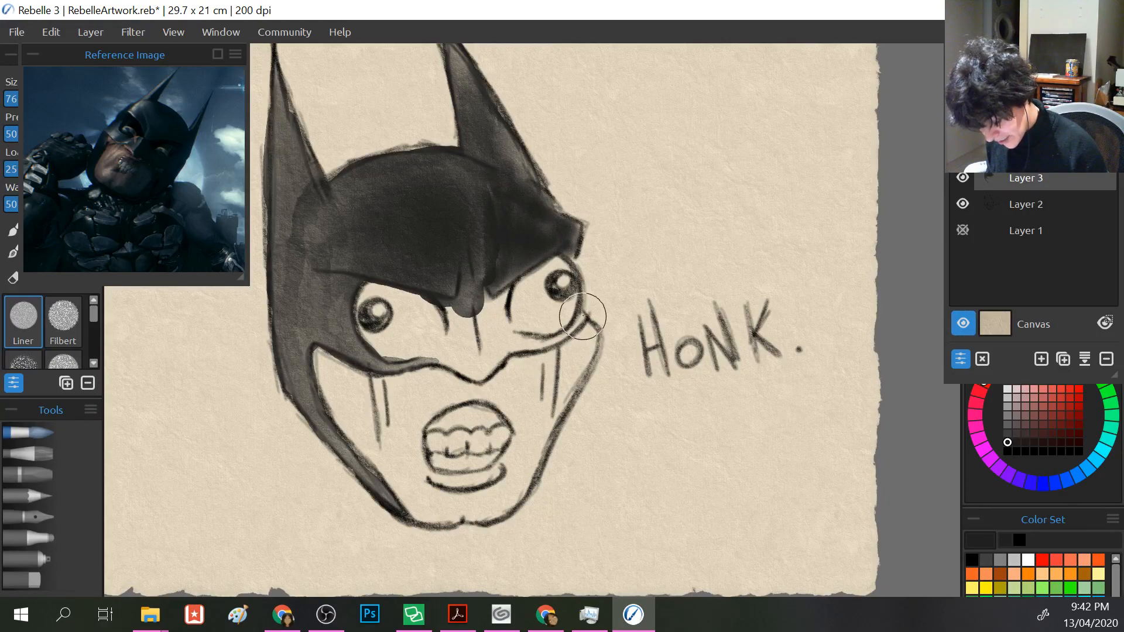
{"action": "mouse_move", "coordinate": [570, 333]}
{"action": "left_mouse_down"}
{"action": "mouse_move", "coordinate": [535, 346]}
{"action": "mouse_move", "coordinate": [559, 333]}
{"action": "mouse_move", "coordinate": [526, 344]}
{"action": "mouse_move", "coordinate": [571, 329]}
{"action": "mouse_move", "coordinate": [501, 340]}
{"action": "mouse_move", "coordinate": [530, 340]}
{"action": "mouse_move", "coordinate": [494, 323]}
{"action": "mouse_move", "coordinate": [498, 305]}
{"action": "mouse_move", "coordinate": [512, 332]}
{"action": "mouse_move", "coordinate": [509, 277]}
{"action": "mouse_move", "coordinate": [496, 325]}
{"action": "mouse_move", "coordinate": [478, 343]}
{"action": "mouse_move", "coordinate": [461, 336]}
{"action": "mouse_move", "coordinate": [485, 364]}
{"action": "mouse_move", "coordinate": [493, 355]}
{"action": "mouse_move", "coordinate": [489, 293]}
{"action": "mouse_move", "coordinate": [481, 366]}
{"action": "mouse_move", "coordinate": [517, 348]}
{"action": "mouse_move", "coordinate": [464, 364]}
{"action": "mouse_move", "coordinate": [433, 347]}
{"action": "mouse_move", "coordinate": [434, 359]}
{"action": "mouse_move", "coordinate": [465, 312]}
{"action": "mouse_move", "coordinate": [430, 359]}
{"action": "mouse_move", "coordinate": [459, 334]}
{"action": "mouse_move", "coordinate": [444, 353]}
{"action": "mouse_move", "coordinate": [462, 368]}
{"action": "mouse_move", "coordinate": [480, 359]}
{"action": "mouse_move", "coordinate": [457, 359]}
{"action": "mouse_move", "coordinate": [441, 301]}
{"action": "mouse_move", "coordinate": [476, 375]}
{"action": "mouse_move", "coordinate": [468, 300]}
{"action": "left_mouse_up"}
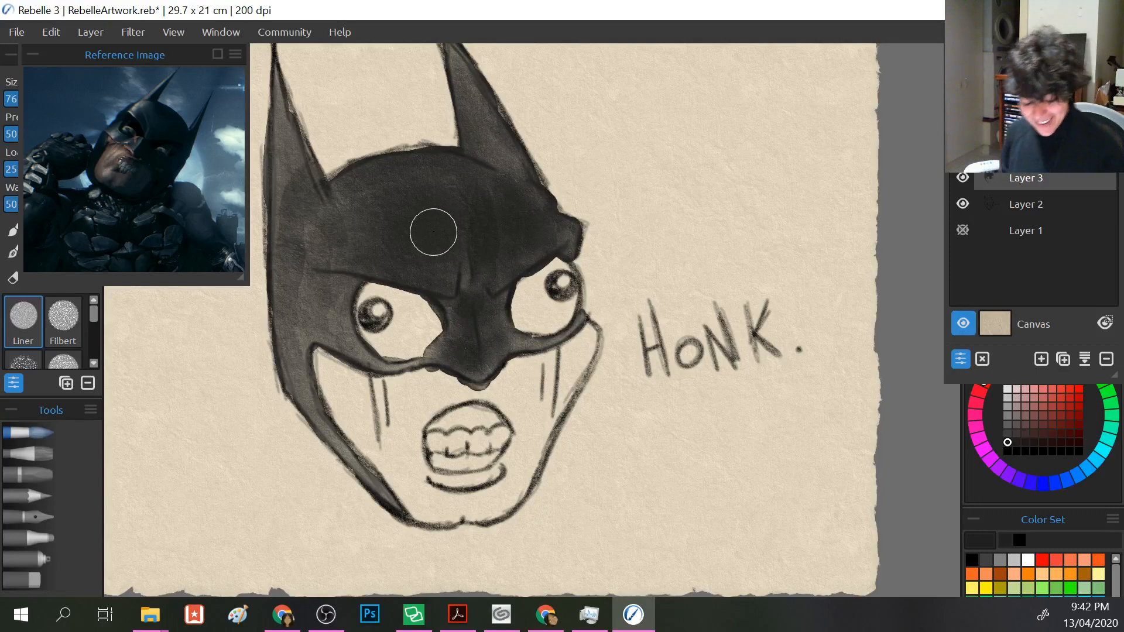
{"action": "key", "text": "e"}
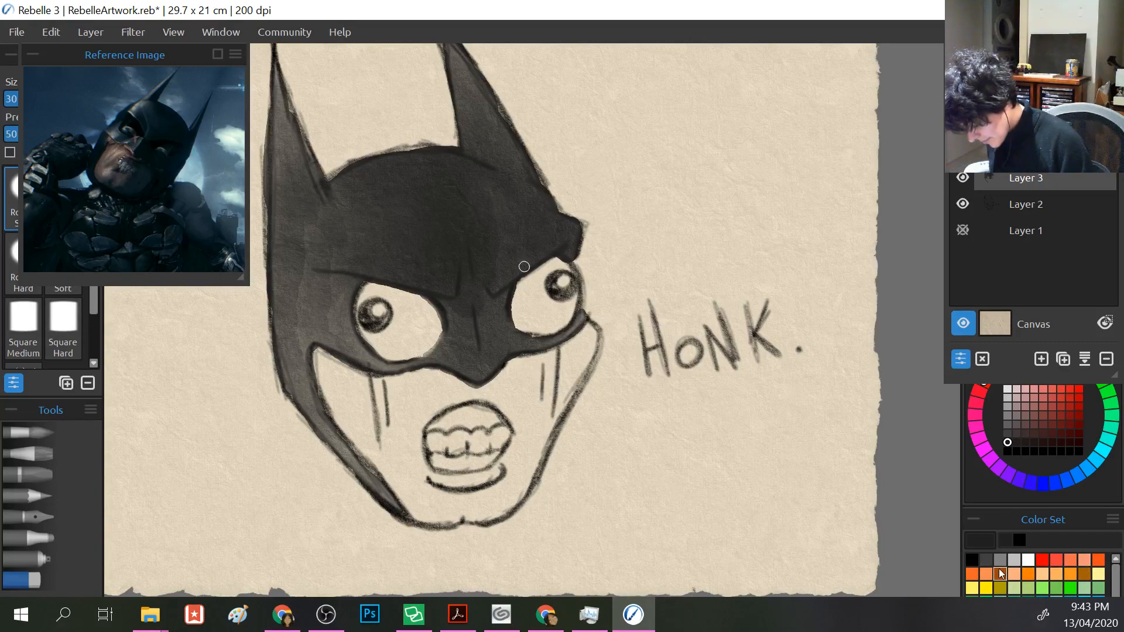
- Add a layer beneath the line art on Layer 2 and paint the exposed lower face in light orange watercolor, leaving the teeth unpainted
{"action": "left_click", "coordinate": [1015, 575]}
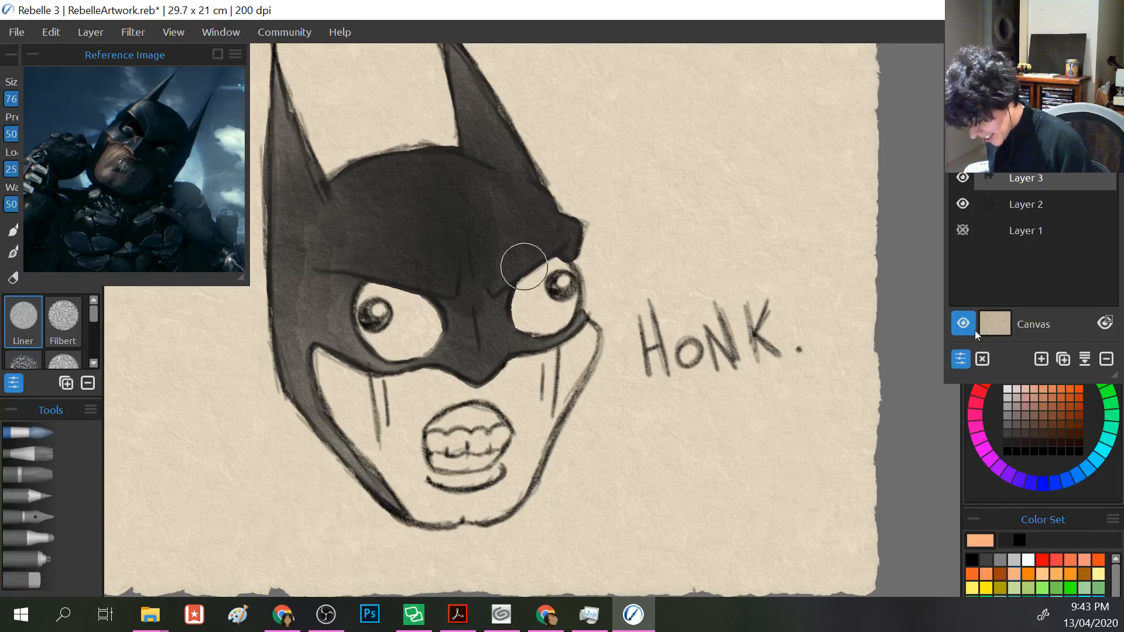
{"action": "left_click", "coordinate": [1041, 359]}
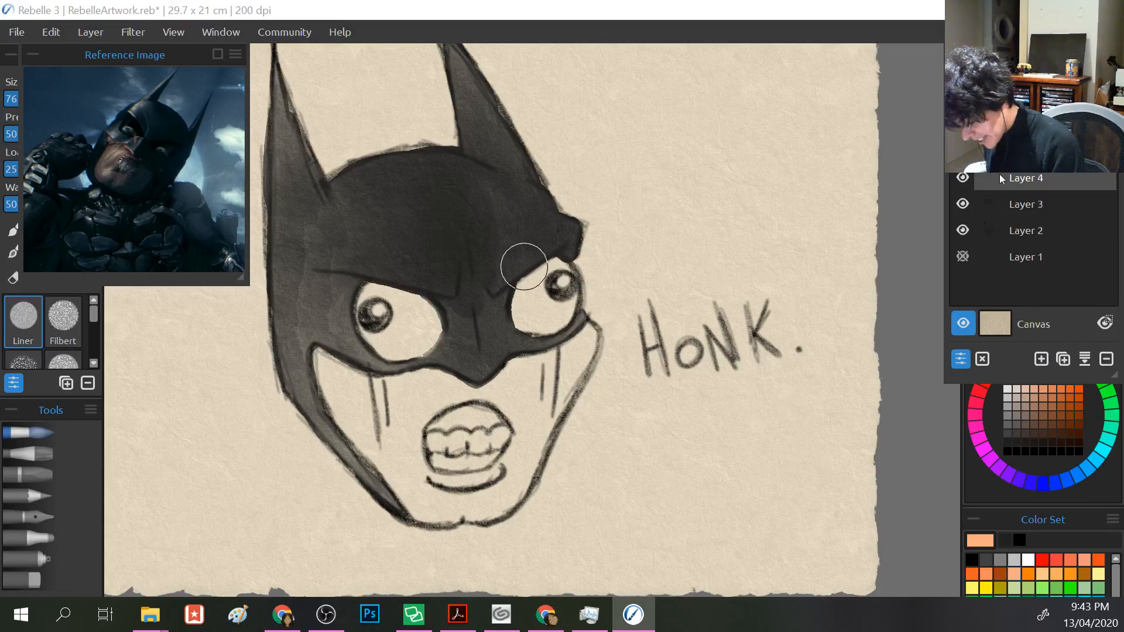
{"action": "left_click_drag", "start_coordinate": [1002, 176], "coordinate": [998, 231]}
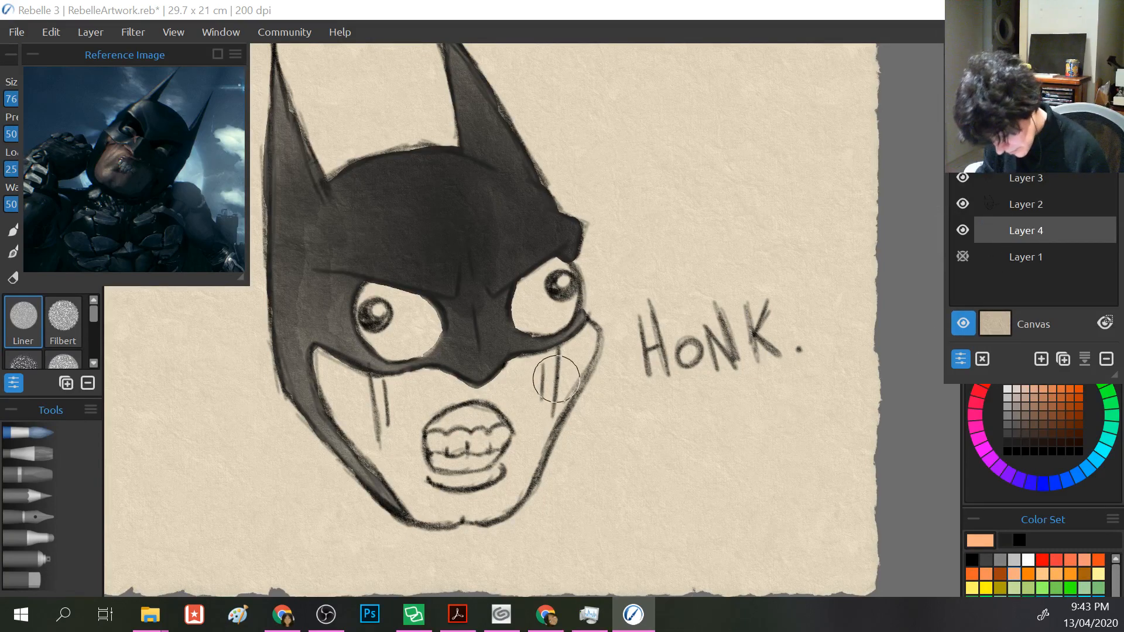
{"action": "mouse_move", "coordinate": [535, 424]}
{"action": "left_mouse_down"}
{"action": "mouse_move", "coordinate": [587, 332]}
{"action": "mouse_move", "coordinate": [545, 391]}
{"action": "mouse_move", "coordinate": [569, 350]}
{"action": "mouse_move", "coordinate": [500, 379]}
{"action": "mouse_move", "coordinate": [510, 410]}
{"action": "mouse_move", "coordinate": [539, 432]}
{"action": "mouse_move", "coordinate": [483, 497]}
{"action": "mouse_move", "coordinate": [502, 500]}
{"action": "mouse_move", "coordinate": [530, 456]}
{"action": "mouse_move", "coordinate": [468, 509]}
{"action": "mouse_move", "coordinate": [411, 501]}
{"action": "mouse_move", "coordinate": [430, 515]}
{"action": "mouse_move", "coordinate": [379, 464]}
{"action": "mouse_move", "coordinate": [317, 355]}
{"action": "mouse_move", "coordinate": [349, 380]}
{"action": "mouse_move", "coordinate": [440, 379]}
{"action": "mouse_move", "coordinate": [474, 394]}
{"action": "mouse_move", "coordinate": [384, 410]}
{"action": "mouse_move", "coordinate": [395, 433]}
{"action": "mouse_move", "coordinate": [357, 422]}
{"action": "mouse_move", "coordinate": [406, 416]}
{"action": "mouse_move", "coordinate": [398, 449]}
{"action": "mouse_move", "coordinate": [408, 485]}
{"action": "mouse_move", "coordinate": [451, 500]}
{"action": "left_mouse_up"}
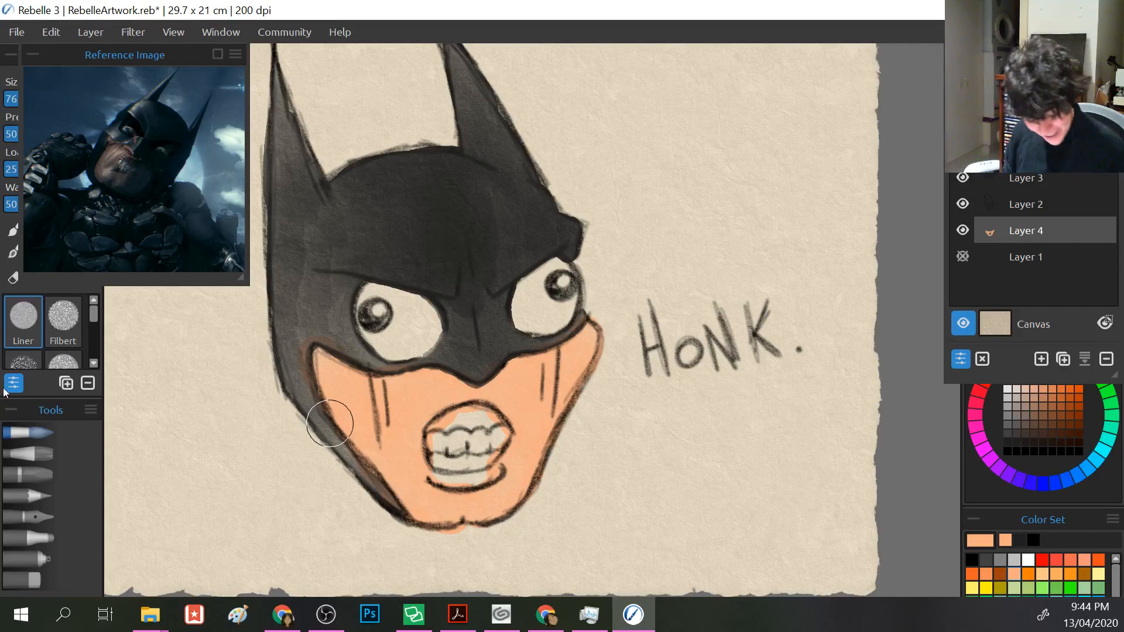
- Move the reference image window clear of the watercolor brush settings
{"action": "left_click_drag", "start_coordinate": [57, 57], "coordinate": [109, 56]}
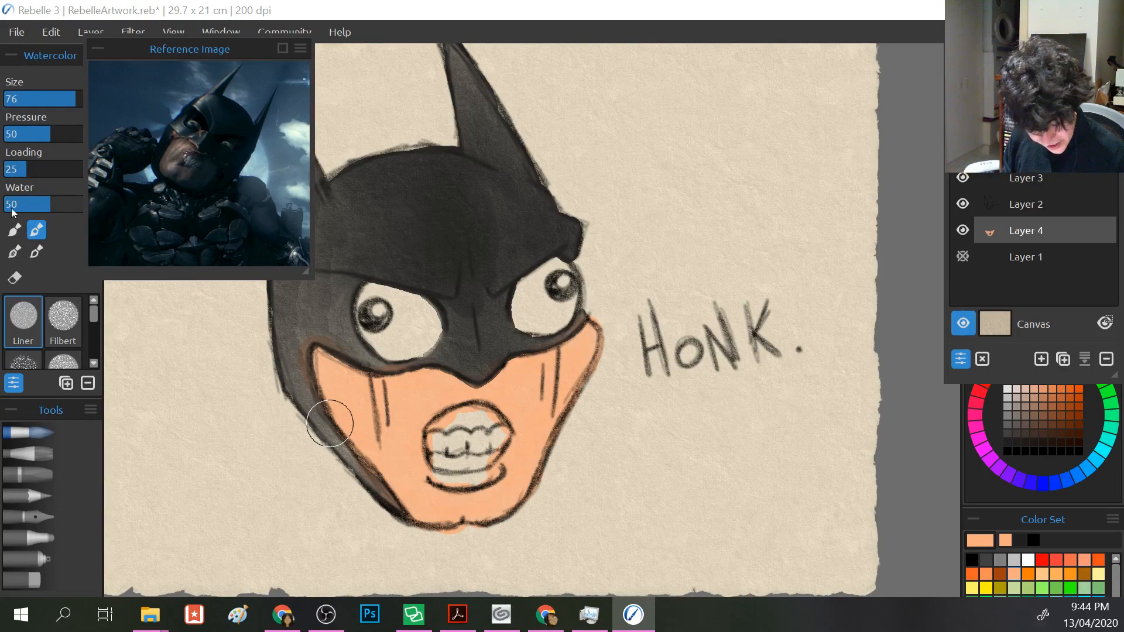
{"action": "left_click_drag", "start_coordinate": [121, 51], "coordinate": [152, 41]}
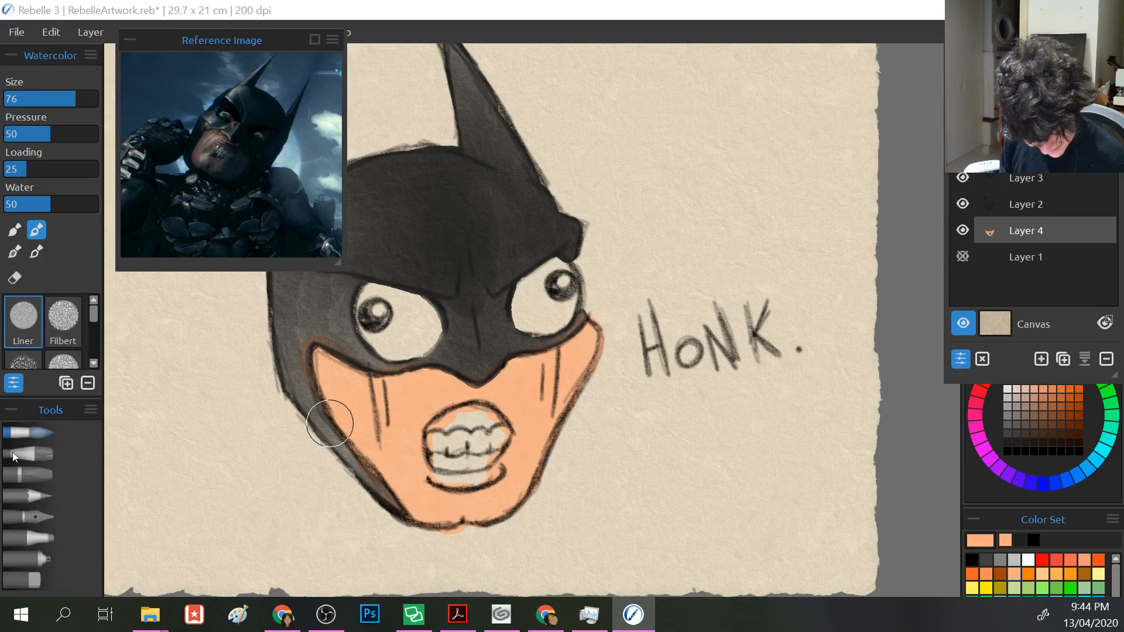
{"action": "left_click", "coordinate": [27, 536]}
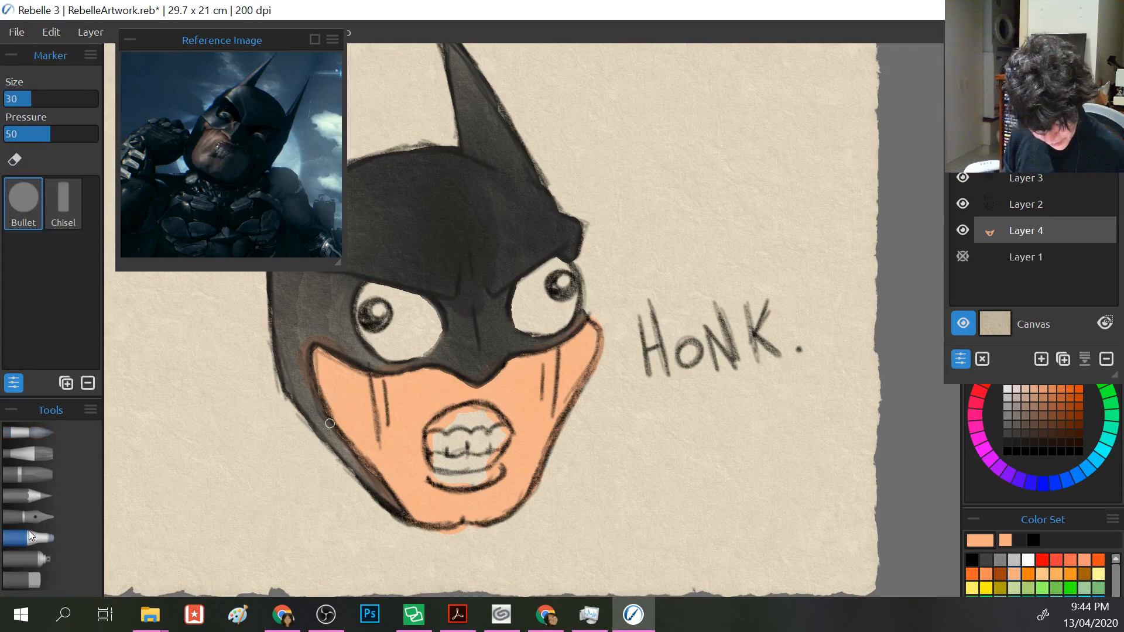
{"action": "left_click", "coordinate": [24, 436]}
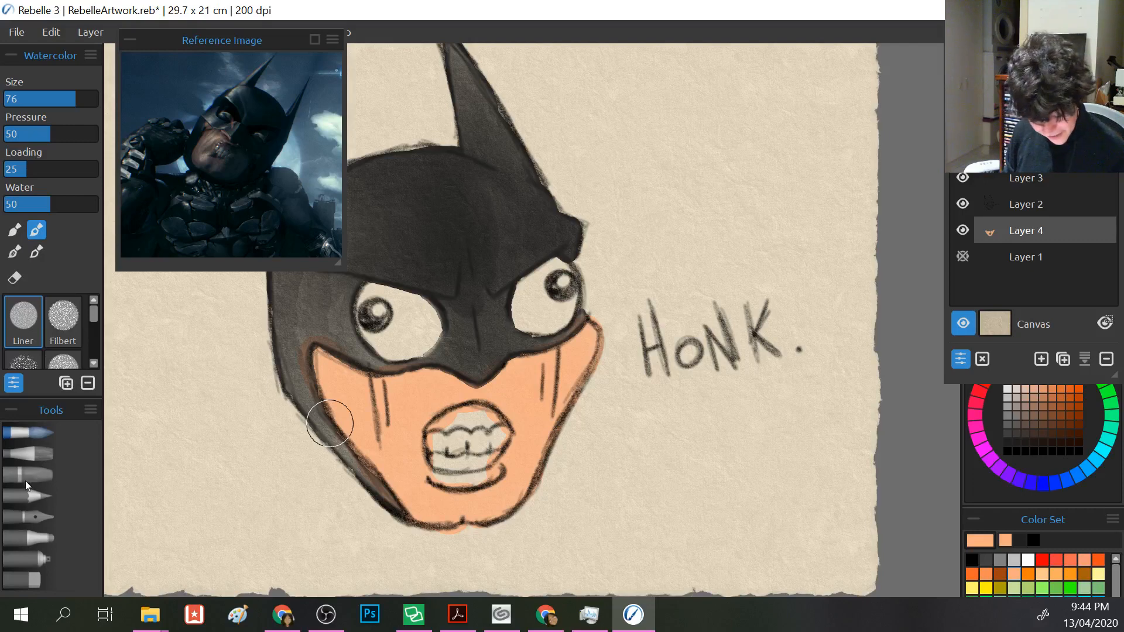
{"action": "mouse_move", "coordinate": [91, 318]}
{"action": "left_mouse_down"}
{"action": "mouse_move", "coordinate": [86, 358]}
{"action": "mouse_move", "coordinate": [87, 330]}
{"action": "left_mouse_up"}
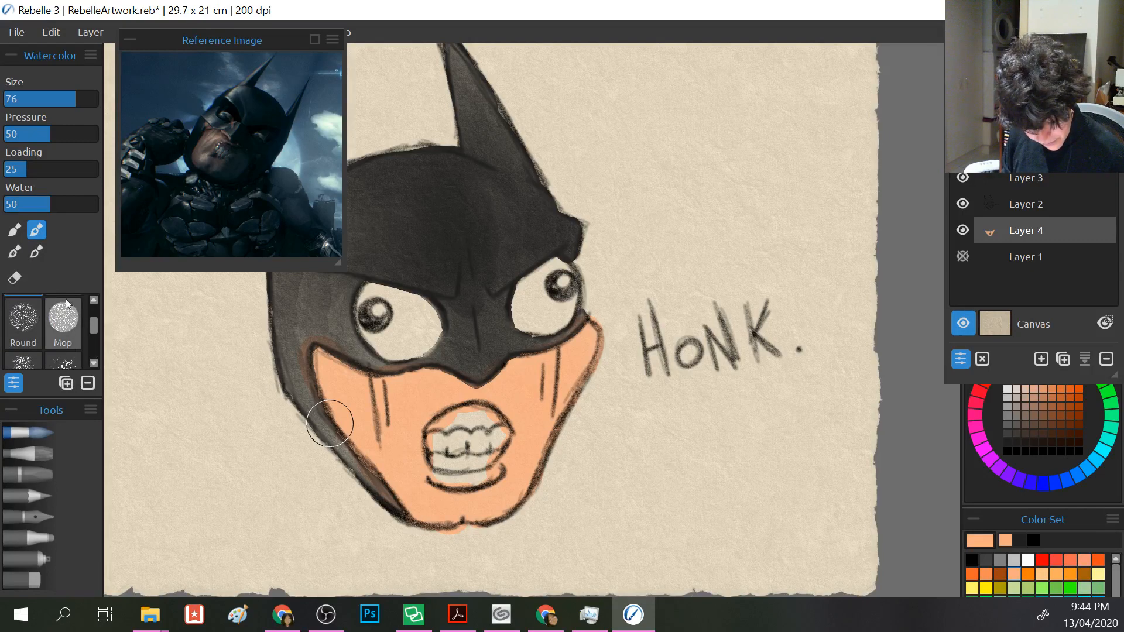
{"action": "left_click", "coordinate": [32, 495]}
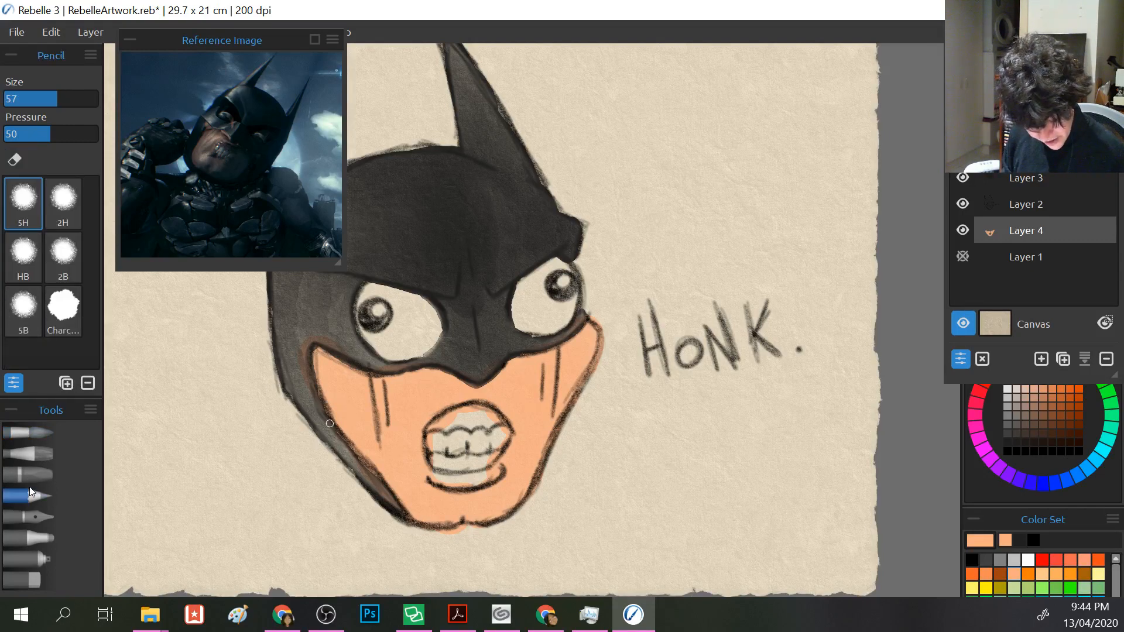
{"action": "left_click", "coordinate": [21, 452]}
{"action": "left_click", "coordinate": [23, 476]}
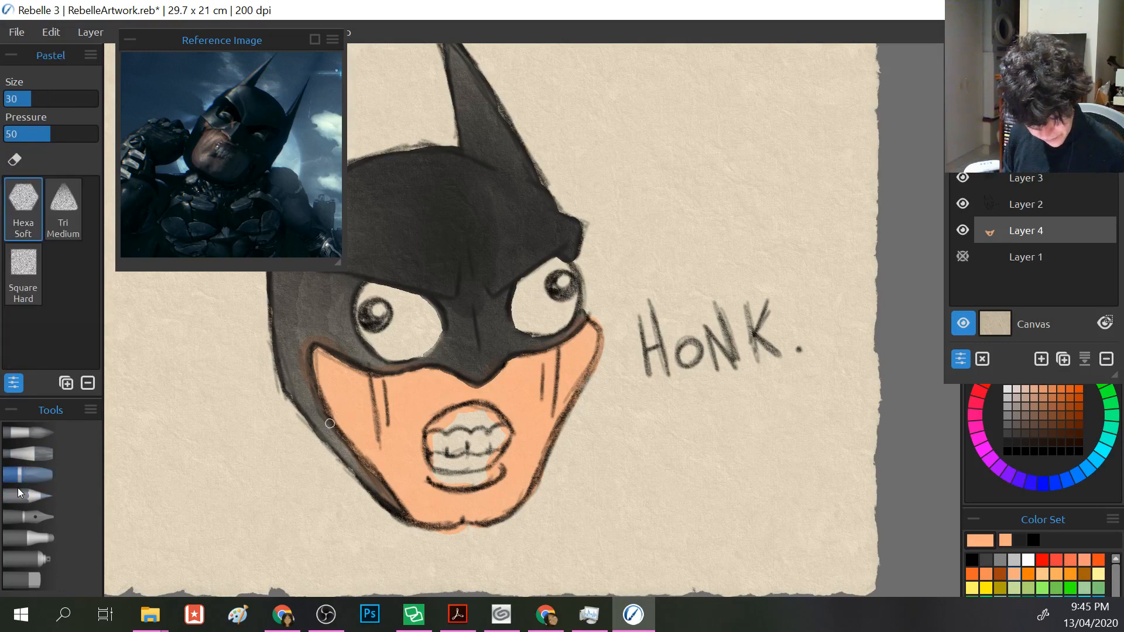
{"action": "left_click", "coordinate": [30, 538]}
{"action": "left_click", "coordinate": [27, 557]}
{"action": "left_click", "coordinate": [29, 571]}
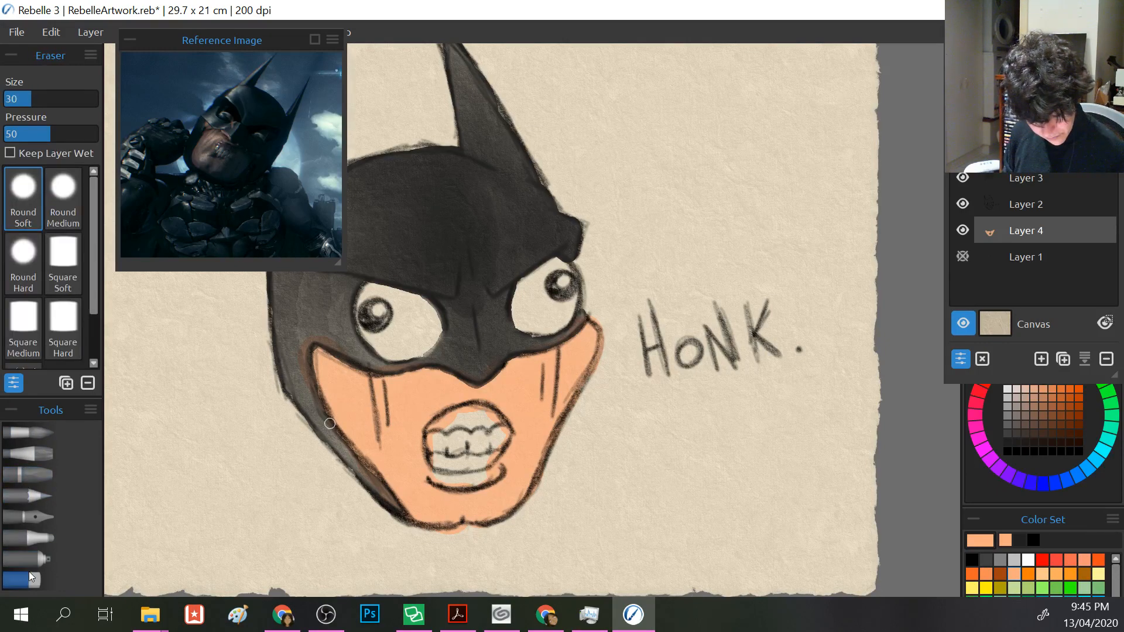
{"action": "left_click", "coordinate": [29, 439]}
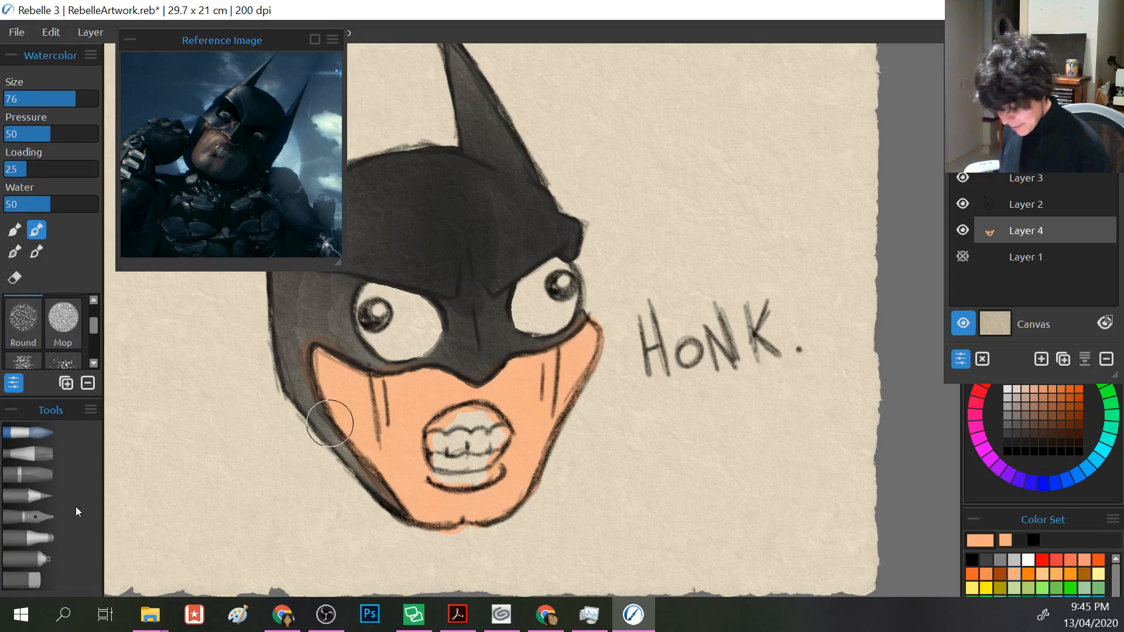
- Clear the orange paint from Layer 4 and repaint the exposed lower face in pale pink watercolor, erasing the spill over the teeth
{"action": "key", "text": "Delete"}
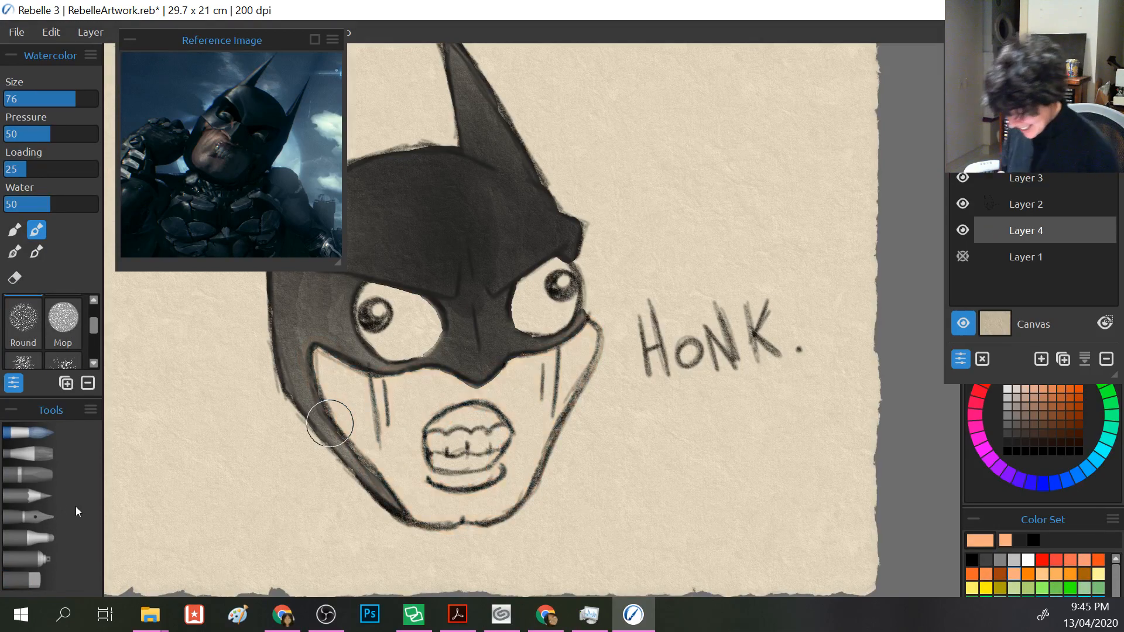
{"action": "left_click", "coordinate": [1026, 390]}
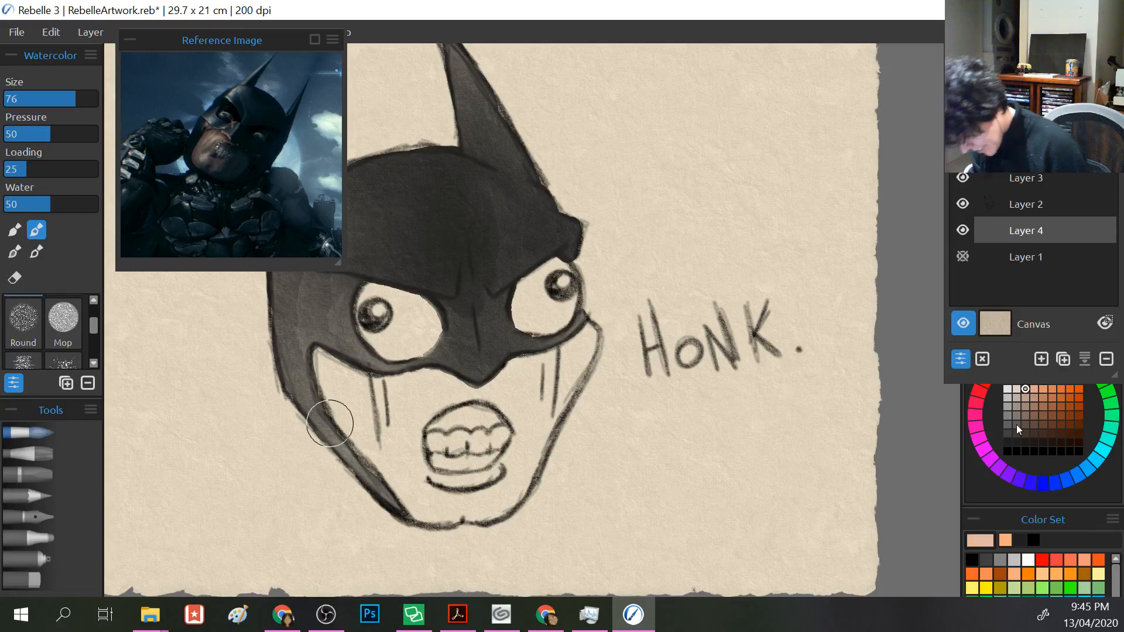
{"action": "mouse_move", "coordinate": [524, 404]}
{"action": "left_mouse_down"}
{"action": "mouse_move", "coordinate": [588, 334]}
{"action": "mouse_move", "coordinate": [493, 392]}
{"action": "mouse_move", "coordinate": [535, 400]}
{"action": "mouse_move", "coordinate": [518, 449]}
{"action": "mouse_move", "coordinate": [535, 431]}
{"action": "mouse_move", "coordinate": [473, 510]}
{"action": "mouse_move", "coordinate": [513, 476]}
{"action": "mouse_move", "coordinate": [461, 512]}
{"action": "mouse_move", "coordinate": [491, 498]}
{"action": "mouse_move", "coordinate": [484, 485]}
{"action": "mouse_move", "coordinate": [446, 488]}
{"action": "mouse_move", "coordinate": [451, 512]}
{"action": "mouse_move", "coordinate": [436, 510]}
{"action": "mouse_move", "coordinate": [330, 381]}
{"action": "mouse_move", "coordinate": [391, 403]}
{"action": "mouse_move", "coordinate": [397, 449]}
{"action": "mouse_move", "coordinate": [400, 389]}
{"action": "mouse_move", "coordinate": [423, 387]}
{"action": "mouse_move", "coordinate": [430, 402]}
{"action": "mouse_move", "coordinate": [383, 400]}
{"action": "mouse_move", "coordinate": [473, 388]}
{"action": "mouse_move", "coordinate": [389, 419]}
{"action": "mouse_move", "coordinate": [366, 445]}
{"action": "mouse_move", "coordinate": [332, 450]}
{"action": "left_mouse_up"}
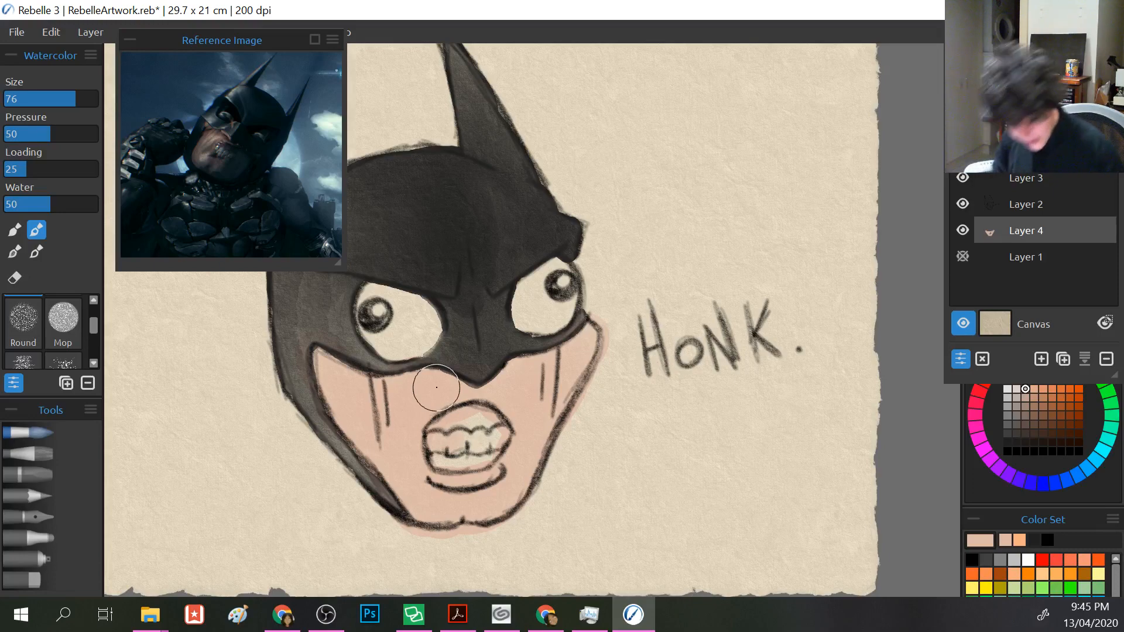
{"action": "key", "text": "e"}
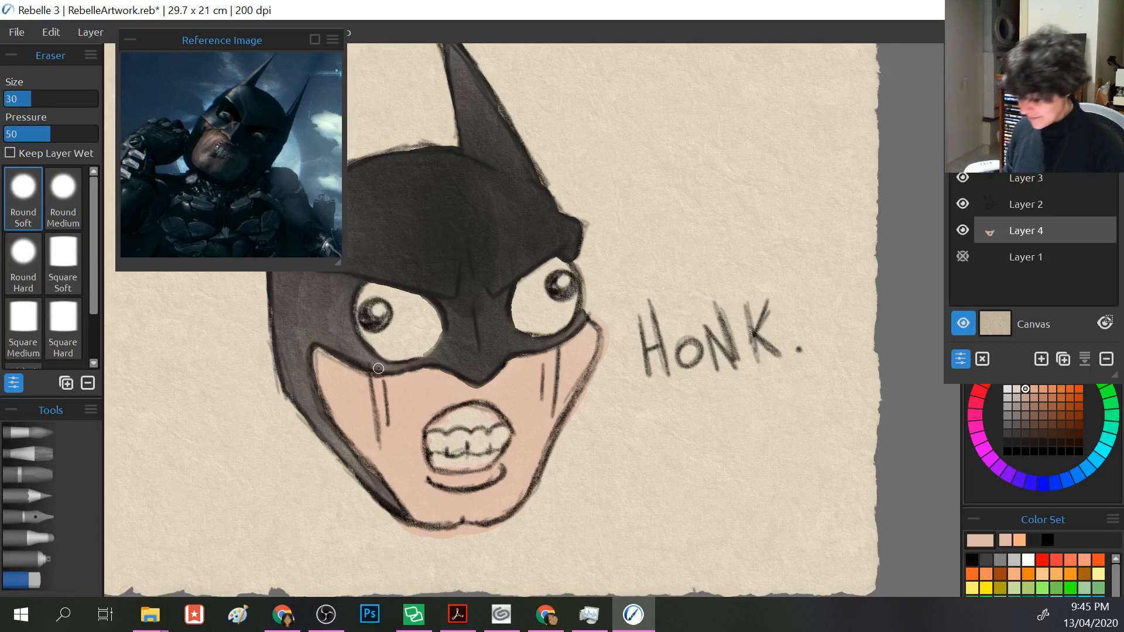
- Try painting the gums above the teeth in bright orange-red watercolor directly on Layer 4
{"action": "left_click", "coordinate": [1052, 405]}
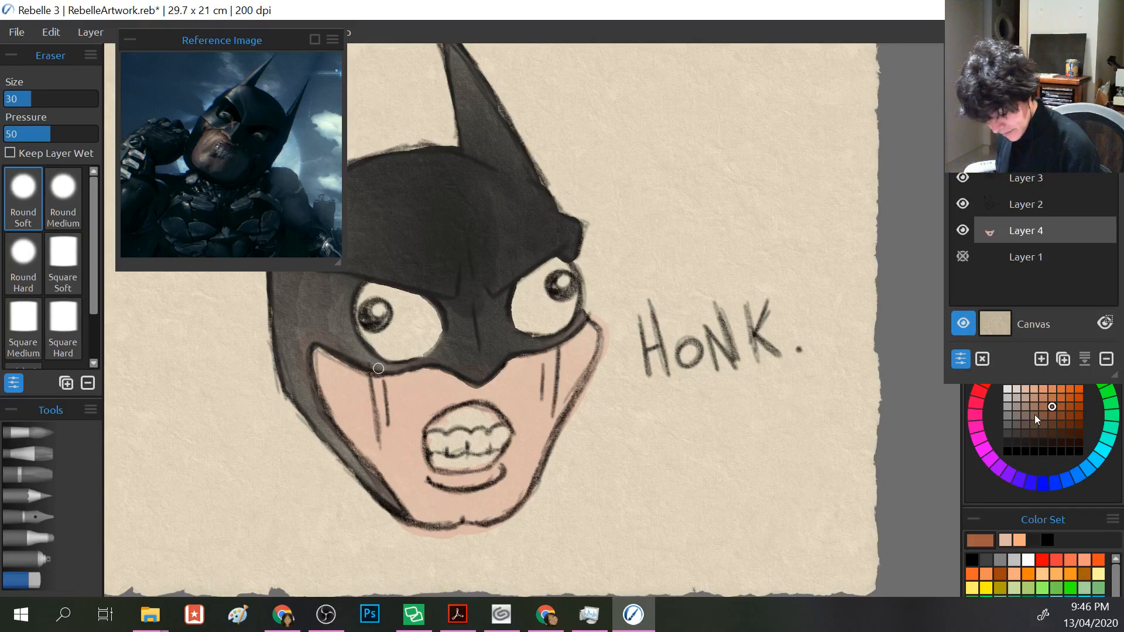
{"action": "left_click", "coordinate": [1057, 559]}
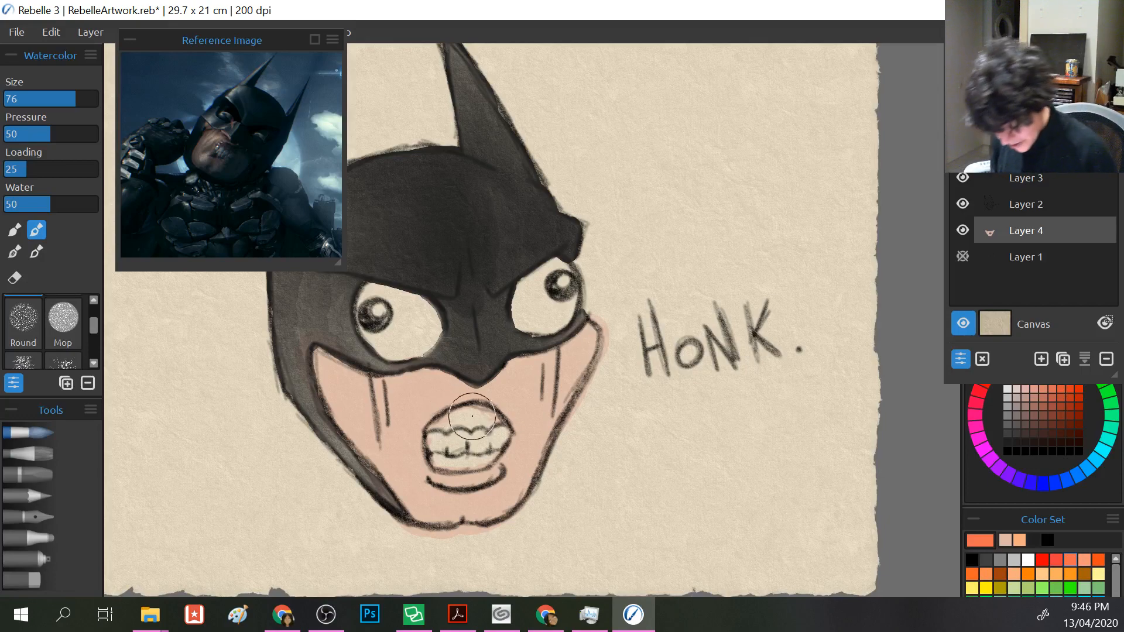
{"action": "left_click_drag", "start_coordinate": [475, 416], "coordinate": [440, 421]}
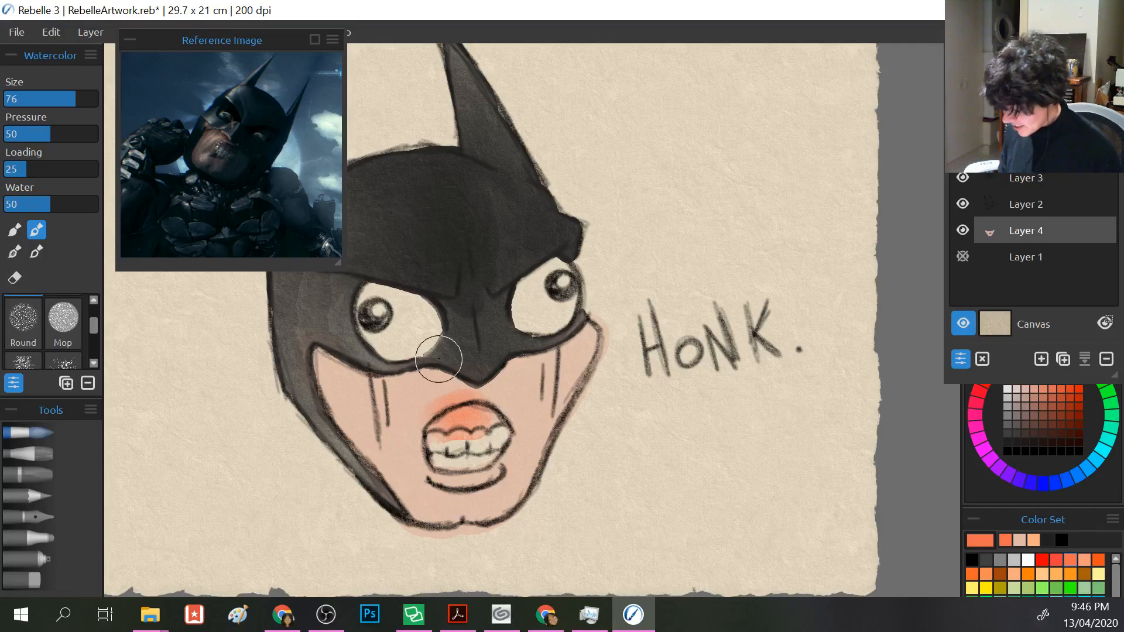
{"action": "key", "text": "ctrl+z"}
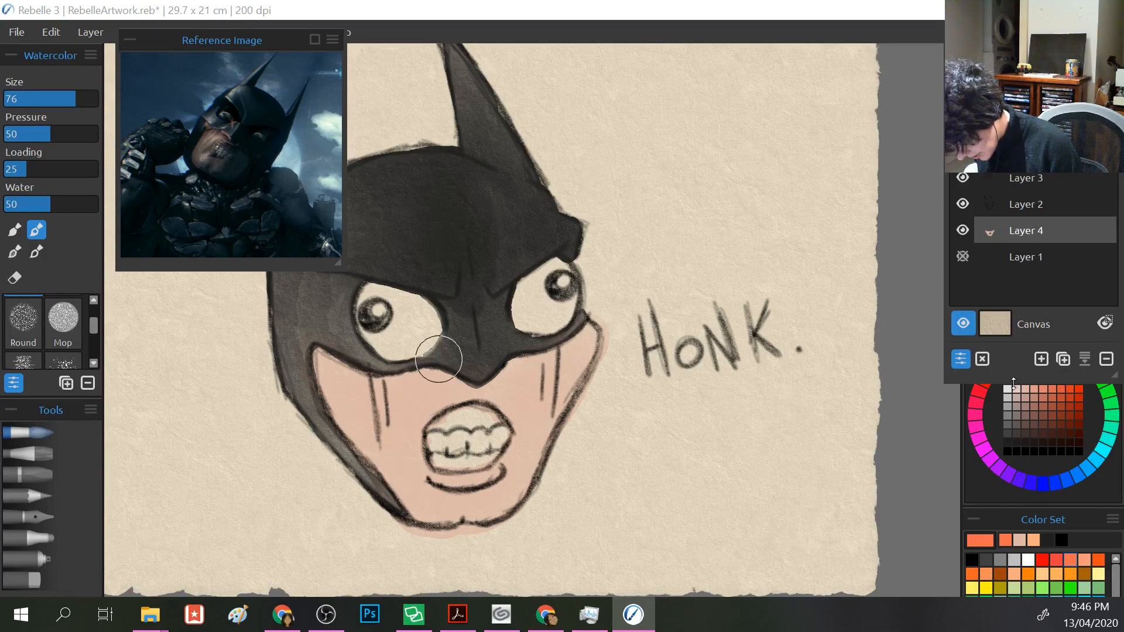
- Bring the full color wheel into view and darken the paint color to #cc5942
{"action": "left_click_drag", "start_coordinate": [1013, 381], "coordinate": [1012, 297]}
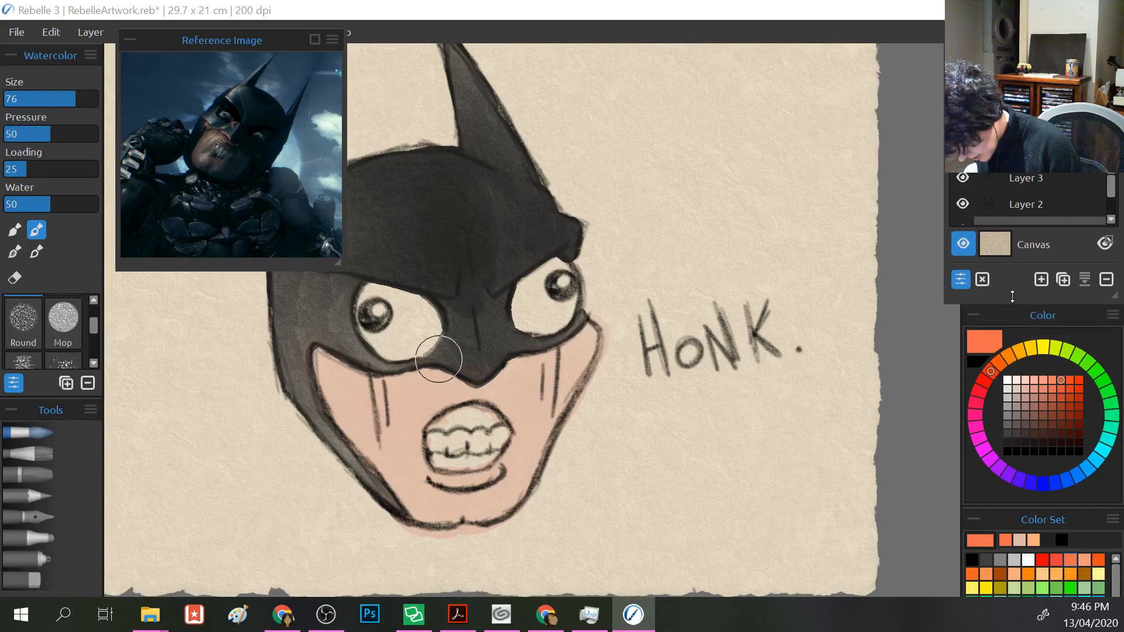
{"action": "left_click", "coordinate": [980, 343]}
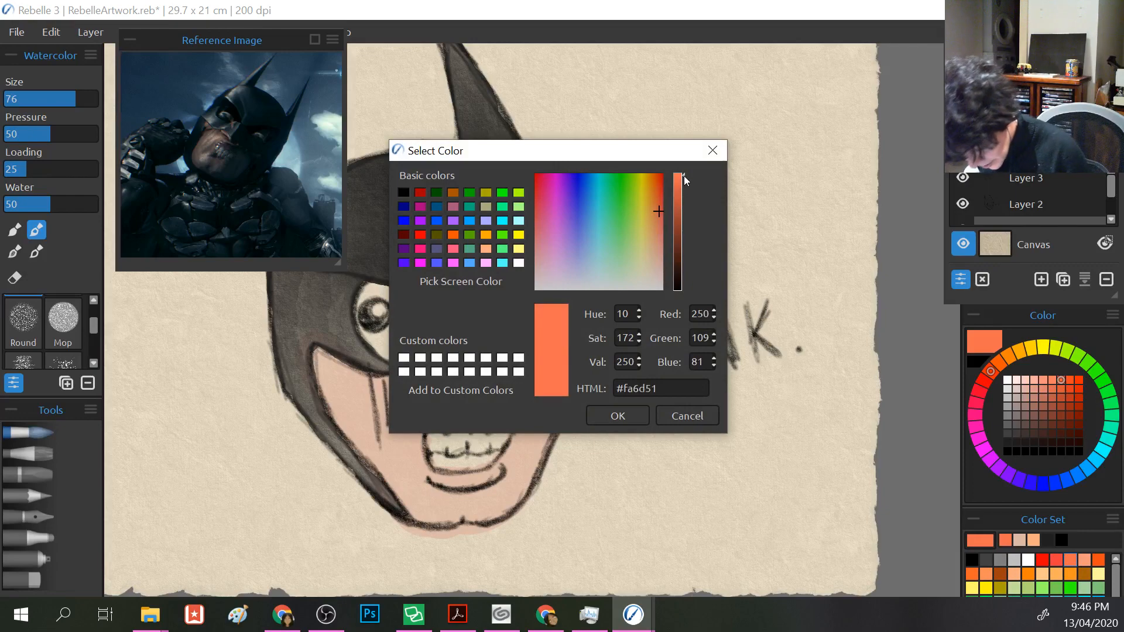
{"action": "left_click_drag", "start_coordinate": [684, 175], "coordinate": [683, 196]}
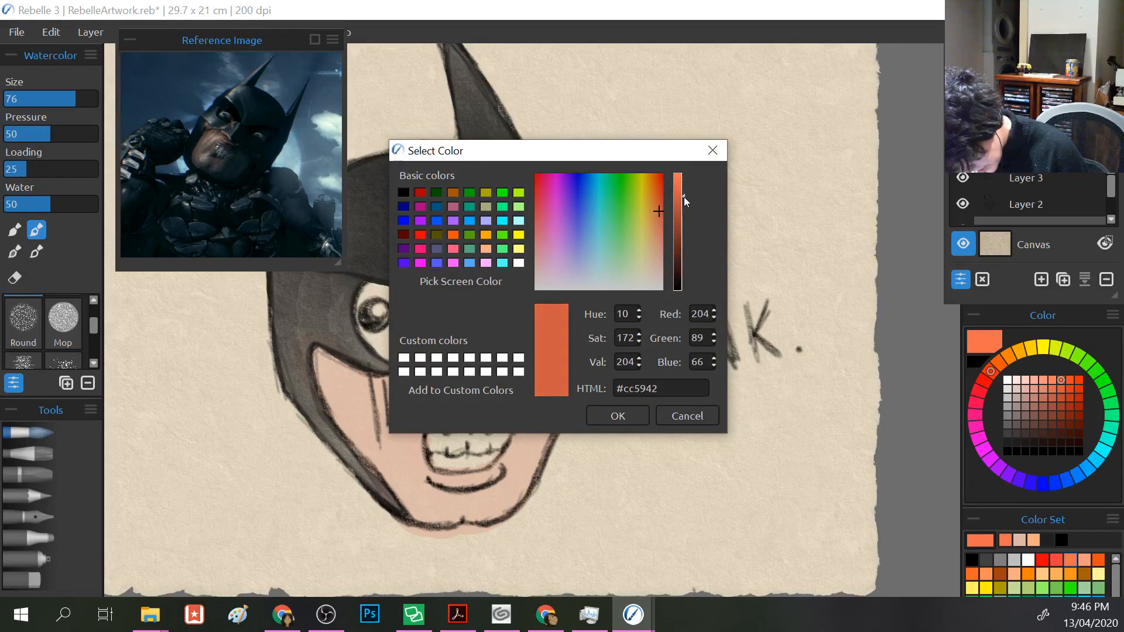
{"action": "left_click", "coordinate": [616, 416]}
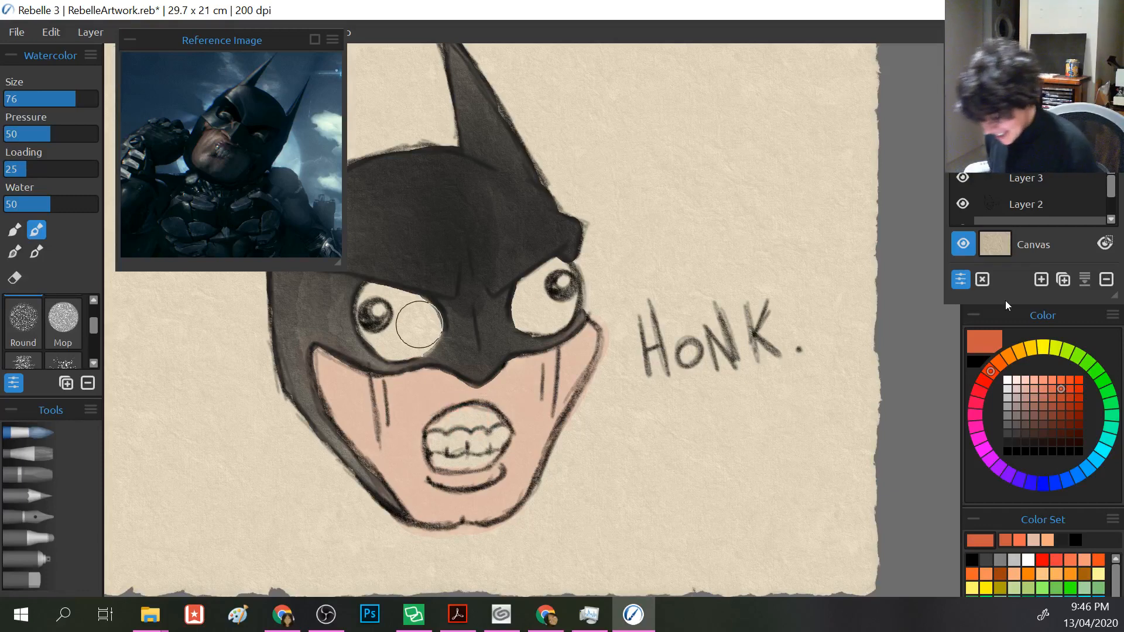
- Add a layer above Layer 4, paint the upper gums dark orange-red at brush size 64, and erase the spill from the teeth
{"action": "left_click", "coordinate": [1040, 280]}
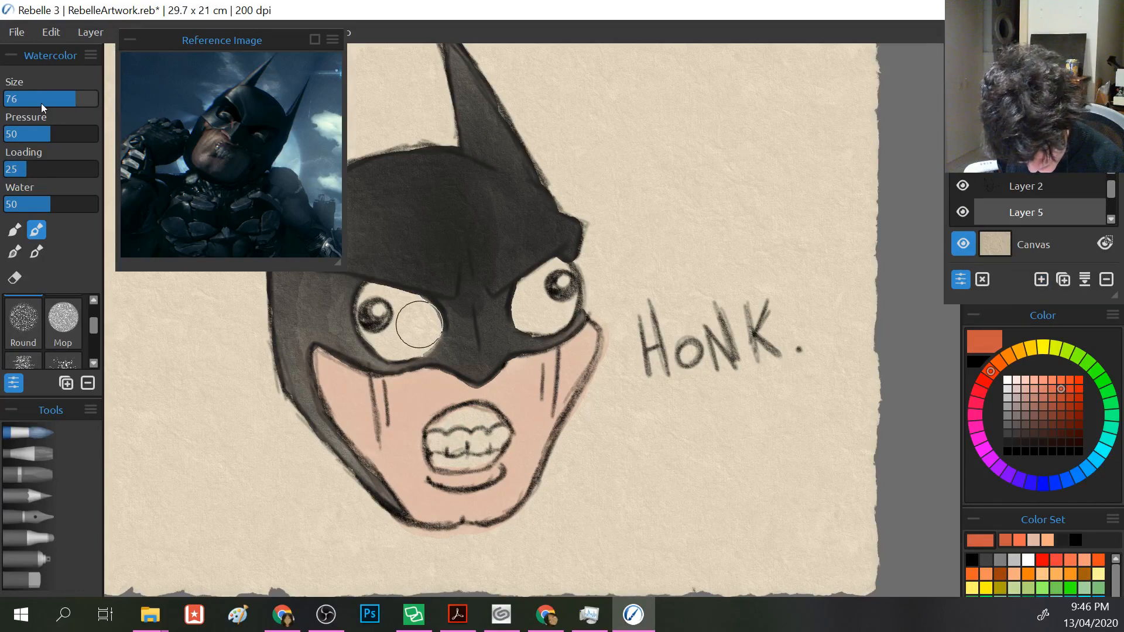
{"action": "left_click_drag", "start_coordinate": [72, 103], "coordinate": [54, 104]}
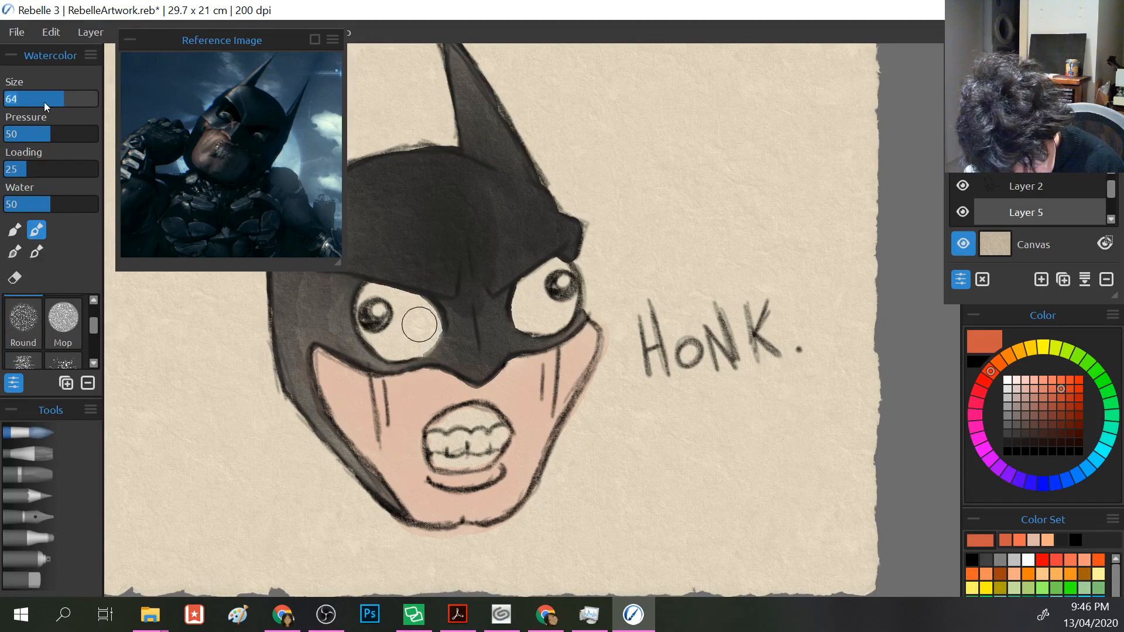
{"action": "mouse_move", "coordinate": [475, 418]}
{"action": "left_mouse_down"}
{"action": "mouse_move", "coordinate": [437, 434]}
{"action": "mouse_move", "coordinate": [492, 420]}
{"action": "mouse_move", "coordinate": [463, 422]}
{"action": "left_mouse_up"}
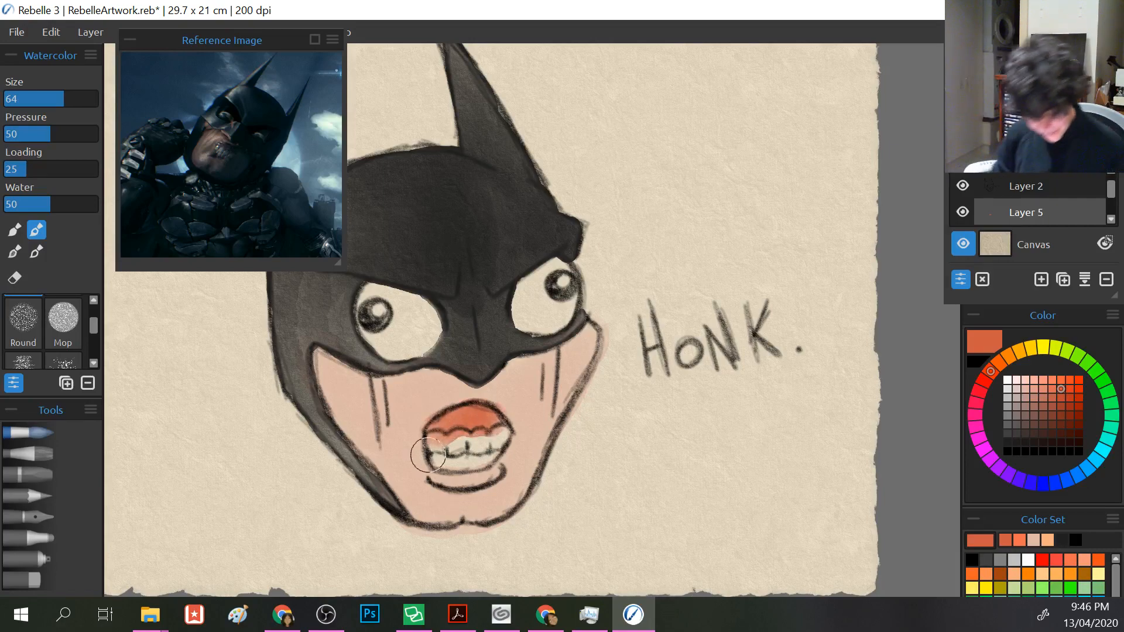
{"action": "key", "text": "e"}
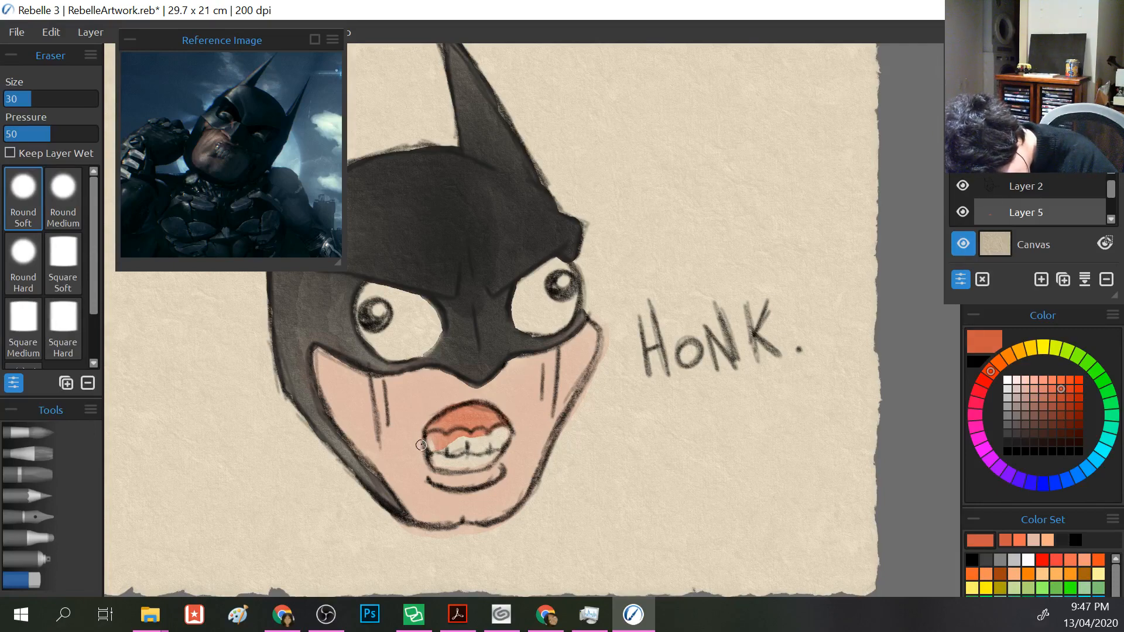
{"action": "left_click_drag", "start_coordinate": [421, 445], "coordinate": [483, 437]}
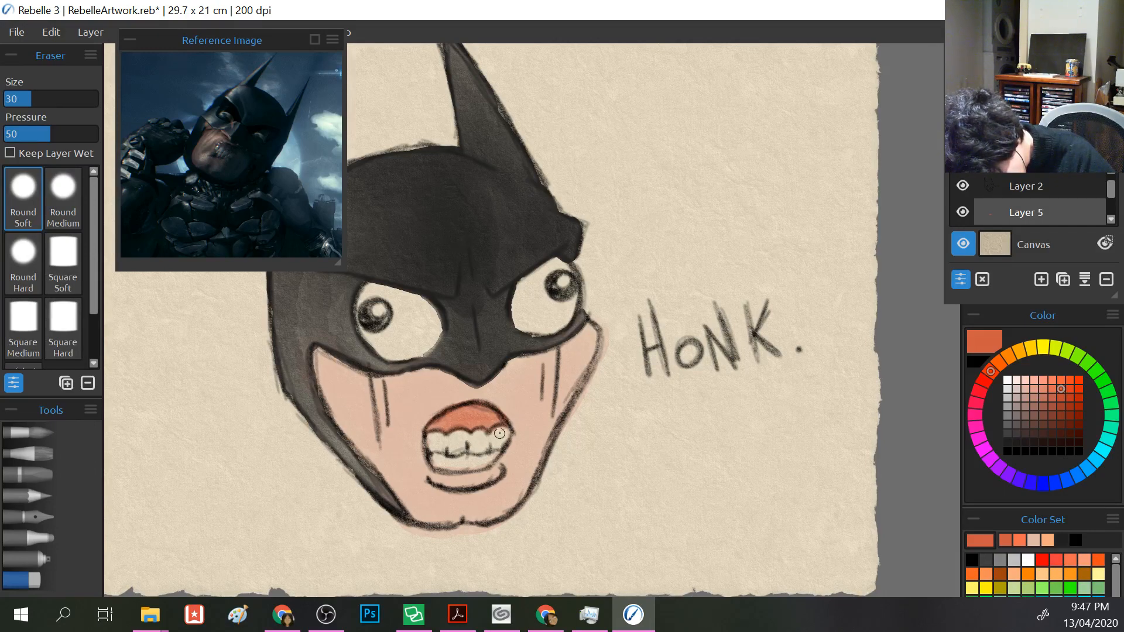
- On Layer 4, tint the lower lip and softly shade the chin and cheeks with orange-red watercolor
{"action": "scroll", "coordinate": [1110, 206], "scroll_direction": "down", "scroll_amount": 2}
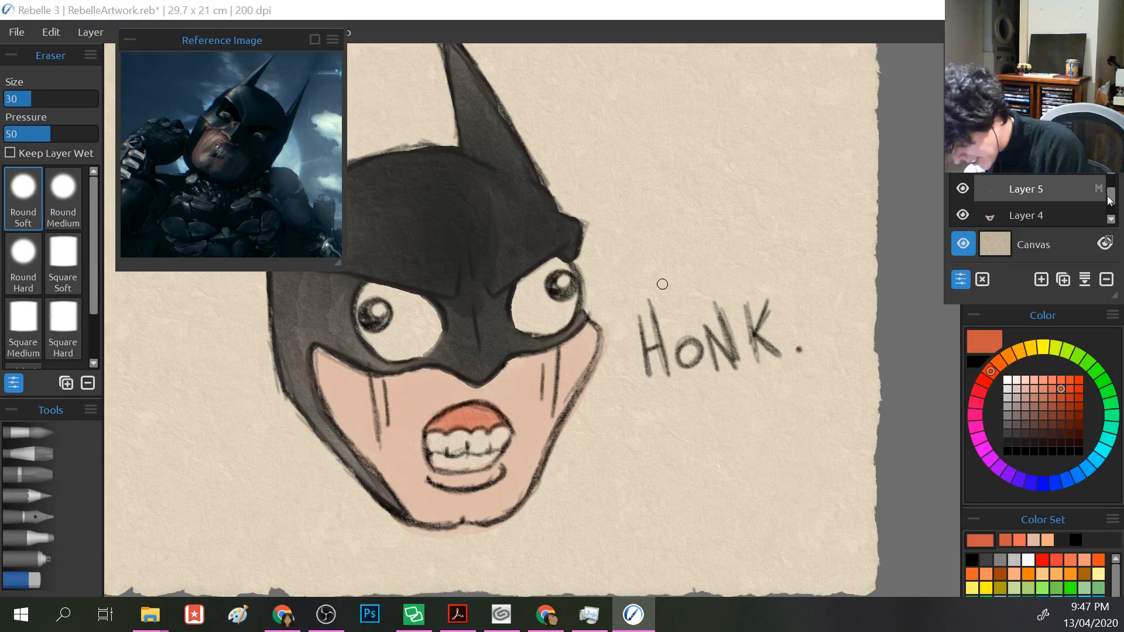
{"action": "left_click", "coordinate": [990, 199]}
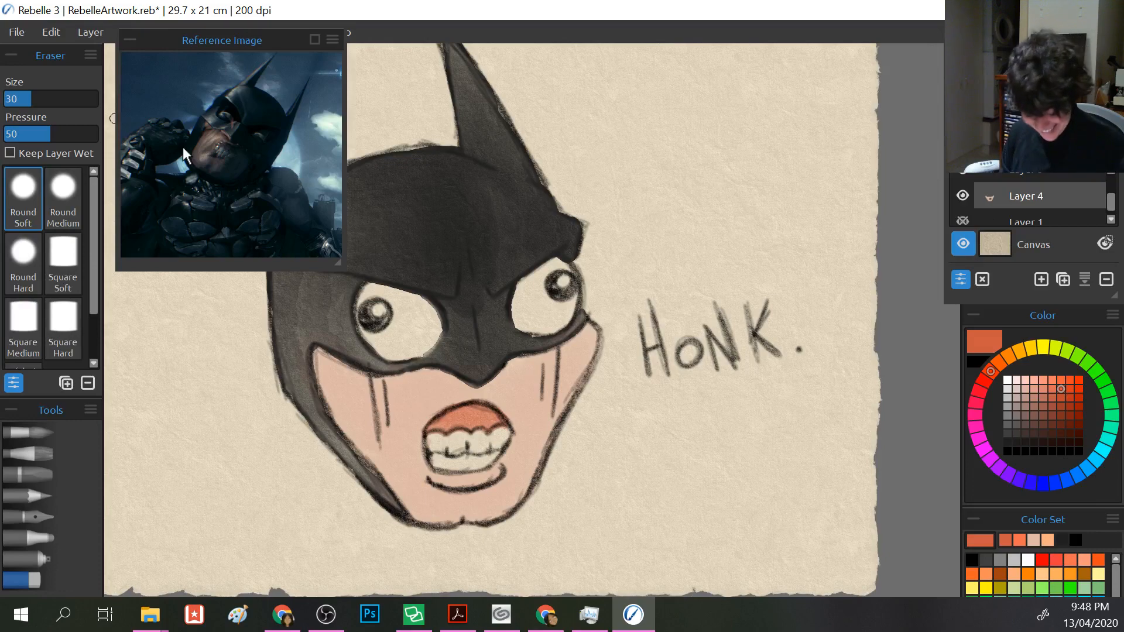
{"action": "left_click", "coordinate": [28, 433]}
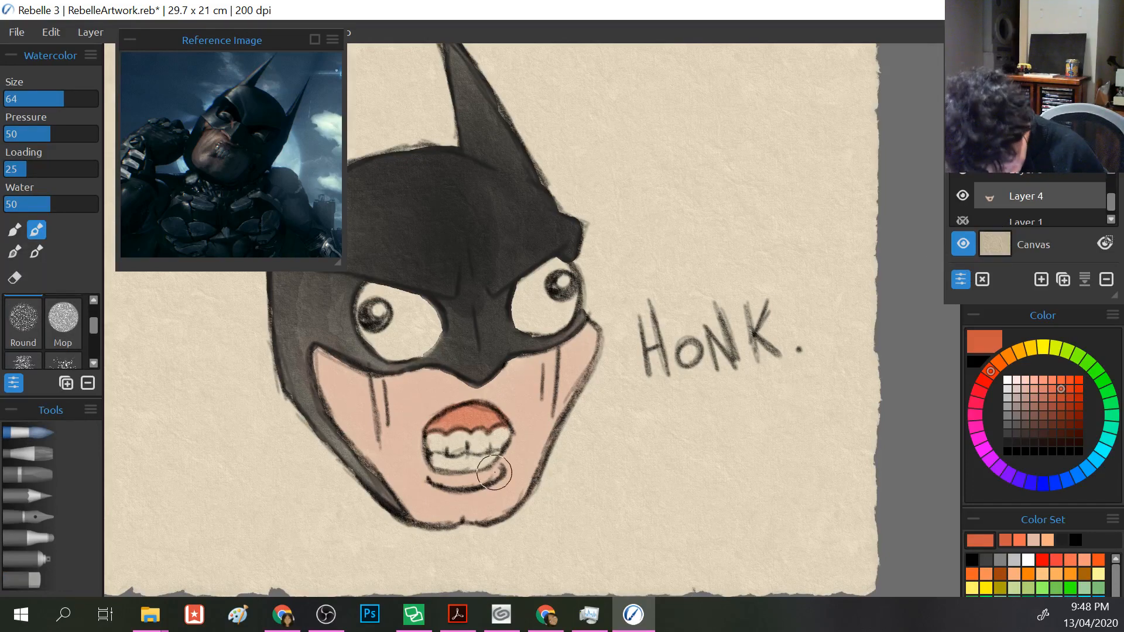
{"action": "mouse_move", "coordinate": [494, 473]}
{"action": "left_mouse_down"}
{"action": "mouse_move", "coordinate": [438, 479]}
{"action": "mouse_move", "coordinate": [496, 470]}
{"action": "mouse_move", "coordinate": [457, 480]}
{"action": "mouse_move", "coordinate": [433, 475]}
{"action": "left_mouse_up"}
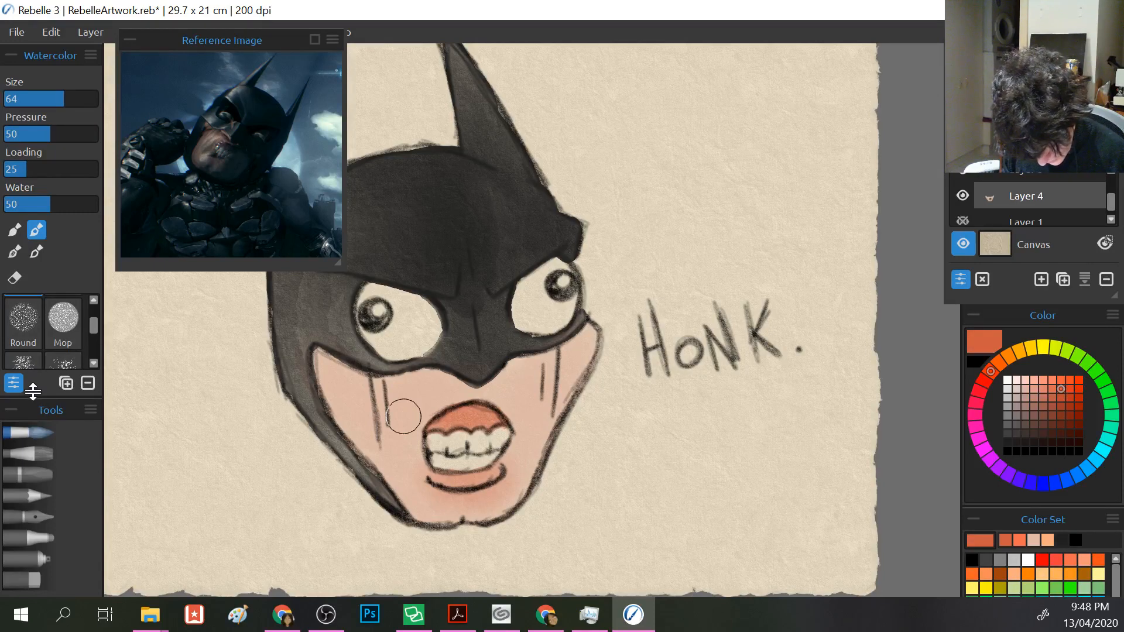
- Switch to the Smudge tool with the Tools panel floating beside its settings, and set the smudge size to 36
{"action": "left_click", "coordinate": [37, 399]}
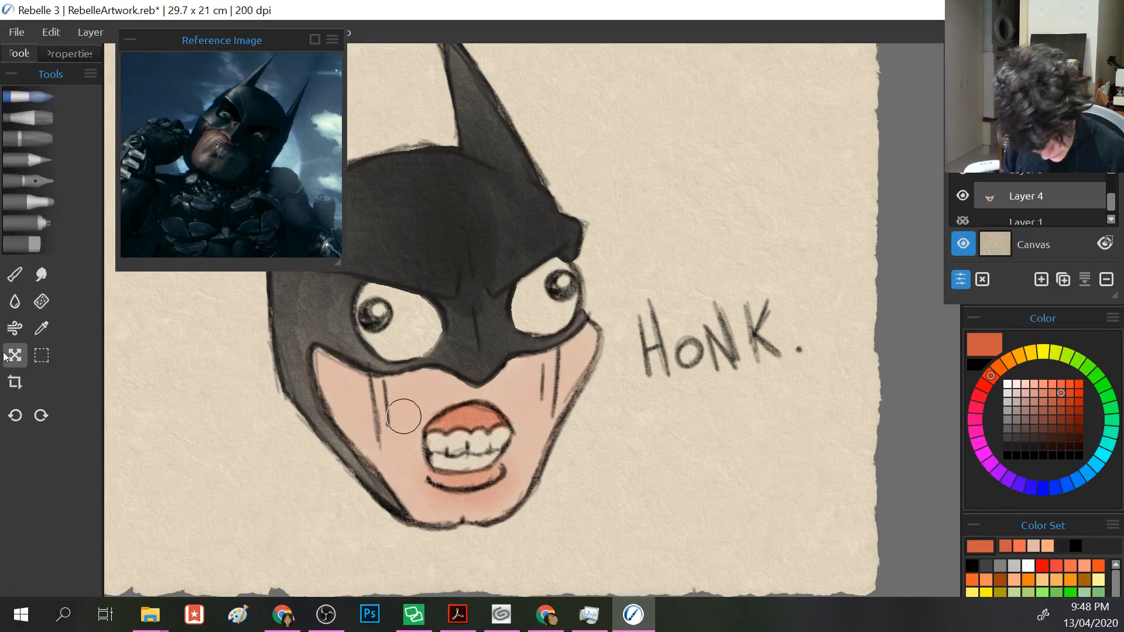
{"action": "left_click", "coordinate": [40, 279]}
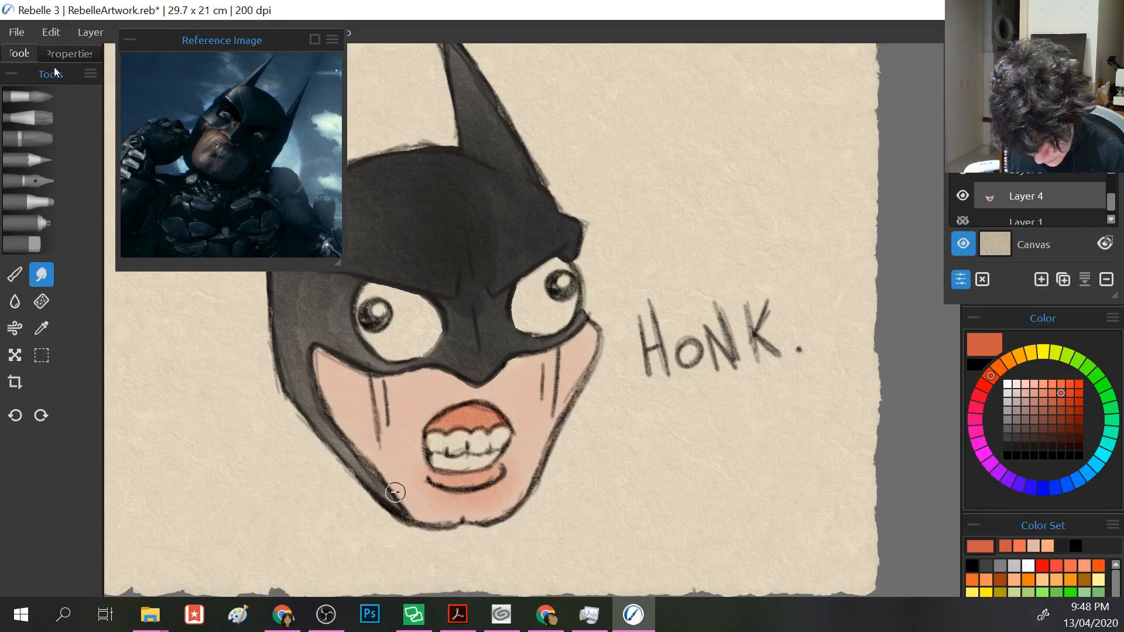
{"action": "mouse_move", "coordinate": [65, 68]}
{"action": "left_mouse_down"}
{"action": "mouse_move", "coordinate": [69, 90]}
{"action": "mouse_move", "coordinate": [141, 74]}
{"action": "mouse_move", "coordinate": [149, 48]}
{"action": "left_mouse_up"}
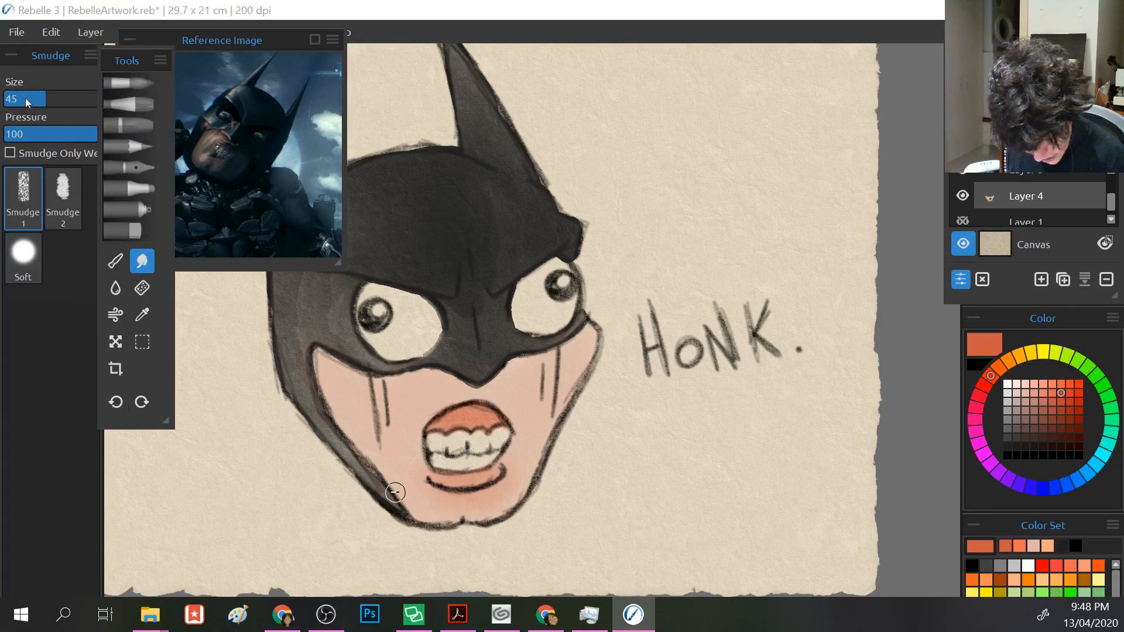
{"action": "left_click_drag", "start_coordinate": [35, 104], "coordinate": [13, 106]}
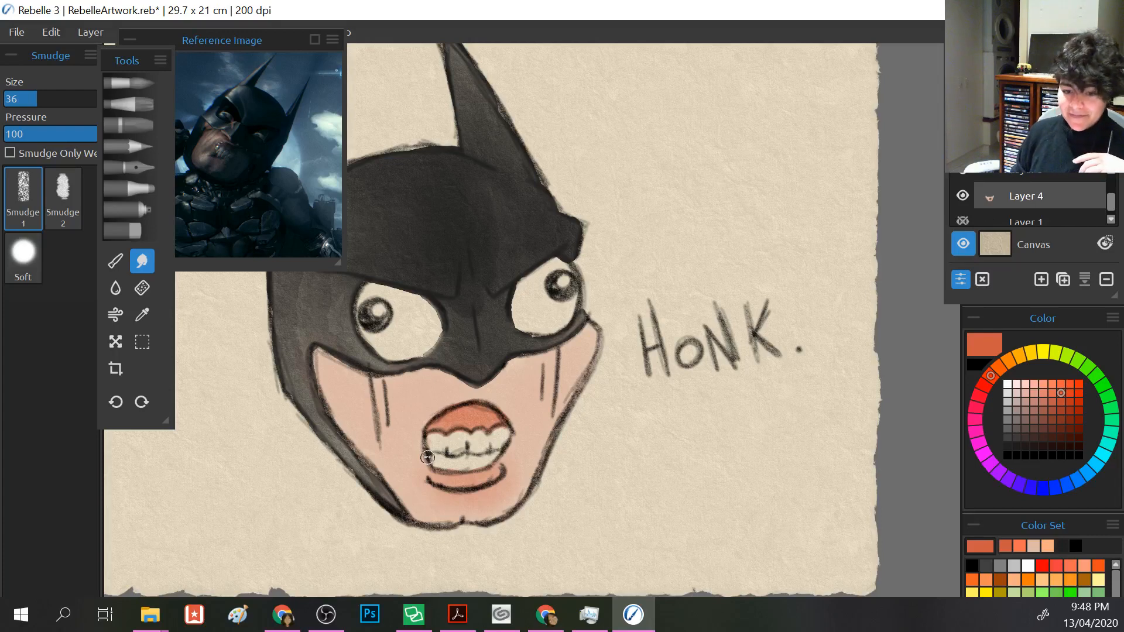
- Save the artwork under the file name Battyman in the Art folder as a Rebelle 3 file
{"action": "key", "text": "ctrl+shift+s"}
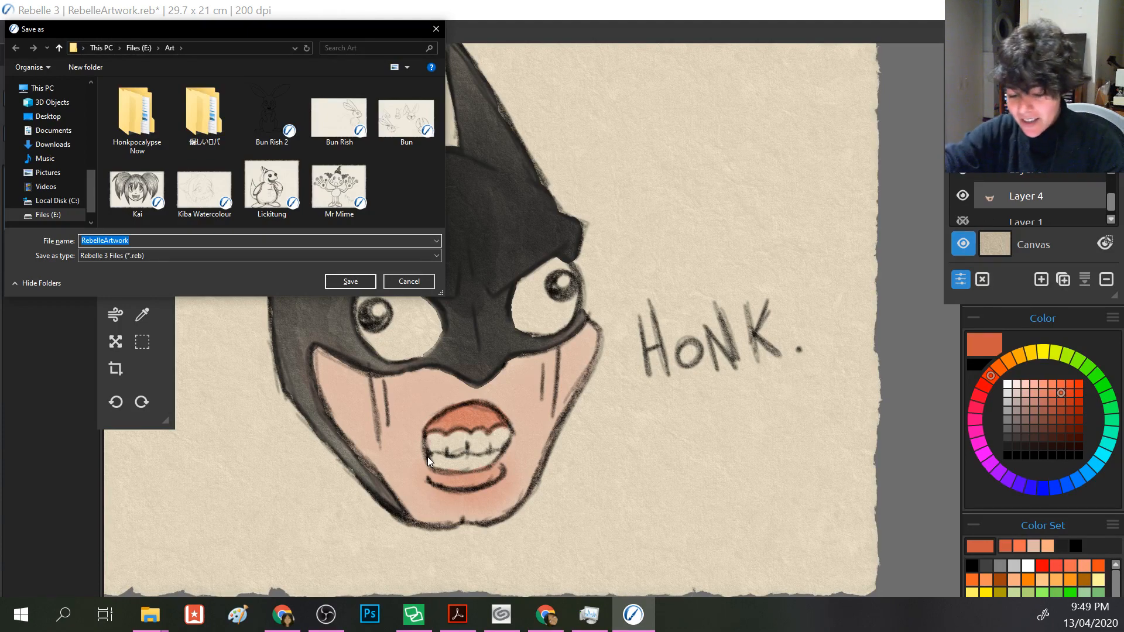
{"action": "type", "text": "Catman"}
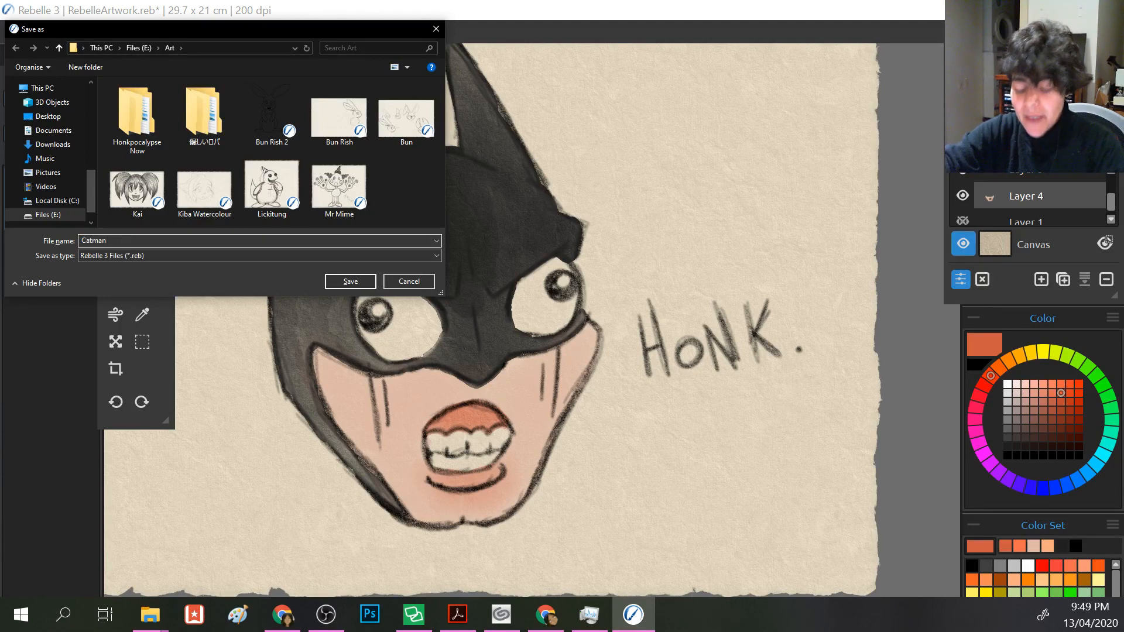
{"action": "key", "text": "BackSpace"}
{"action": "key", "text": "BackSpace"}
{"action": "key", "text": "BackSpace"}
{"action": "key", "text": "BackSpace"}
{"action": "key", "text": "BackSpace"}
{"action": "type", "text": "B"}
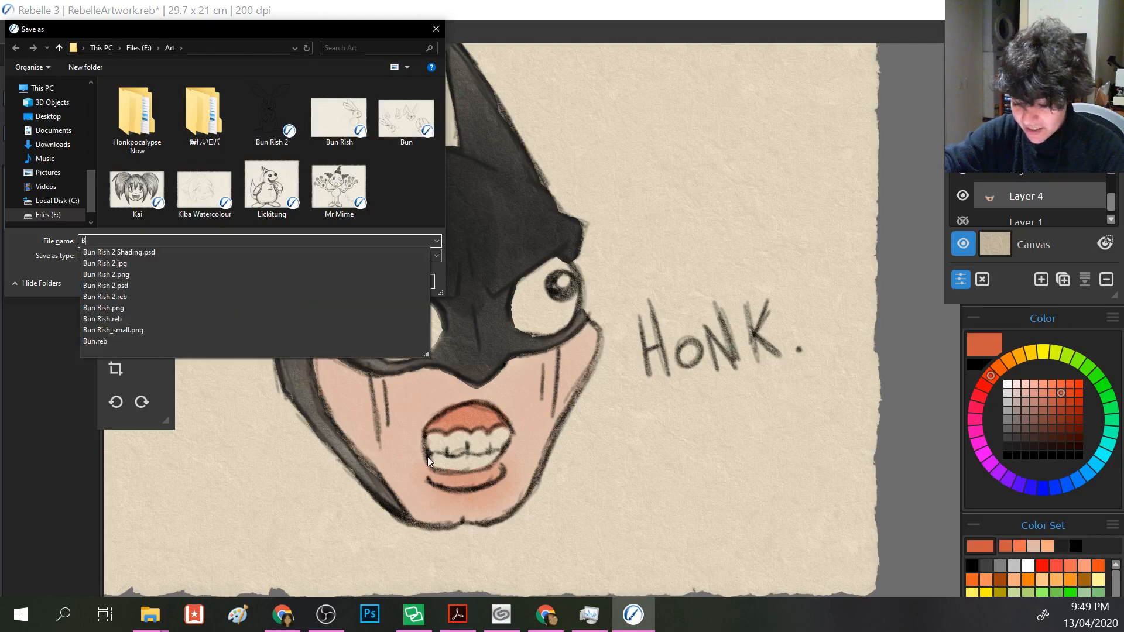
{"action": "type", "text": "attyman"}
{"action": "key", "text": "Return"}
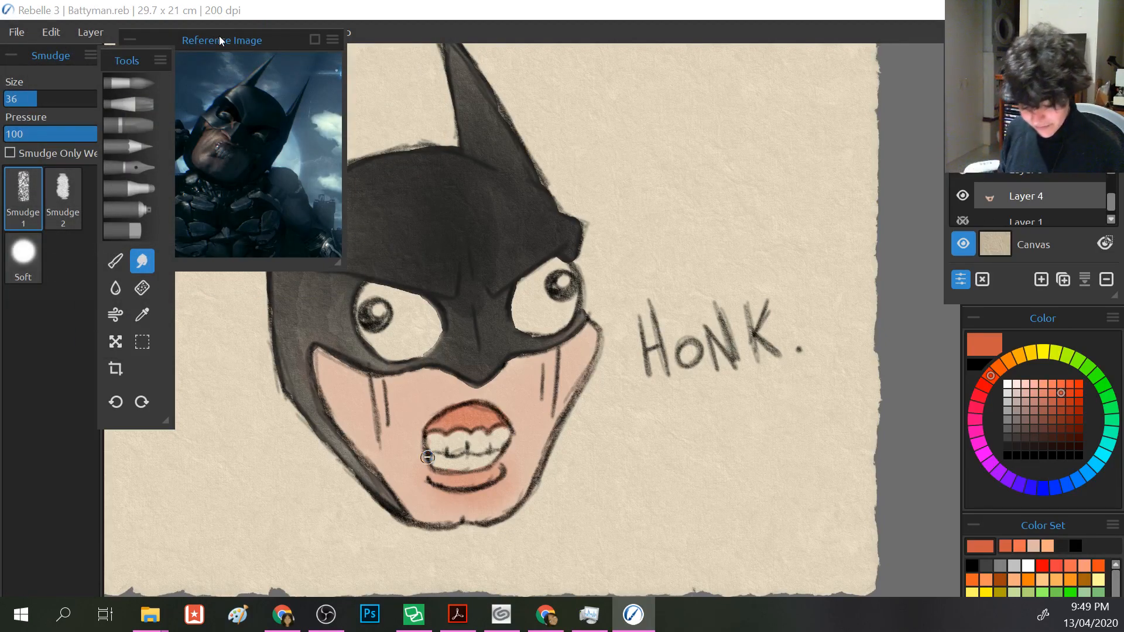
- Move the Reference Image panel clear of the drawing, beside the layer list, and add a new layer above Layer 3
{"action": "left_click_drag", "start_coordinate": [219, 37], "coordinate": [119, 53]}
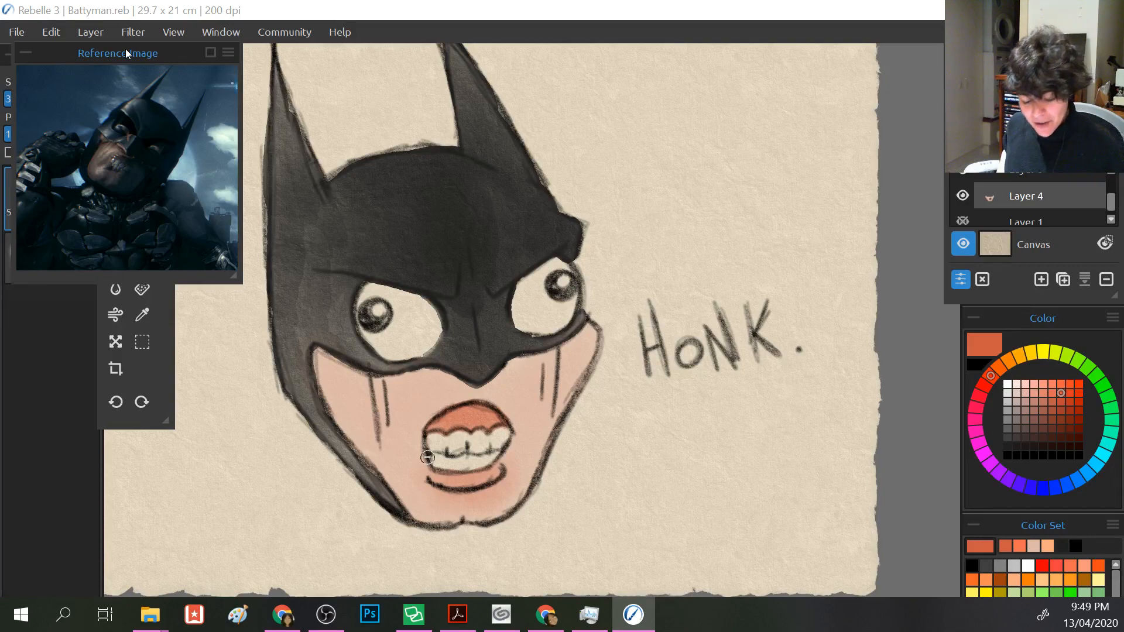
{"action": "mouse_move", "coordinate": [126, 52]}
{"action": "left_mouse_down"}
{"action": "mouse_move", "coordinate": [748, 71]}
{"action": "mouse_move", "coordinate": [852, 54]}
{"action": "left_mouse_up"}
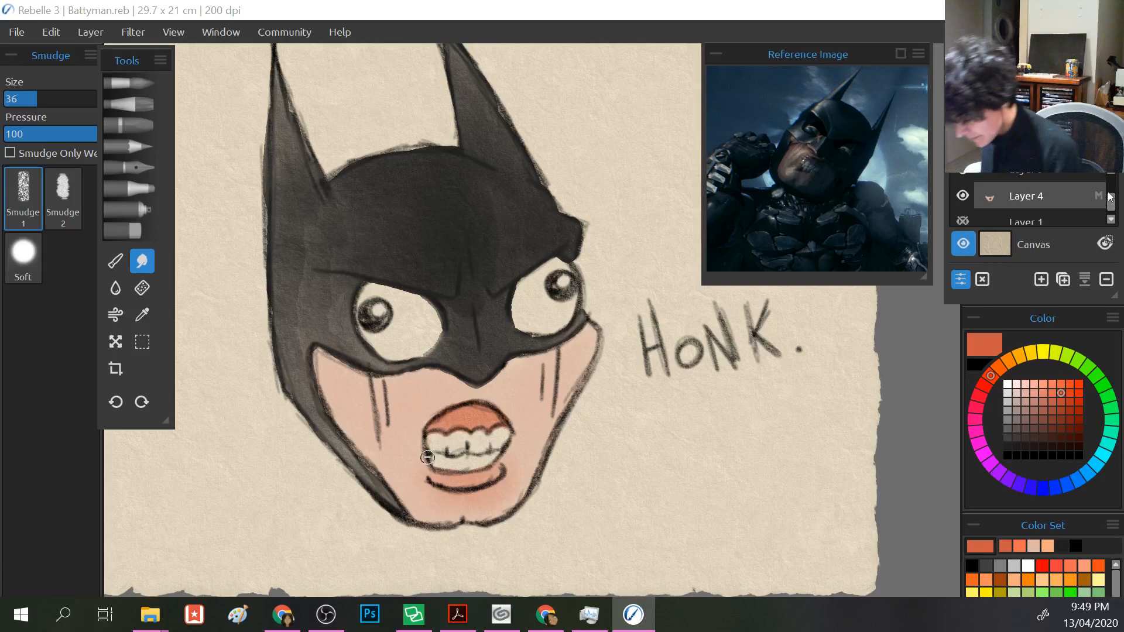
{"action": "scroll", "coordinate": [1108, 198], "scroll_direction": "up", "scroll_amount": 2}
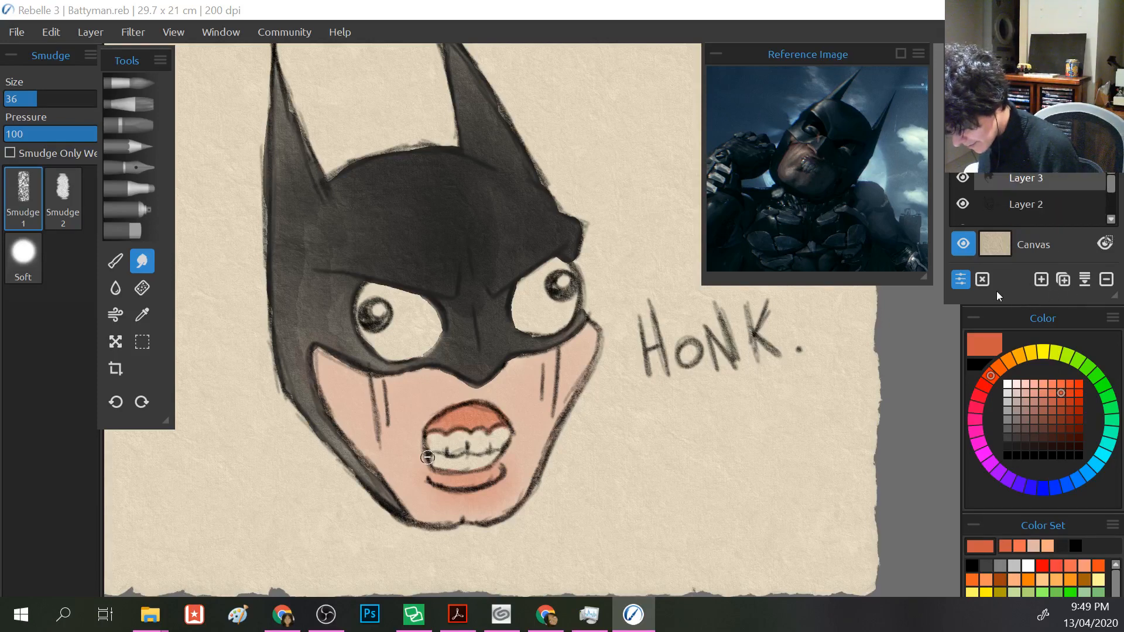
{"action": "left_click", "coordinate": [1041, 280]}
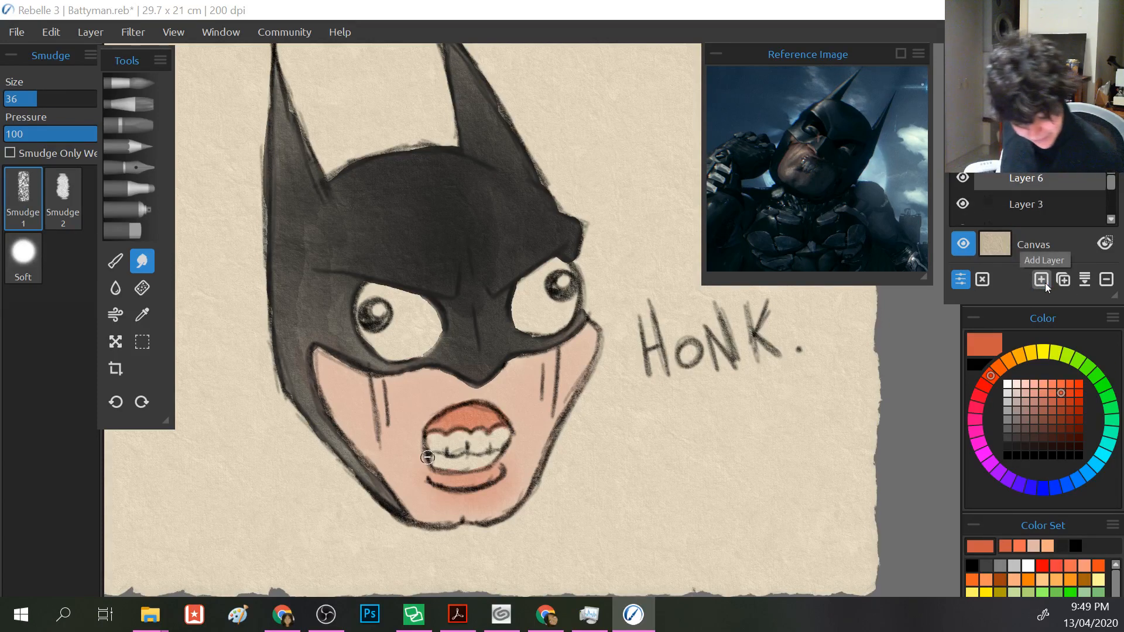
- Try inking the top curve of the cowl in orange-red with the Wood and Fountain Pen ink pens at size 40
{"action": "left_click", "coordinate": [129, 168]}
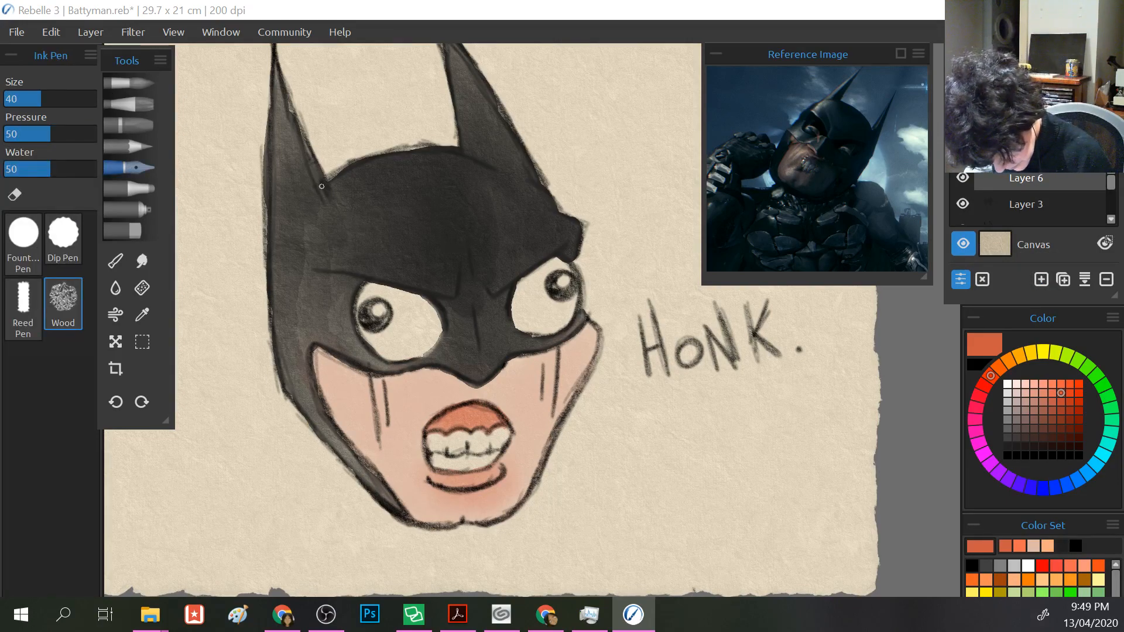
{"action": "mouse_move", "coordinate": [326, 184]}
{"action": "left_mouse_down"}
{"action": "mouse_move", "coordinate": [387, 154]}
{"action": "mouse_move", "coordinate": [450, 152]}
{"action": "mouse_move", "coordinate": [497, 170]}
{"action": "left_mouse_up"}
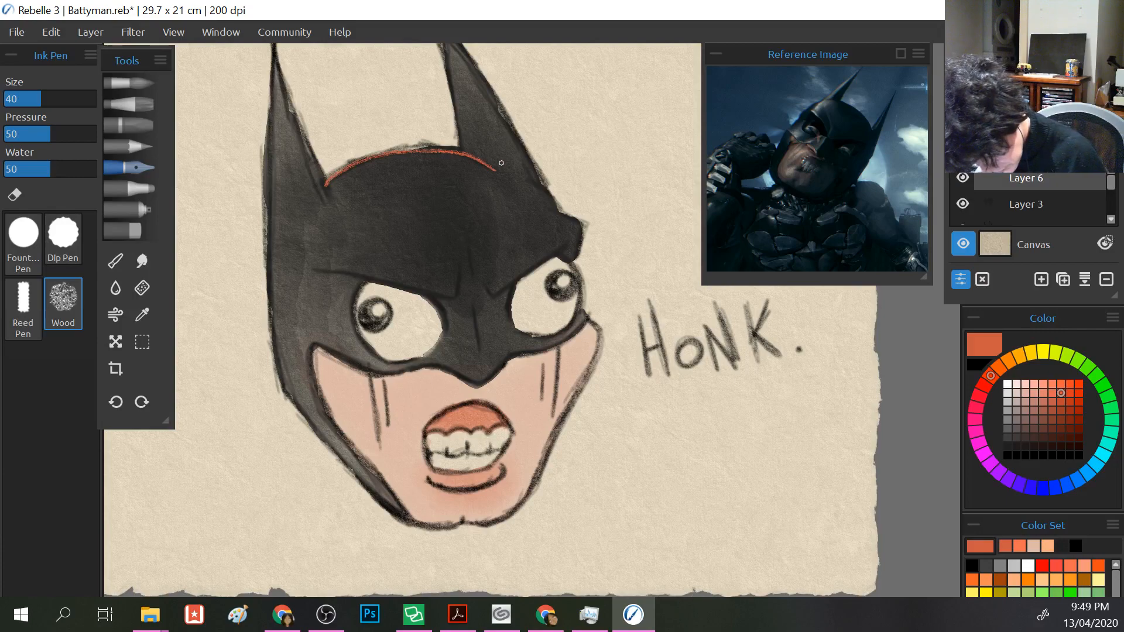
{"action": "key", "text": "ctrl+z"}
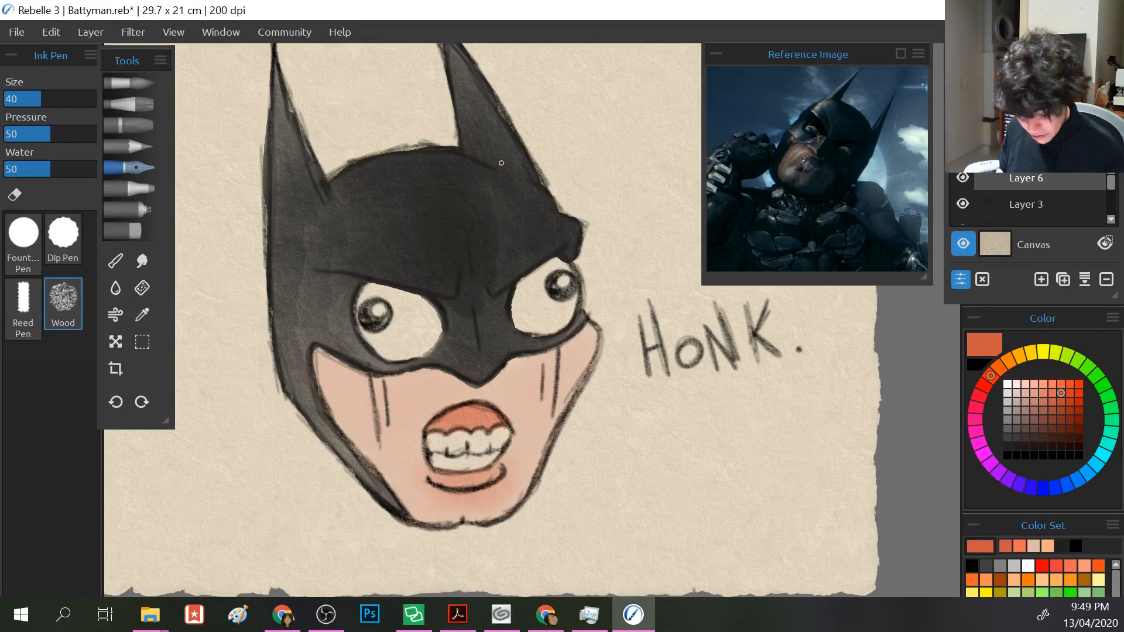
{"action": "left_click", "coordinate": [24, 237]}
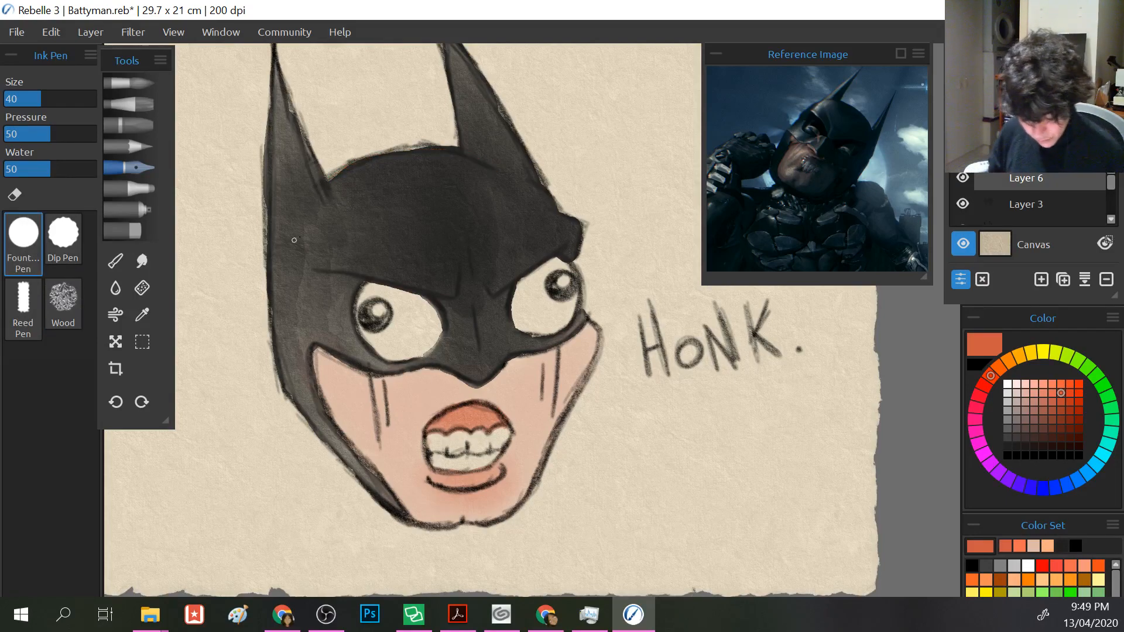
{"action": "mouse_move", "coordinate": [326, 181]}
{"action": "left_mouse_down"}
{"action": "mouse_move", "coordinate": [413, 149]}
{"action": "mouse_move", "coordinate": [515, 175]}
{"action": "left_mouse_up"}
{"action": "key", "text": "ctrl+z"}
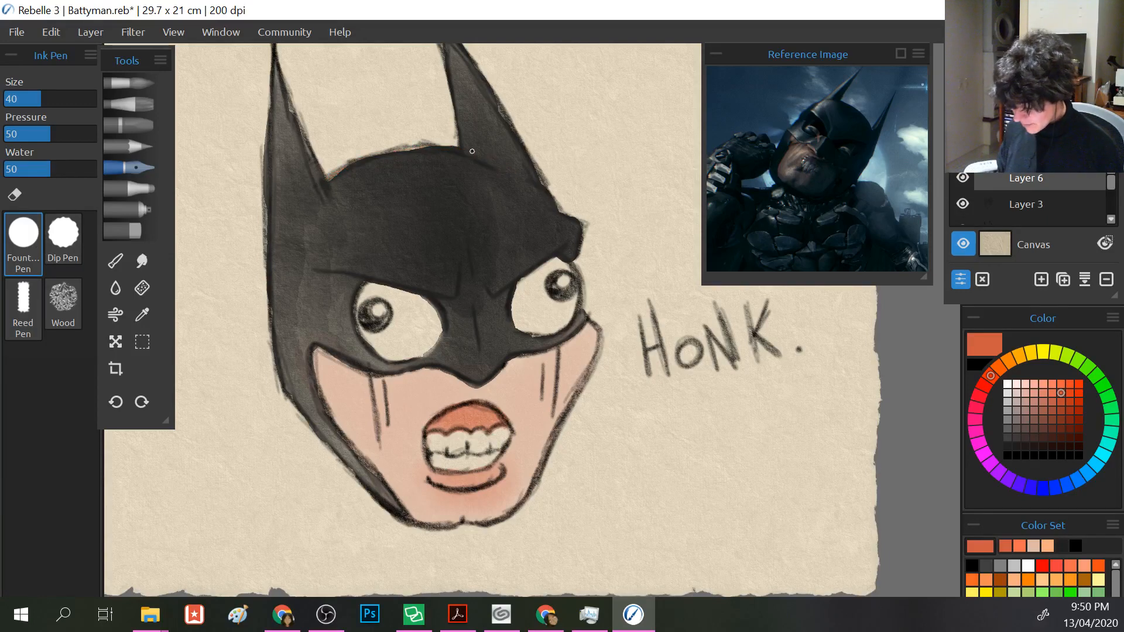
- Set the paint color to black and save the artwork under the new file name Catman in the Art folder
{"action": "left_click", "coordinate": [1007, 456]}
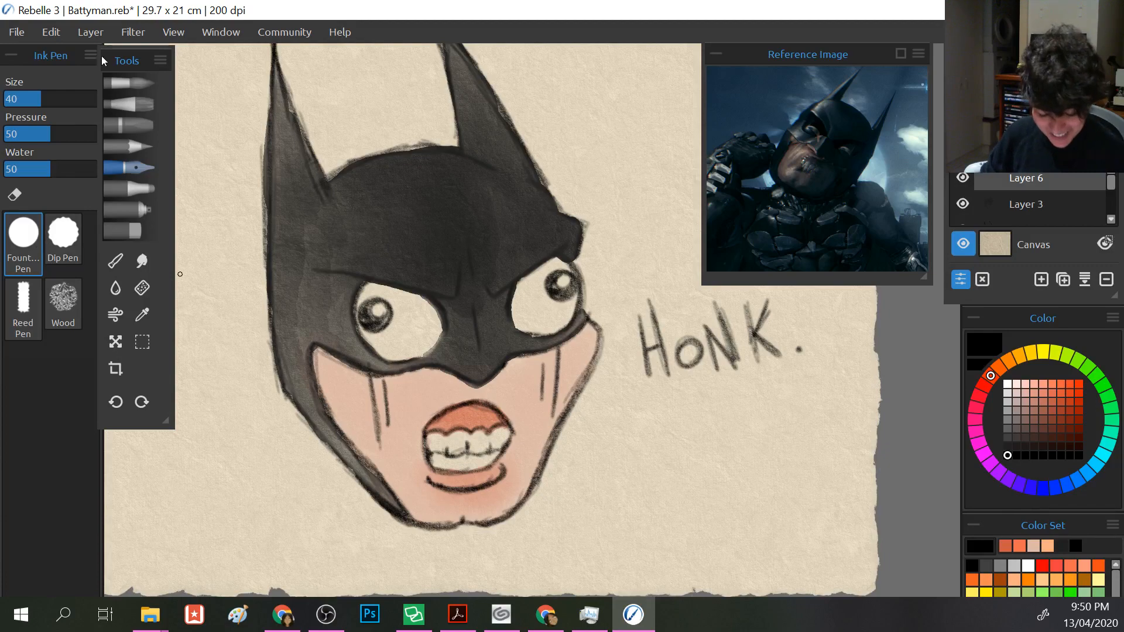
{"action": "left_click", "coordinate": [17, 32]}
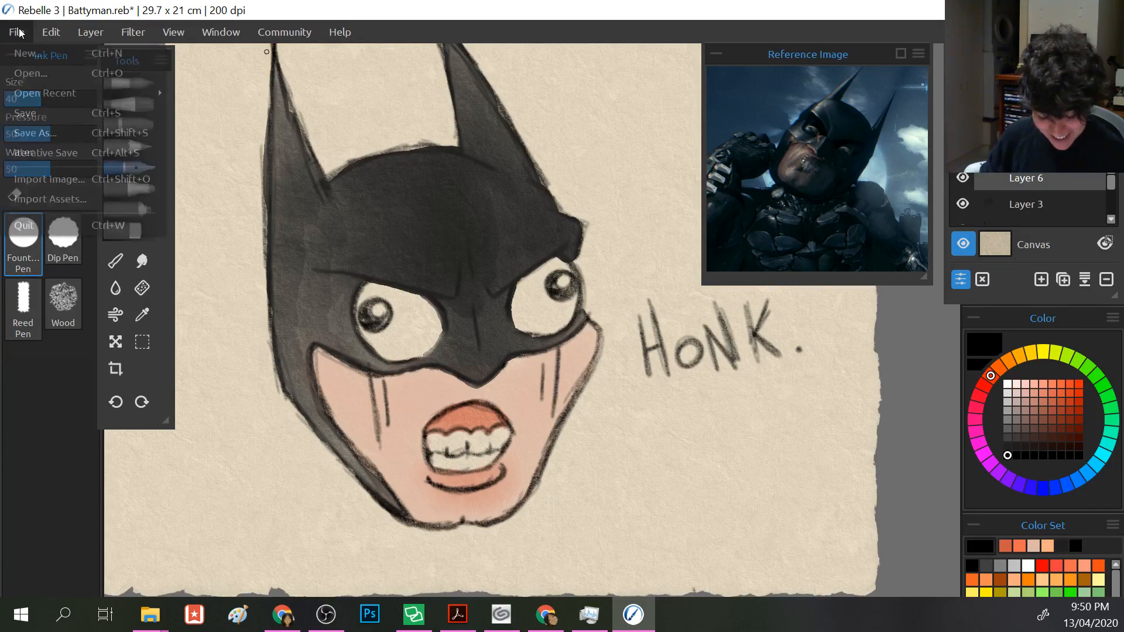
{"action": "left_click", "coordinate": [35, 133]}
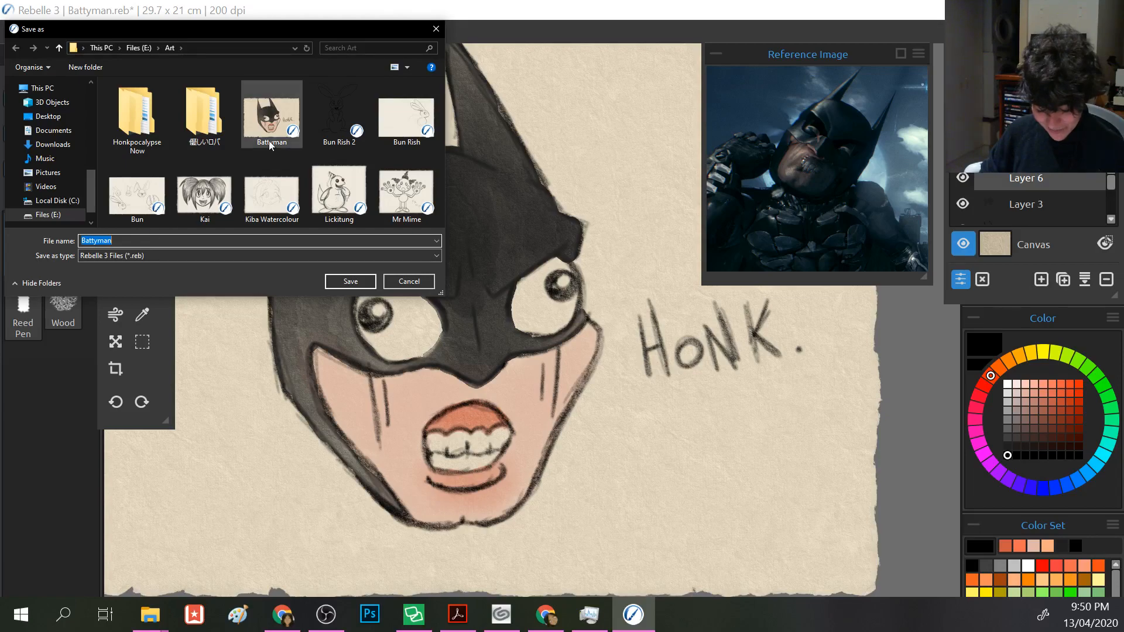
{"action": "left_click", "coordinate": [270, 142]}
{"action": "left_click_drag", "start_coordinate": [119, 240], "coordinate": [59, 240]}
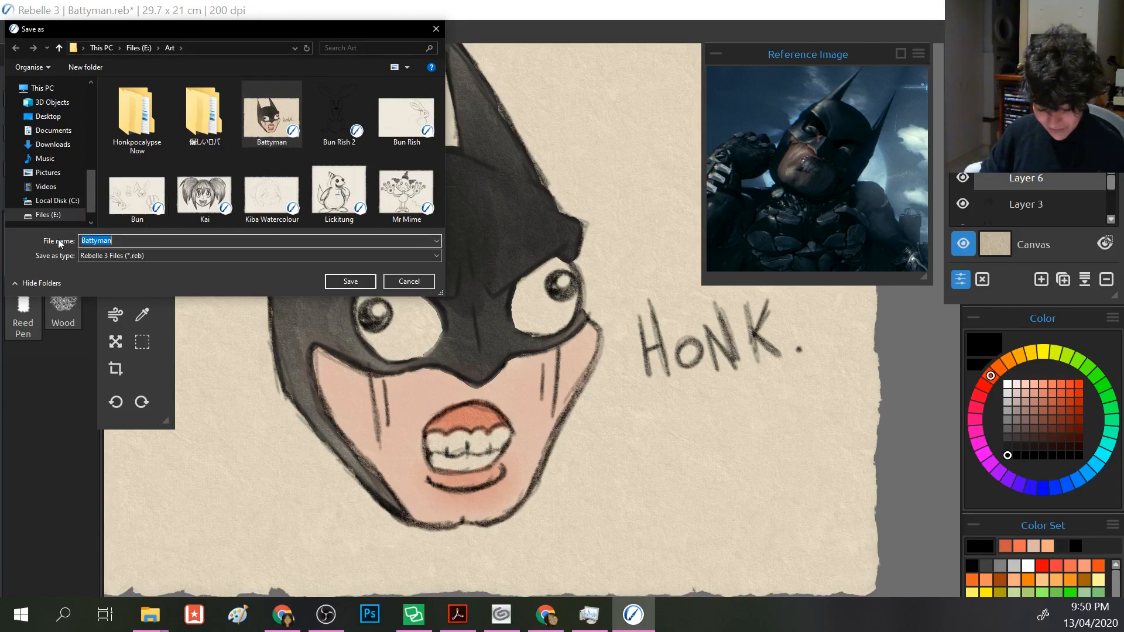
{"action": "type", "text": "Catman"}
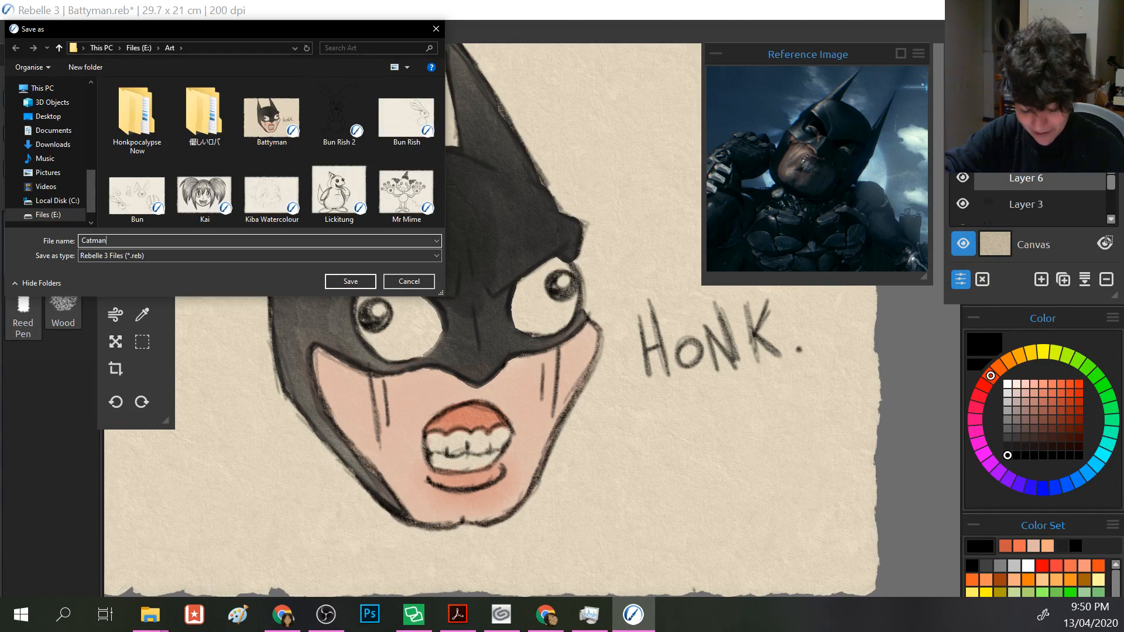
{"action": "key", "text": "Return"}
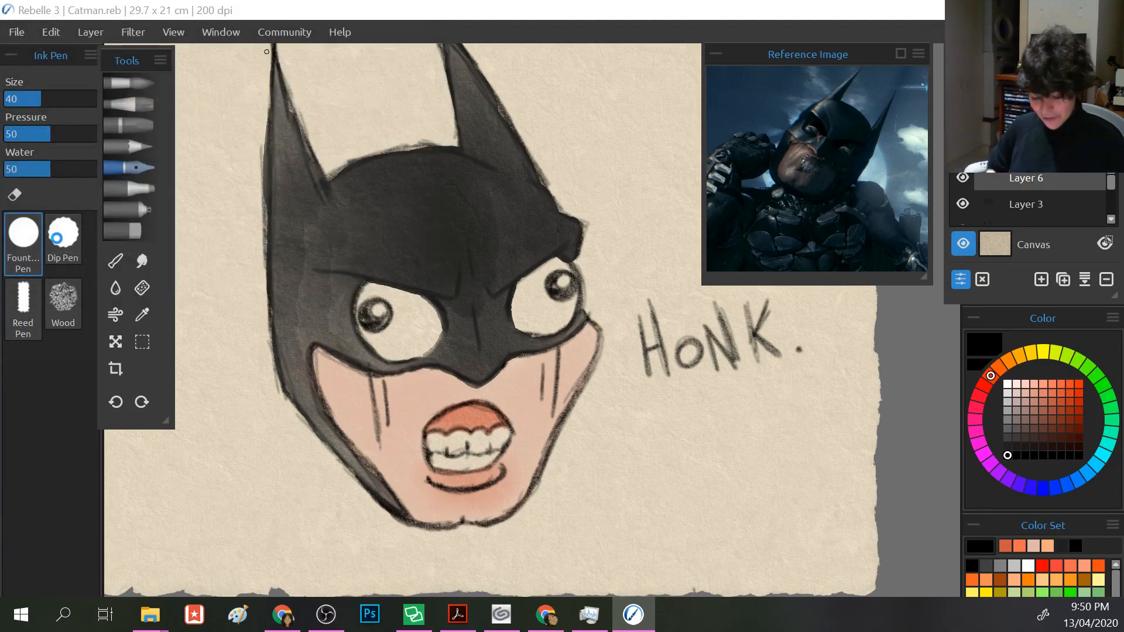
- Try inking the left ear and the head's left outline down to the chin in black with the Fountain Pen at size 40
{"action": "scroll", "coordinate": [479, 231], "scroll_direction": "down", "scroll_amount": 3}
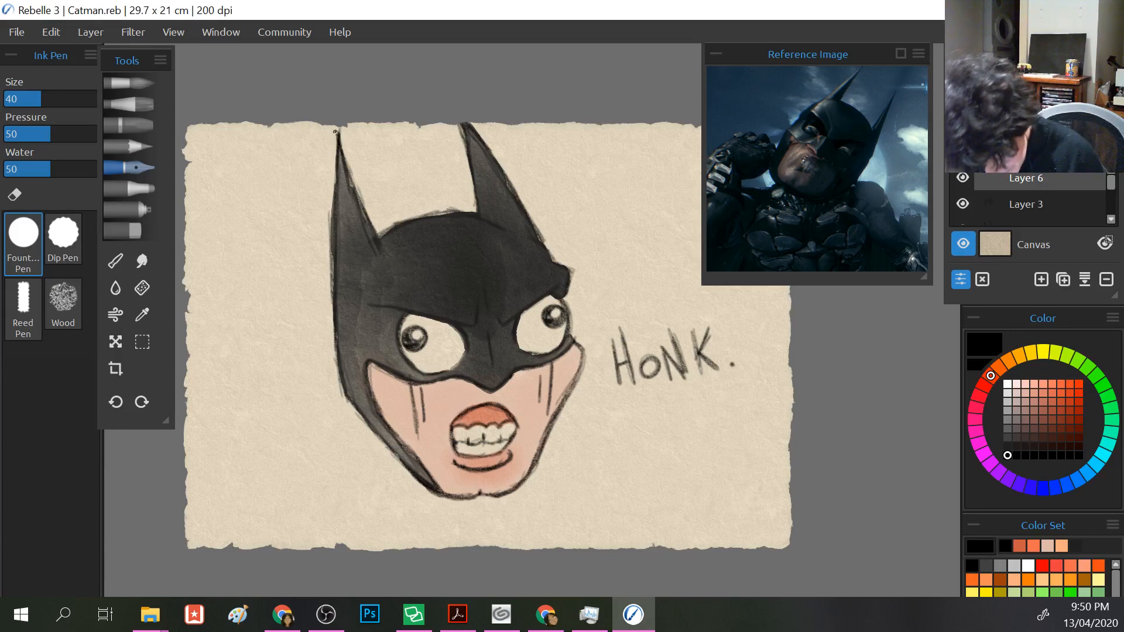
{"action": "left_click_drag", "start_coordinate": [335, 132], "coordinate": [386, 260]}
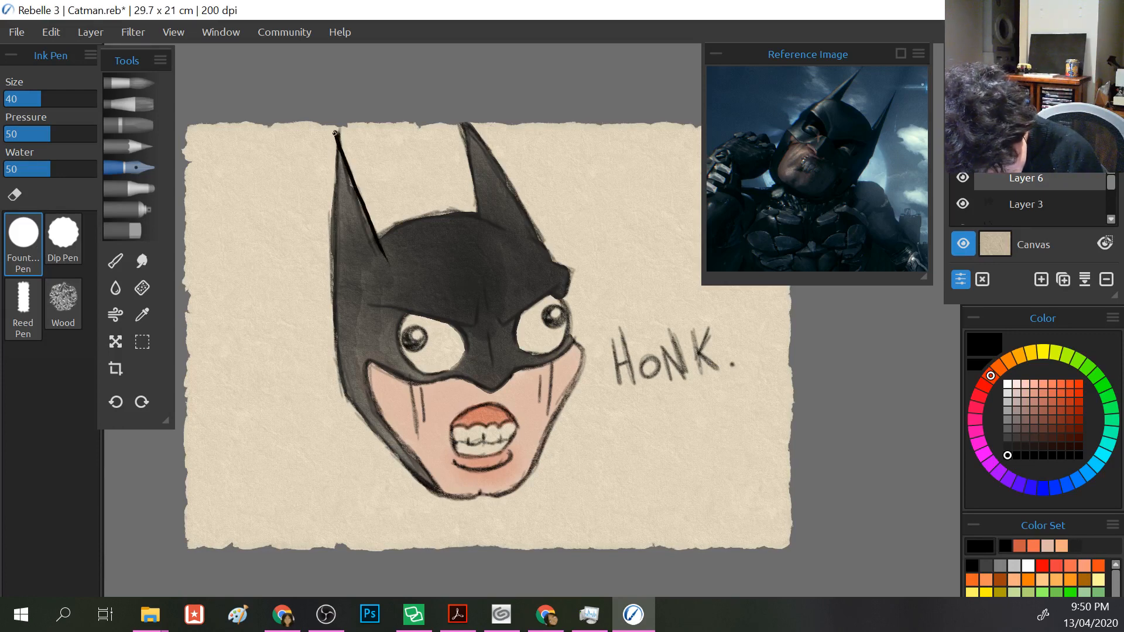
{"action": "mouse_move", "coordinate": [334, 131]}
{"action": "left_mouse_down"}
{"action": "mouse_move", "coordinate": [330, 306]}
{"action": "mouse_move", "coordinate": [347, 393]}
{"action": "mouse_move", "coordinate": [393, 455]}
{"action": "mouse_move", "coordinate": [476, 496]}
{"action": "left_mouse_up"}
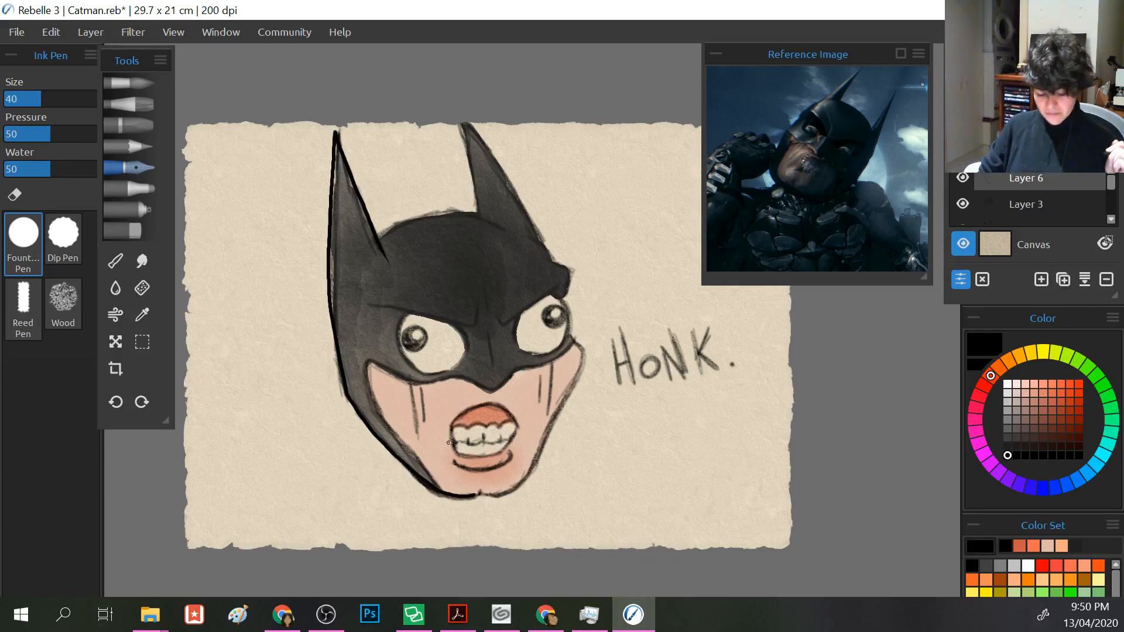
{"action": "key", "text": "ctrl+z"}
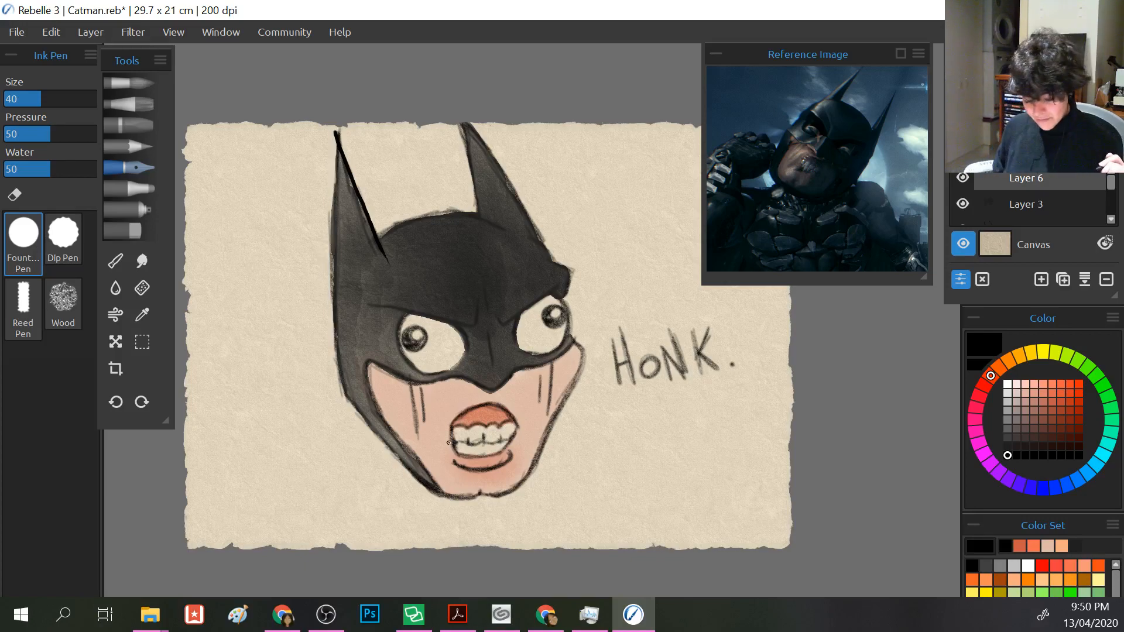
{"action": "key", "text": "ctrl+z"}
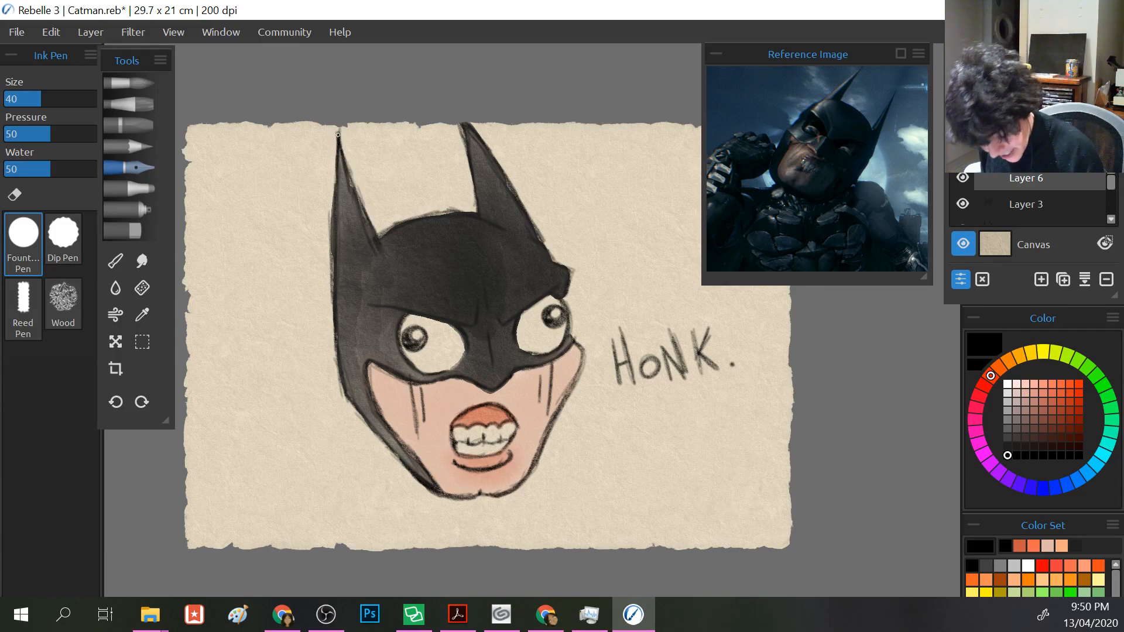
{"action": "left_click_drag", "start_coordinate": [336, 133], "coordinate": [386, 256]}
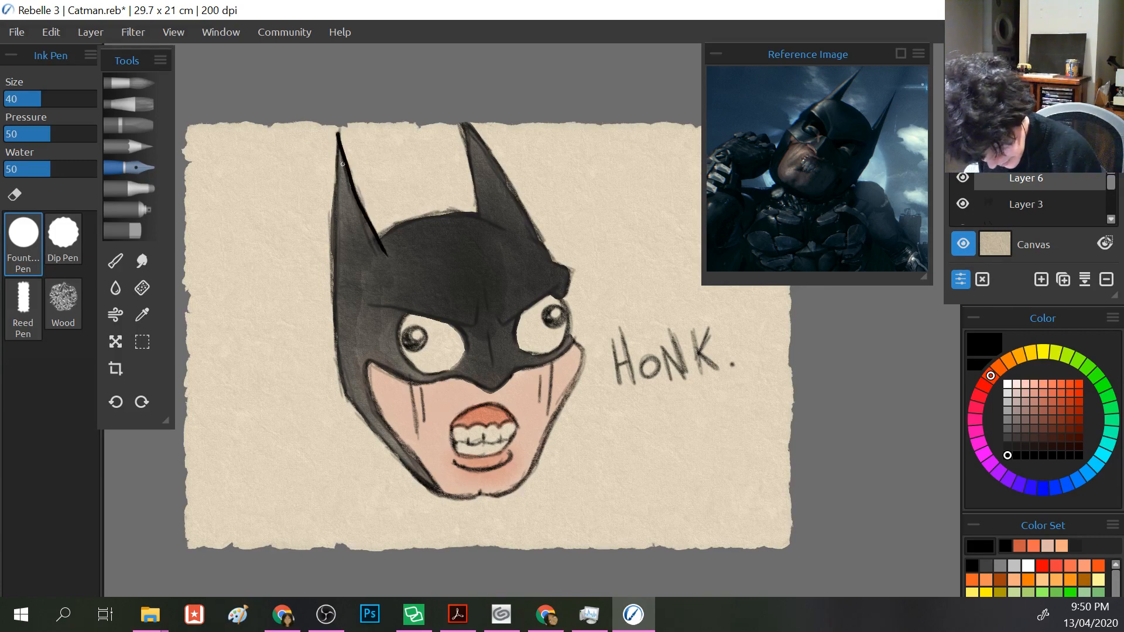
{"action": "mouse_move", "coordinate": [338, 133]}
{"action": "left_mouse_down"}
{"action": "mouse_move", "coordinate": [334, 322]}
{"action": "mouse_move", "coordinate": [347, 397]}
{"action": "mouse_move", "coordinate": [434, 488]}
{"action": "mouse_move", "coordinate": [480, 494]}
{"action": "left_mouse_up"}
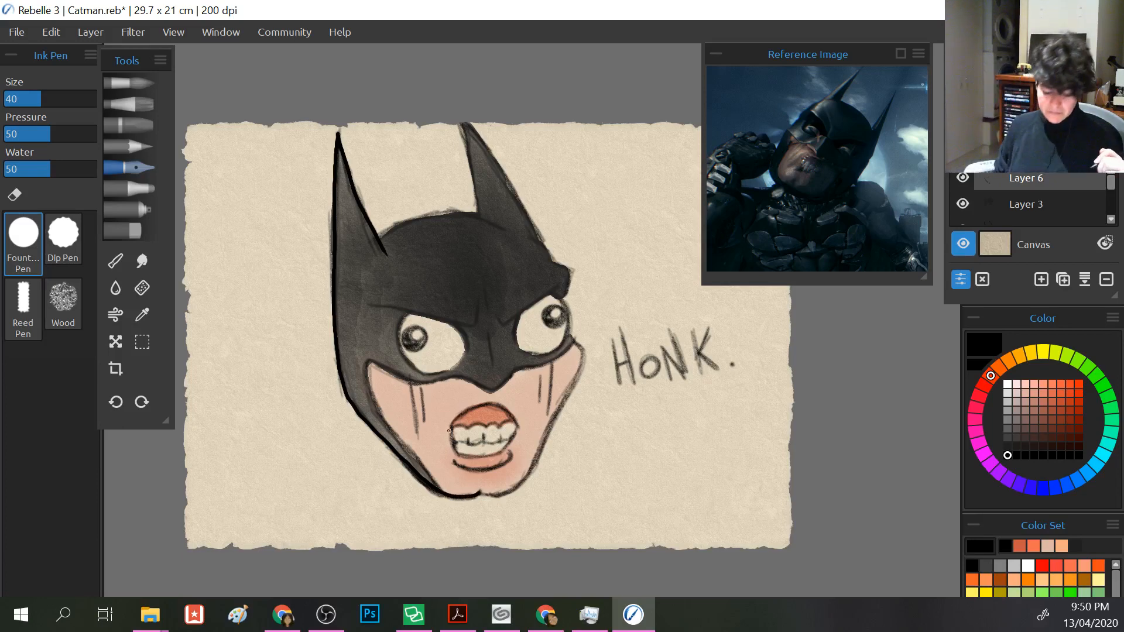
{"action": "mouse_move", "coordinate": [336, 134]}
{"action": "left_mouse_down"}
{"action": "mouse_move", "coordinate": [324, 353]}
{"action": "mouse_move", "coordinate": [334, 385]}
{"action": "mouse_move", "coordinate": [402, 479]}
{"action": "left_mouse_up"}
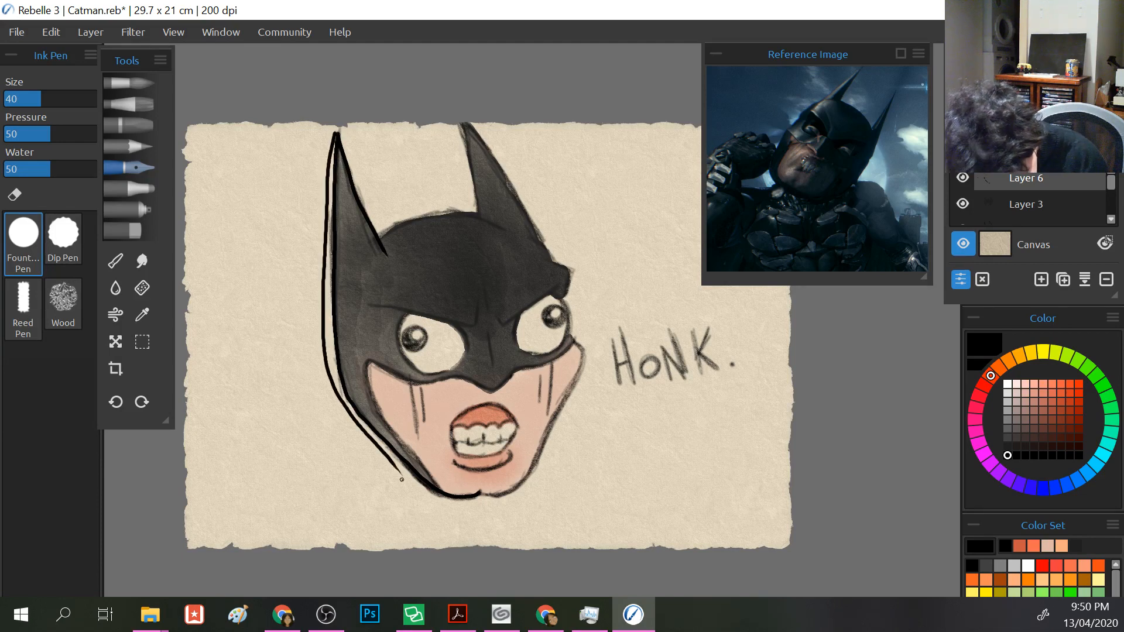
{"action": "key", "text": "ctrl+z"}
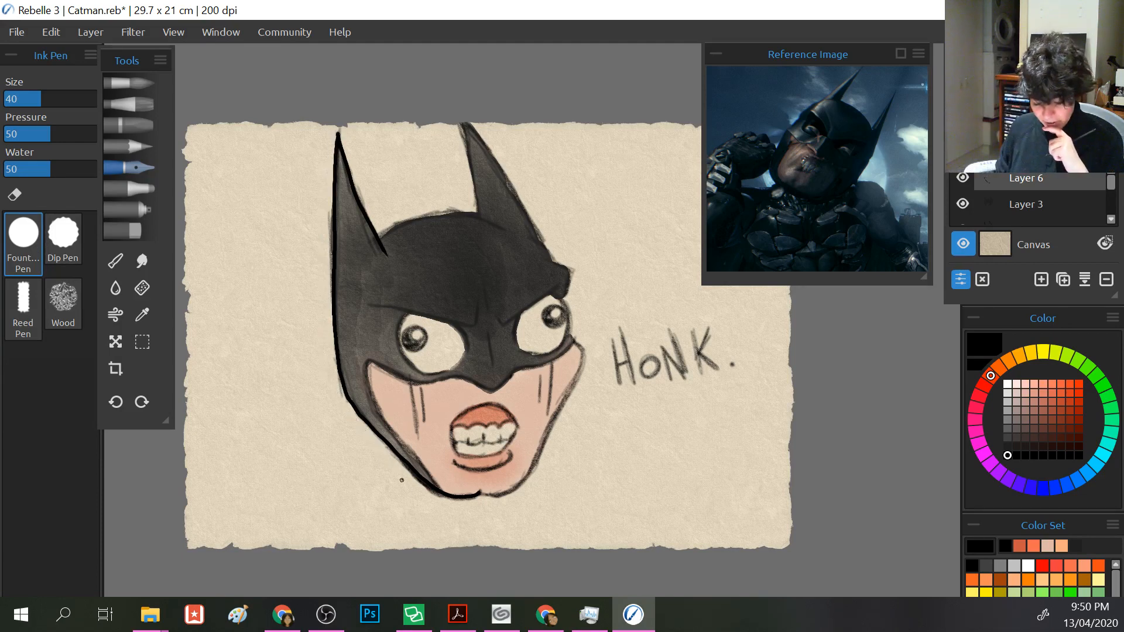
{"action": "key", "text": "ctrl+z"}
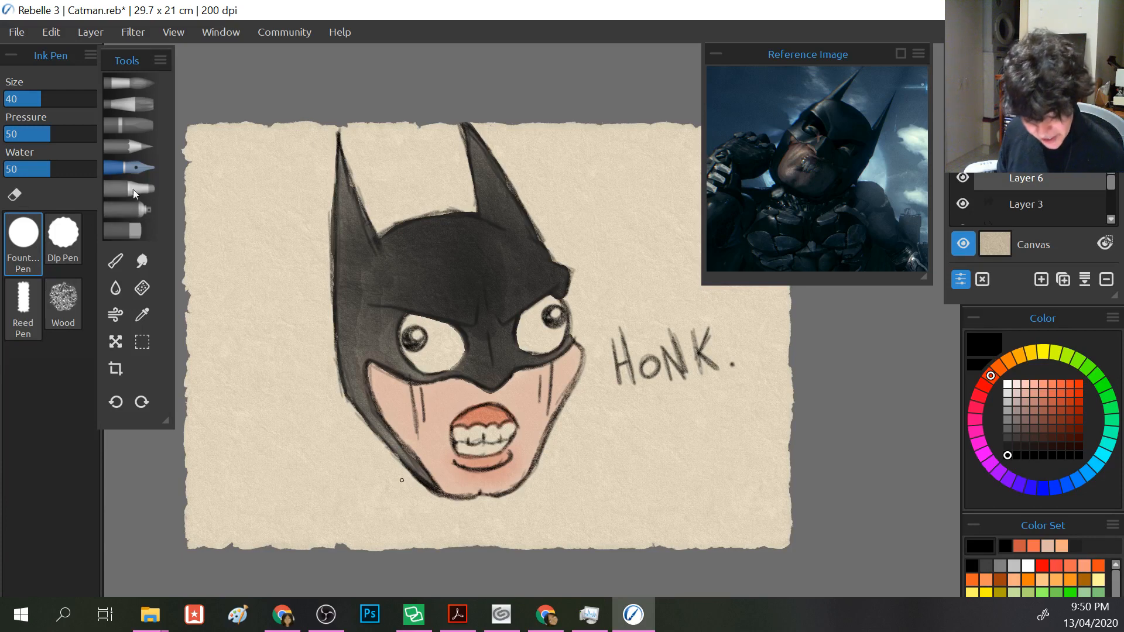
- Try outlining the left ear in black with the Bullet marker at size 30, plus a test stroke on the blank paper
{"action": "left_click", "coordinate": [129, 103]}
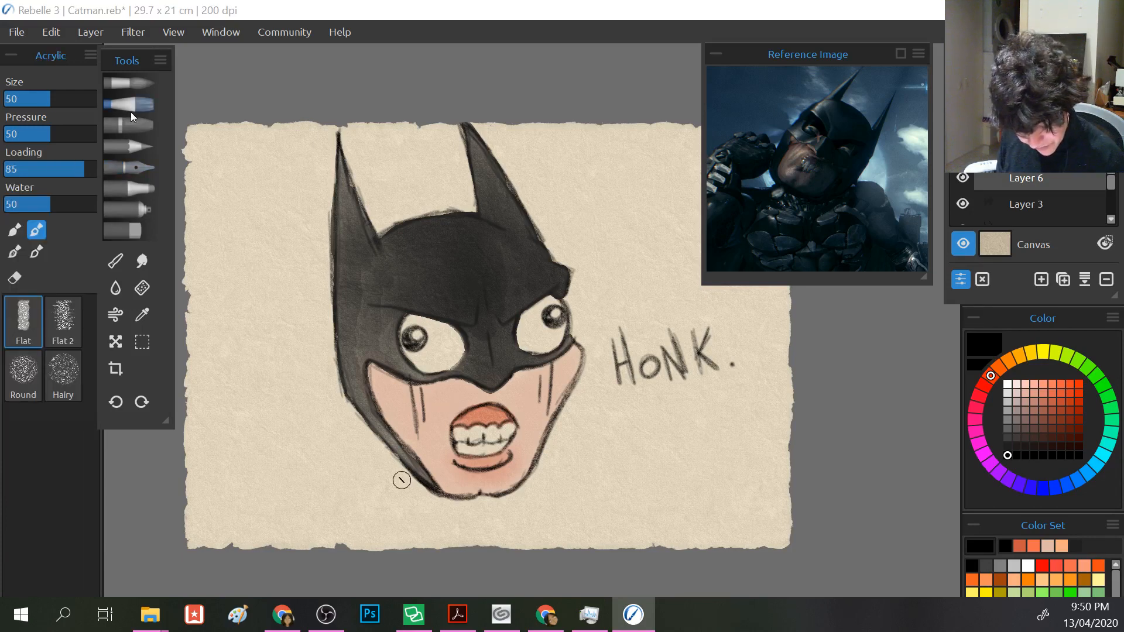
{"action": "left_click", "coordinate": [126, 188]}
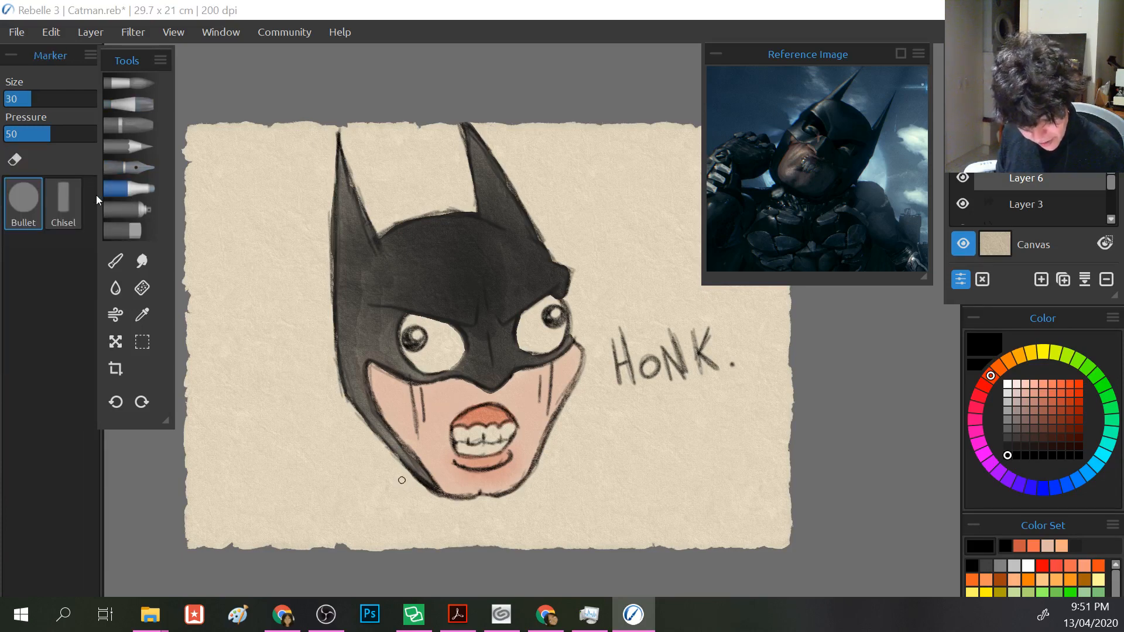
{"action": "left_click_drag", "start_coordinate": [337, 132], "coordinate": [375, 239]}
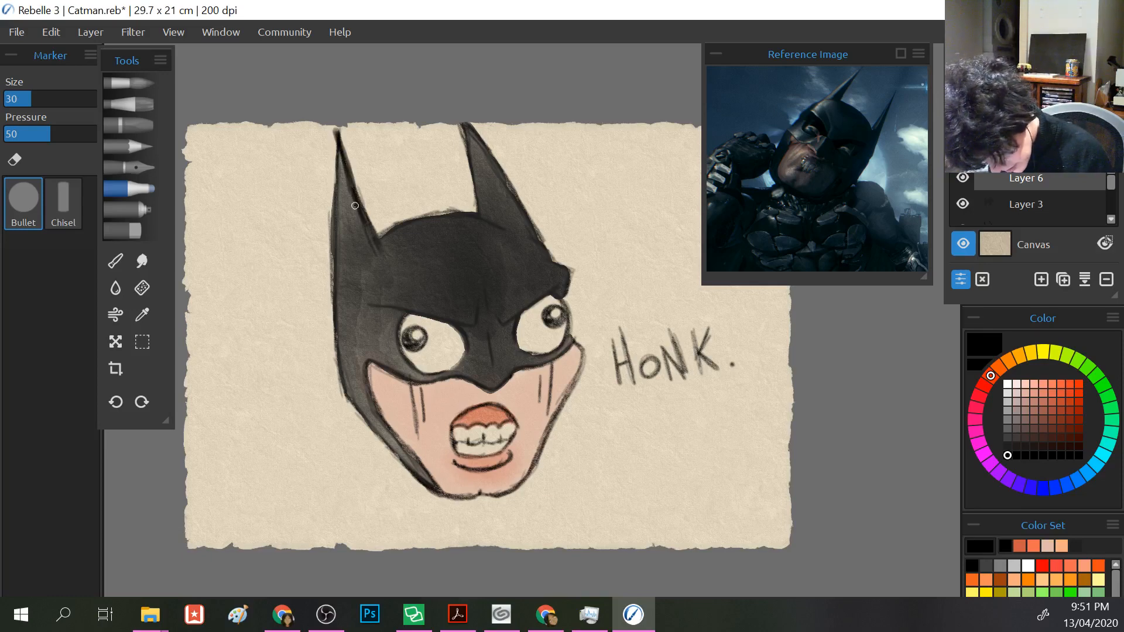
{"action": "left_click_drag", "start_coordinate": [339, 124], "coordinate": [334, 262]}
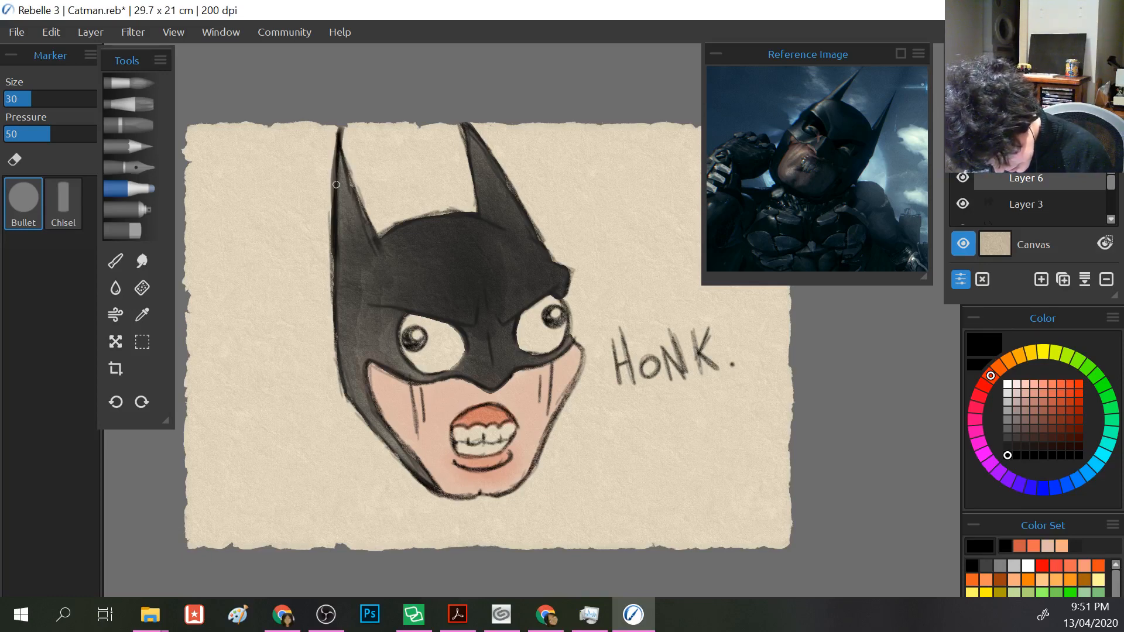
{"action": "key", "text": "ctrl+z"}
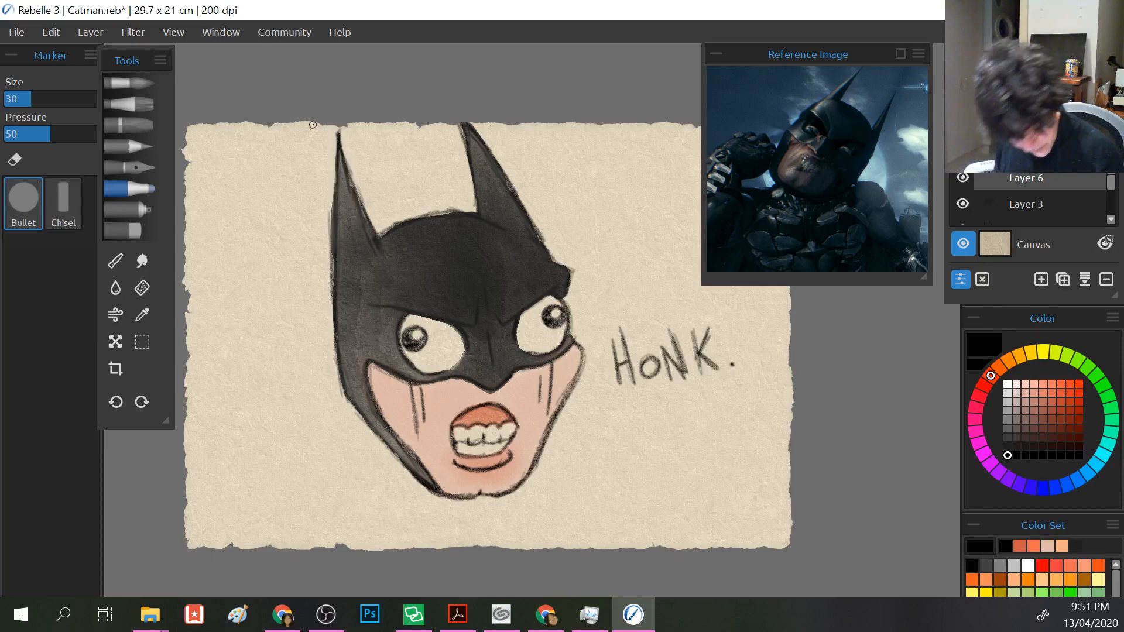
{"action": "mouse_move", "coordinate": [273, 283]}
{"action": "left_mouse_down"}
{"action": "mouse_move", "coordinate": [264, 205]}
{"action": "mouse_move", "coordinate": [268, 312]}
{"action": "mouse_move", "coordinate": [247, 195]}
{"action": "left_mouse_up"}
{"action": "key", "text": "ctrl+z"}
- Try a vertical black stroke beside the left ear with the Hexa Soft pastel at size 30
{"action": "left_click", "coordinate": [128, 208]}
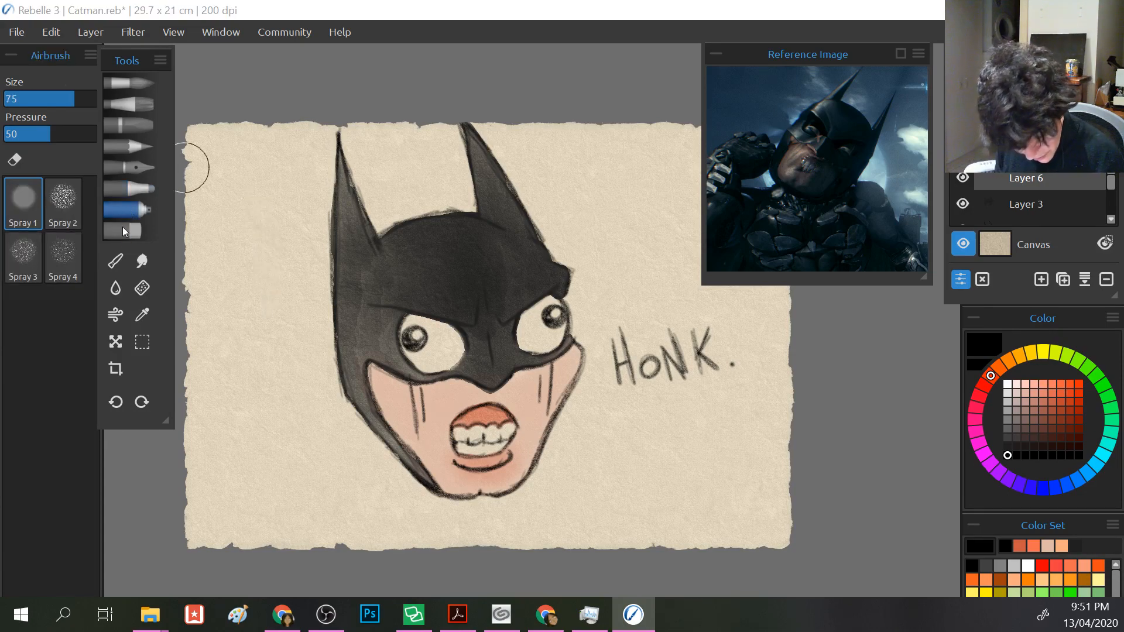
{"action": "left_click", "coordinate": [122, 232]}
{"action": "left_click", "coordinate": [121, 147]}
{"action": "left_click", "coordinate": [121, 130]}
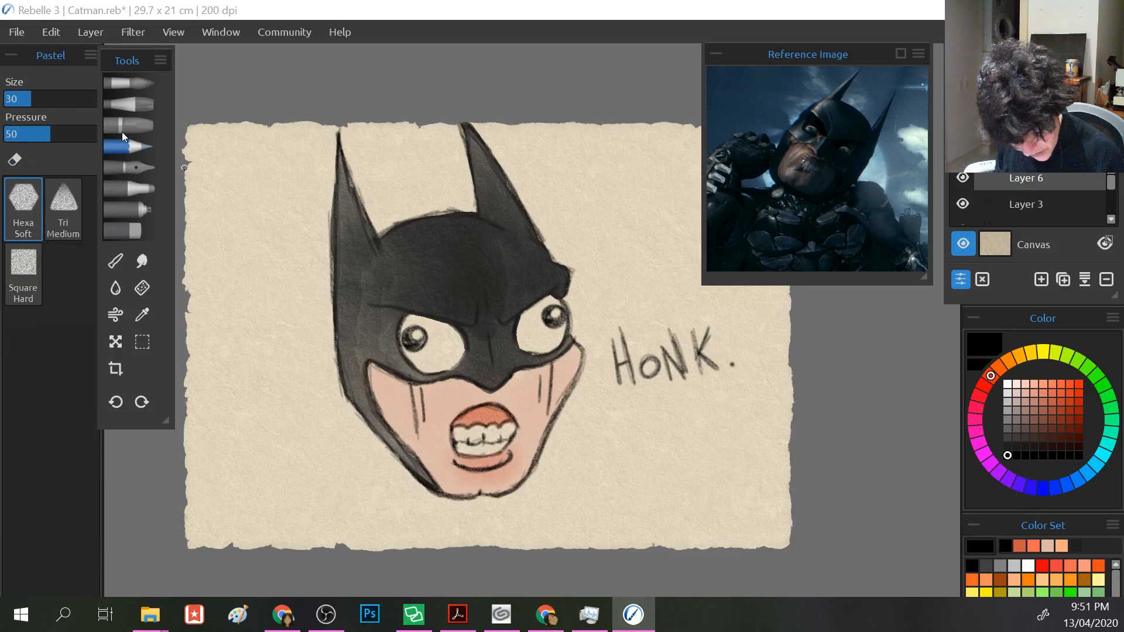
{"action": "left_click_drag", "start_coordinate": [331, 140], "coordinate": [328, 270]}
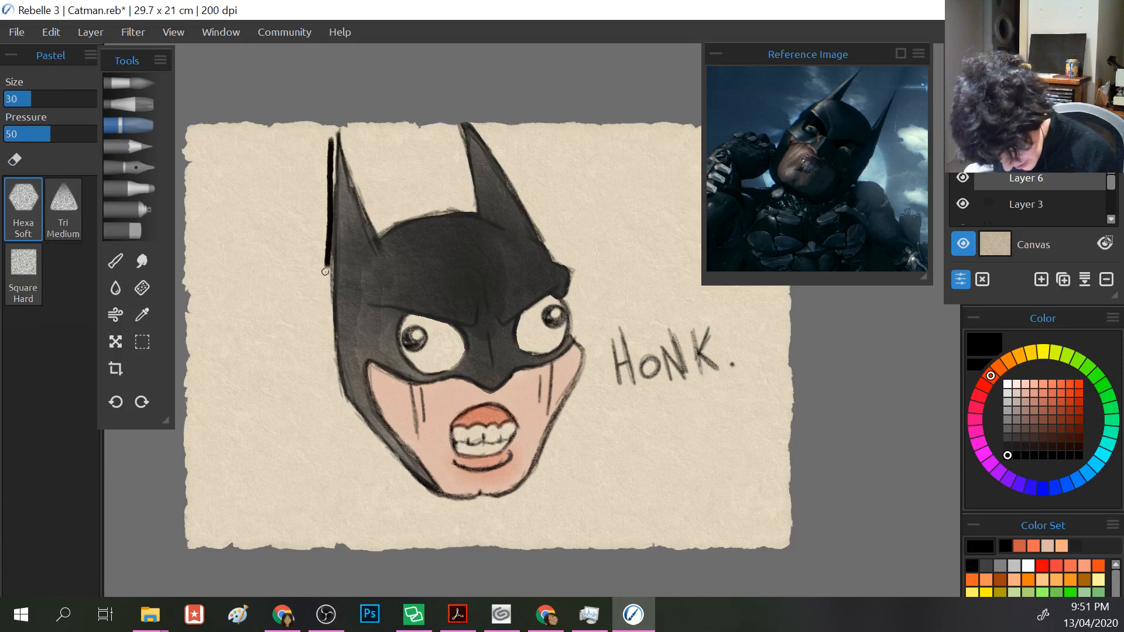
{"action": "key", "text": "ctrl+z"}
- Ink the left ear's inner edge and the head's left outline from ear tip to chin in black with the Fountain Pen at size 40
{"action": "left_click", "coordinate": [138, 168]}
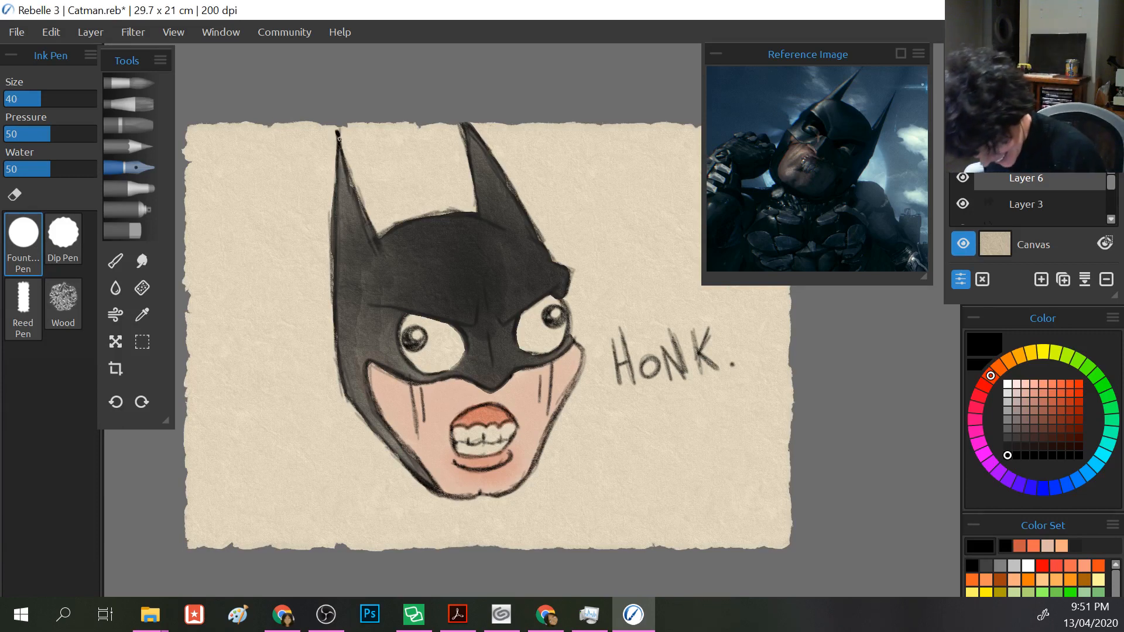
{"action": "left_click_drag", "start_coordinate": [337, 136], "coordinate": [396, 264]}
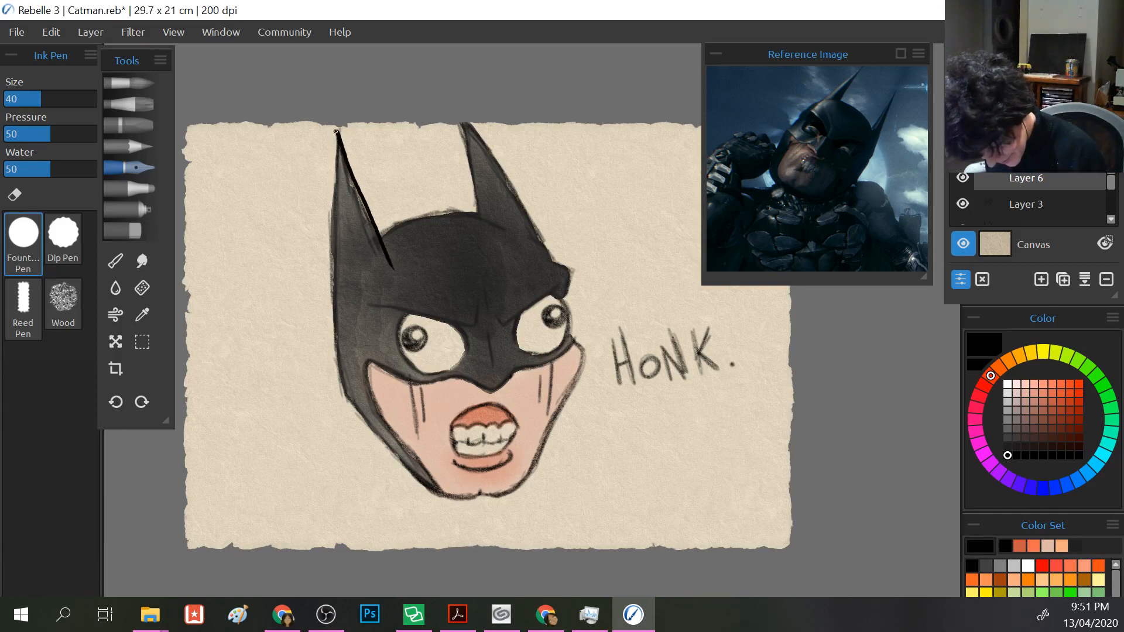
{"action": "left_click_drag", "start_coordinate": [337, 151], "coordinate": [334, 253]}
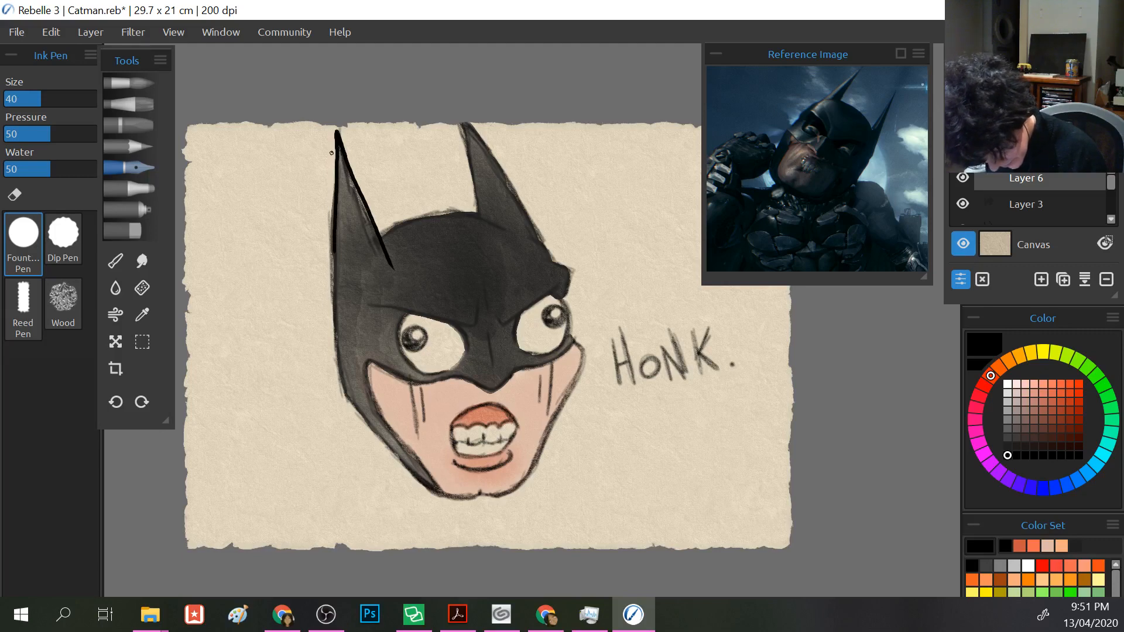
{"action": "key", "text": "ctrl+z"}
{"action": "mouse_move", "coordinate": [336, 156]}
{"action": "left_mouse_down"}
{"action": "mouse_move", "coordinate": [335, 125]}
{"action": "mouse_move", "coordinate": [337, 367]}
{"action": "left_mouse_up"}
{"action": "key", "text": "ctrl+z"}
{"action": "key", "text": "ctrl+z"}
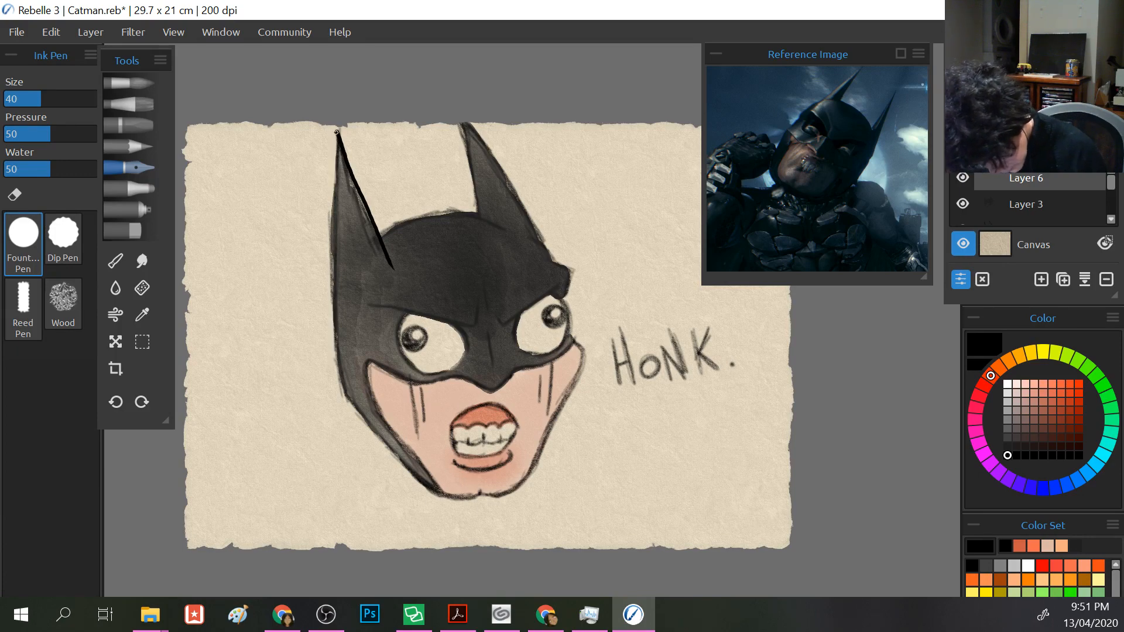
{"action": "mouse_move", "coordinate": [336, 133]}
{"action": "left_mouse_down"}
{"action": "mouse_move", "coordinate": [341, 384]}
{"action": "mouse_move", "coordinate": [425, 485]}
{"action": "left_mouse_up"}
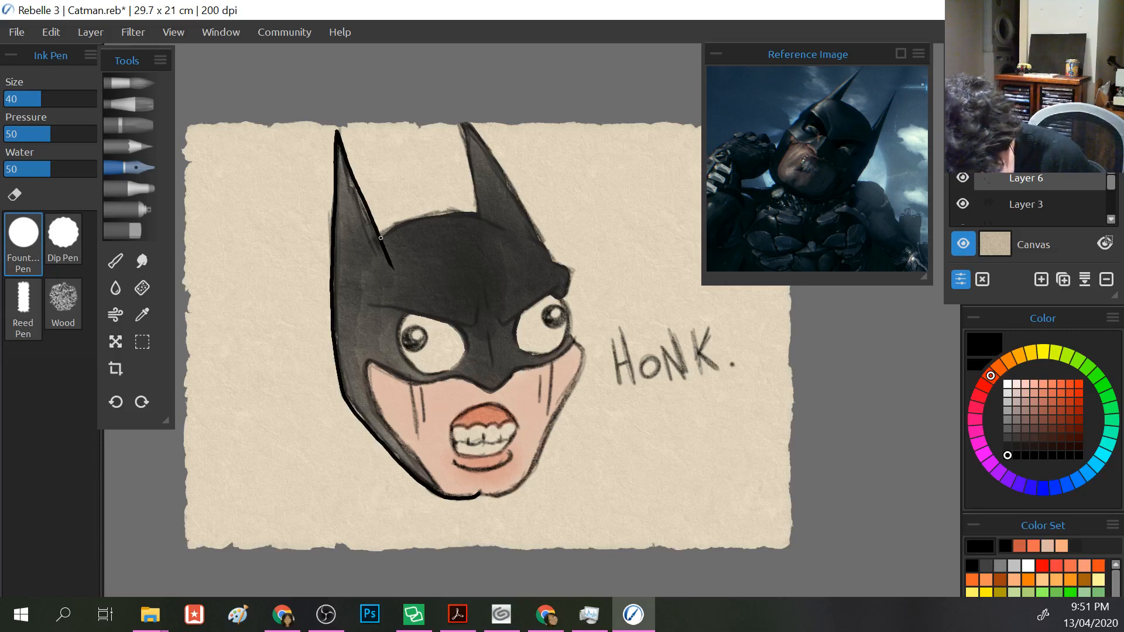
- Ink the top curve of the cowl from the left ear into the right ear with one smooth black stroke
{"action": "mouse_move", "coordinate": [385, 232]}
{"action": "left_mouse_down"}
{"action": "mouse_move", "coordinate": [444, 216]}
{"action": "mouse_move", "coordinate": [515, 236]}
{"action": "left_mouse_up"}
{"action": "key", "text": "ctrl+z"}
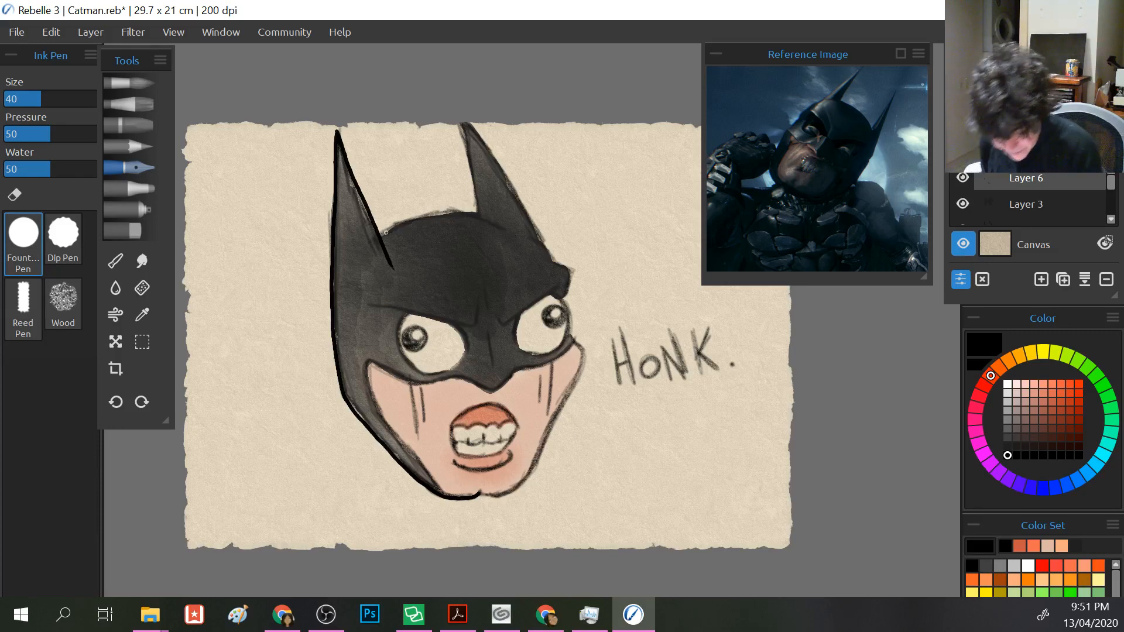
{"action": "mouse_move", "coordinate": [380, 238]}
{"action": "left_mouse_down"}
{"action": "mouse_move", "coordinate": [417, 223]}
{"action": "mouse_move", "coordinate": [509, 234]}
{"action": "left_mouse_up"}
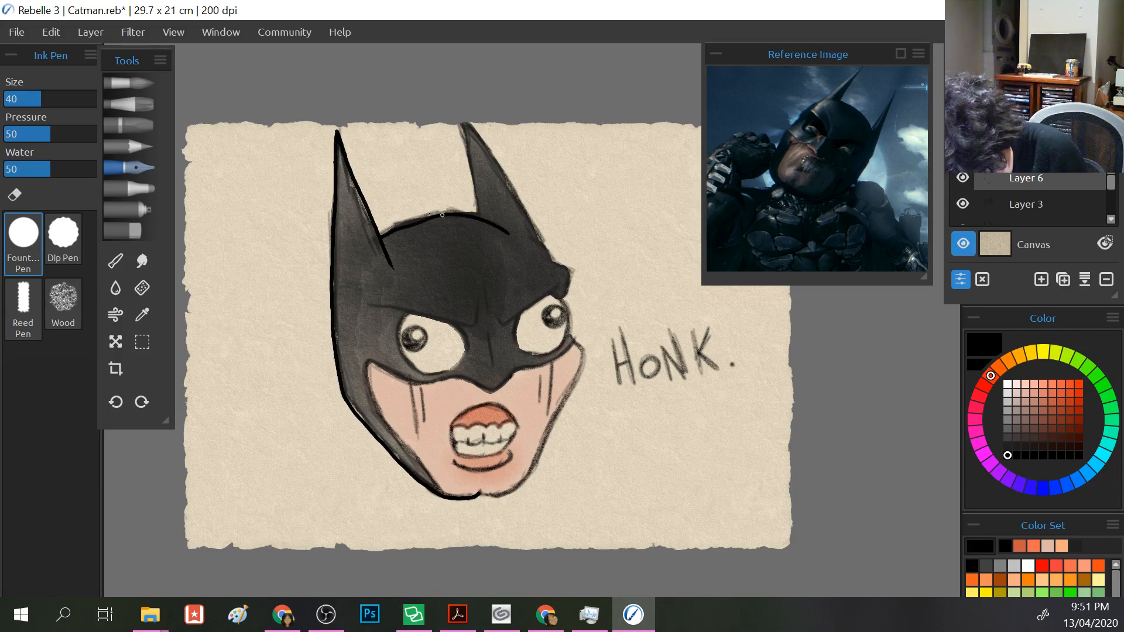
{"action": "key", "text": "ctrl+z"}
{"action": "mouse_move", "coordinate": [381, 236]}
{"action": "left_mouse_down"}
{"action": "mouse_move", "coordinate": [424, 217]}
{"action": "mouse_move", "coordinate": [489, 214]}
{"action": "mouse_move", "coordinate": [515, 237]}
{"action": "left_mouse_up"}
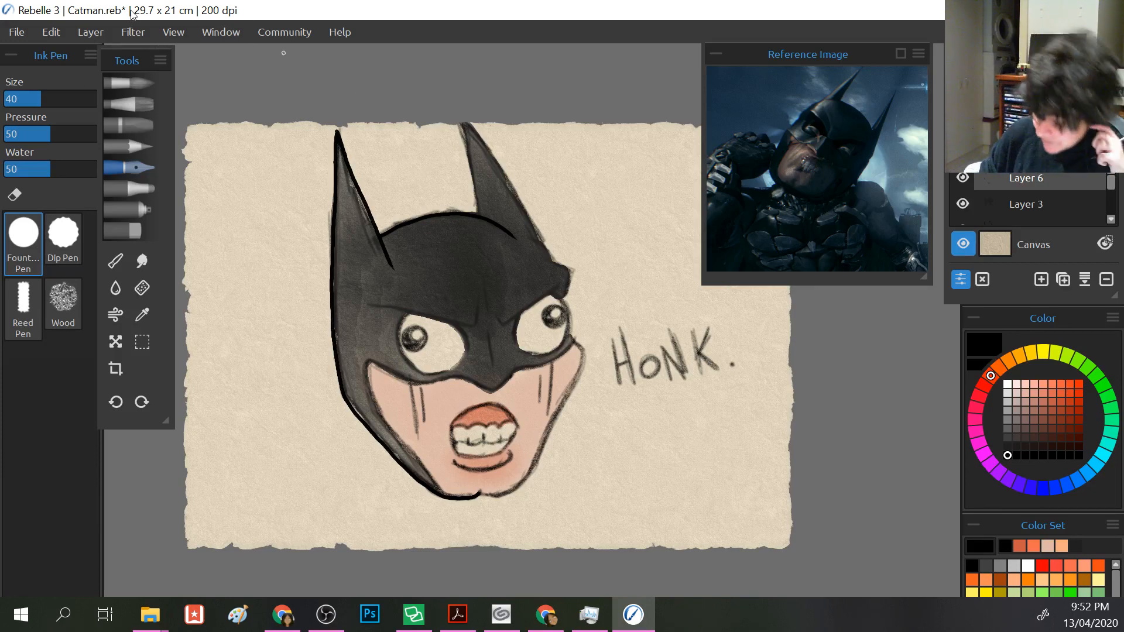
- Try extending the canvas upward to a height of 21.958 cm
{"action": "left_click", "coordinate": [108, 33]}
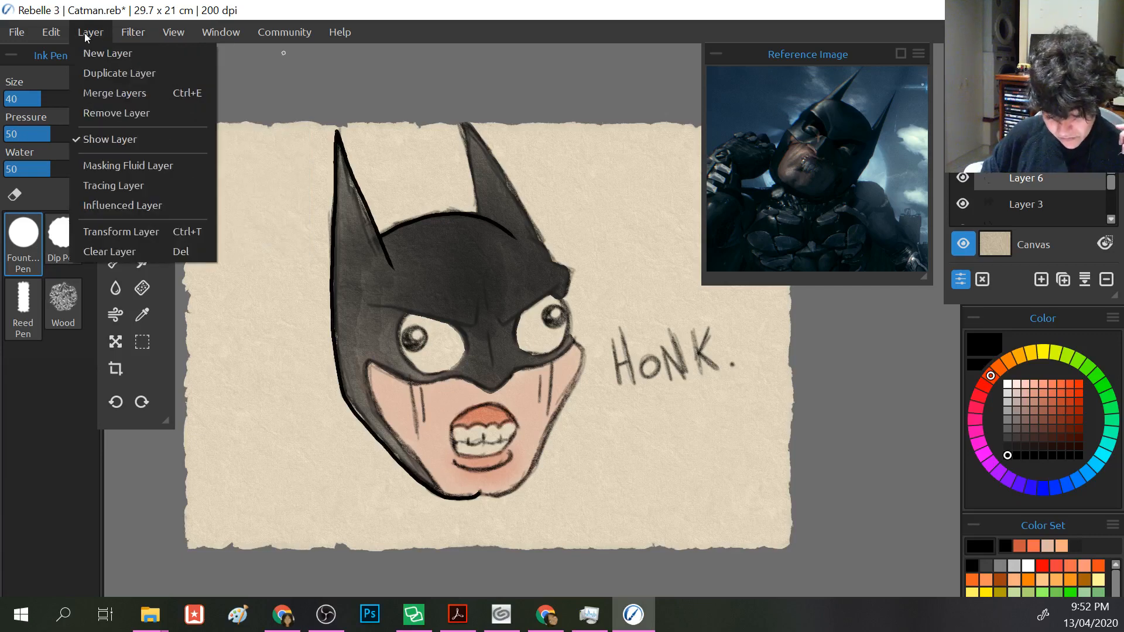
{"action": "mouse_move", "coordinate": [53, 34]}
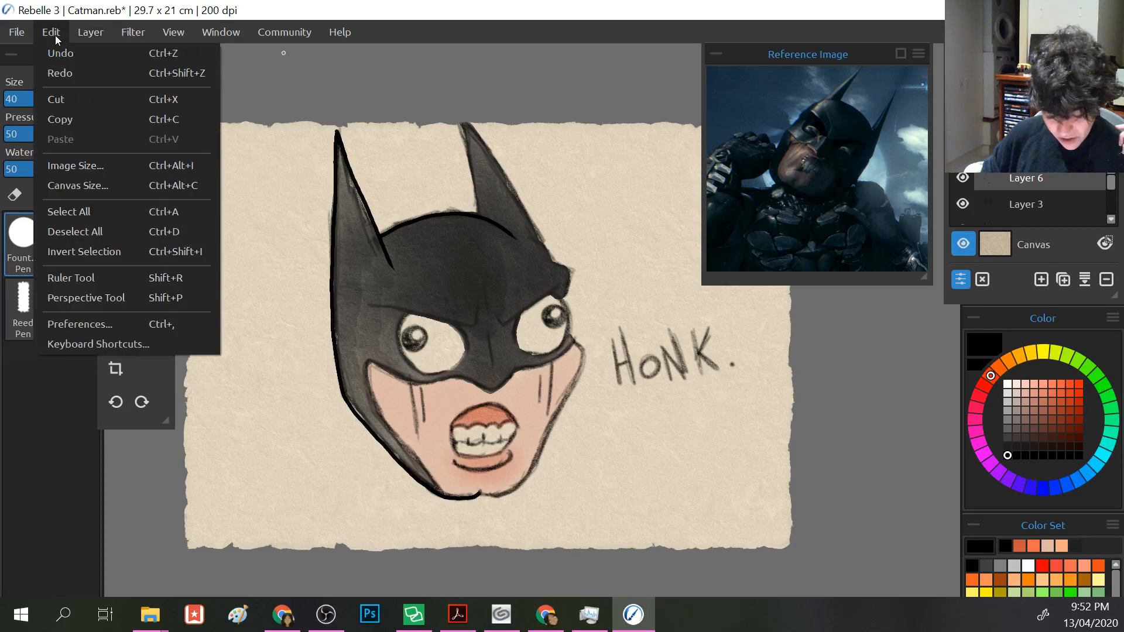
{"action": "left_click", "coordinate": [77, 186]}
{"action": "left_click_drag", "start_coordinate": [489, 118], "coordinate": [489, 97]}
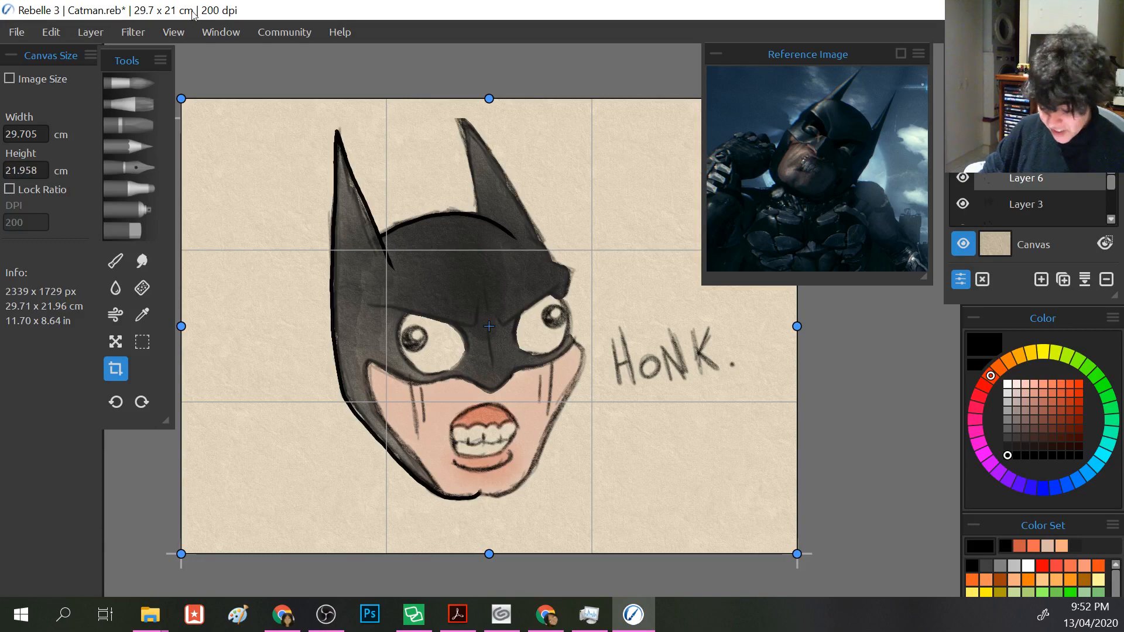
- Save the artwork under its existing file name
{"action": "left_click", "coordinate": [50, 31]}
{"action": "mouse_move", "coordinate": [26, 29]}
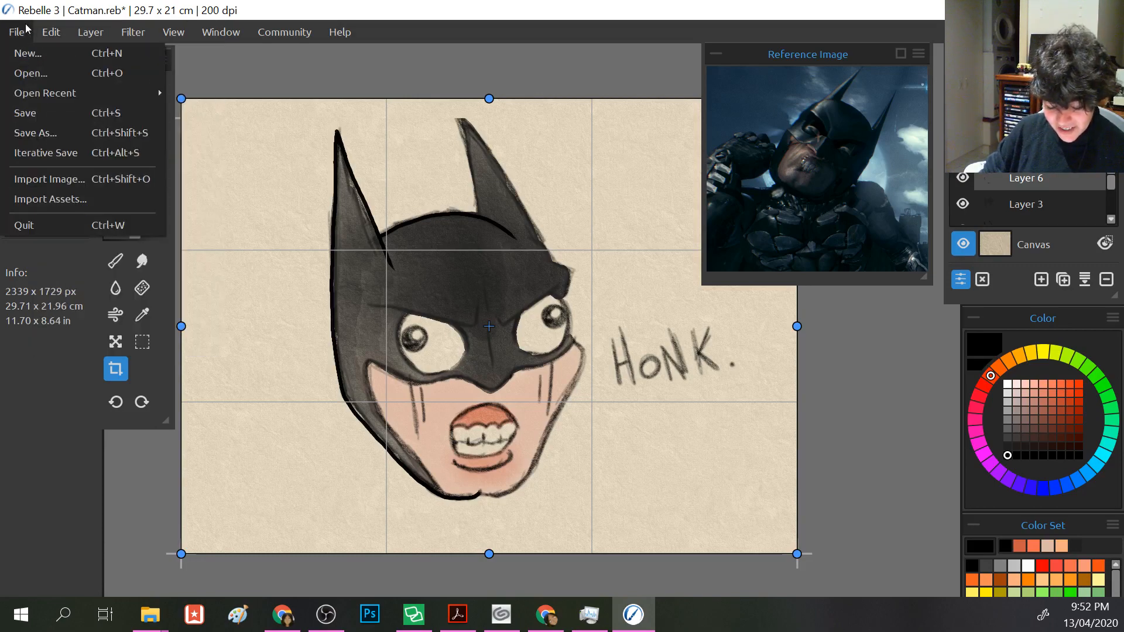
{"action": "left_click", "coordinate": [25, 112]}
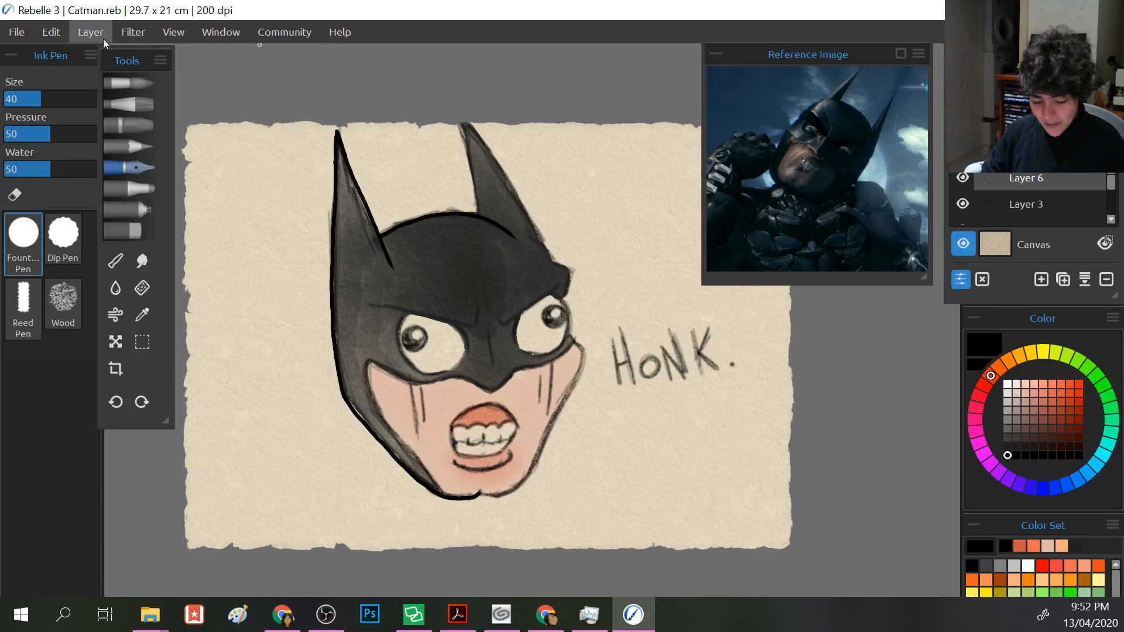
- Extend the canvas upward to a height of 22.276 cm to make room above the right ear
{"action": "left_click", "coordinate": [139, 32]}
{"action": "mouse_move", "coordinate": [93, 33]}
{"action": "mouse_move", "coordinate": [51, 32]}
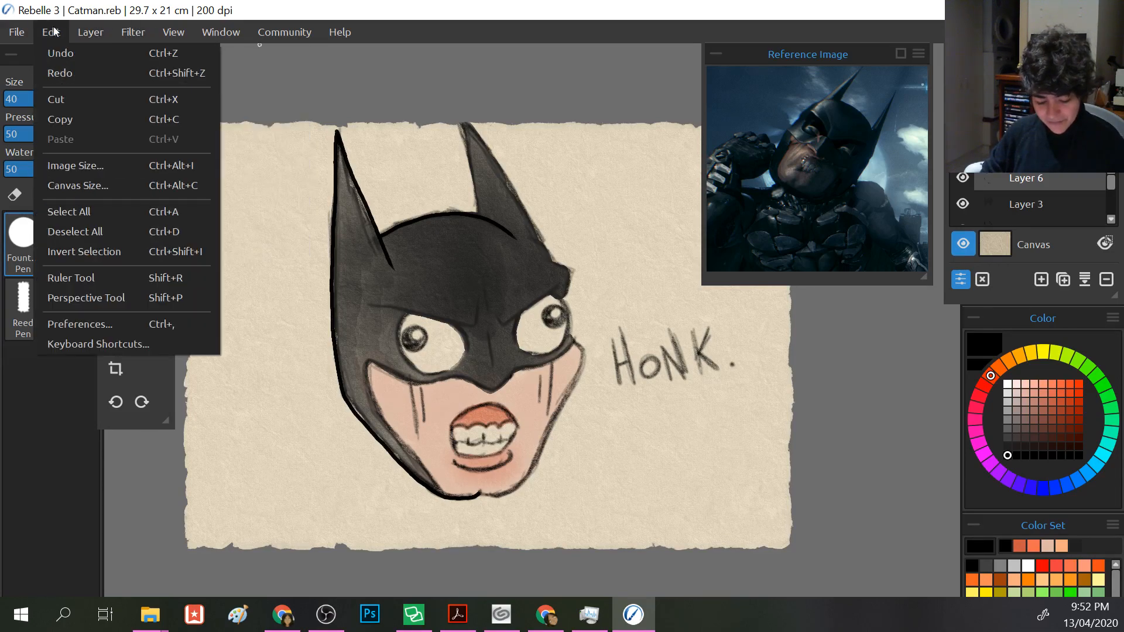
{"action": "left_click", "coordinate": [80, 183]}
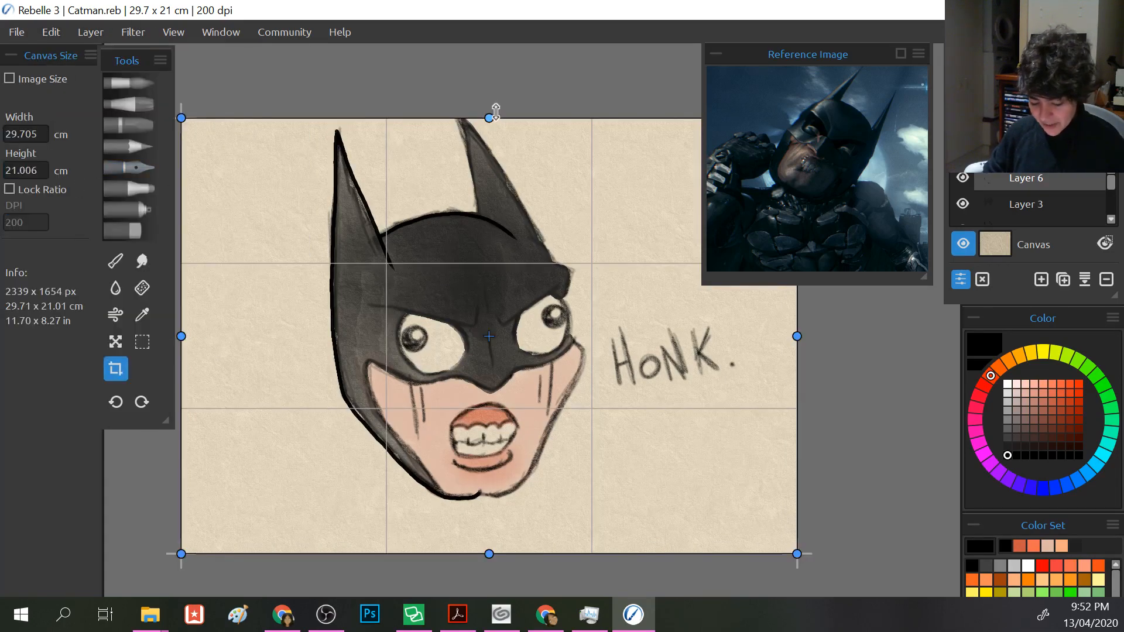
{"action": "left_click_drag", "start_coordinate": [492, 116], "coordinate": [489, 91]}
- Try sketching the right ear's missing tip with the 5H pencil at size 57
{"action": "left_click", "coordinate": [130, 146]}
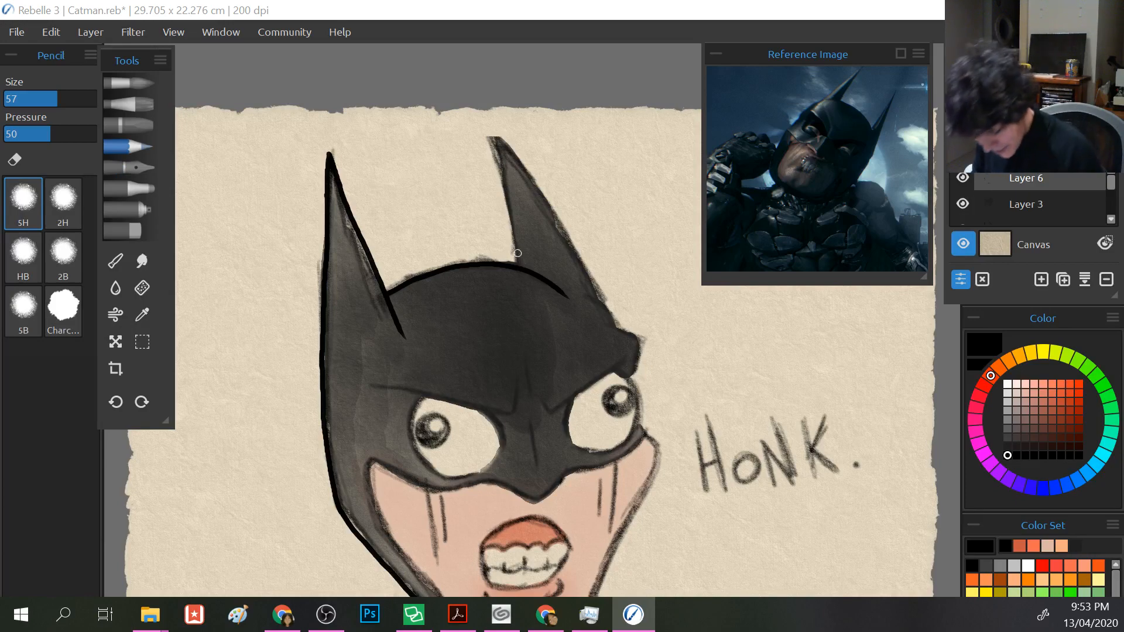
{"action": "left_click_drag", "start_coordinate": [518, 267], "coordinate": [481, 112]}
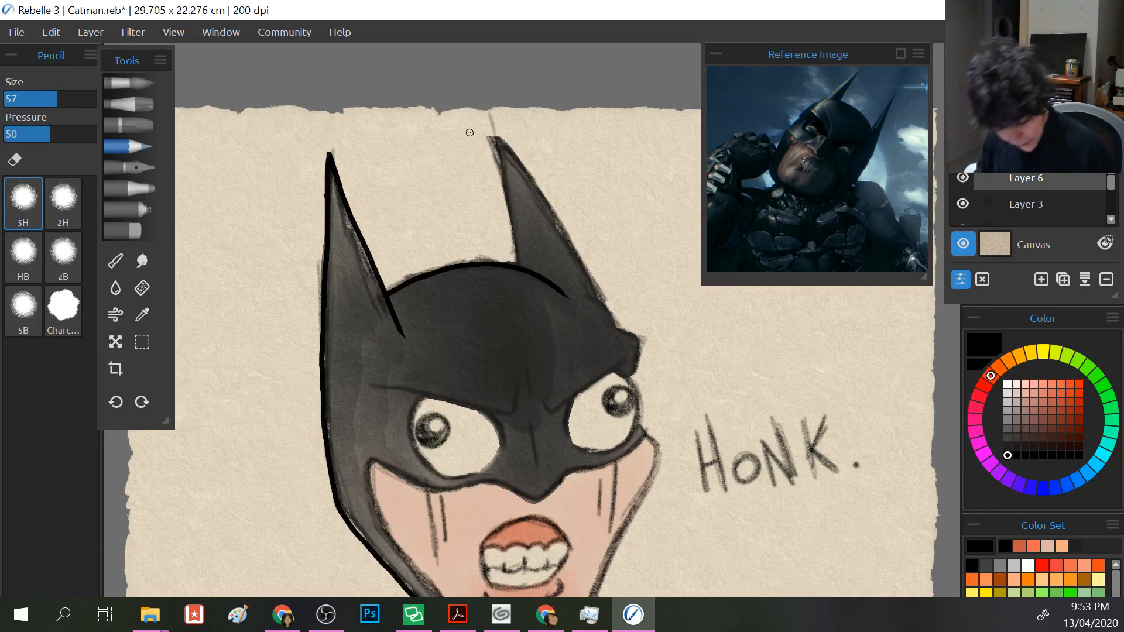
{"action": "key", "text": "ctrl+z"}
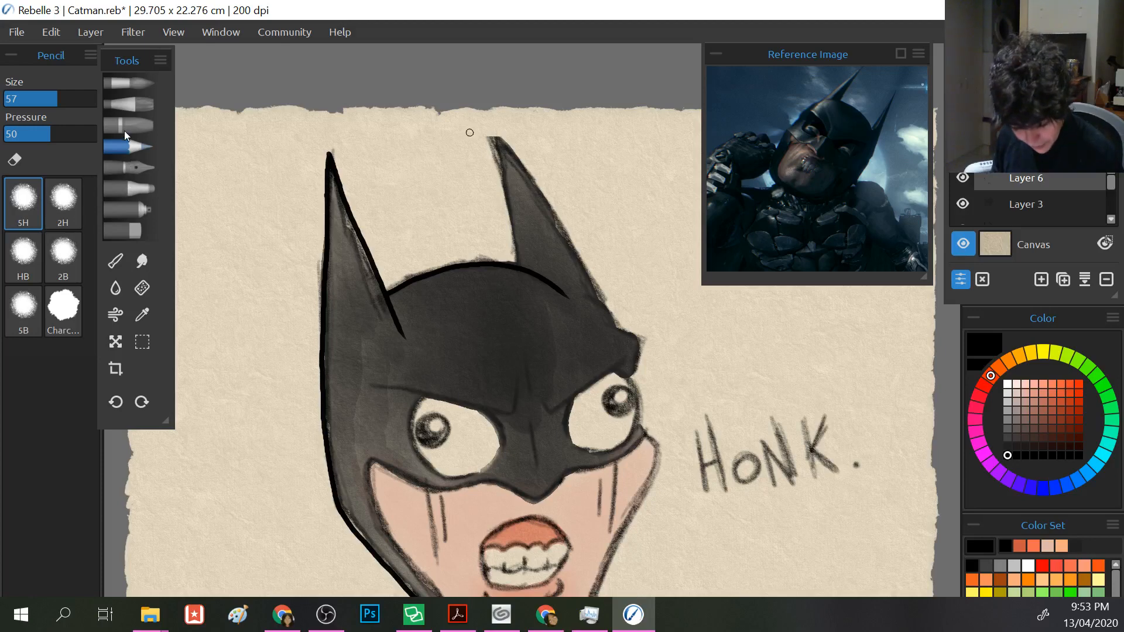
- Ink the right ear's inner edge up to a pointed tip with the Fountain Pen at size 40, and try its outer edge
{"action": "left_click", "coordinate": [128, 168]}
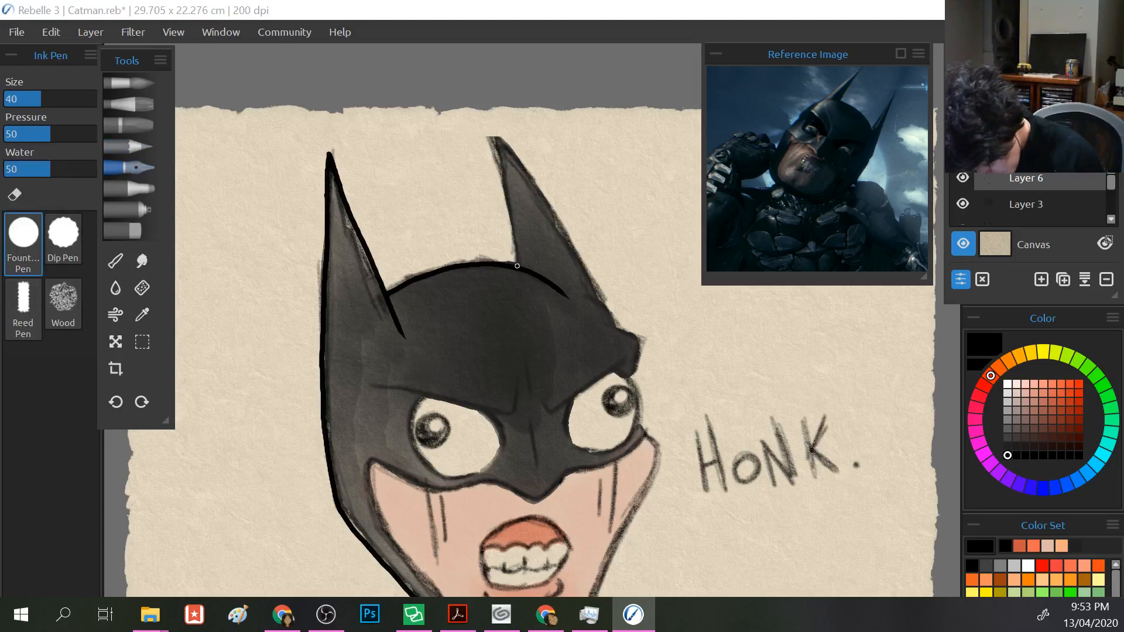
{"action": "mouse_move", "coordinate": [517, 266]}
{"action": "left_mouse_down"}
{"action": "mouse_move", "coordinate": [488, 116]}
{"action": "mouse_move", "coordinate": [559, 212]}
{"action": "mouse_move", "coordinate": [614, 321]}
{"action": "left_mouse_up"}
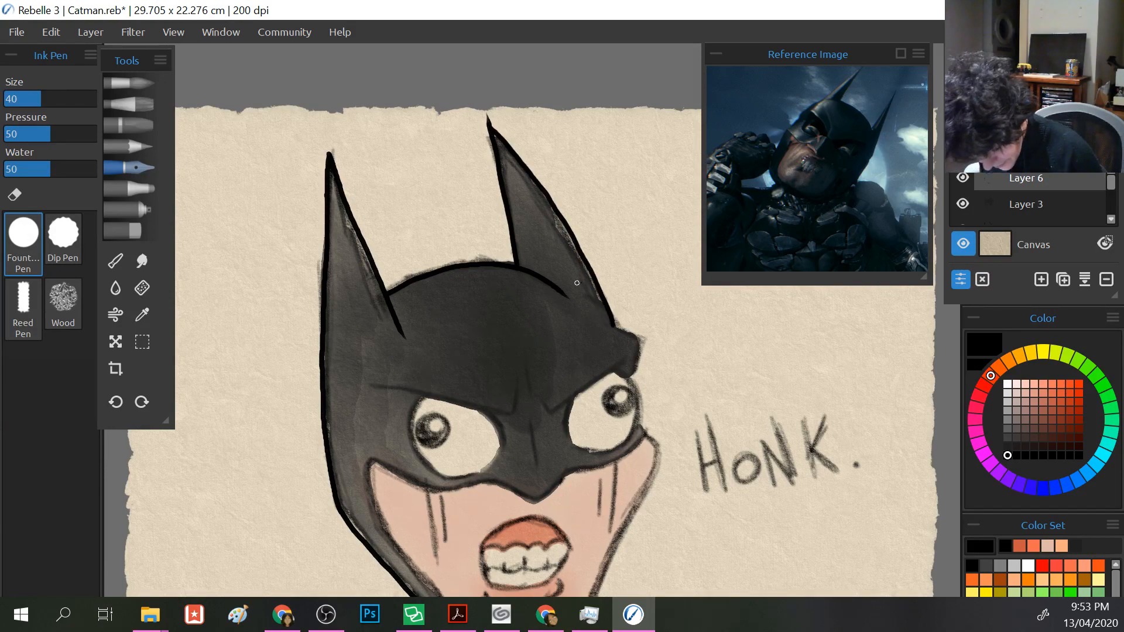
{"action": "left_click_drag", "start_coordinate": [614, 325], "coordinate": [516, 159]}
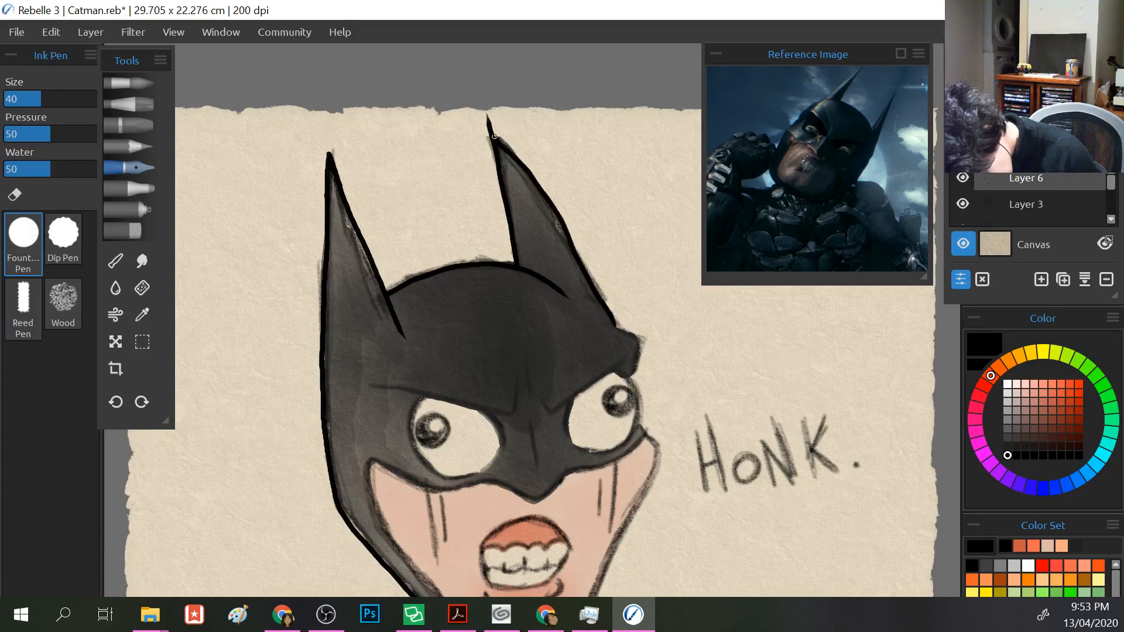
{"action": "left_click_drag", "start_coordinate": [614, 322], "coordinate": [486, 111]}
{"action": "key", "text": "ctrl+z"}
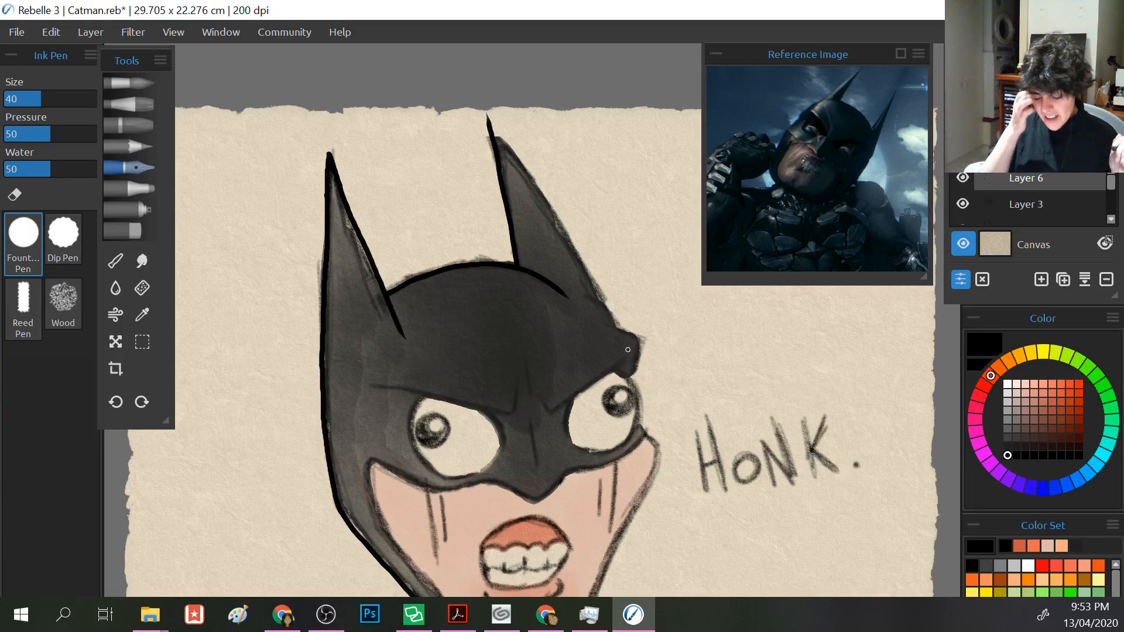
- Hide the ink outlines on Layer 6, and turn the canvas paper off and back on to review the whole drawing
{"action": "left_click", "coordinate": [962, 178]}
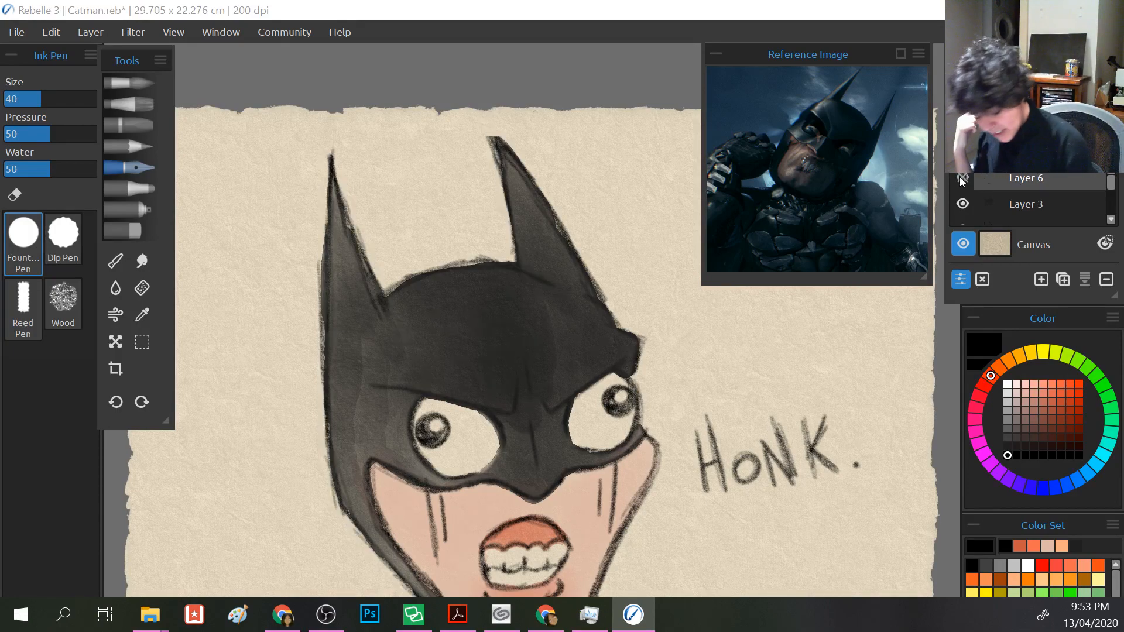
{"action": "scroll", "coordinate": [630, 281], "scroll_direction": "down", "scroll_amount": 3}
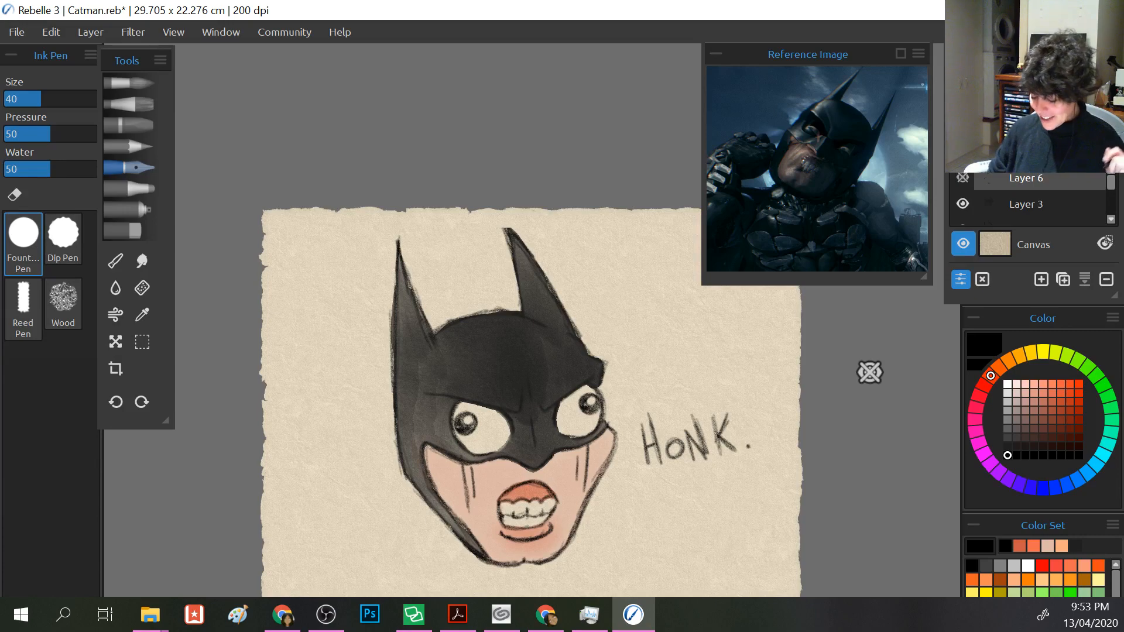
{"action": "left_click_drag", "start_coordinate": [401, 421], "coordinate": [396, 384]}
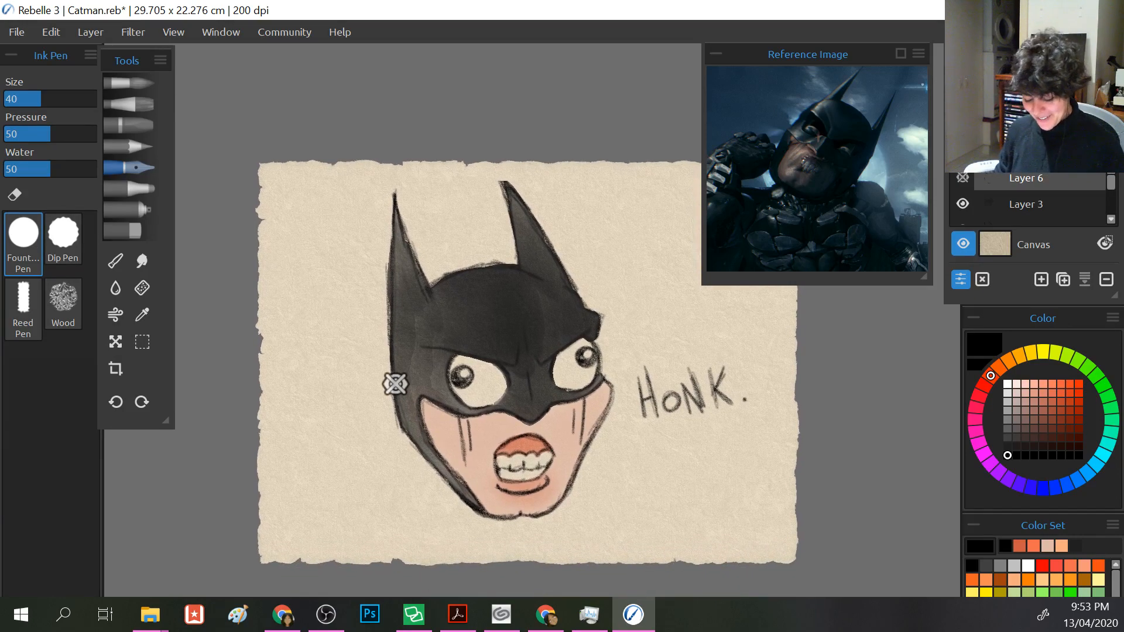
{"action": "left_click", "coordinate": [963, 245]}
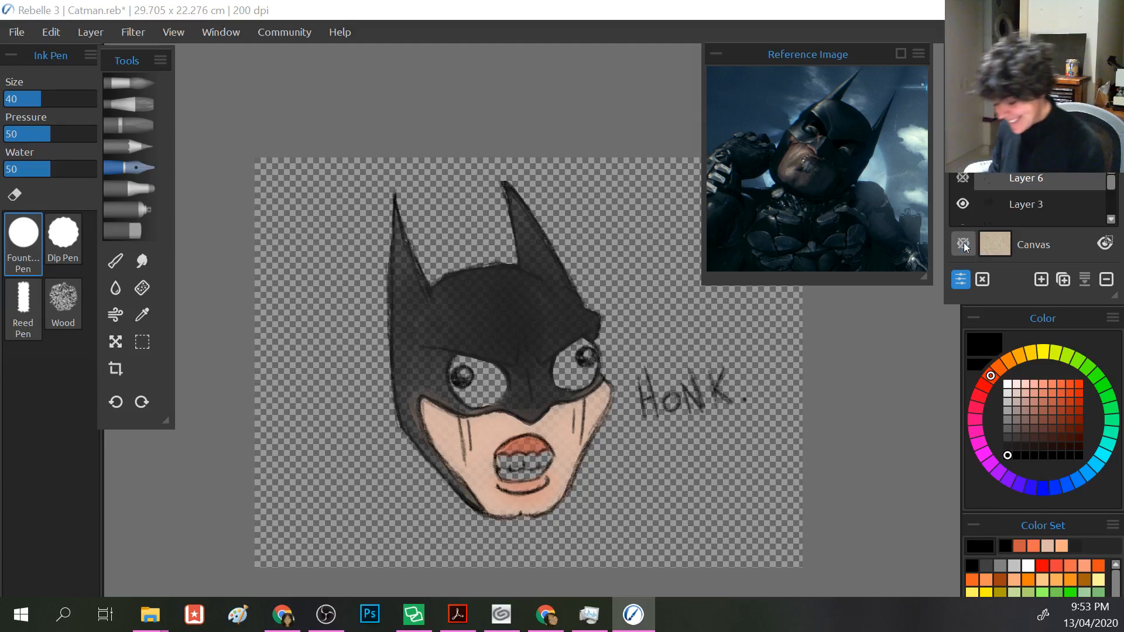
{"action": "left_click", "coordinate": [964, 244]}
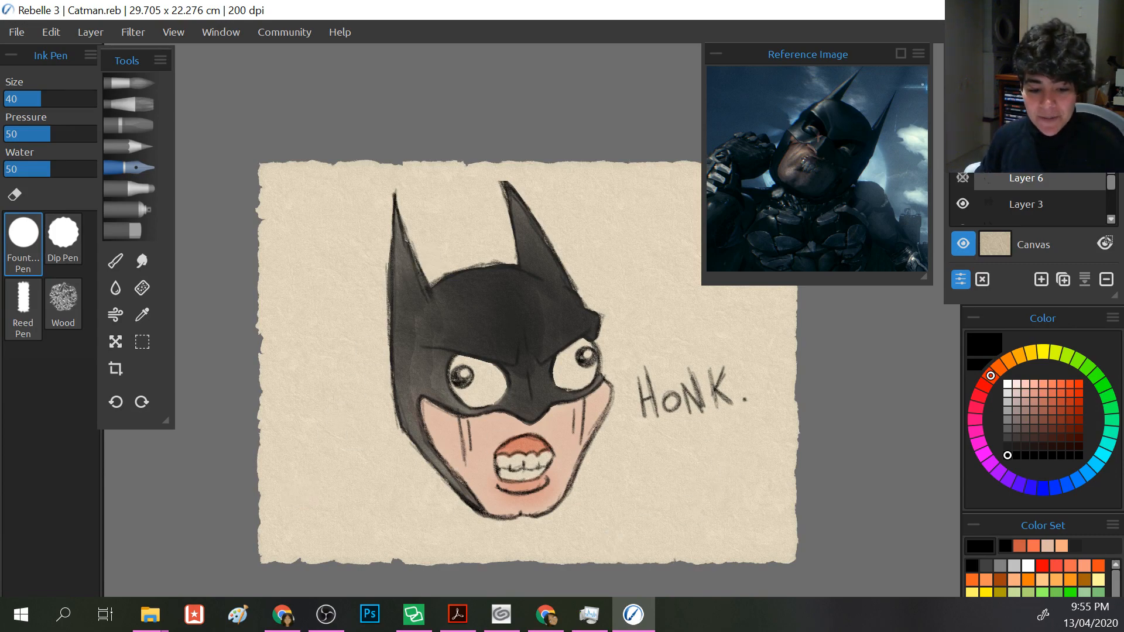
- Switch to Google Play Music in the browser and view the rest of the album's track list
{"action": "key", "text": "alt+Tab"}
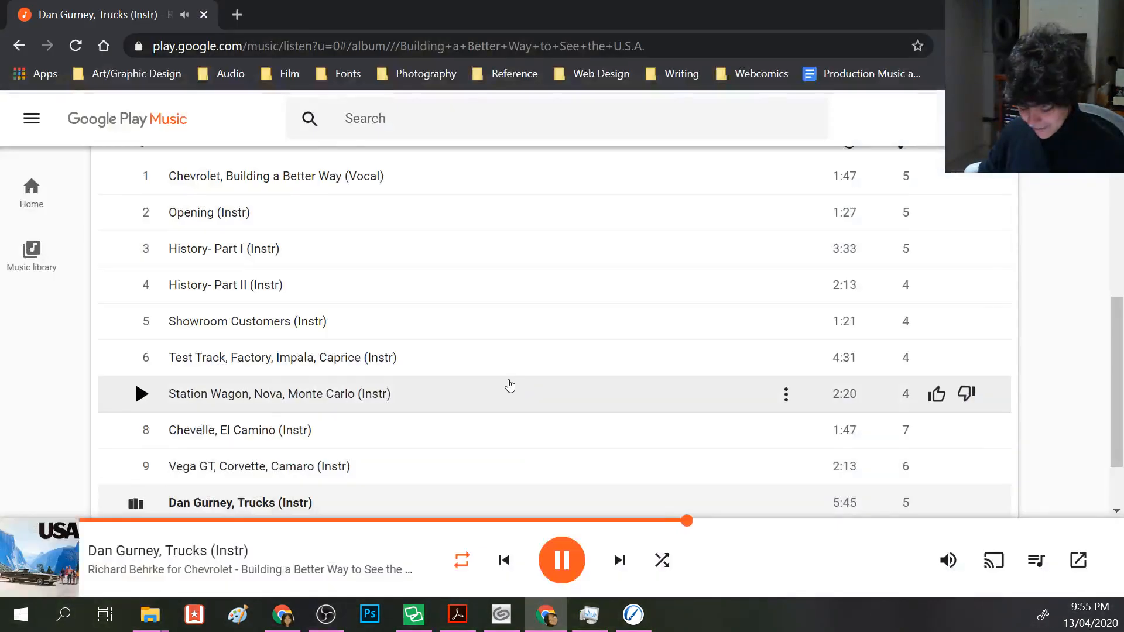
{"action": "scroll", "coordinate": [509, 385], "scroll_direction": "down", "scroll_amount": 2}
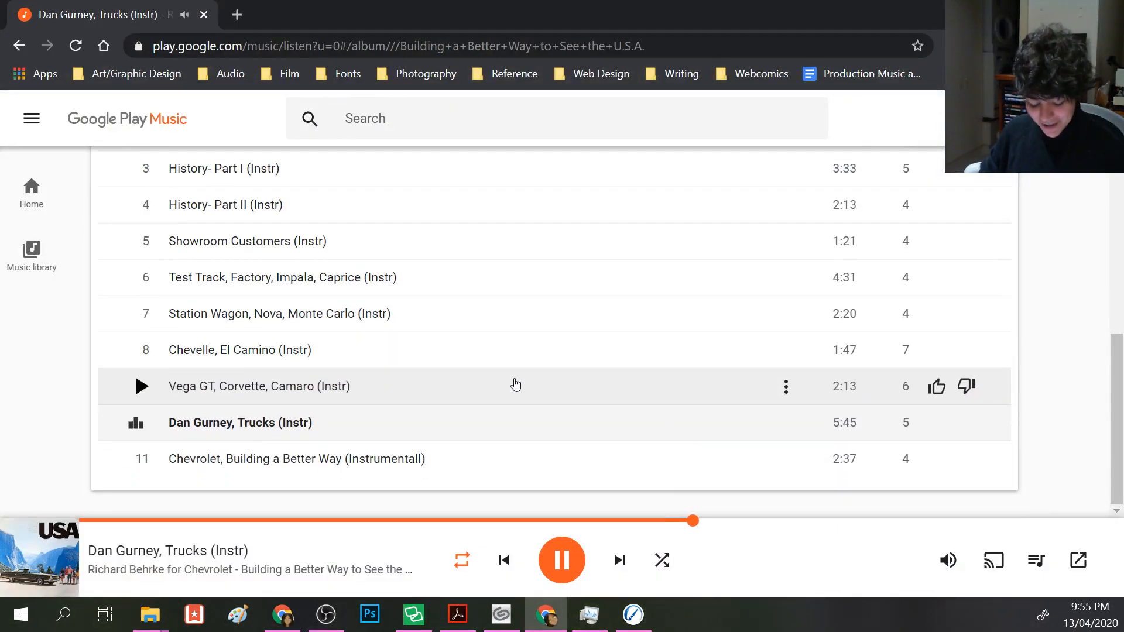